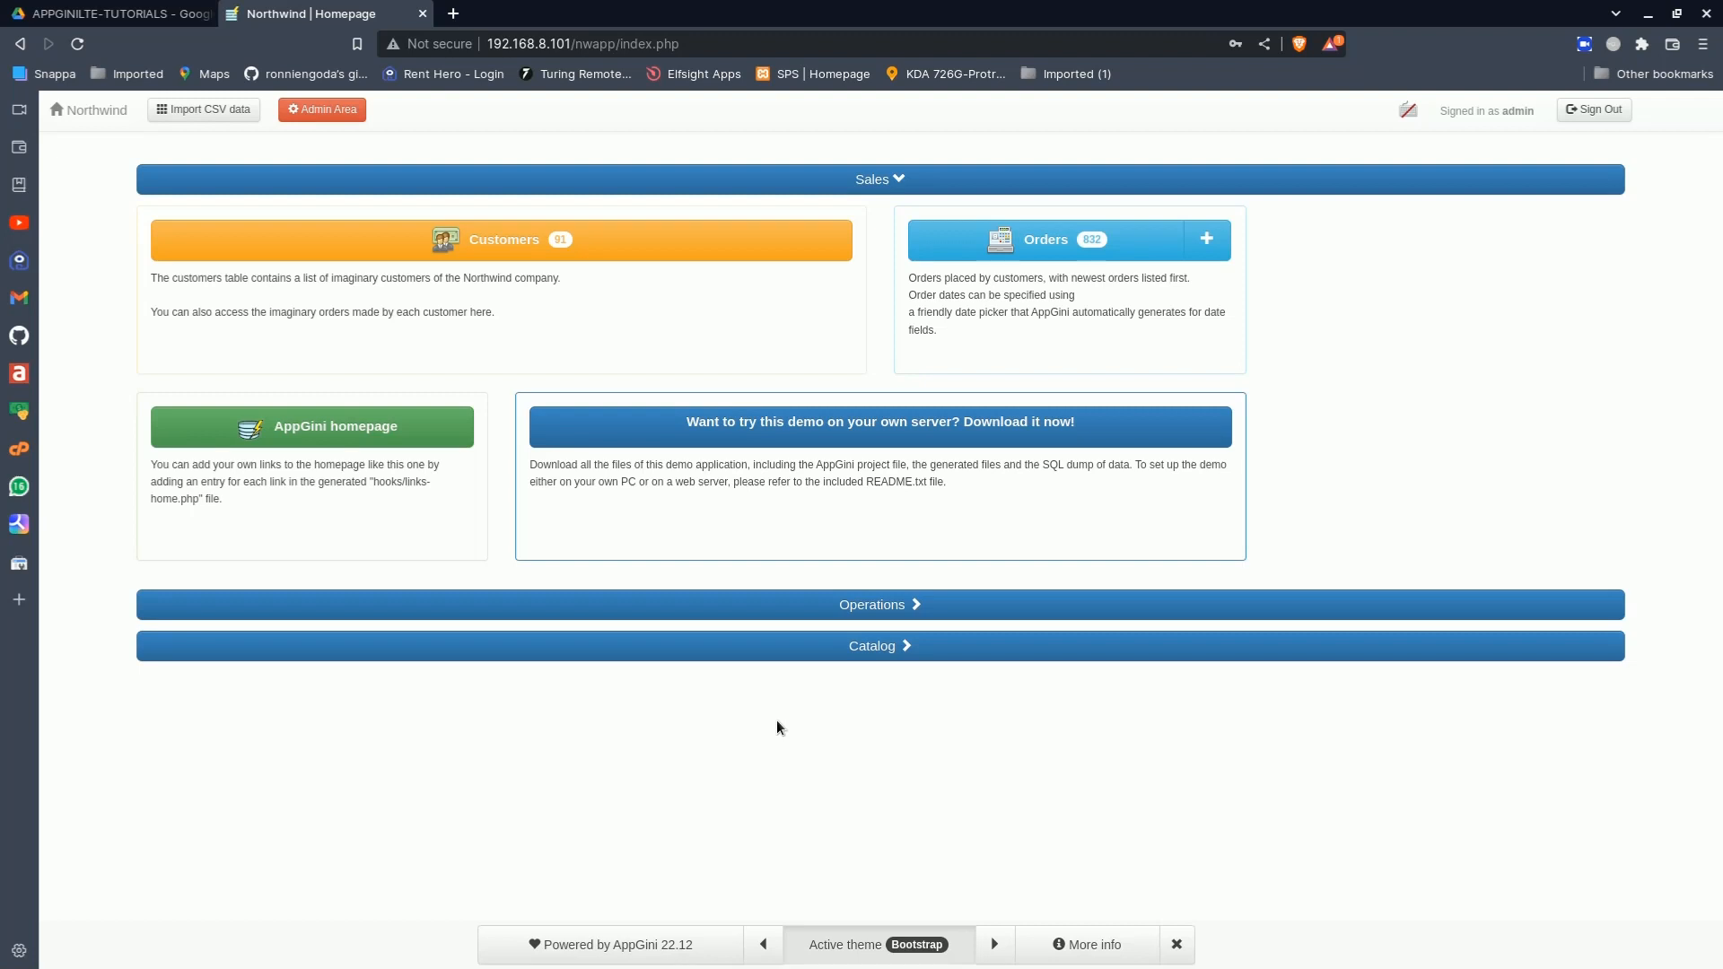
Open the Customers table and look over the Sales, Operations and Catalog navigation groups
click(600, 43)
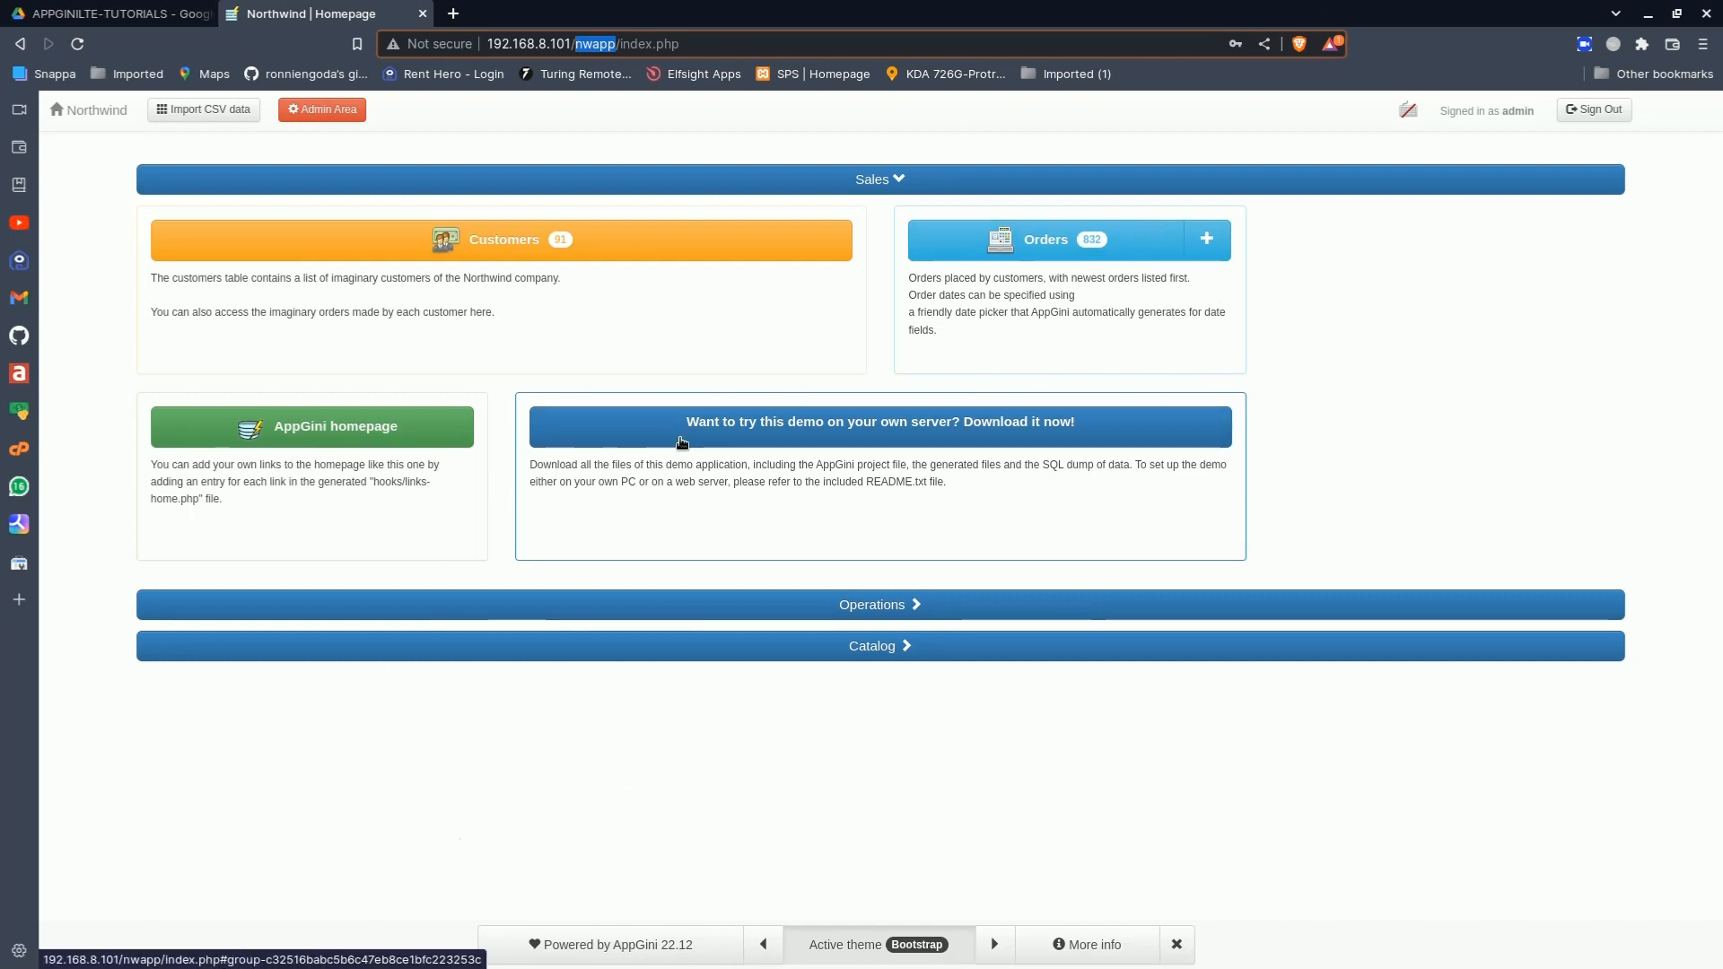
click(590, 798)
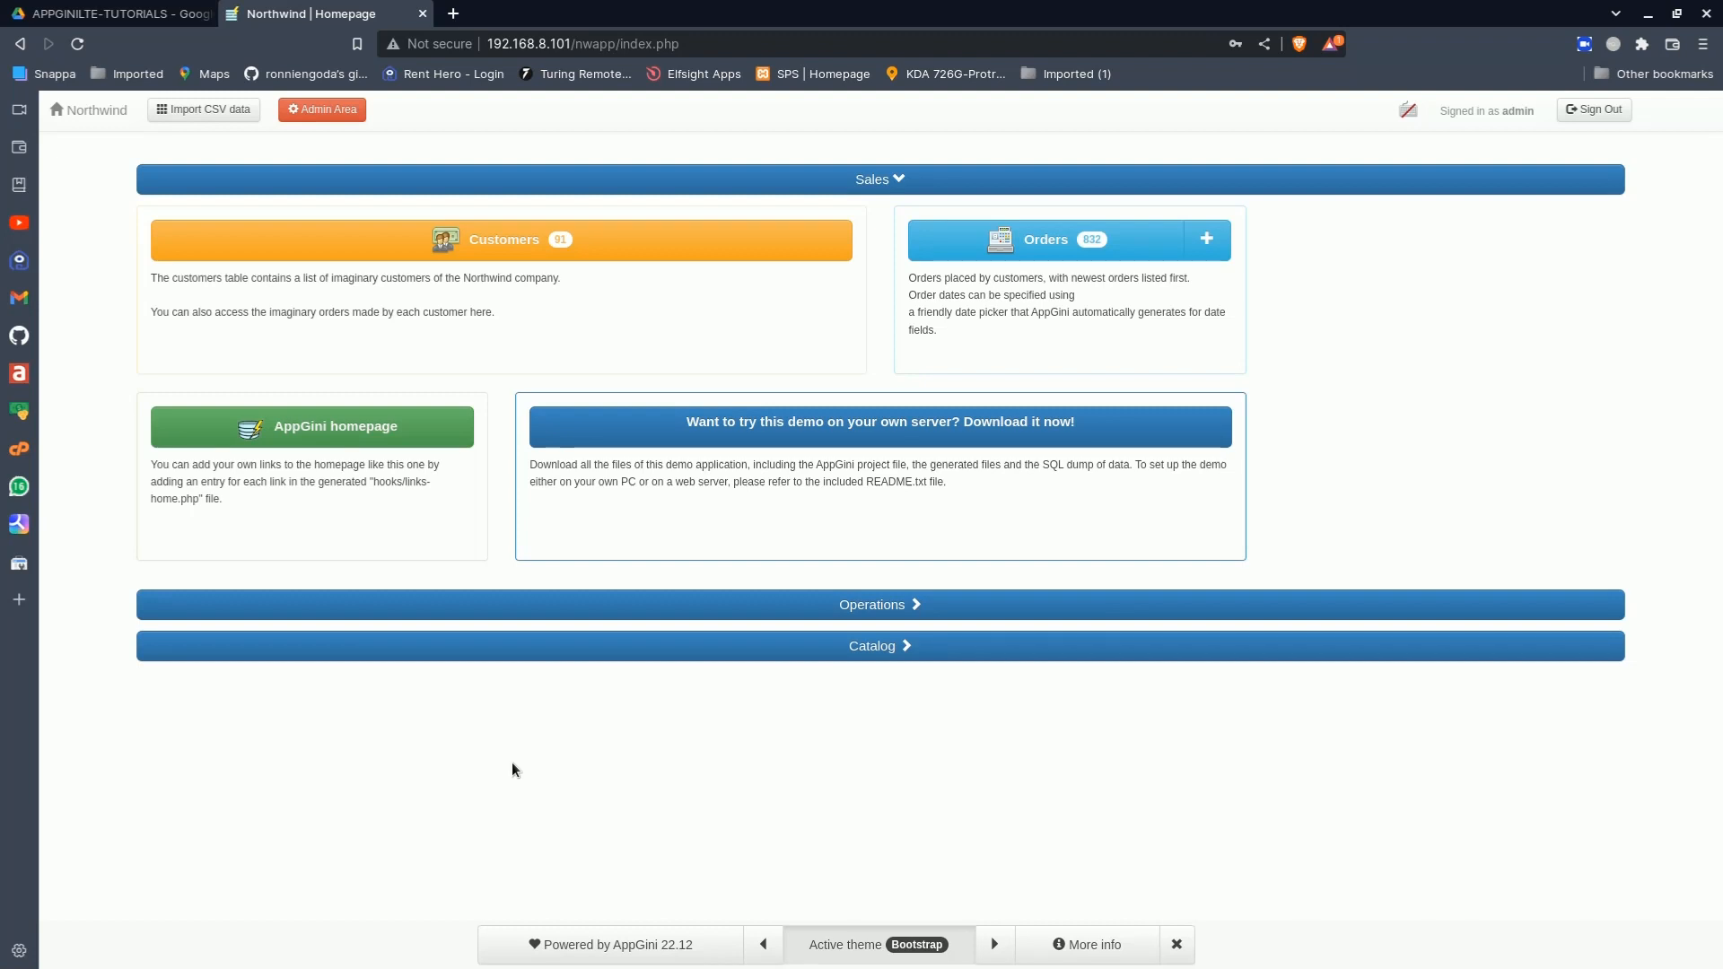
click(567, 243)
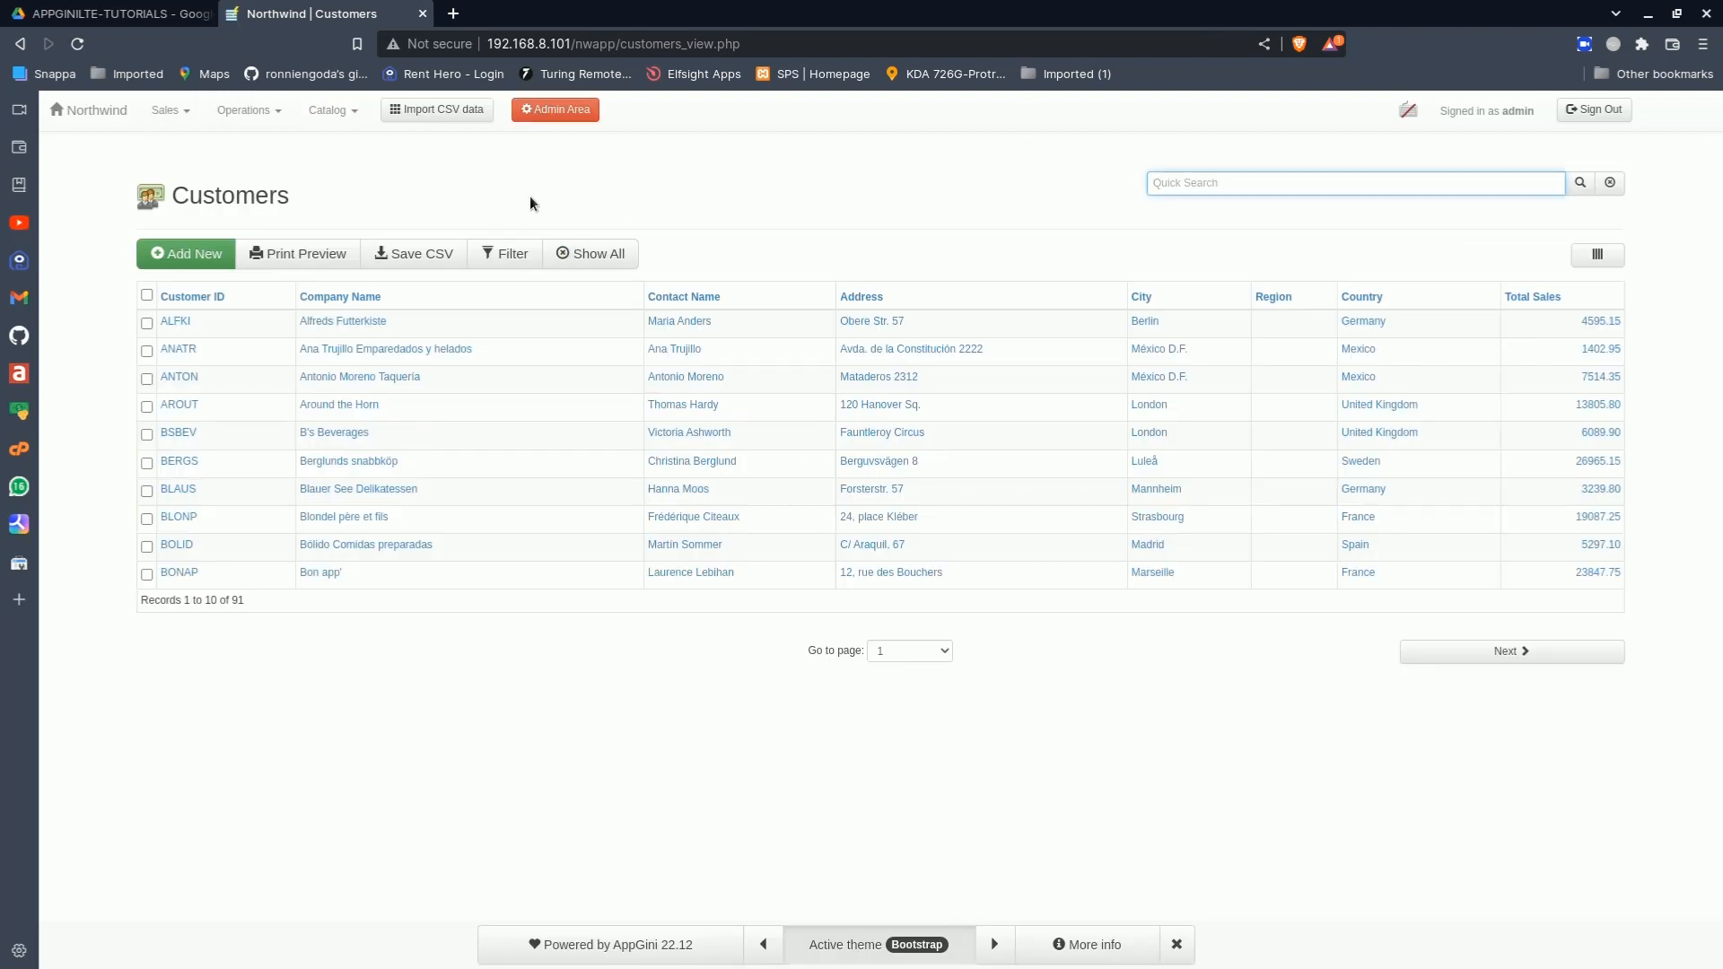
click(169, 110)
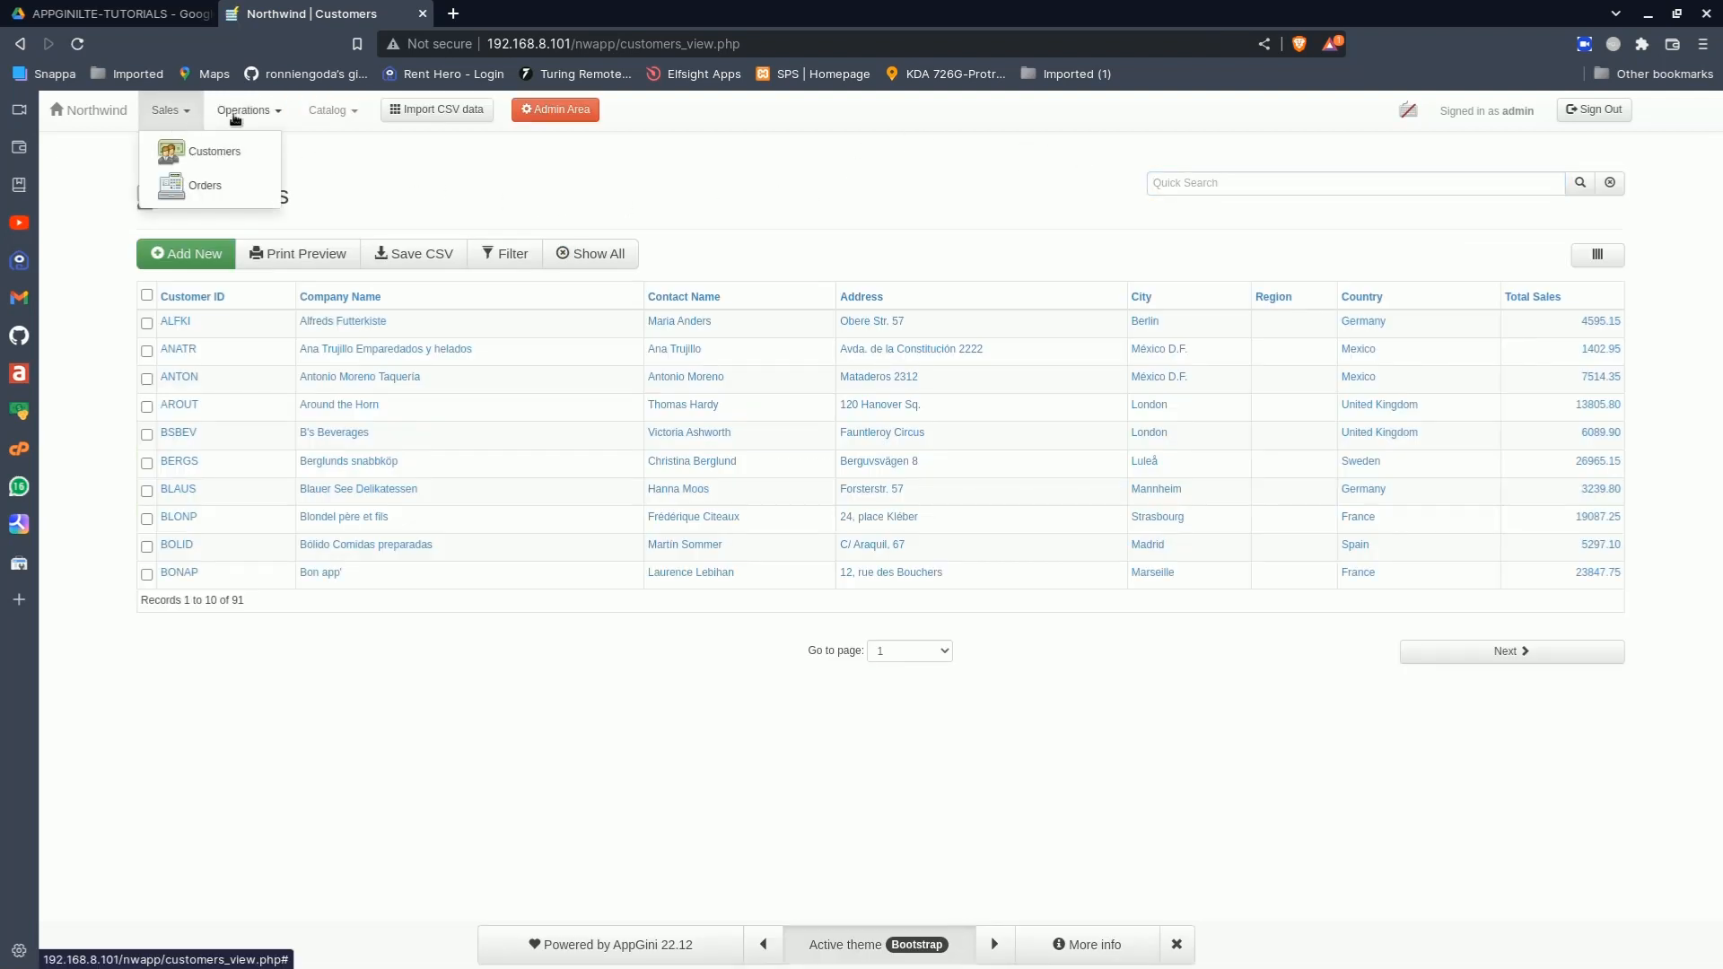
click(235, 112)
click(325, 111)
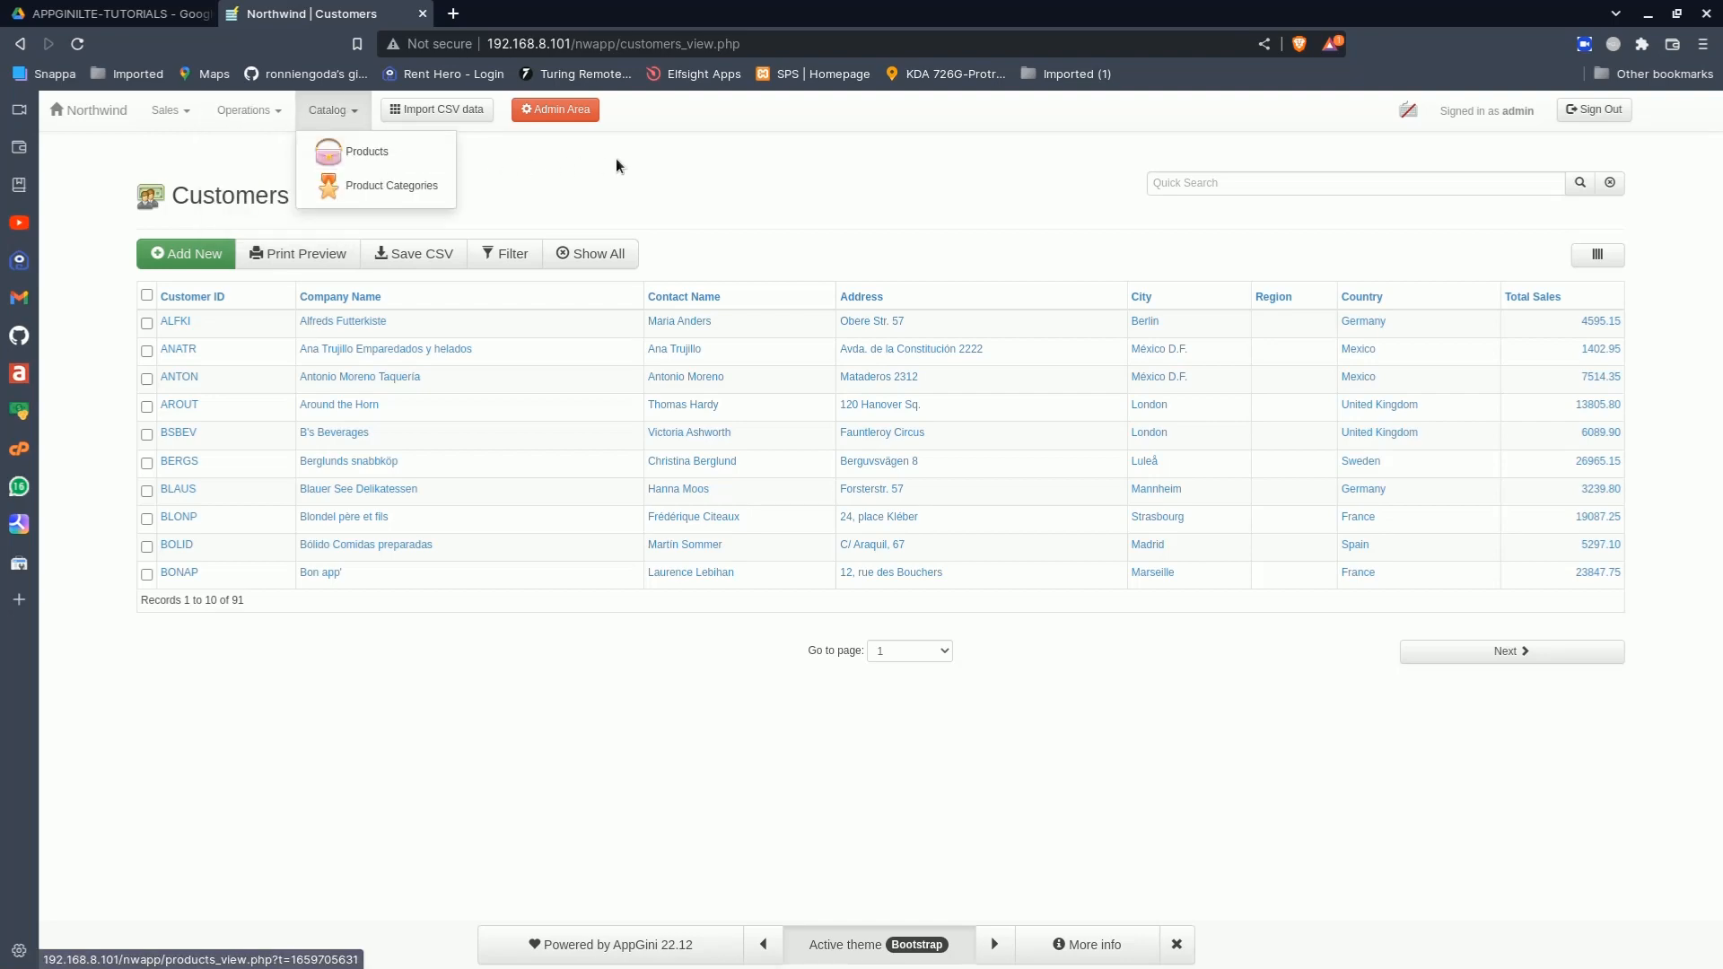
click(639, 183)
View the detail record of the customer Alfreds Futterkiste, including the related orders below it
click(697, 320)
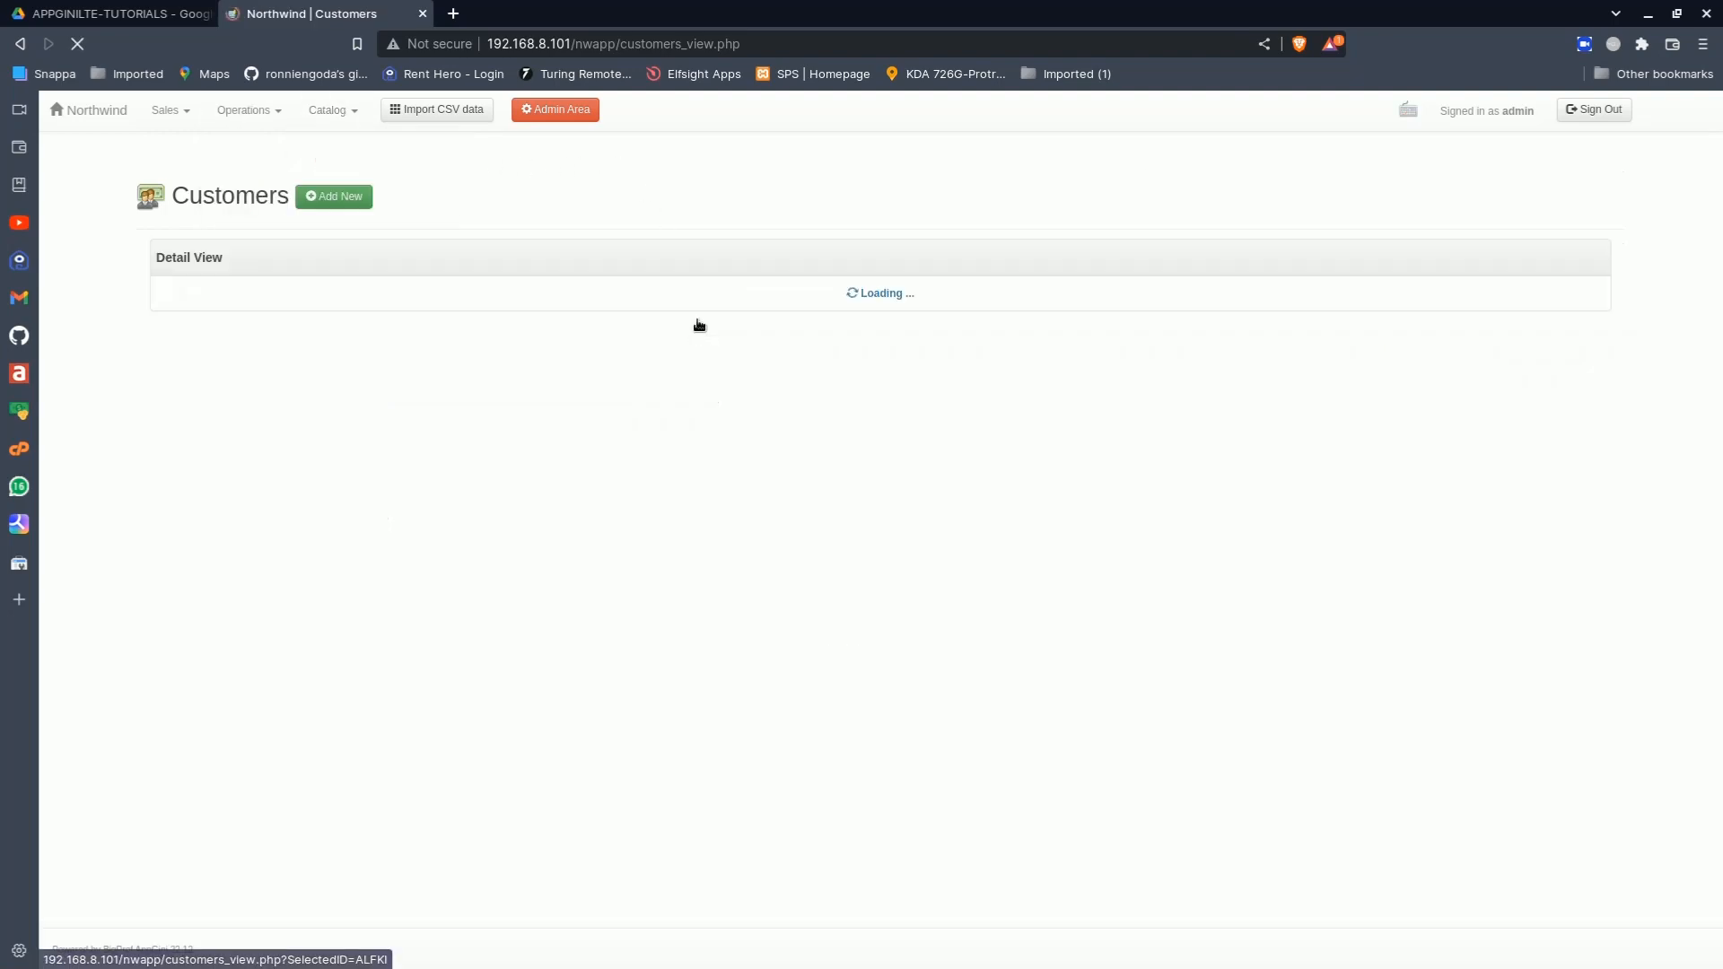
scroll(358, 503, down, 5)
scroll(357, 481, up, 5)
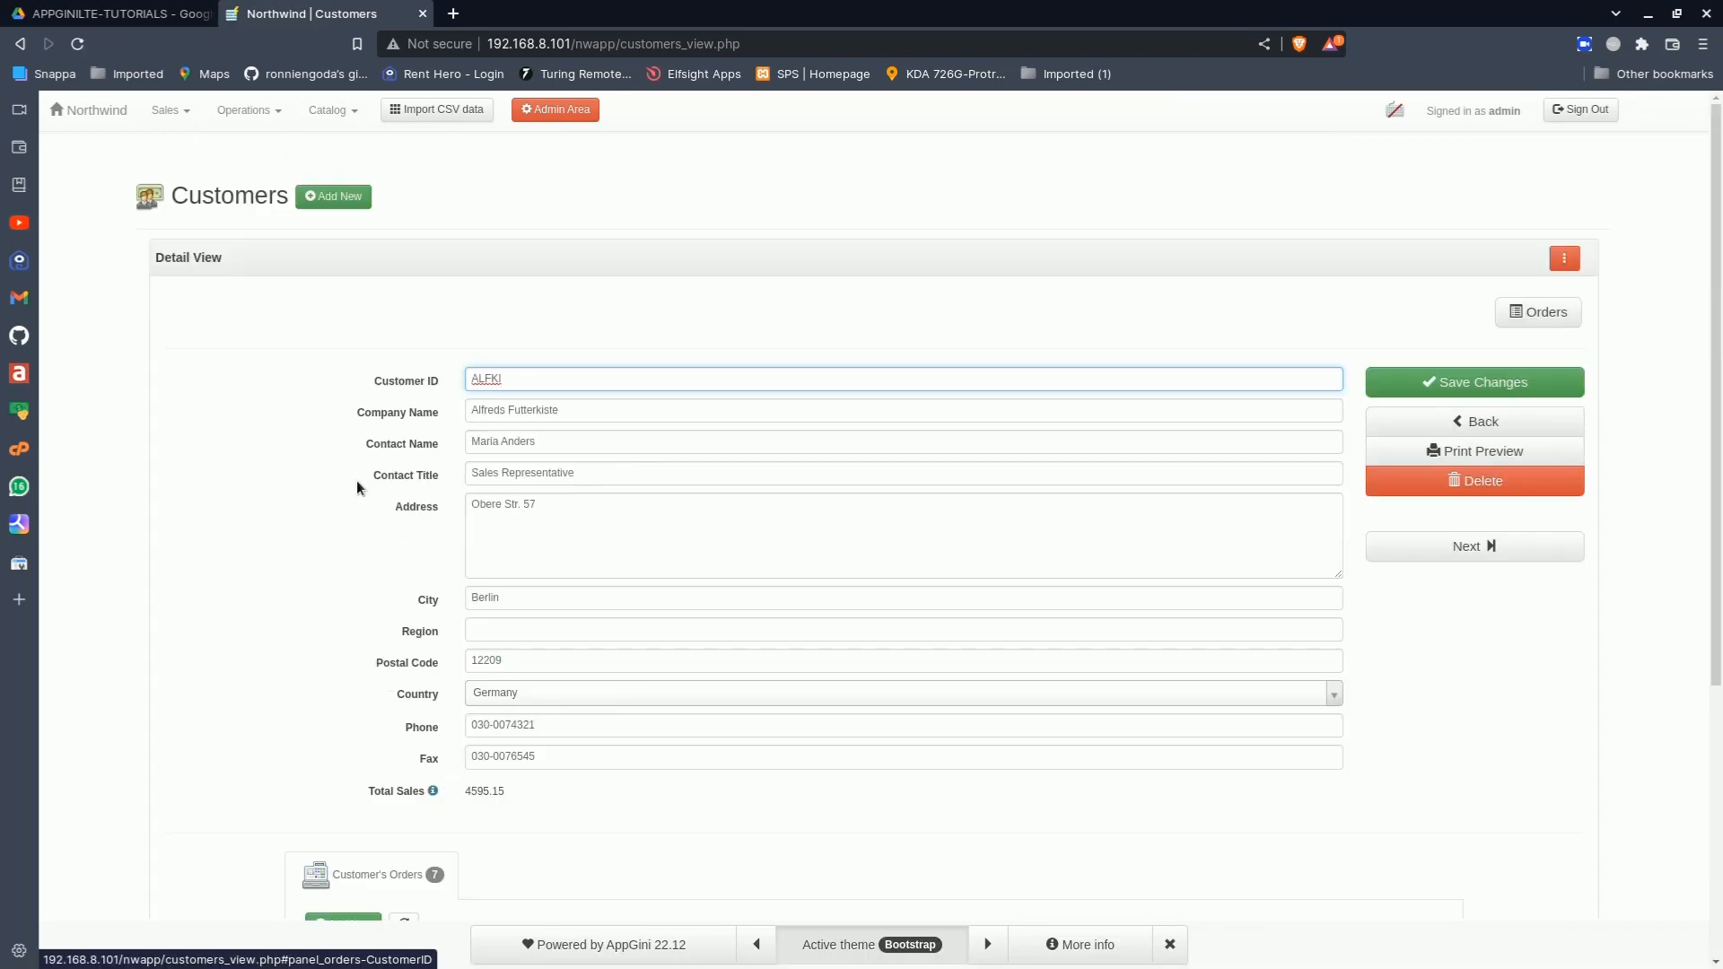
Return to the Northwind homepage and expand the Operations and Catalog groups to view their tables
click(93, 108)
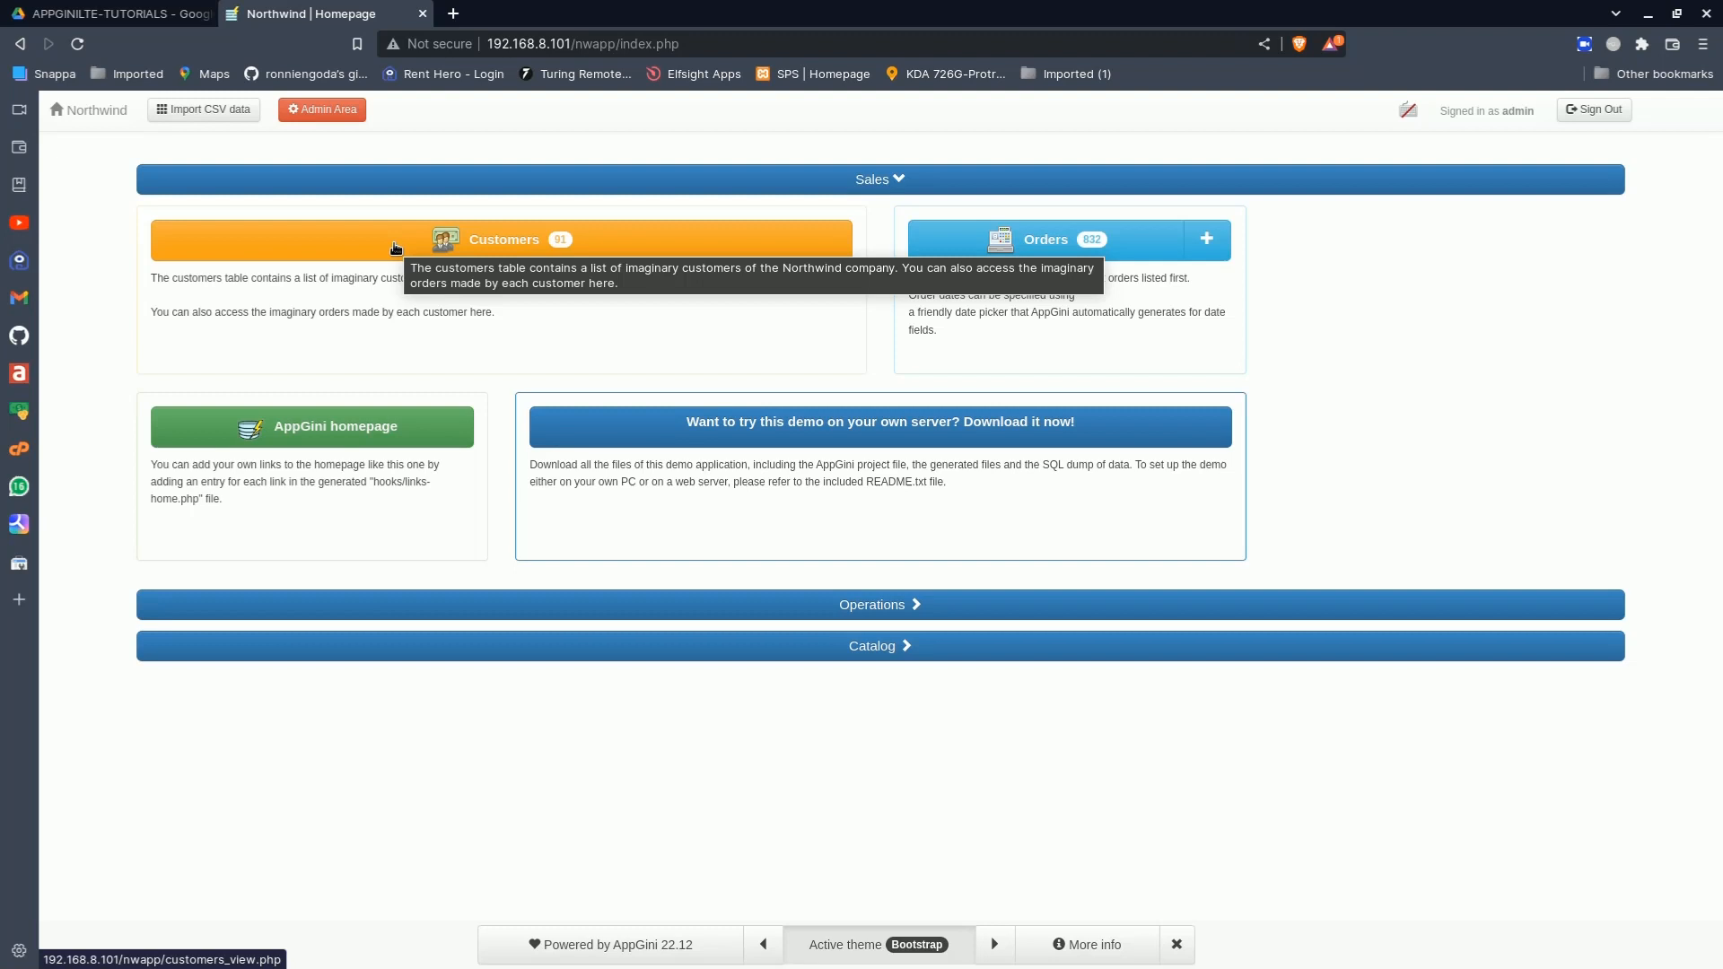
click(657, 619)
scroll(646, 760, down, 1)
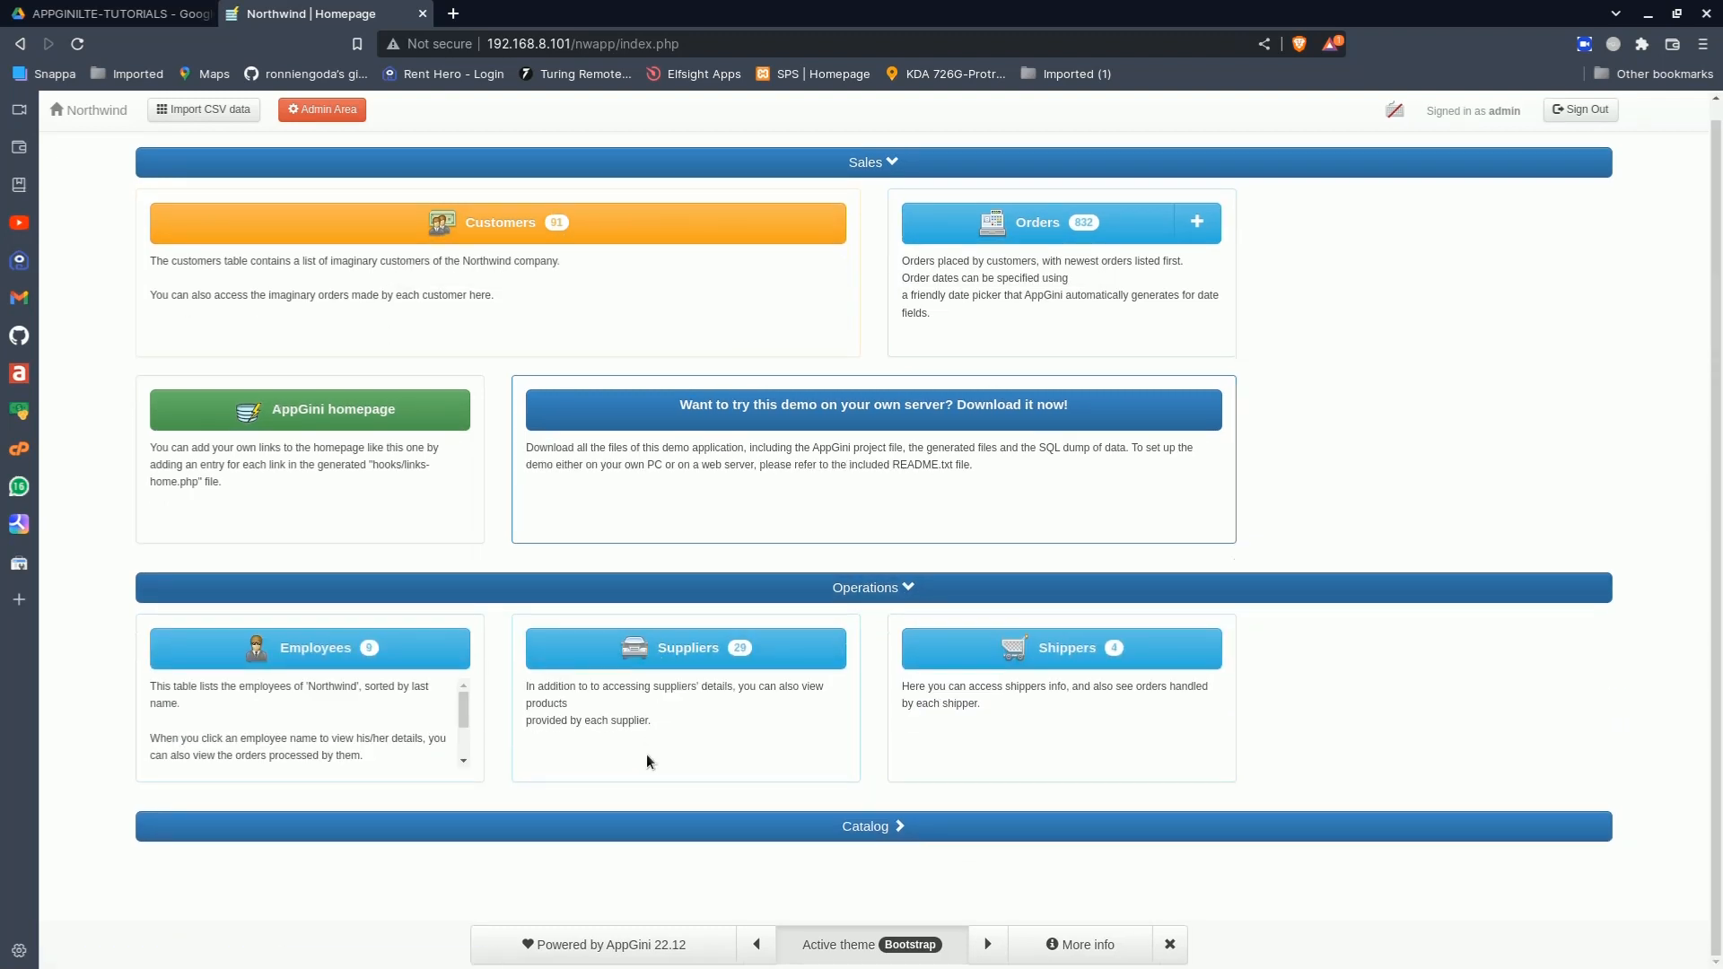
click(772, 827)
scroll(777, 812, down, 2)
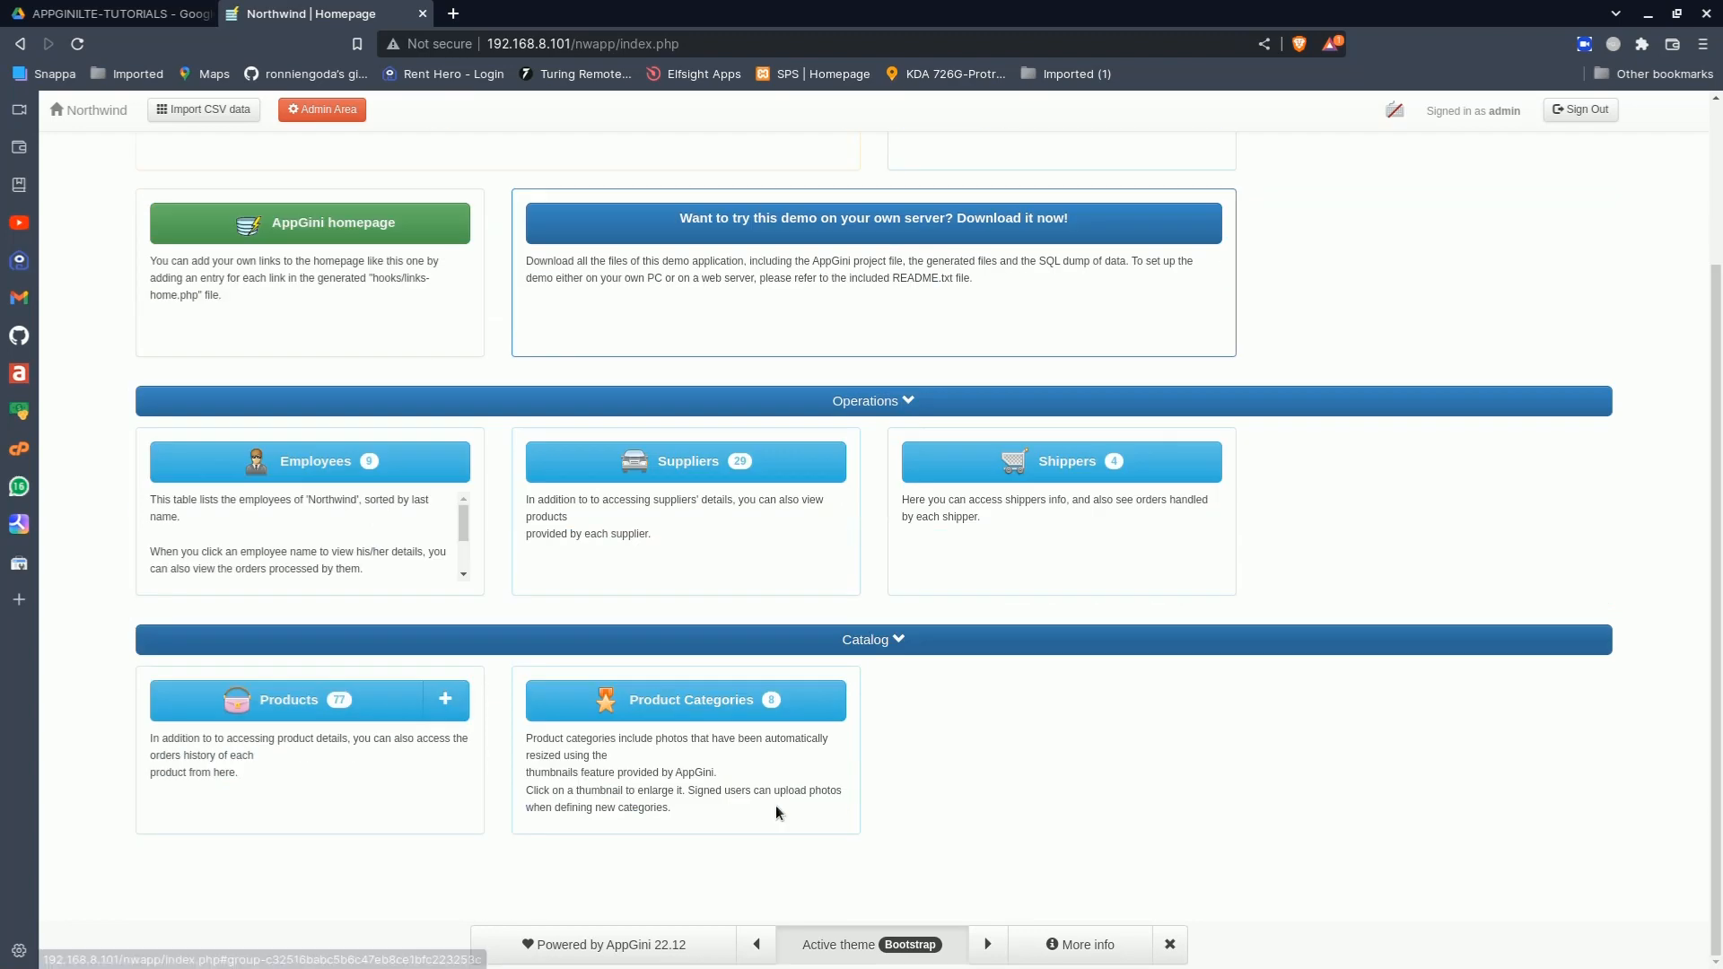
scroll(777, 812, up, 2)
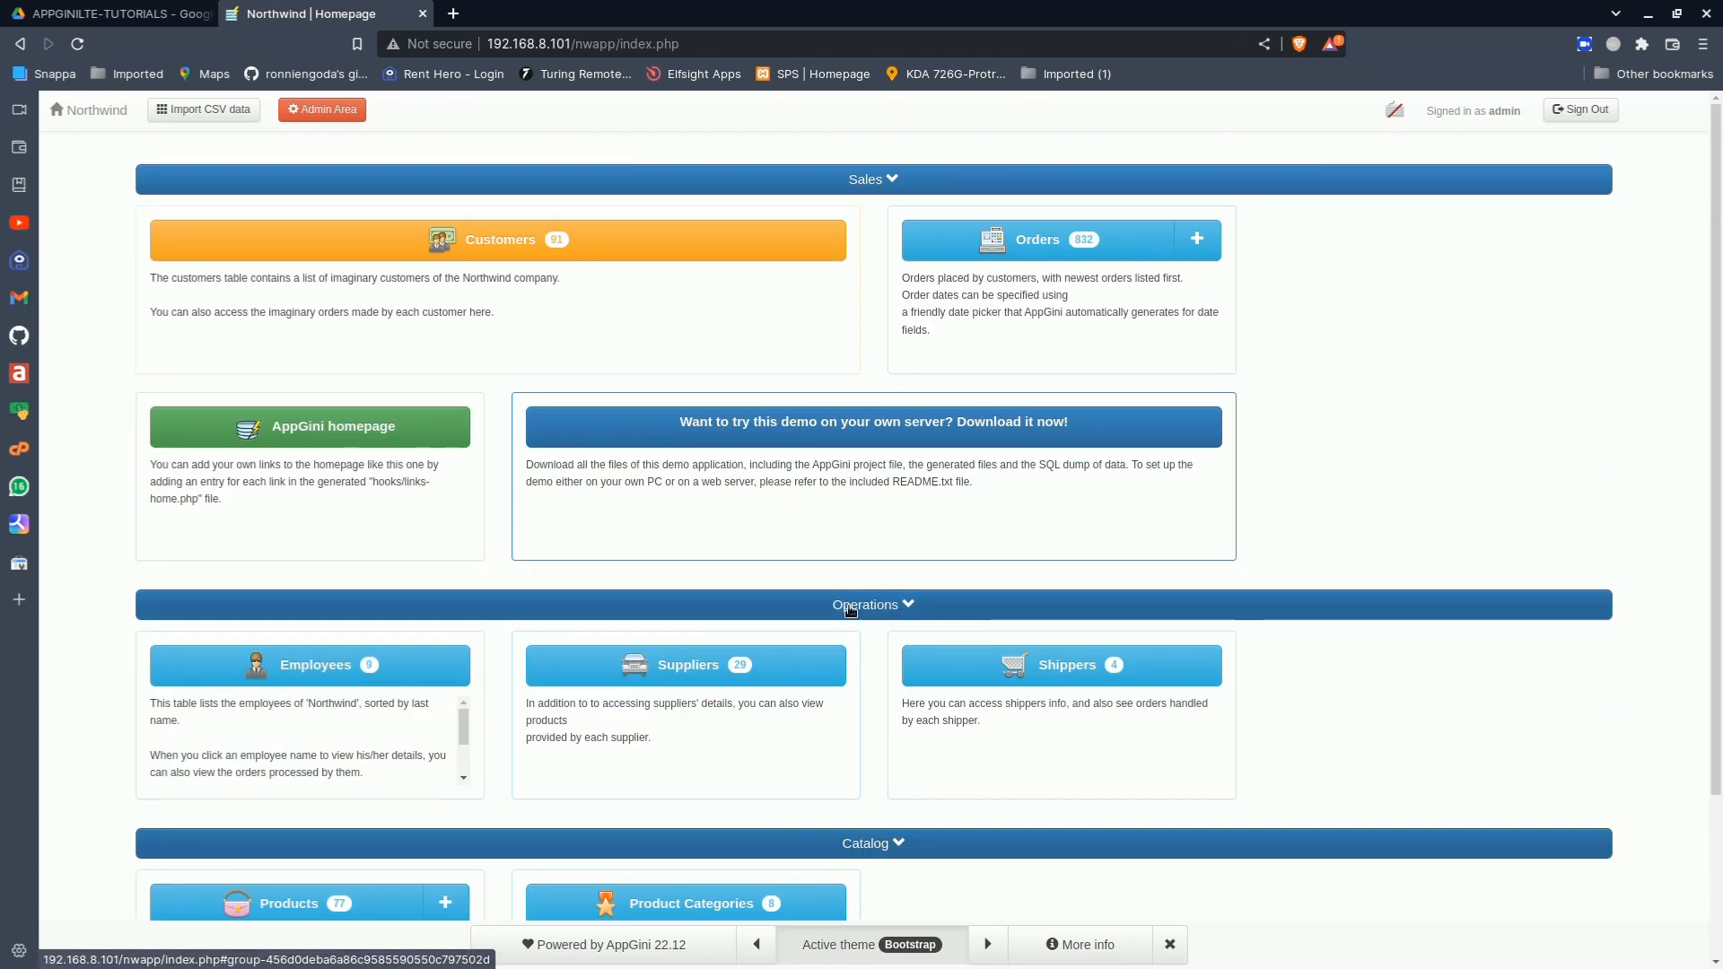
Collapse the Operations, Catalog and Sales groups on the homepage
click(850, 610)
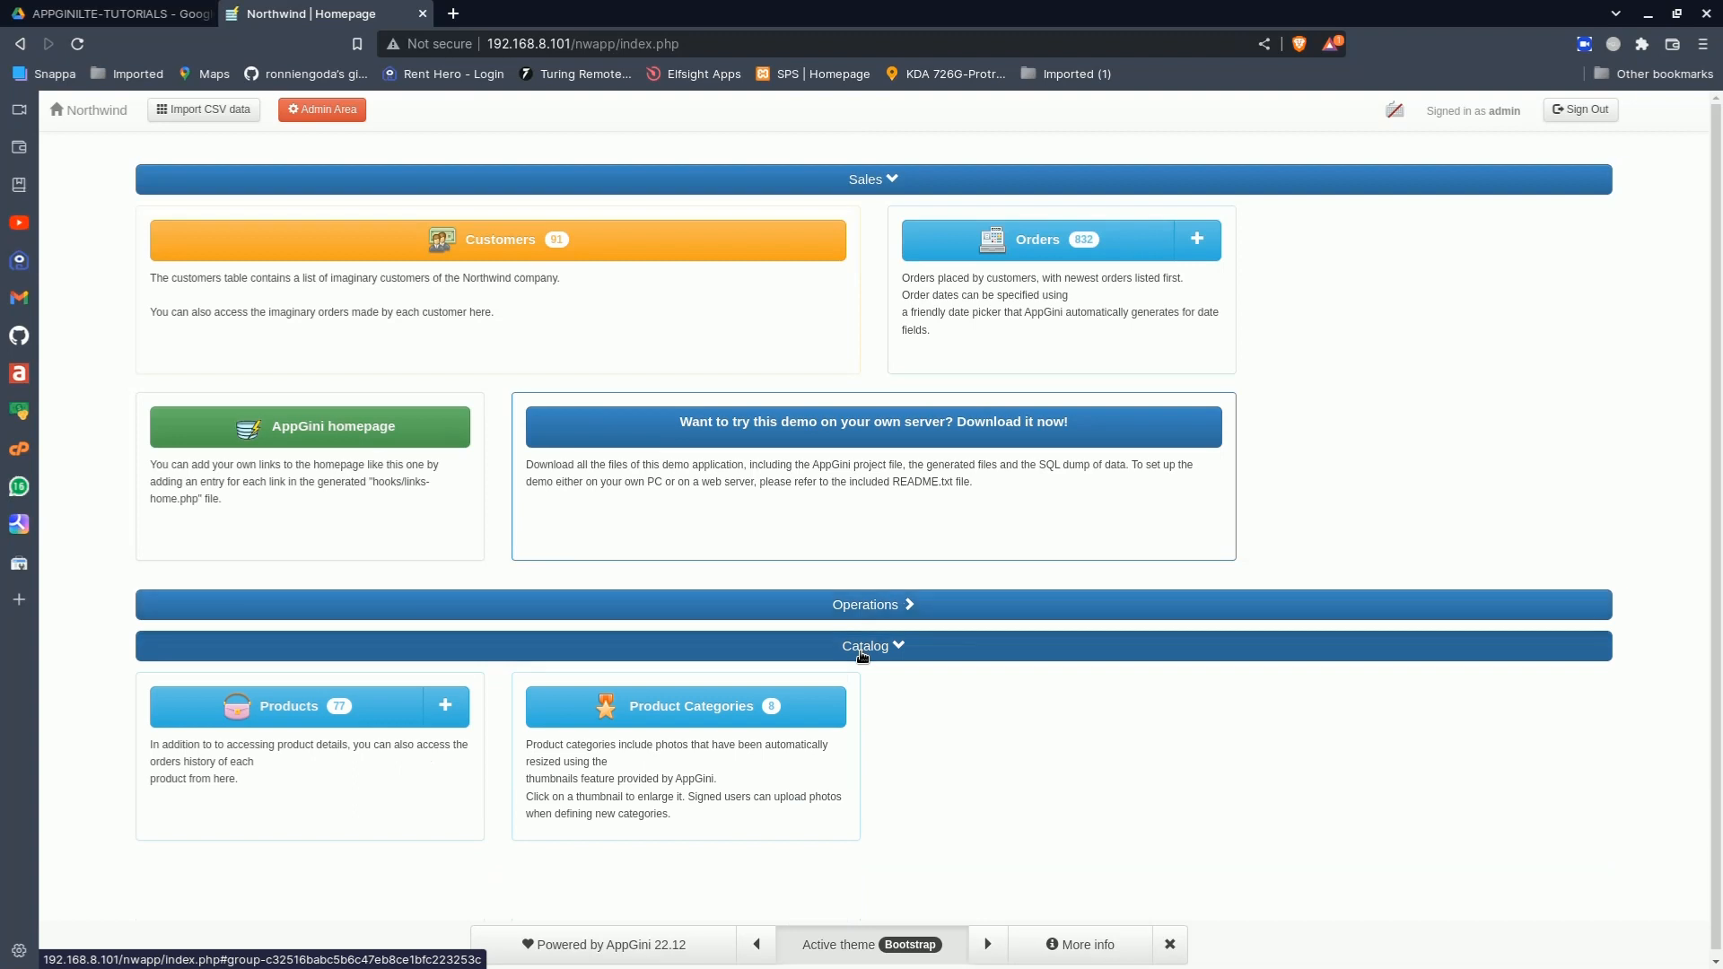
click(862, 655)
click(886, 184)
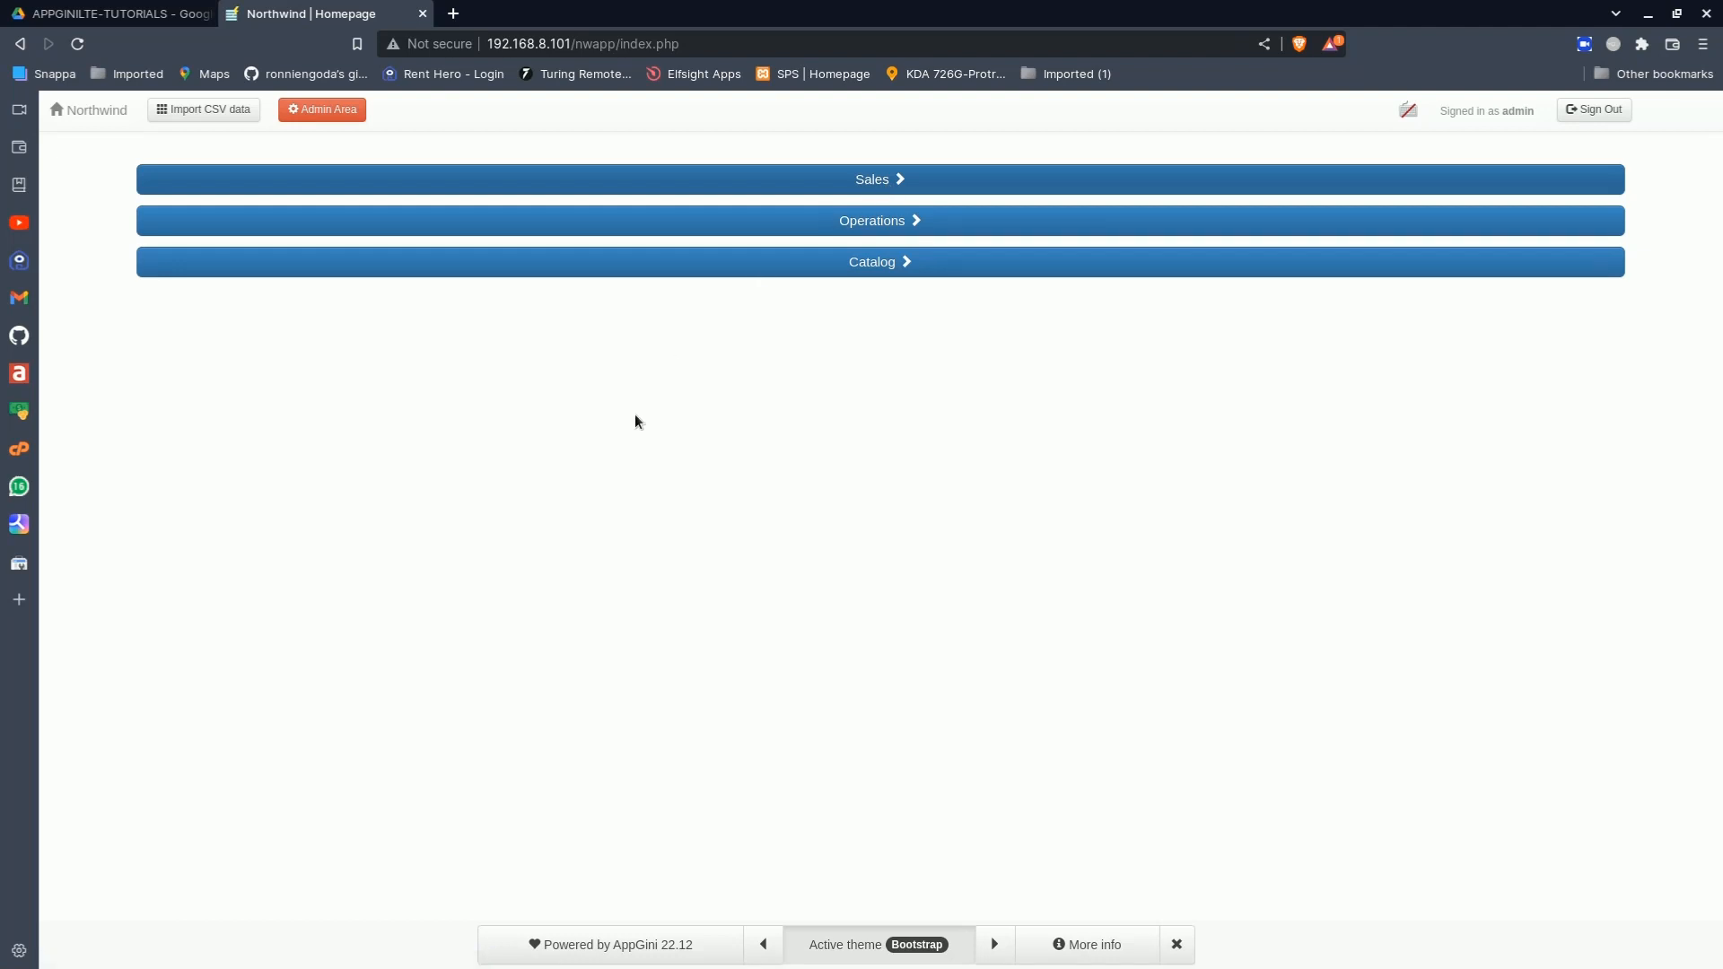
Expand the Catalog, Operations and Sales groups on the homepage again
click(816, 271)
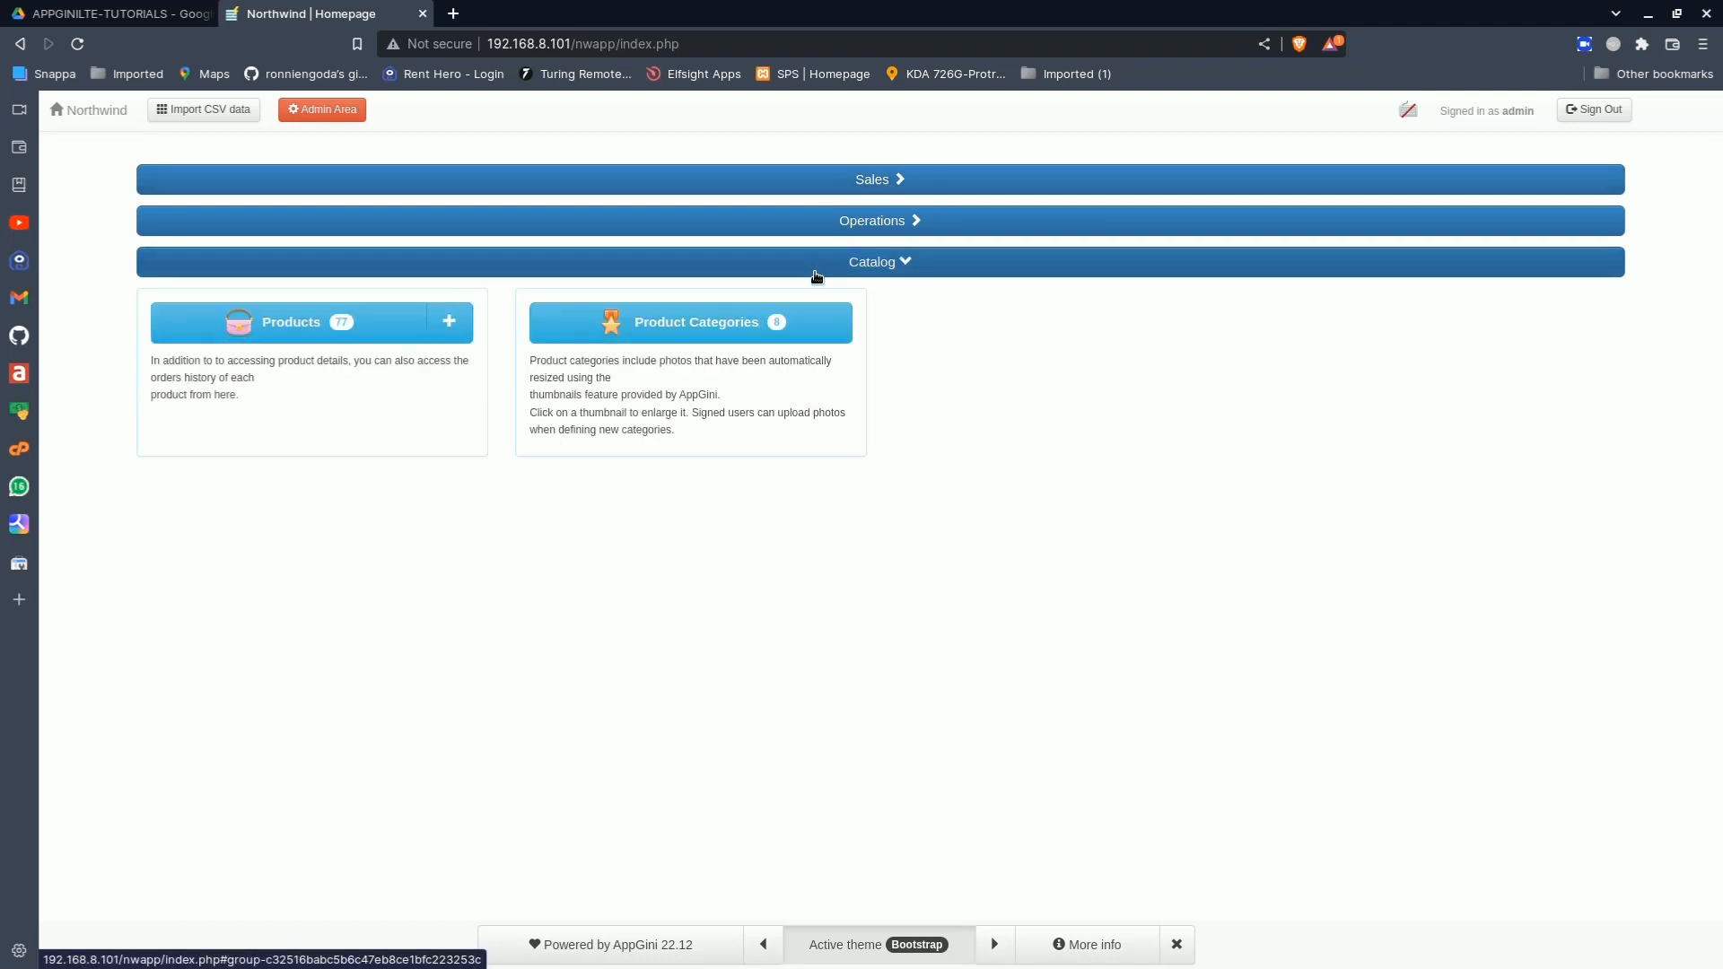
click(856, 226)
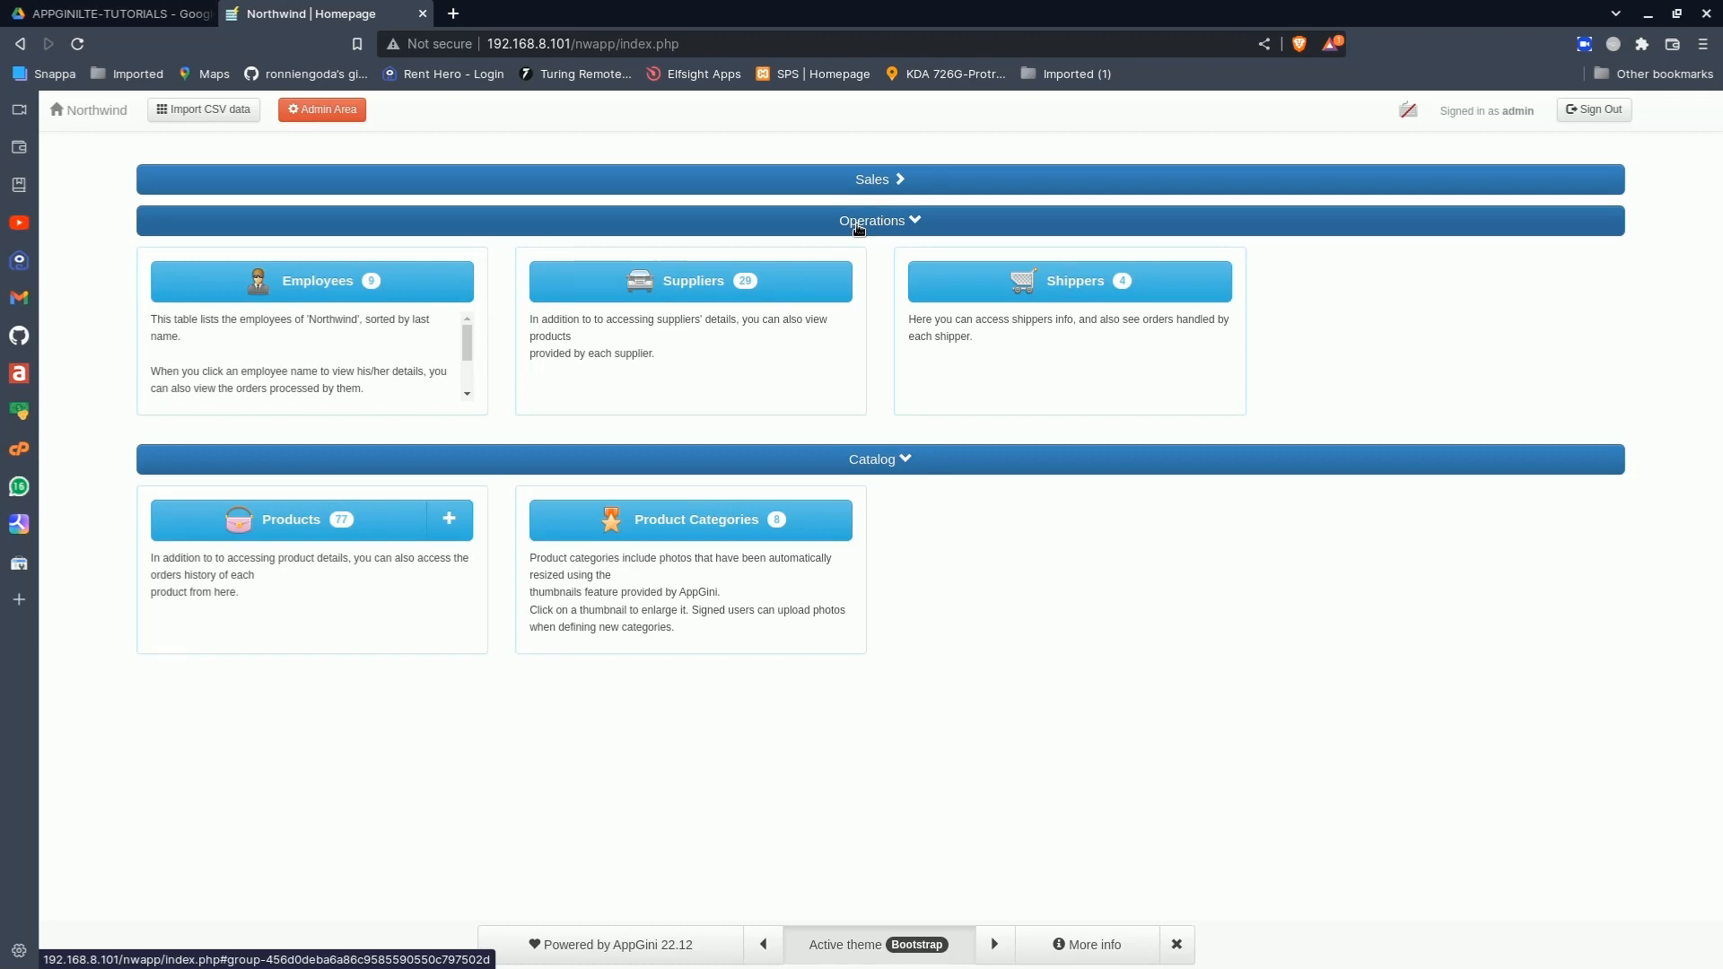
click(901, 198)
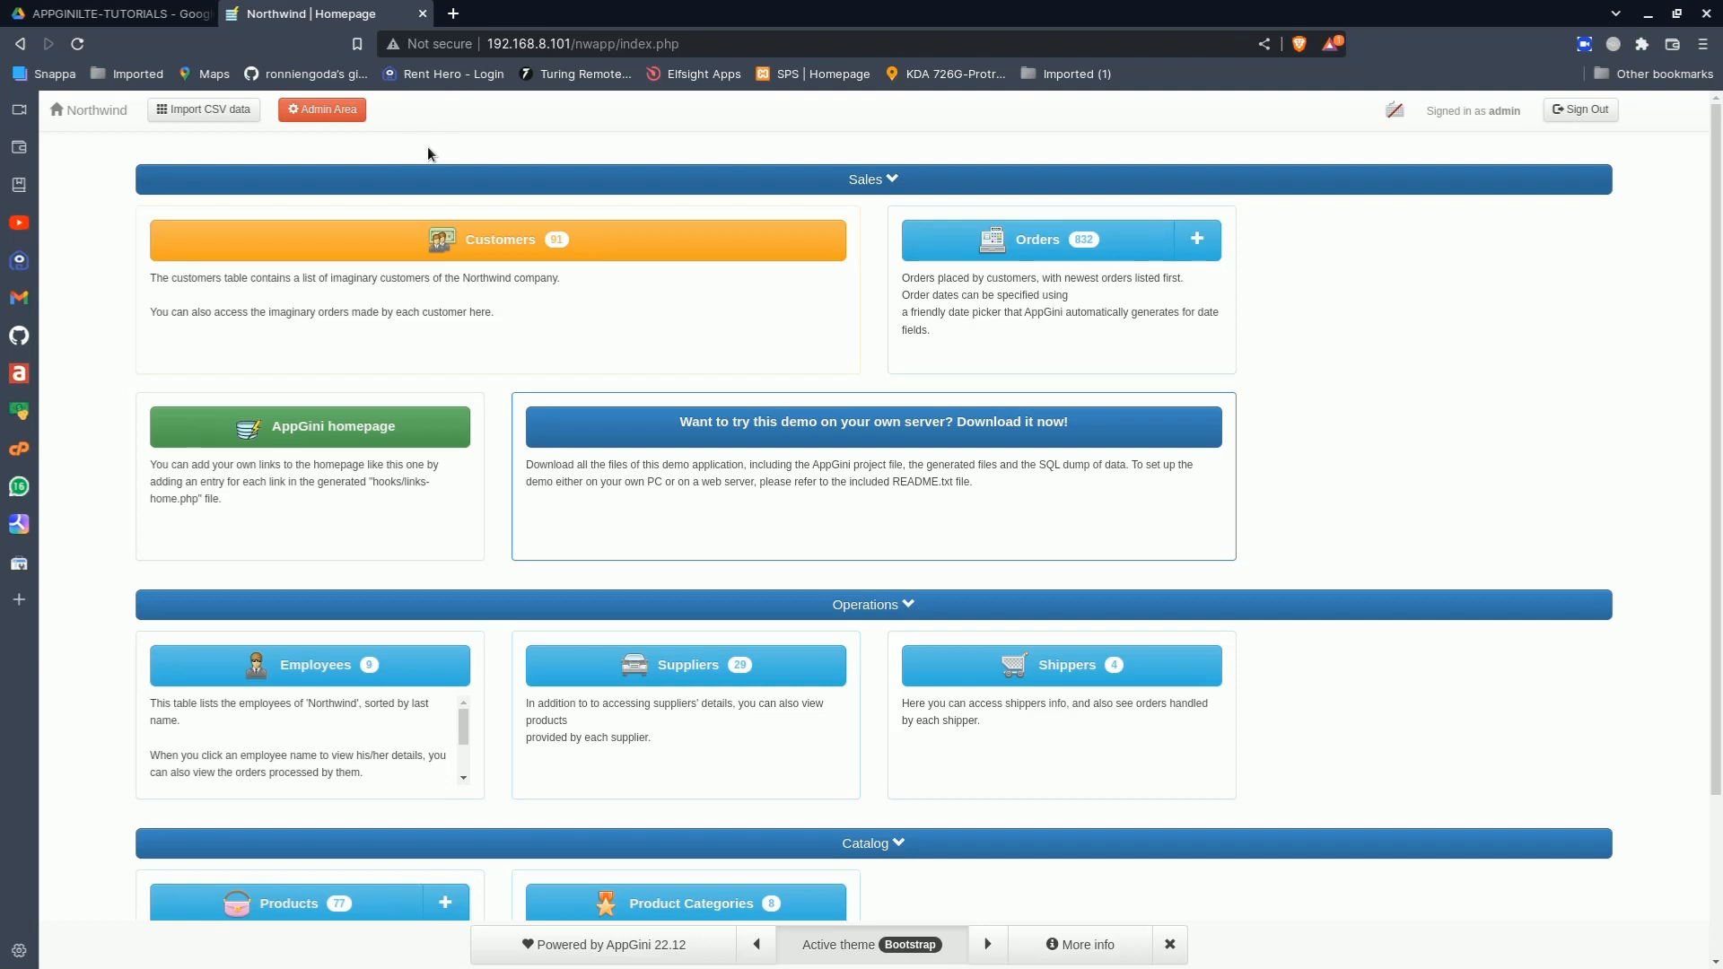
Run the AppginiLTE installer by loading appginilte_install.php in the nwapp folder instead of index.php
double_click(585, 45)
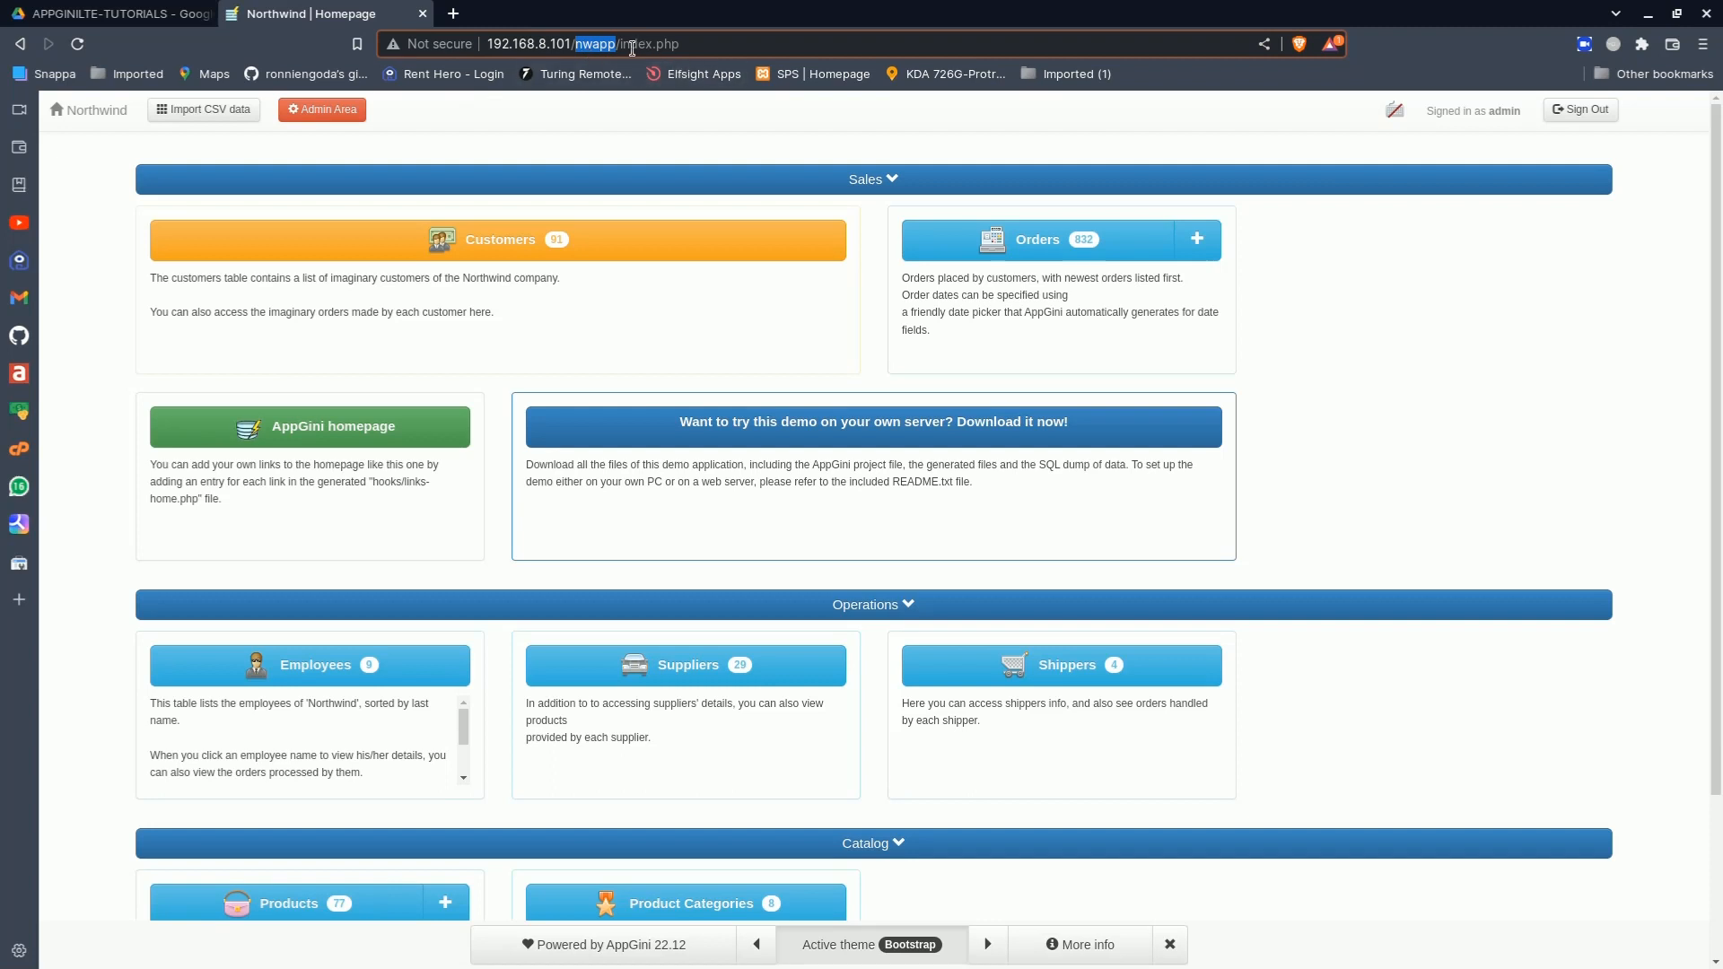
drag(622, 45, 719, 39)
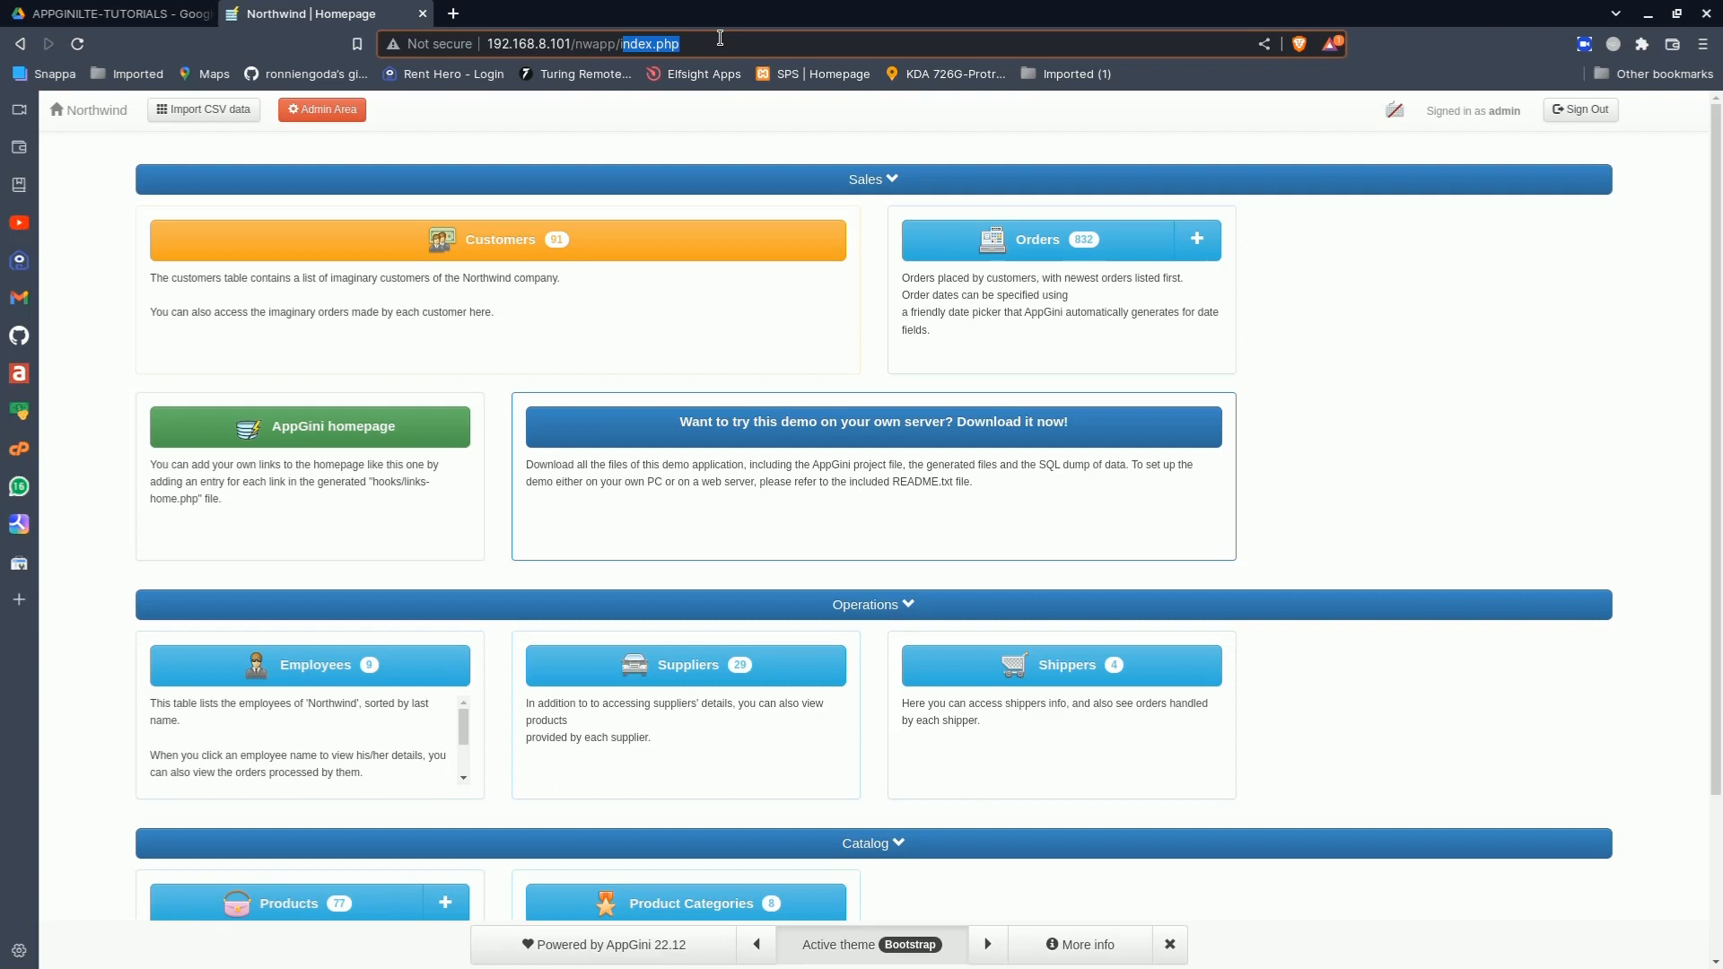
text(inilte_install)
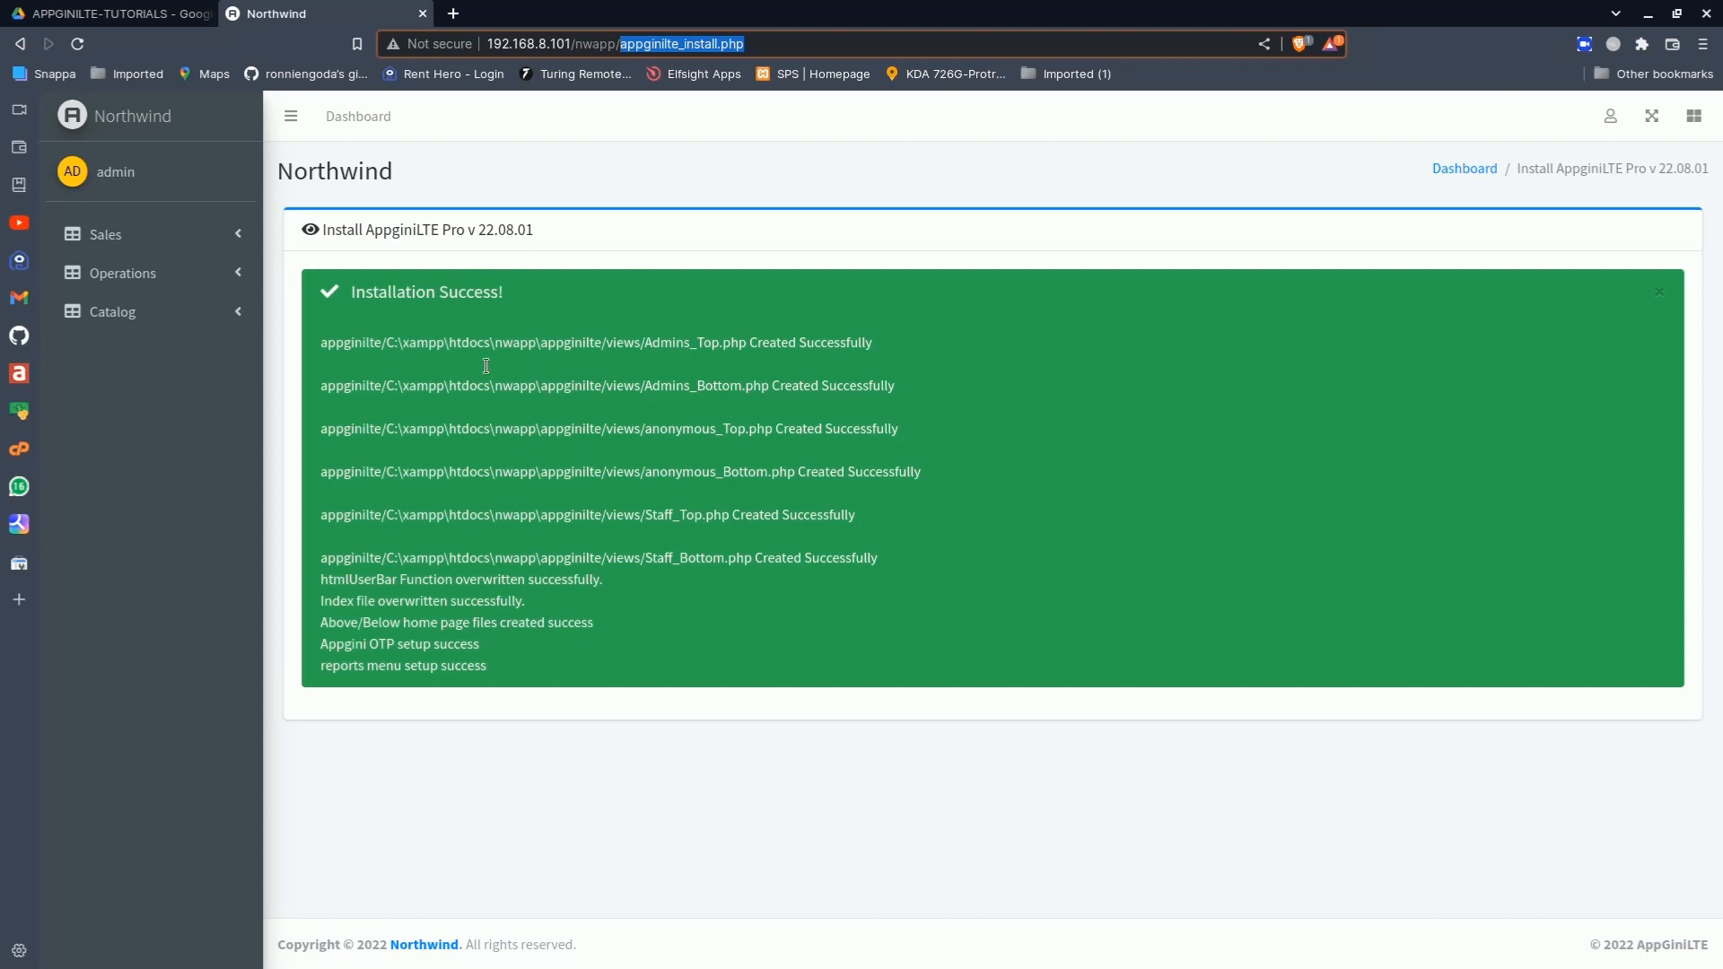
Go to the new Northwind dashboard, expand the Sales, Operations and Catalog side groups to view their tables, and collapse them again
click(139, 123)
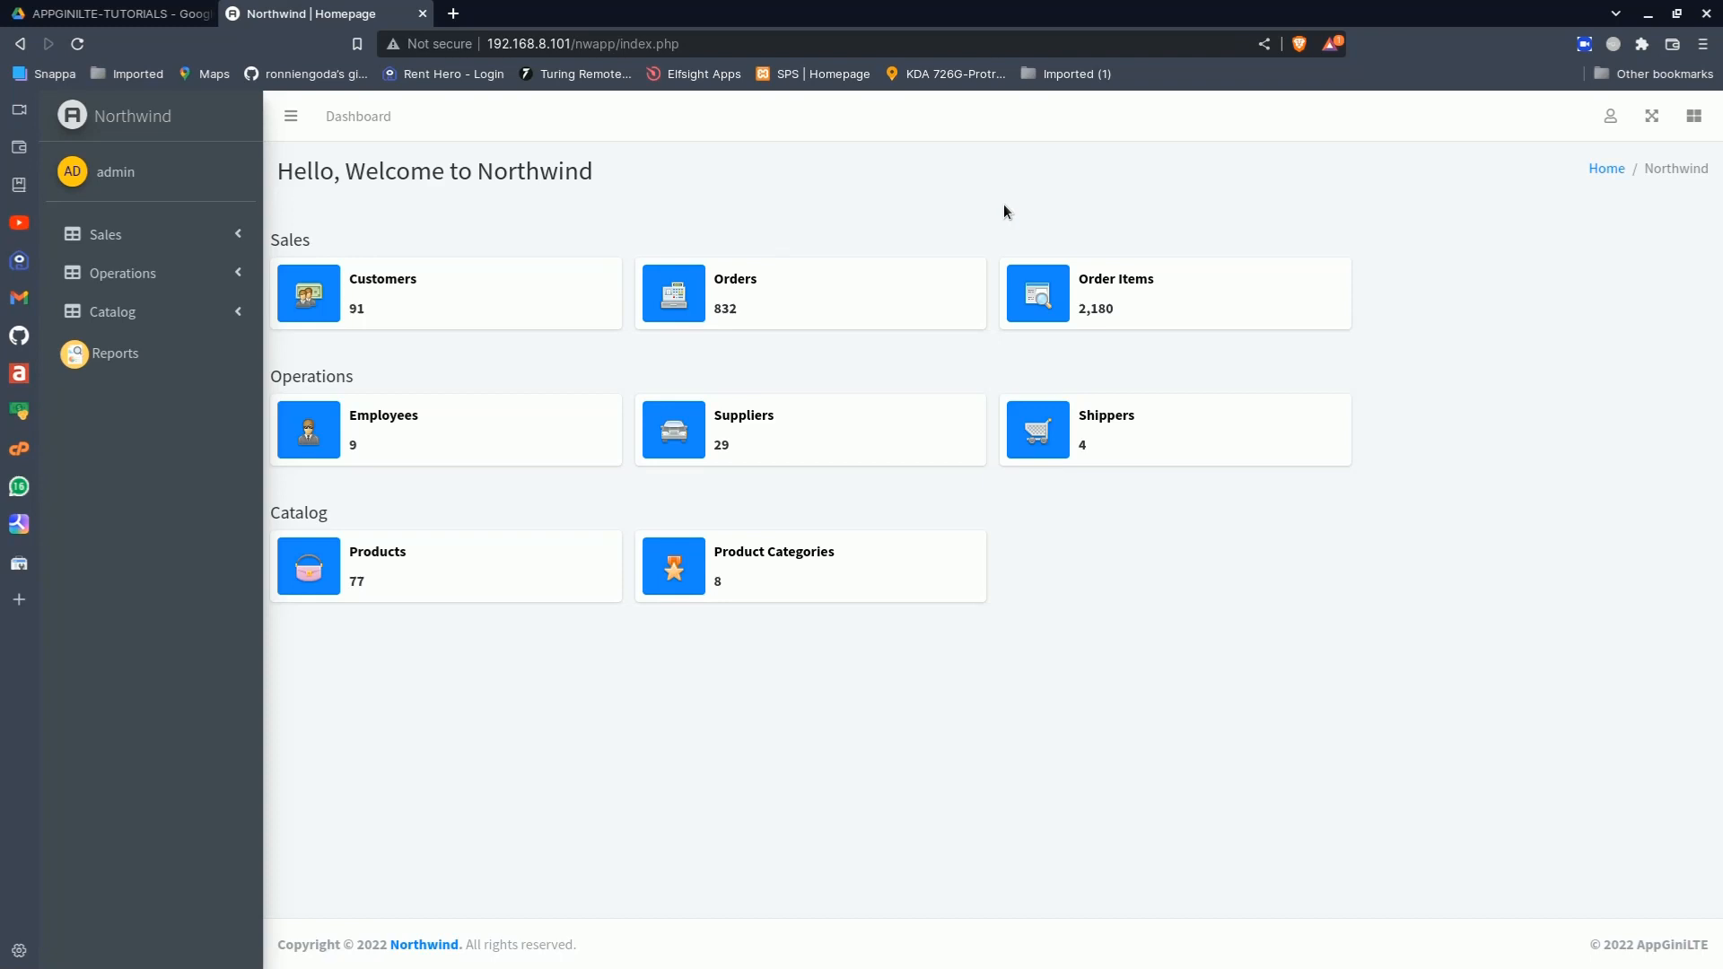
click(152, 235)
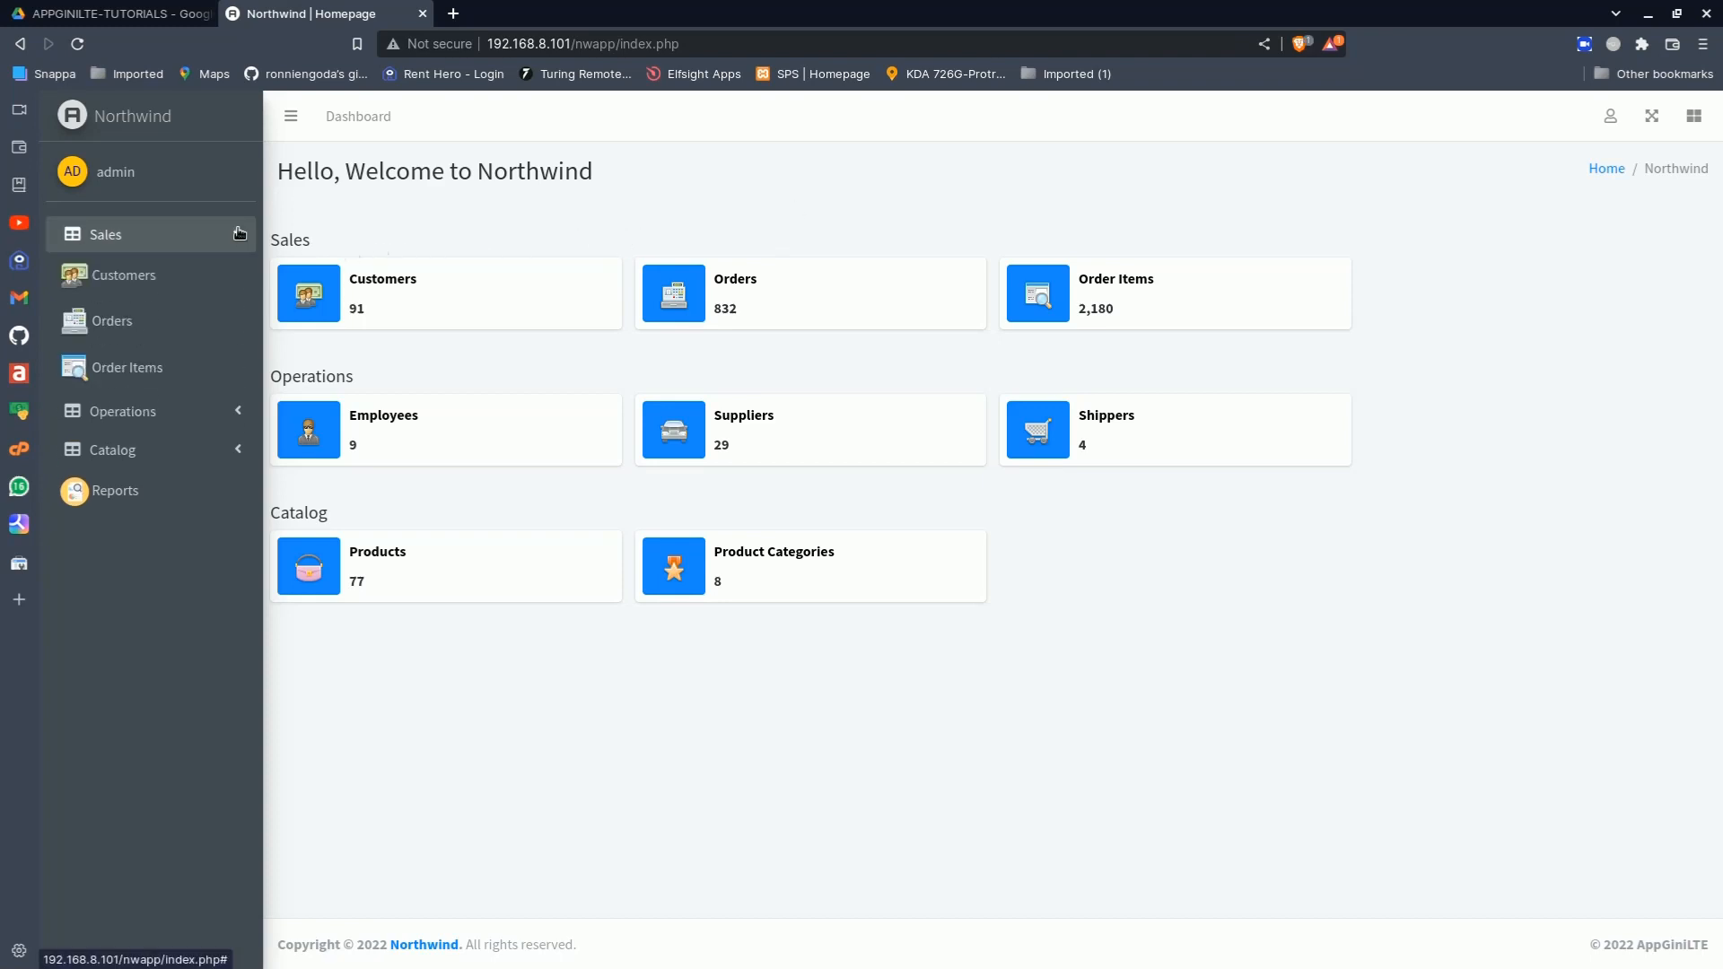
click(192, 413)
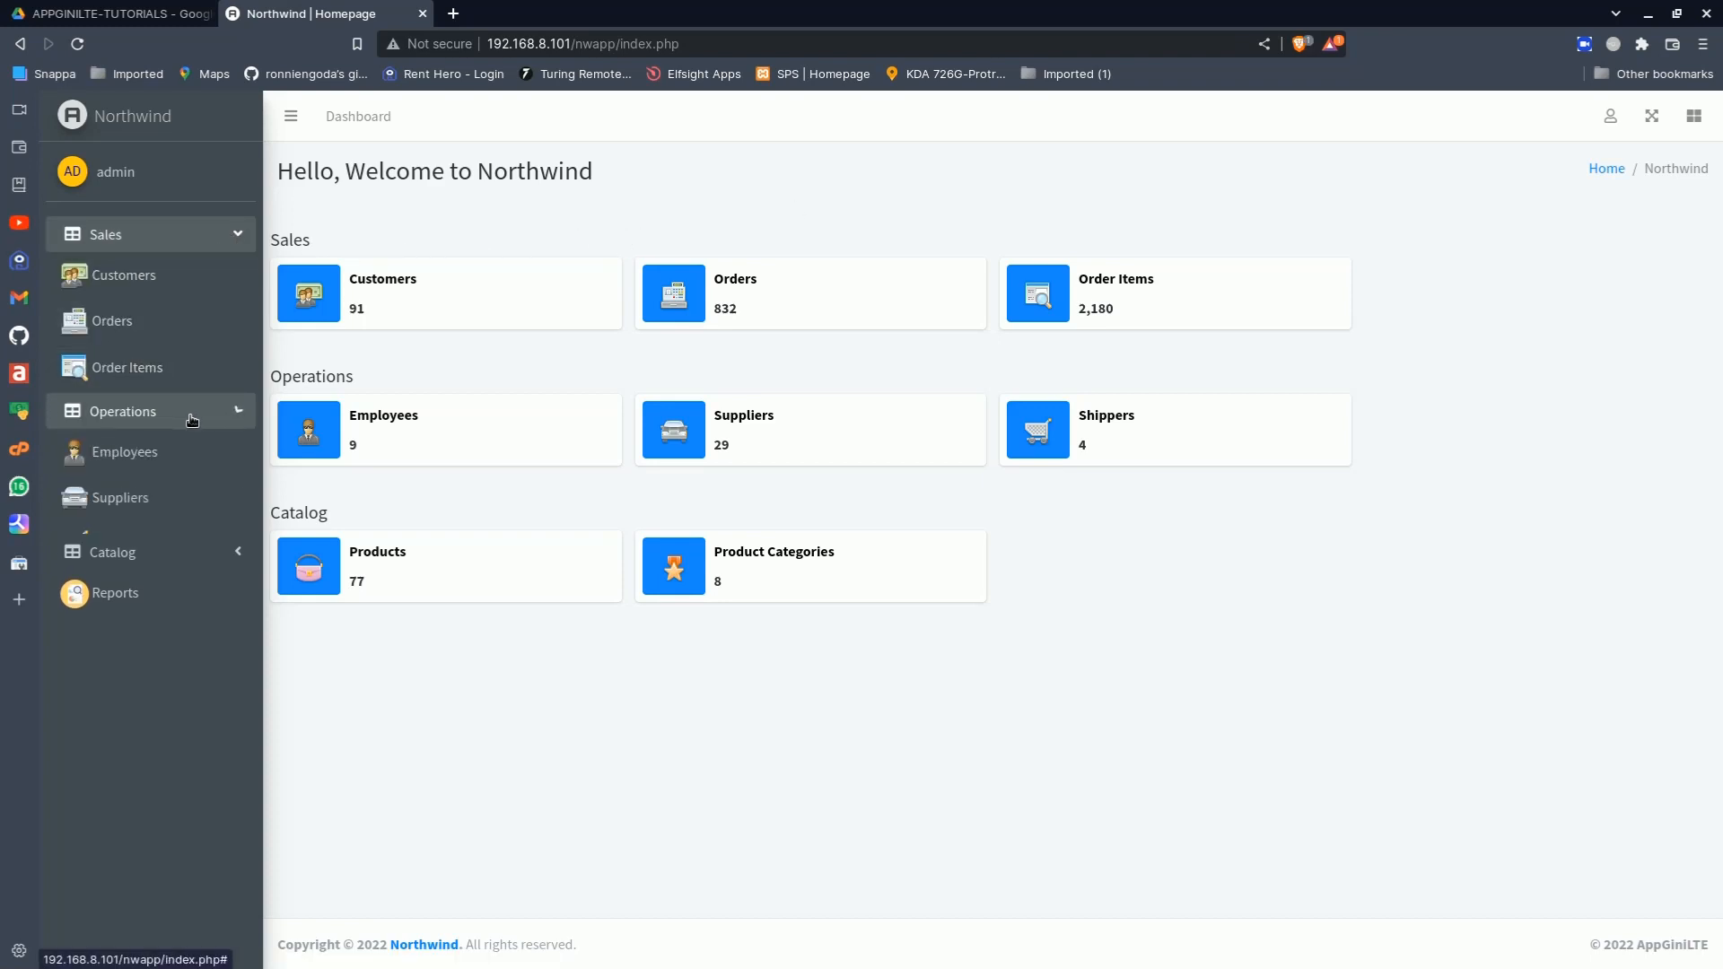
click(166, 587)
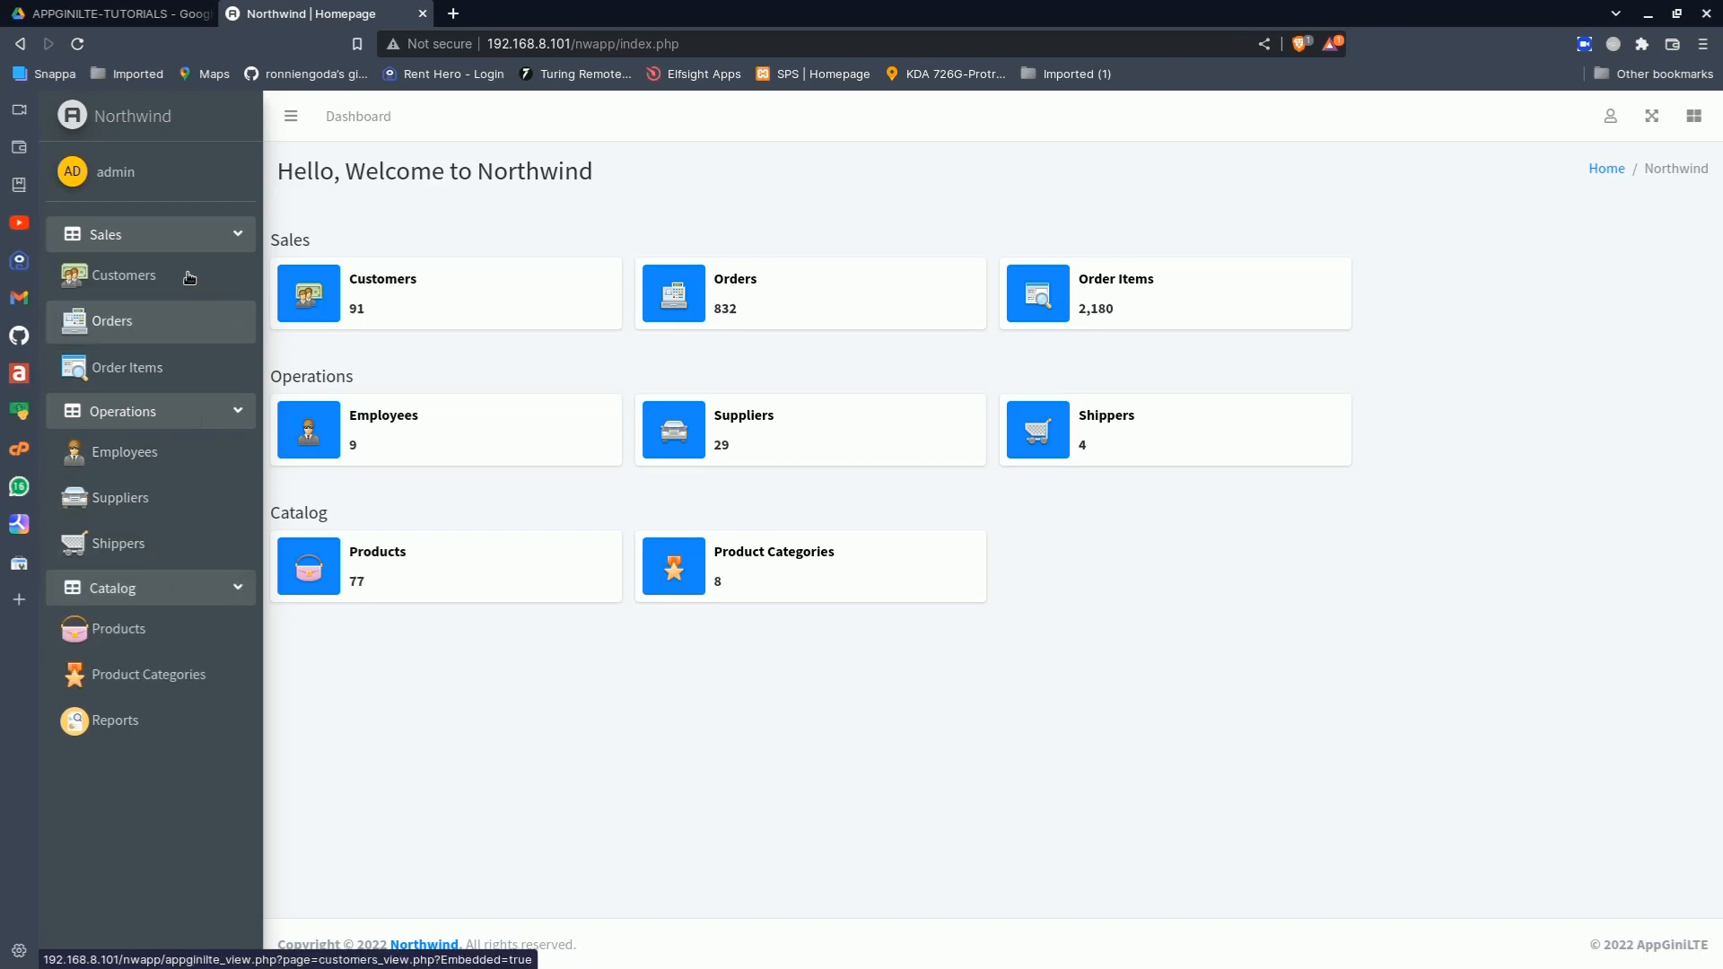
click(116, 237)
click(123, 274)
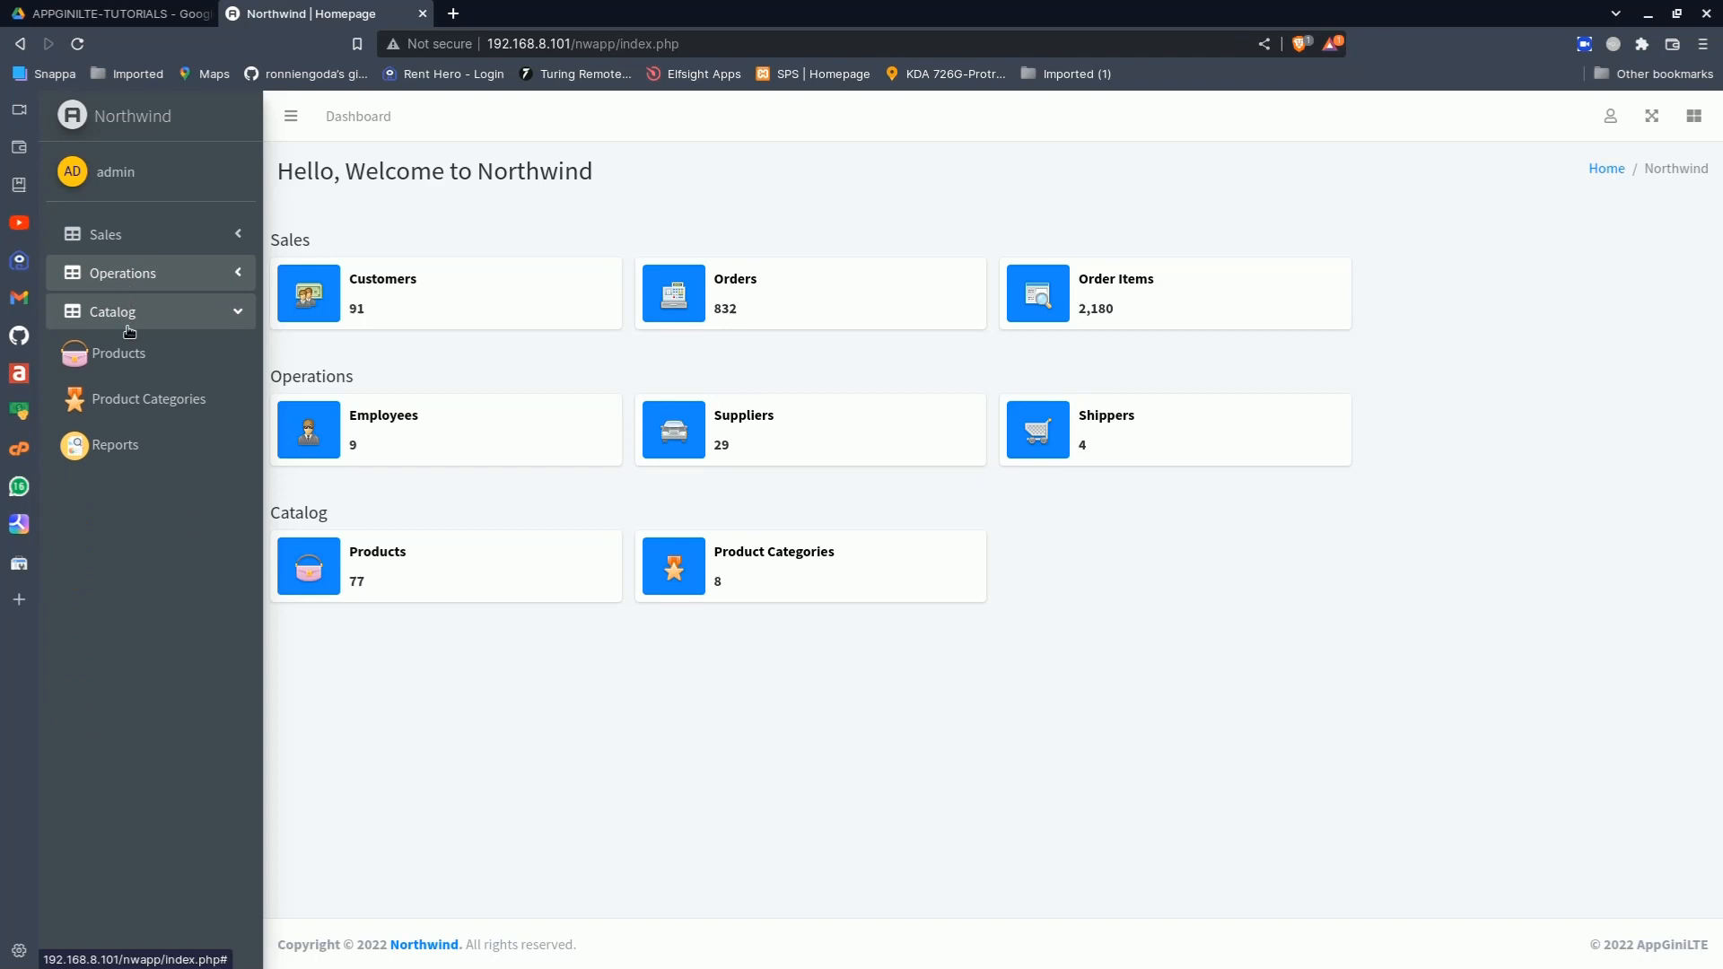
click(125, 316)
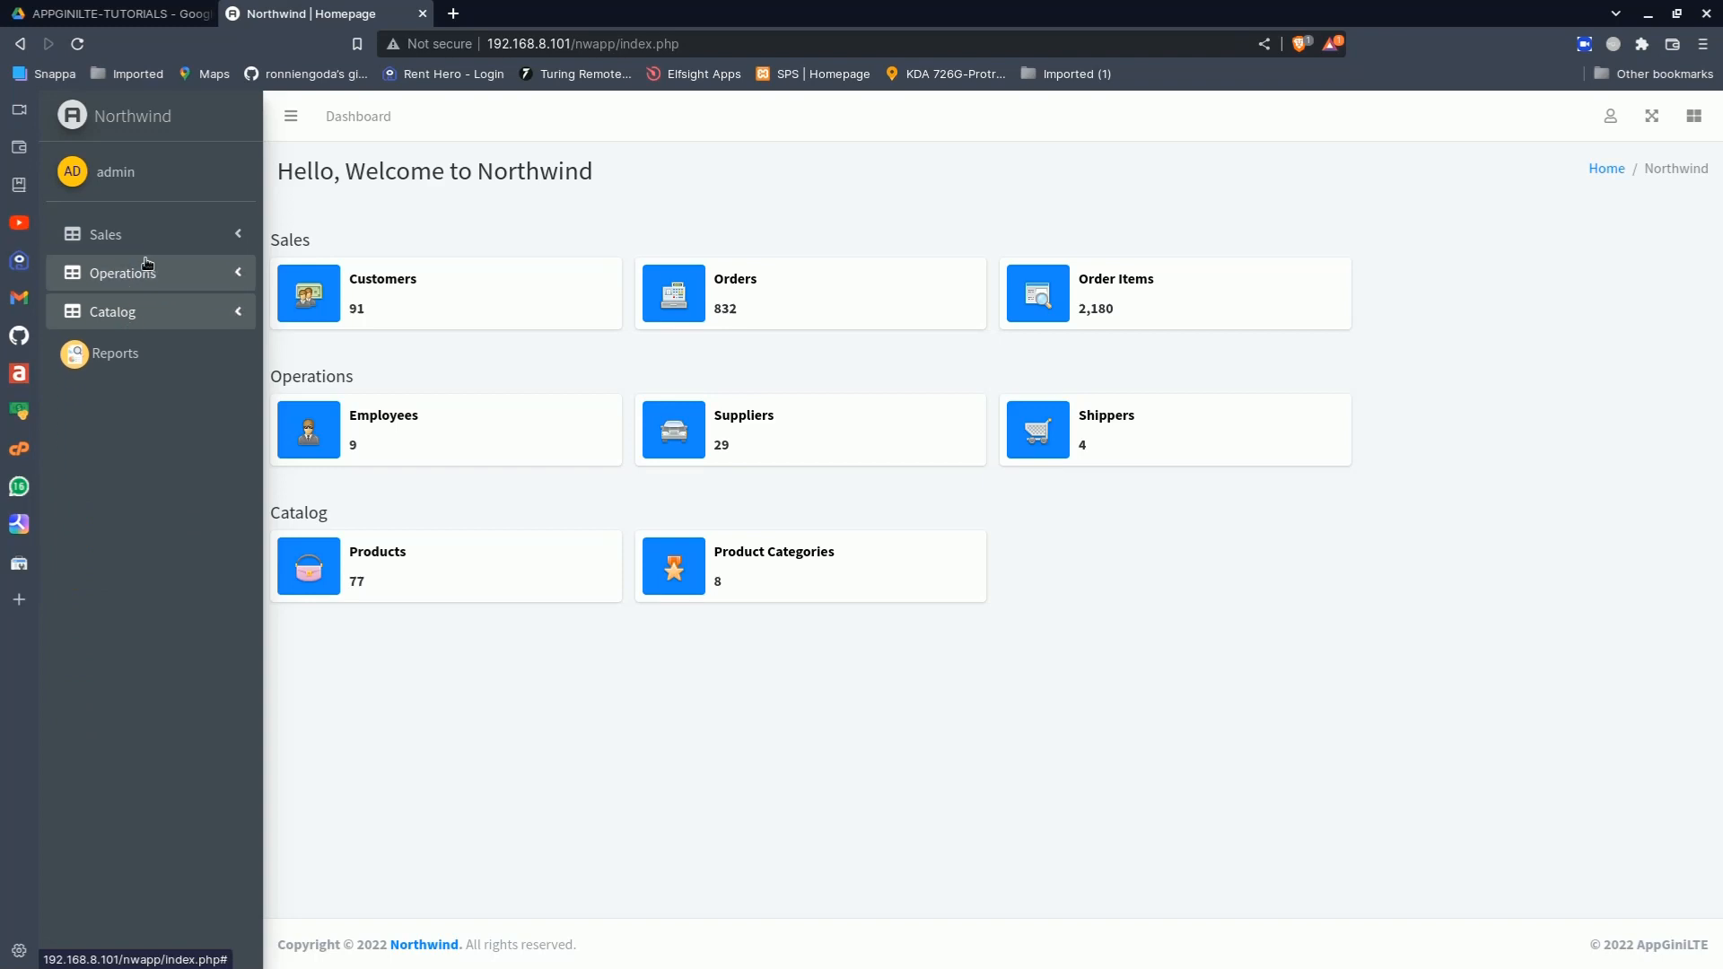
View the Reports page, return to the Northwind dashboard and briefly expand the Sales side group
click(112, 356)
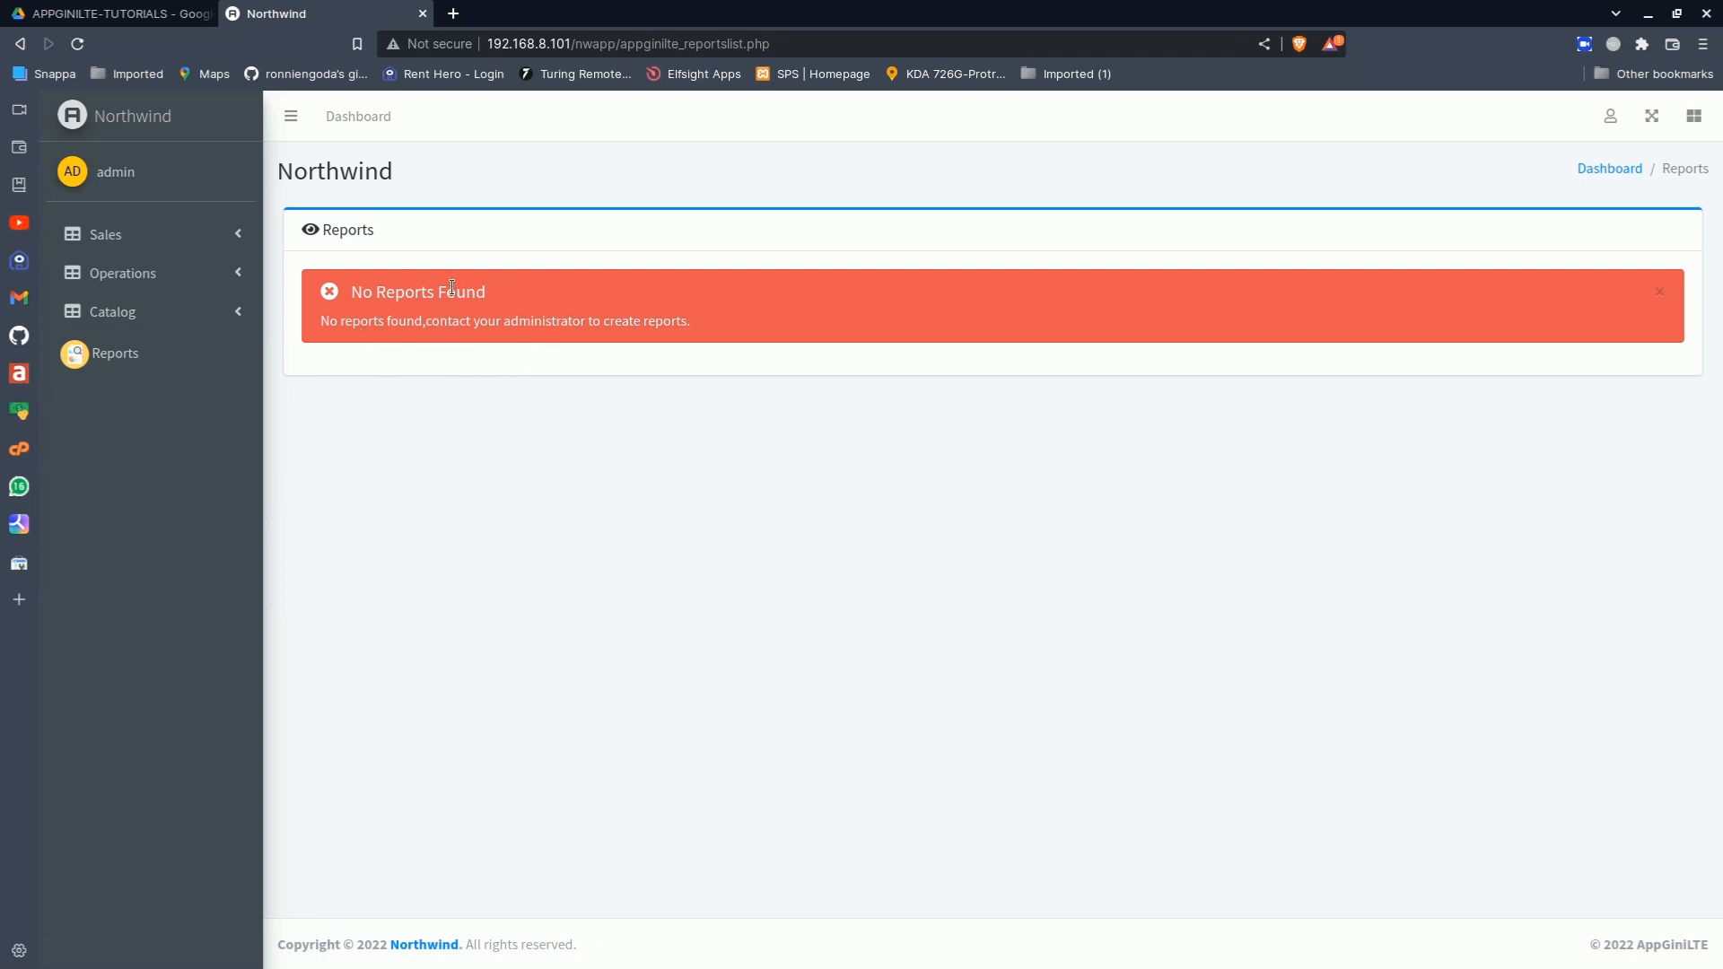
click(151, 125)
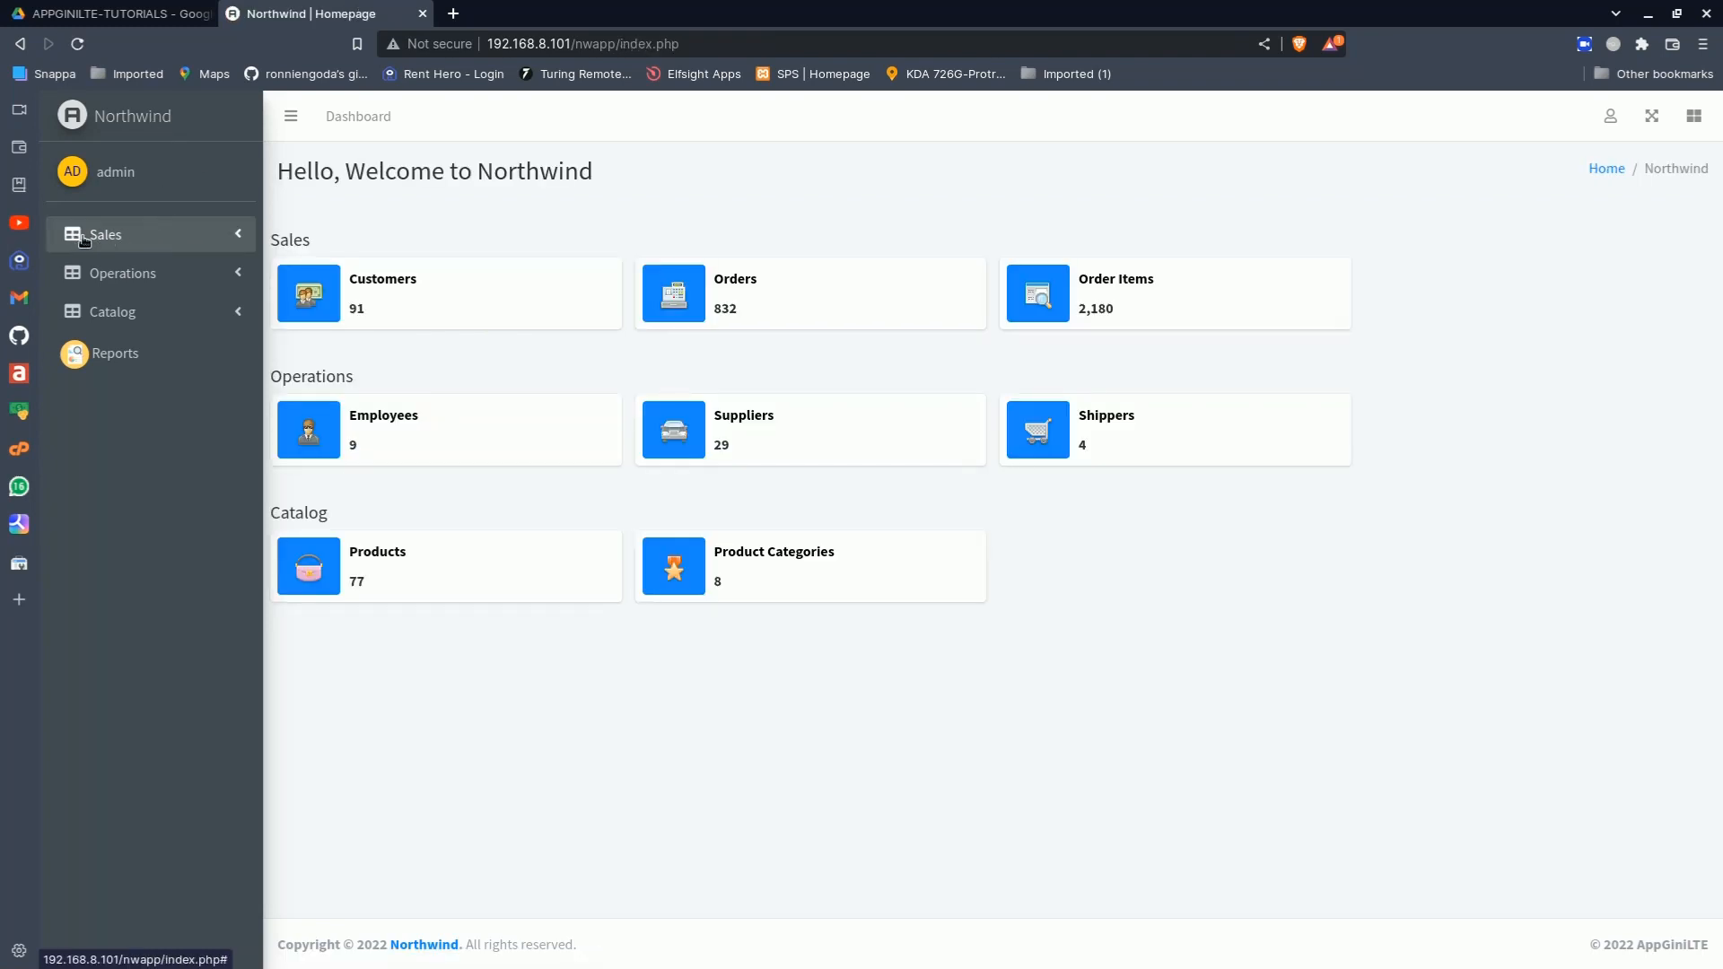
click(80, 240)
click(122, 237)
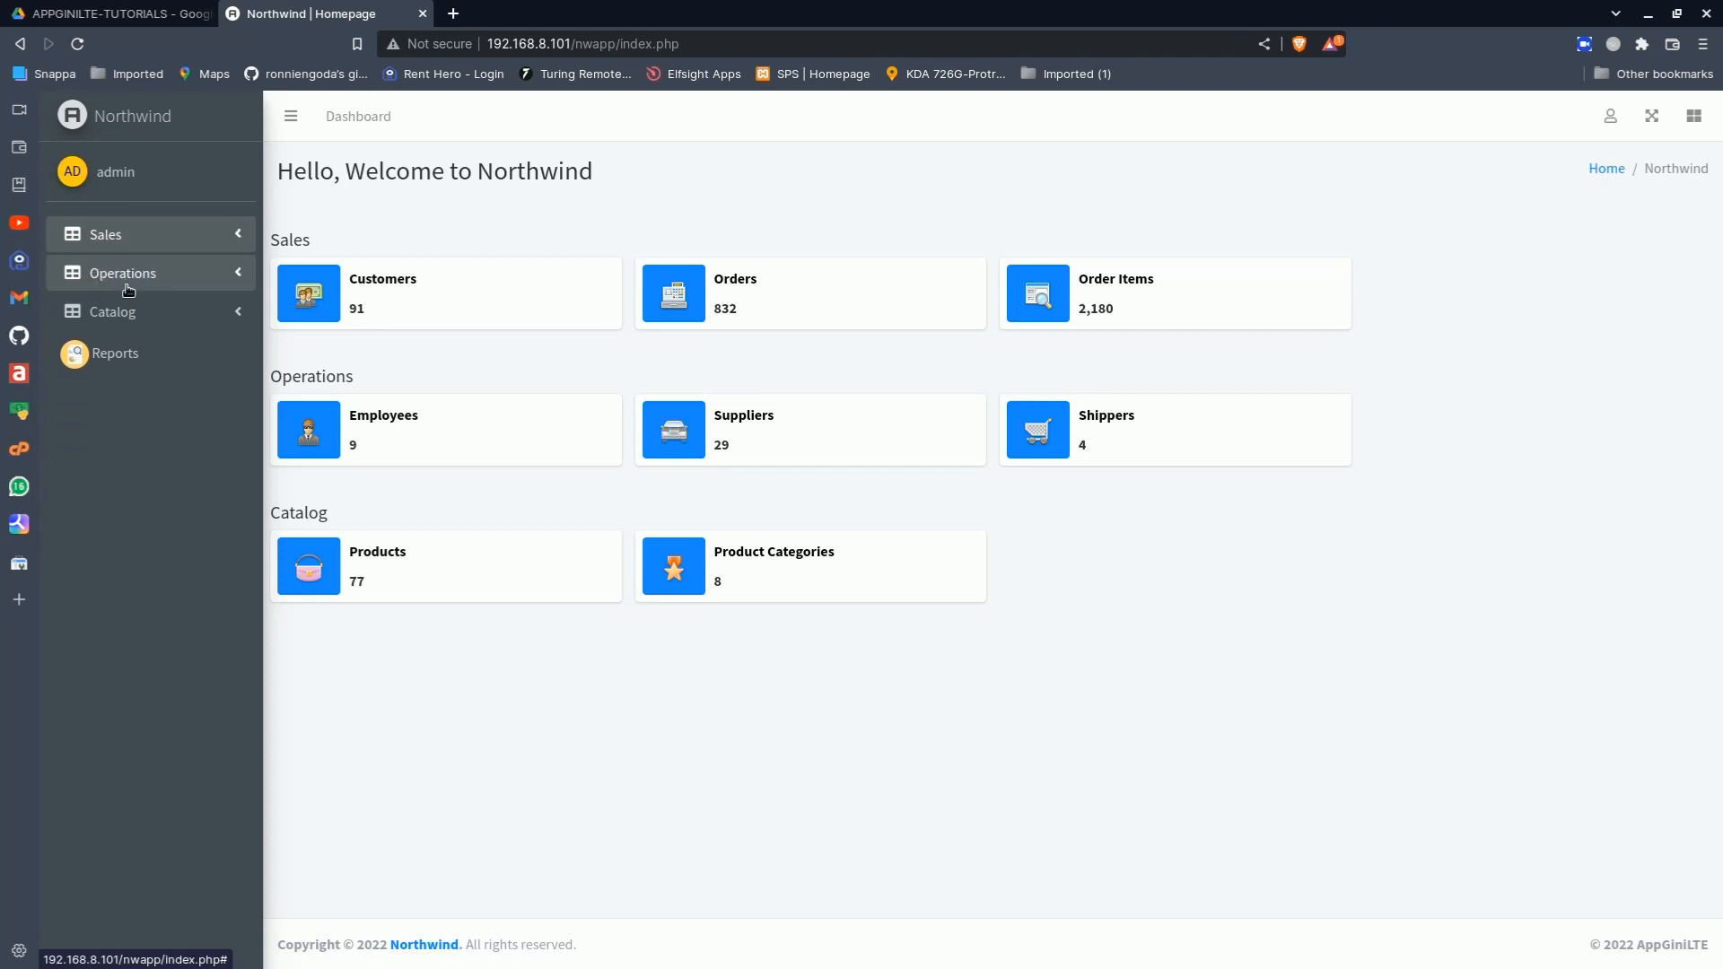
Open the AppginiLTE Settings page from the admin account options
click(1611, 116)
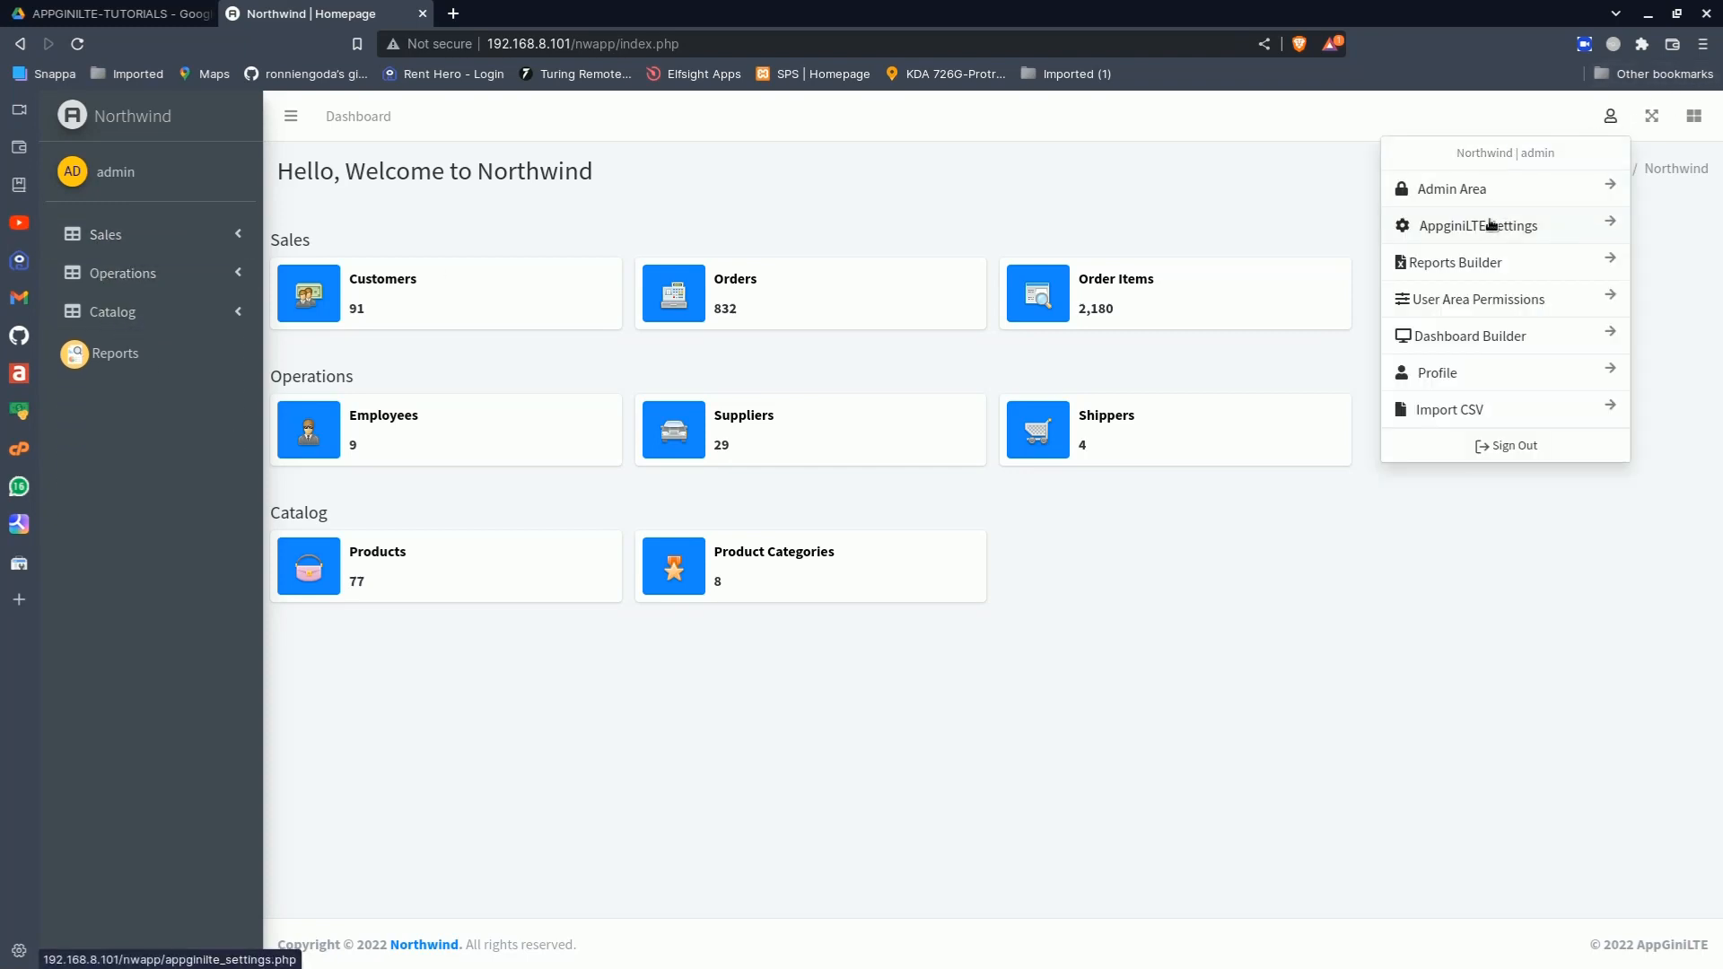
click(1609, 117)
click(1609, 120)
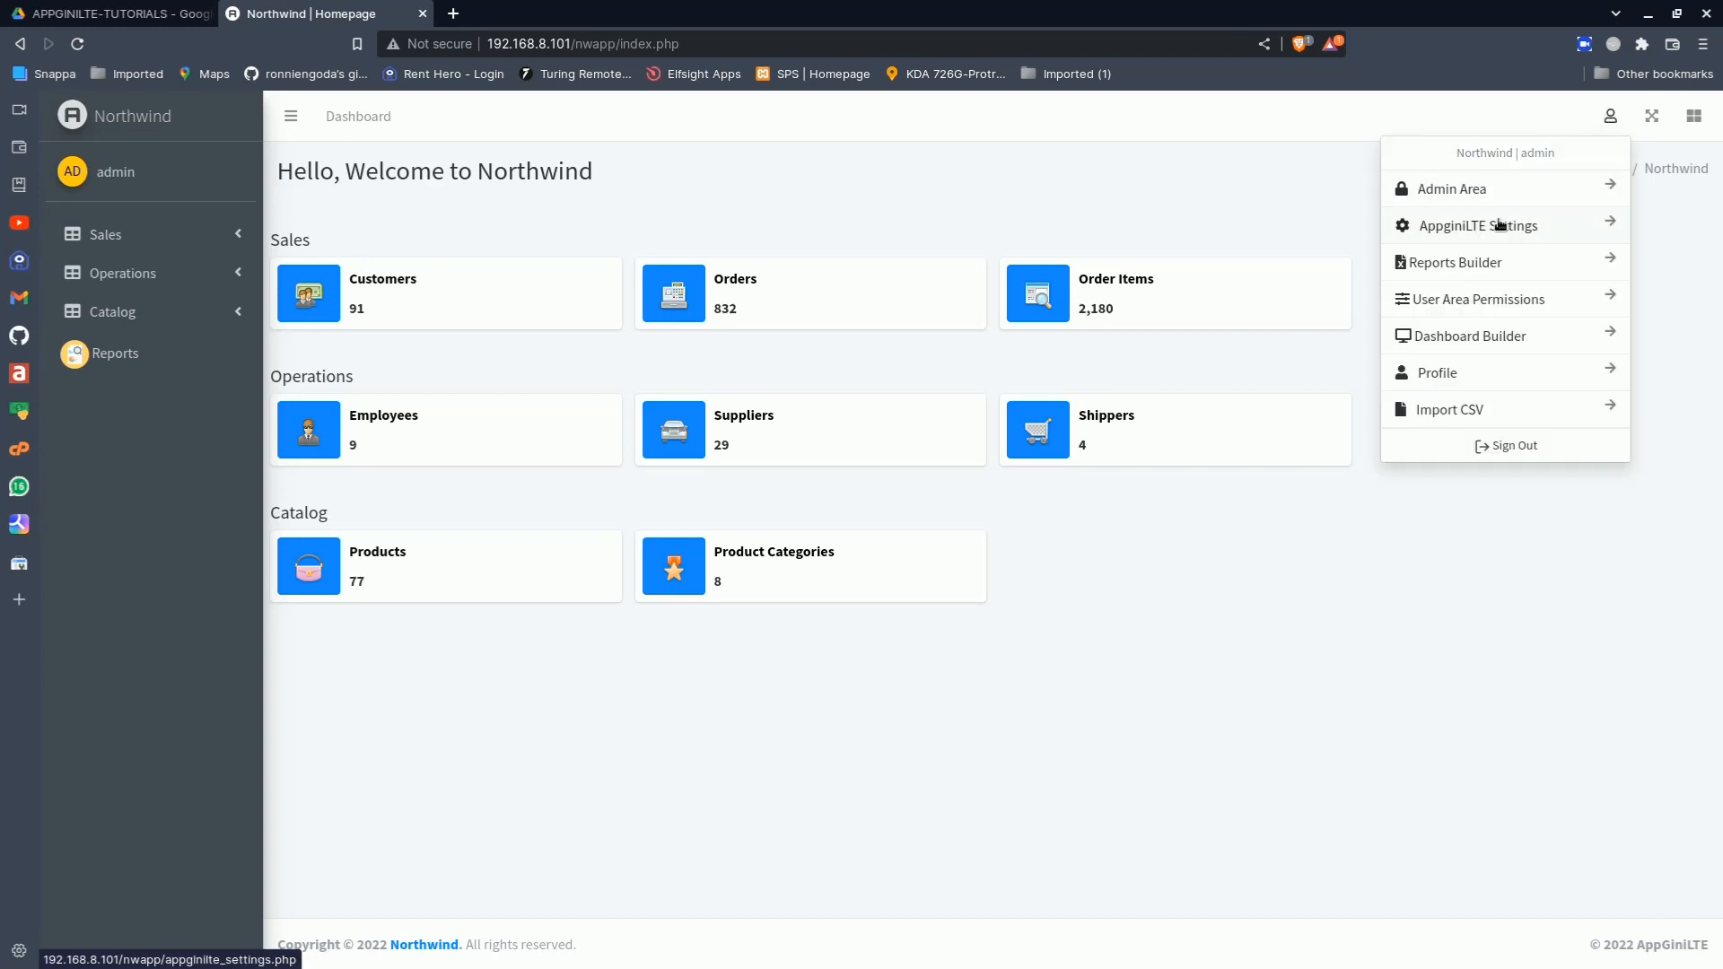
click(1472, 225)
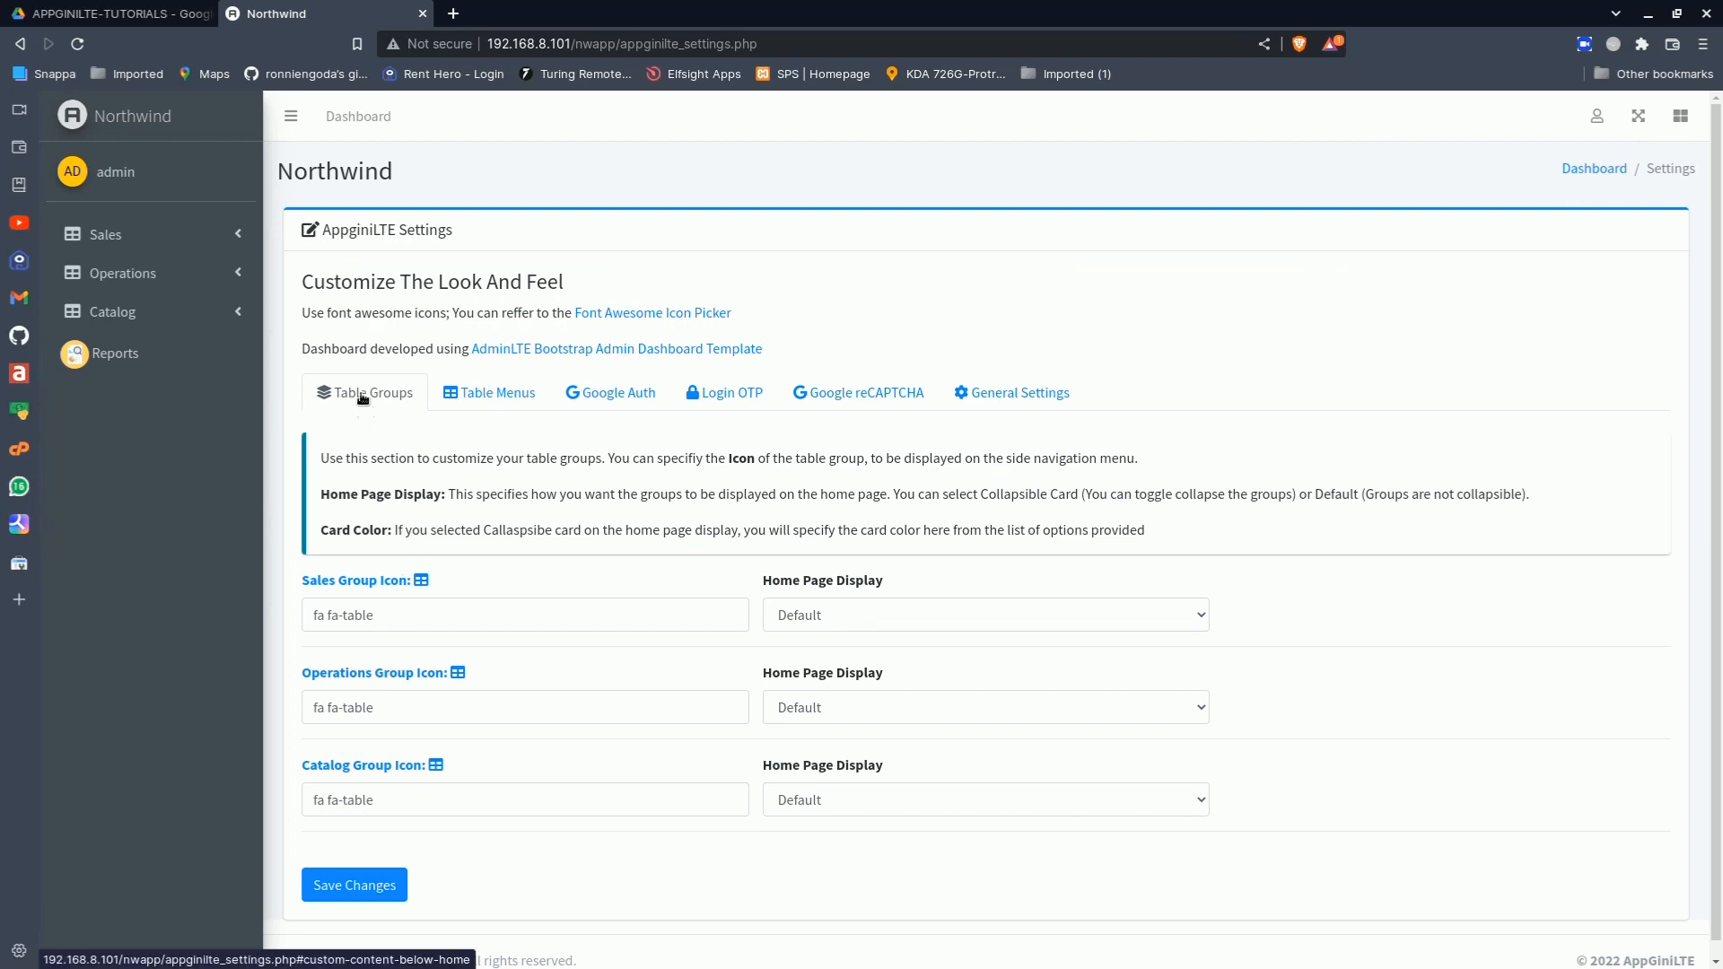
Review the Table Menus, Google Auth, Login OTP, Google reCAPTCHA and General Settings sections of the AppginiLTE settings
click(477, 399)
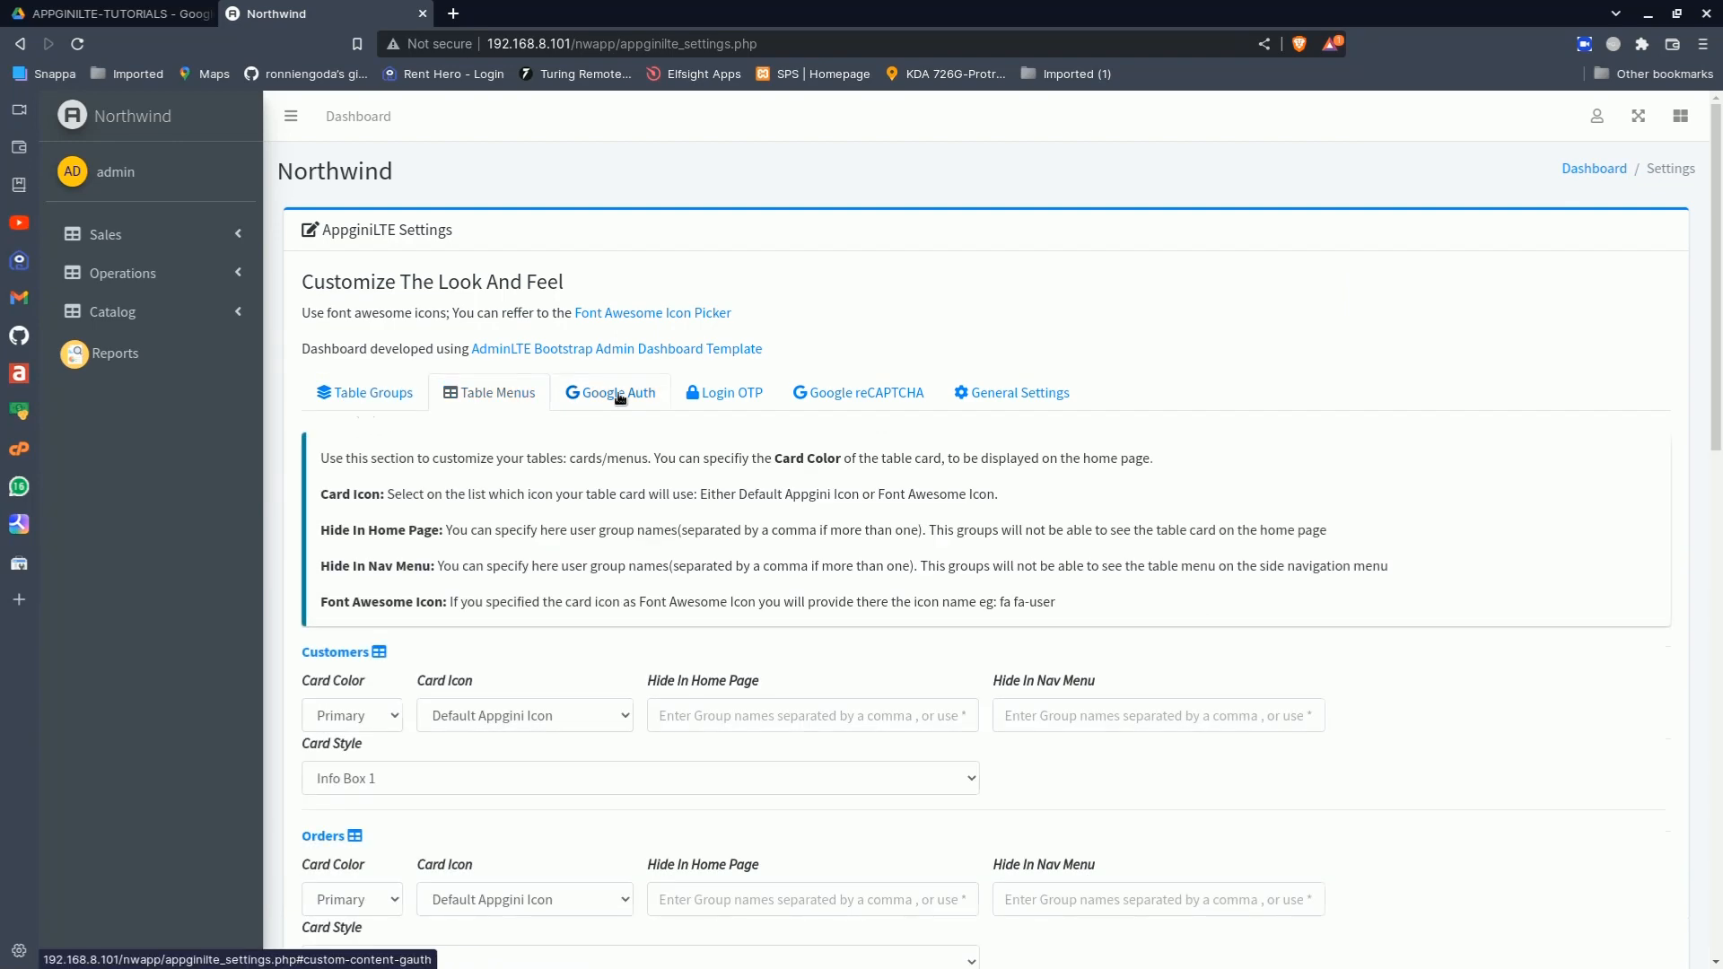
click(614, 396)
click(728, 407)
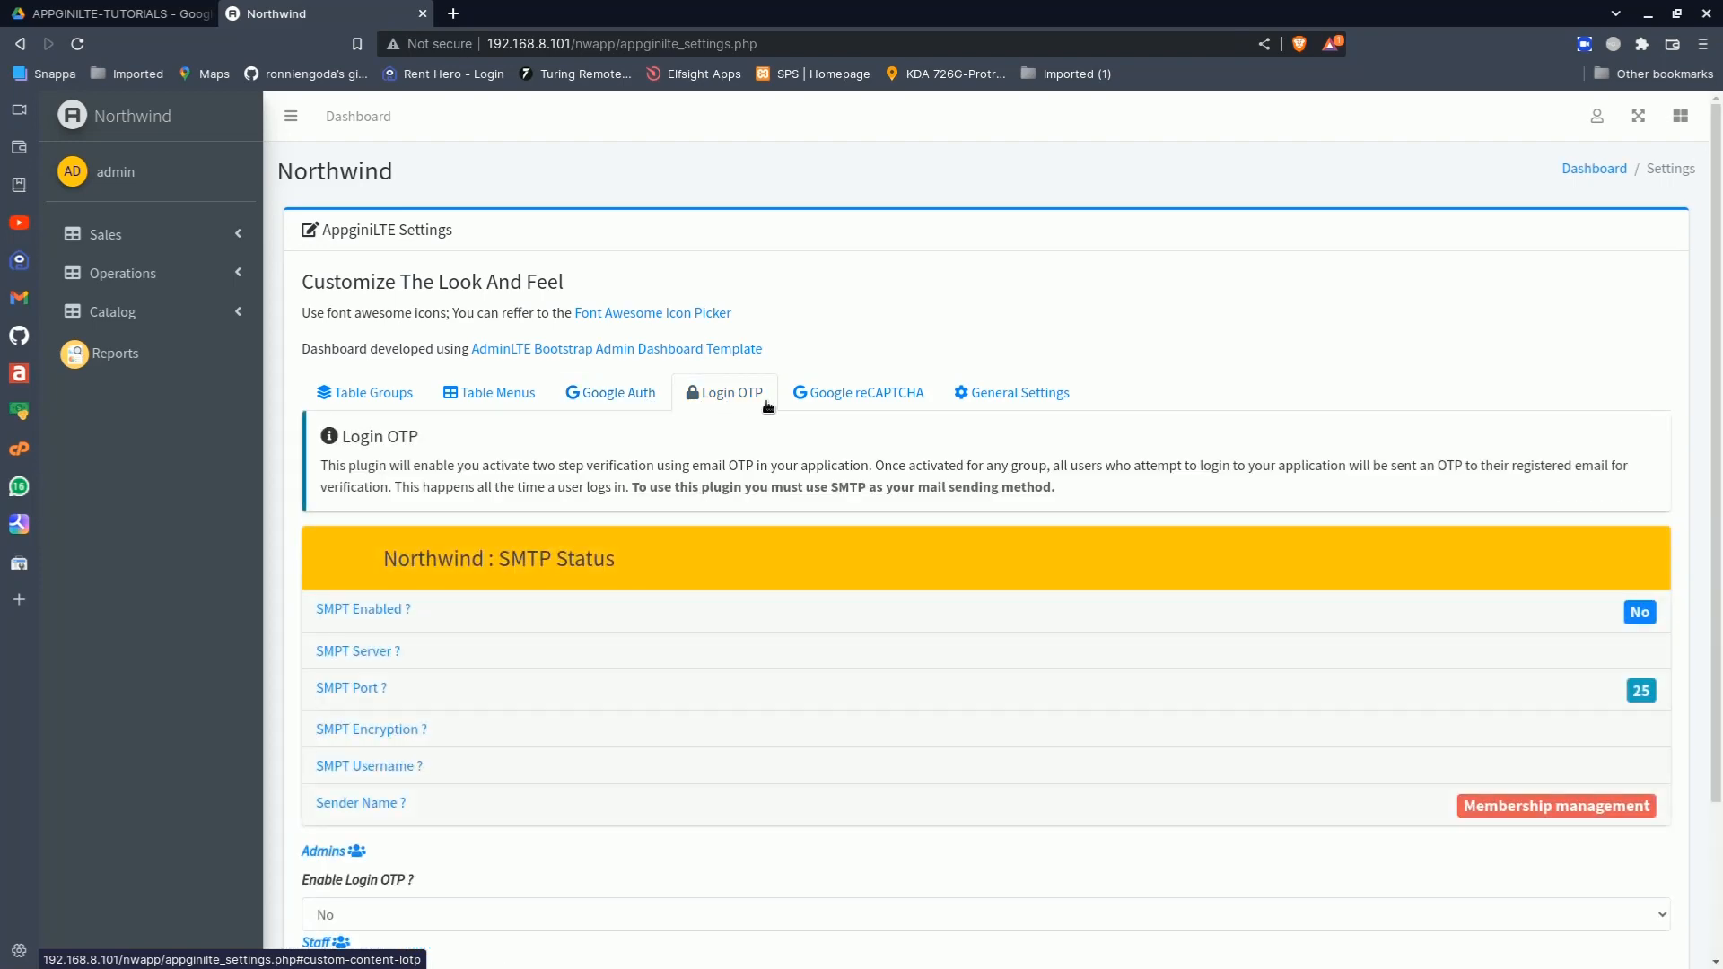
click(848, 399)
click(960, 406)
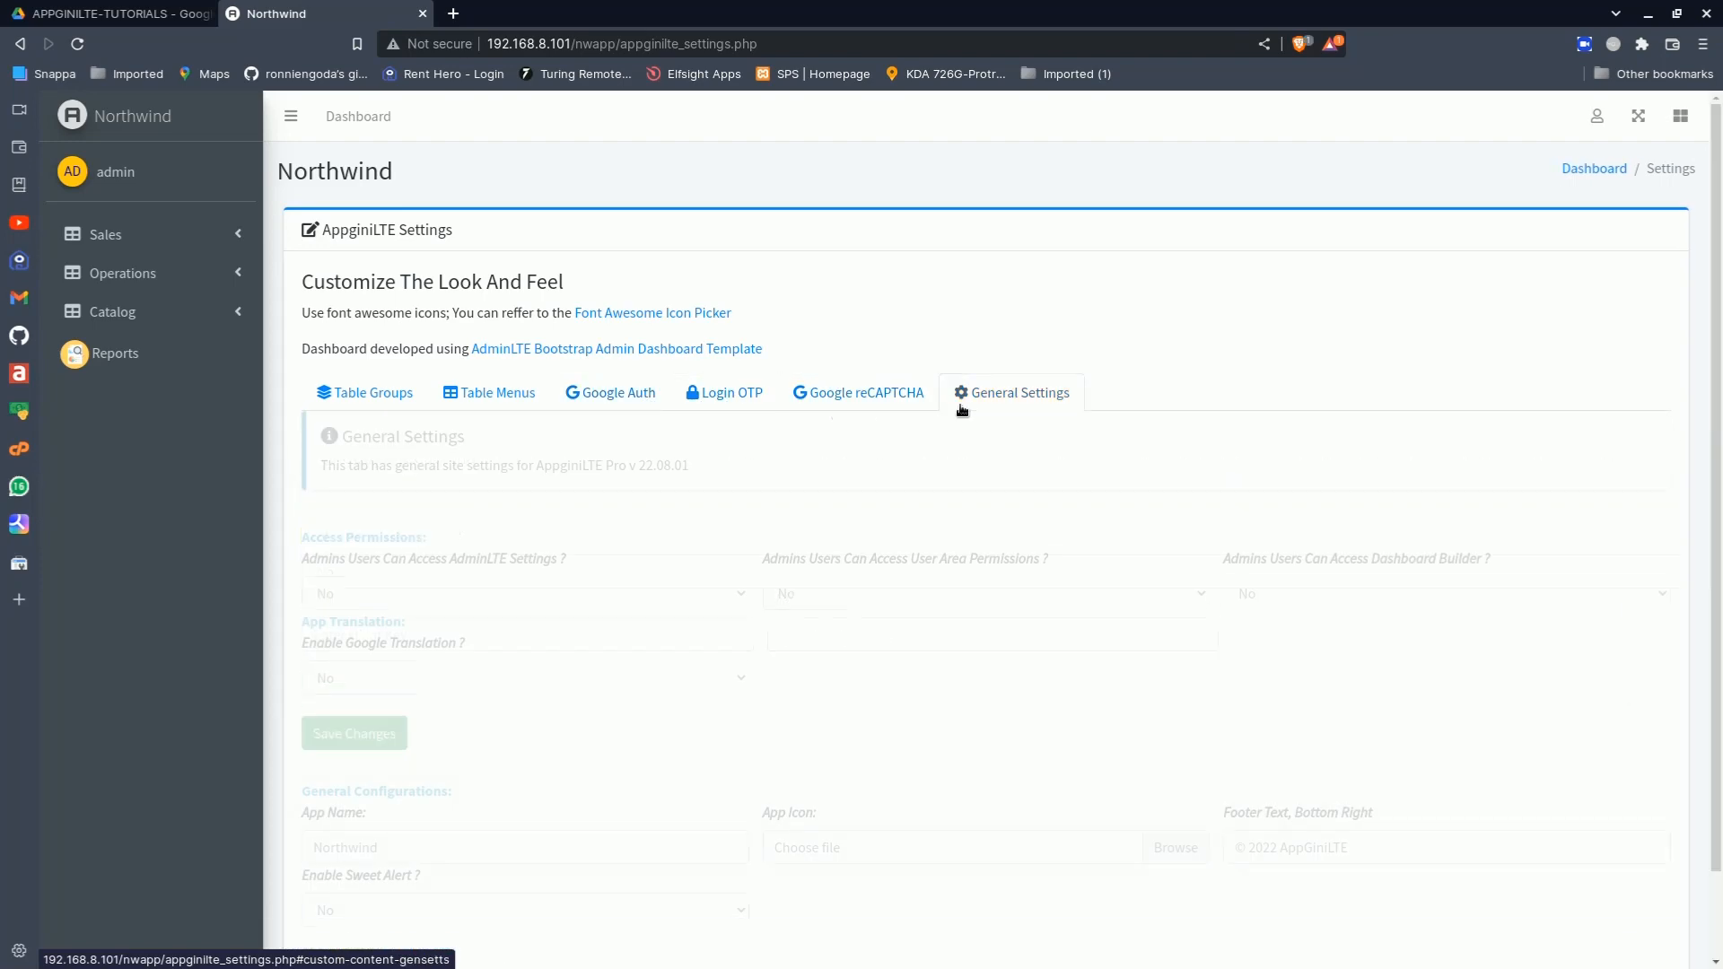
scroll(920, 578, down, 2)
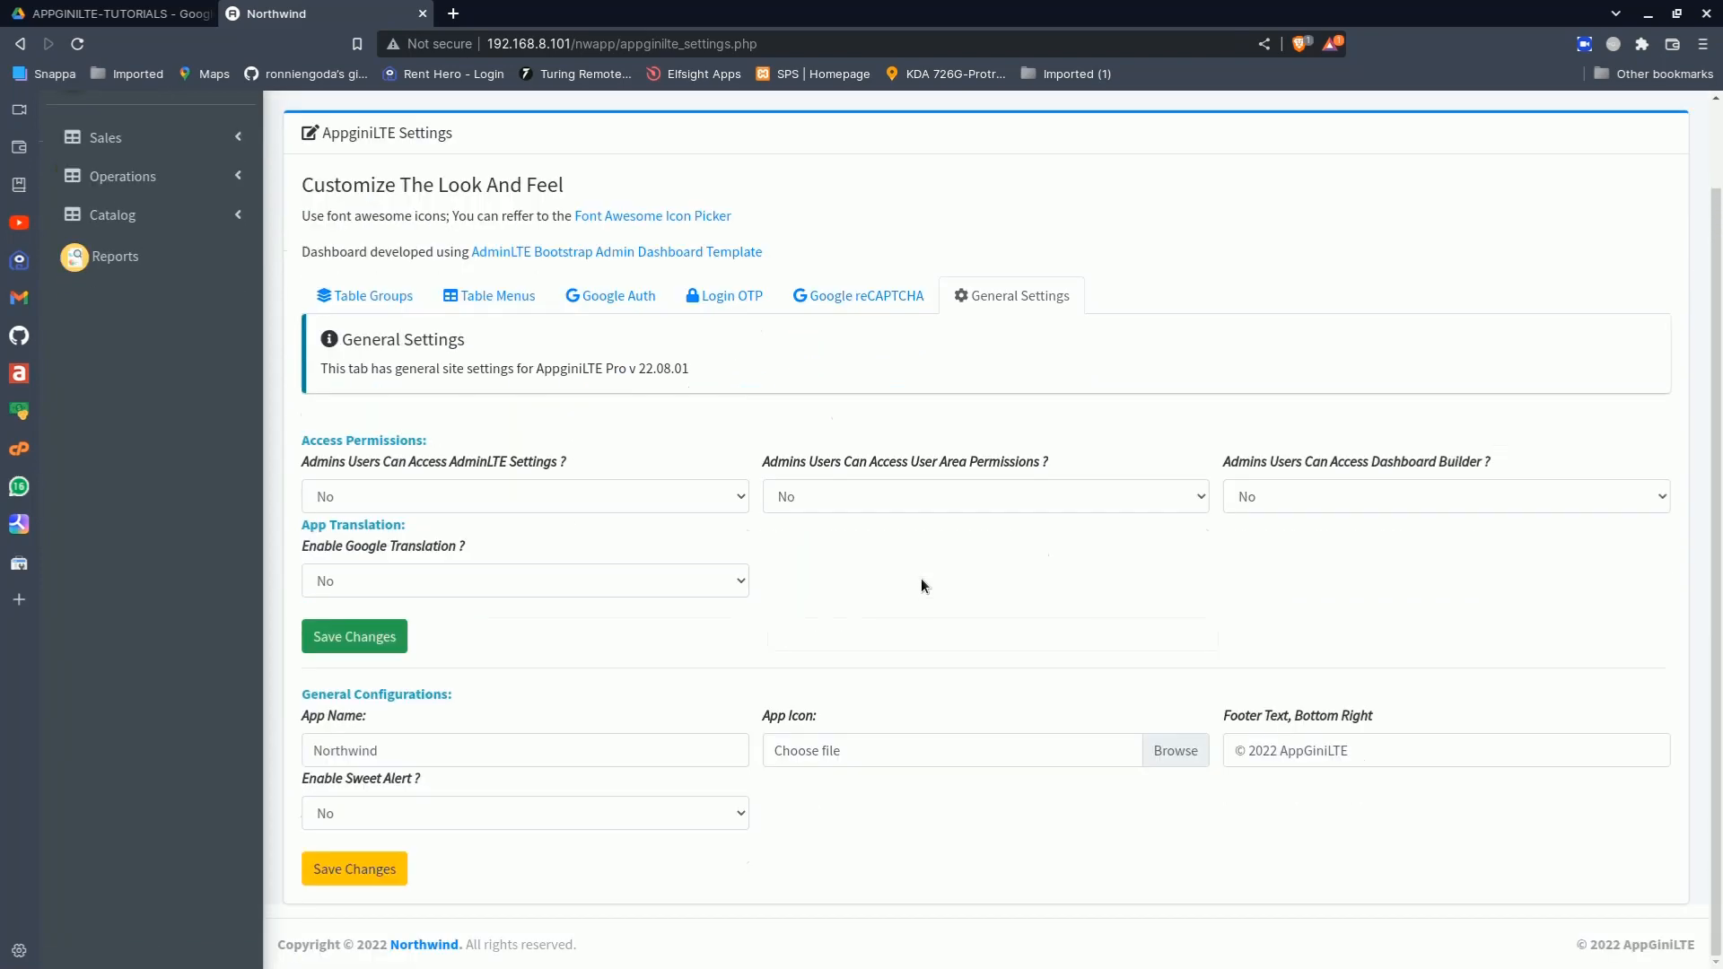
Show the Table Groups settings, open the linked Font Awesome Icon Picker and bring up the icon list of its Default field
scroll(921, 578, up, 2)
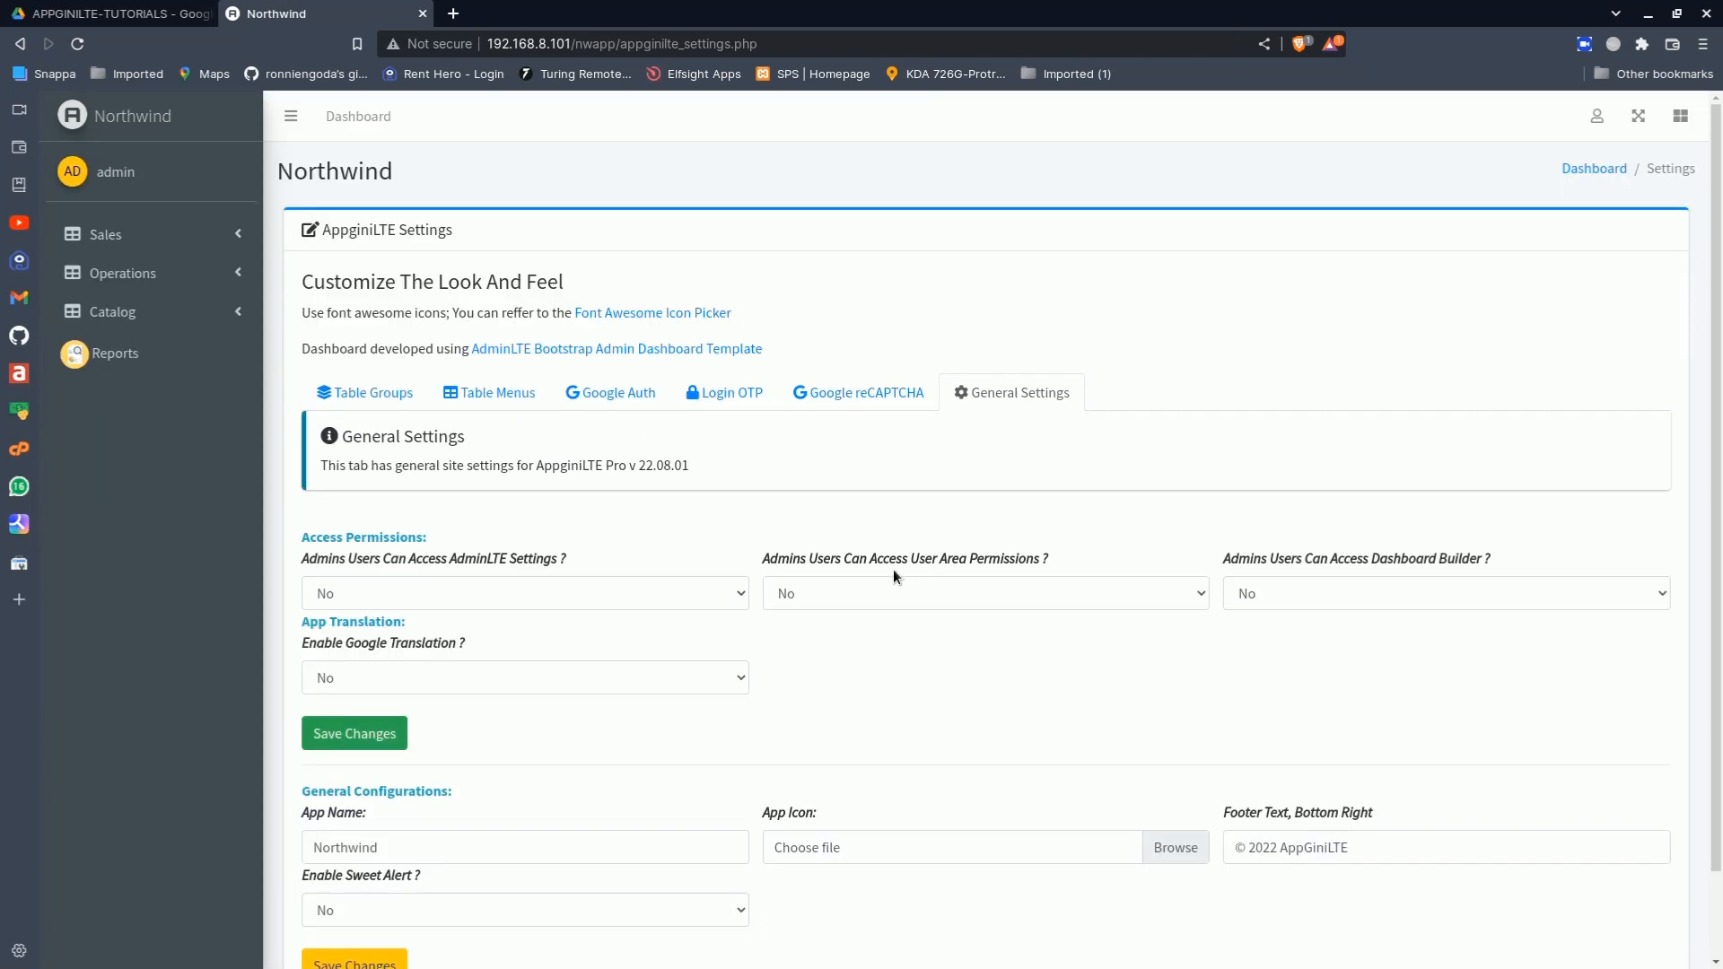
click(384, 394)
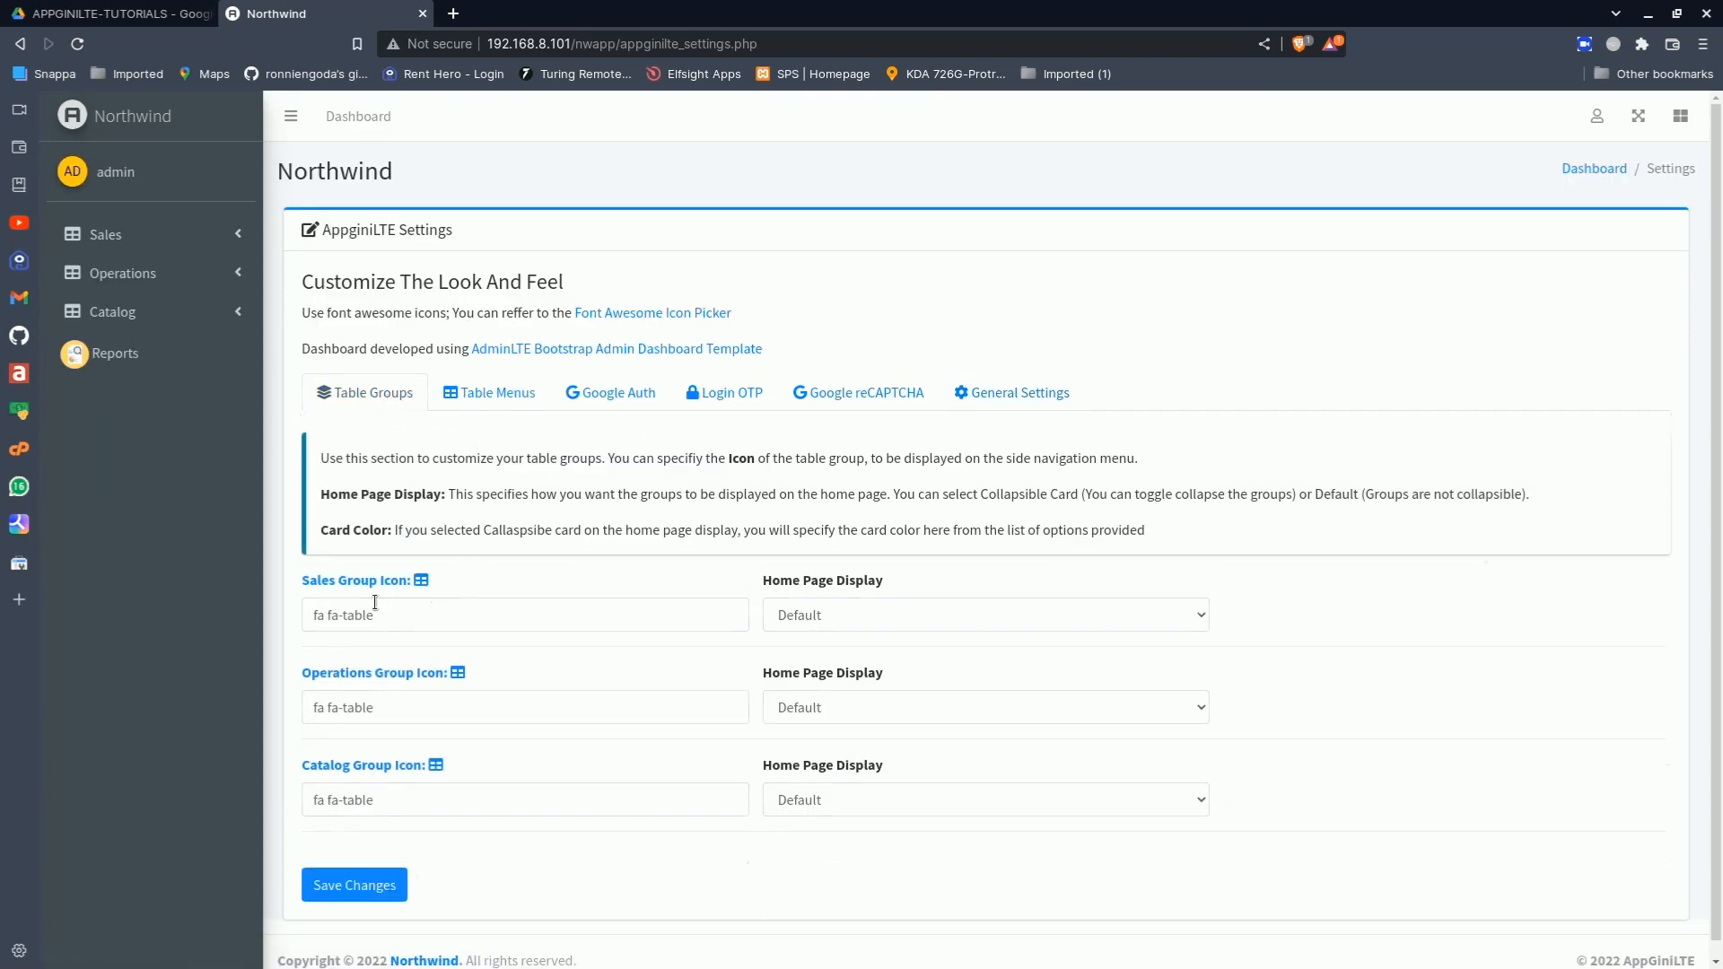
click(649, 314)
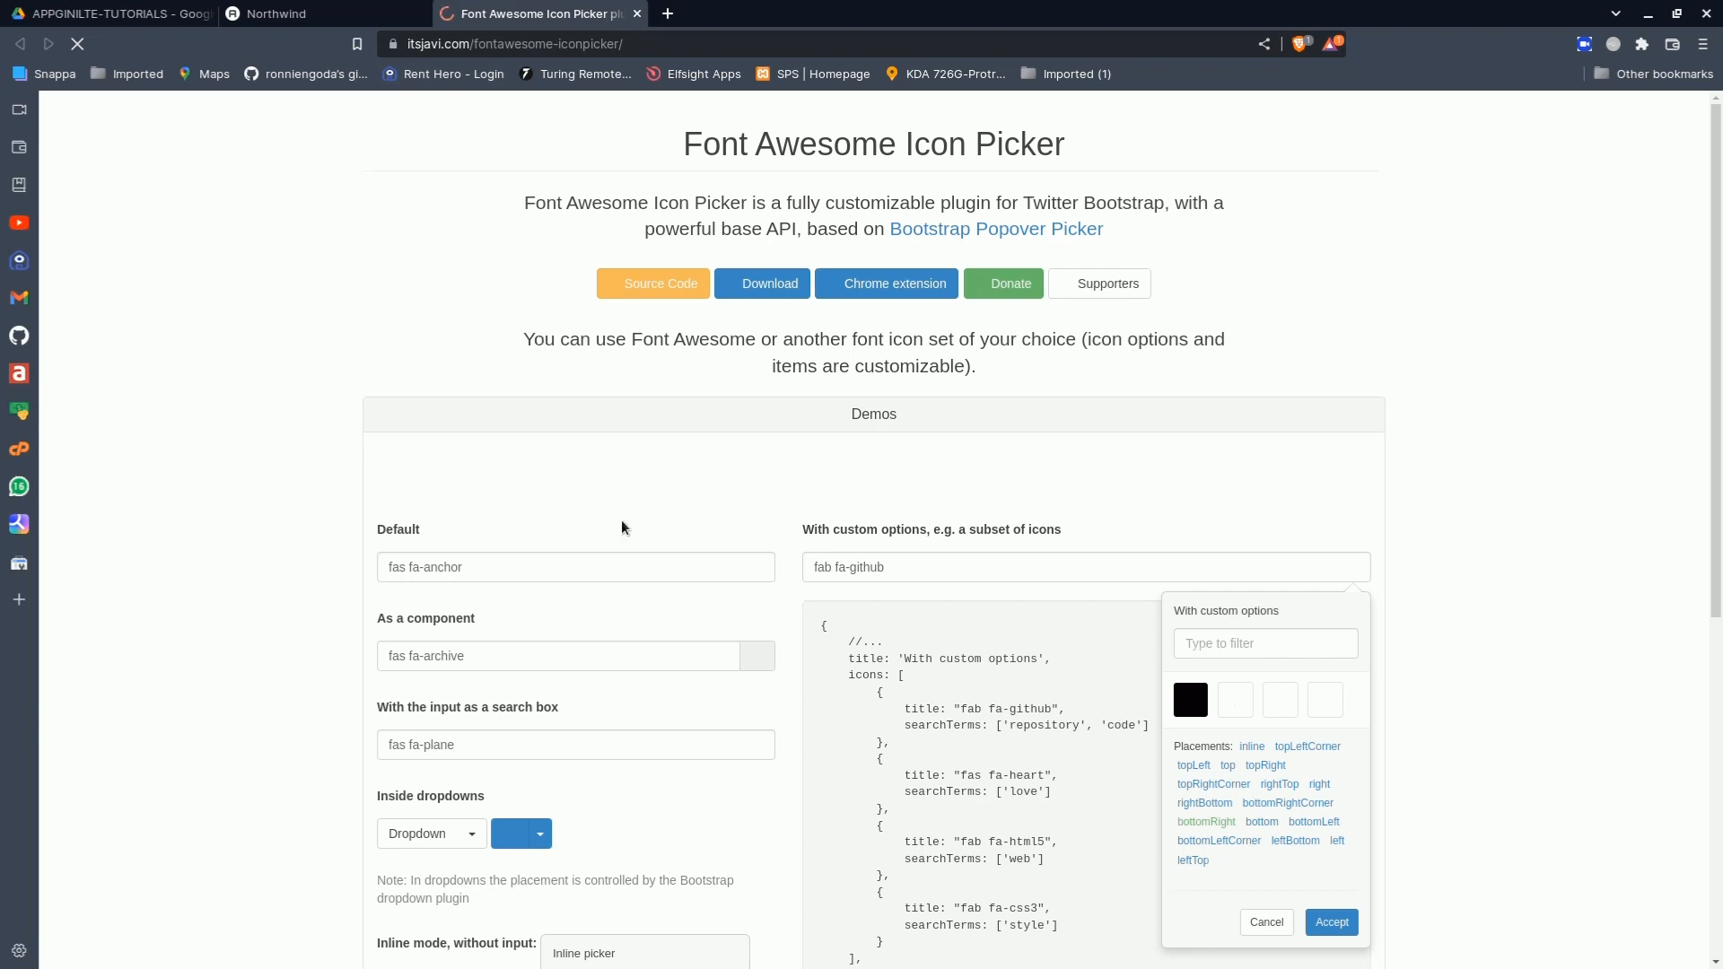
click(559, 566)
click(569, 620)
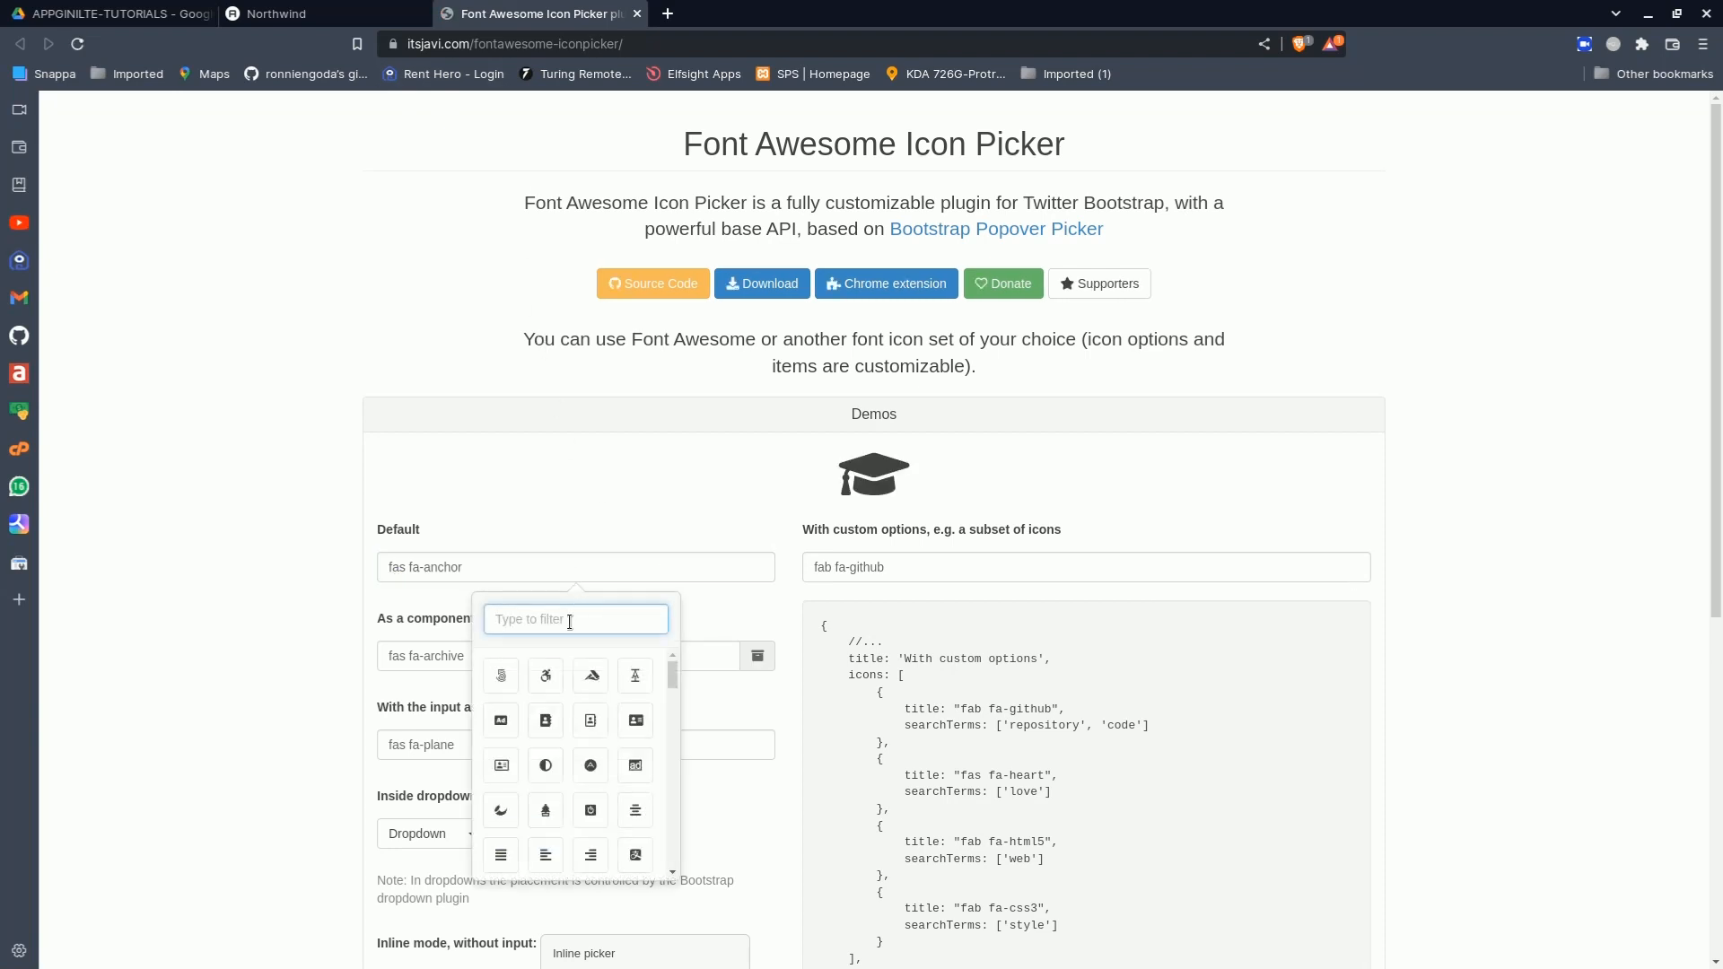
Close the APPGINILTE-TUTORIALS Google Drive page and return to the Font Awesome Icon Picker
click(226, 12)
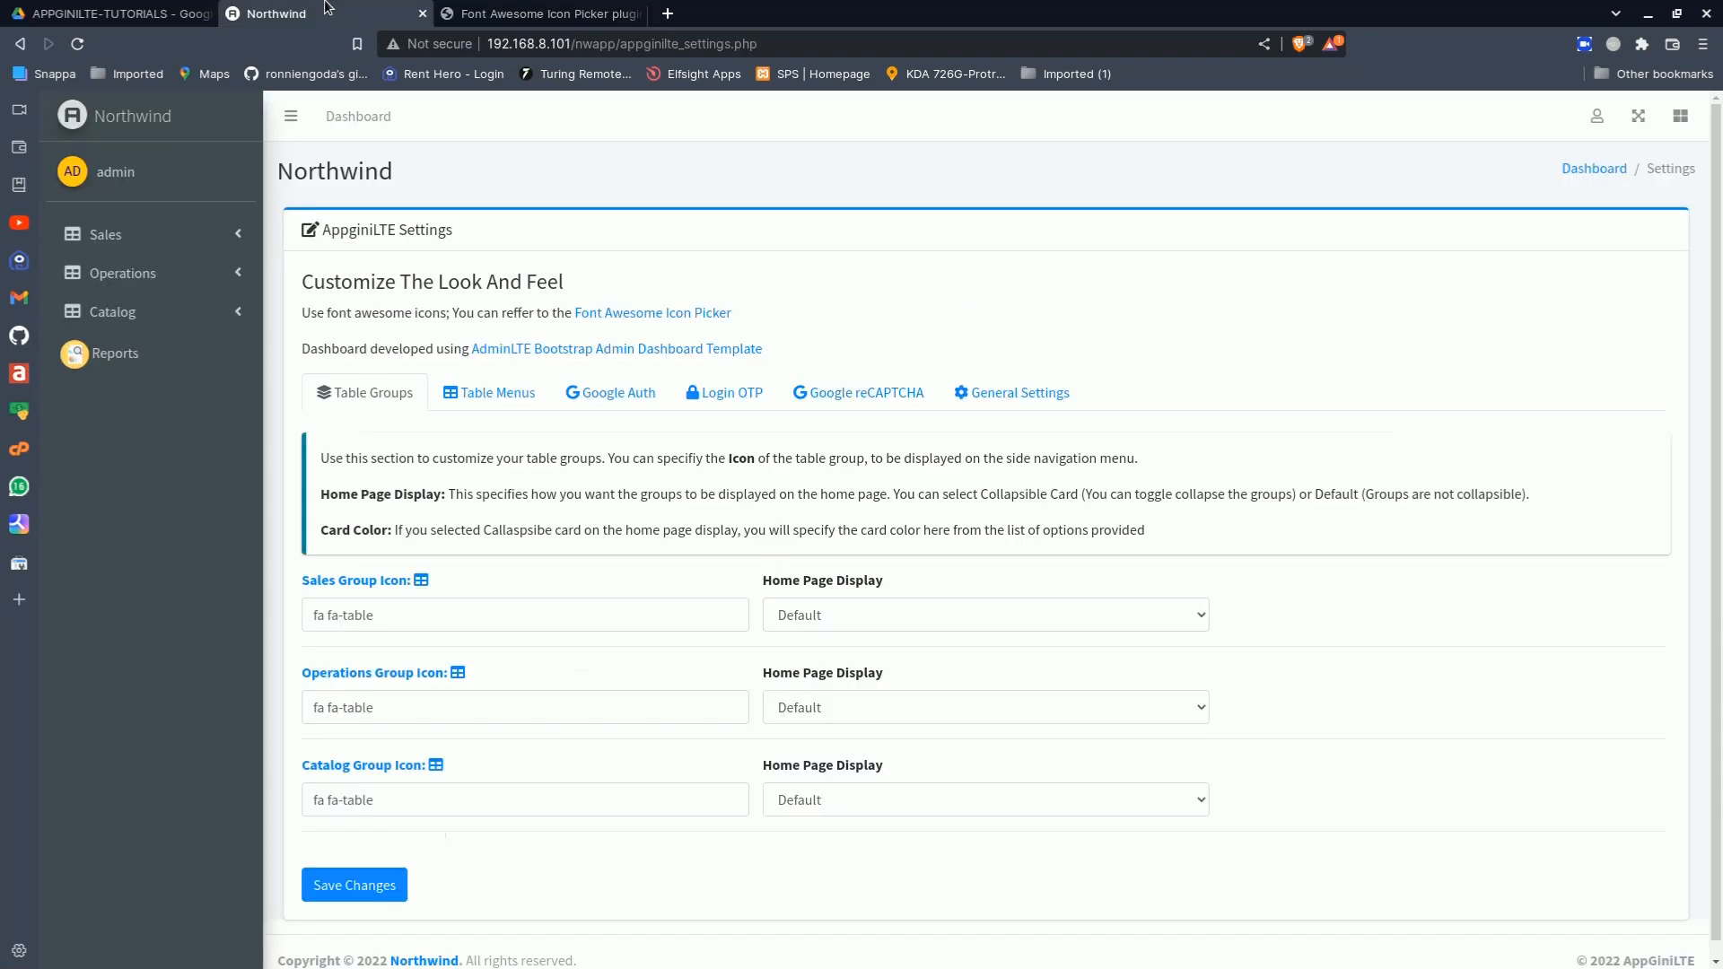
click(207, 14)
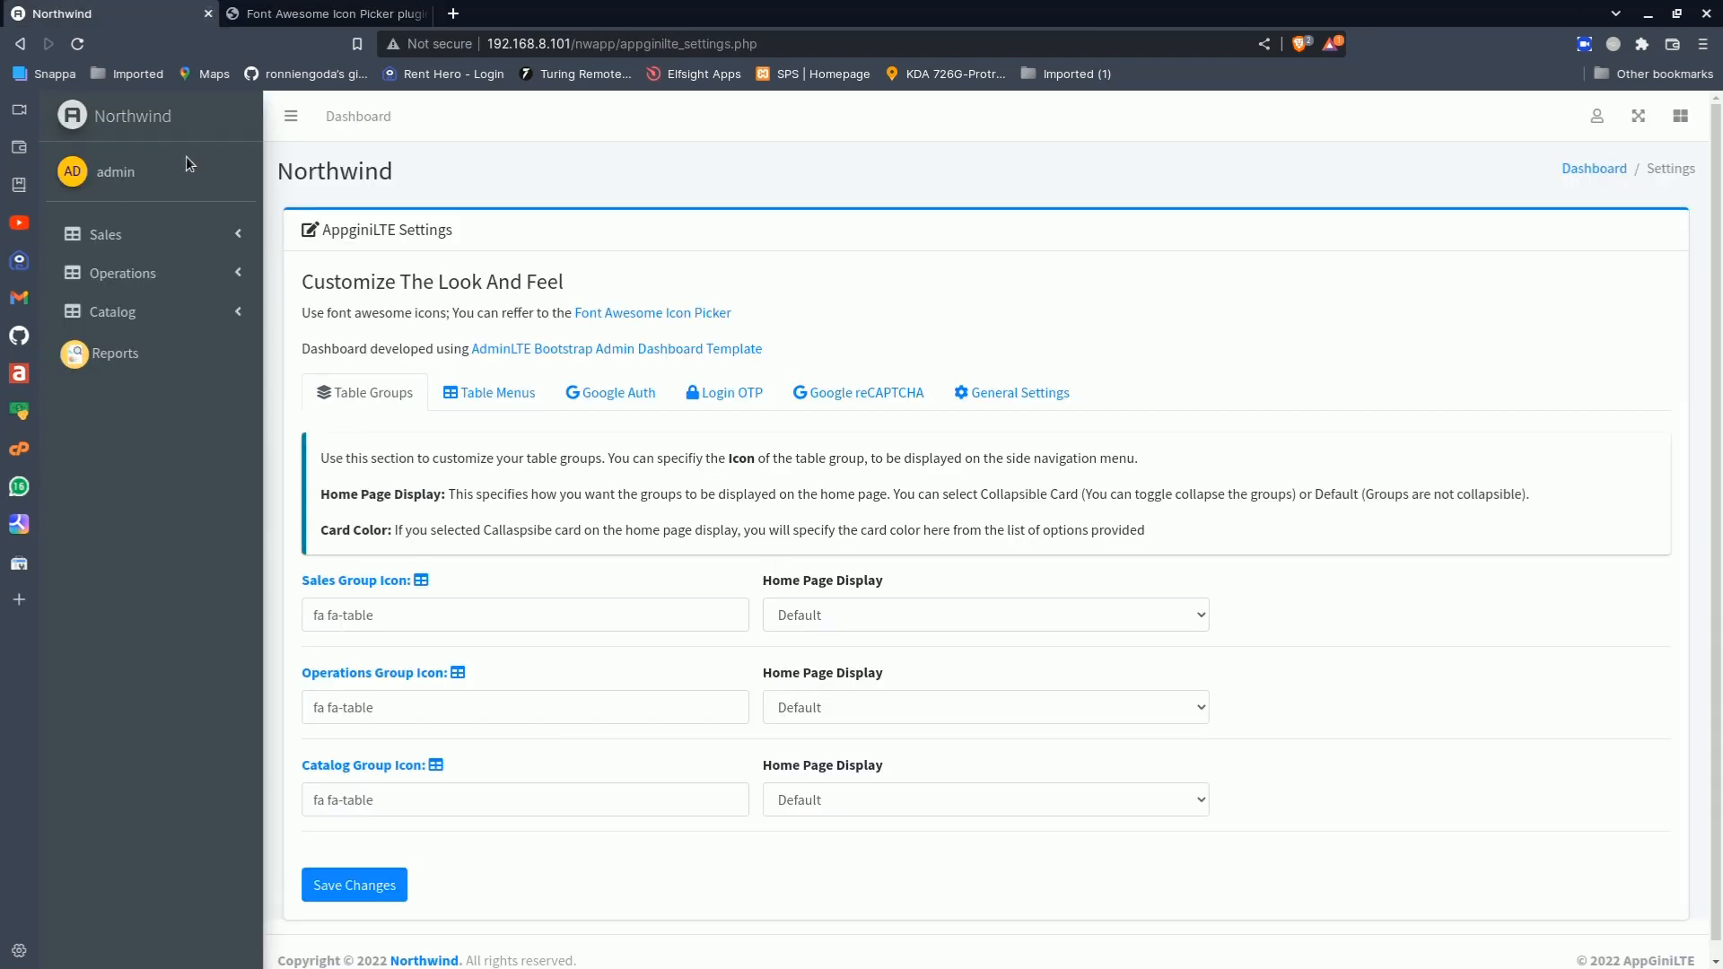
click(323, 13)
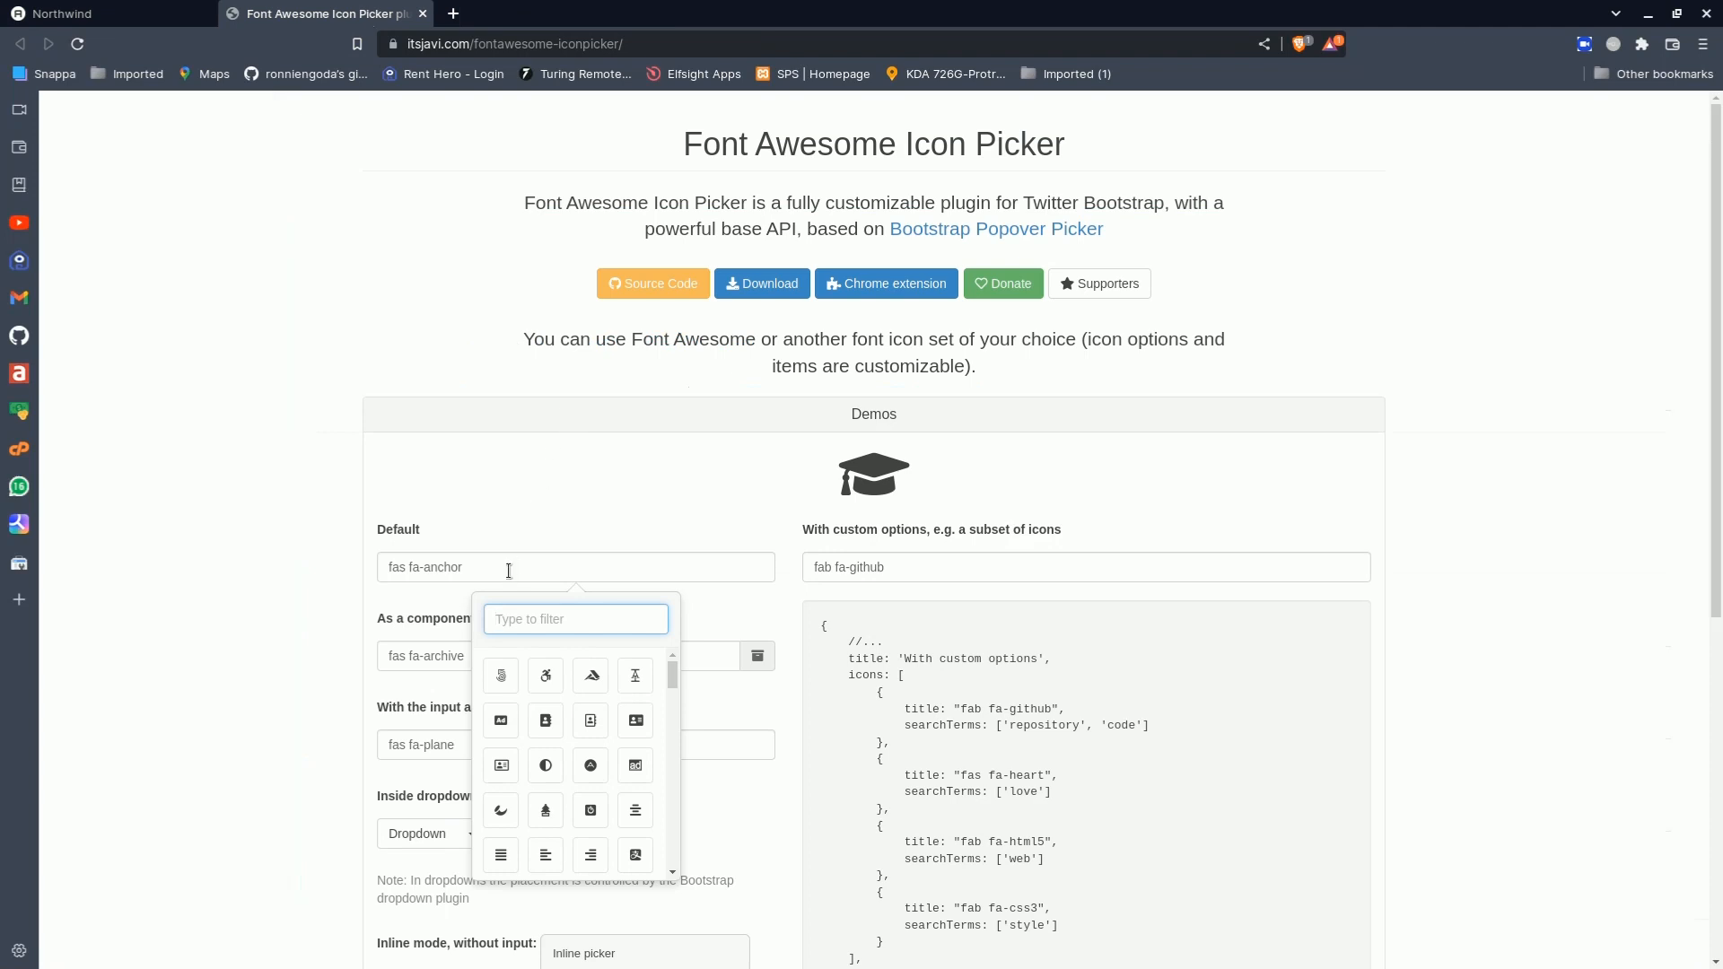
Filter the icons by "shop", choose the shopping basket and copy its class "fas fa-shopping-basket"
text(shop)
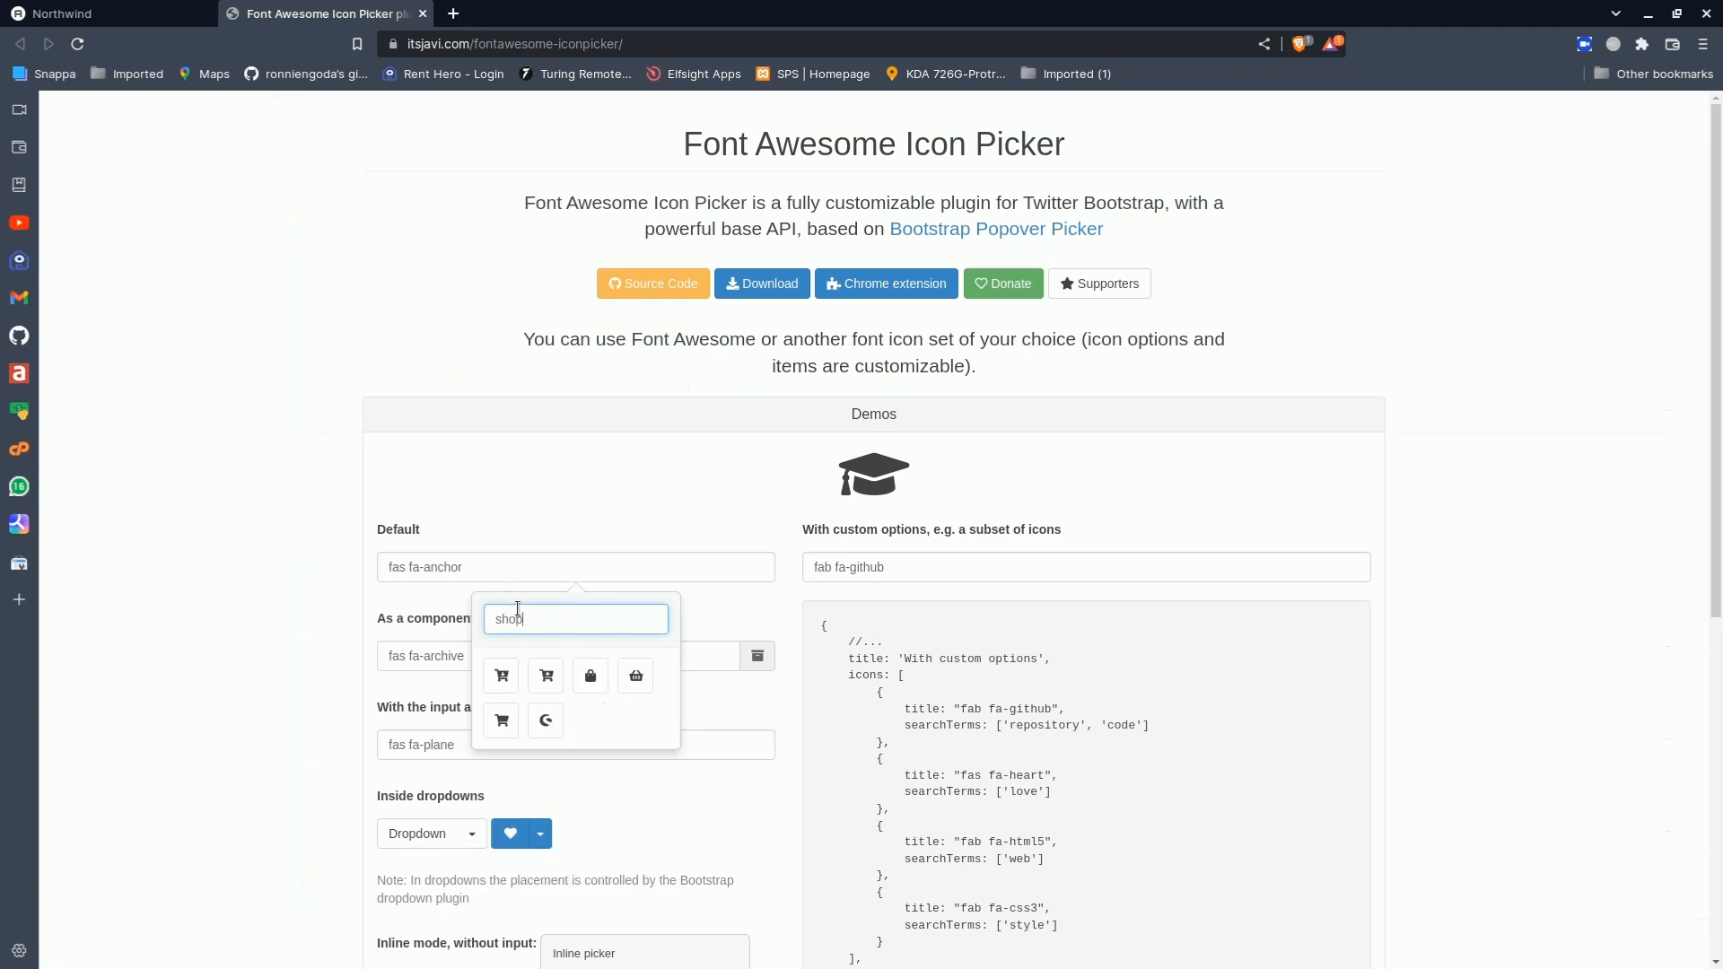
click(635, 675)
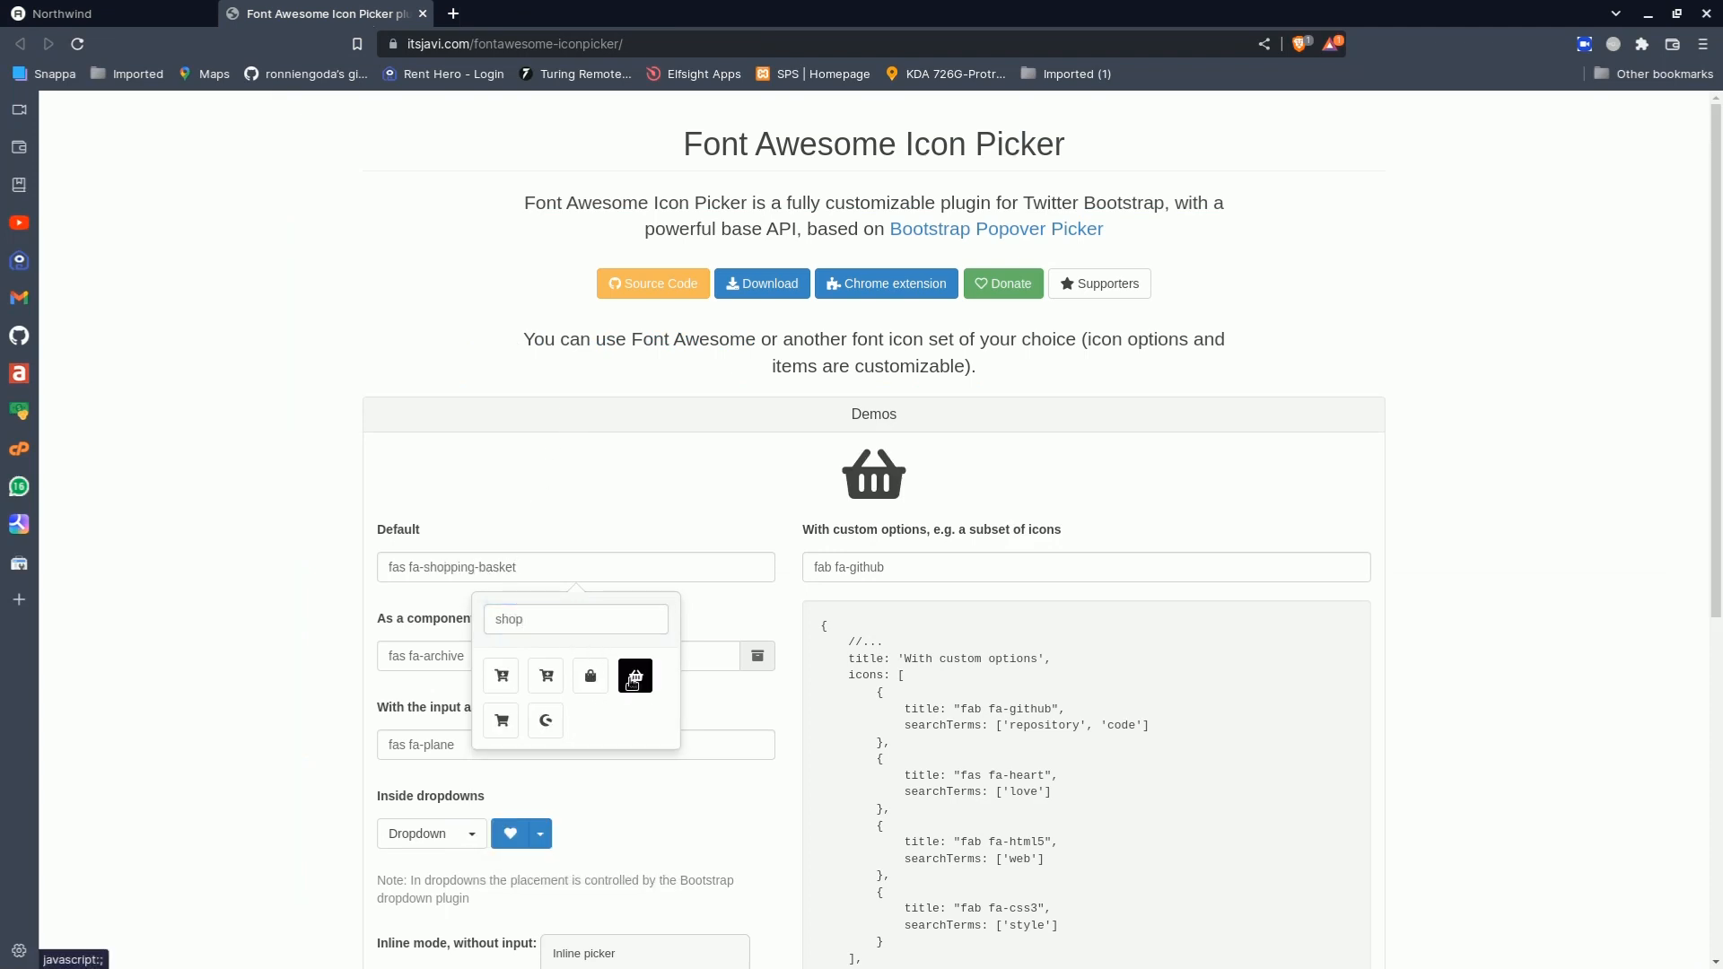
drag(556, 567, 363, 573)
key(ctrl+c)
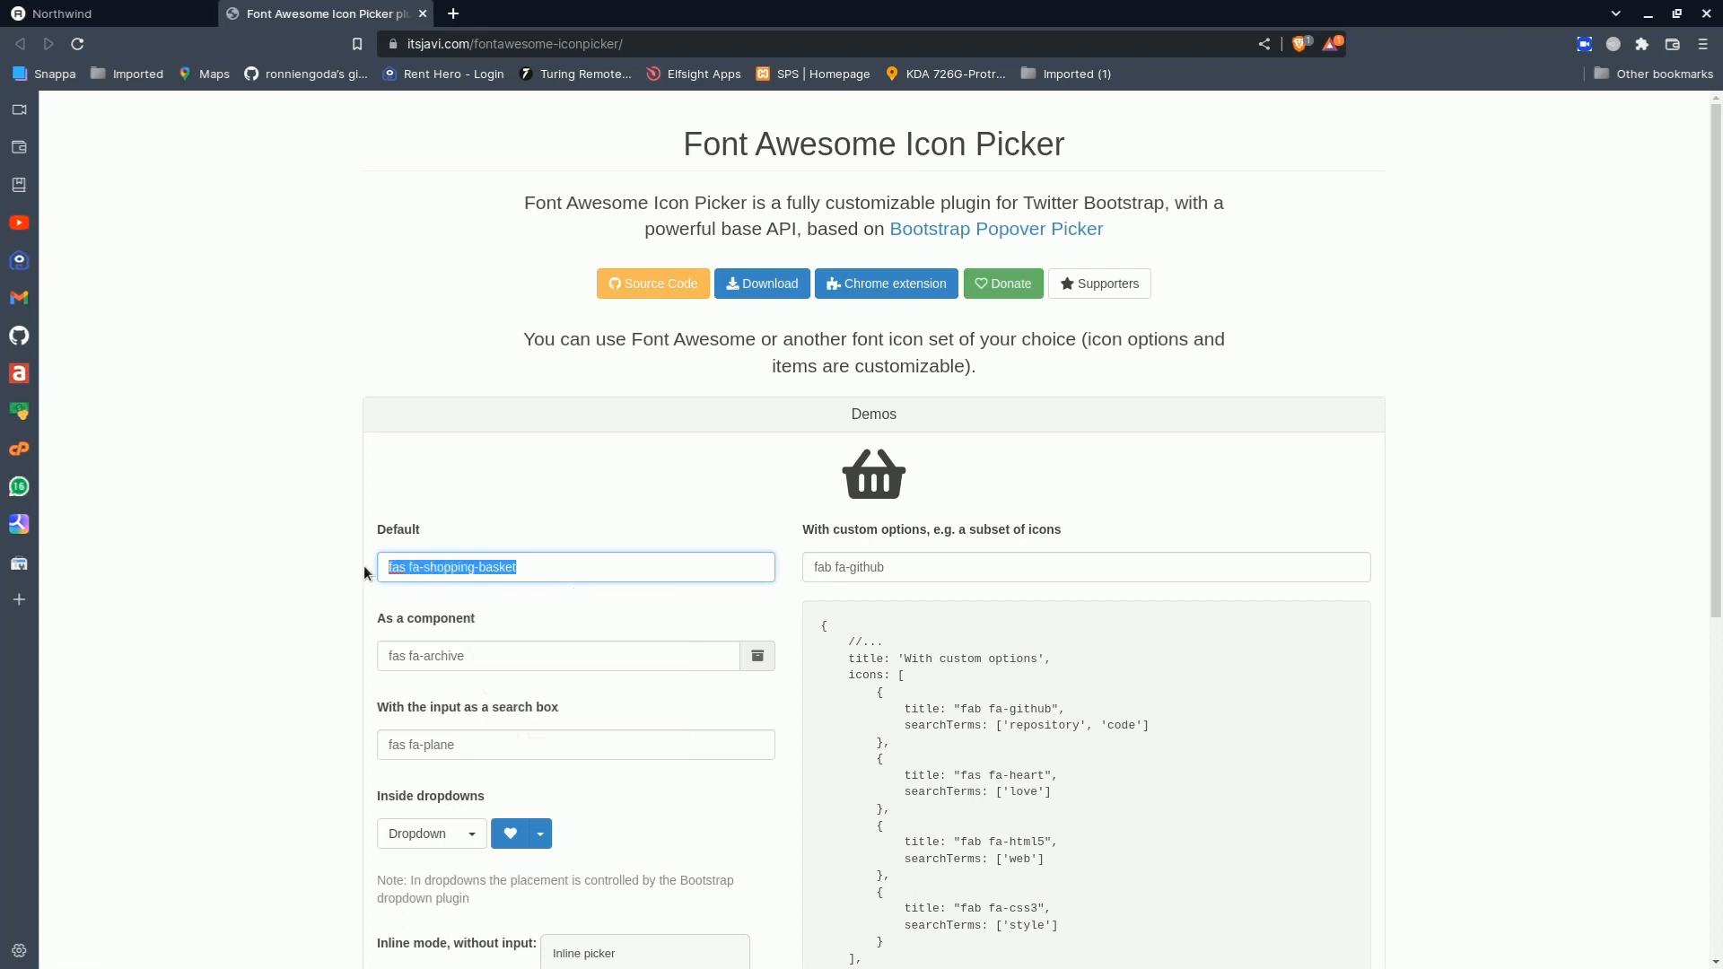
Set the Sales Group Icon in the Northwind Table Groups settings to "fas fa-shopping-basket"
click(89, 14)
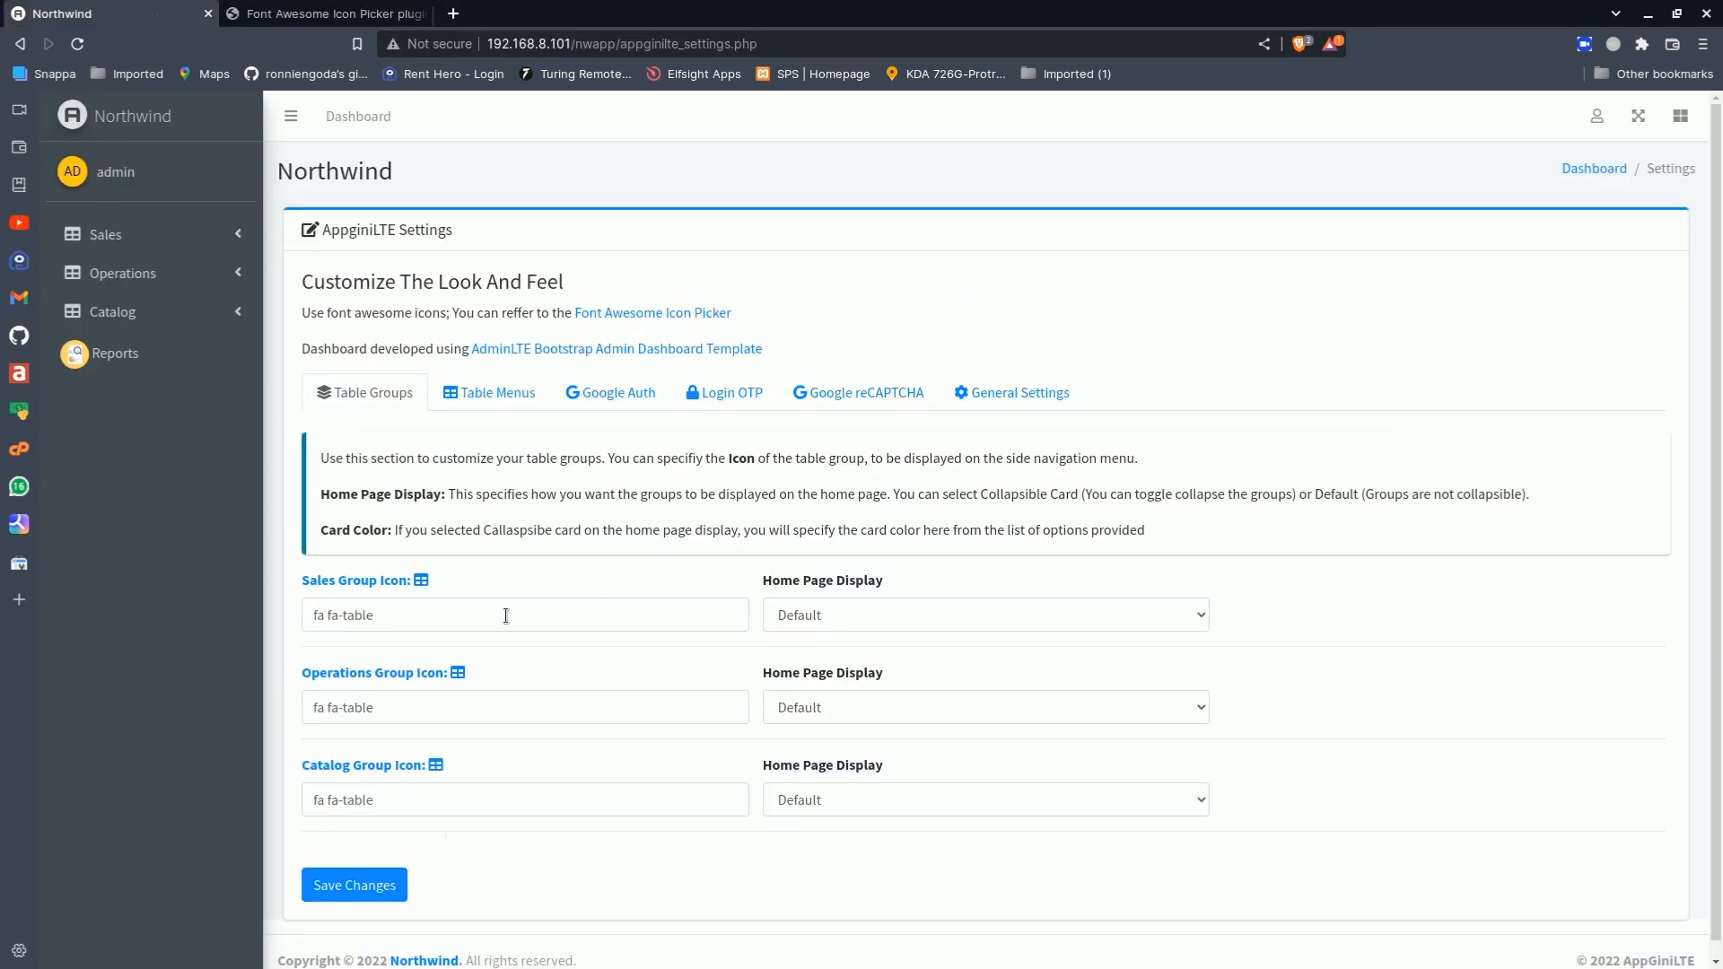
click(436, 620)
drag(436, 621, 293, 611)
key(ctrl+v)
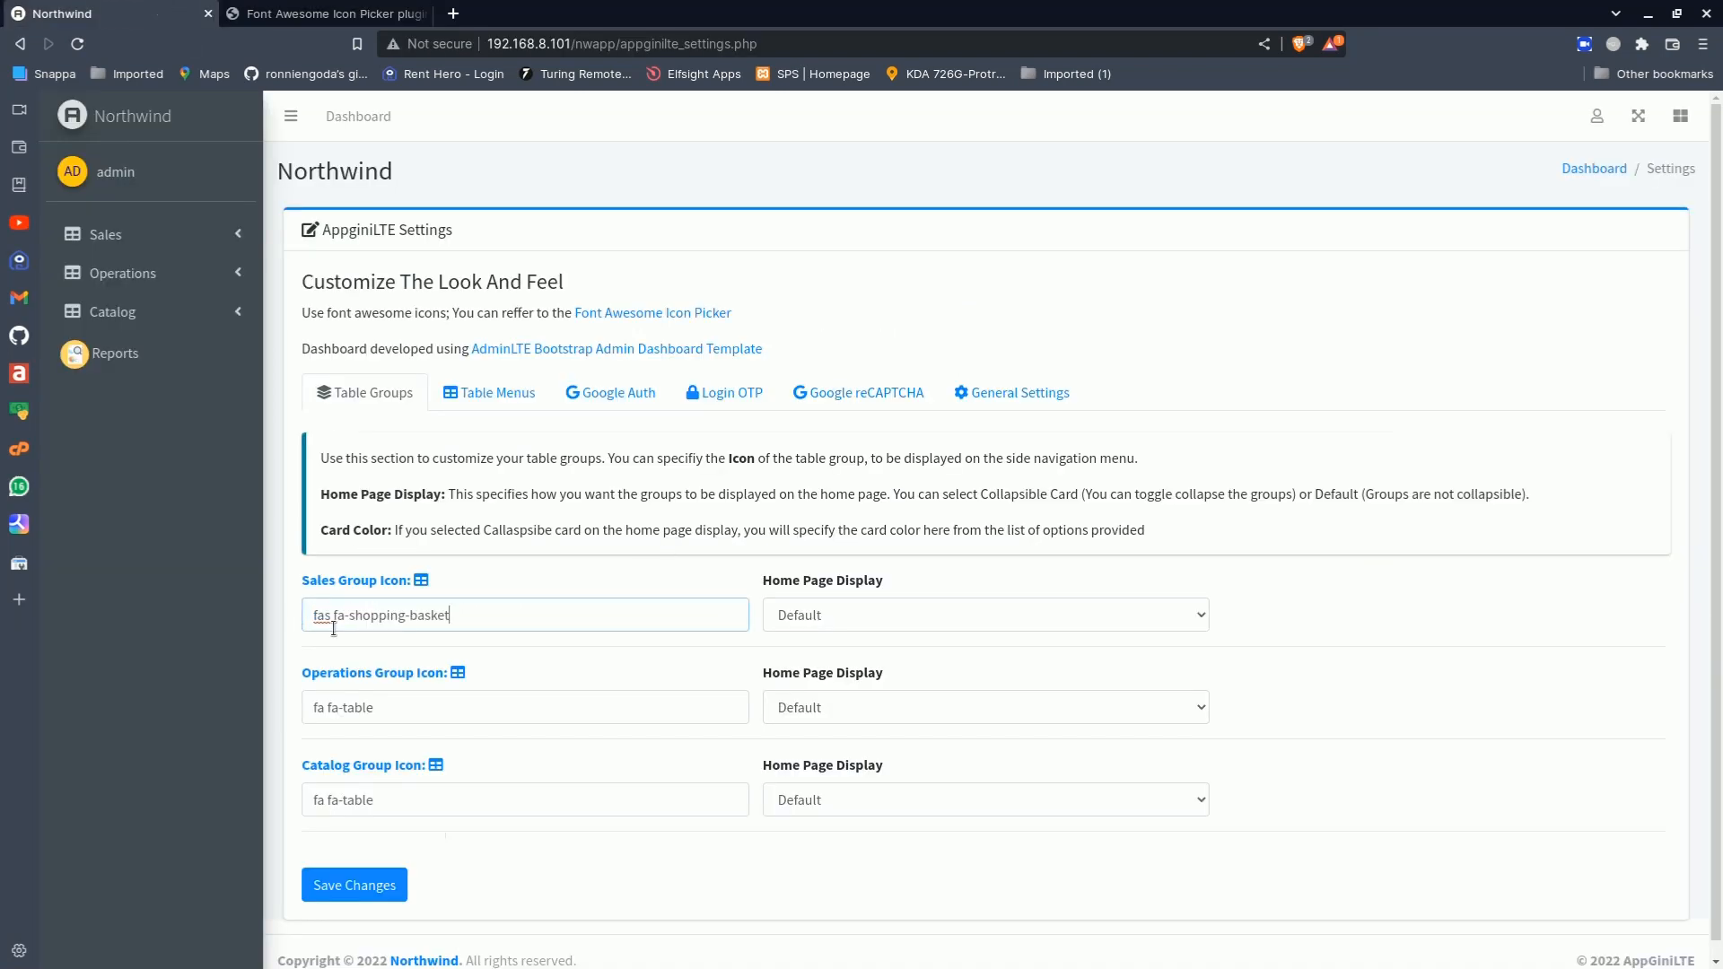
In the Font Awesome Icon Picker, filter the icons by "pers", choose the users icon and copy its class "fas fa-users"
click(323, 13)
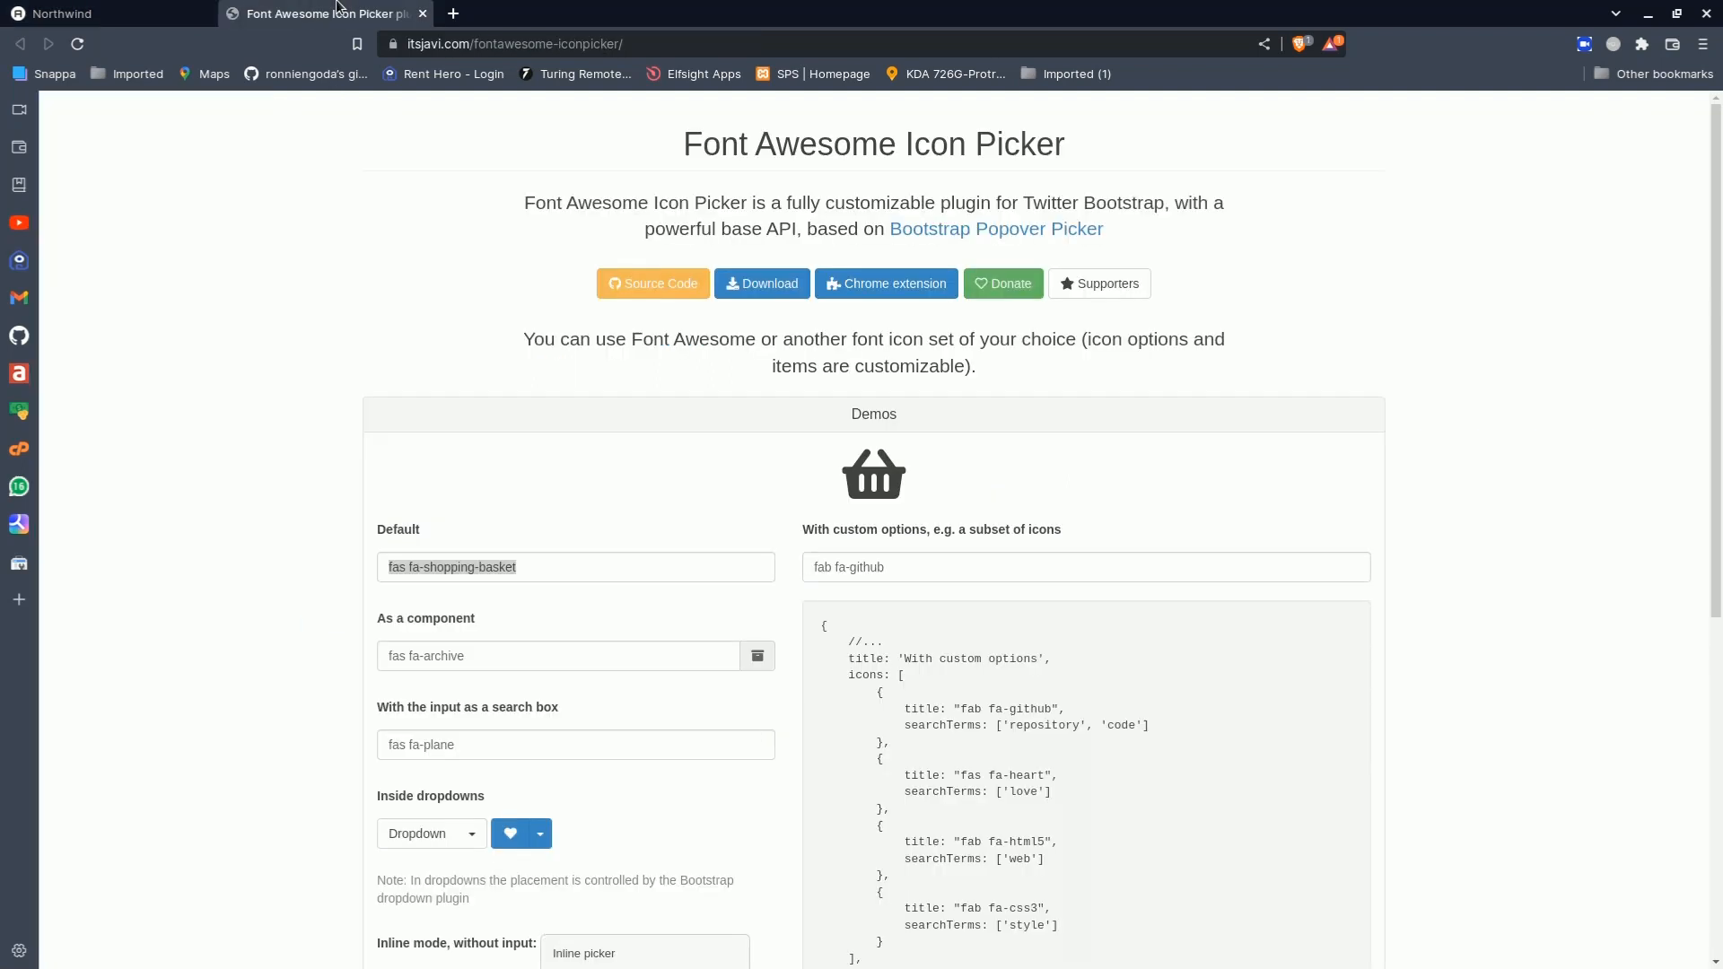
click(577, 611)
text(pers)
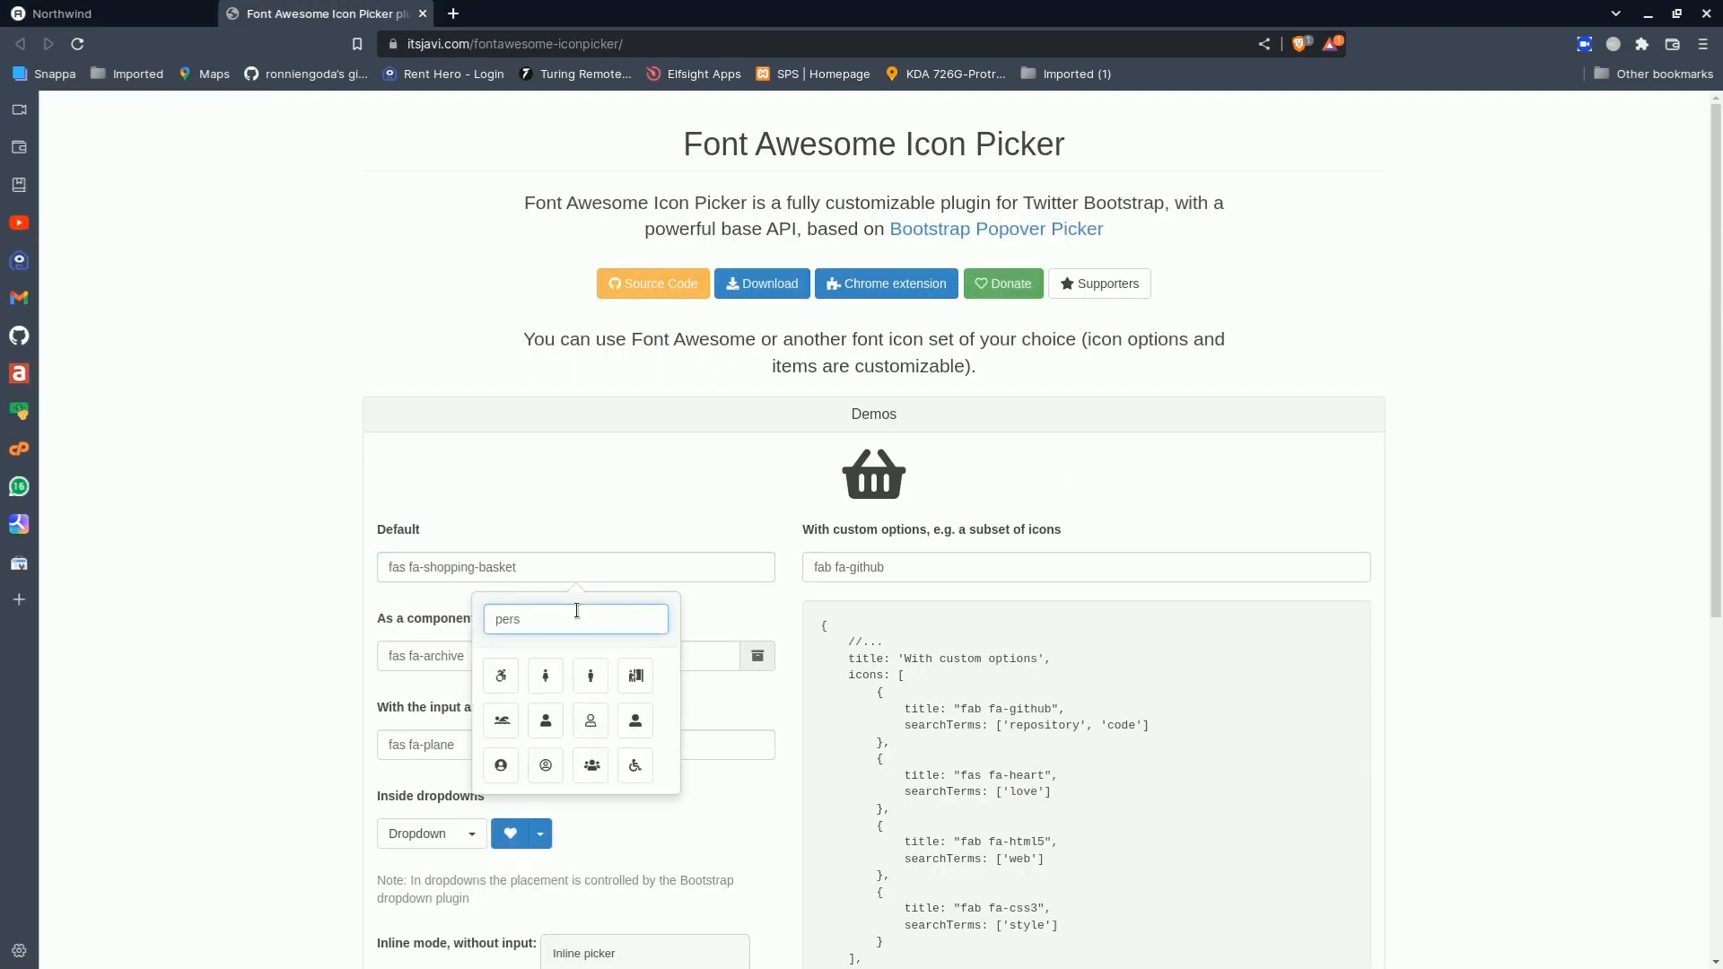
click(590, 765)
click(510, 568)
key(ctrl+c)
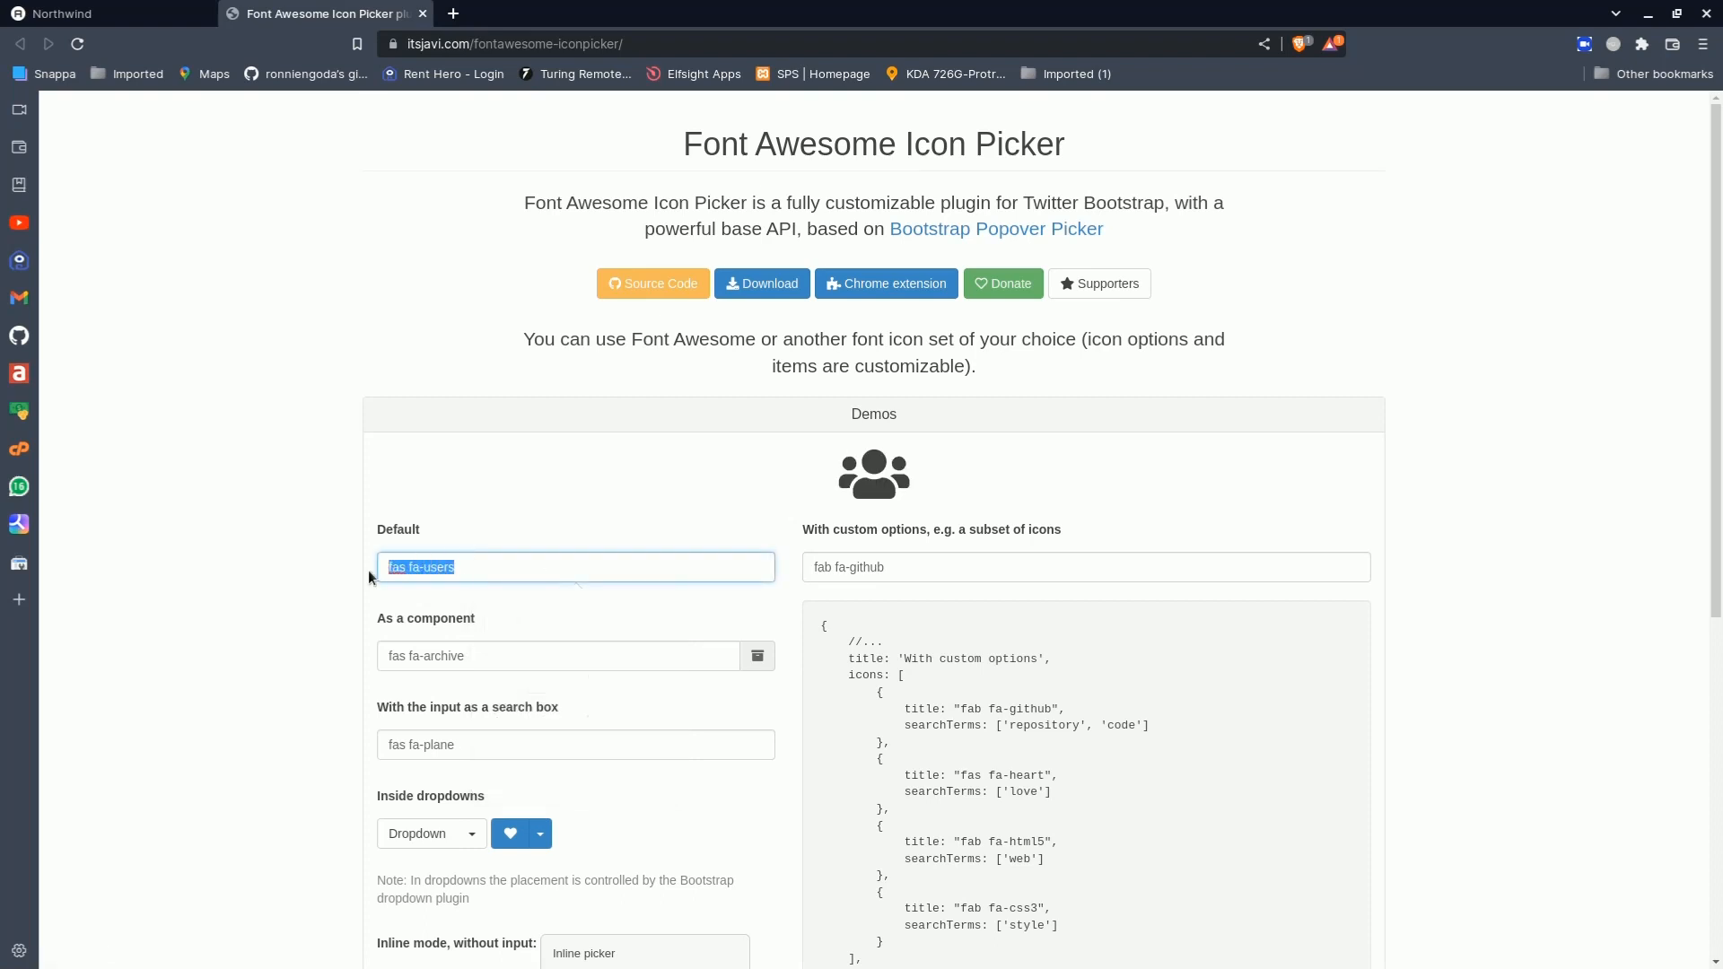
Set the Operations Group Icon in the Northwind Table Groups settings to "fas fa-users"
click(62, 13)
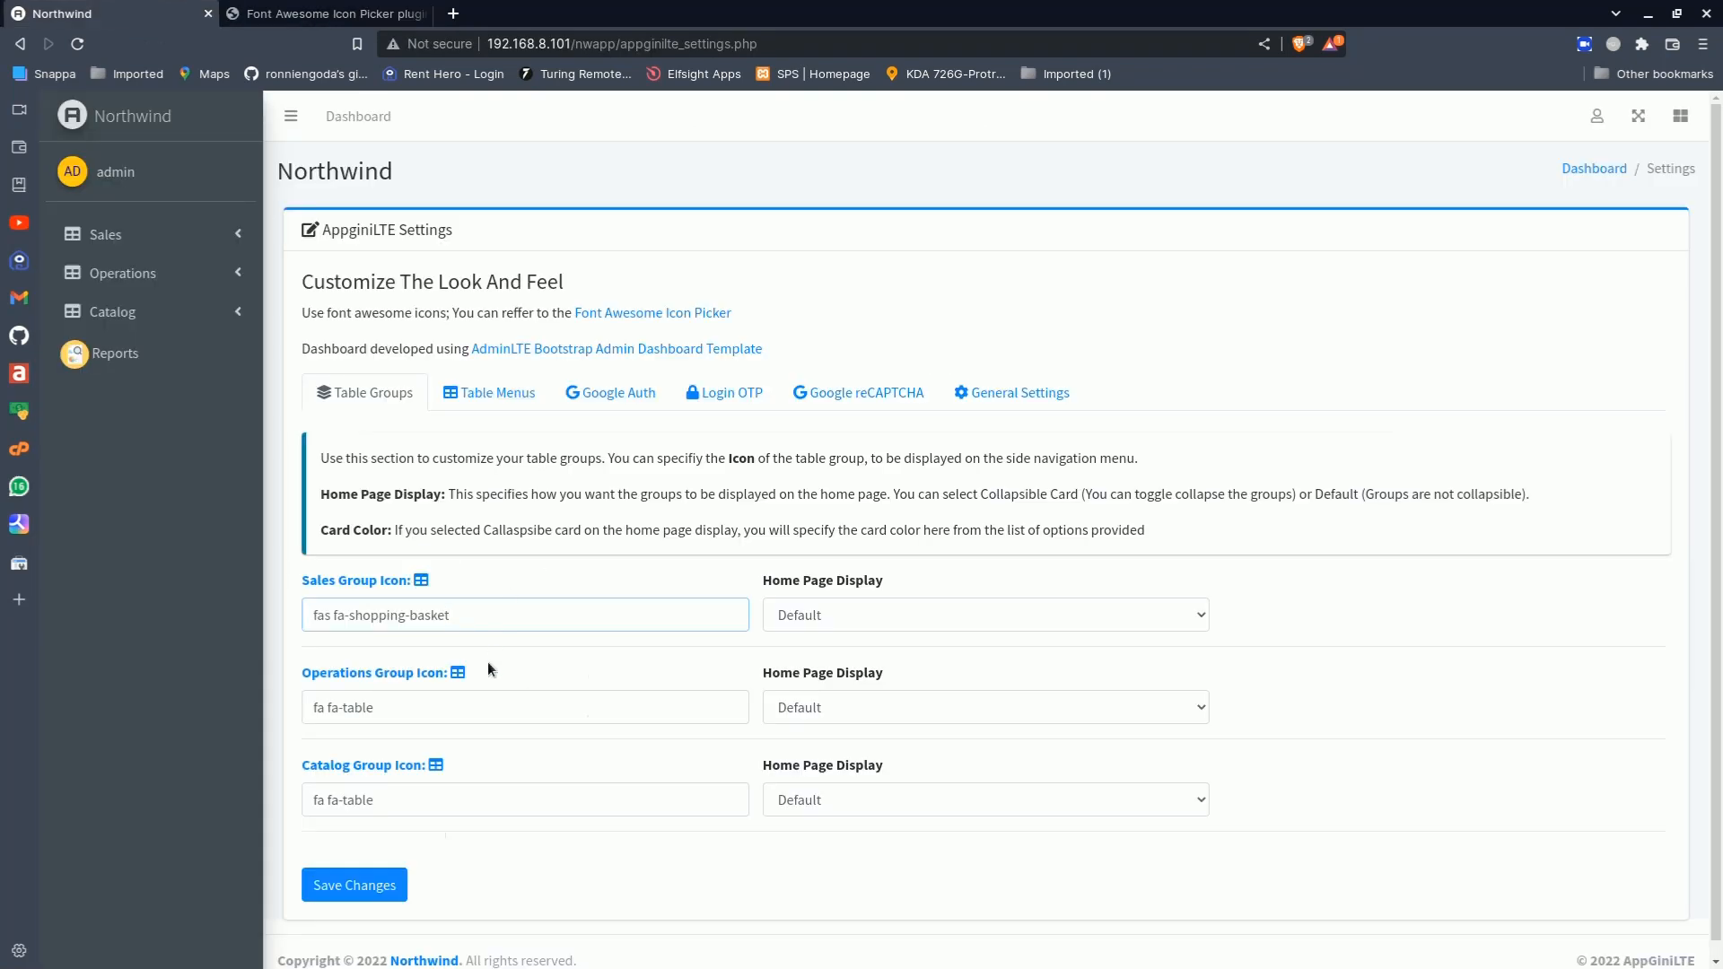
click(312, 709)
triple_click(408, 717)
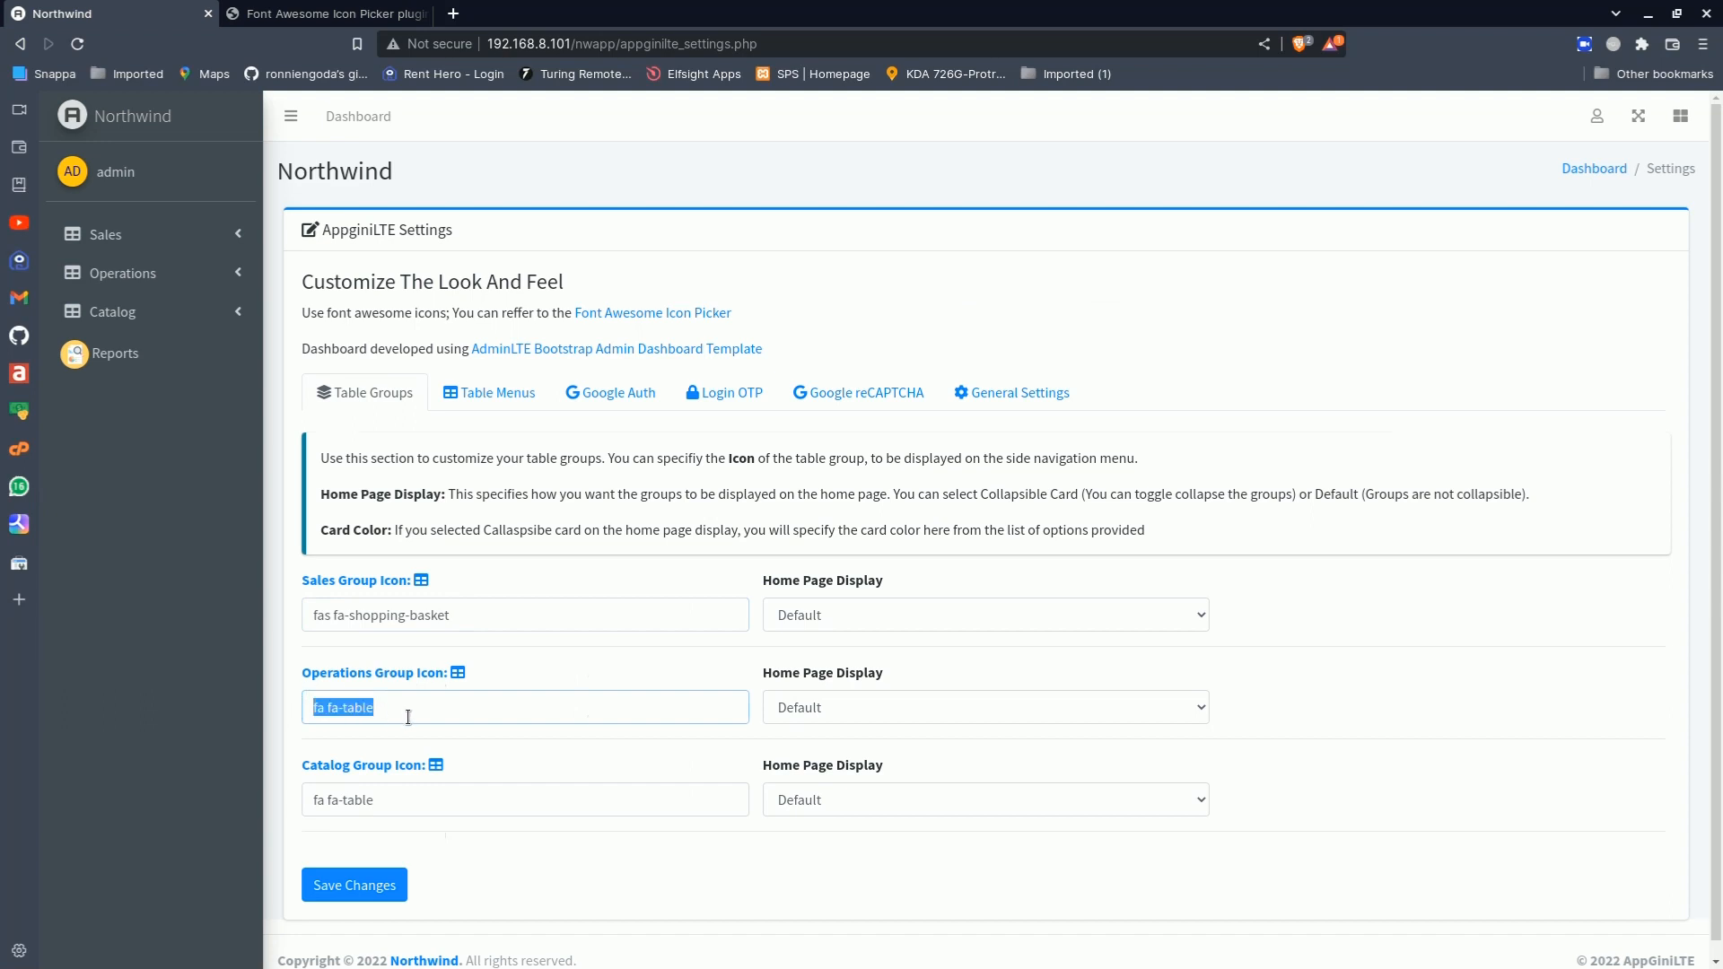
key(ctrl+v)
Return to the Font Awesome Icon Picker, try filtering the icons by "true" and clear the filter
click(325, 13)
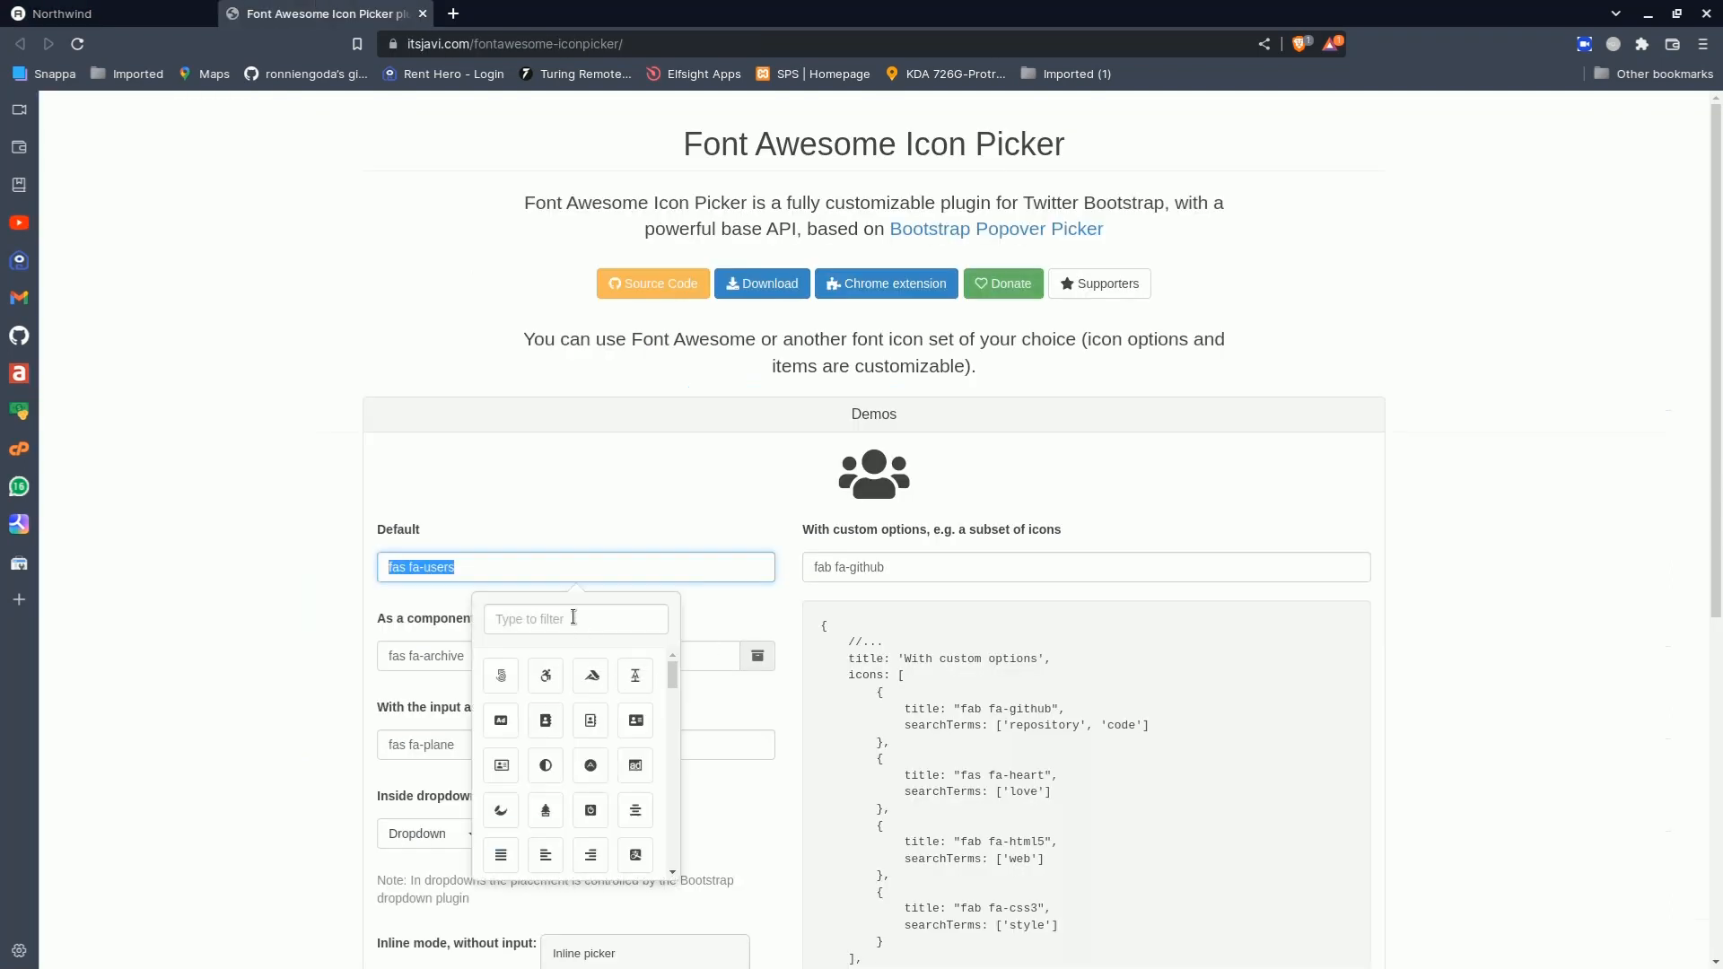
click(574, 617)
text(true)
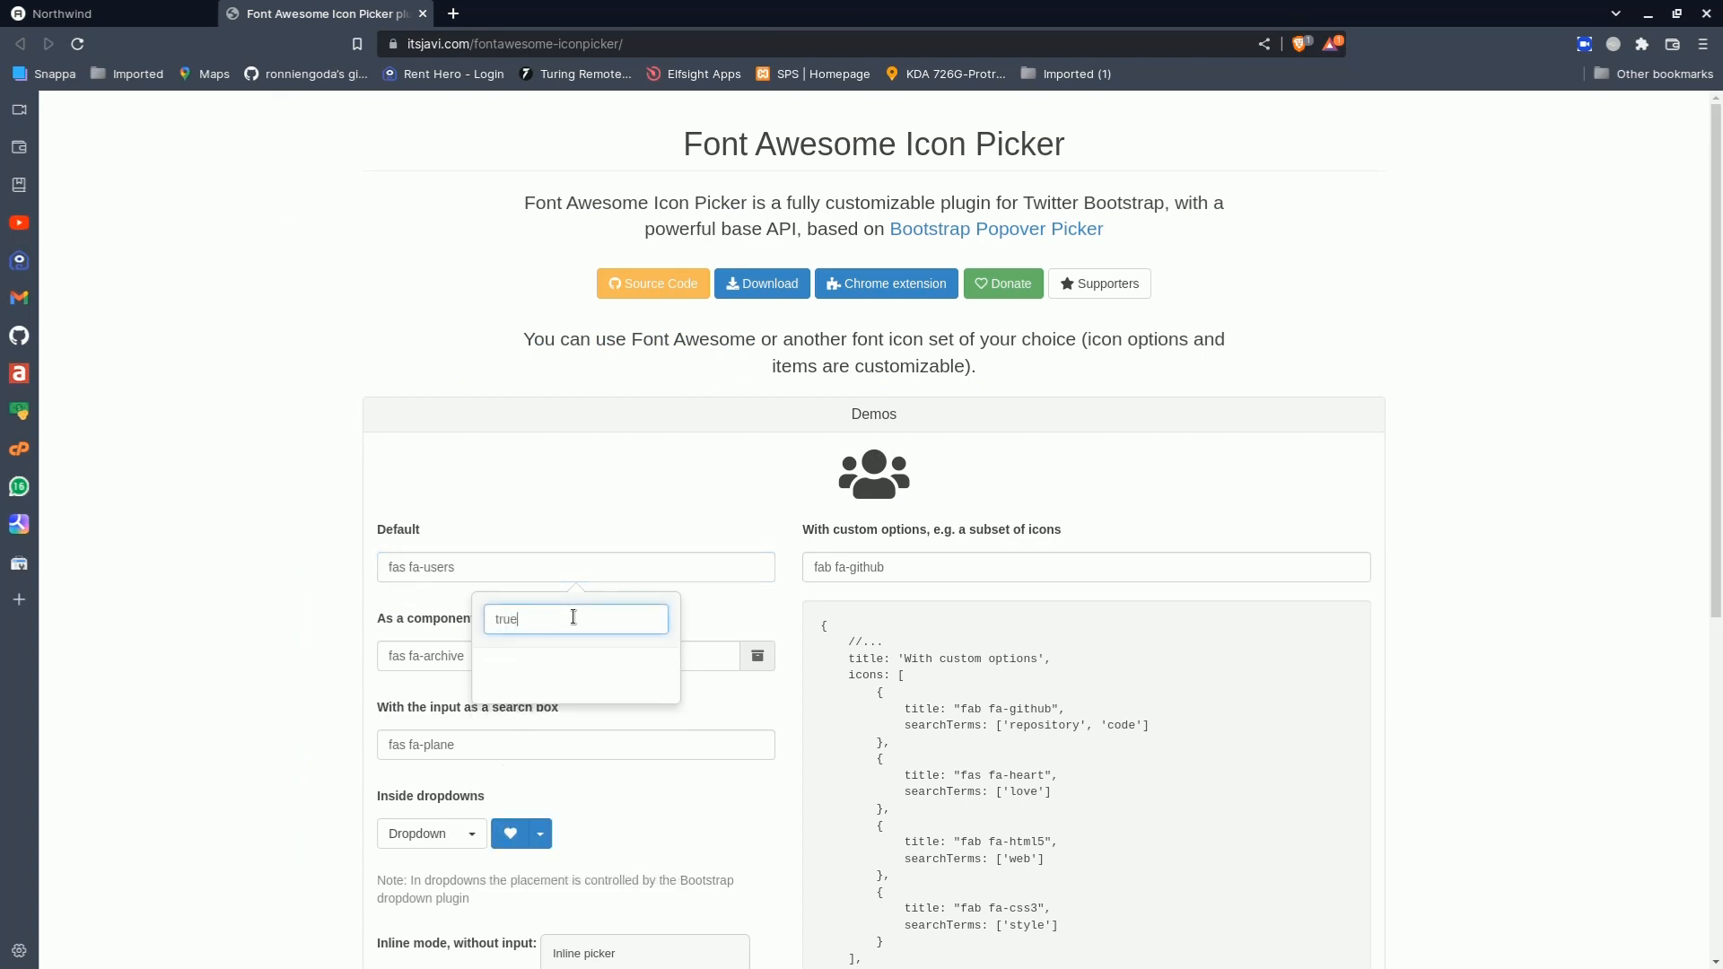
key(BackSpace)
key(BackSpace)
key(BackSpace)
key(BackSpace)
Filter the icons by "box", choose the open box and copy its class "fas fa-box-open"
text(b)
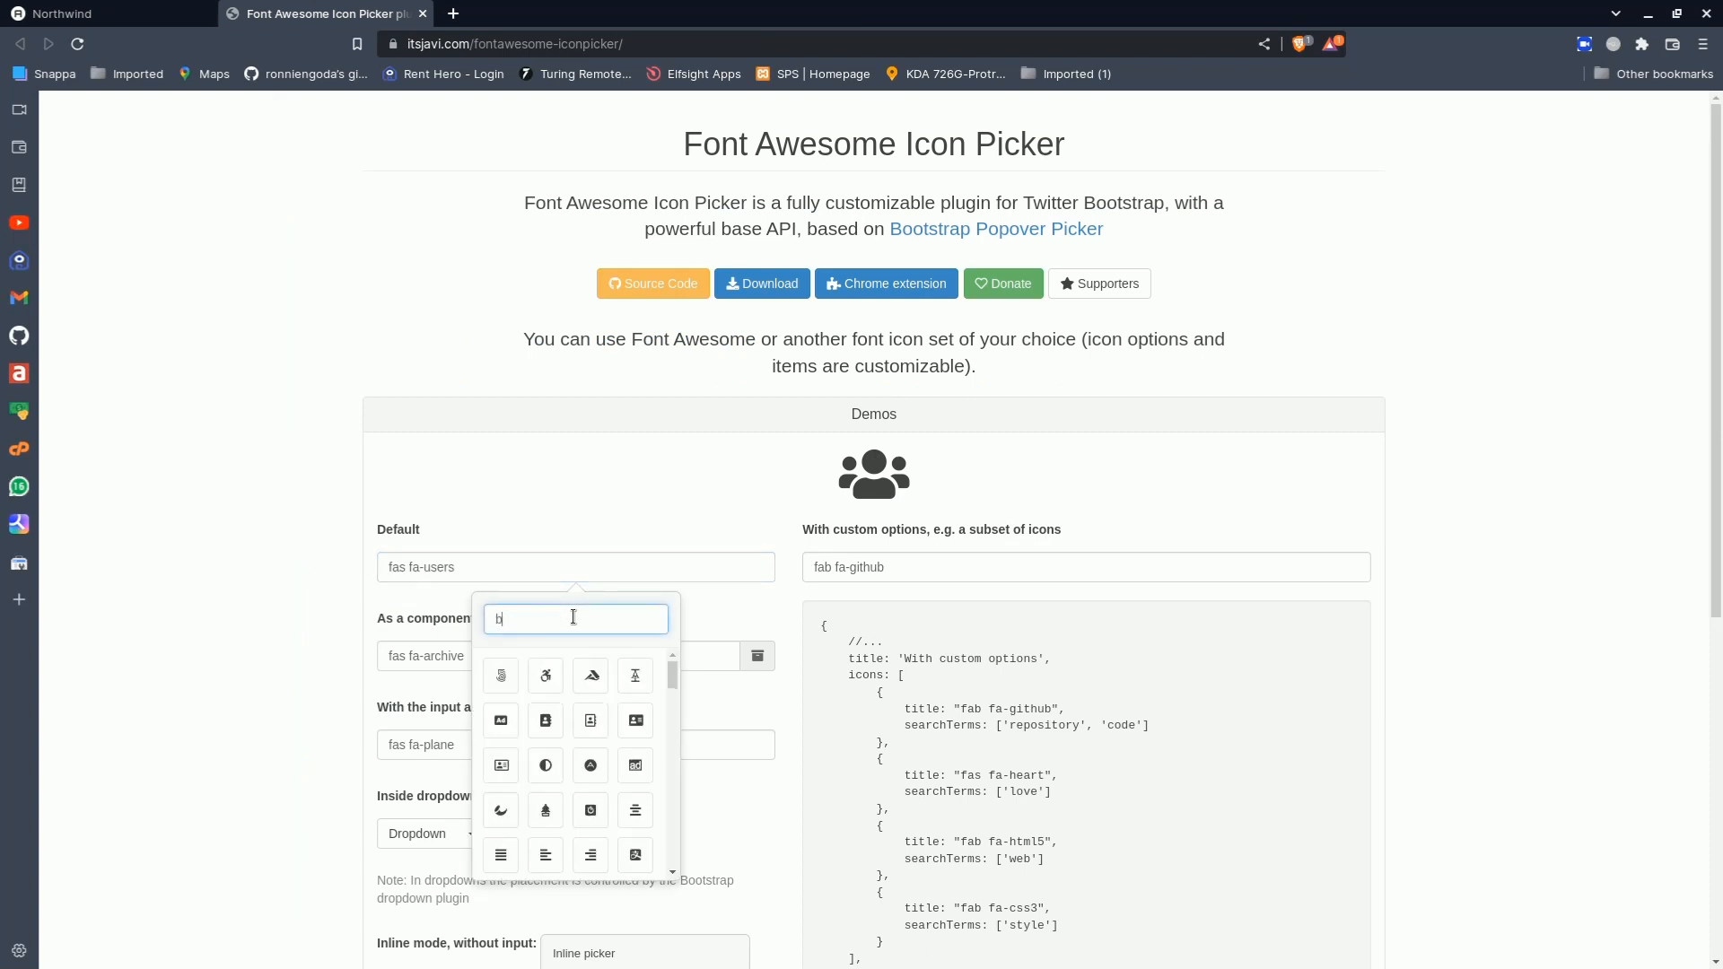
text(ox)
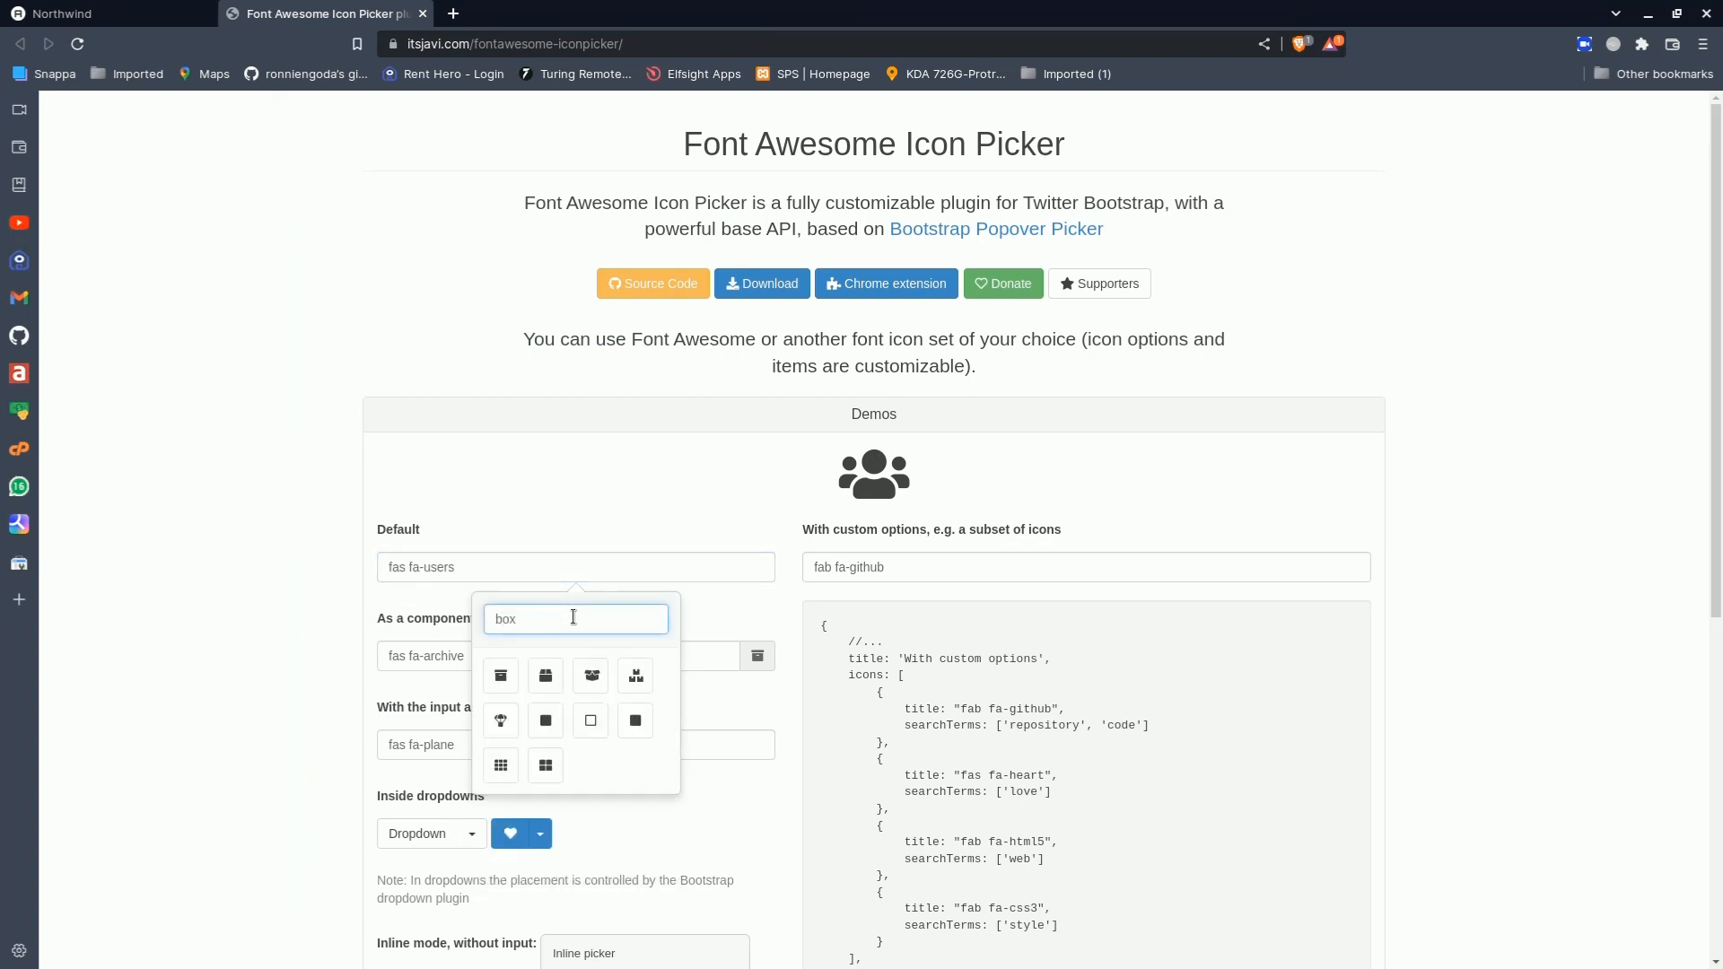
click(576, 665)
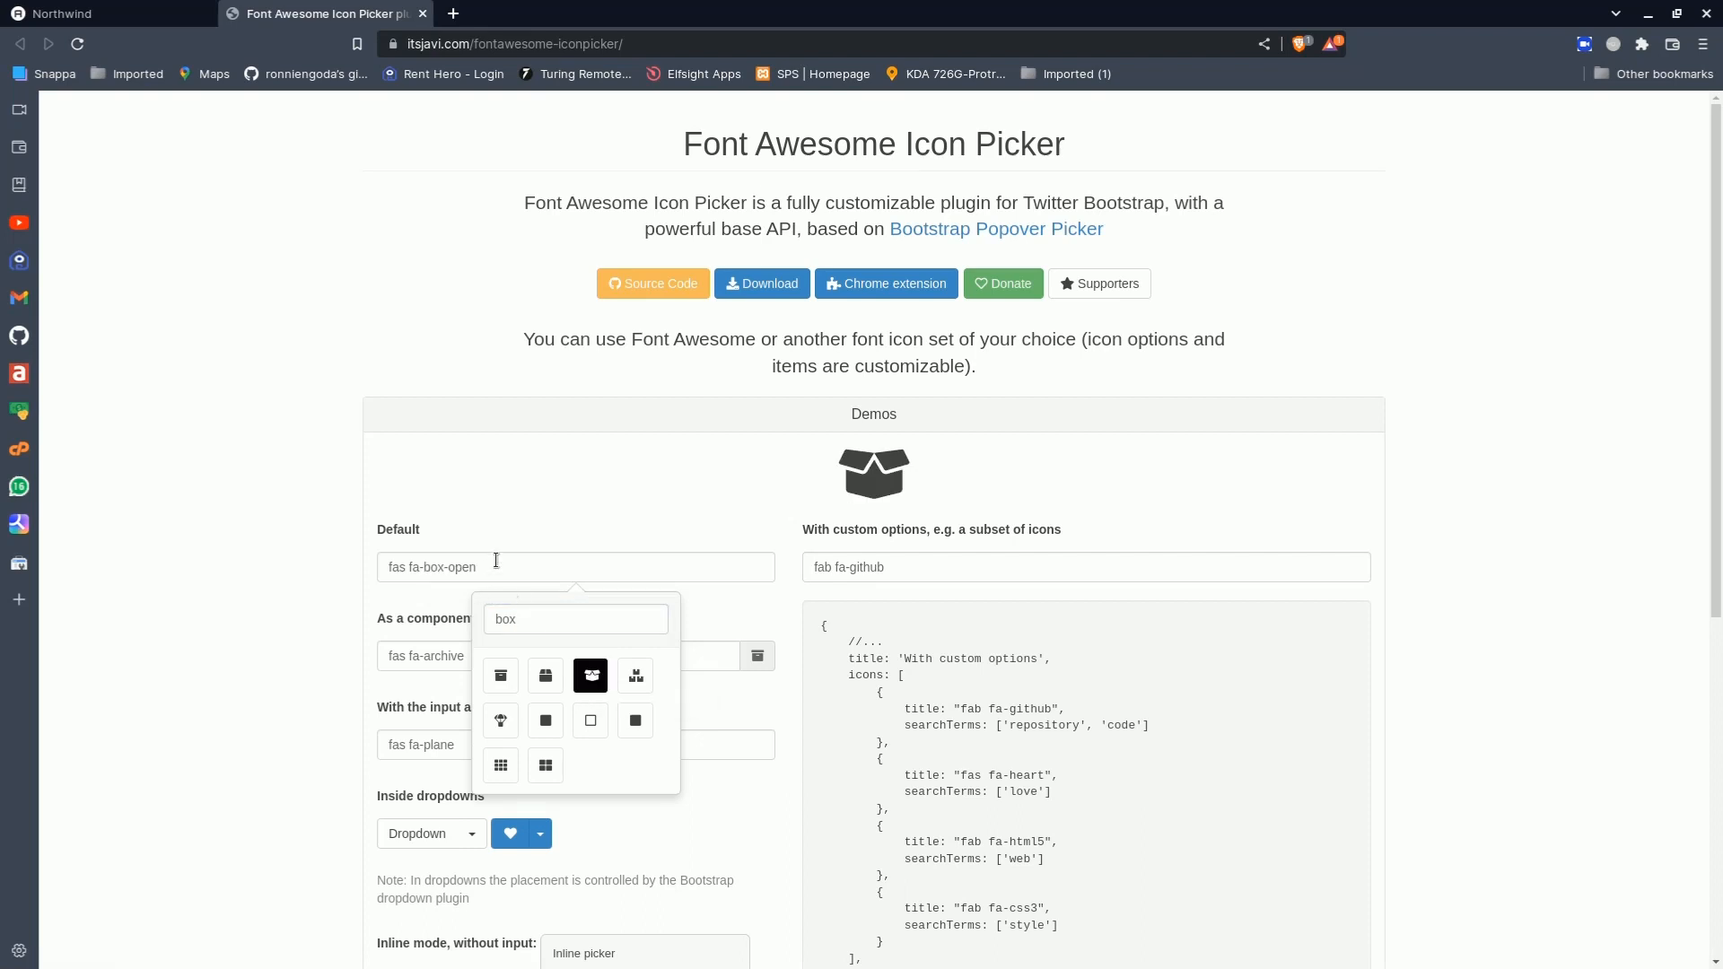
drag(495, 567, 355, 572)
key(ctrl+c)
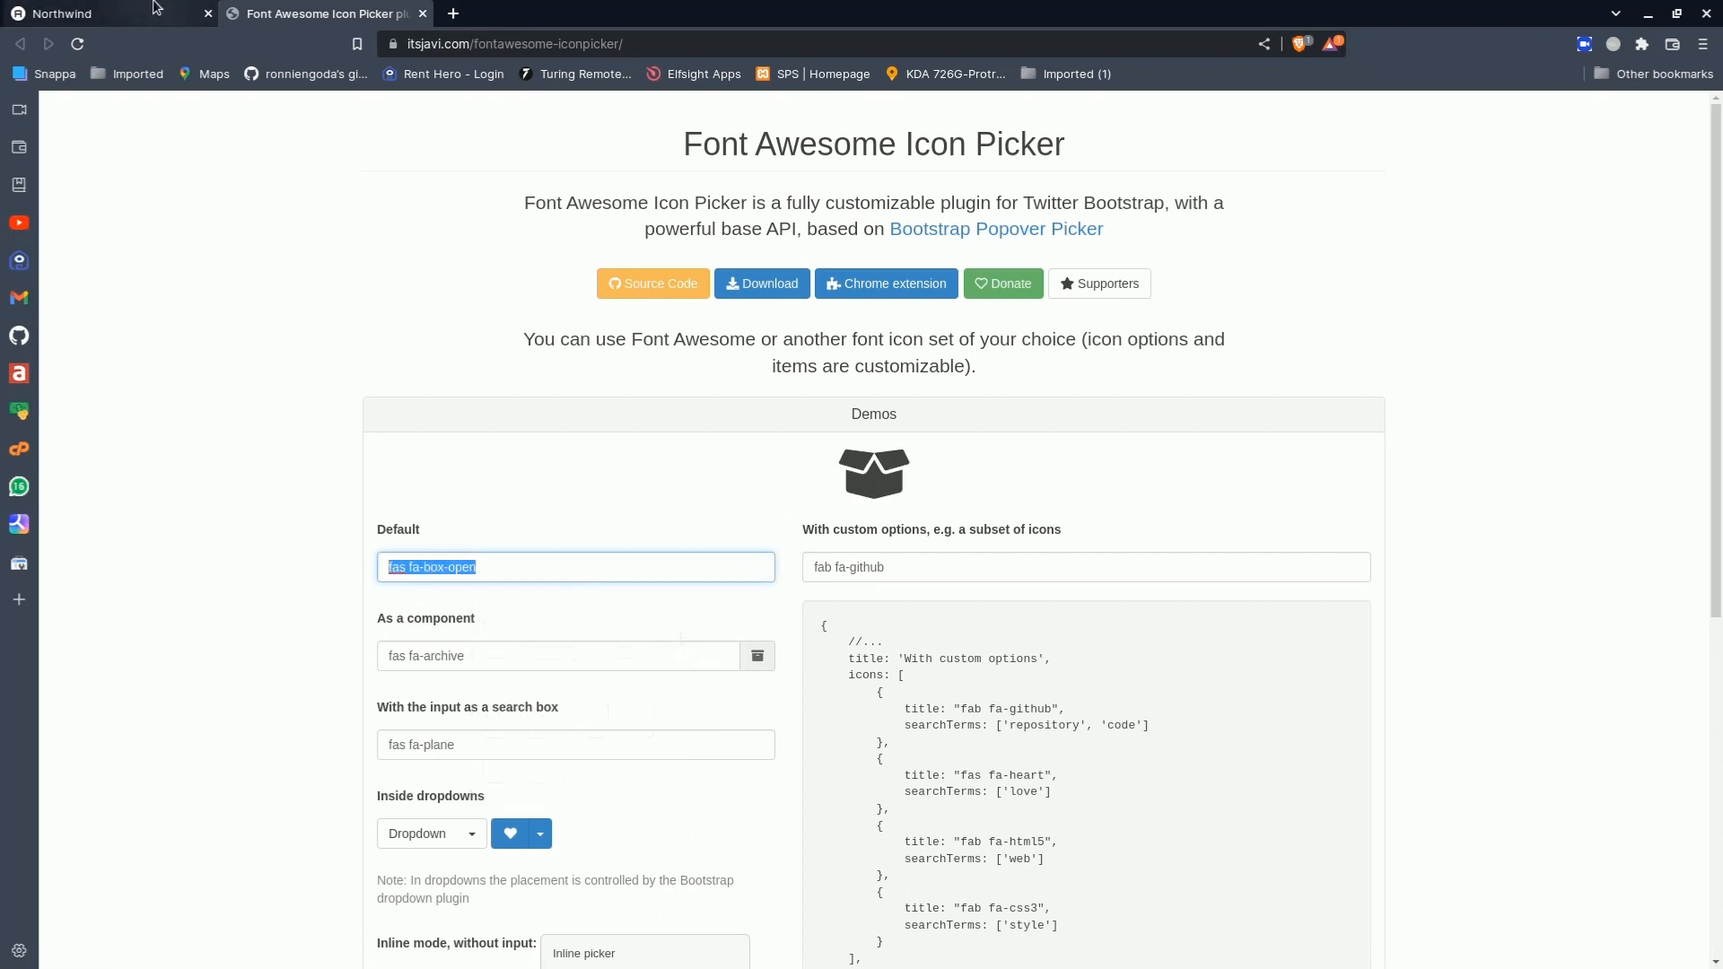
Set the Catalog Group Icon in the Northwind Table Groups settings to "fas fa-box-open"
click(184, 18)
drag(400, 796, 289, 801)
key(ctrl+v)
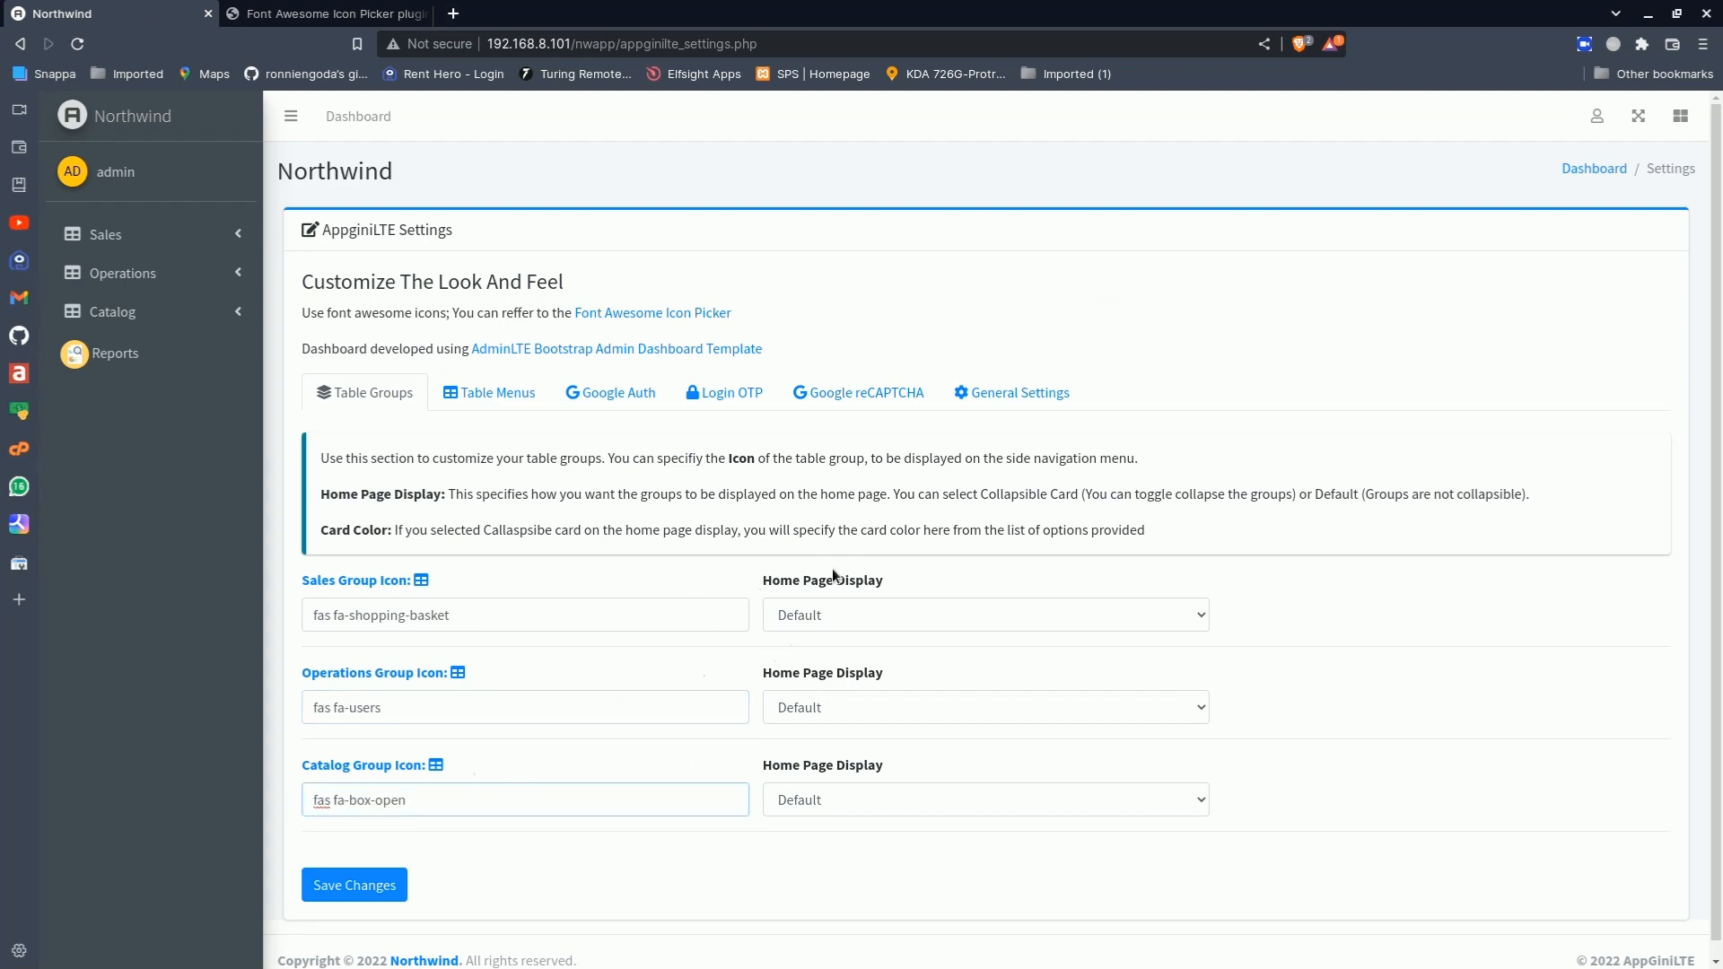
View the Home Page Display options of the Sales group, keep Default, and save the table group changes
click(831, 614)
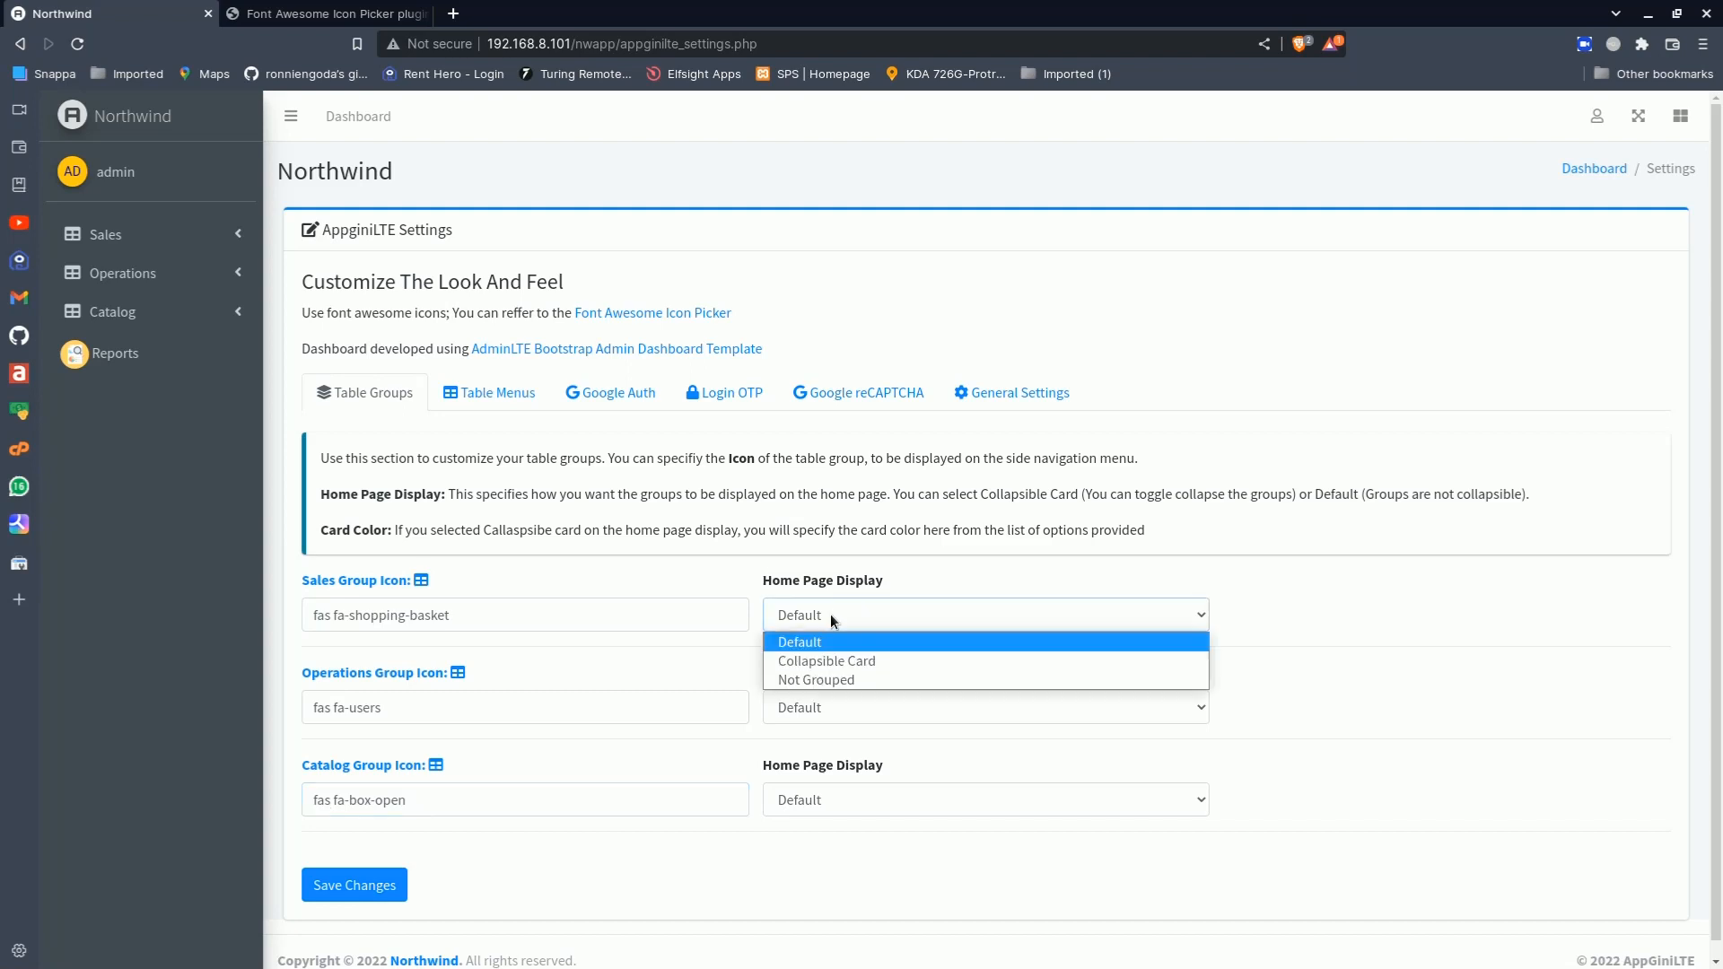
click(713, 569)
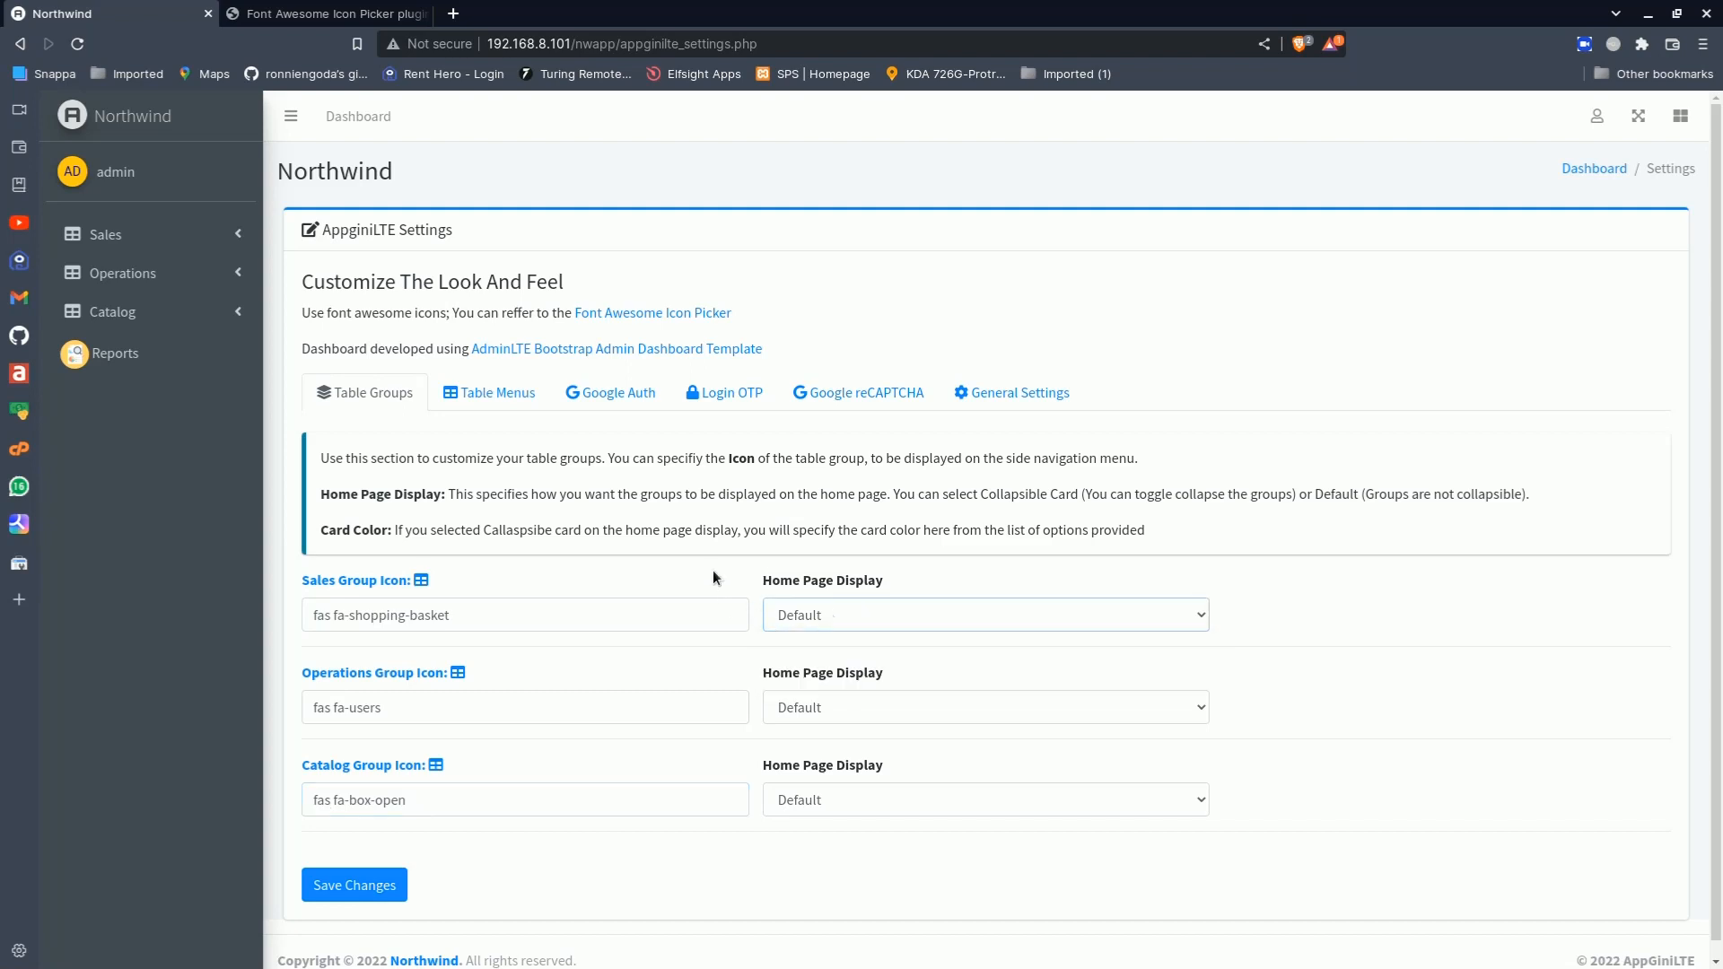
click(346, 885)
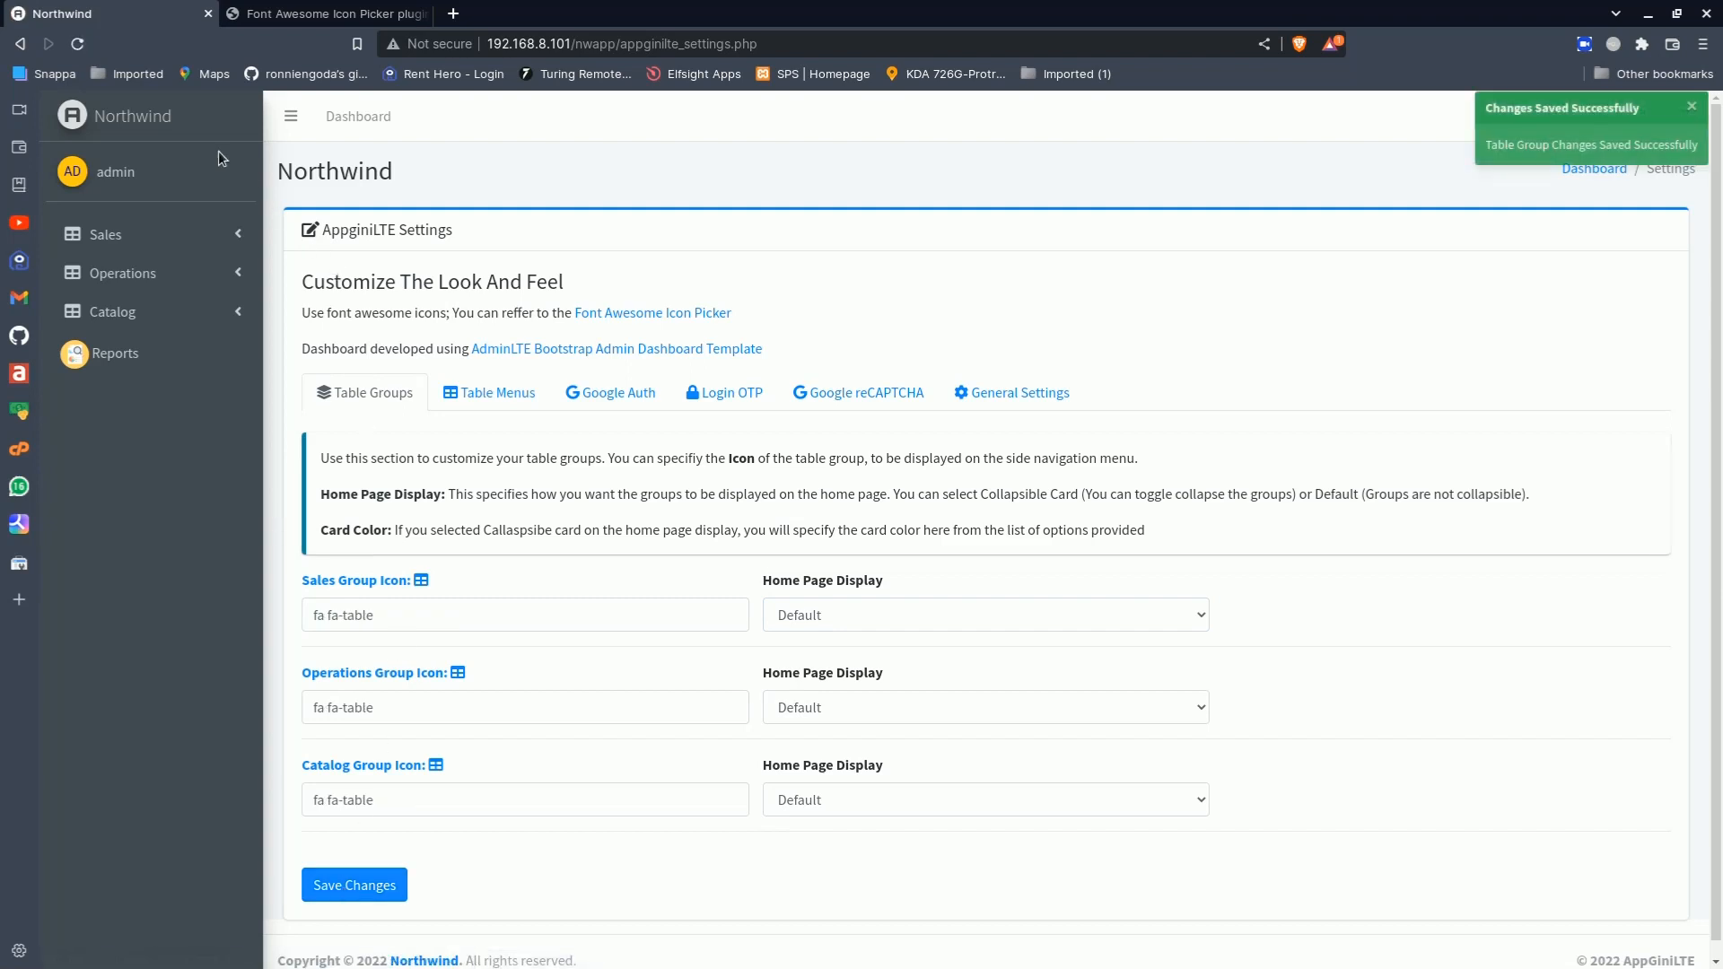
Go to the Northwind dashboard and check the Sales, Operations and Catalog side groups by expanding and collapsing them
click(151, 126)
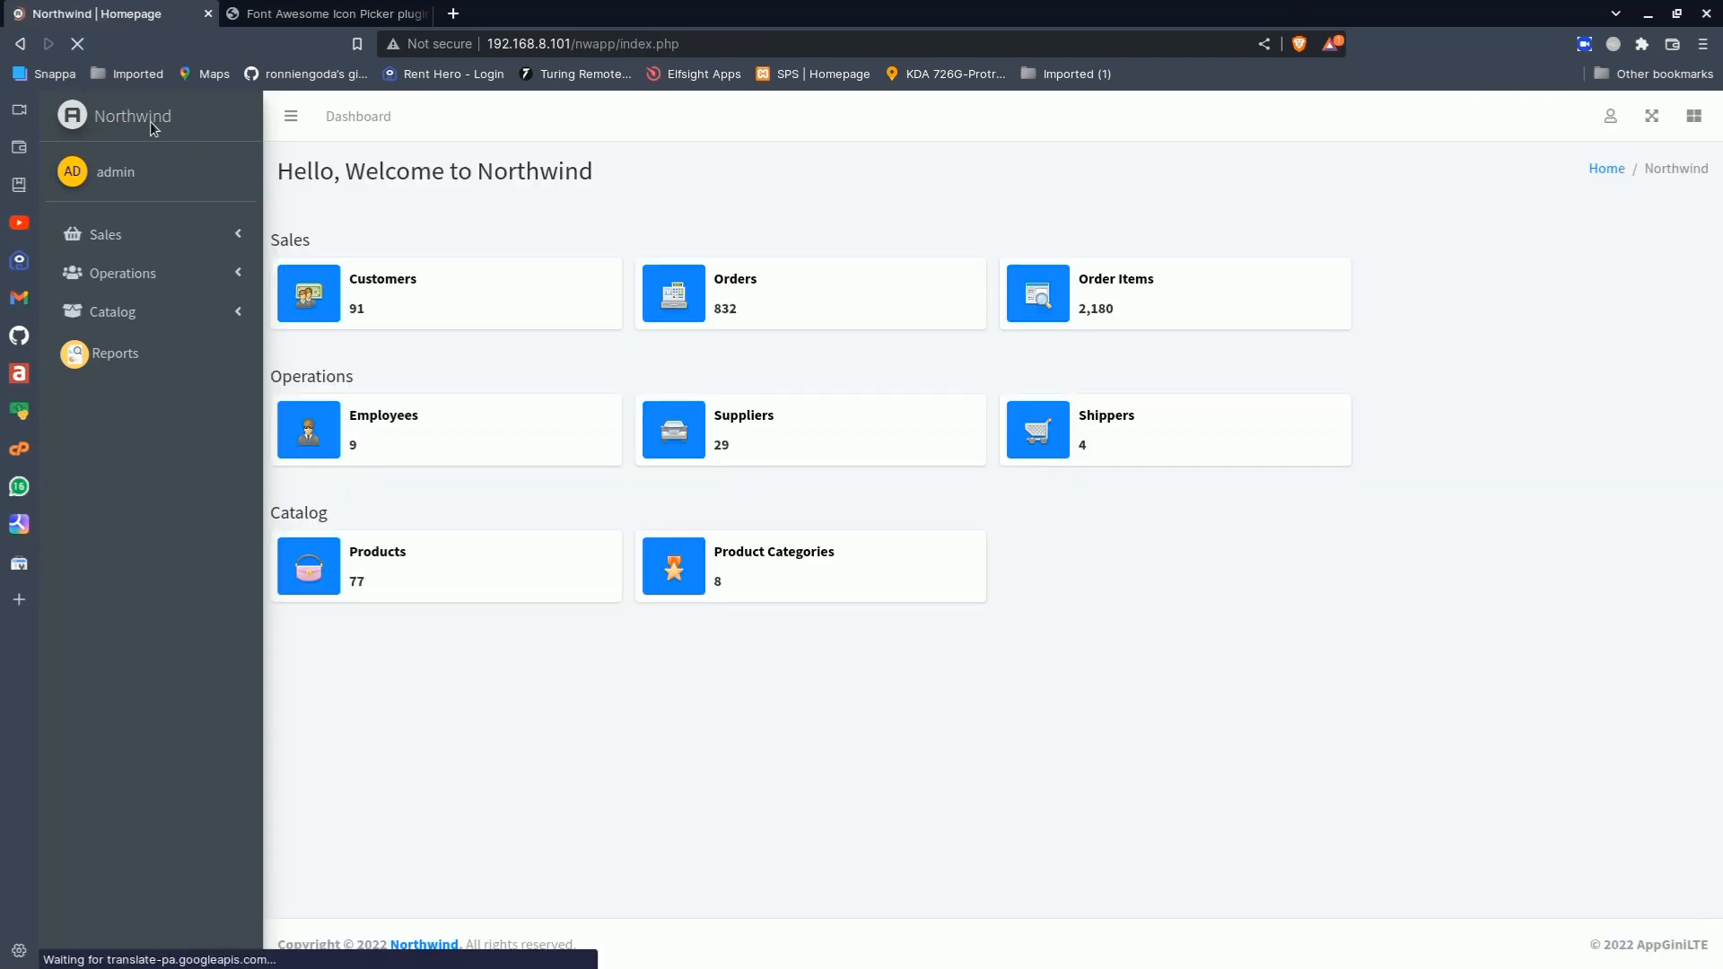
click(159, 236)
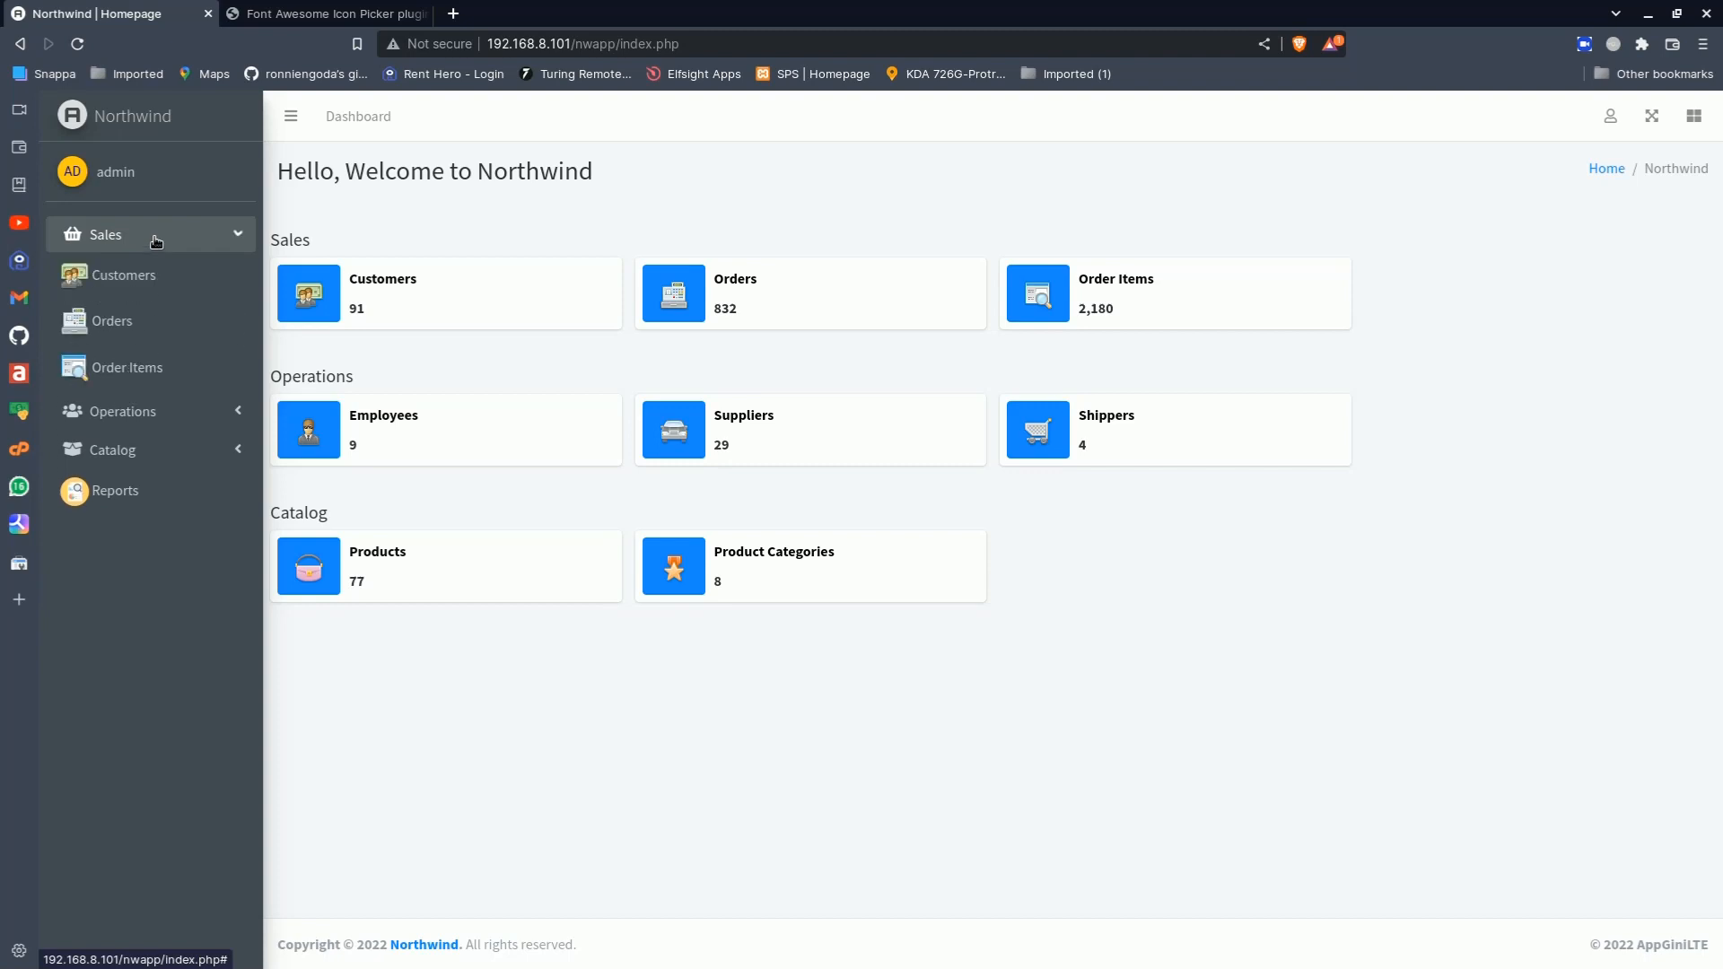
click(160, 235)
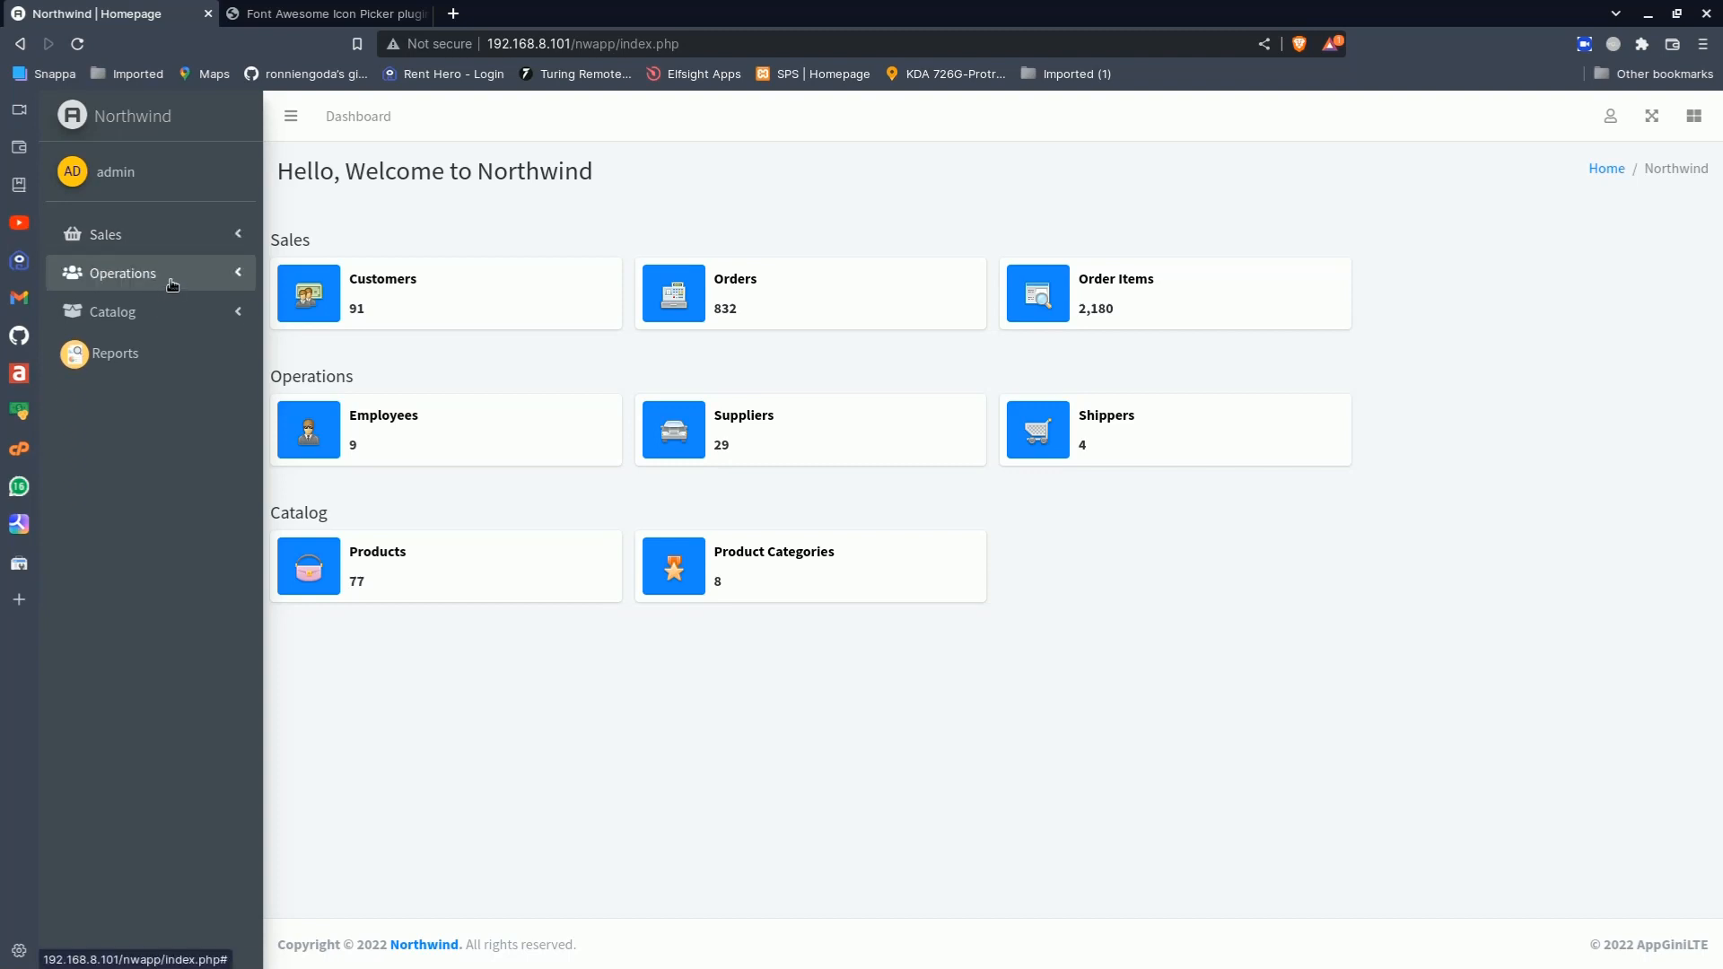
click(170, 282)
click(173, 284)
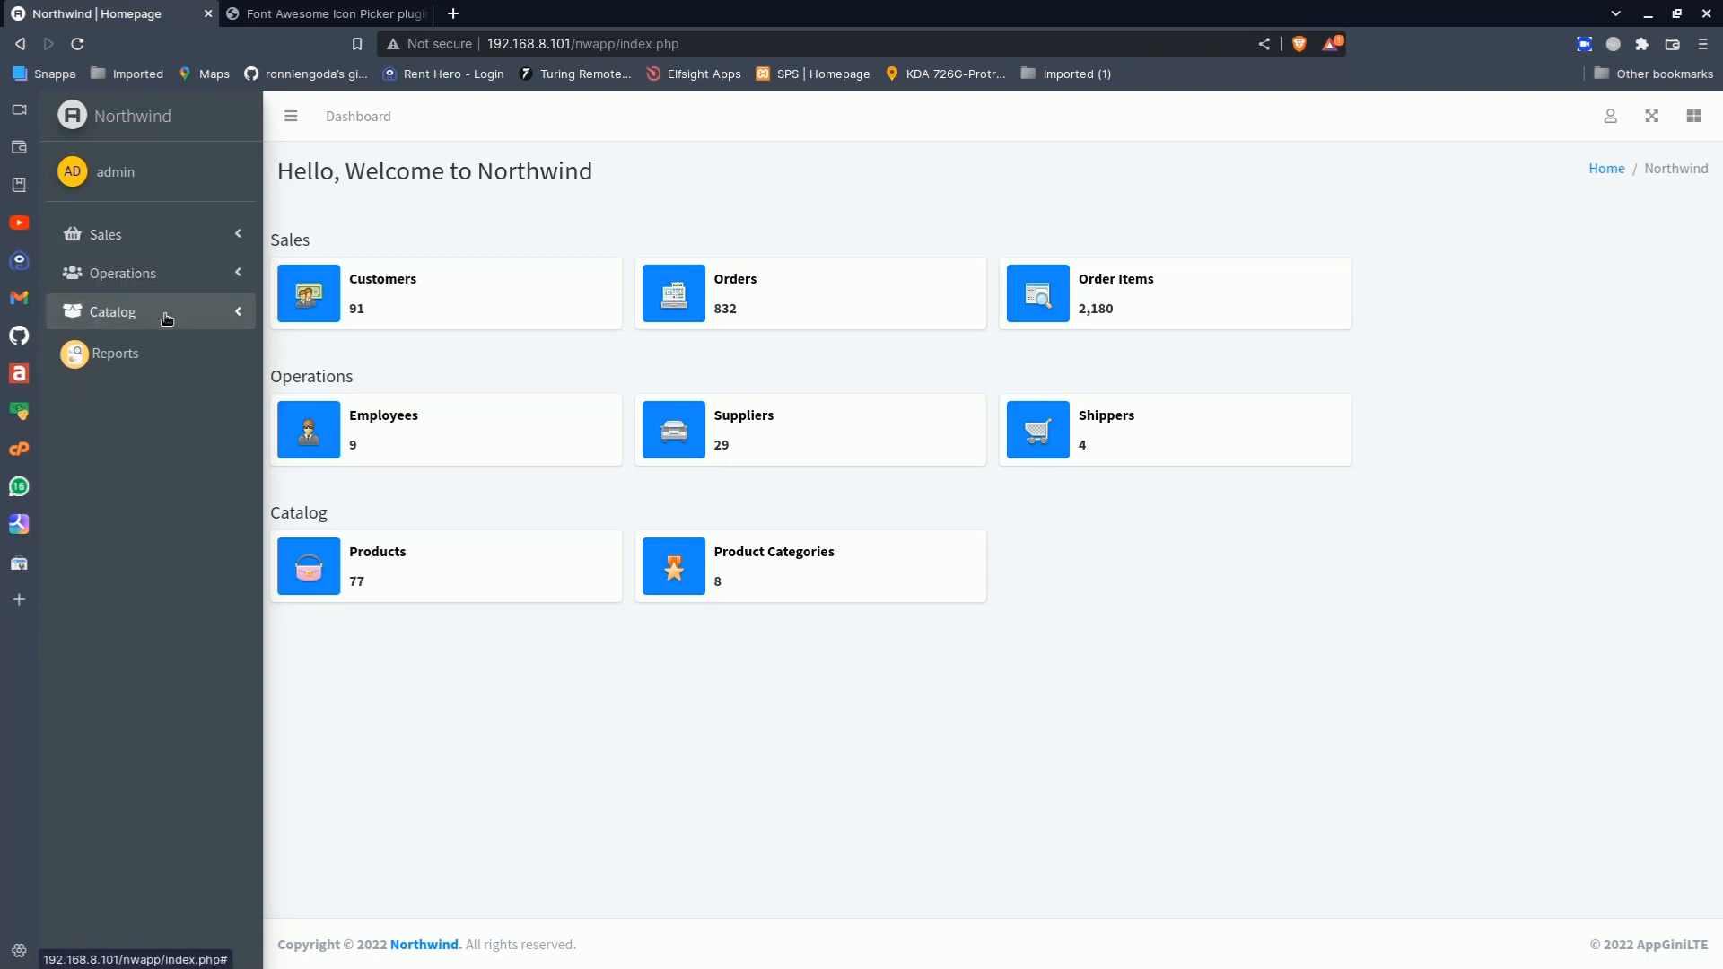
click(166, 316)
click(165, 316)
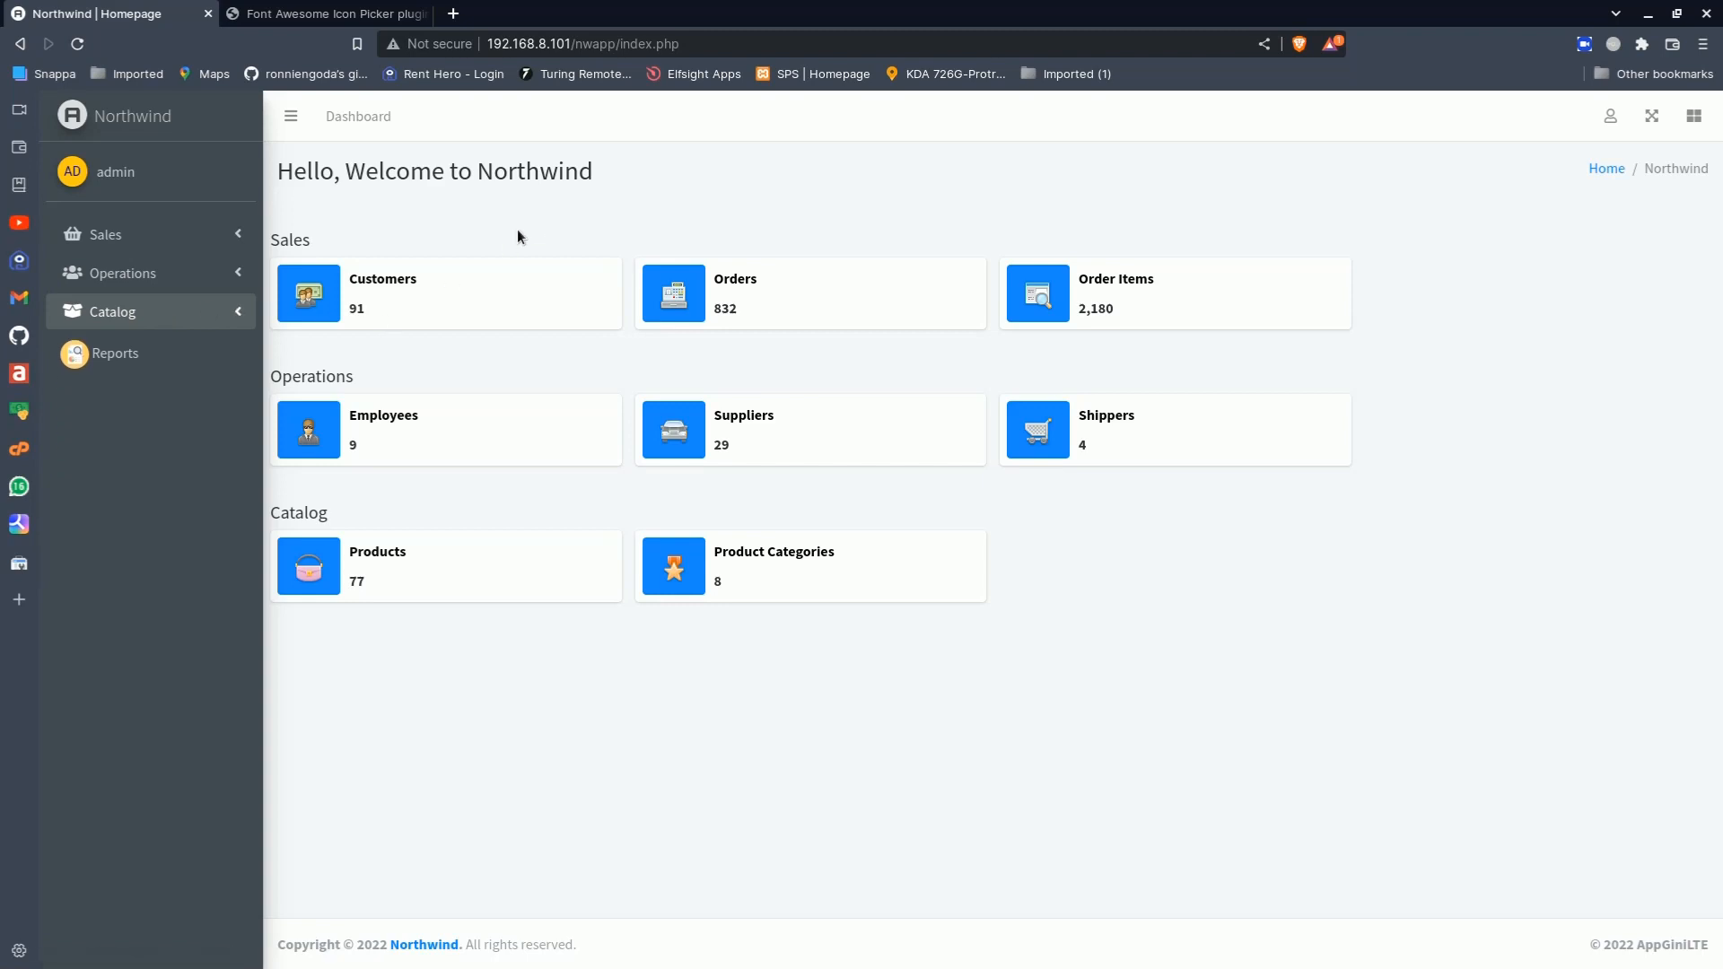
Highlight the Sales, Operations and Catalog group headings on the dashboard in turn to examine the default home page display
drag(271, 239, 310, 240)
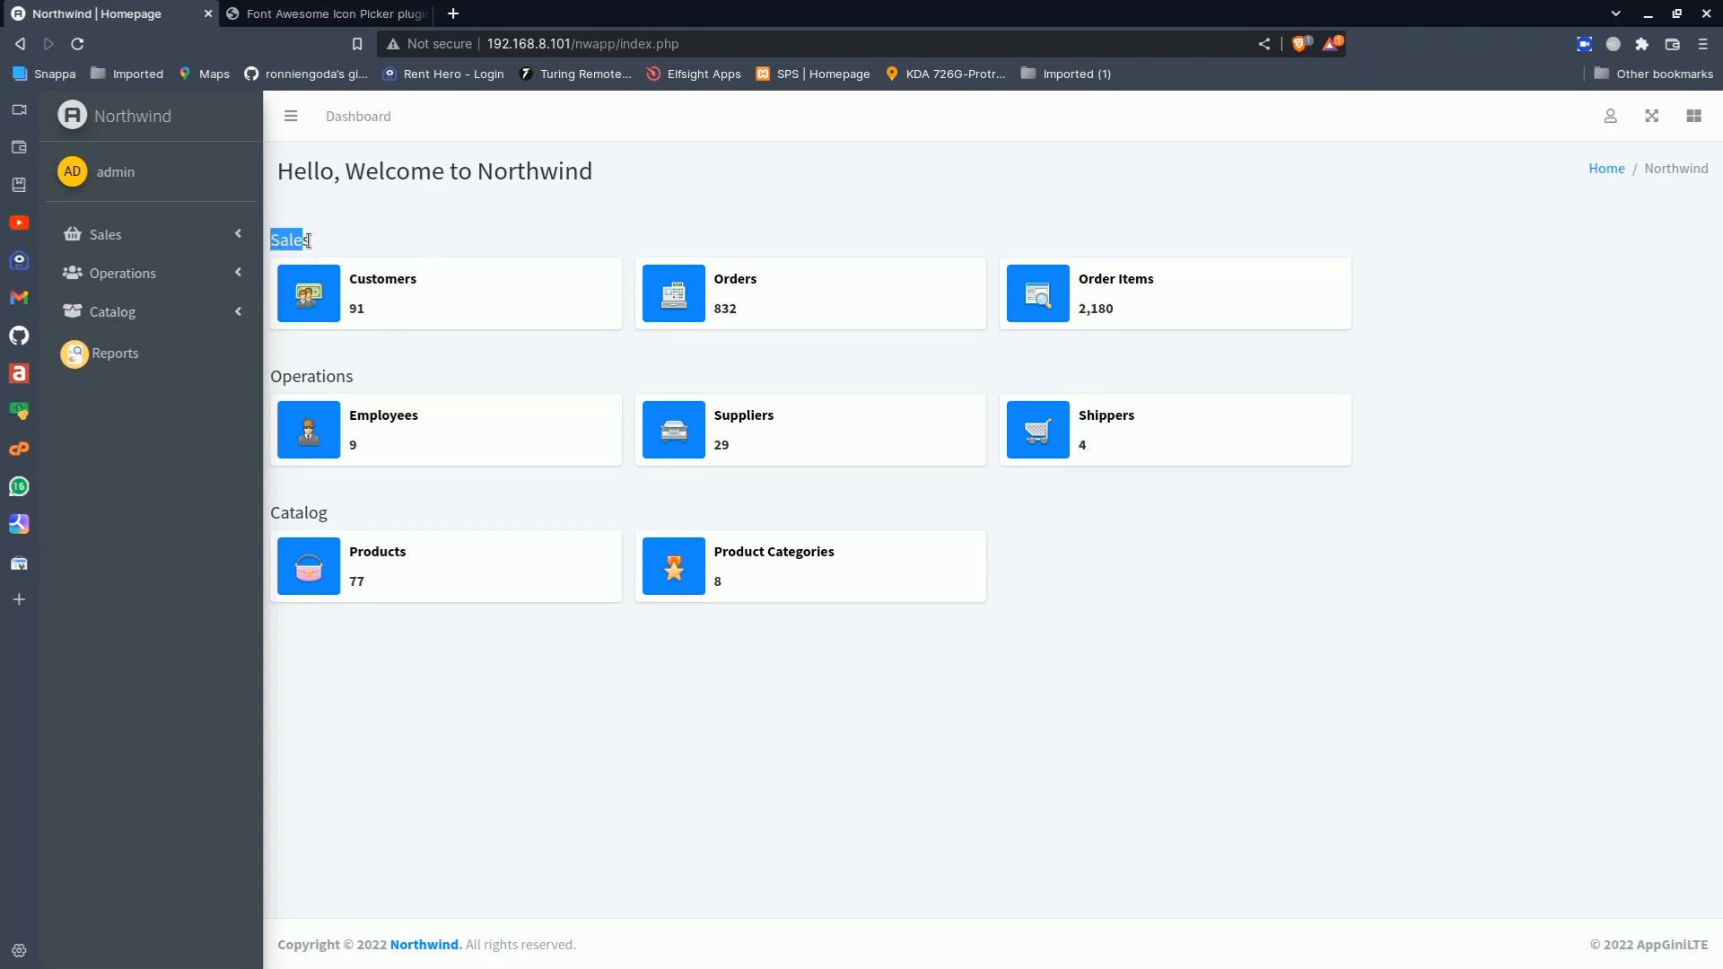
drag(273, 378, 373, 376)
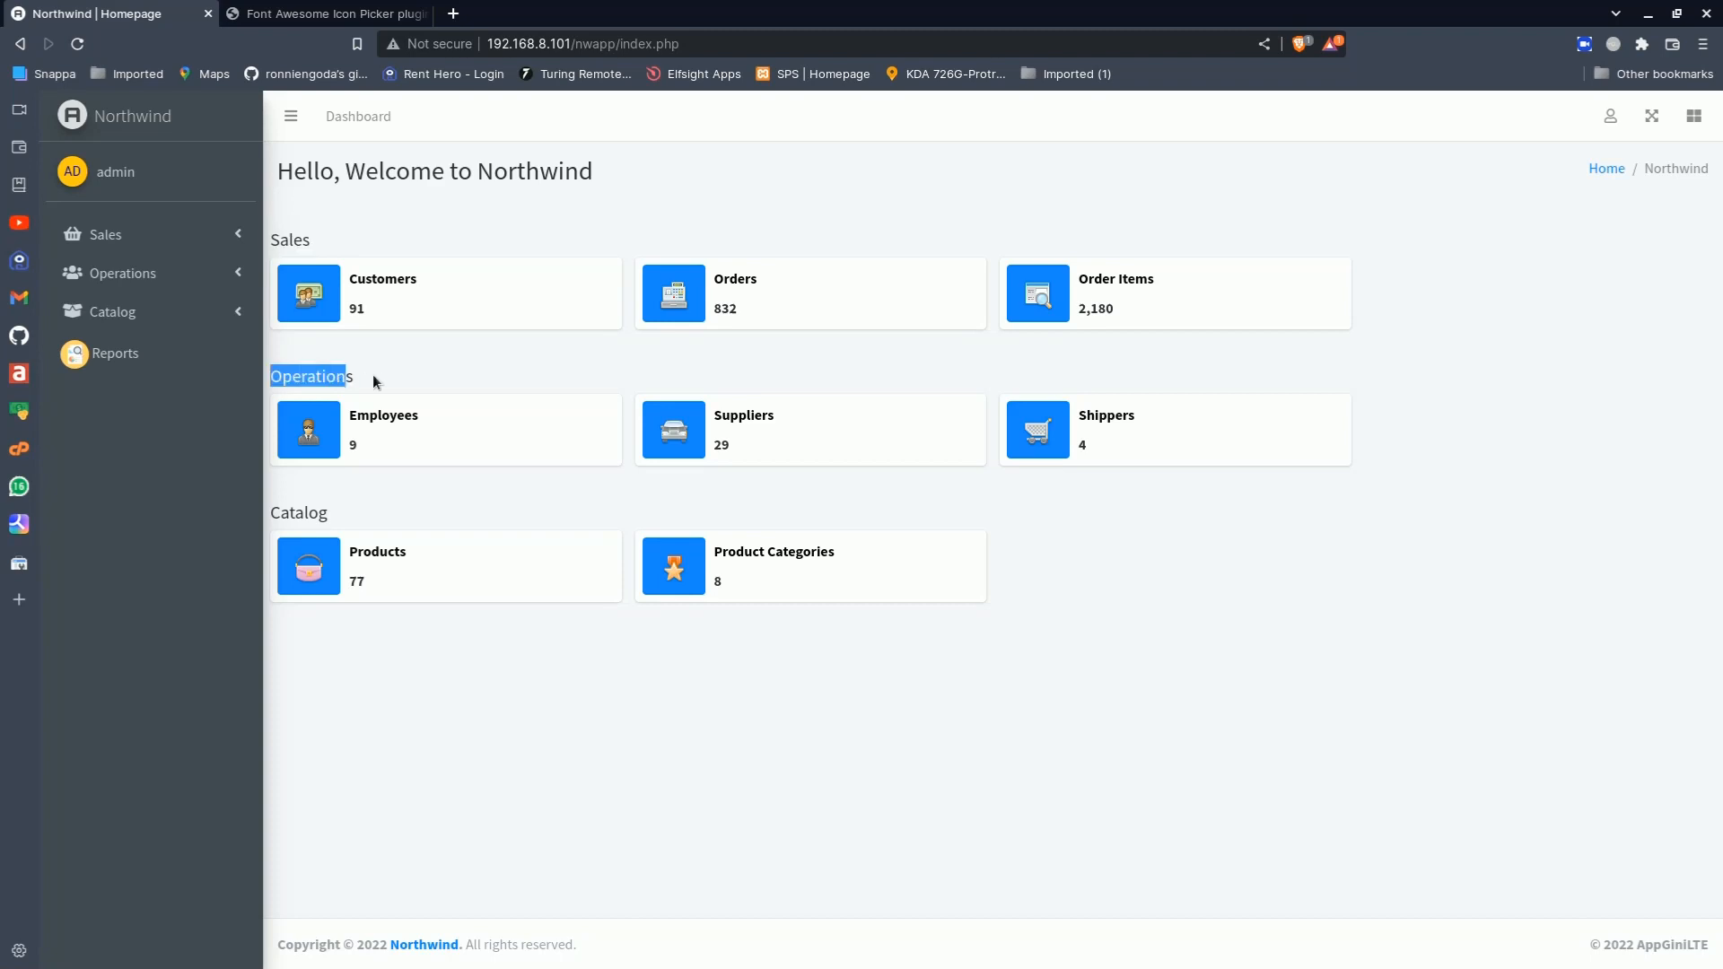
drag(270, 513, 363, 513)
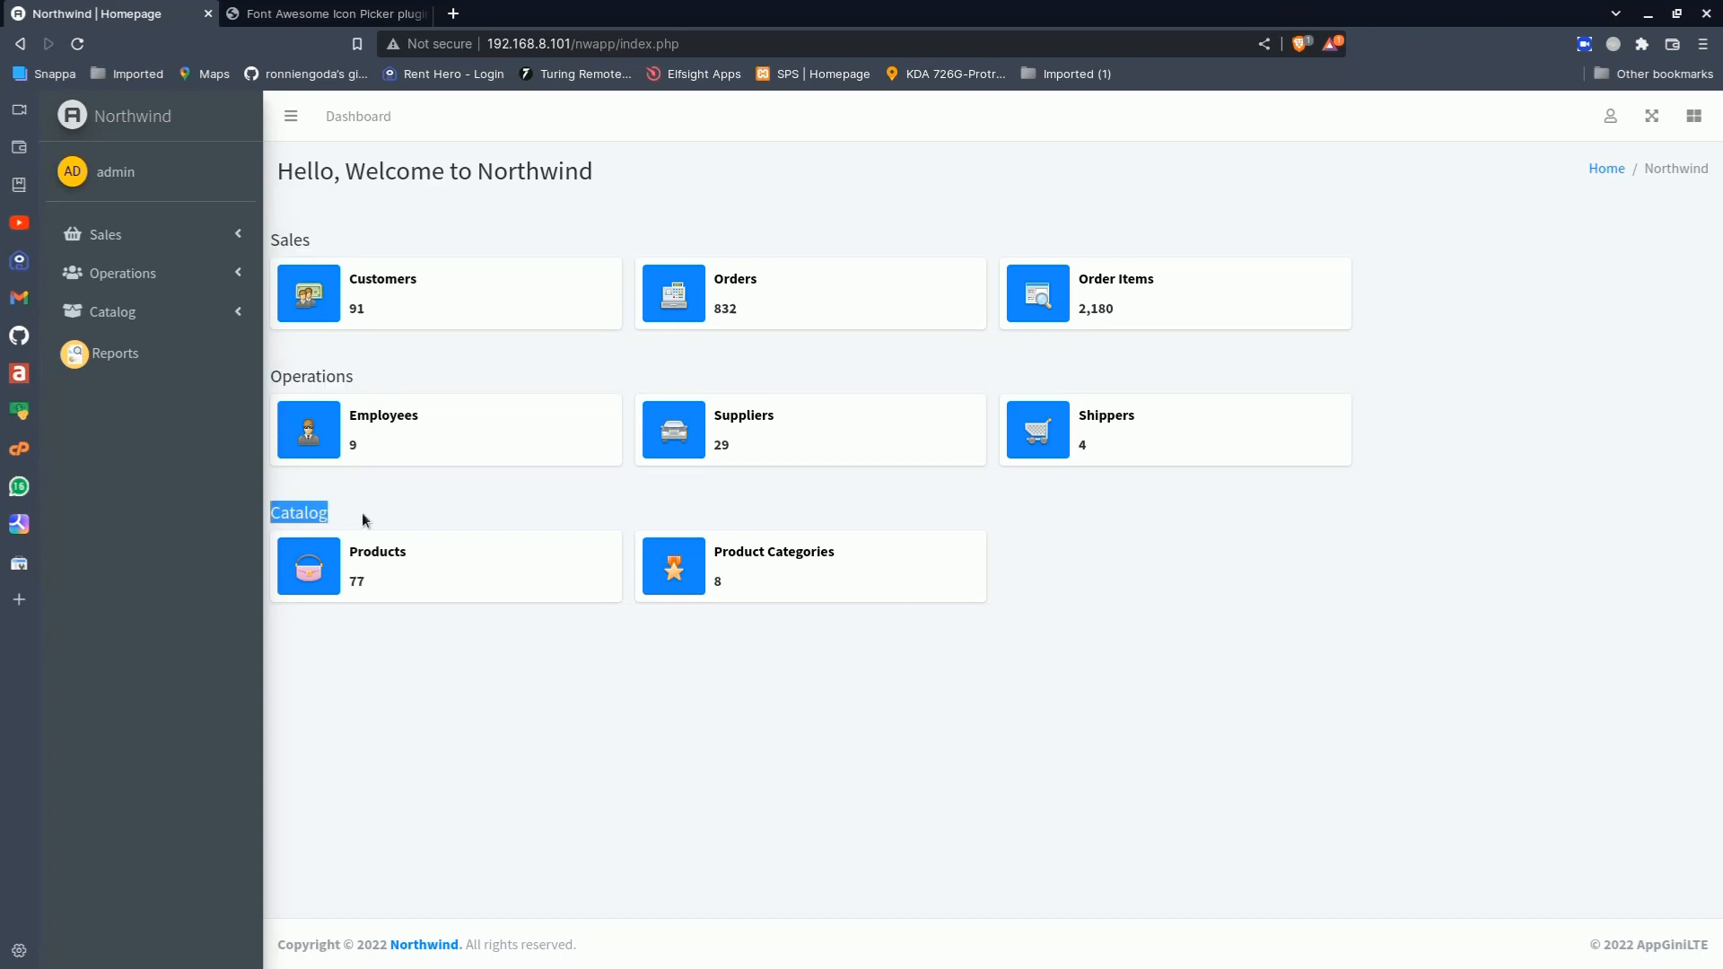
Mark the Sales, Operations and Catalog headings once more to review how the groups are laid out on the home page
click(362, 513)
drag(271, 243, 346, 239)
drag(273, 378, 396, 380)
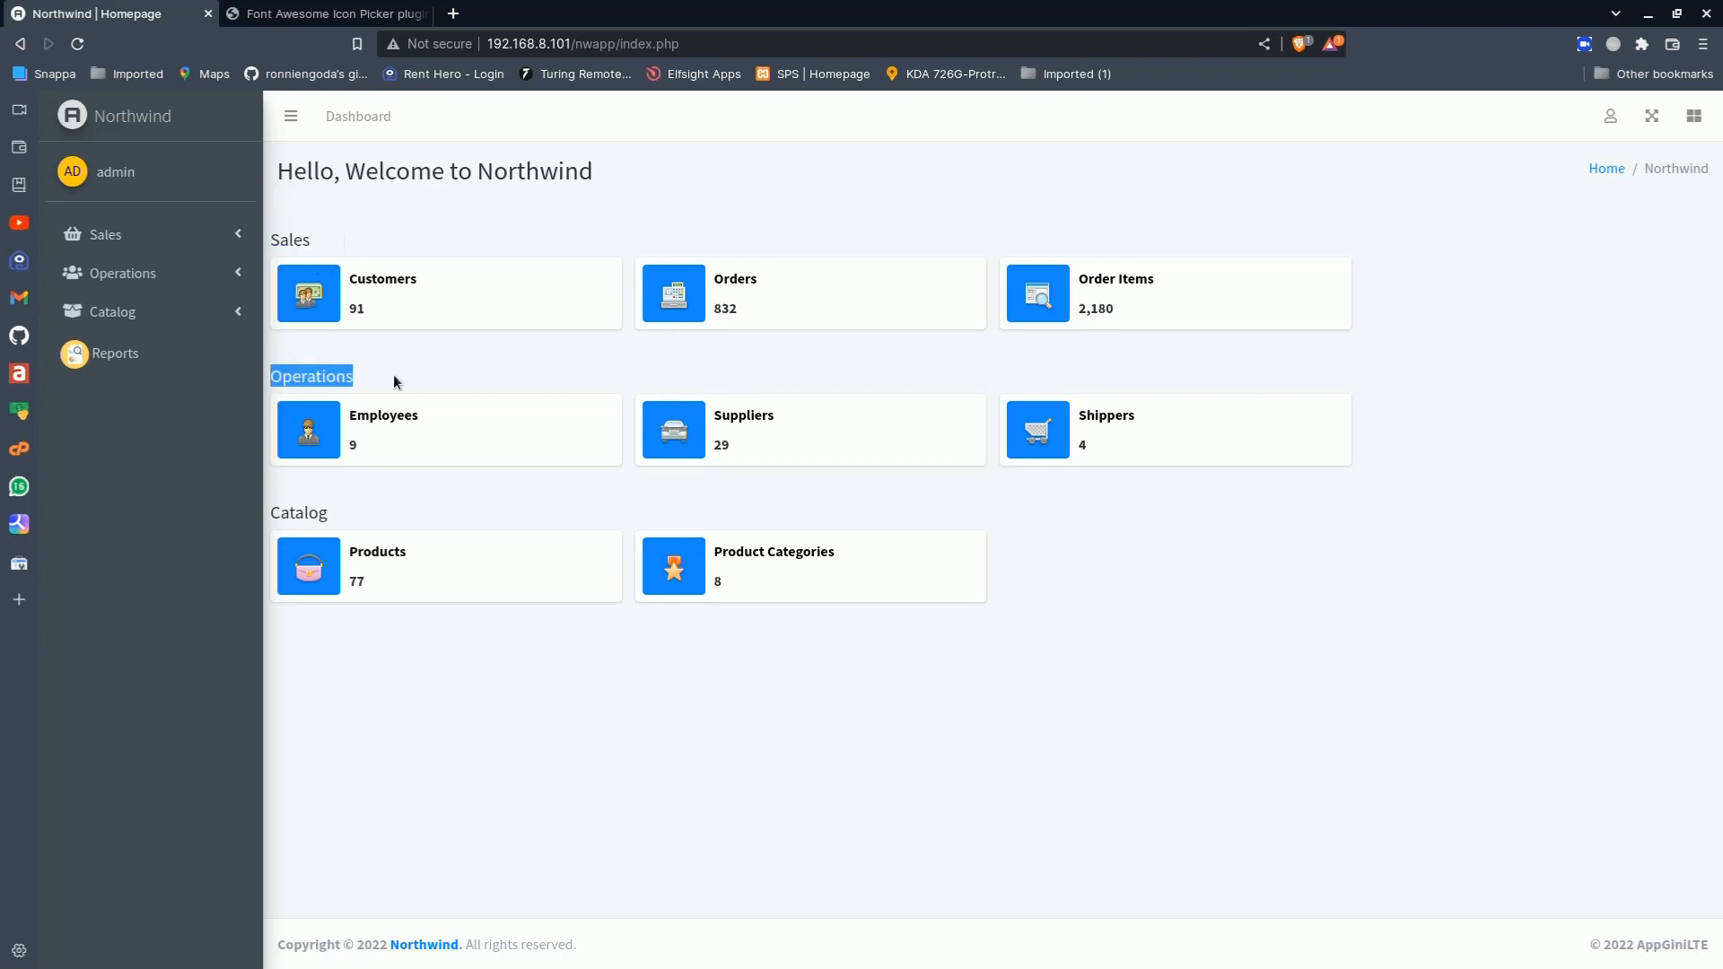
drag(273, 515, 356, 514)
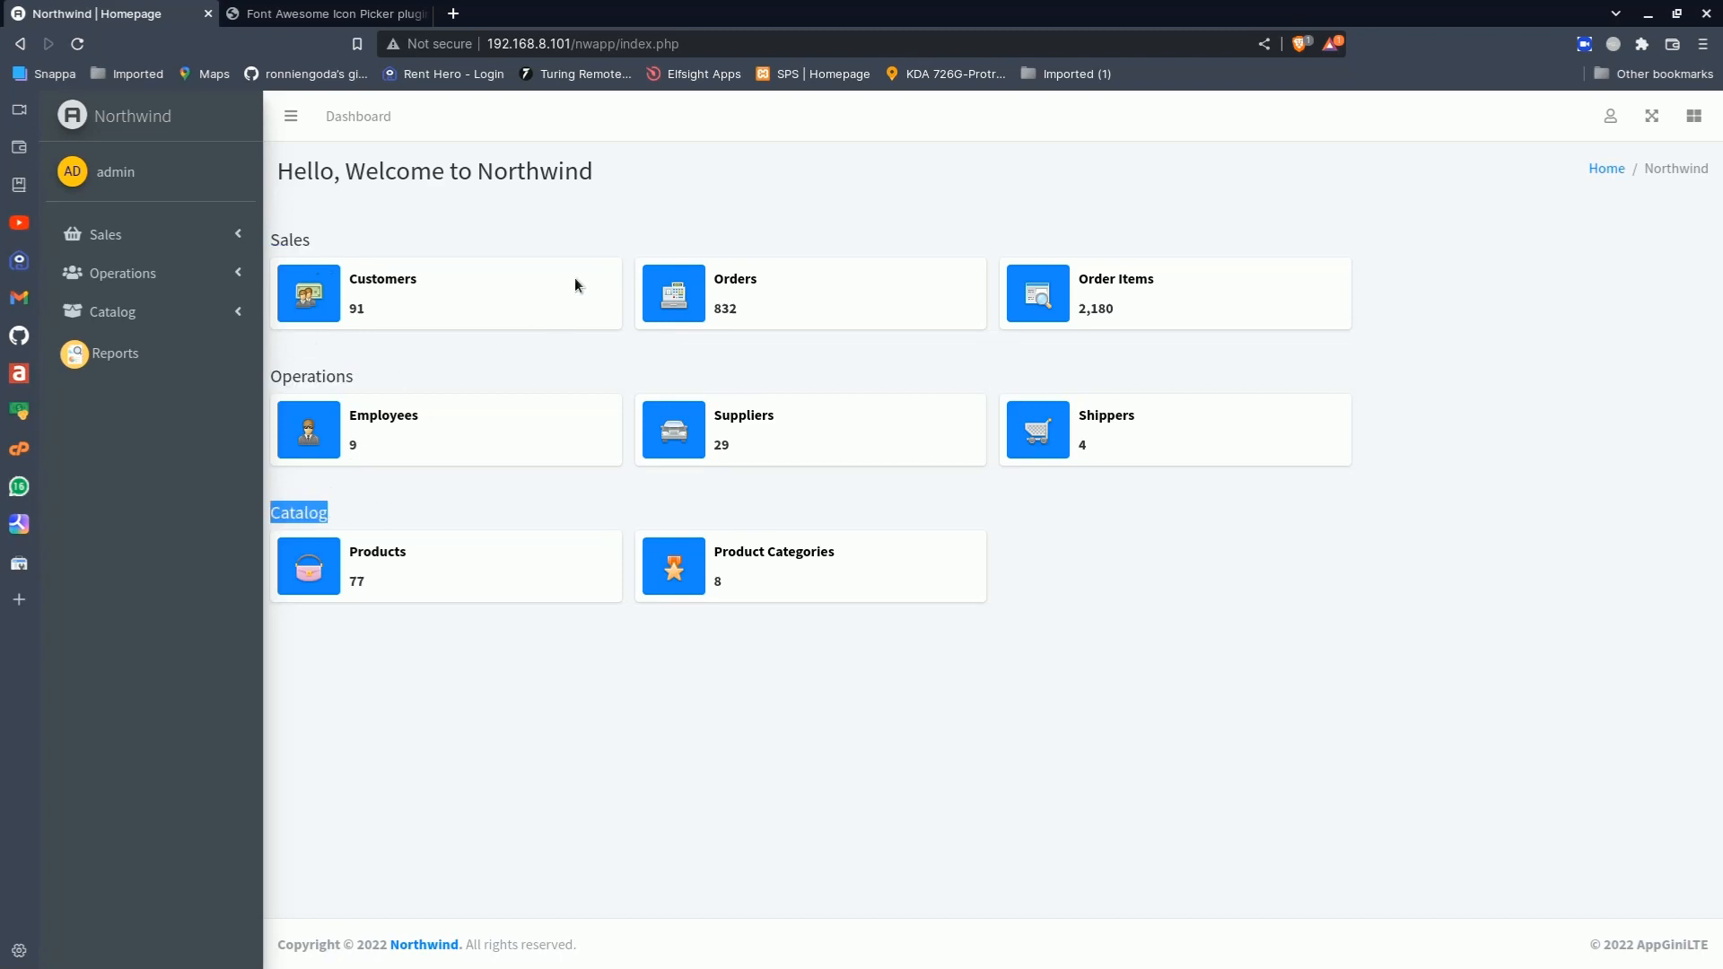
In the AppginiLTE Settings, set the Home Page Display of the Sales, Operations and Catalog groups to Collapsible Card
click(1609, 116)
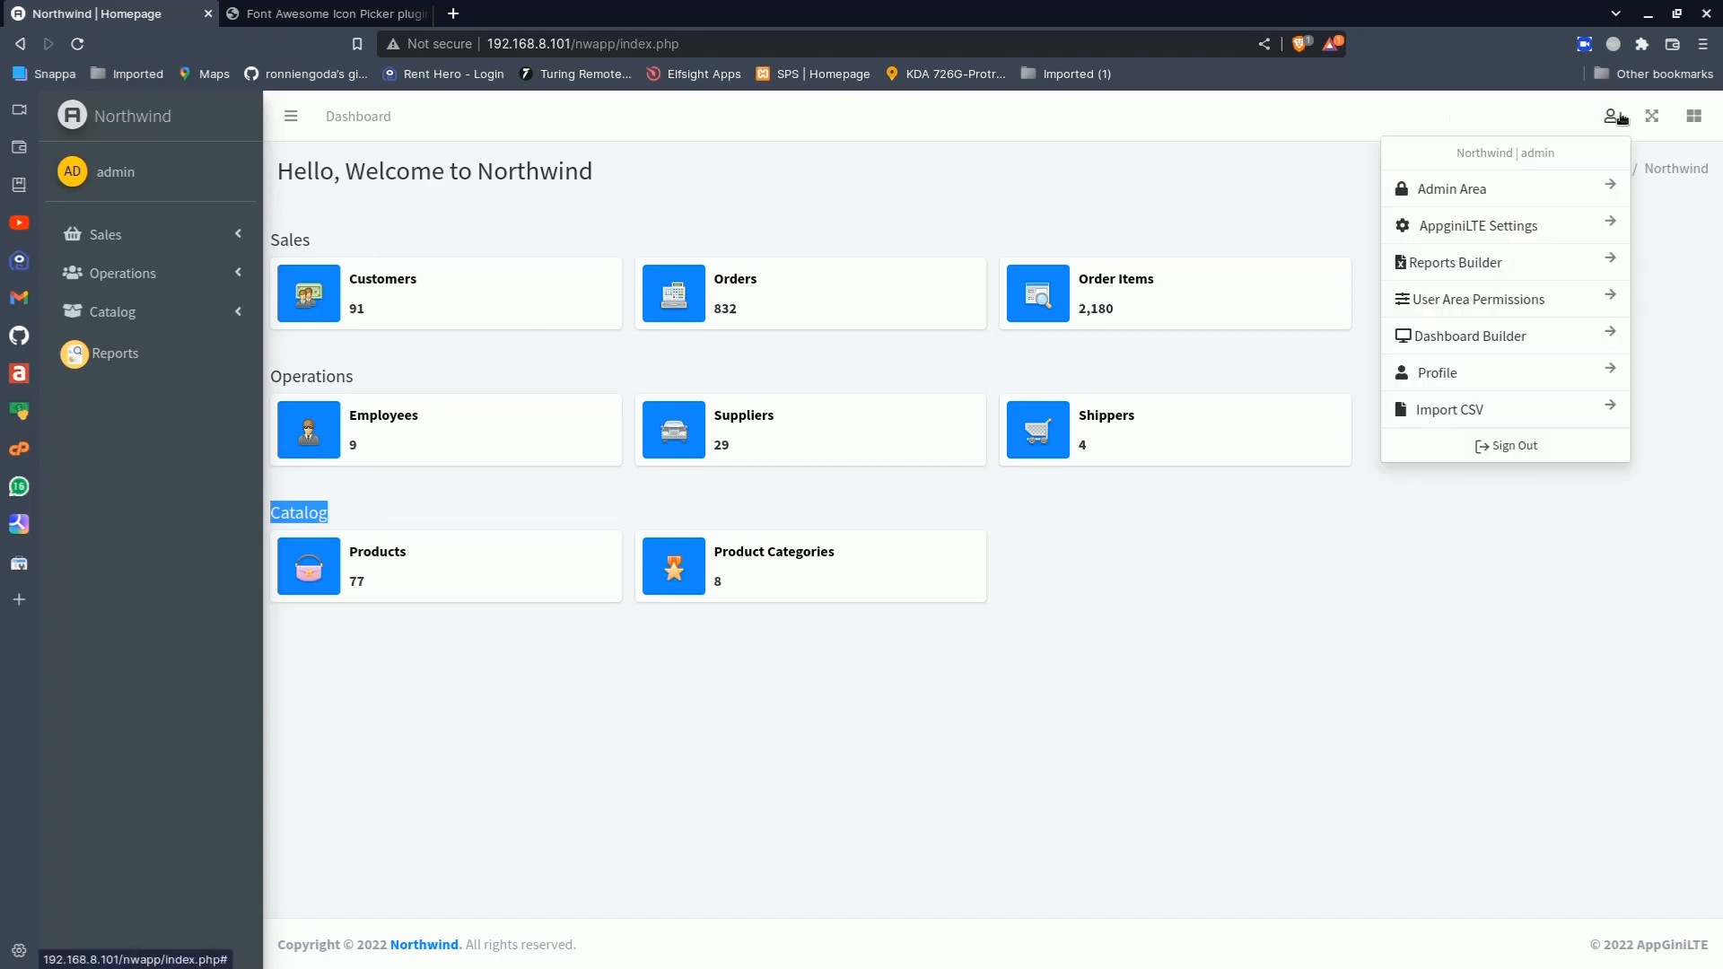
click(1475, 228)
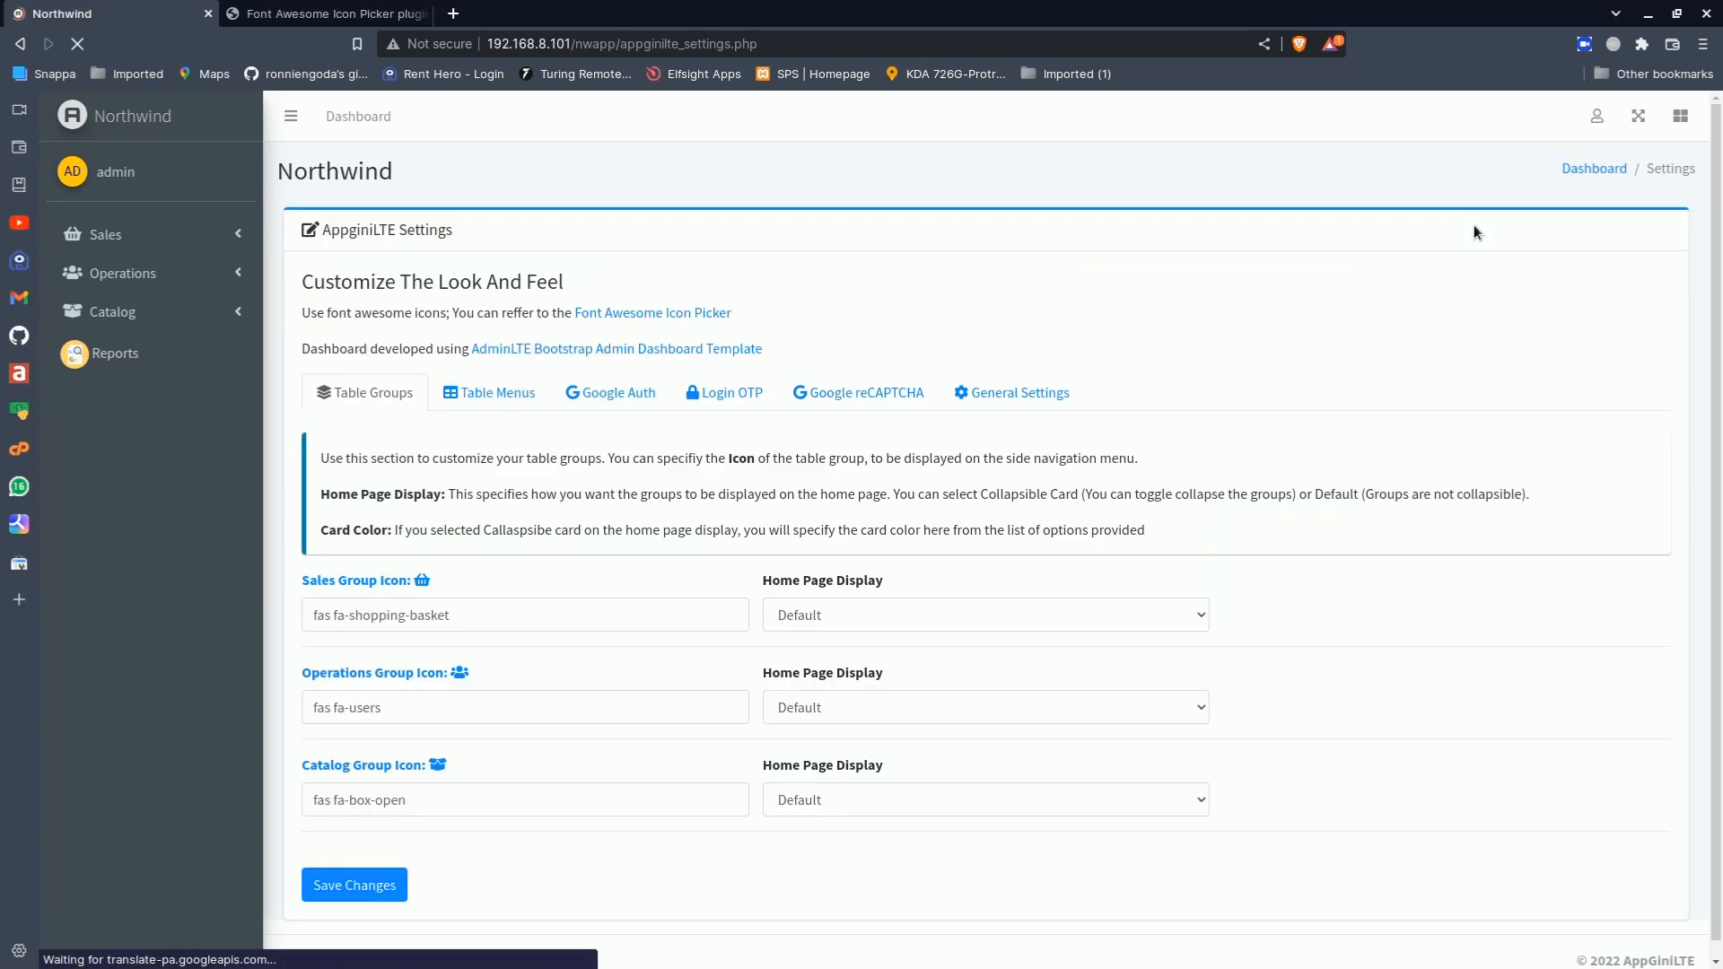
click(832, 618)
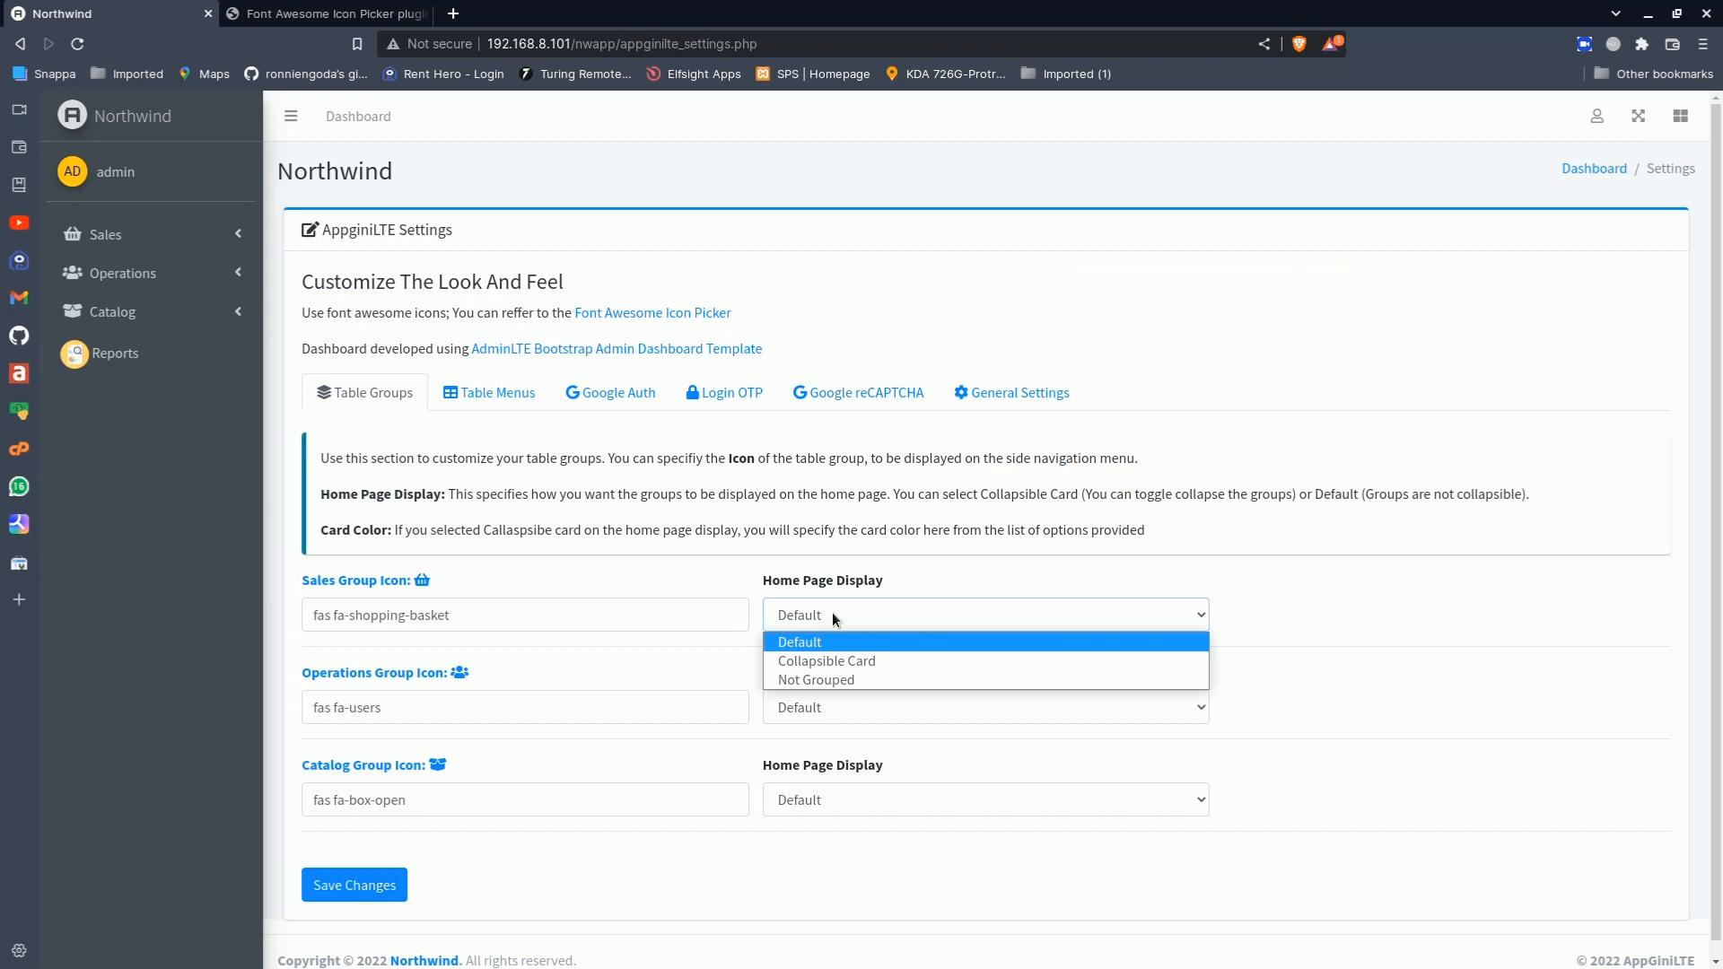
click(836, 660)
click(831, 712)
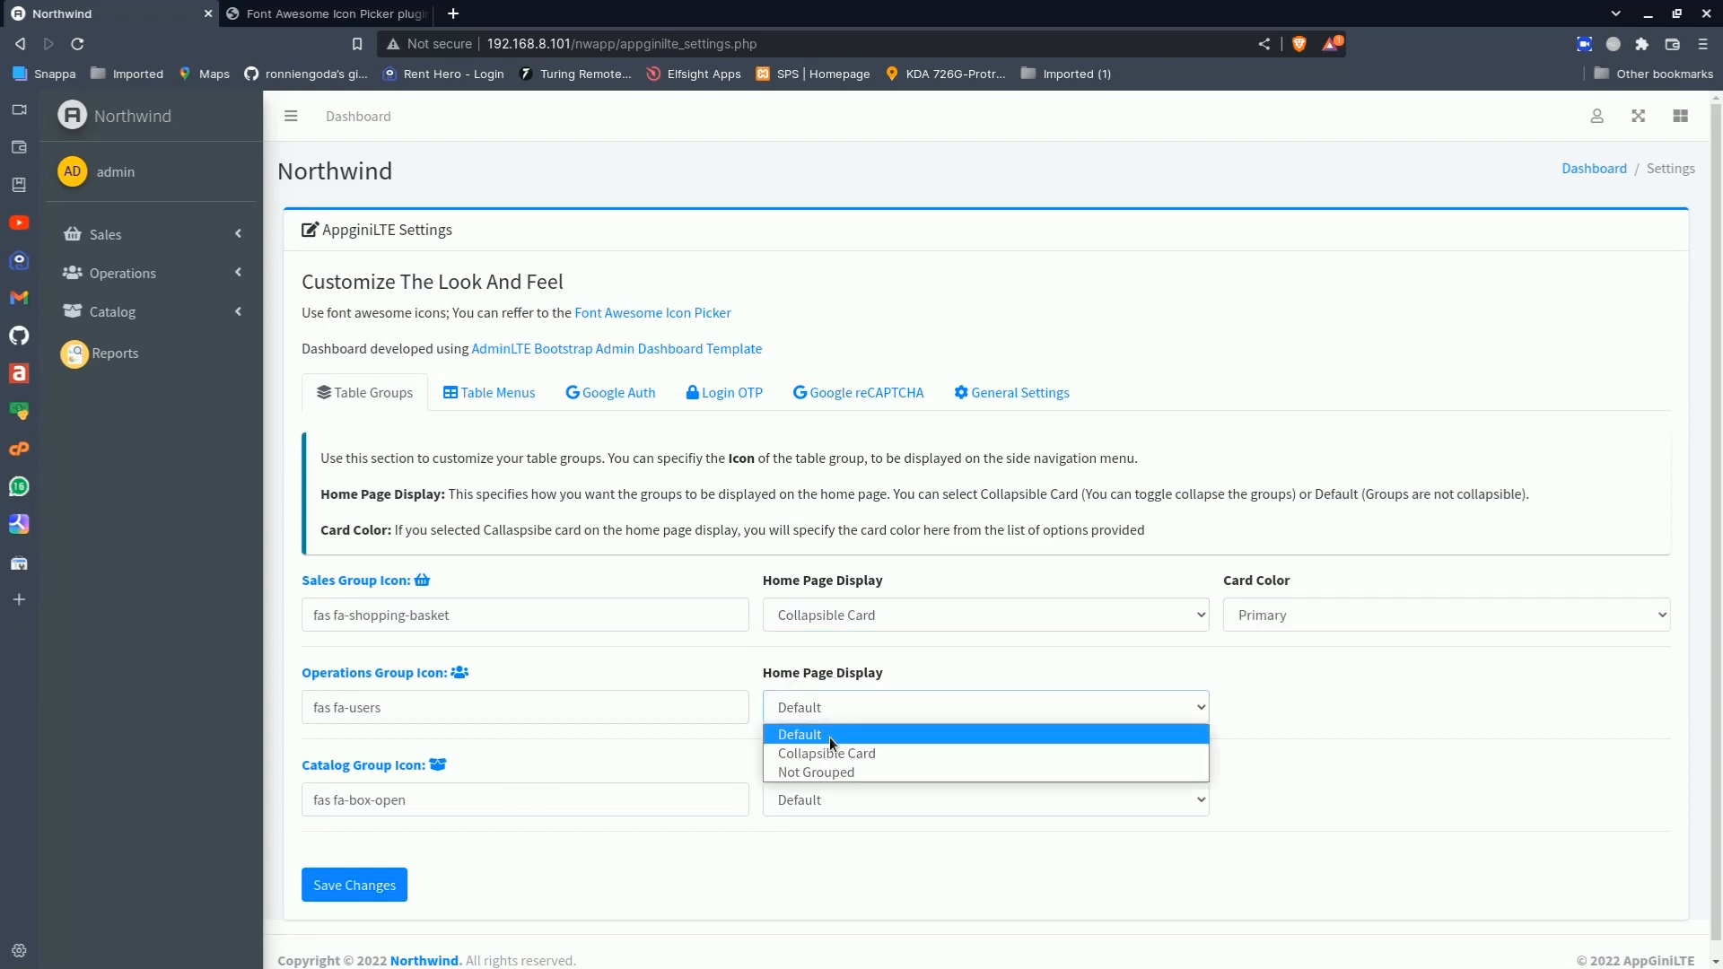
click(828, 756)
click(824, 799)
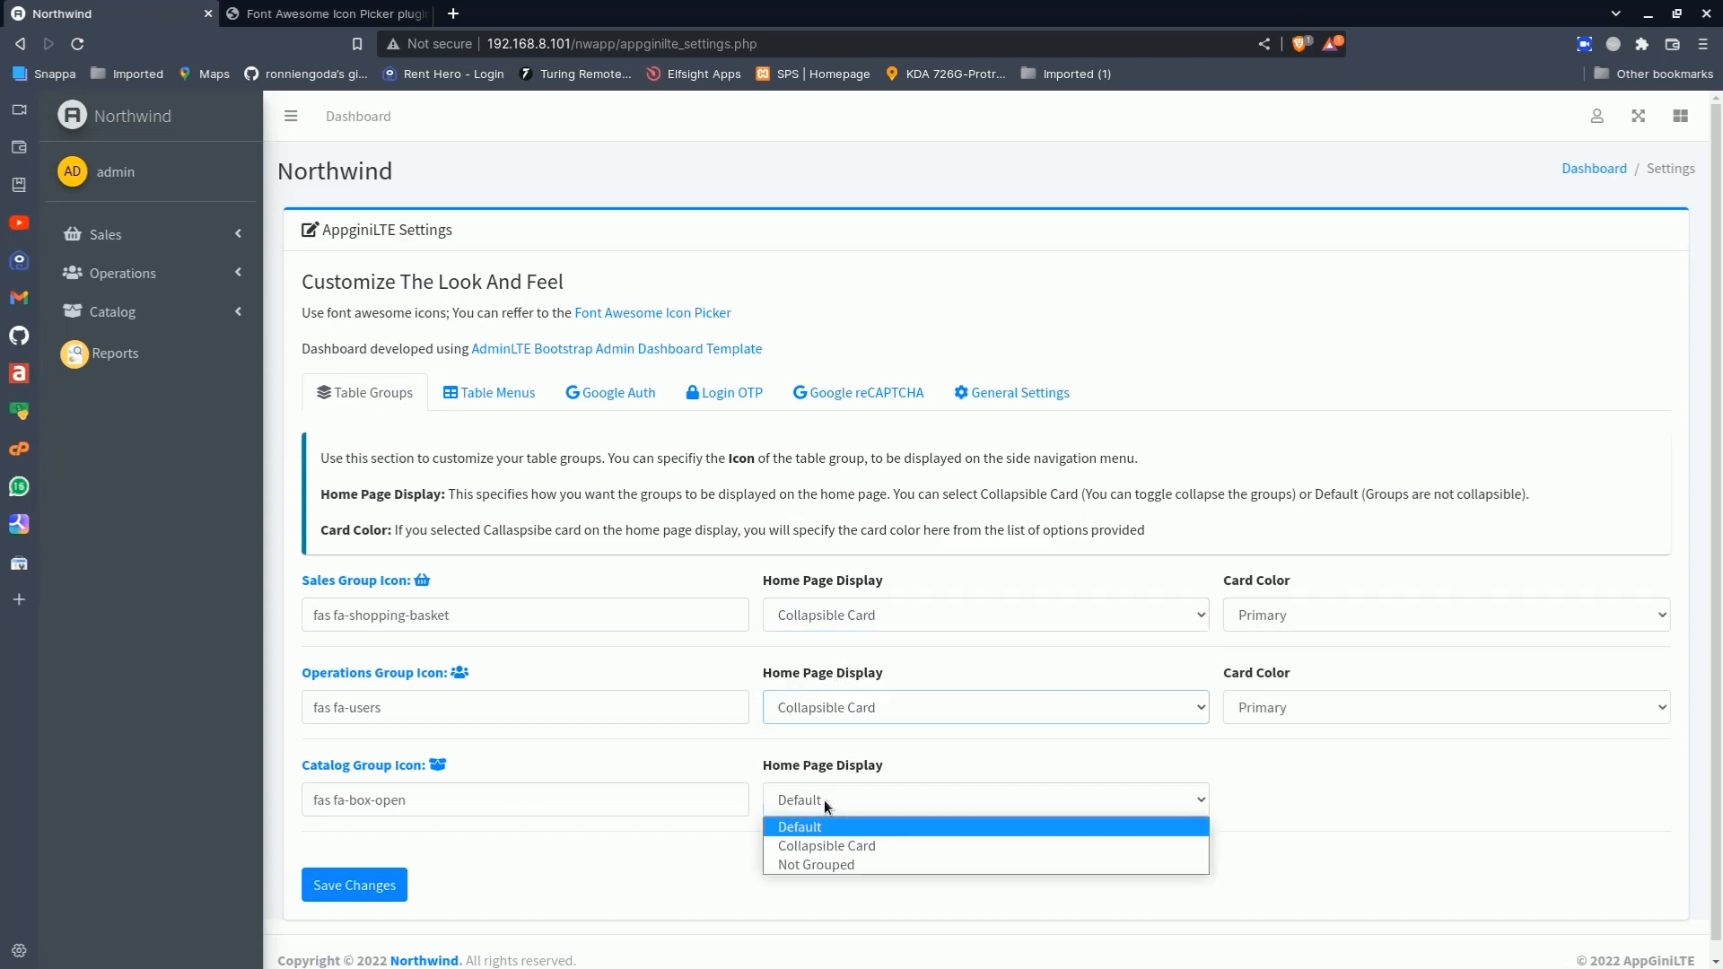
click(820, 846)
Set the Card Color to Success for Sales, Primary for Operations and Warning for Catalog, and save the table group changes
click(1315, 613)
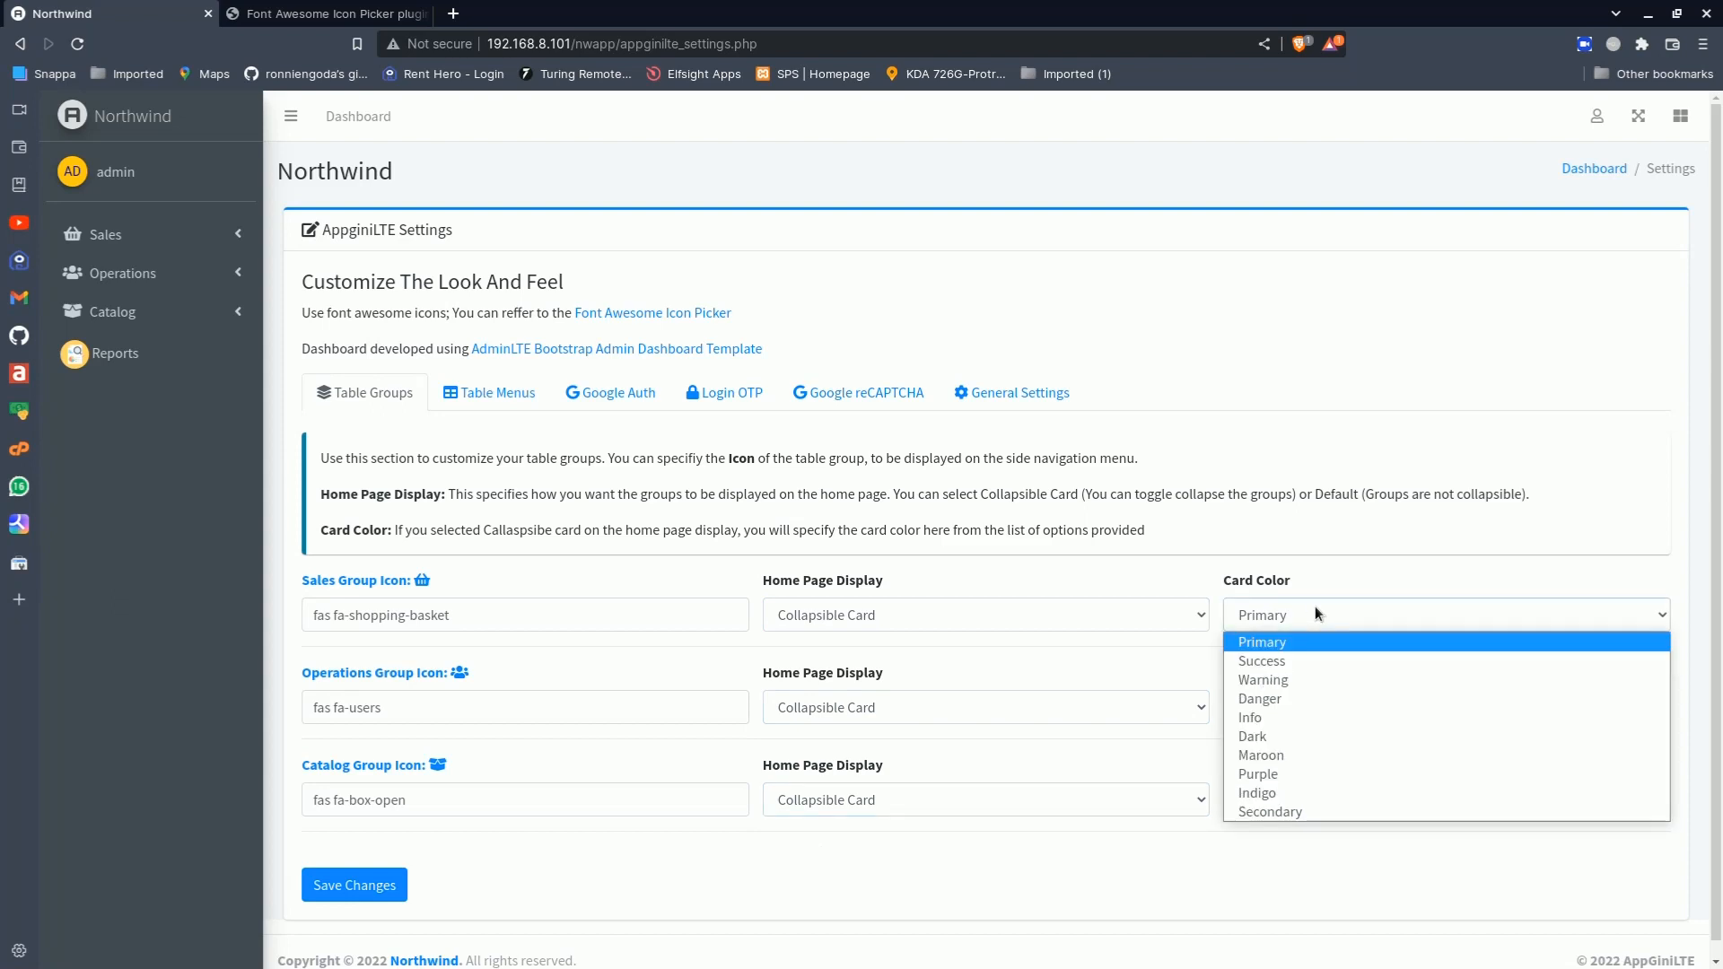
click(1284, 663)
click(1283, 707)
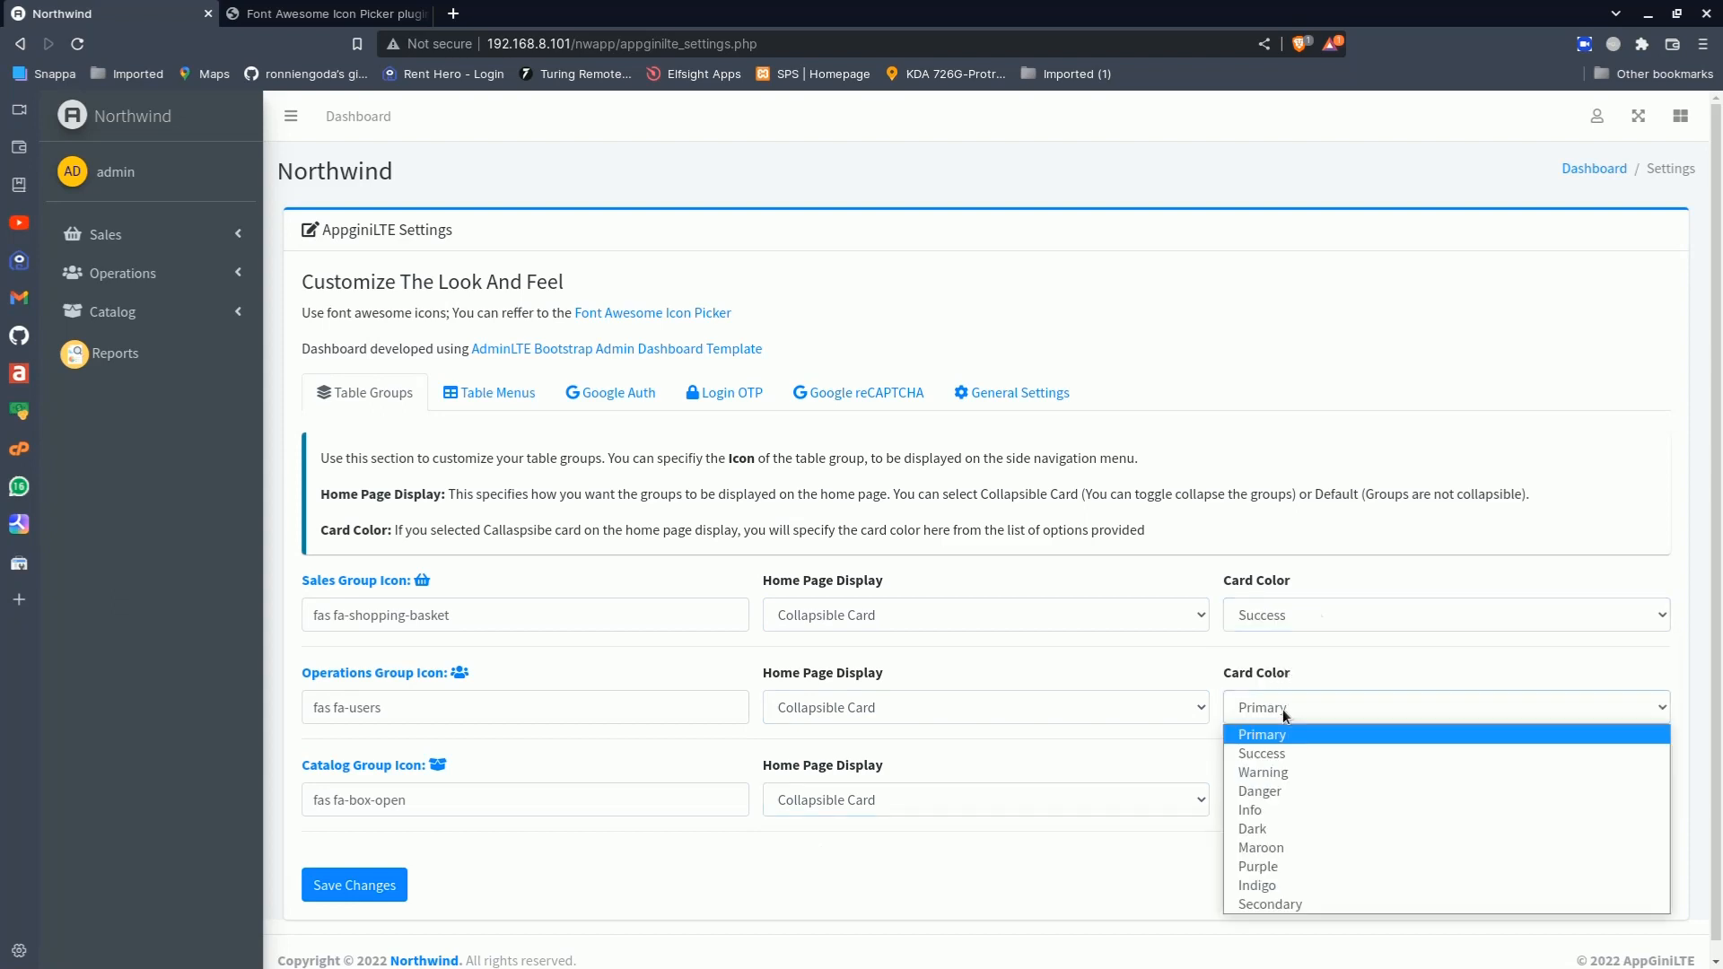
click(1278, 736)
click(1269, 797)
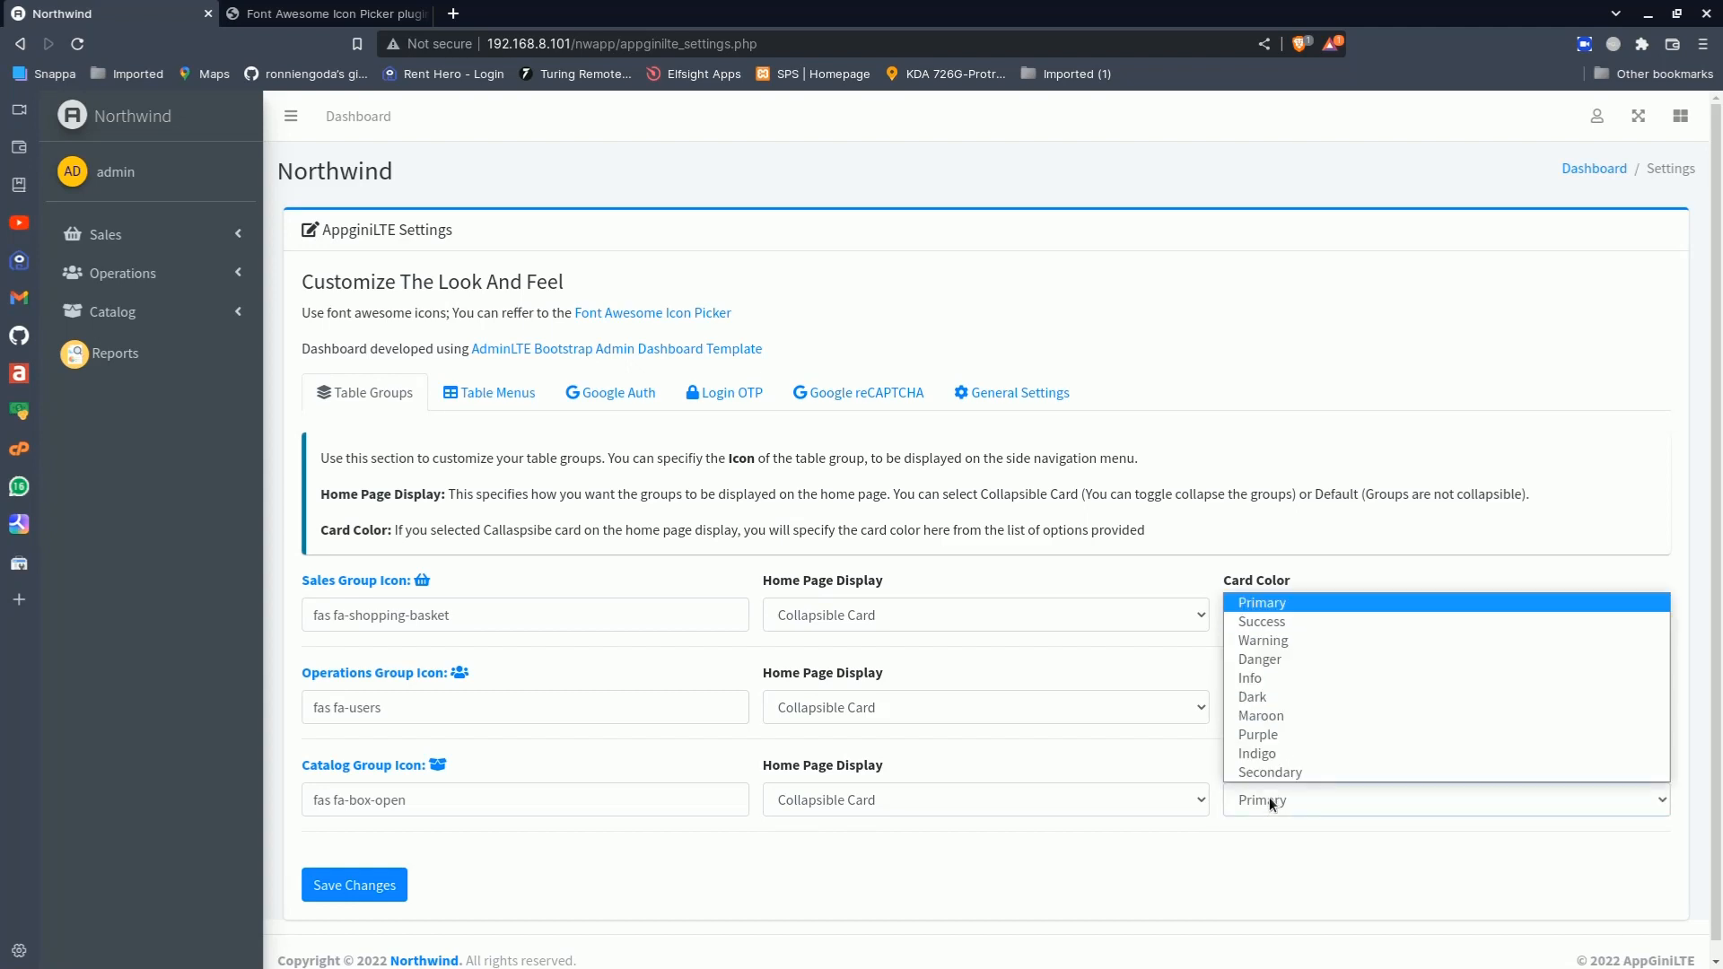
click(1326, 639)
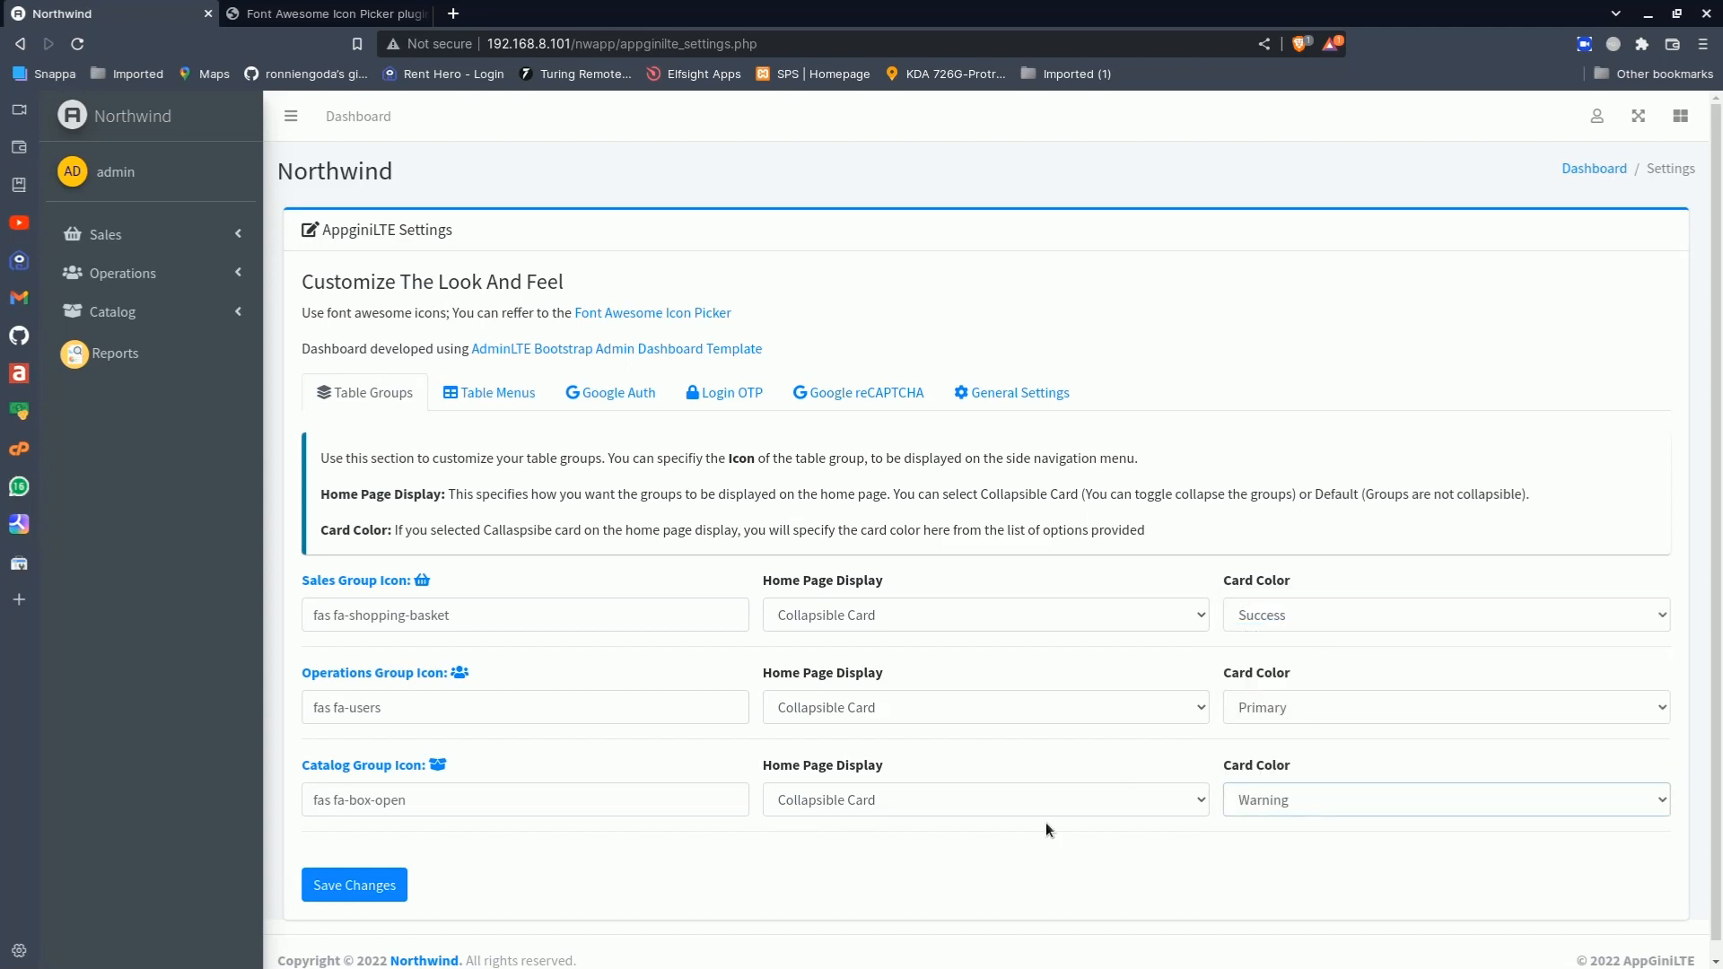
click(360, 892)
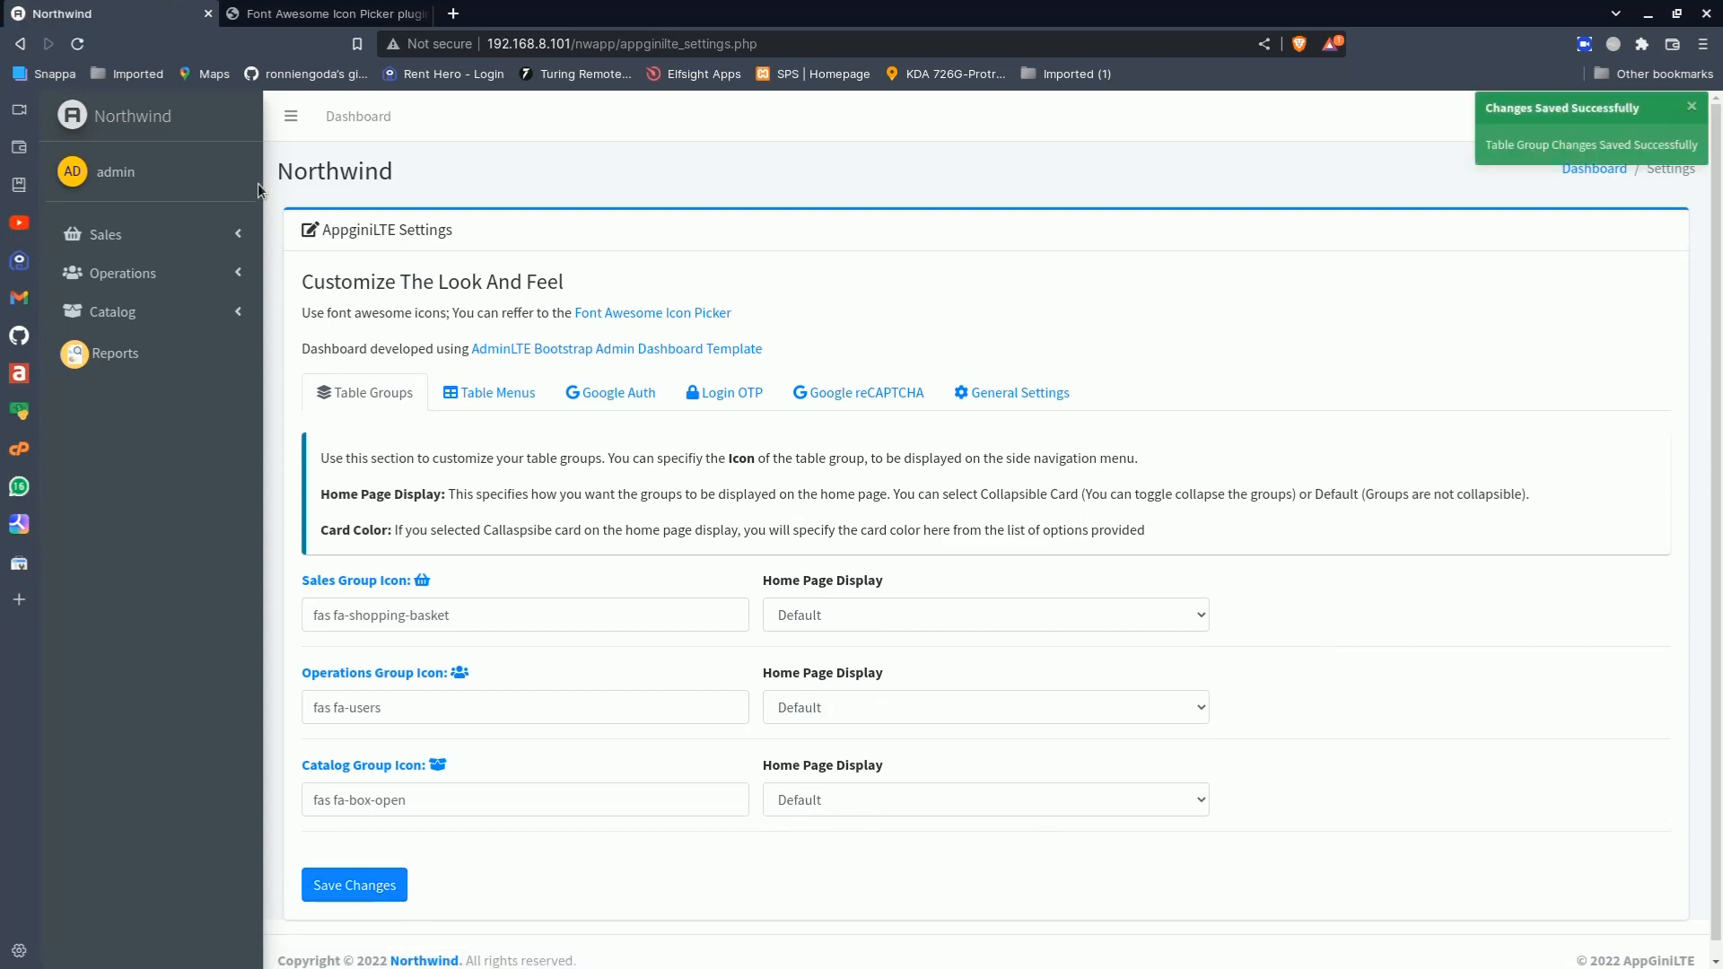
Go to the dashboard and test collapsing and expanding the Sales, Operations and Catalog cards, leaving all three expanded
click(142, 121)
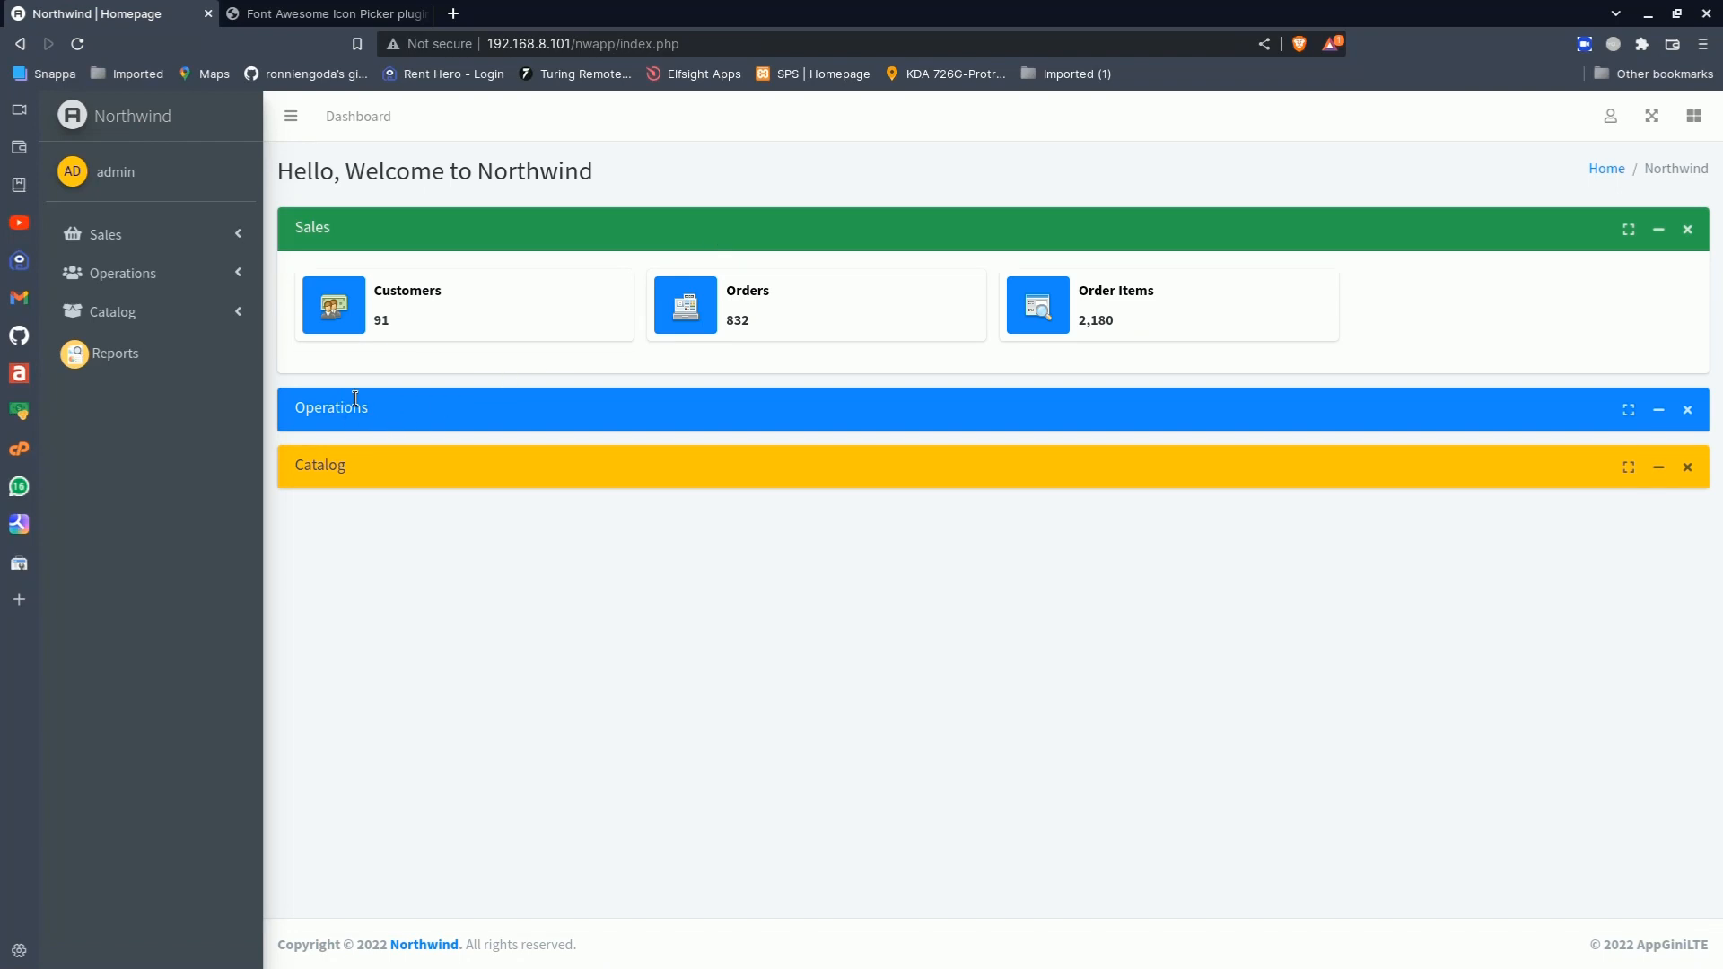
click(1659, 409)
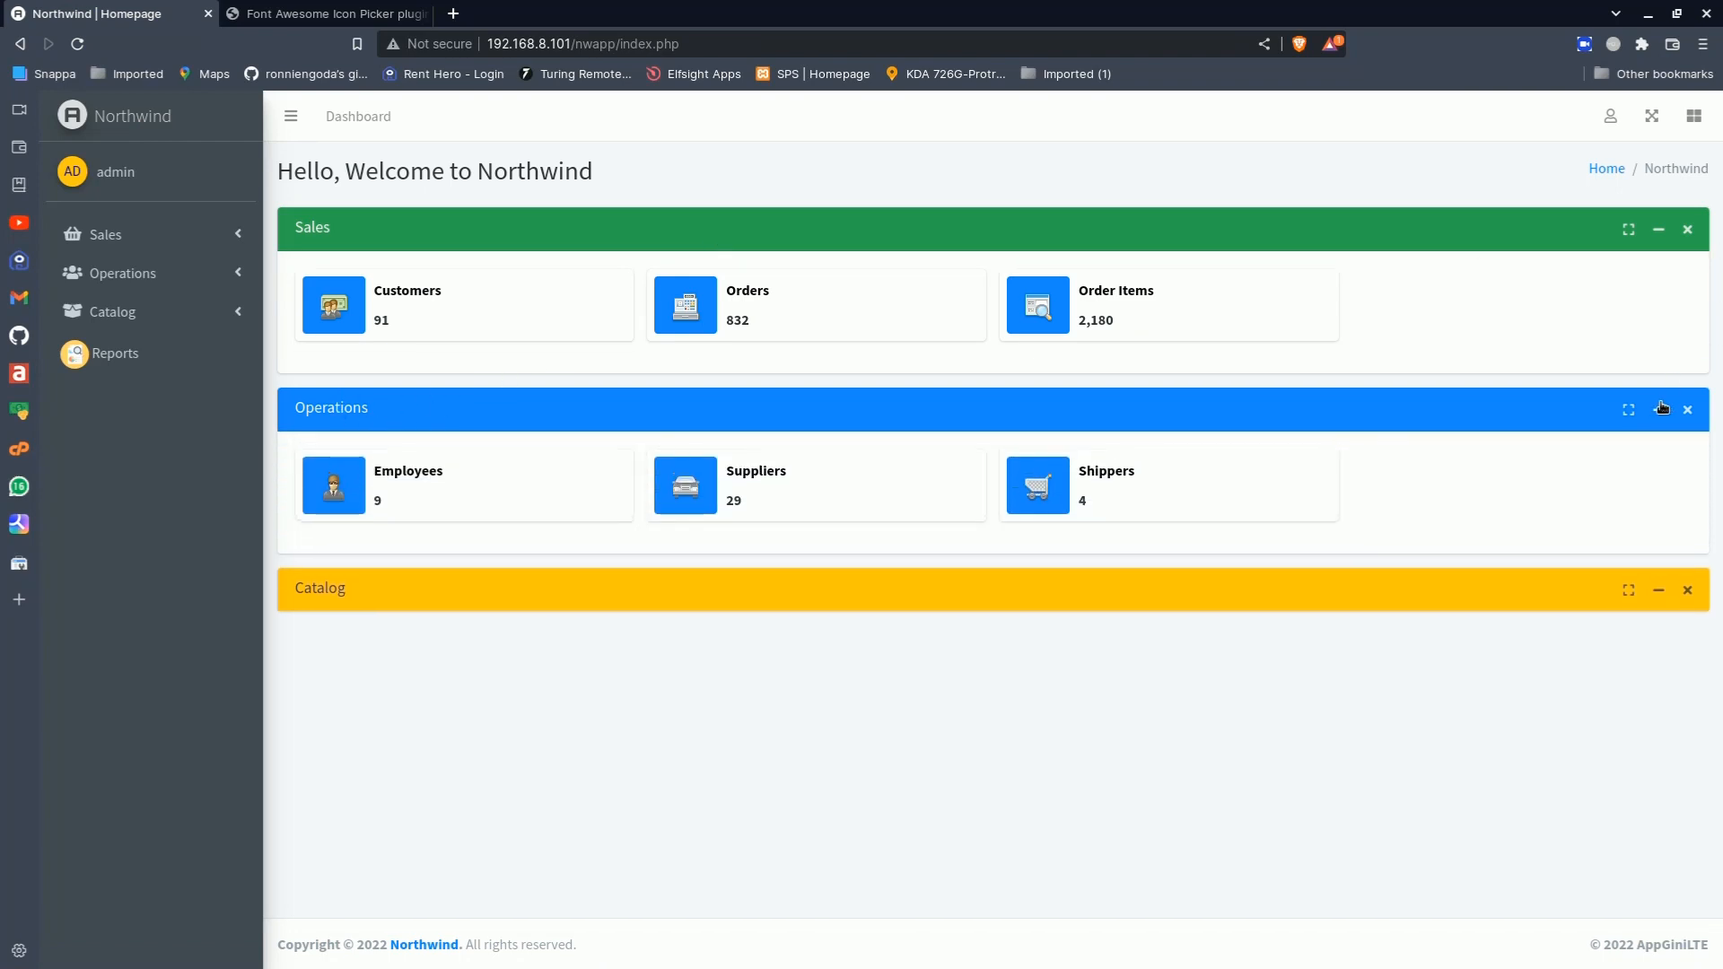
click(1659, 409)
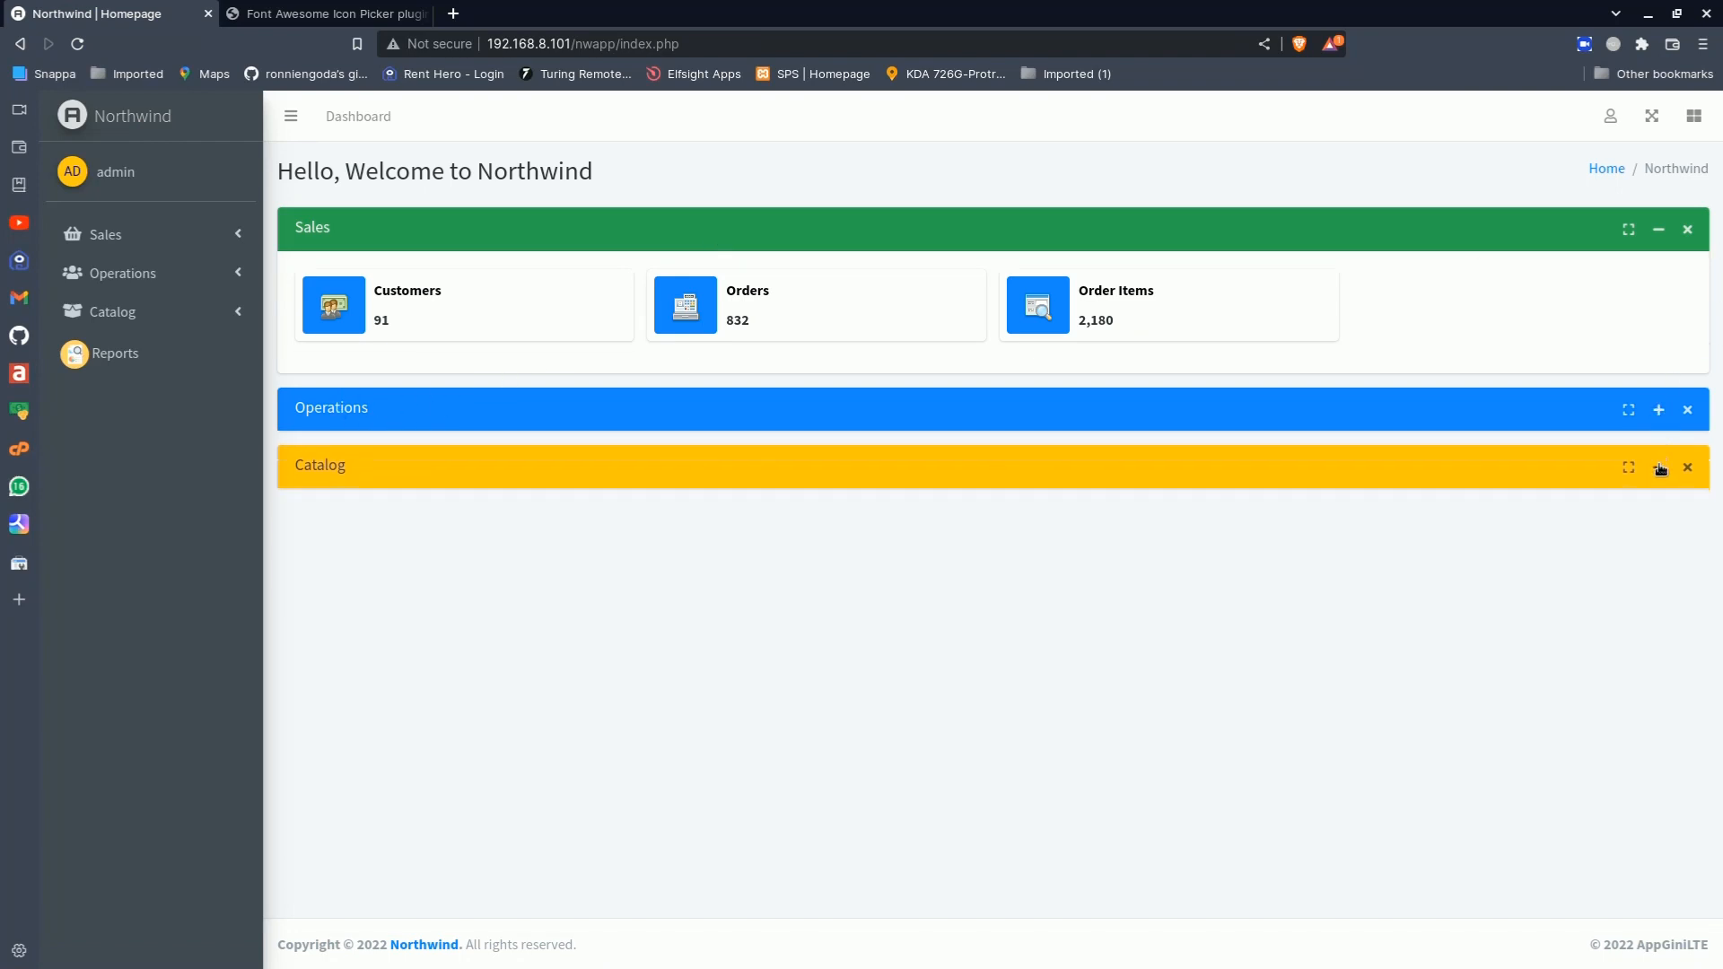
click(1658, 467)
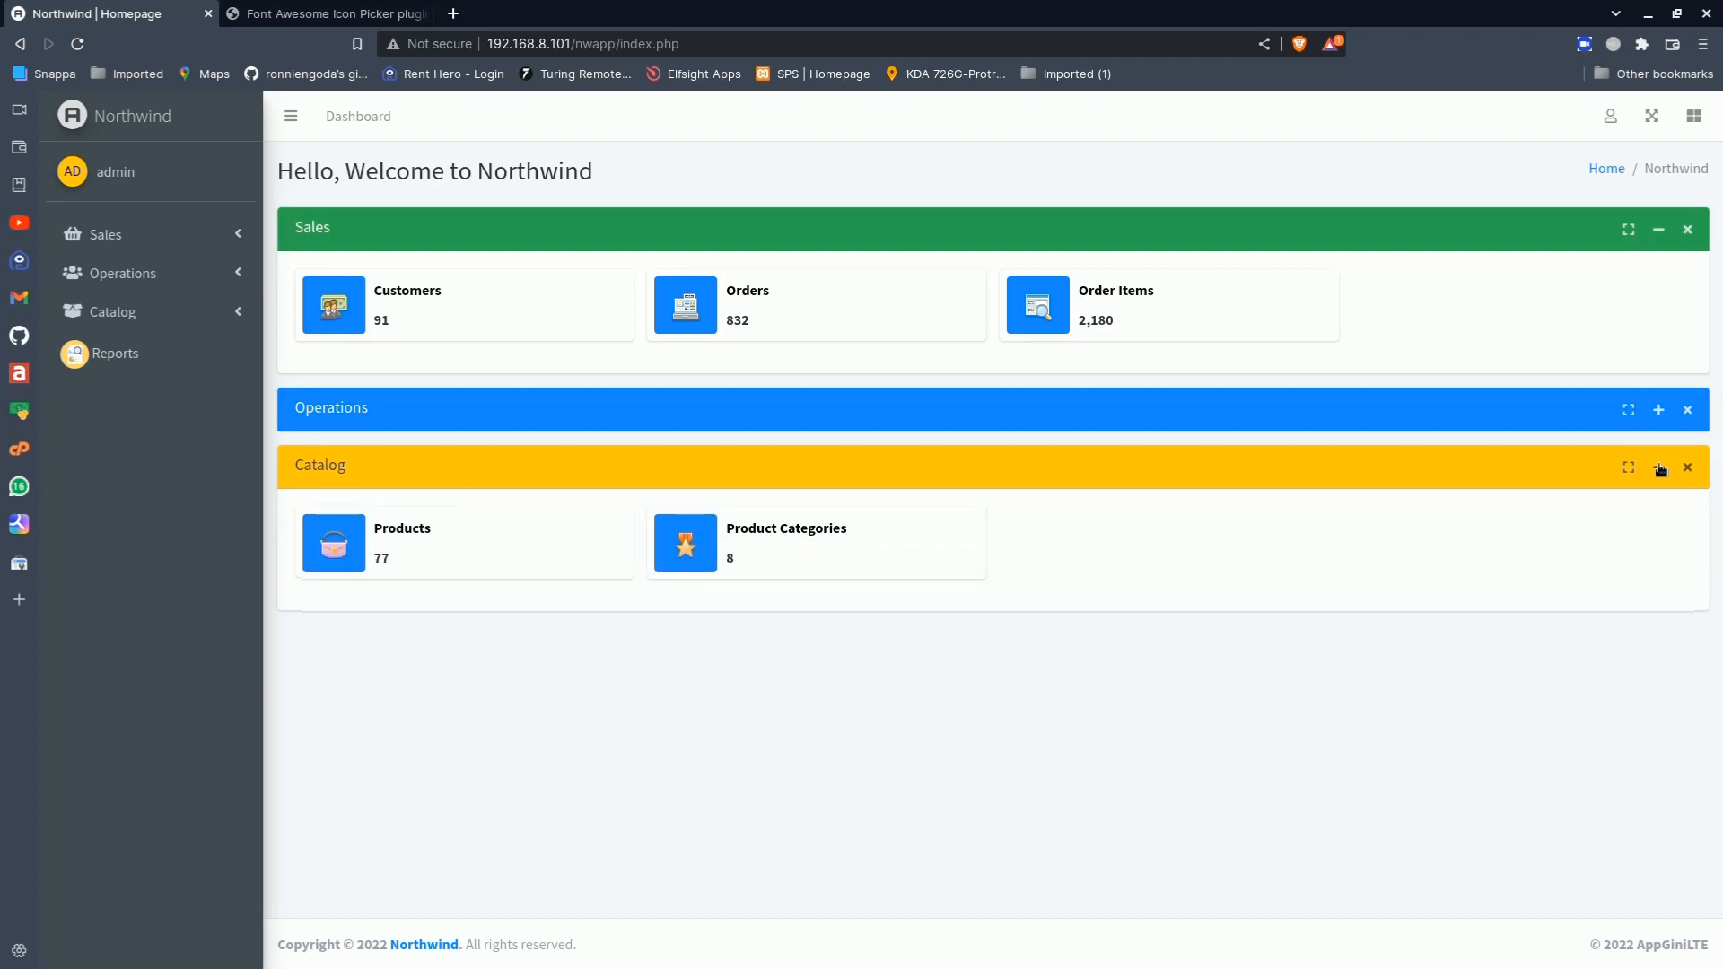
click(1659, 468)
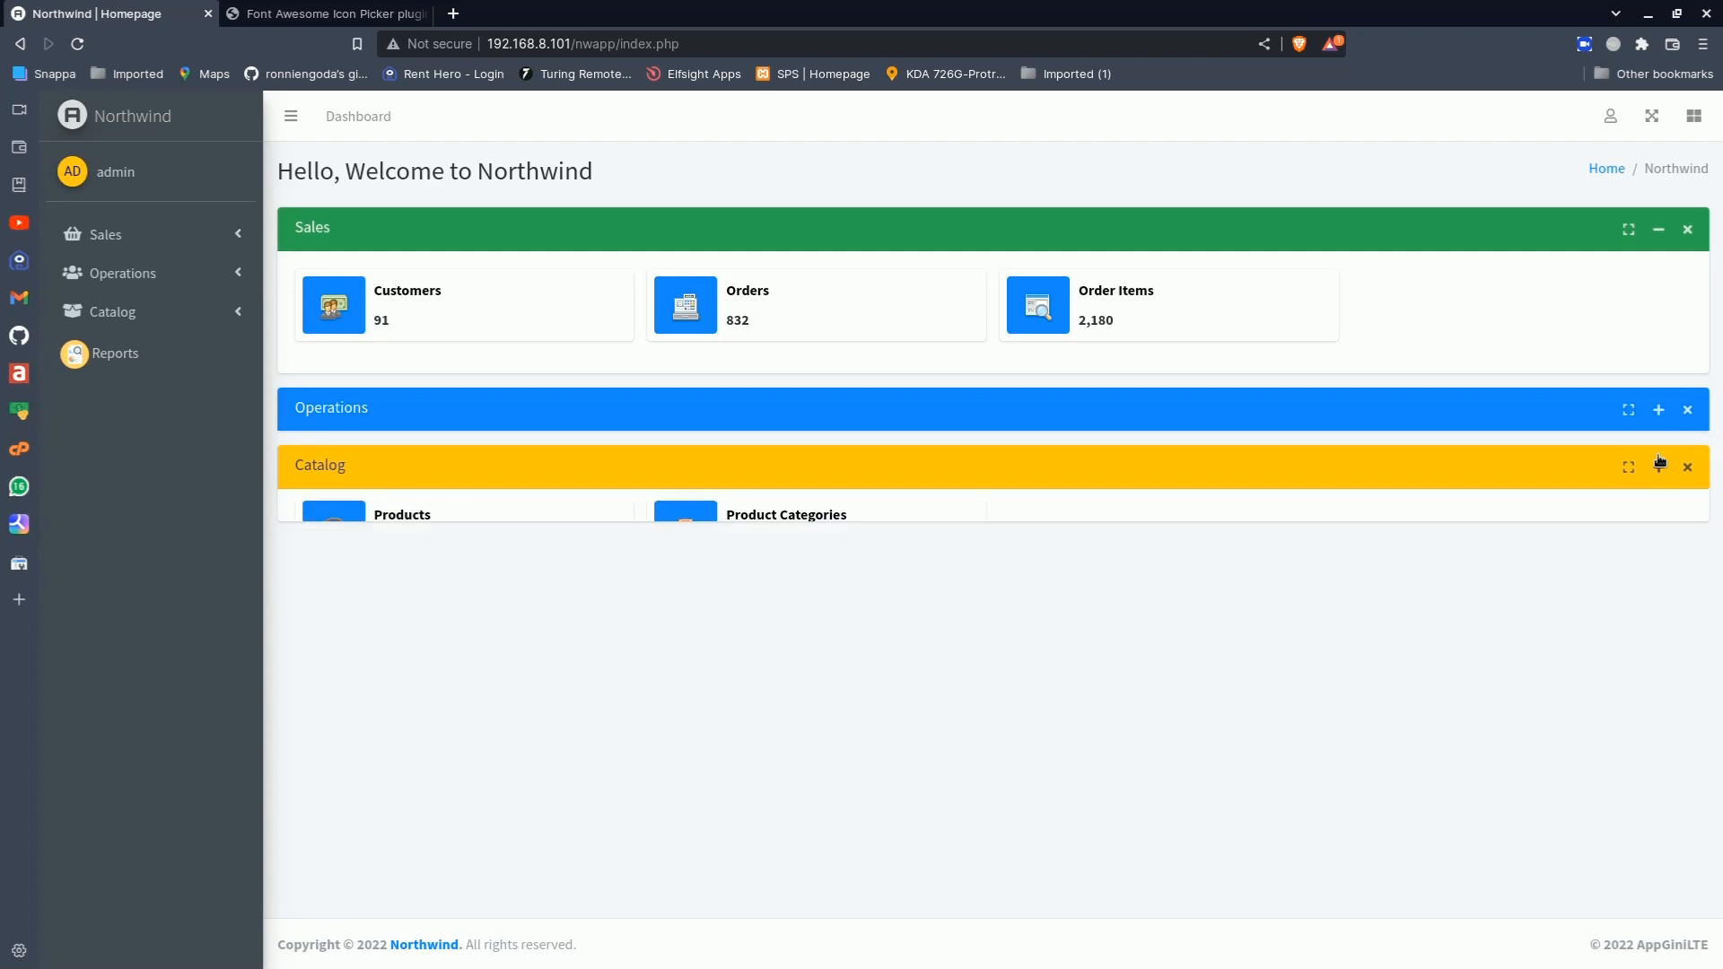
click(1658, 235)
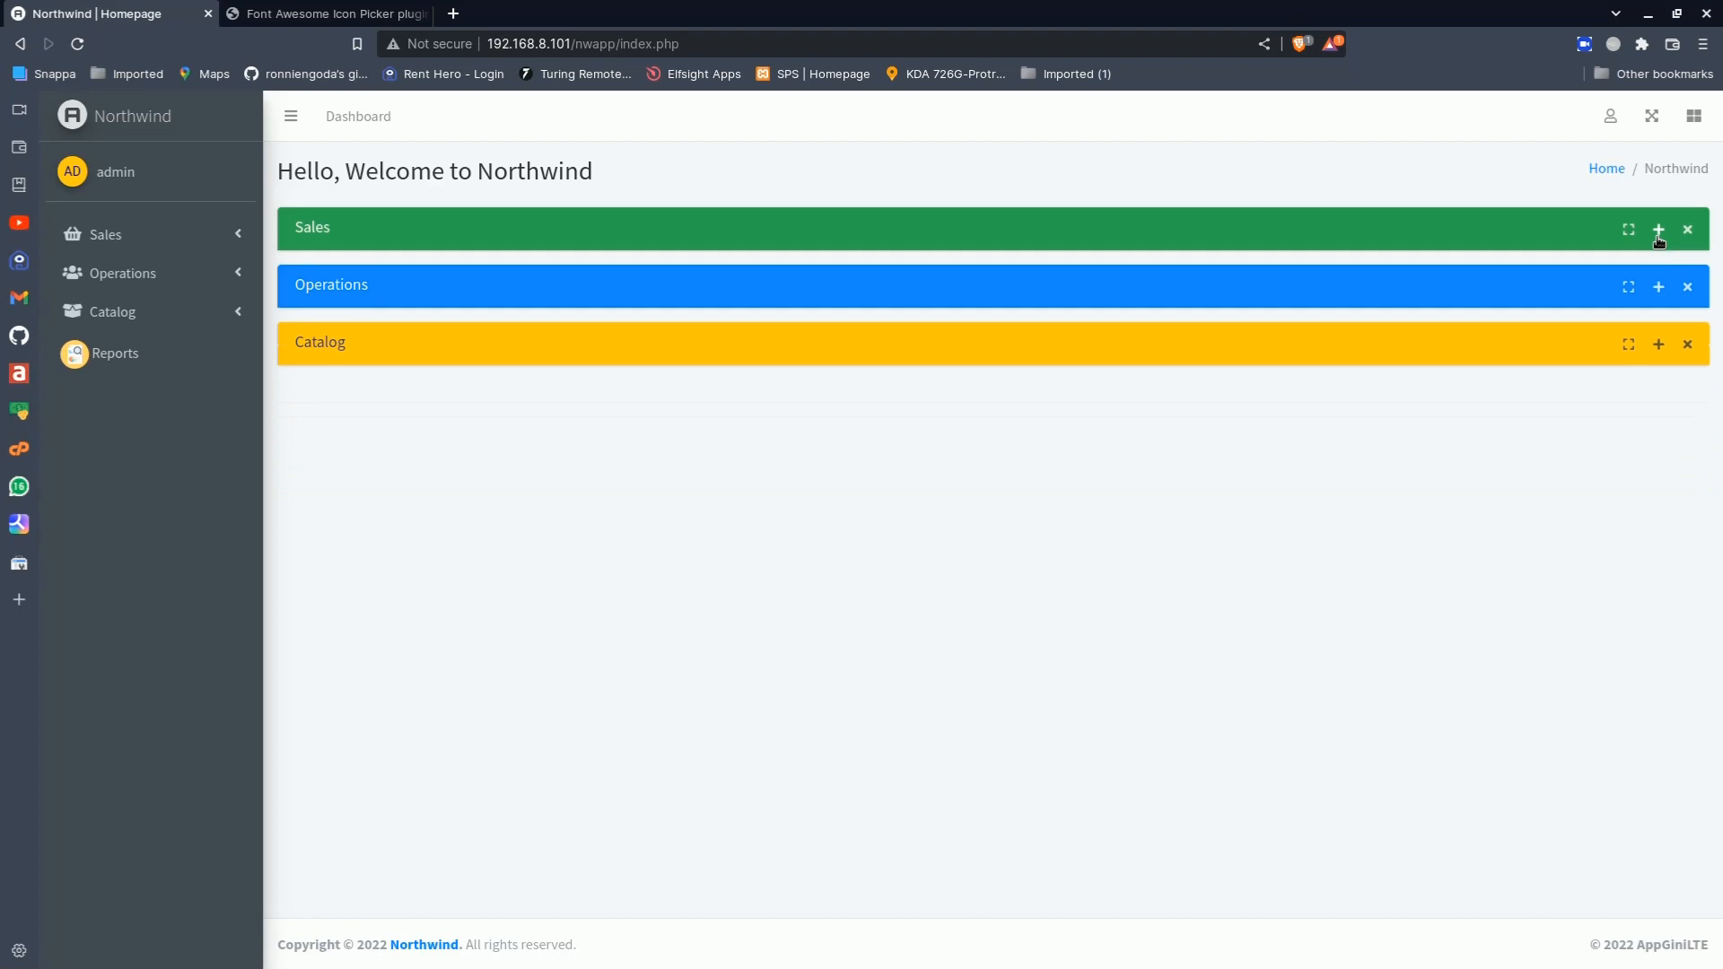
click(1658, 235)
click(1658, 409)
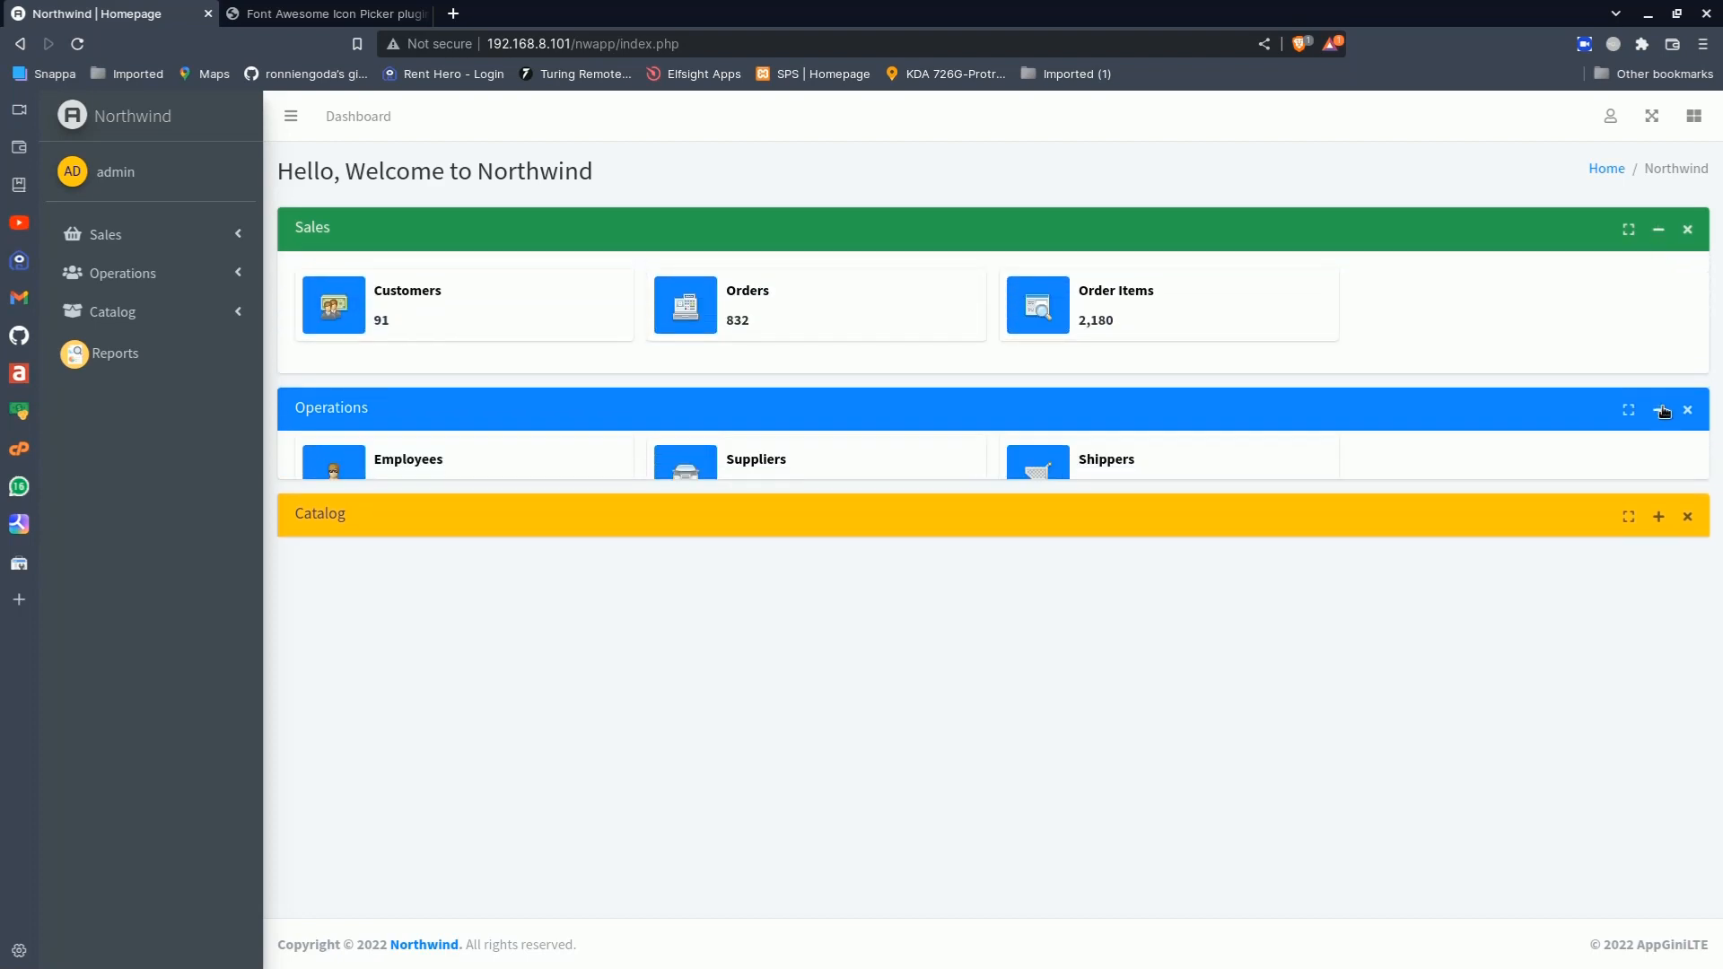
click(1657, 588)
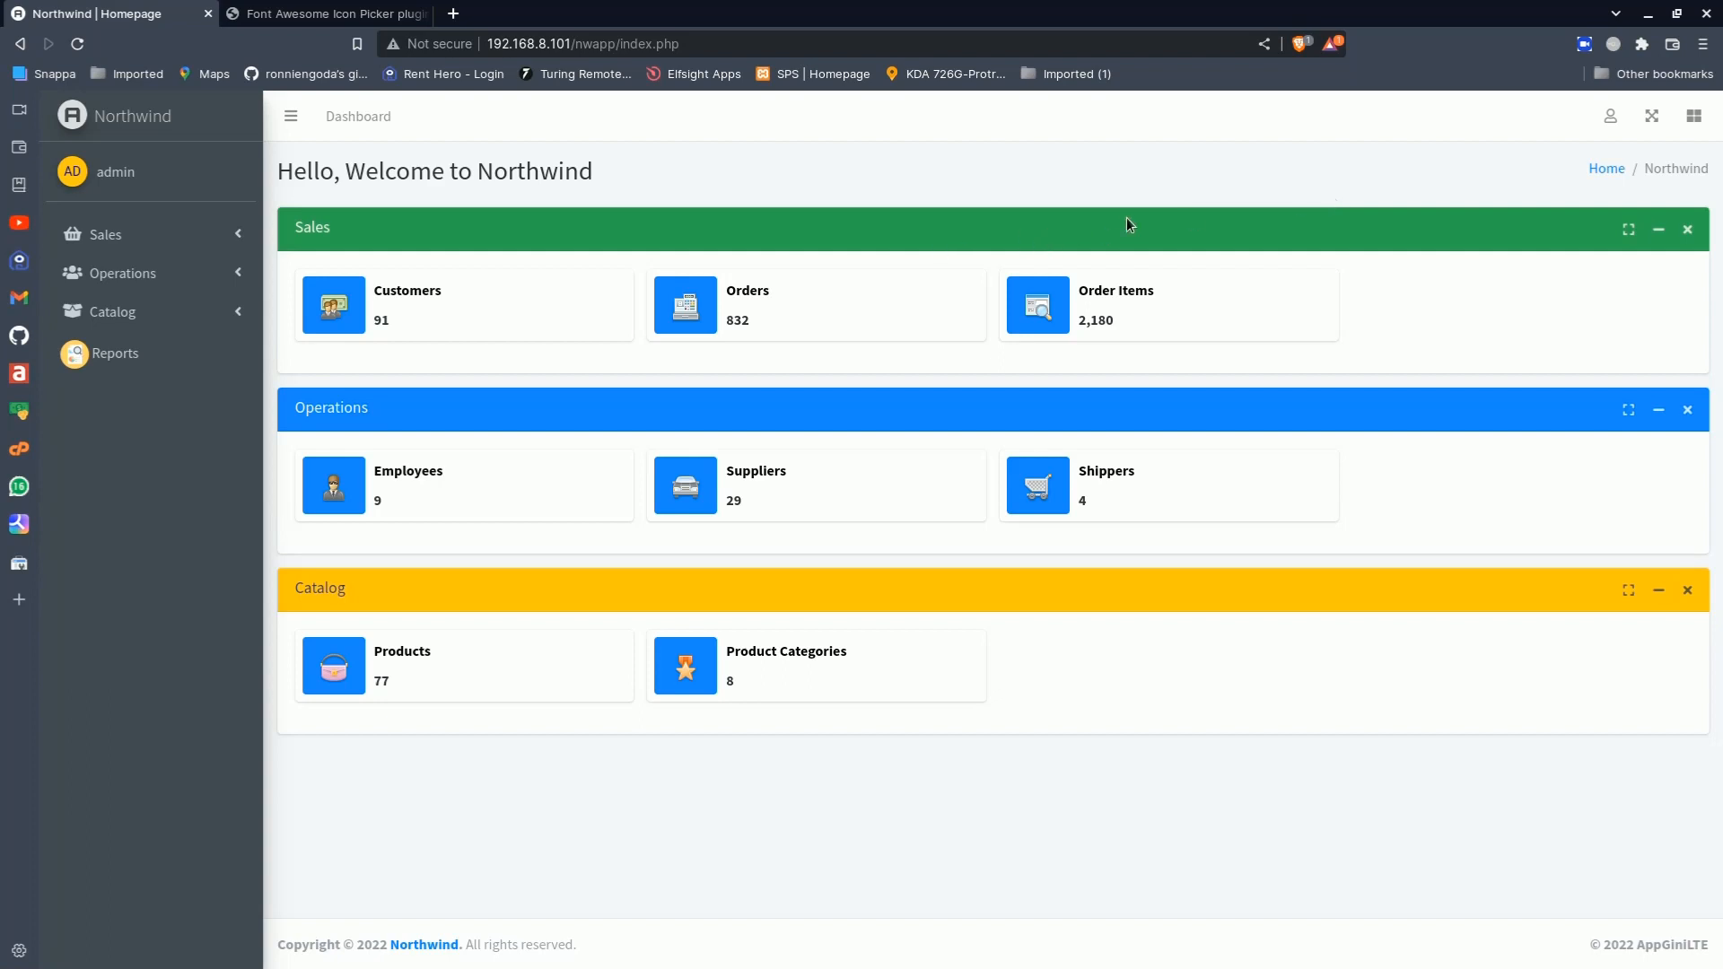
Set the Home Page Display of the Sales, Operations and Catalog groups to Not Grouped, save, and check the dashboard
click(1610, 115)
click(1496, 228)
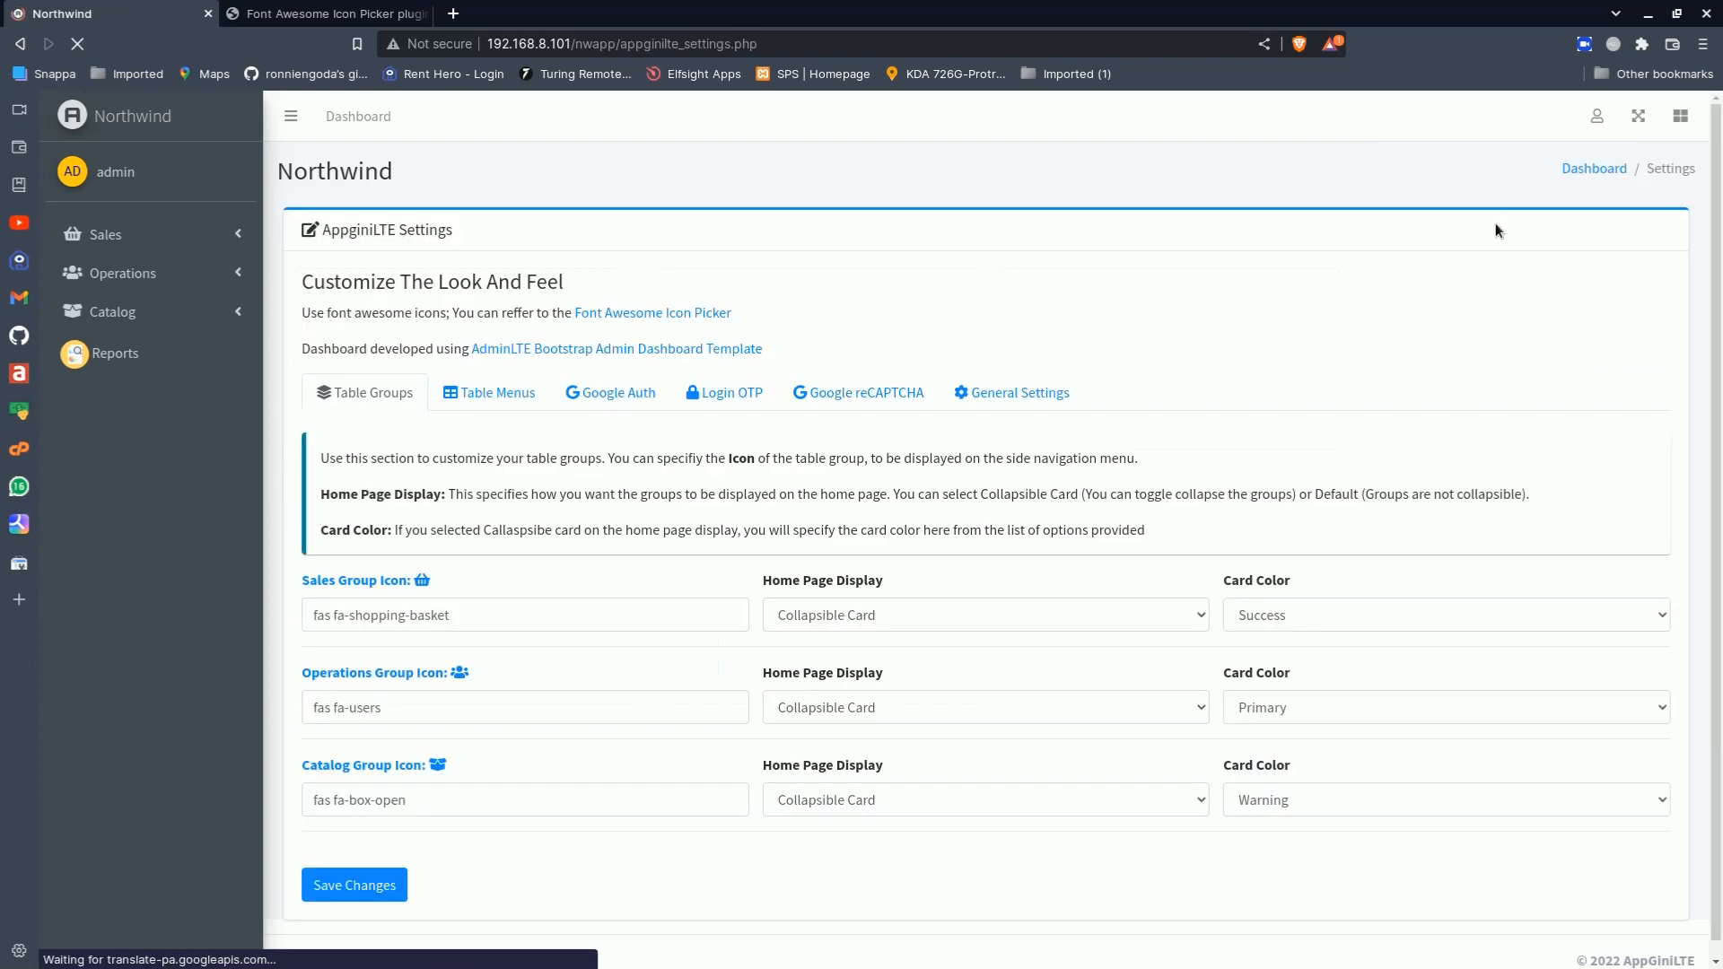
click(876, 619)
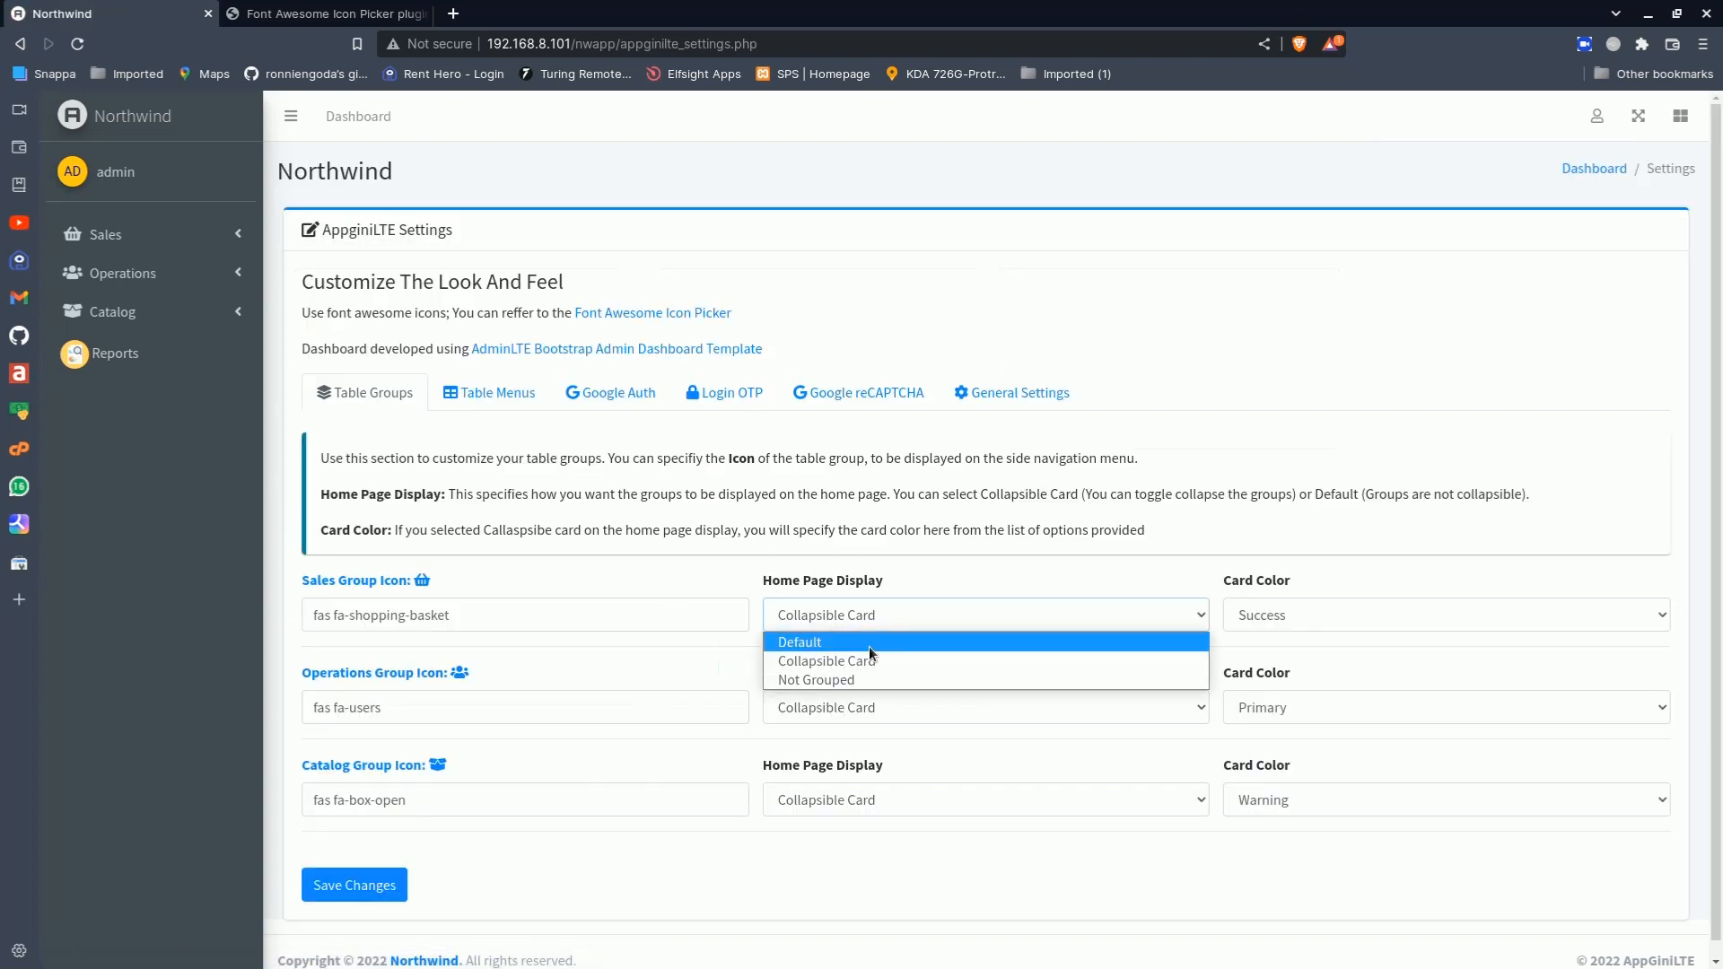
click(859, 676)
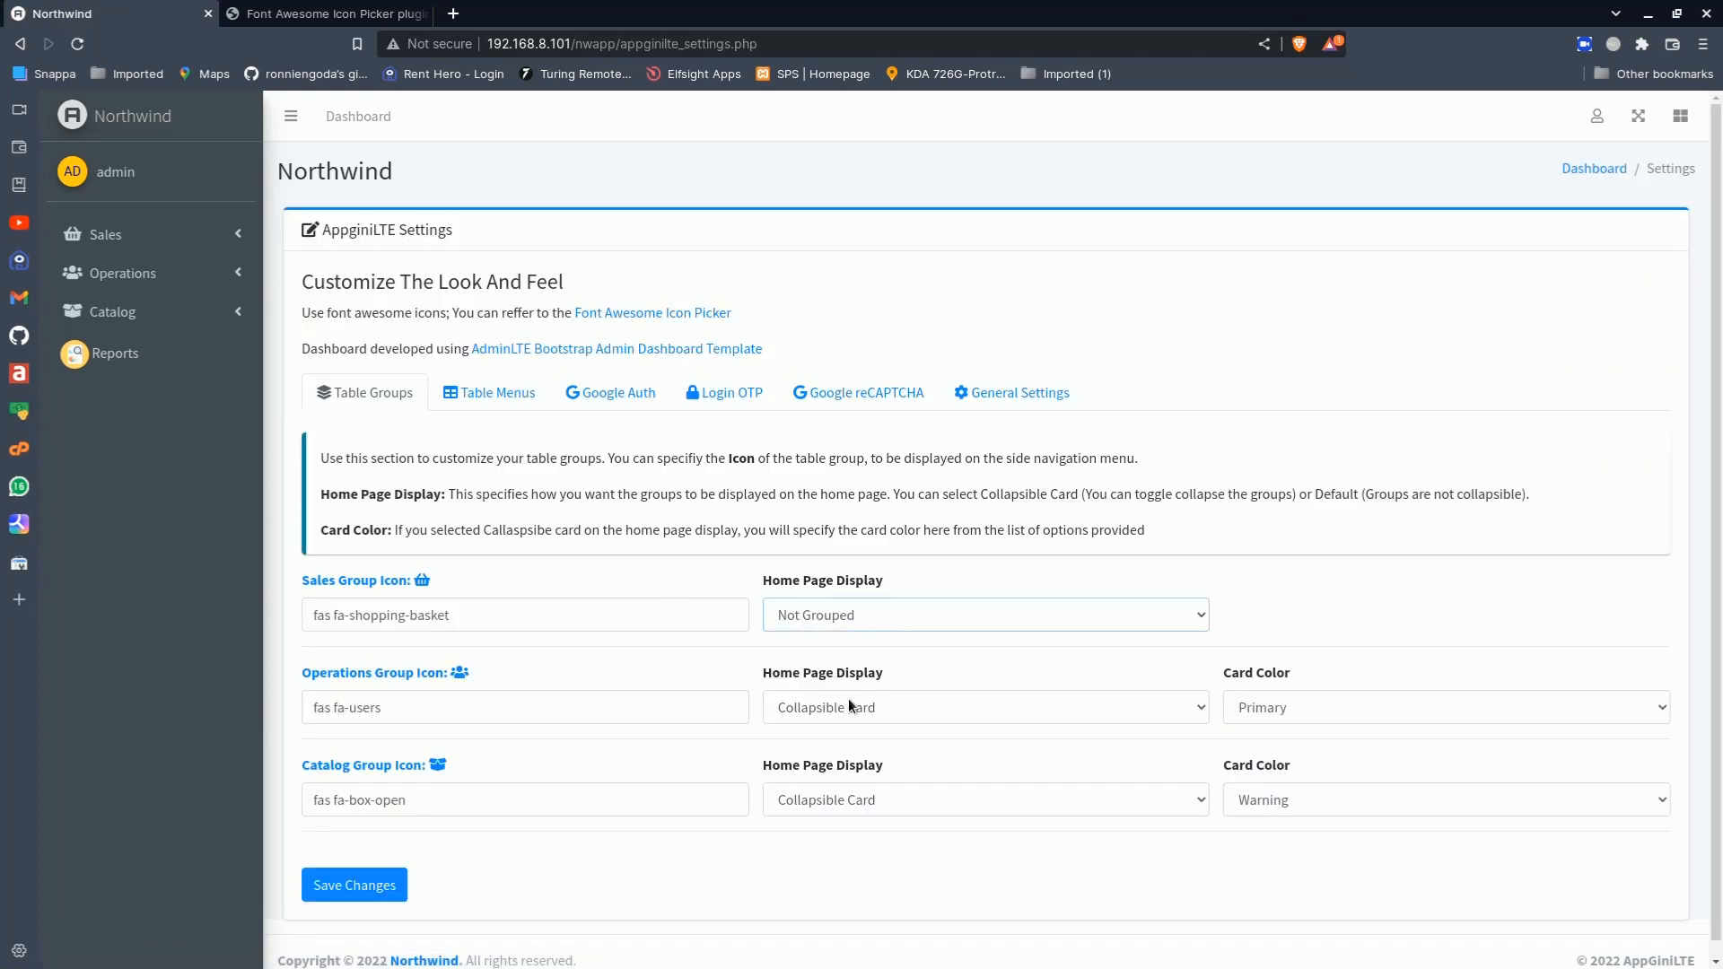
click(847, 699)
click(833, 778)
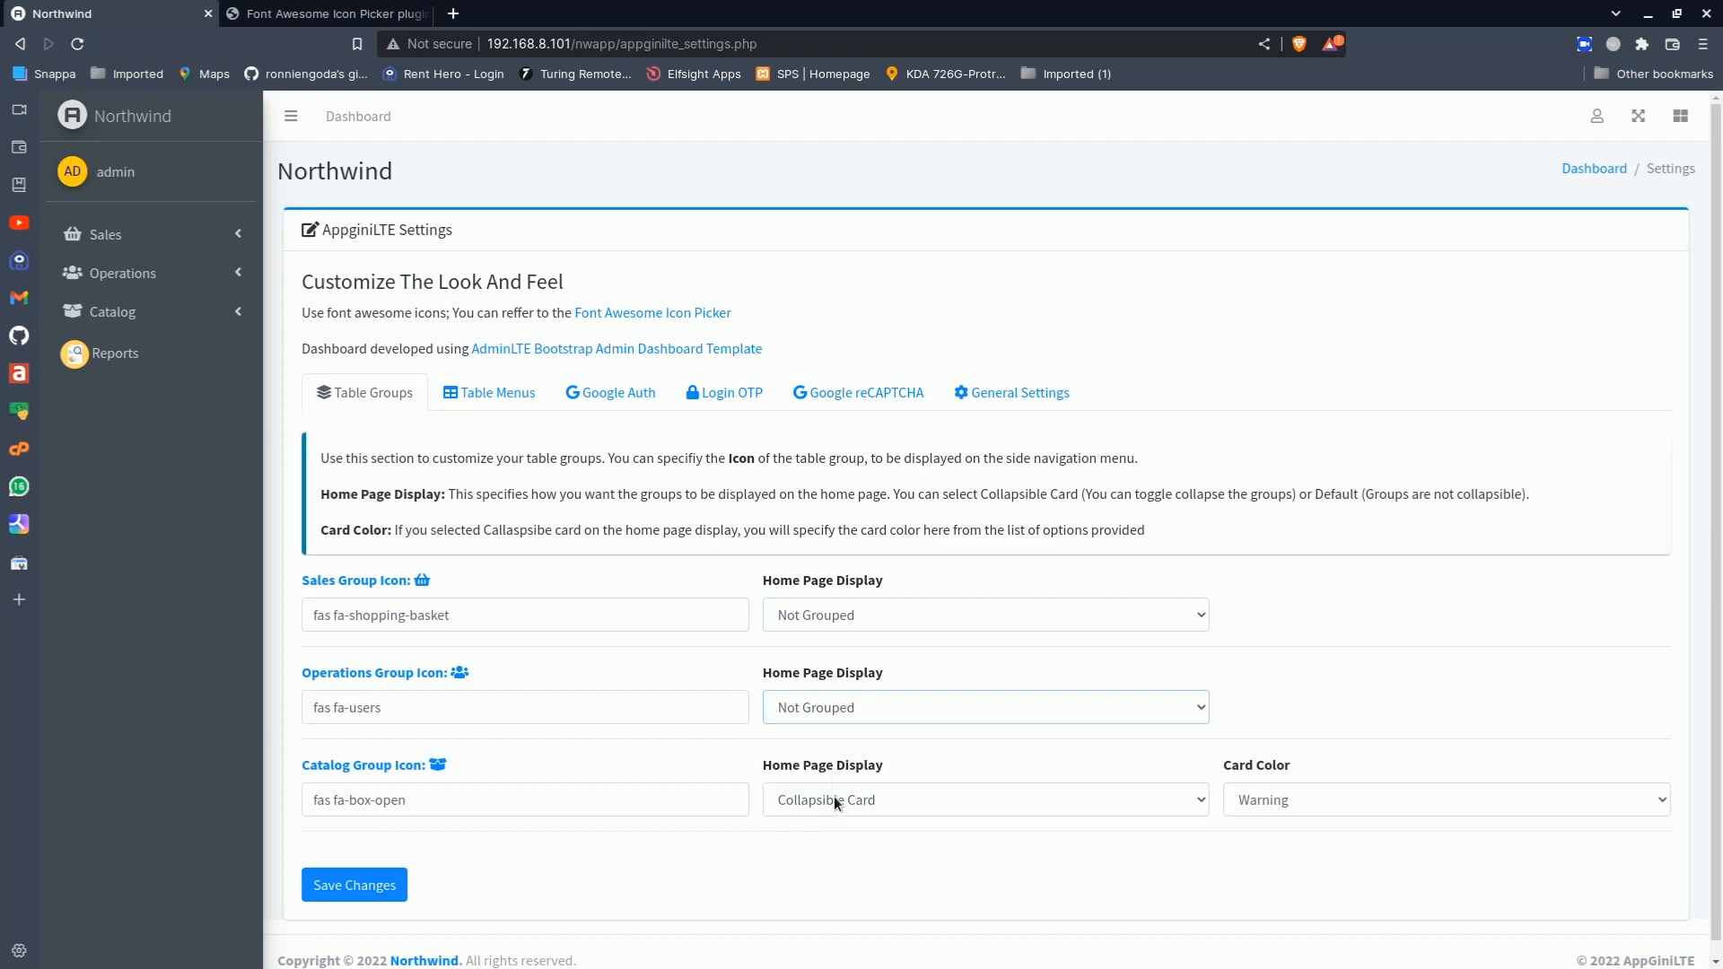
click(833, 795)
click(816, 860)
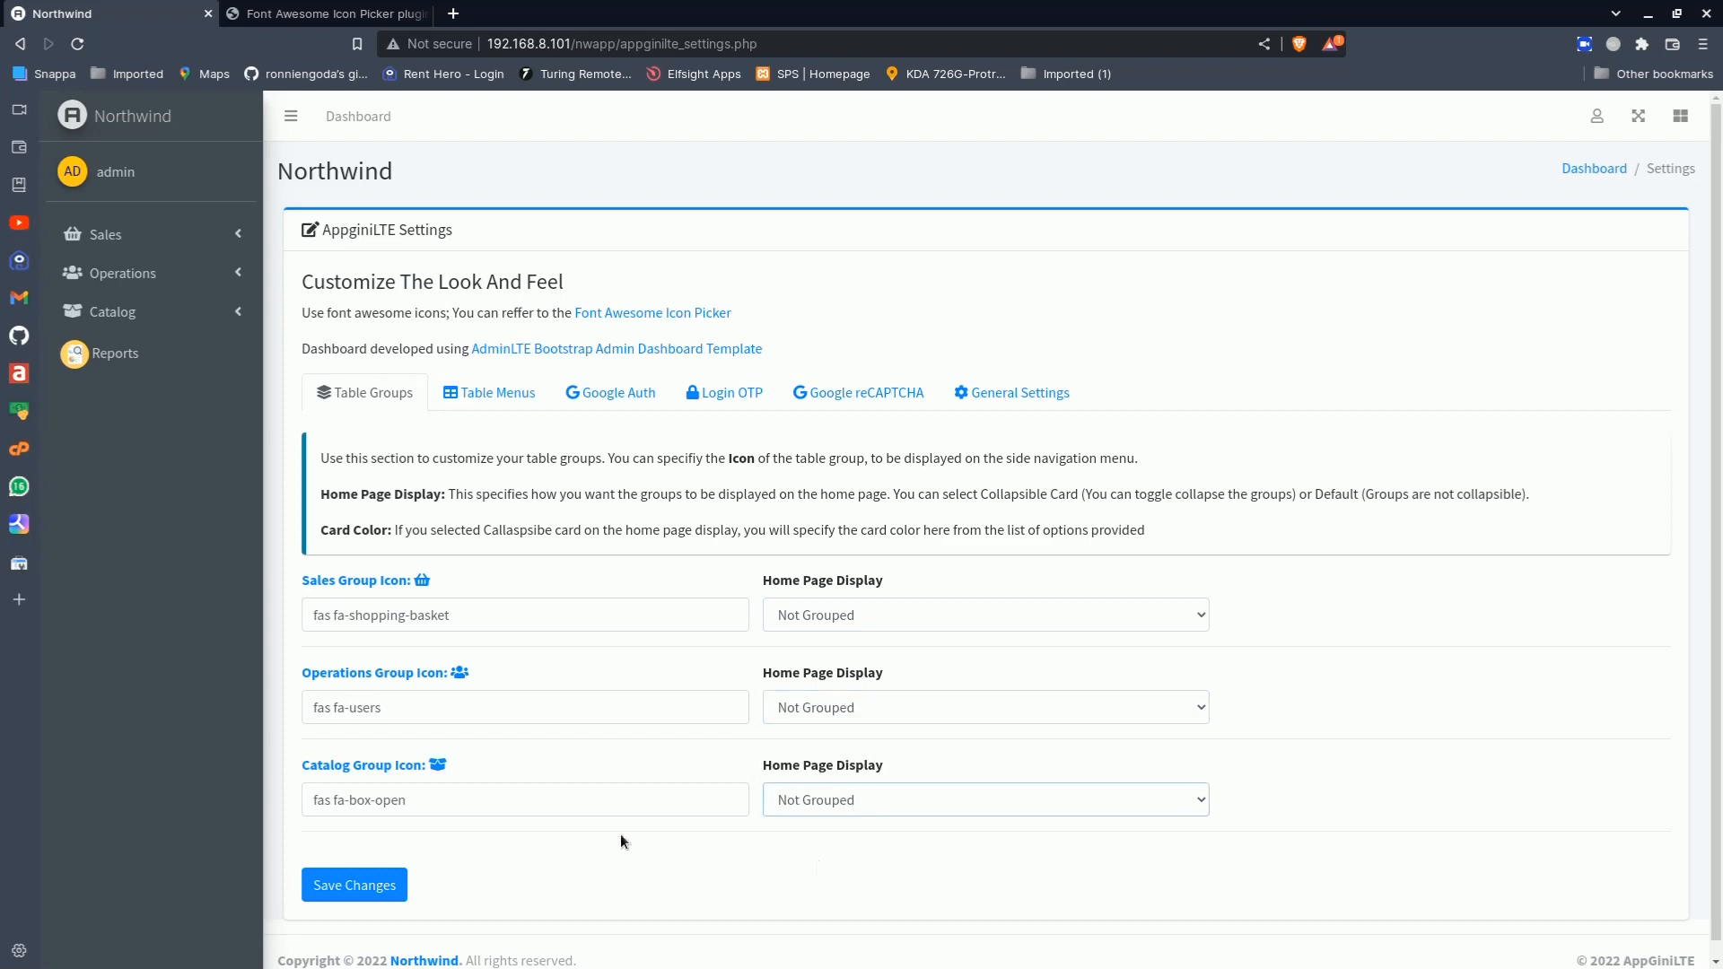
click(374, 885)
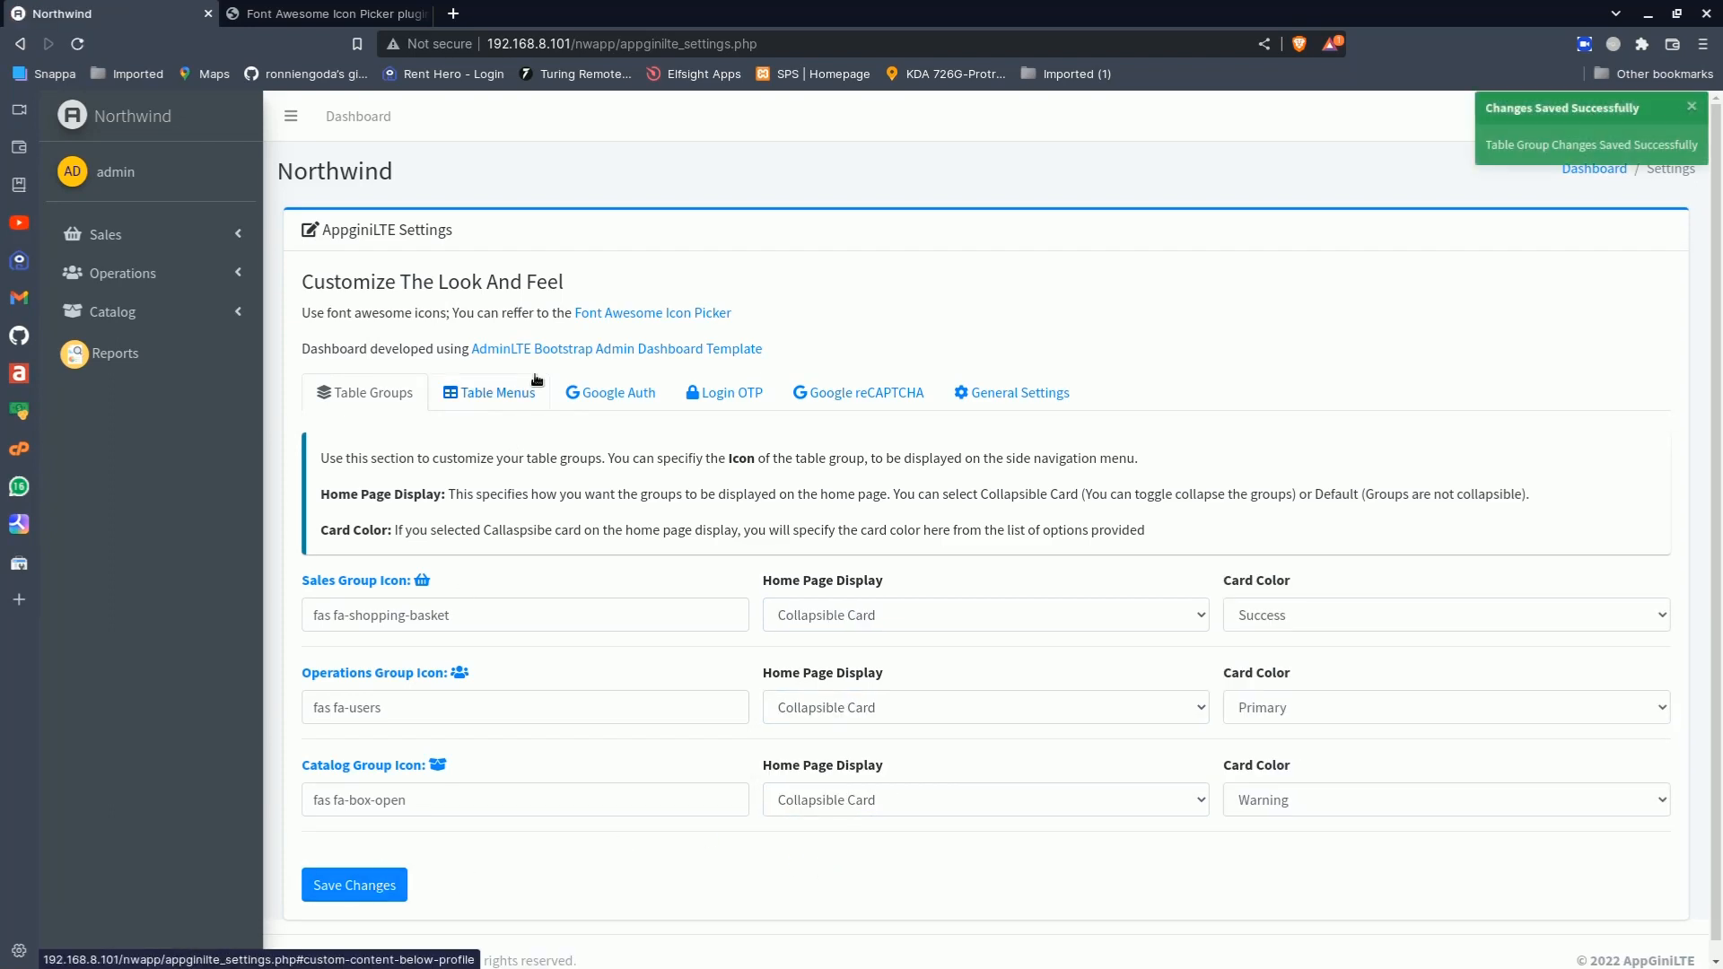
click(143, 121)
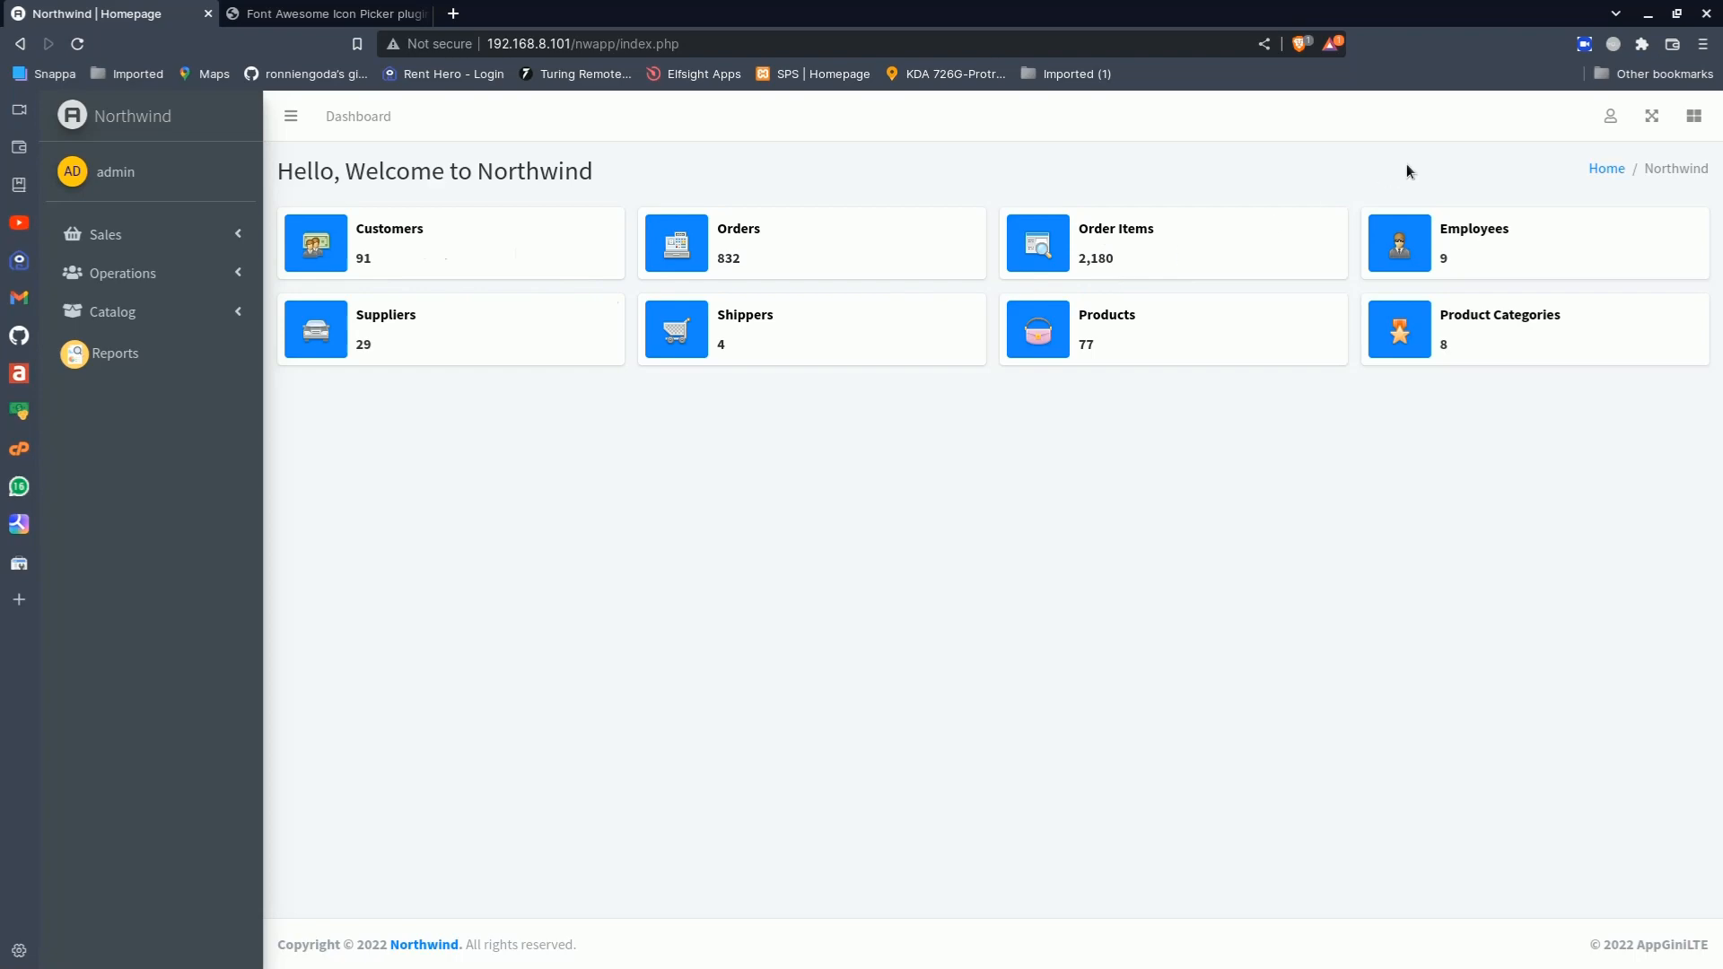
Open the Table Menus section of the AppginiLTE Settings and examine the per-table options, including the Customers Card Style choices
click(1608, 117)
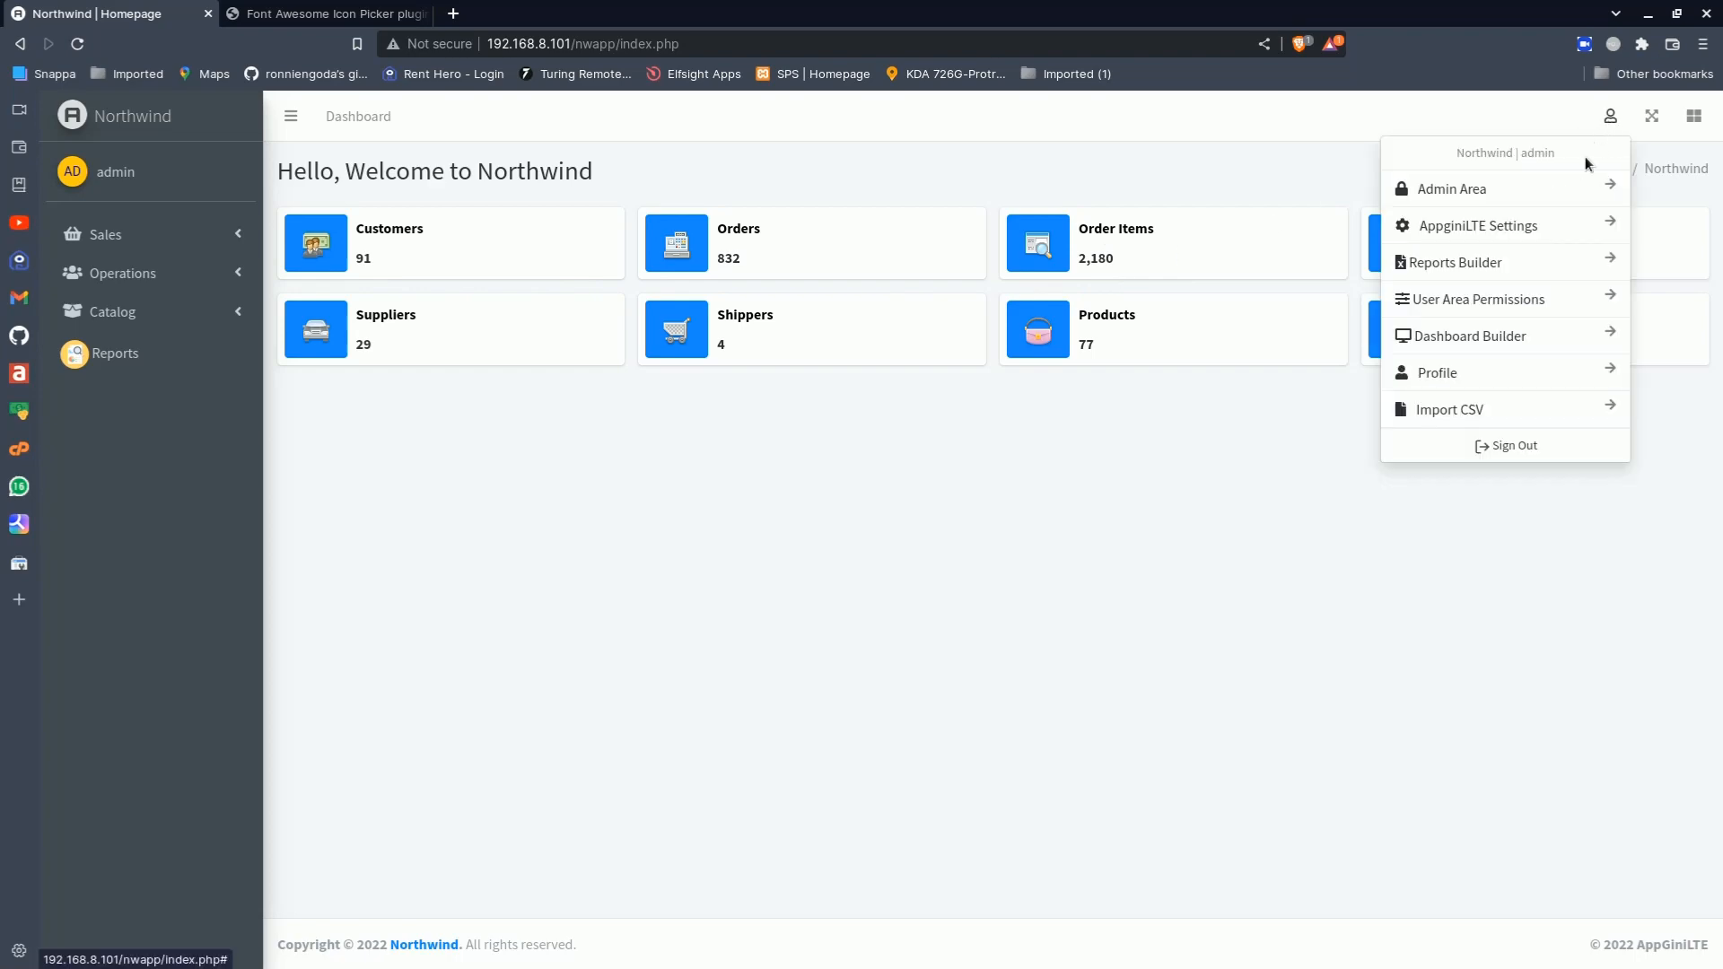
click(1475, 225)
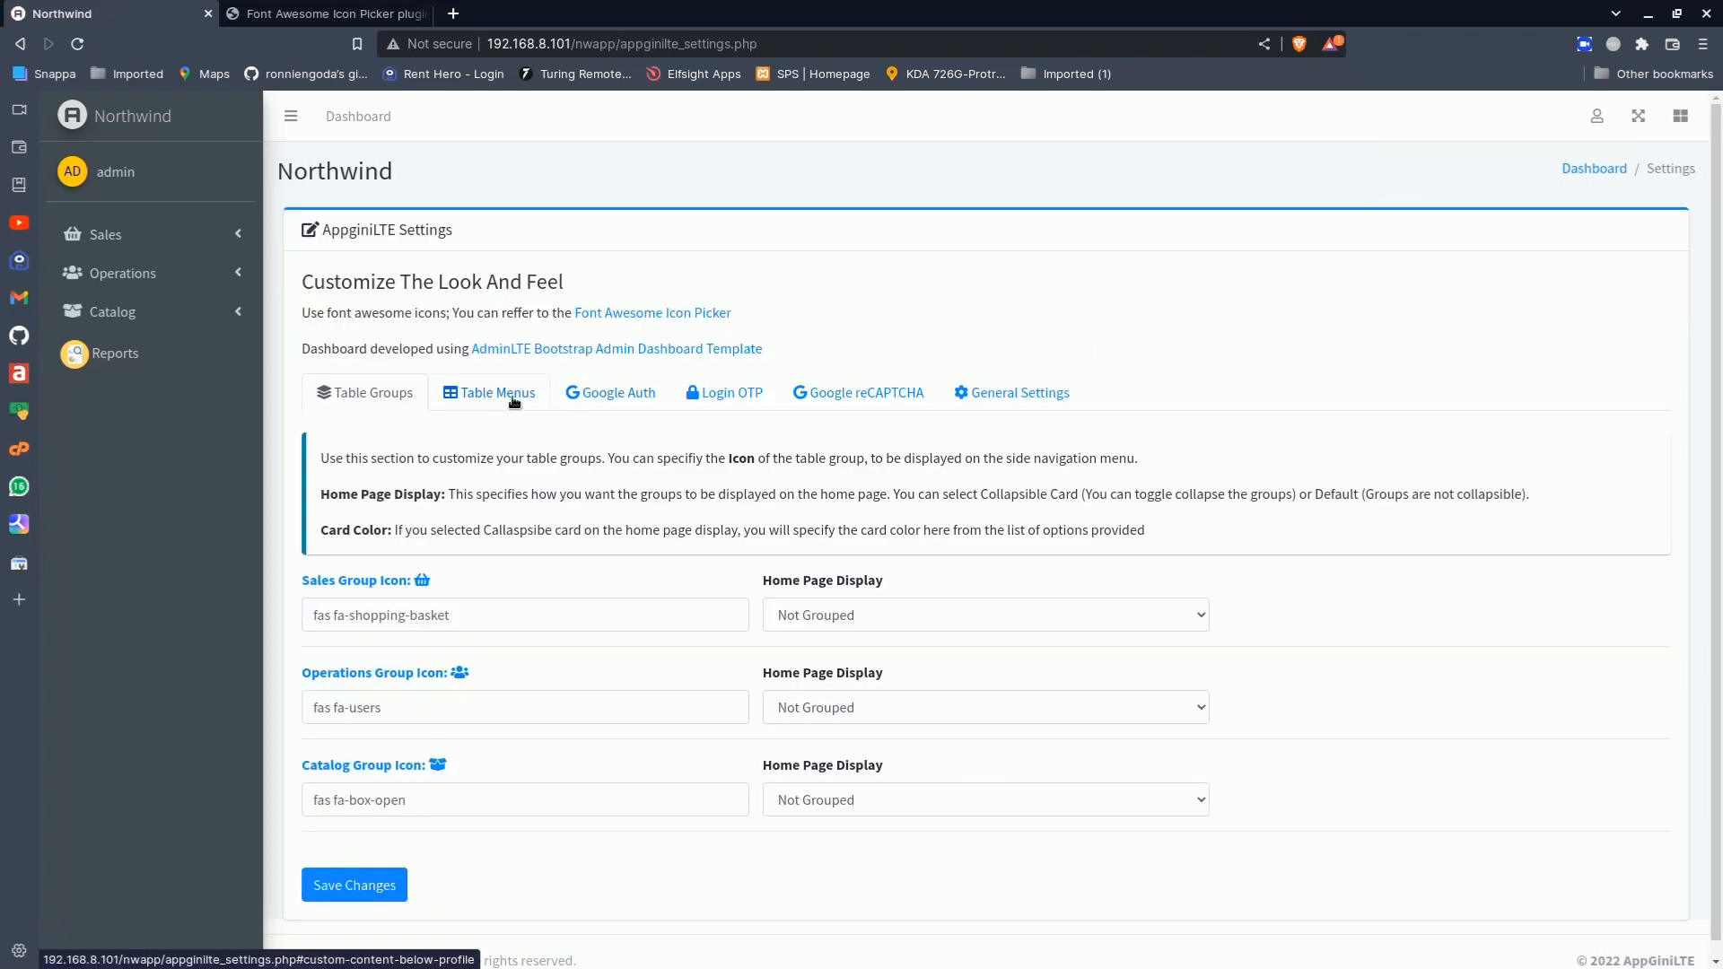
click(514, 400)
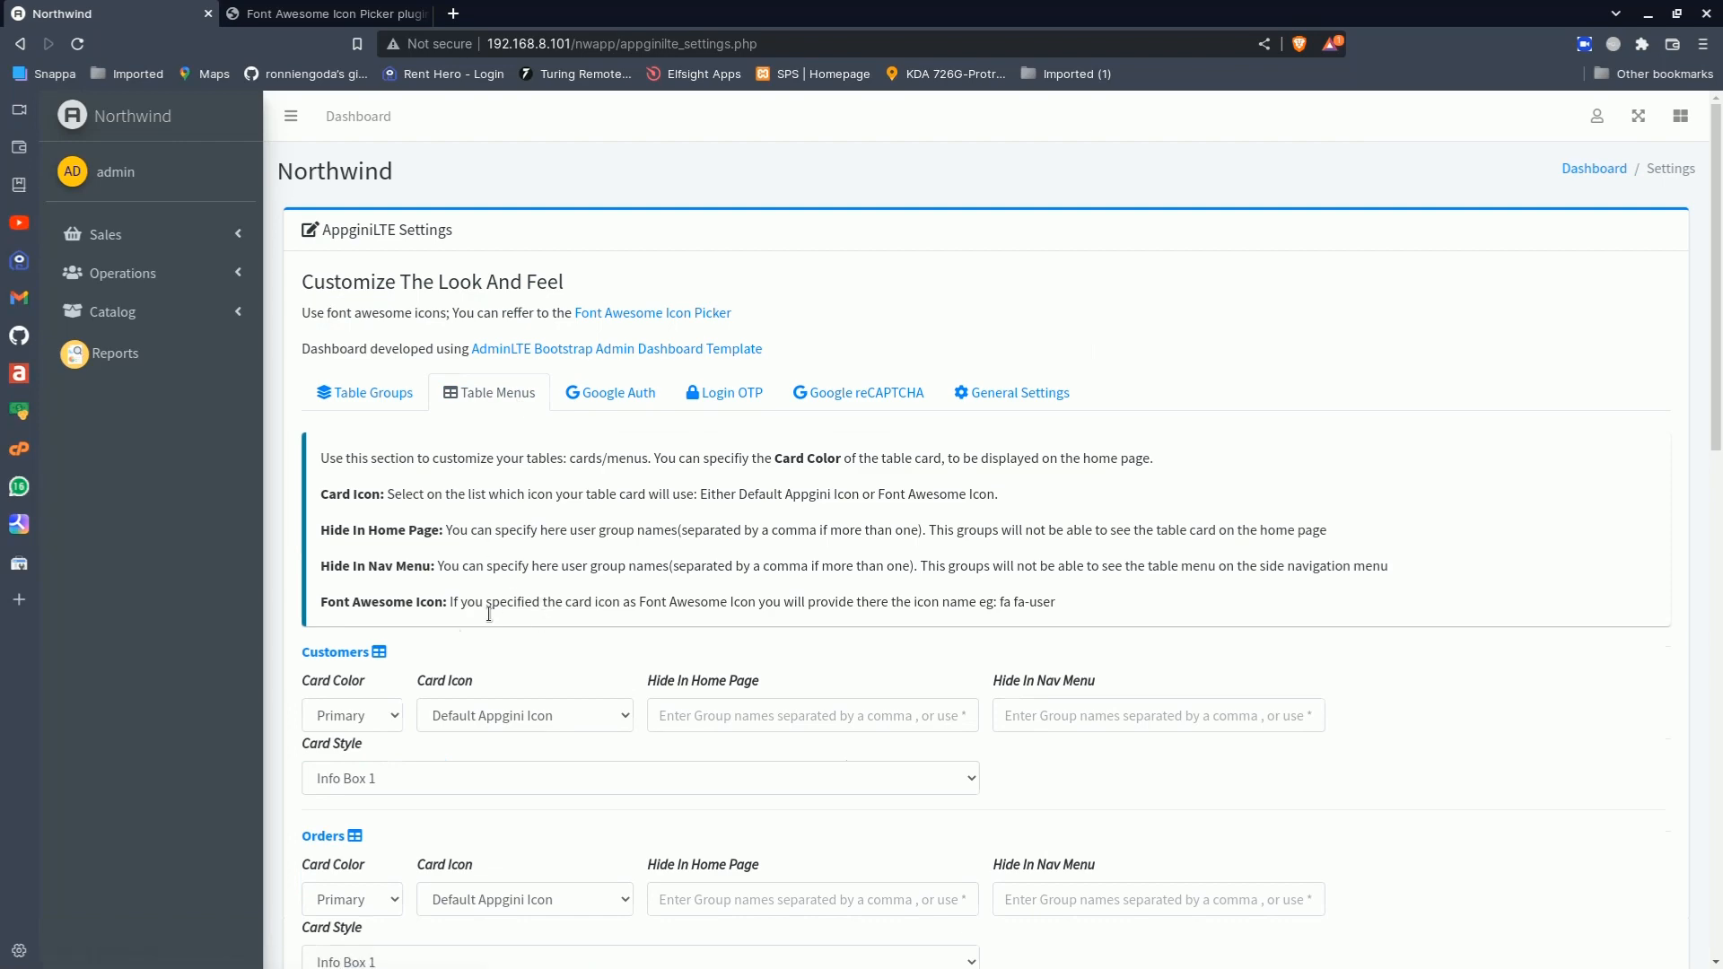
scroll(467, 750, down, 12)
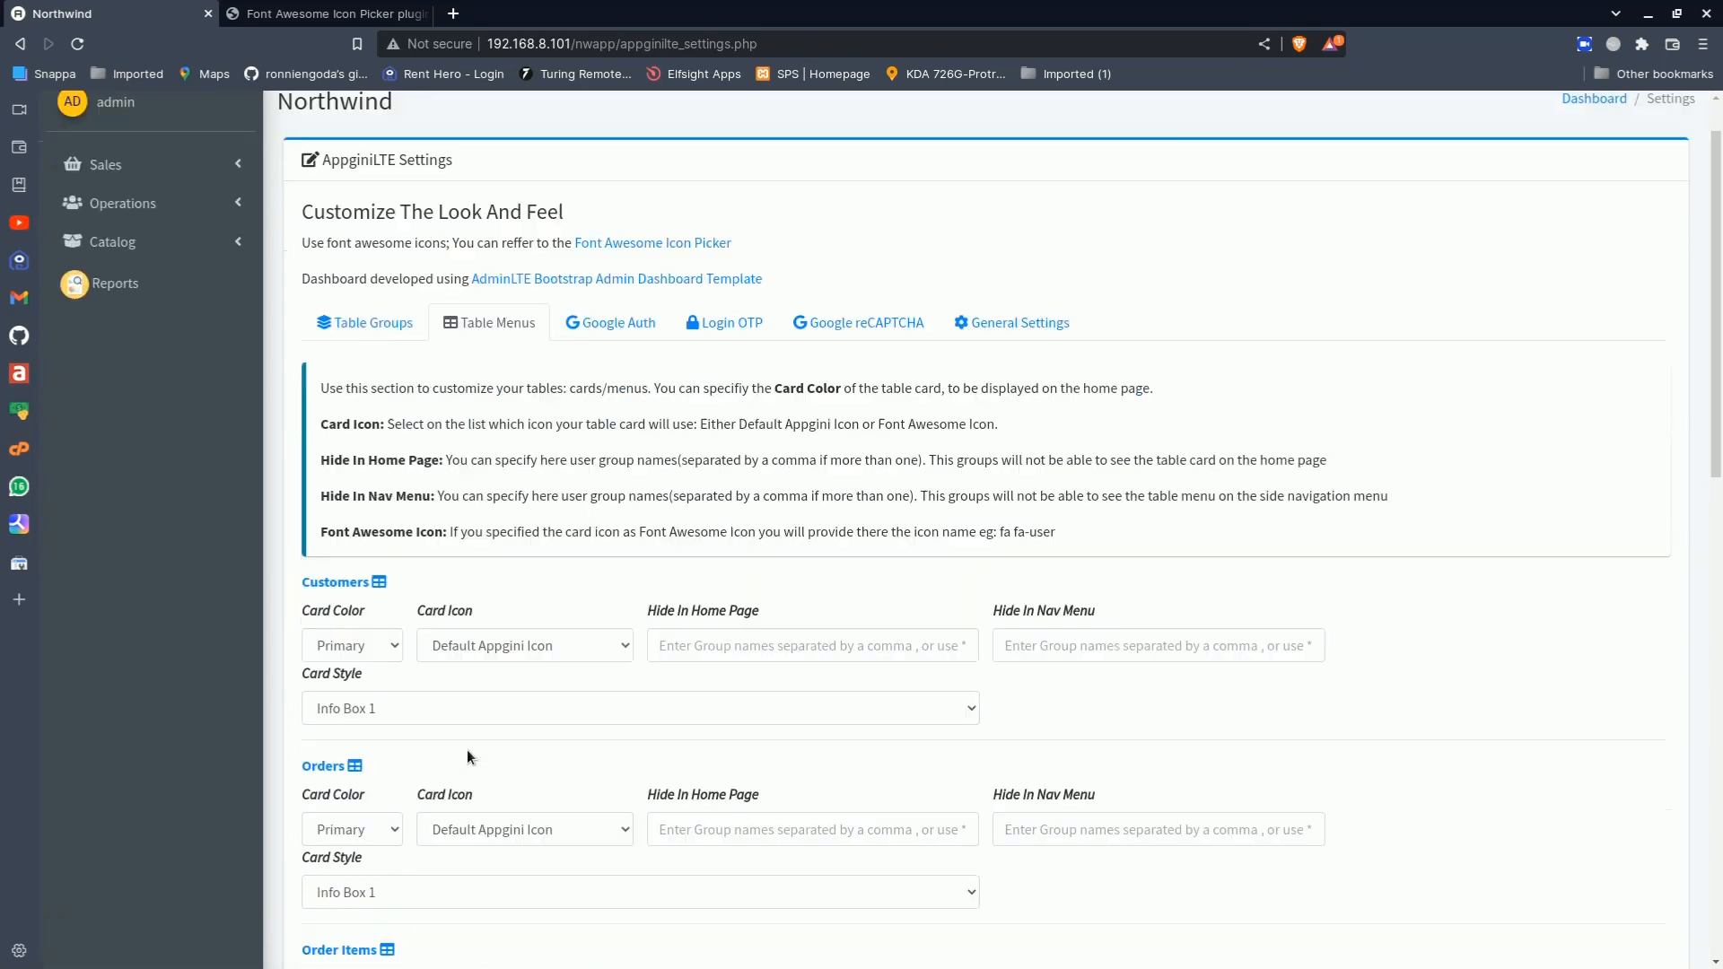
scroll(483, 674, up, 3)
scroll(483, 675, up, 10)
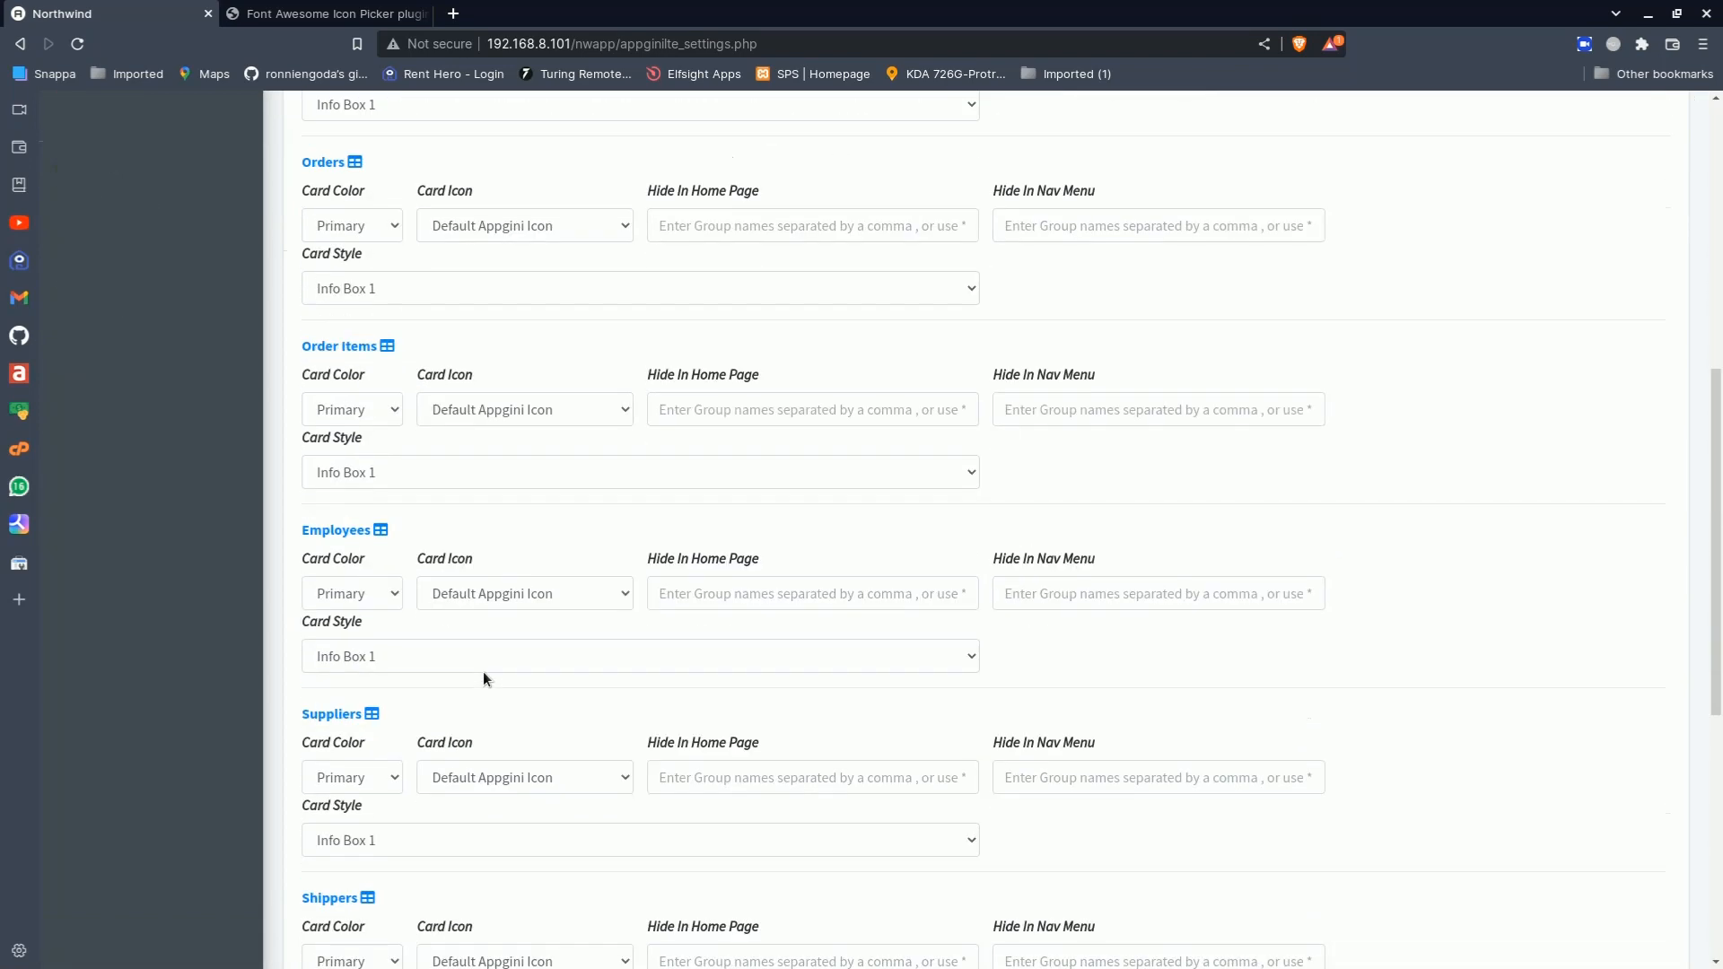
scroll(483, 673, down, 1)
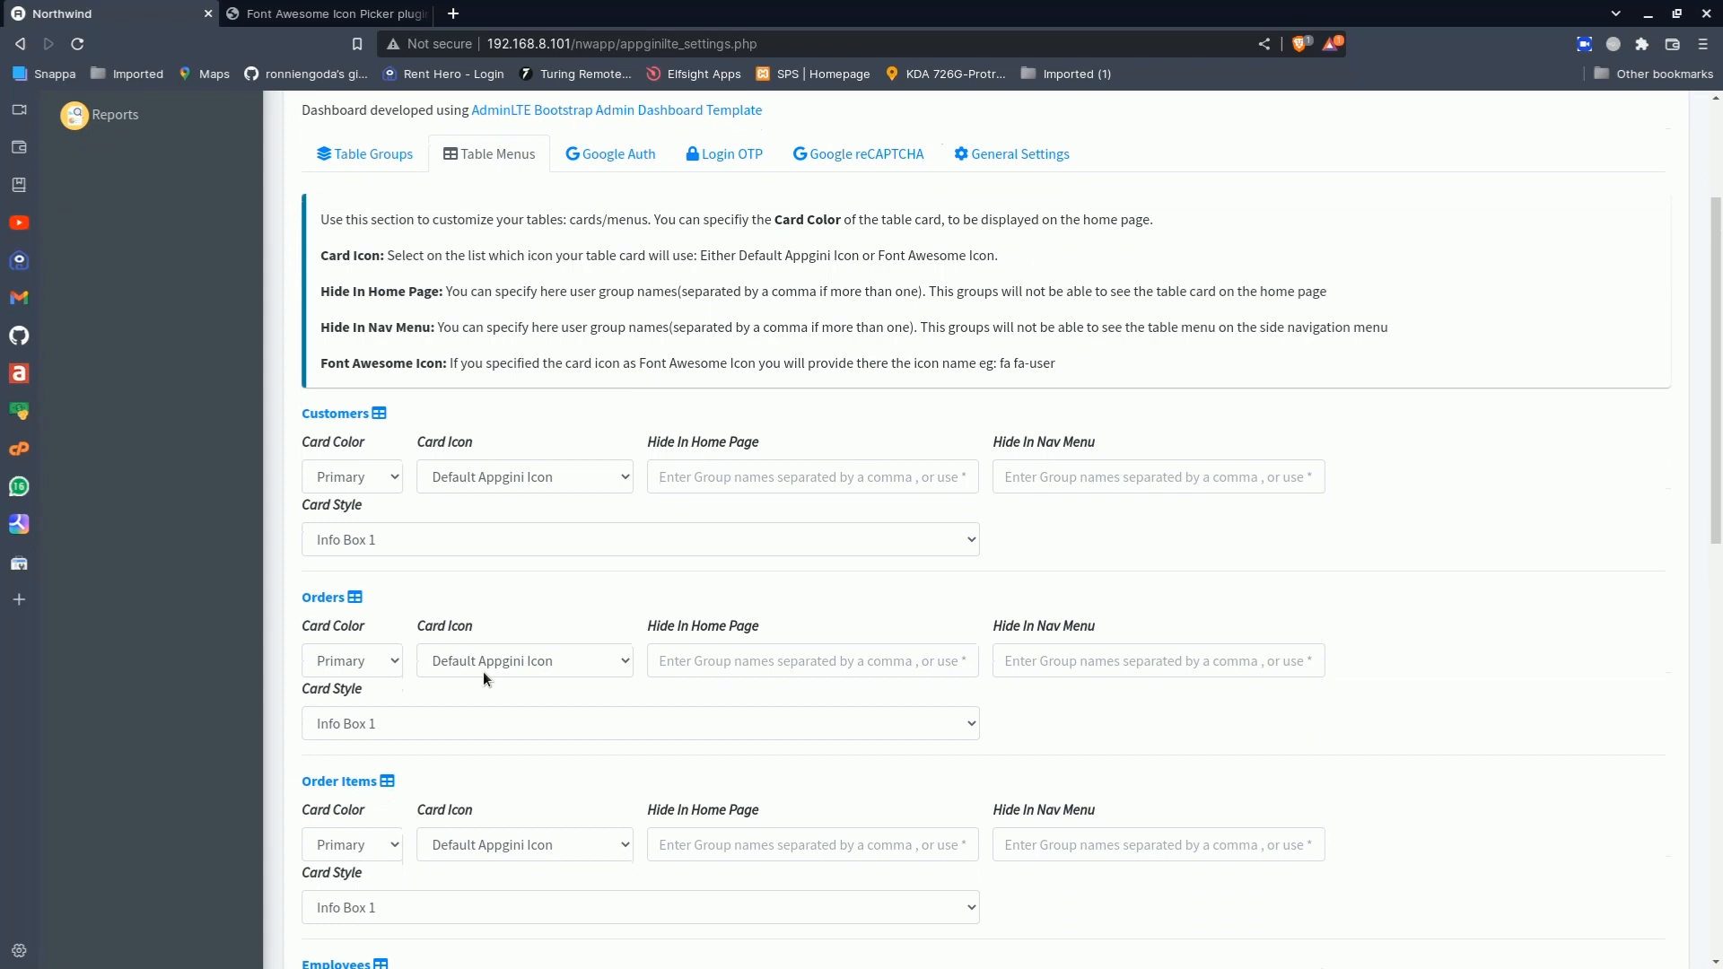
click(500, 539)
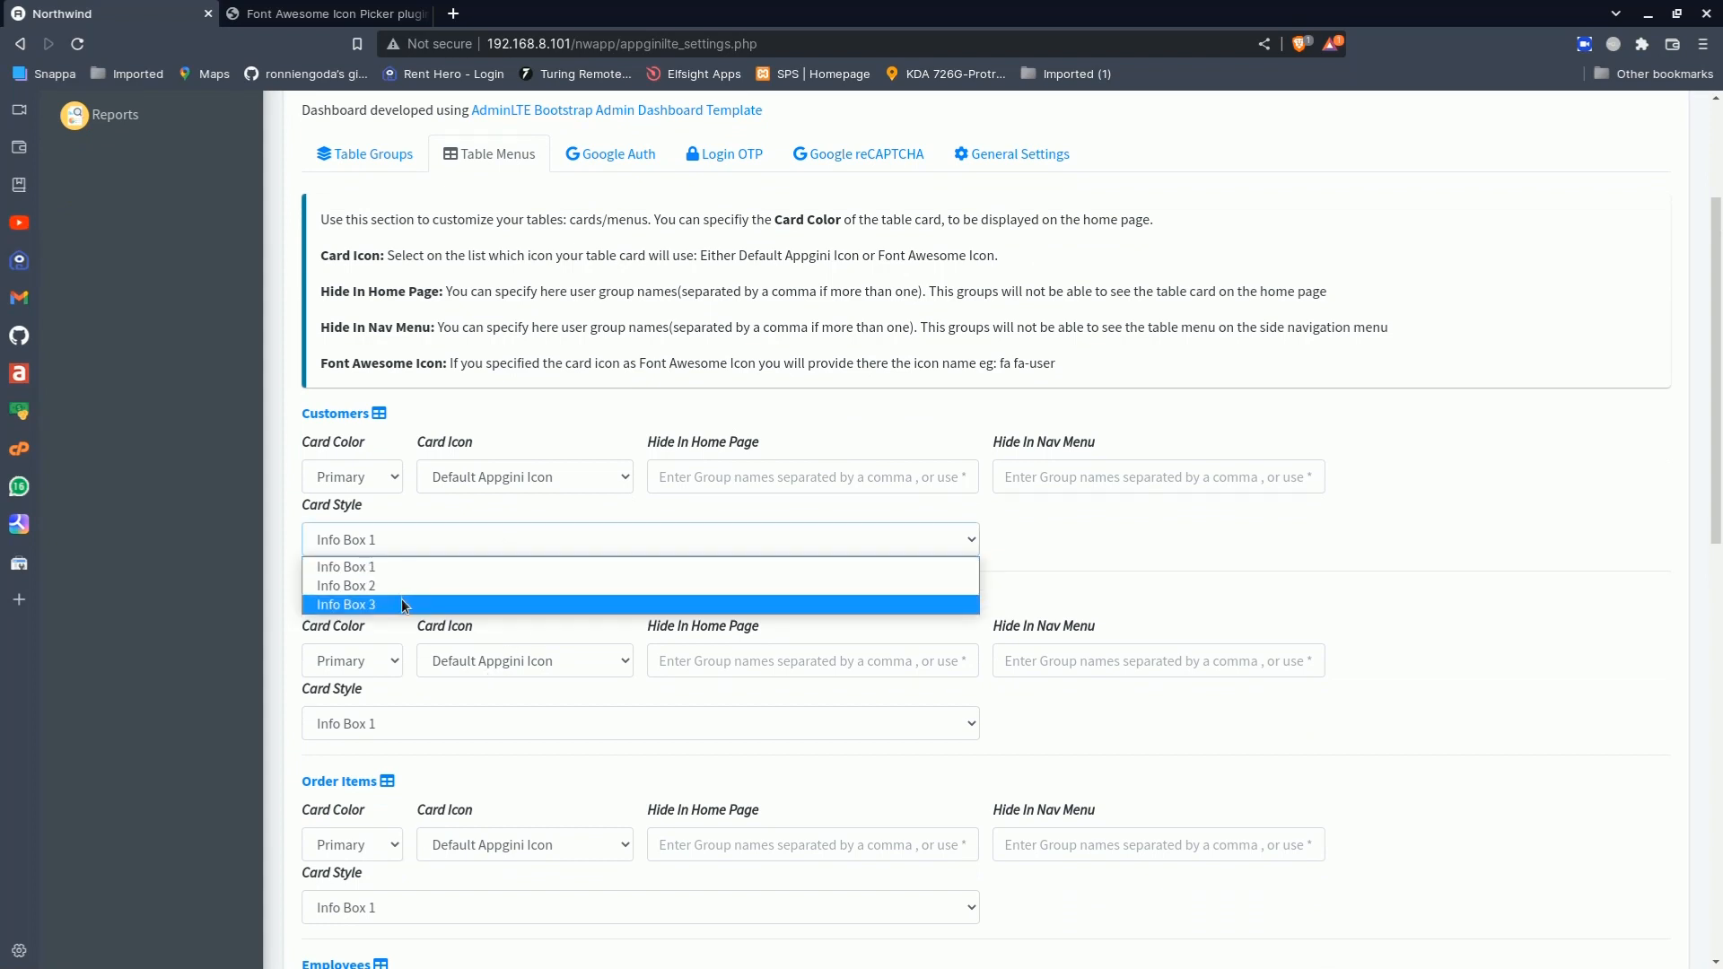
click(1069, 559)
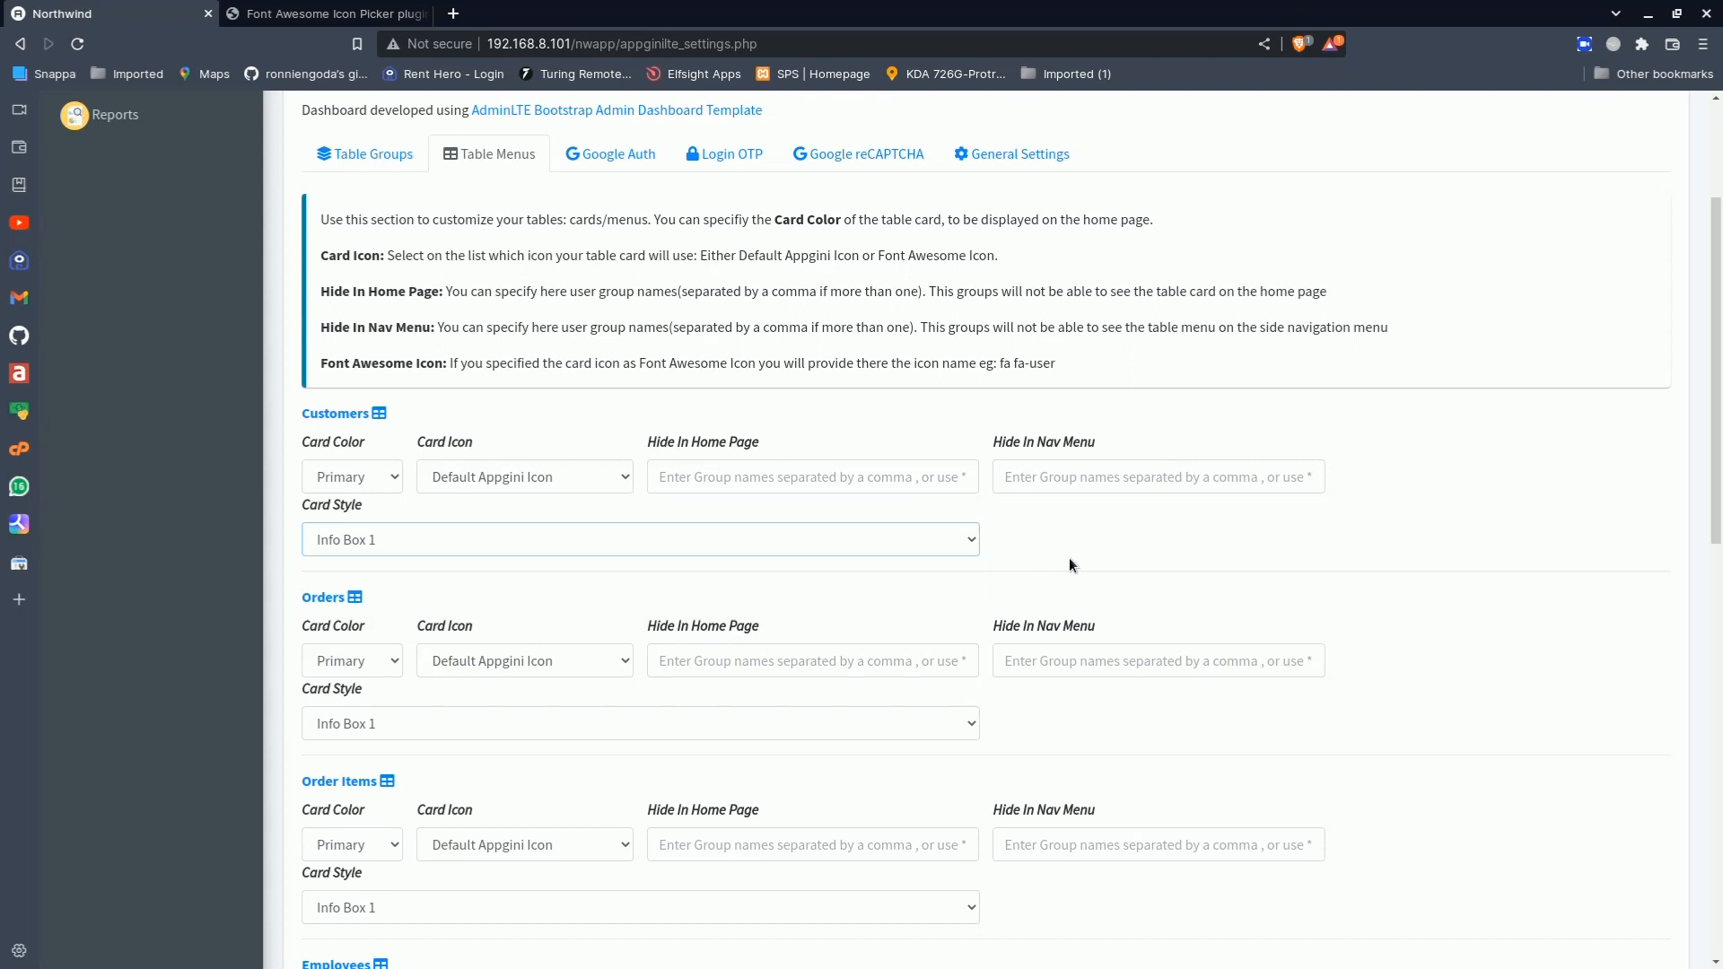
Set the Card Style of the Customers, Orders and Order Items tables to Info Box 2
click(548, 540)
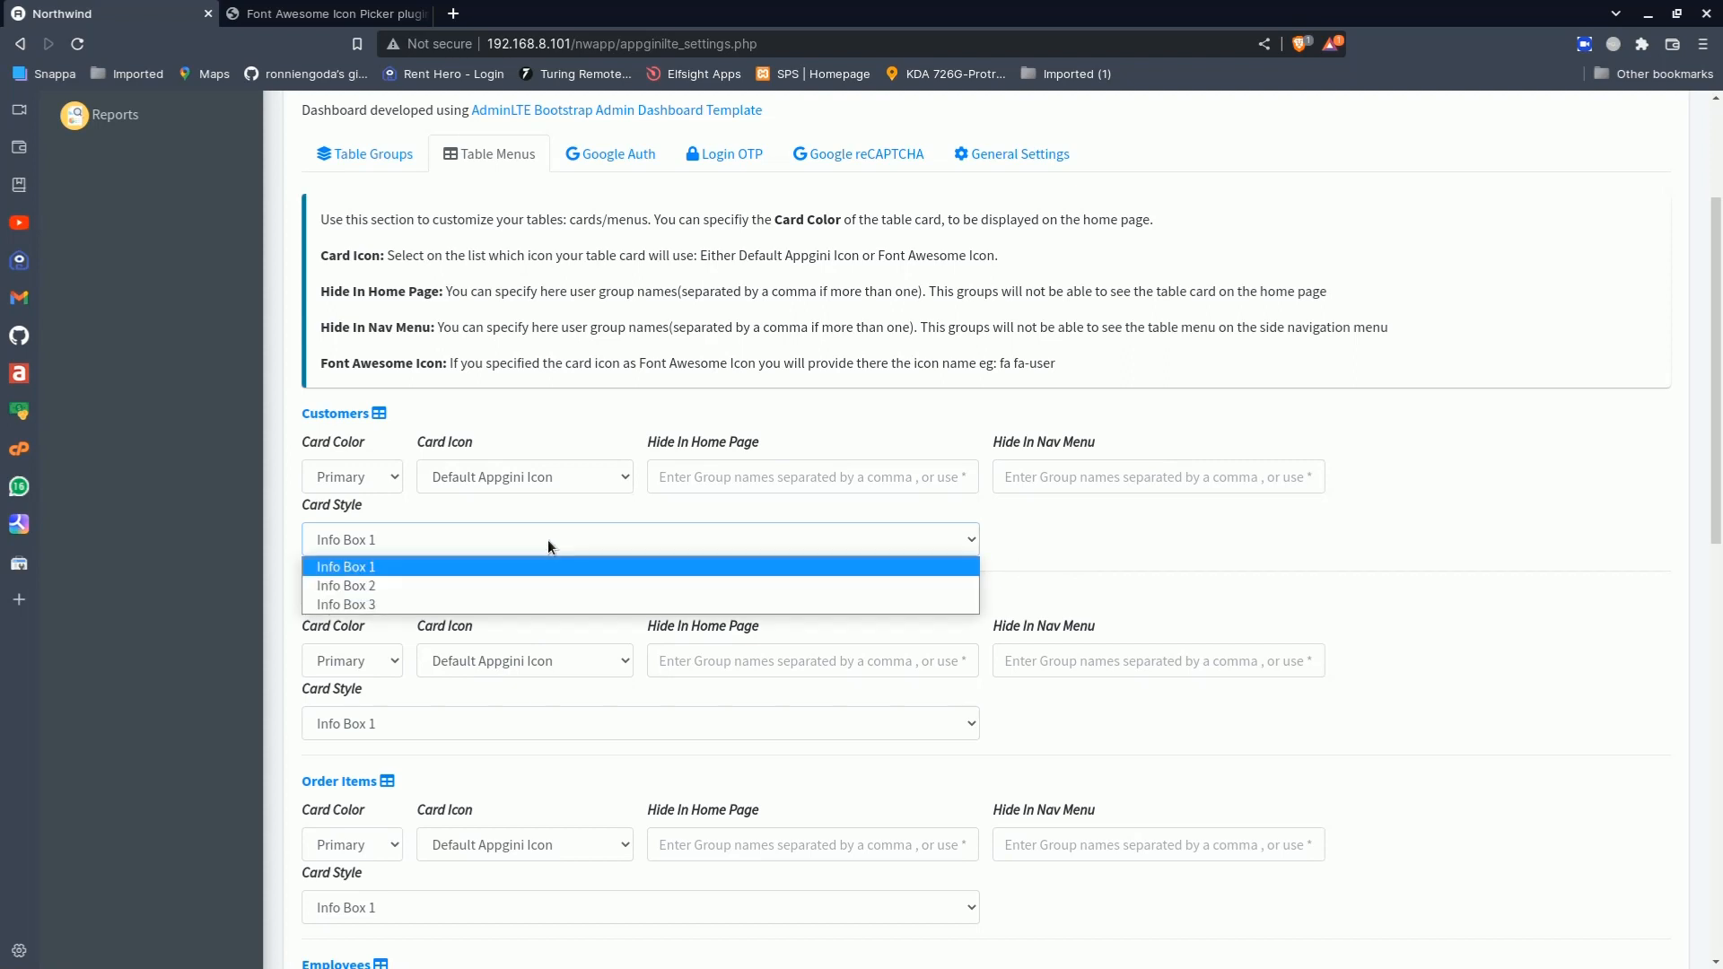
click(493, 587)
scroll(476, 646, down, 1)
click(433, 643)
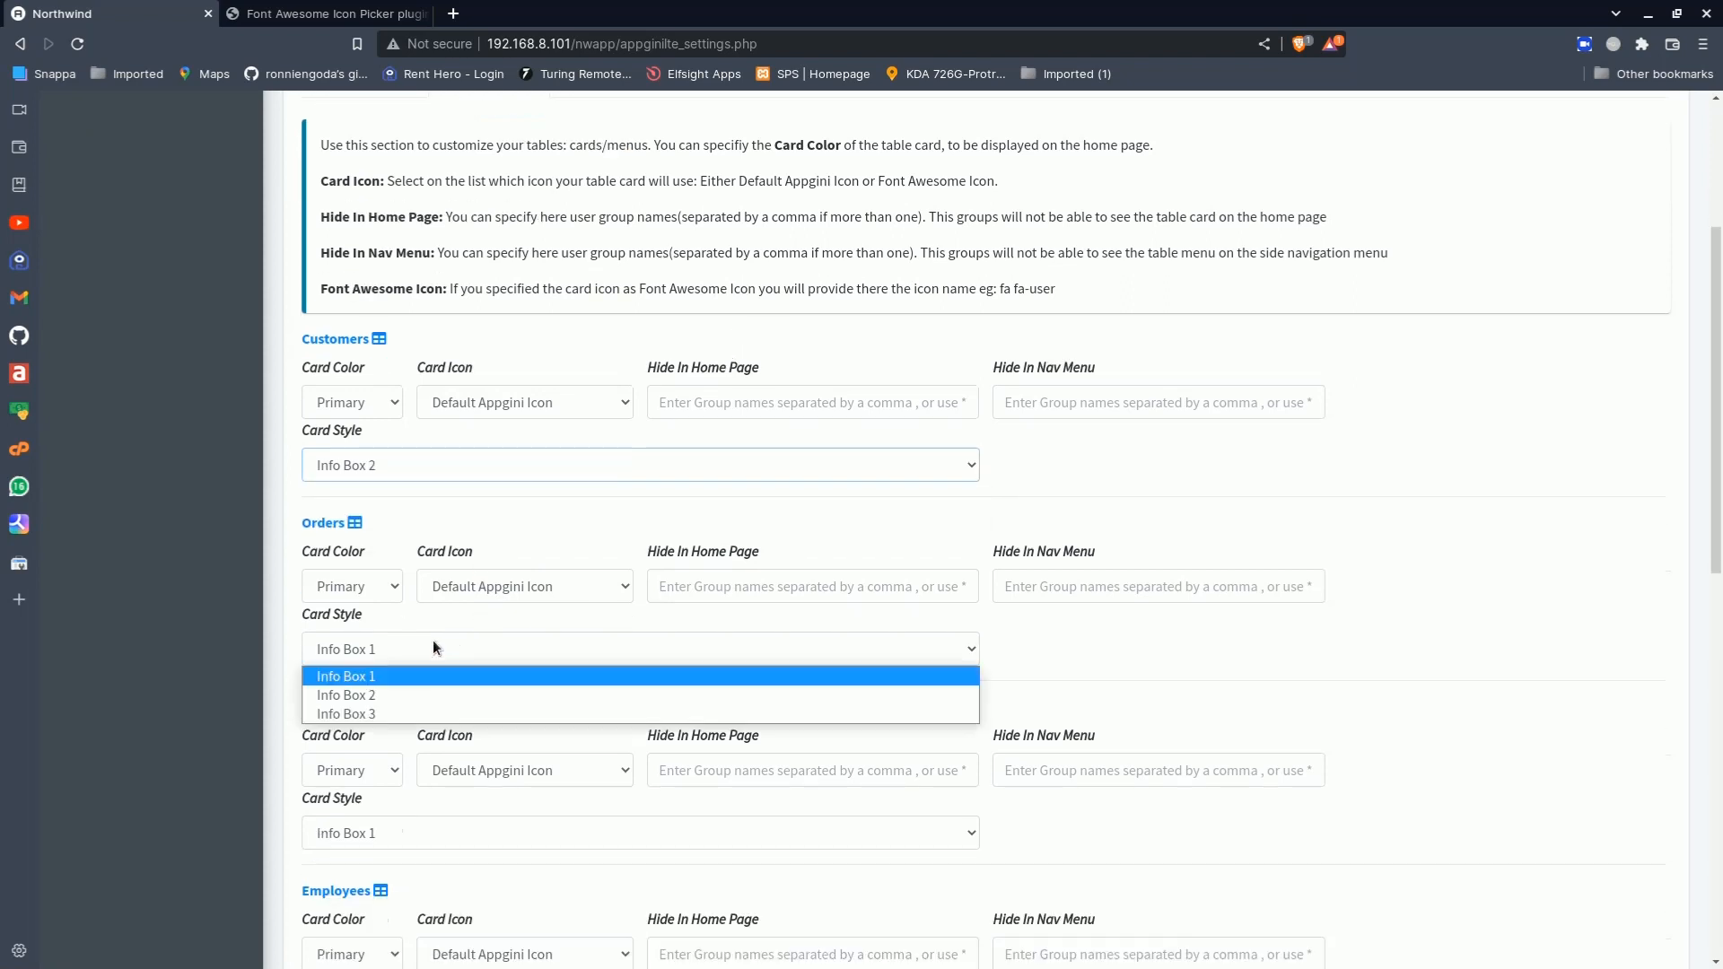
click(407, 701)
scroll(408, 701, down, 3)
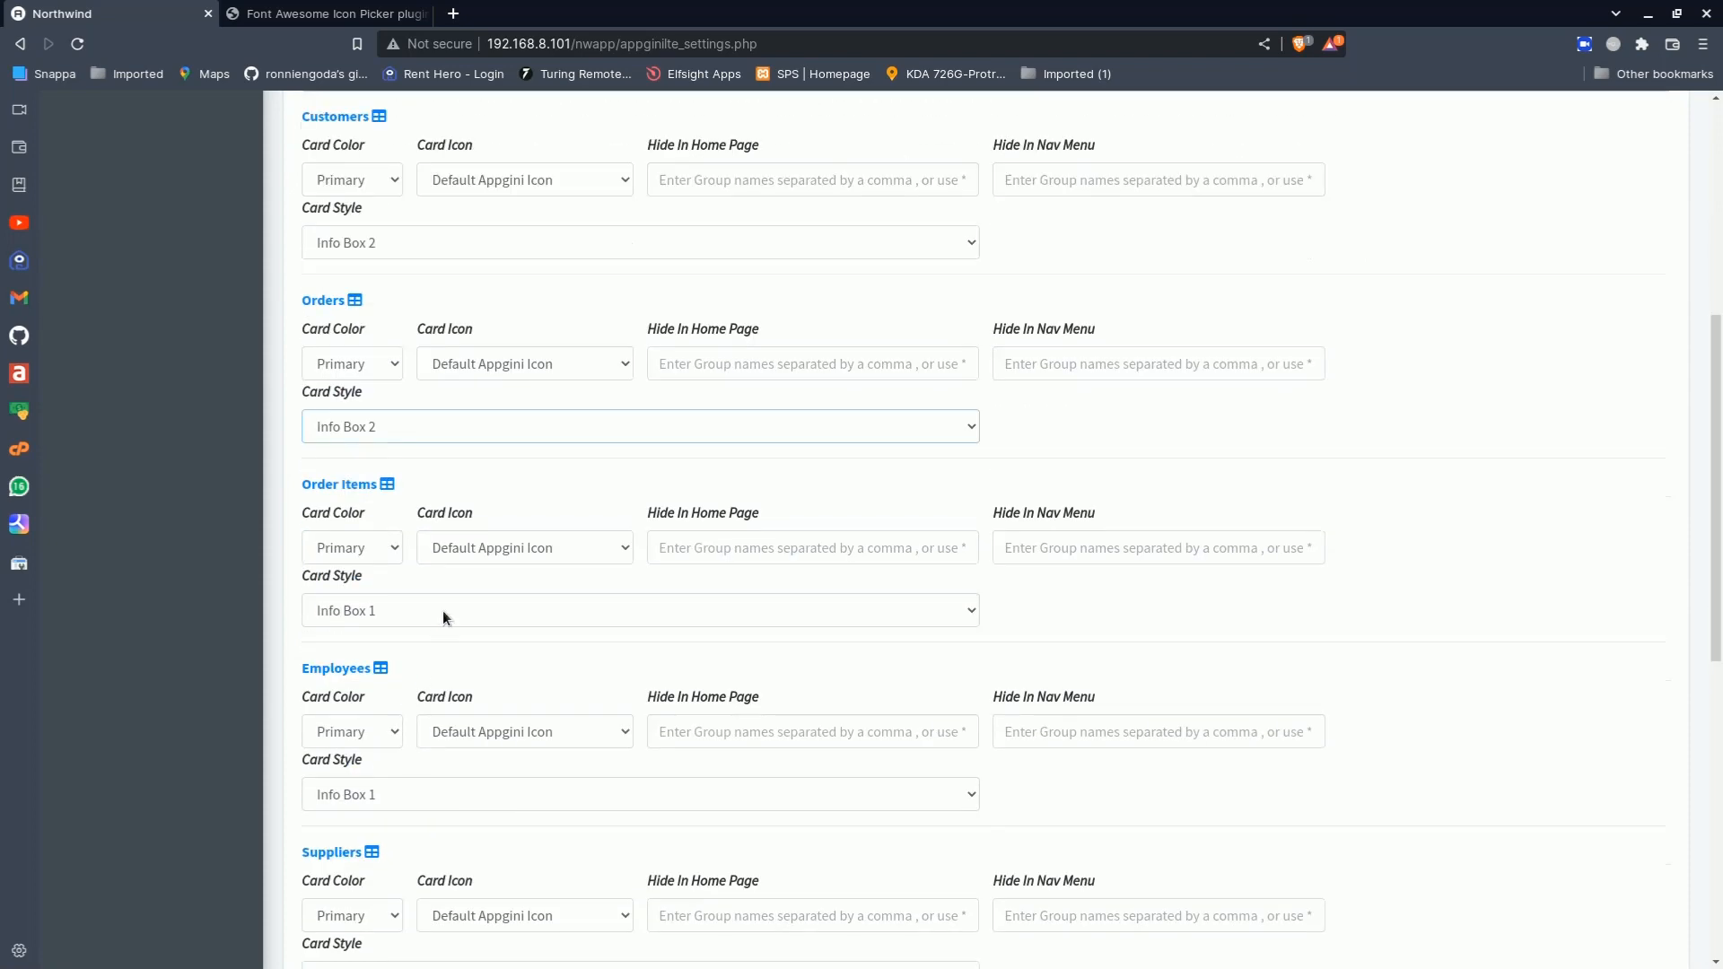
click(443, 611)
click(424, 656)
Set the Card Style of the Employees, Suppliers and Shippers tables to Info Box 2
scroll(423, 651, down, 3)
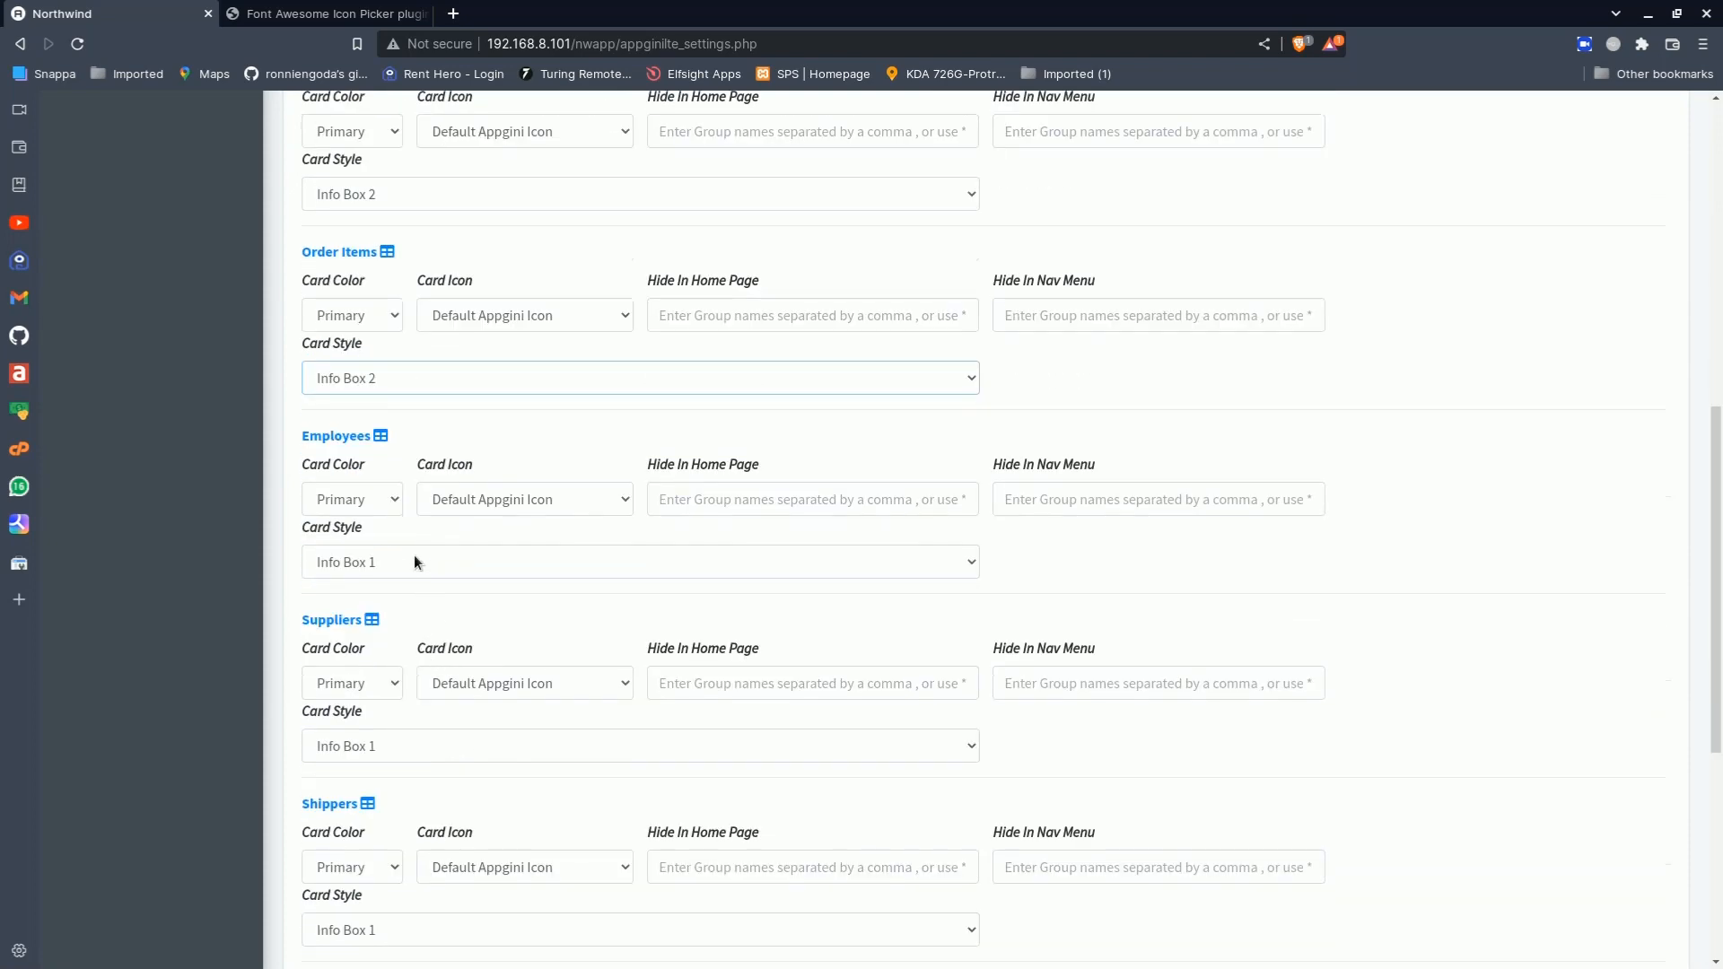
click(413, 556)
click(398, 607)
scroll(406, 583, down, 3)
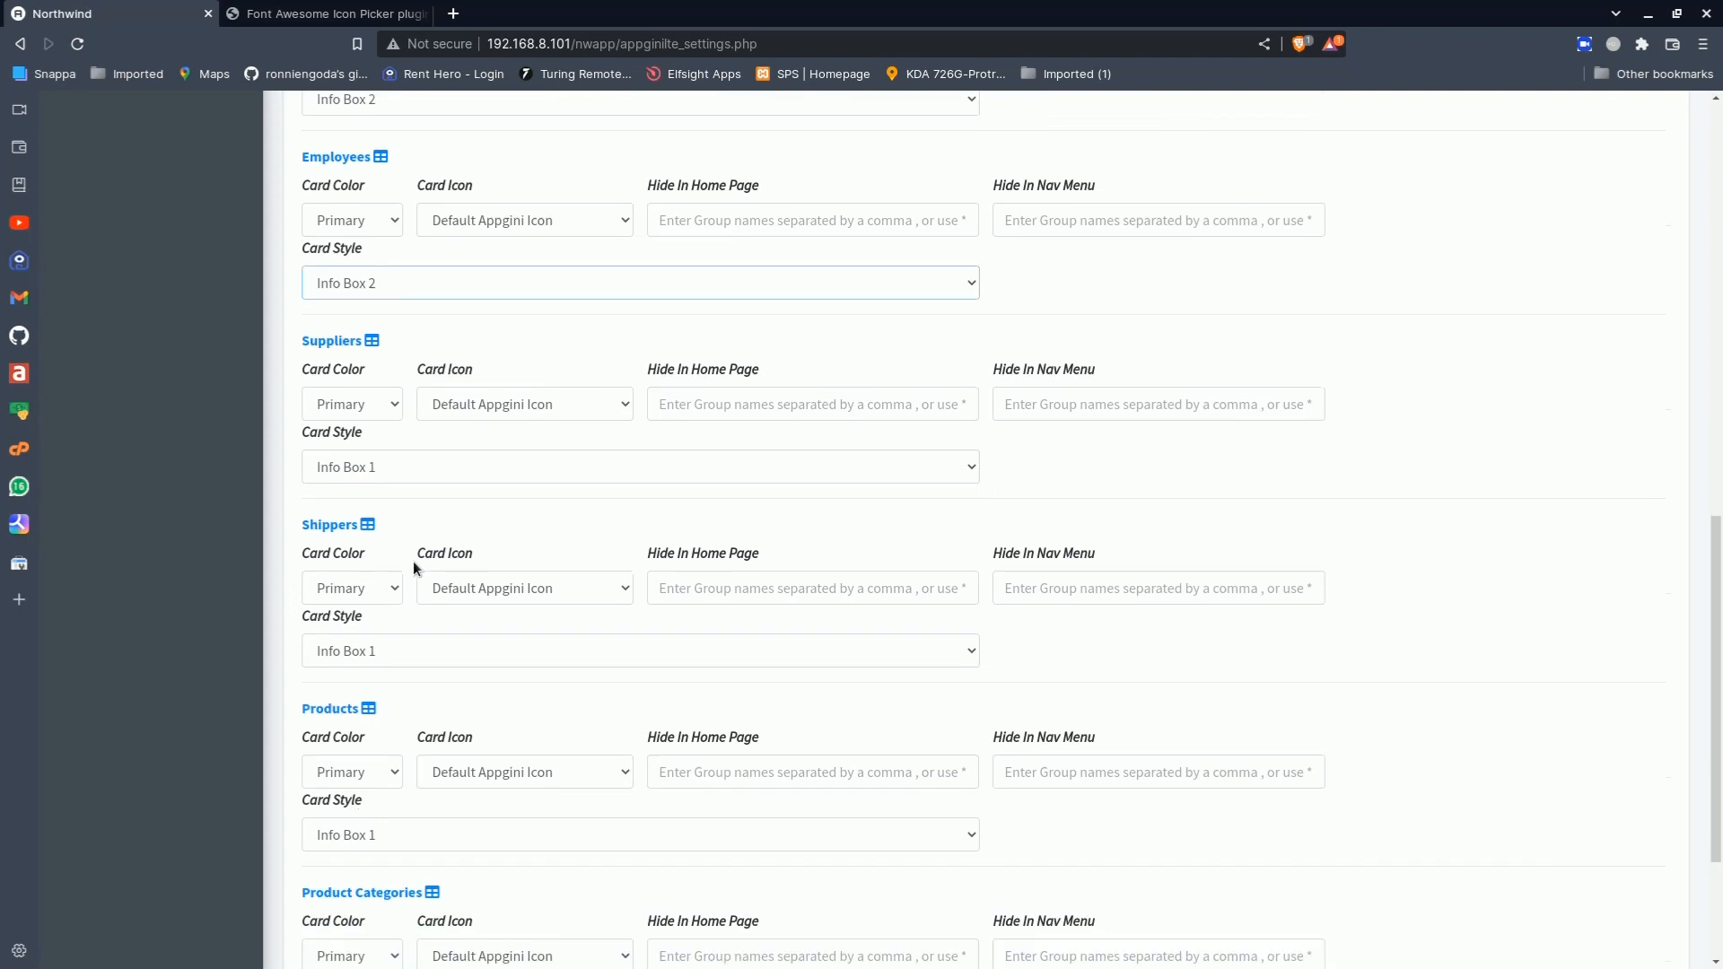
click(433, 467)
click(416, 509)
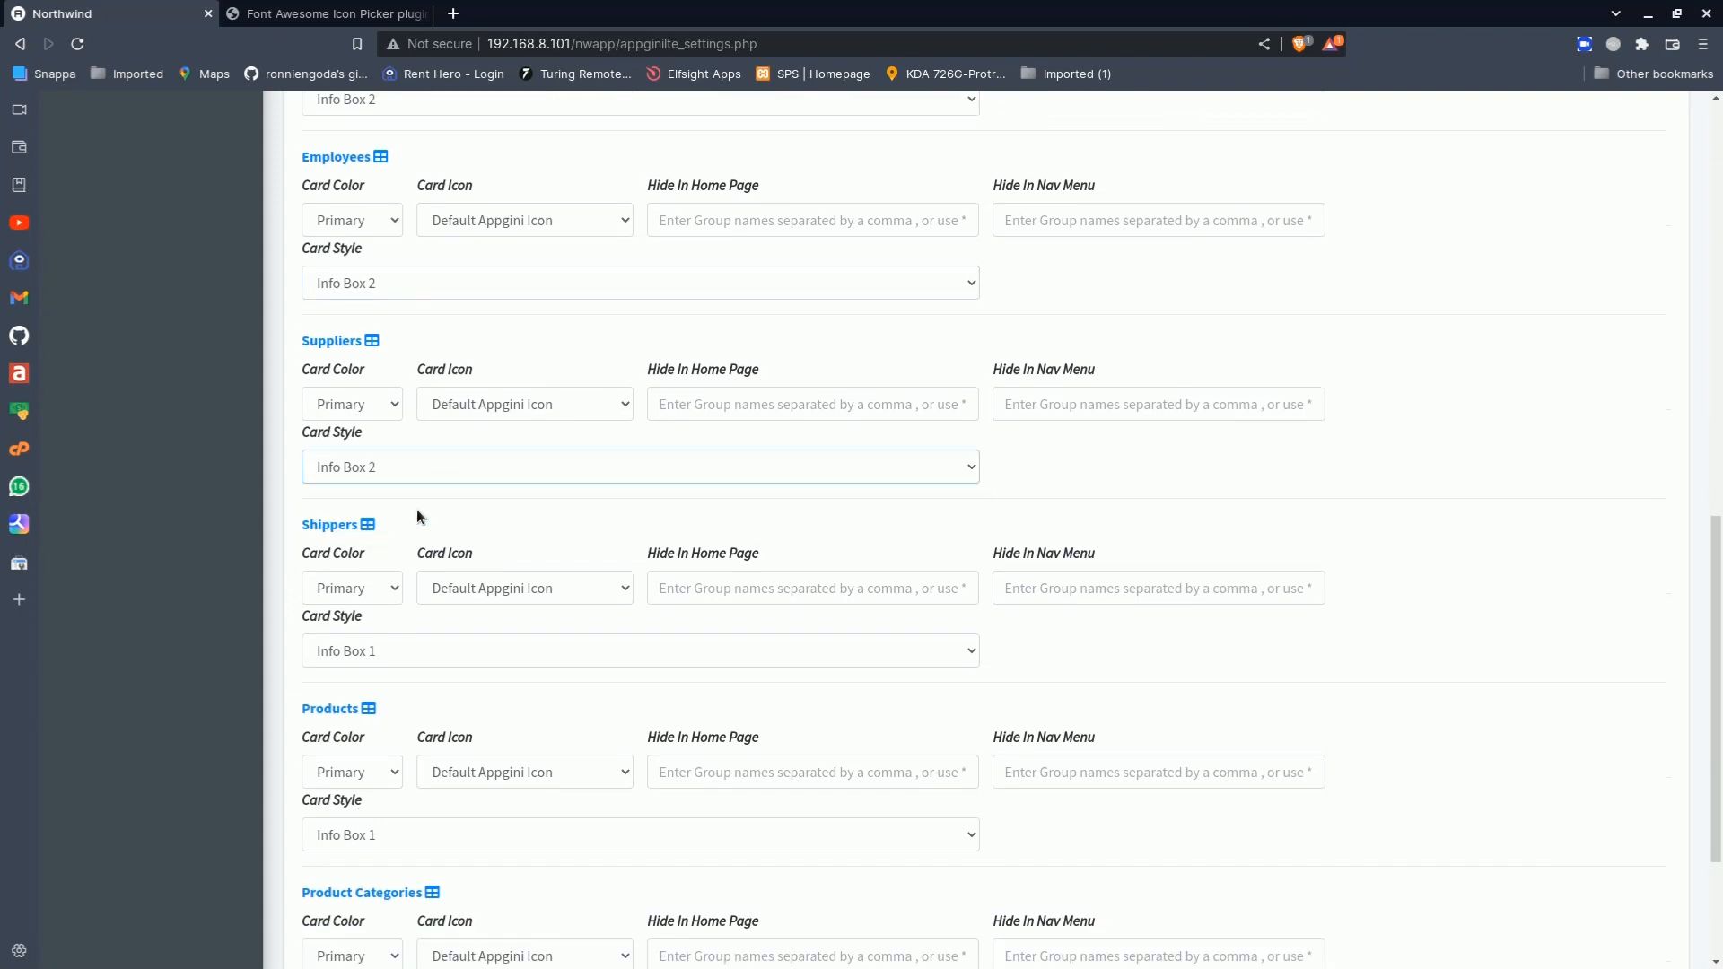
scroll(417, 509, down, 2)
click(422, 526)
click(407, 571)
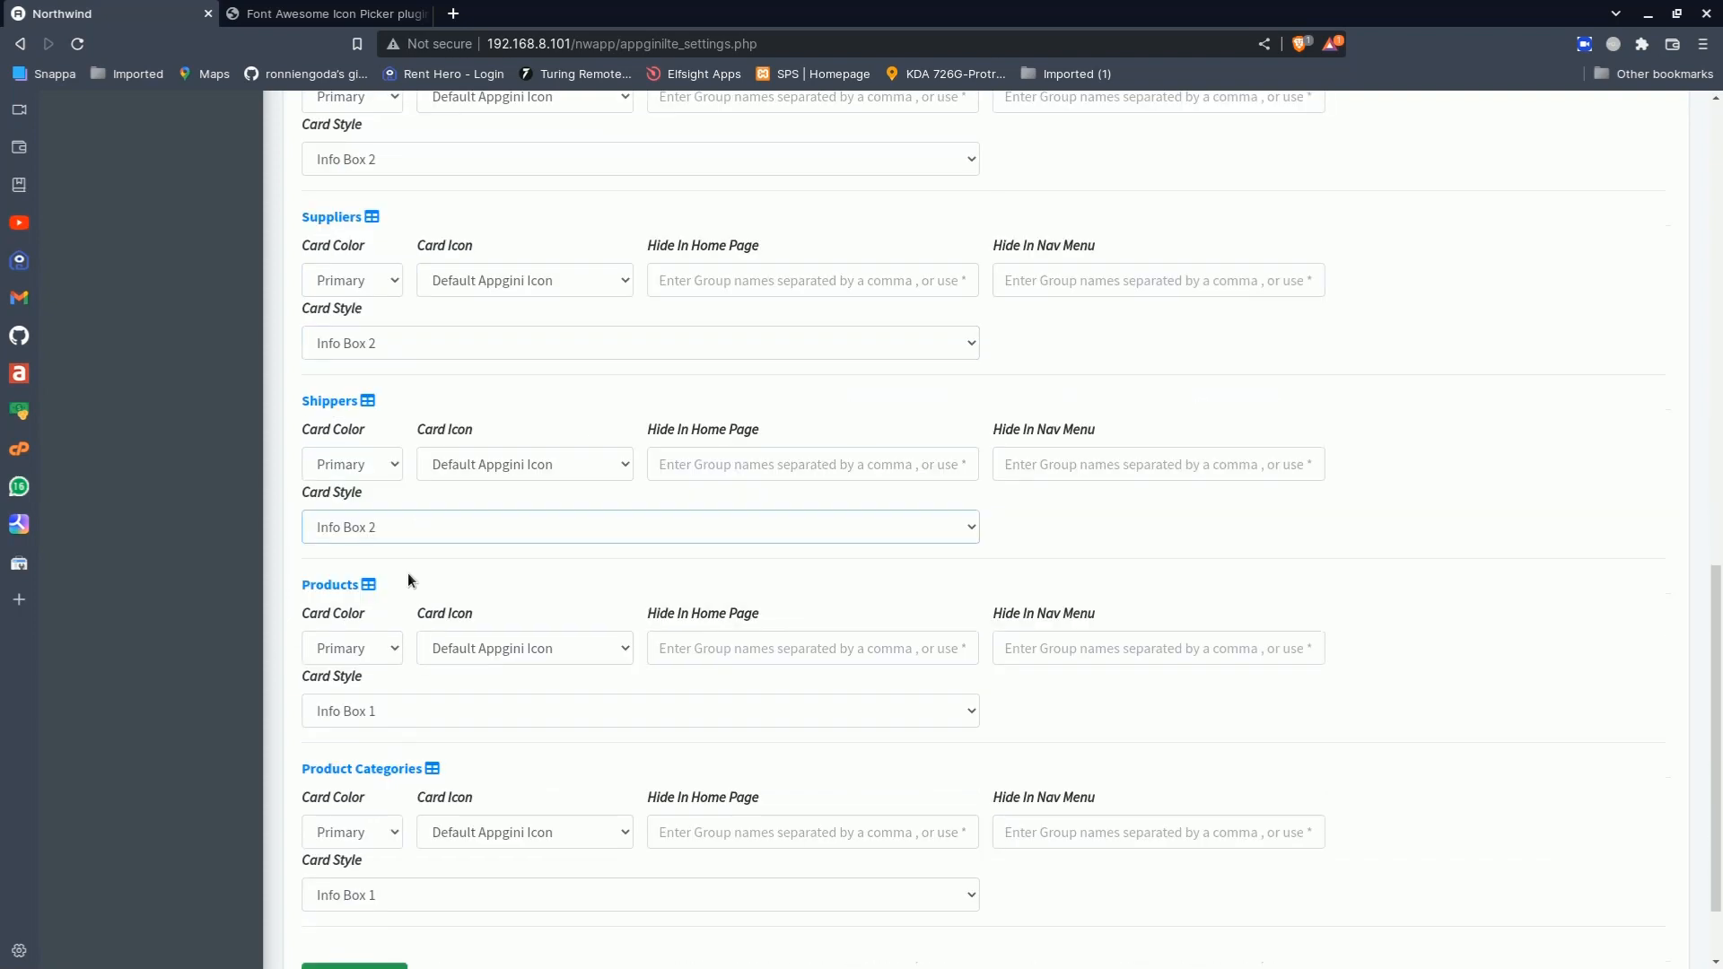
Set the Products and Product Categories Card Style to Info Box 2, save the table changes, and check the dashboard
scroll(428, 566, down, 1)
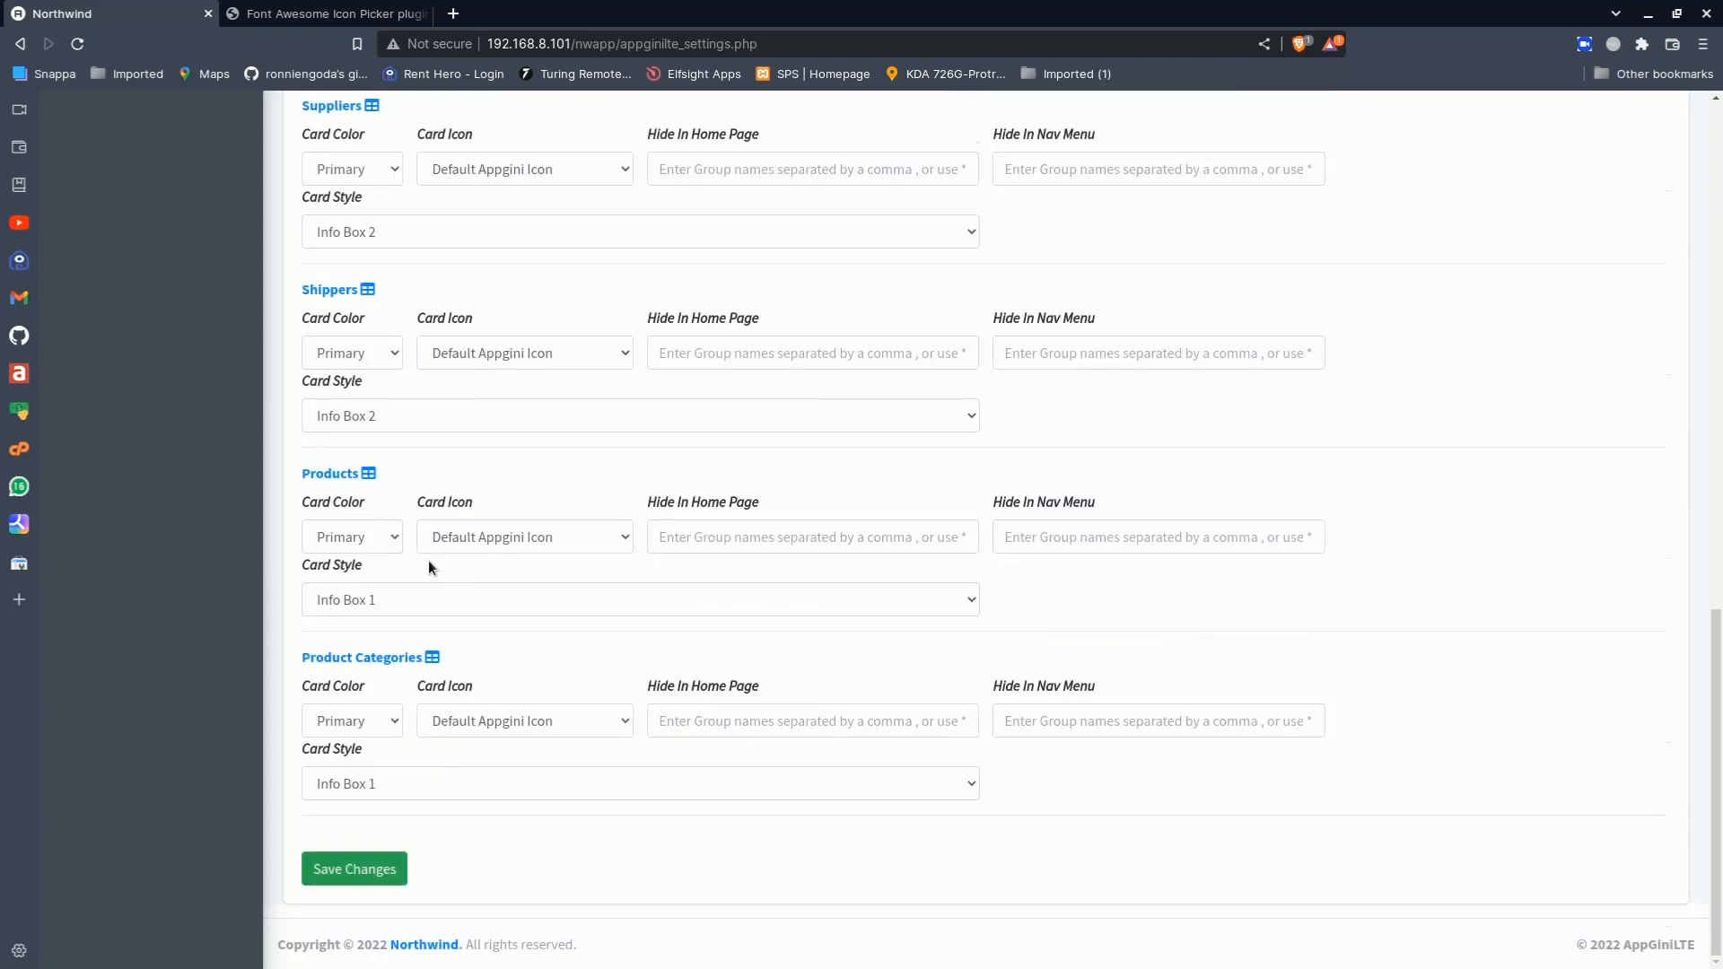
click(393, 601)
click(388, 648)
click(389, 793)
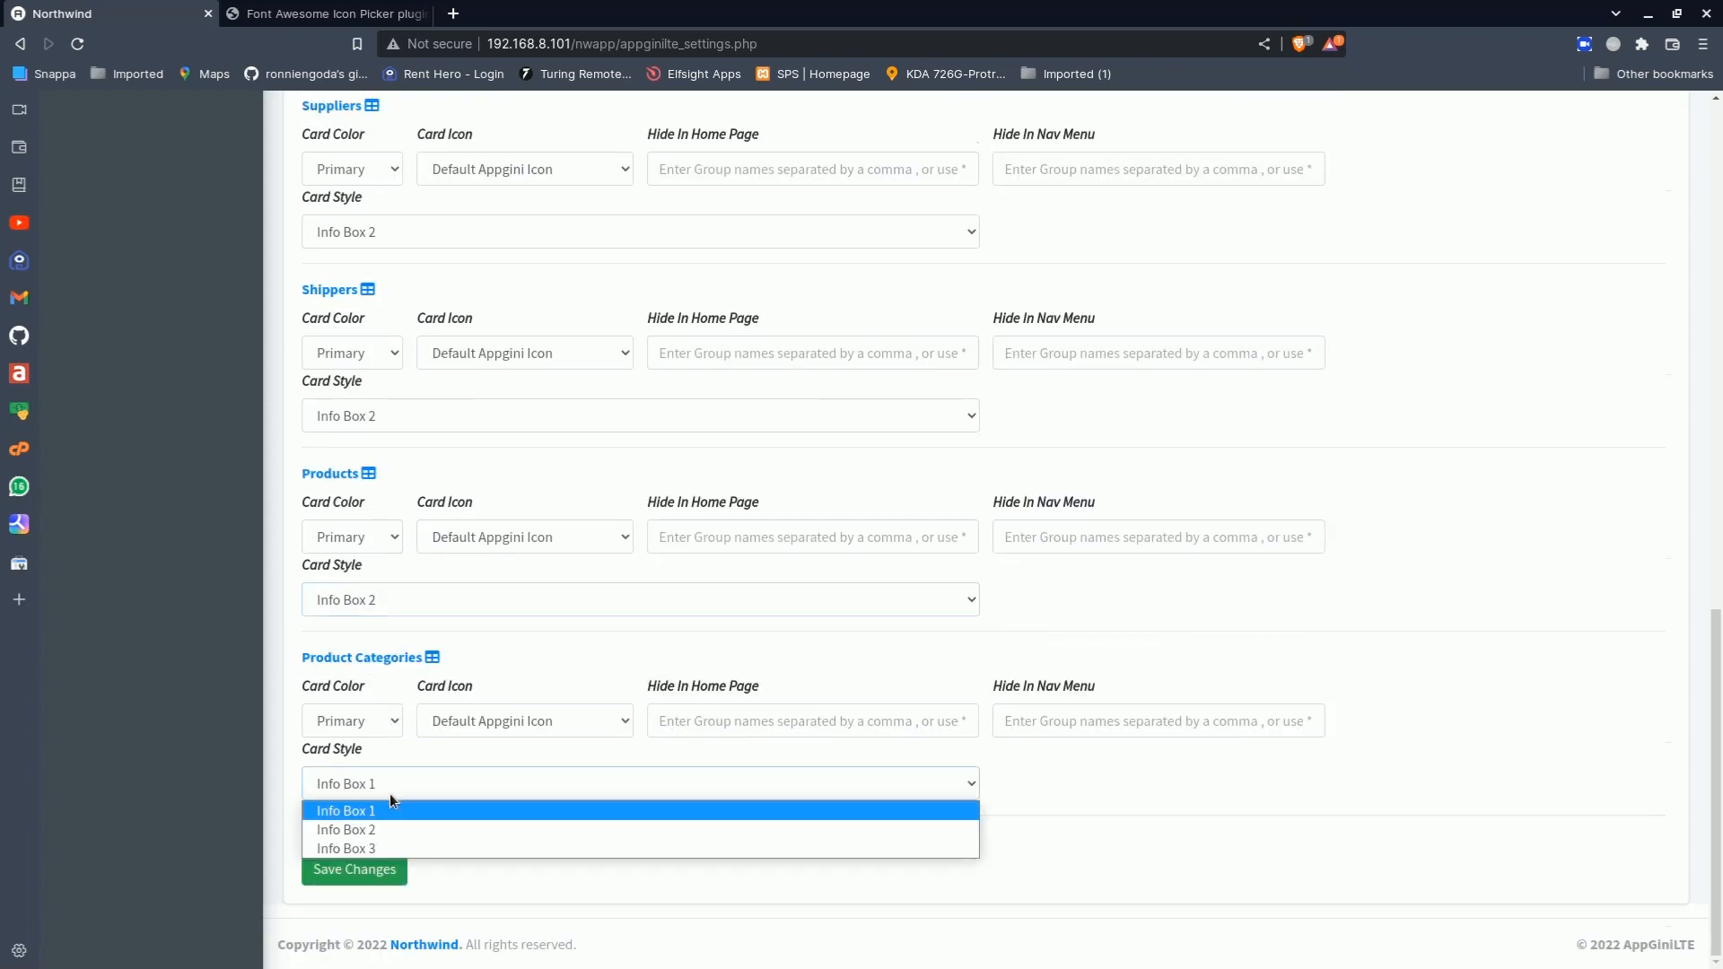
click(381, 827)
click(354, 869)
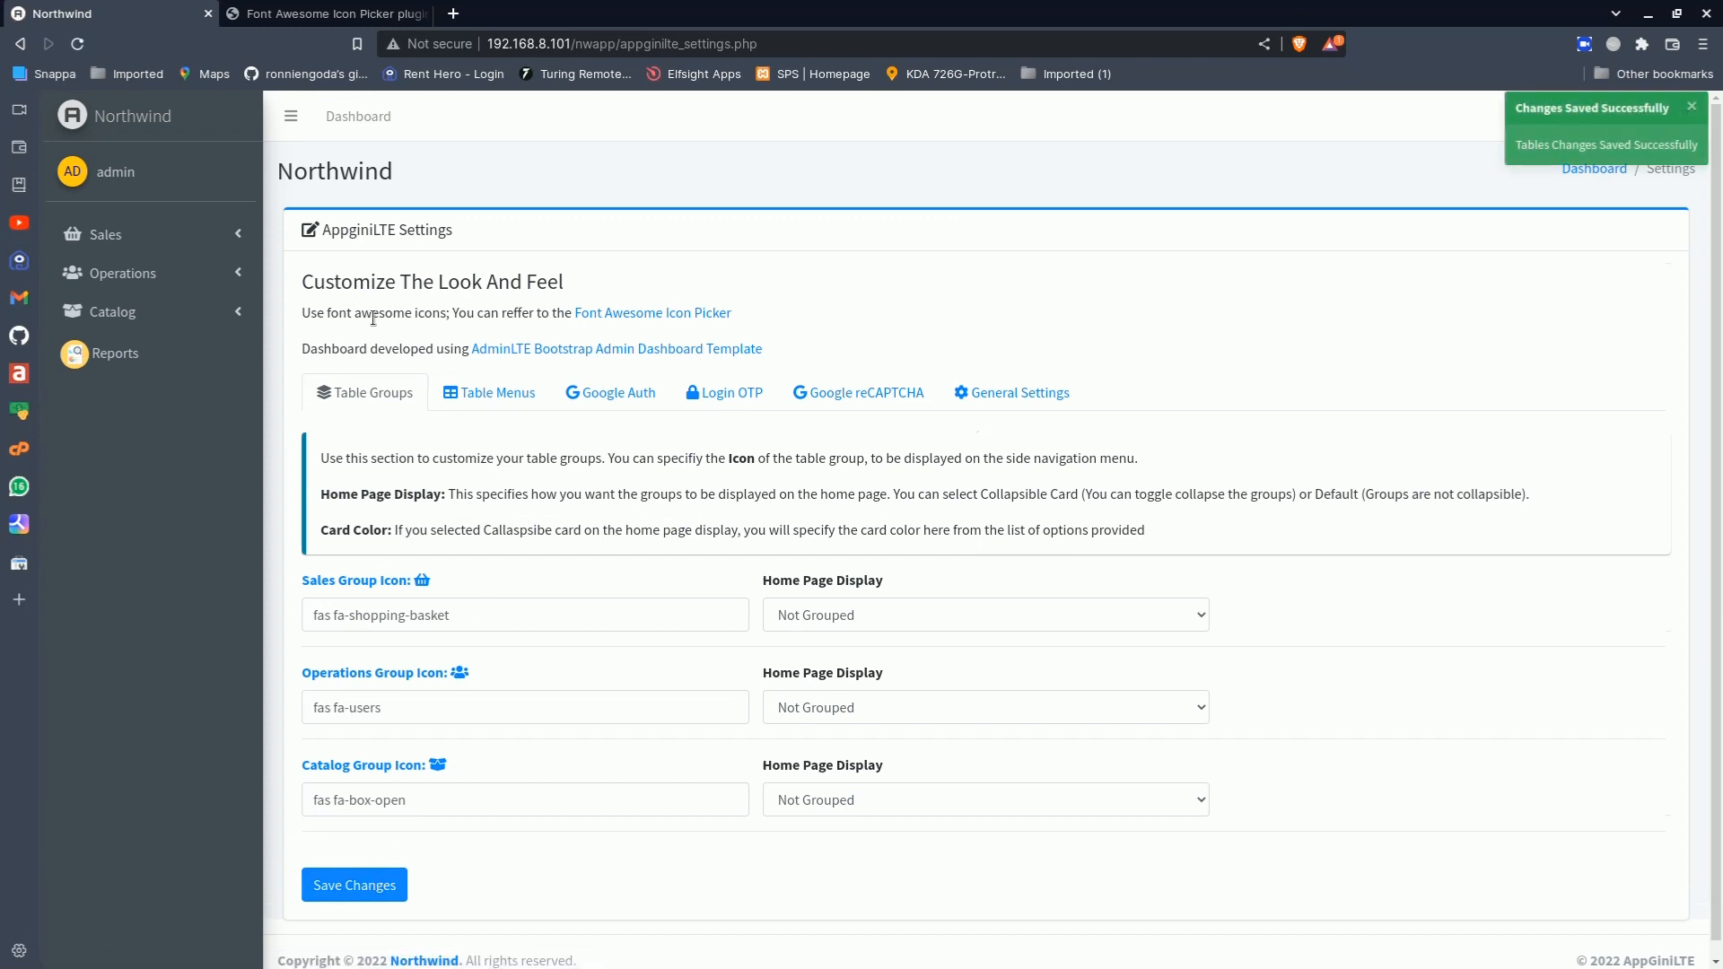
click(144, 119)
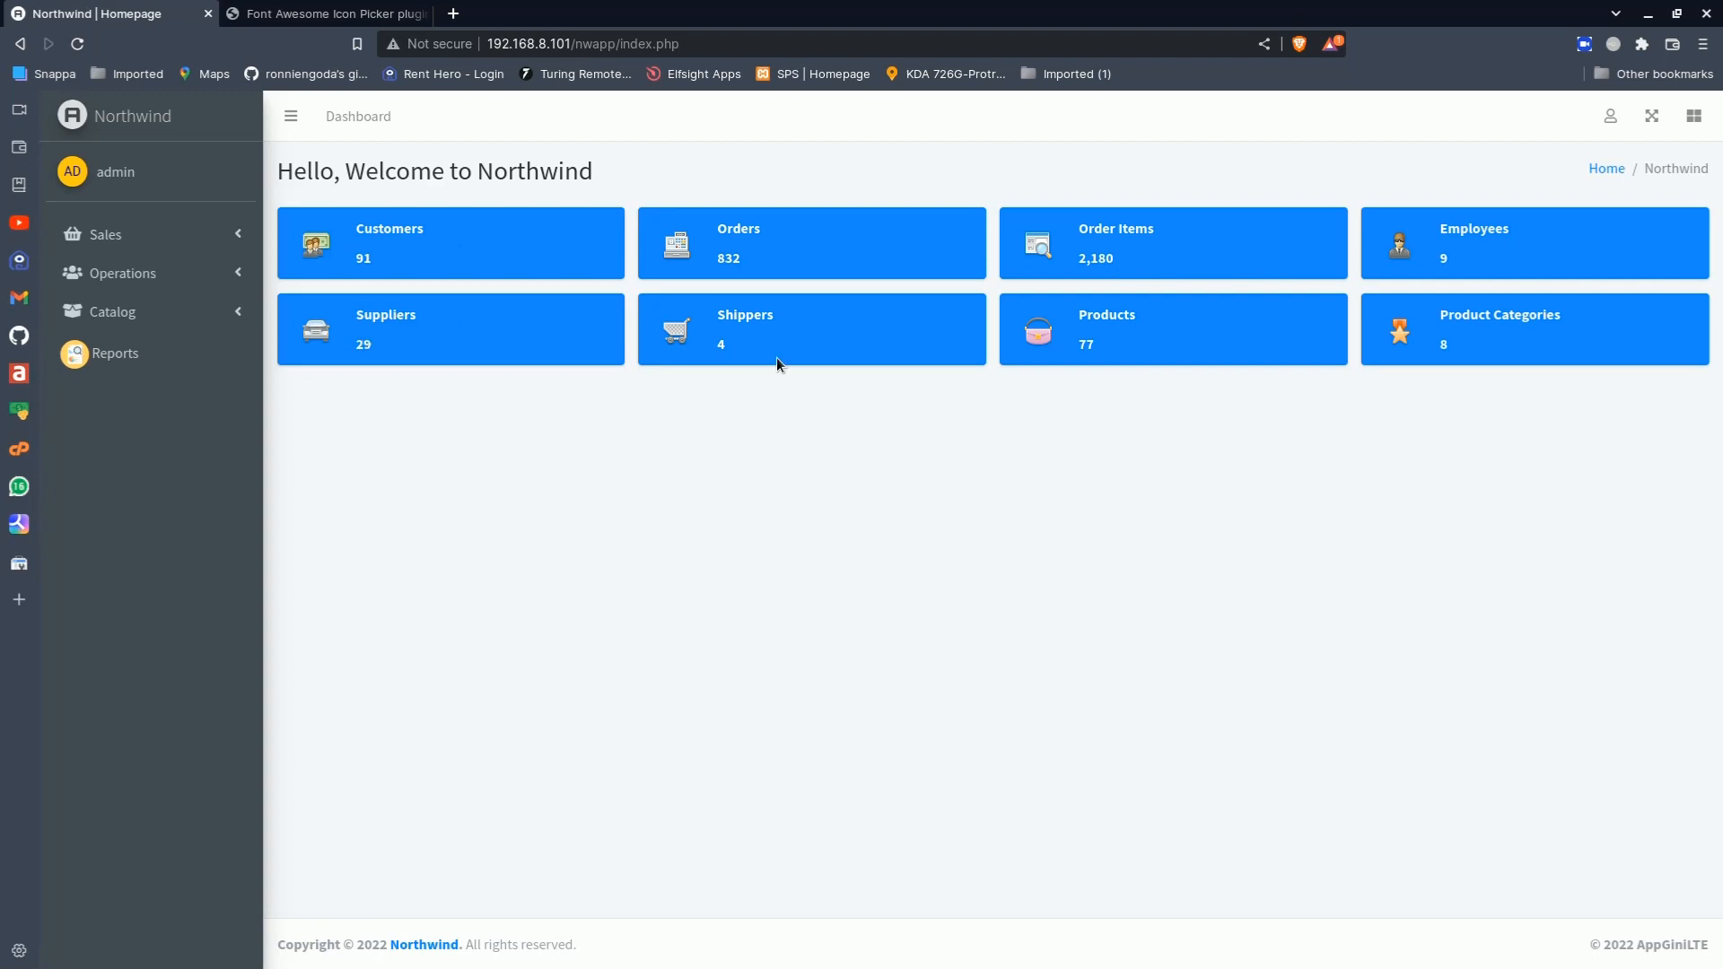
Return to the Table Menus section of the AppginiLTE Settings and set the Product Categories Card Style to Info Box 3
click(1609, 117)
click(1510, 226)
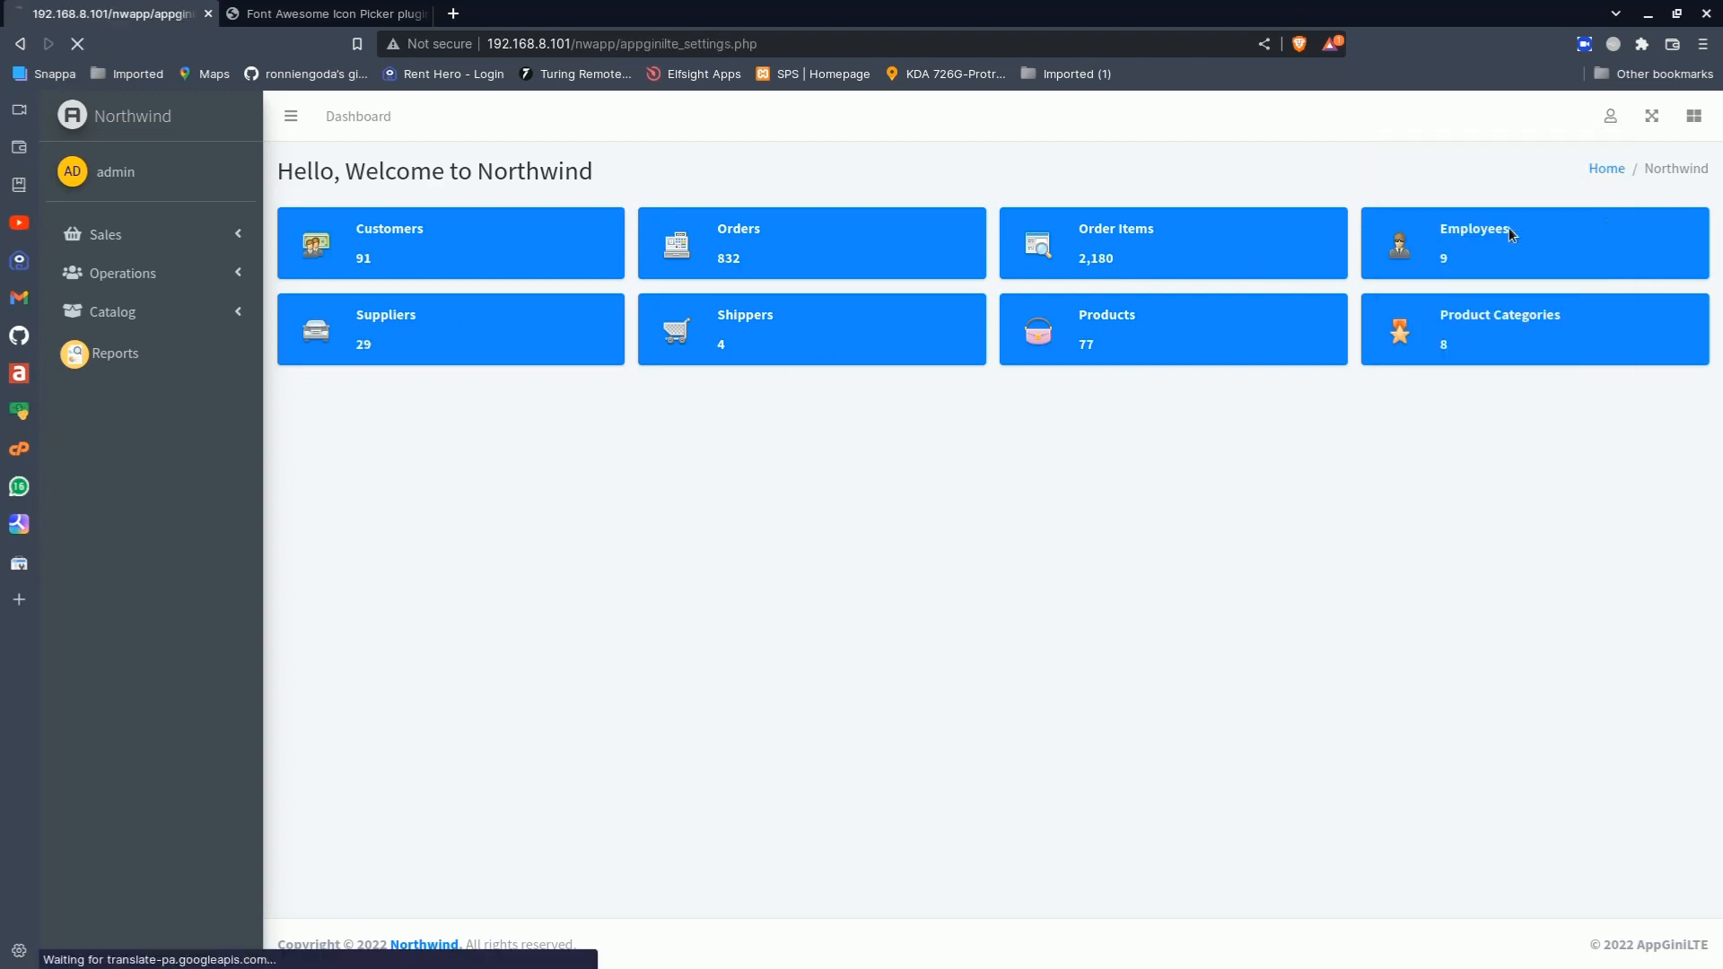
click(492, 394)
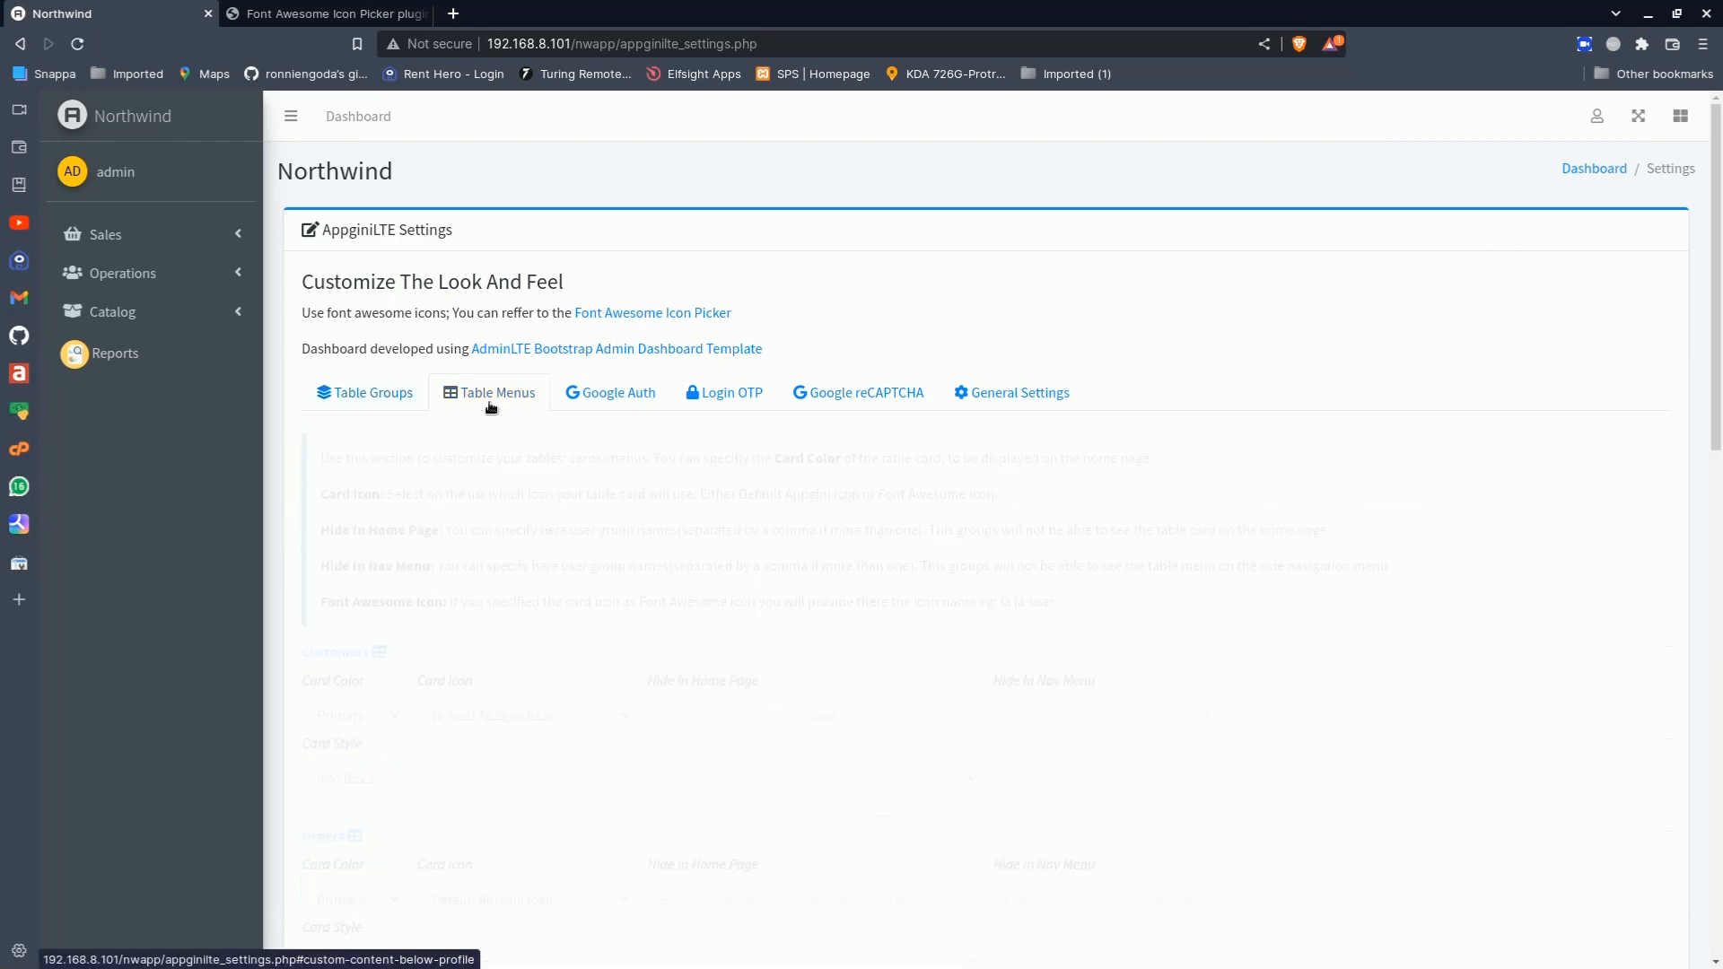
scroll(506, 648, down, 15)
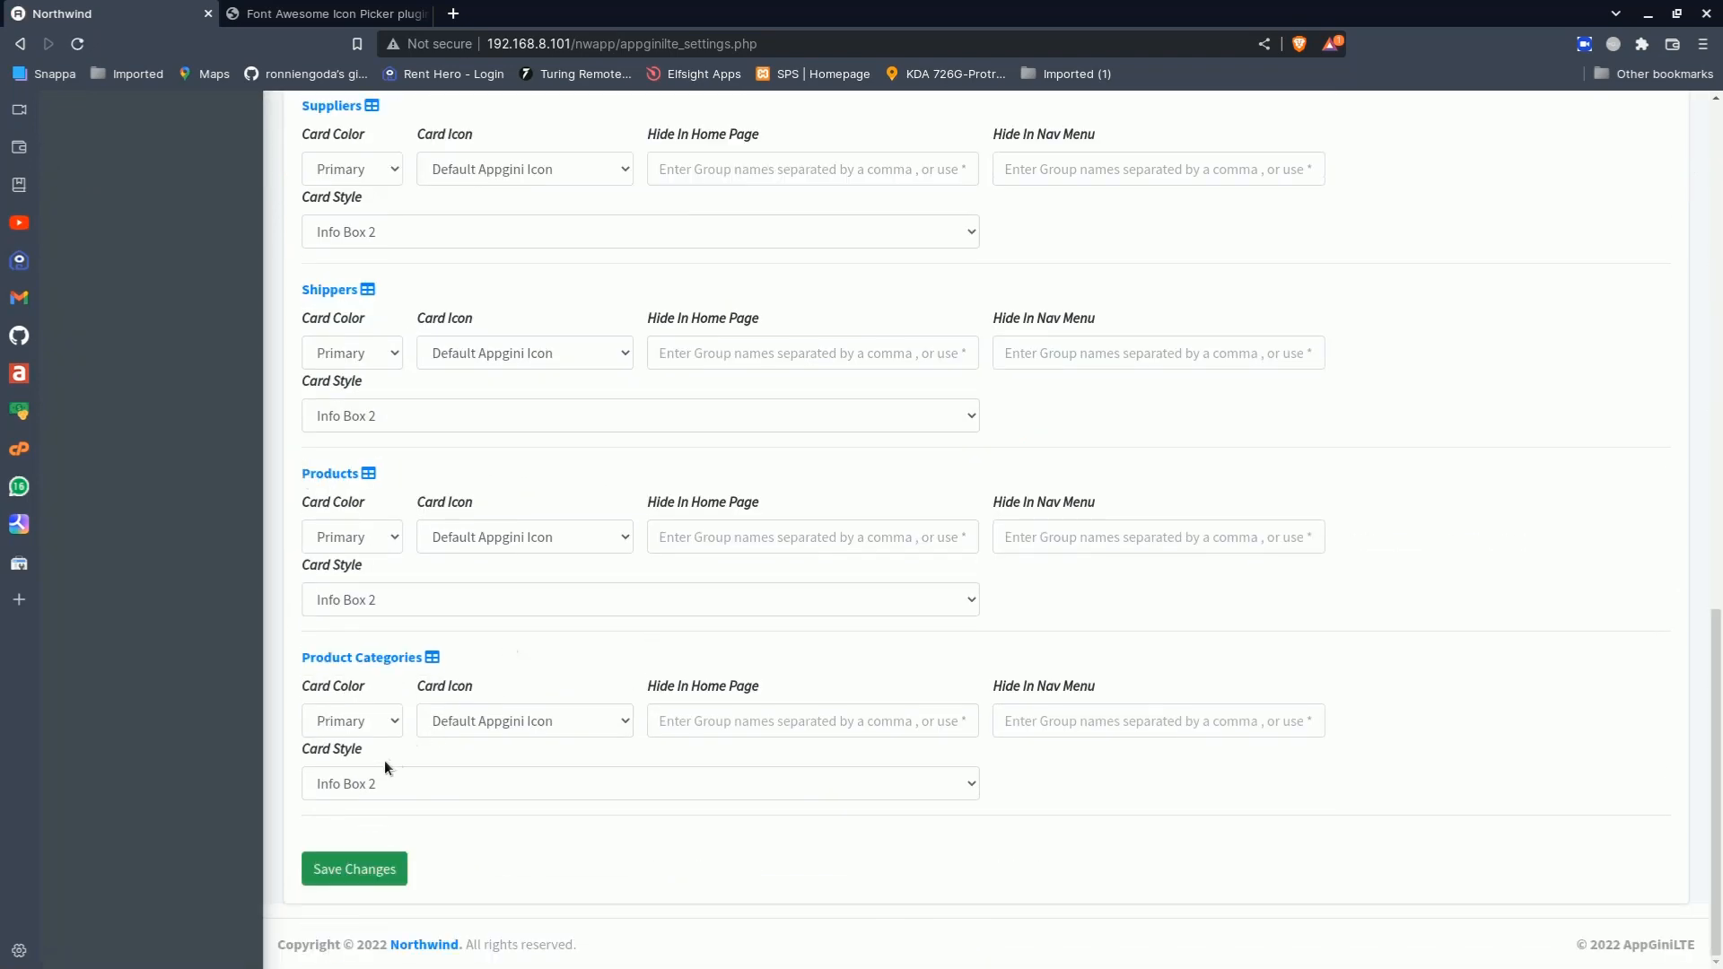
click(366, 783)
click(352, 849)
click(379, 782)
click(353, 848)
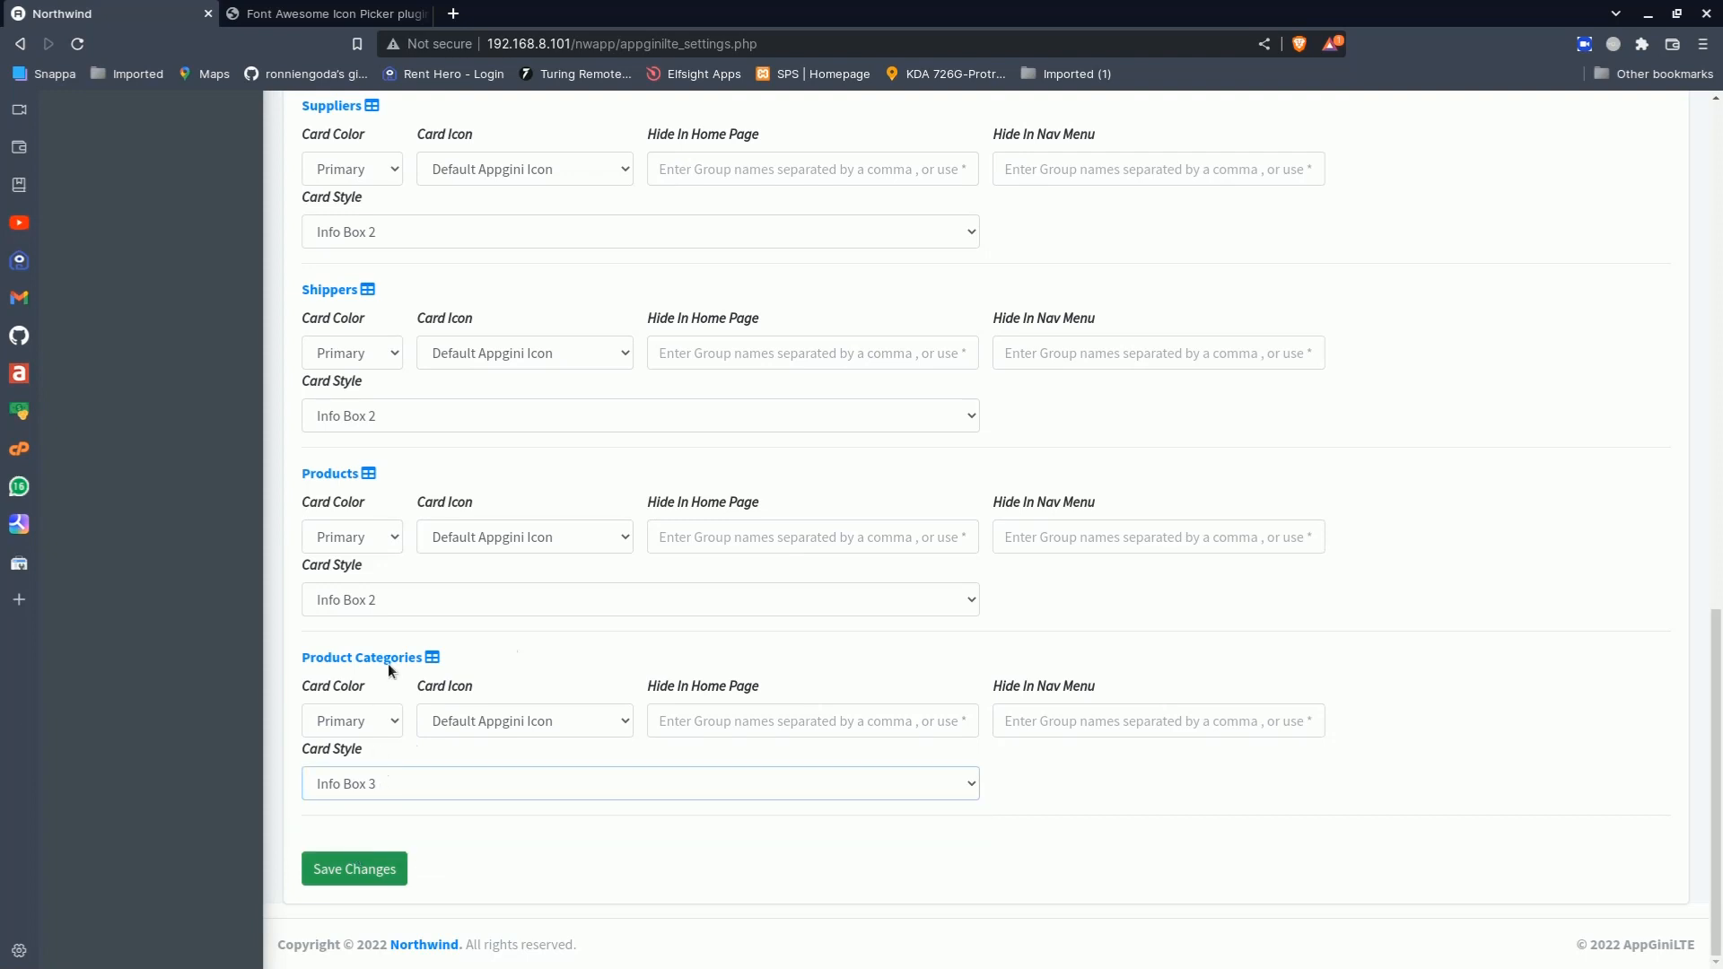
Set the Products, Shippers and Suppliers Card Style to Info Box 3, save the table changes, and check the dashboard
click(391, 599)
click(384, 662)
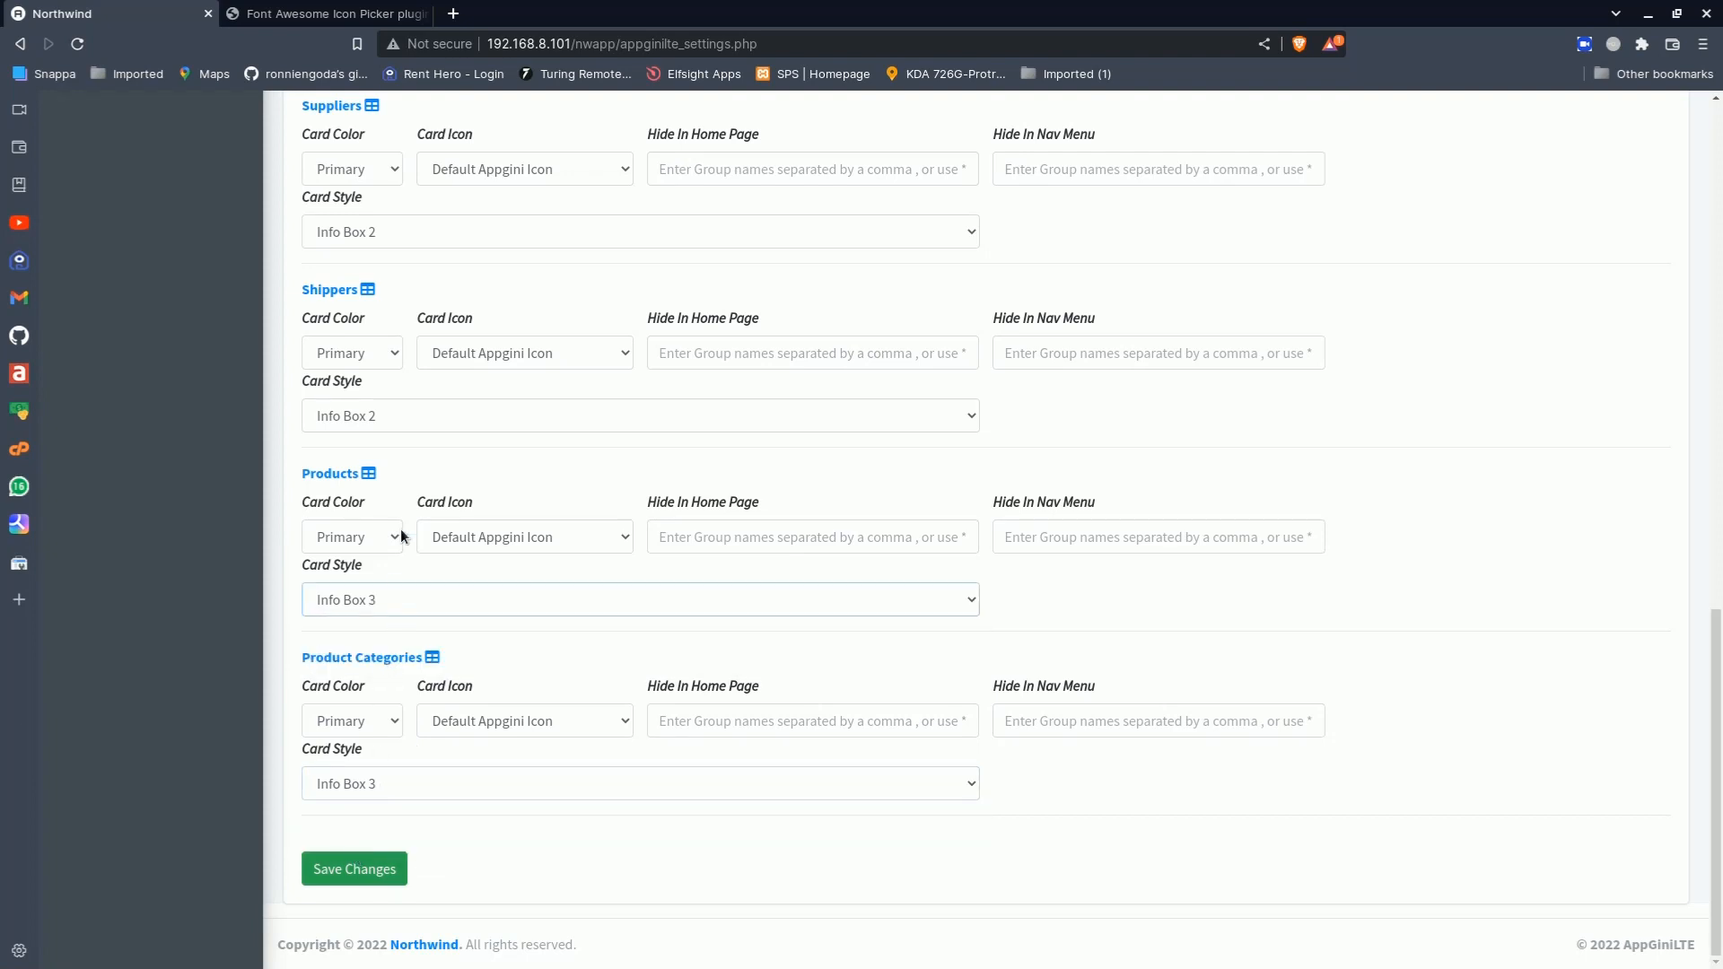
click(403, 413)
click(382, 483)
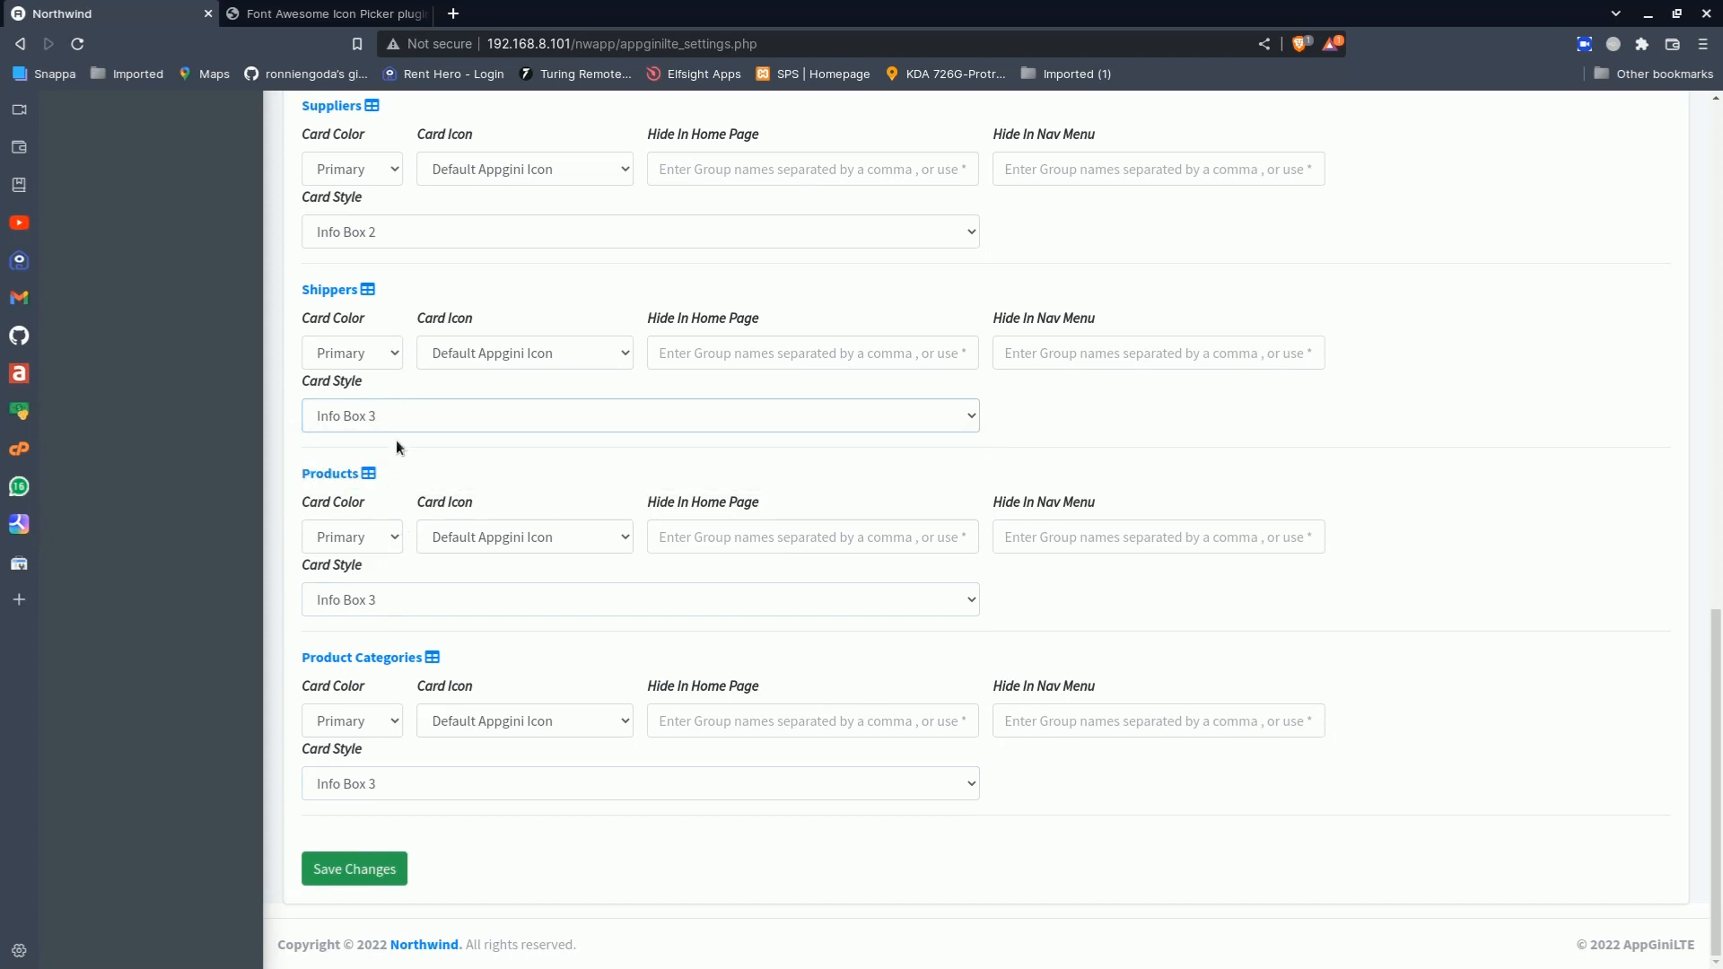
click(402, 233)
click(390, 299)
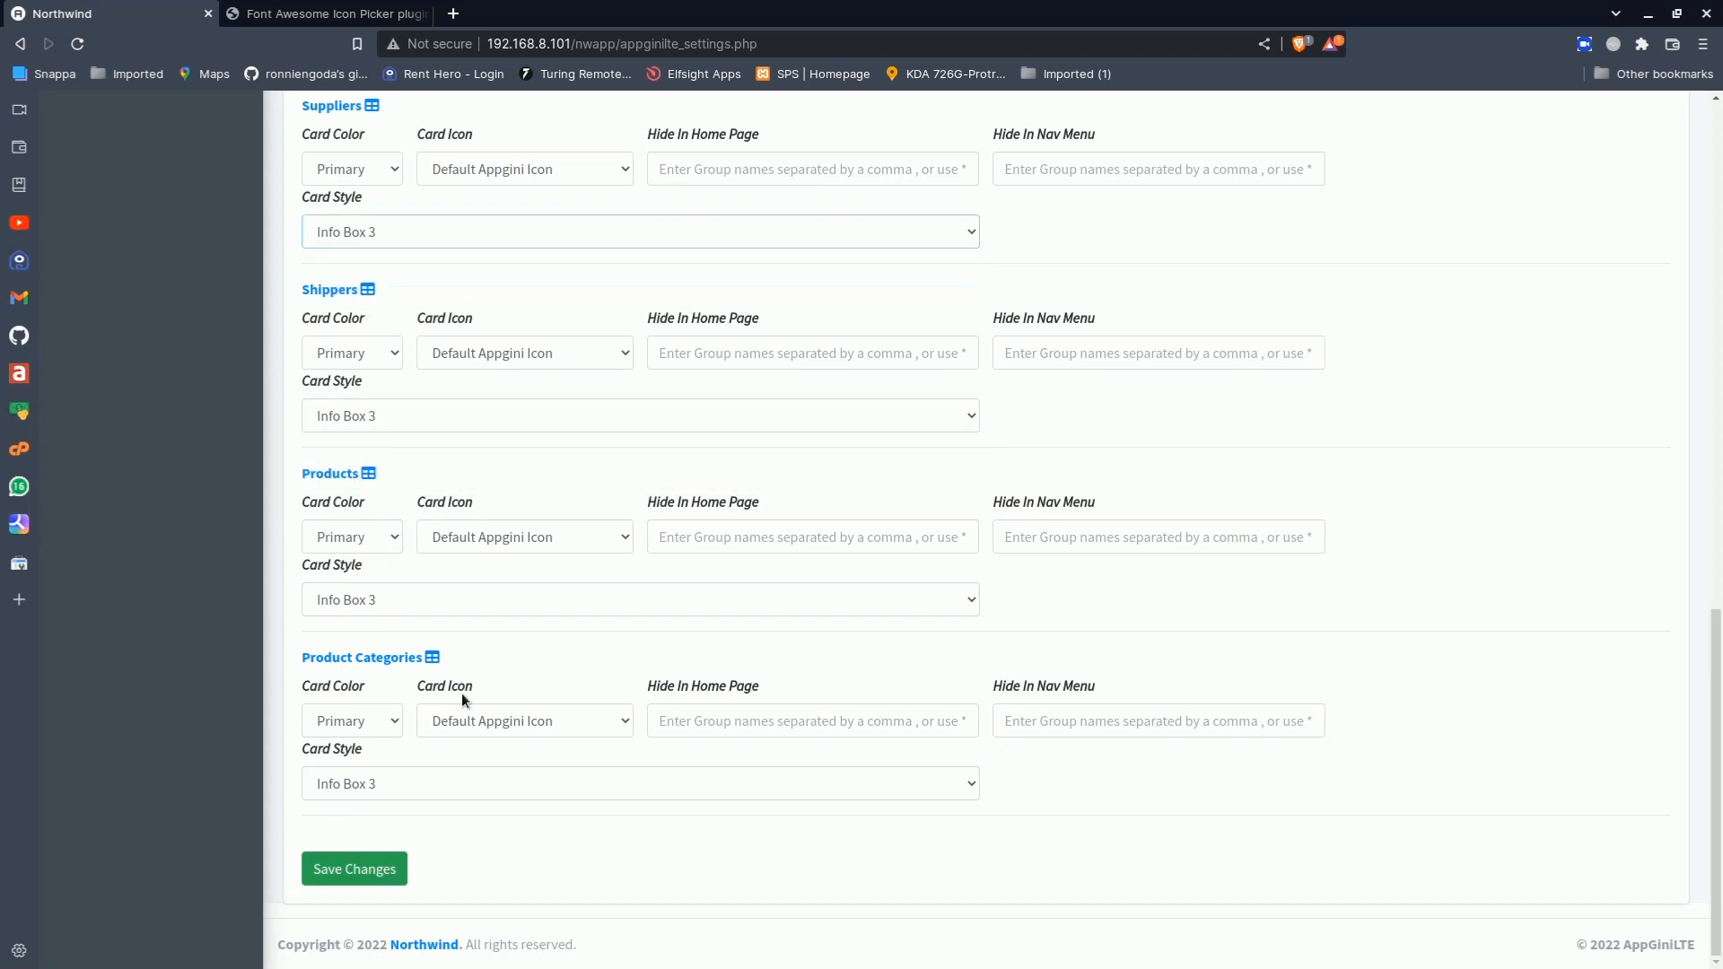
click(366, 863)
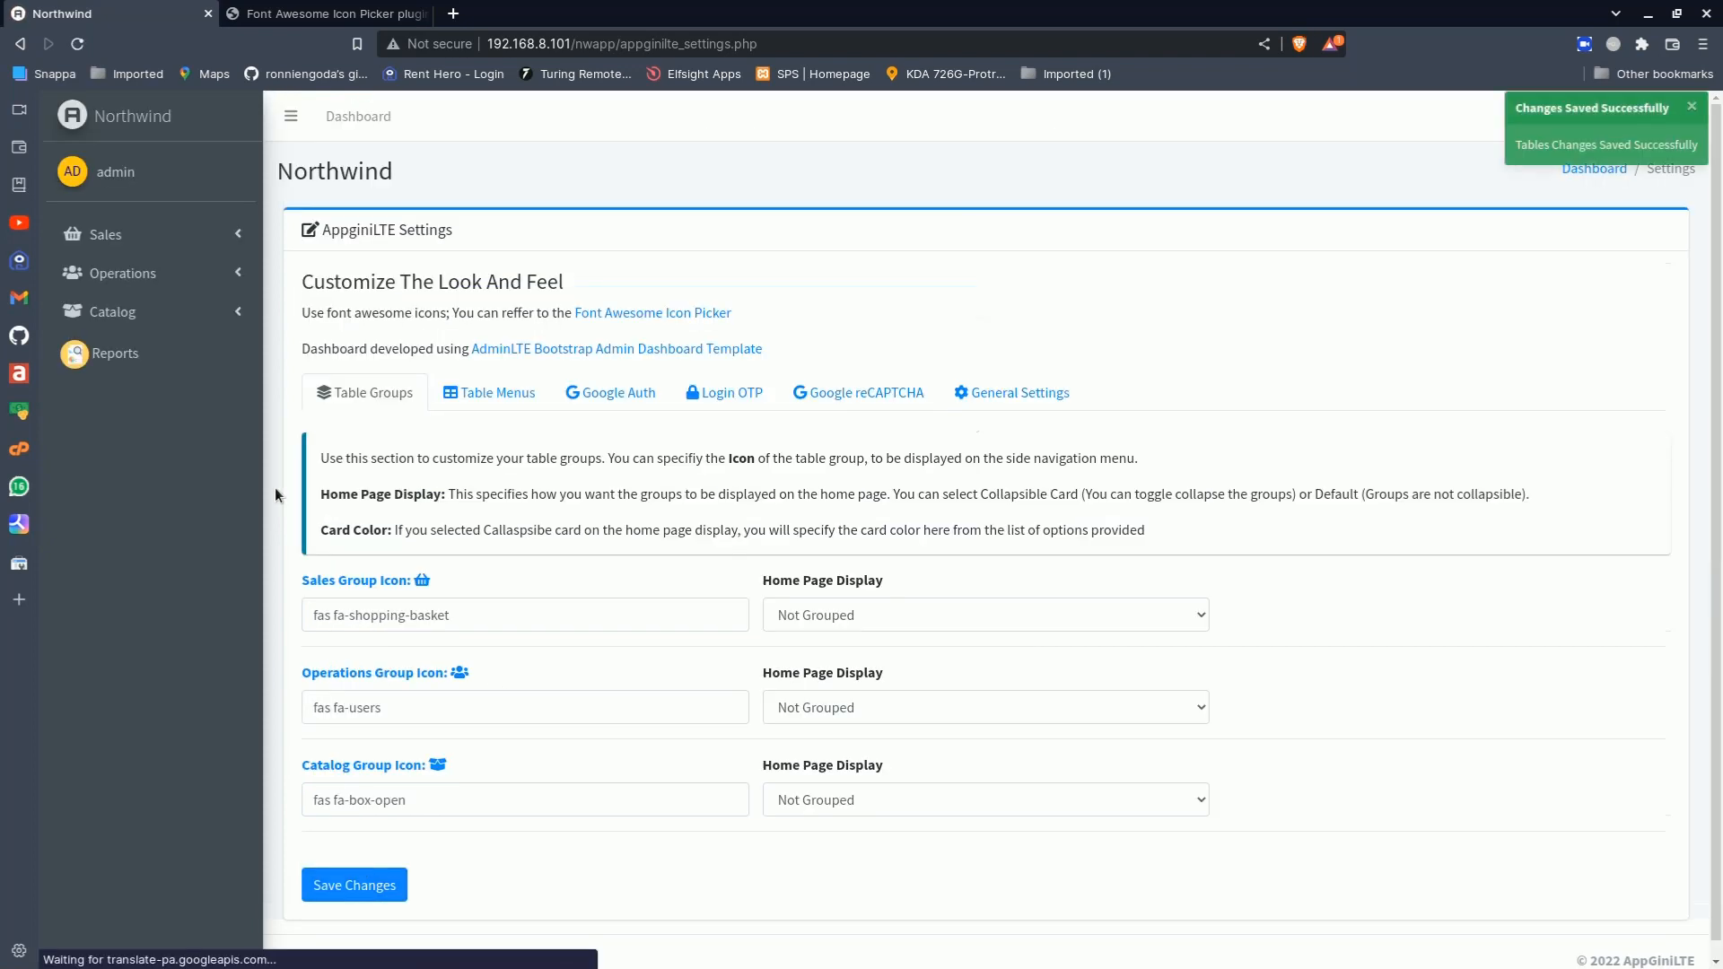
click(146, 122)
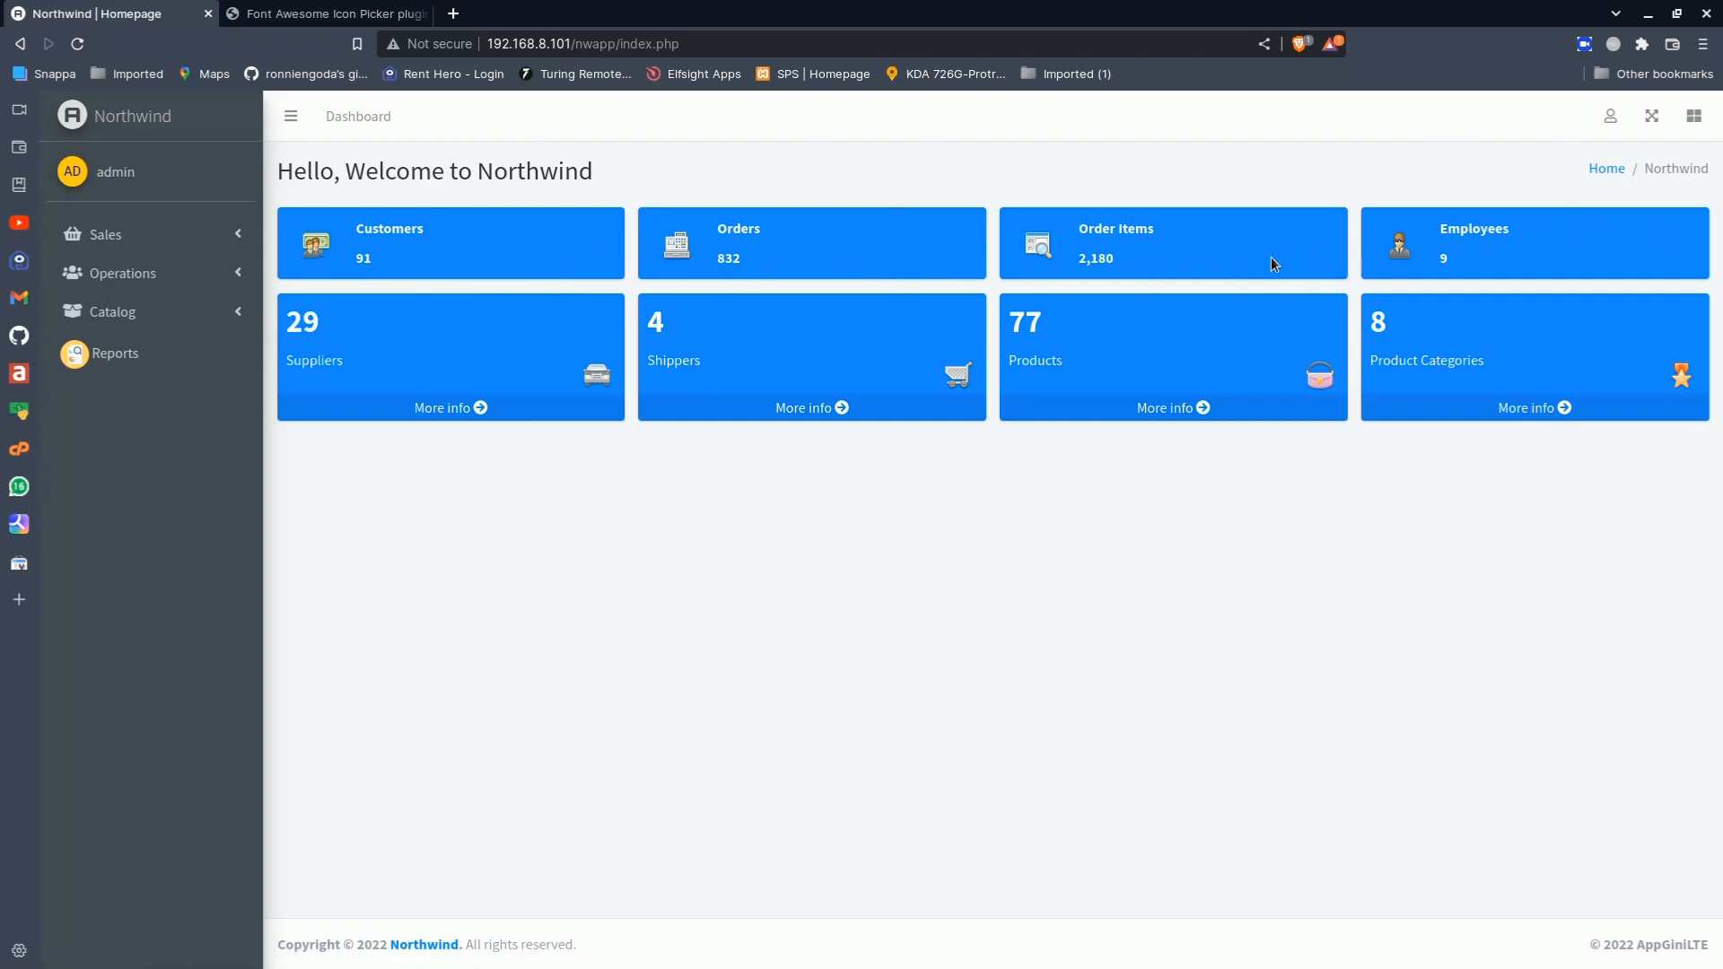
Reopen the Table Menus section of the AppginiLTE Settings and examine the Card Color choices for Customers
click(1610, 115)
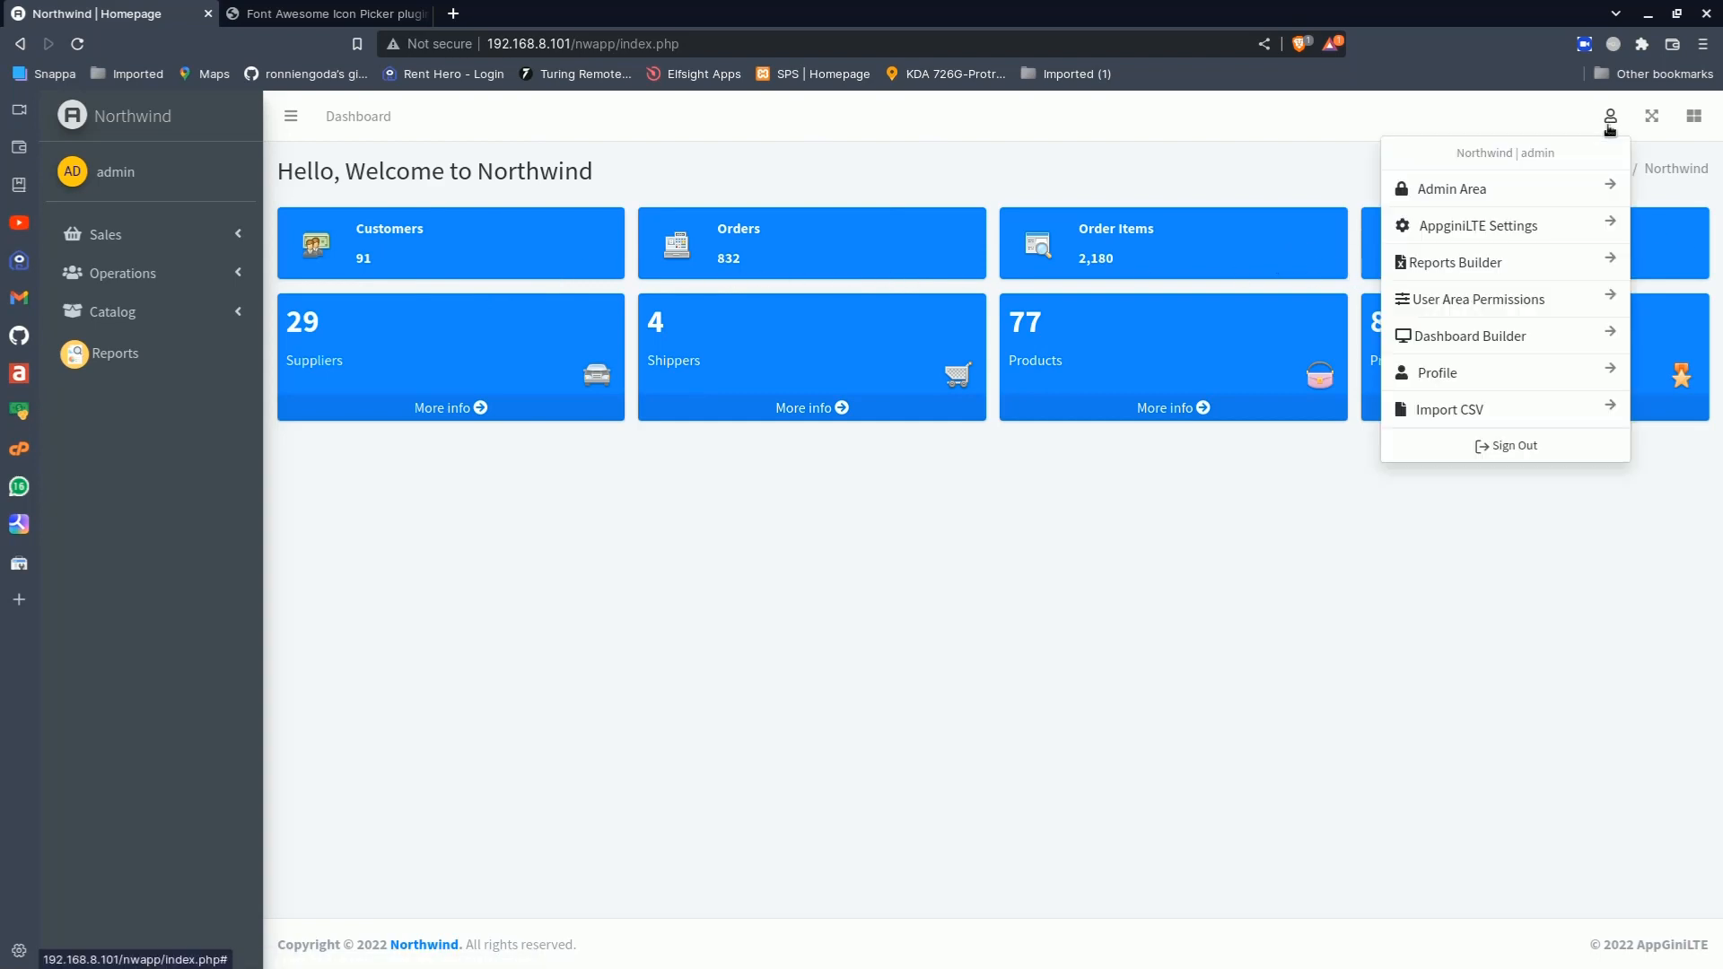
click(1523, 226)
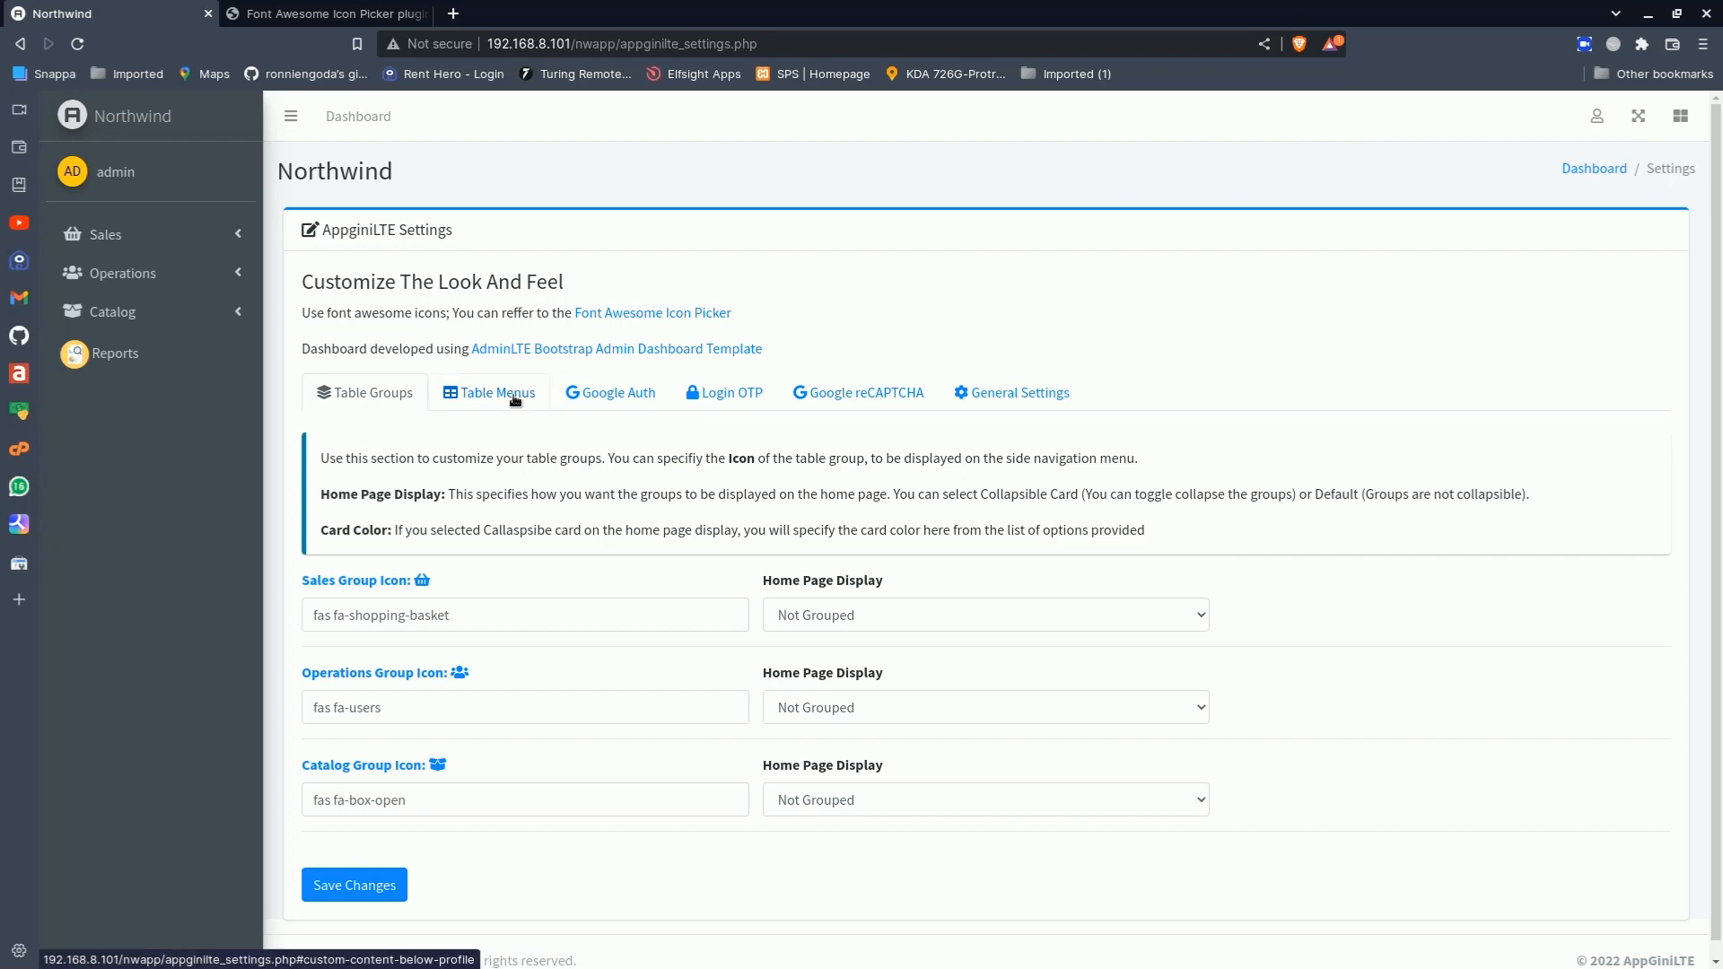
click(467, 392)
scroll(524, 571, down, 2)
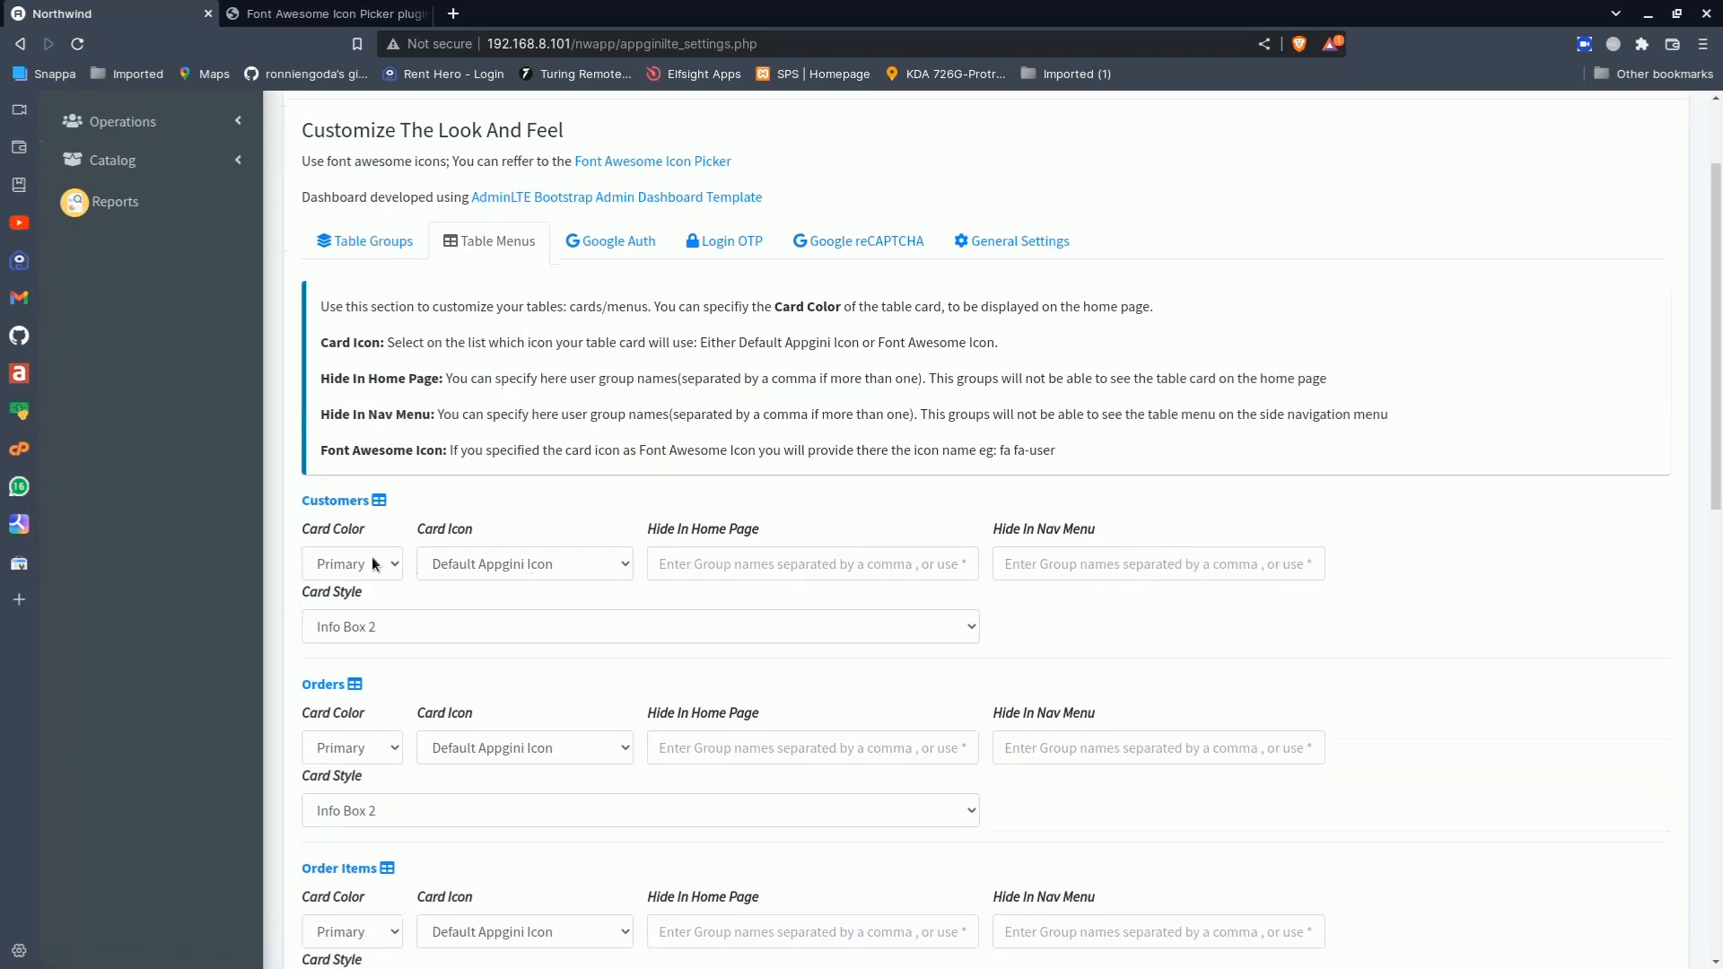
click(368, 563)
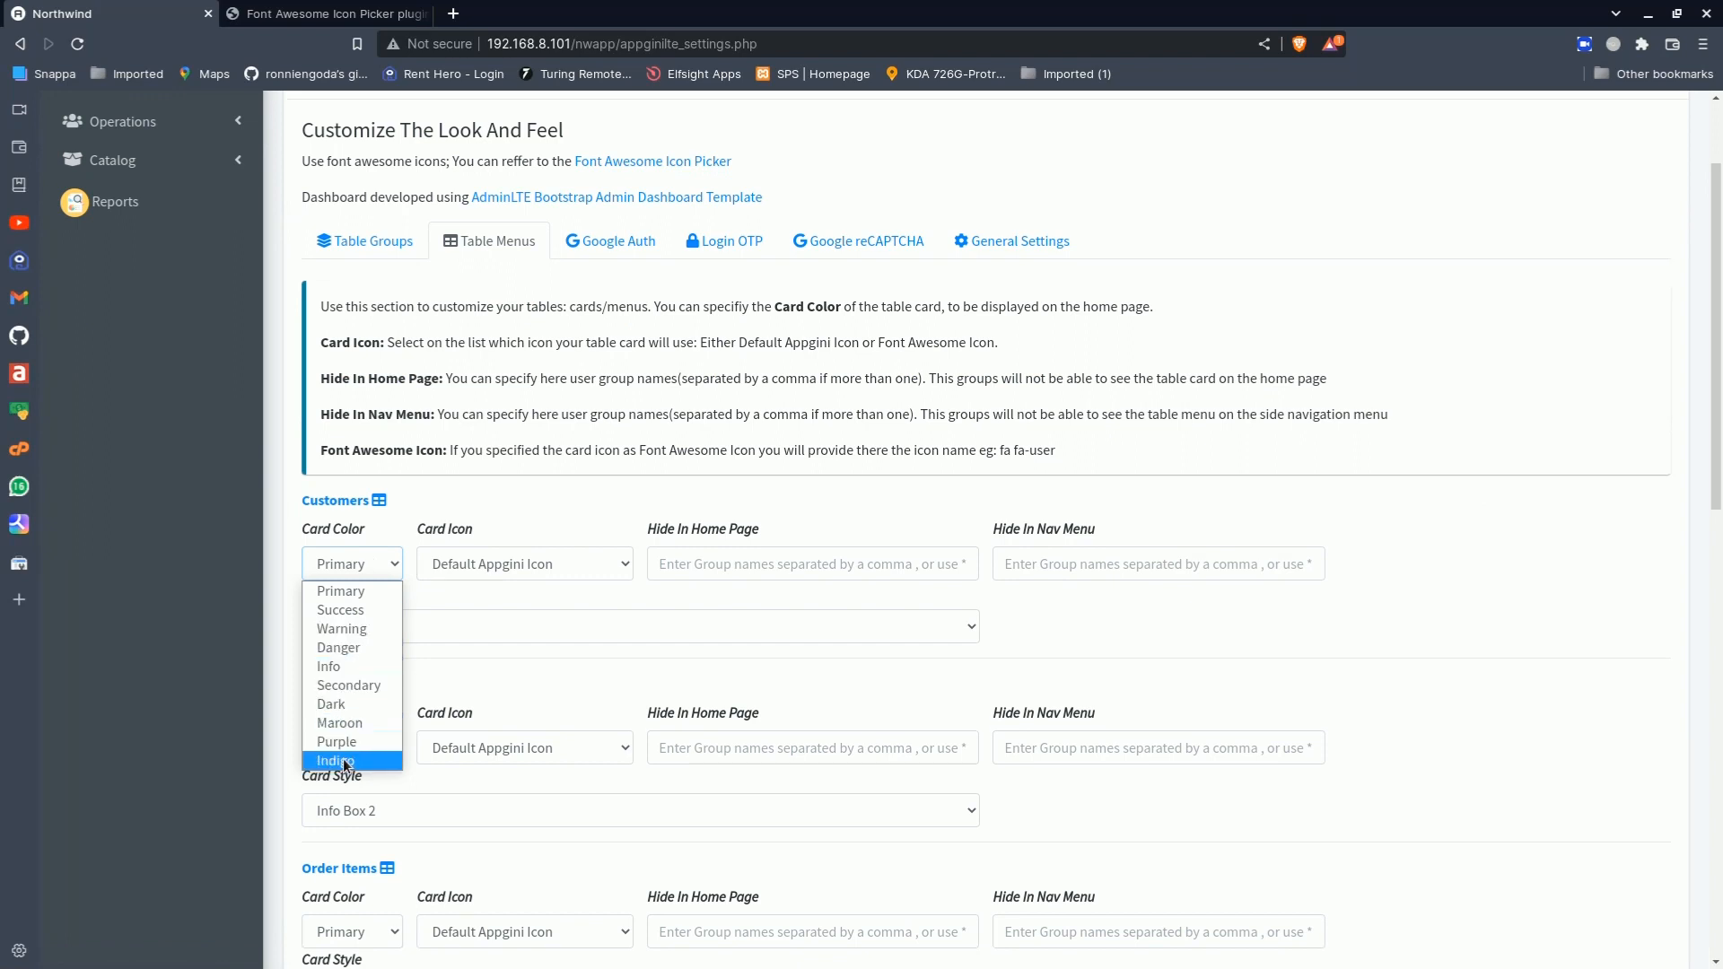
click(502, 666)
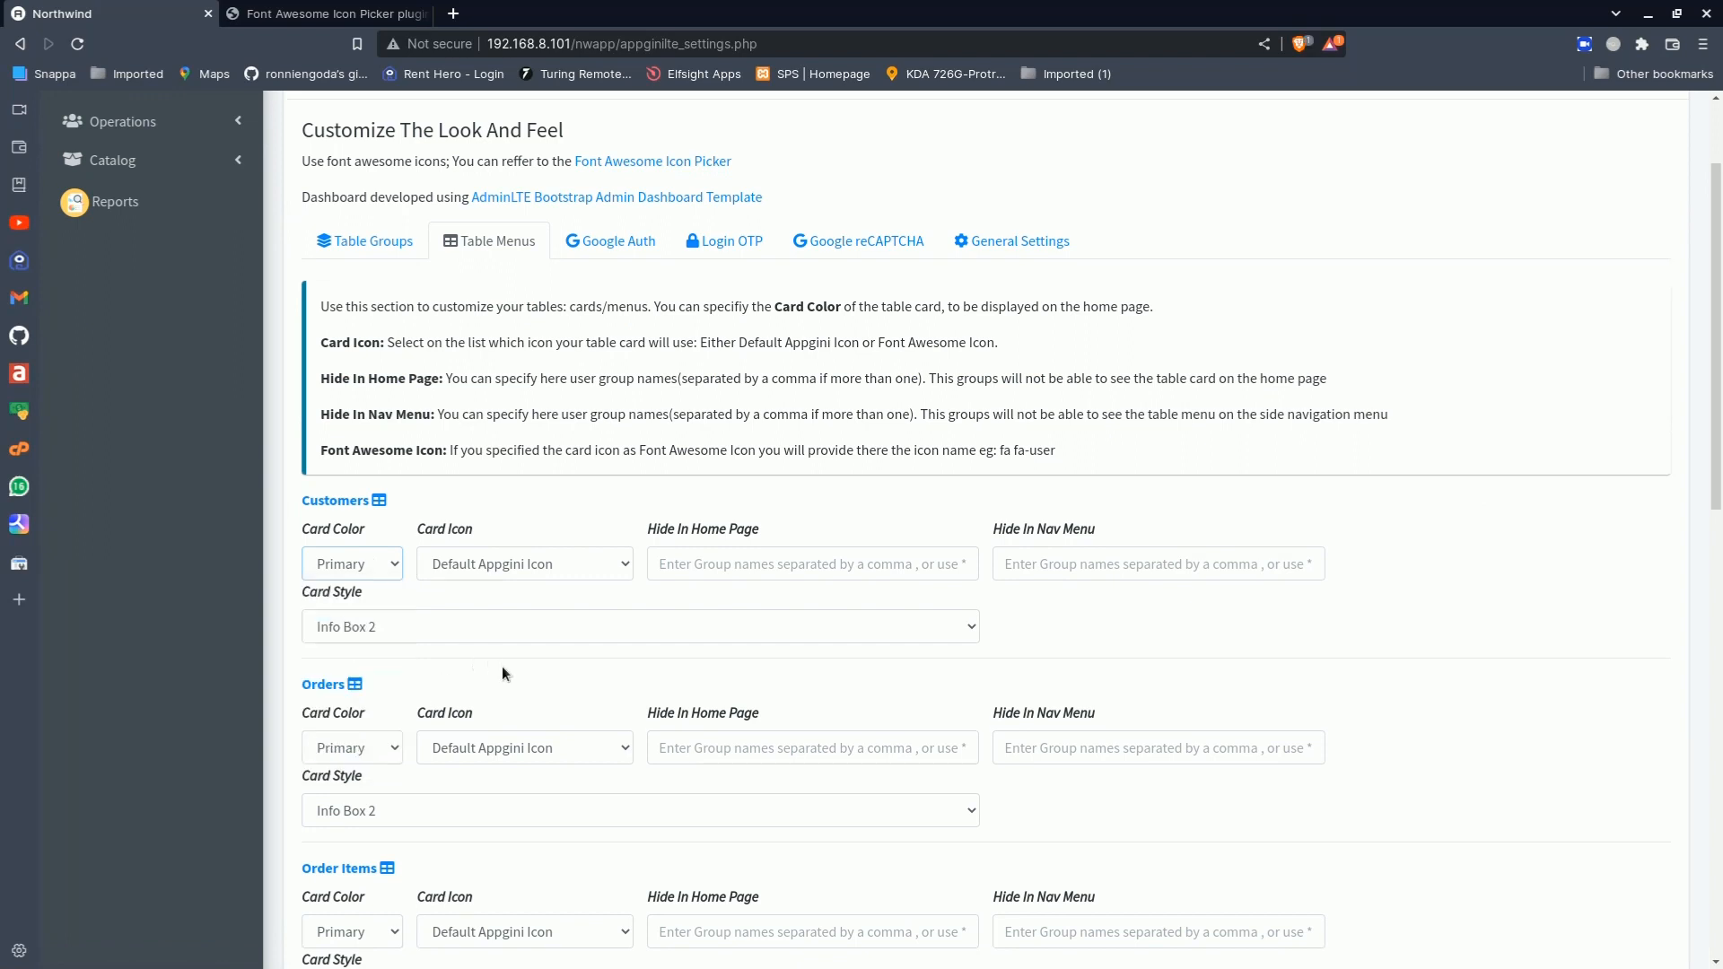
Set the Card Color to Success for the Orders table and Danger for the Order Items table
scroll(425, 663, down, 1)
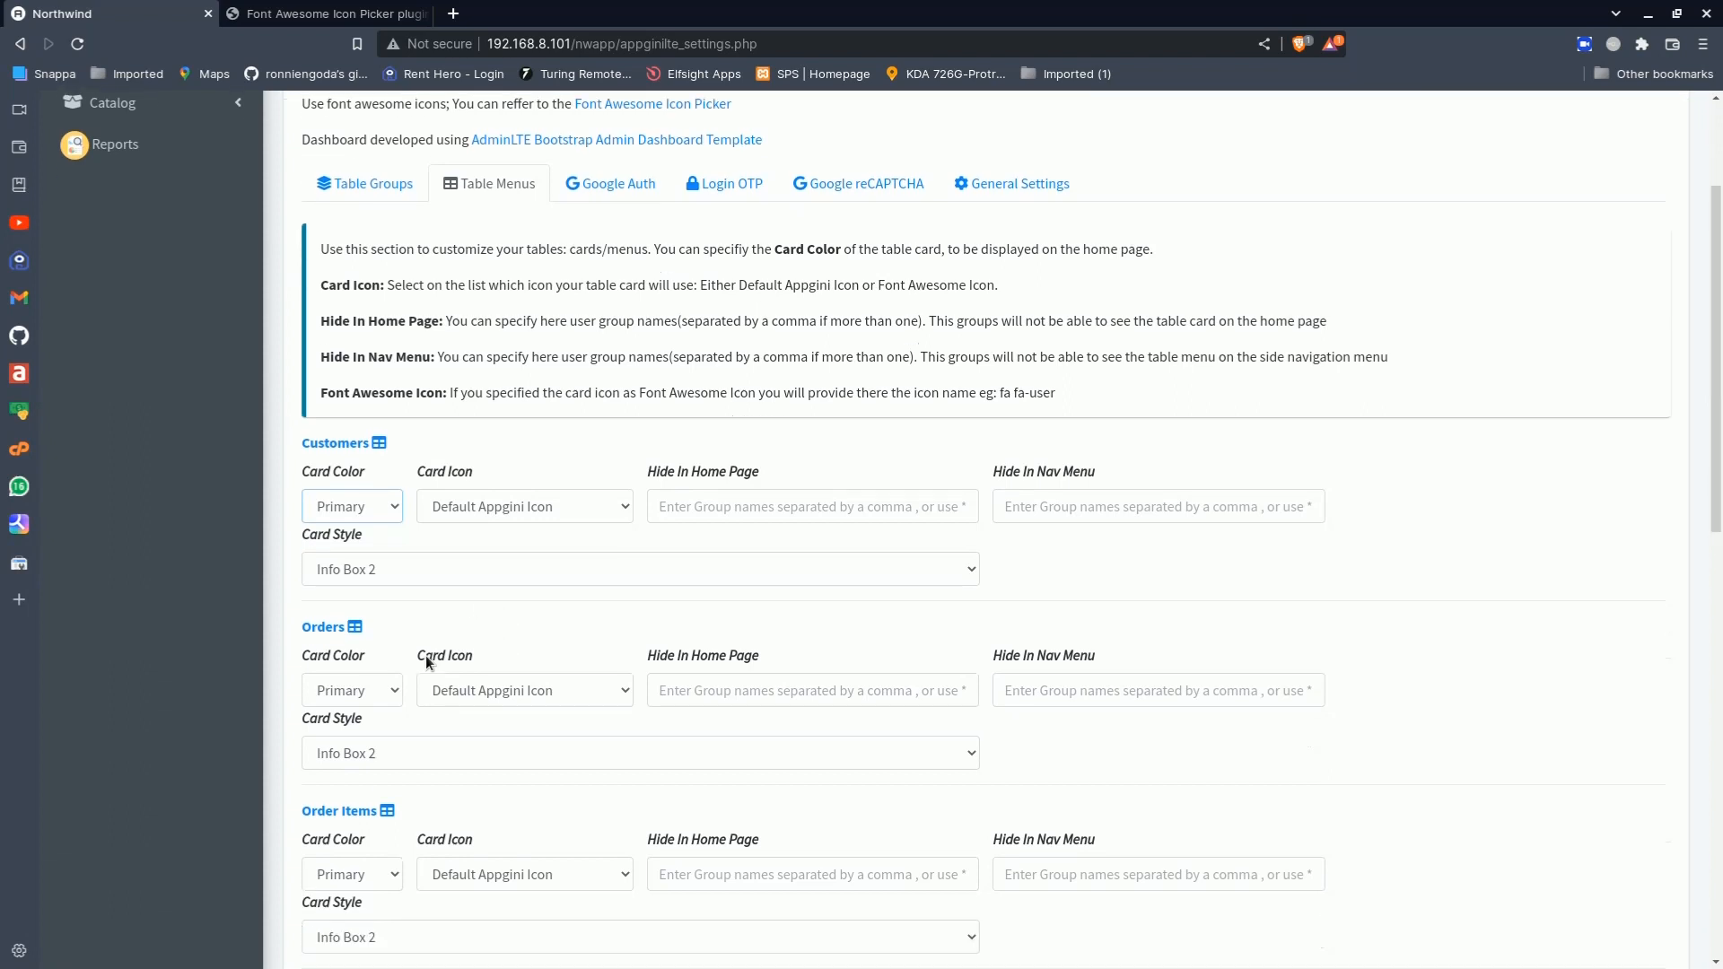
click(387, 690)
click(369, 735)
scroll(370, 737, down, 1)
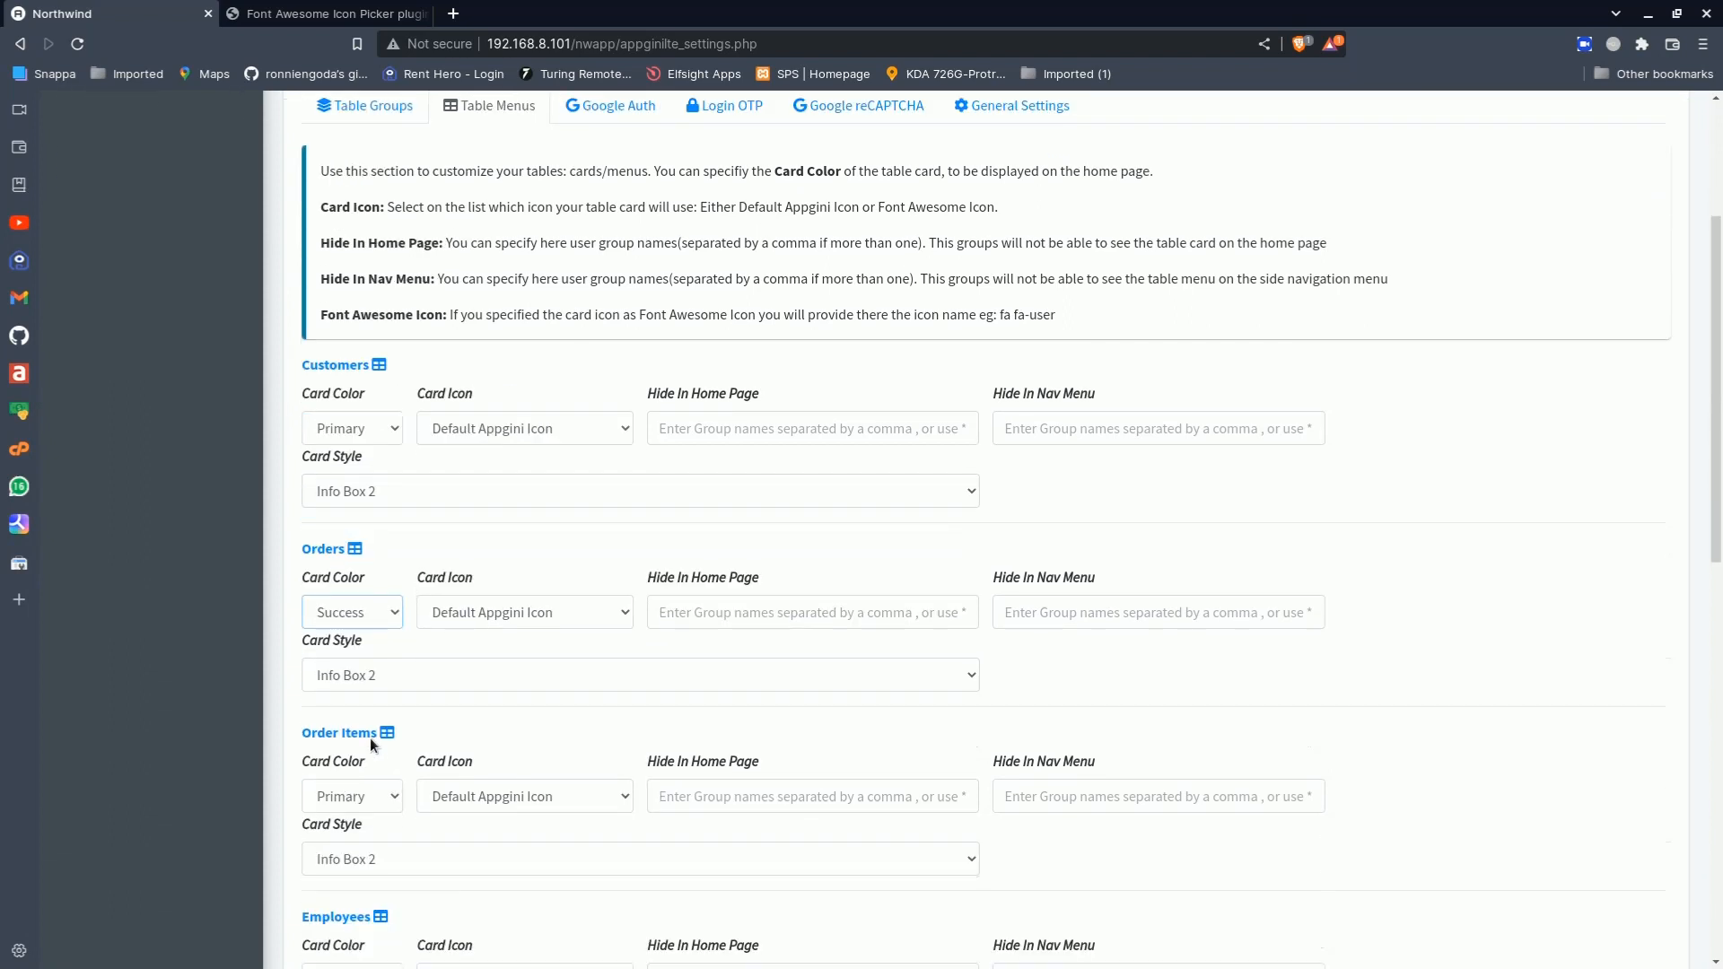
click(352, 797)
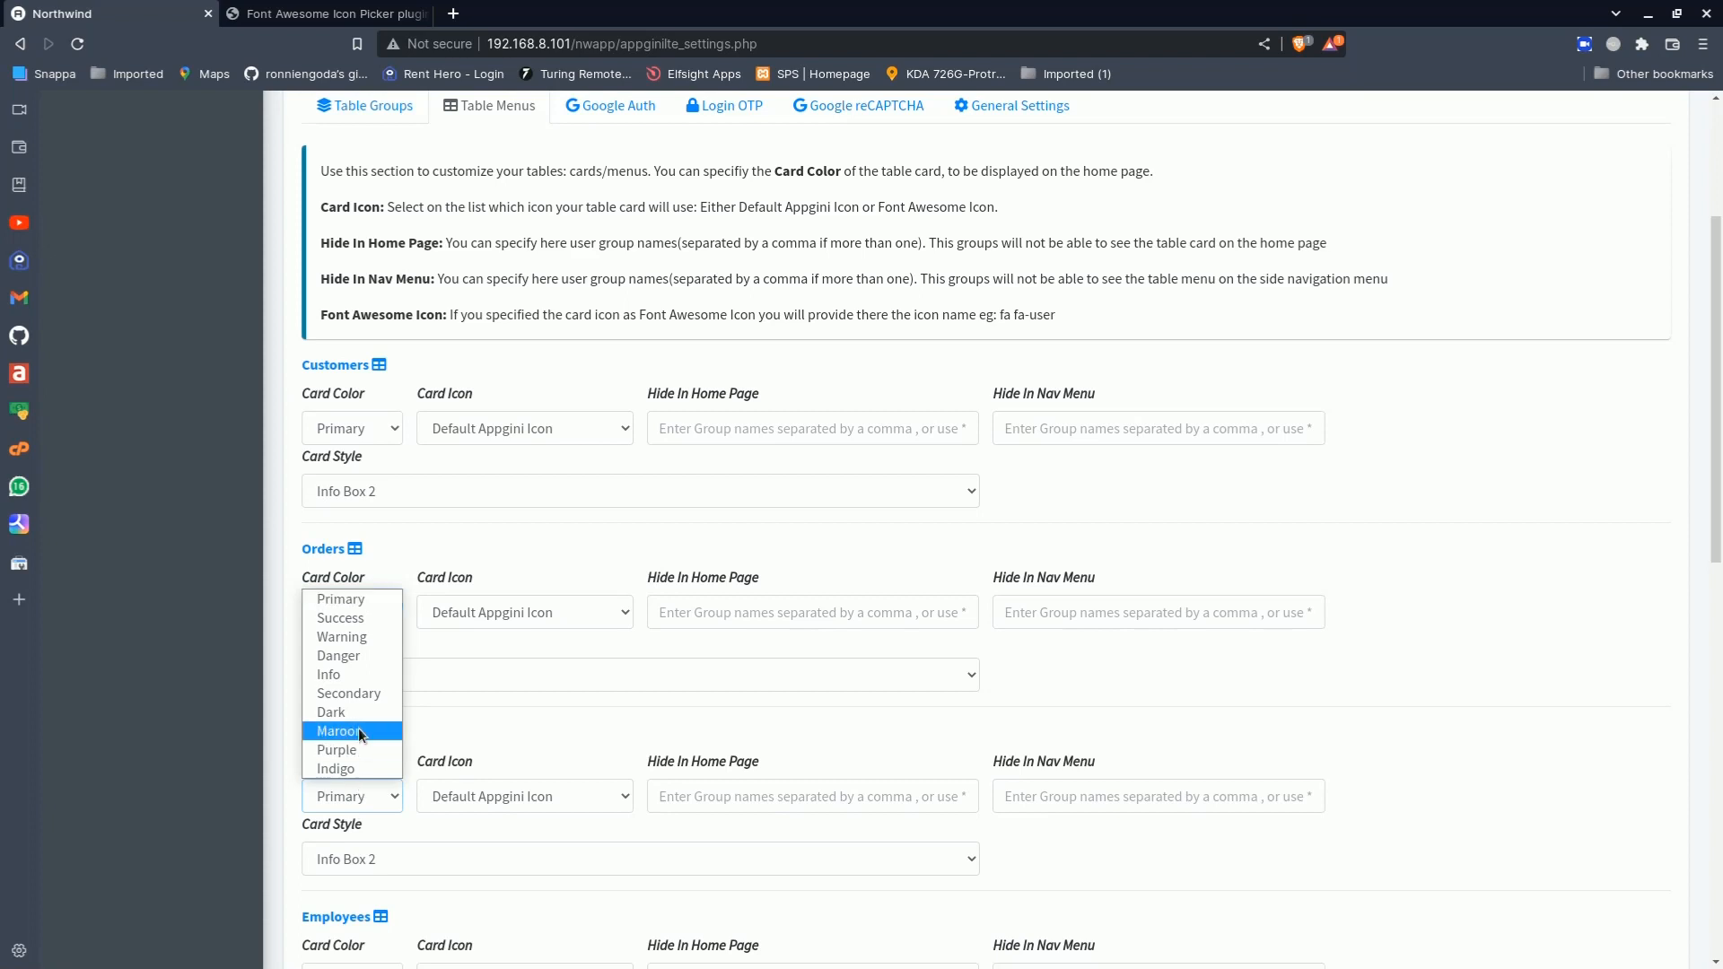
click(357, 656)
Set the Card Color to Dark for the Employees table and Purple for the Suppliers table
scroll(357, 664, down, 3)
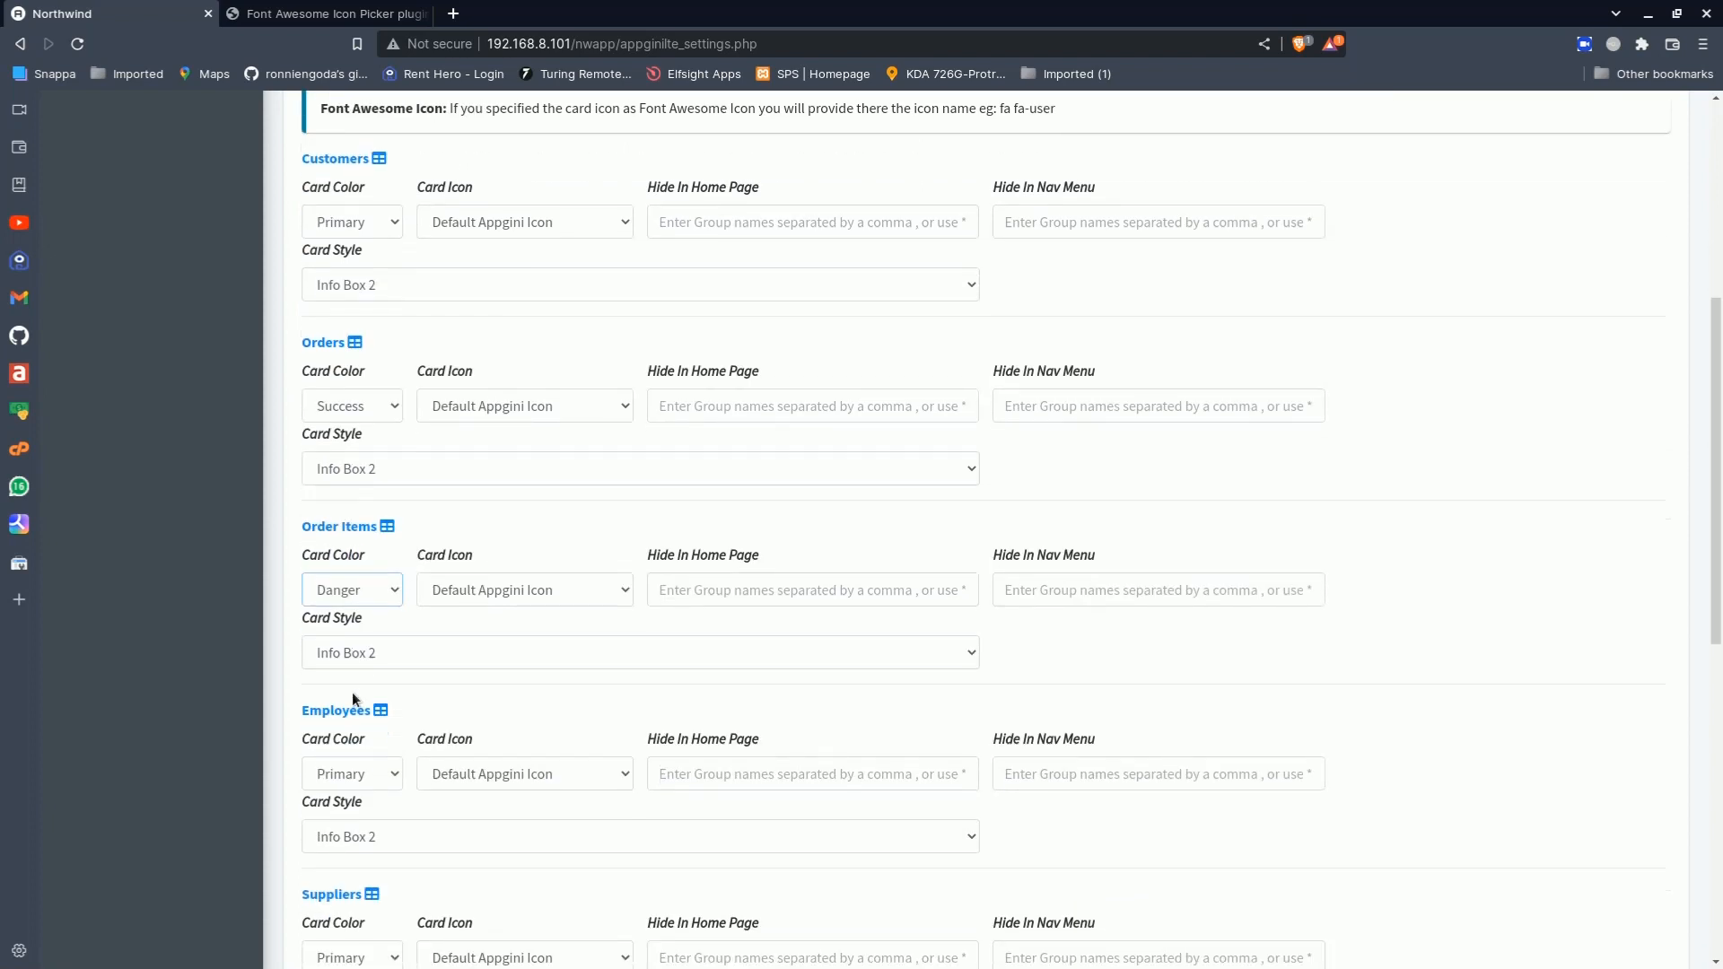
scroll(353, 709, down, 2)
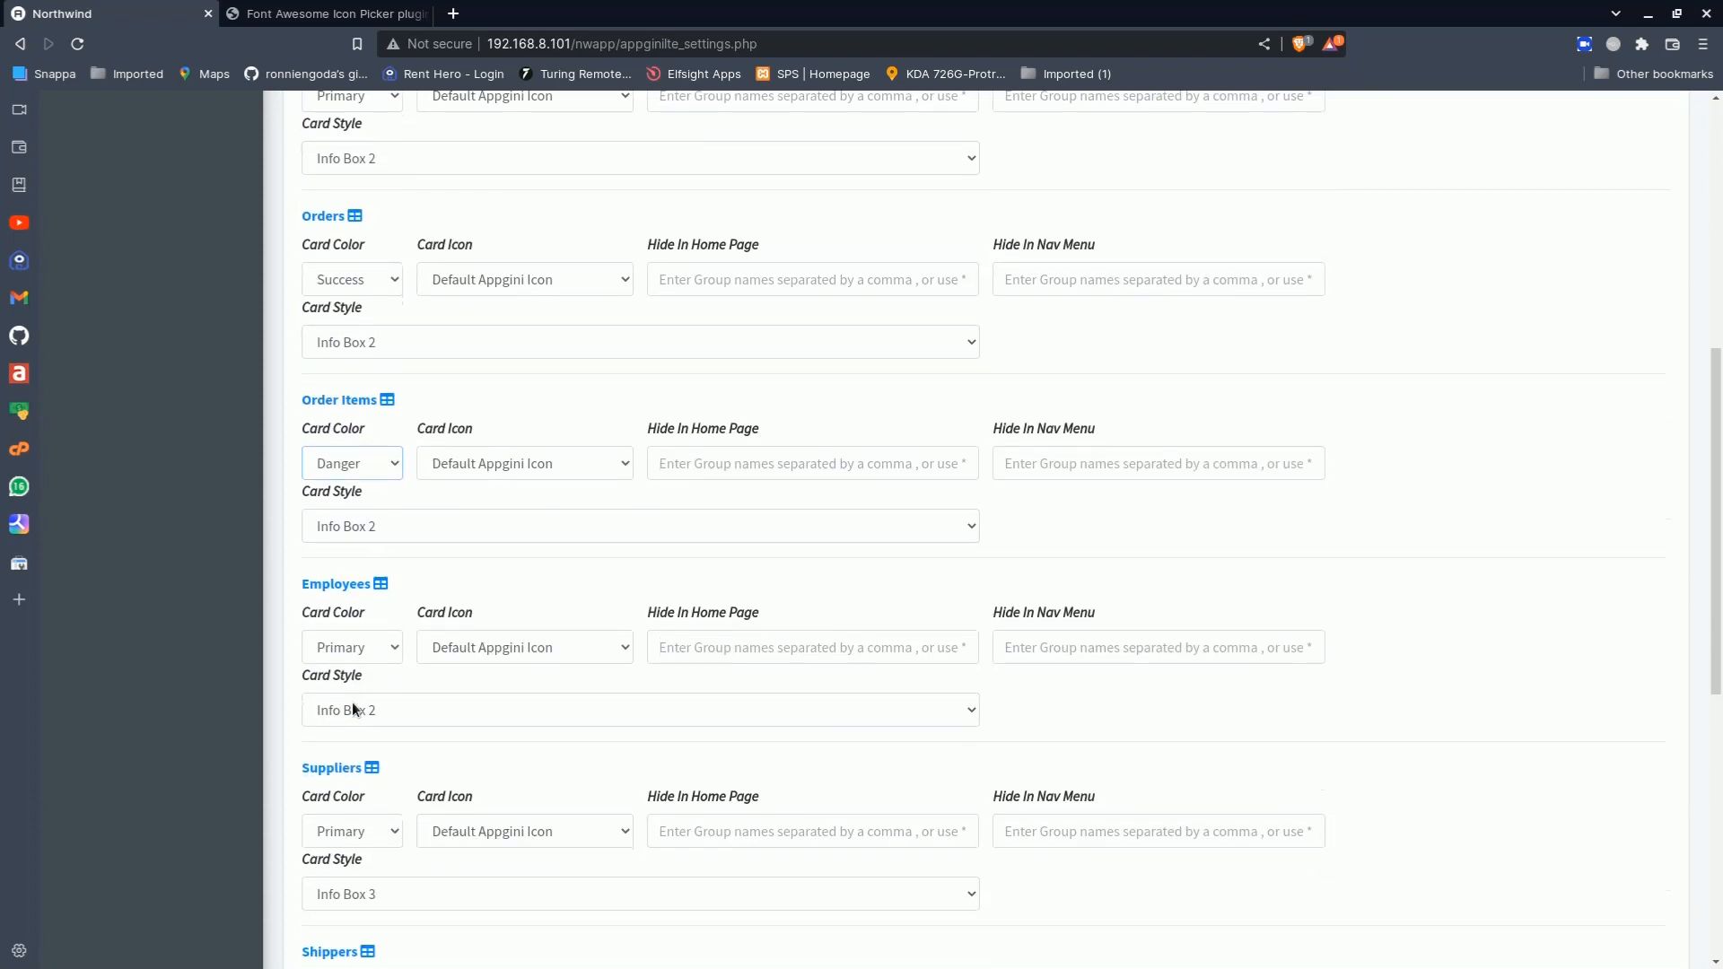
click(352, 713)
click(355, 722)
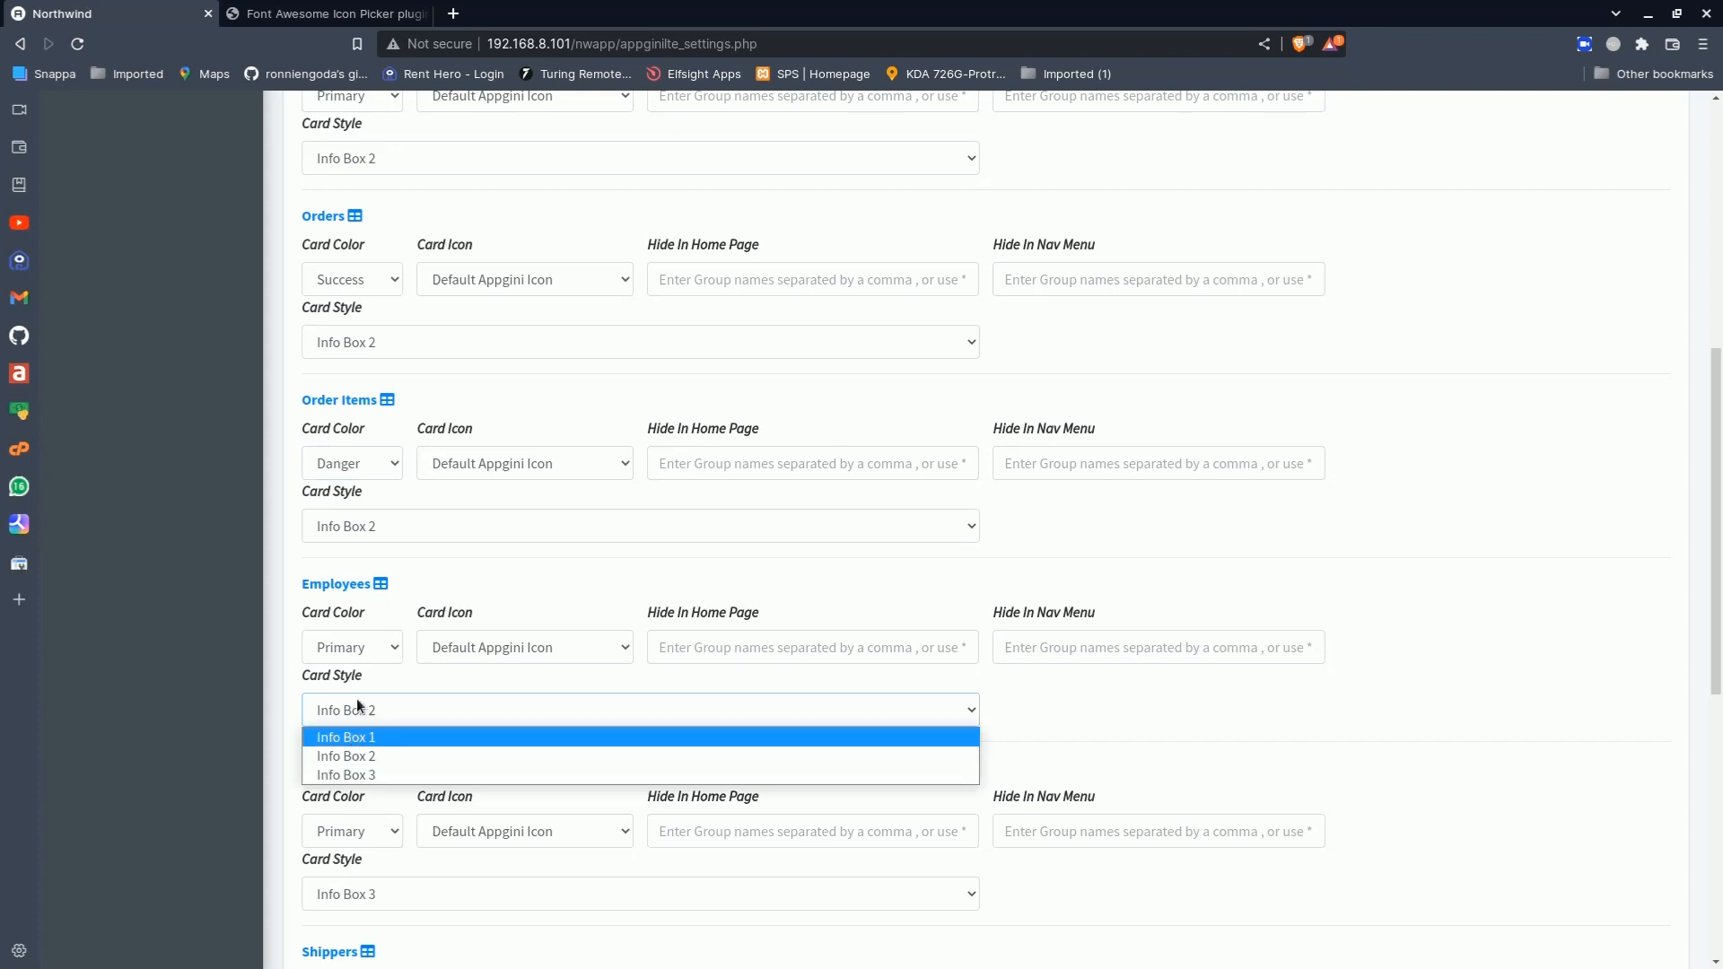
click(405, 676)
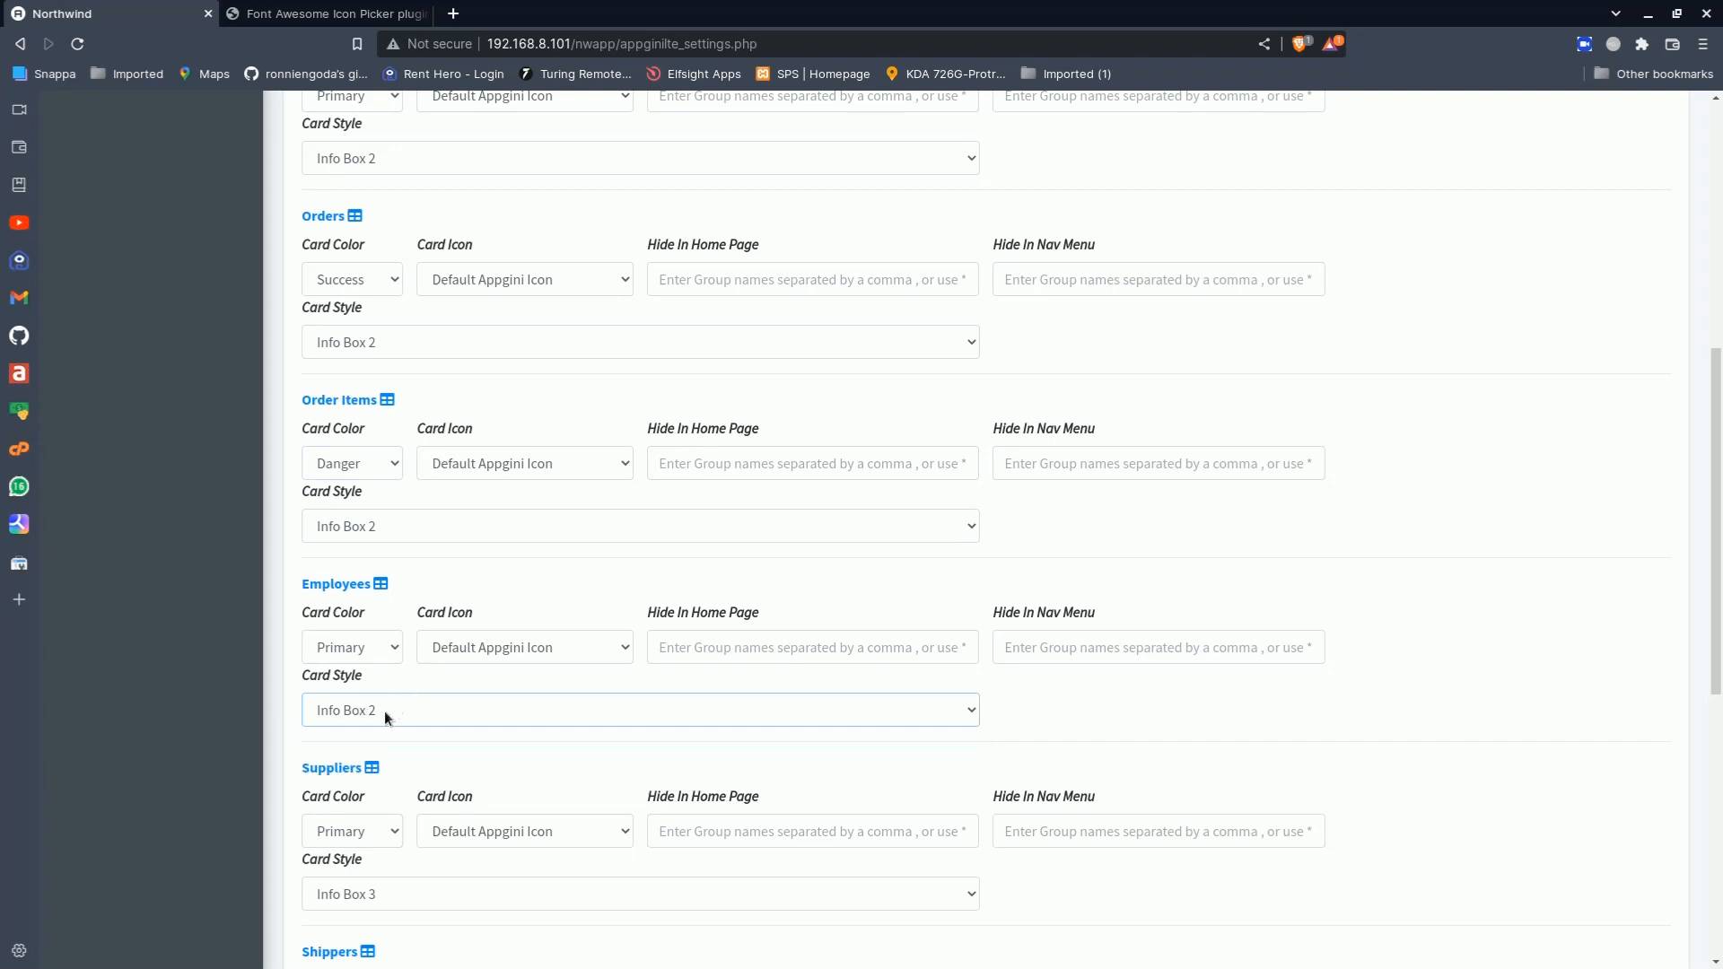
click(376, 655)
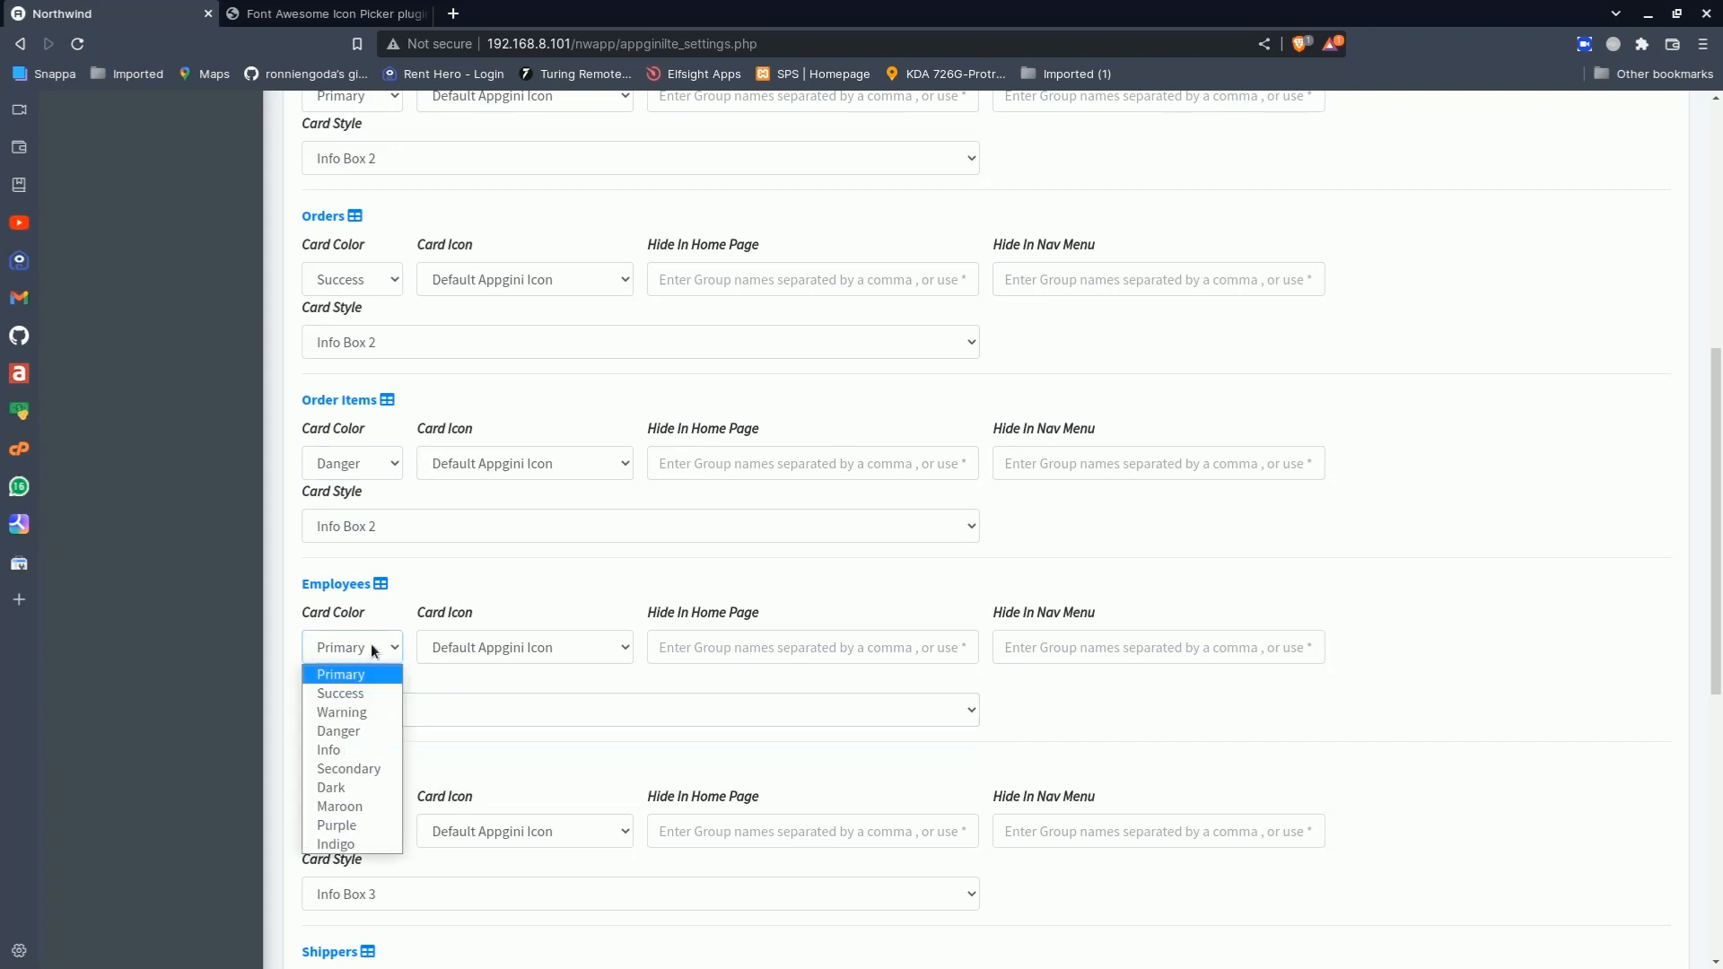
click(346, 786)
scroll(497, 768, down, 3)
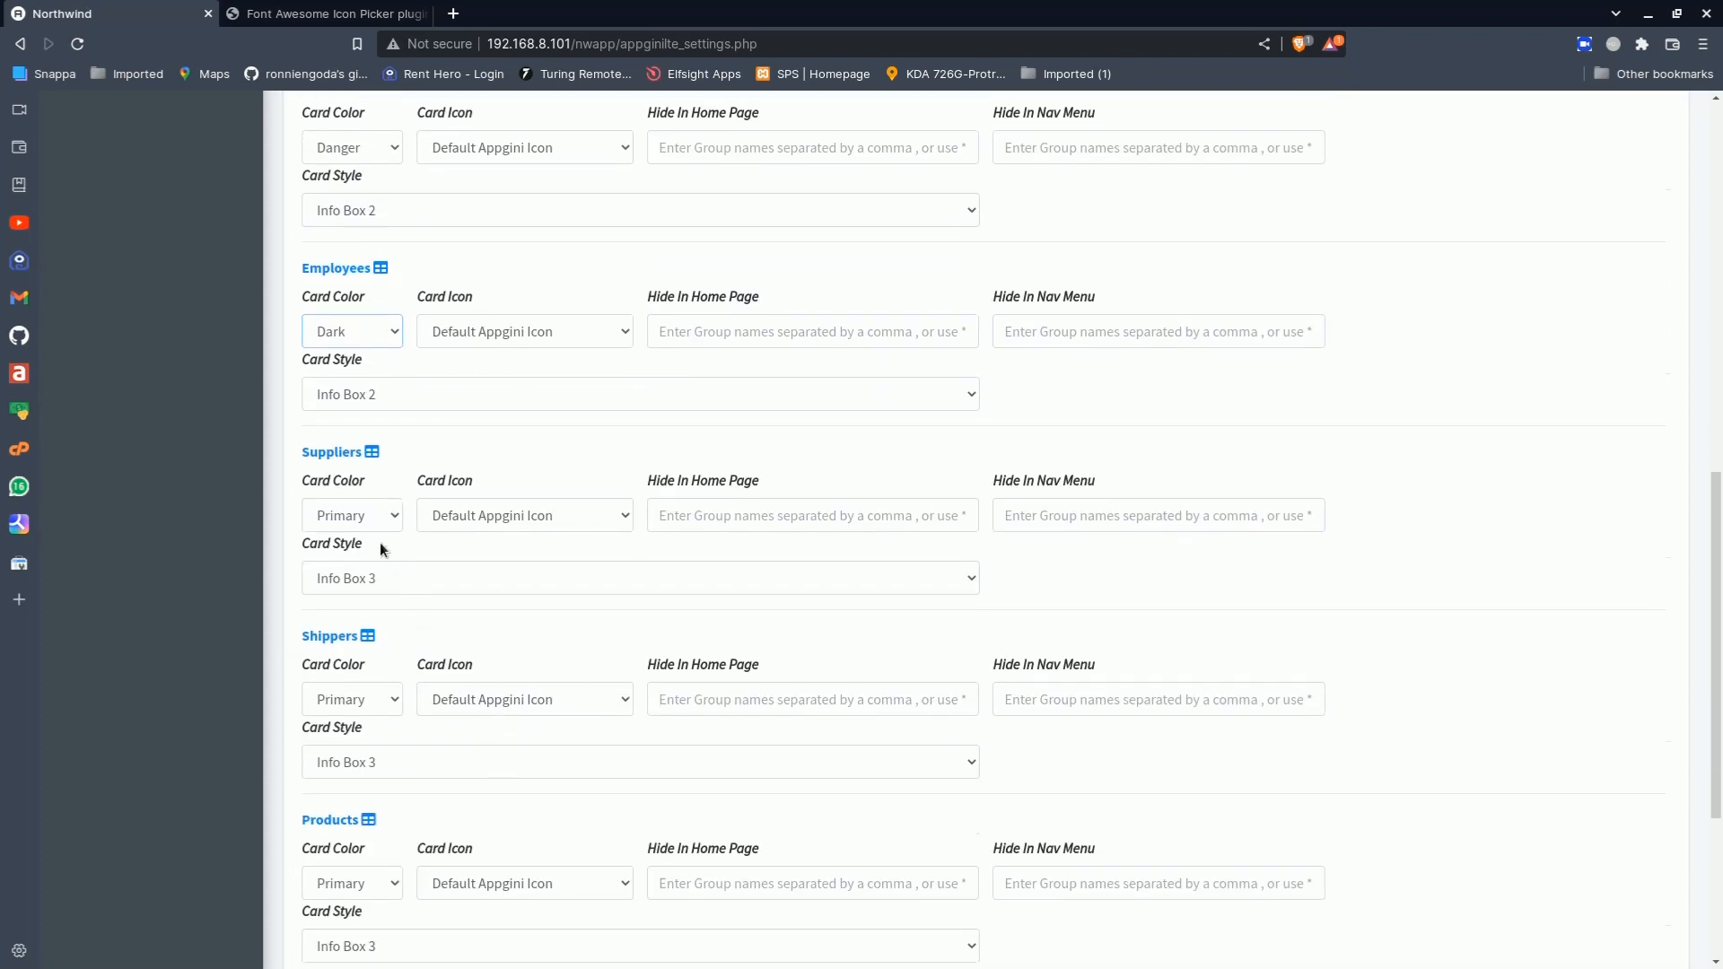
click(361, 522)
click(341, 696)
scroll(338, 690, down, 1)
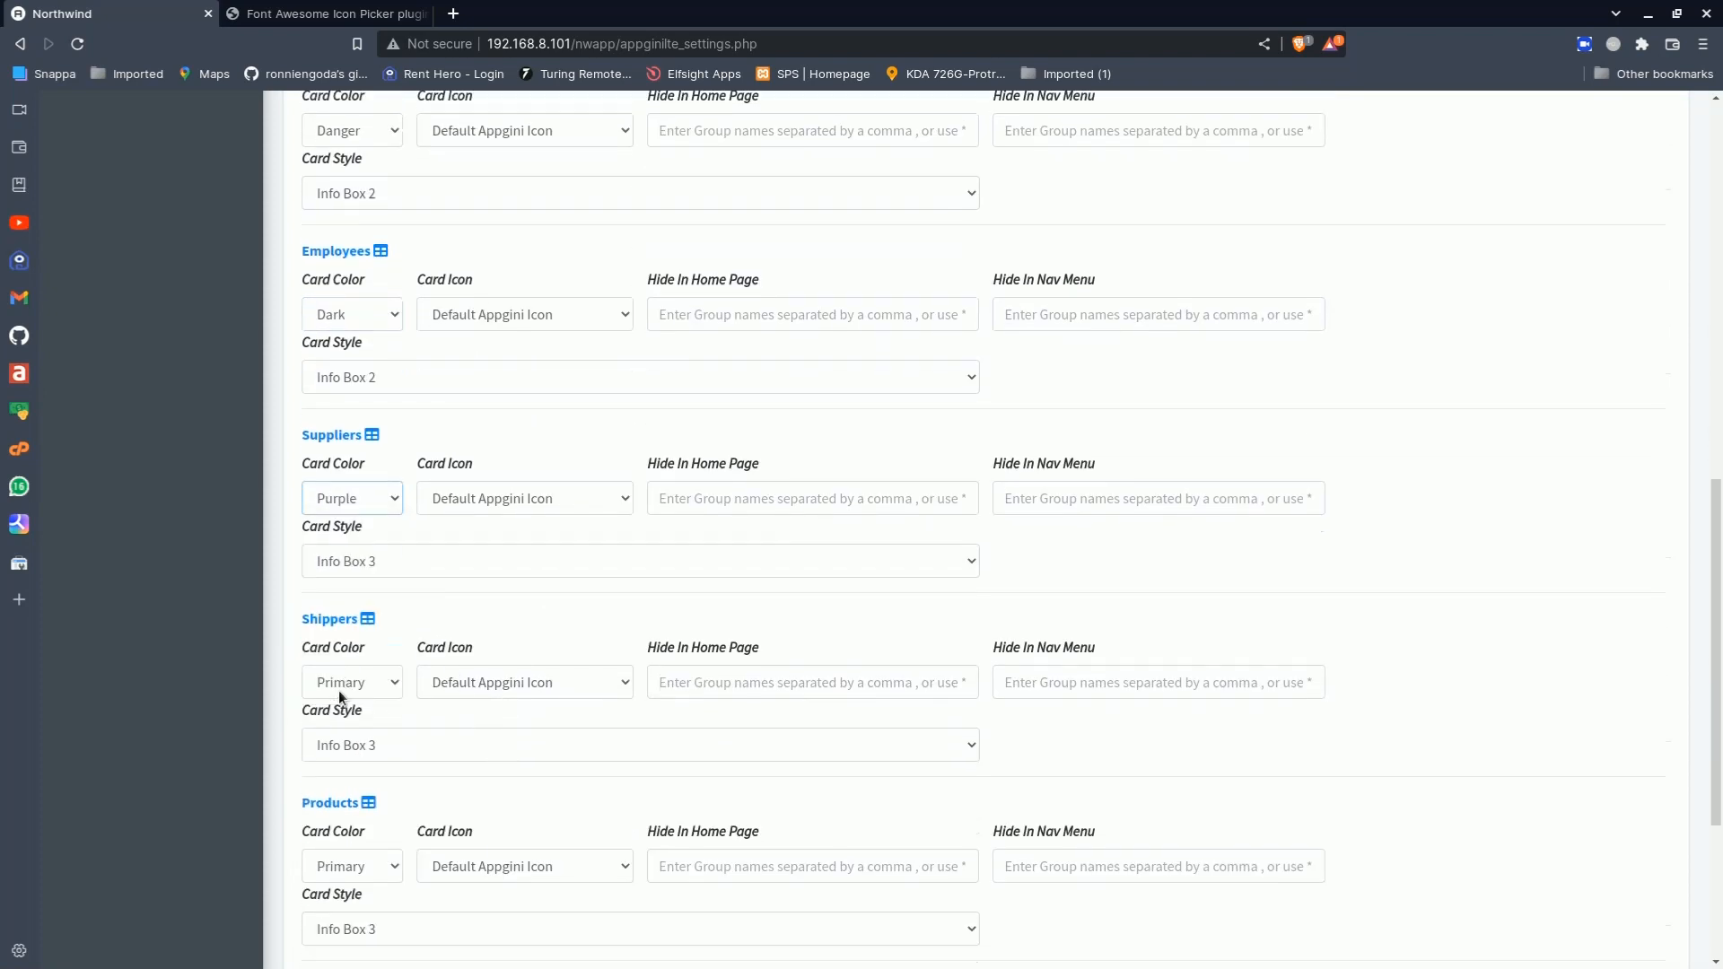
Set the Card Color to Indigo for Products and Info for Product Categories, save the table changes, and check the dashboard
scroll(337, 691, down, 2)
click(359, 719)
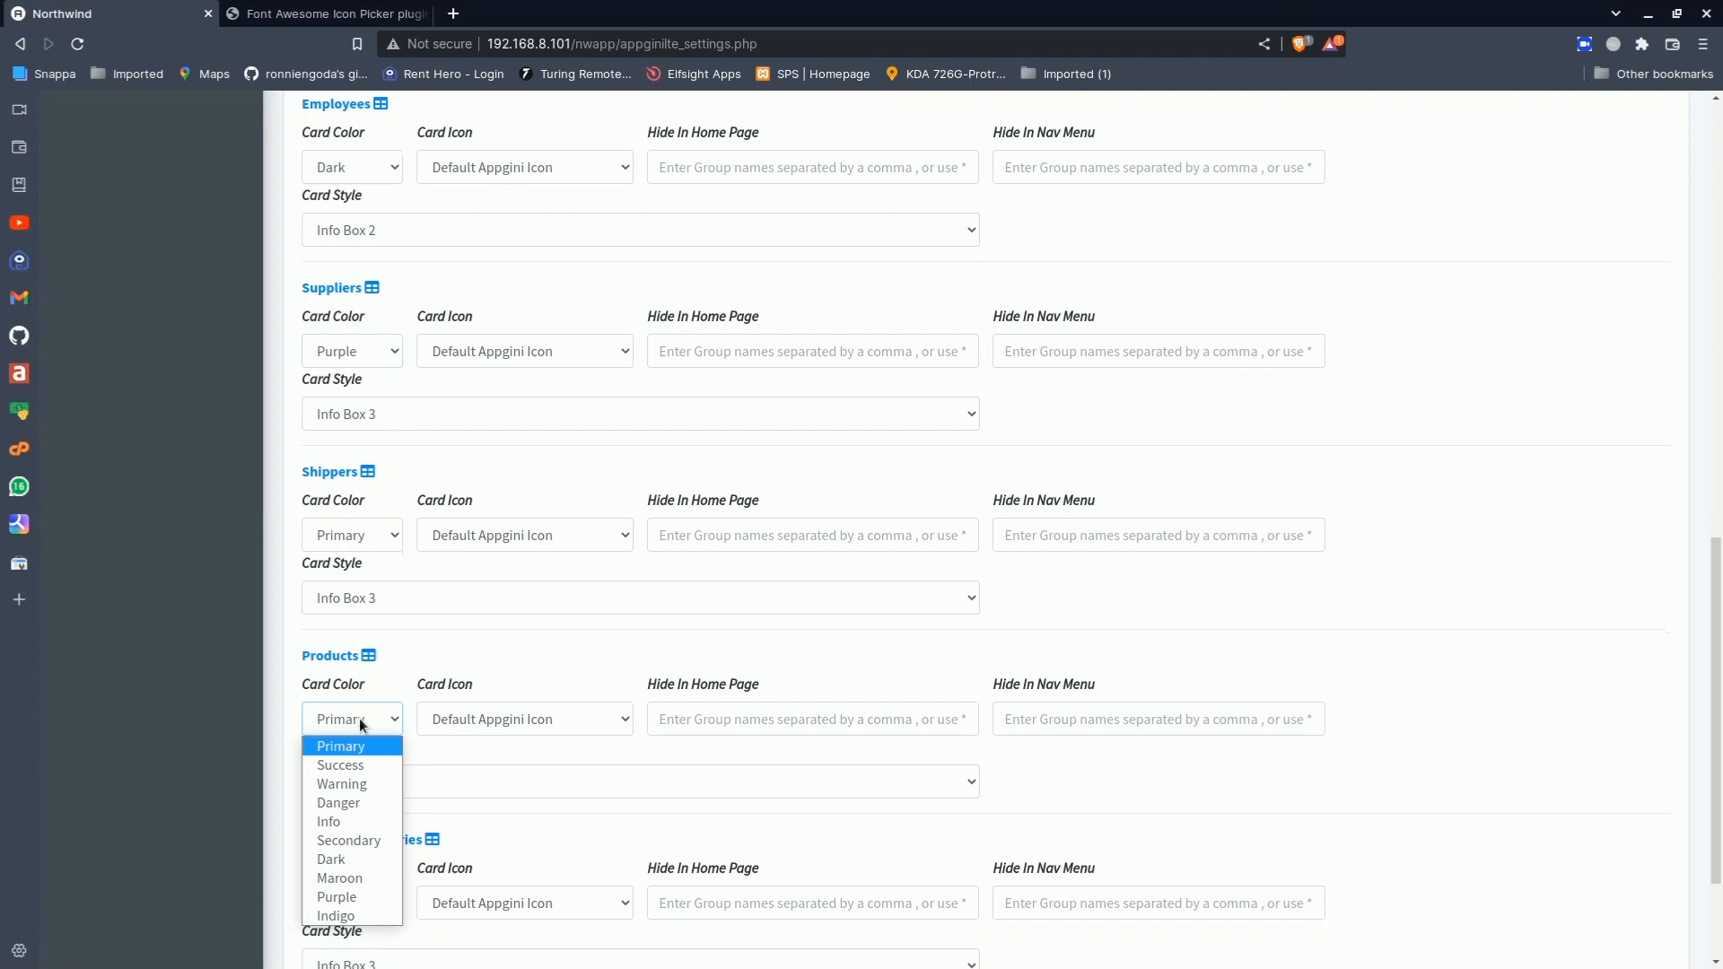
click(341, 913)
scroll(346, 897, down, 2)
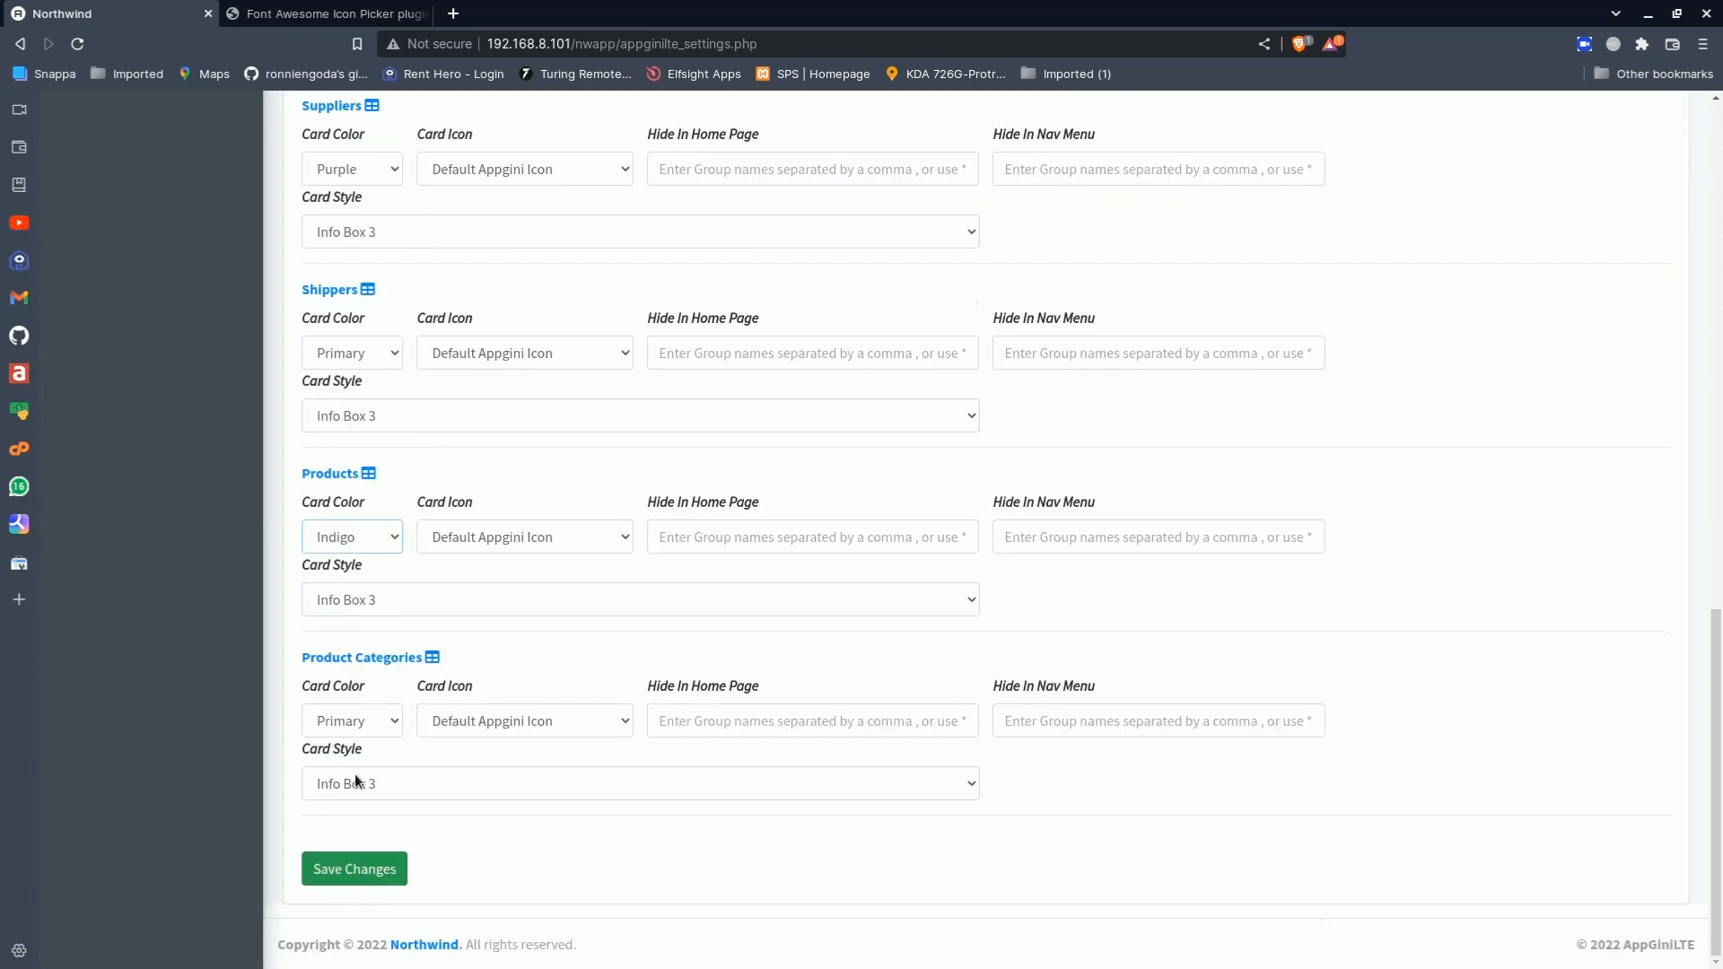
click(349, 724)
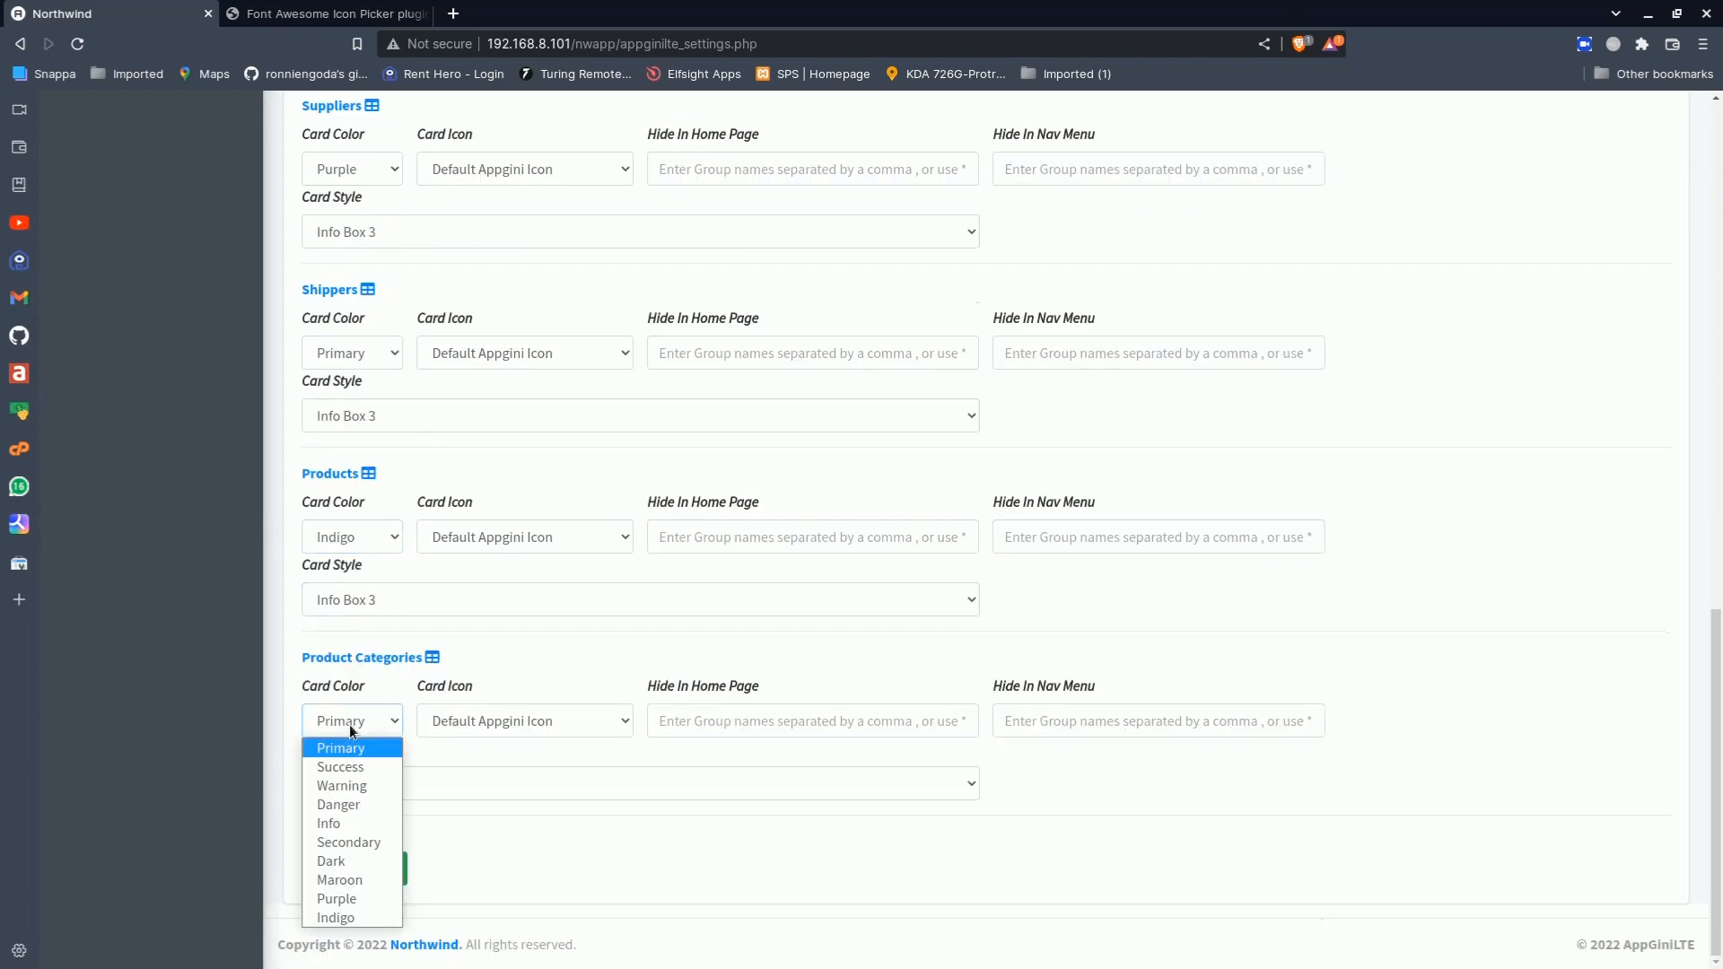
click(352, 822)
click(363, 868)
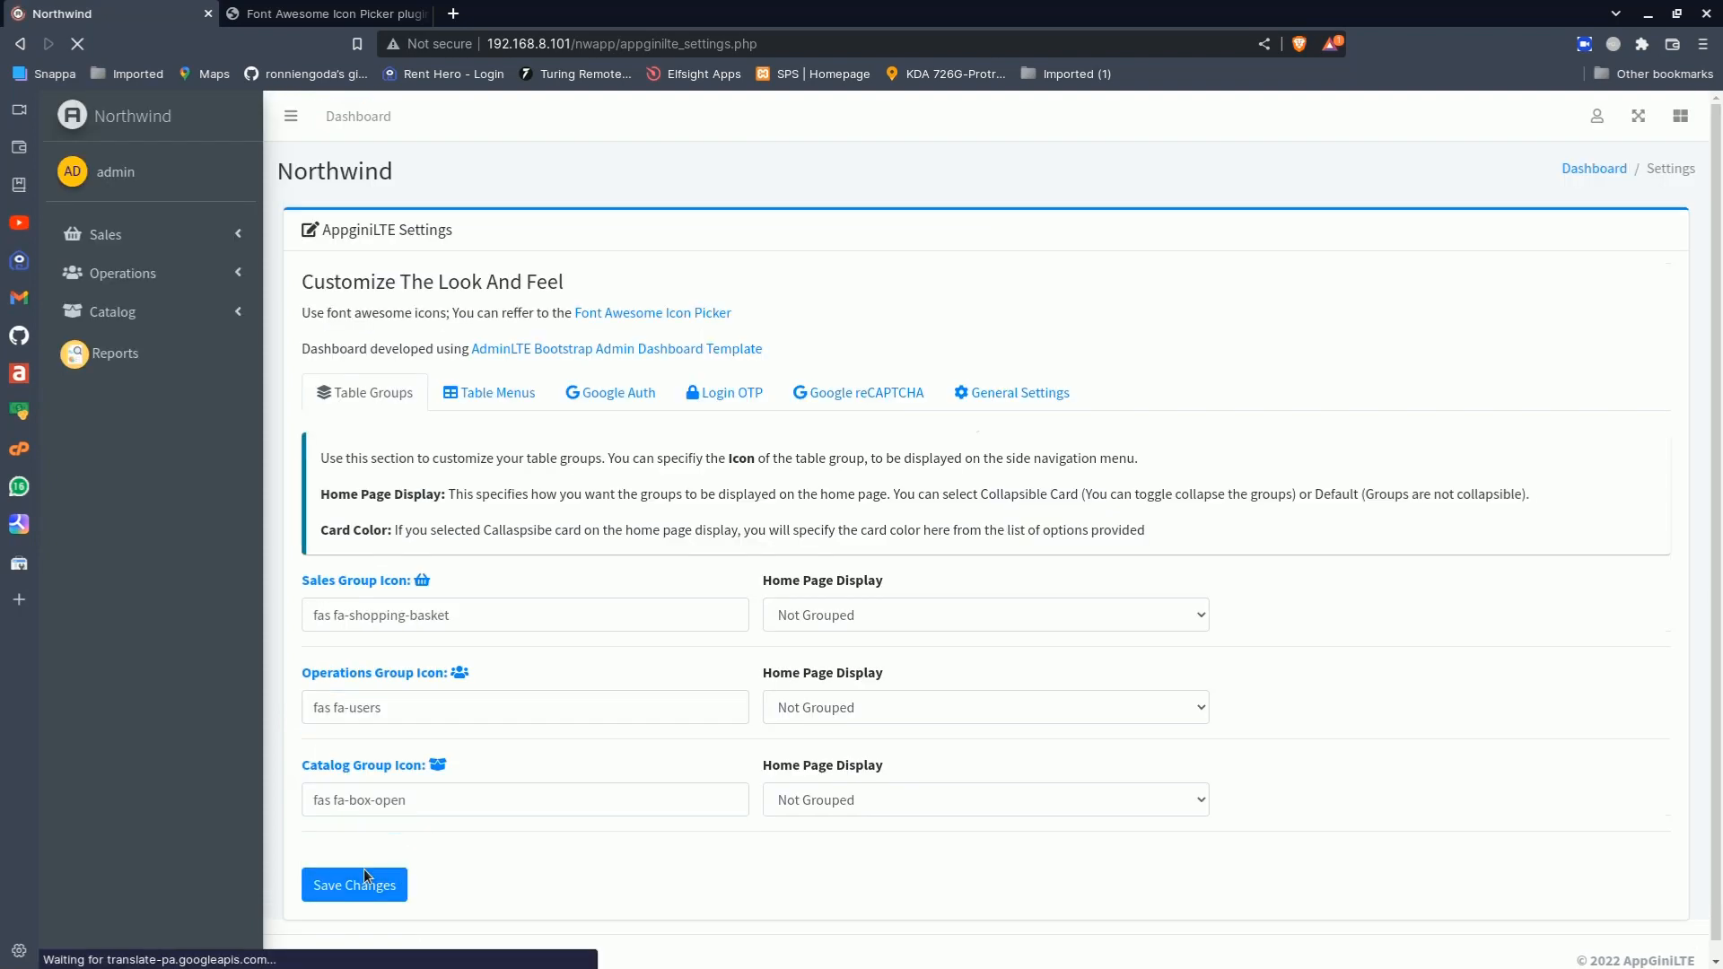
click(143, 121)
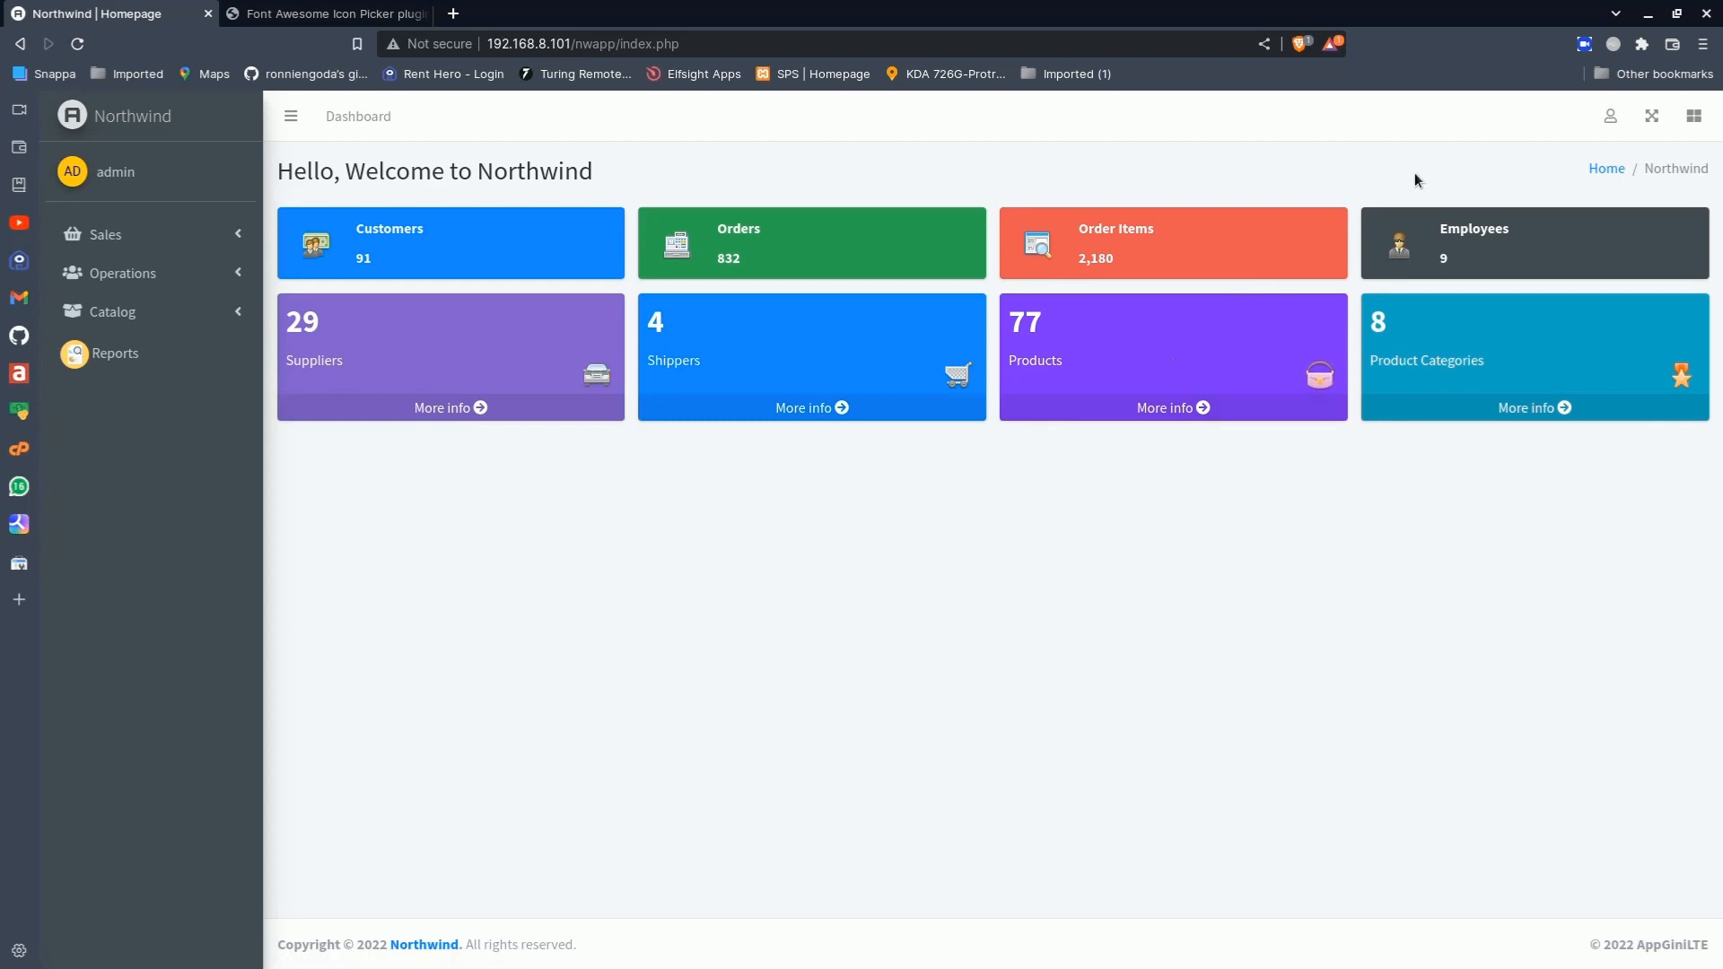
Reopen the Table Menus section of the AppginiLTE Settings and set the Customers Card Icon to Font Awesome Icon
click(1606, 114)
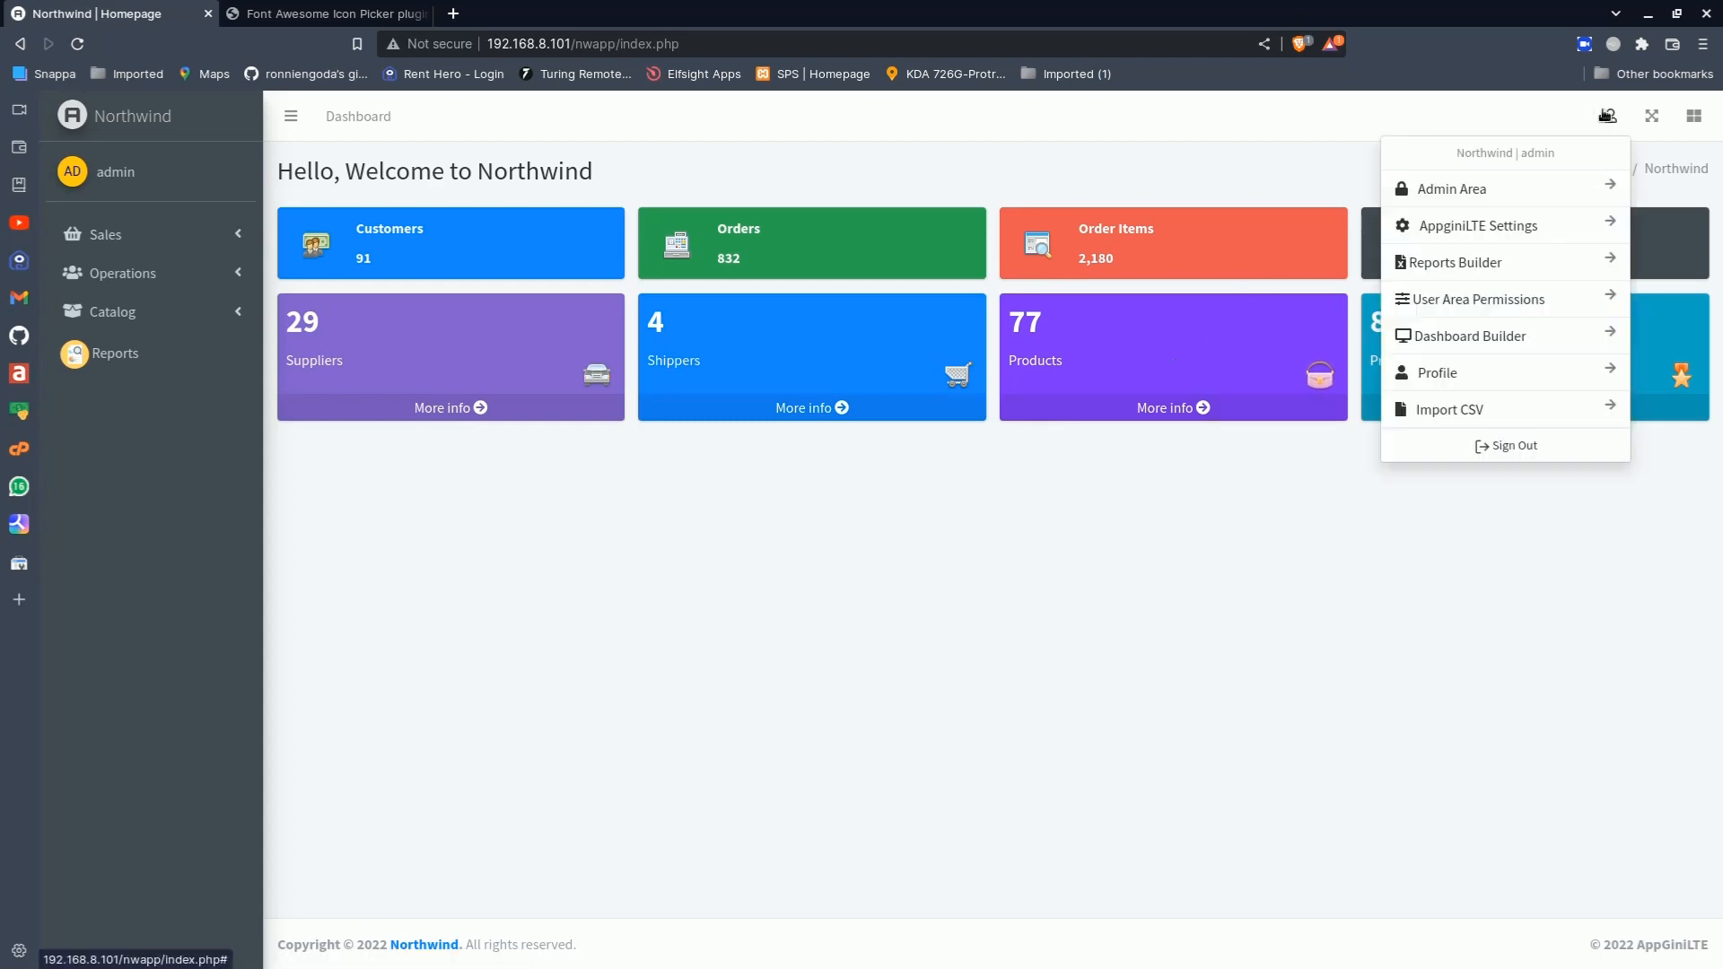
click(1513, 230)
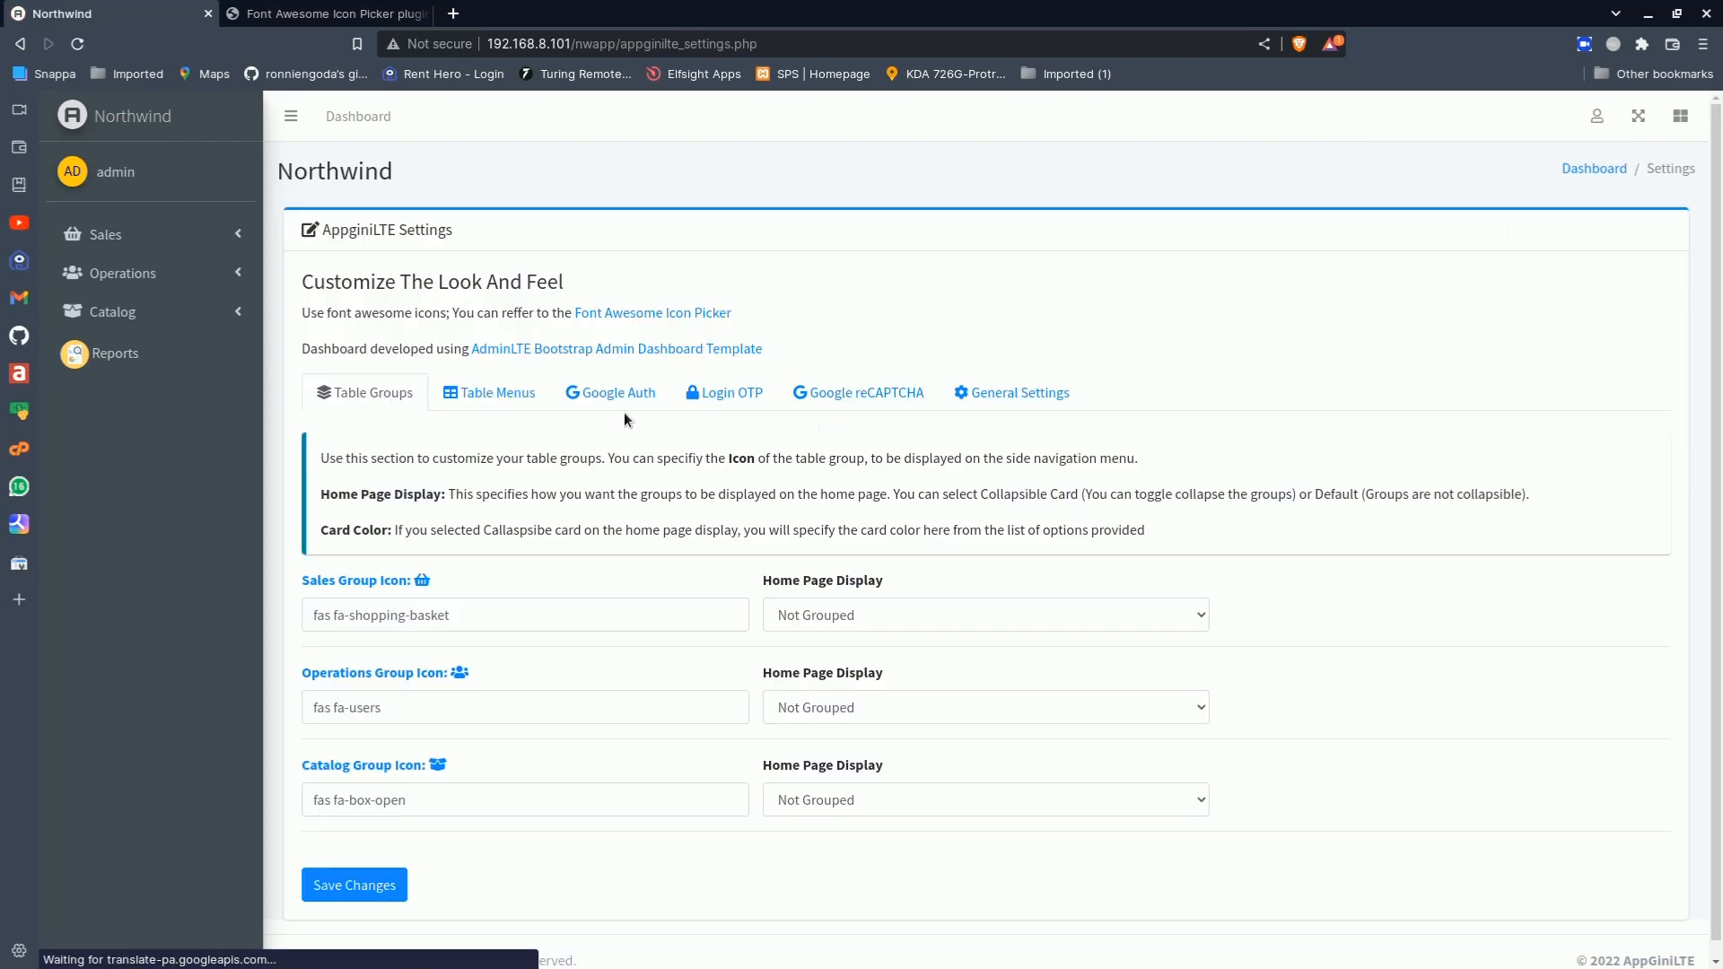
click(492, 392)
scroll(659, 611, down, 1)
scroll(659, 605, down, 3)
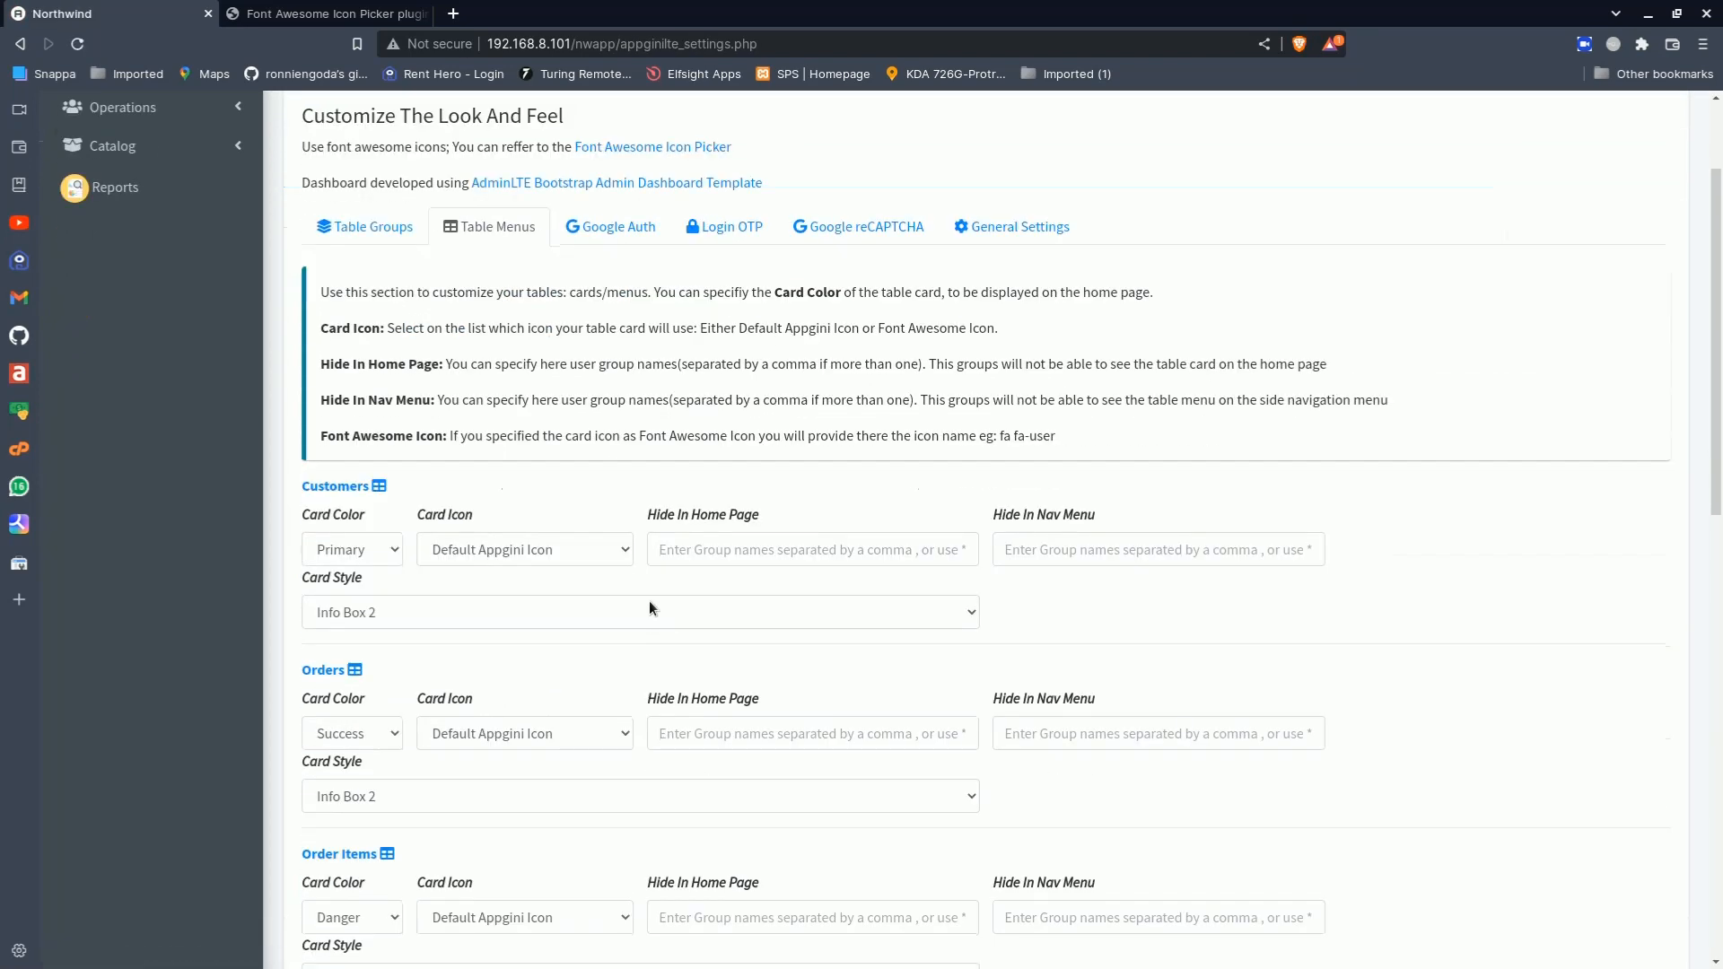
click(585, 562)
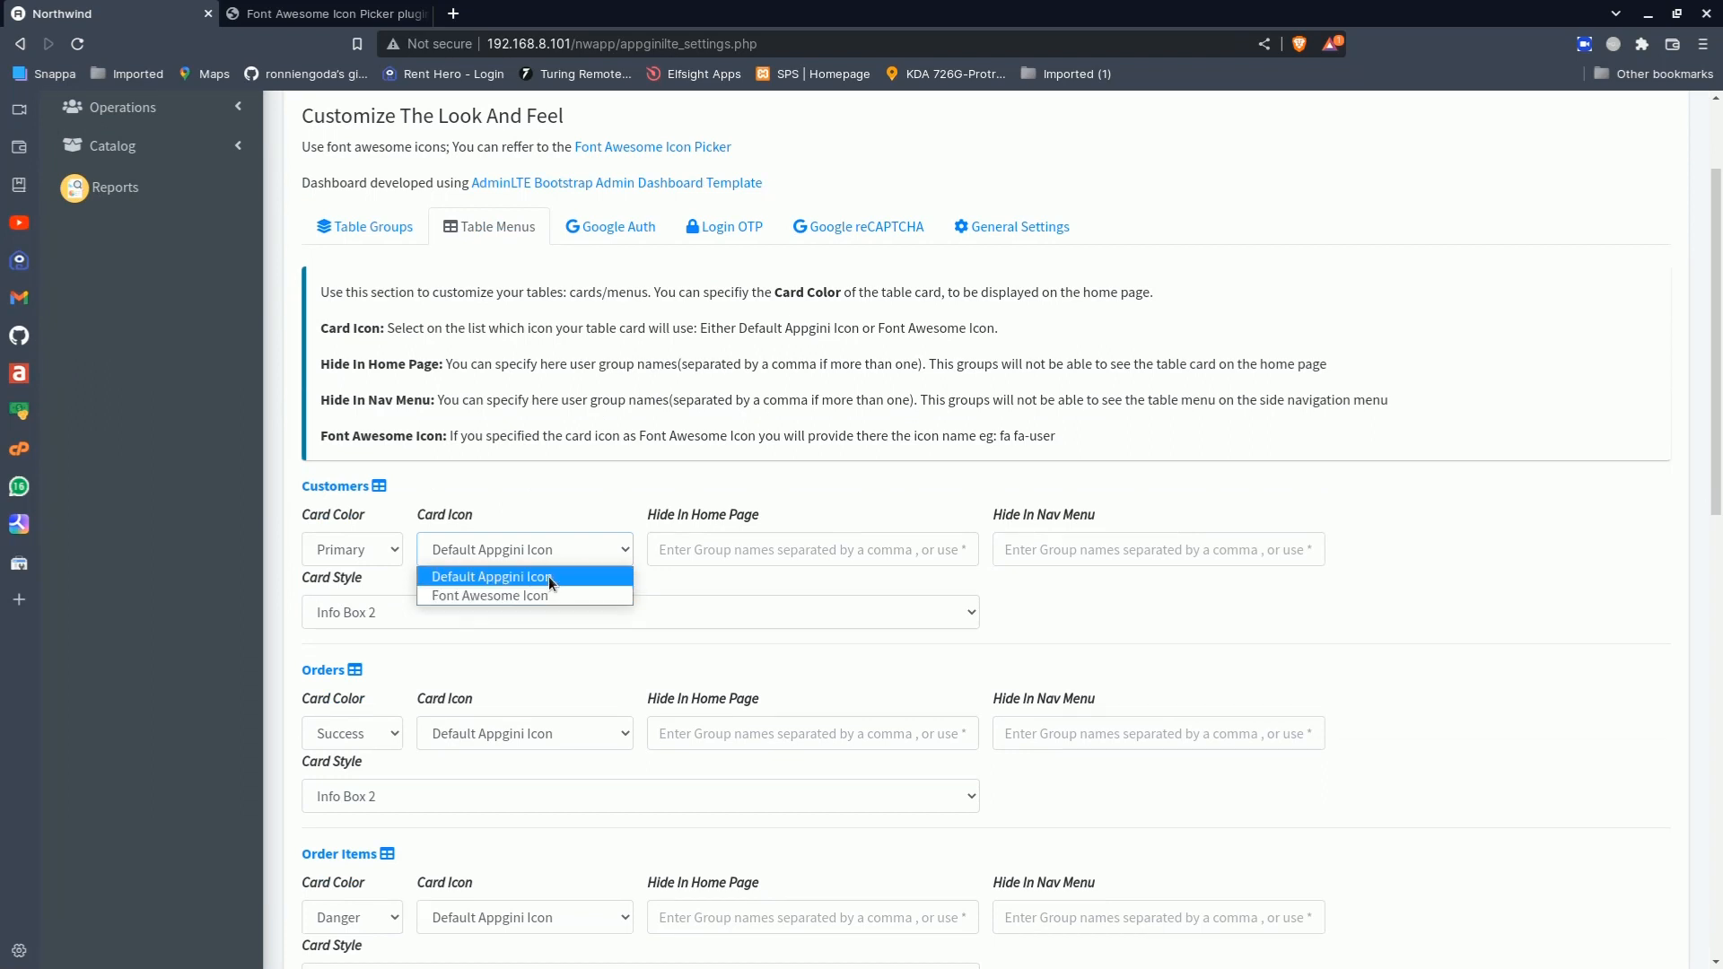
click(526, 596)
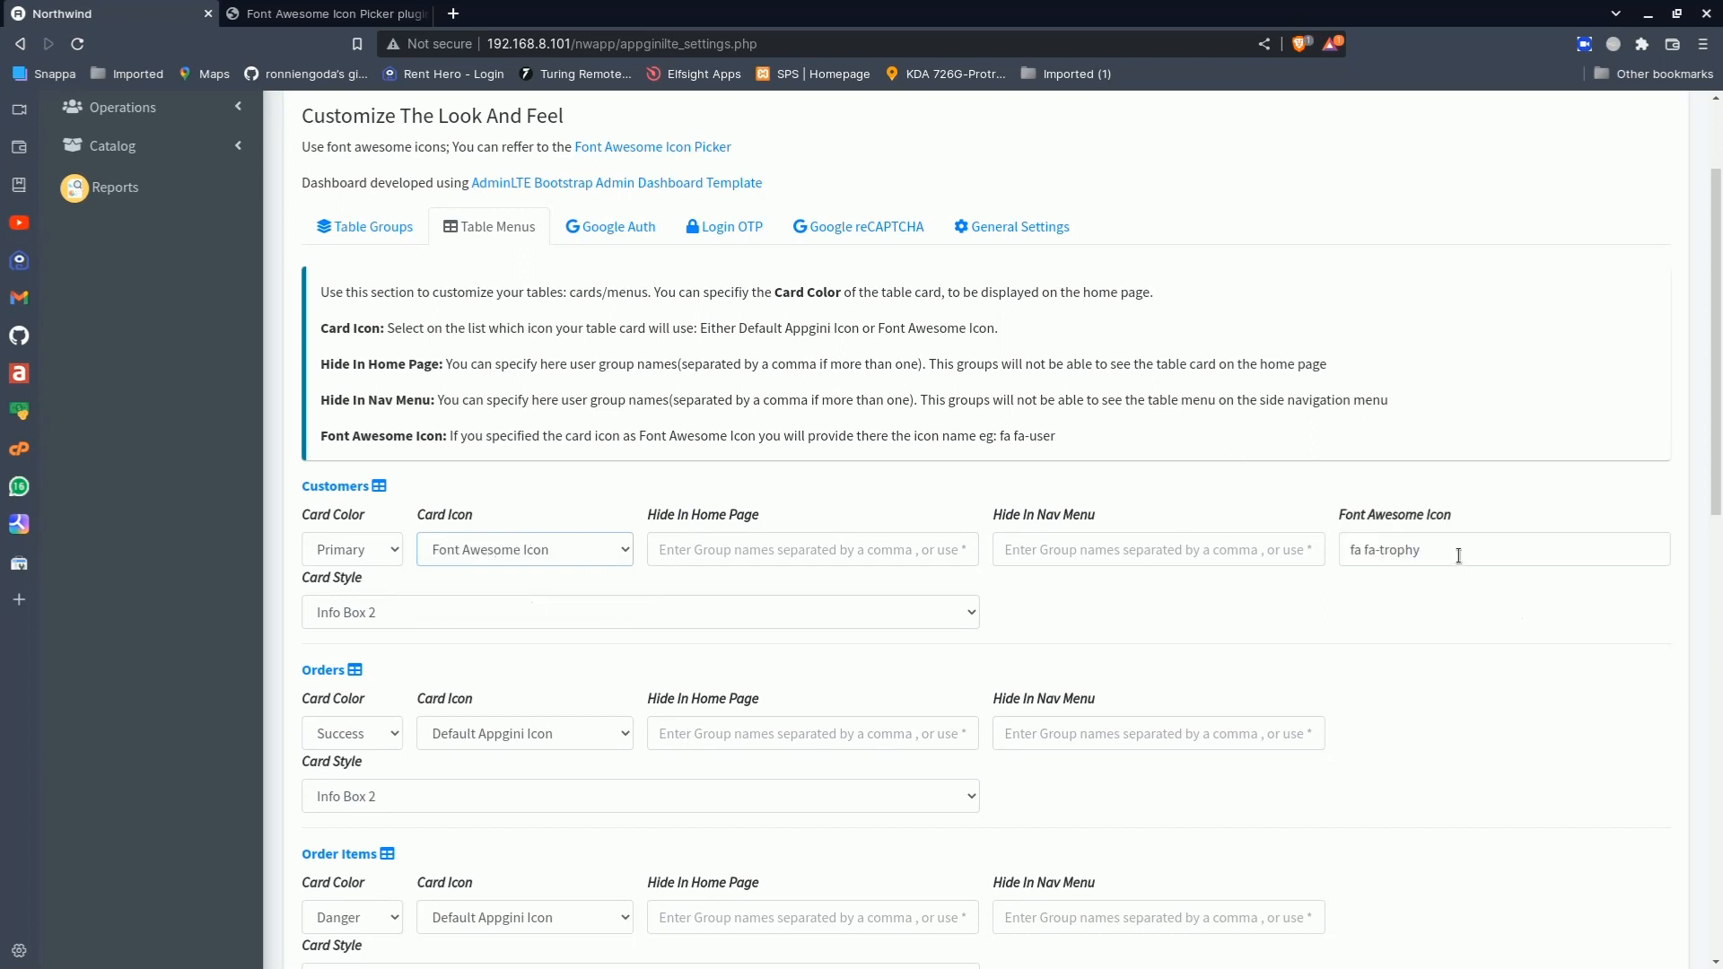
Switch to the Font Awesome Icon Picker, filter the icons by "users", and choose the fas fa-users-cog icon
drag(1460, 551, 1343, 557)
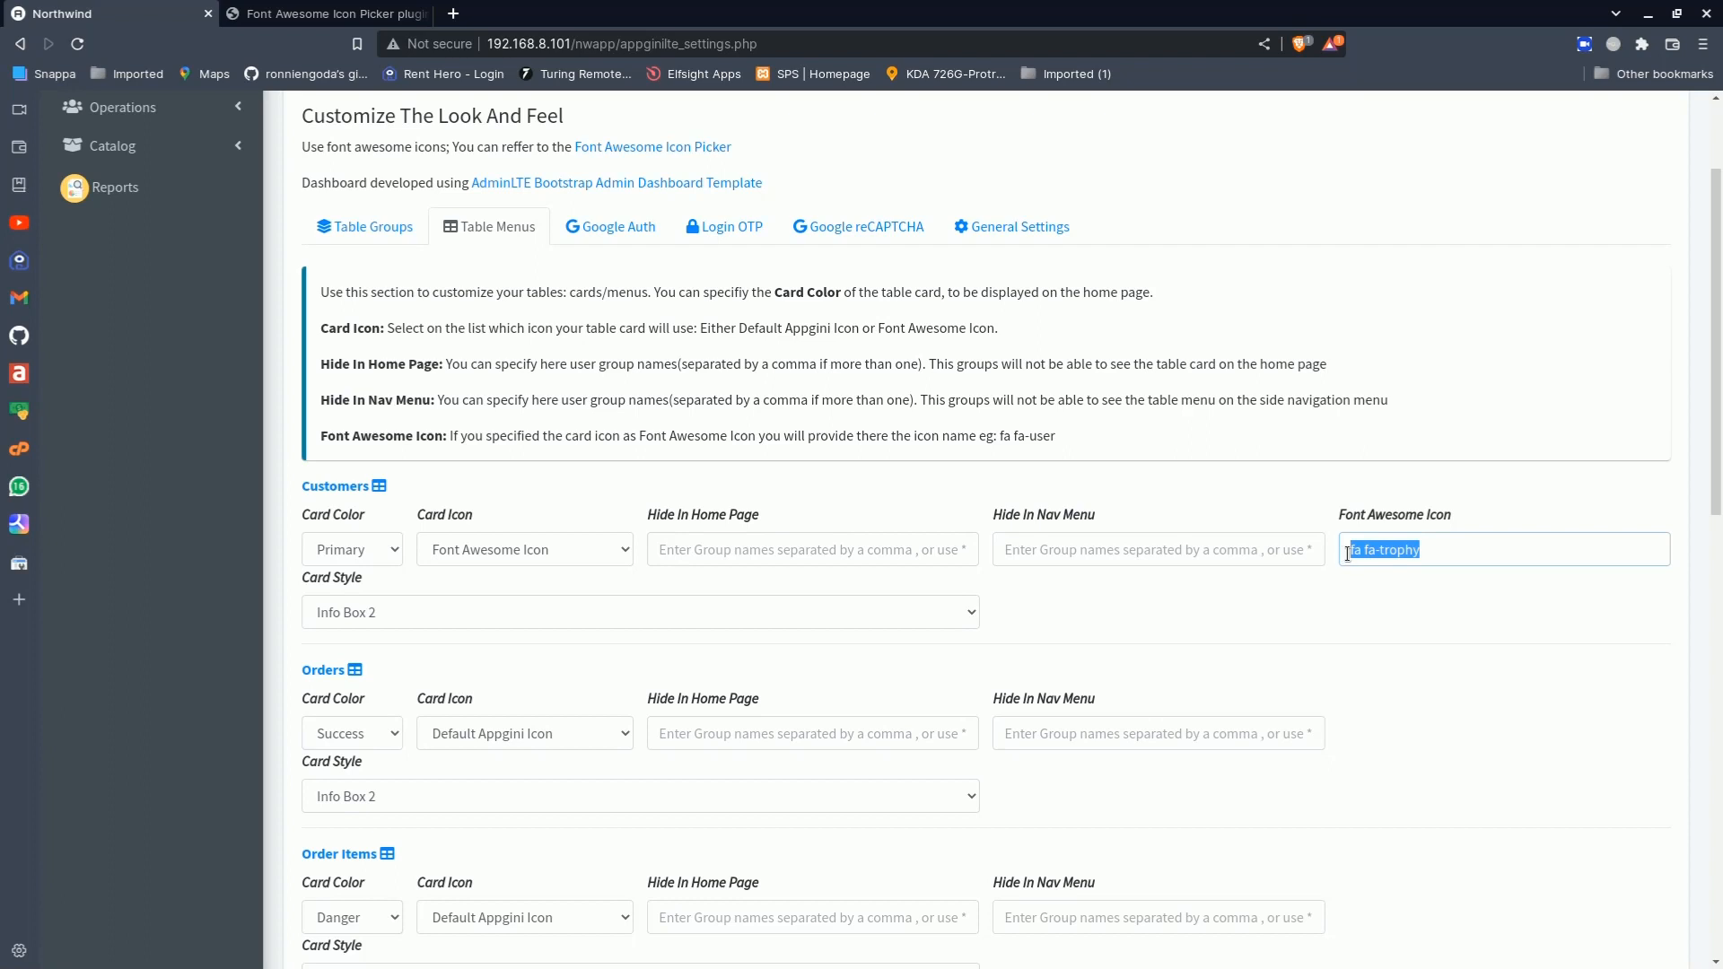
click(328, 13)
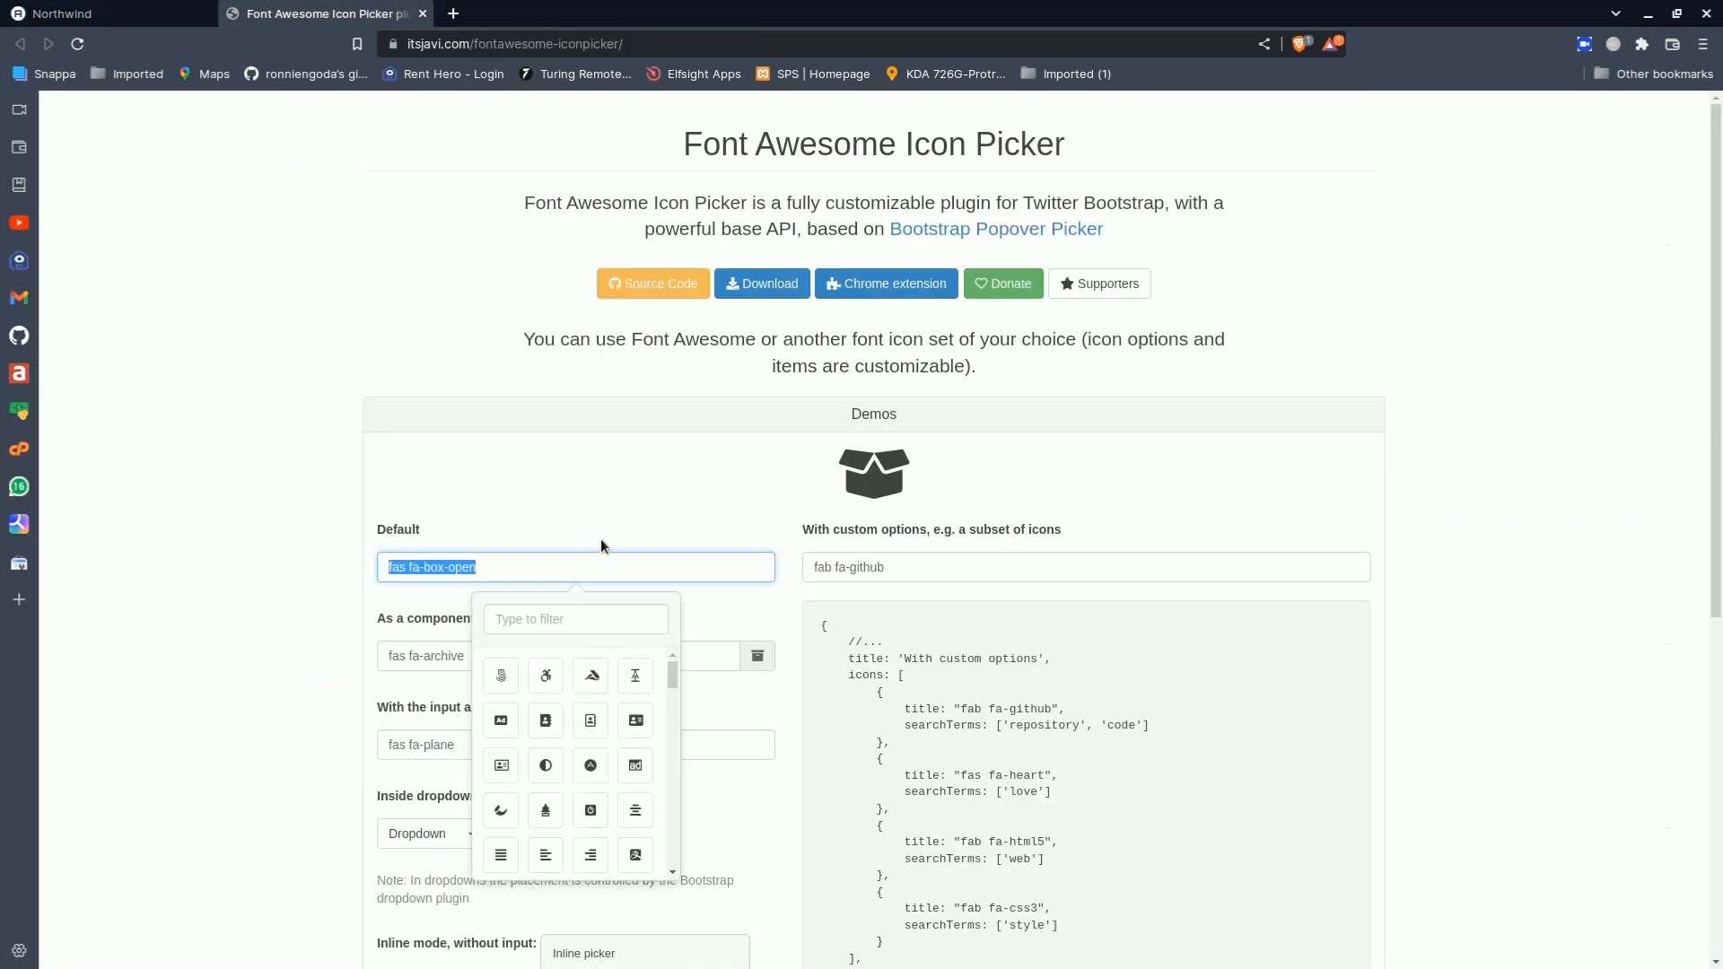
click(543, 607)
text(users)
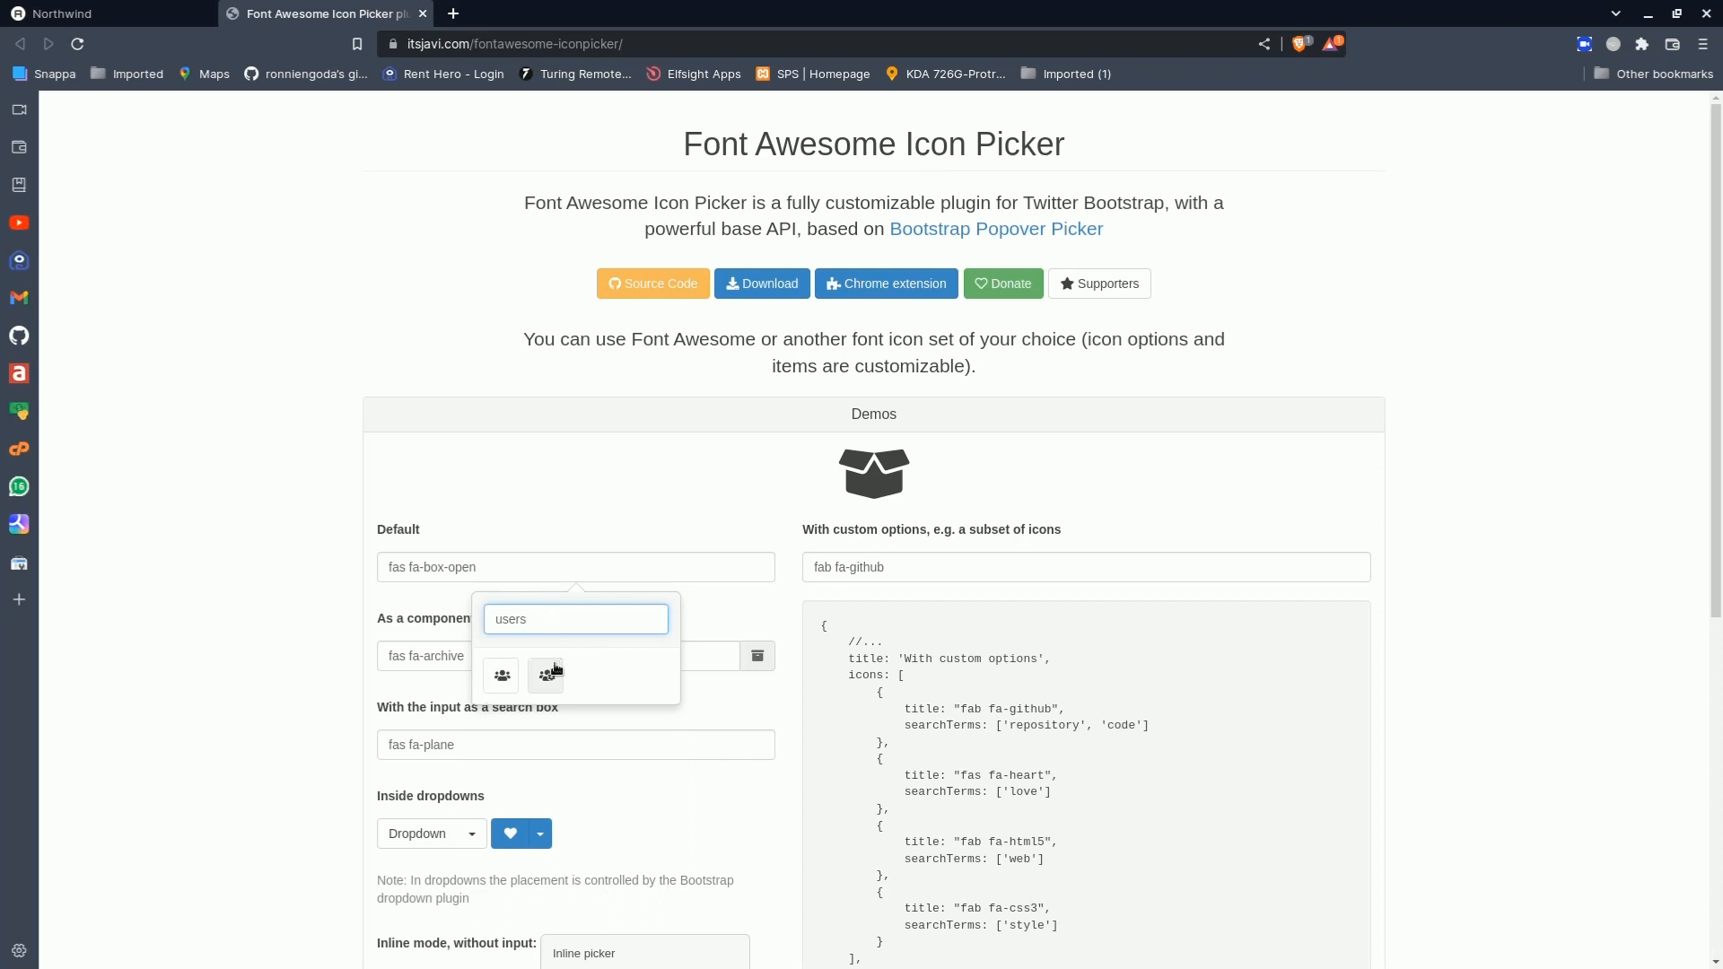
click(501, 676)
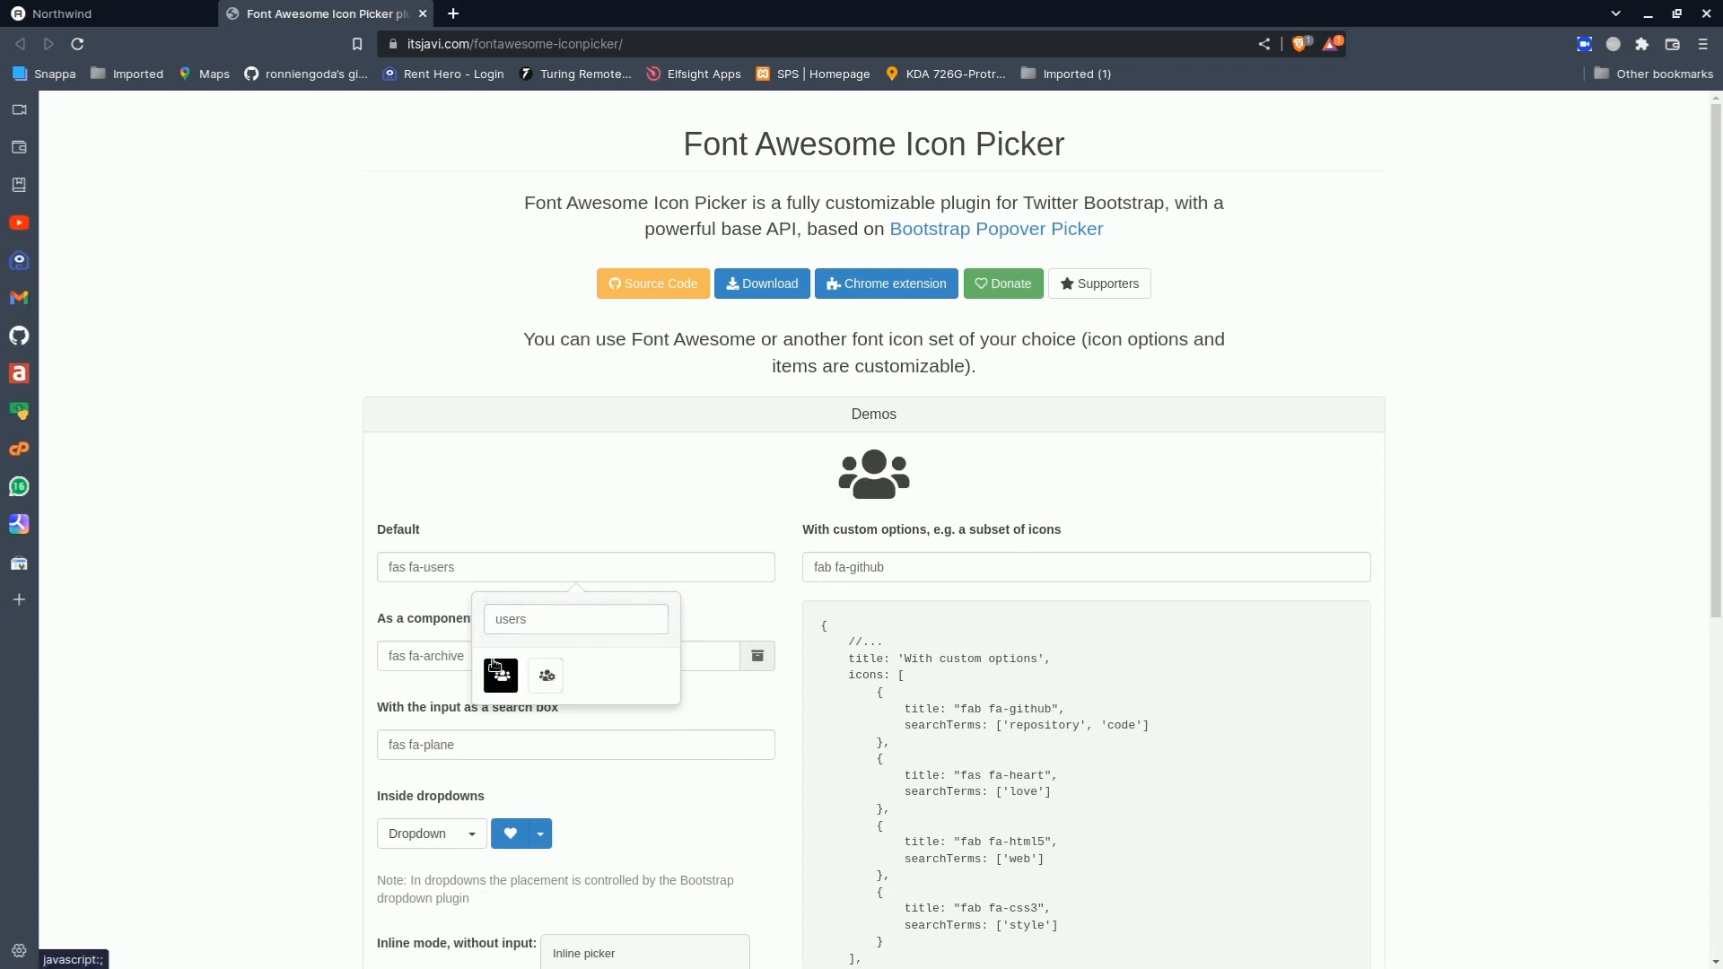
click(545, 676)
Copy the fas fa-users-cog code into the Font Awesome Icon field of the Customers table in the Northwind settings
drag(496, 566, 375, 574)
key(ctrl+c)
key(ctrl+Page_Up)
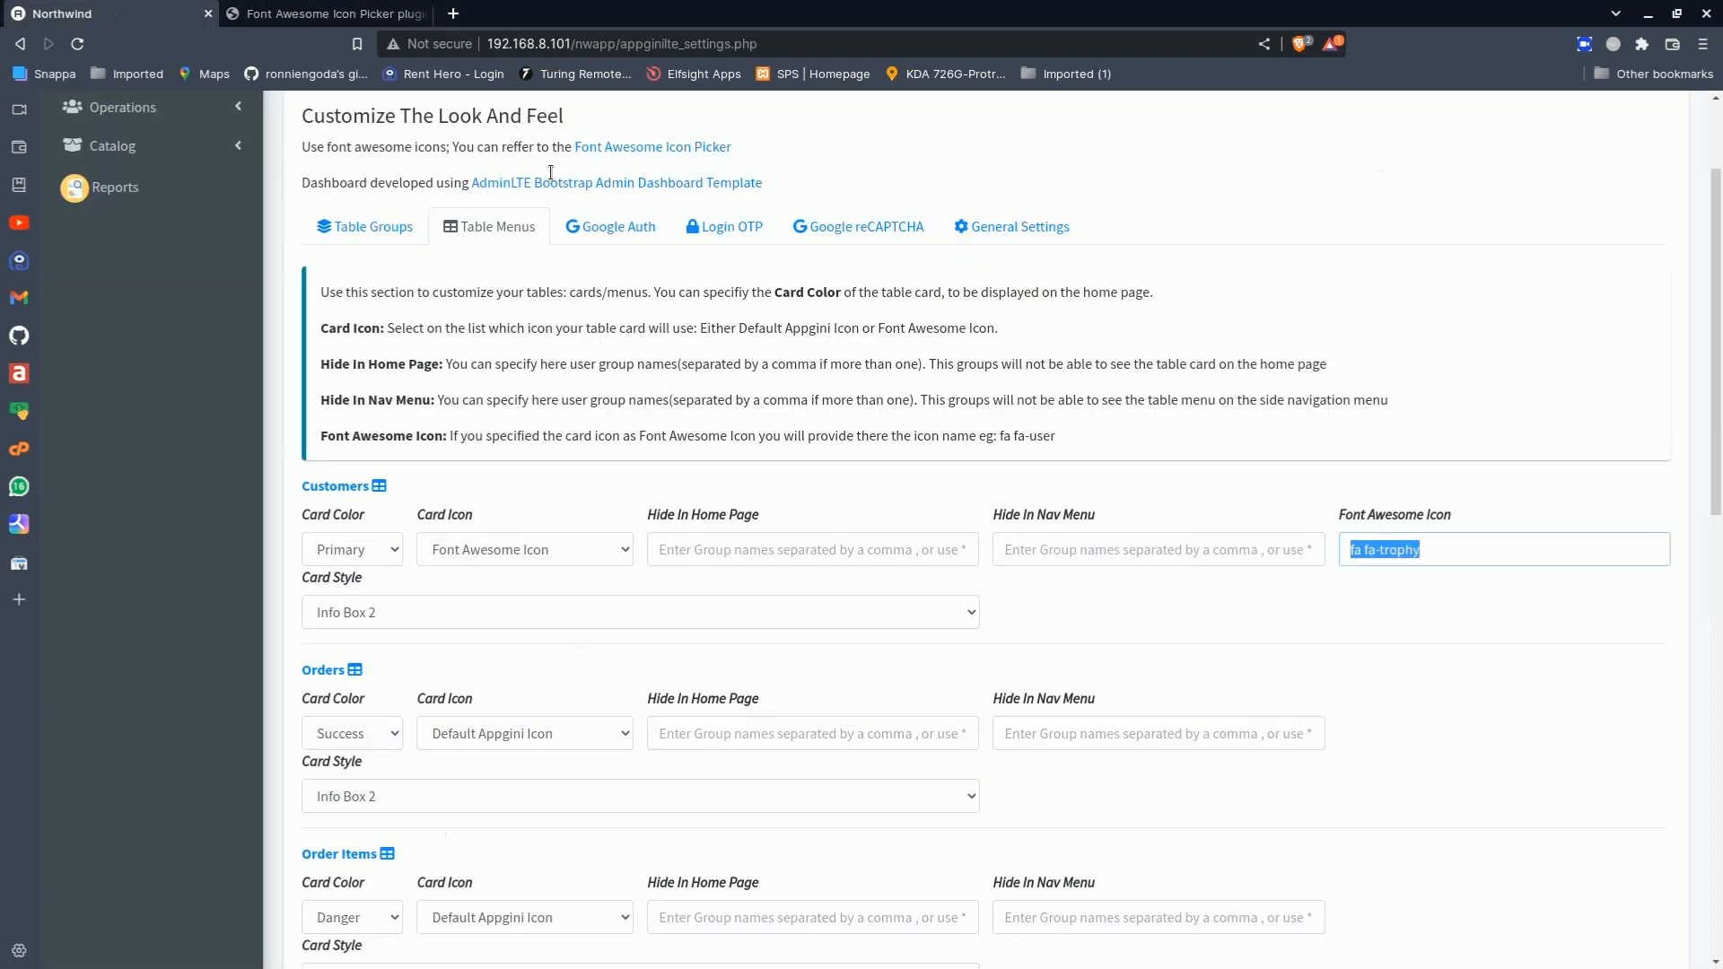
key(ctrl+v)
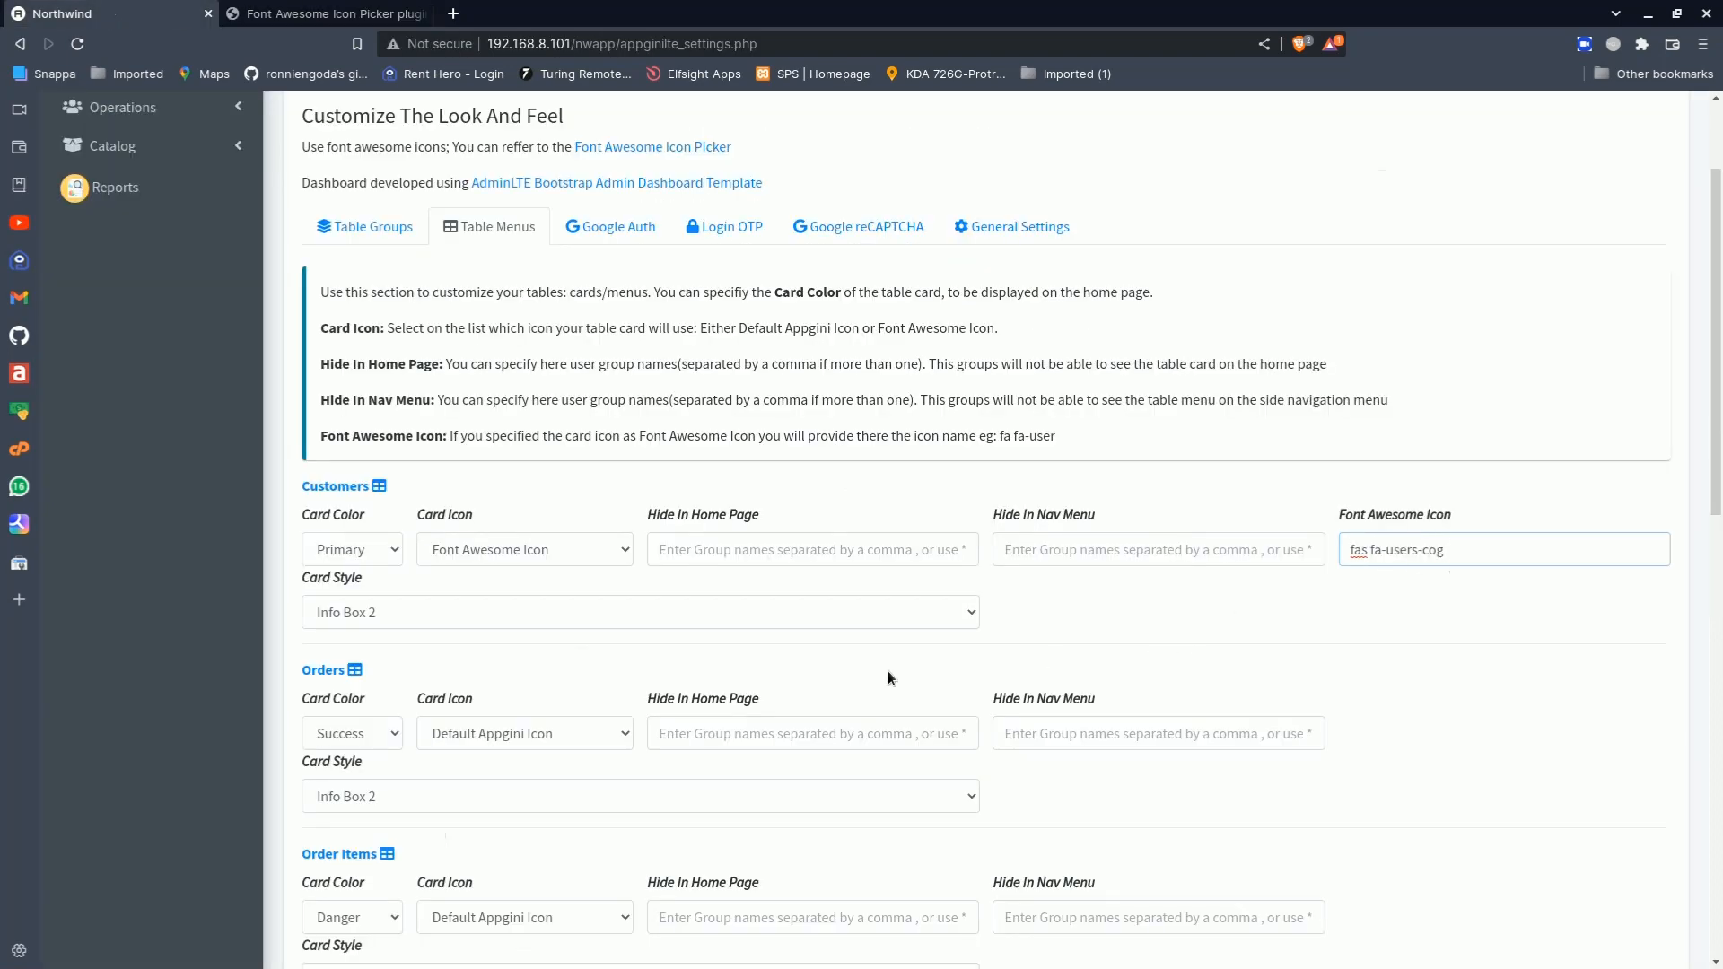
Set the Card Icon of the Orders table to Font Awesome Icon
scroll(886, 678, down, 1)
click(594, 708)
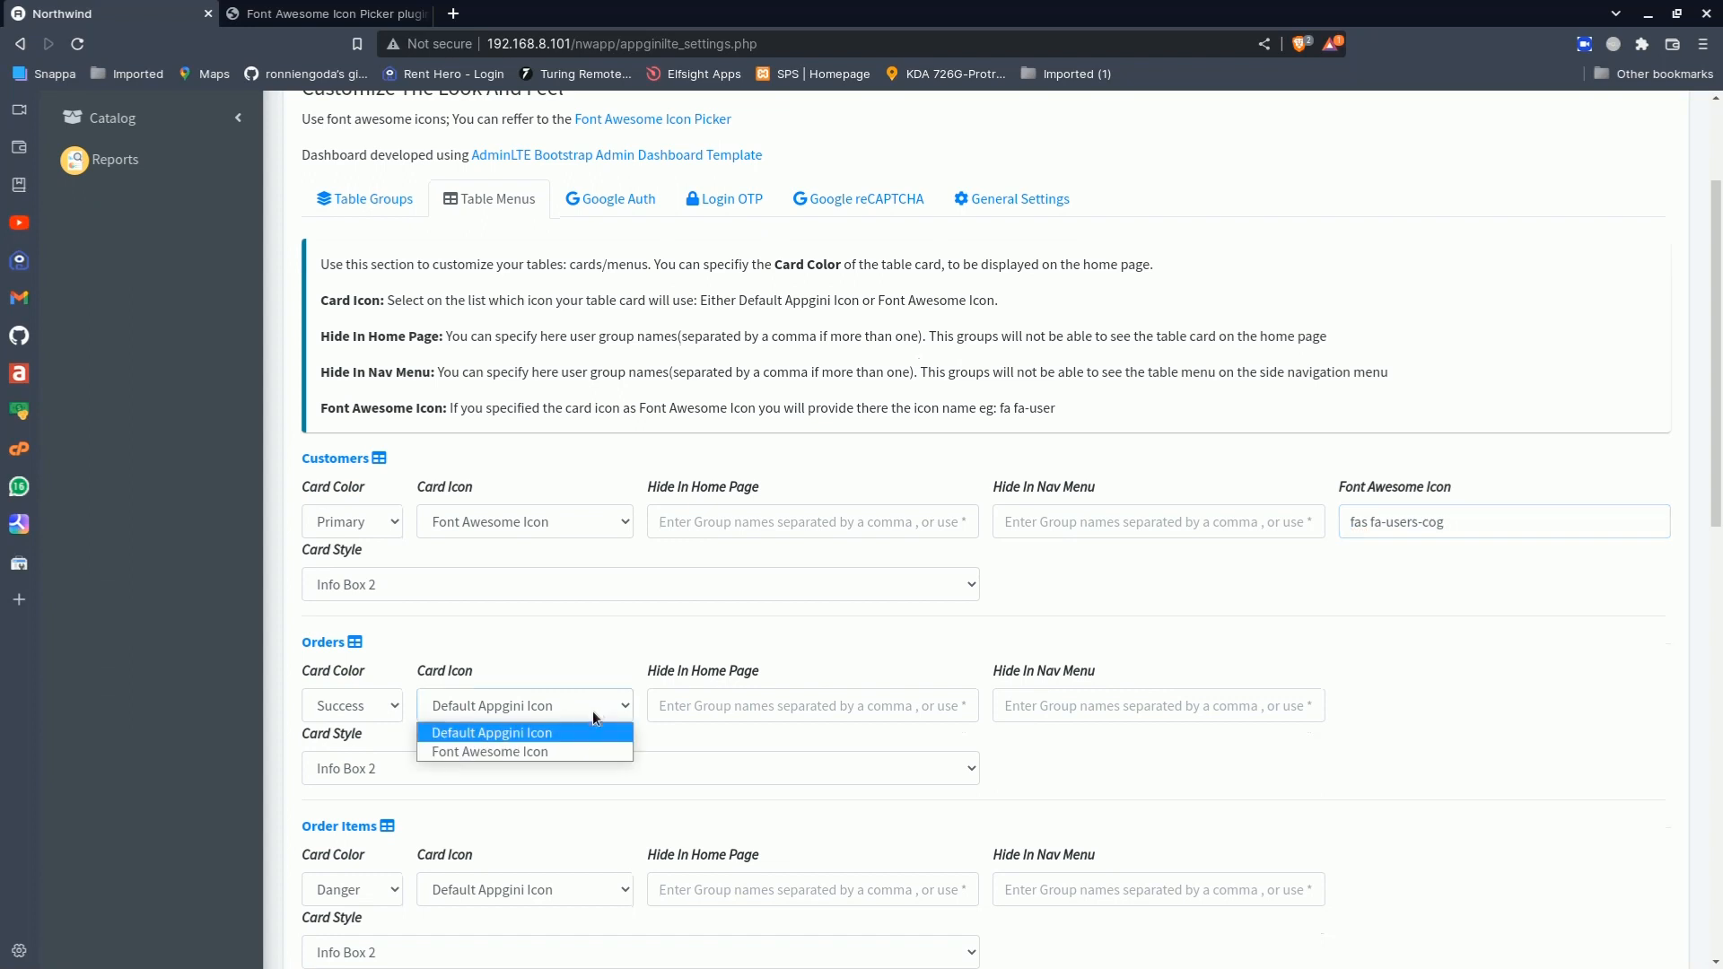
click(542, 752)
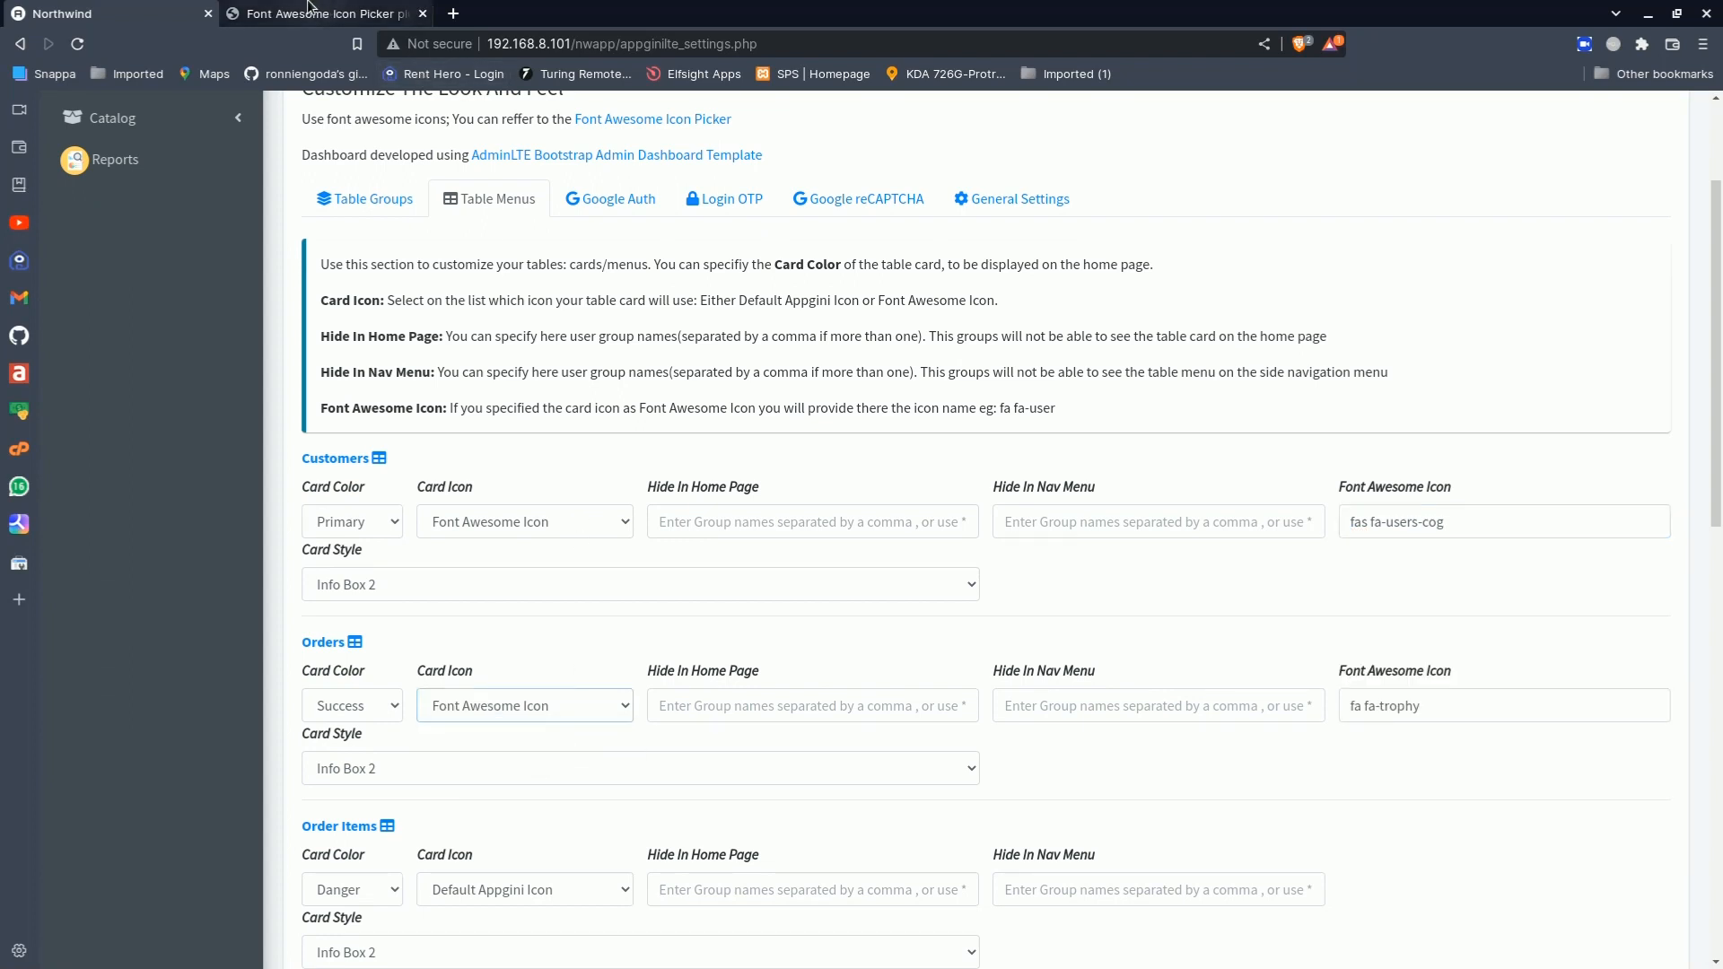
Filter the Font Awesome Icon Picker by "sho", choose the fas fa-cart-arrow-down icon, and copy its code
drag(305, 7, 711, 658)
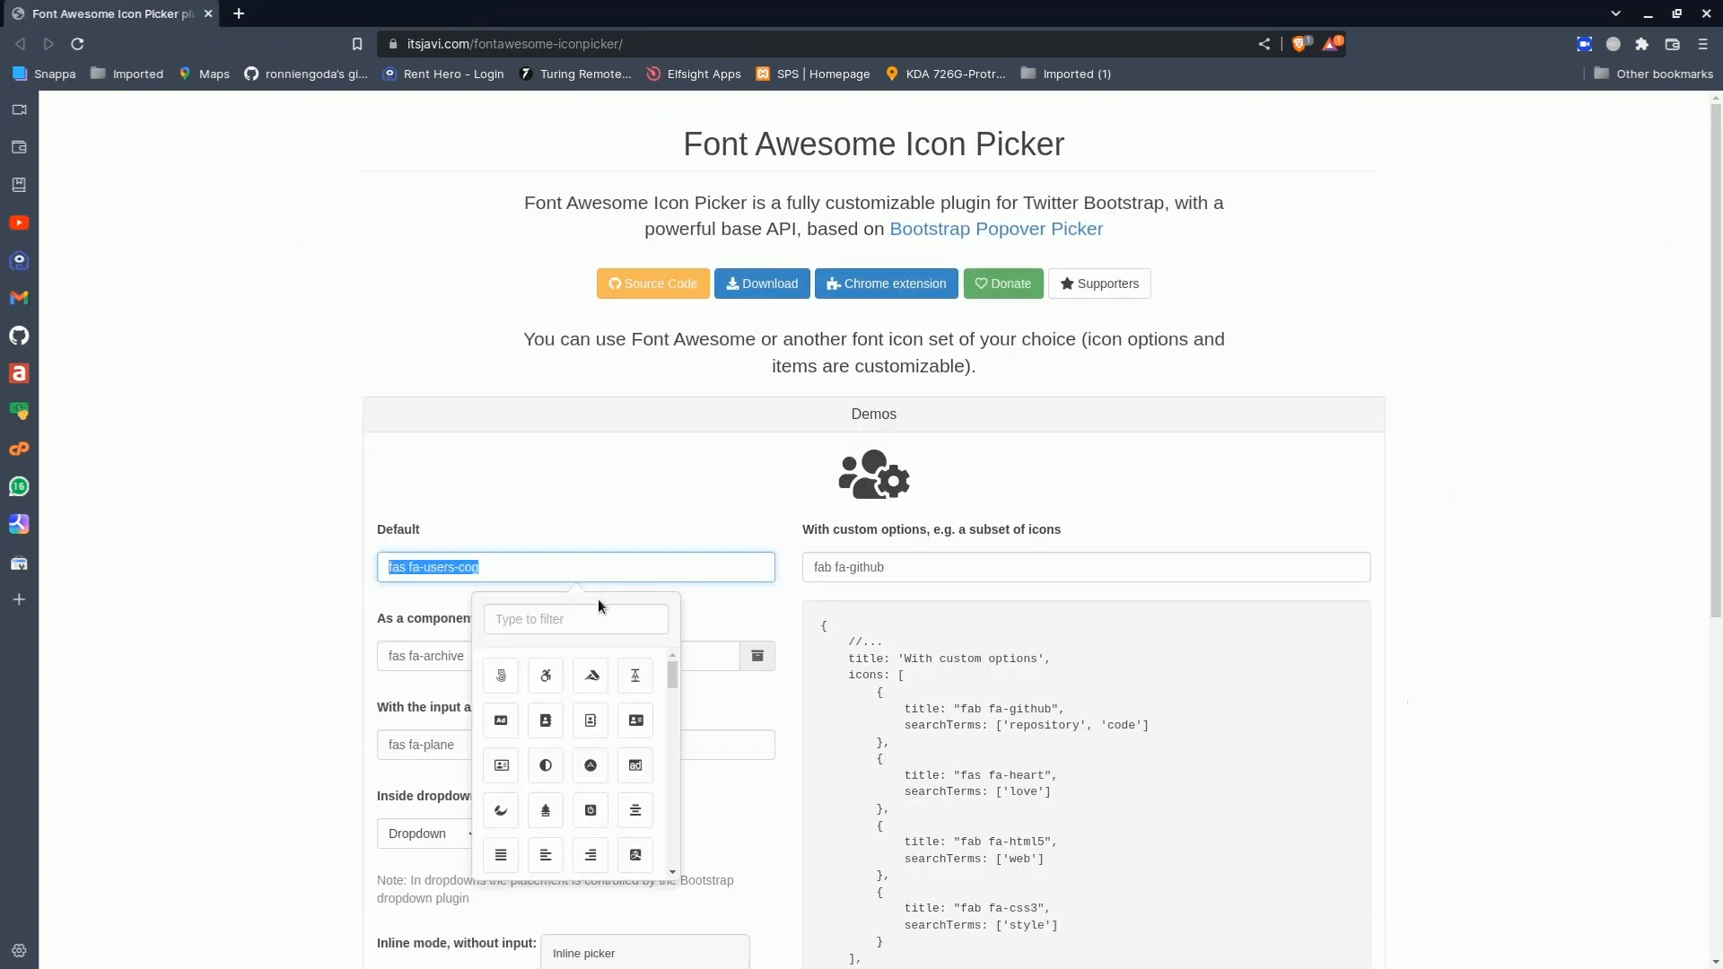
click(571, 617)
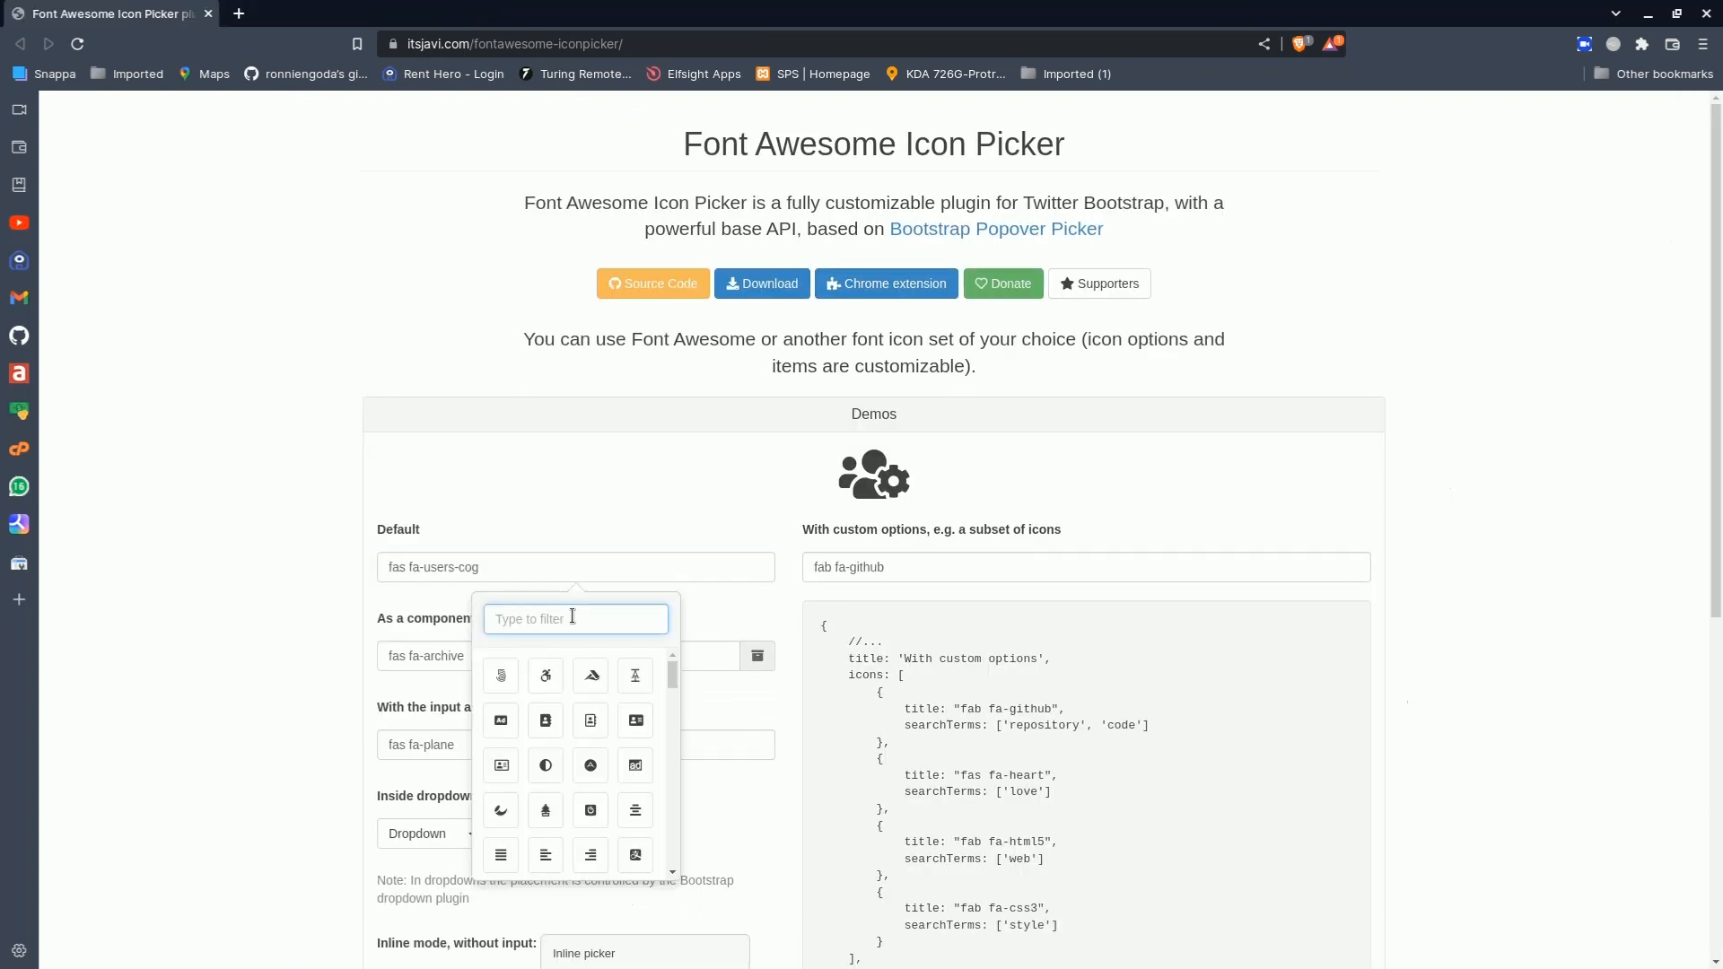
text(sho)
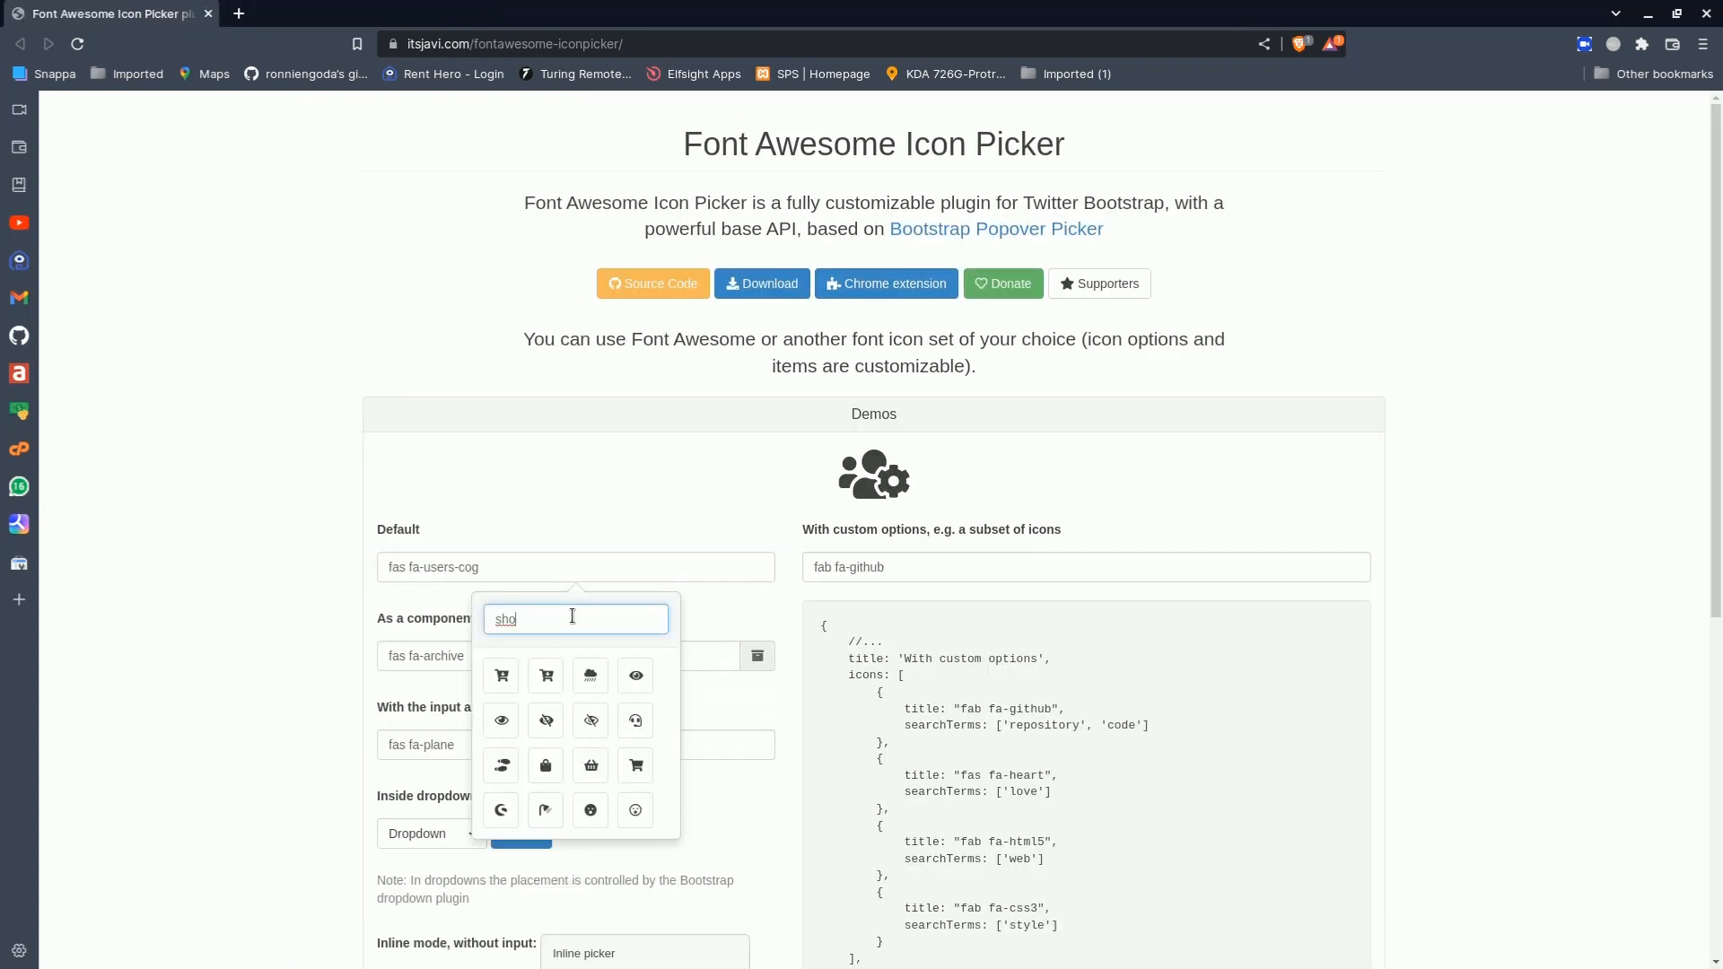
click(501, 675)
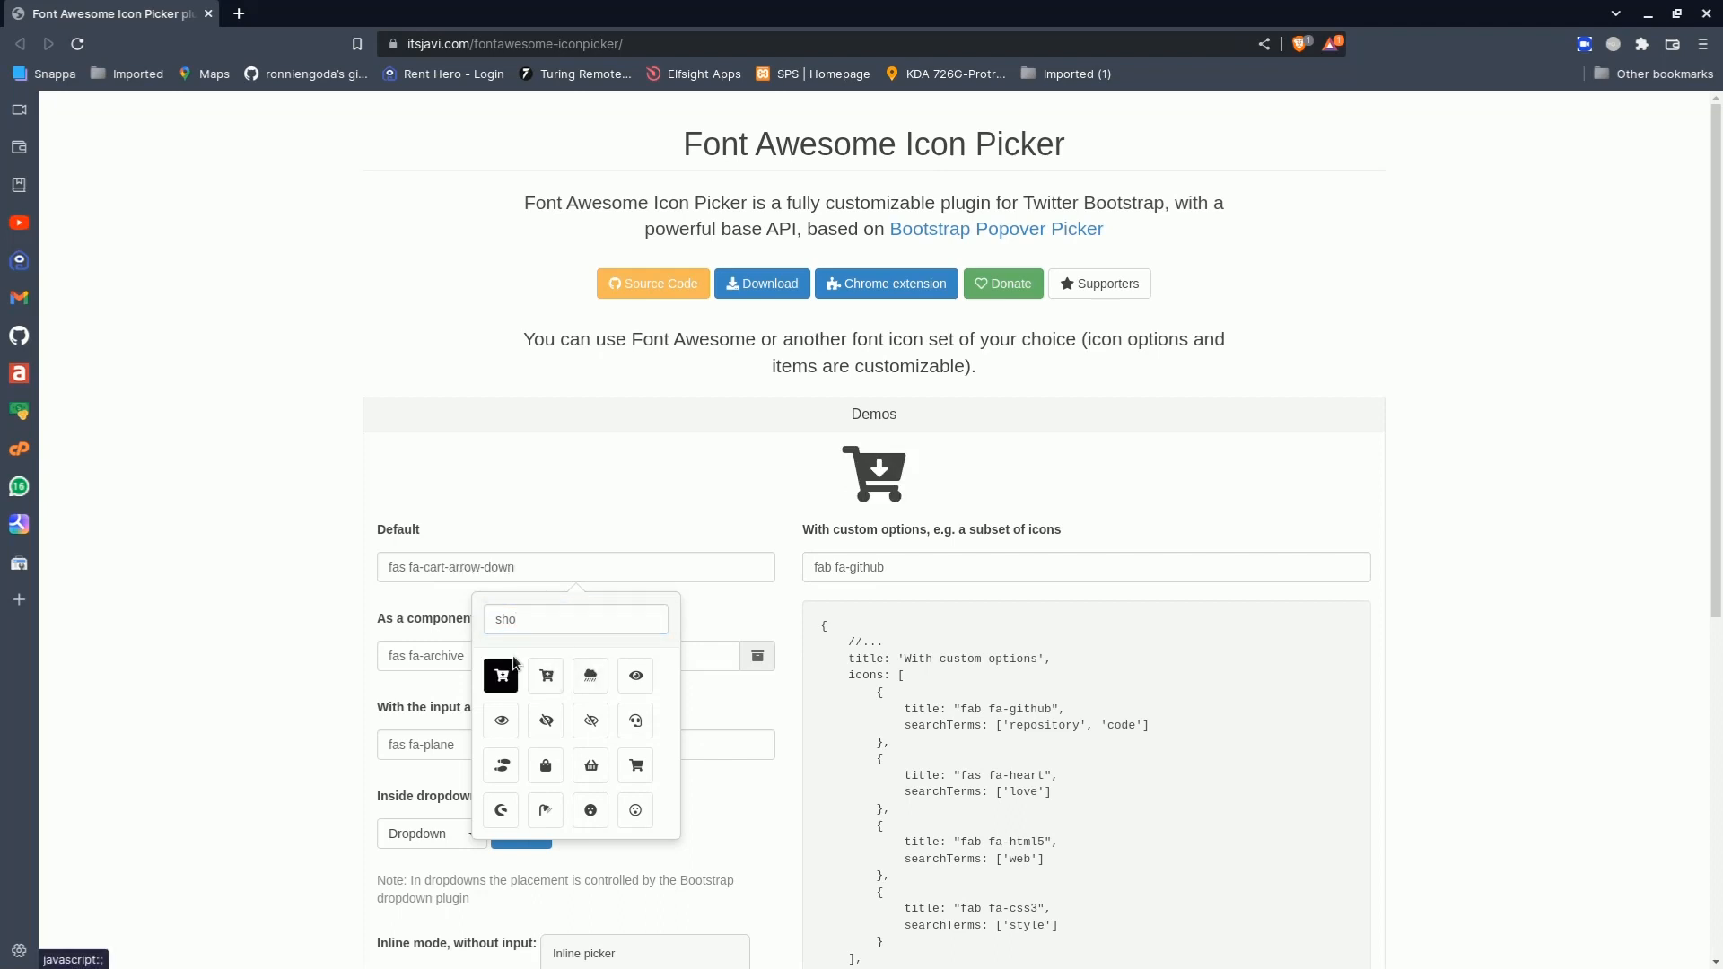
click(534, 577)
drag(535, 577, 369, 568)
key(ctrl+c)
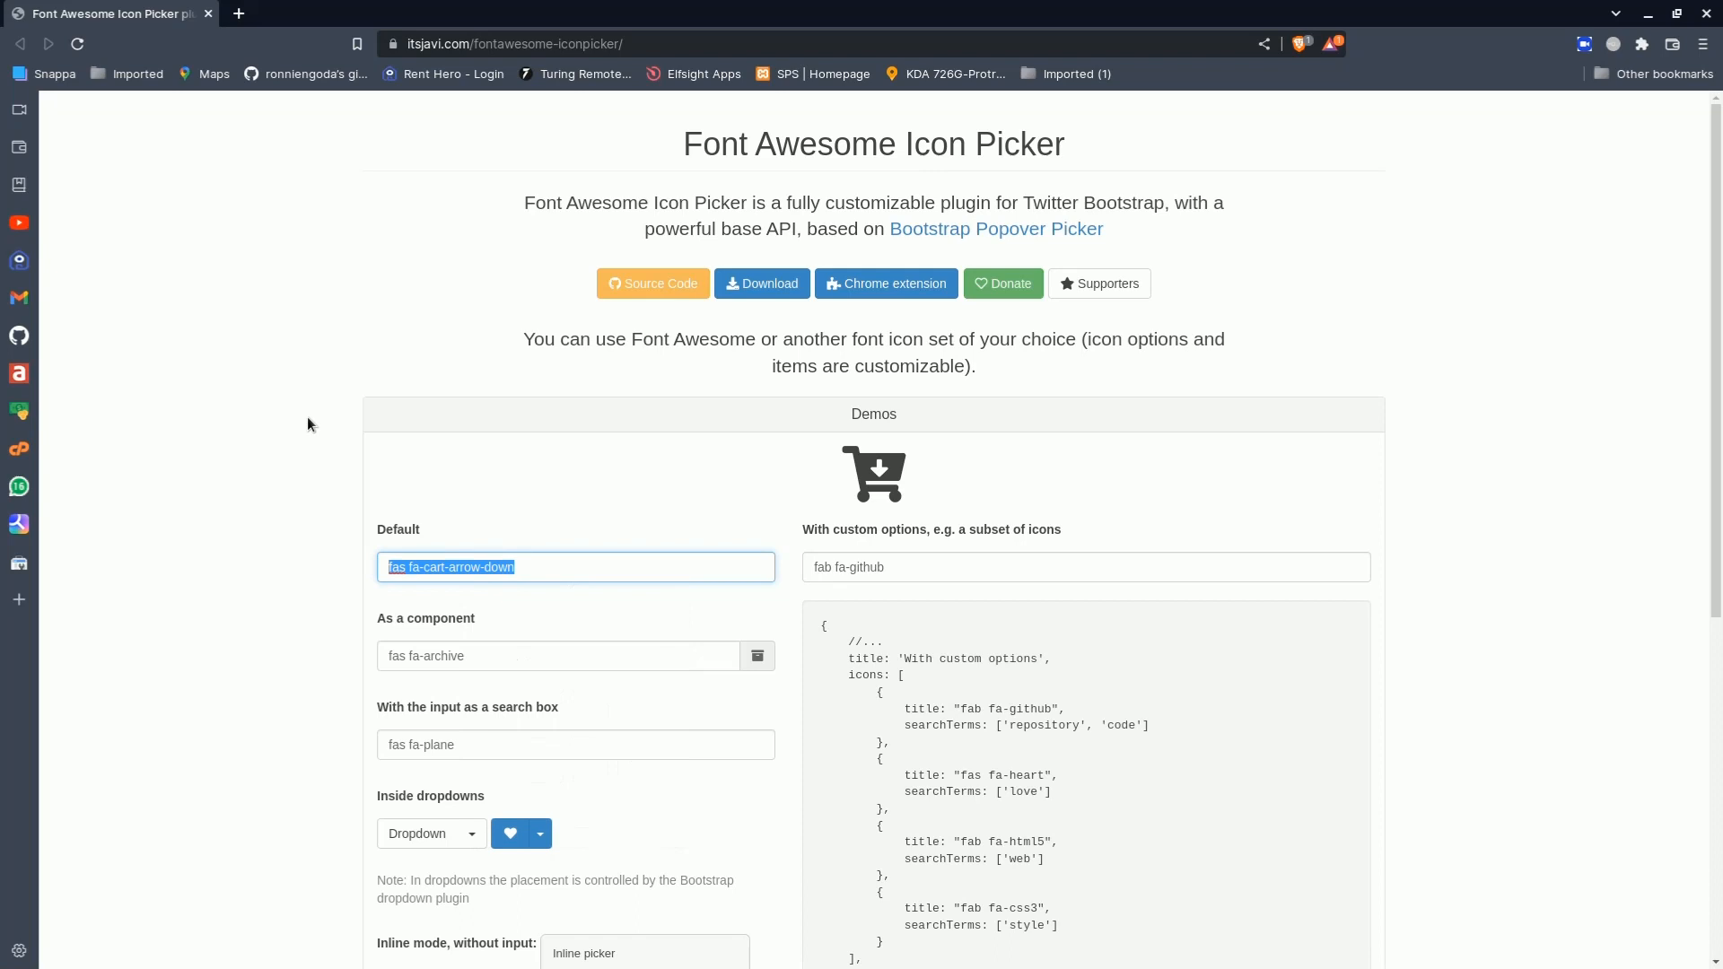
Close the separate icon picker window and replace the Orders table's Font Awesome Icon code with fas fa-cart-arrow-down
mouse_move(3, 347)
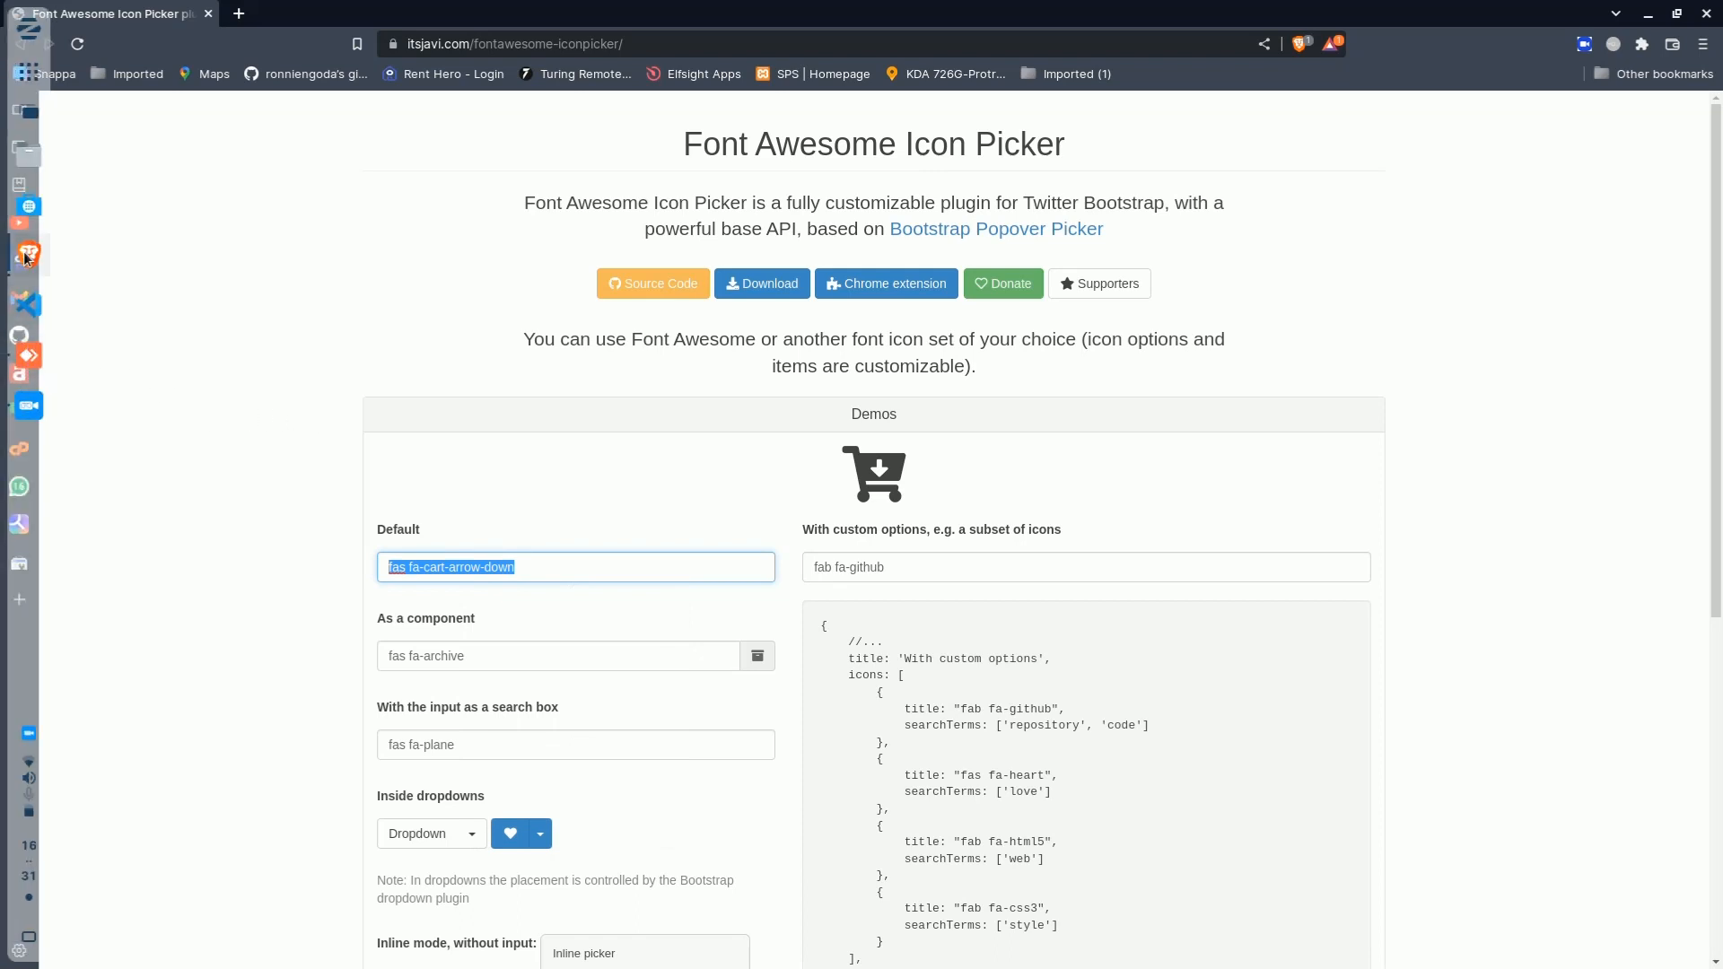
mouse_move(28, 260)
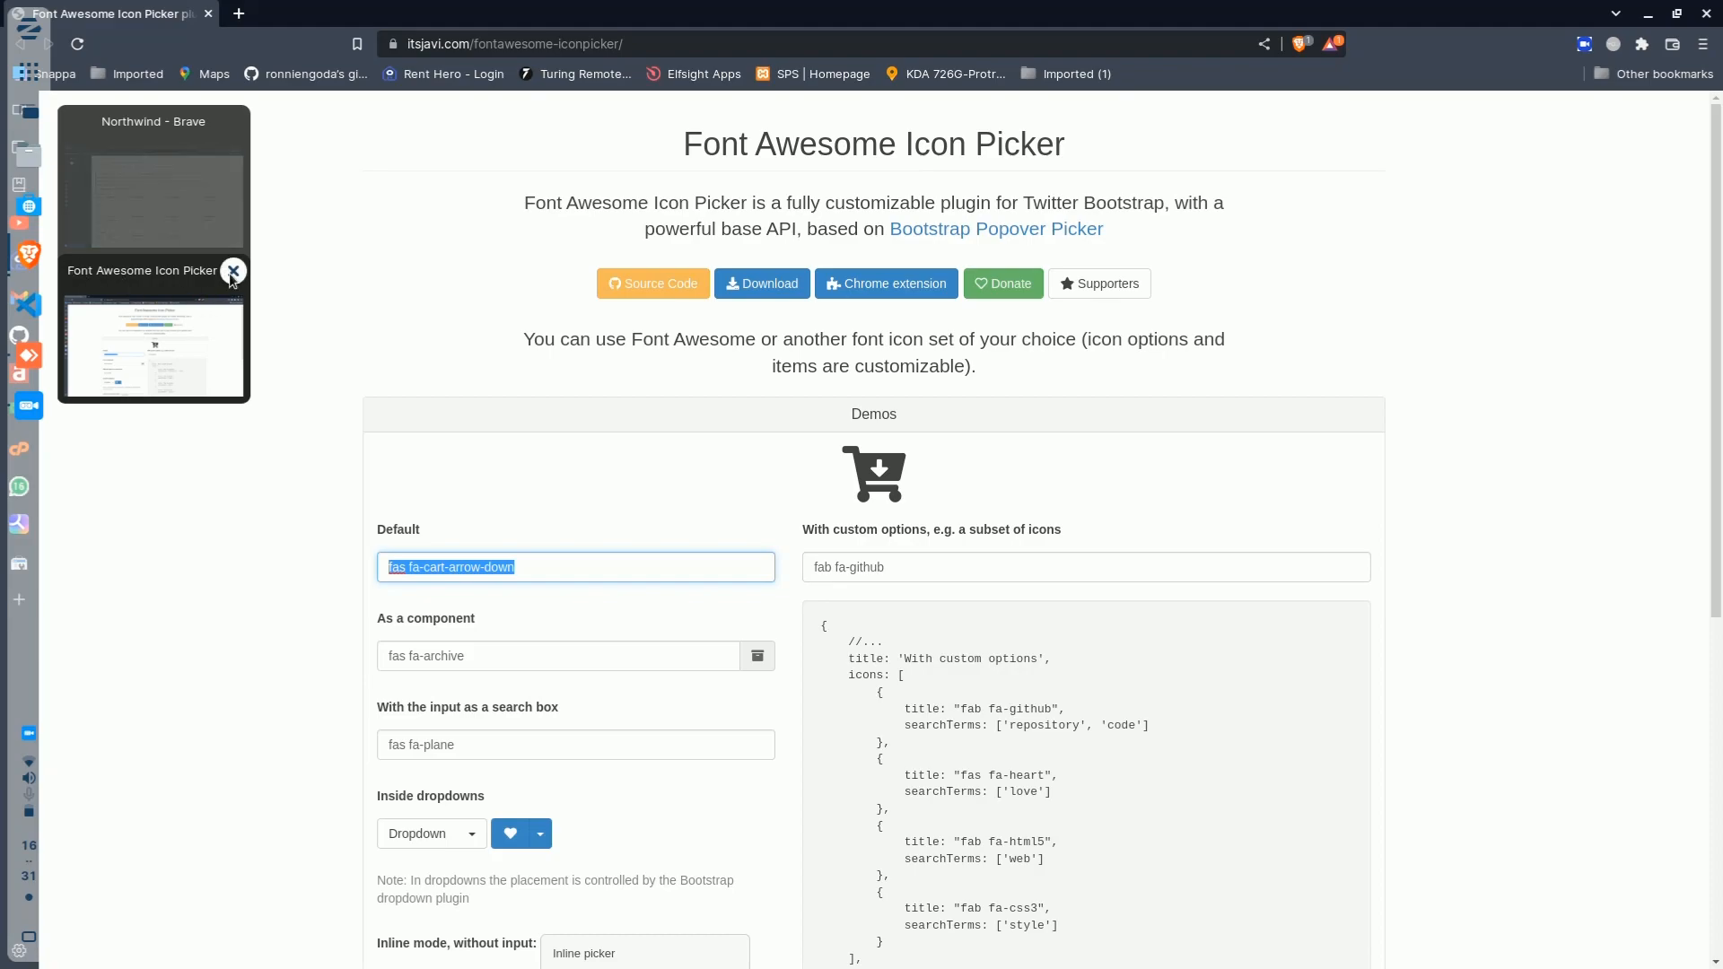
click(233, 270)
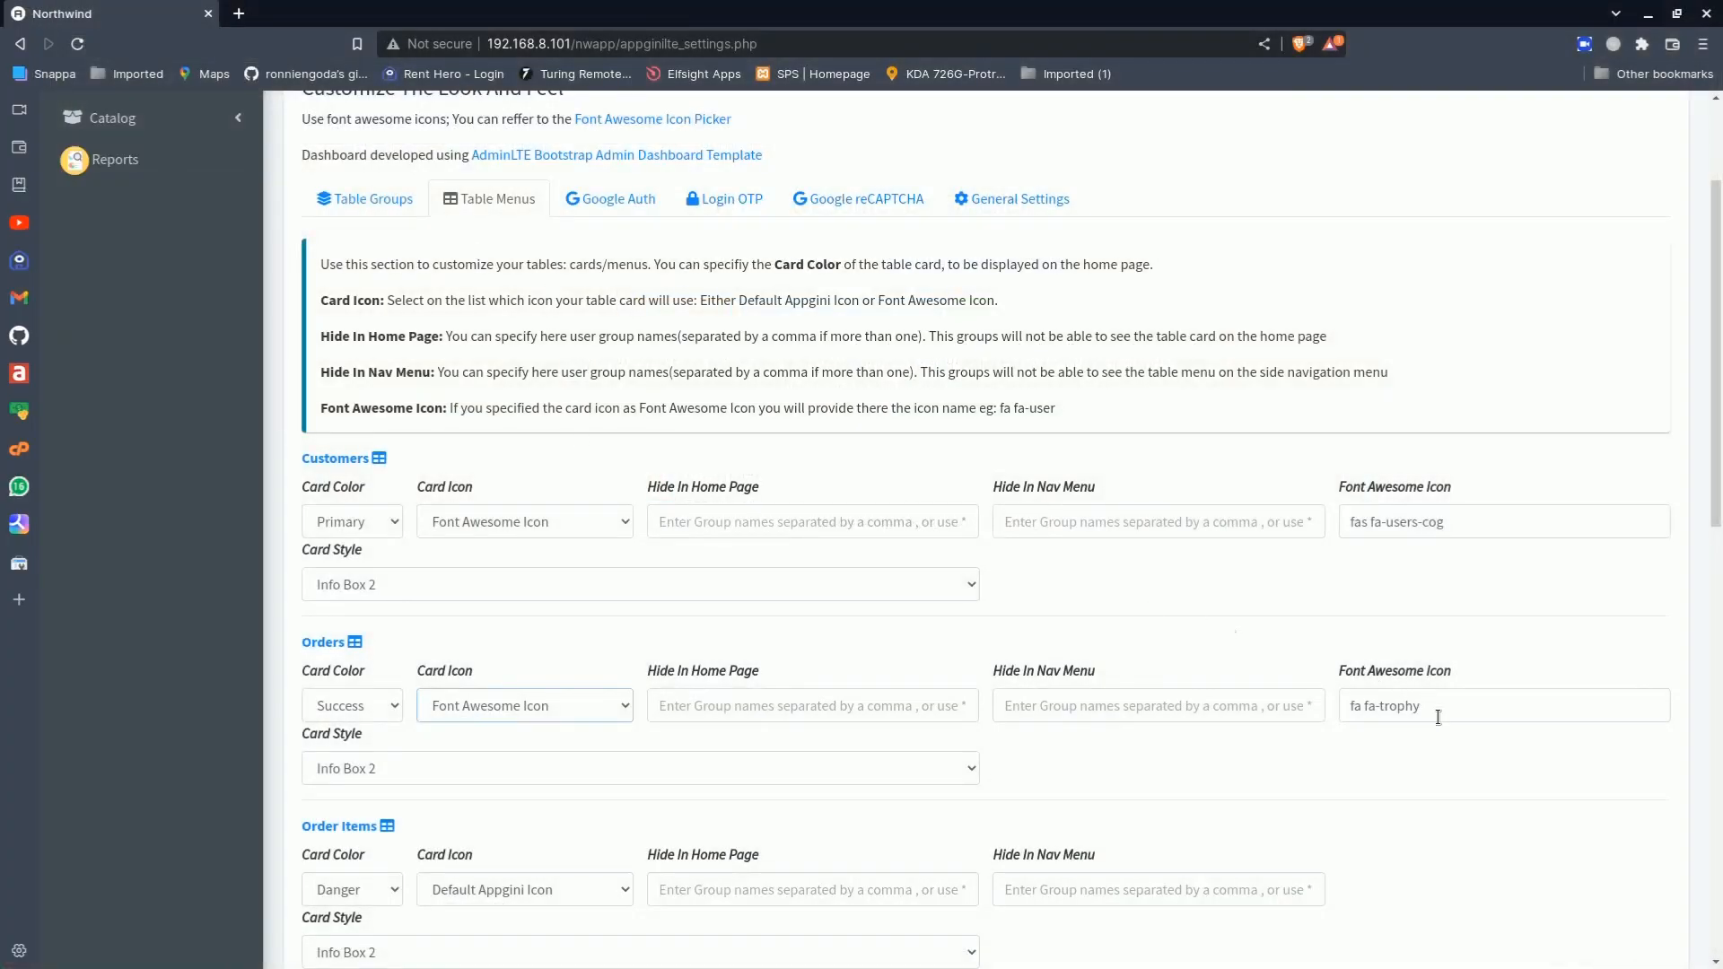
drag(1436, 711, 1309, 705)
key(ctrl+v)
Reopen the Font Awesome Icon Picker from the AppginiLTE Settings page and return to the Northwind settings
scroll(911, 546, up, 3)
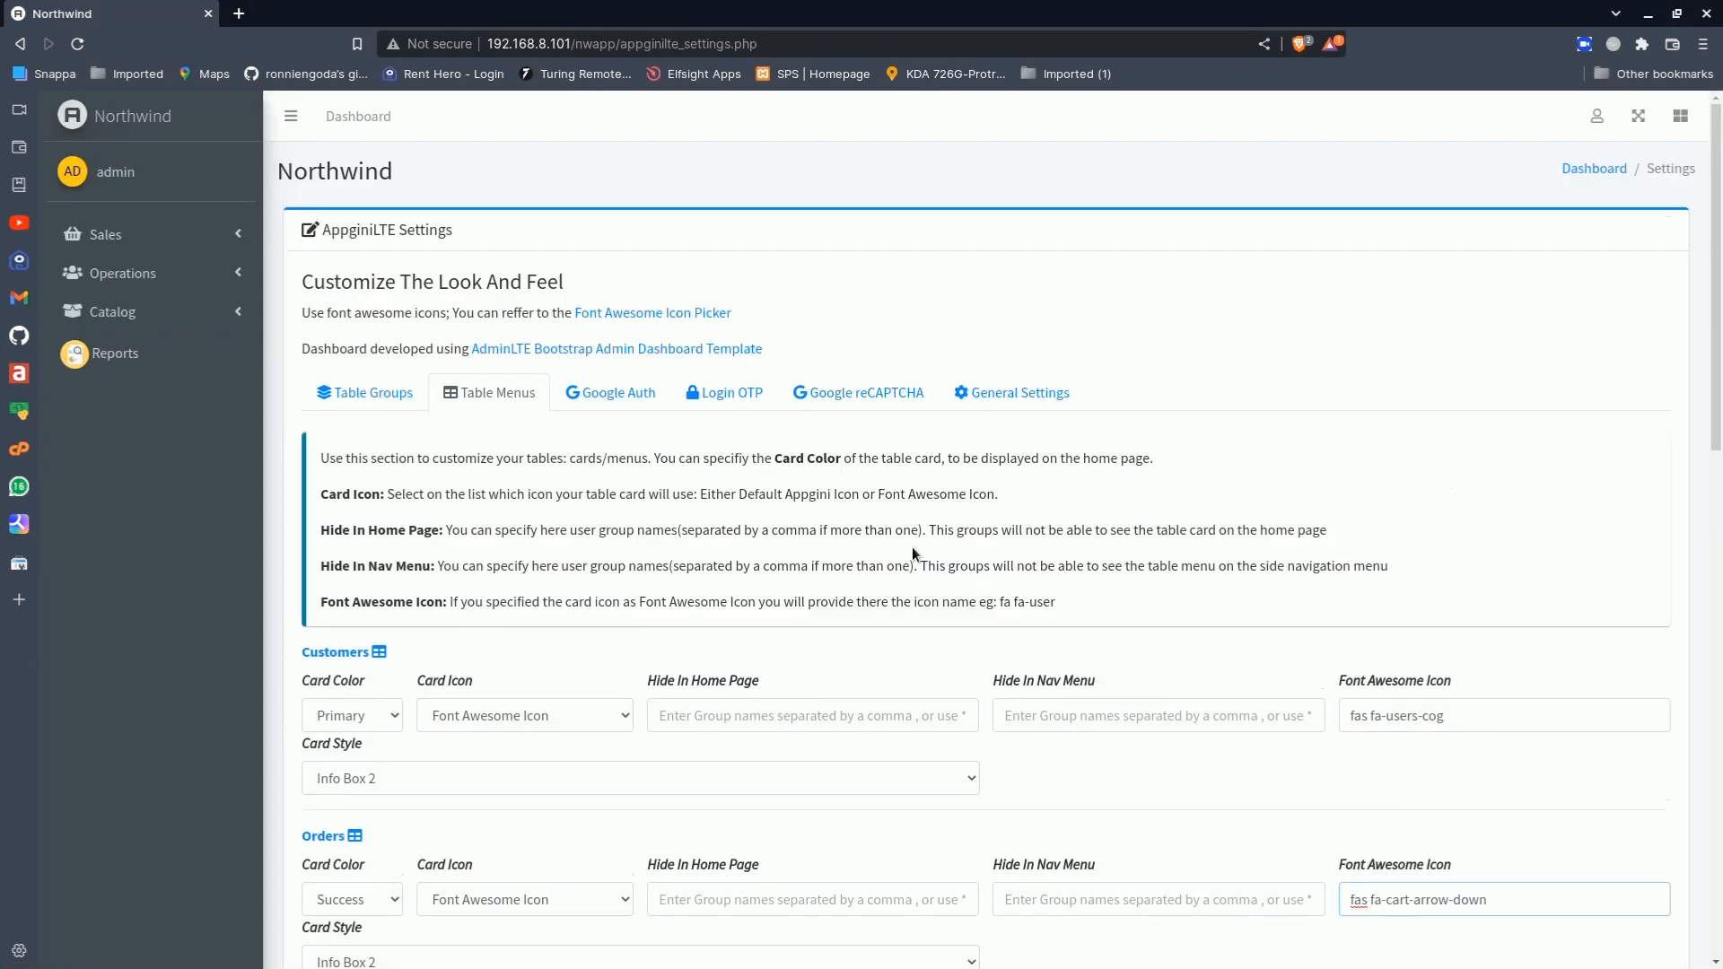
click(687, 310)
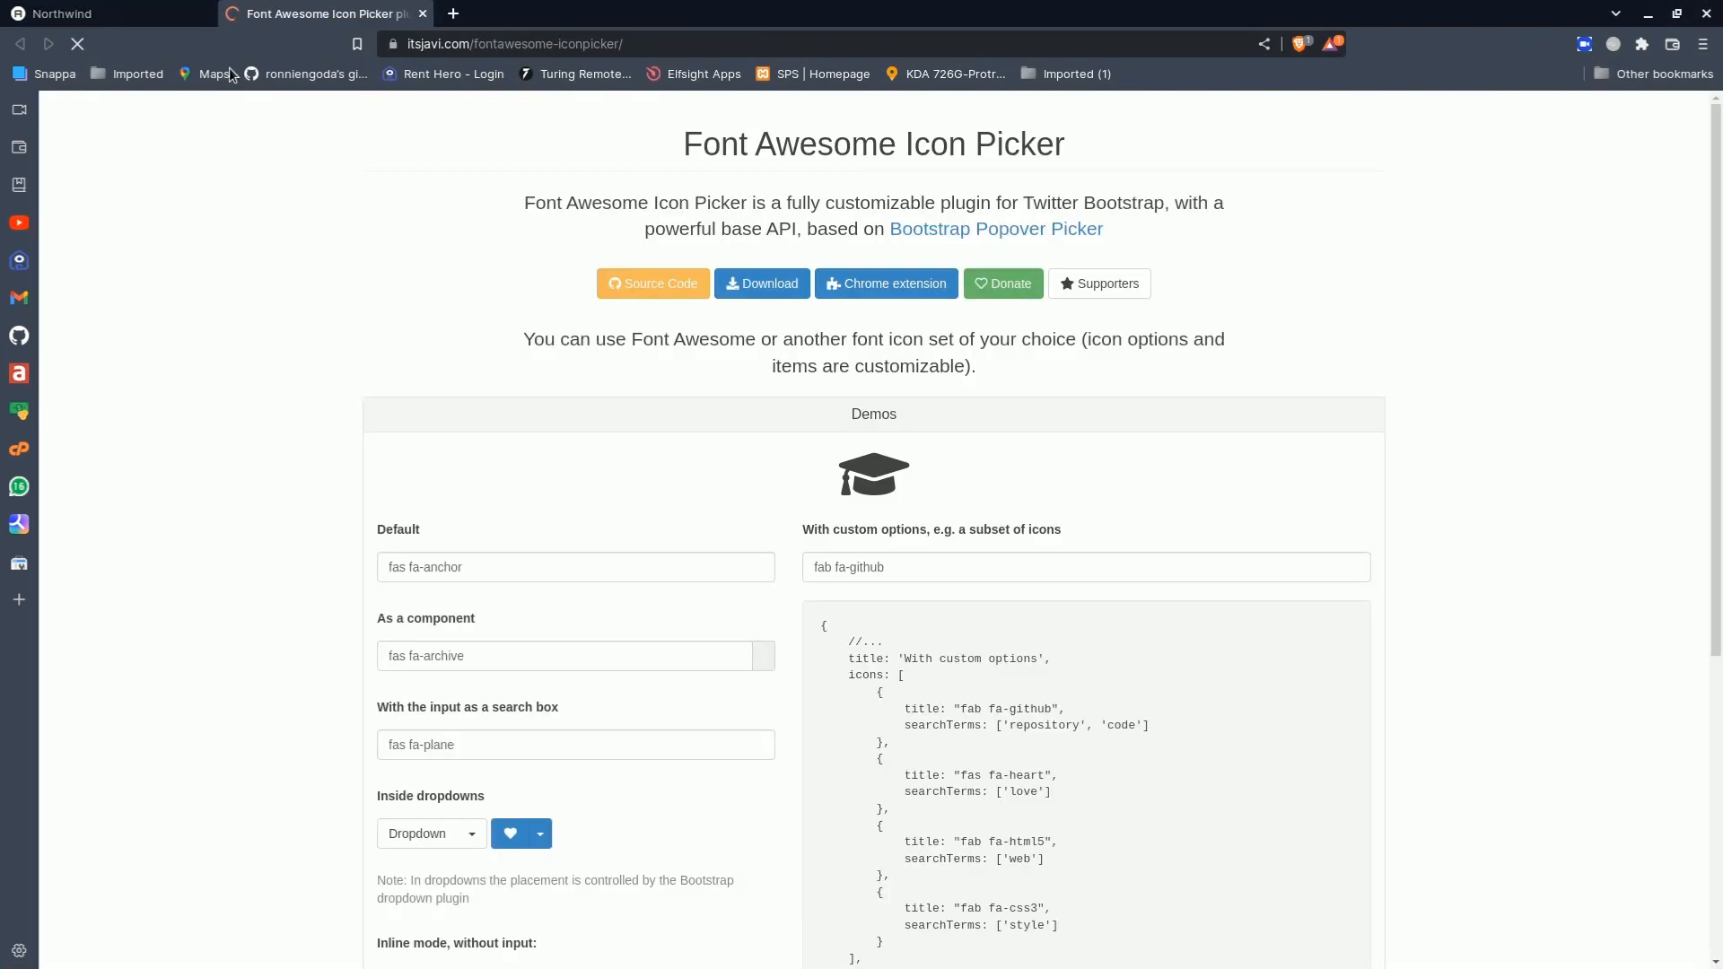
click(152, 15)
Set the Card Icon of the Order Items table to Font Awesome Icon, keeping its Card Color at Danger
scroll(553, 657, down, 5)
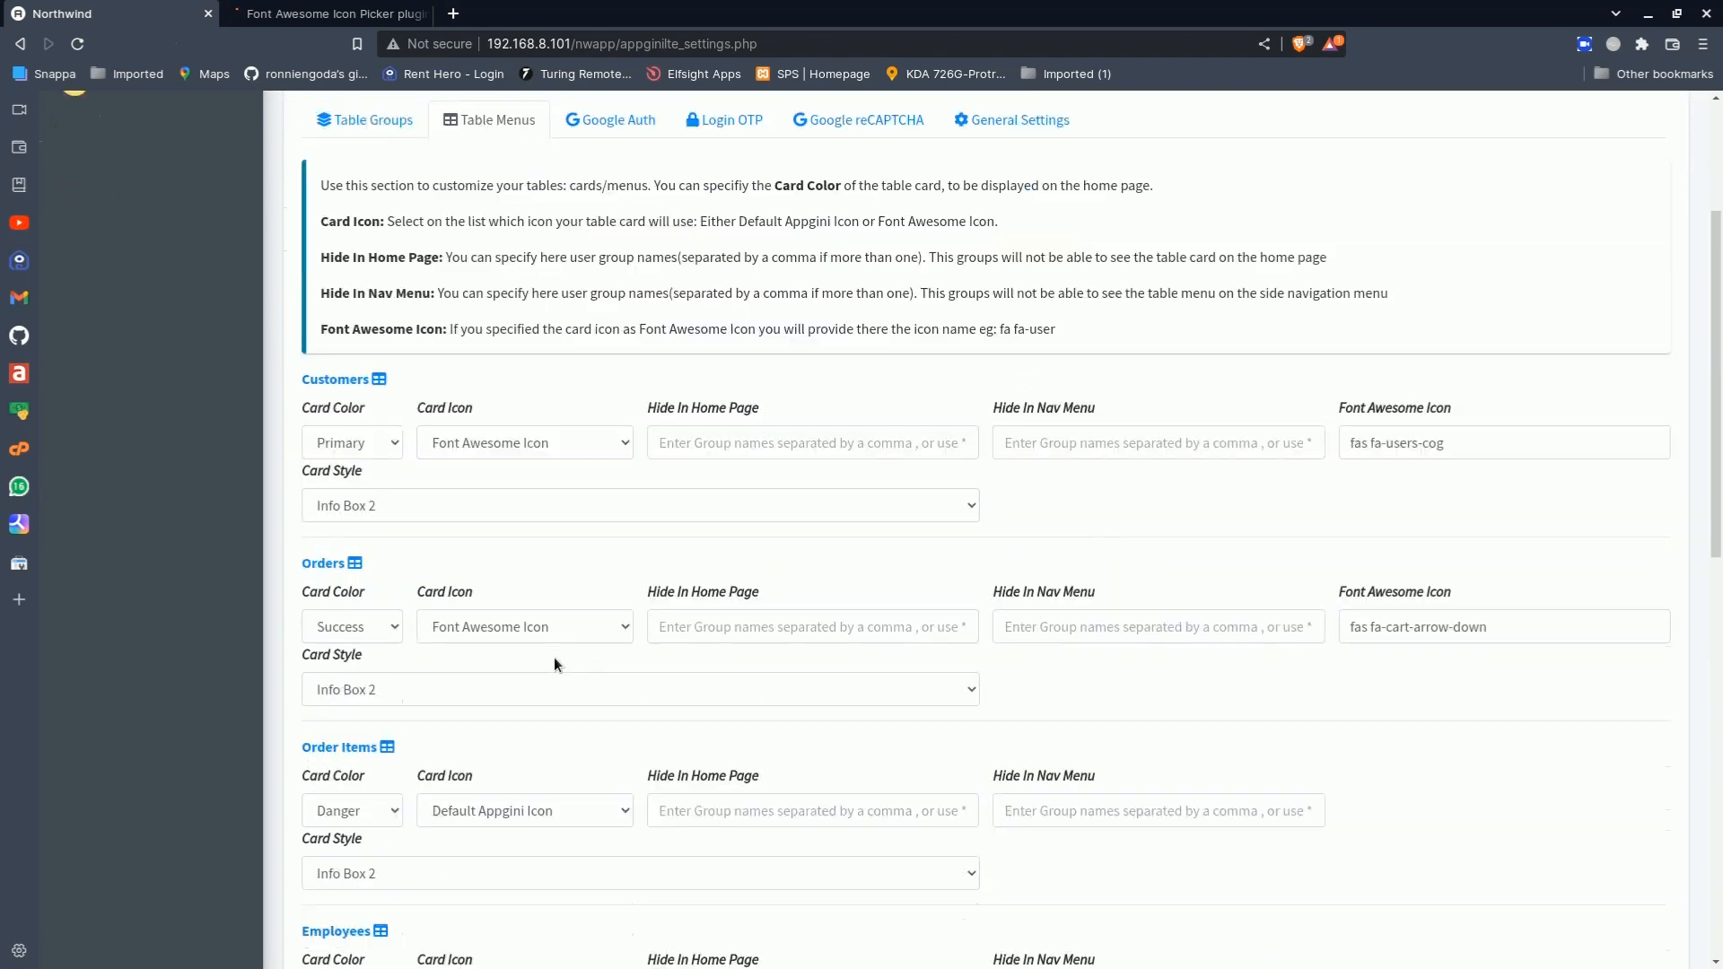
click(390, 584)
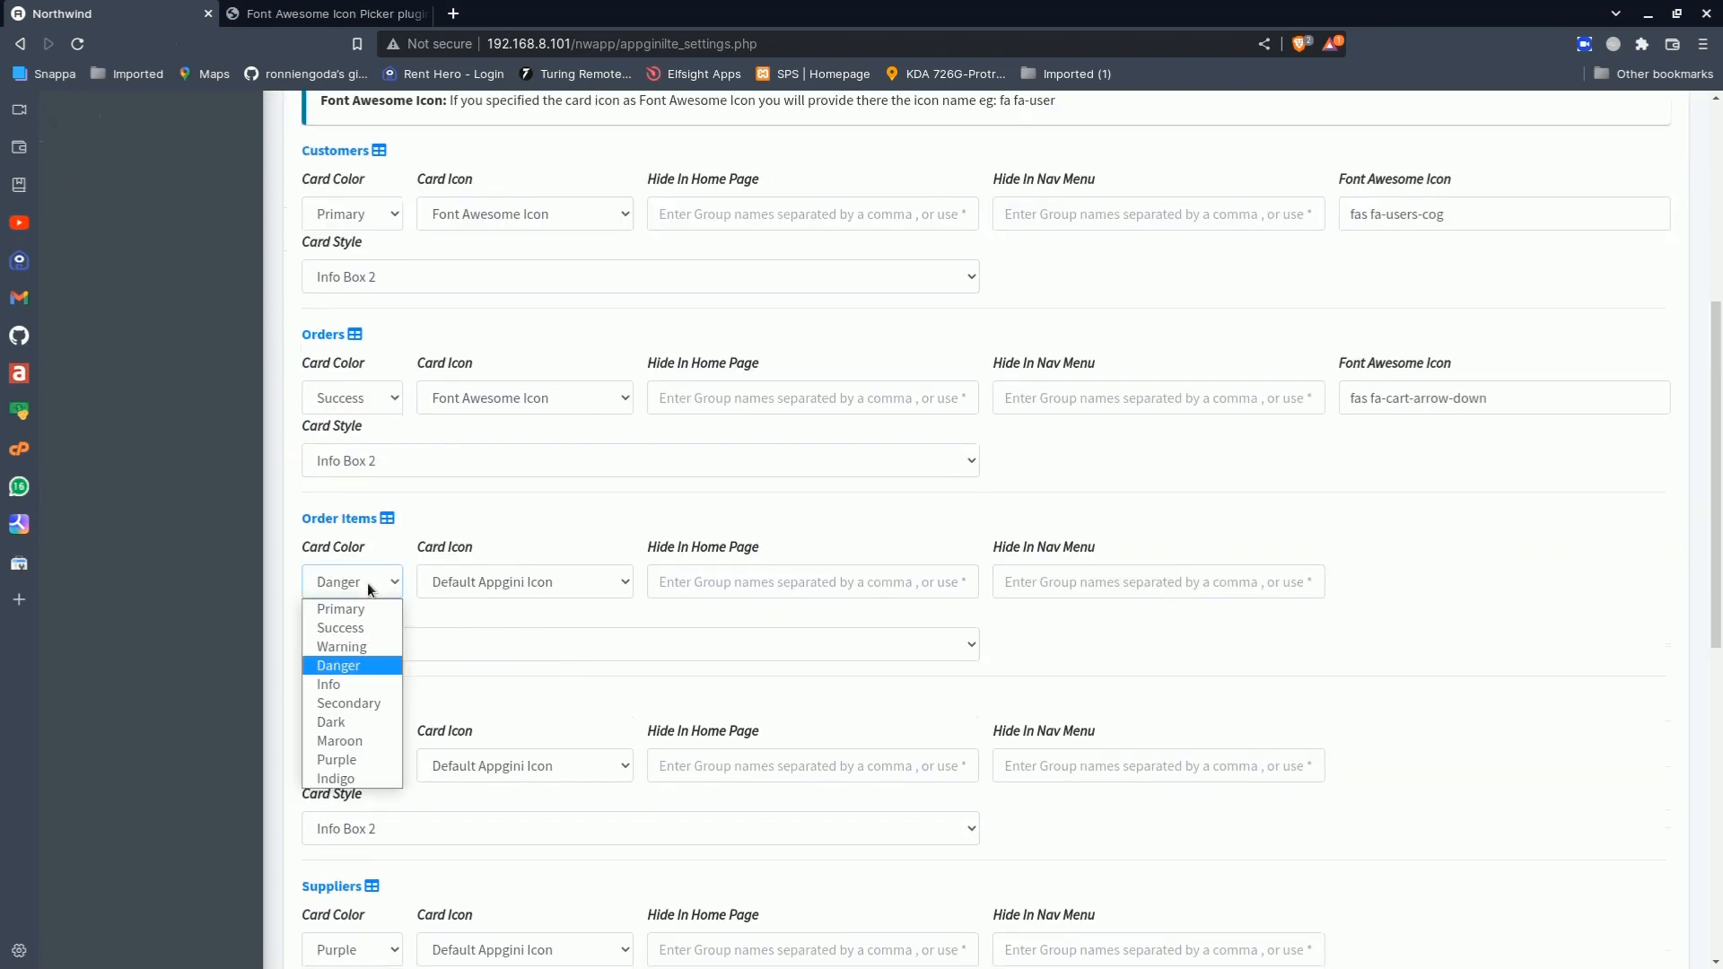
click(470, 573)
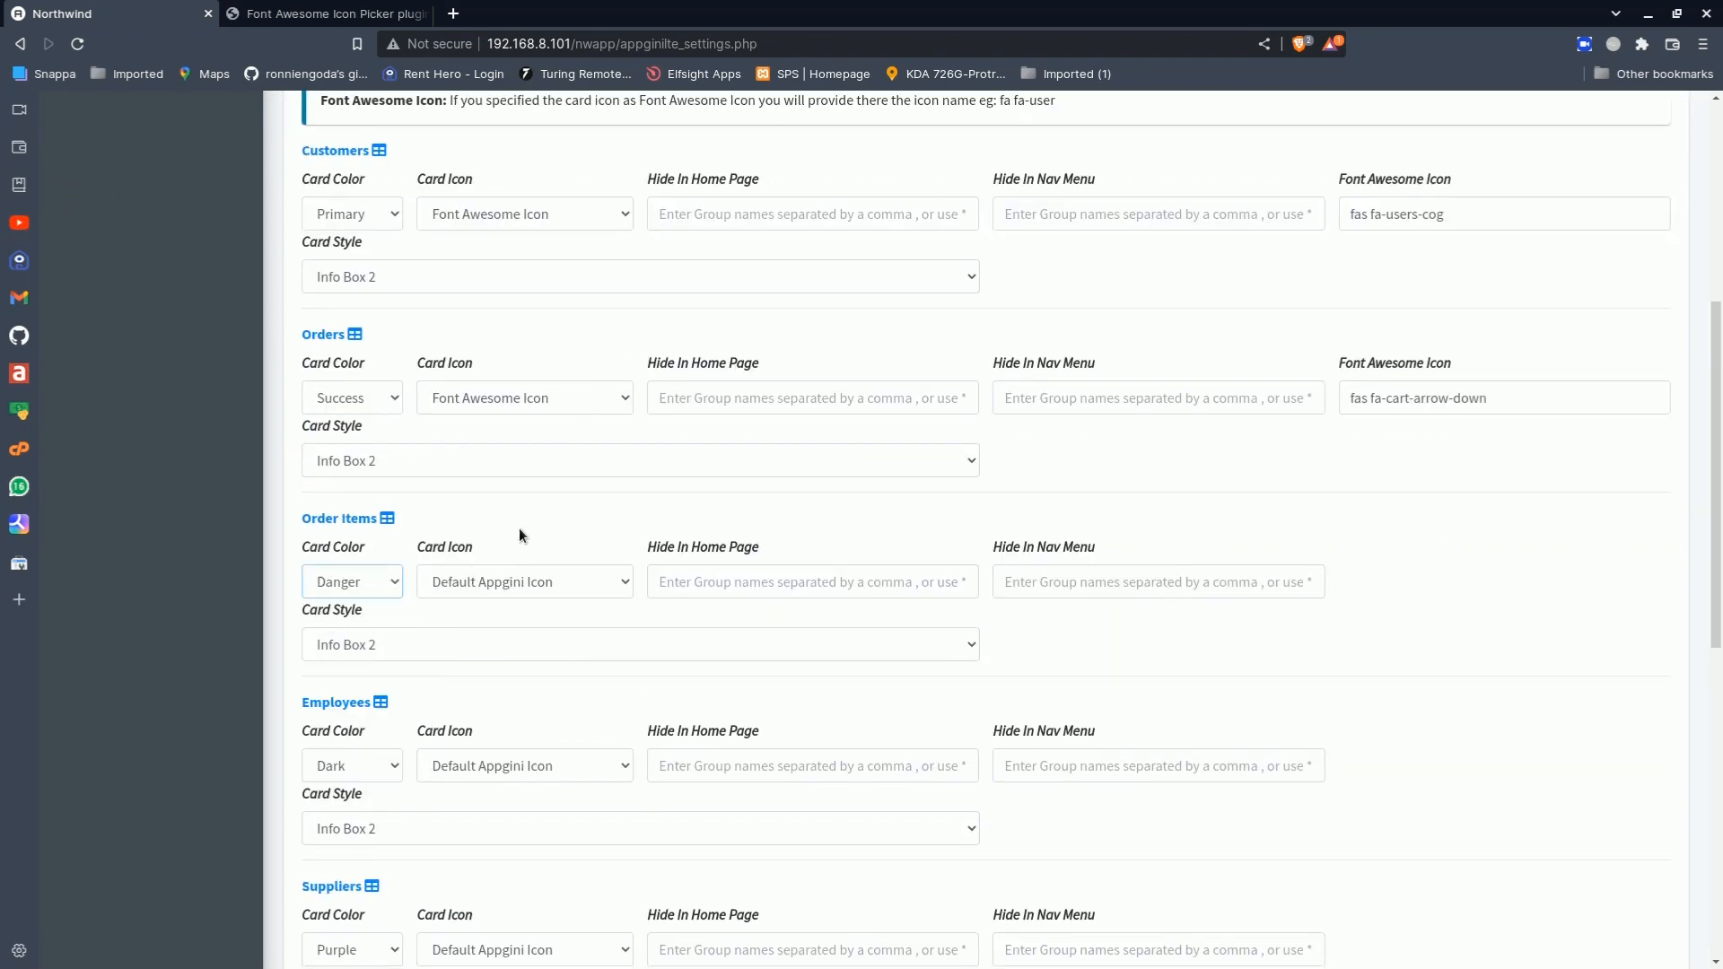
click(503, 583)
click(497, 628)
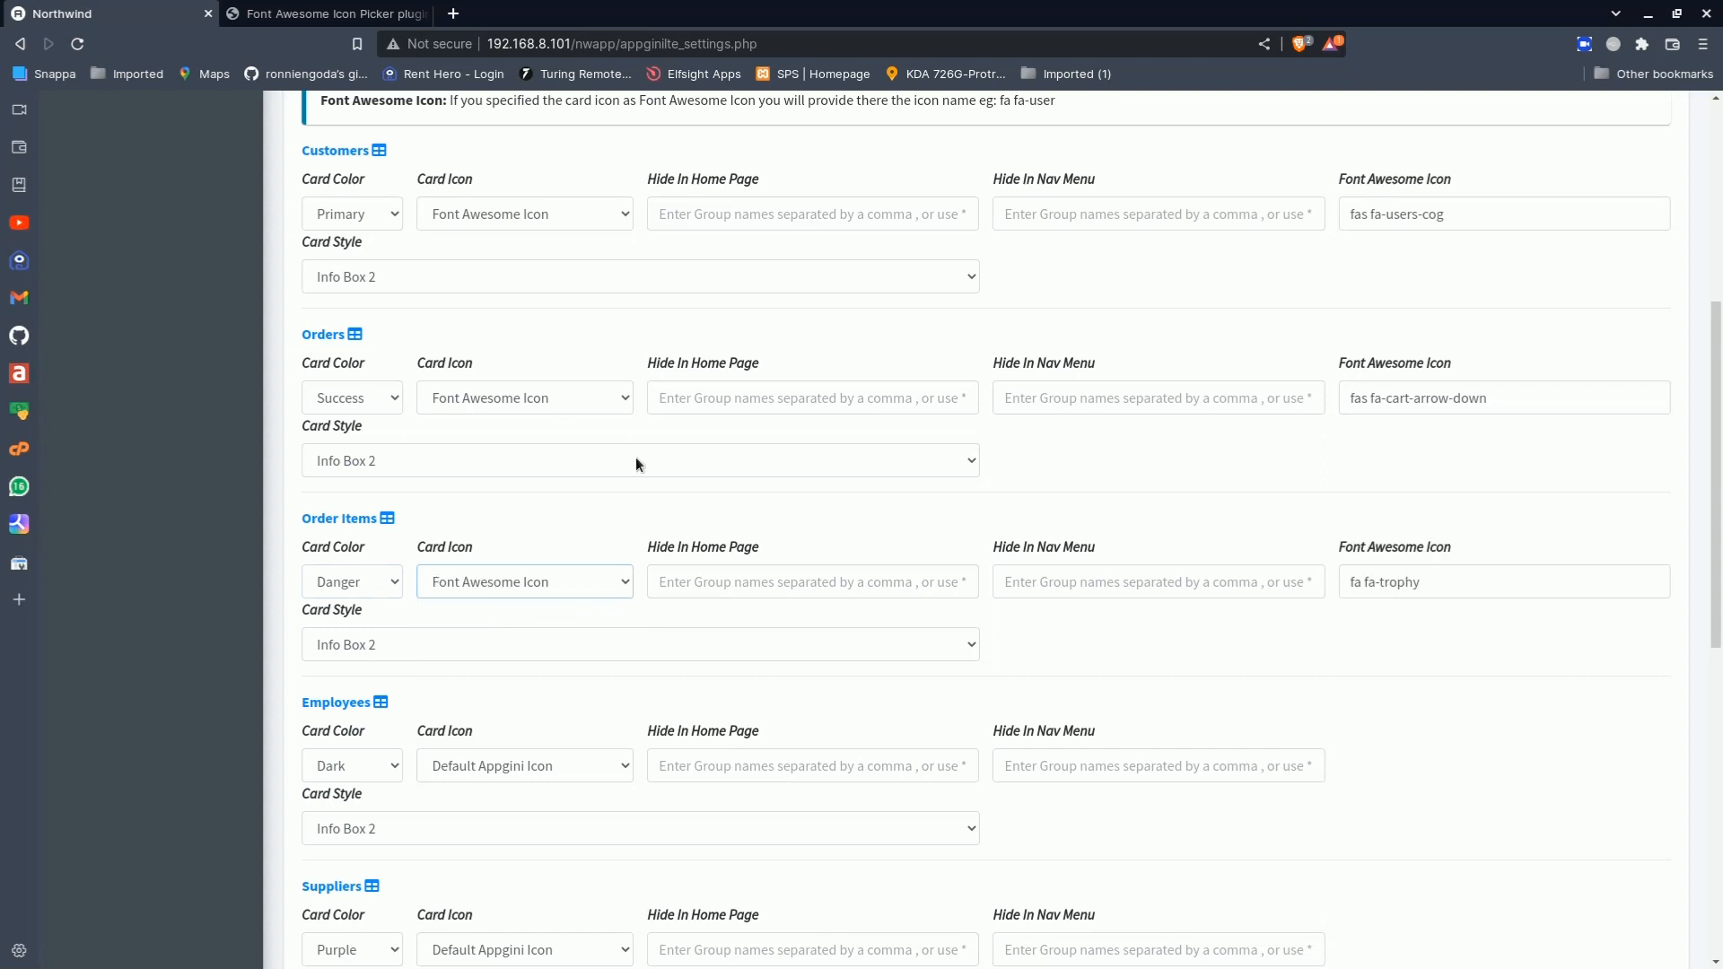
Filter the Font Awesome Icon Picker by "box", choose the fas fa-box icon, and copy its code
click(325, 14)
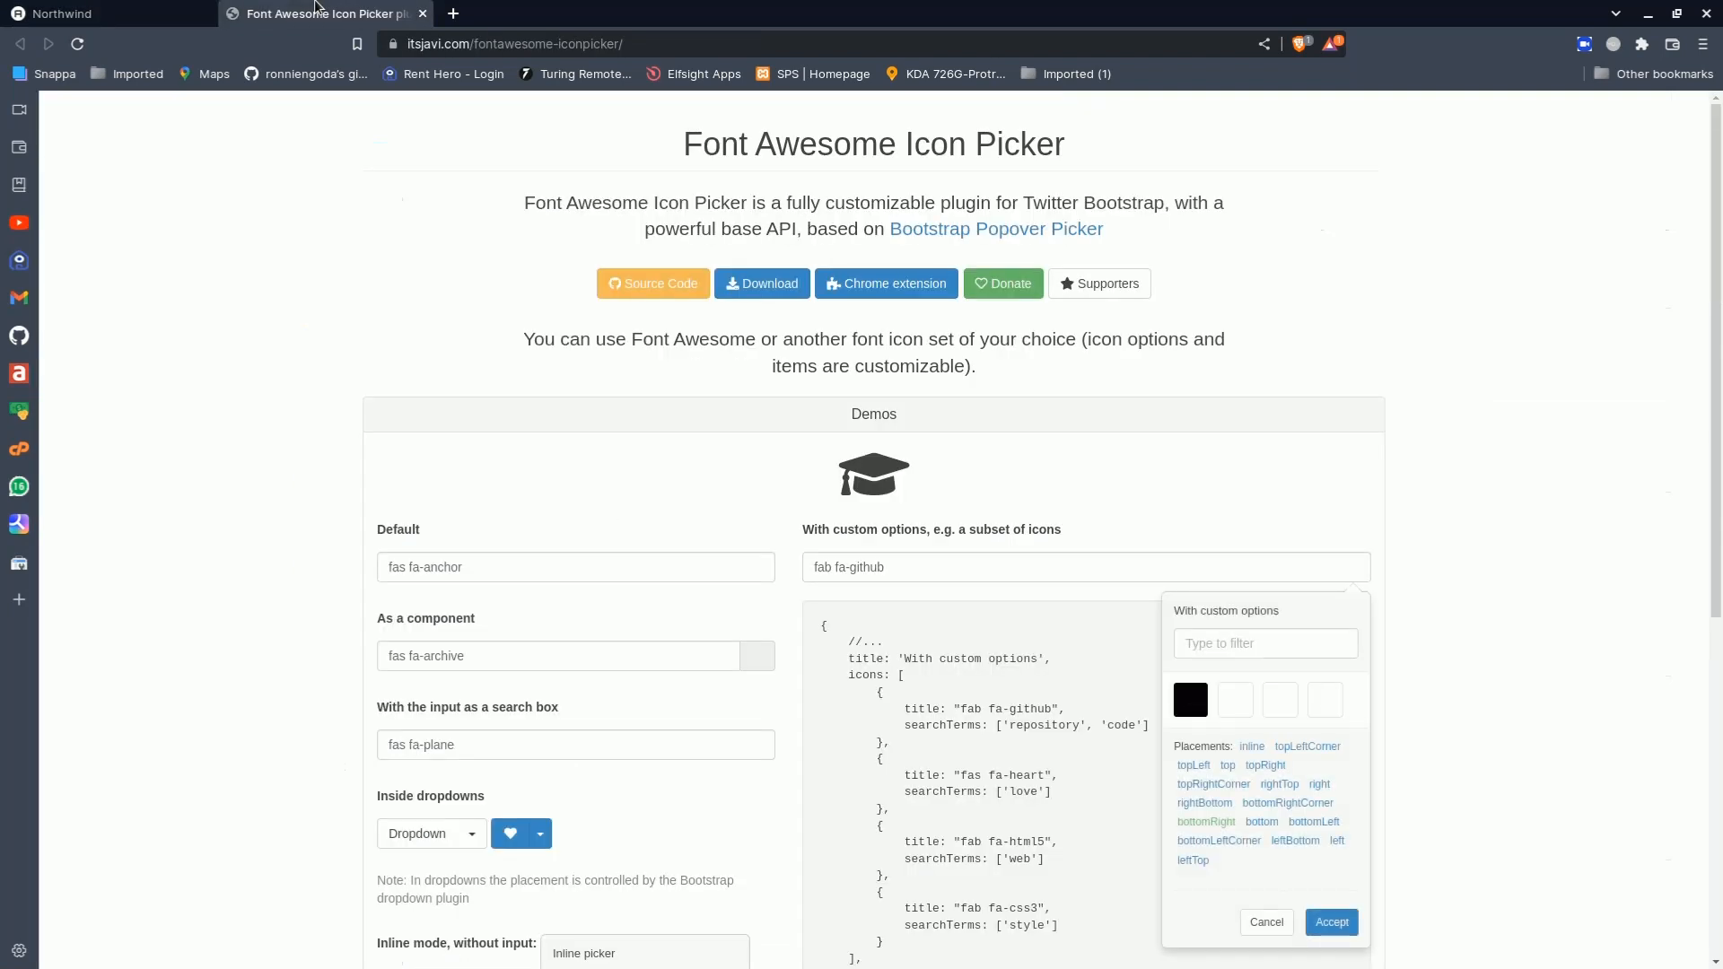
click(623, 549)
click(594, 566)
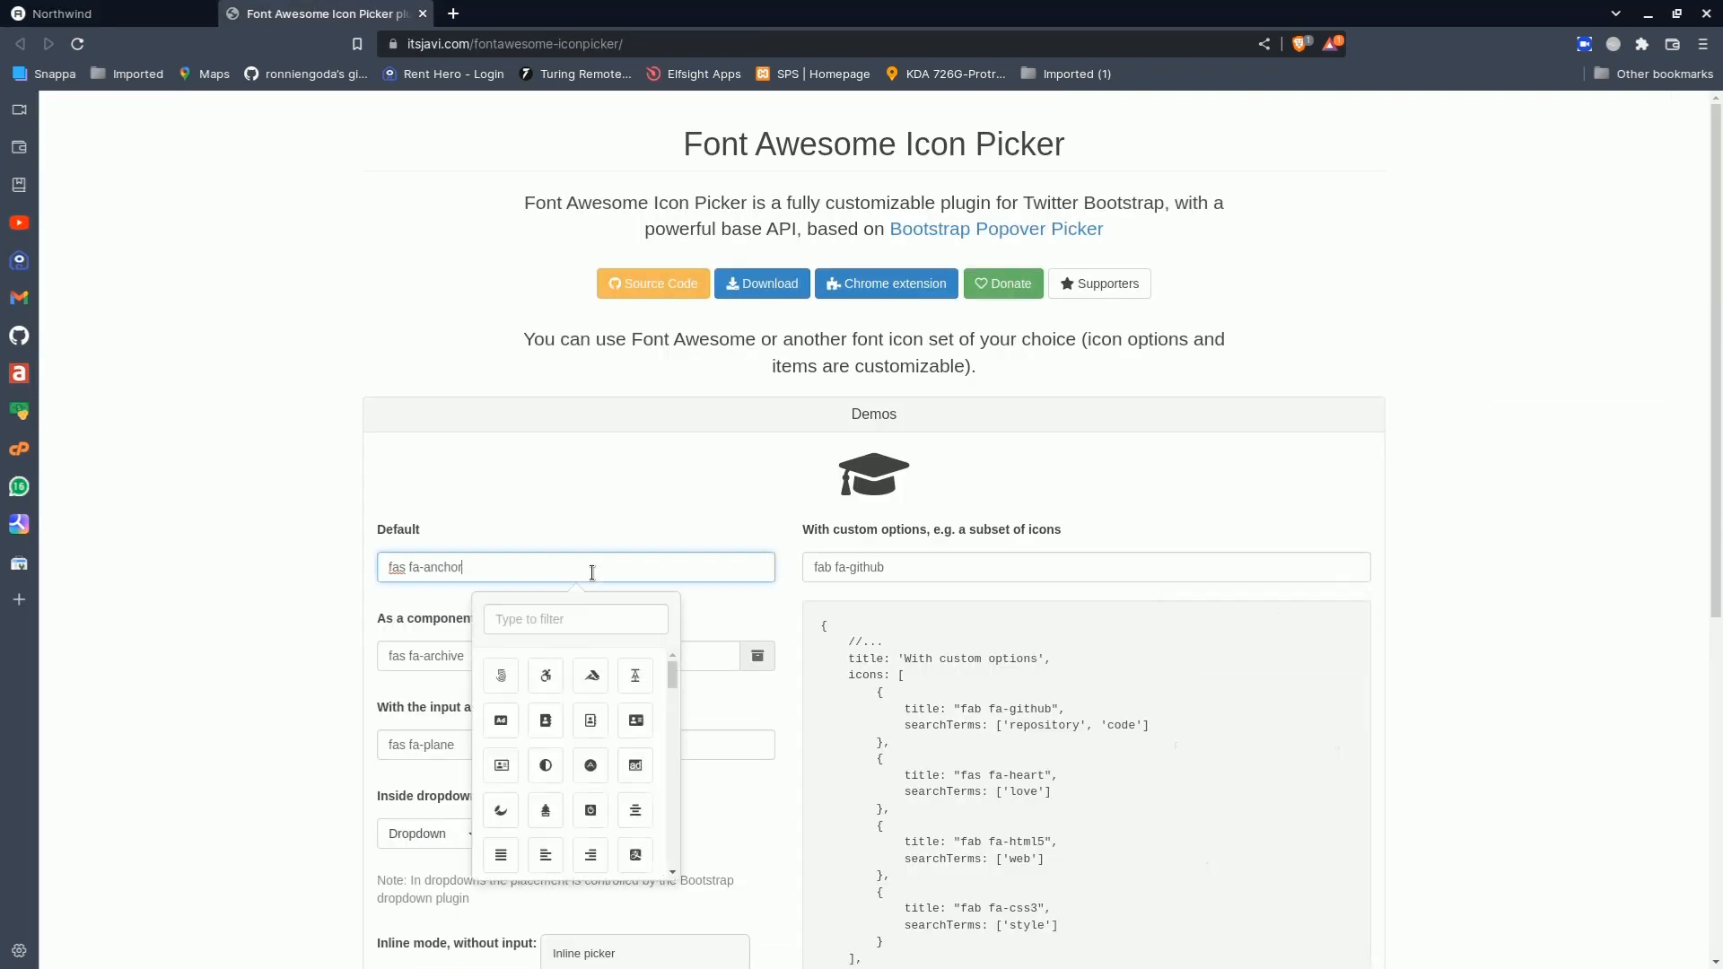
click(576, 618)
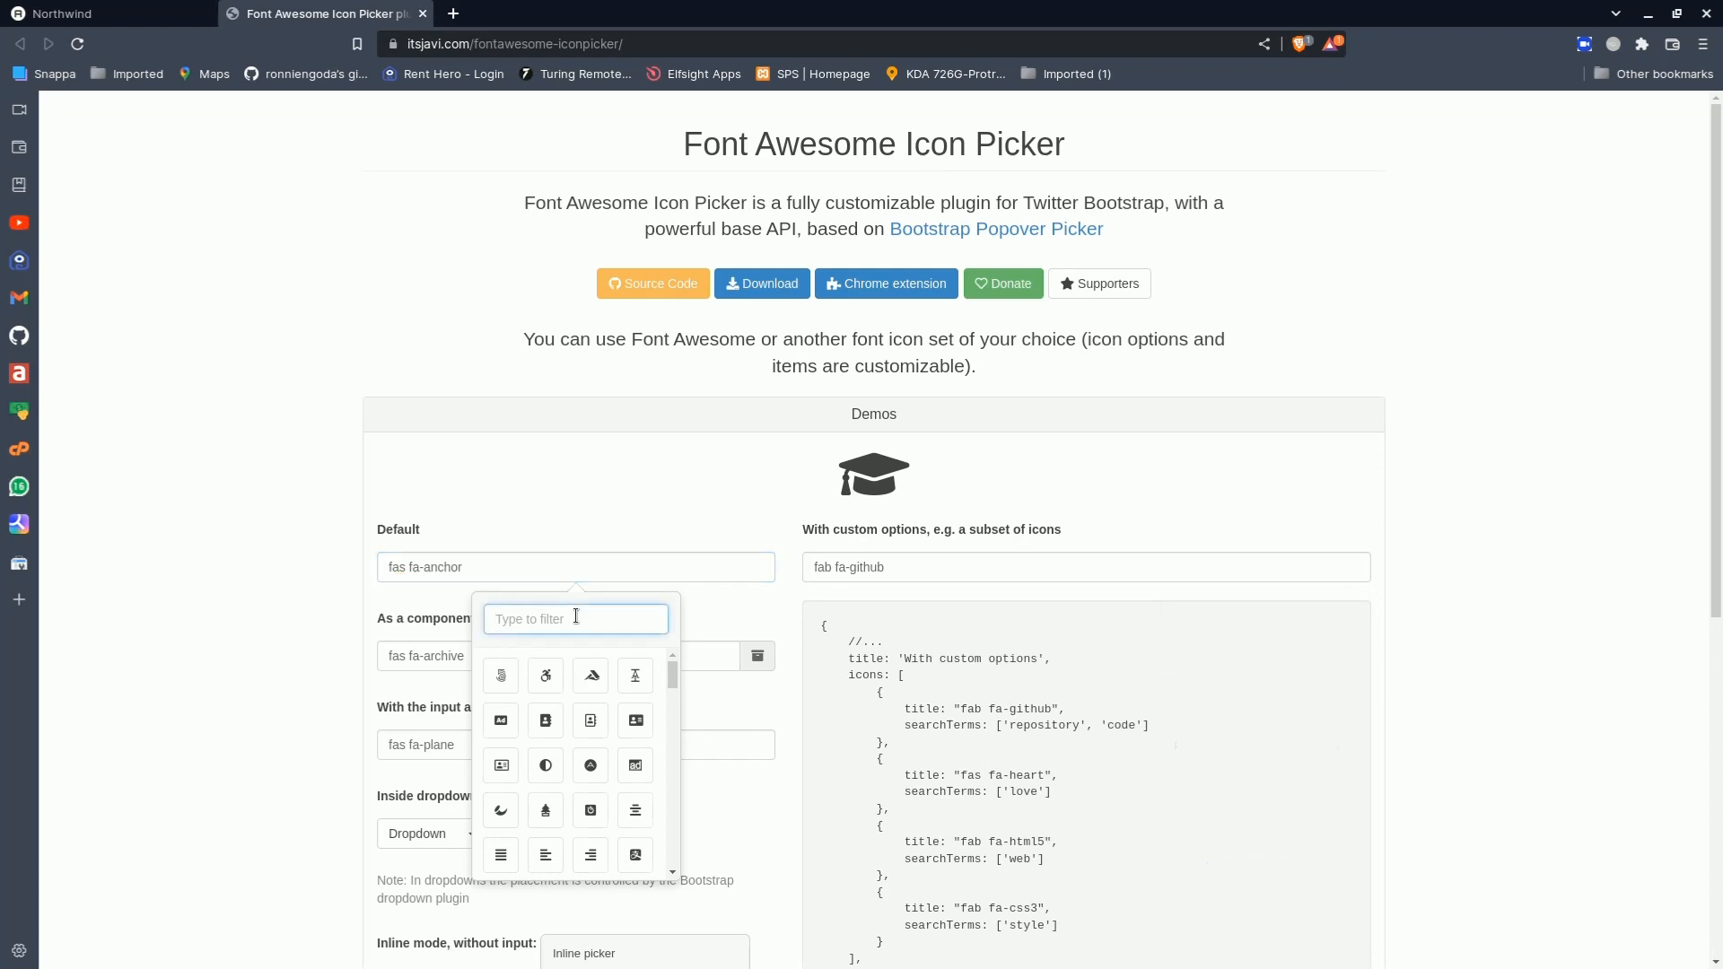
text(box)
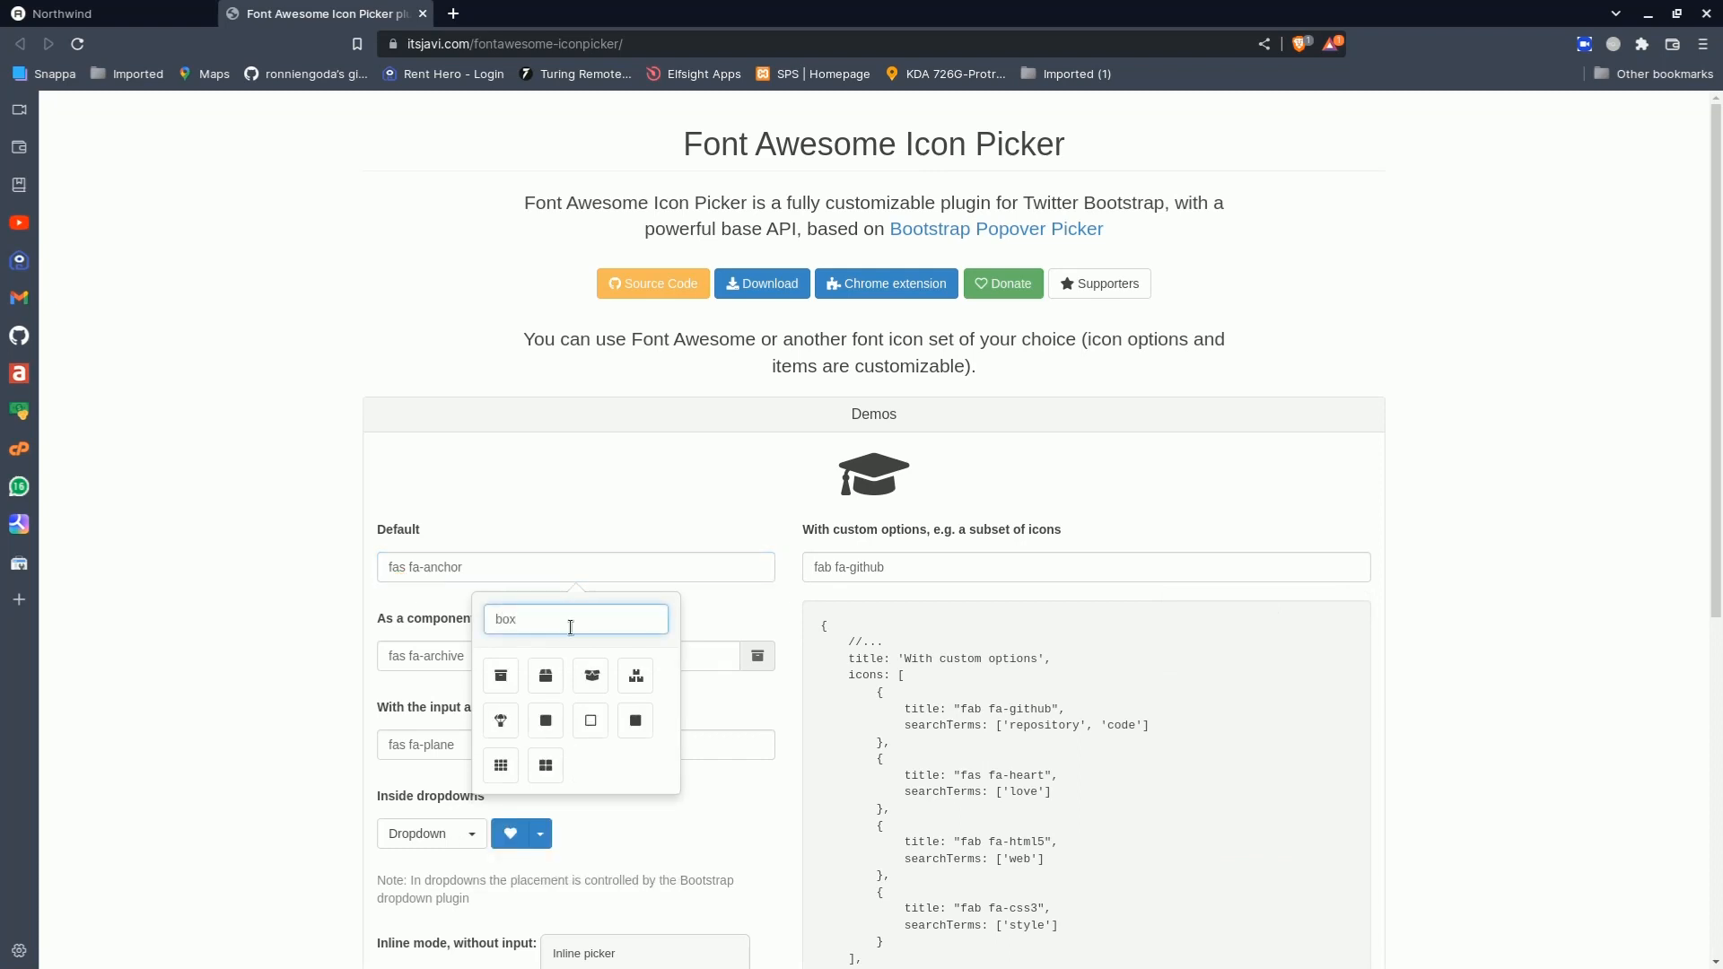
click(545, 675)
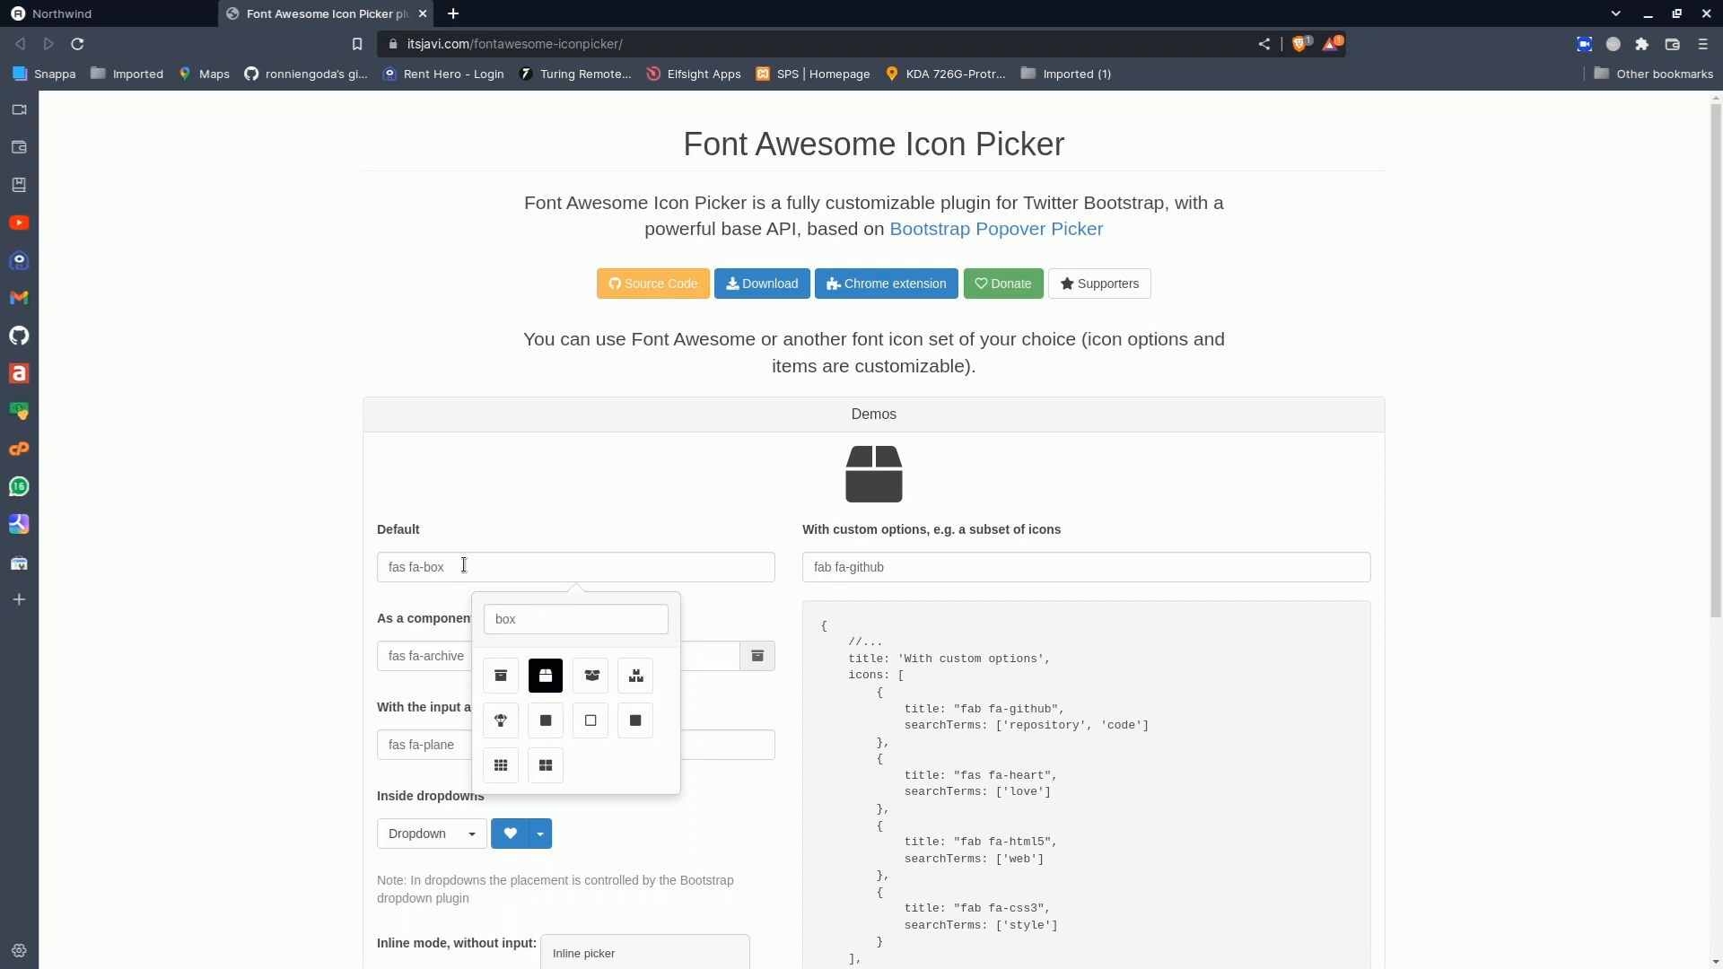
drag(464, 564, 383, 572)
key(ctrl+c)
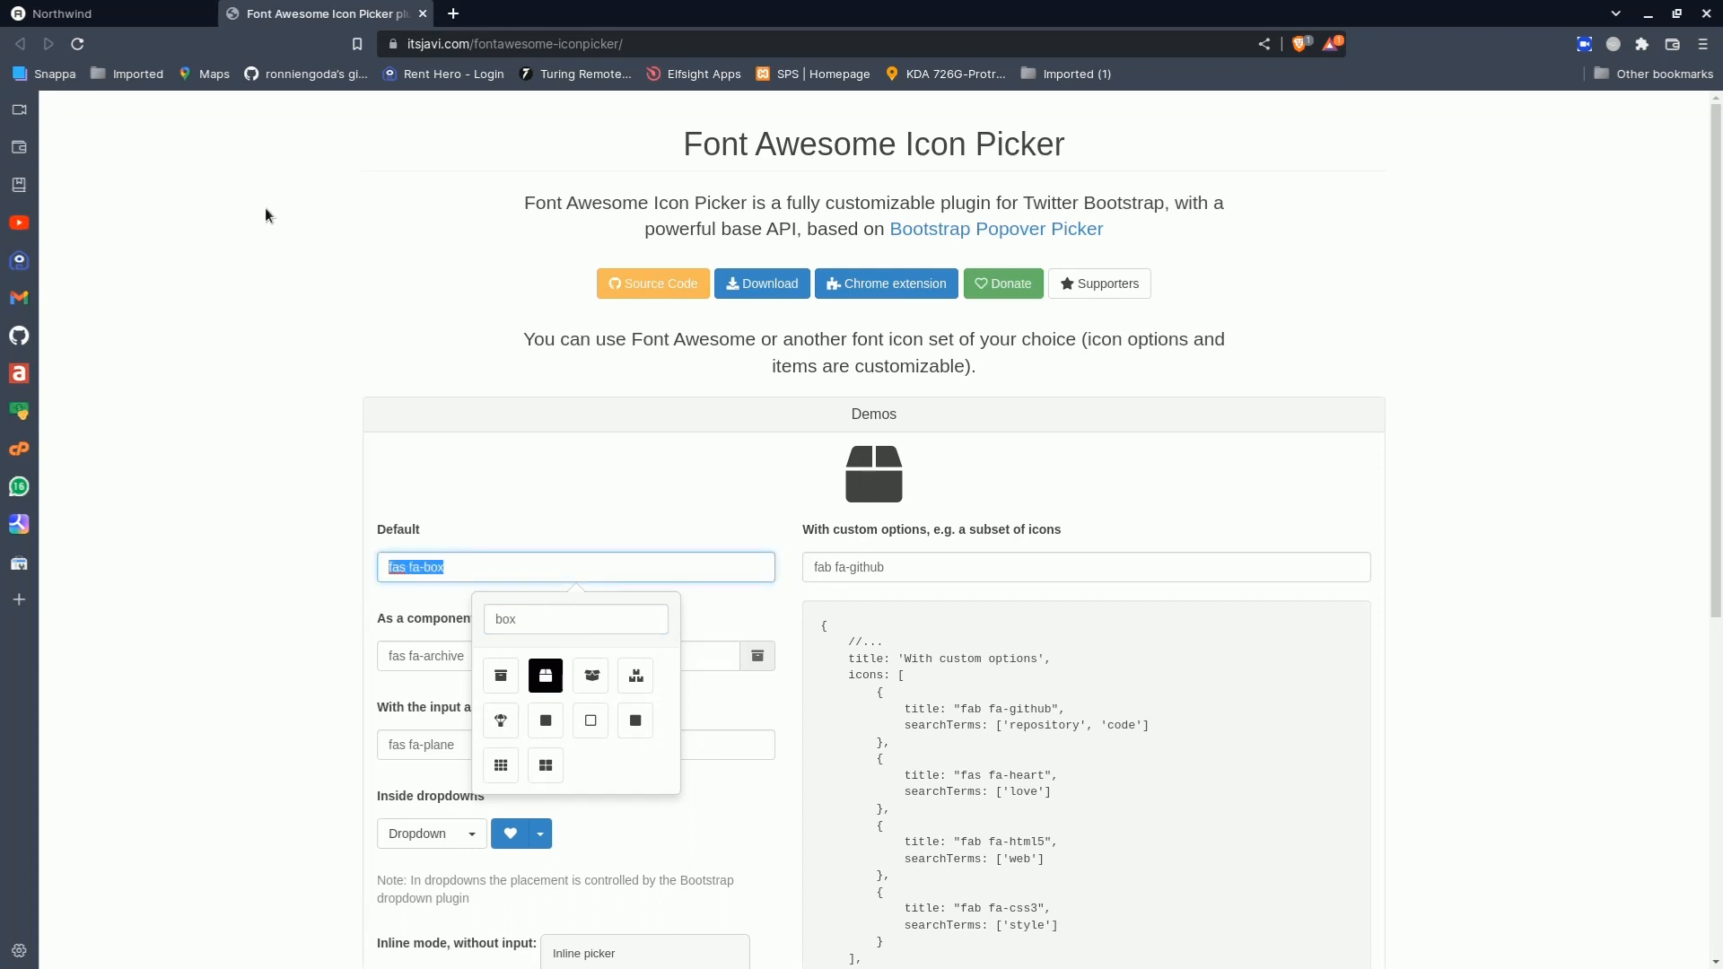
Return to the Northwind settings and replace the Order Items table's Font Awesome Icon code with fas fa-box
click(139, 16)
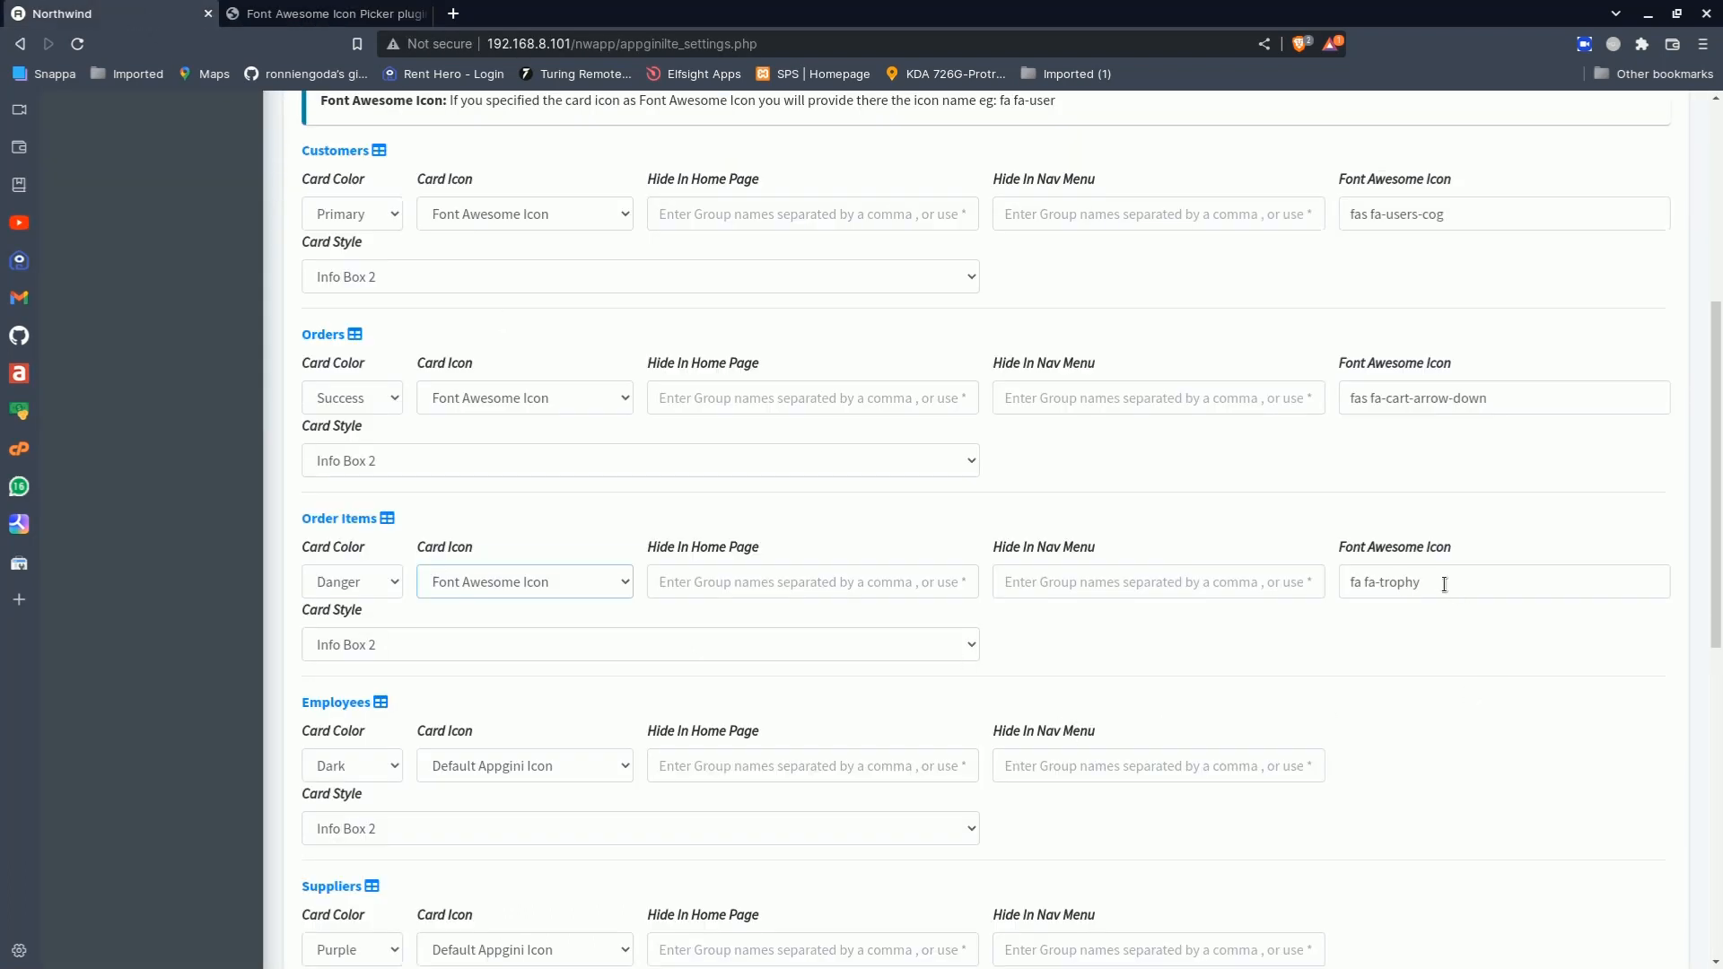
drag(1444, 585, 1328, 580)
key(ctrl+v)
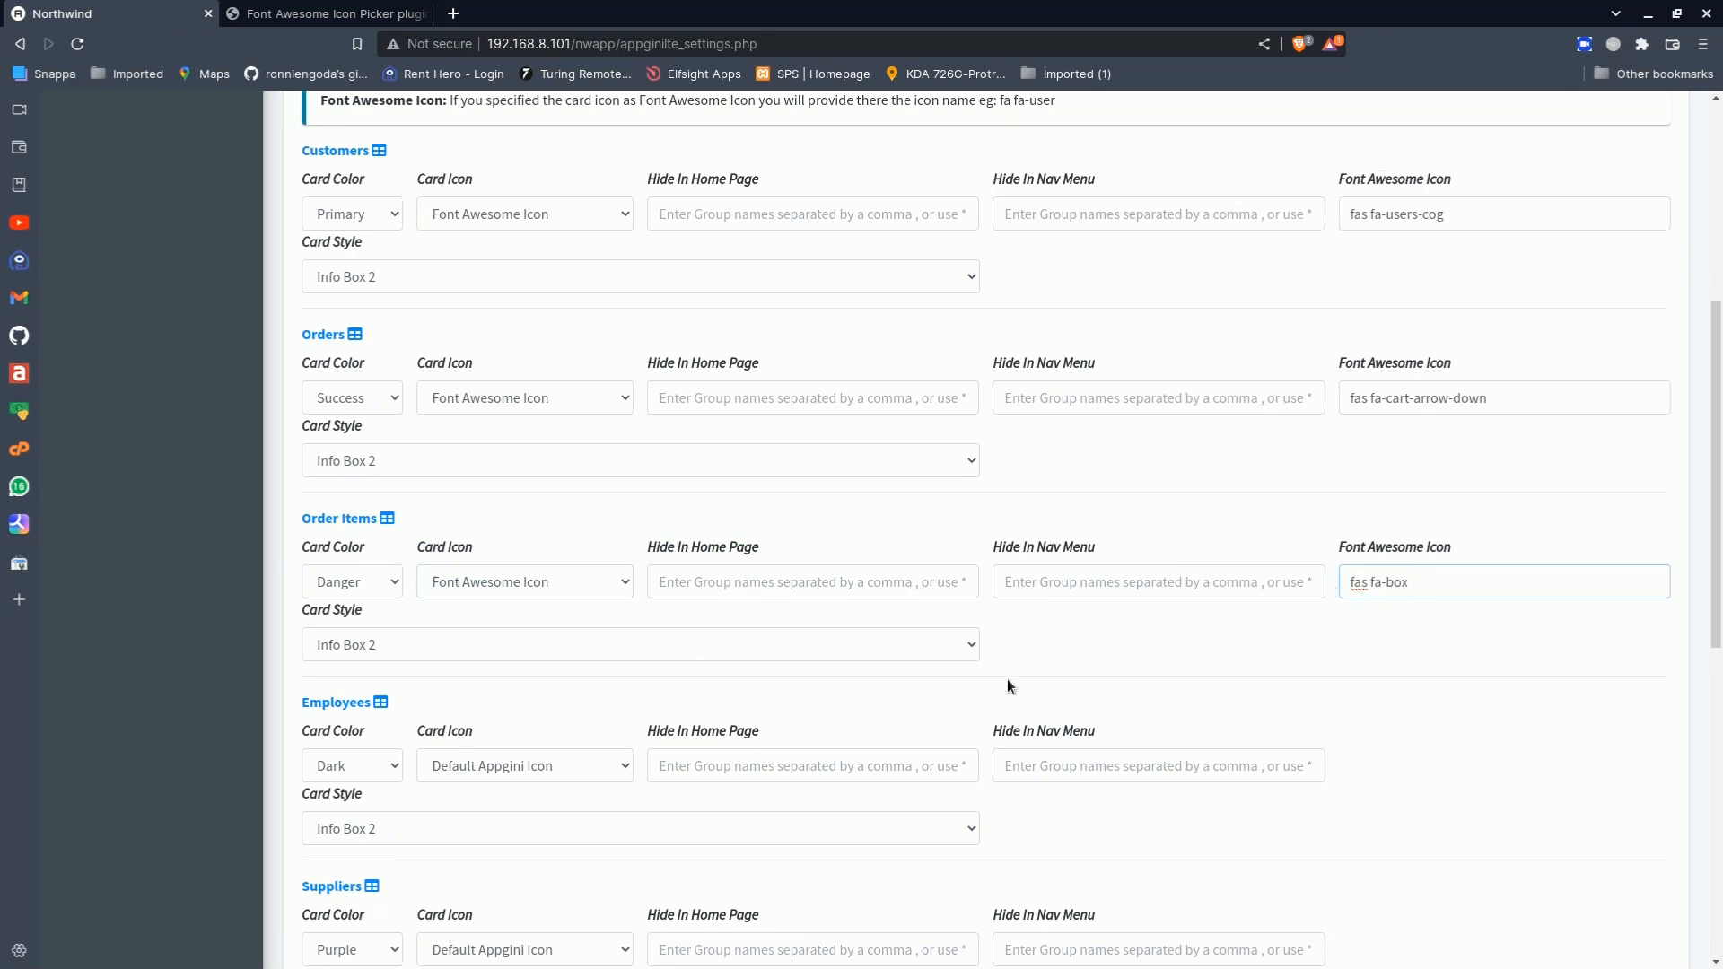
Set the Card Icon of the Employees table to Font Awesome Icon
scroll(1007, 679, down, 3)
click(623, 591)
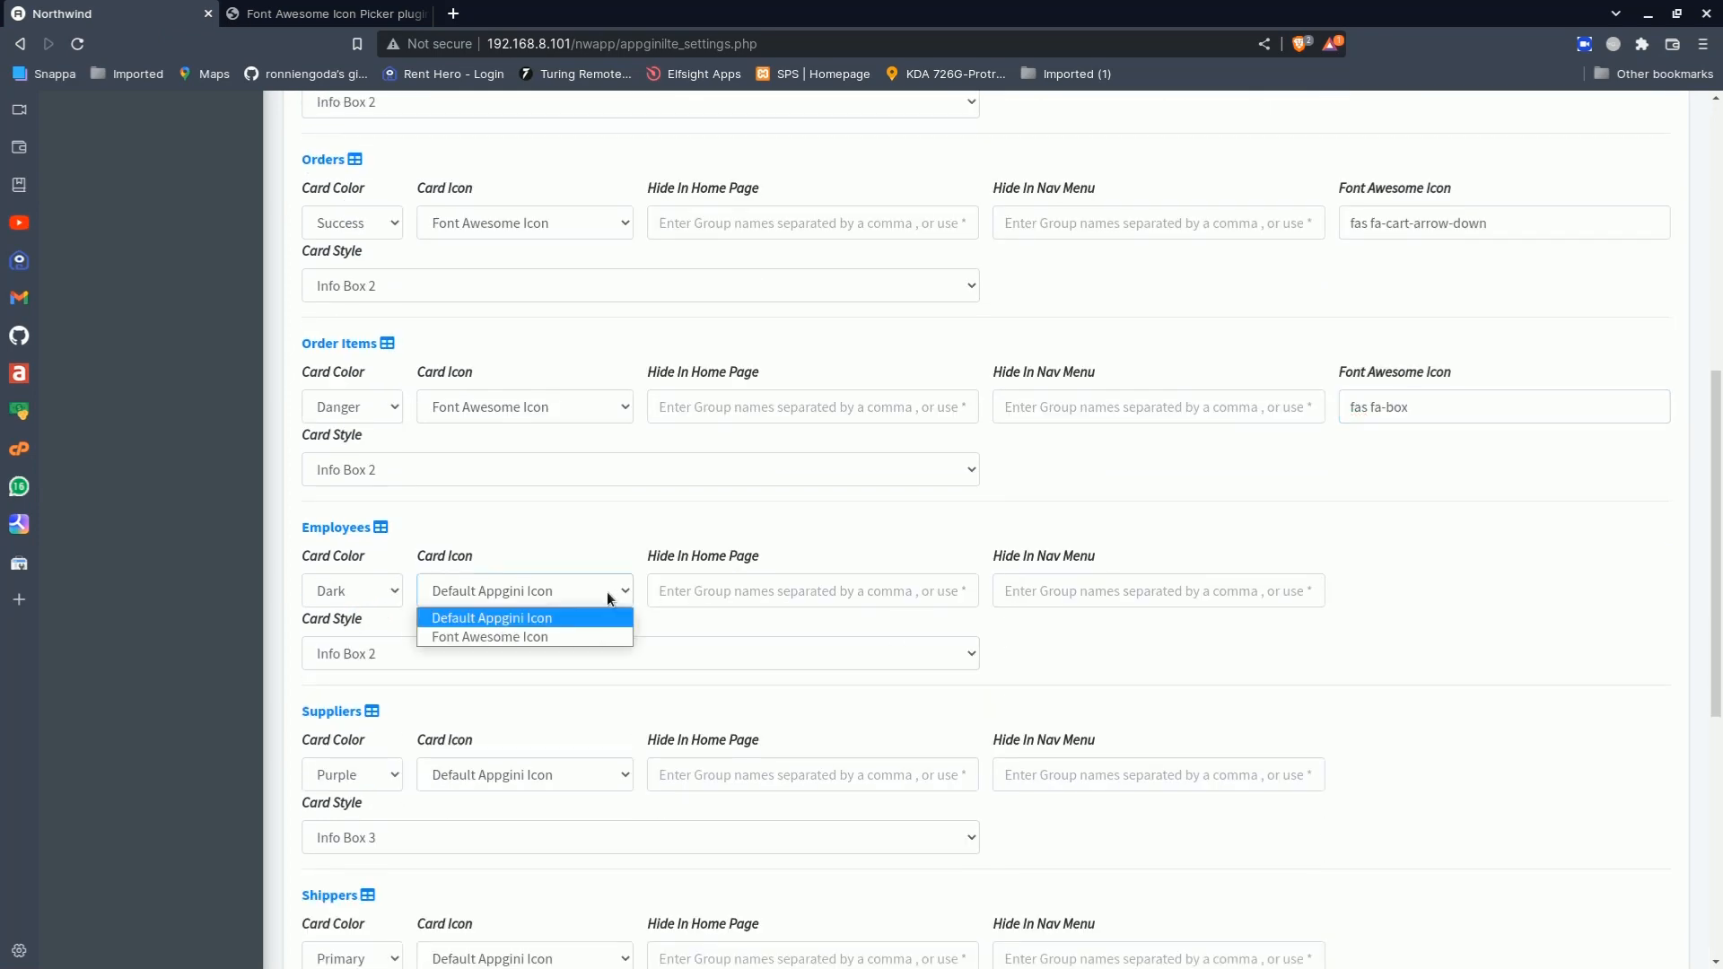
click(542, 636)
Filter the Font Awesome Icon Picker by "user", choose the fas fa-user-check icon, and copy its code
click(328, 13)
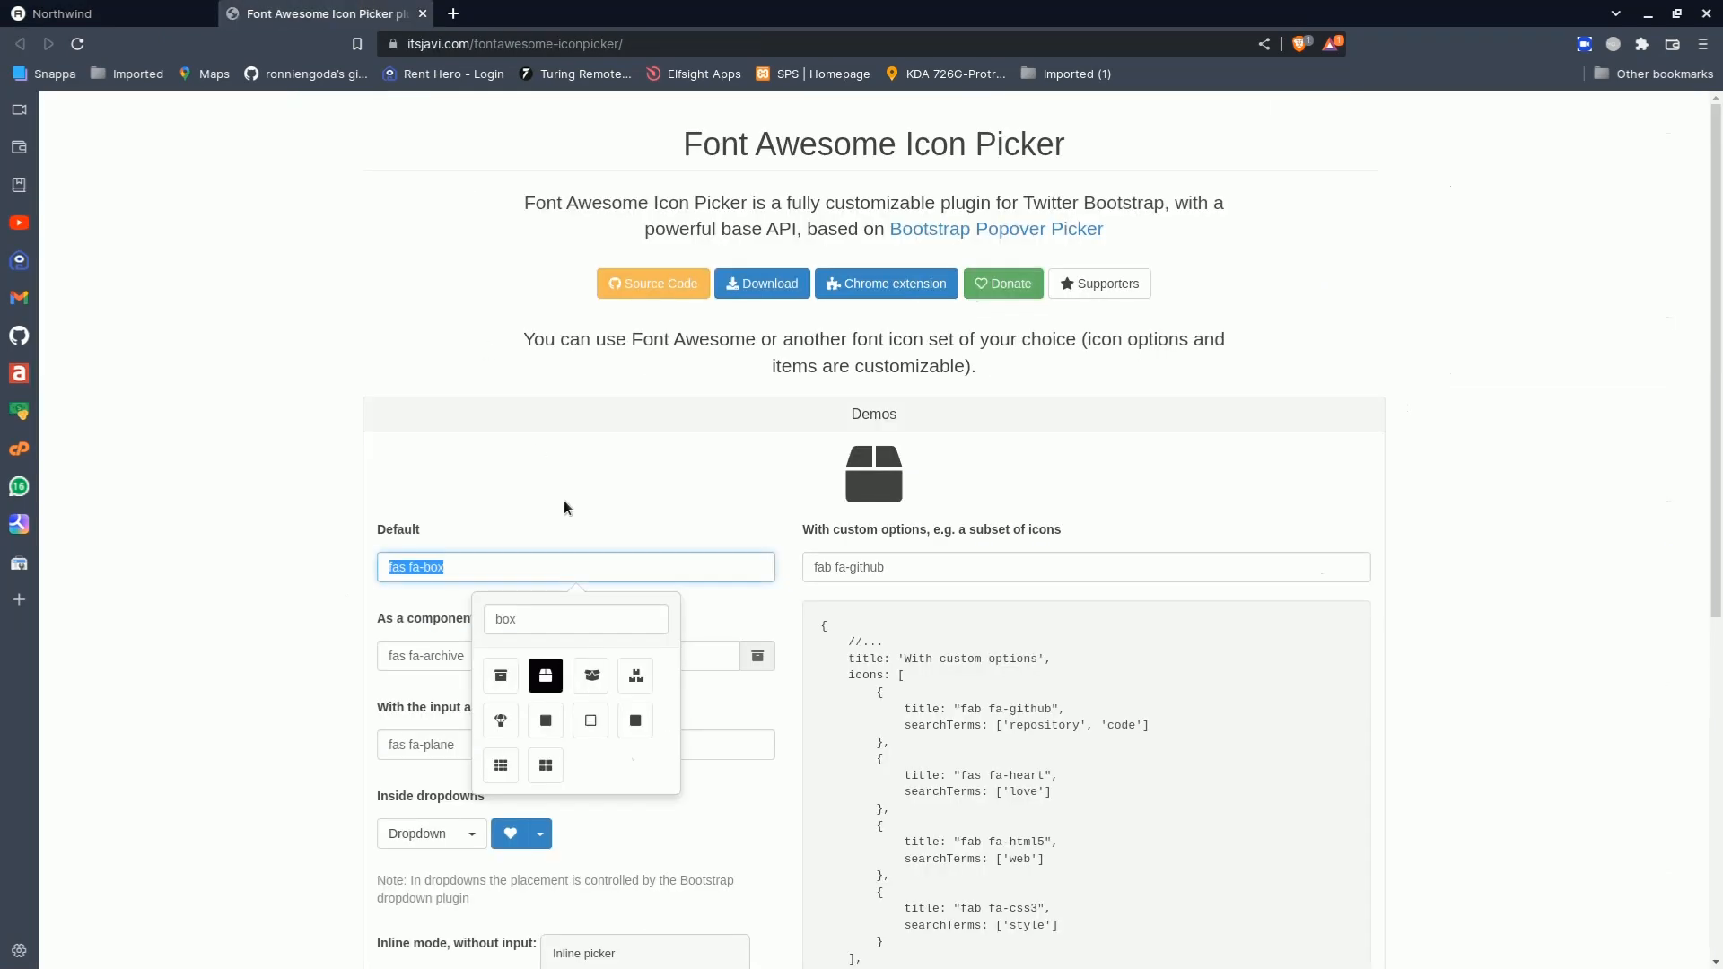
double_click(547, 619)
text(user)
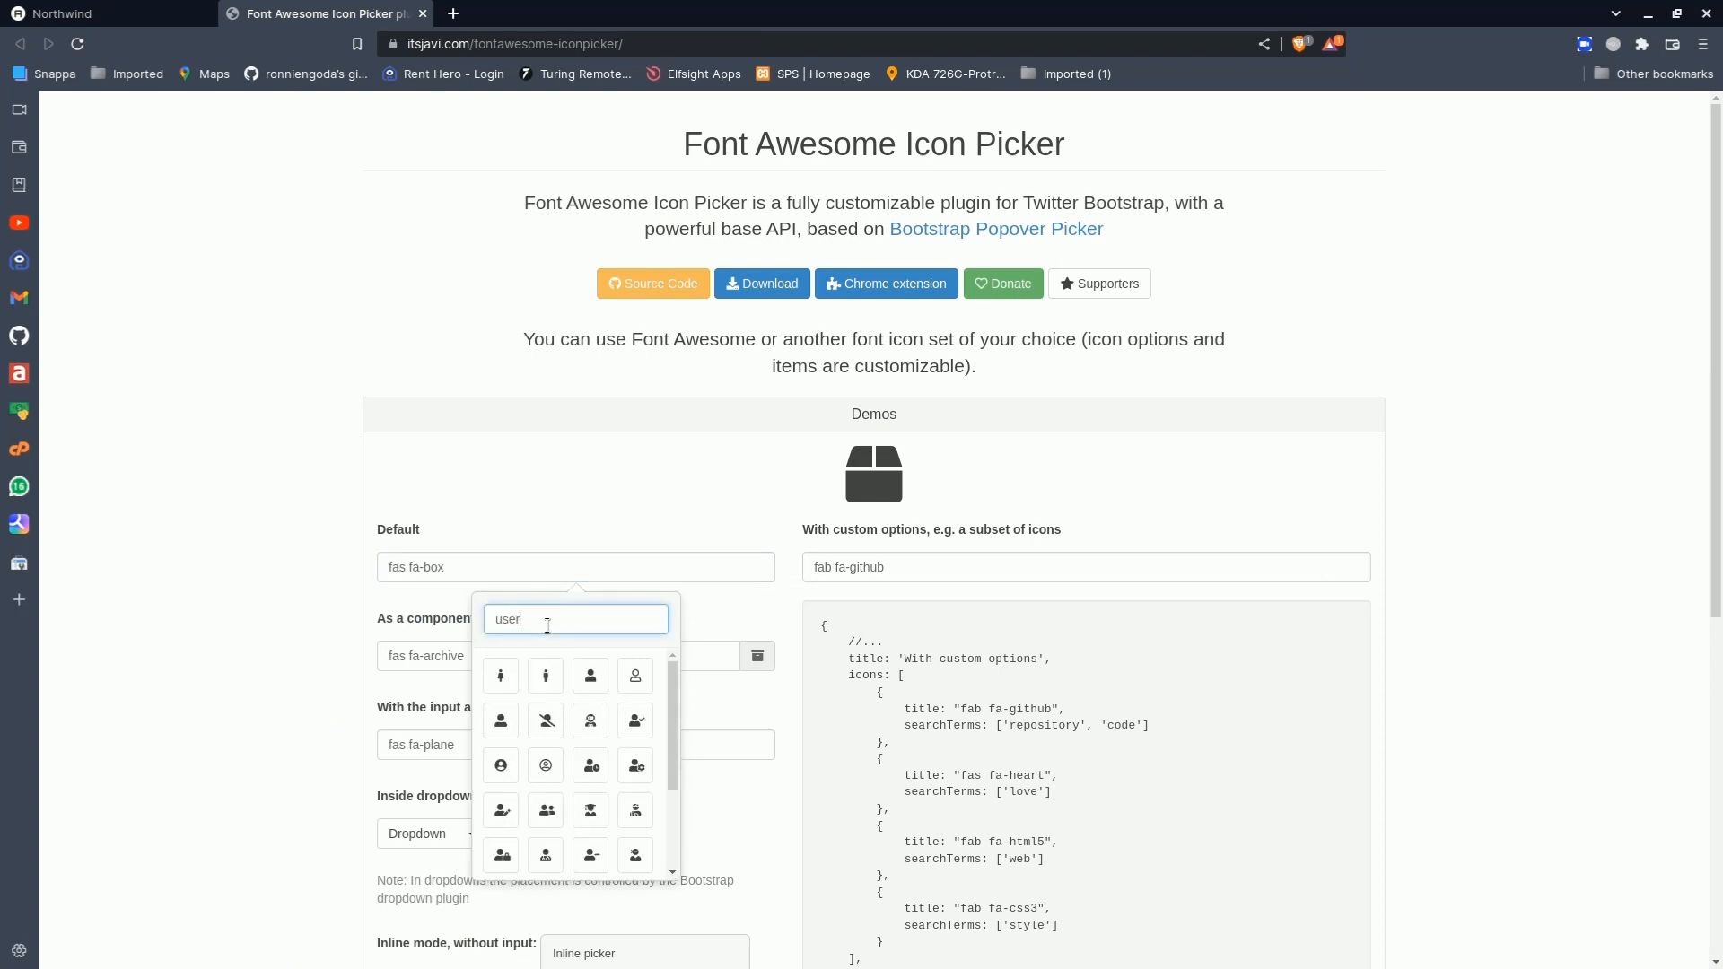
click(635, 721)
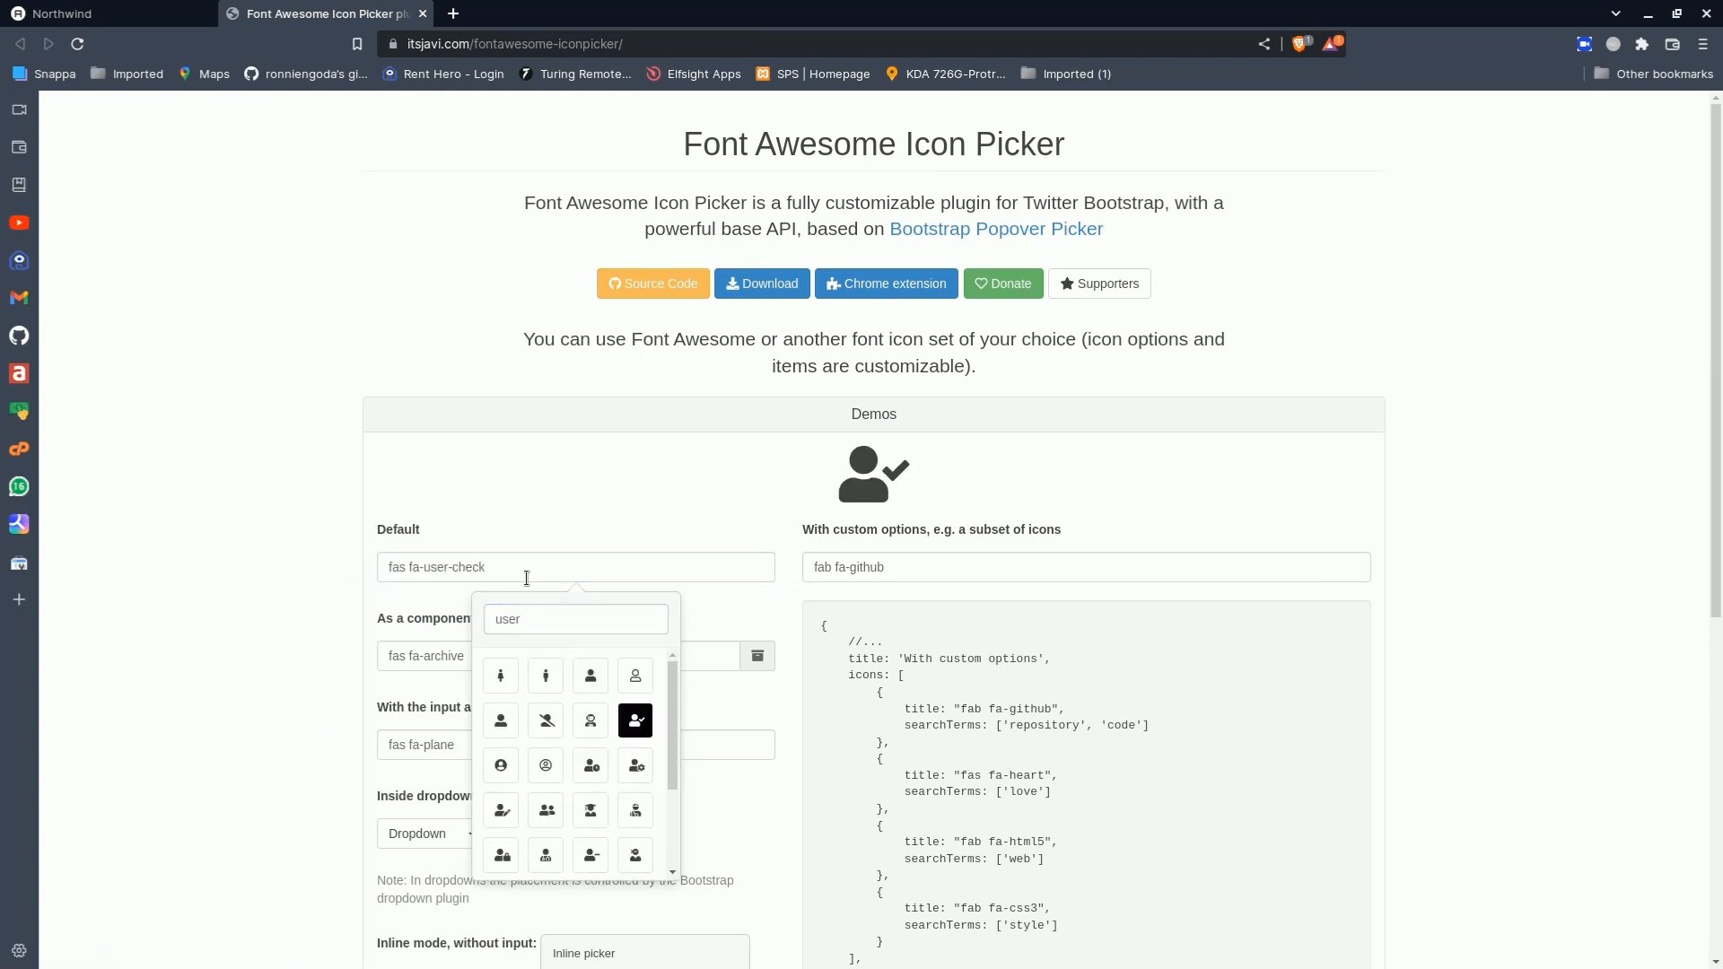
drag(527, 577, 378, 561)
key(ctrl+c)
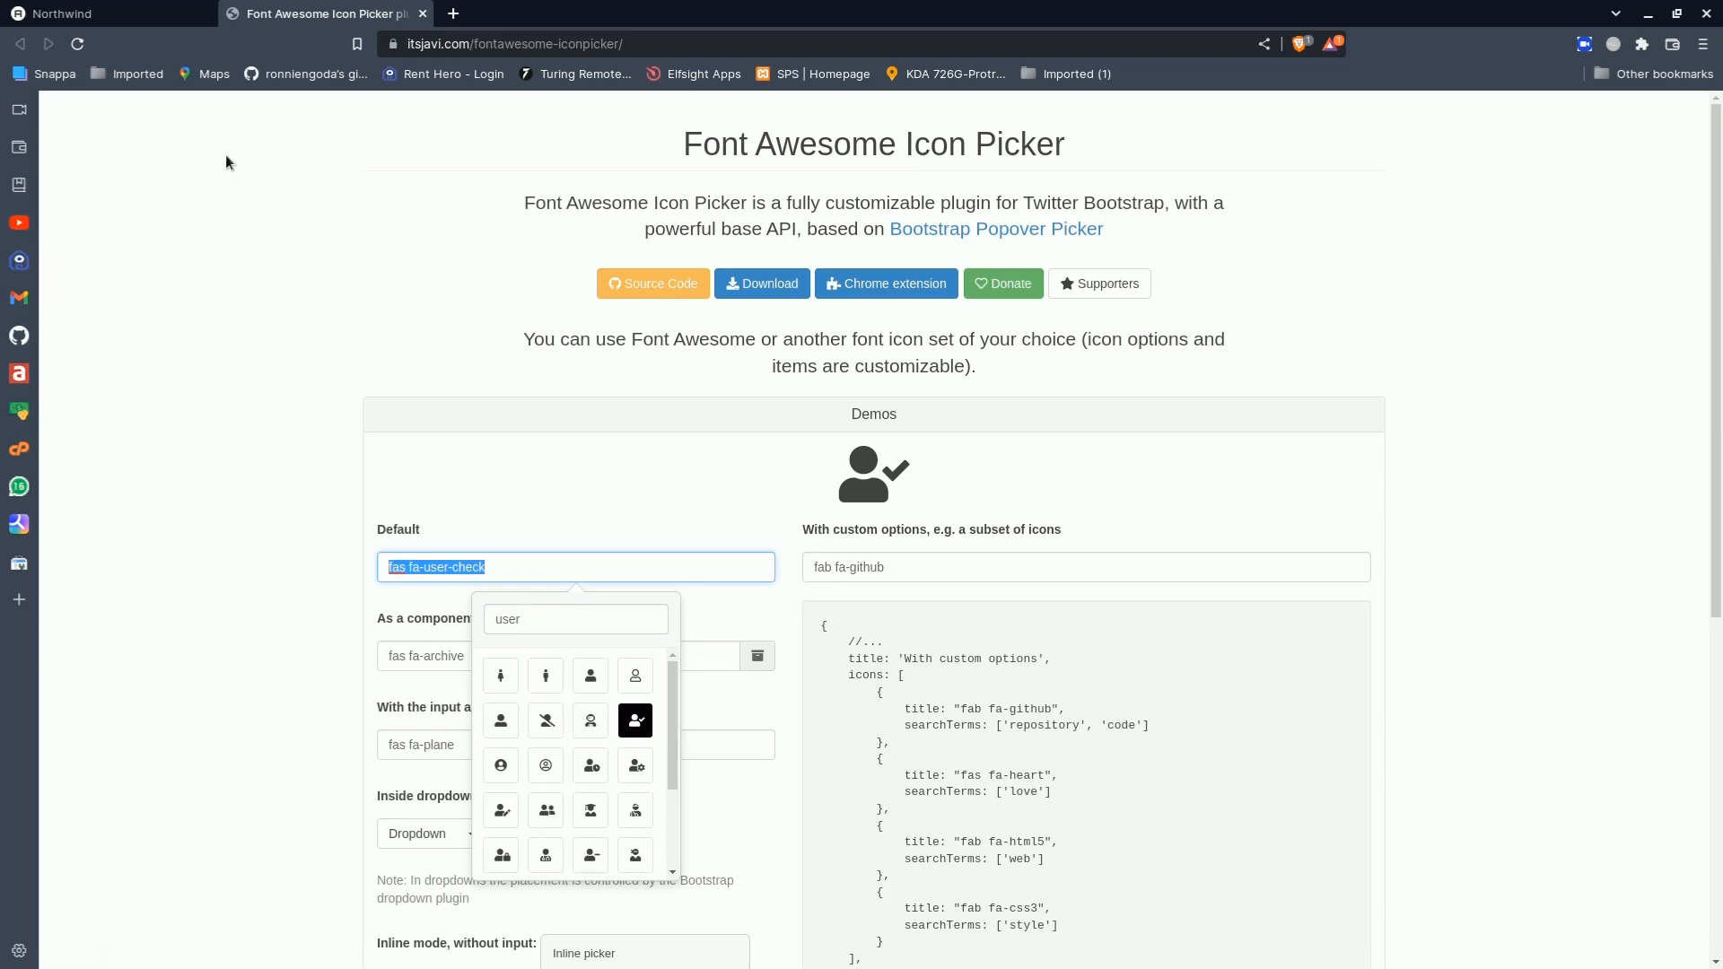
Return to the Northwind settings and replace the Employees table's Font Awesome Icon code with fas fa-user-check
click(136, 16)
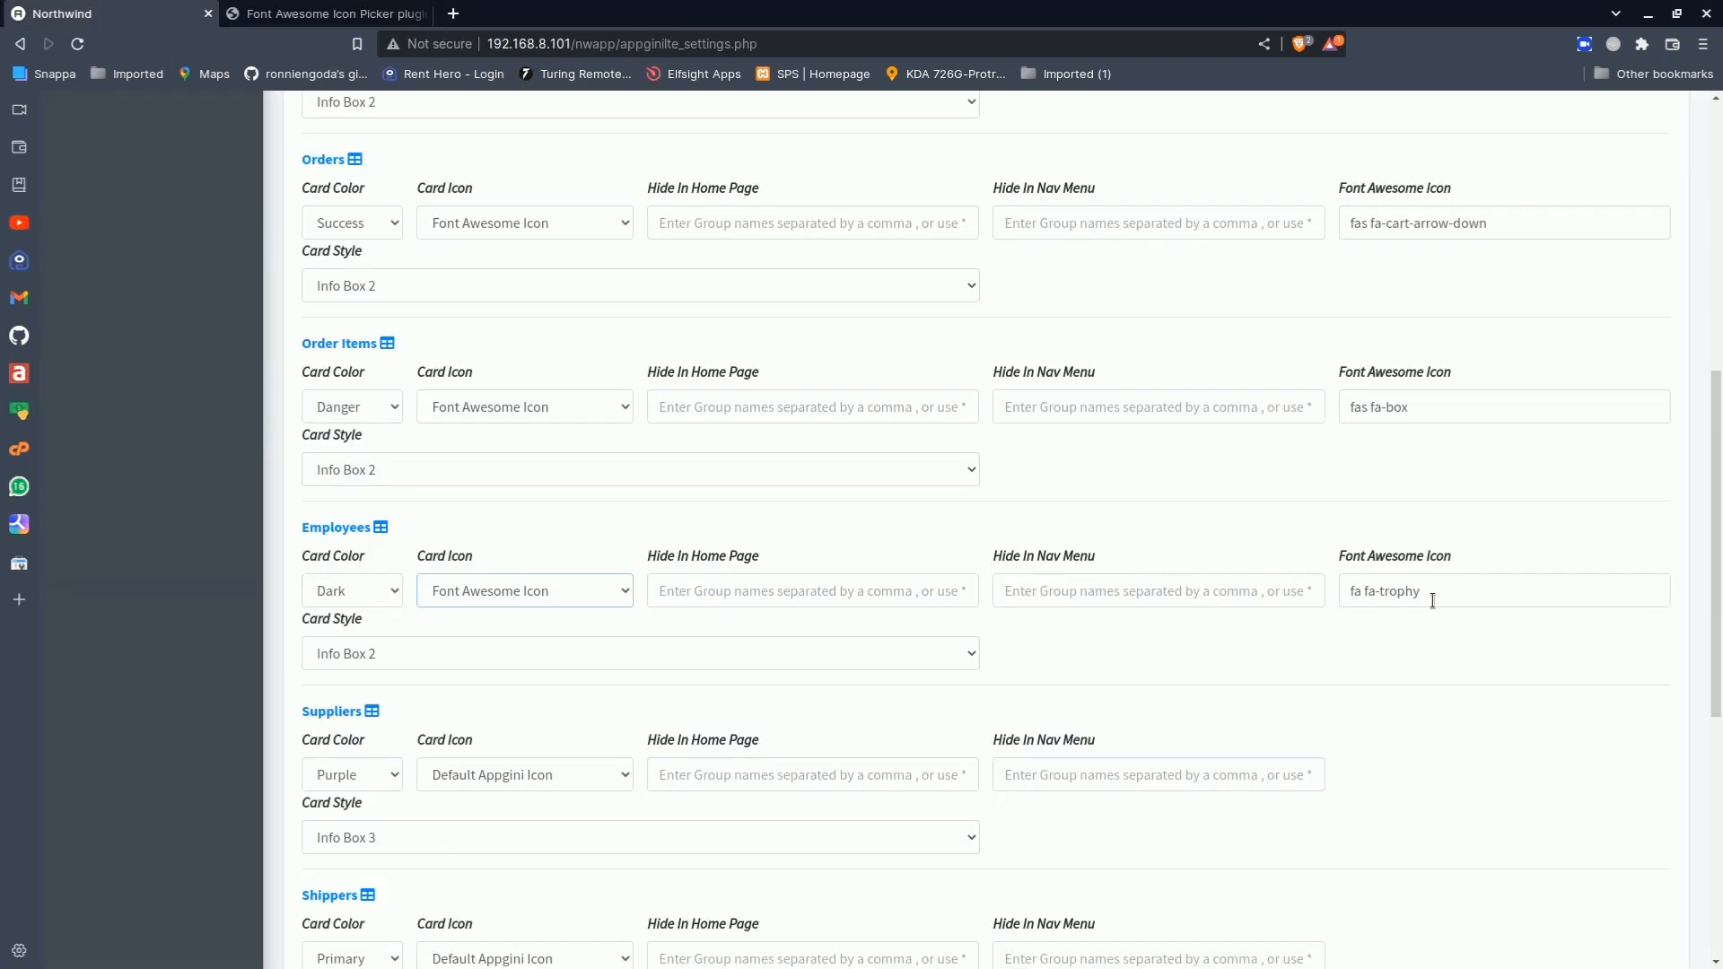
drag(1432, 601, 1319, 590)
key(ctrl+v)
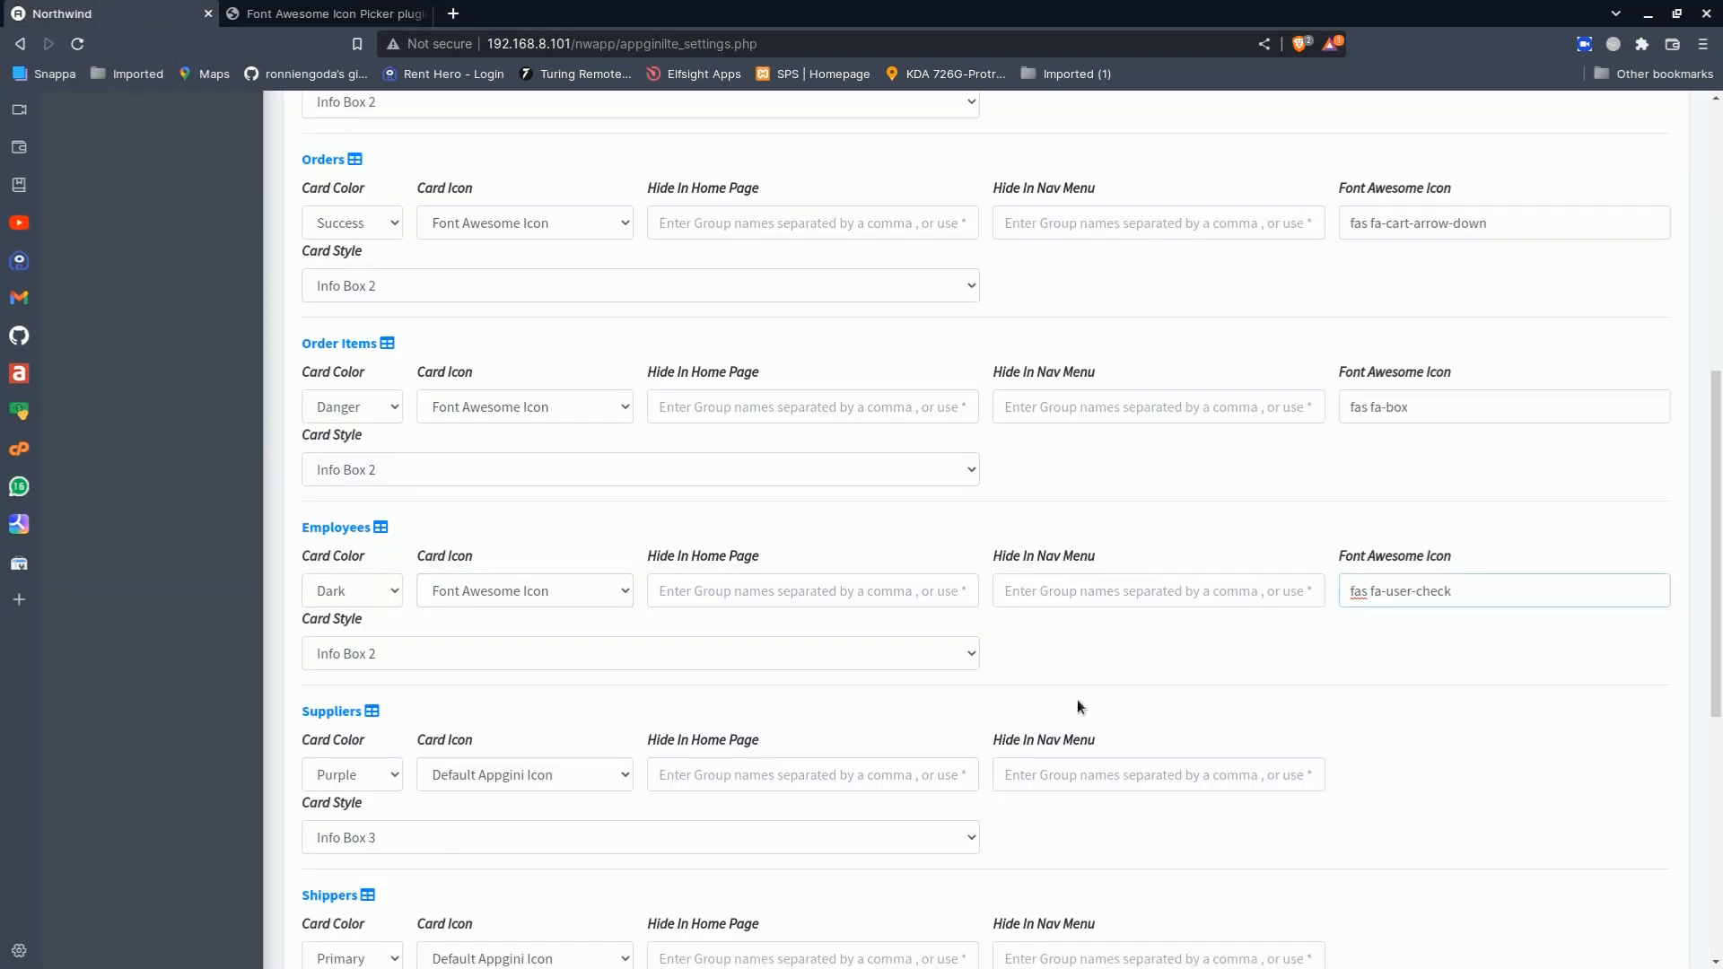
Set the Card Icon of the Suppliers table to Font Awesome Icon
scroll(889, 681, down, 4)
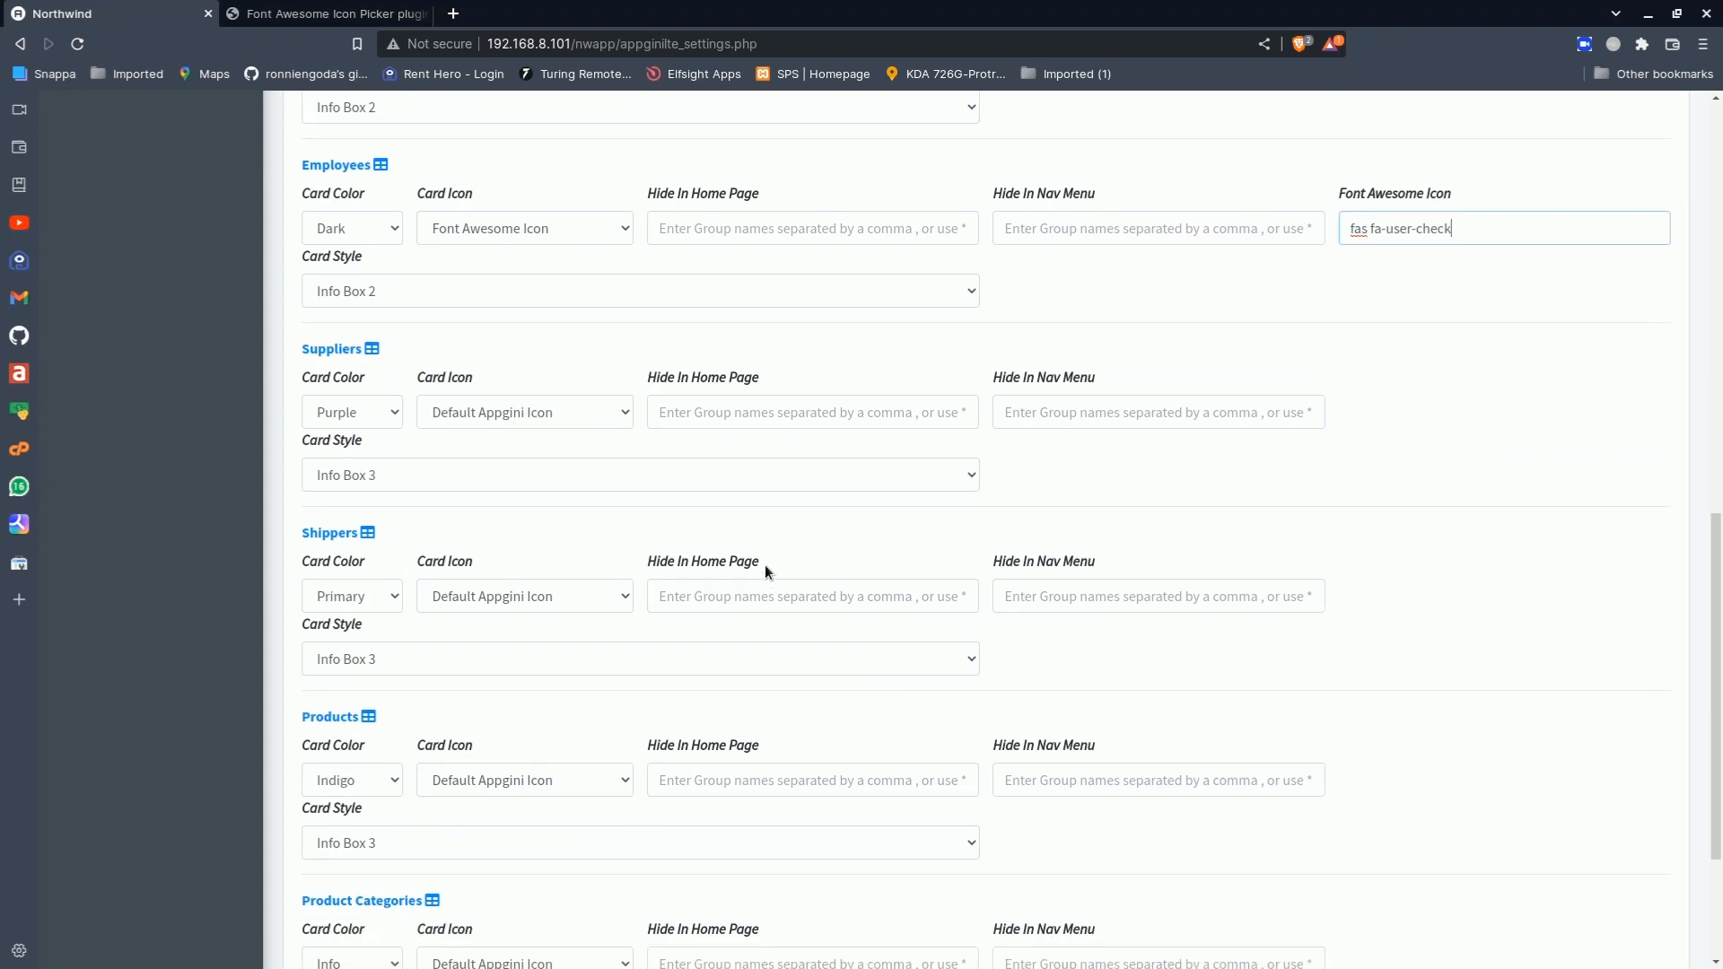
click(591, 409)
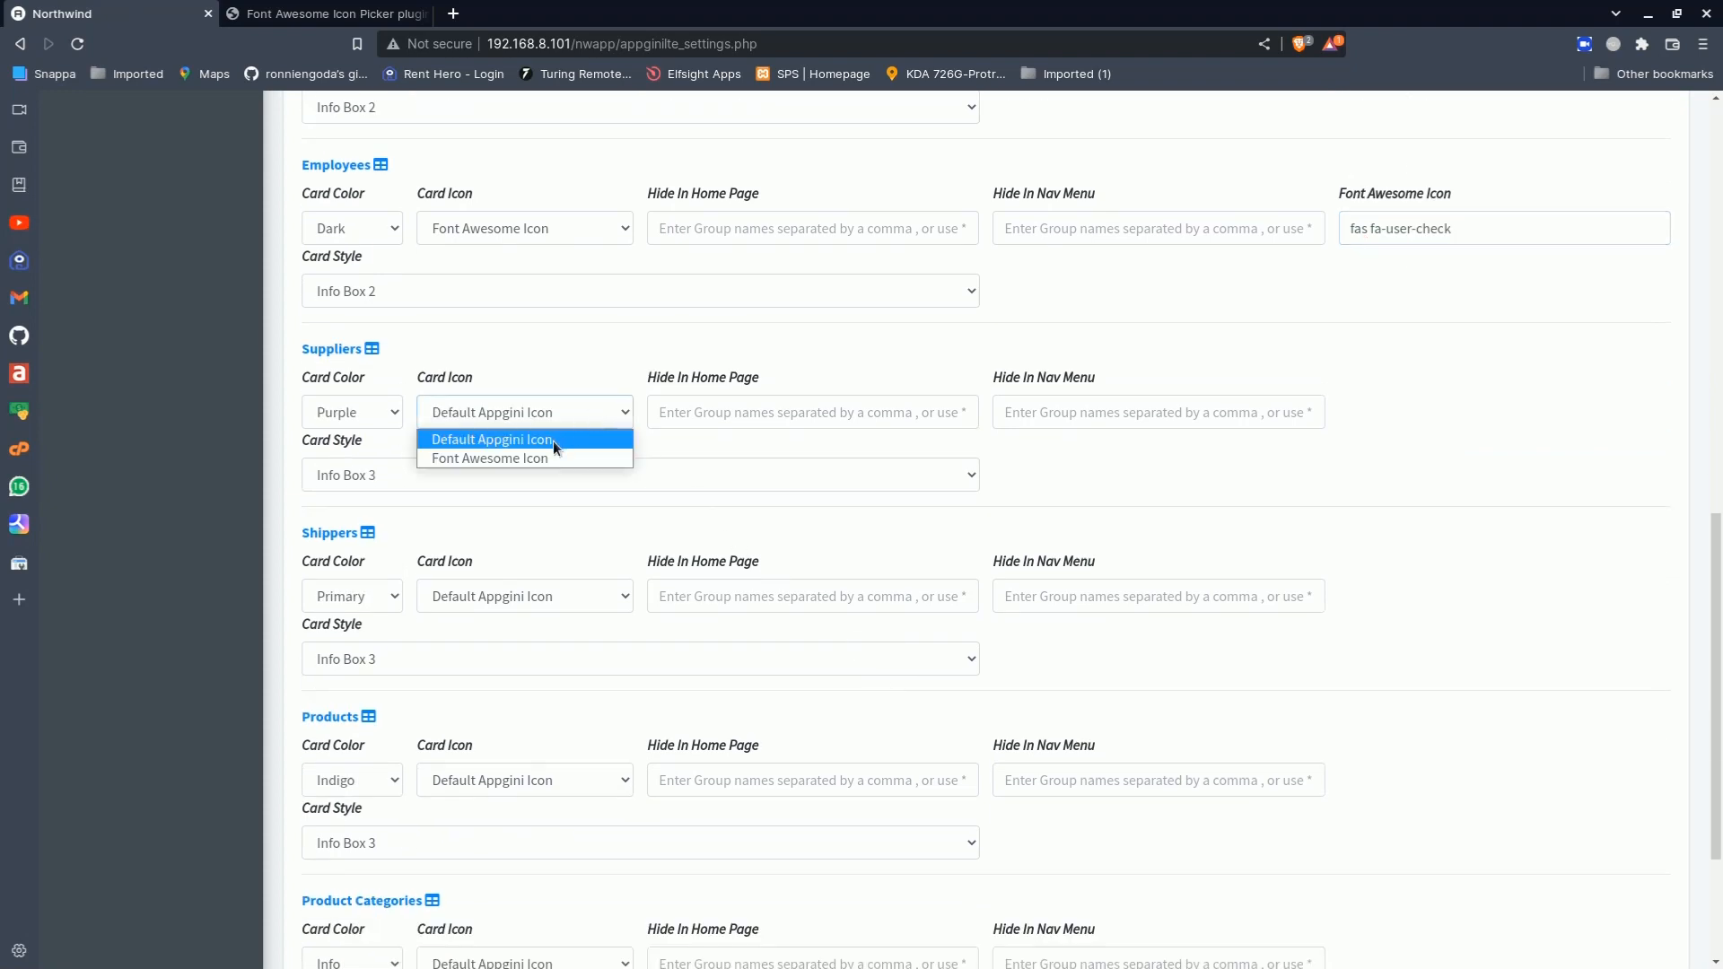
click(525, 454)
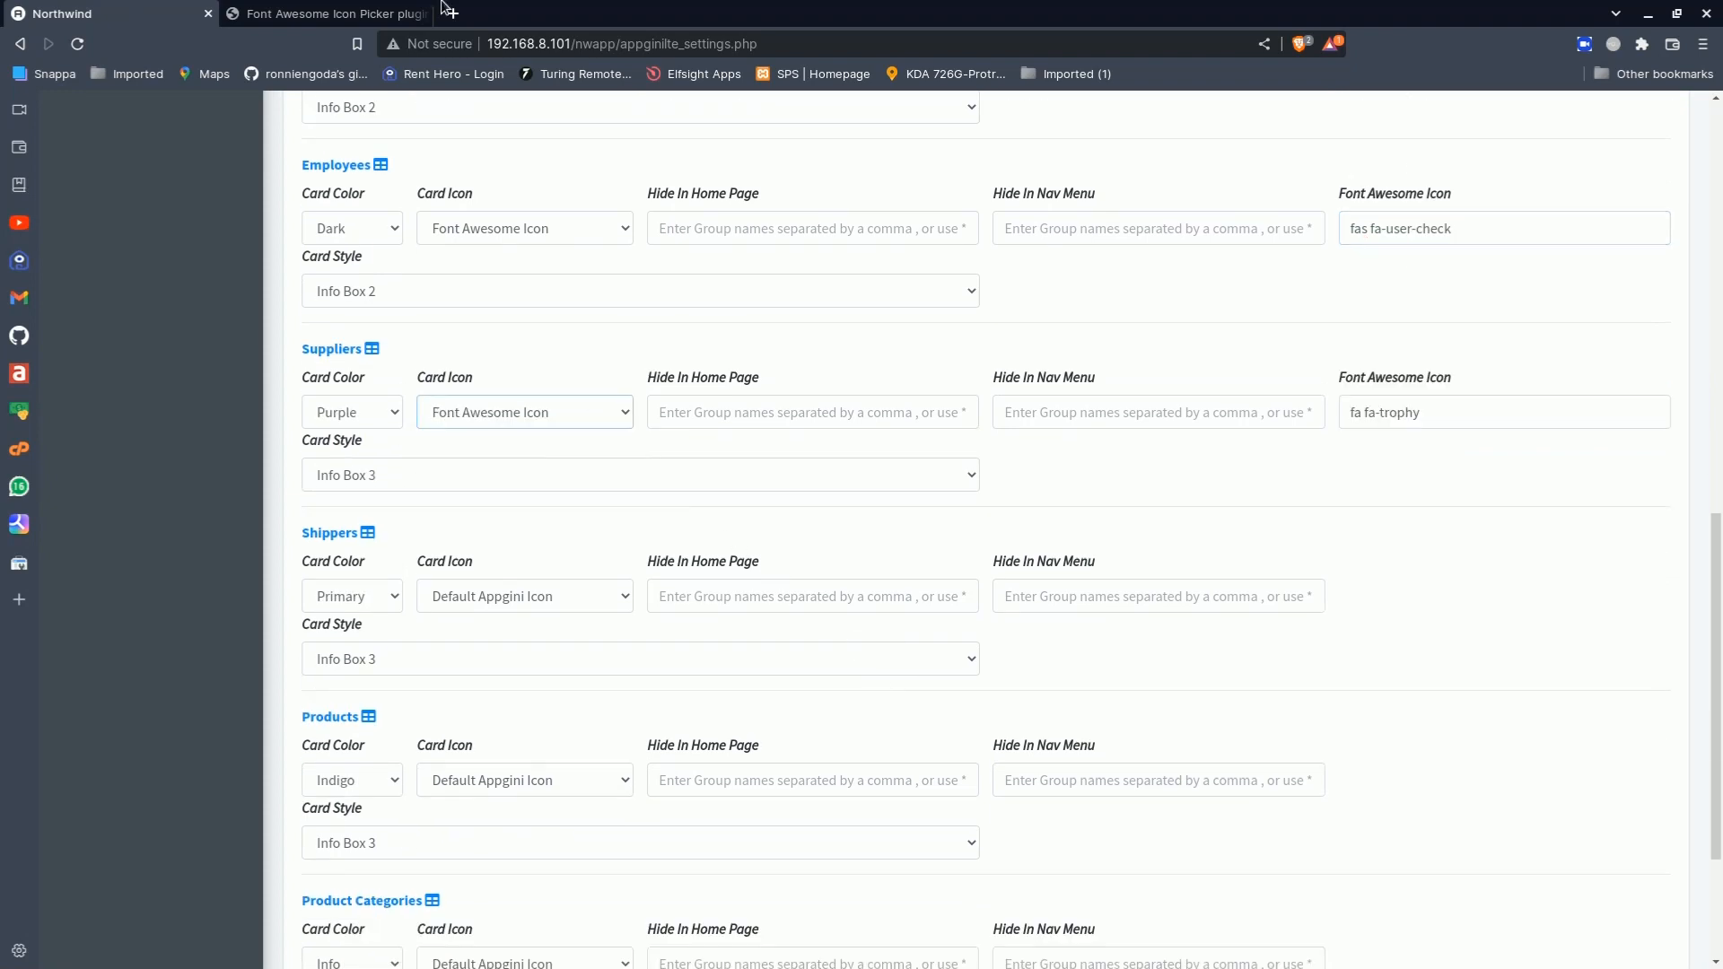
Choose the fas fa-user-ninja icon in the Font Awesome Icon Picker and copy its code
click(358, 14)
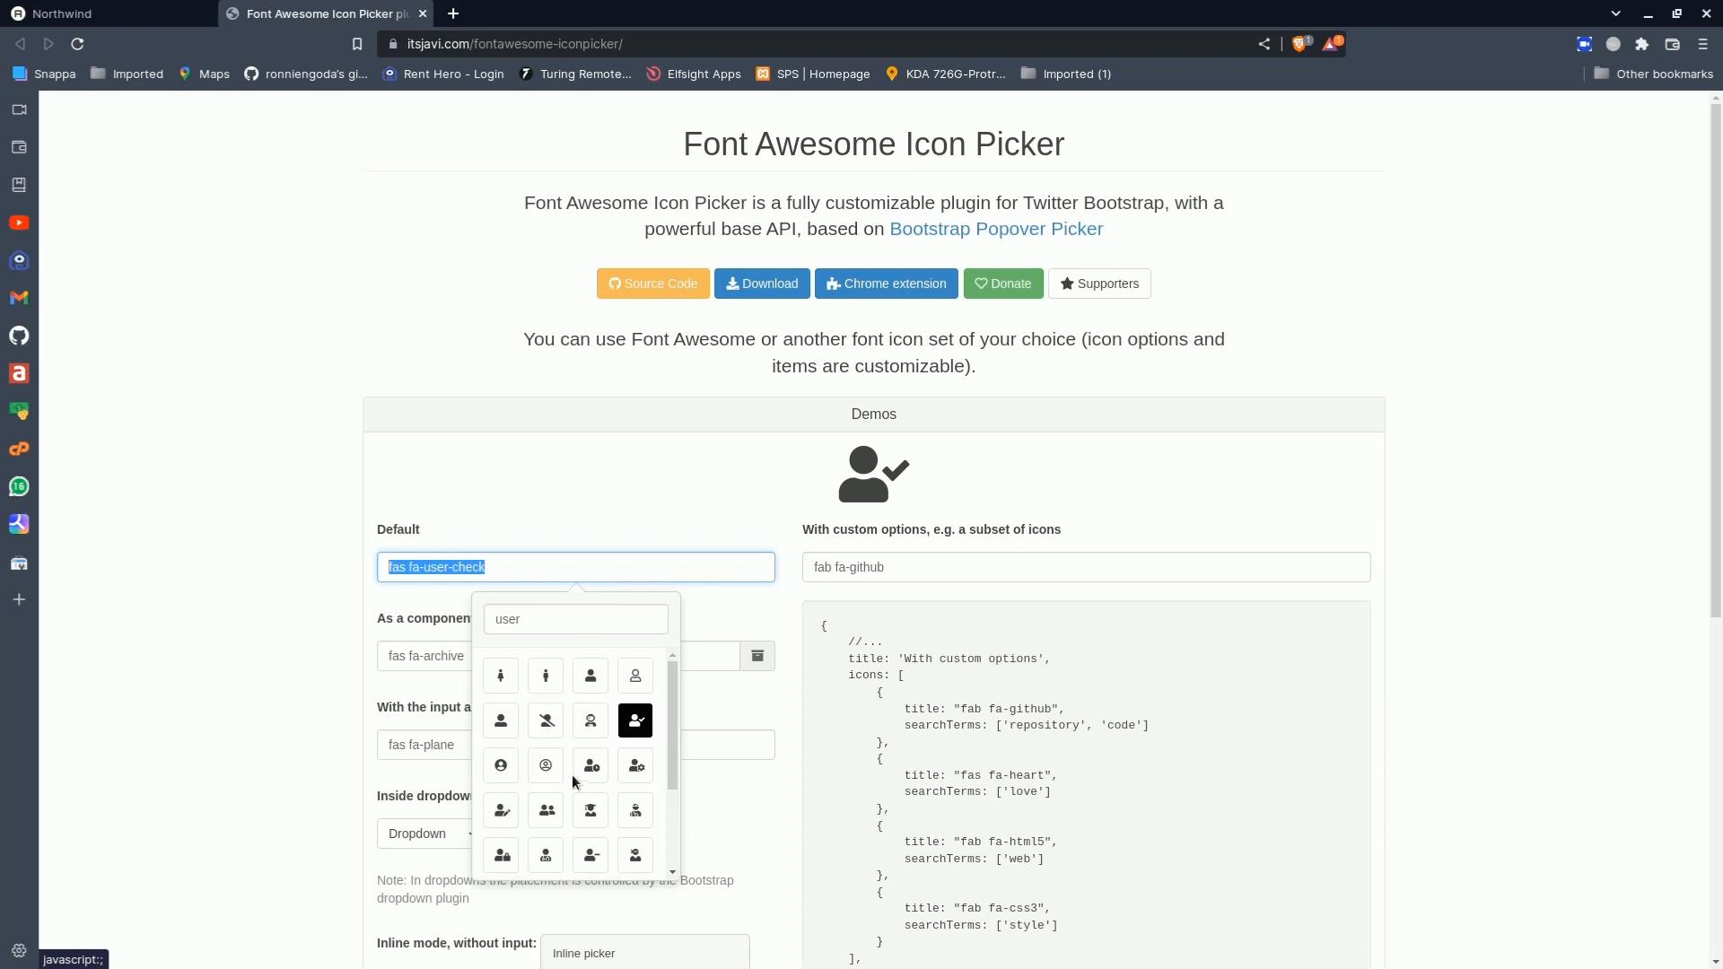
click(635, 854)
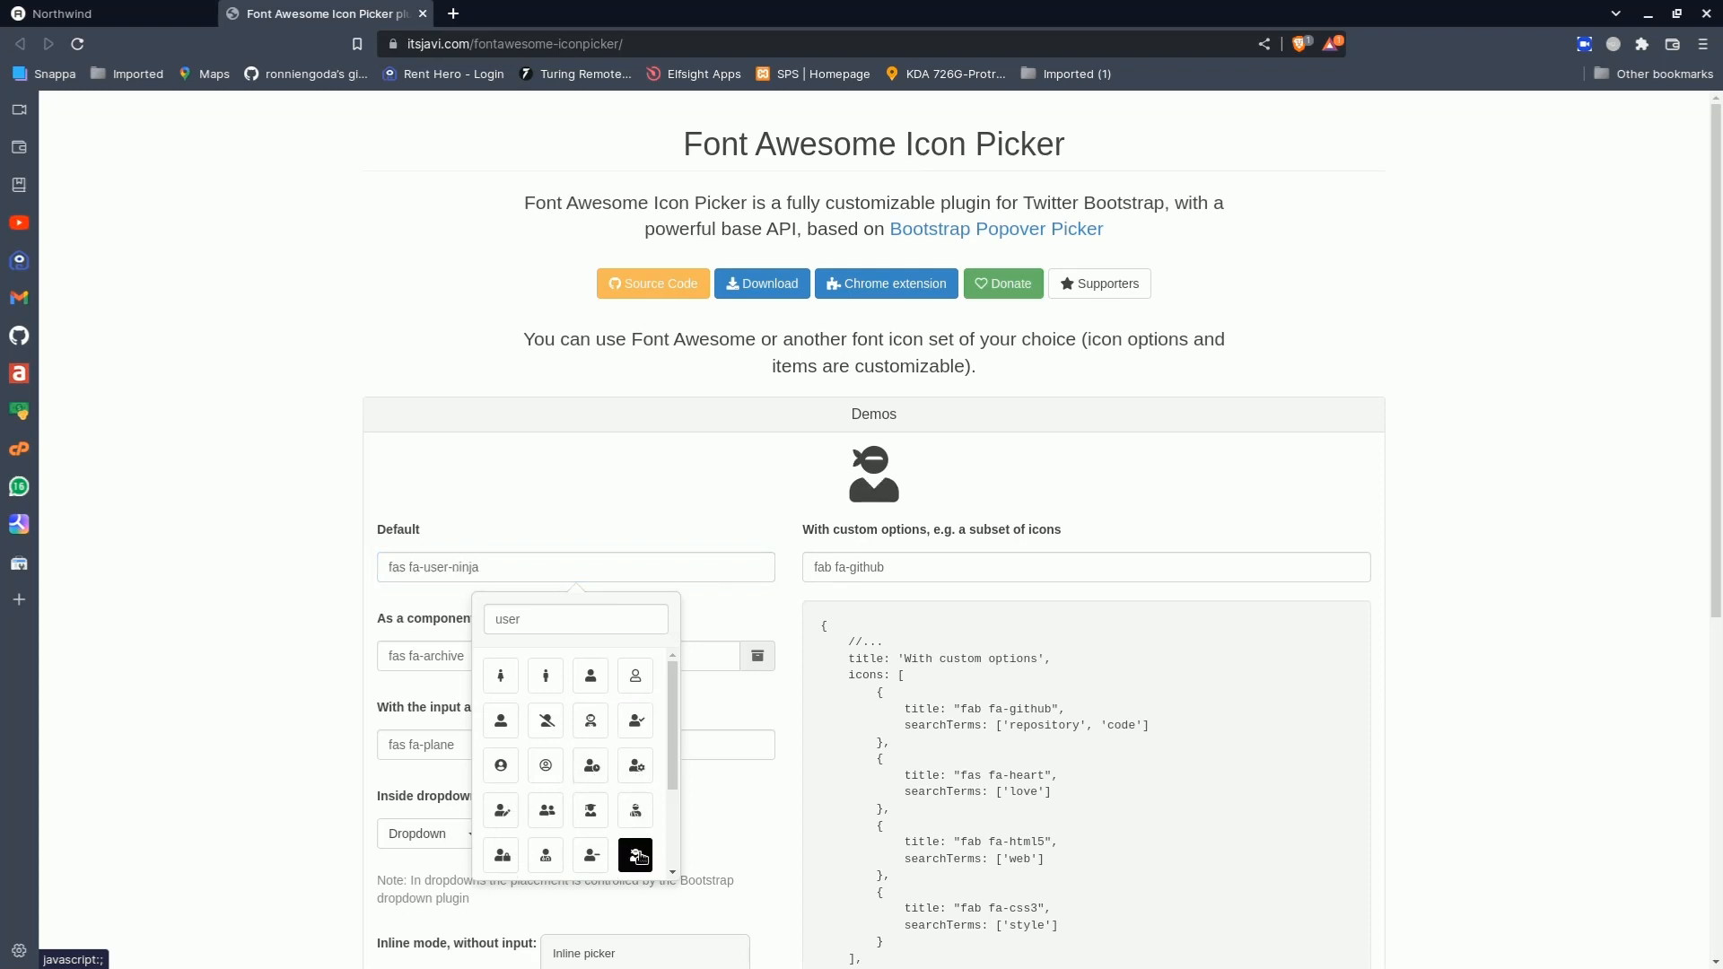
drag(500, 575, 354, 574)
key(ctrl+c)
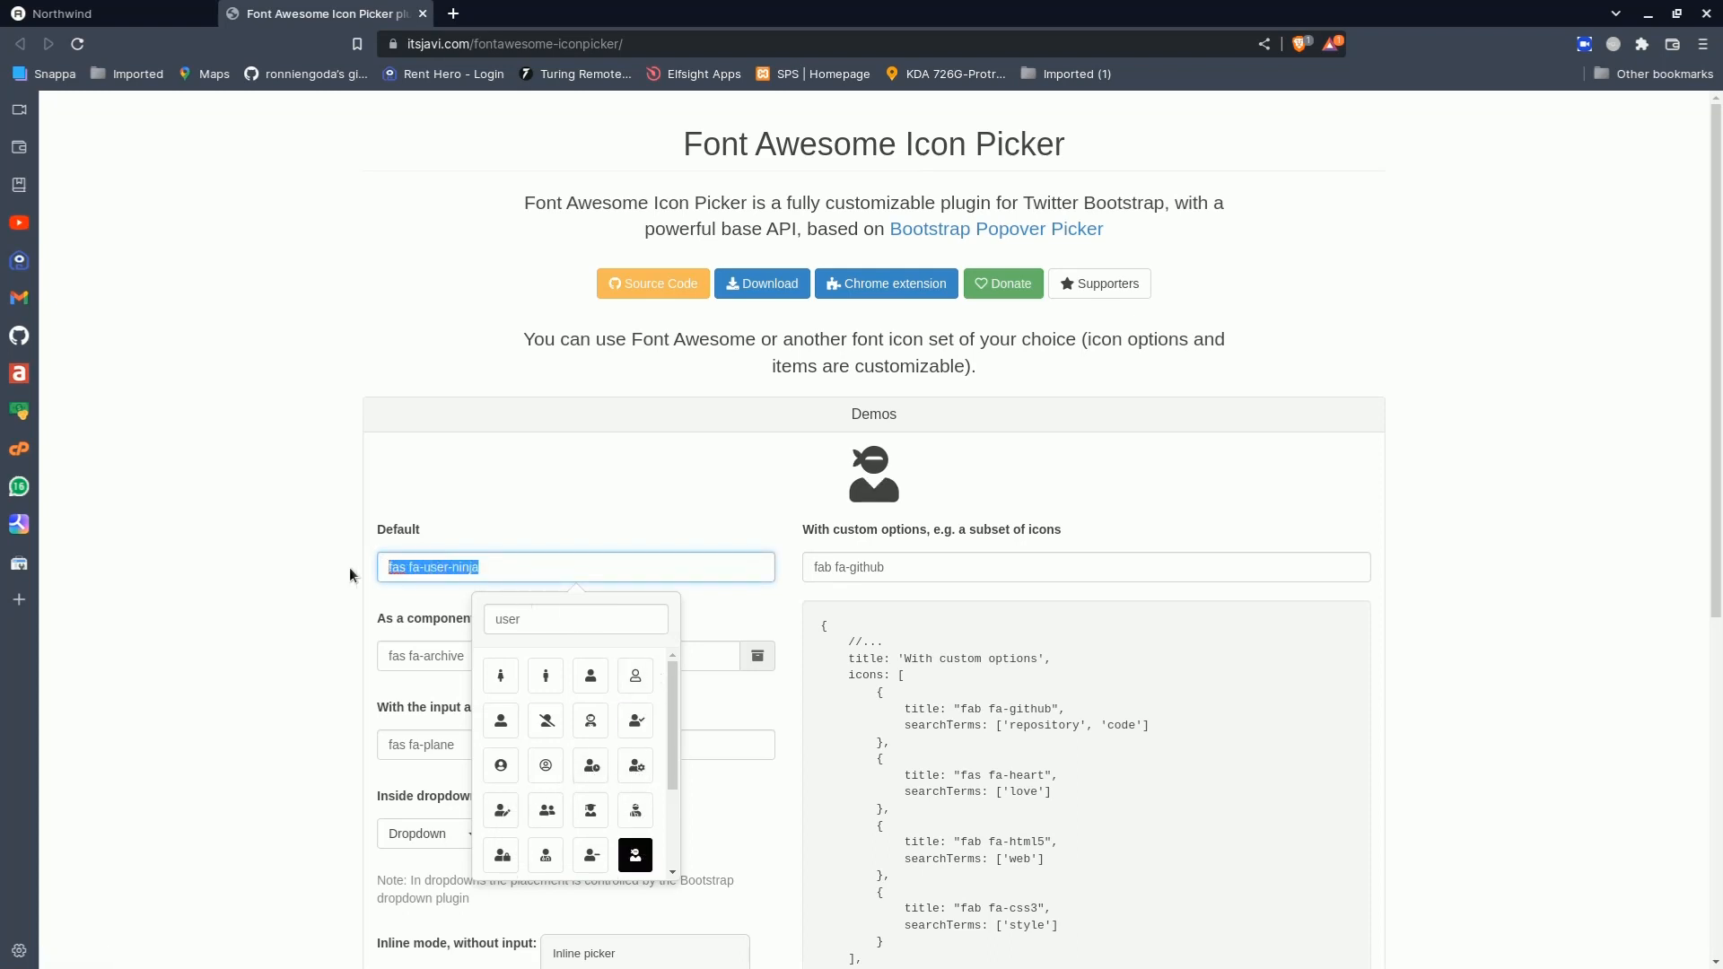
Return to the Northwind settings and replace the Suppliers table's Font Awesome Icon code with fas fa-user-ninja
click(127, 21)
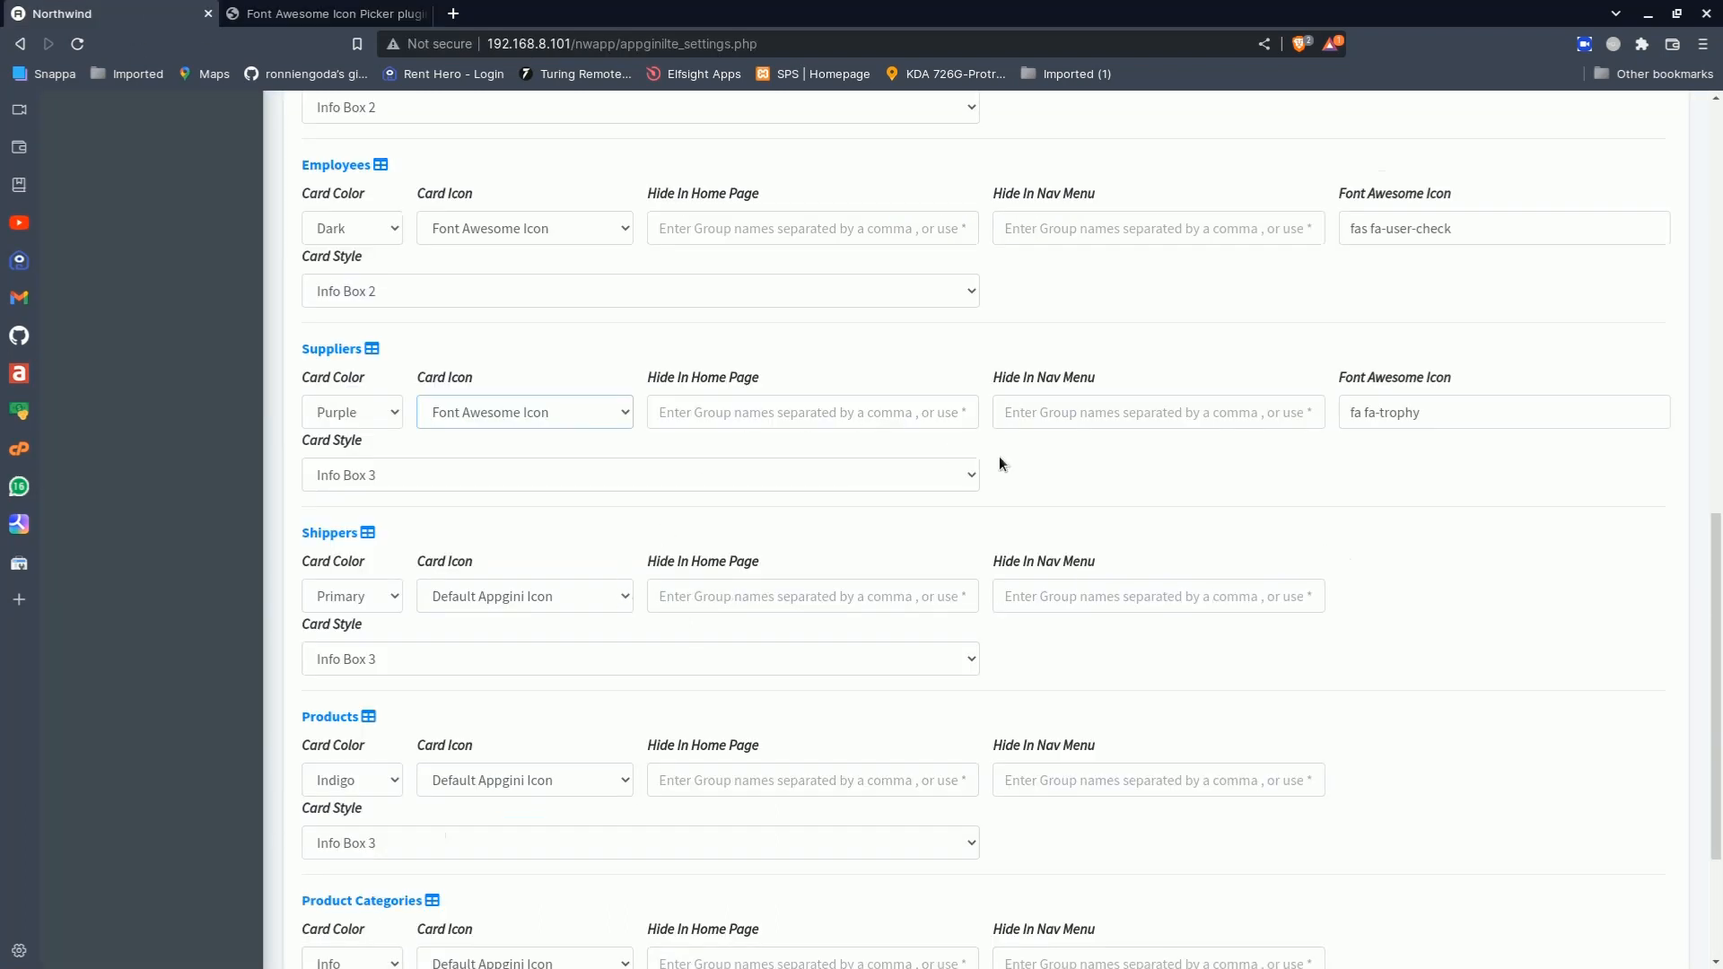
triple_click(1430, 420)
key(ctrl+v)
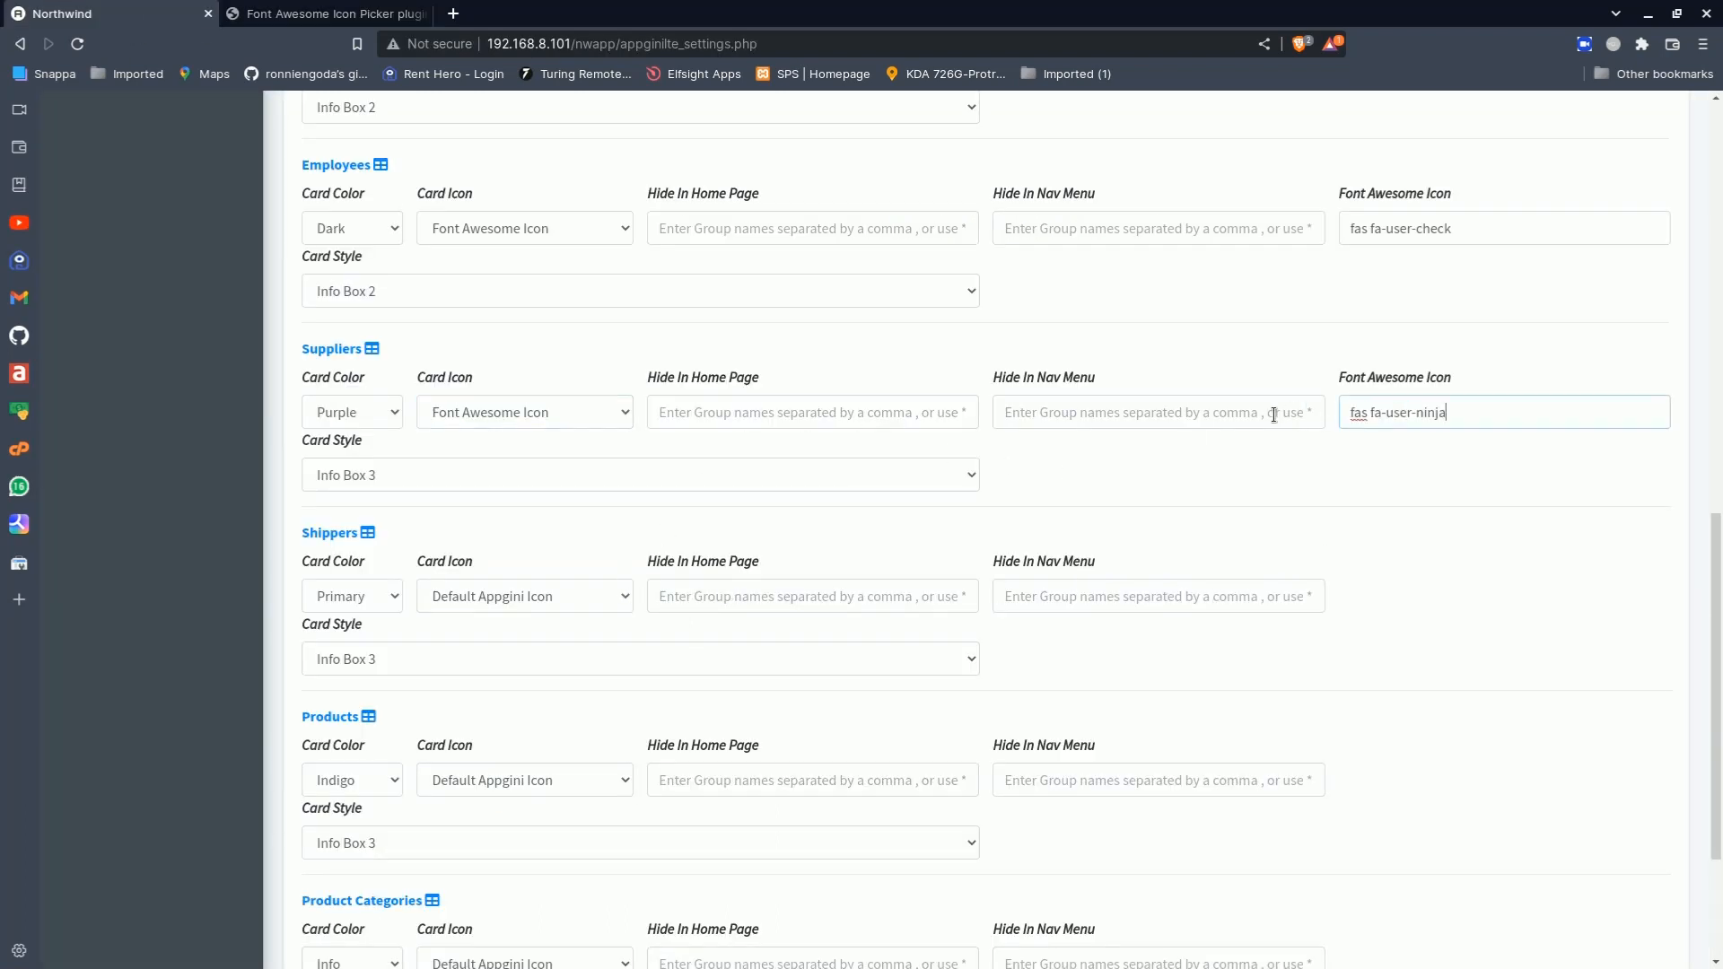
Filter the Font Awesome Icon Picker by "truc", choose the fas fa-truck-loading icon, and copy its code
click(328, 13)
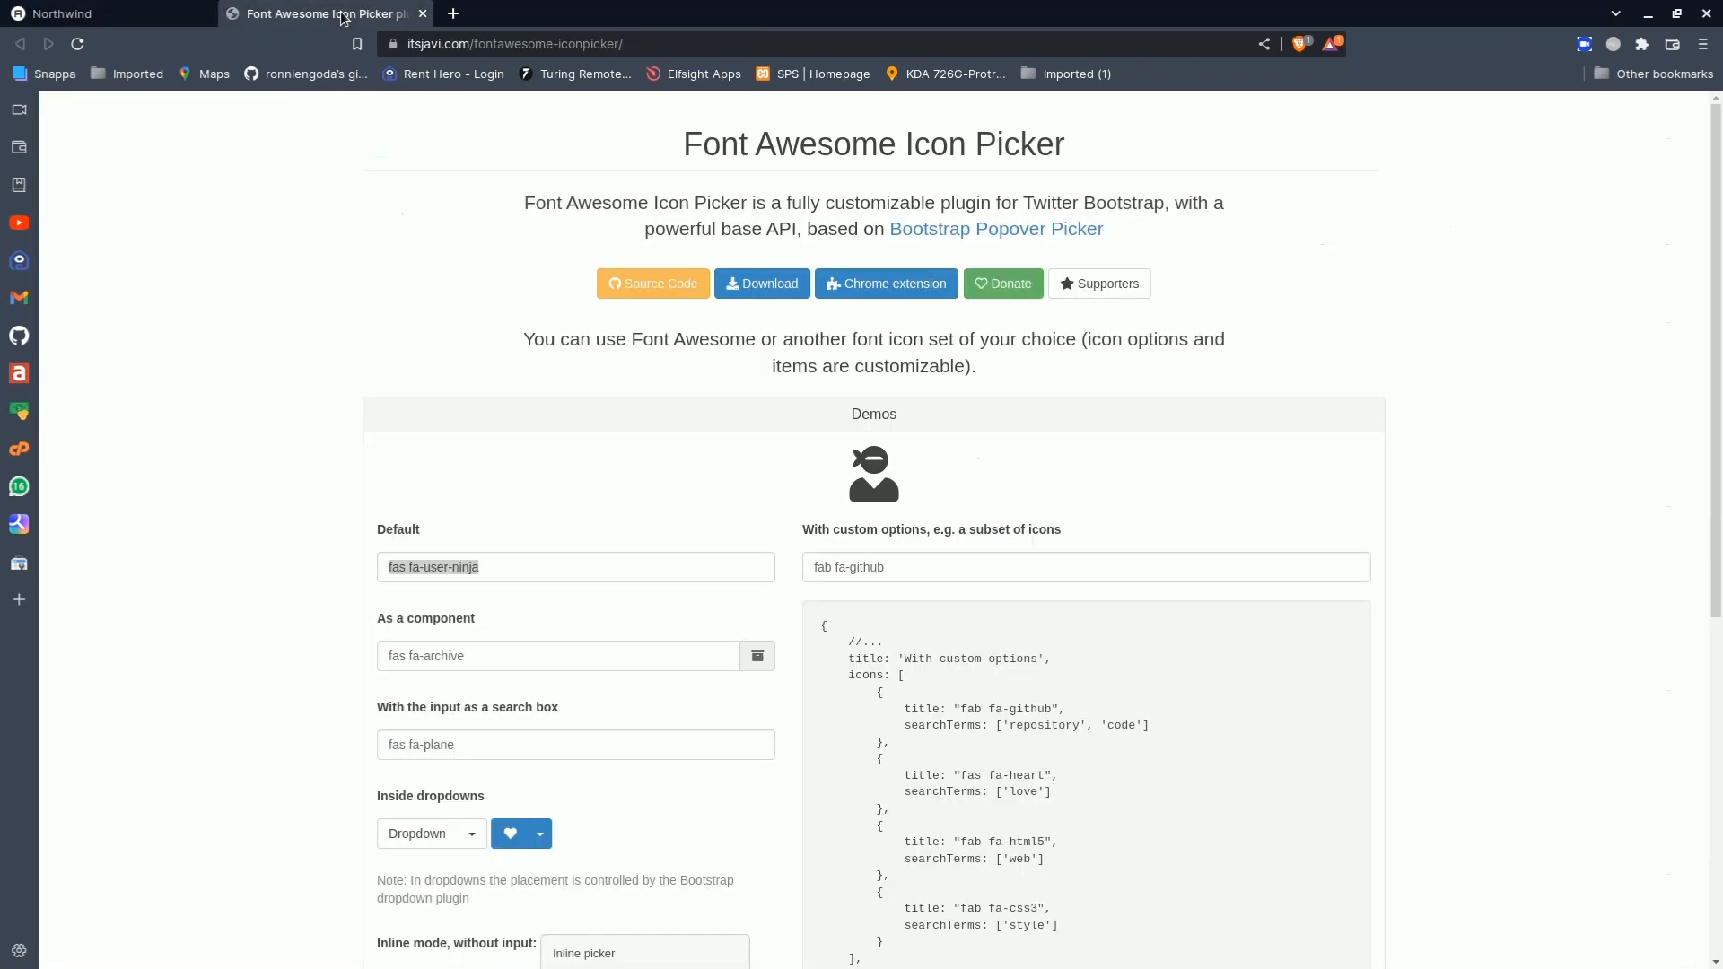
click(646, 567)
click(540, 617)
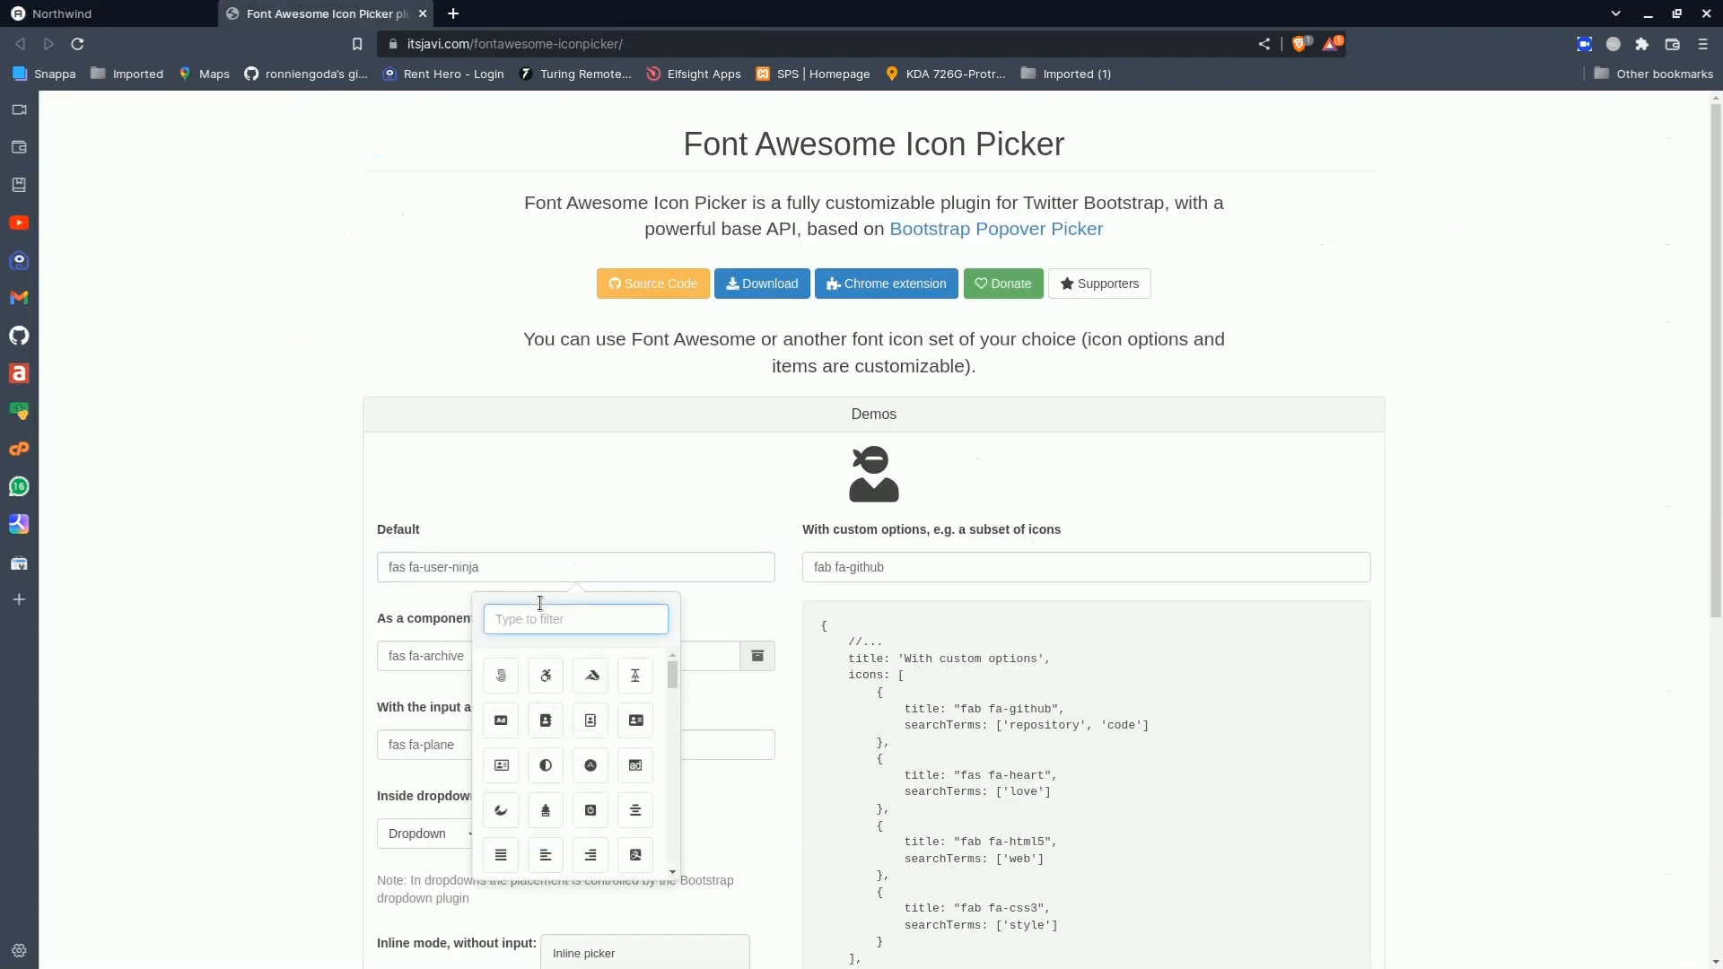
text(truc)
click(546, 675)
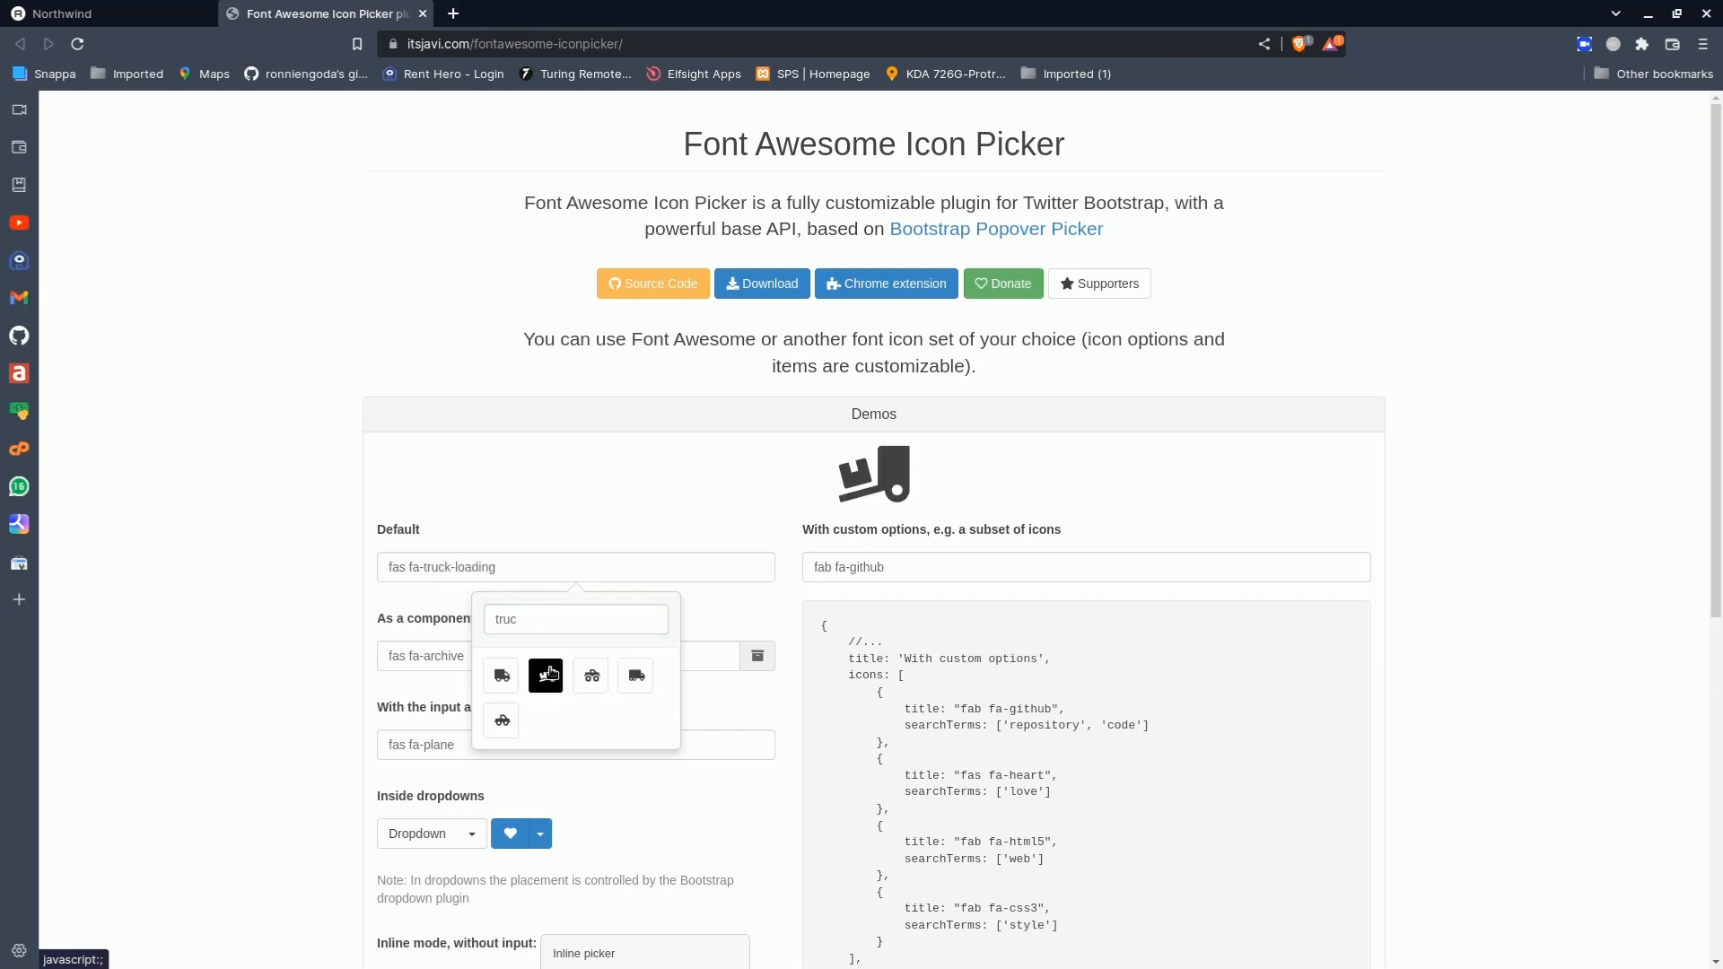
drag(496, 567, 371, 574)
key(ctrl+c)
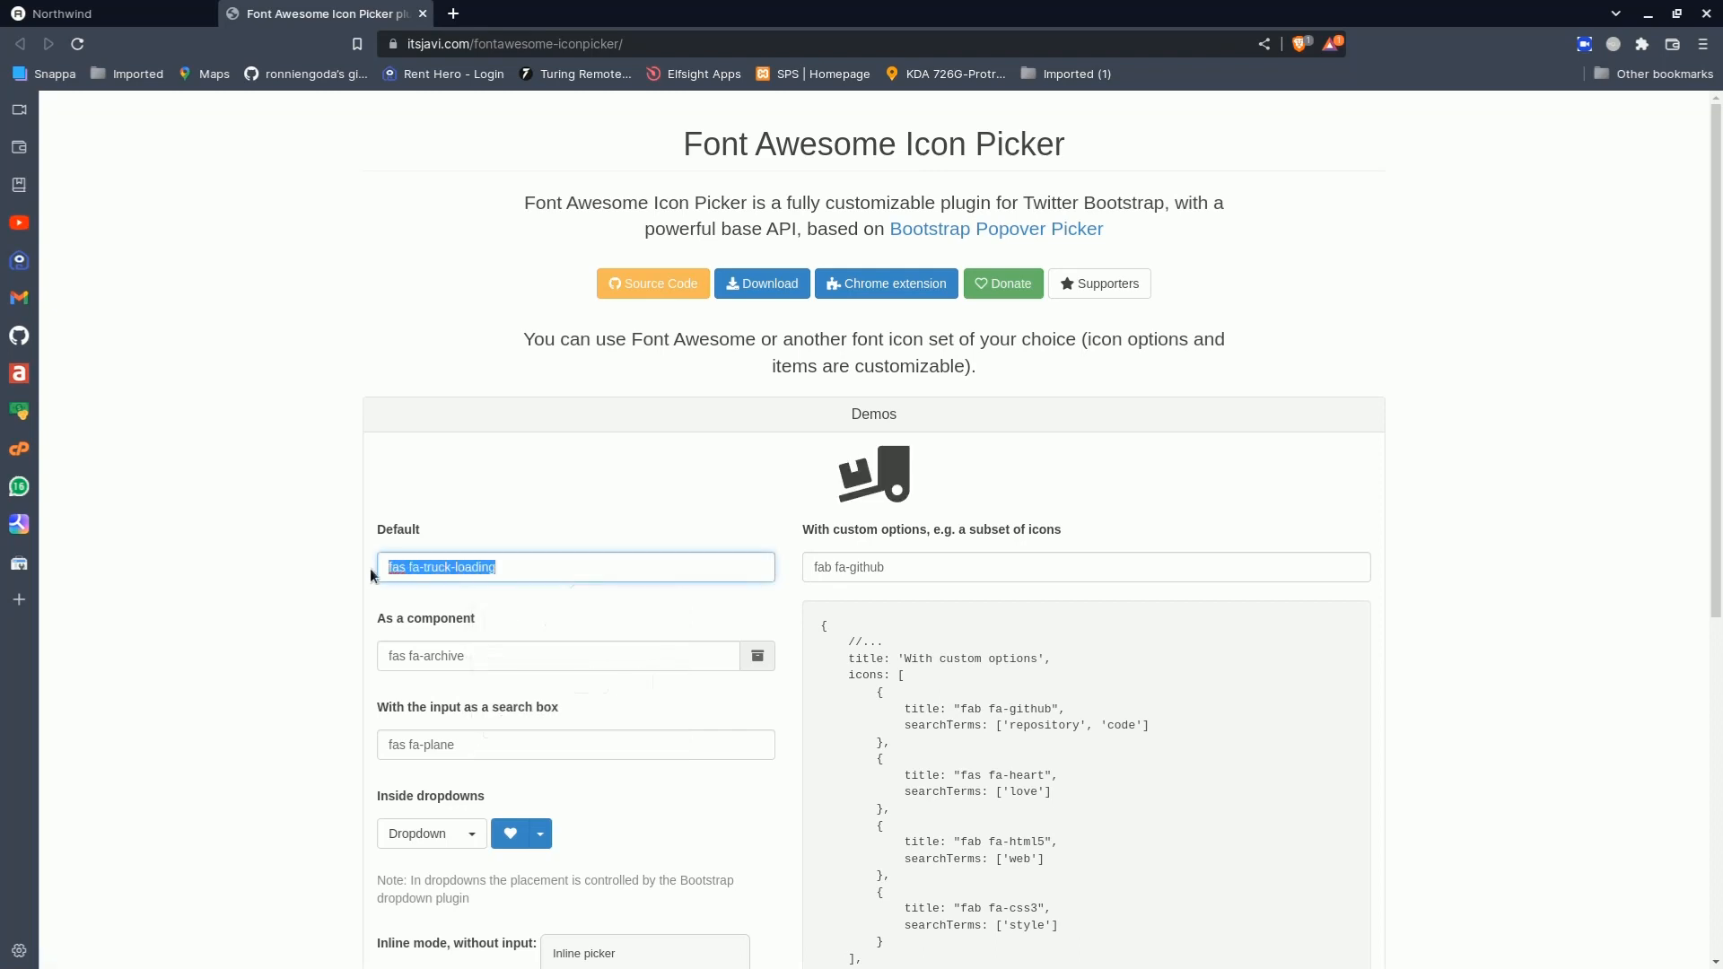
In the Northwind settings, set the Shippers table's Card Icon to Font Awesome Icon with the code fas fa-truck-loading
click(154, 11)
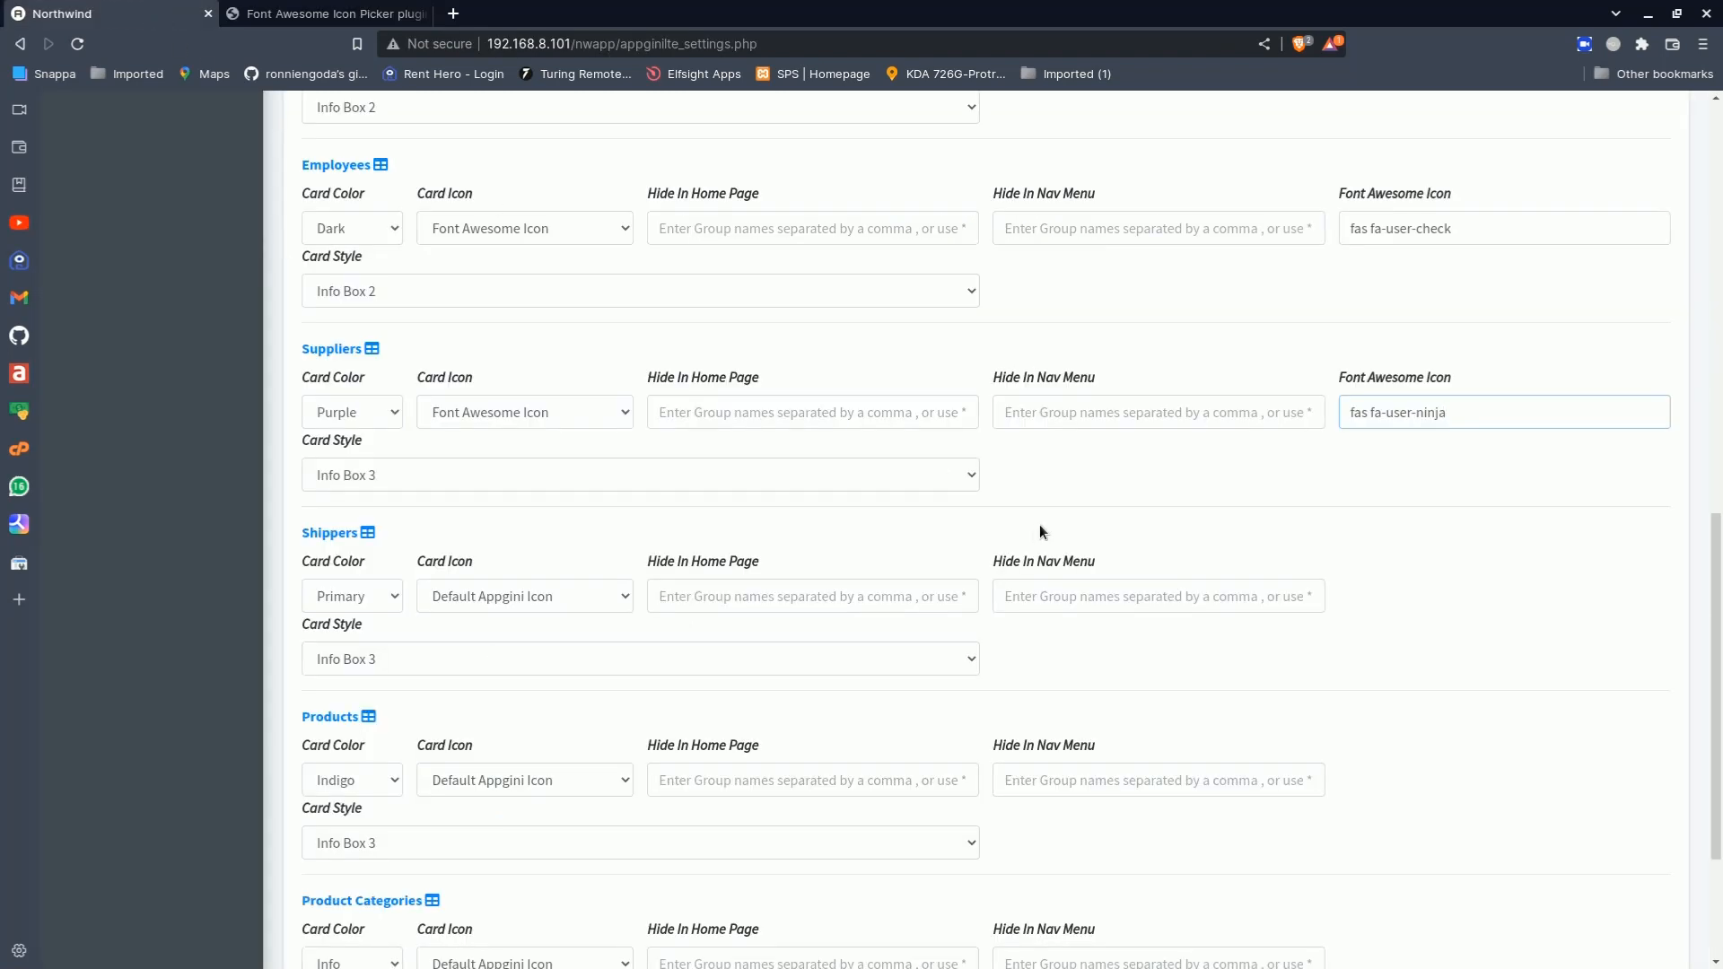
click(615, 596)
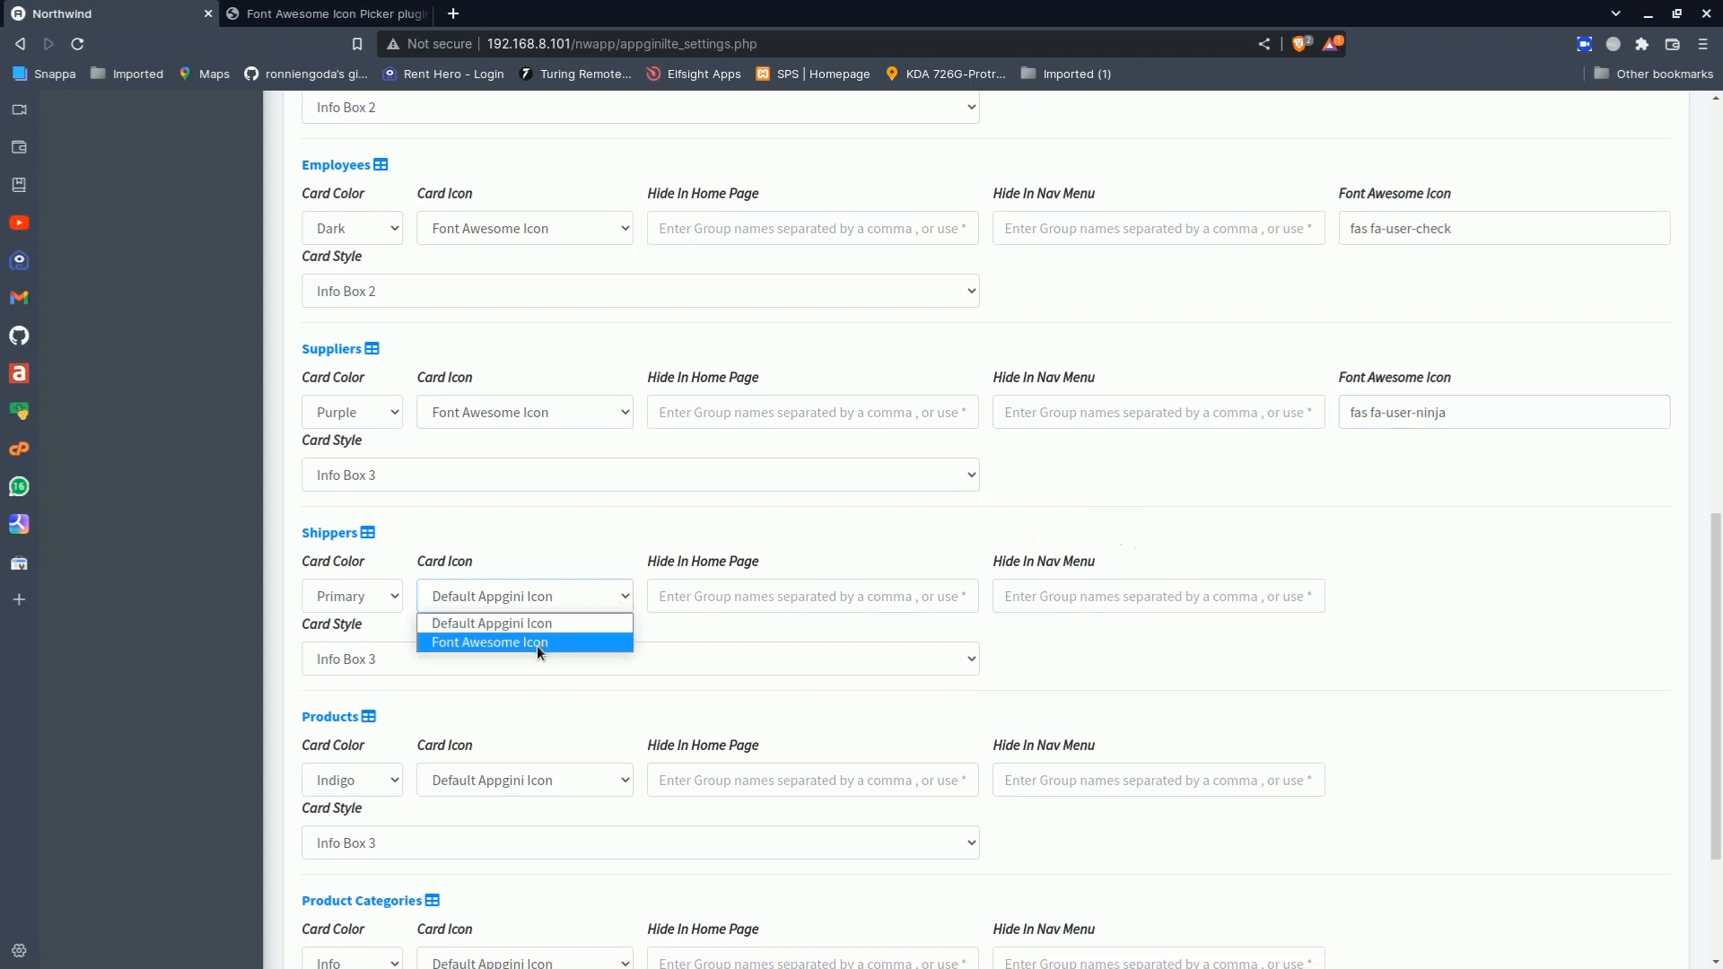
click(536, 645)
drag(1438, 593, 1343, 594)
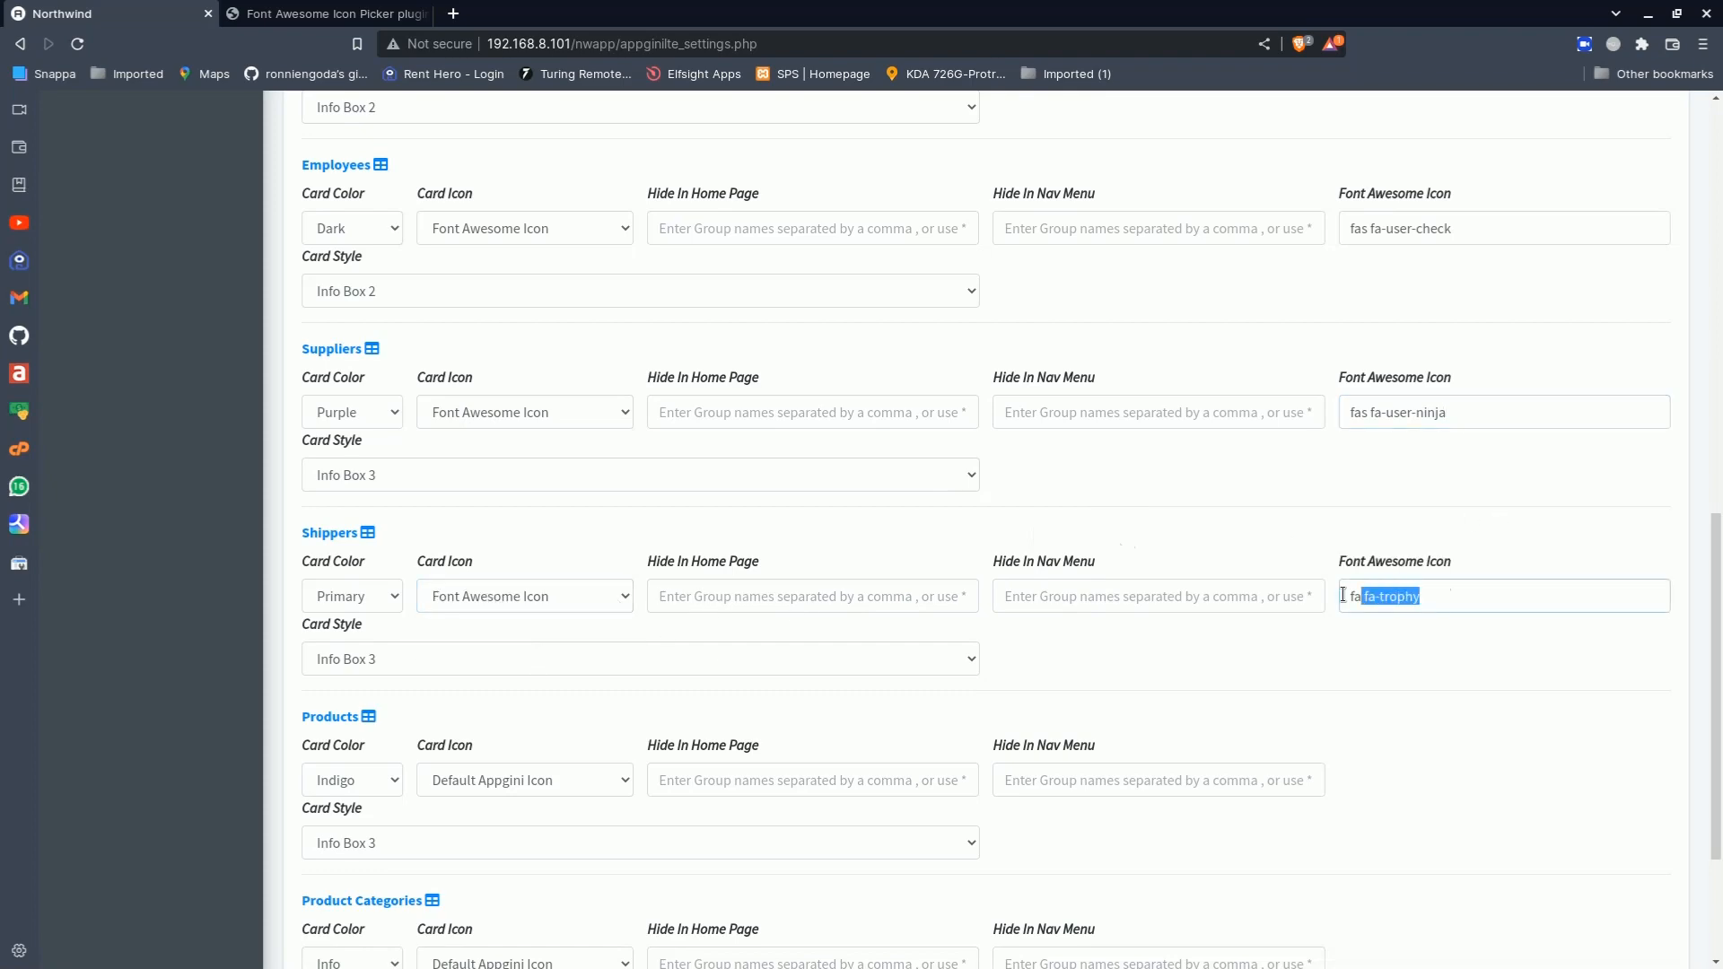
key(ctrl+v)
Filter the Font Awesome Icon Picker by "box", choose the fas fa-boxes icon, and copy its code
scroll(1091, 671, down, 3)
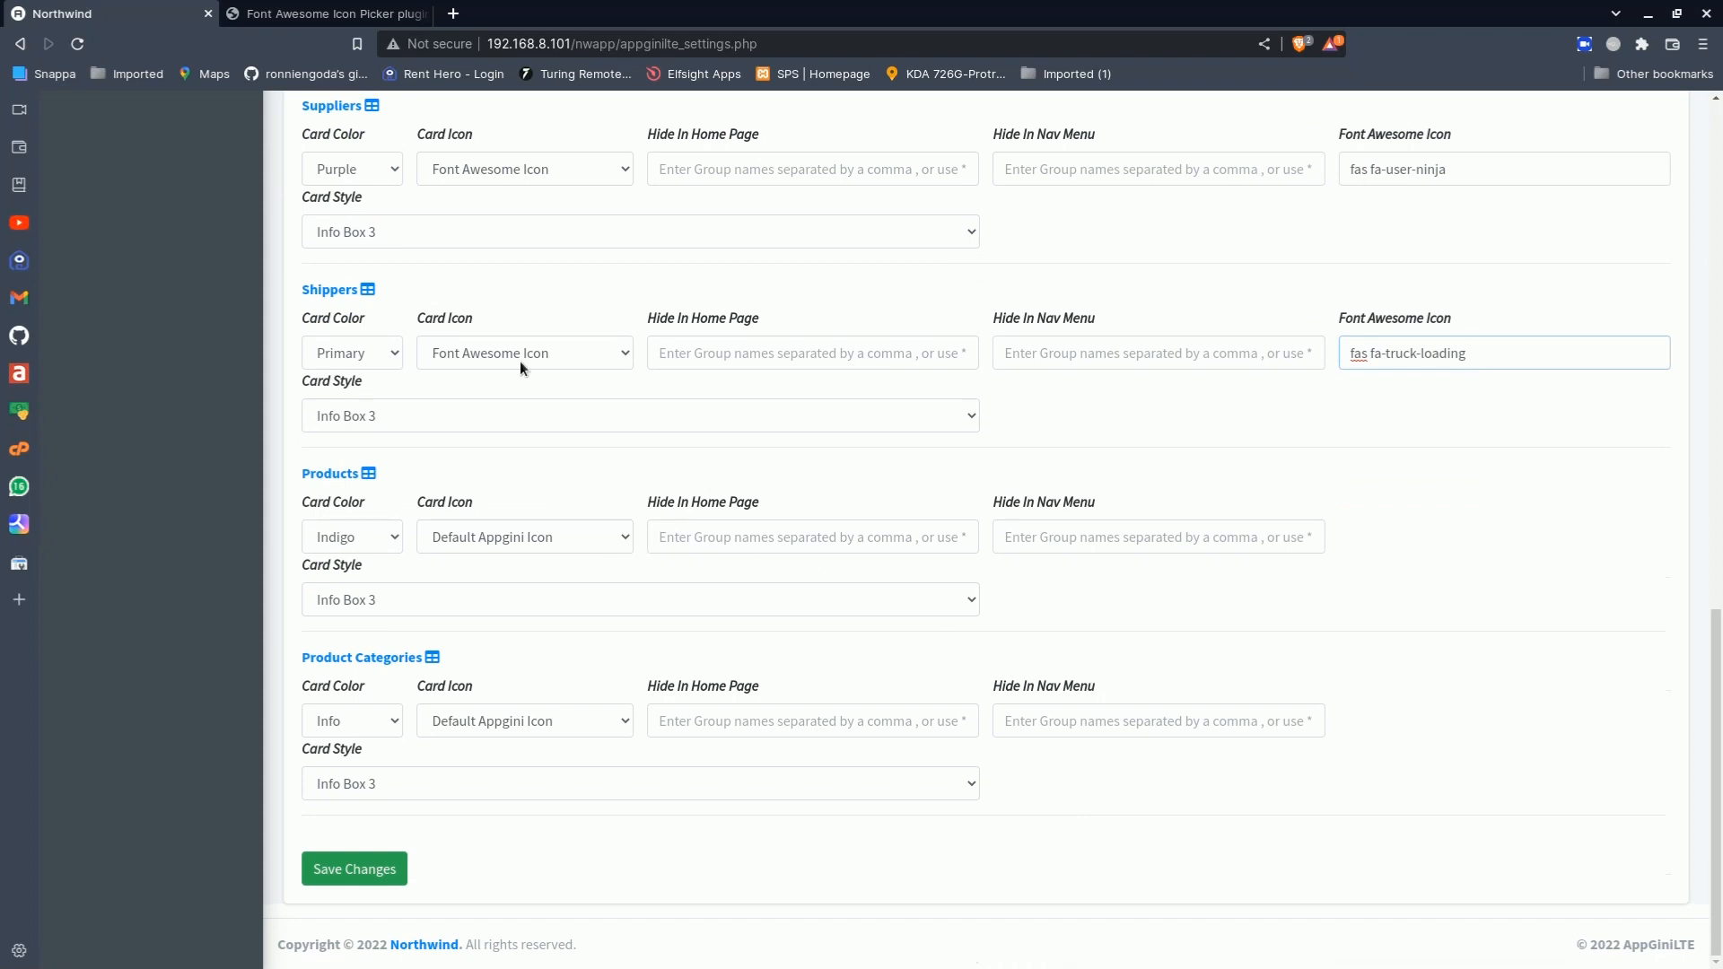
click(368, 15)
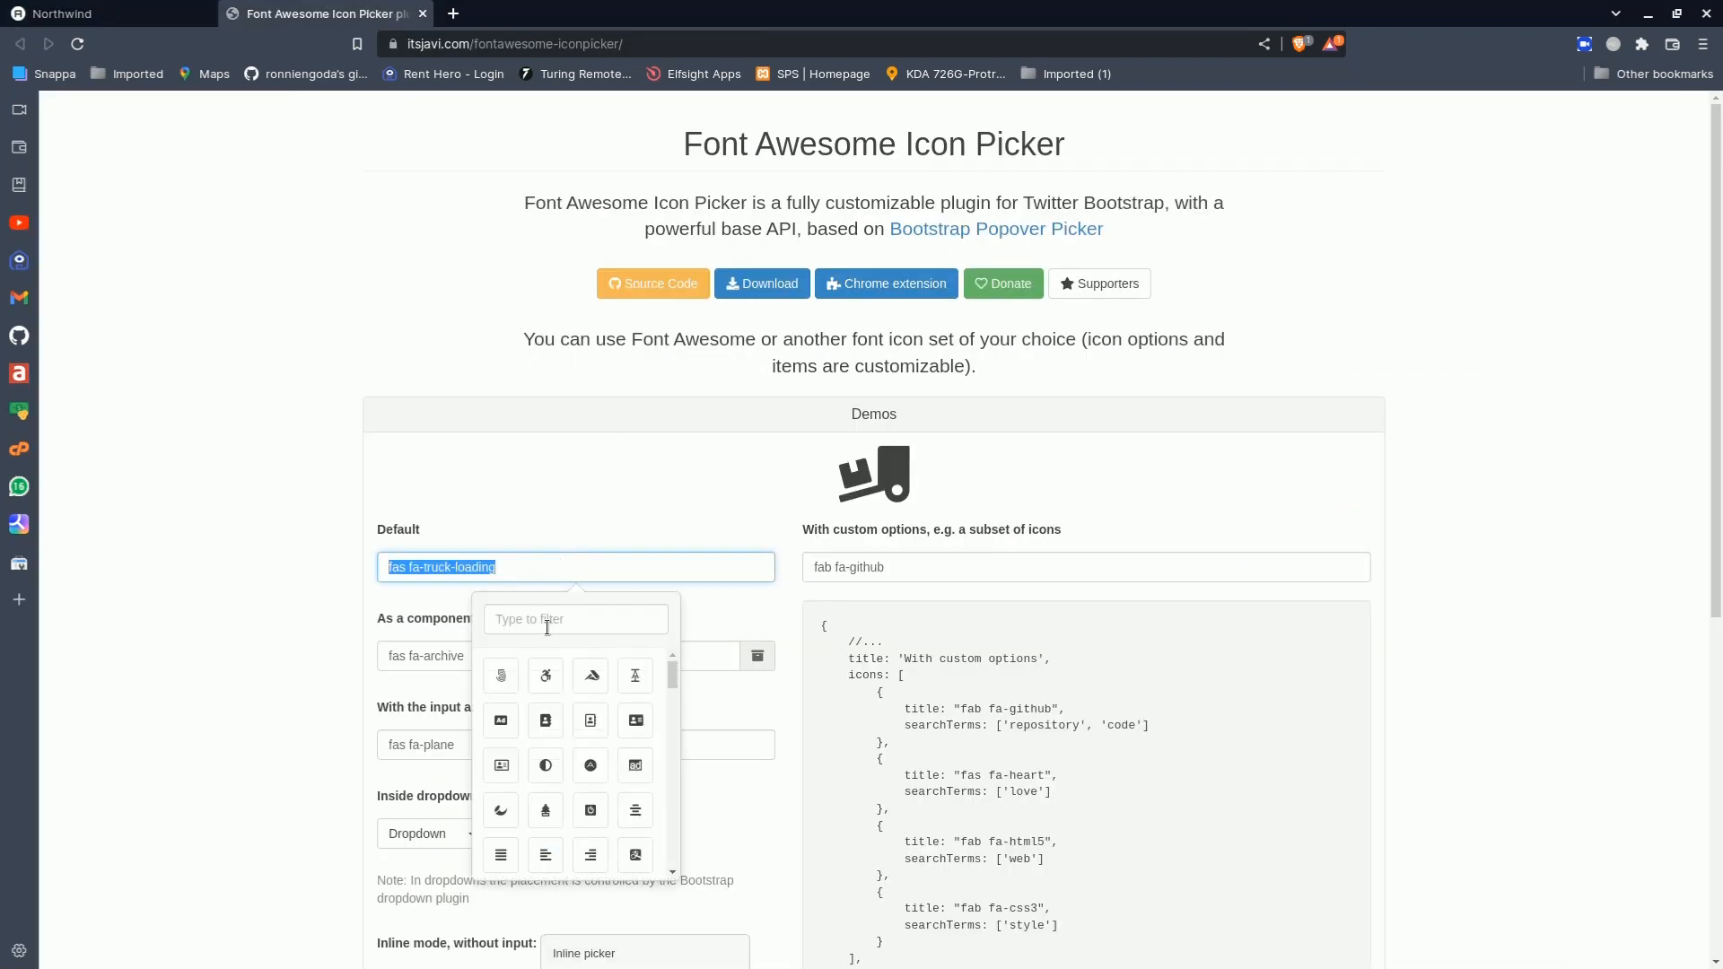
click(544, 619)
text(shop)
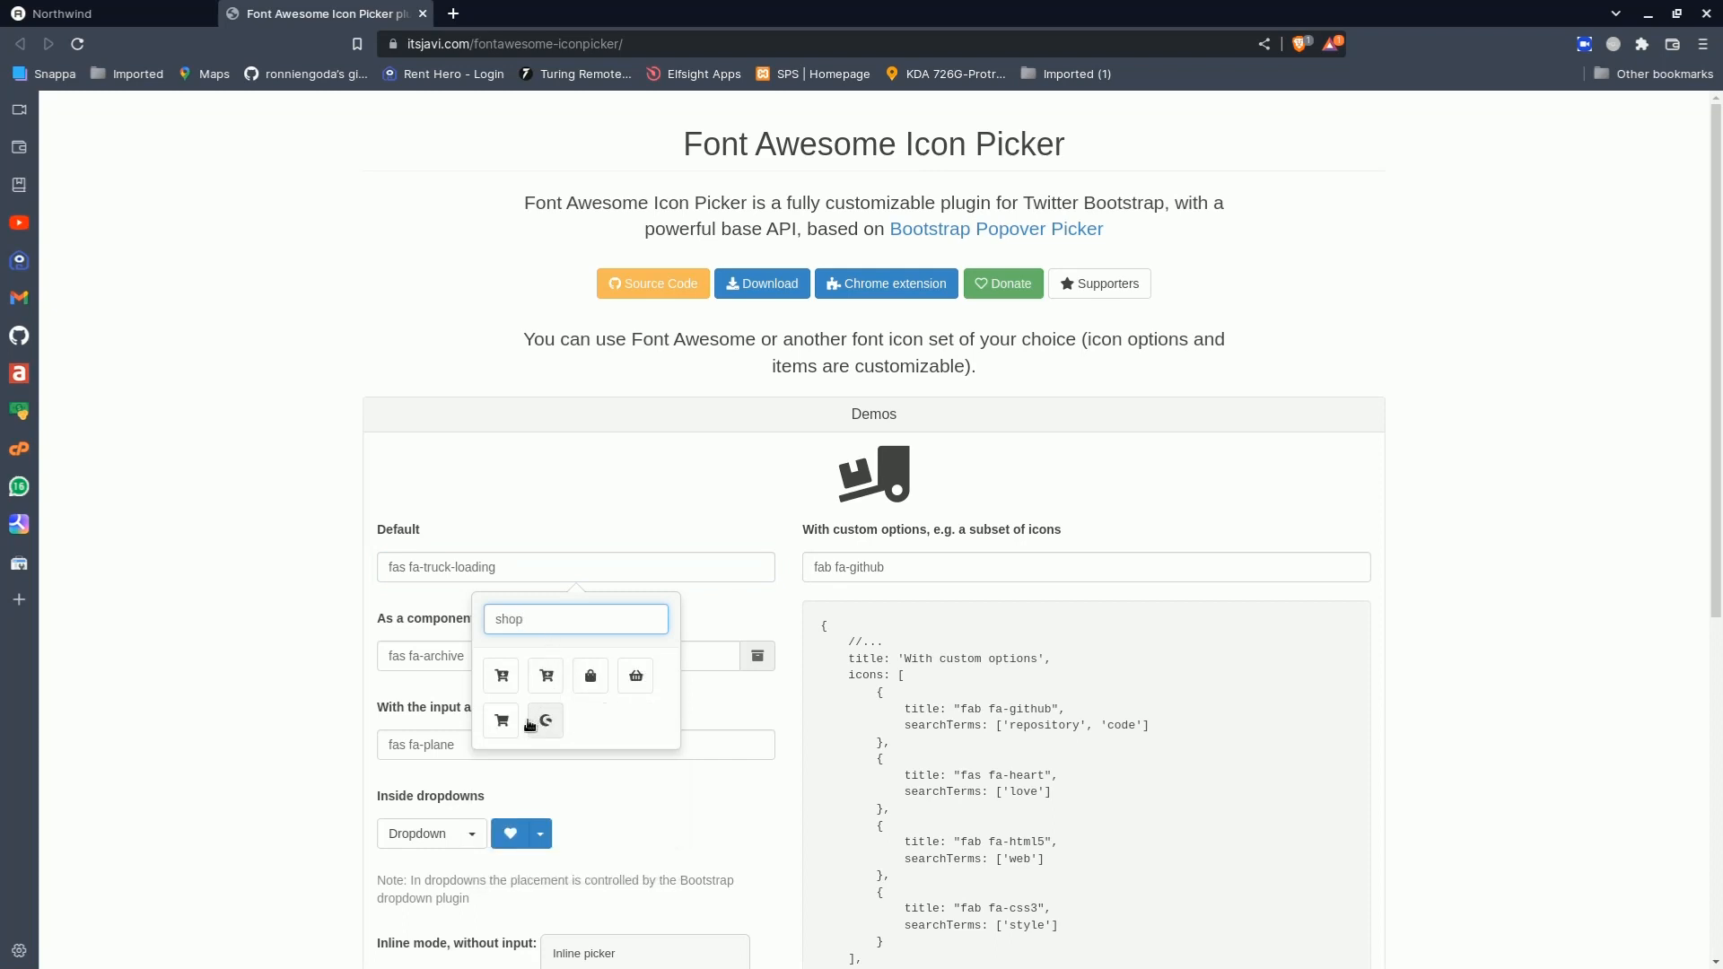
key(ctrl+a)
text(box)
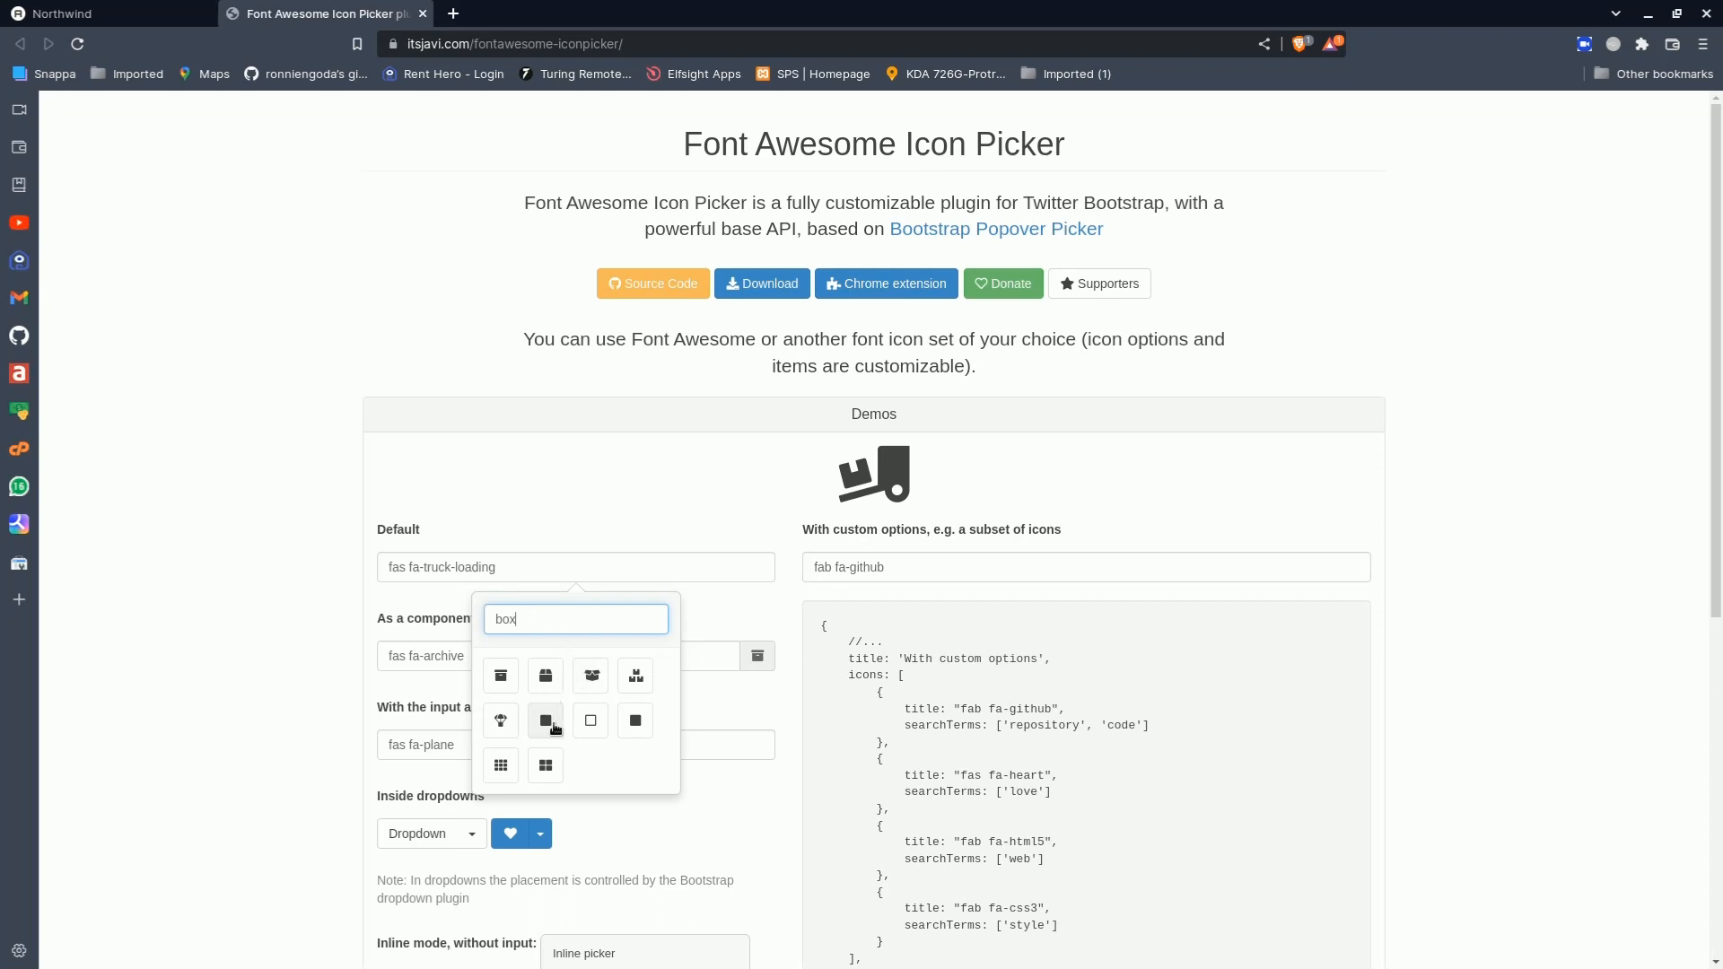
click(636, 677)
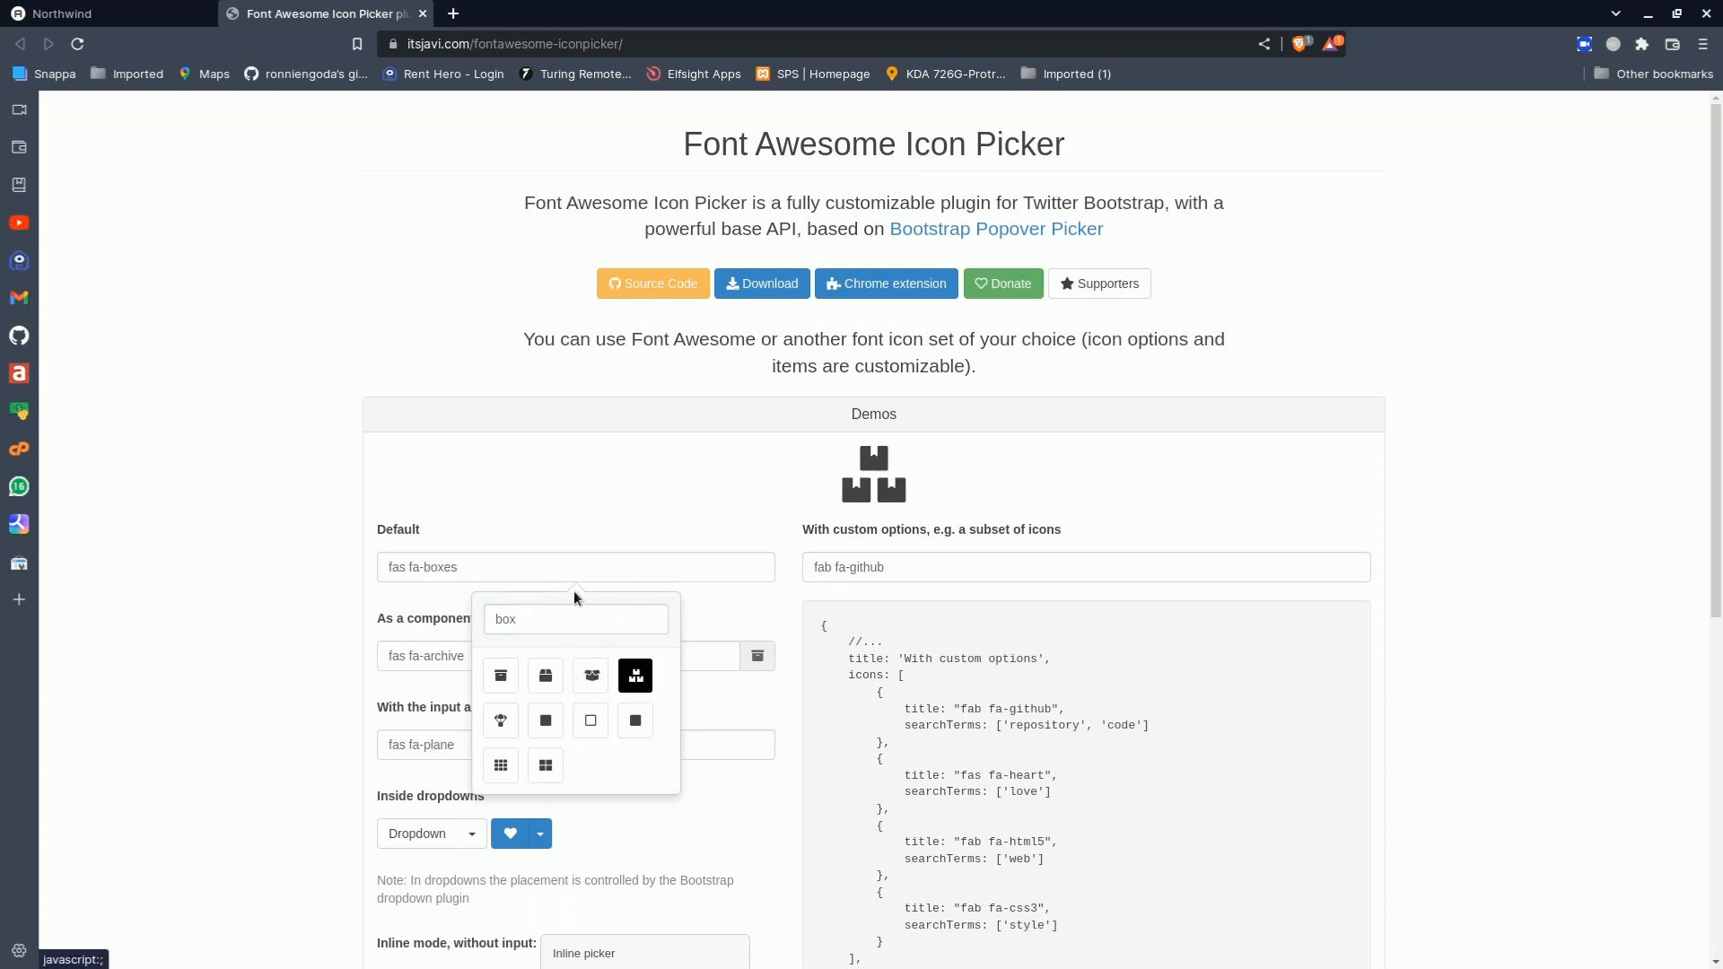
click(381, 567)
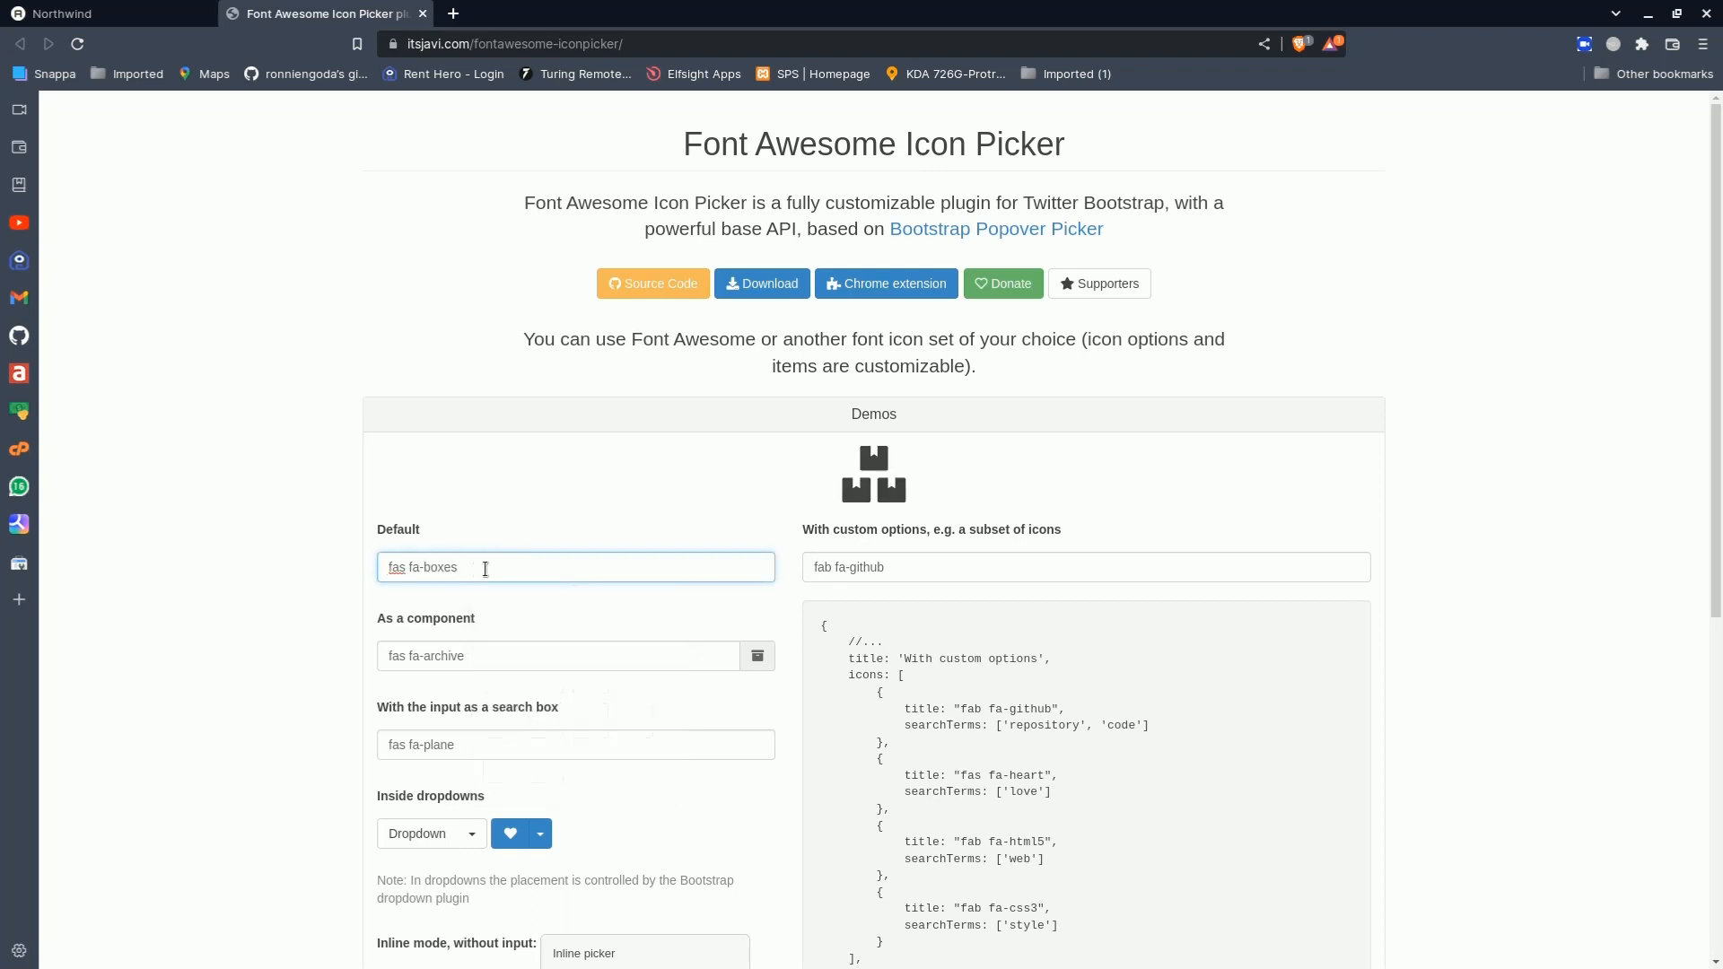
drag(486, 569, 350, 569)
key(ctrl+c)
Return to the Northwind settings and set the Products table's Card Icon to Font Awesome Icon with the code fas fa-boxes
click(137, 20)
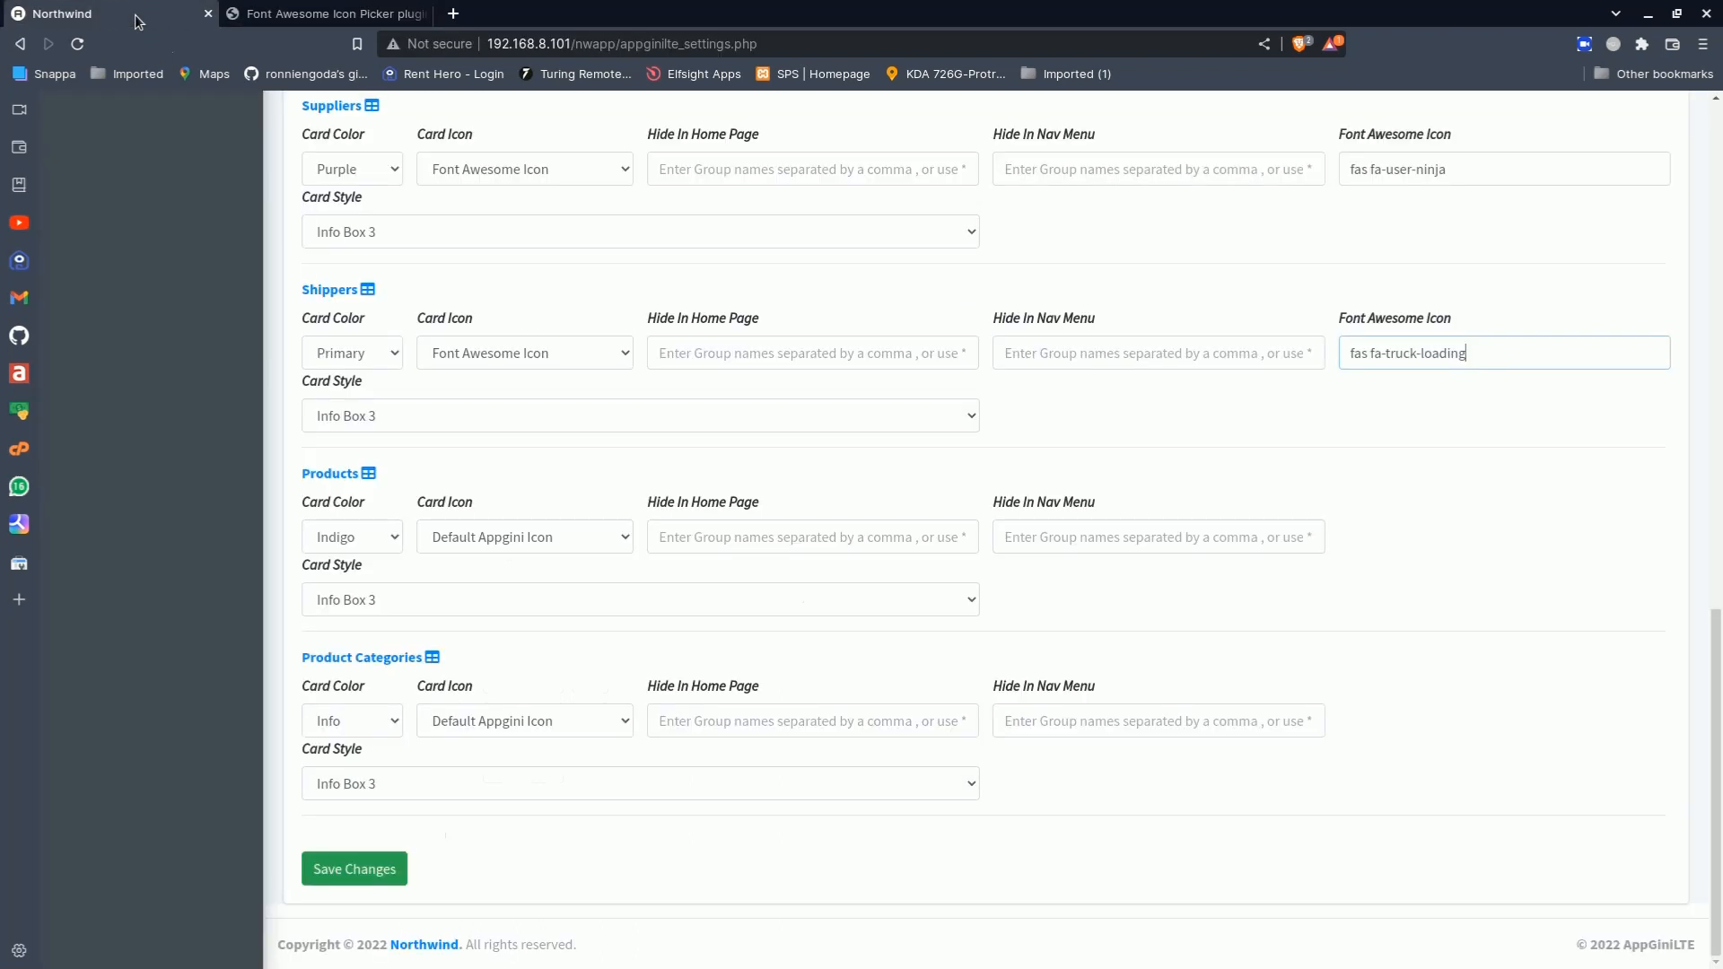
click(594, 541)
click(529, 581)
click(529, 588)
click(557, 546)
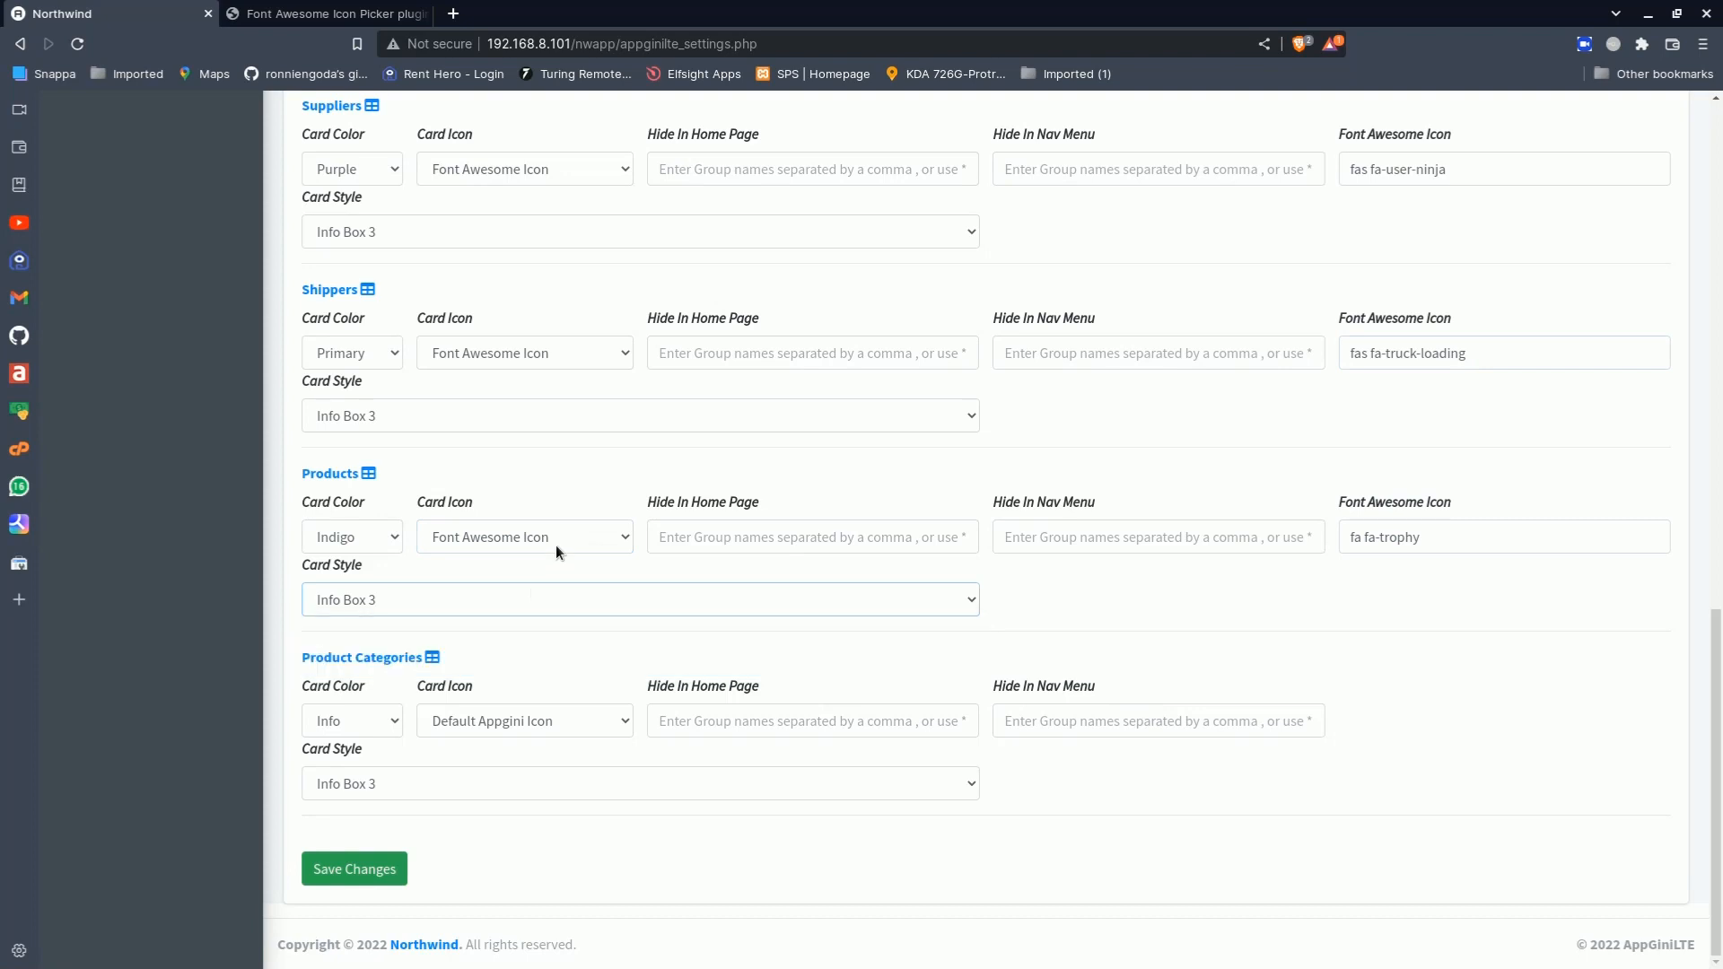
click(563, 536)
click(531, 576)
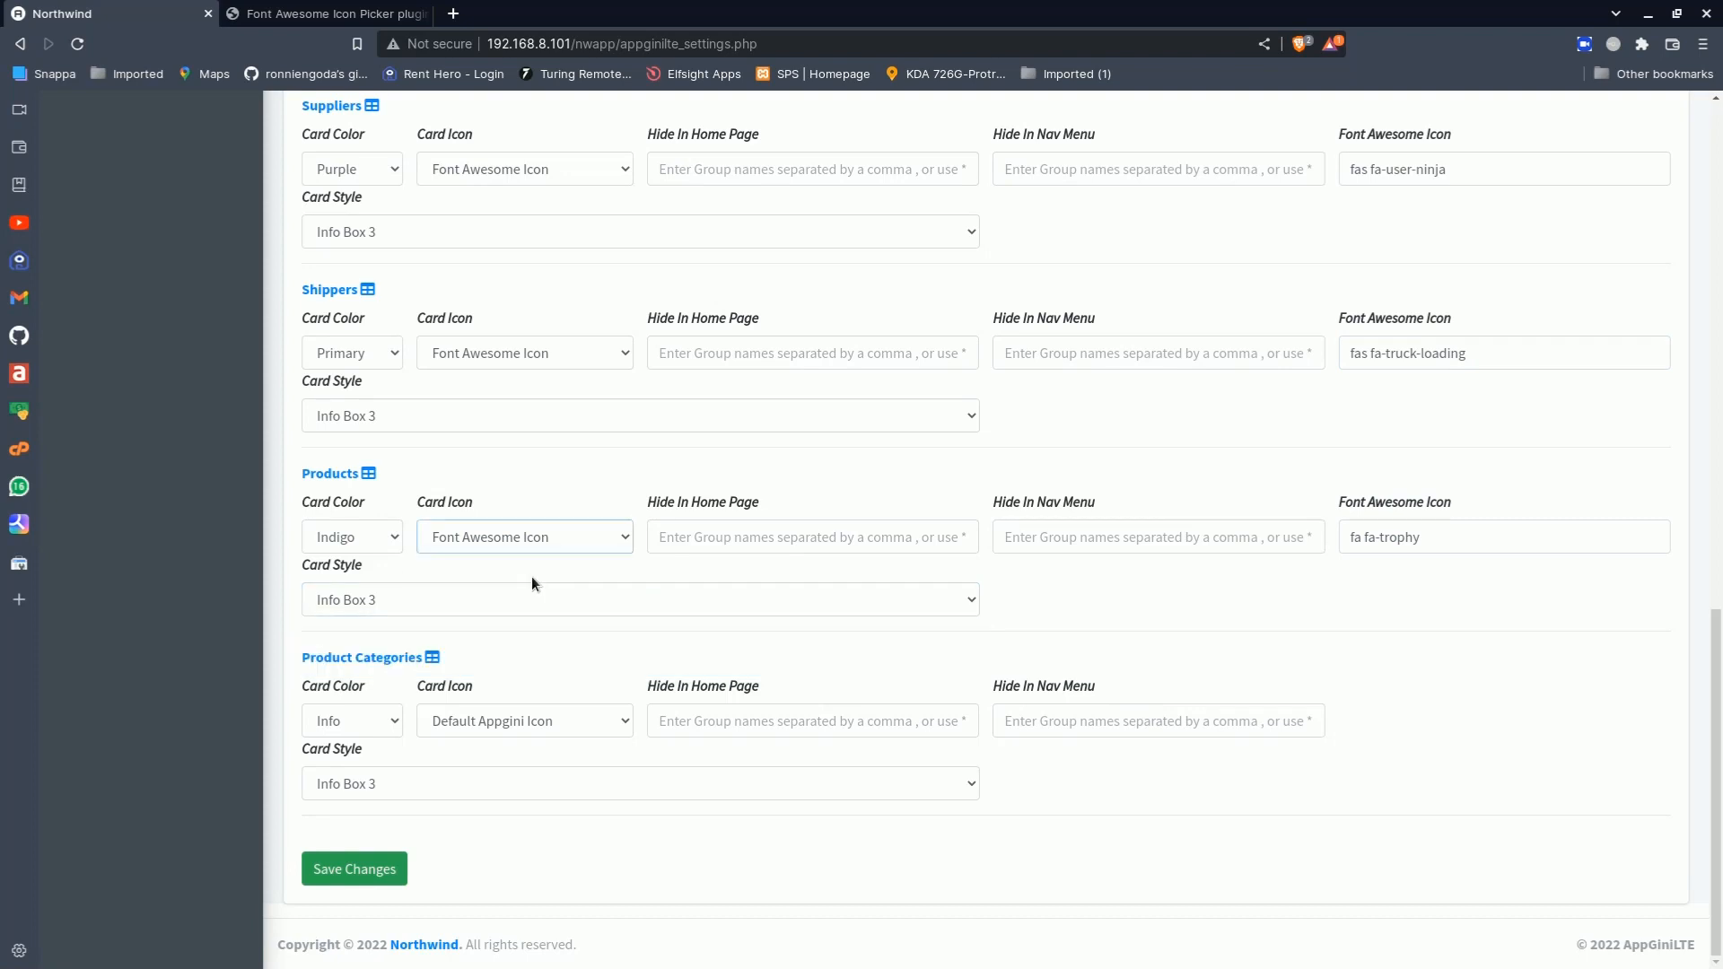
click(1442, 545)
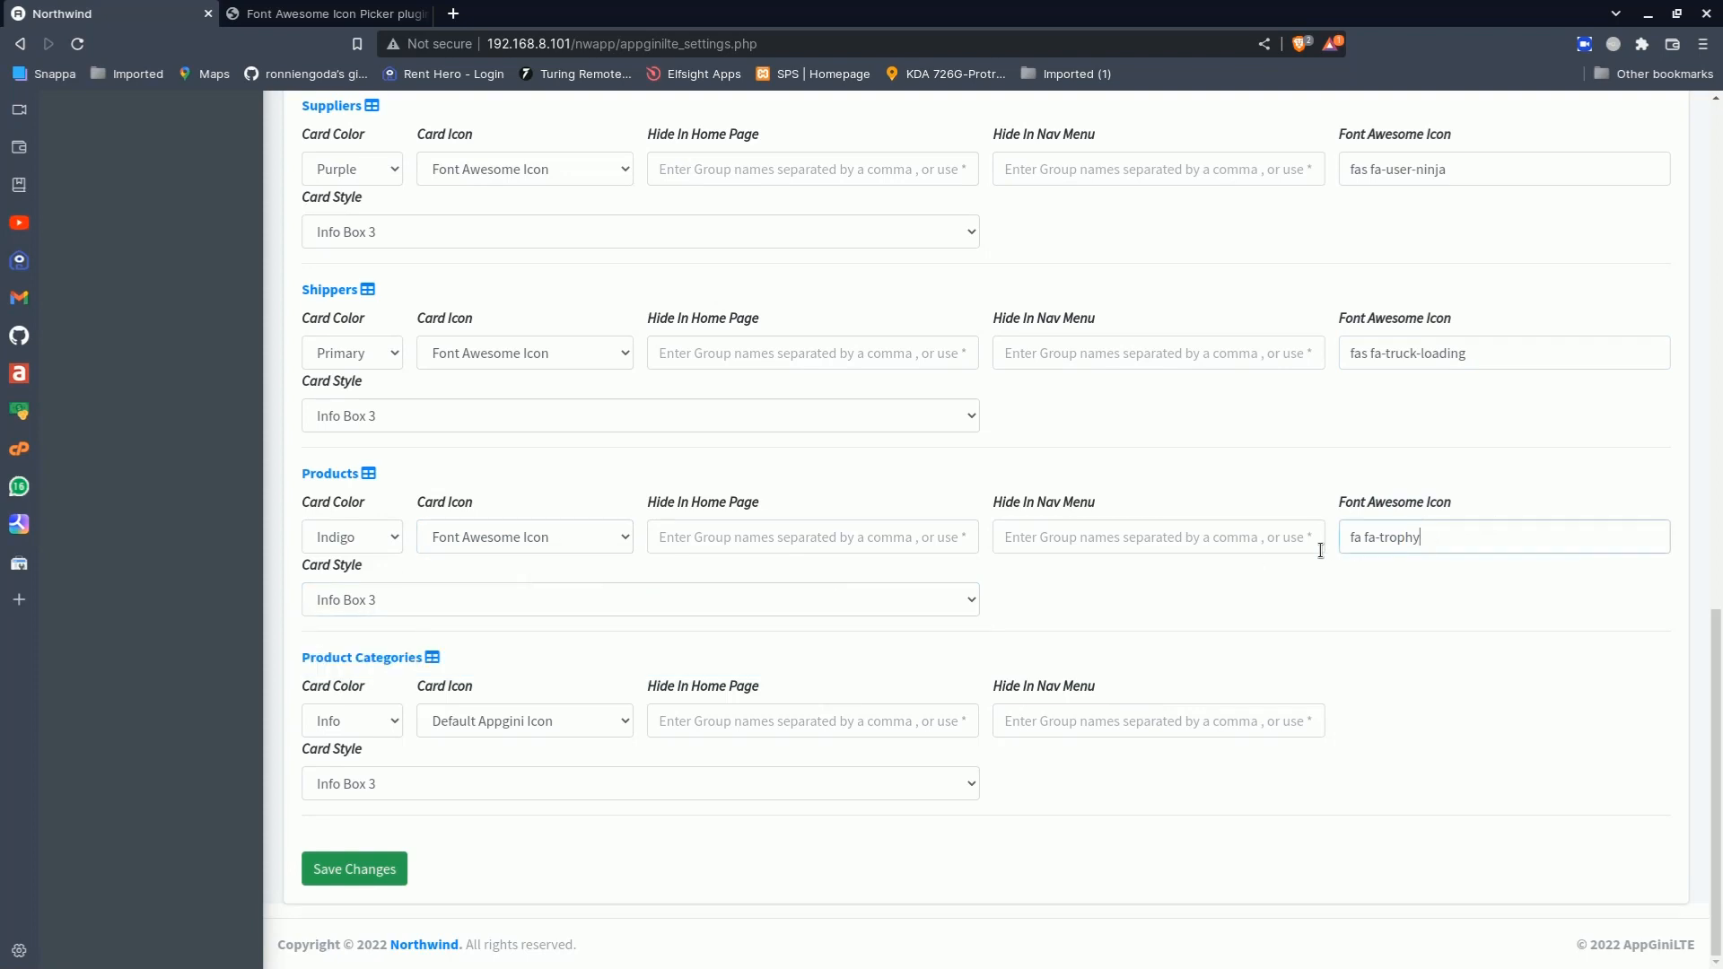
drag(1347, 537, 1465, 536)
key(ctrl+v)
Set the Product Categories Card Icon to Font Awesome Icon, and copy the fas fa-clipboard-list code from the Font Awesome Icon Picker, filtering by "list"
click(540, 721)
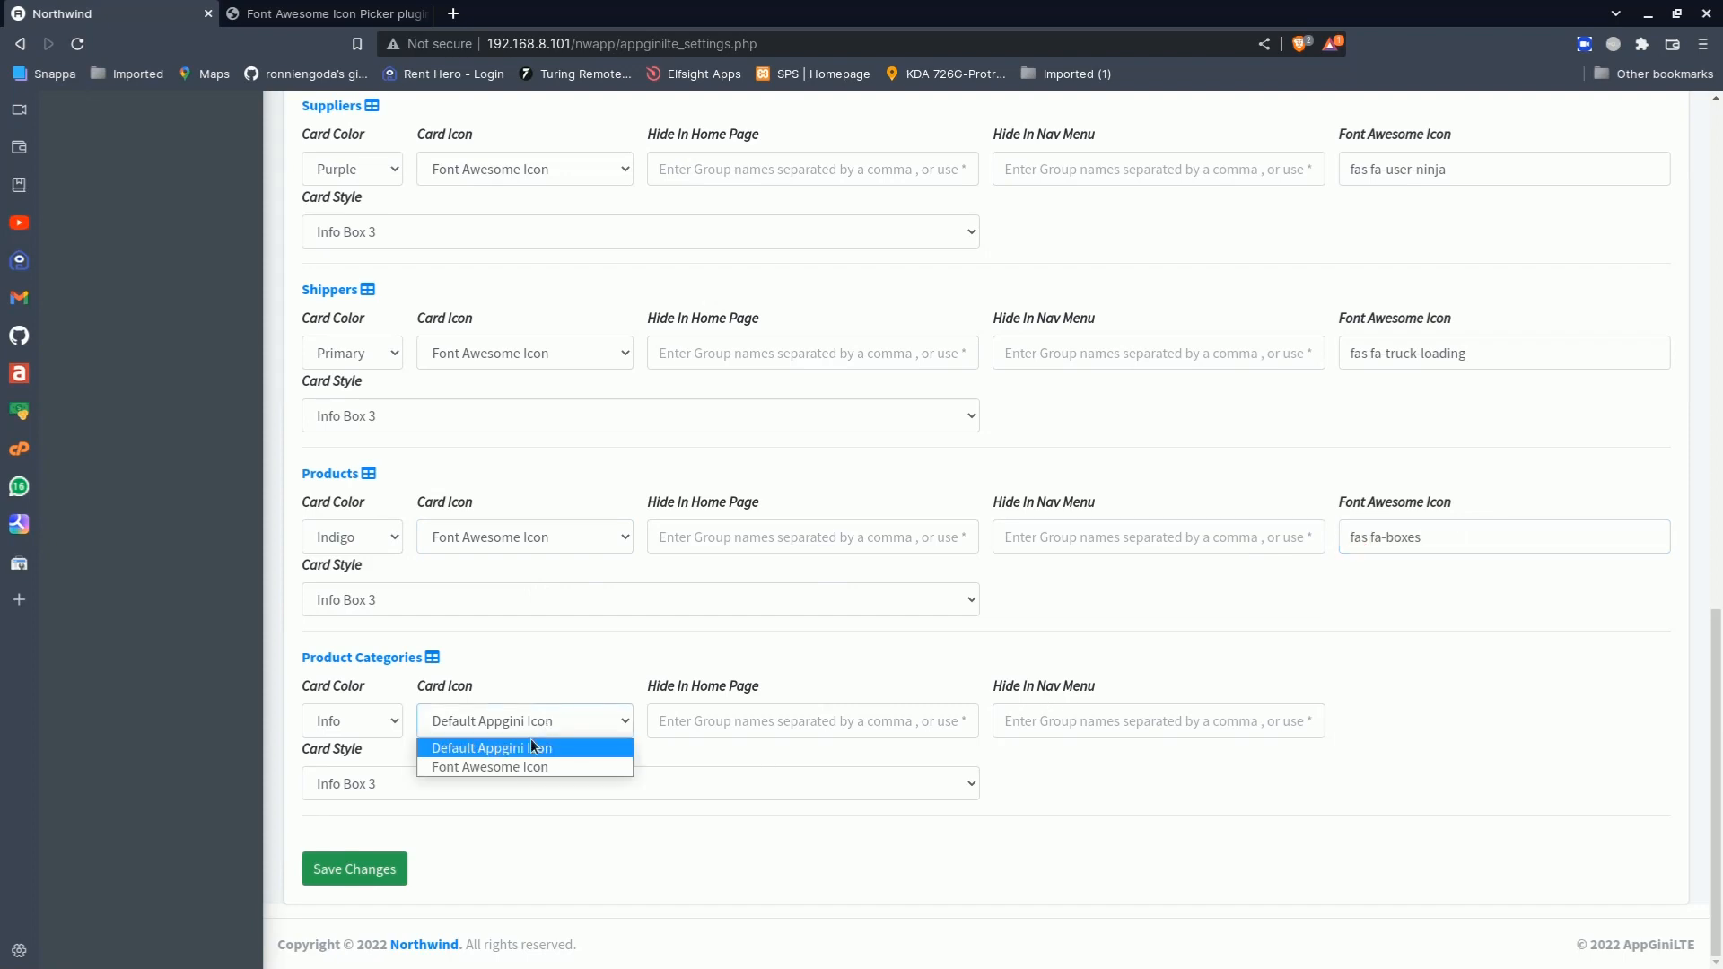
click(501, 768)
click(345, 14)
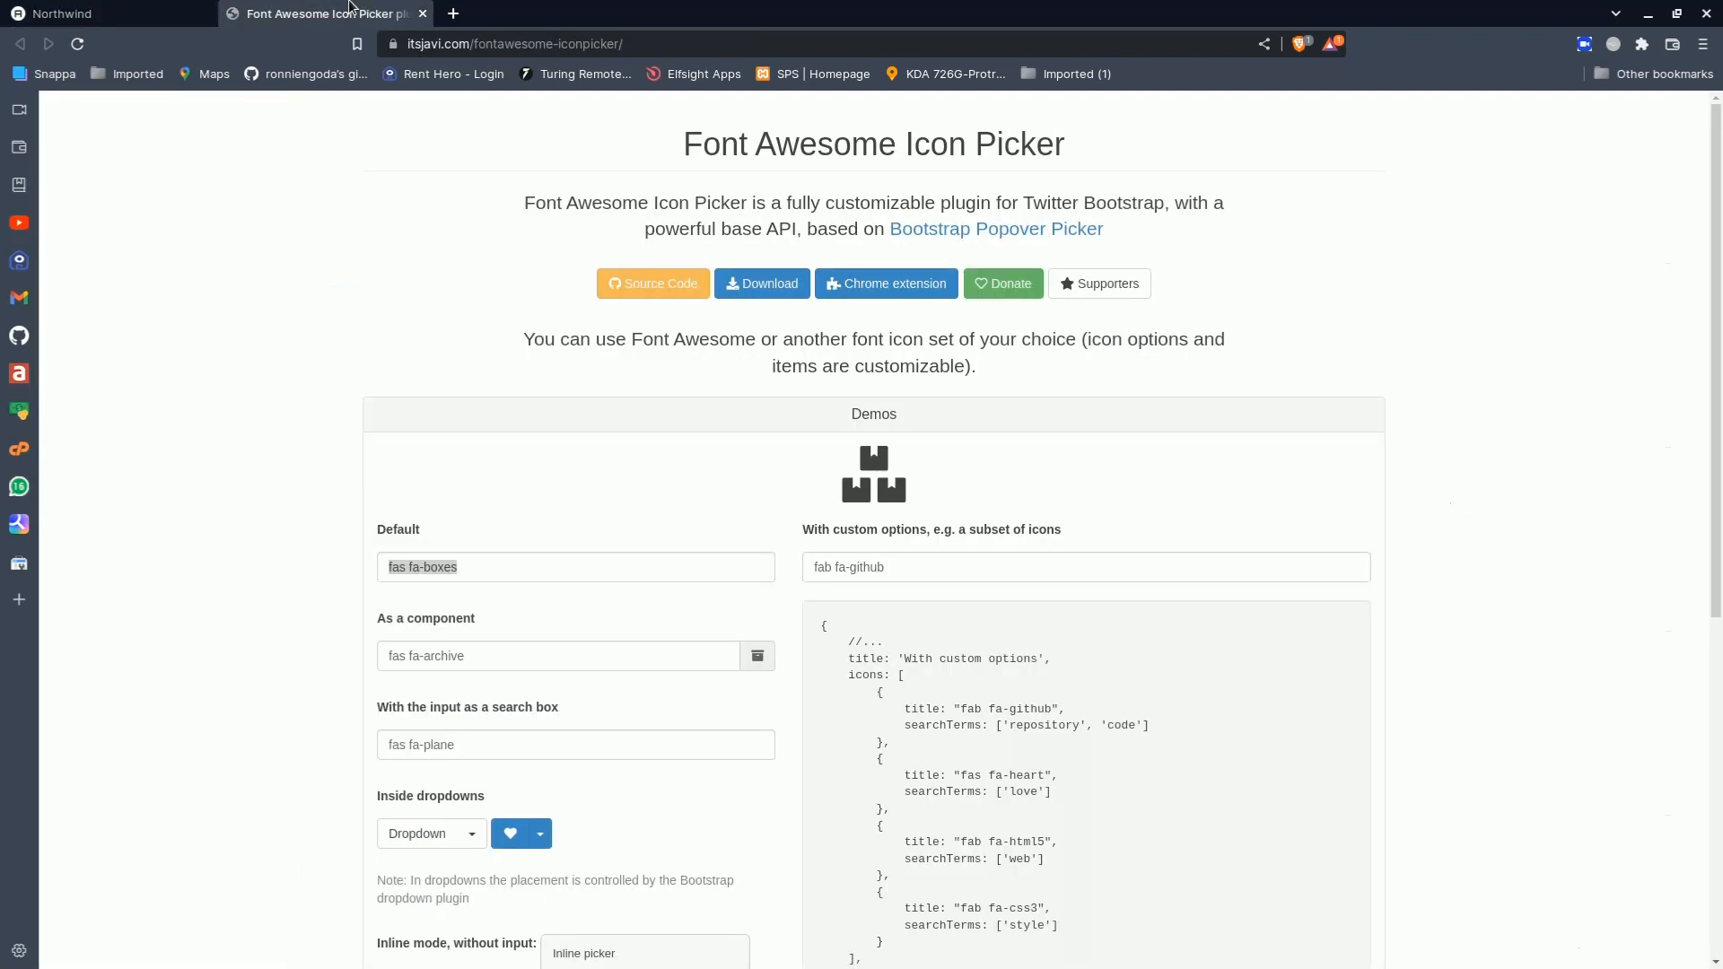
click(558, 619)
text(map)
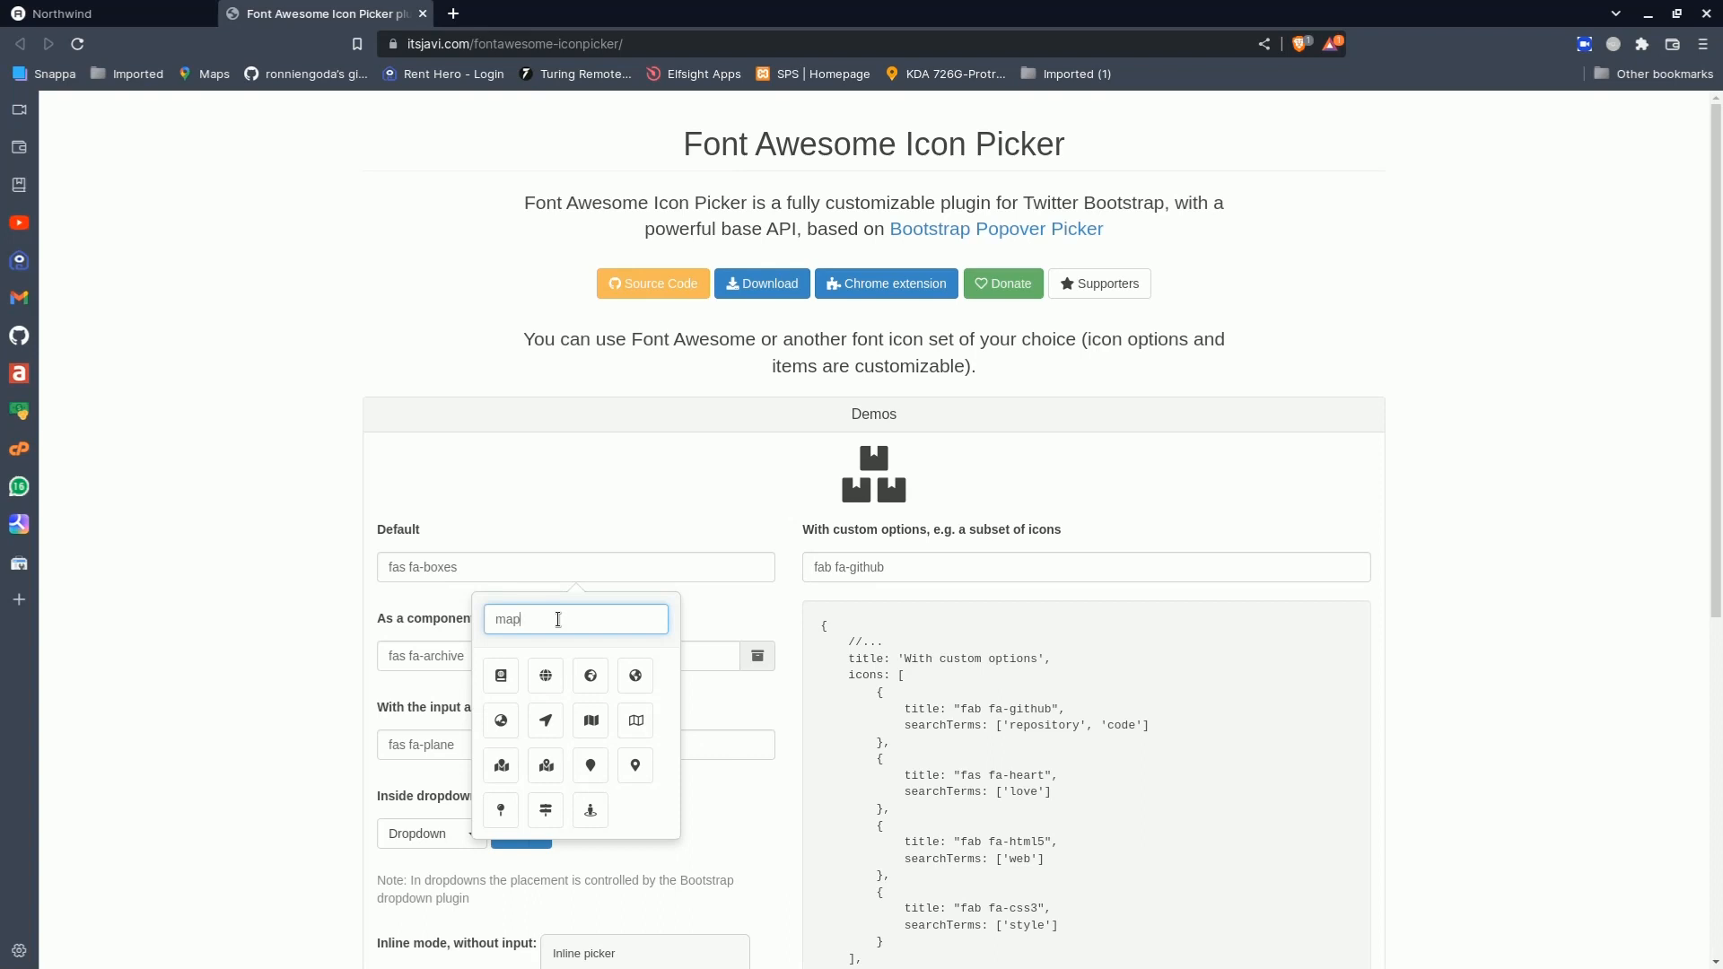
key(ctrl+a)
text(list)
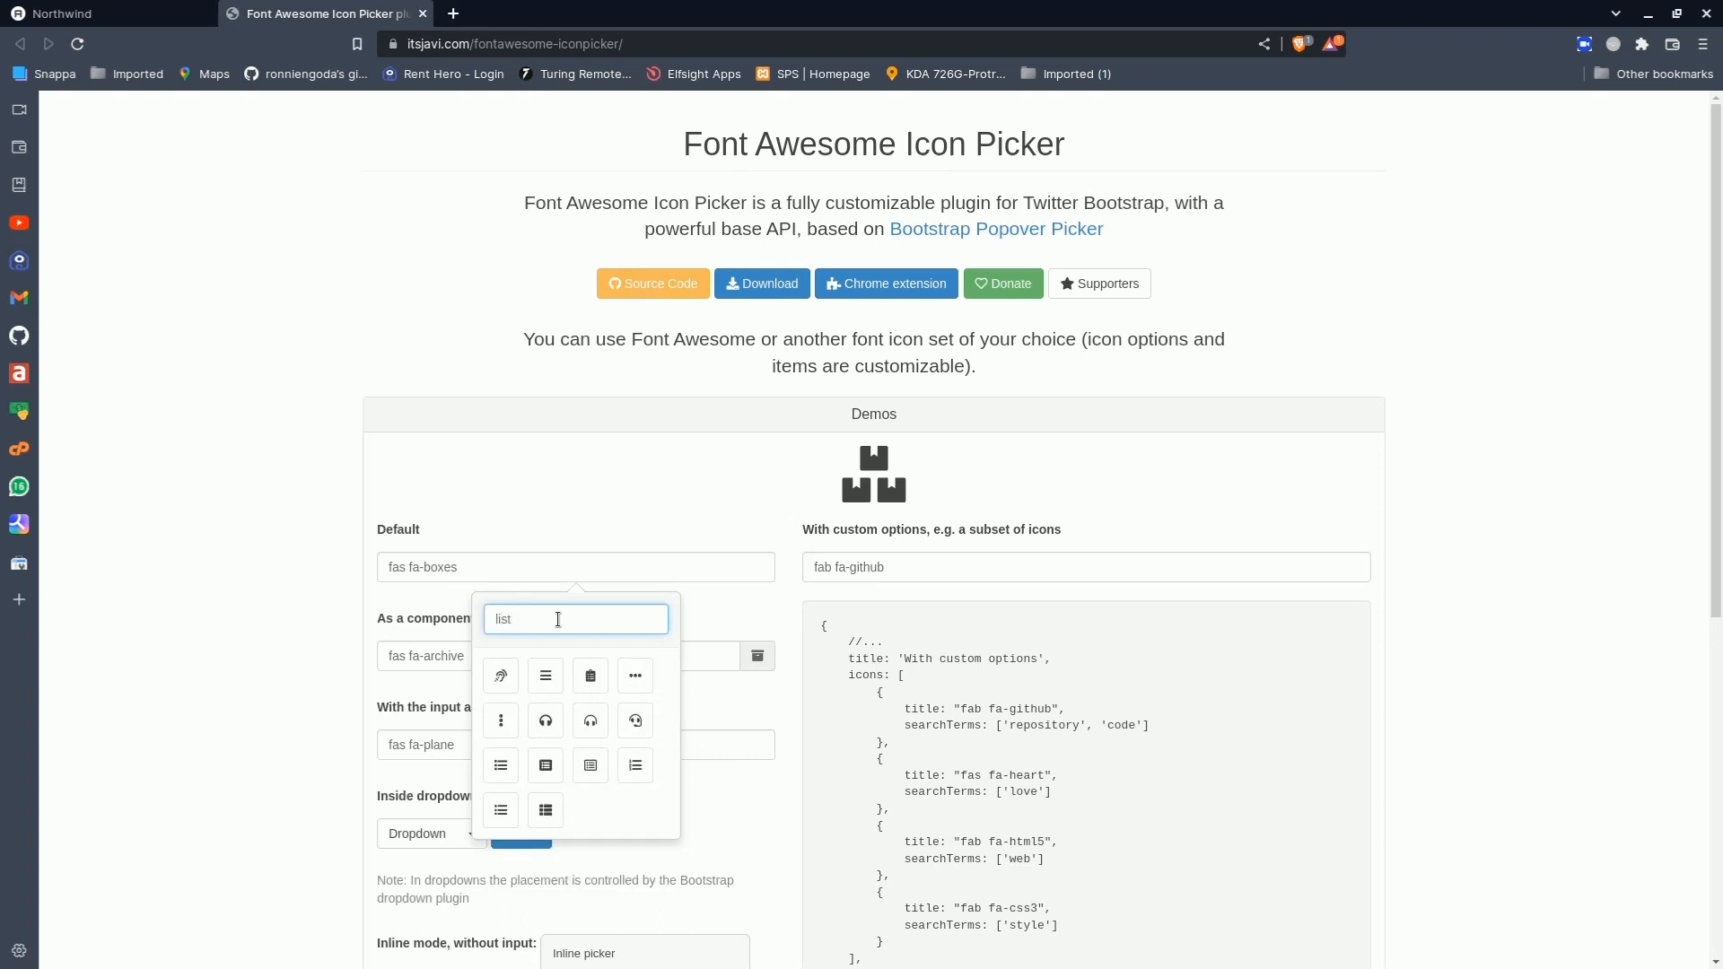
click(591, 675)
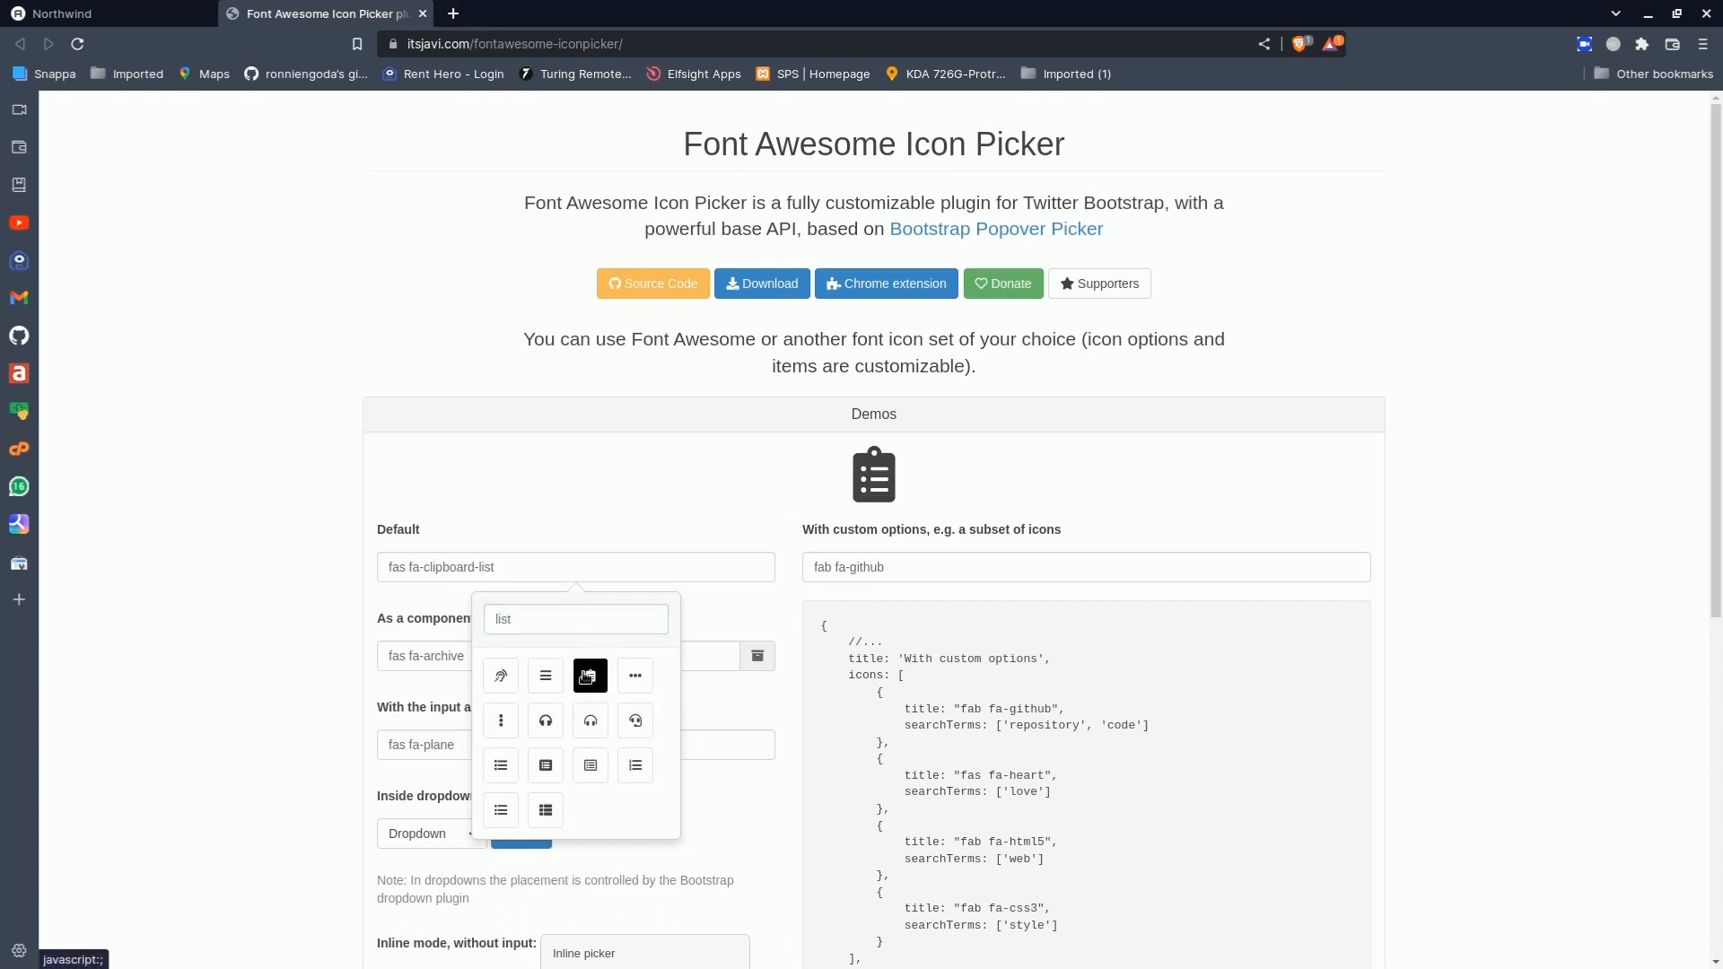
click(487, 566)
key(ctrl+a)
key(ctrl+c)
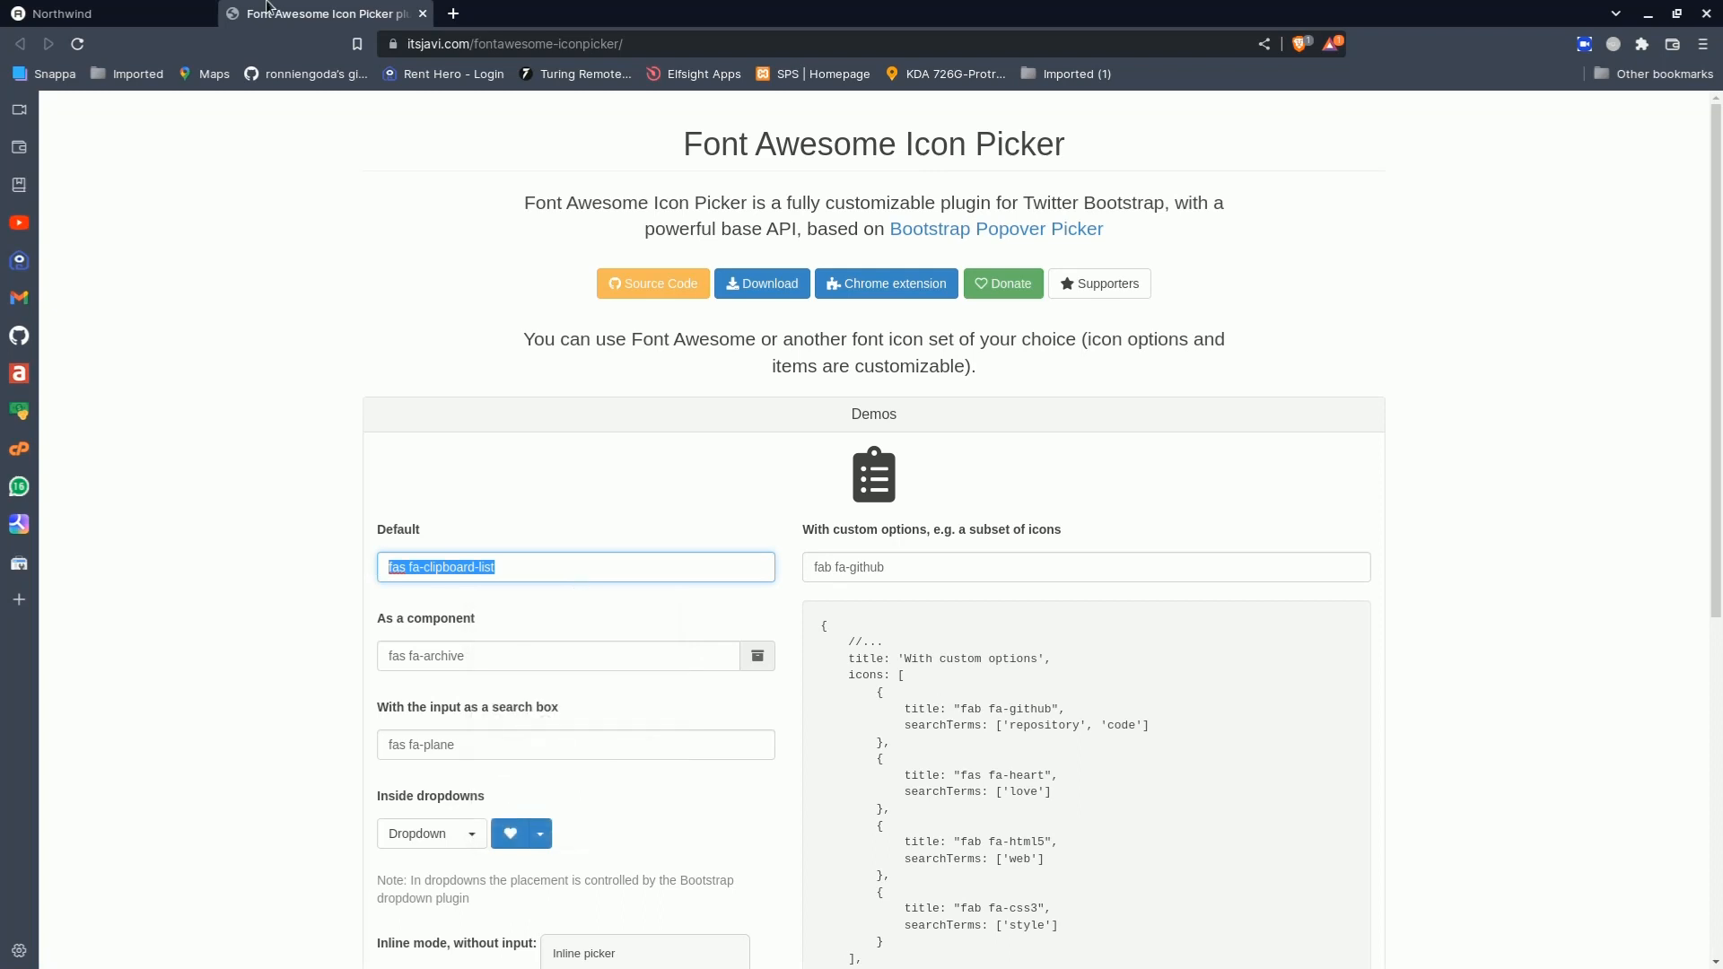
In the Northwind settings, replace the Product Categories table's Font Awesome Icon code with fas fa-clipboard-list and save the changes
click(142, 7)
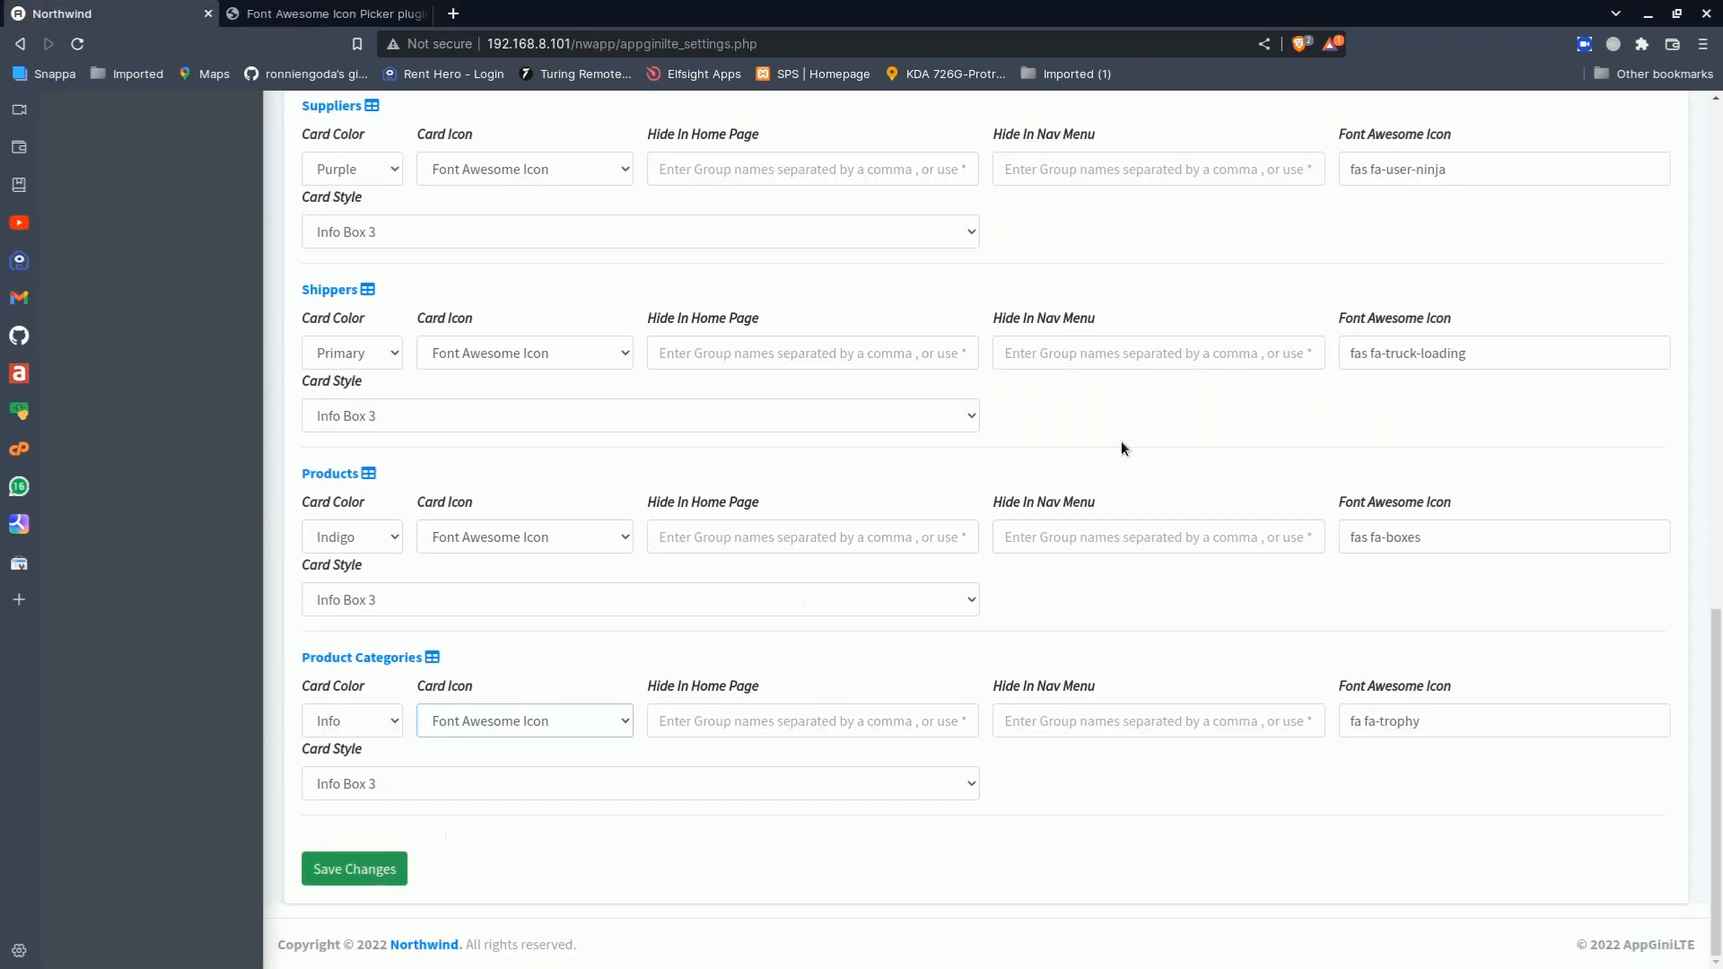
triple_click(1438, 721)
key(ctrl+v)
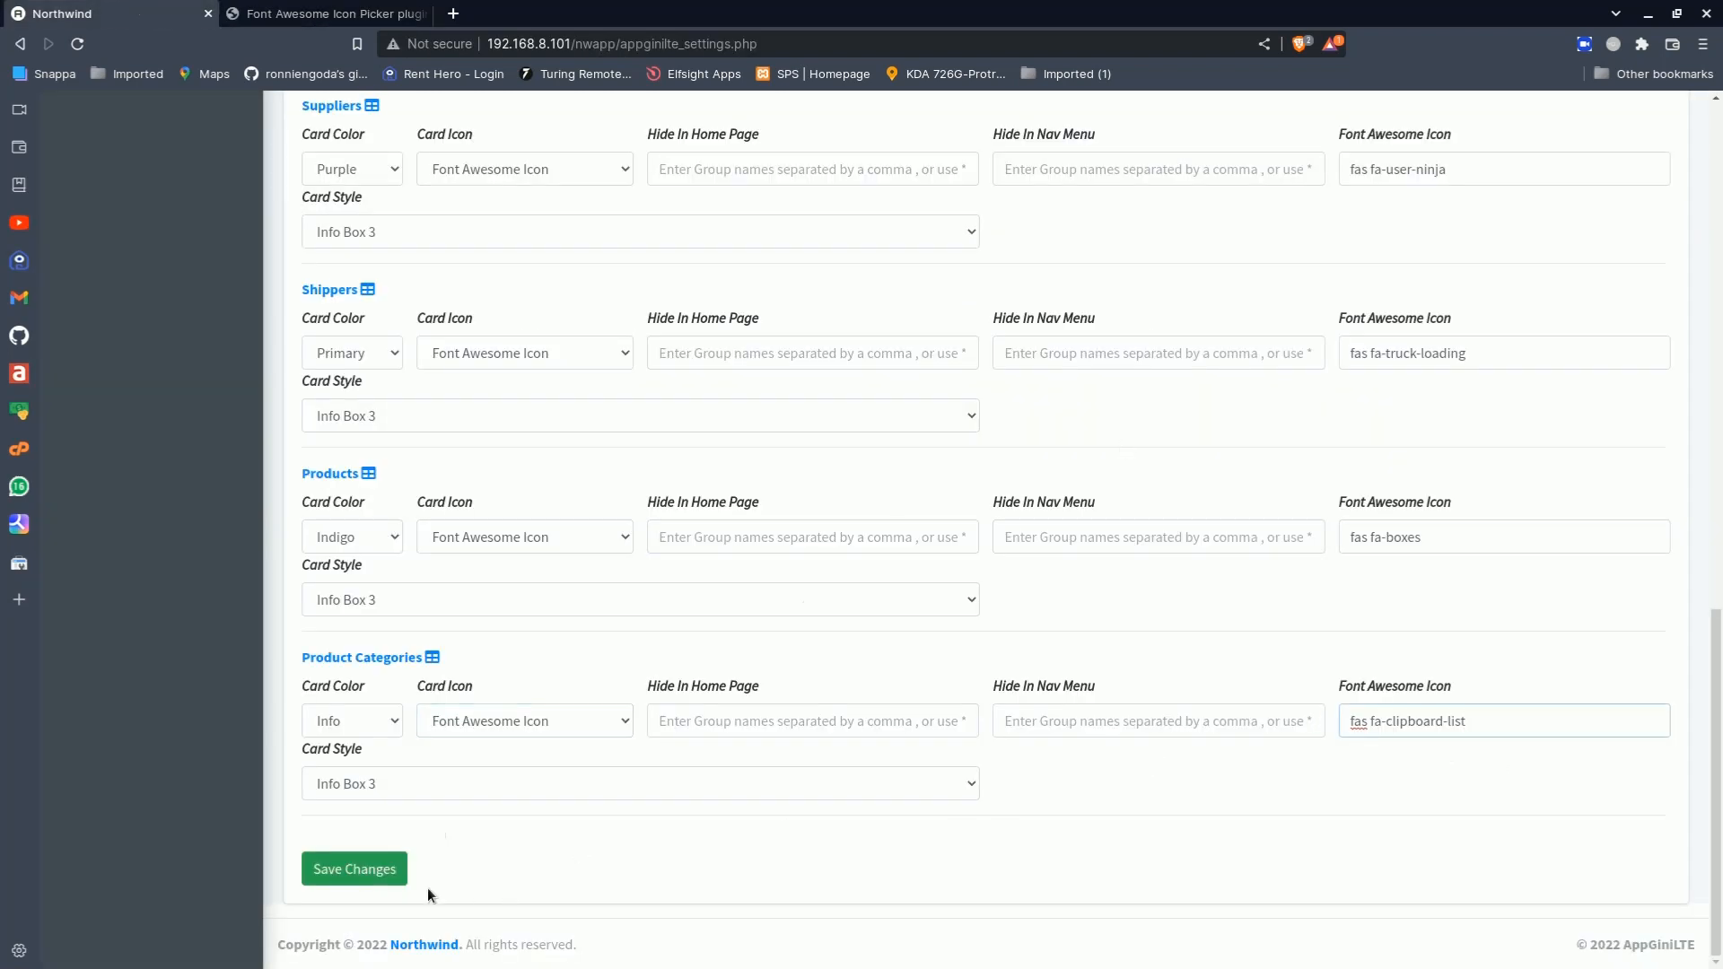
click(364, 870)
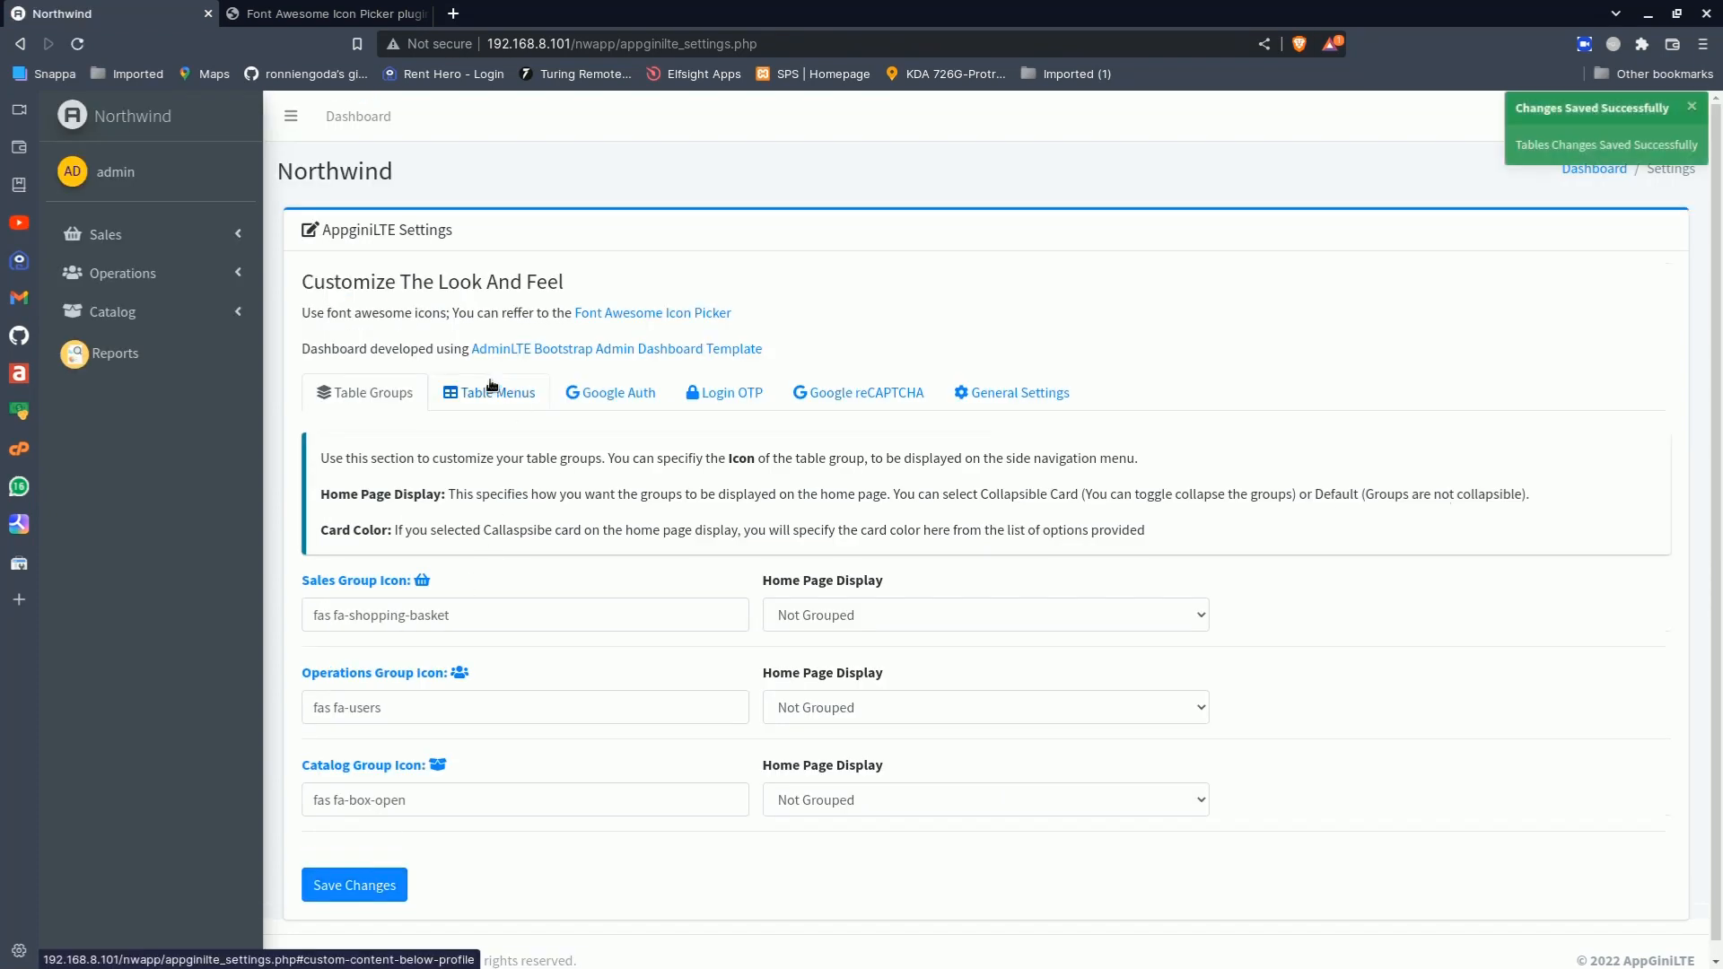
Examine the table cards on the Northwind home page and the table icons within the Sales, Operations and Catalog navigation groups
click(149, 115)
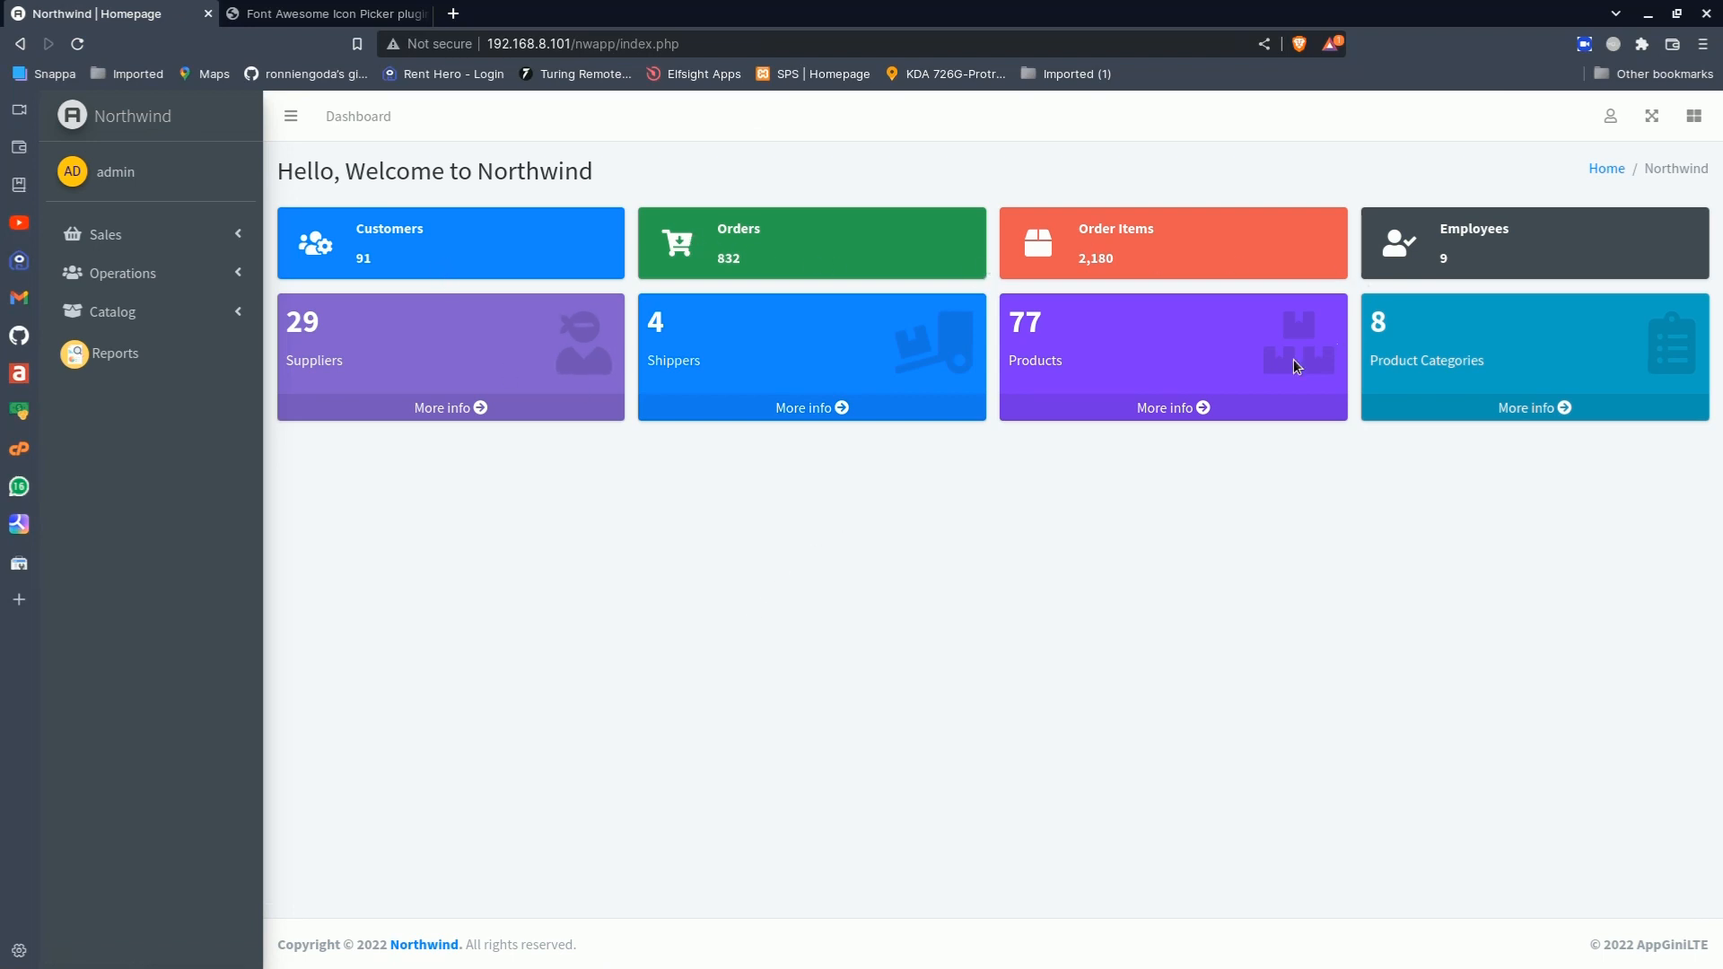
click(233, 234)
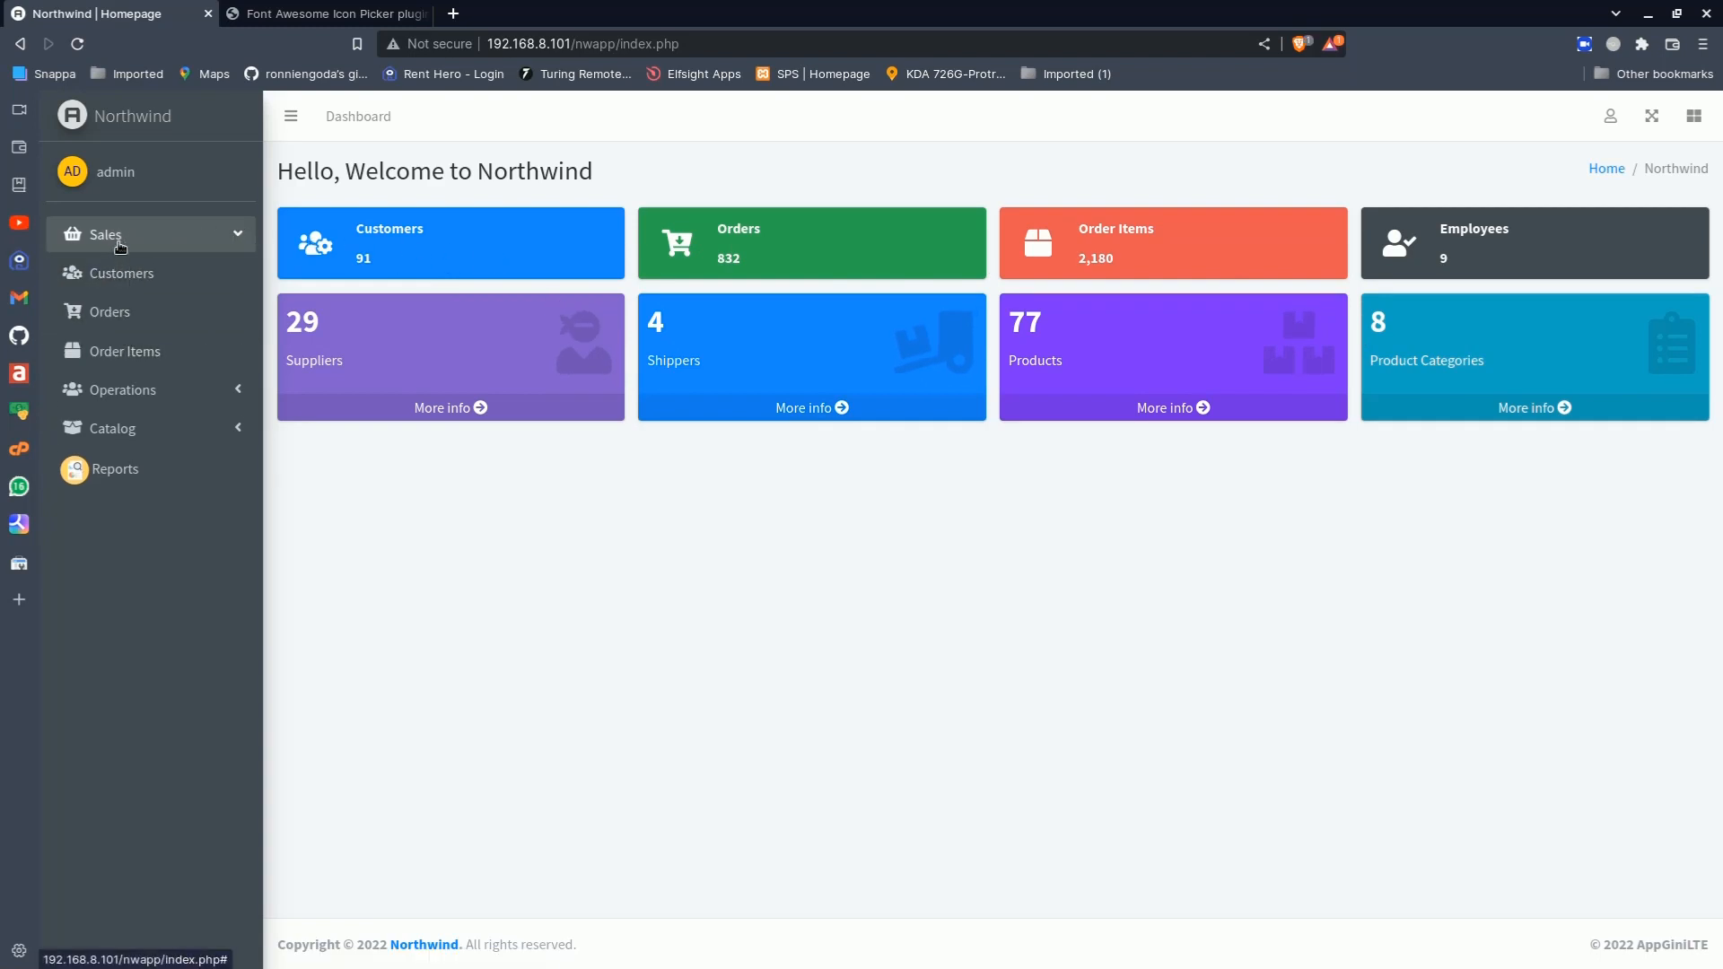
click(112, 241)
click(135, 273)
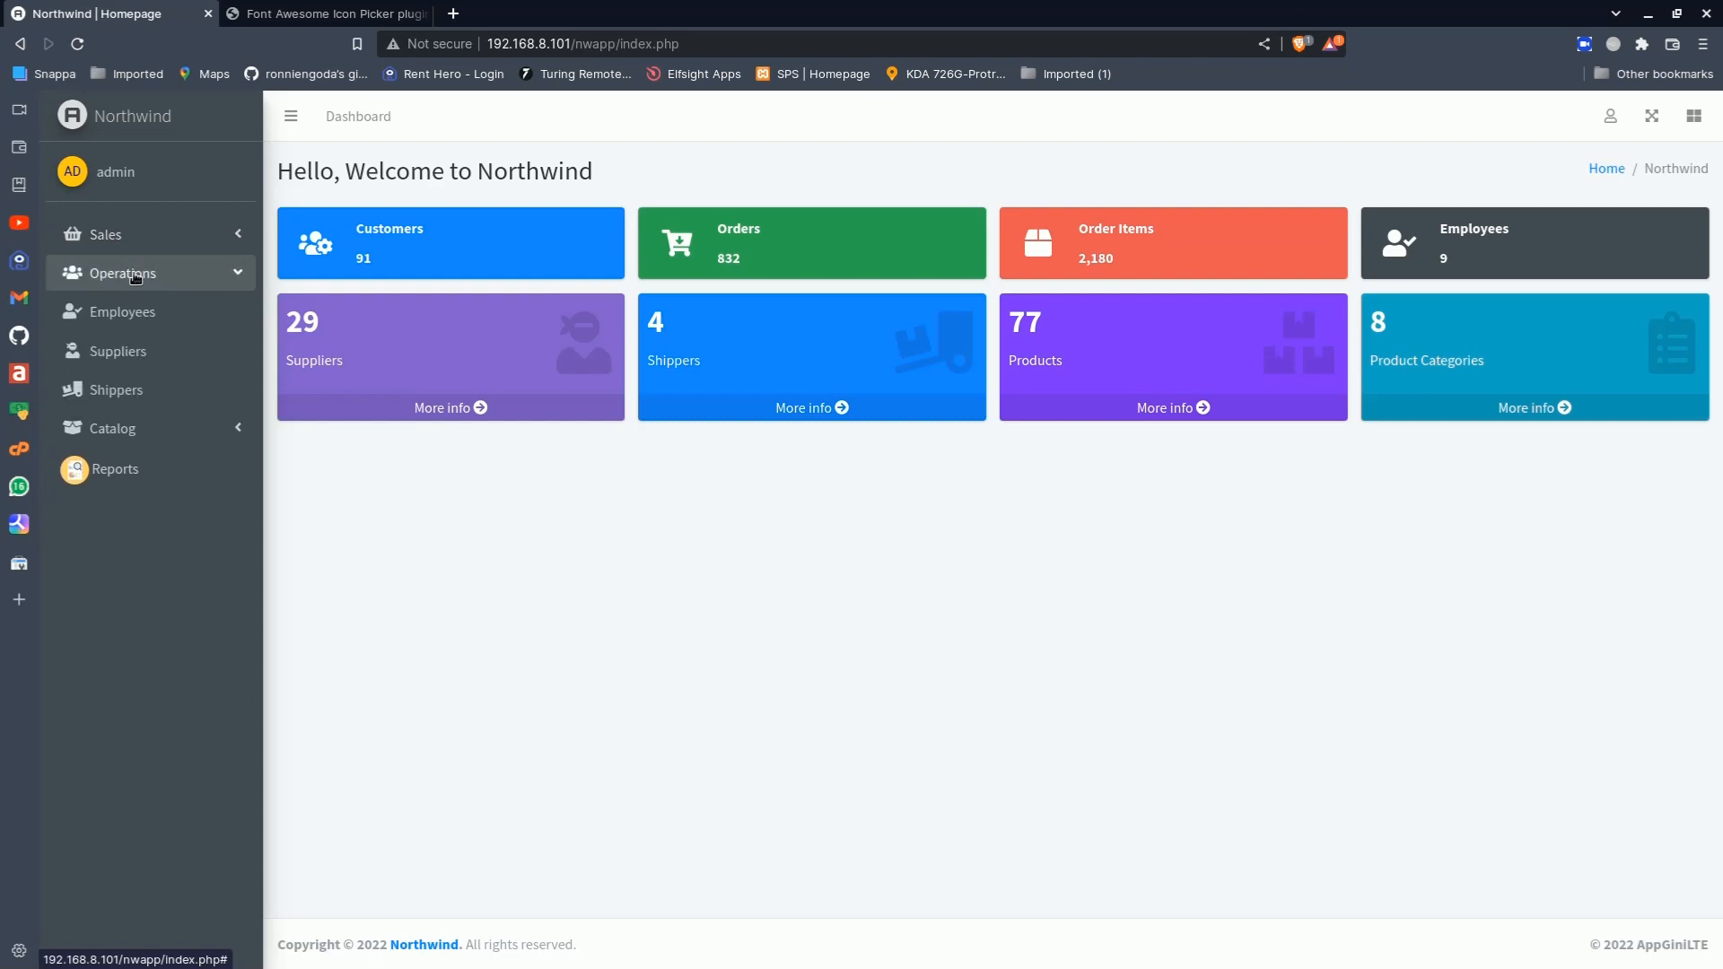
click(130, 274)
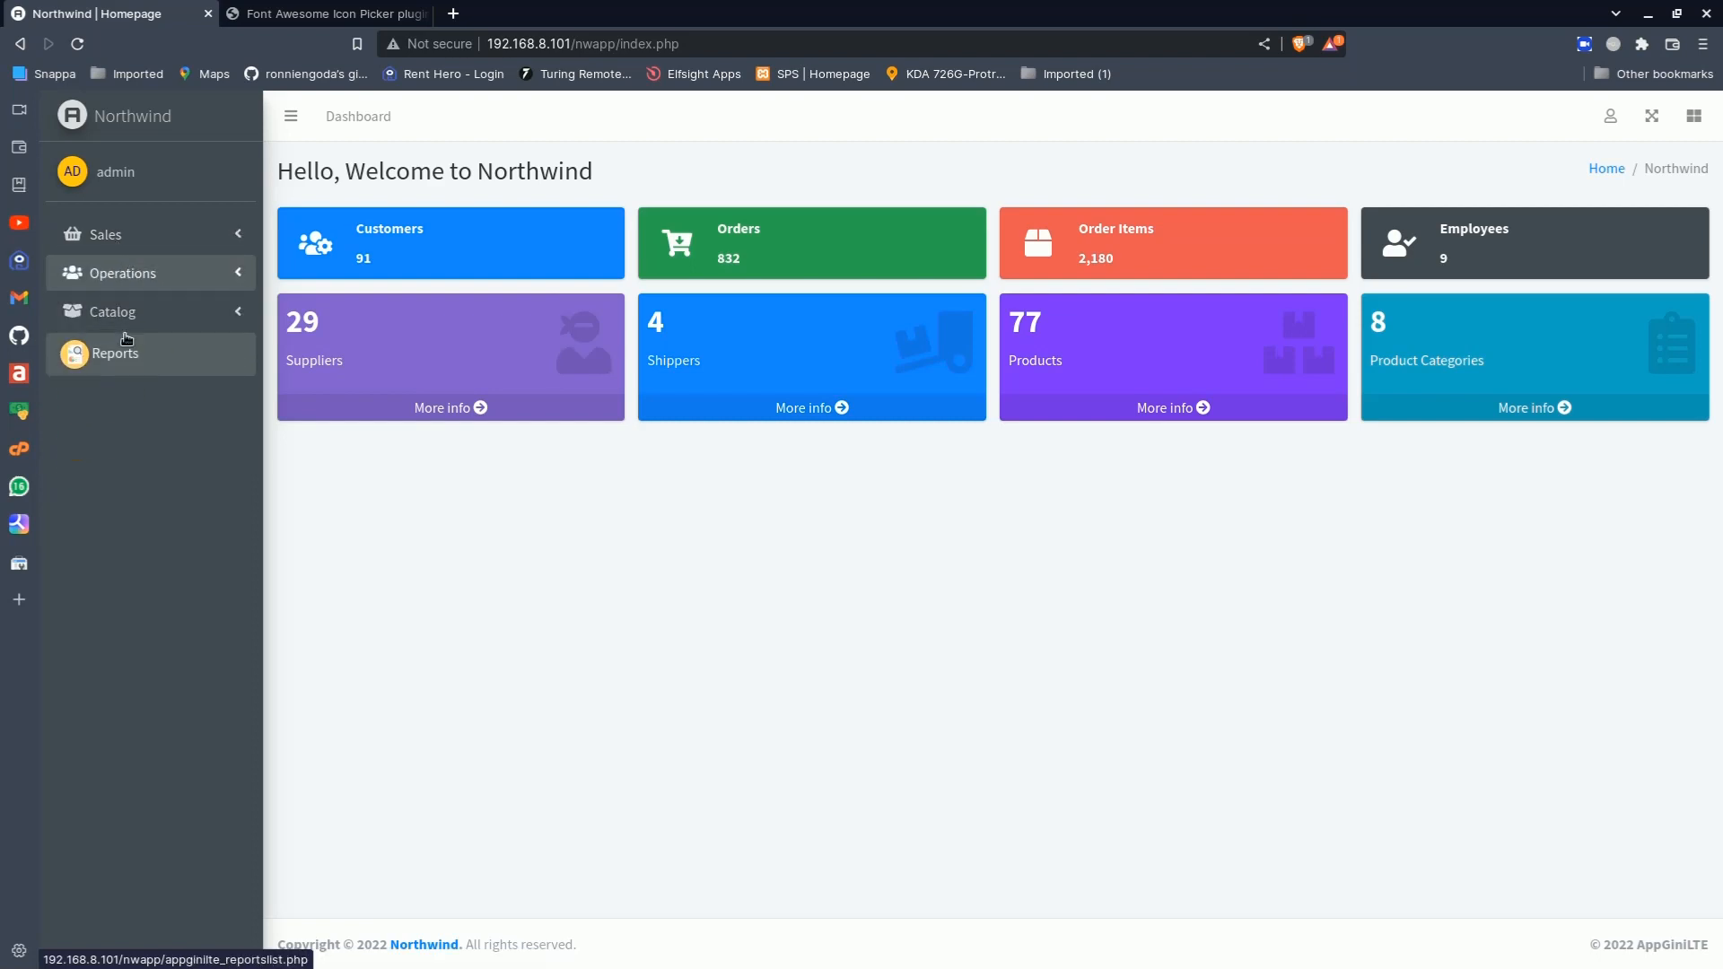
click(123, 337)
click(131, 325)
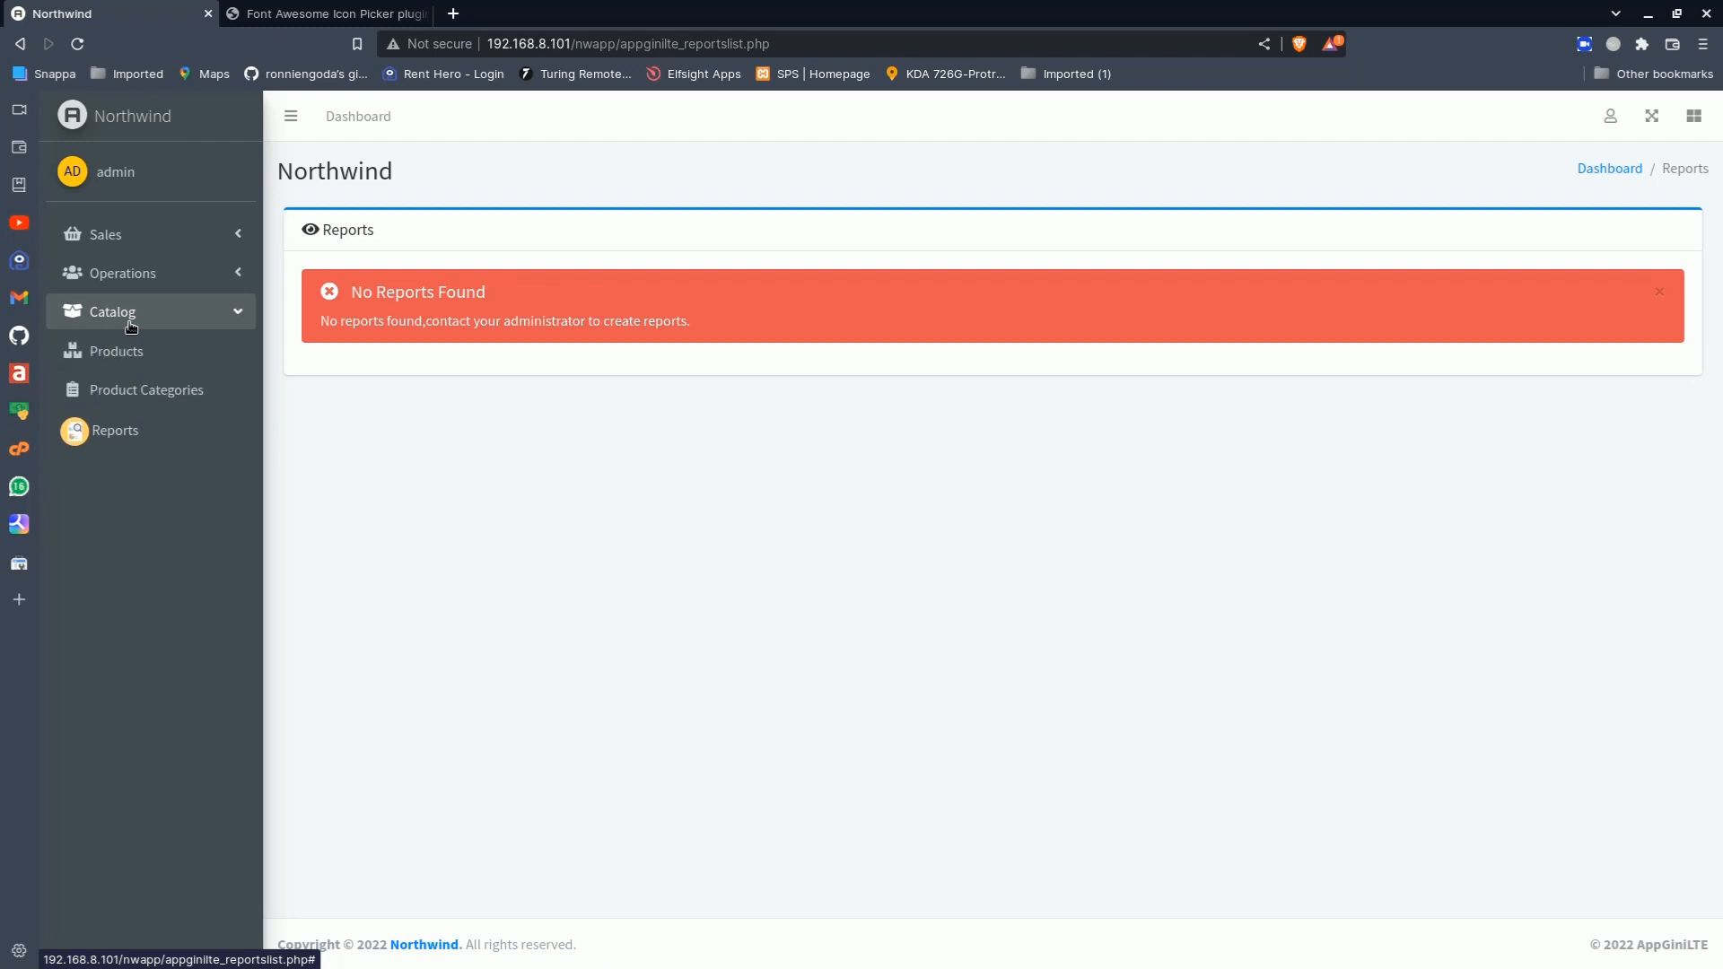
click(141, 121)
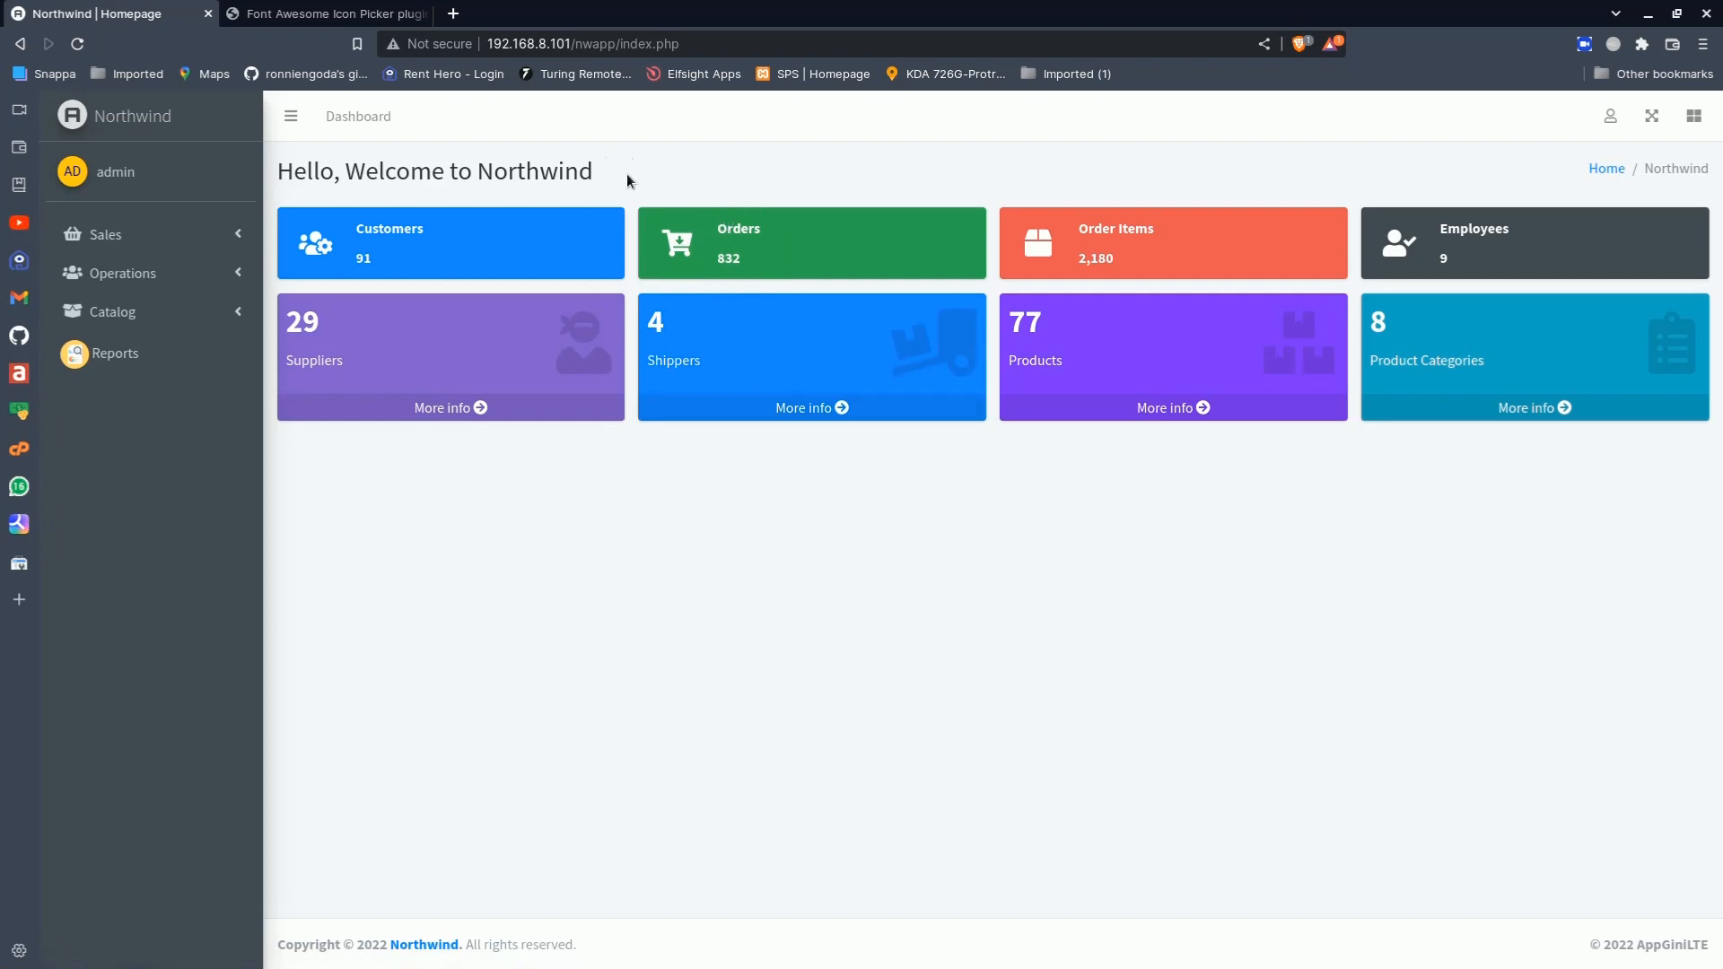
click(191, 238)
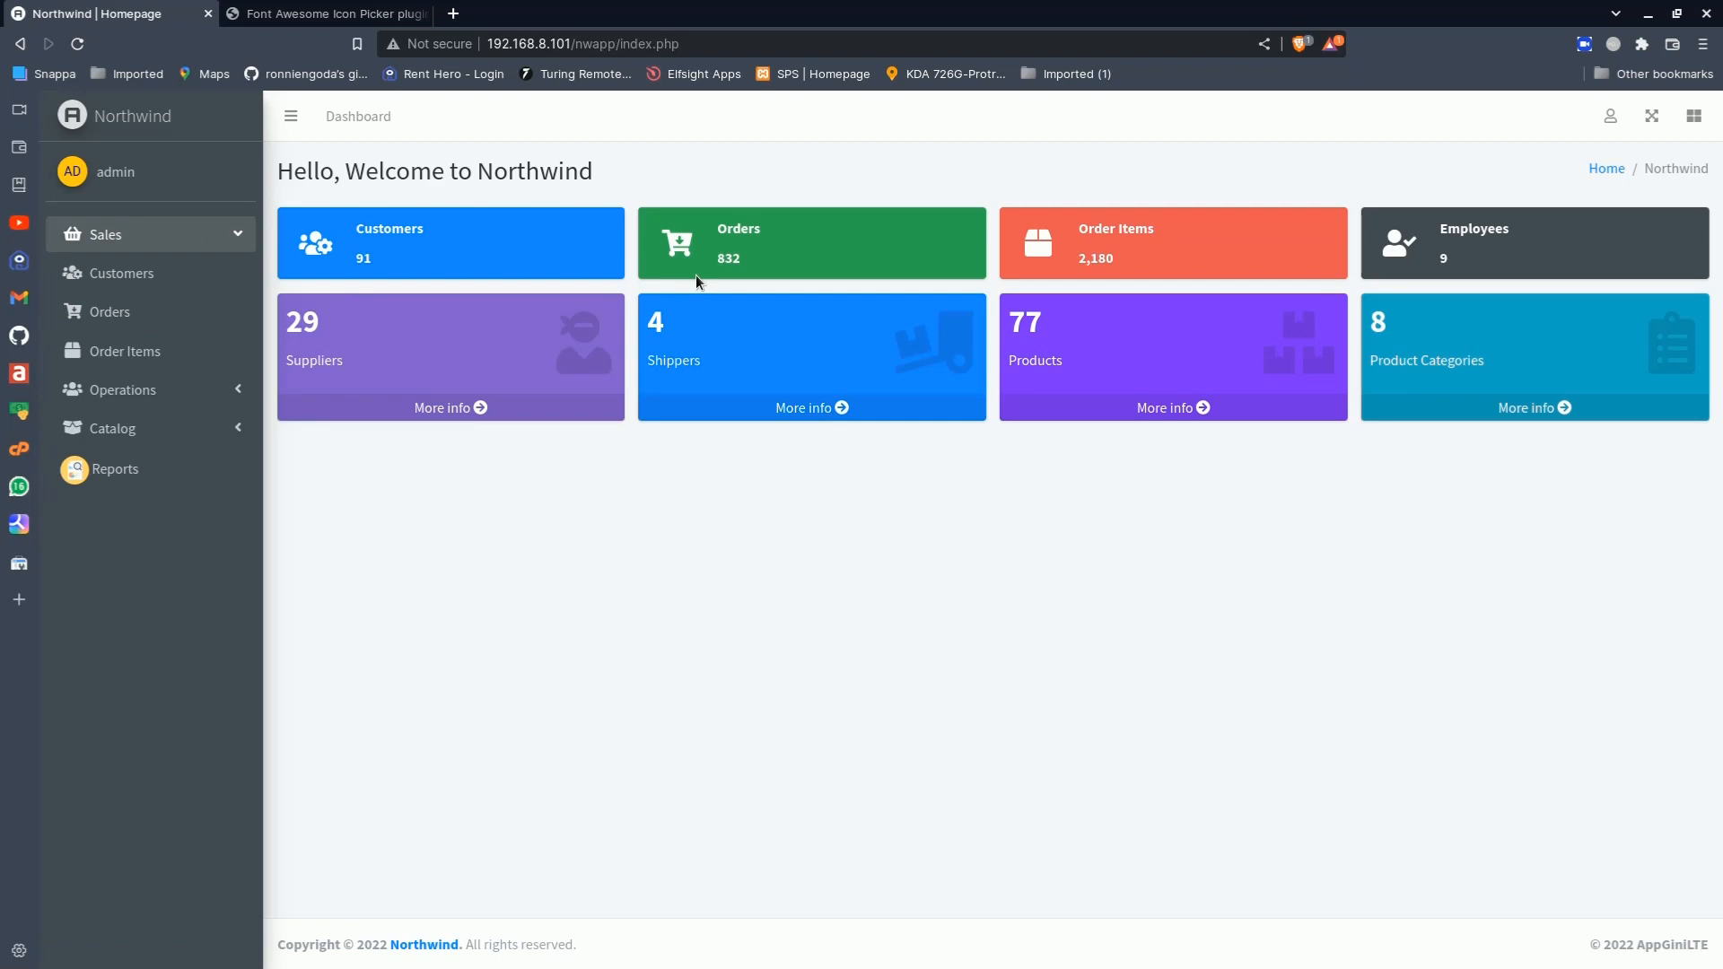
In the AppginiLTE table menu settings, enter * for the Customers table's Hide In Home Page and Hide In Nav Menu
click(1611, 115)
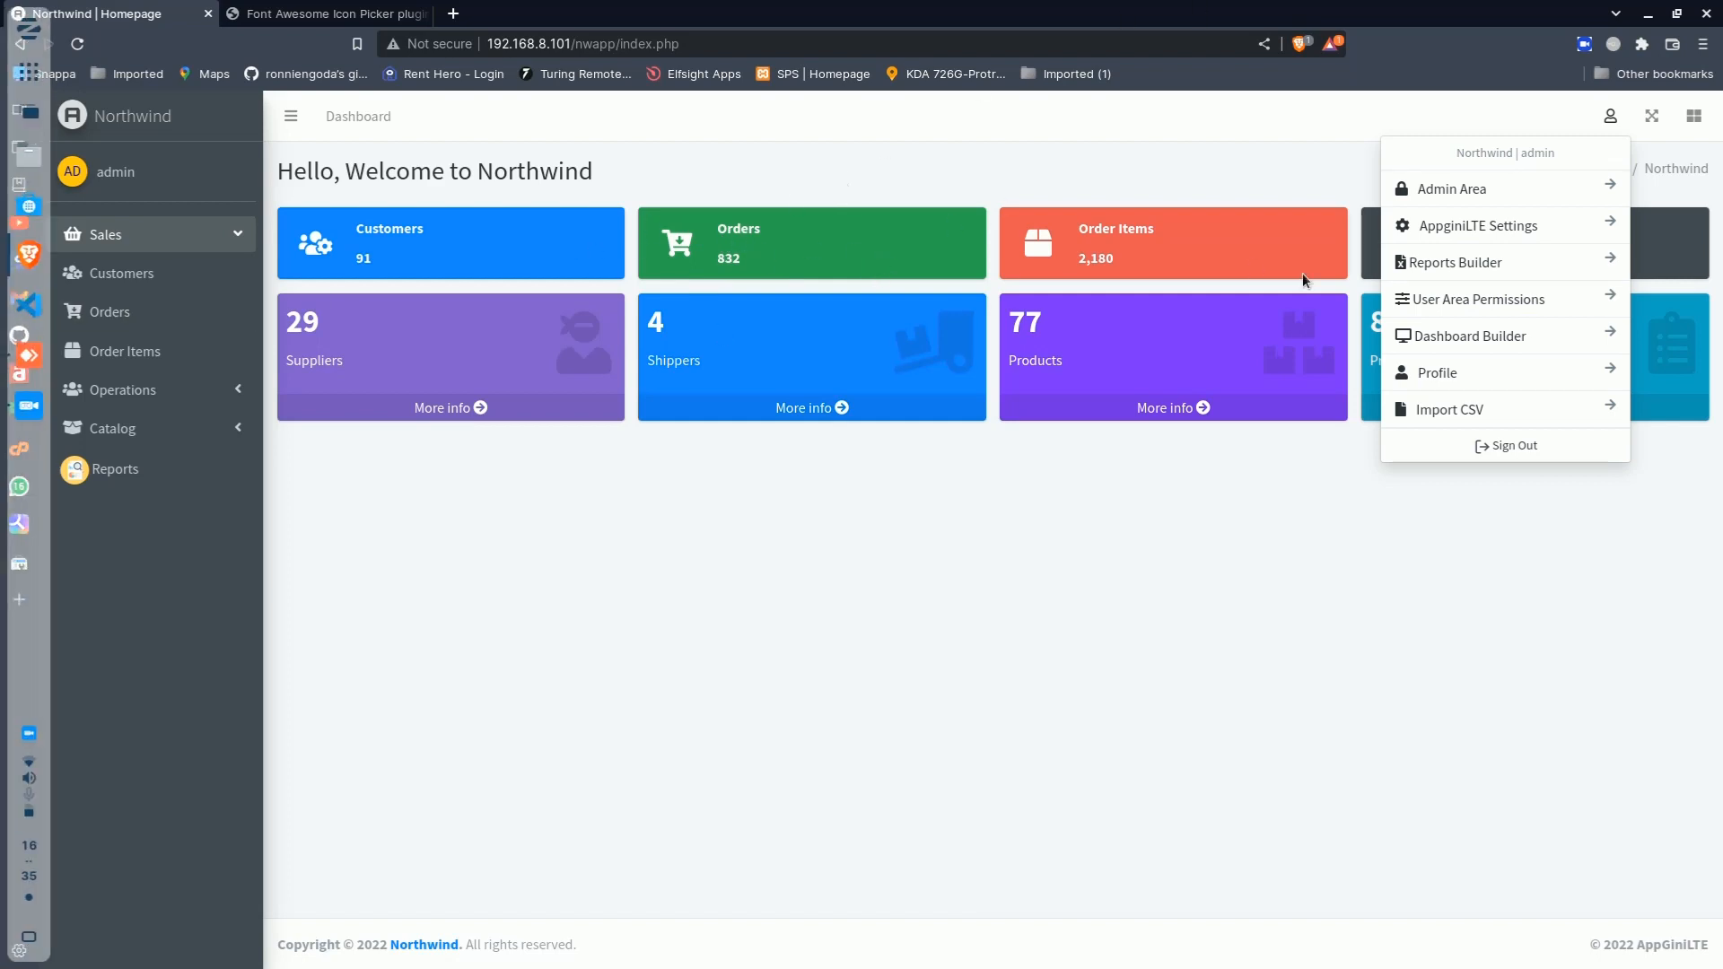
click(1498, 238)
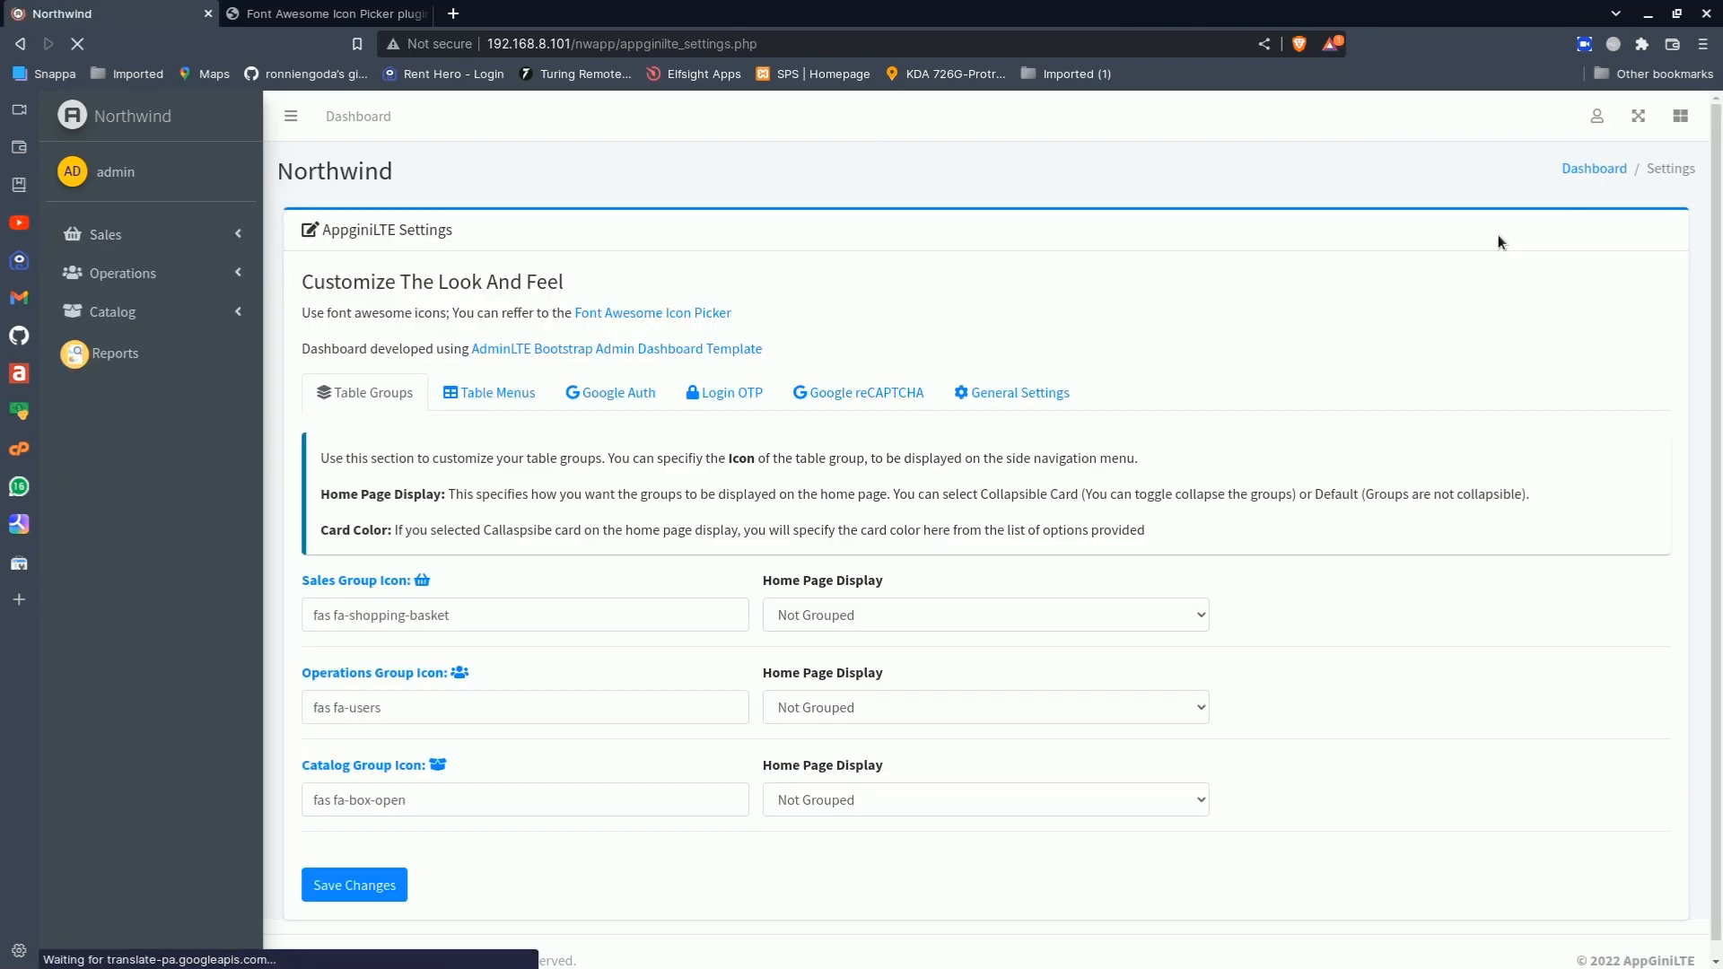
click(507, 395)
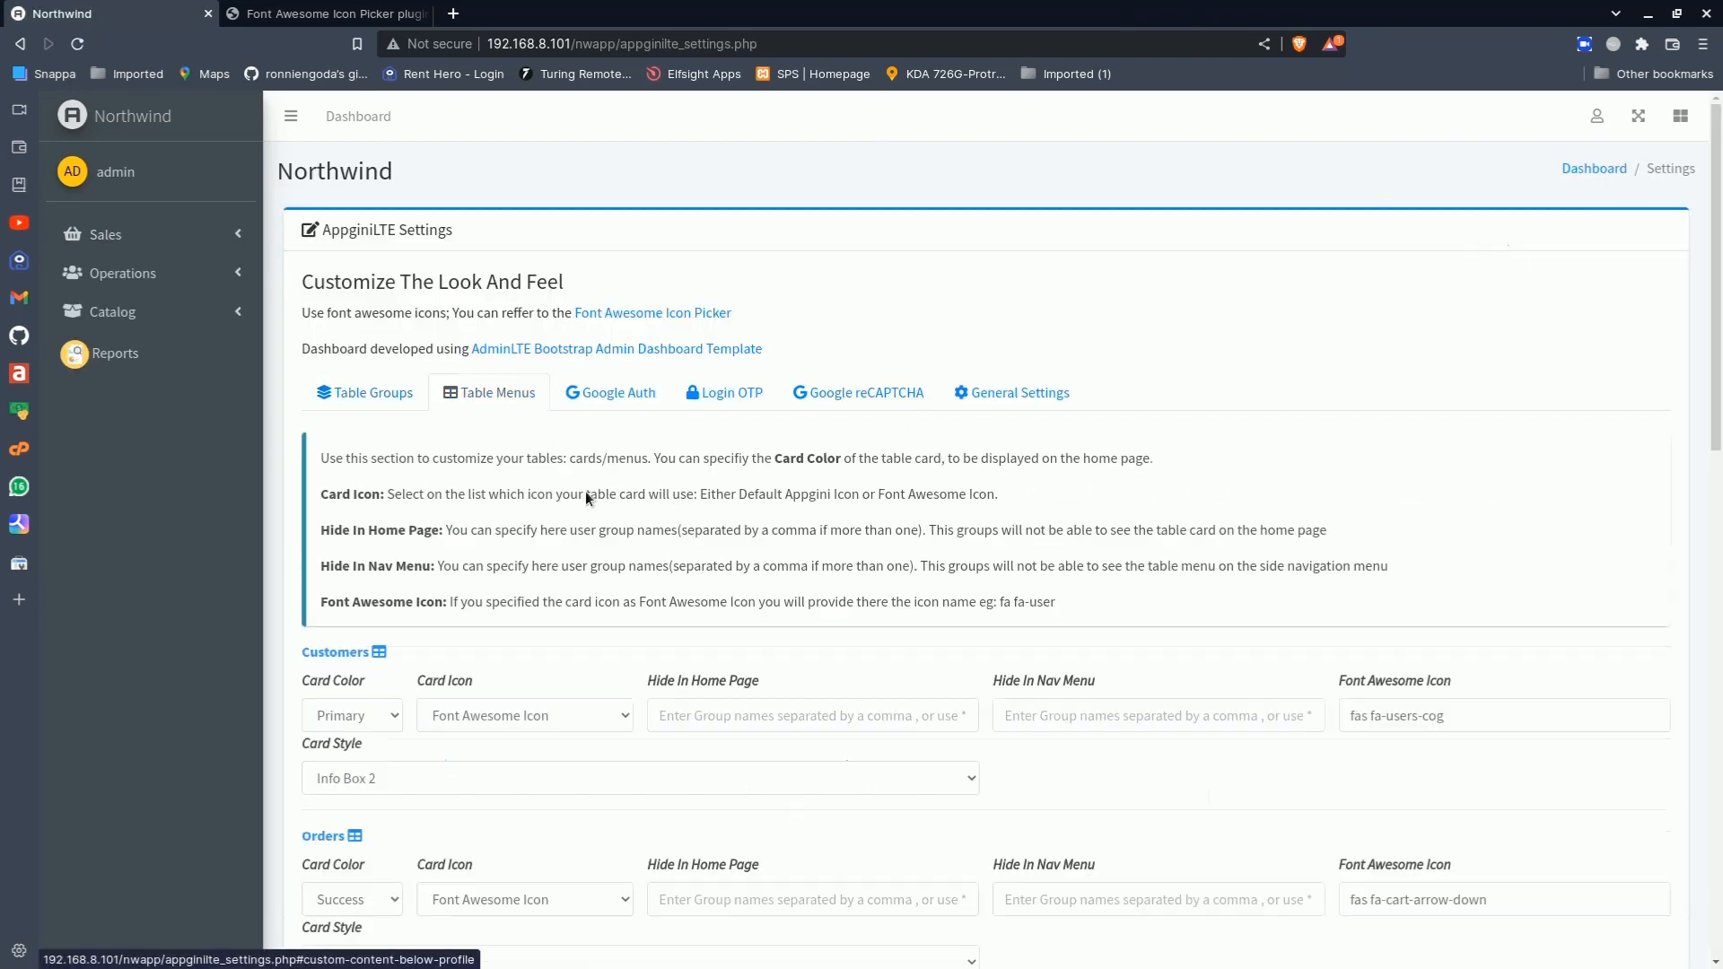
scroll(766, 642, down, 1)
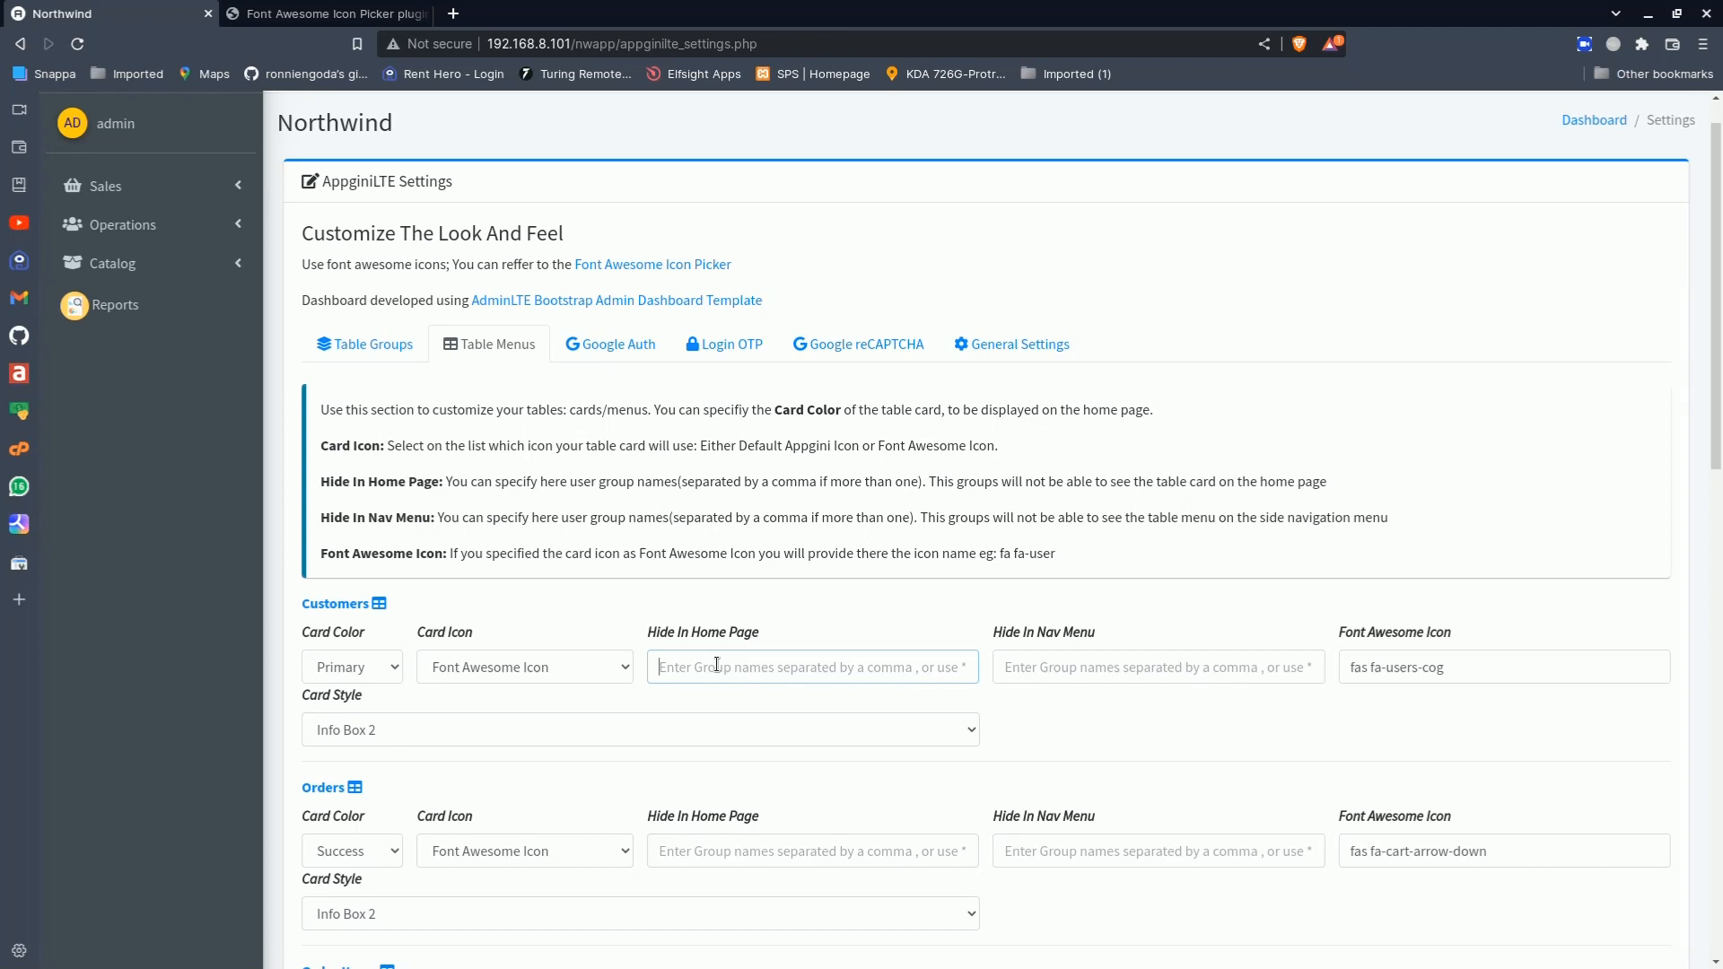
text(*)
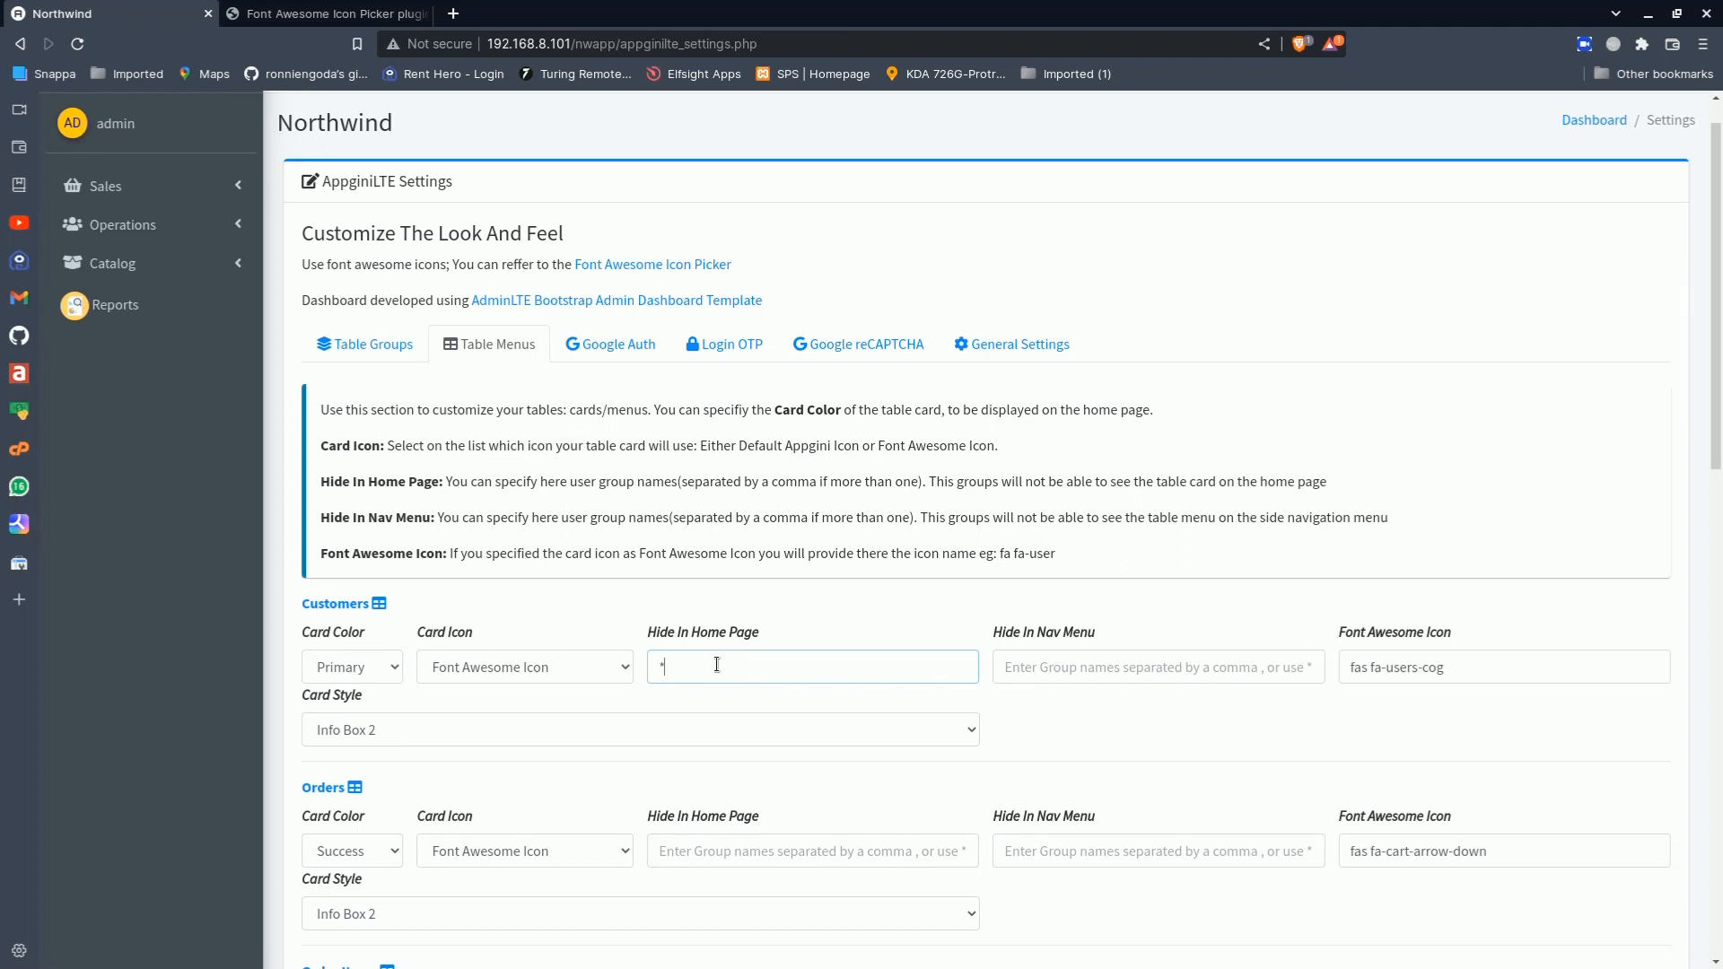
click(1043, 660)
text(*)
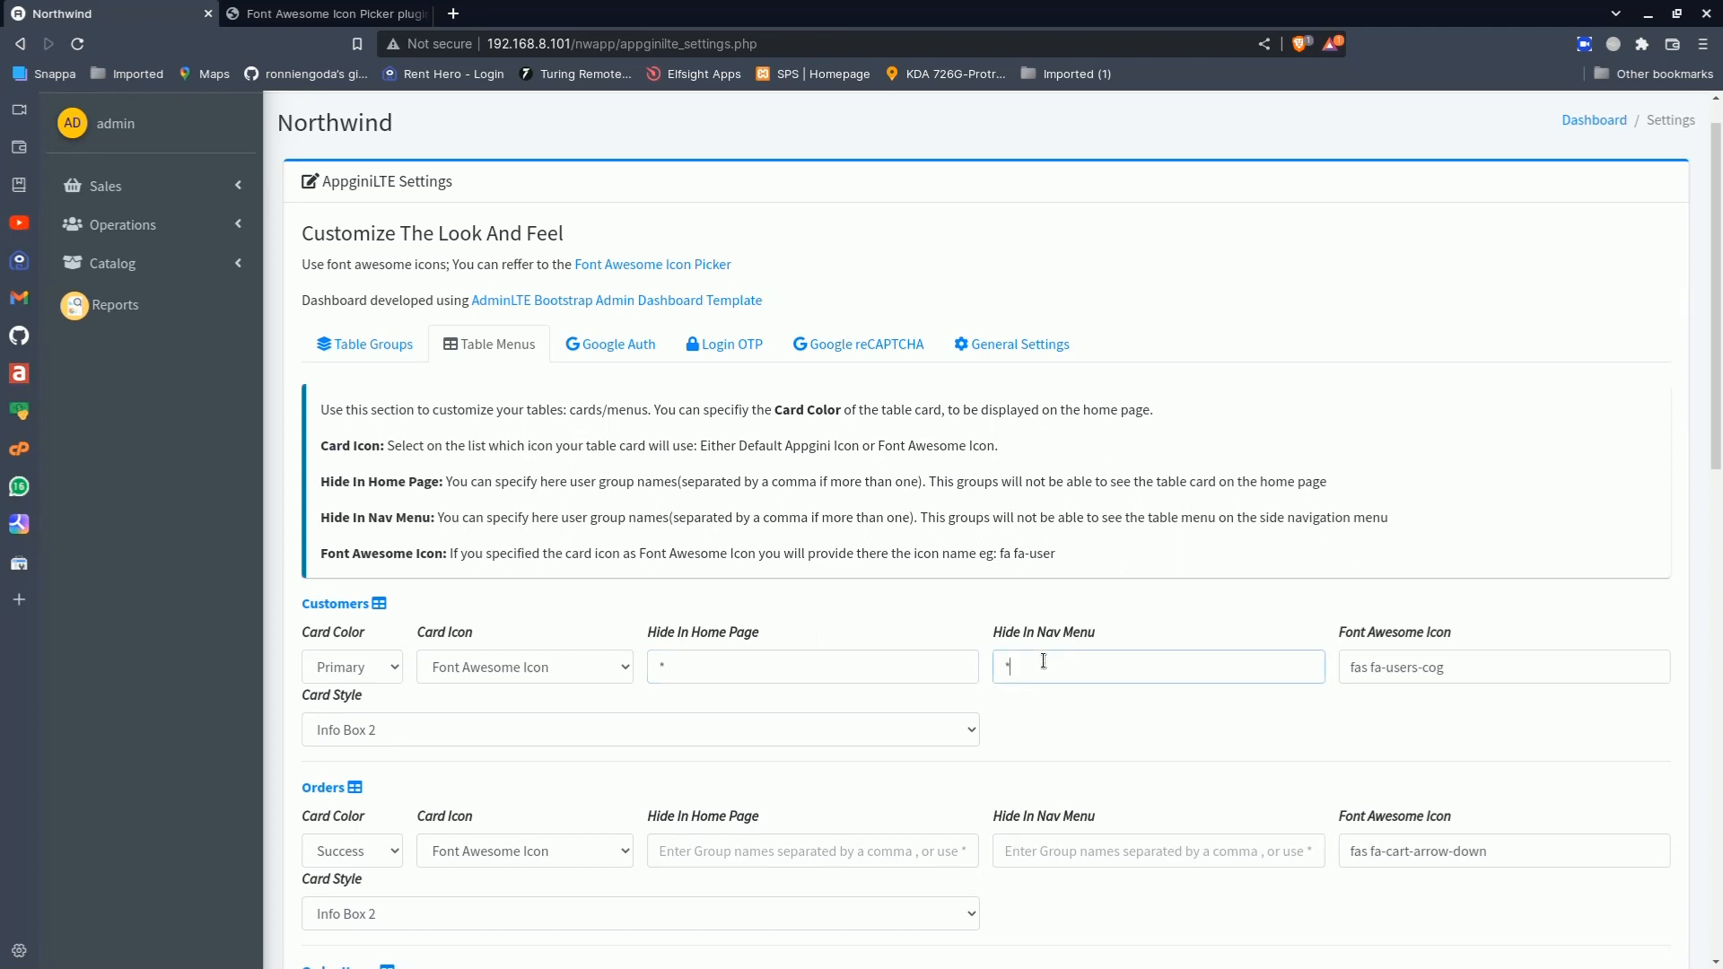
Enter the group Admins for the Orders table's Hide In Home Page and Hide In Nav Menu
scroll(912, 648, down, 1)
click(741, 803)
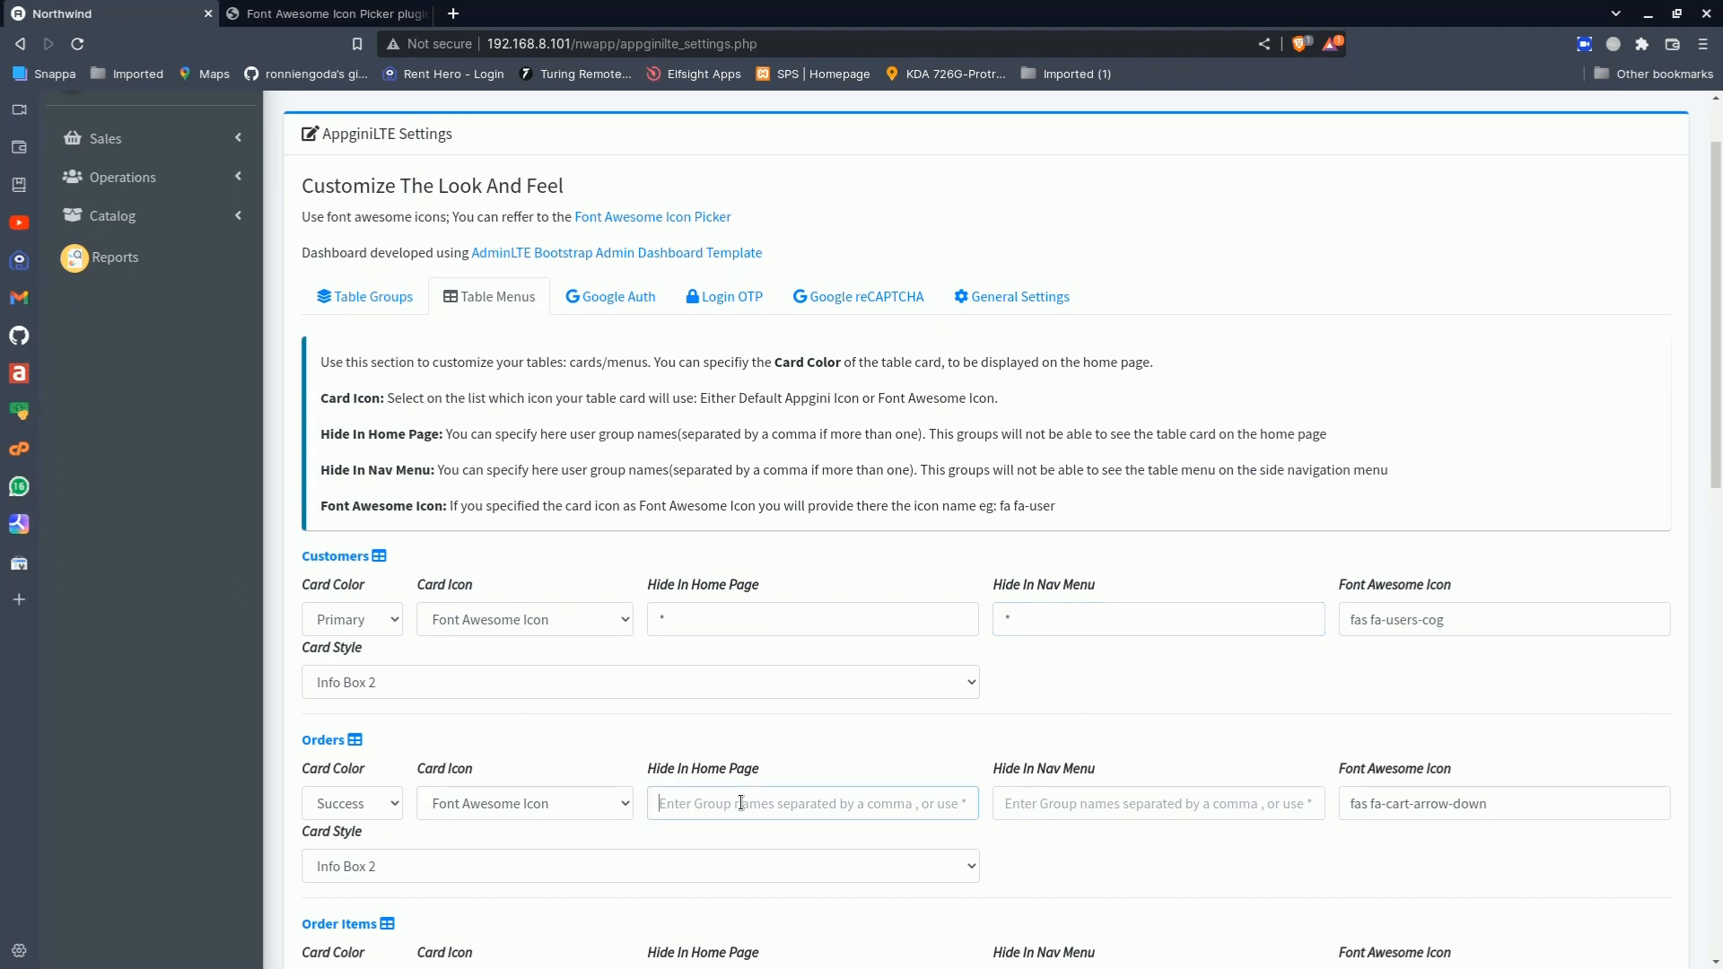
text(Admins)
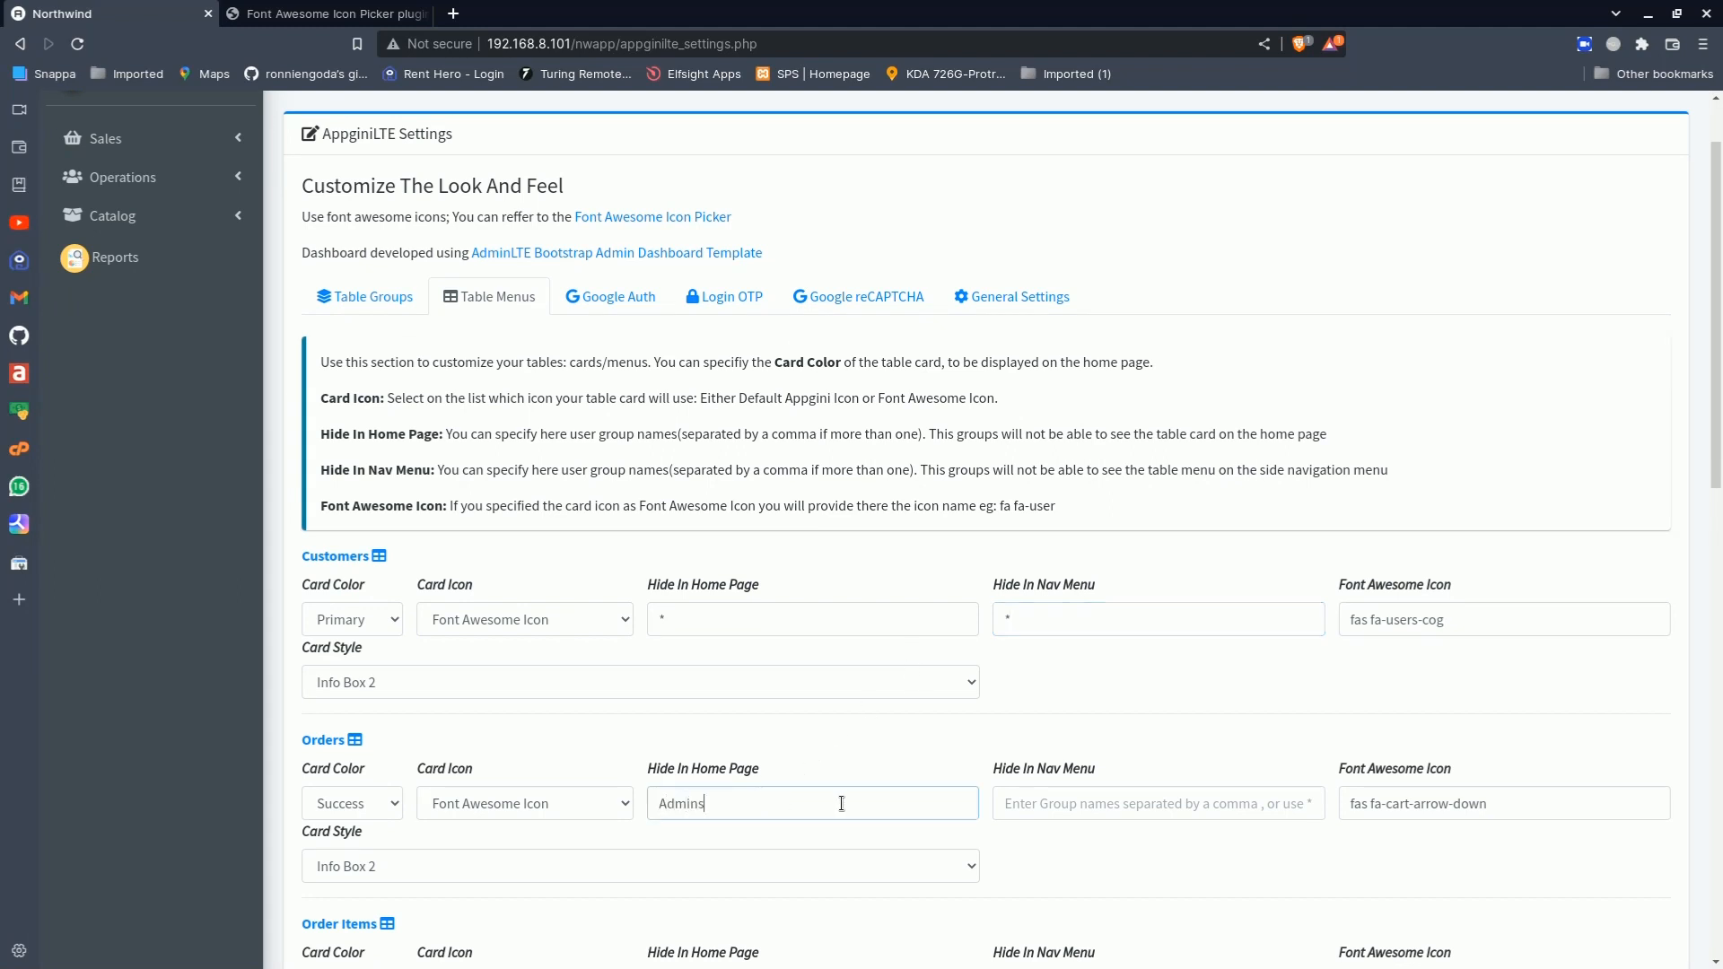
click(1034, 819)
text(Admins)
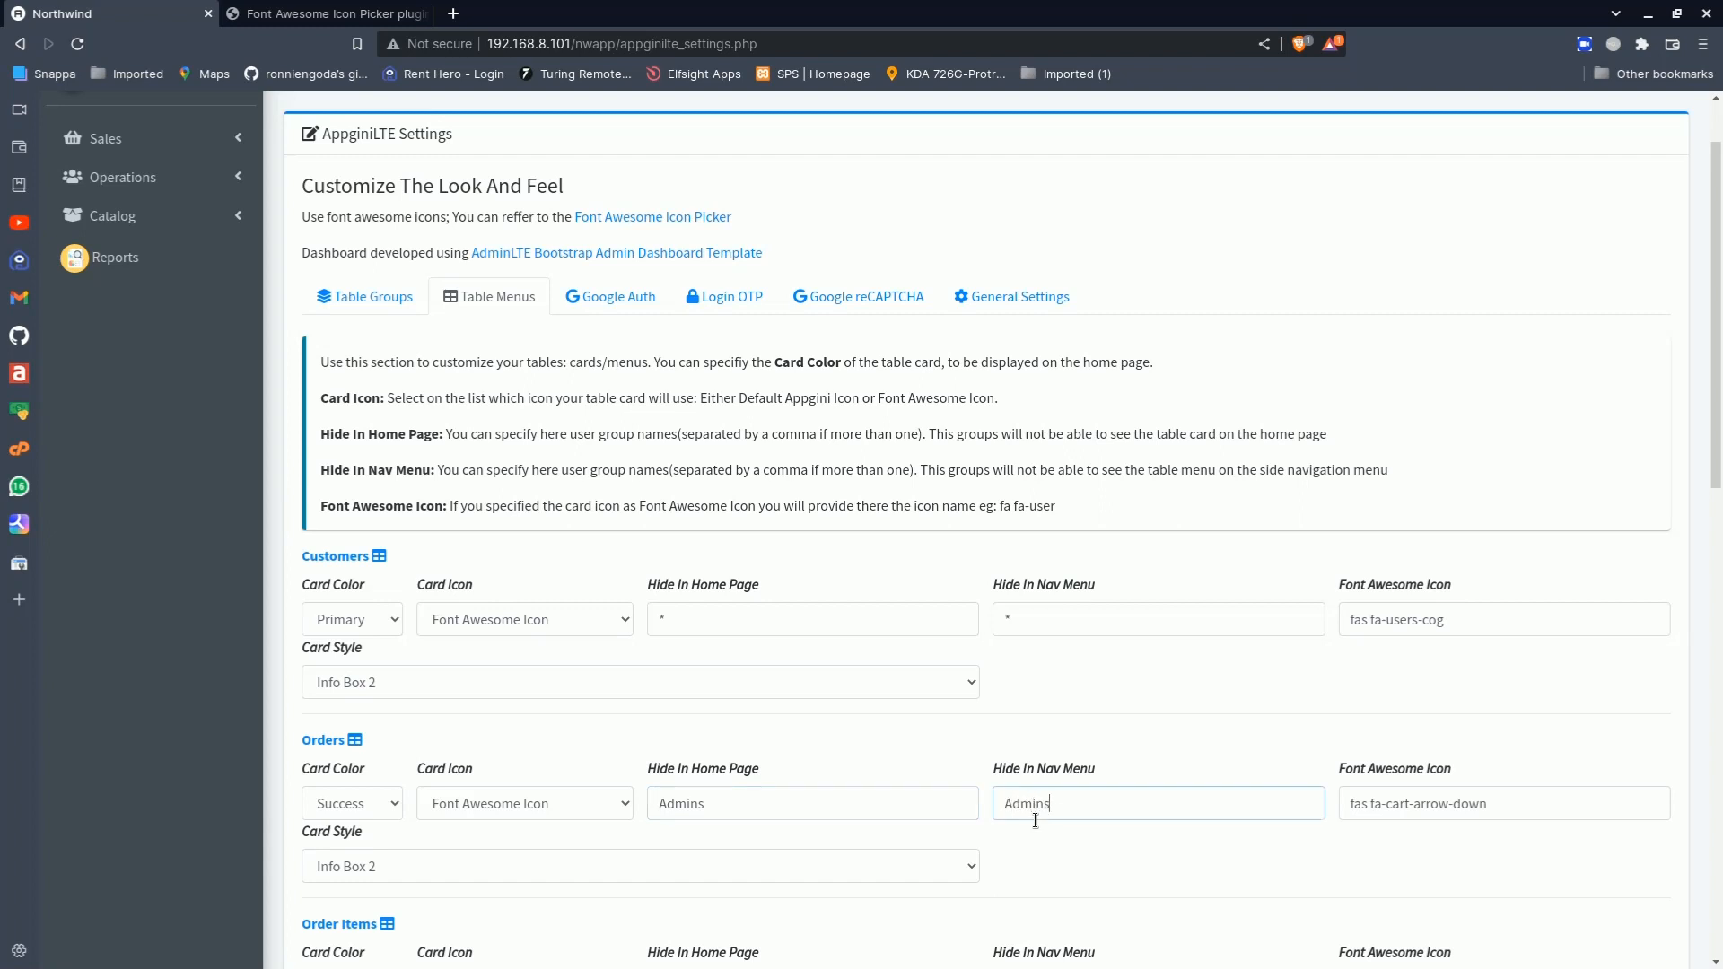
click(730, 619)
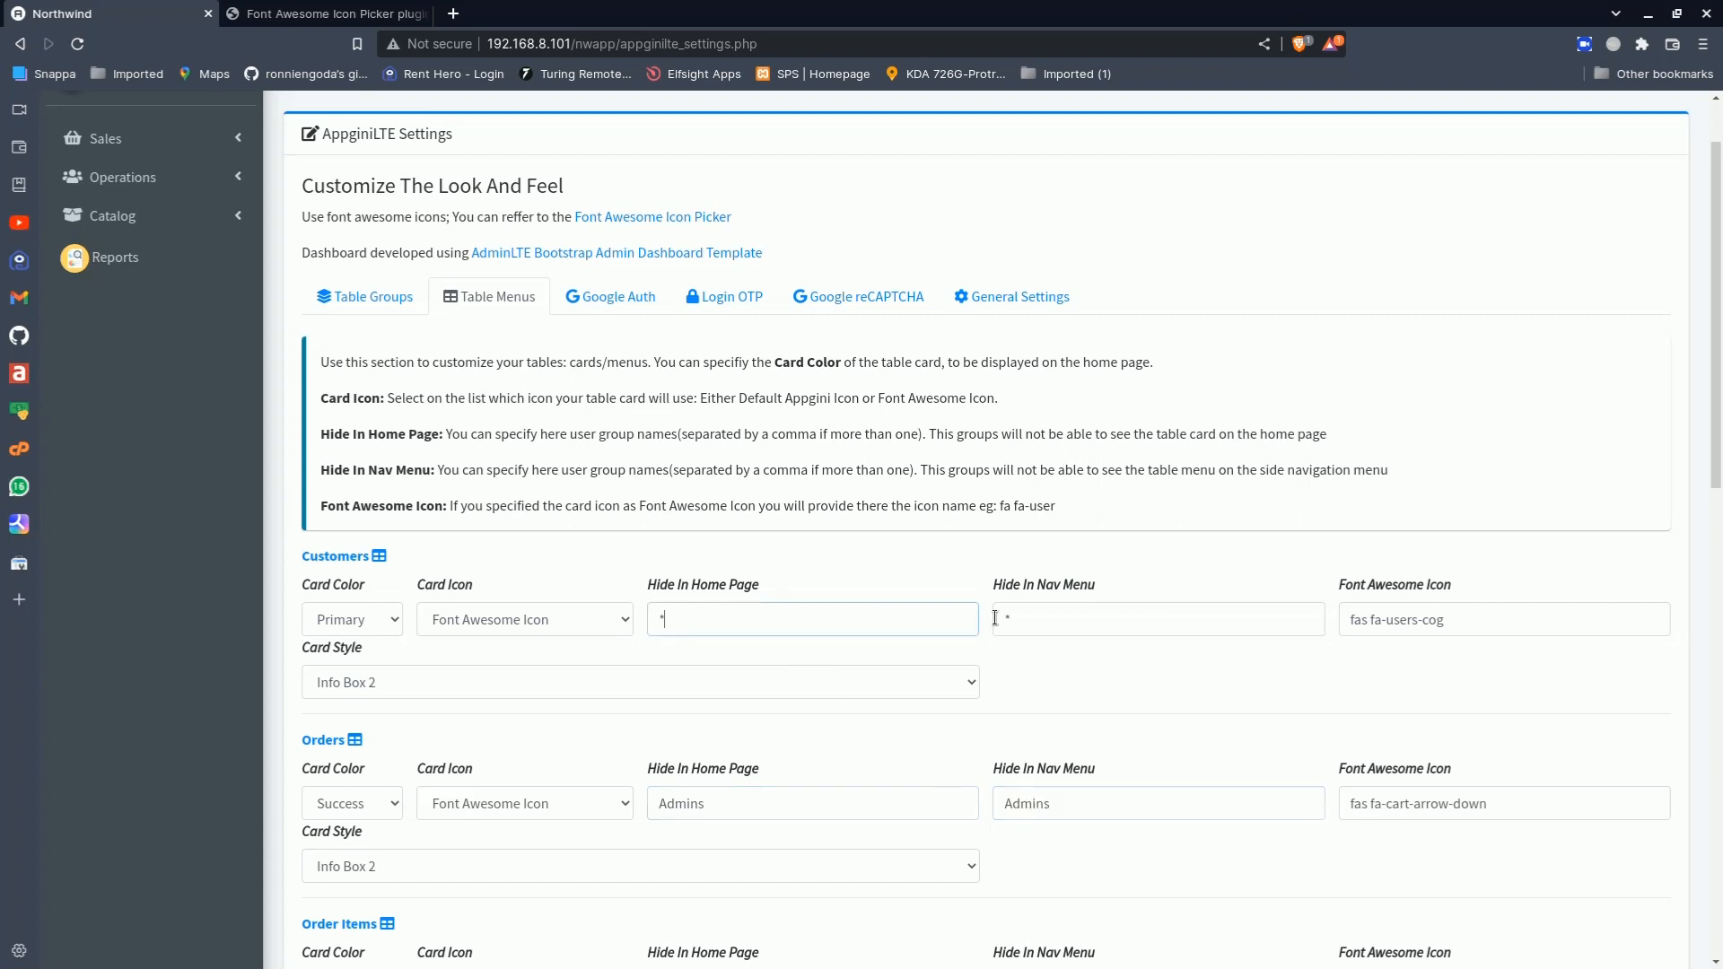
click(1046, 619)
click(781, 799)
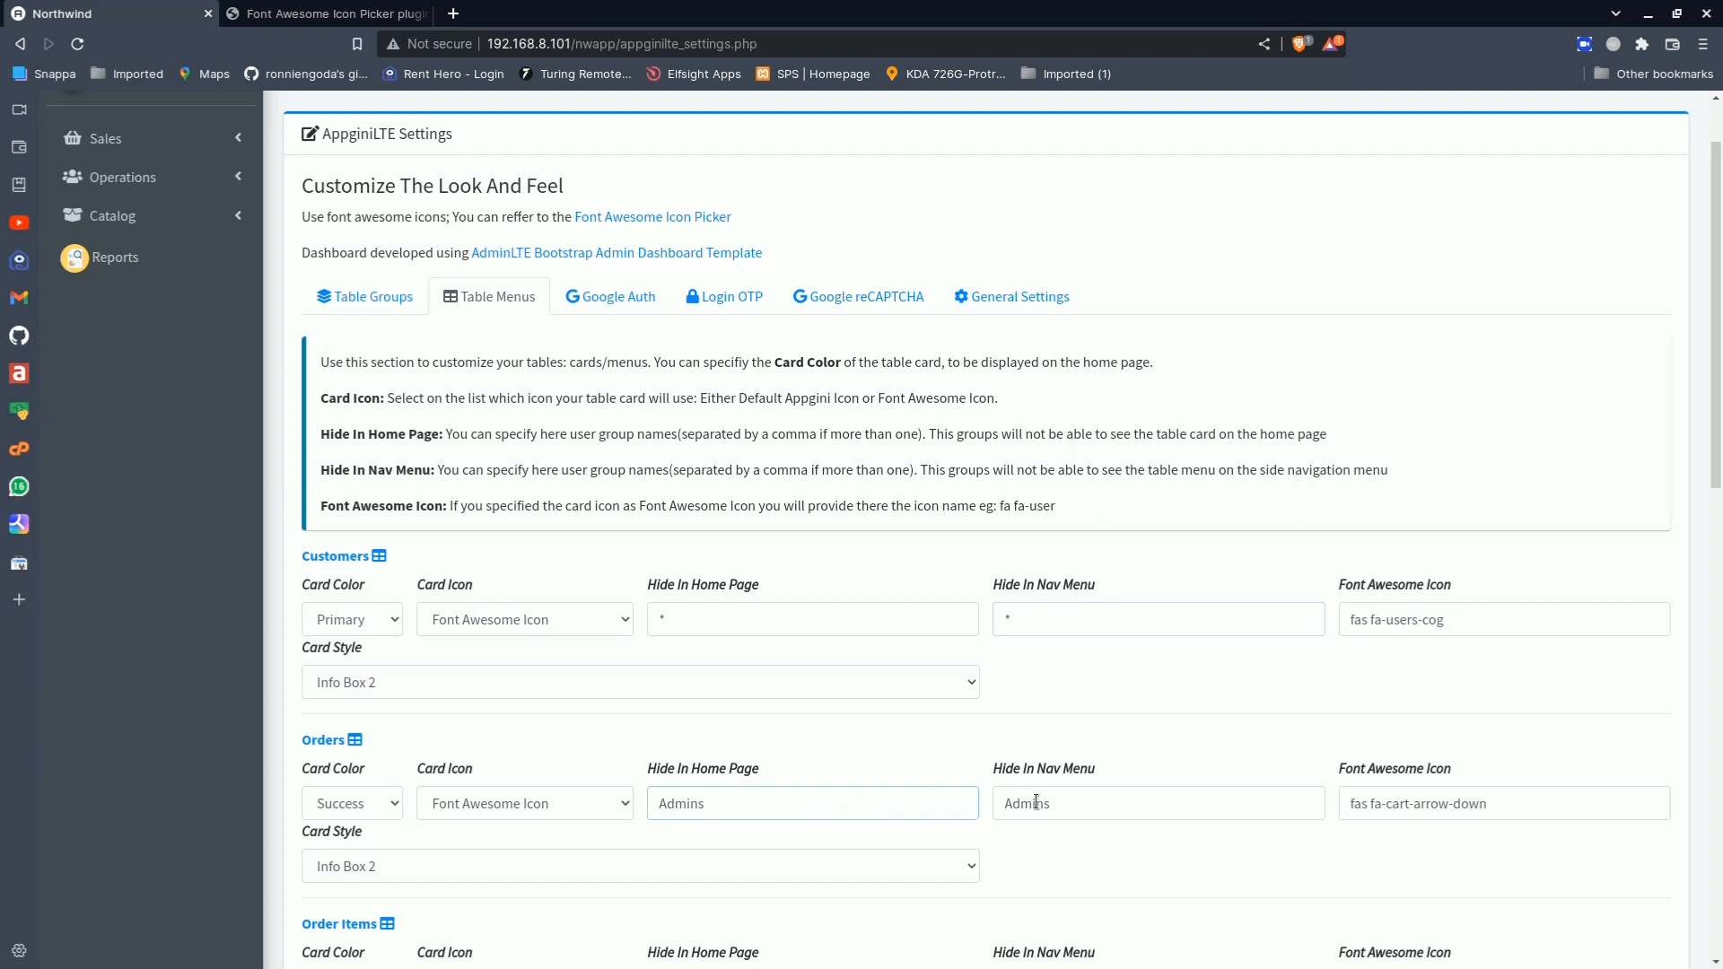
click(1072, 802)
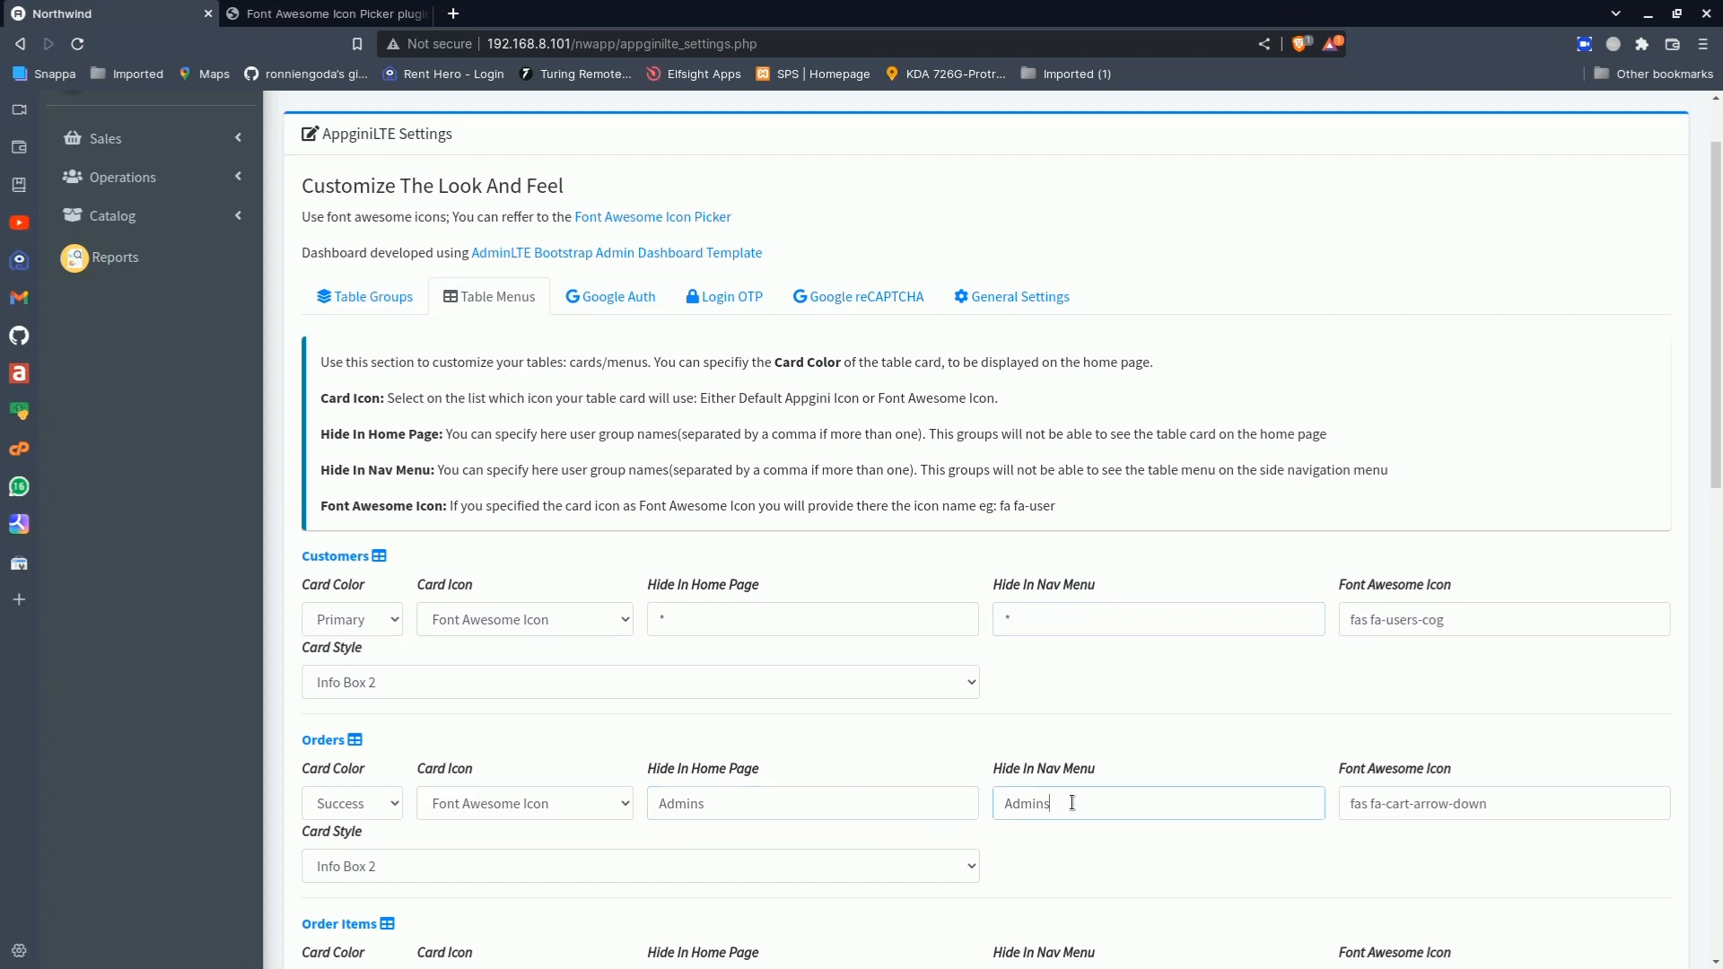
Add the group Suppliers to the Orders table's Hide In Home Page, making it Admins,Suppliers, and save the table menu changes
click(756, 807)
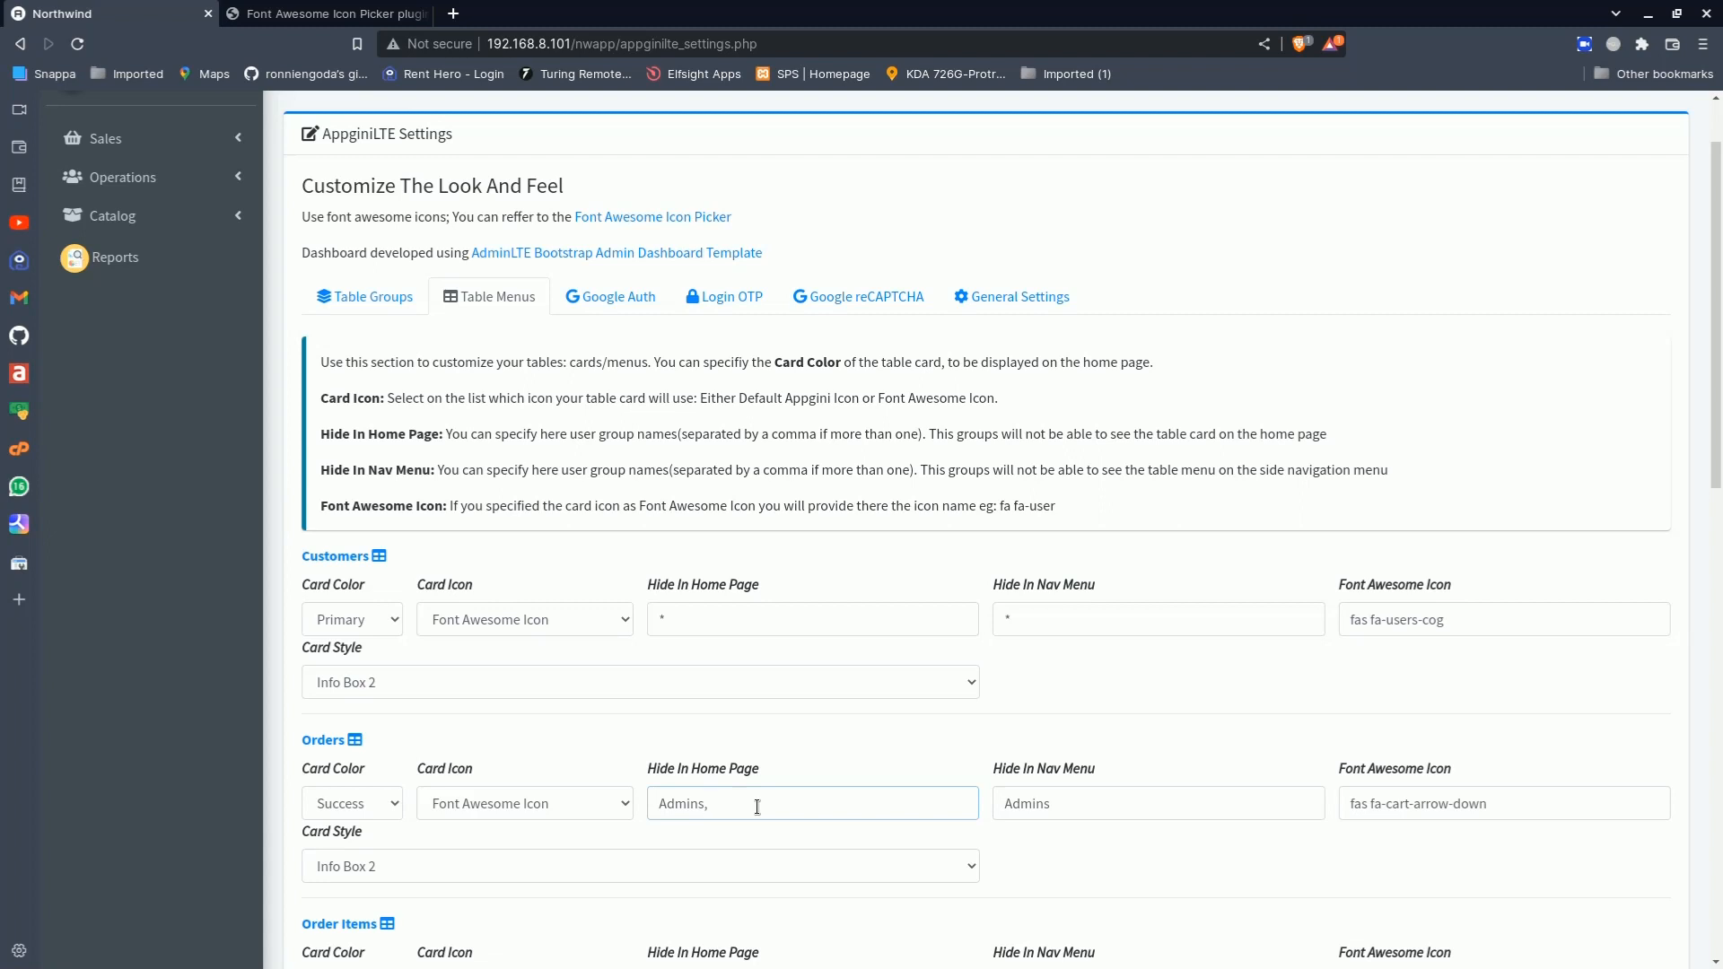
text(,Suppliers)
scroll(922, 818, down, 3)
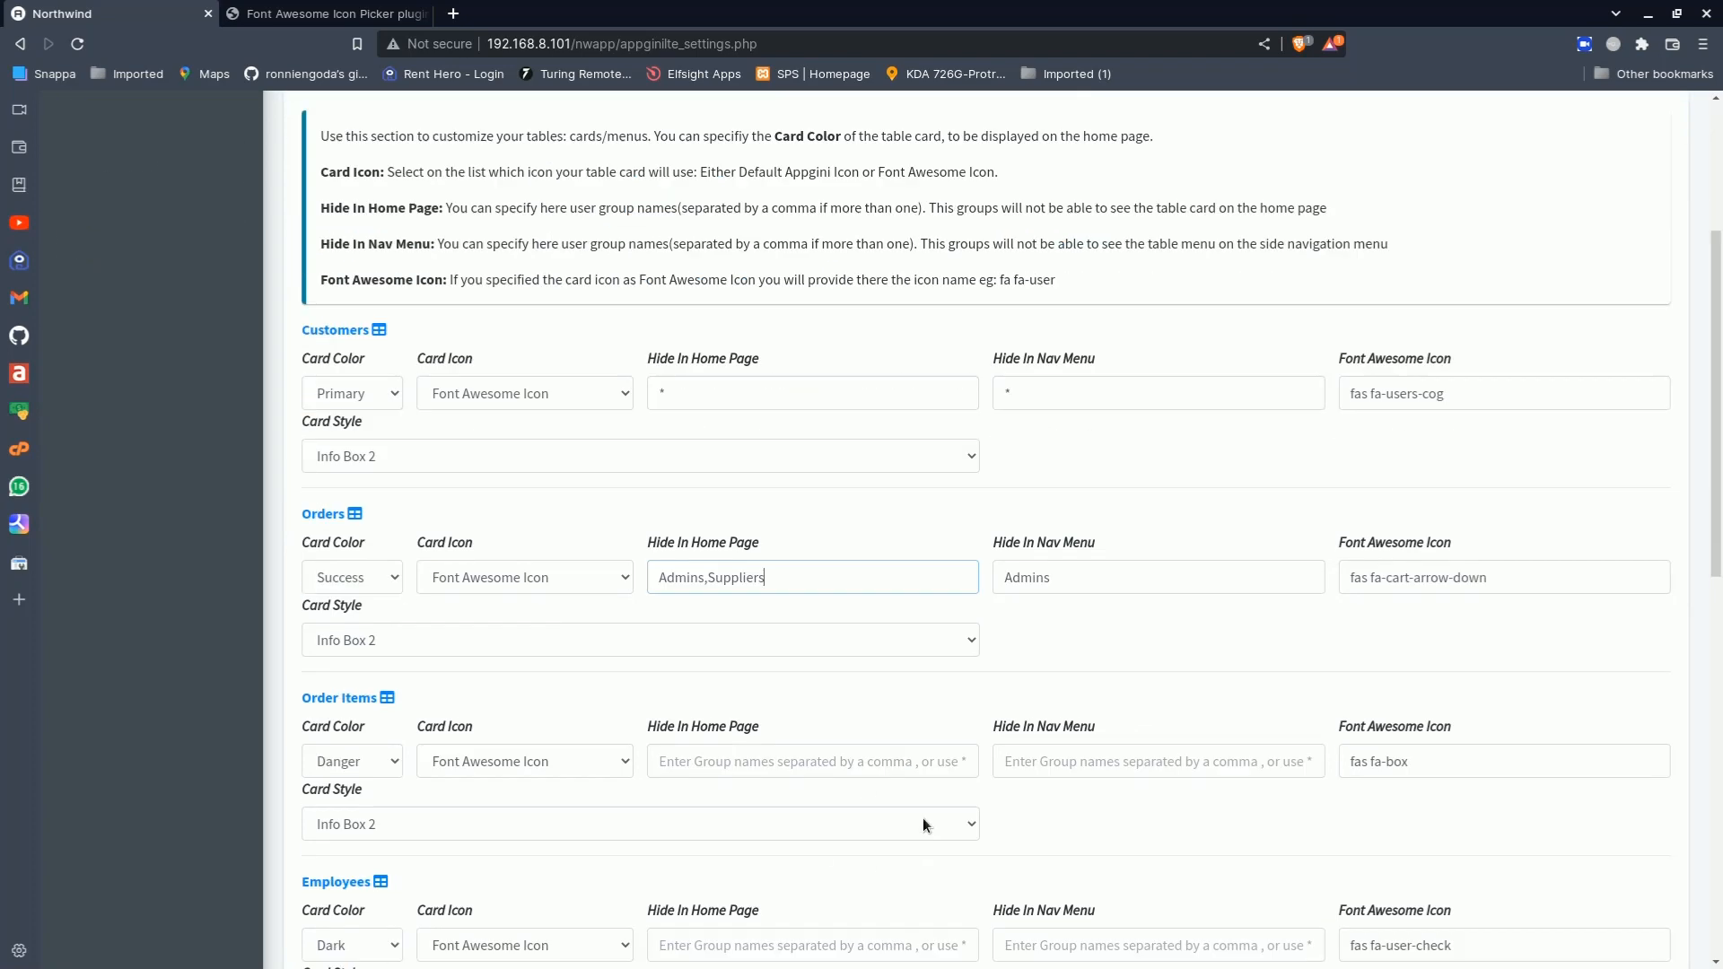
scroll(922, 807, down, 12)
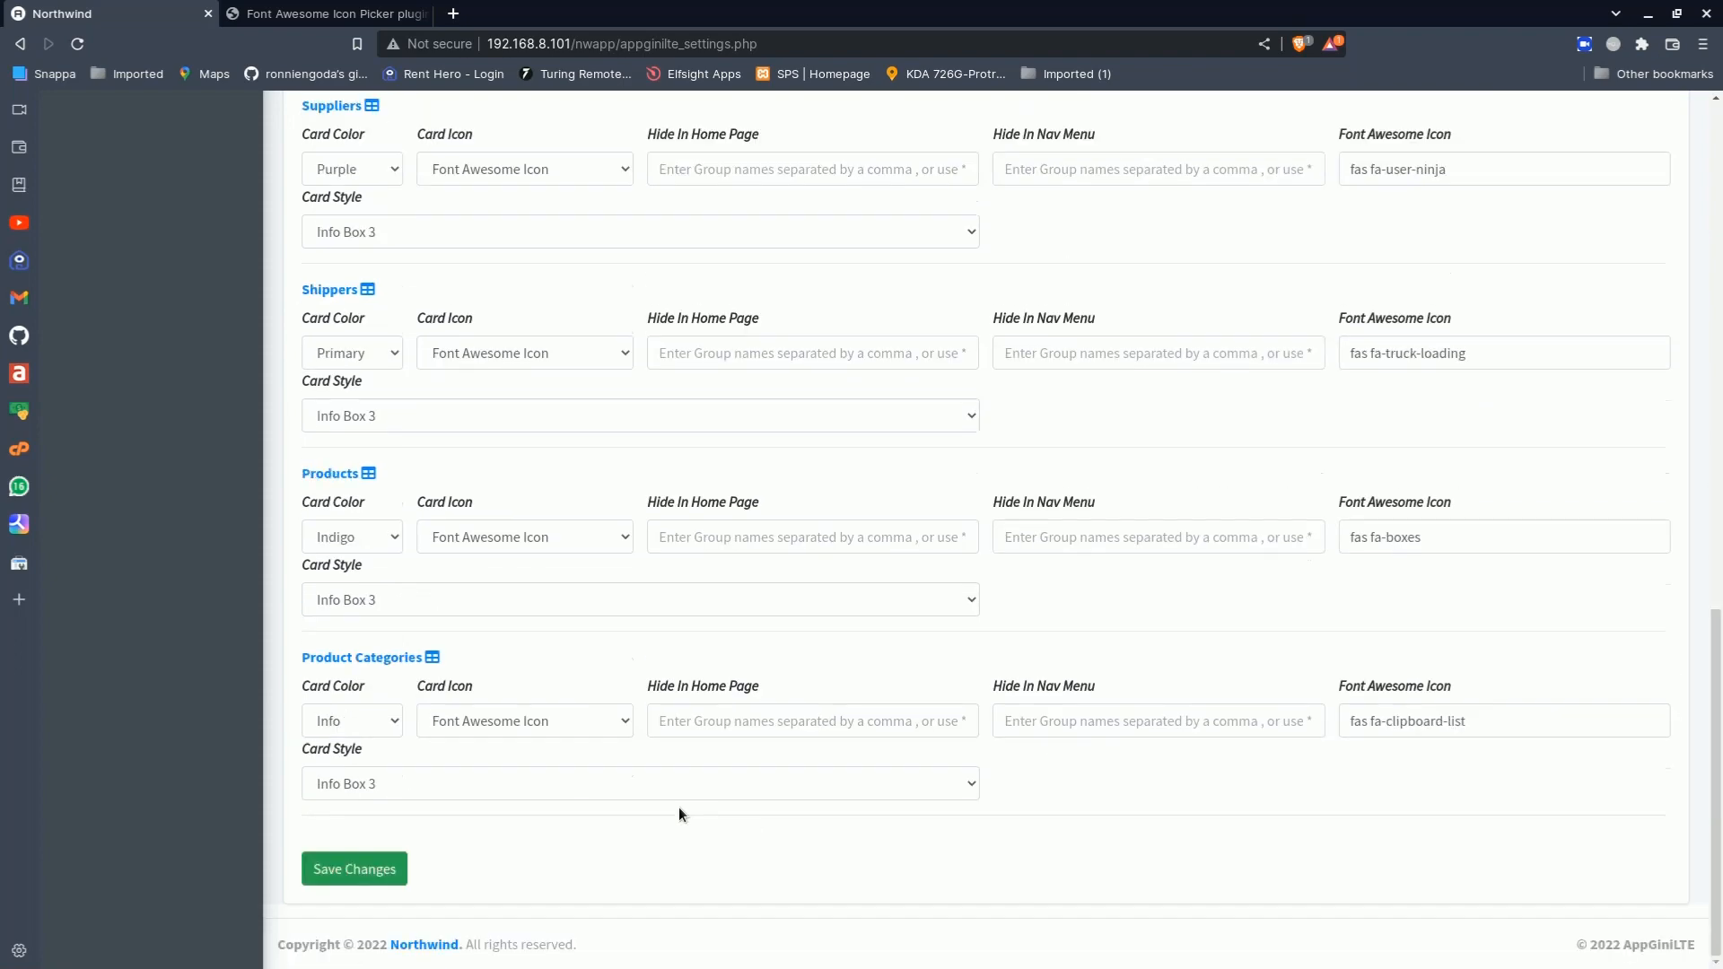
click(378, 870)
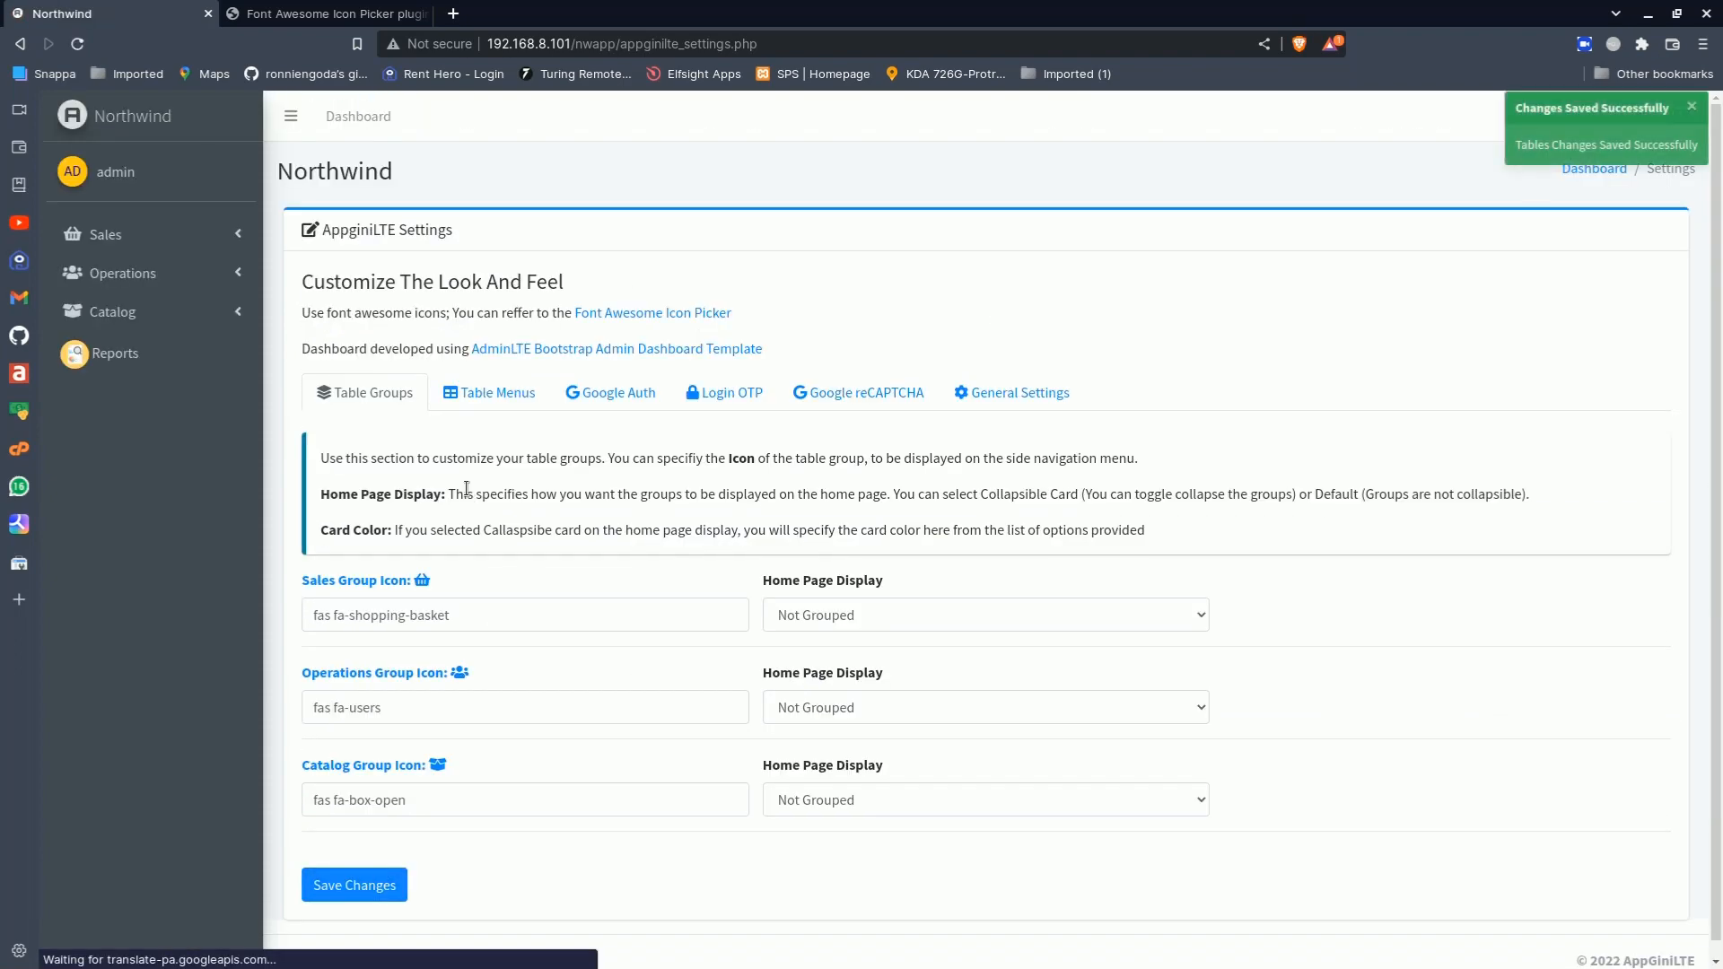
Check which table cards appear on the Northwind home page and which tables are listed in the Sales navigation group
click(161, 122)
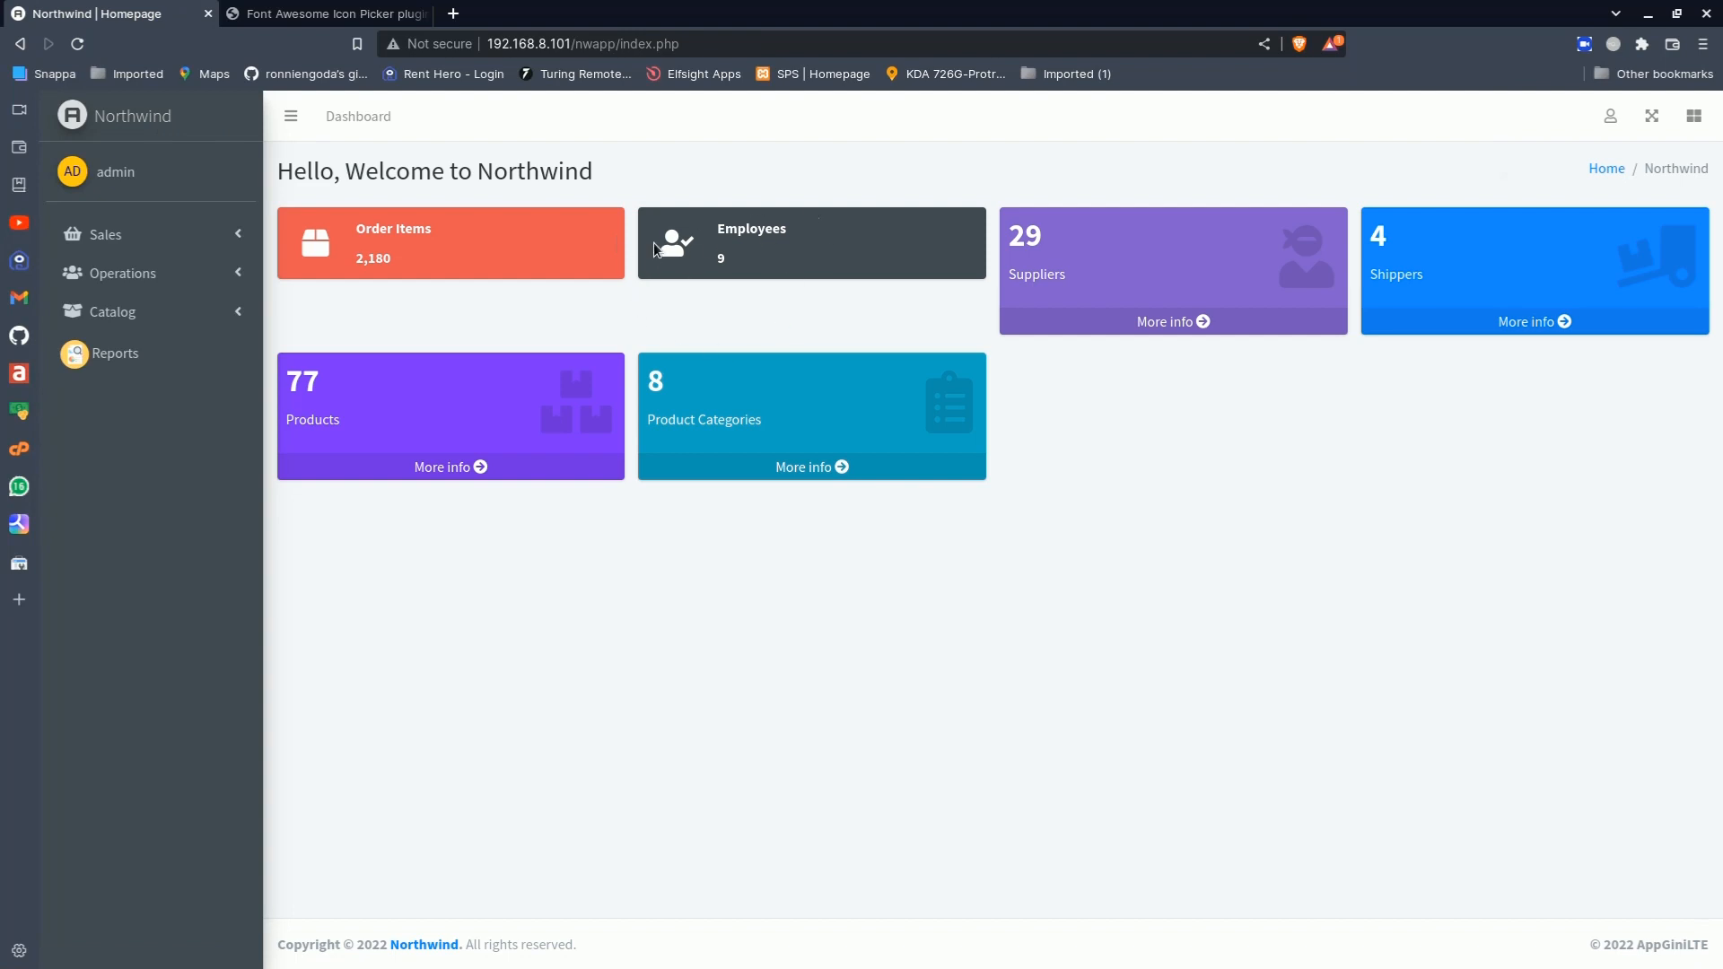
click(217, 242)
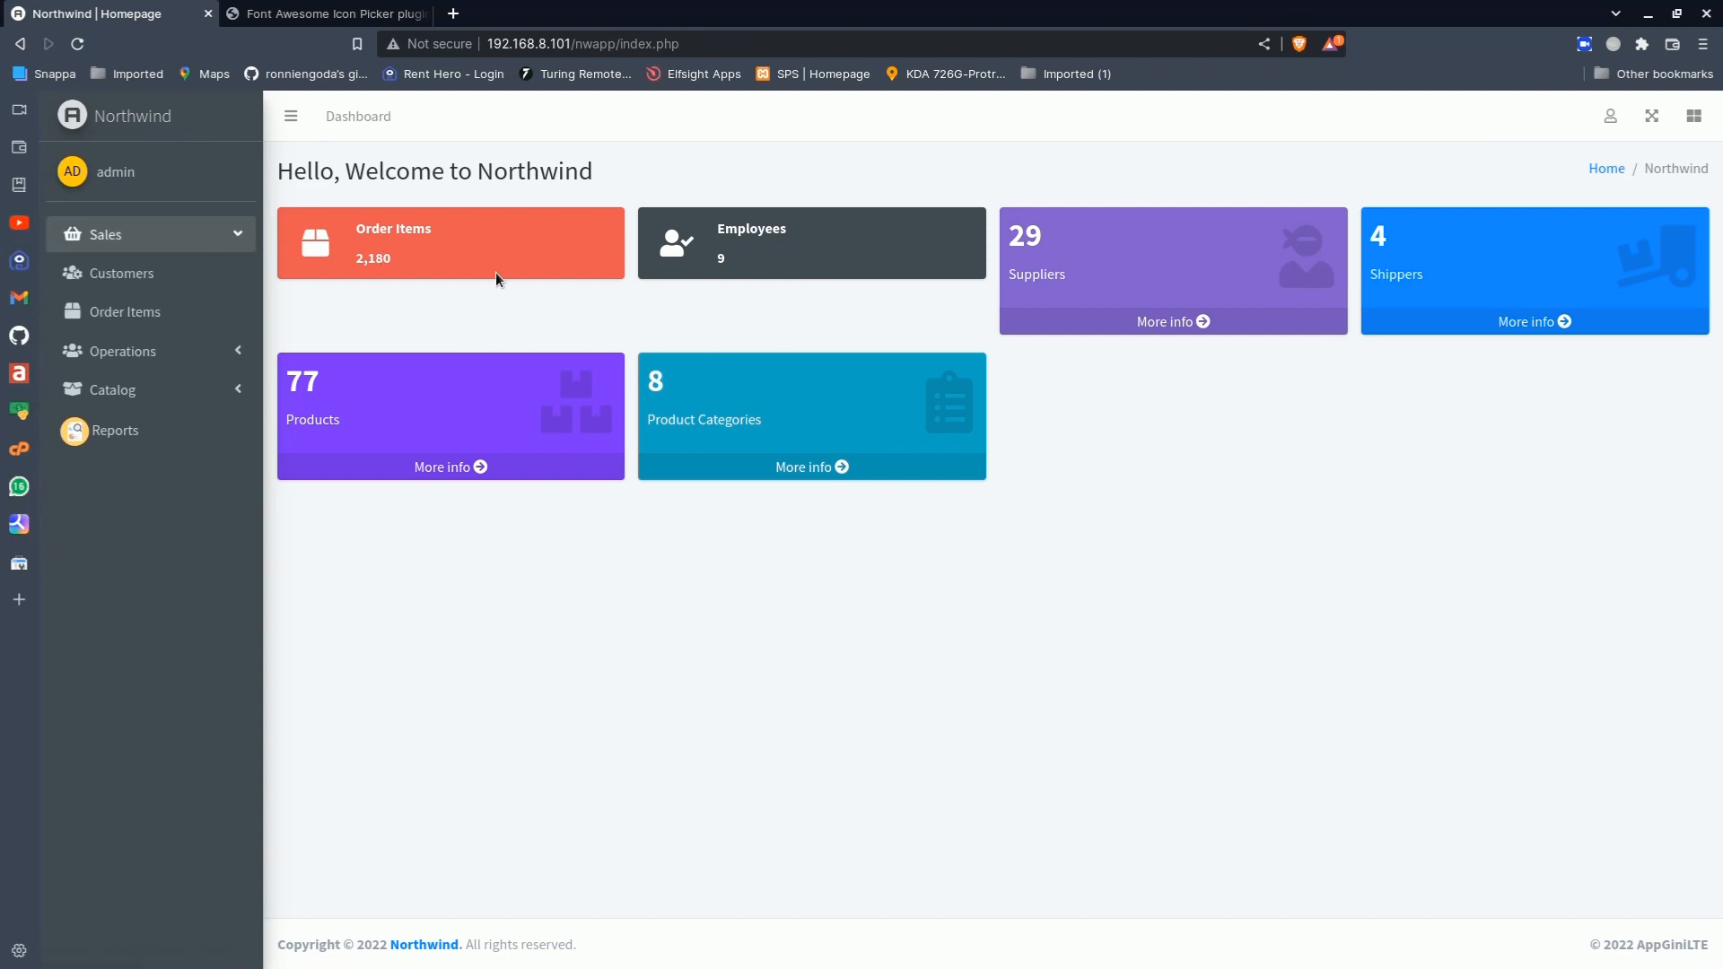
click(201, 236)
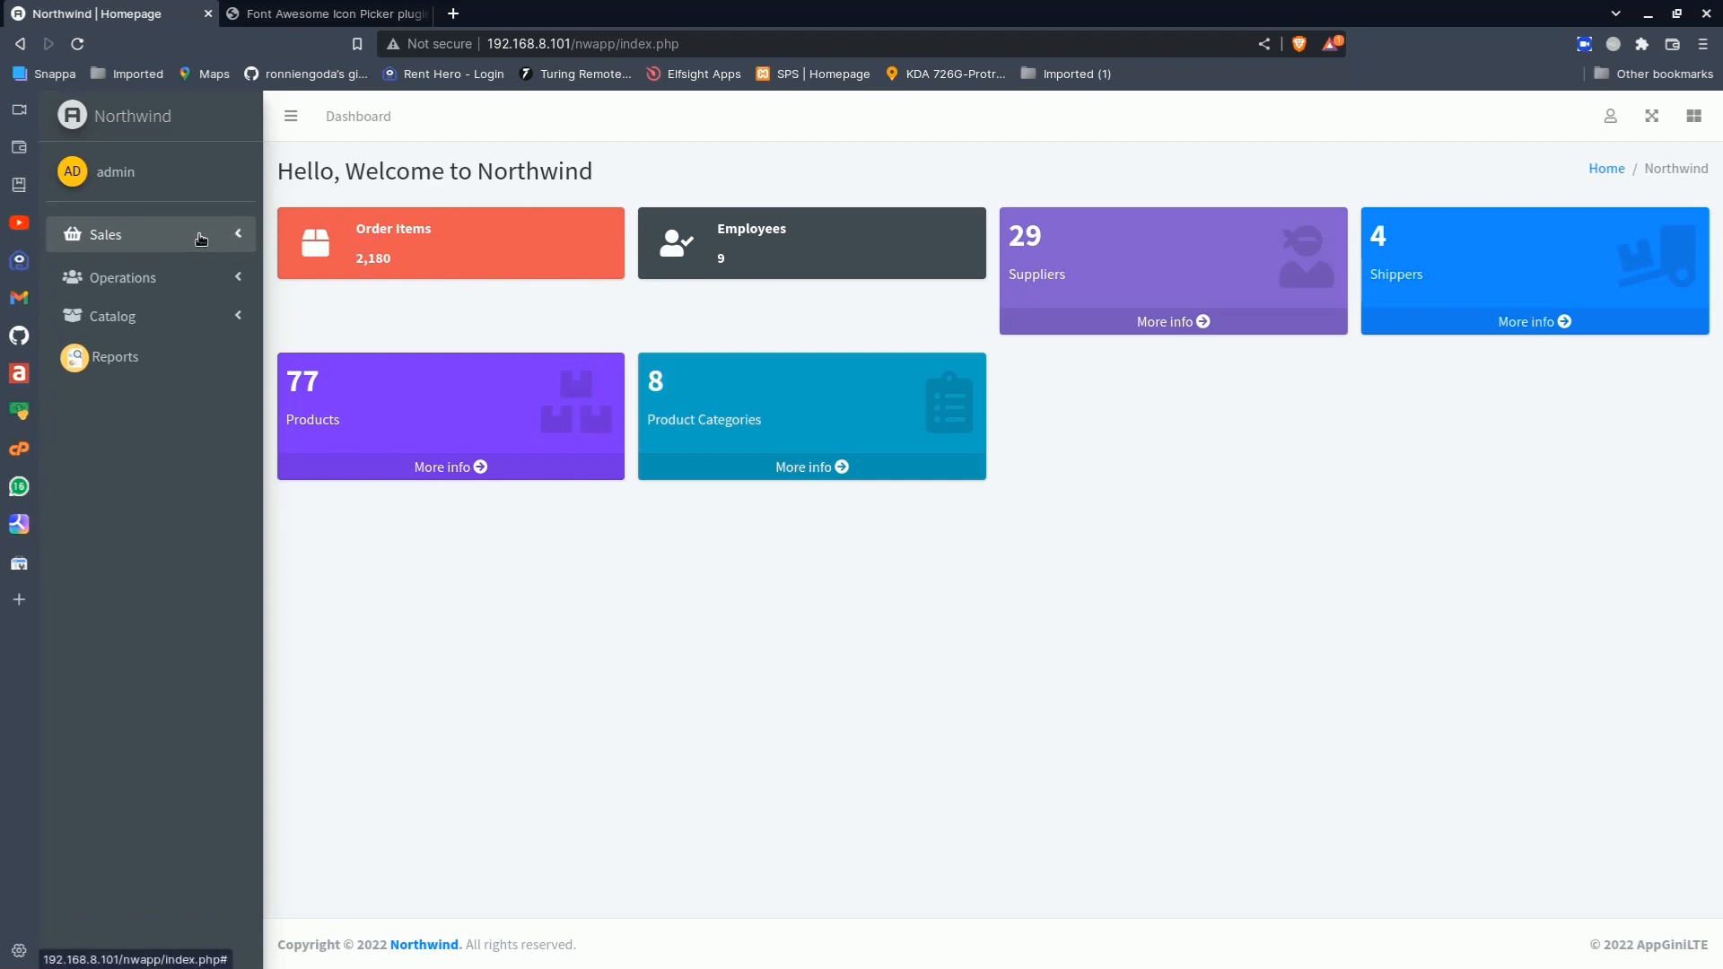
click(201, 236)
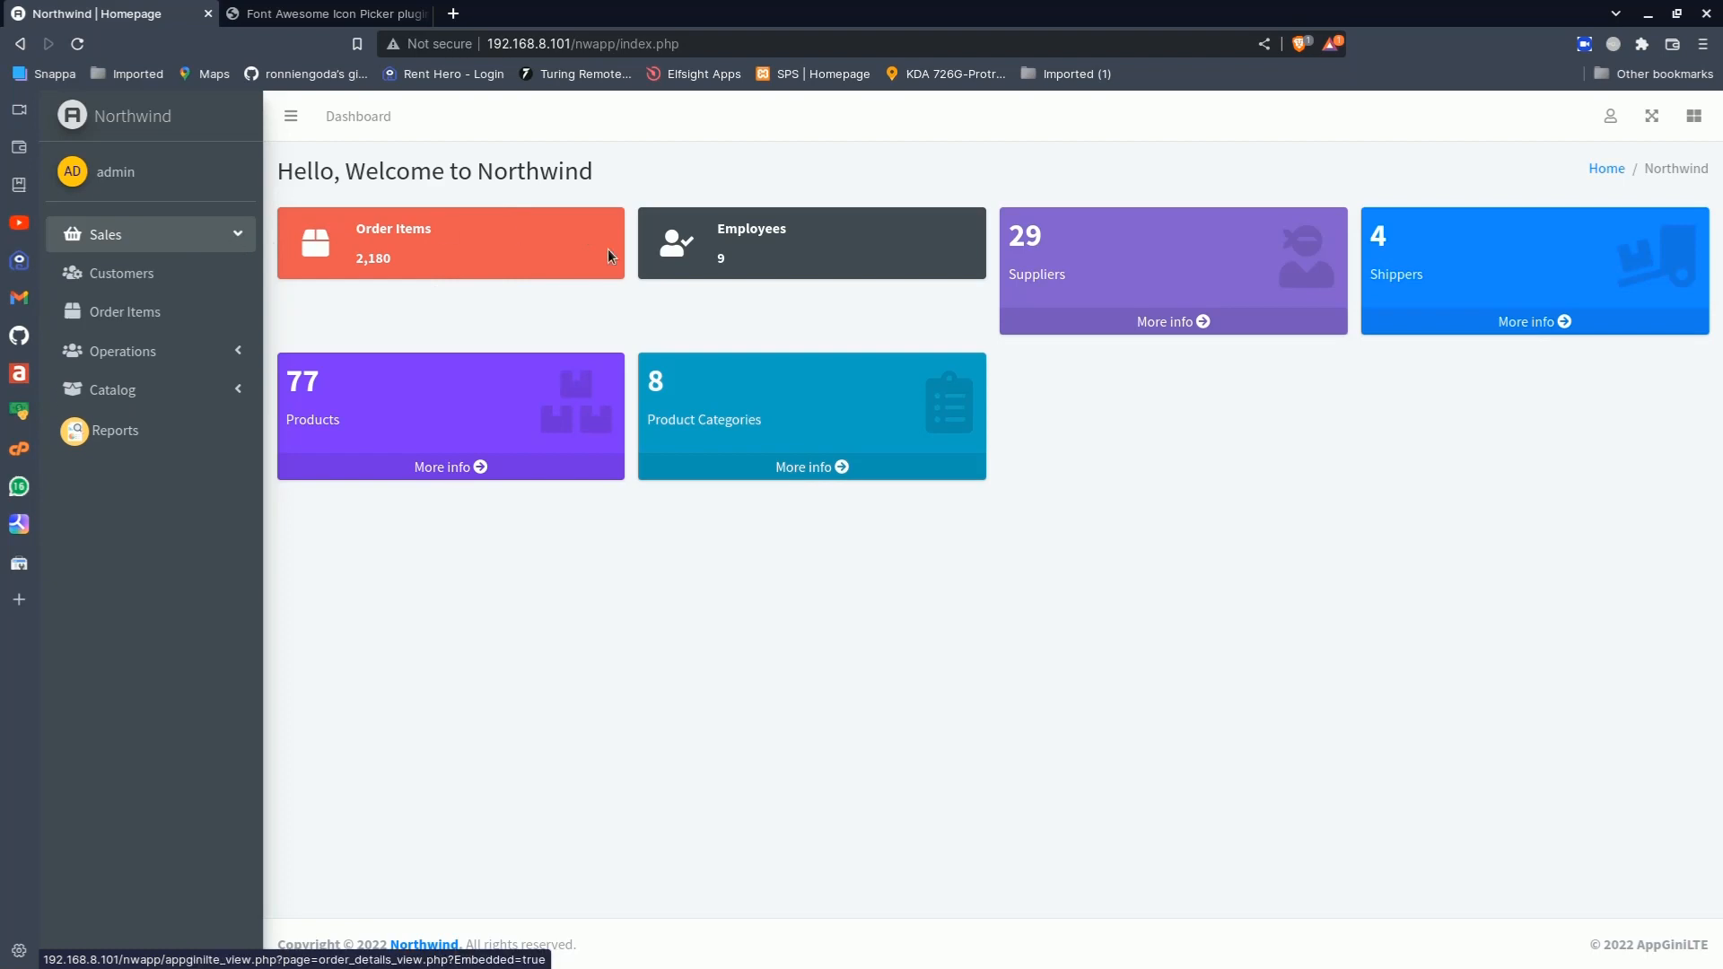
In the AppginiLTE table menu settings, clear the Customers table's Hide In Home Page and Hide In Nav Menu
click(1610, 116)
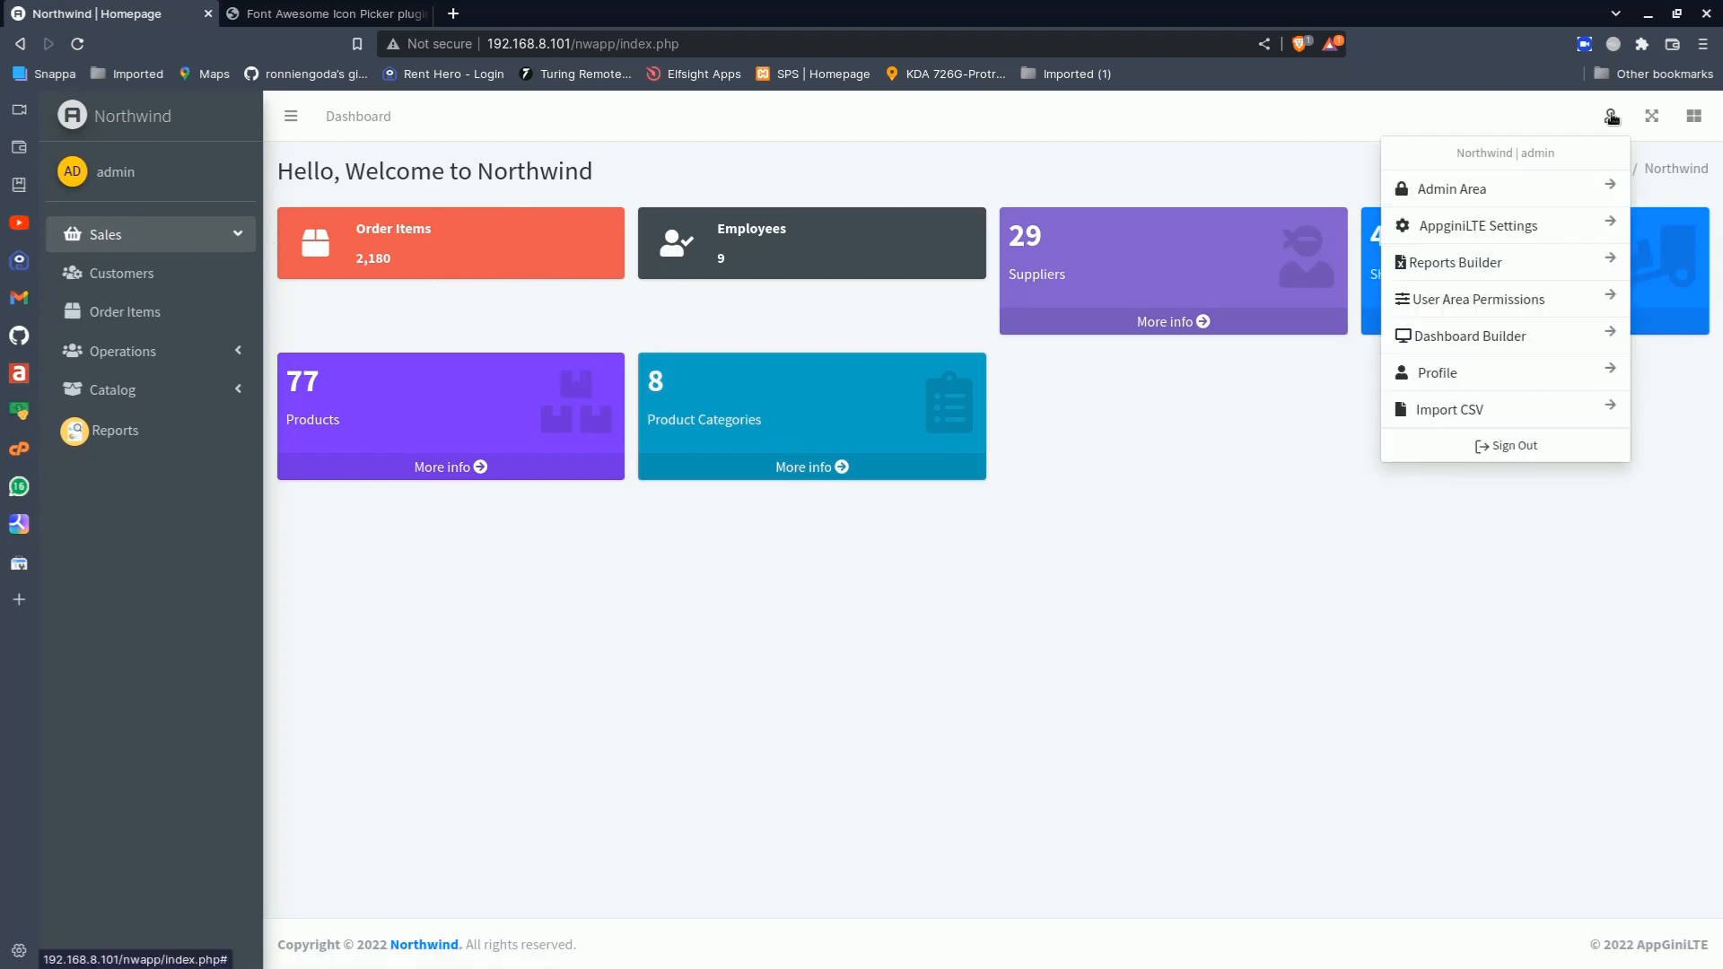
click(1468, 228)
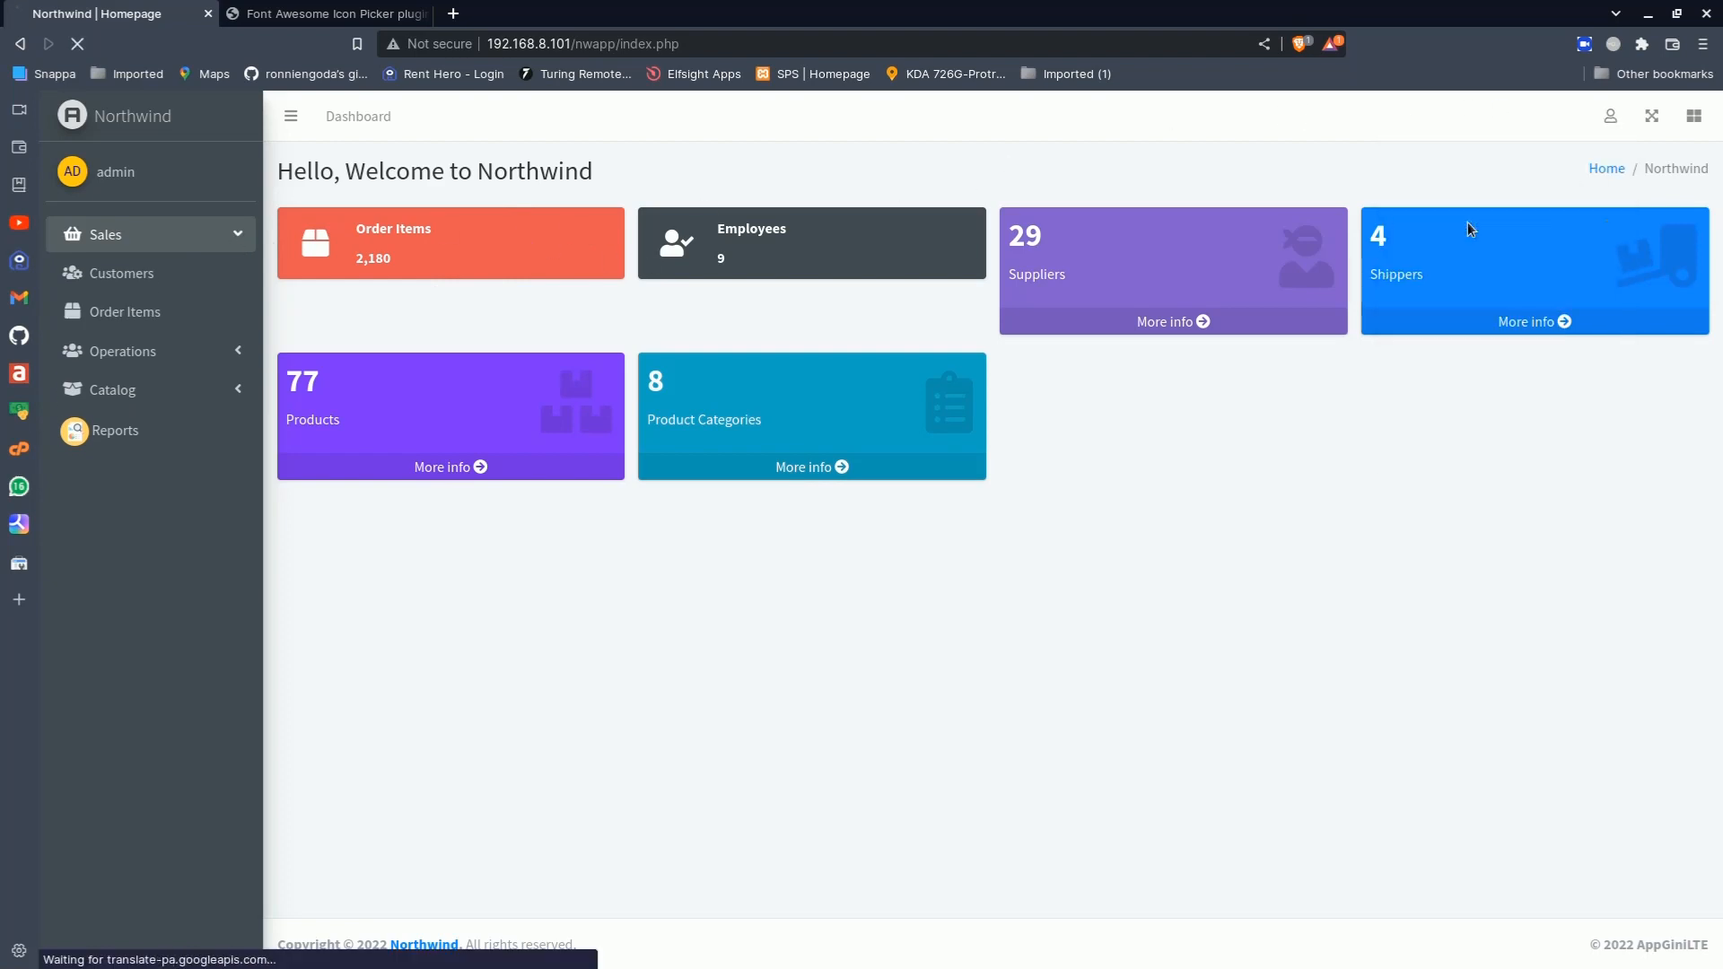
click(525, 395)
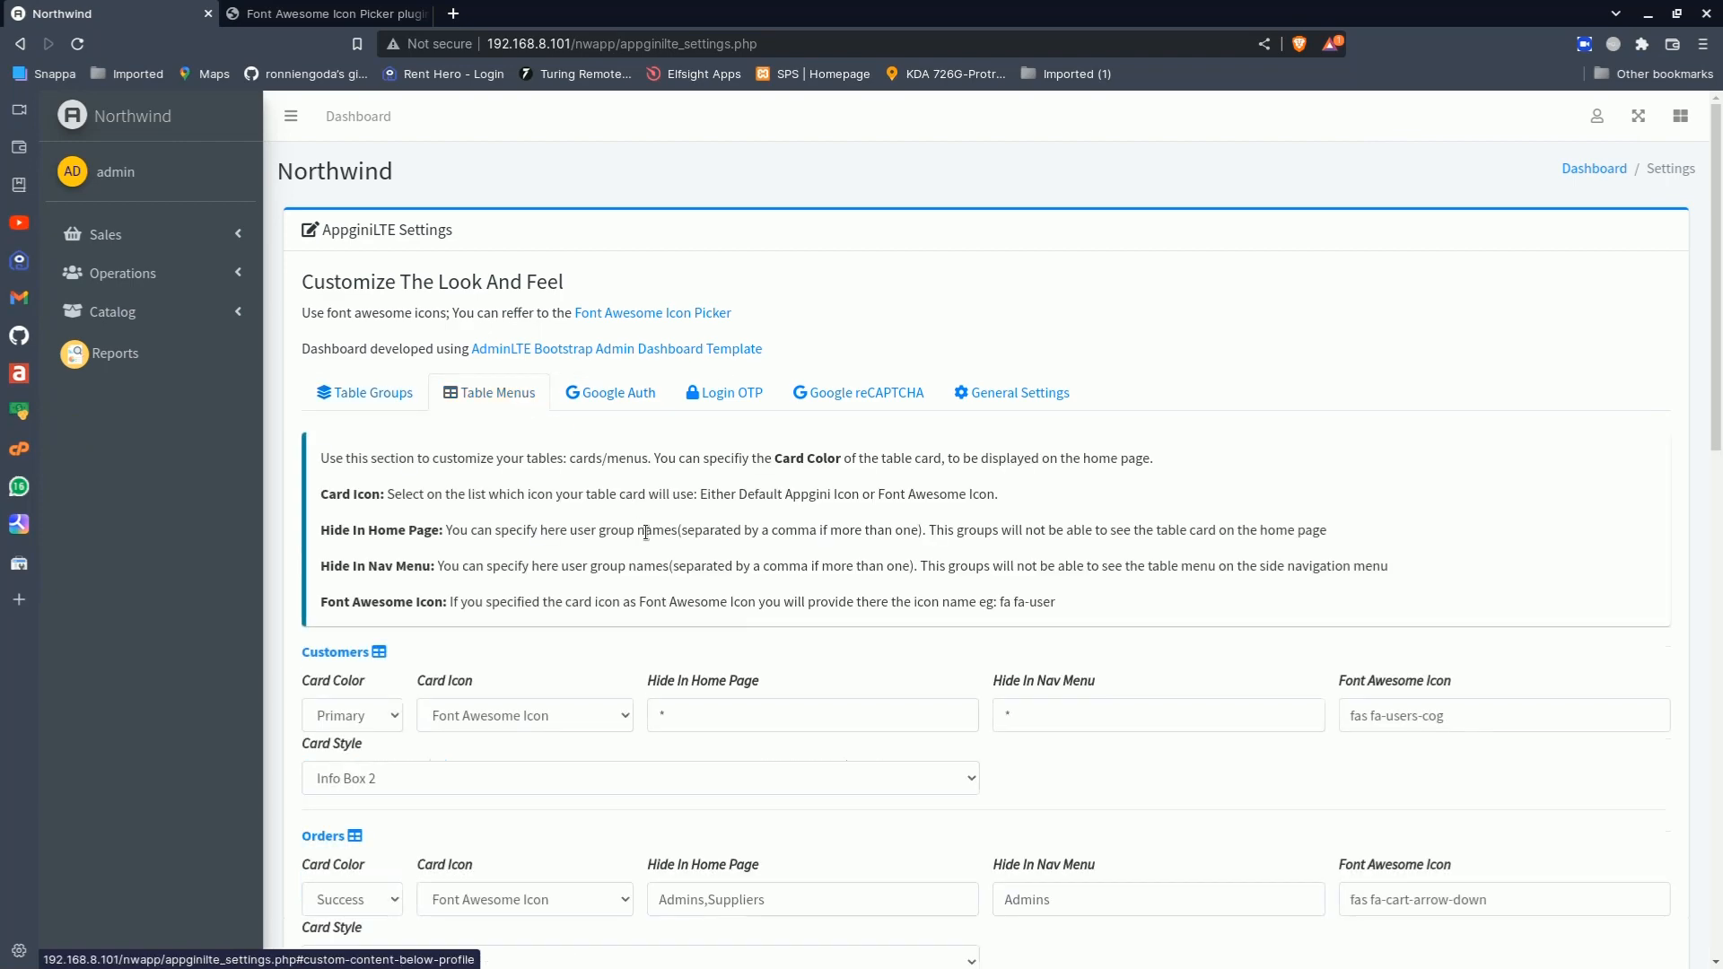
scroll(669, 516, down, 3)
click(706, 476)
key(BackSpace)
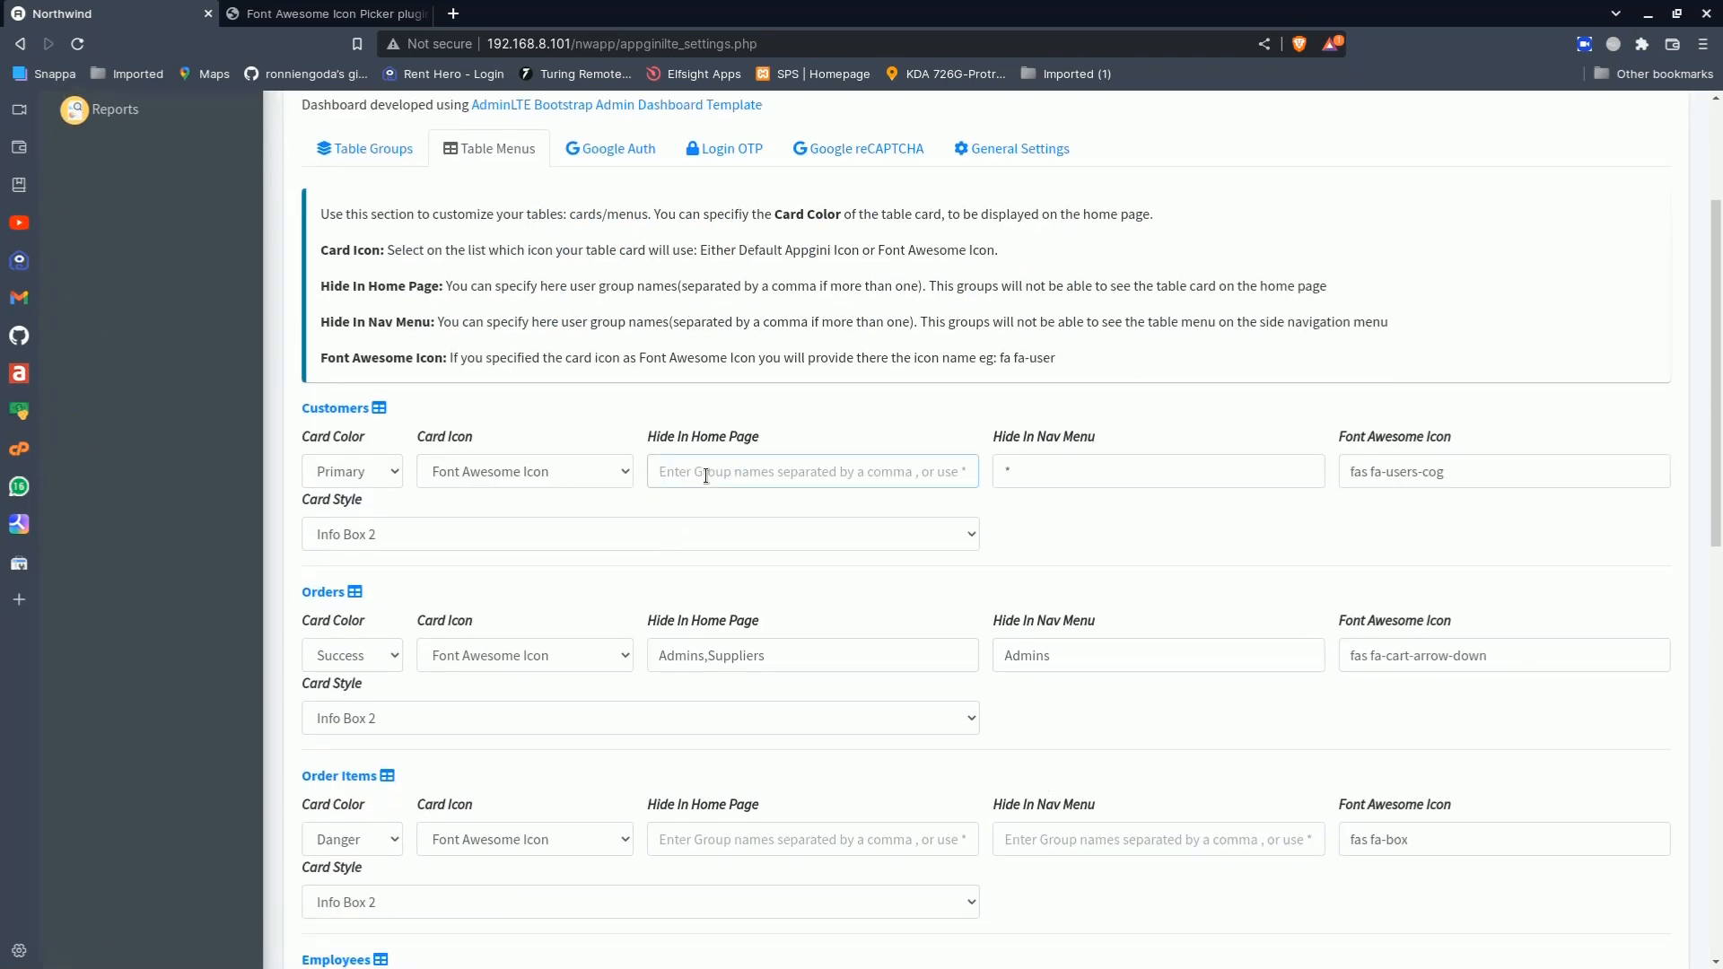
click(1041, 467)
key(BackSpace)
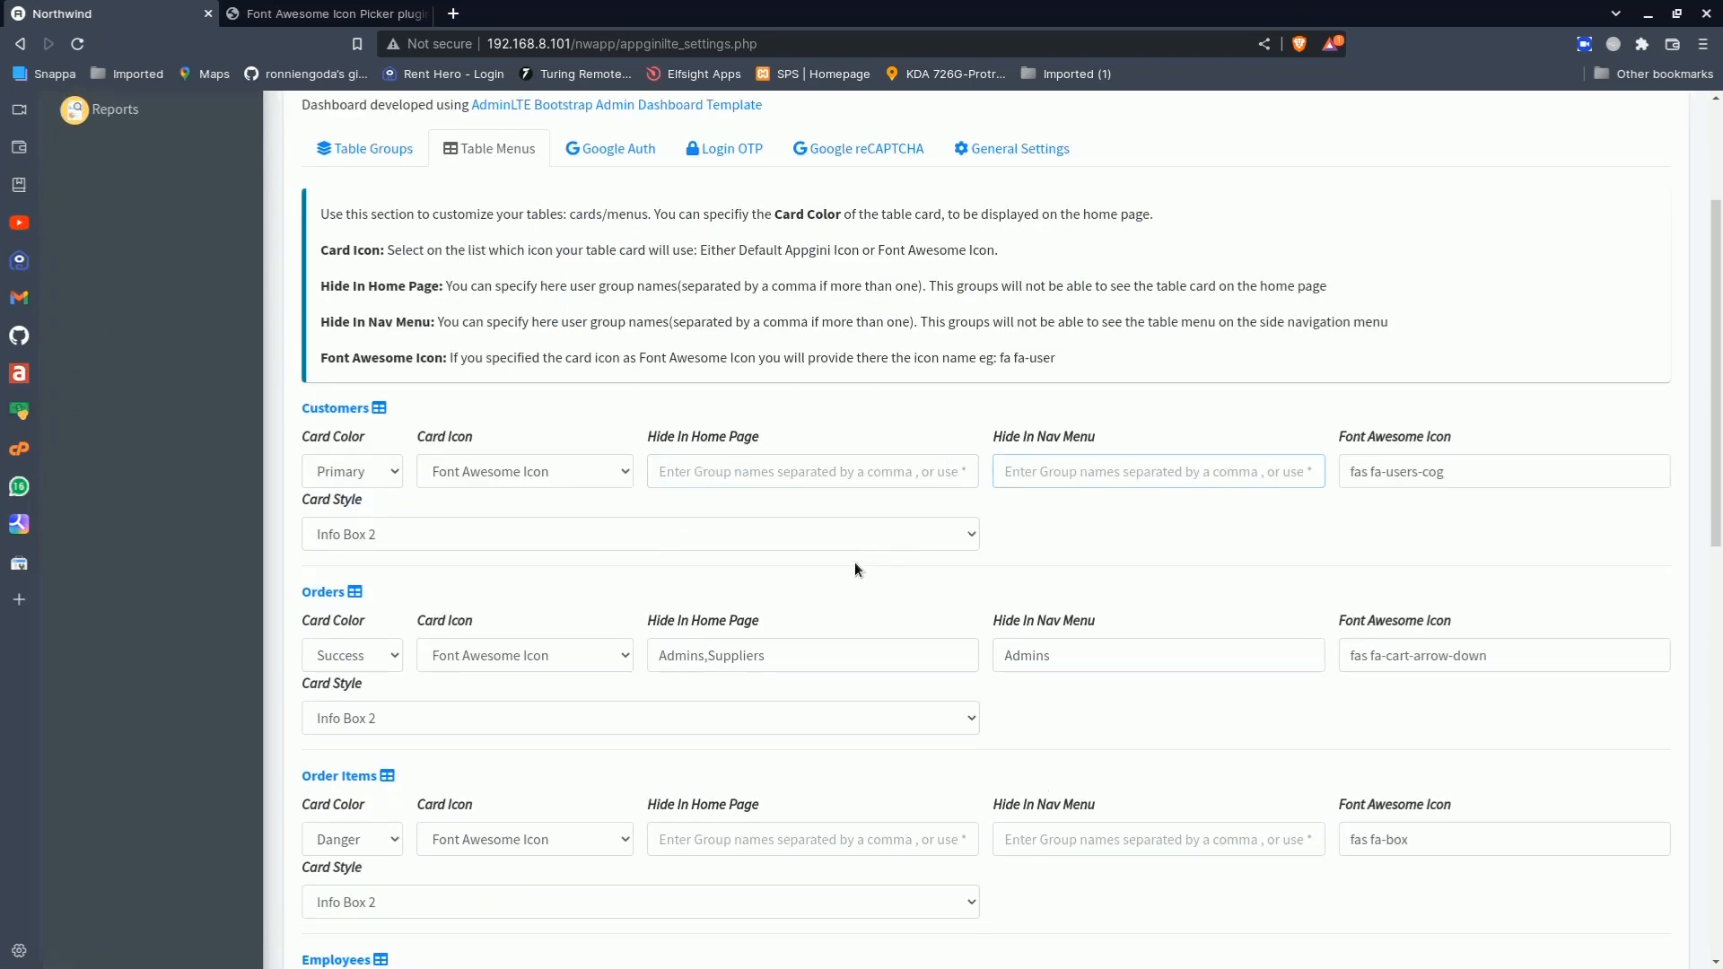
Clear the group names from the Orders table's Hide In Home Page
drag(795, 662, 643, 660)
key(BackSpace)
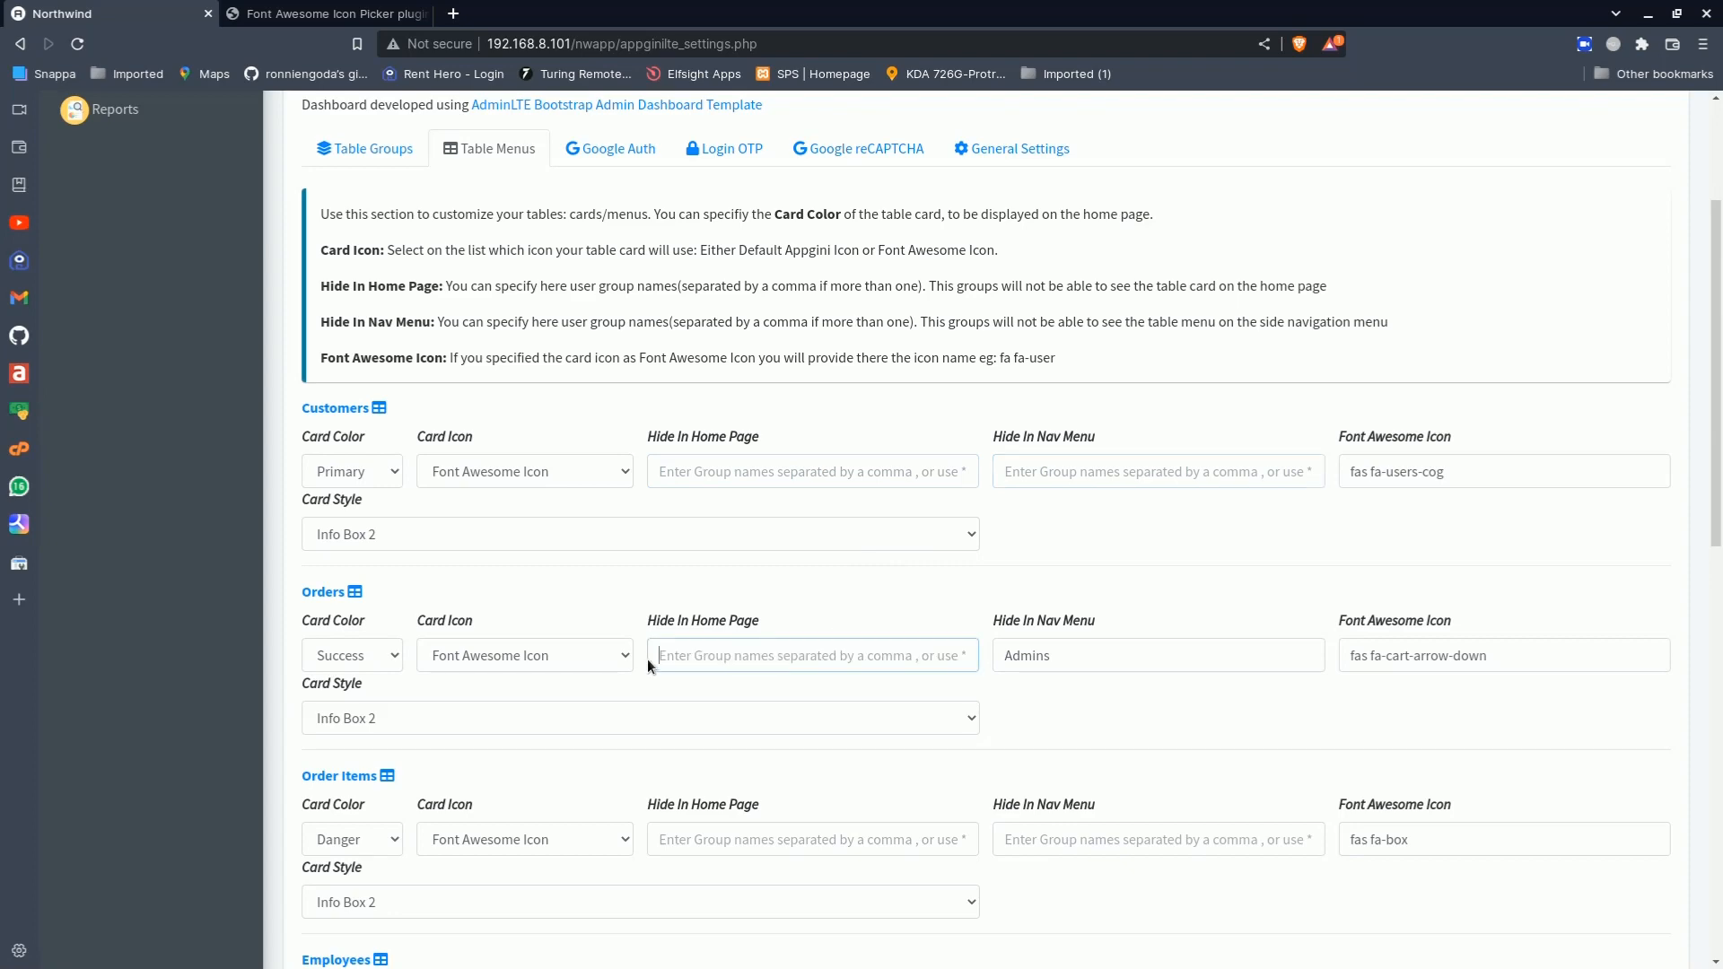
Clear the Hide In Nav Menu group for the Orders table, save the table menu changes, and open the home page
double_click(1070, 655)
key(BackSpace)
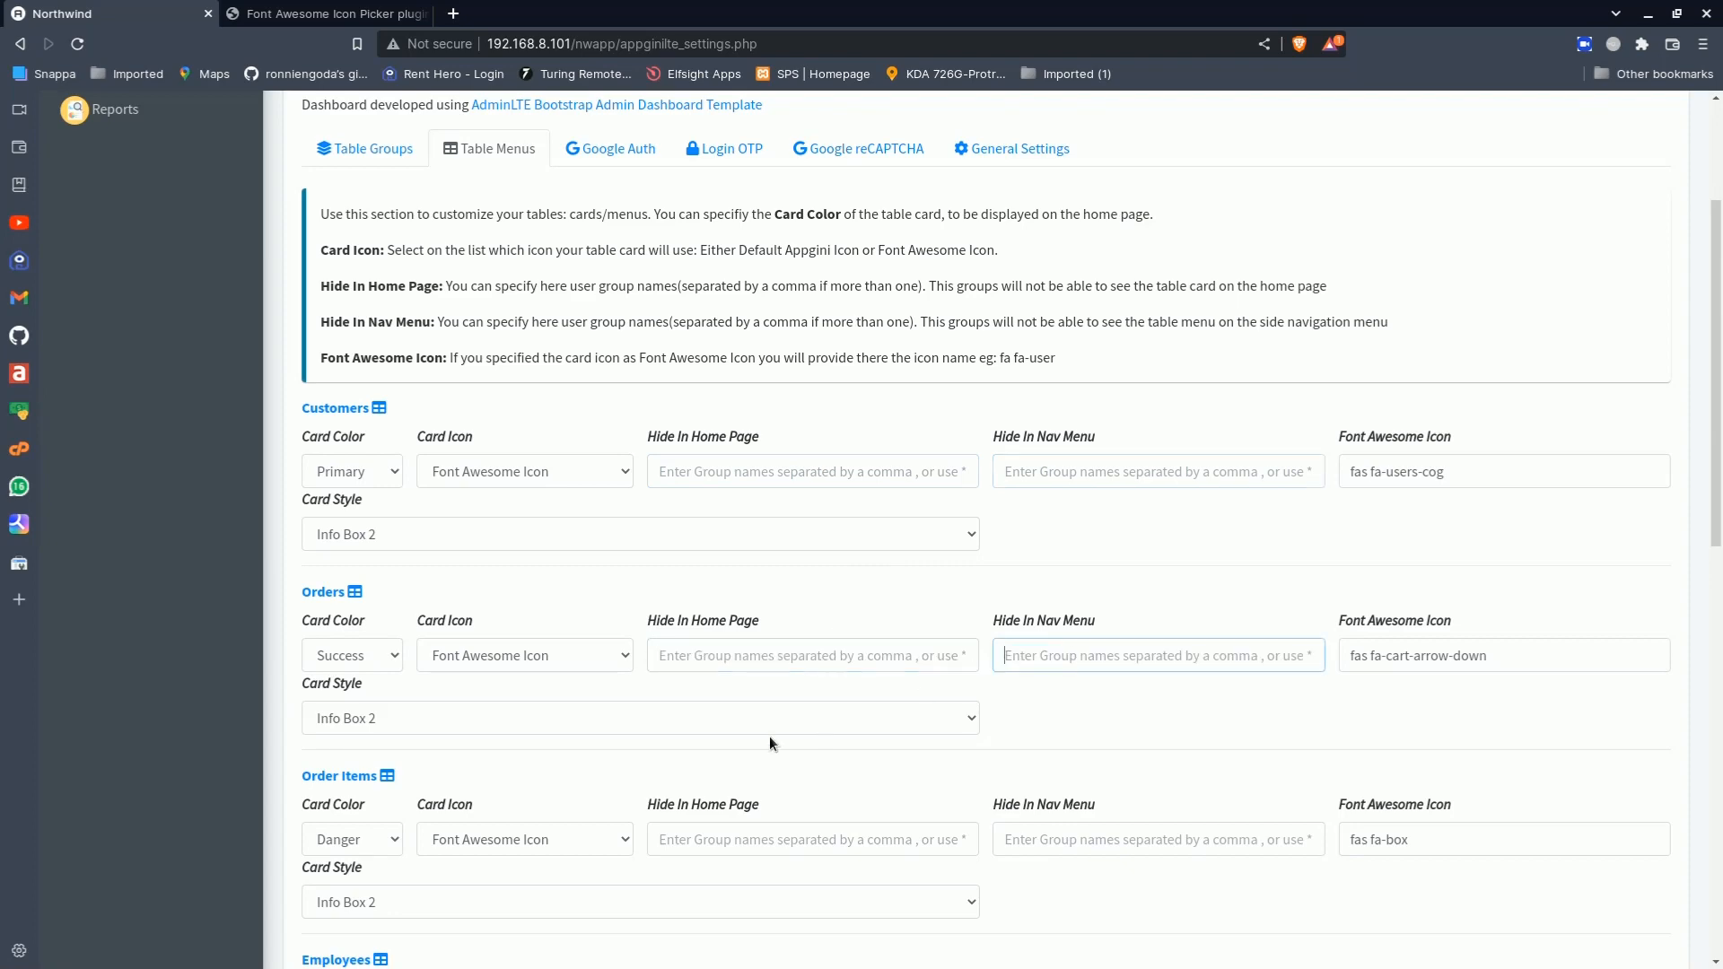
scroll(728, 747, down, 9)
scroll(729, 746, down, 3)
click(387, 870)
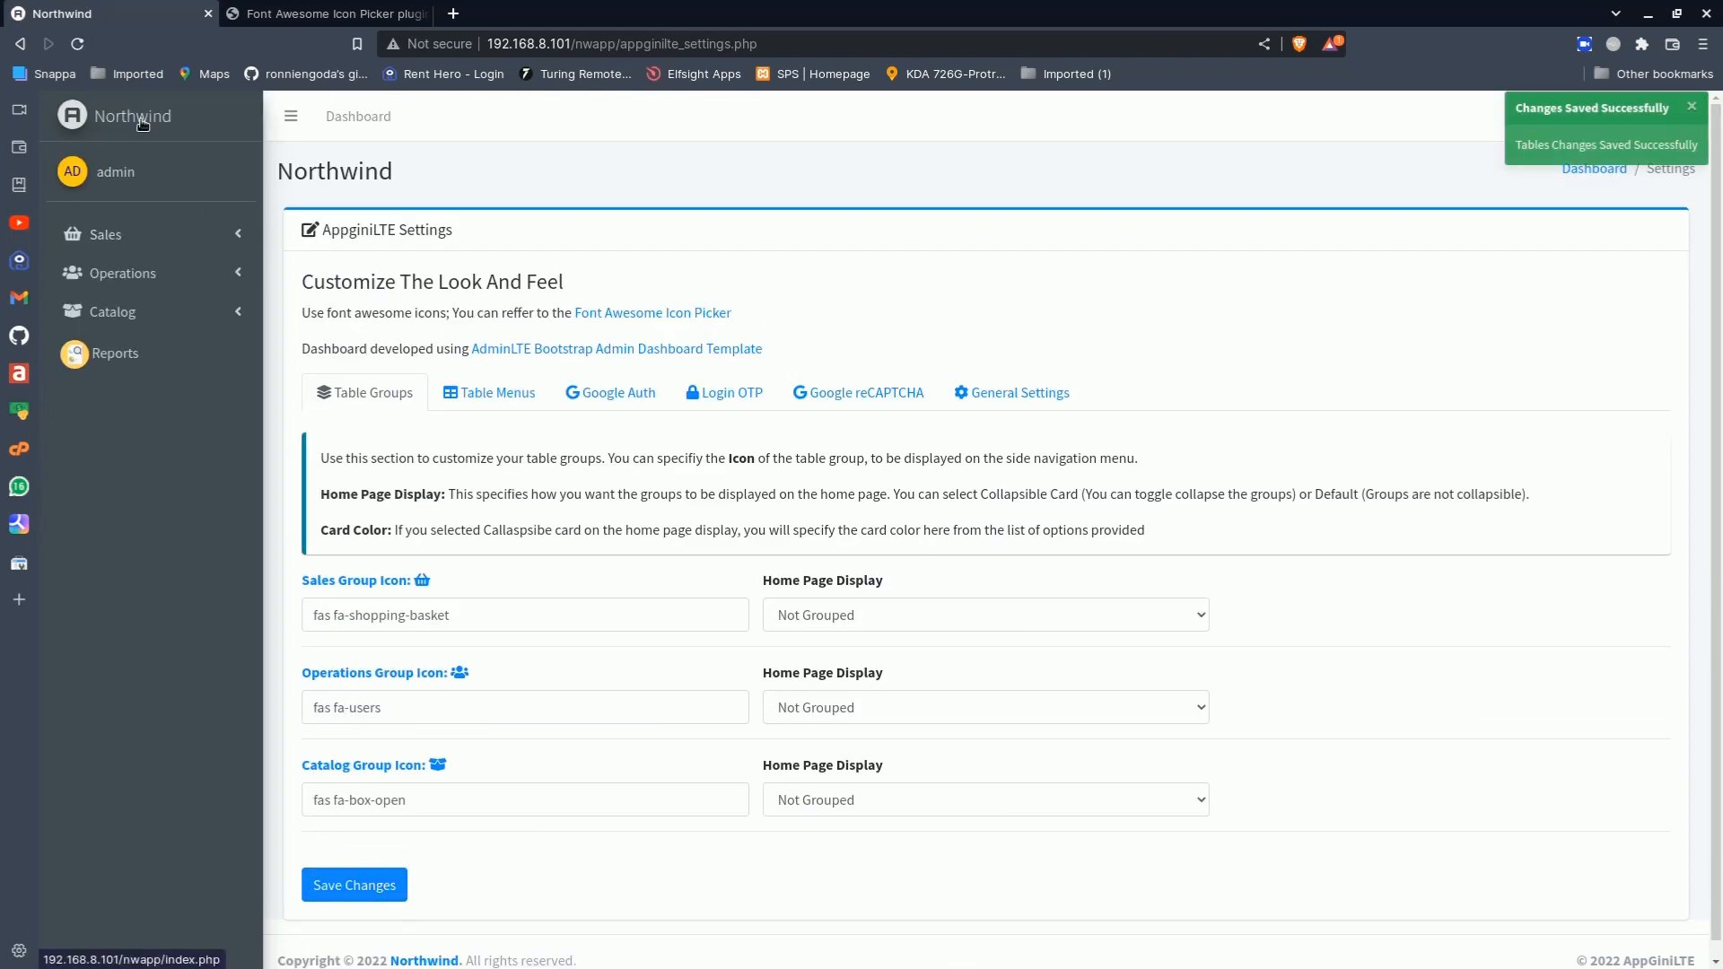
click(140, 118)
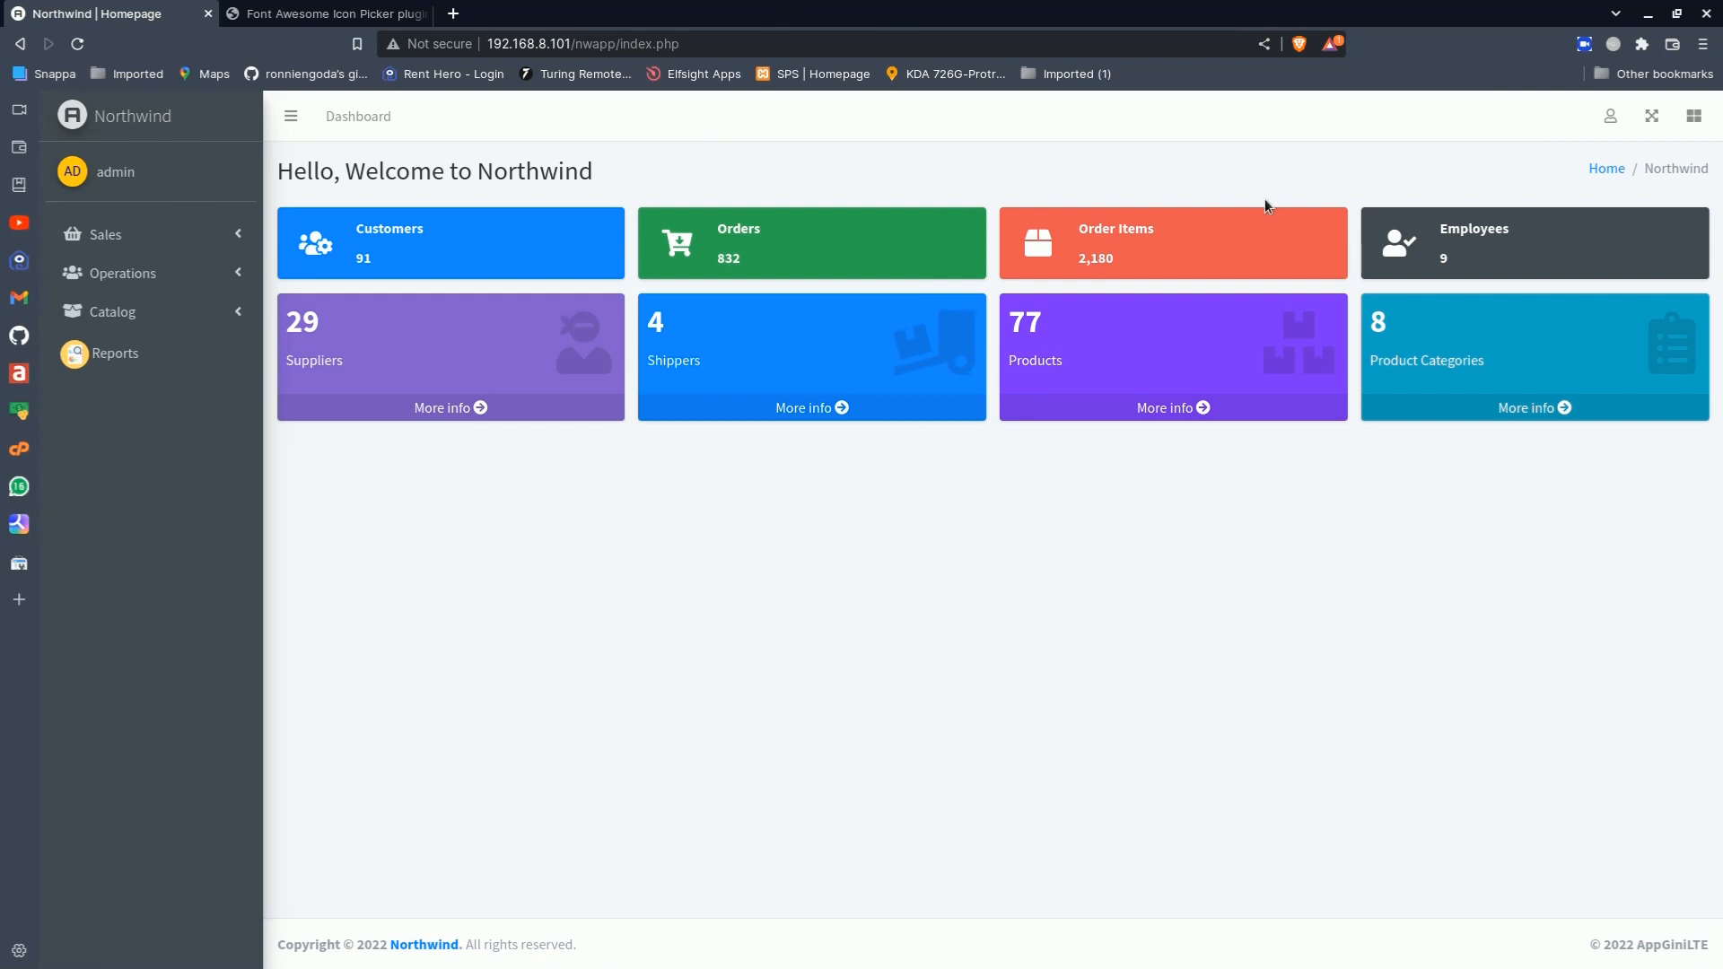
Review the Table Menus settings and the Sales group's icon and Home Page Display options in AppginiLTE Settings, ending on the home page
click(1611, 116)
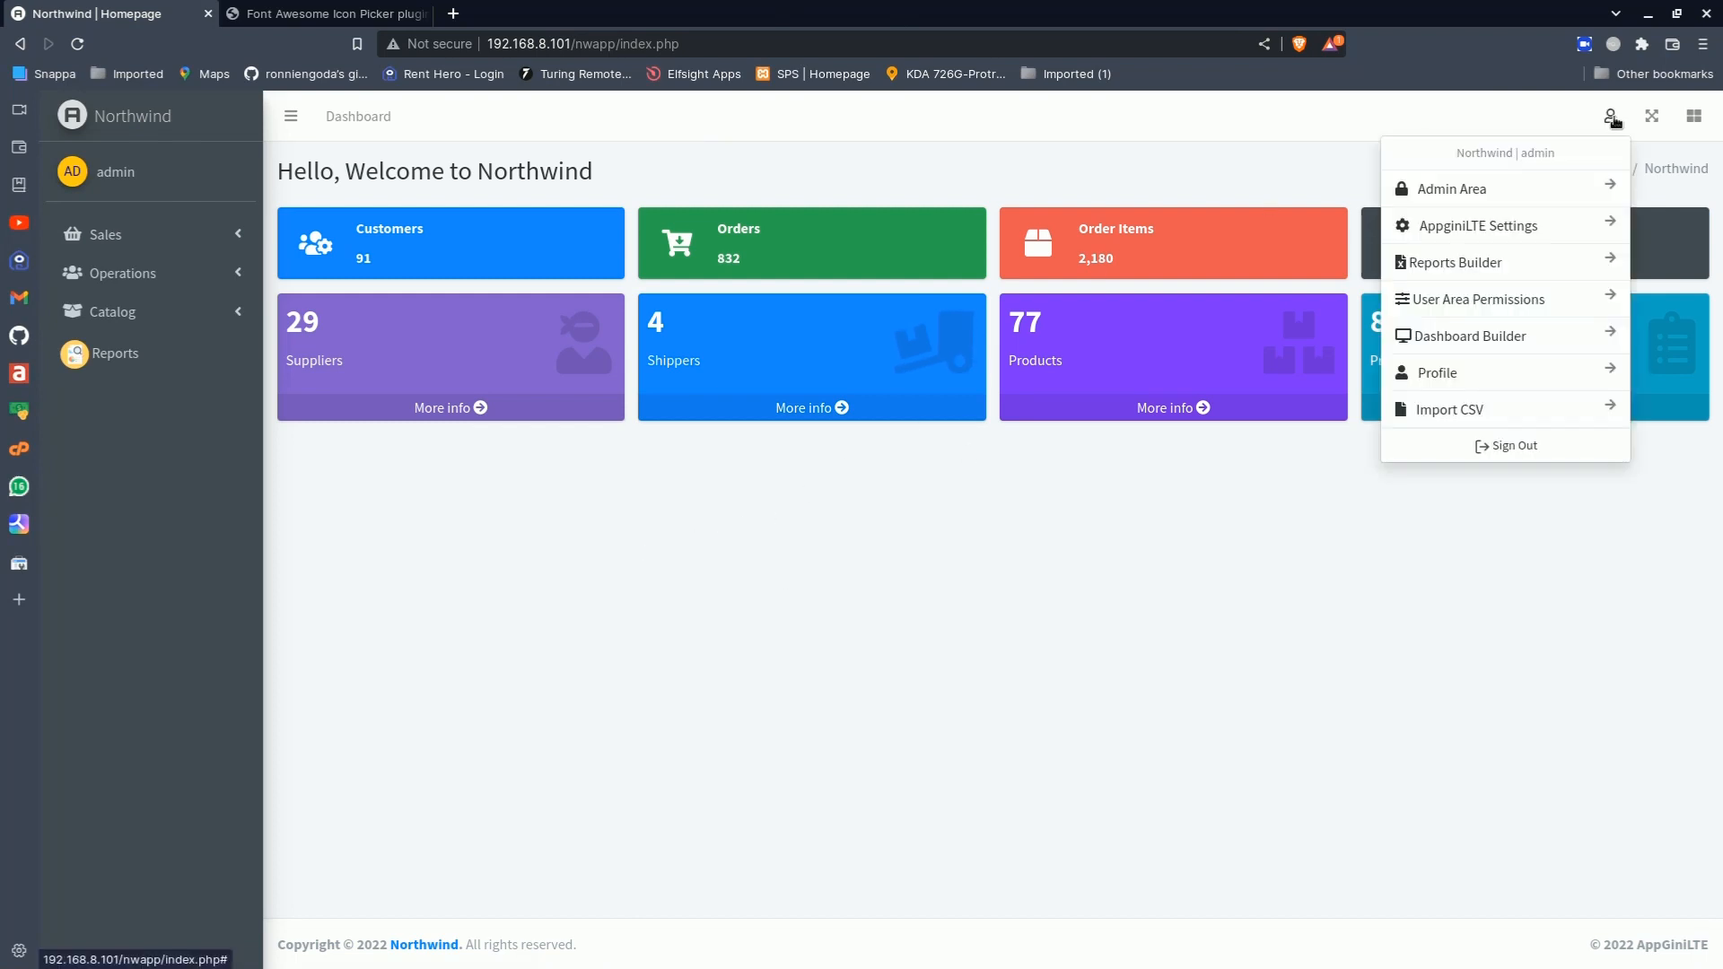
click(1512, 223)
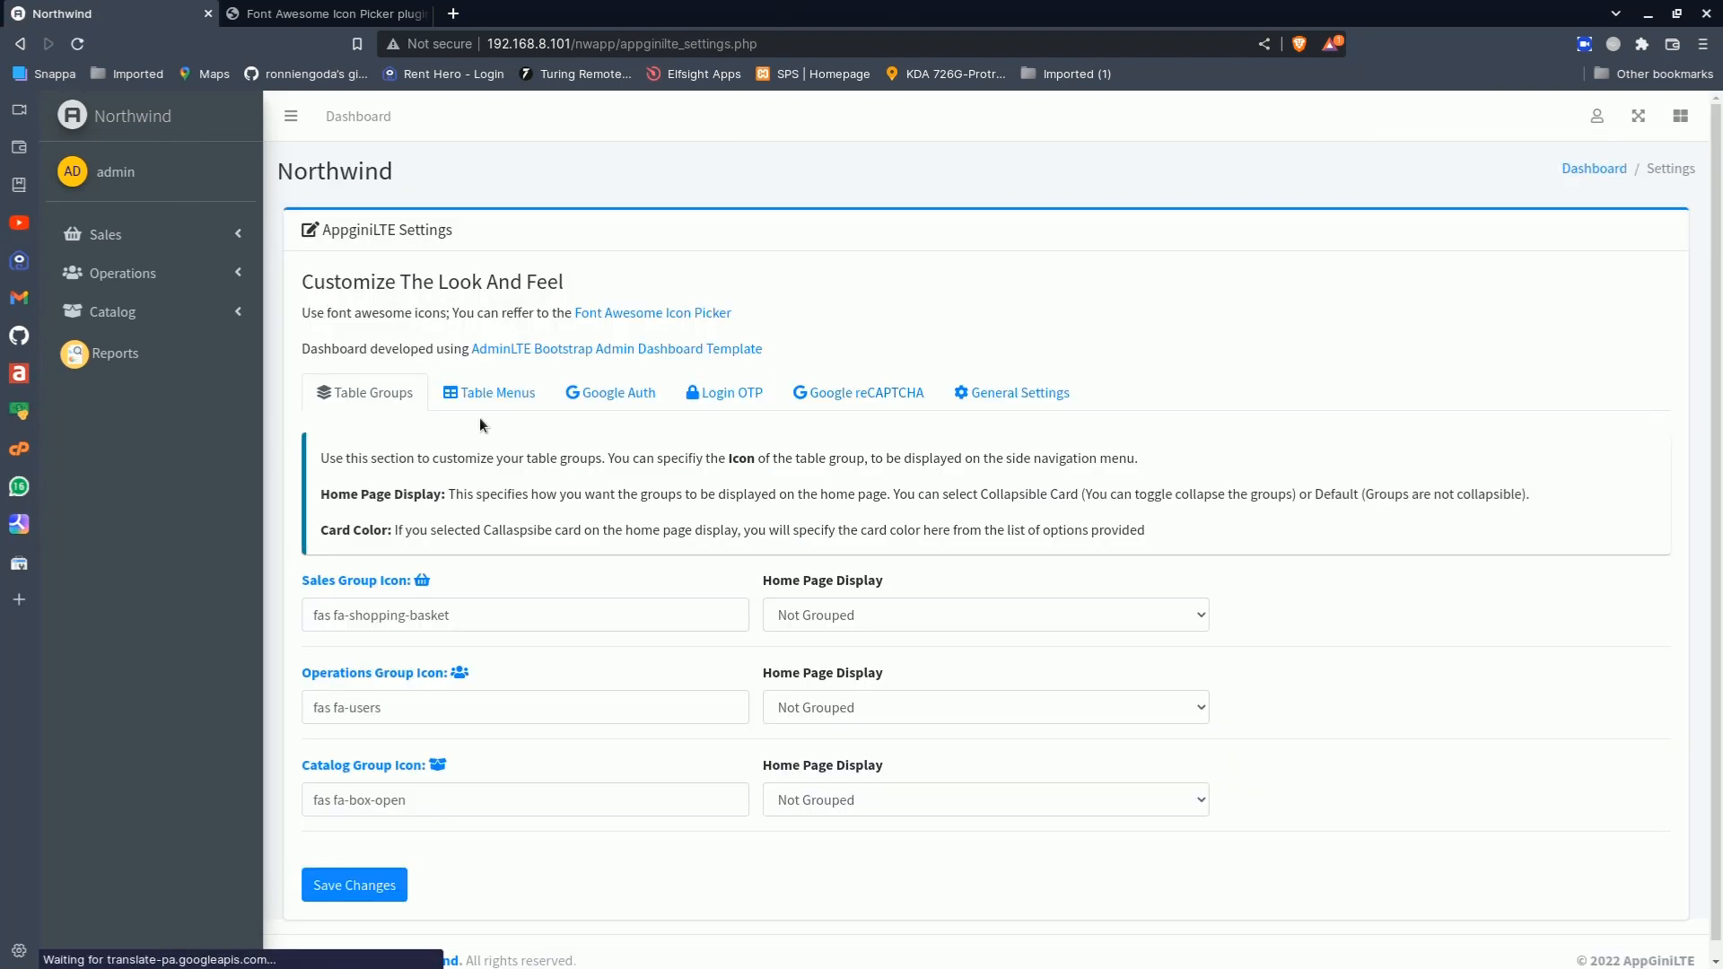
click(484, 395)
scroll(630, 708, down, 2)
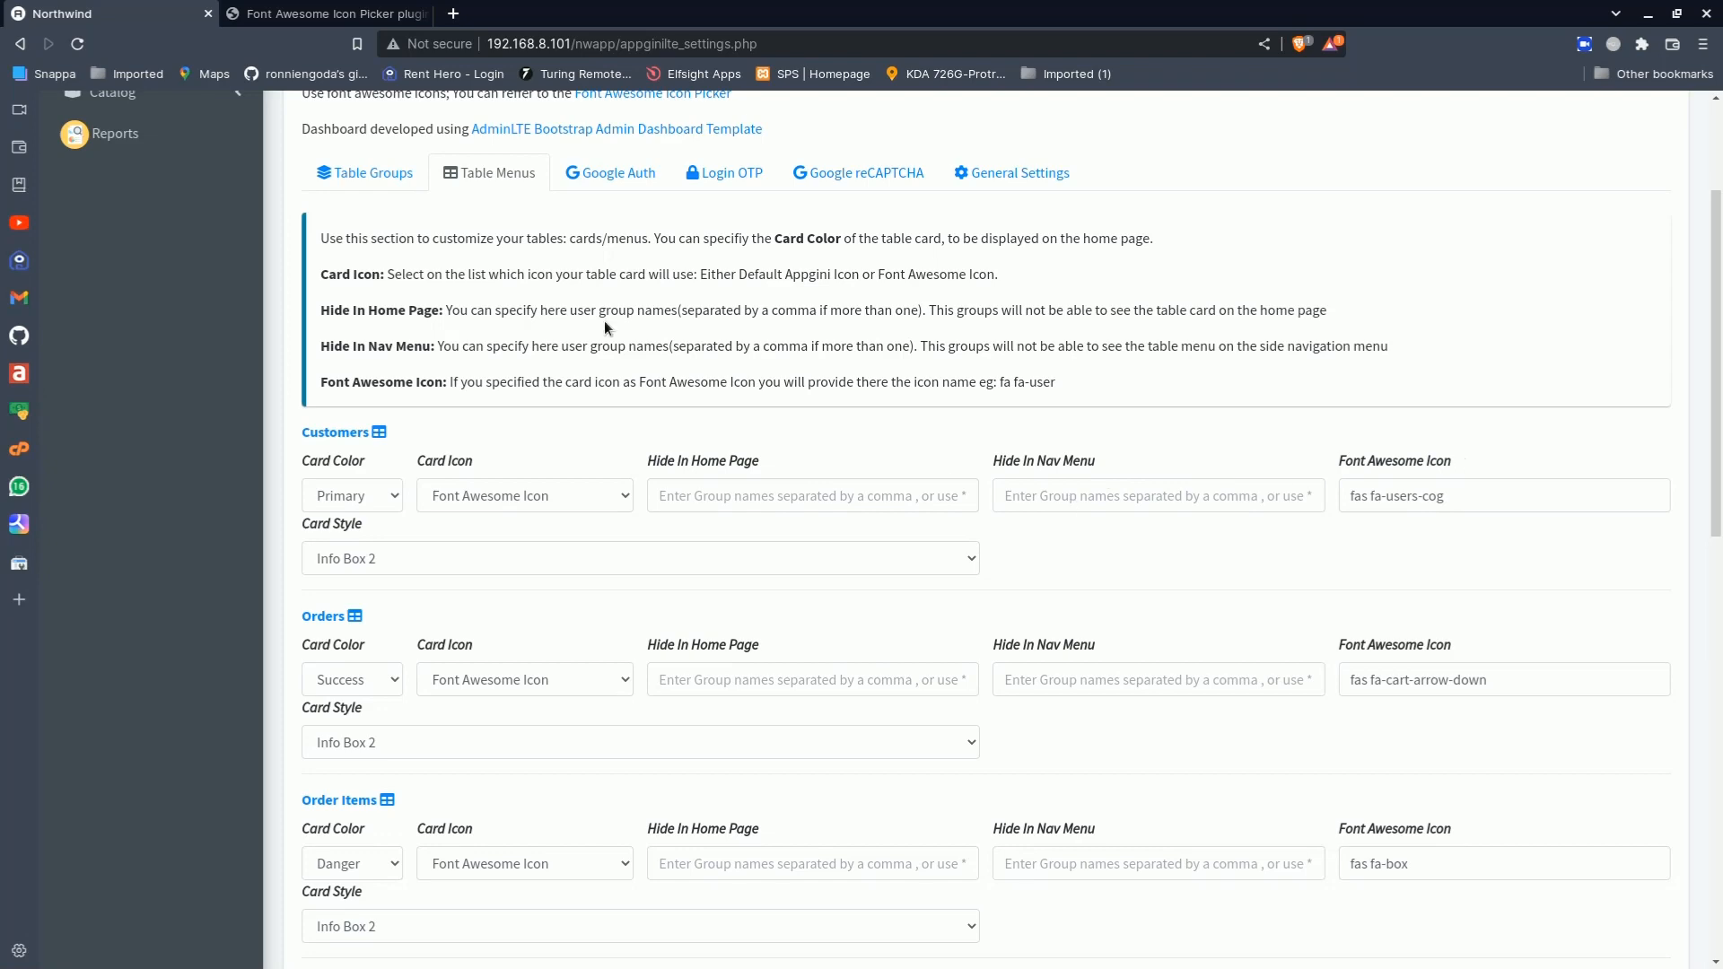
click(398, 180)
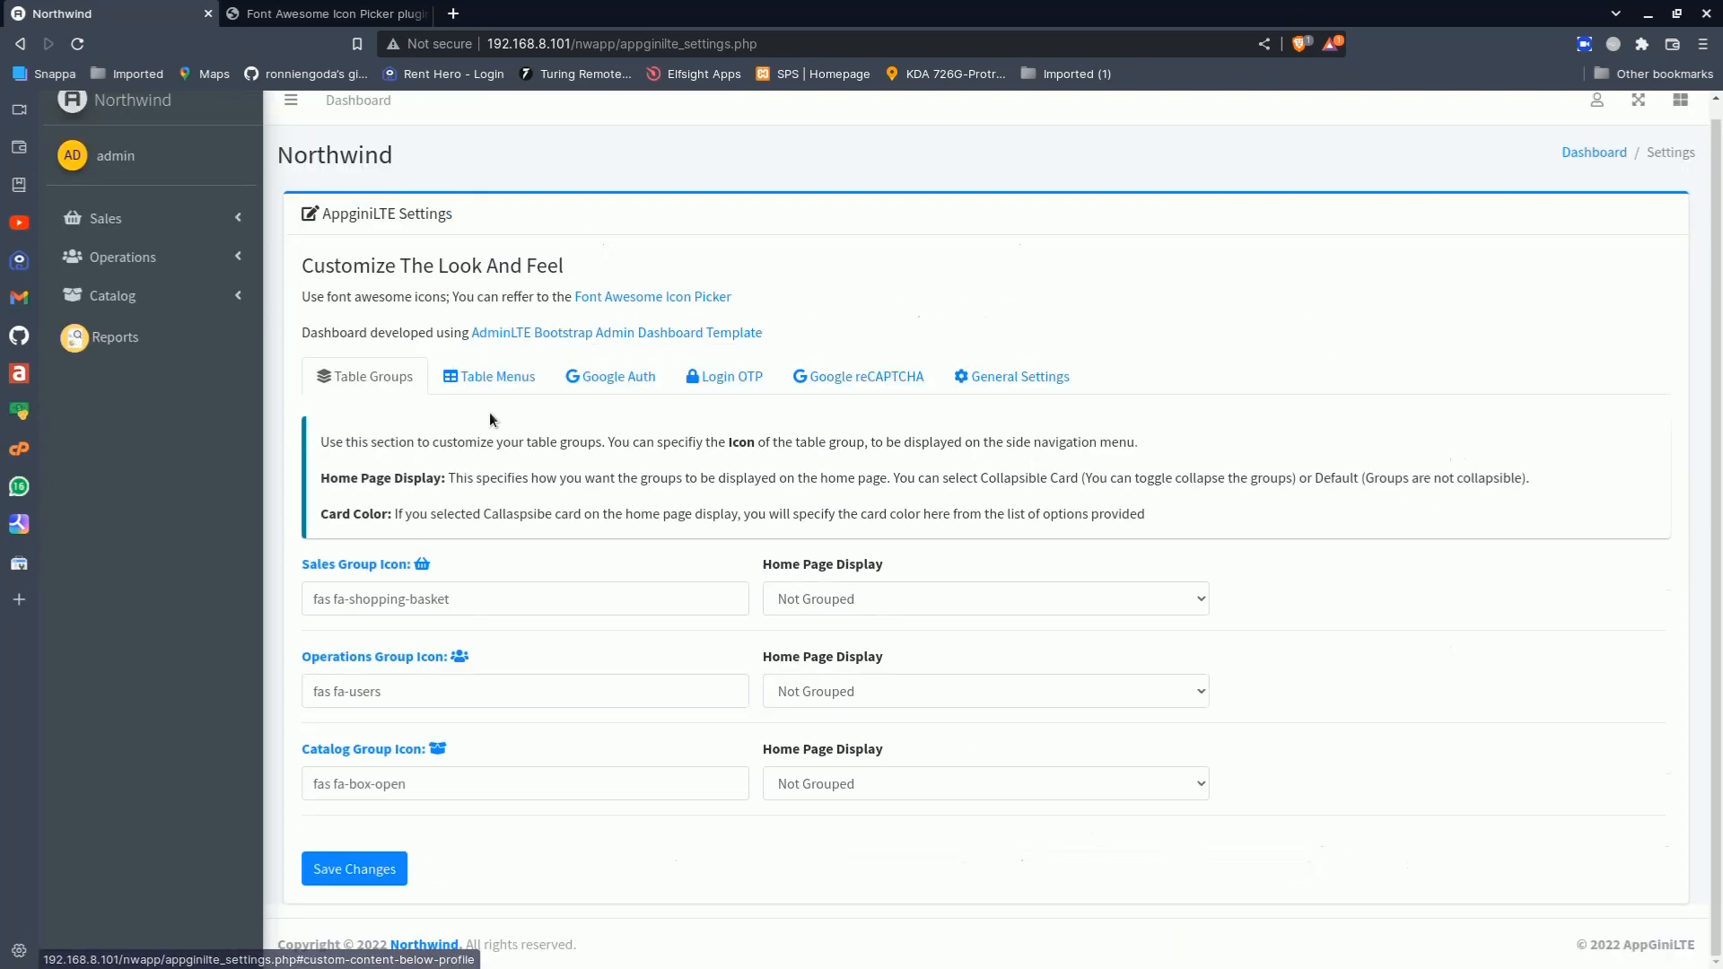
click(493, 597)
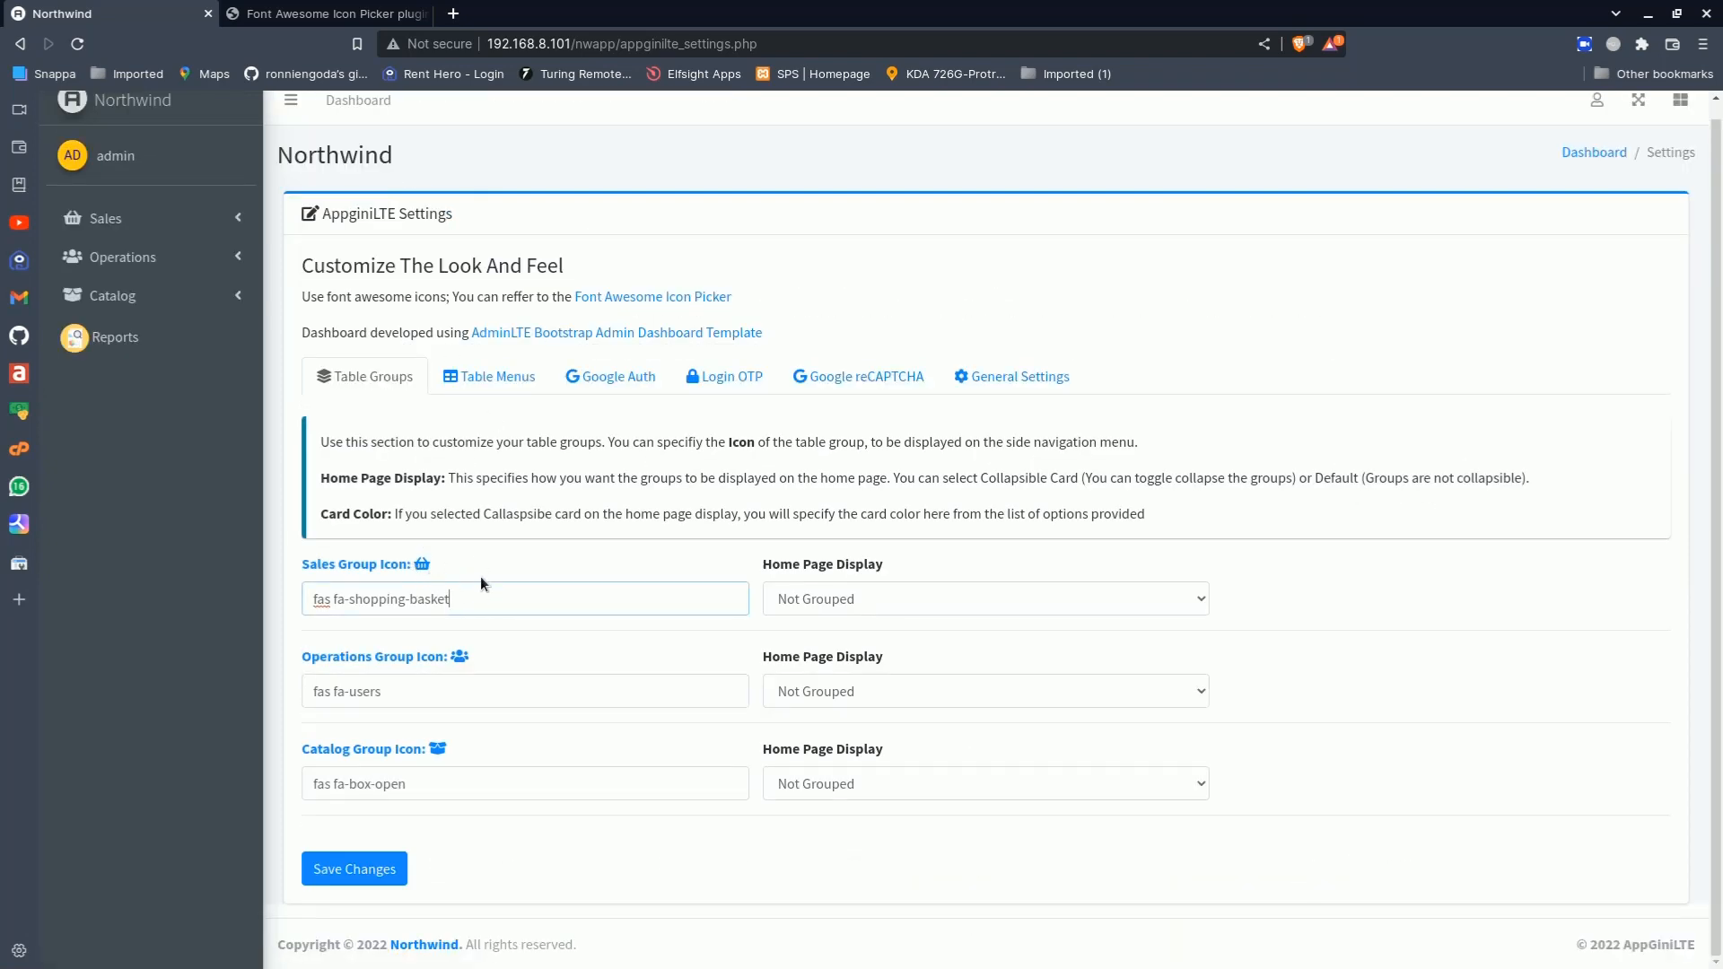
click(809, 607)
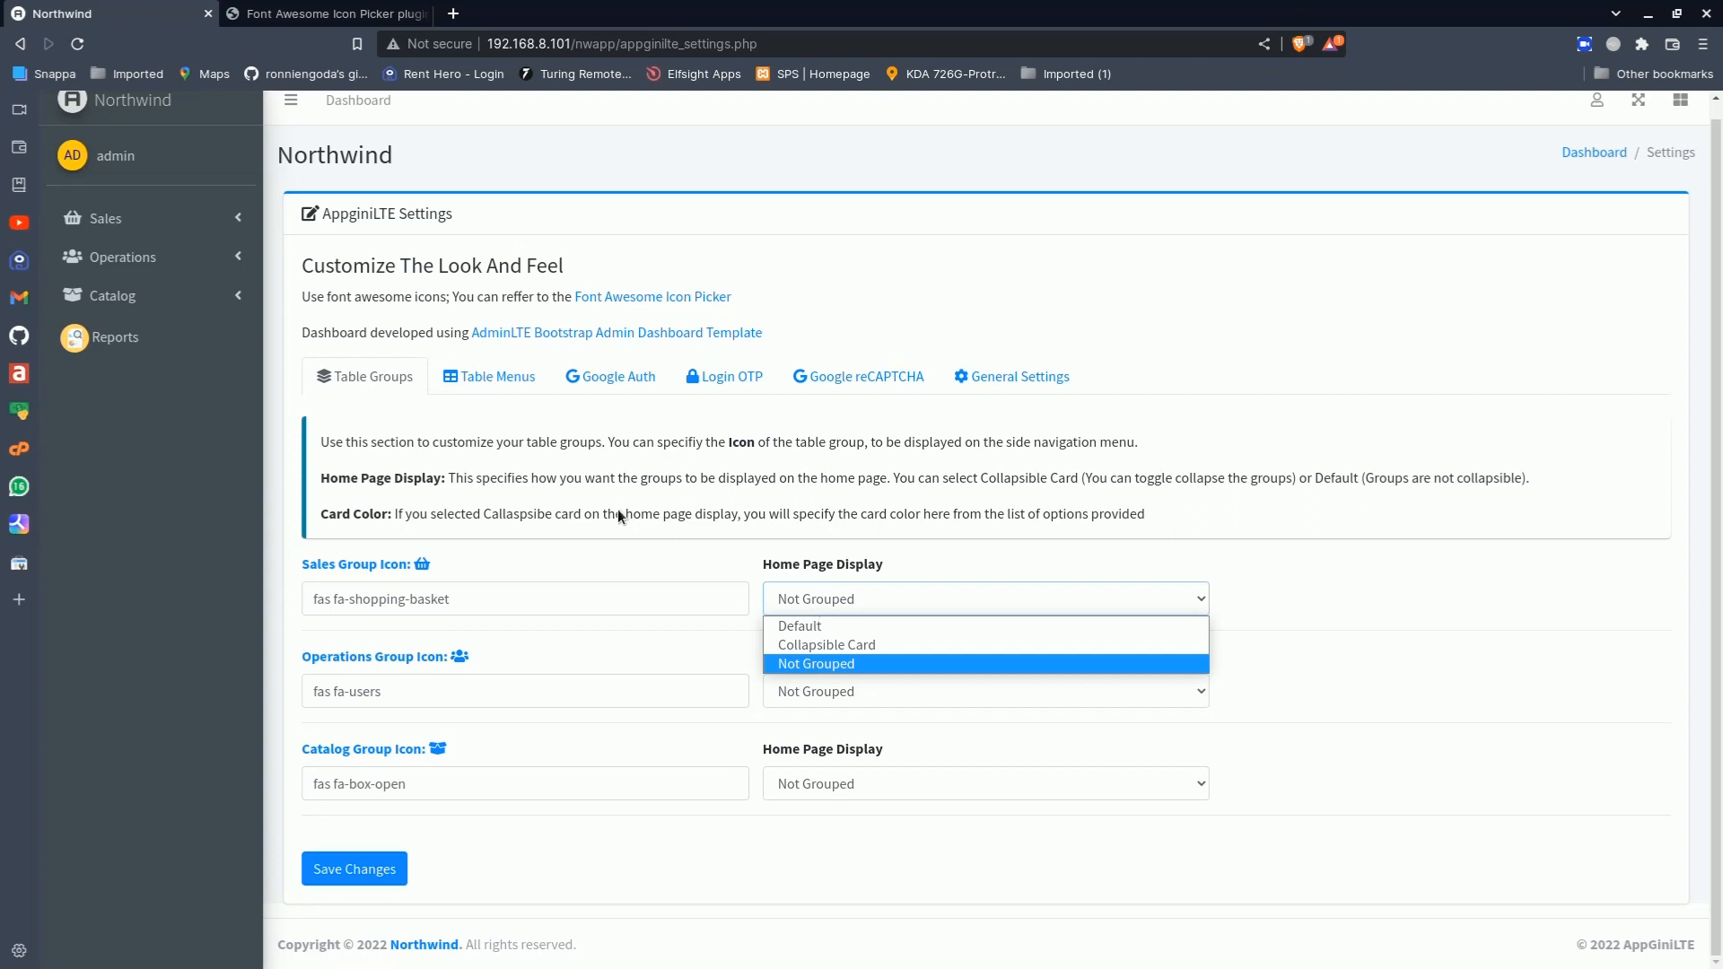
scroll(617, 508, up, 1)
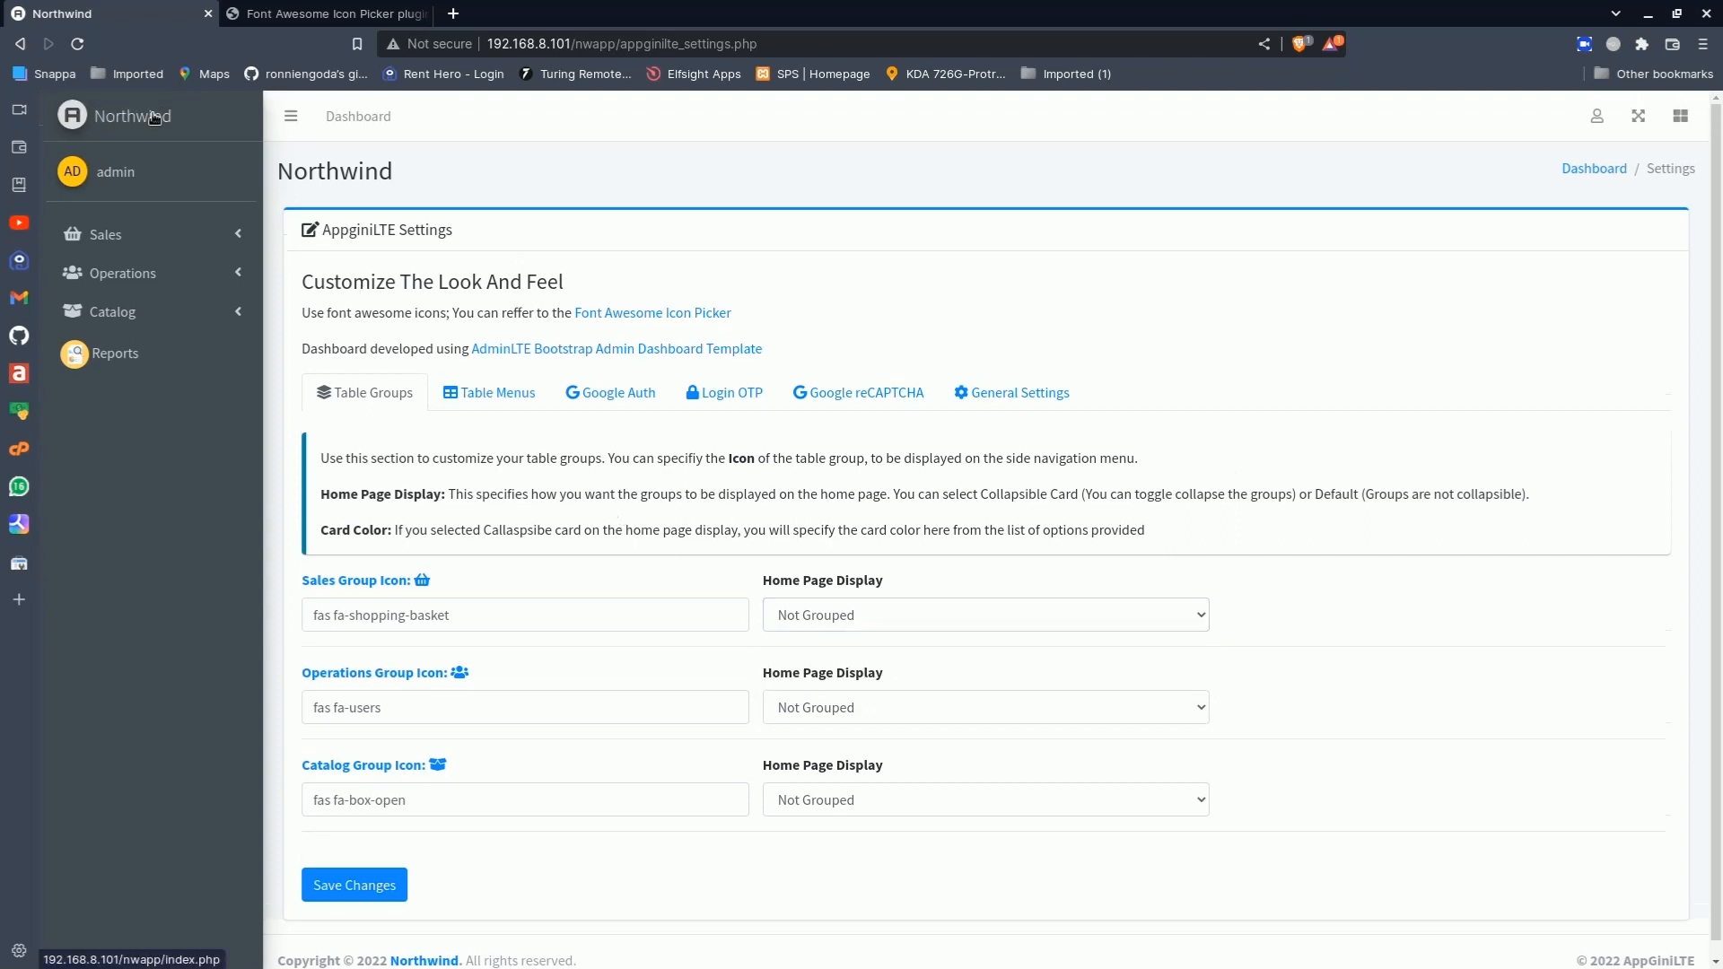
click(153, 117)
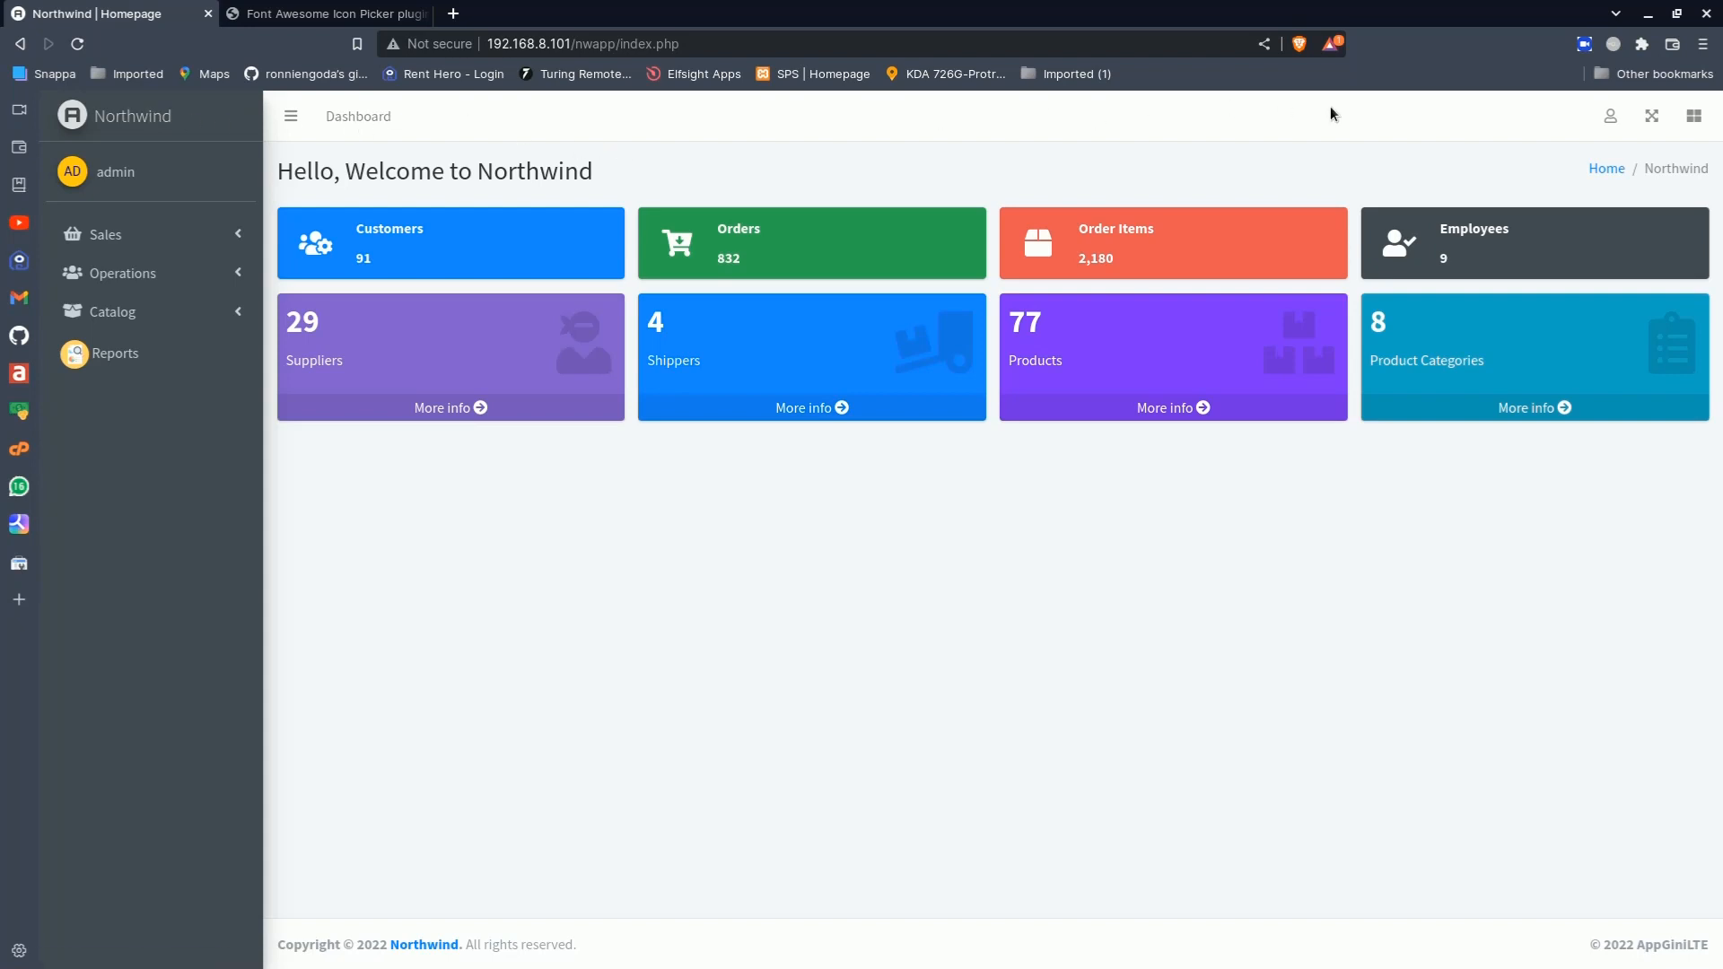
Open the Google Auth section of the AppginiLTE Settings
click(1610, 121)
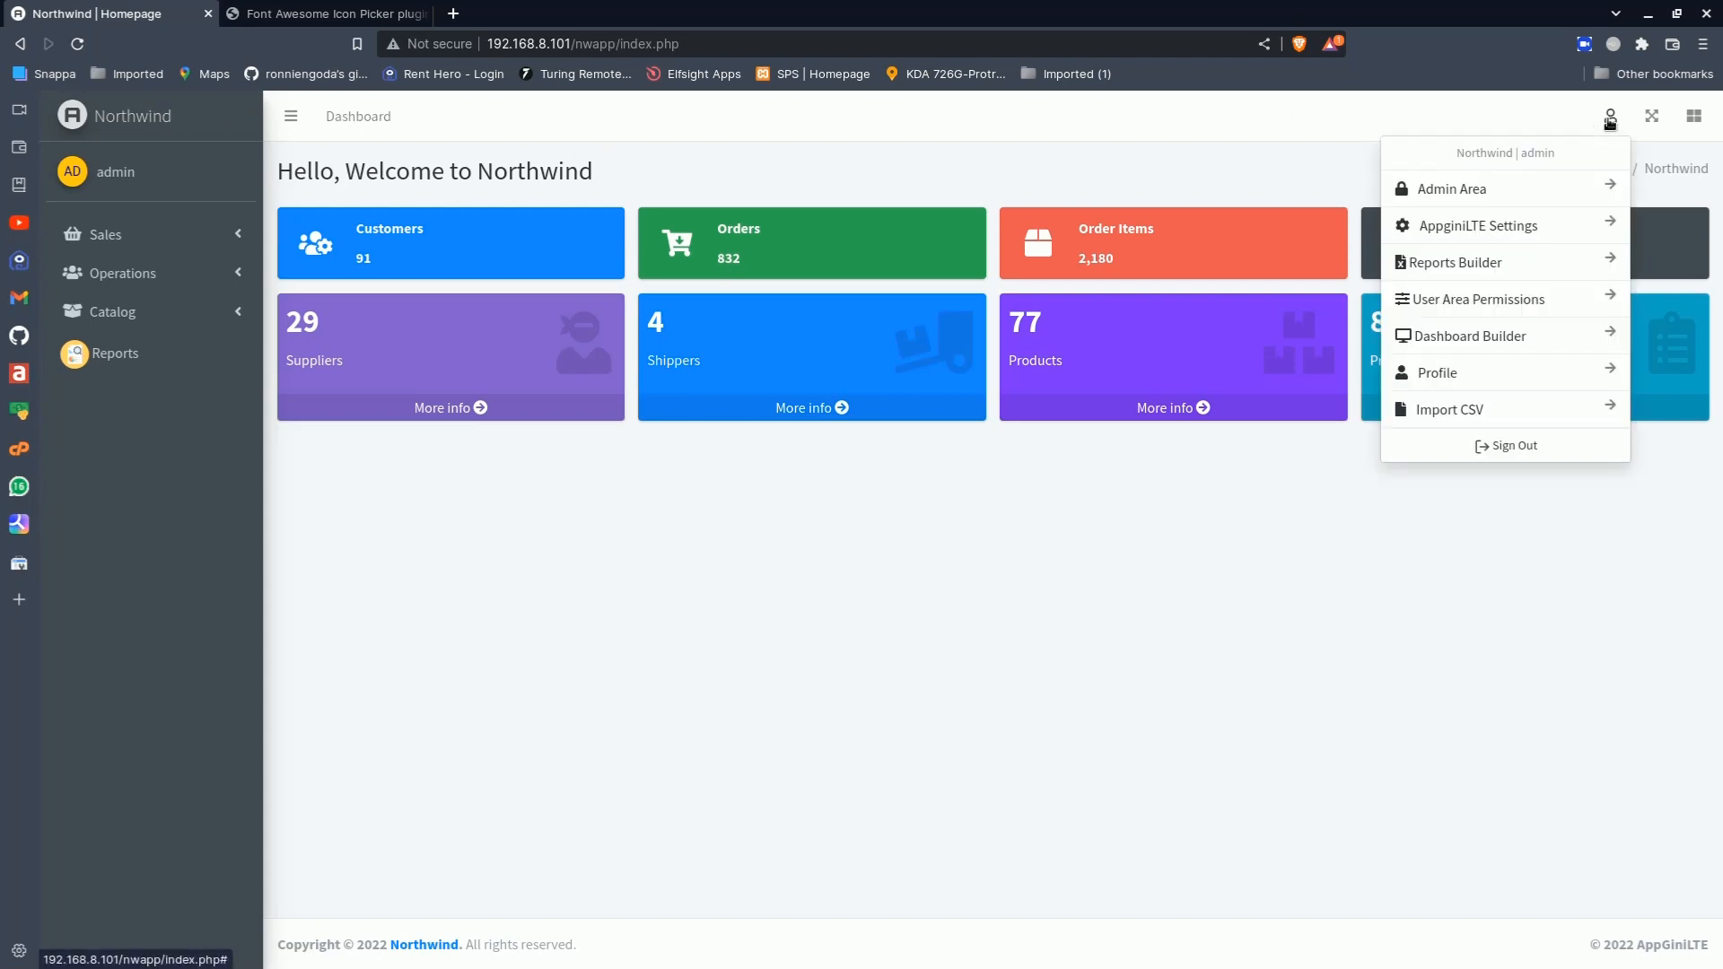
click(1462, 240)
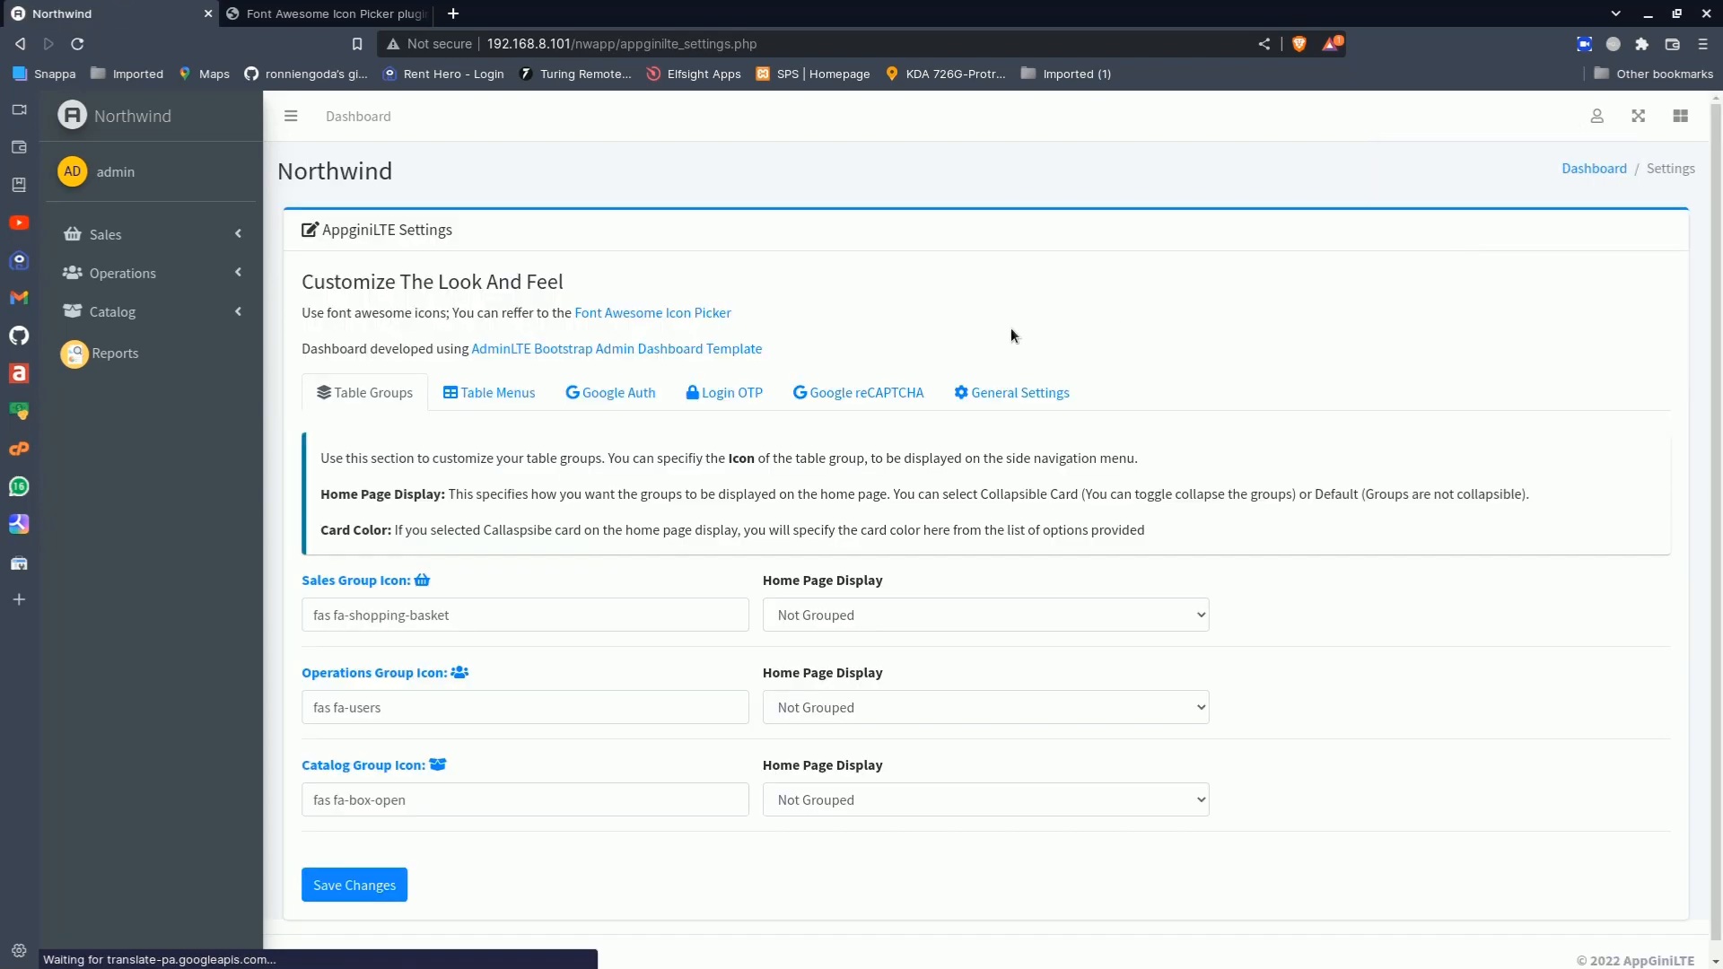
click(603, 402)
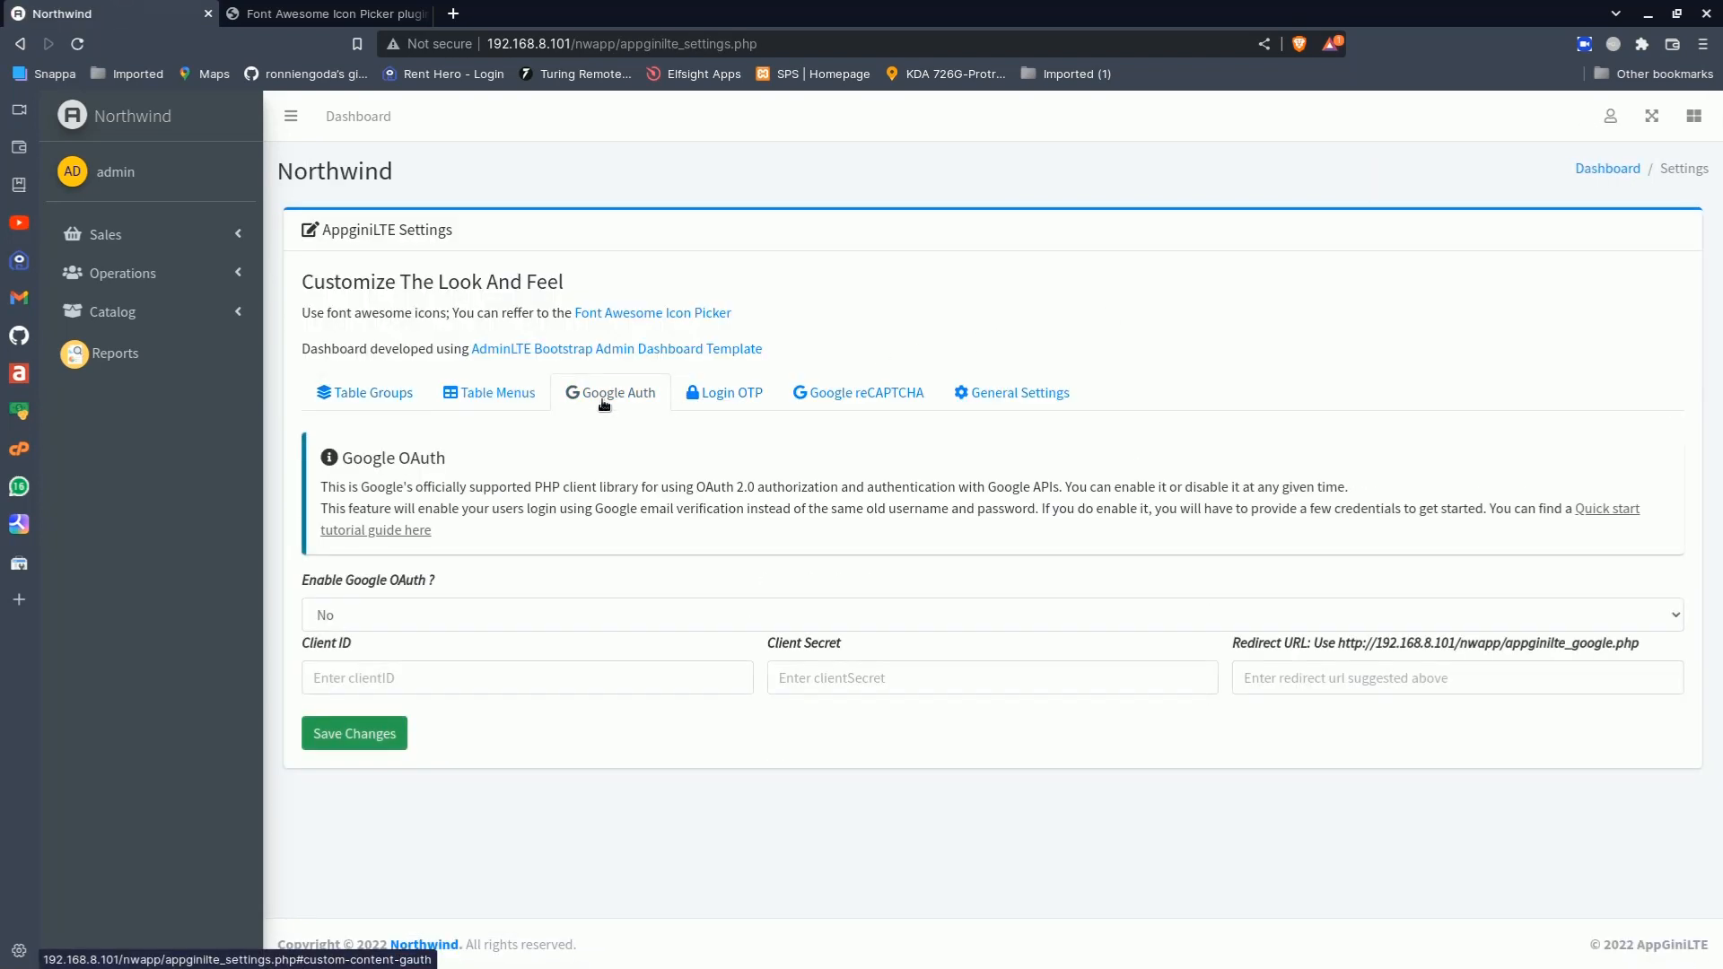
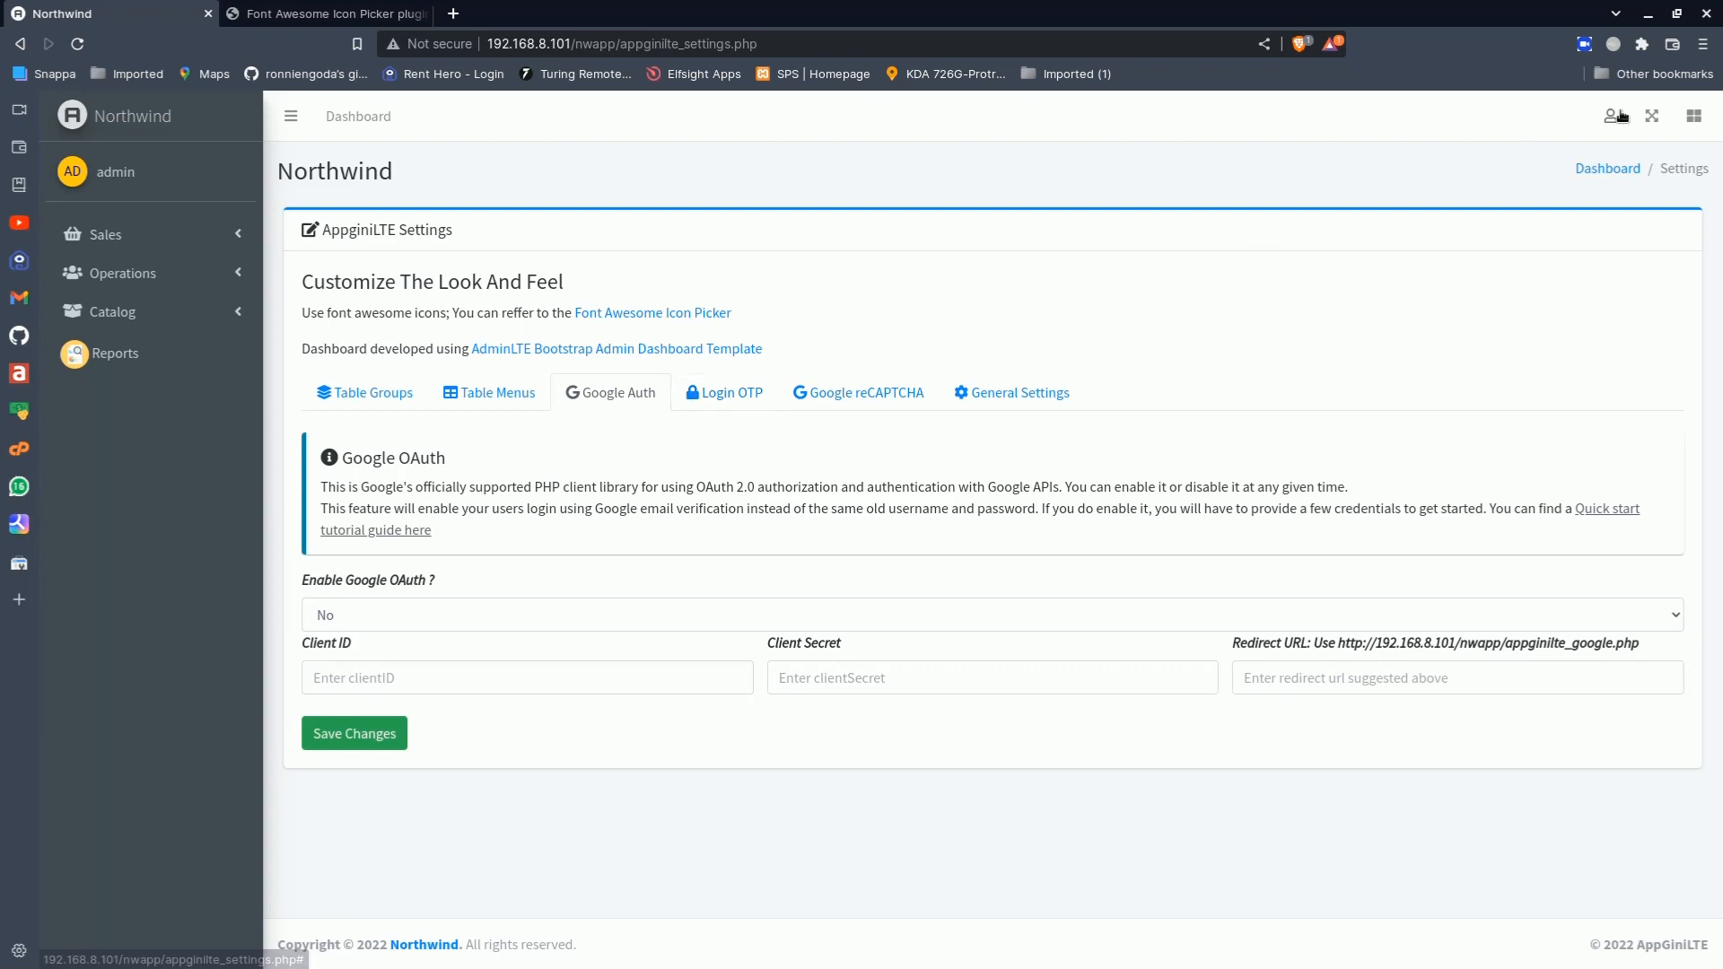
Check the email address in the admin's membership profile, and return to the AppginiLTE Settings
click(1609, 115)
click(1439, 372)
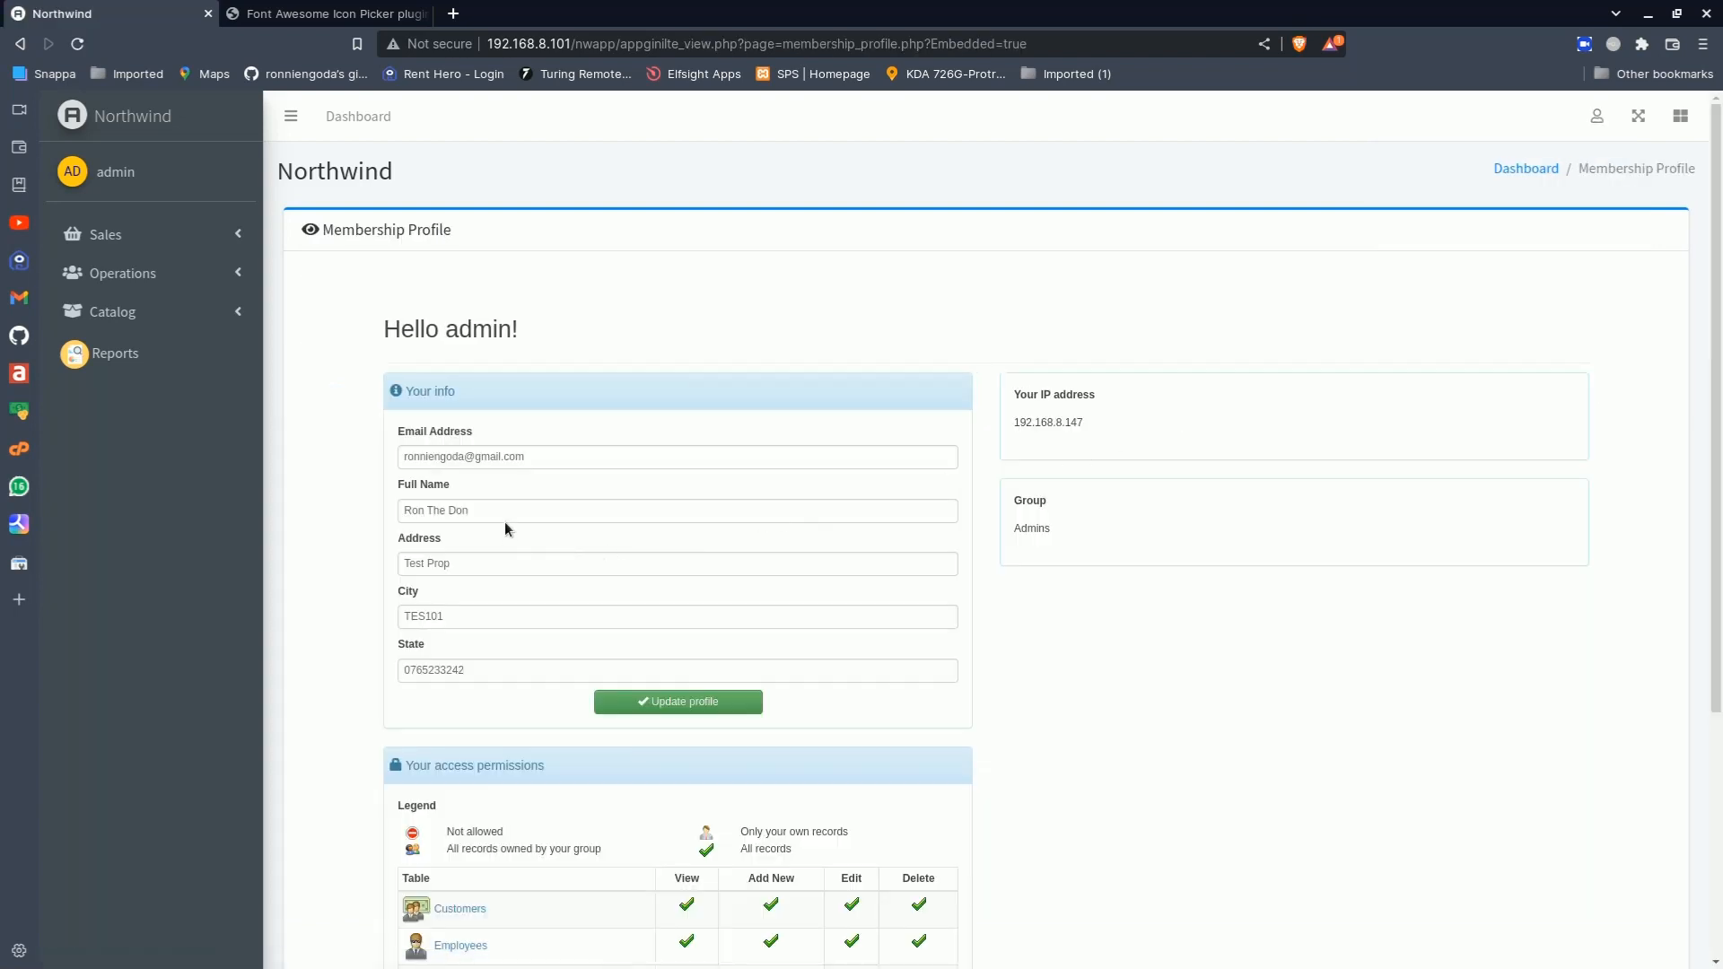
drag(539, 457, 400, 458)
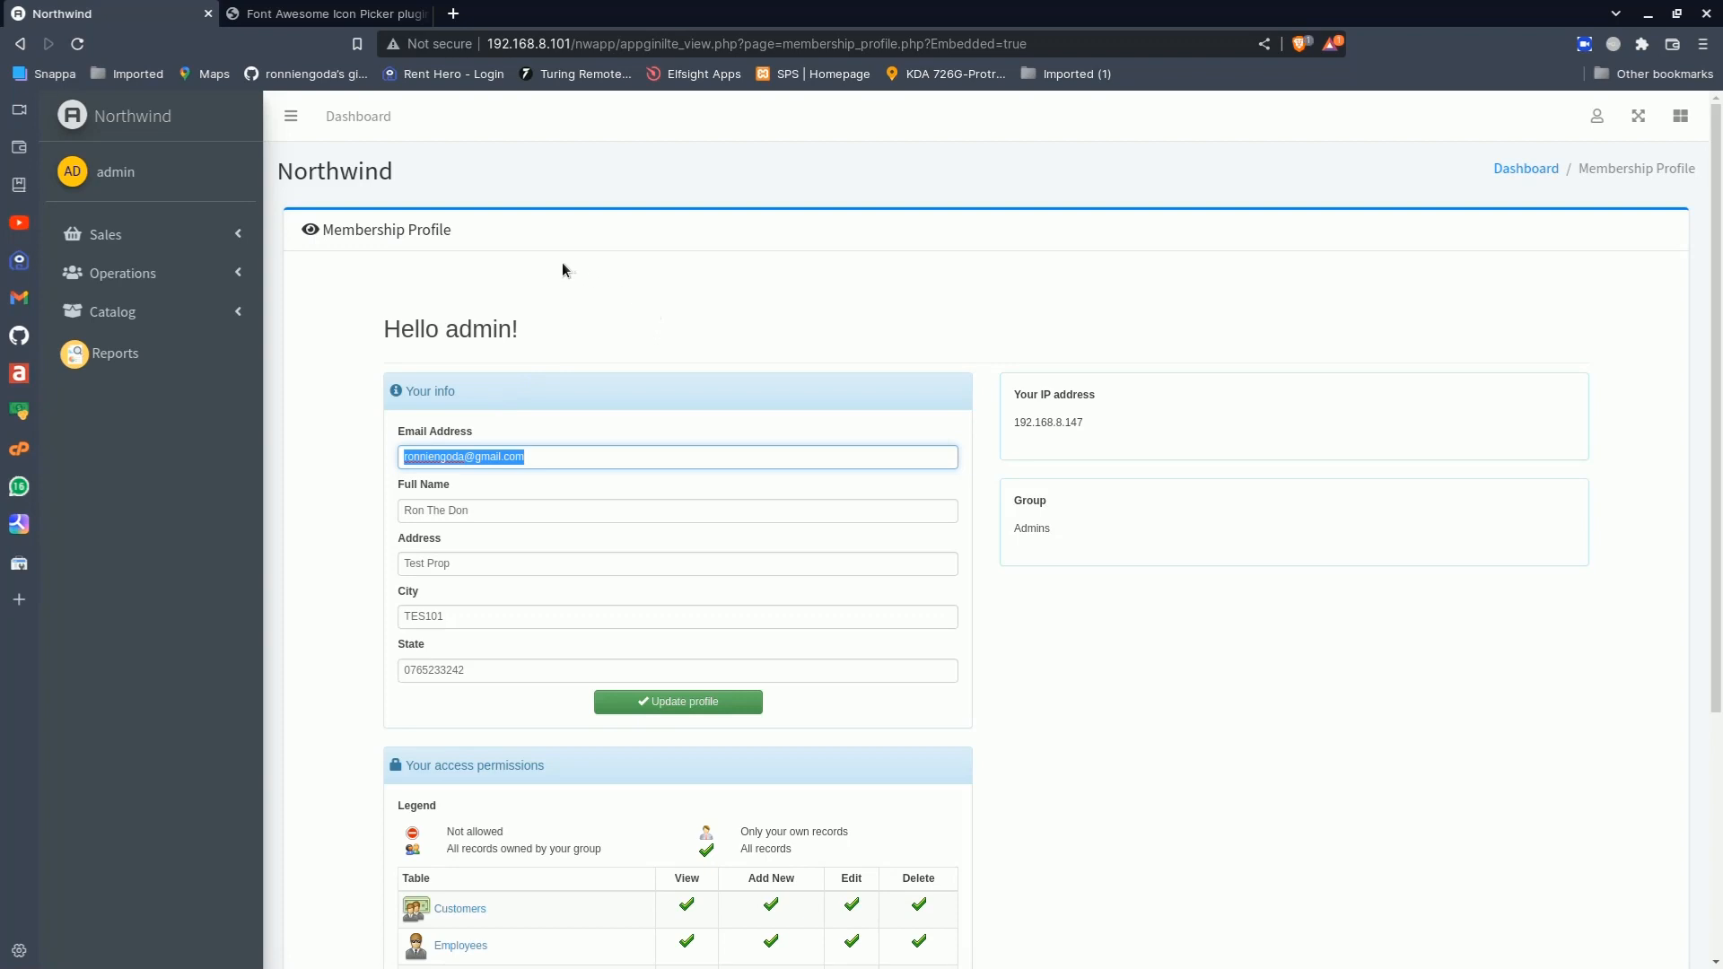
click(21, 44)
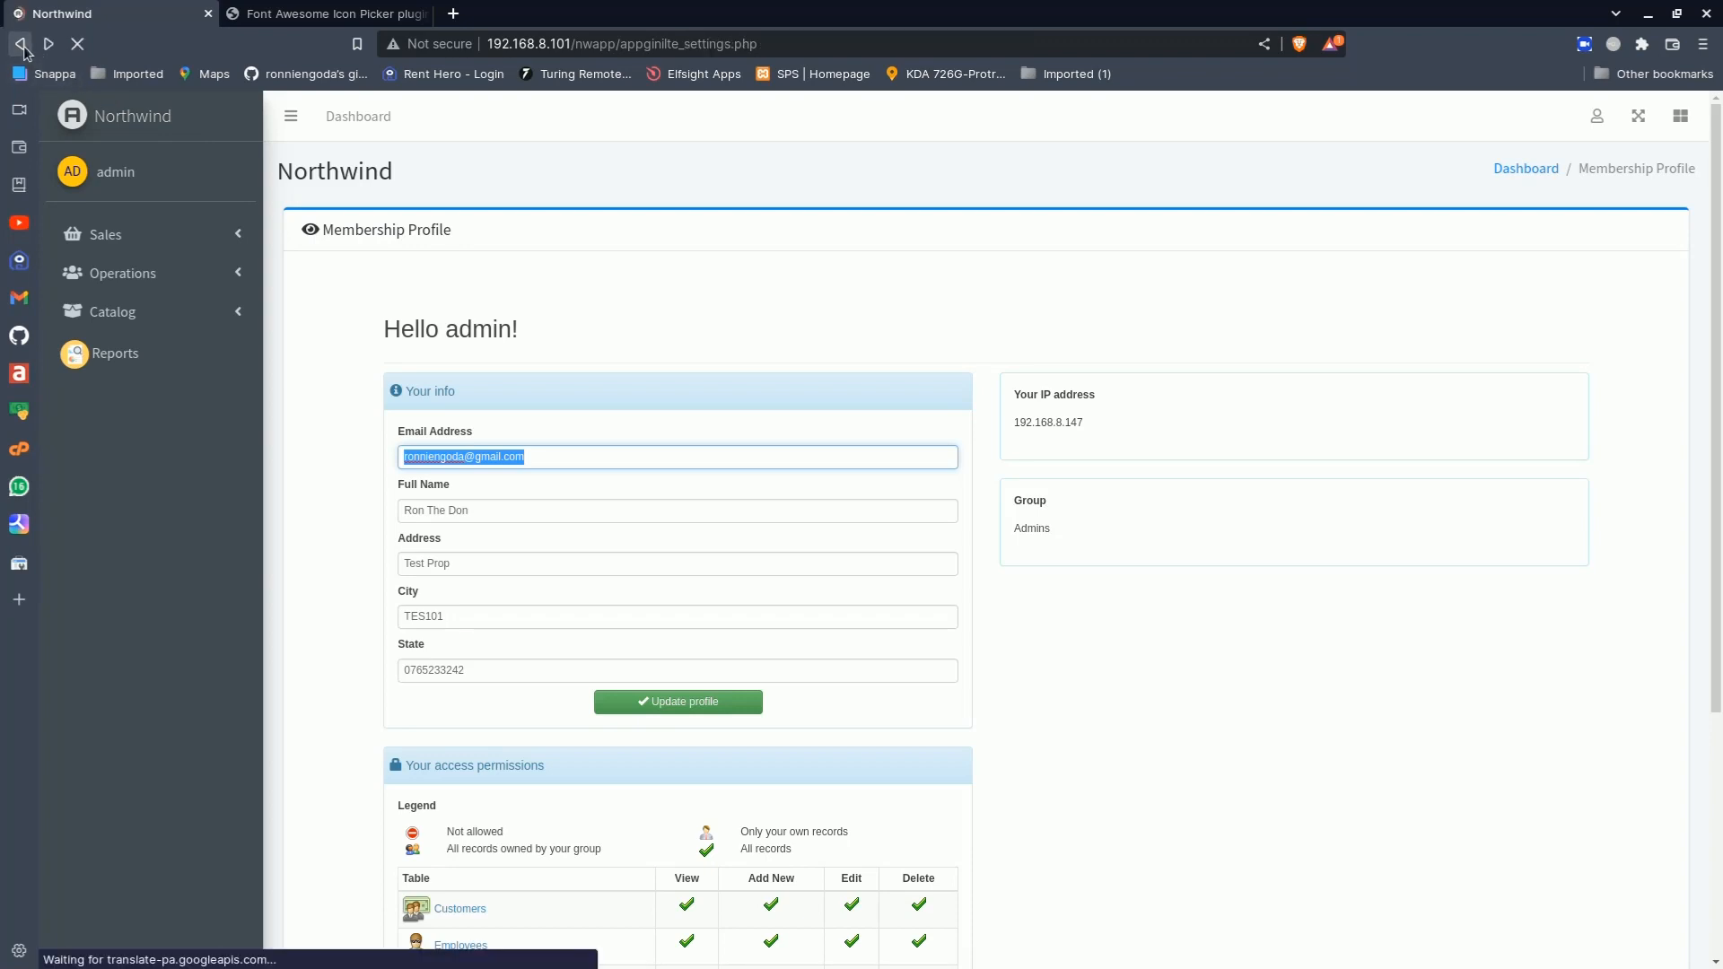
Set Enable Google OAuth to Yes in the Google Auth settings
click(595, 393)
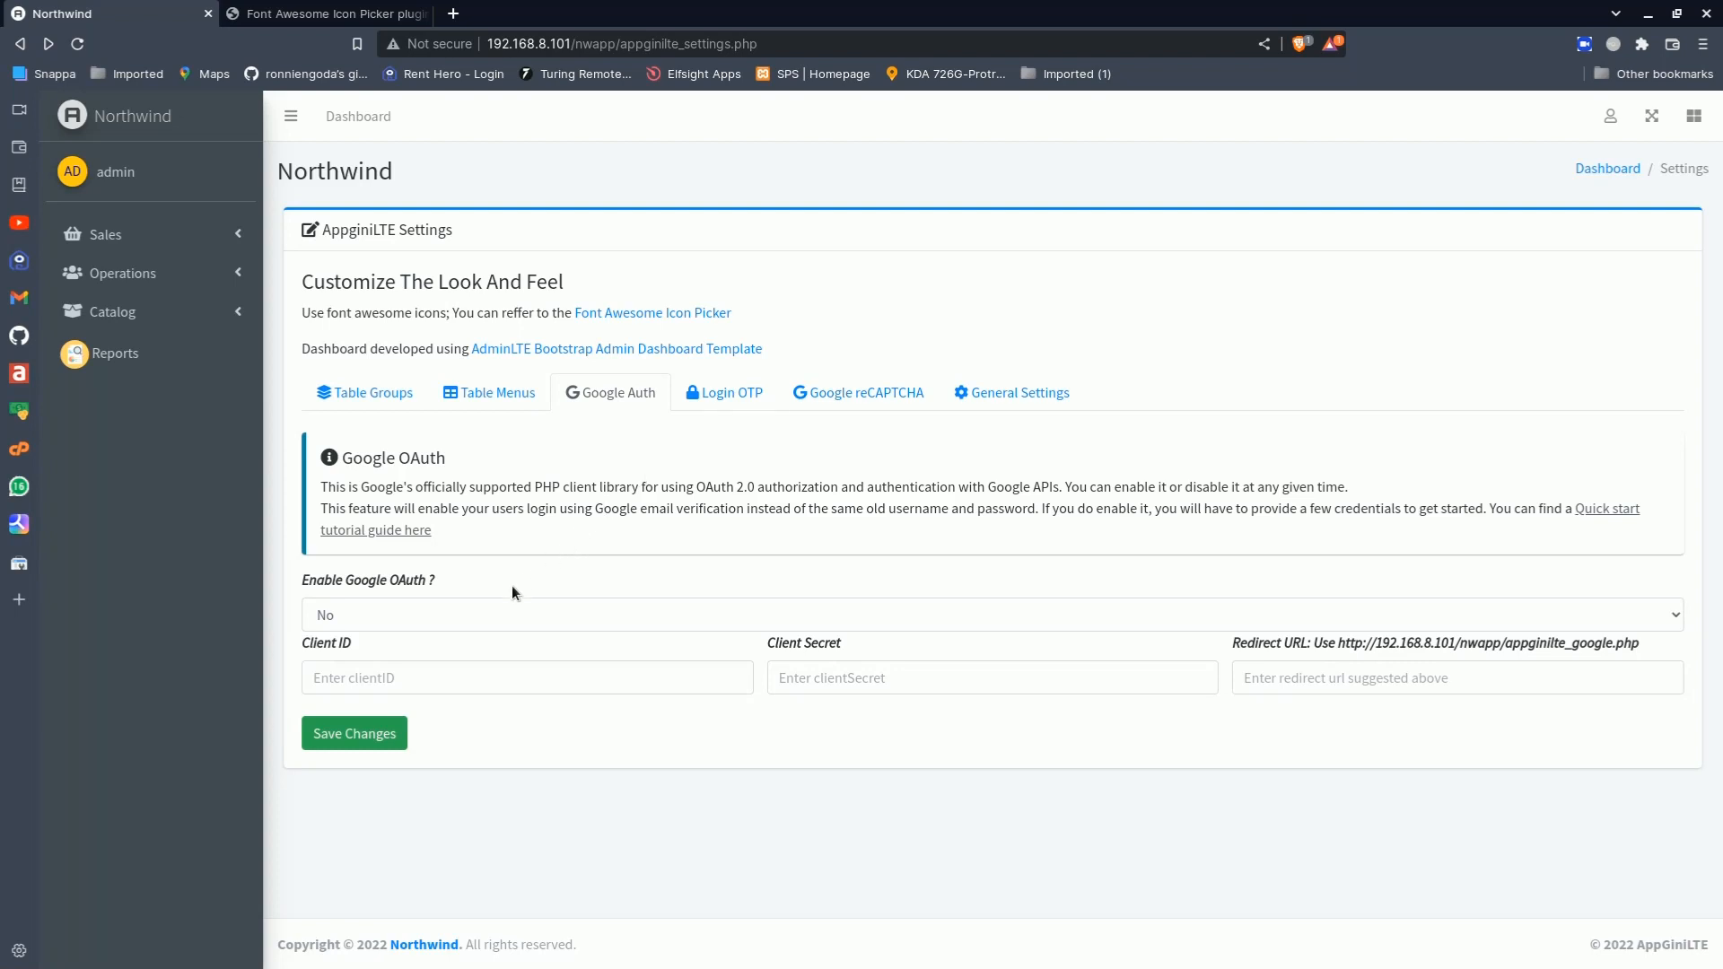
click(465, 619)
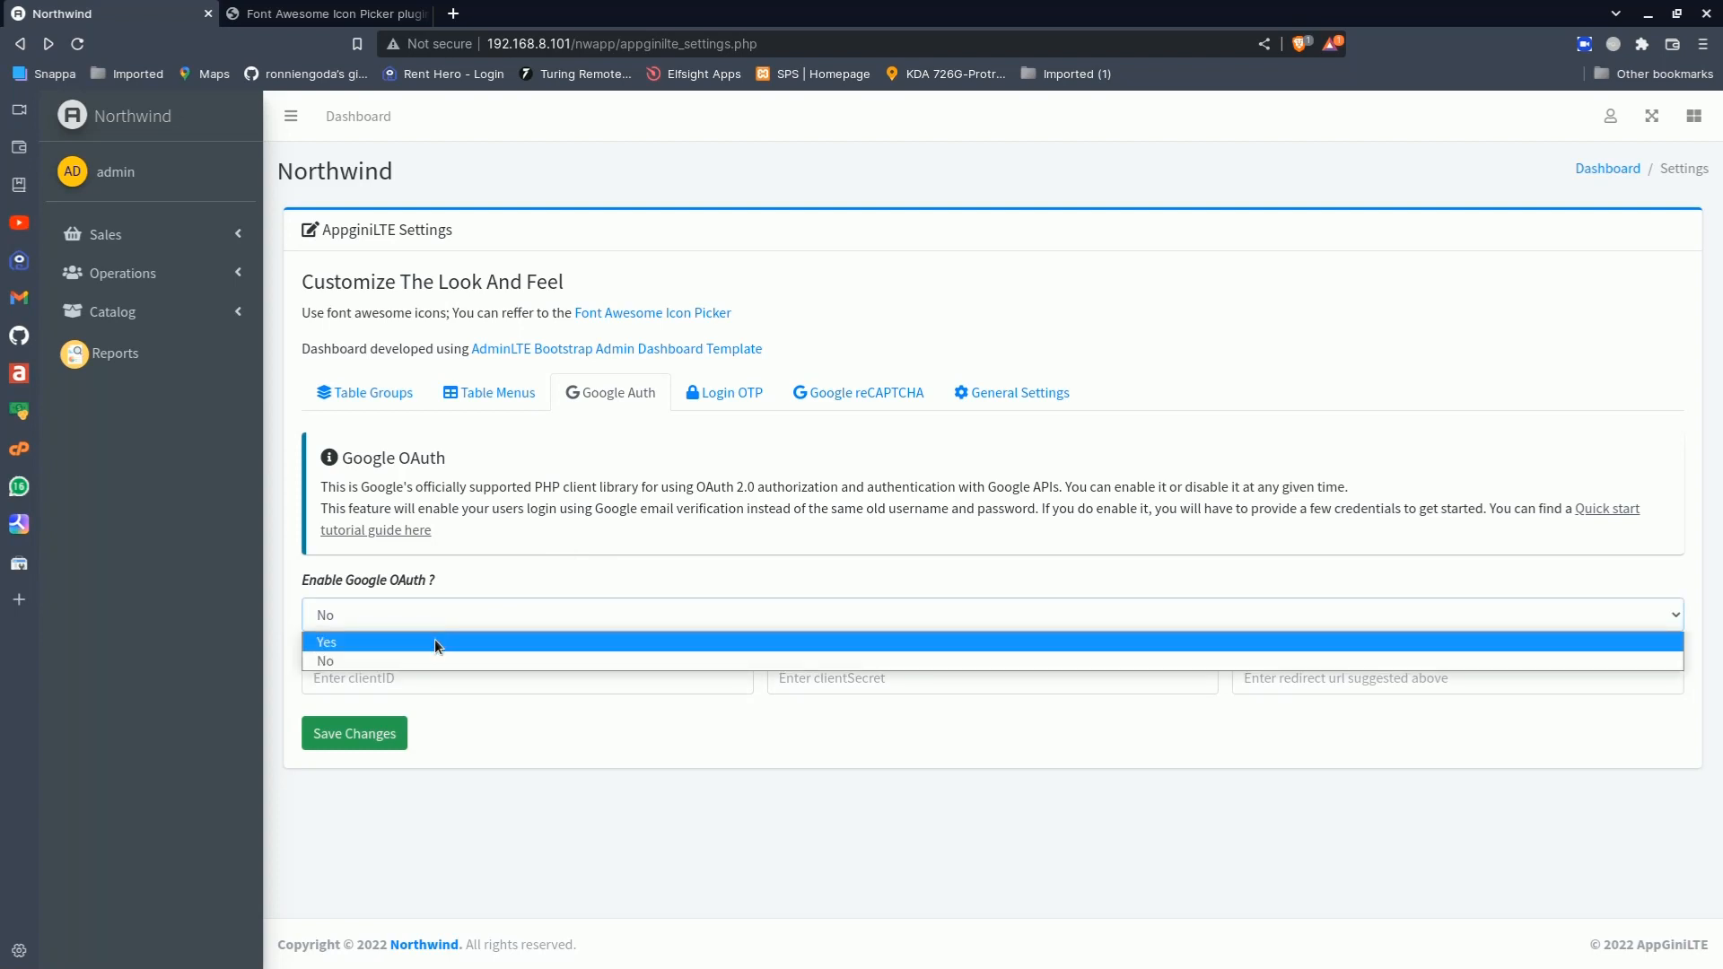
click(434, 643)
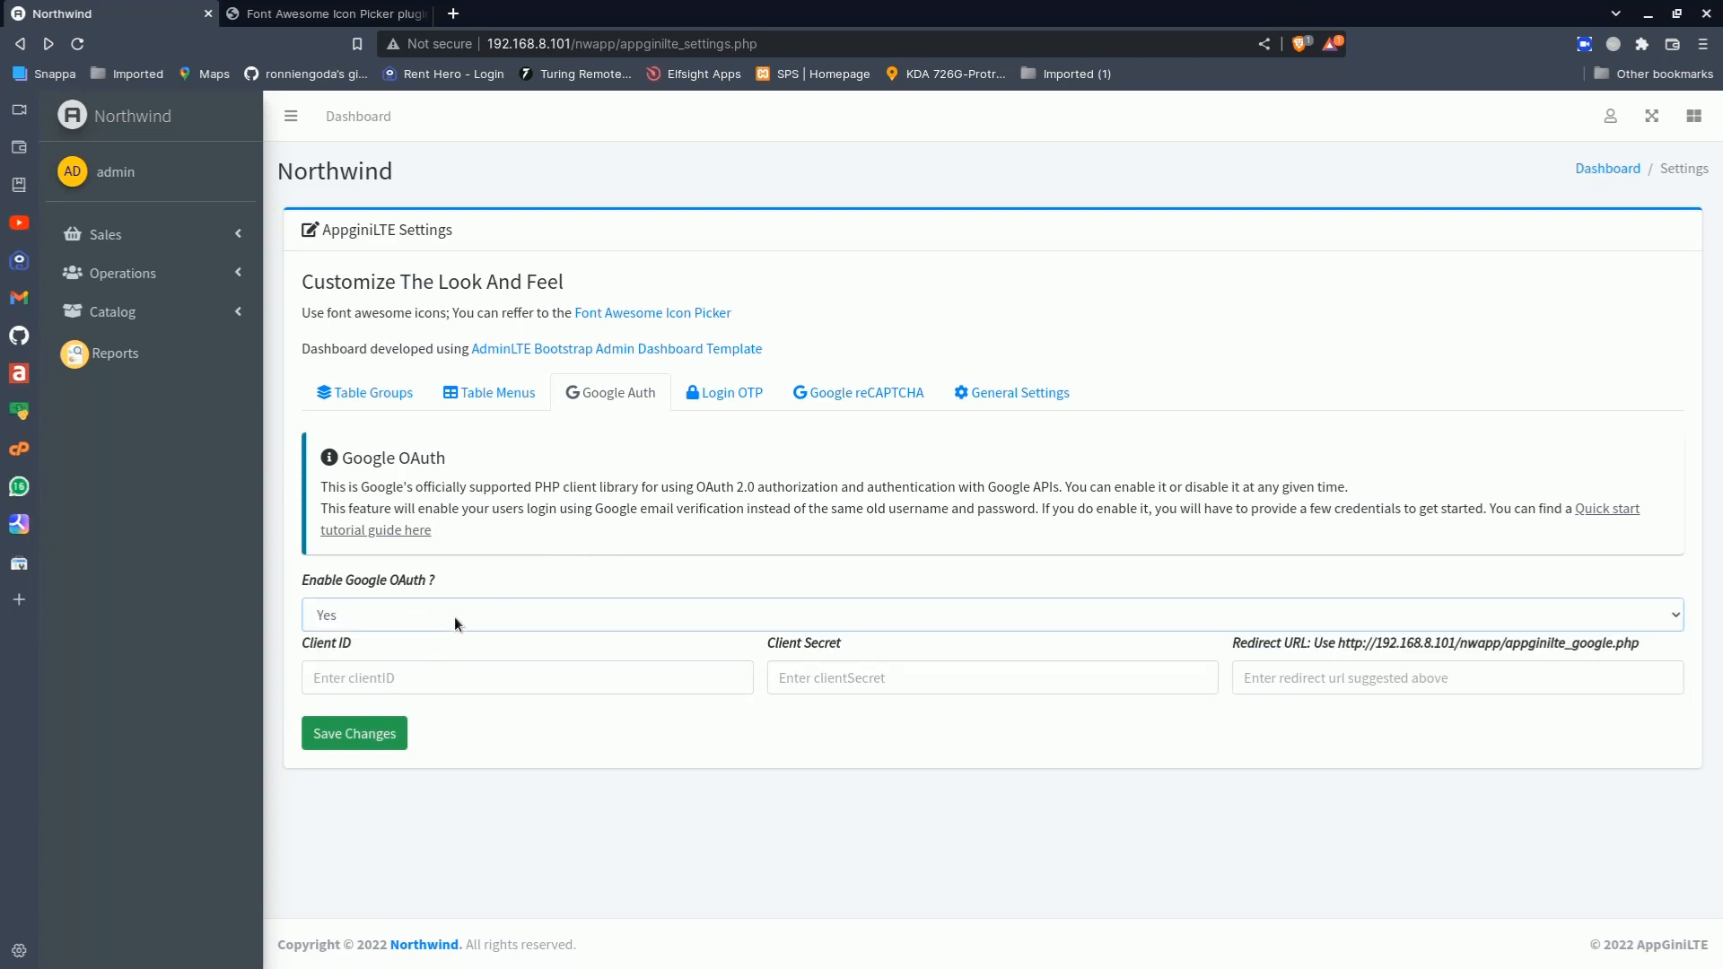
Examine the Client ID, Client Secret and Redirect URL fields, highlighting the suggested redirect URL
click(453, 684)
click(857, 680)
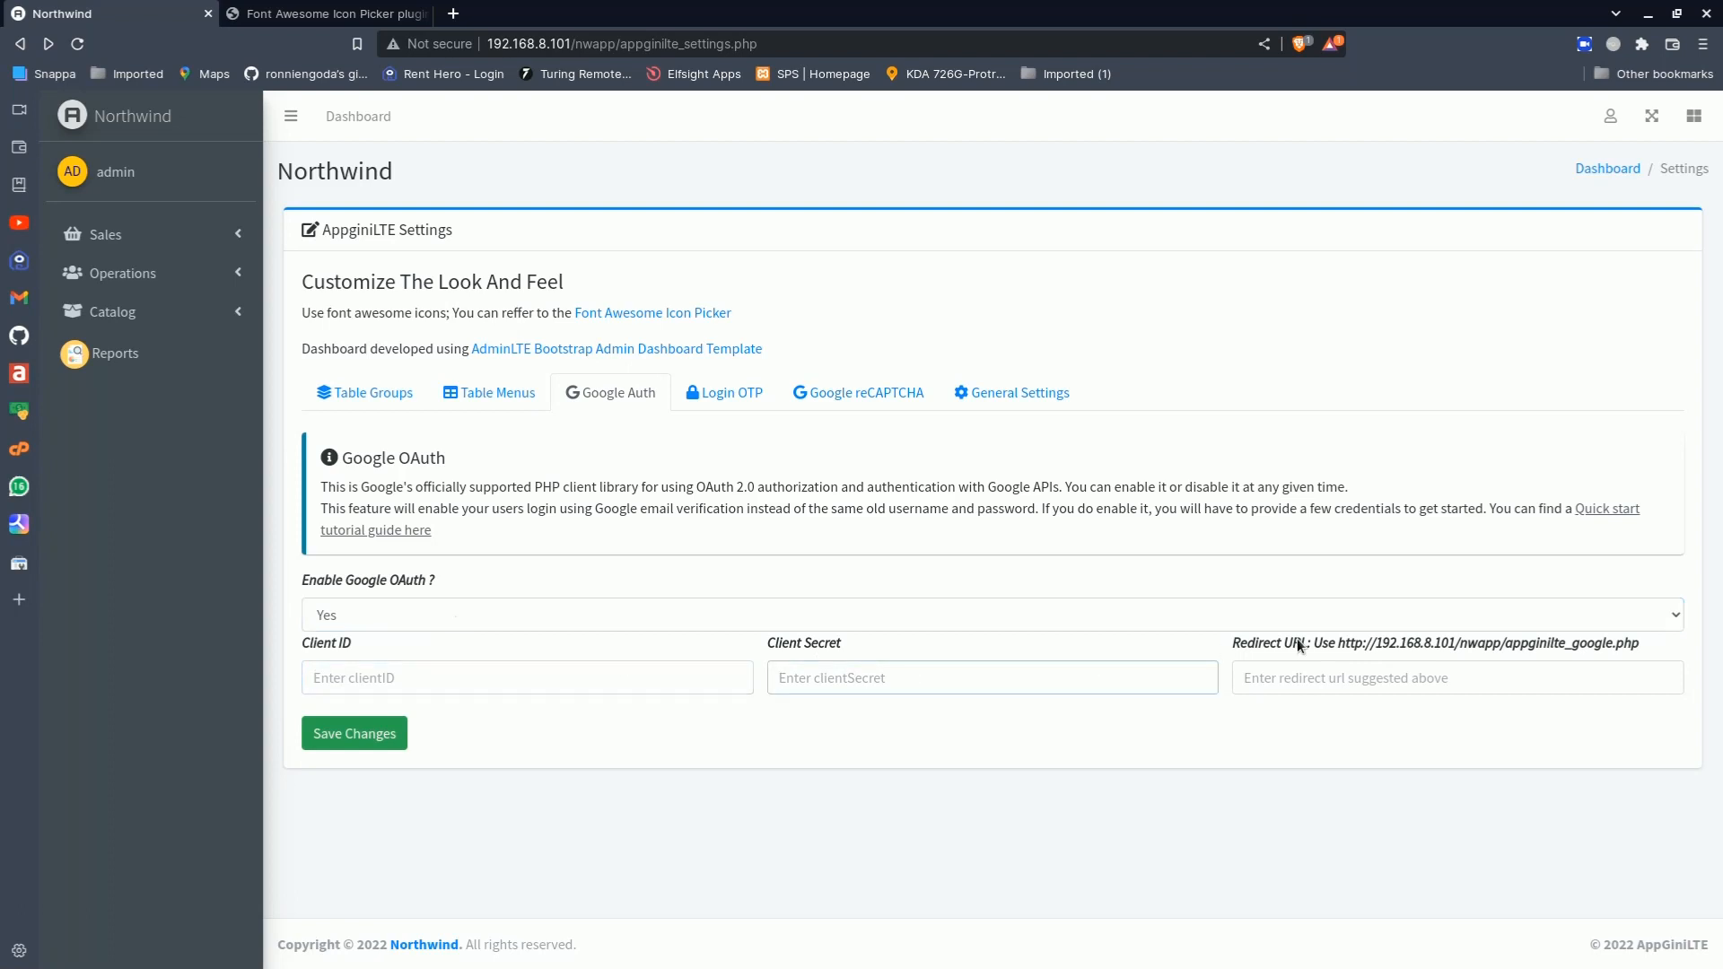
click(1302, 670)
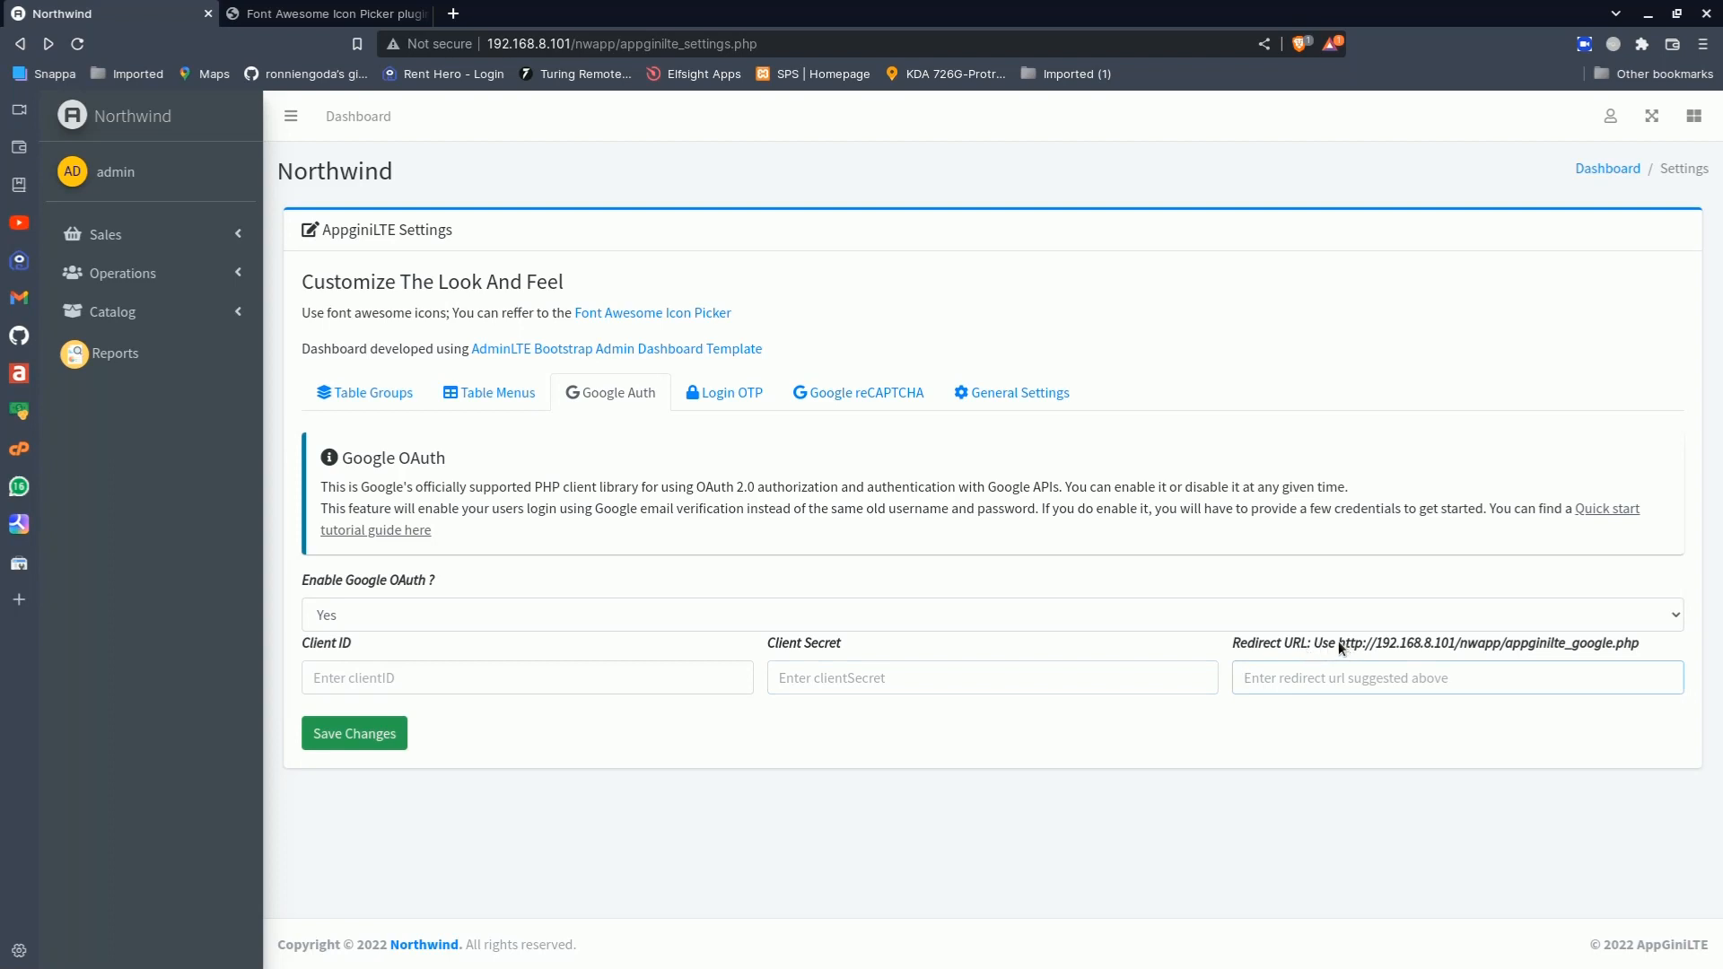
drag(1337, 640, 1353, 642)
drag(1570, 644, 1612, 643)
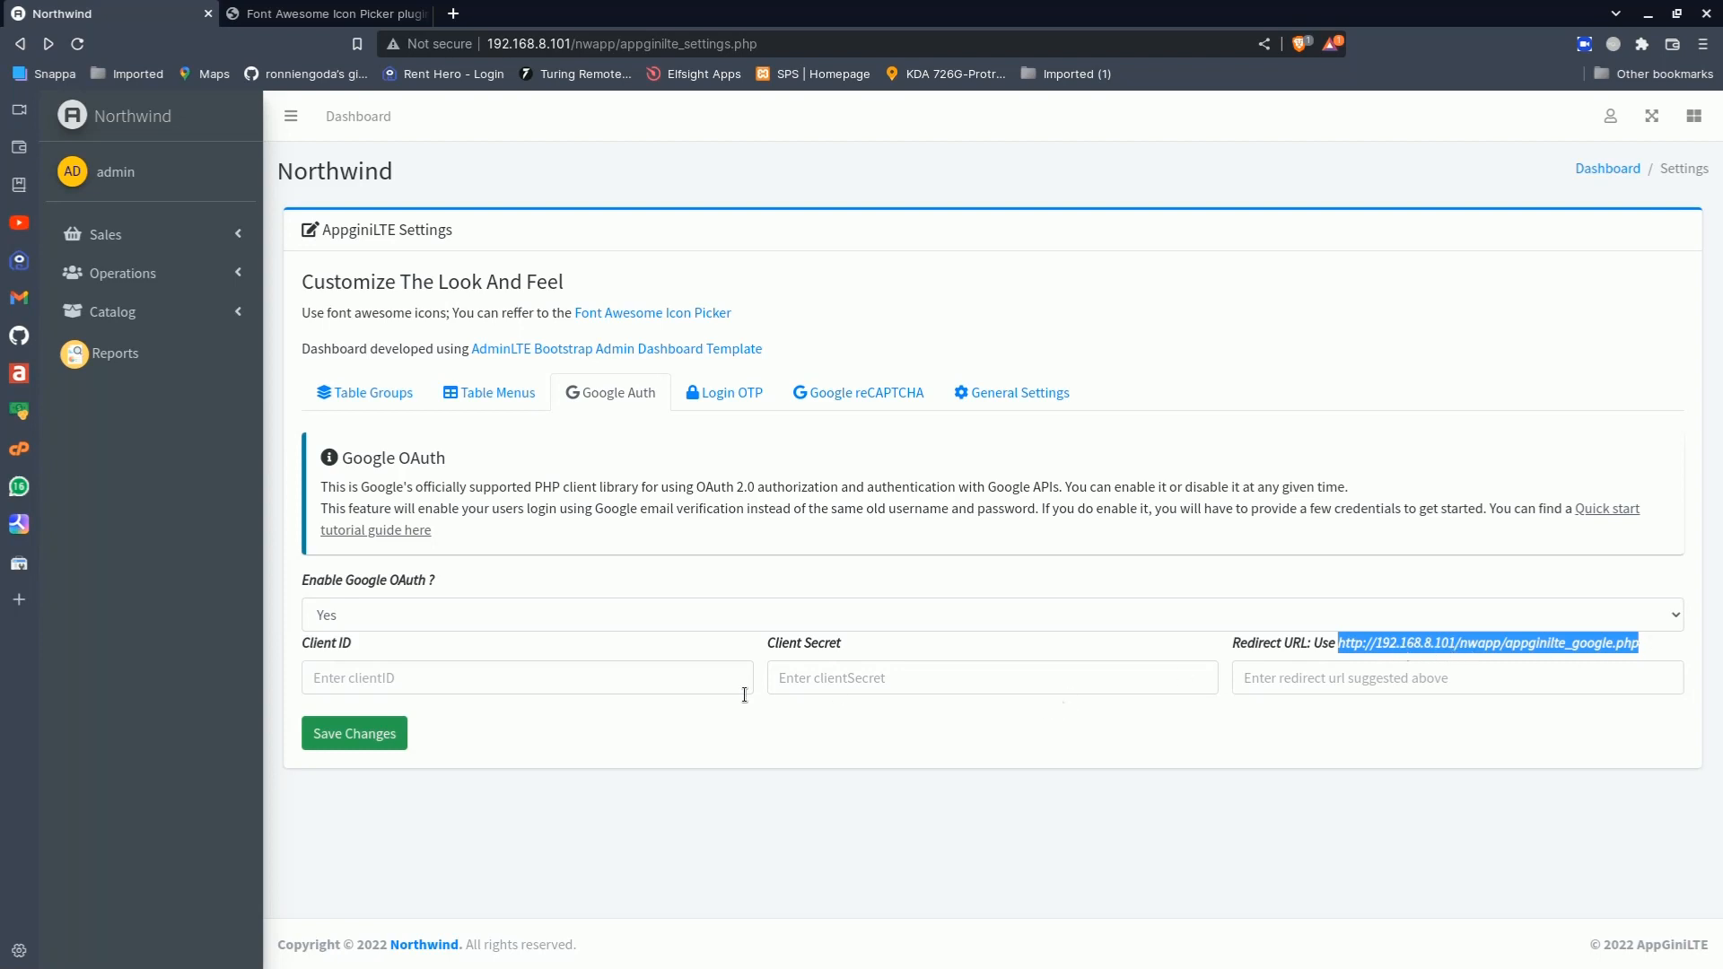
click(623, 682)
click(832, 674)
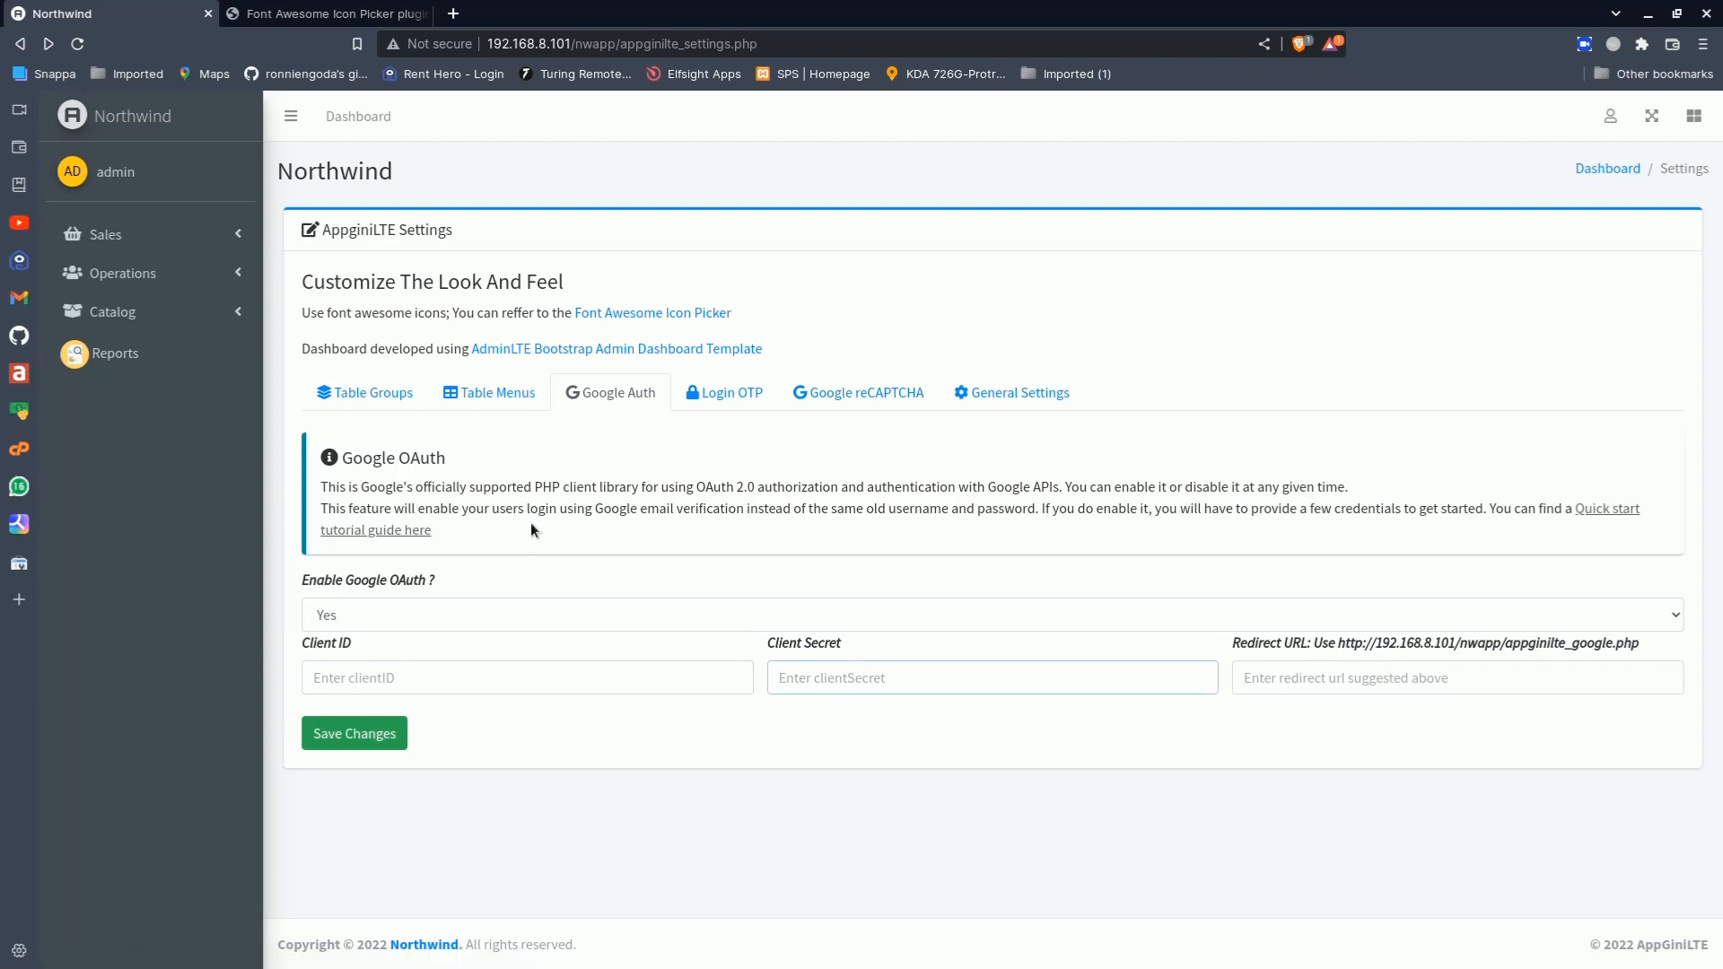
Open the Google OAuth quick start tutorial, follow its link to the Google Developers console, and close the tutorial
click(411, 532)
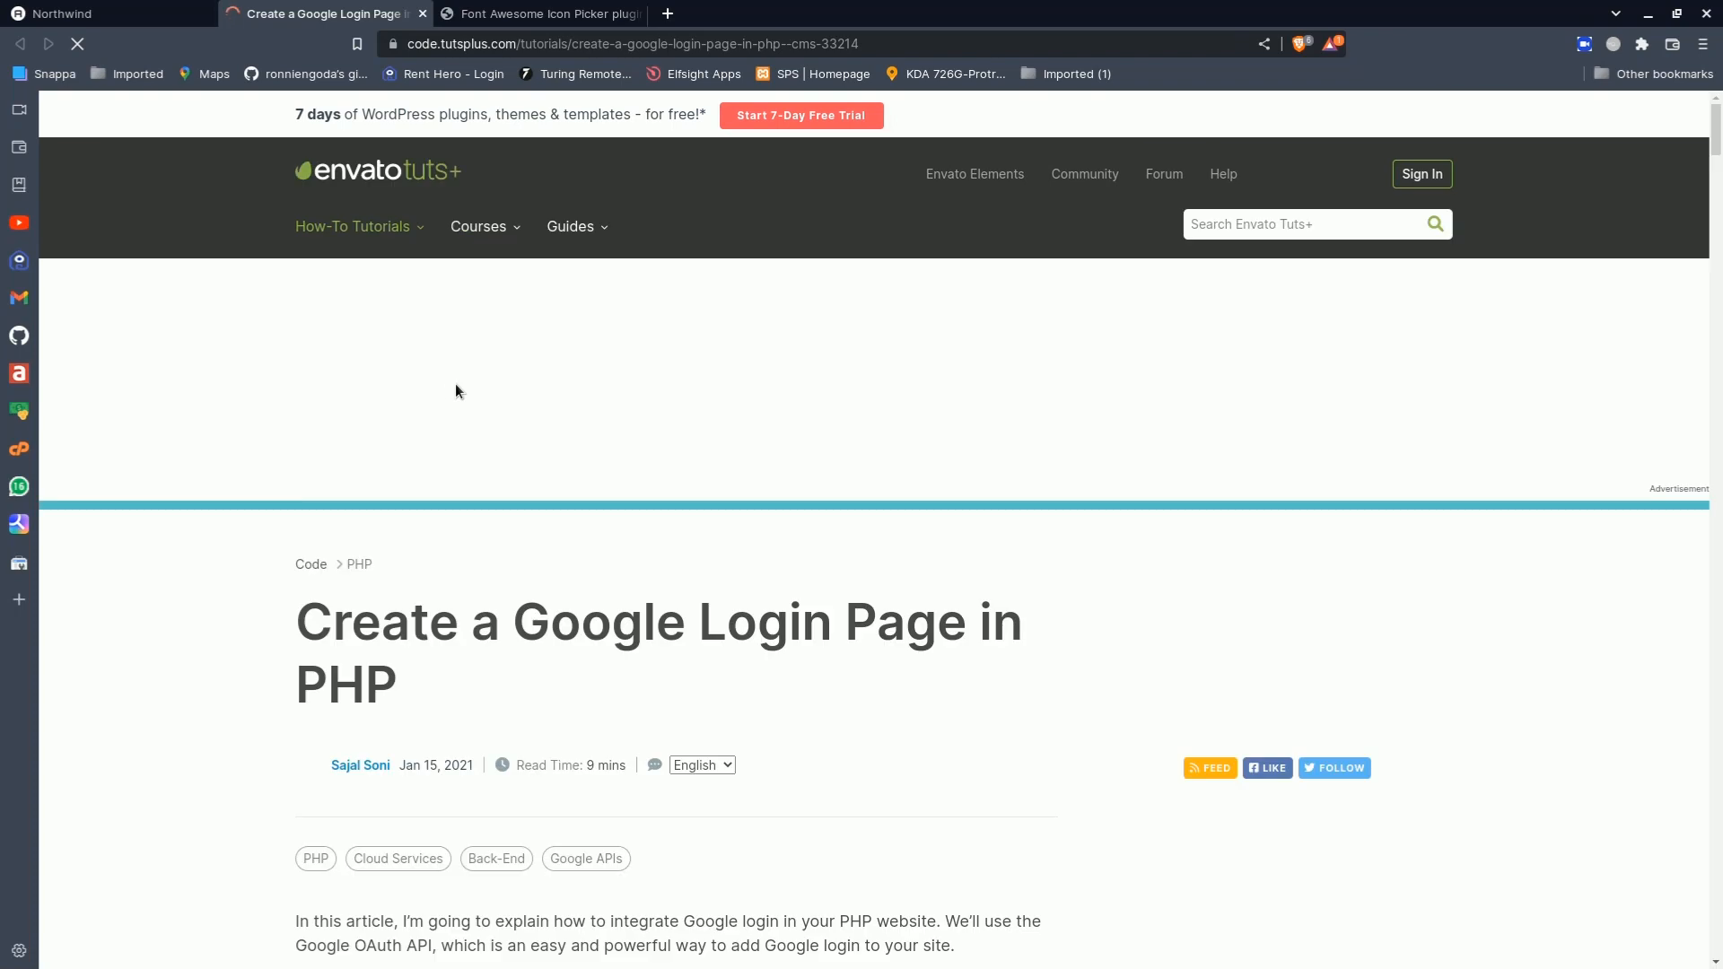
scroll(491, 610, down, 13)
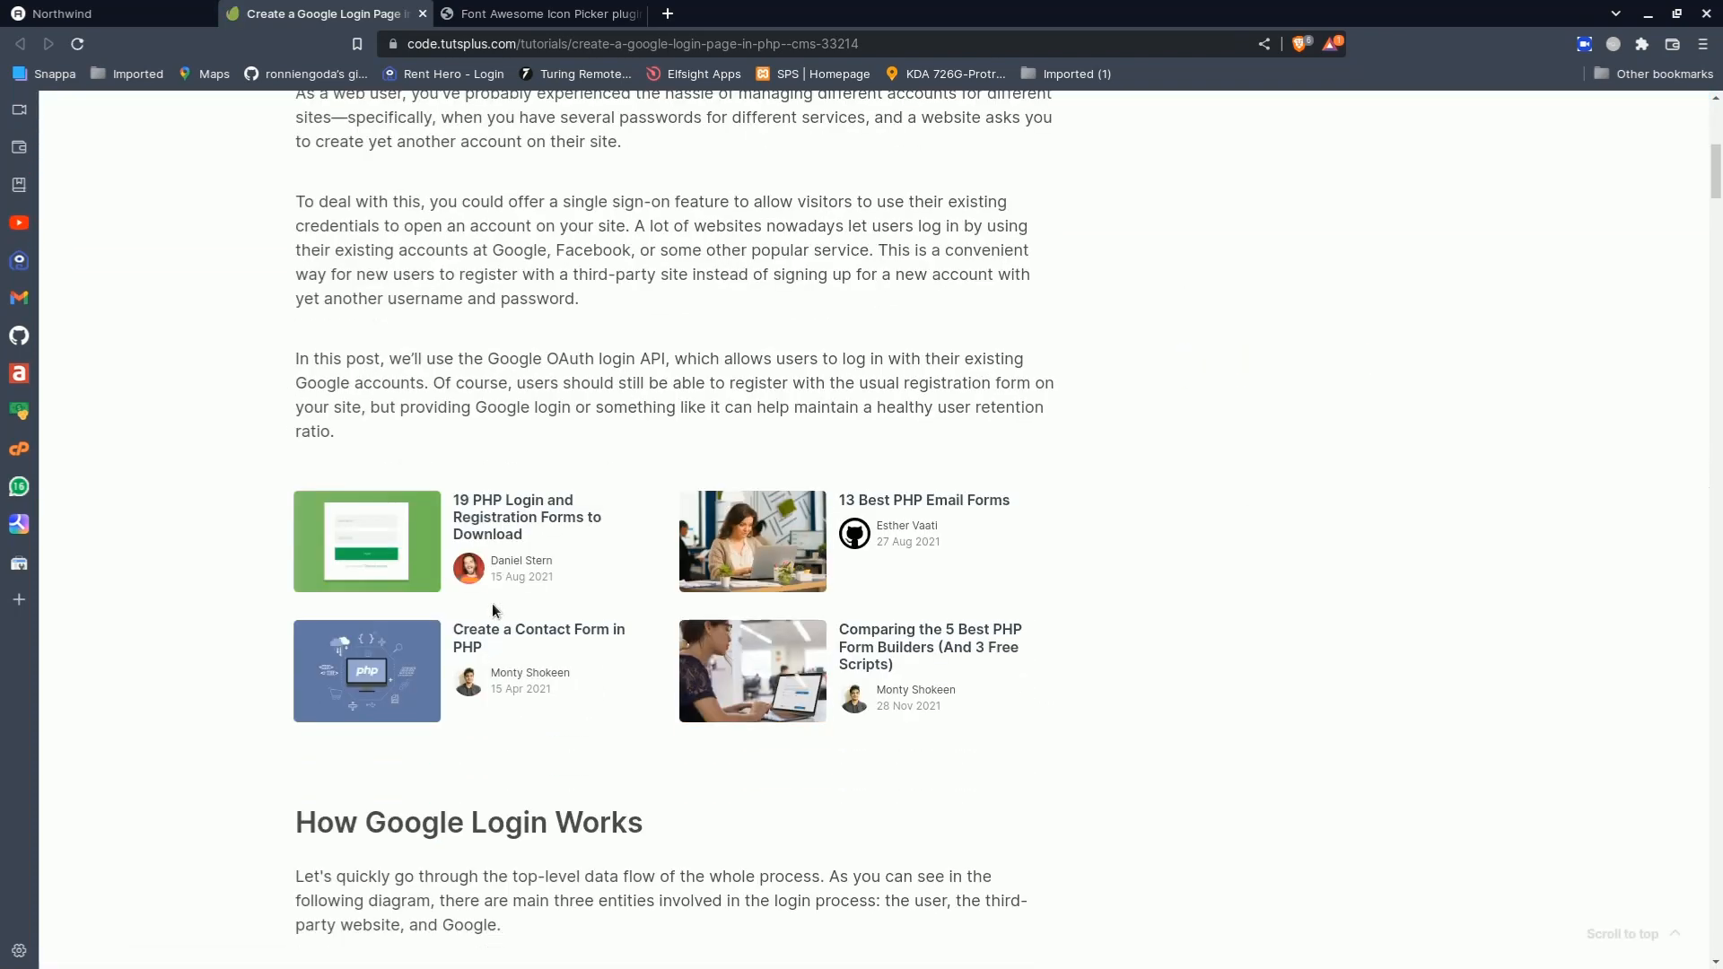
scroll(492, 606, down, 9)
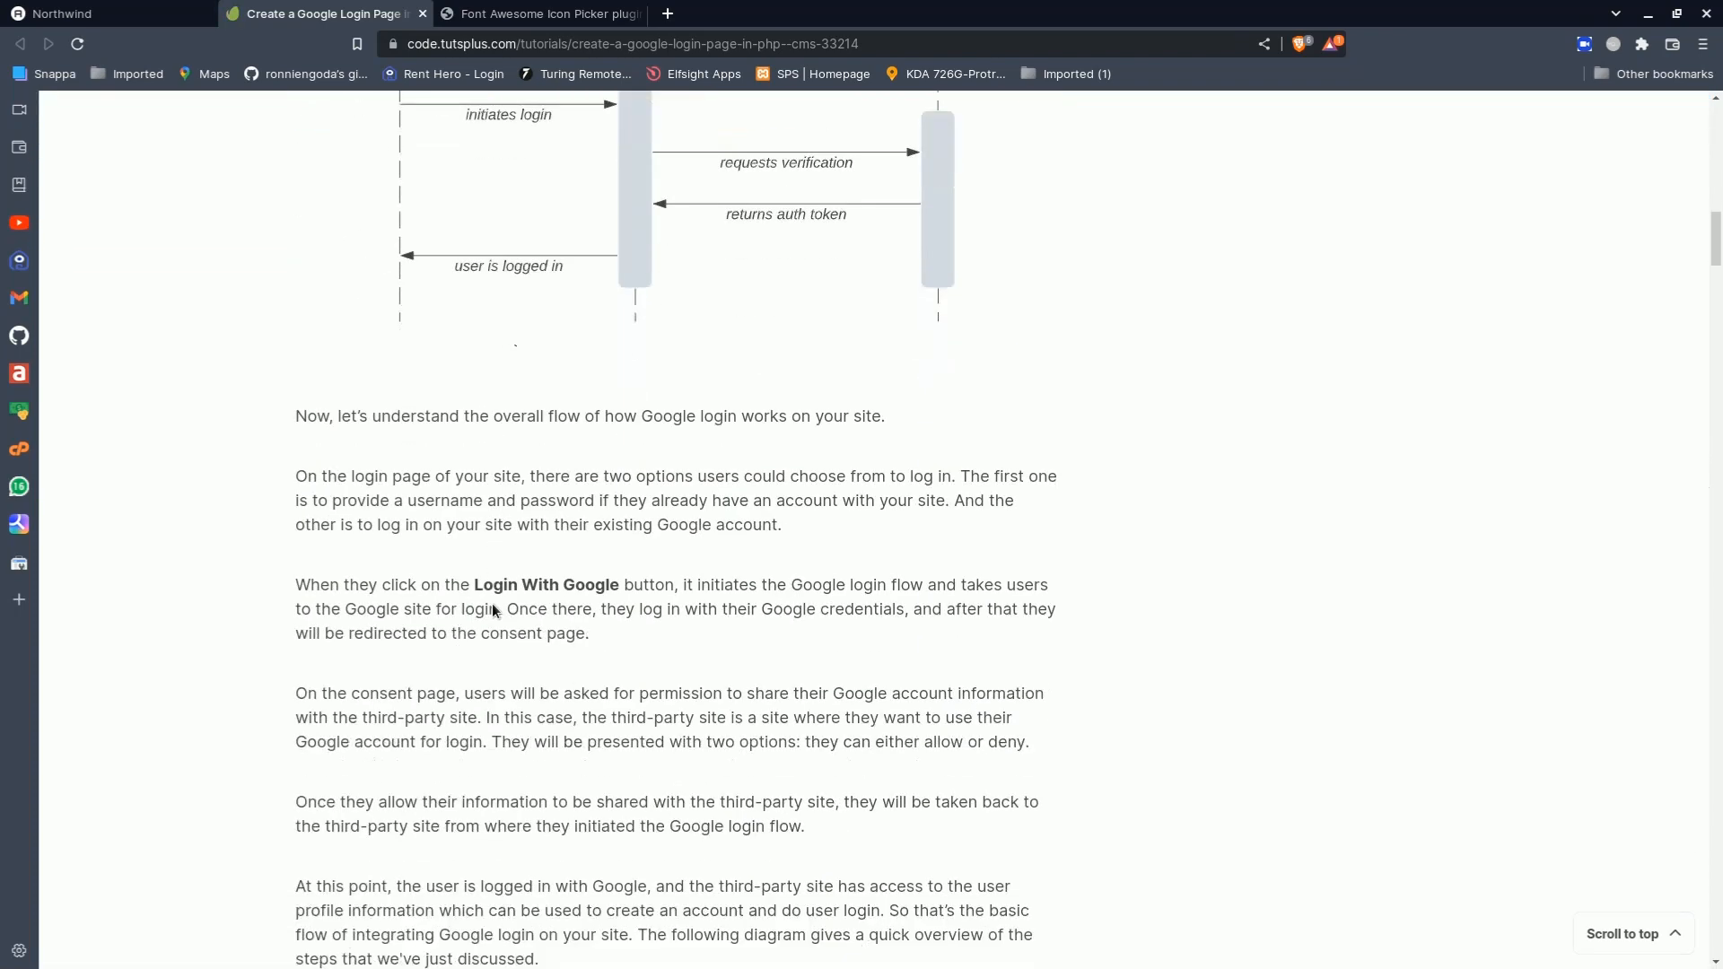
scroll(492, 611, down, 15)
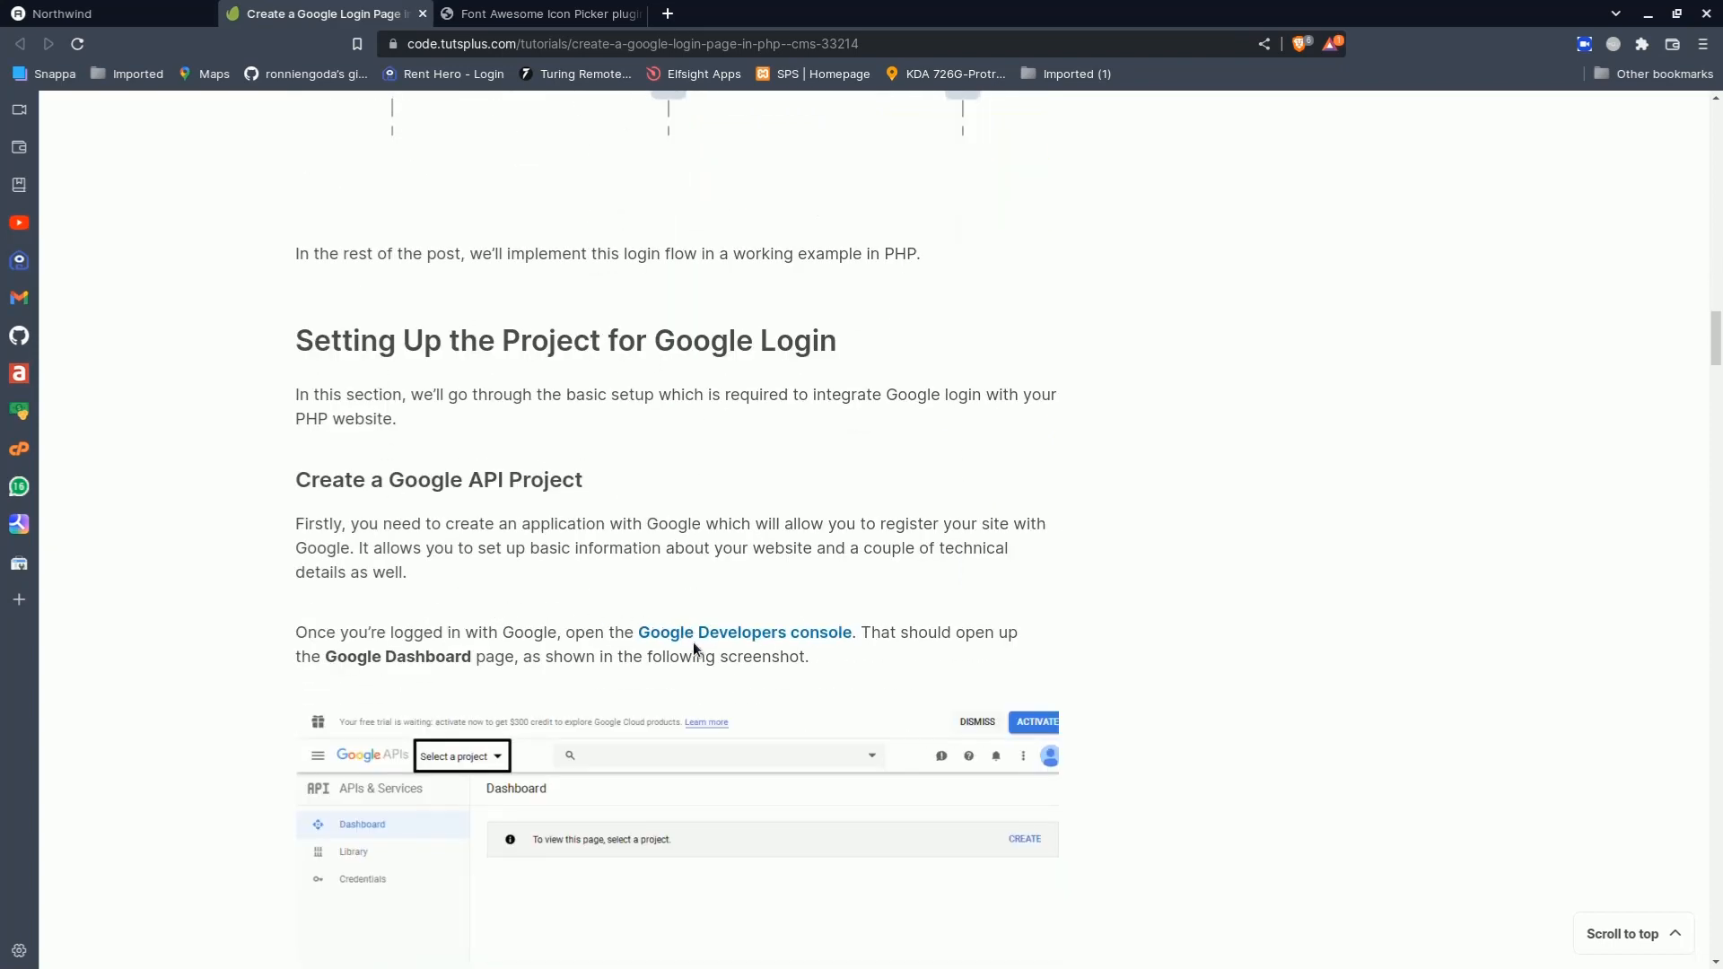
click(715, 643)
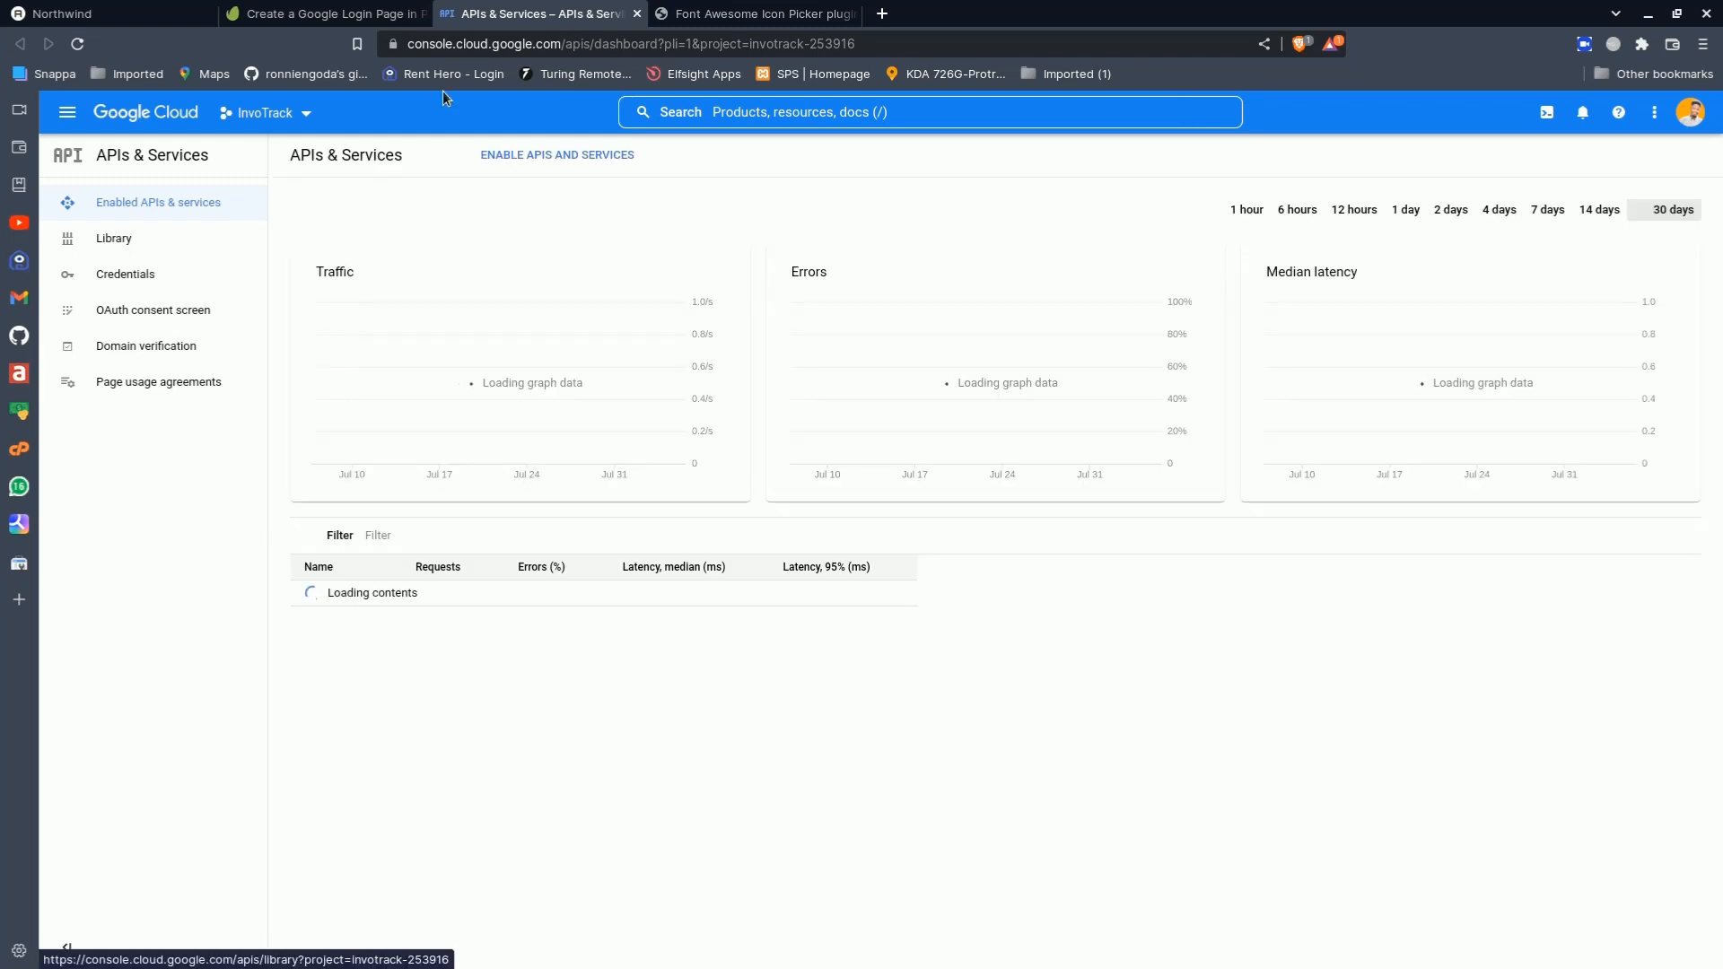
click(423, 14)
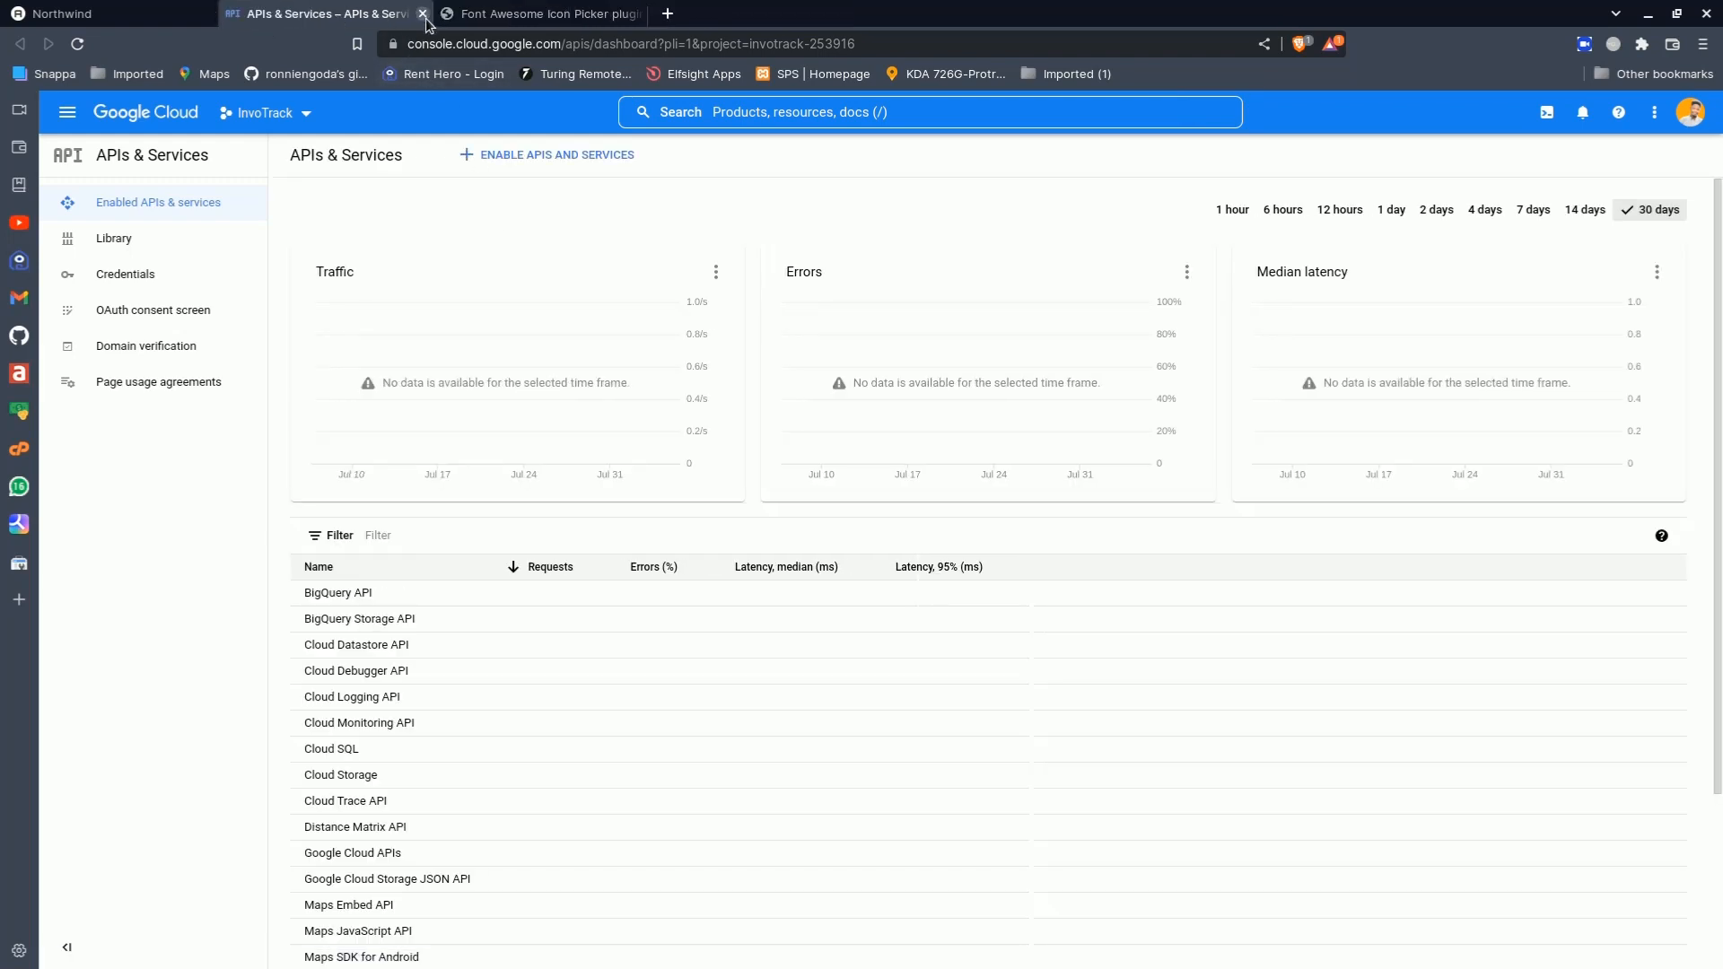
Start creating a new OAuth client ID from the Credentials page of the InvoTrack project in Google Cloud
click(126, 7)
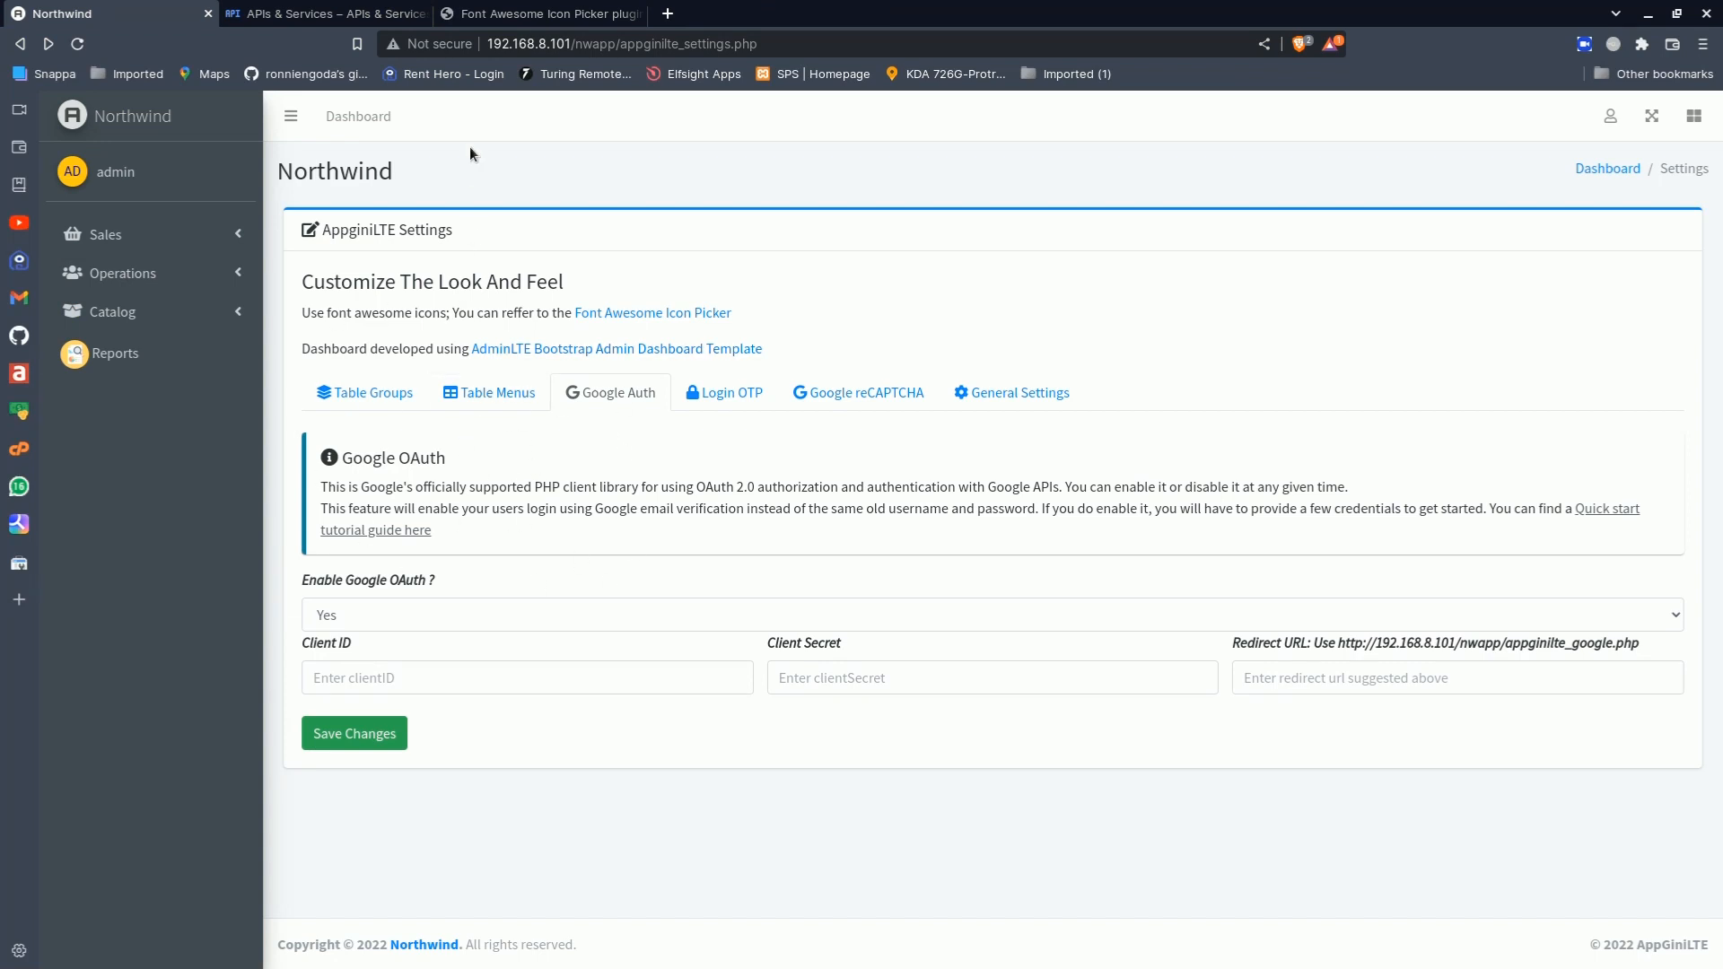
click(323, 14)
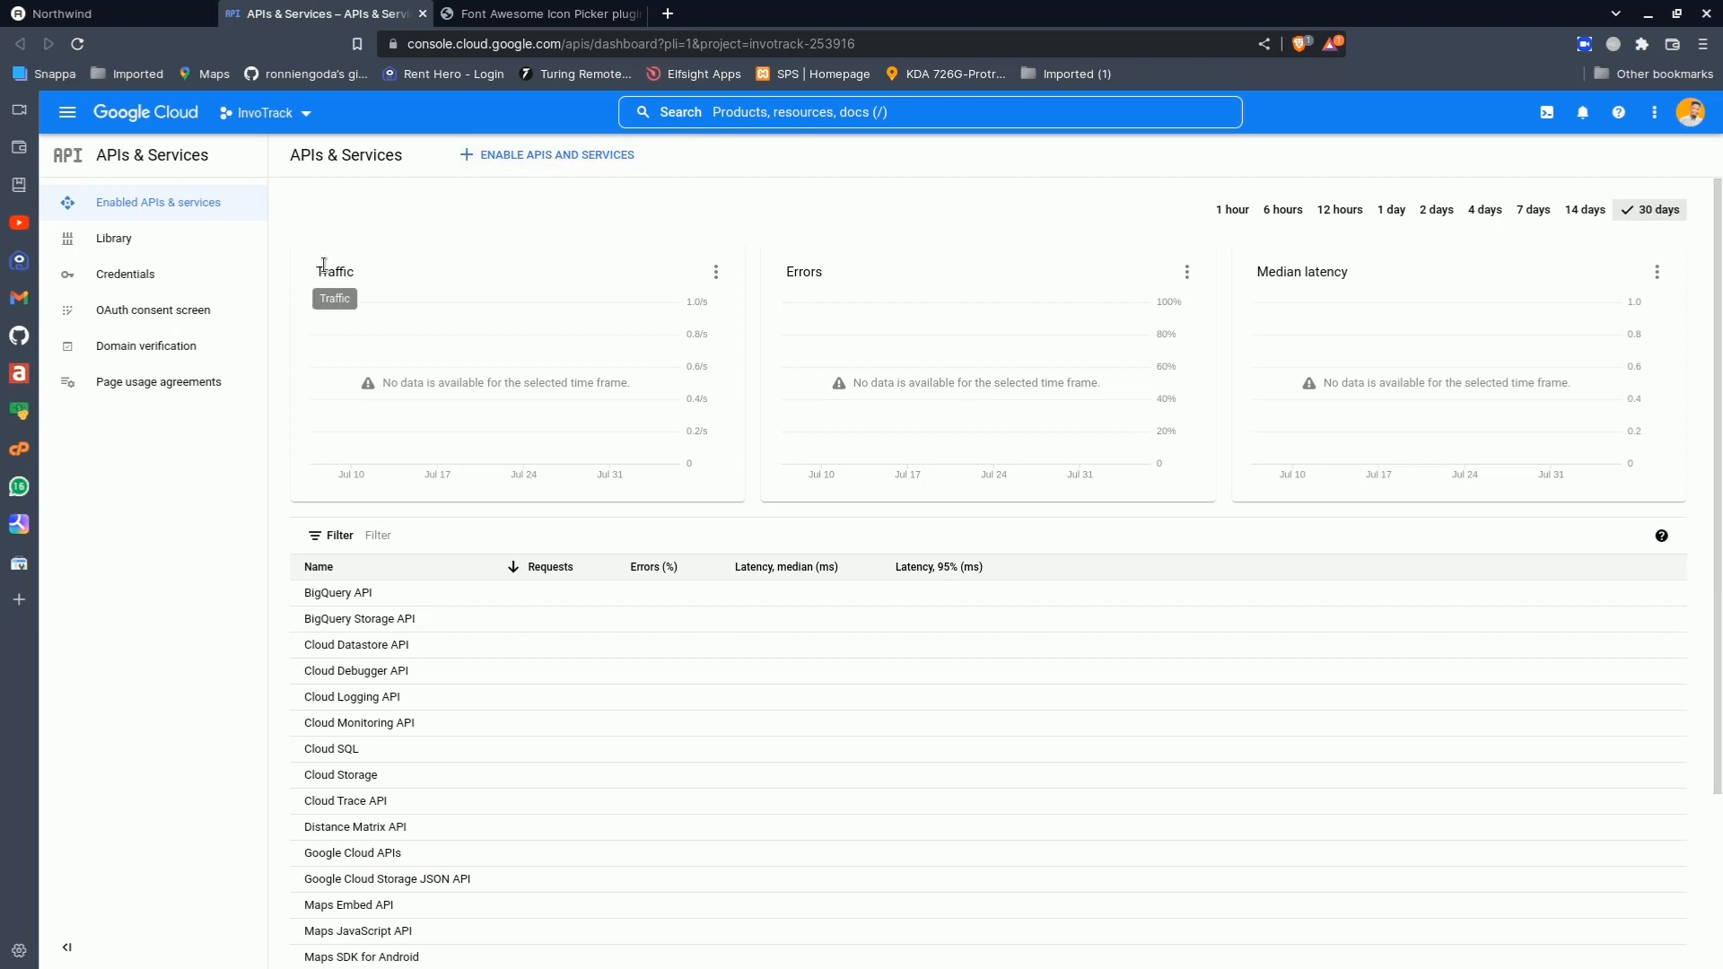
click(156, 279)
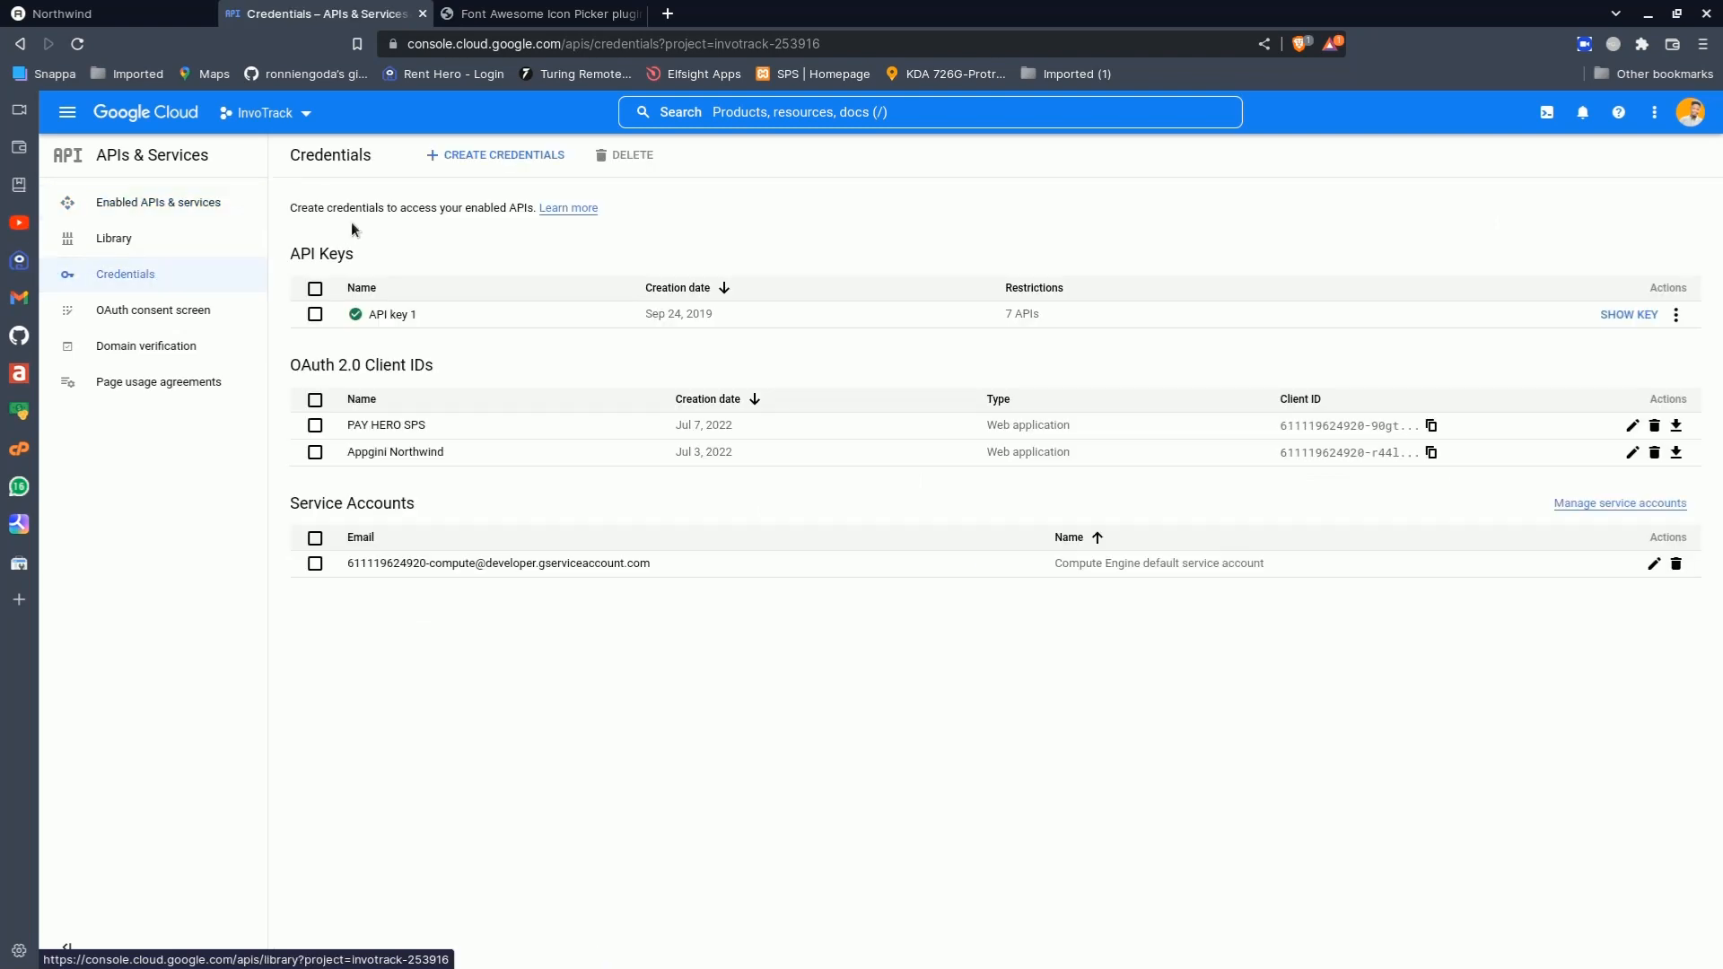
click(517, 156)
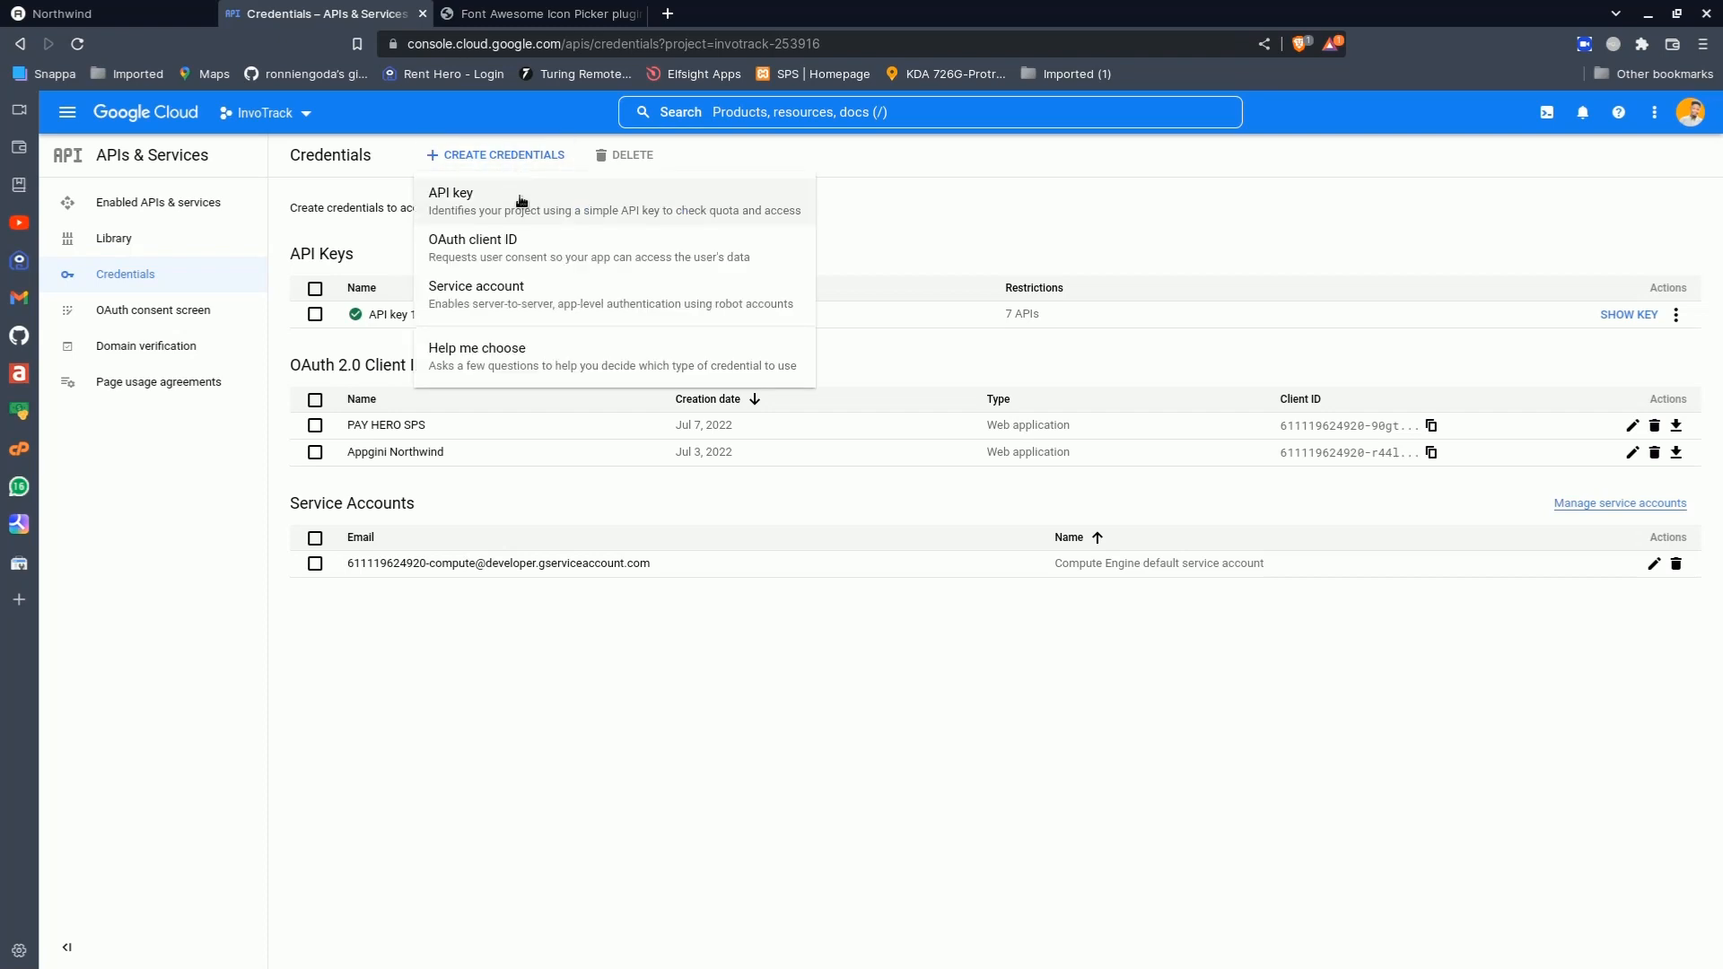
click(511, 257)
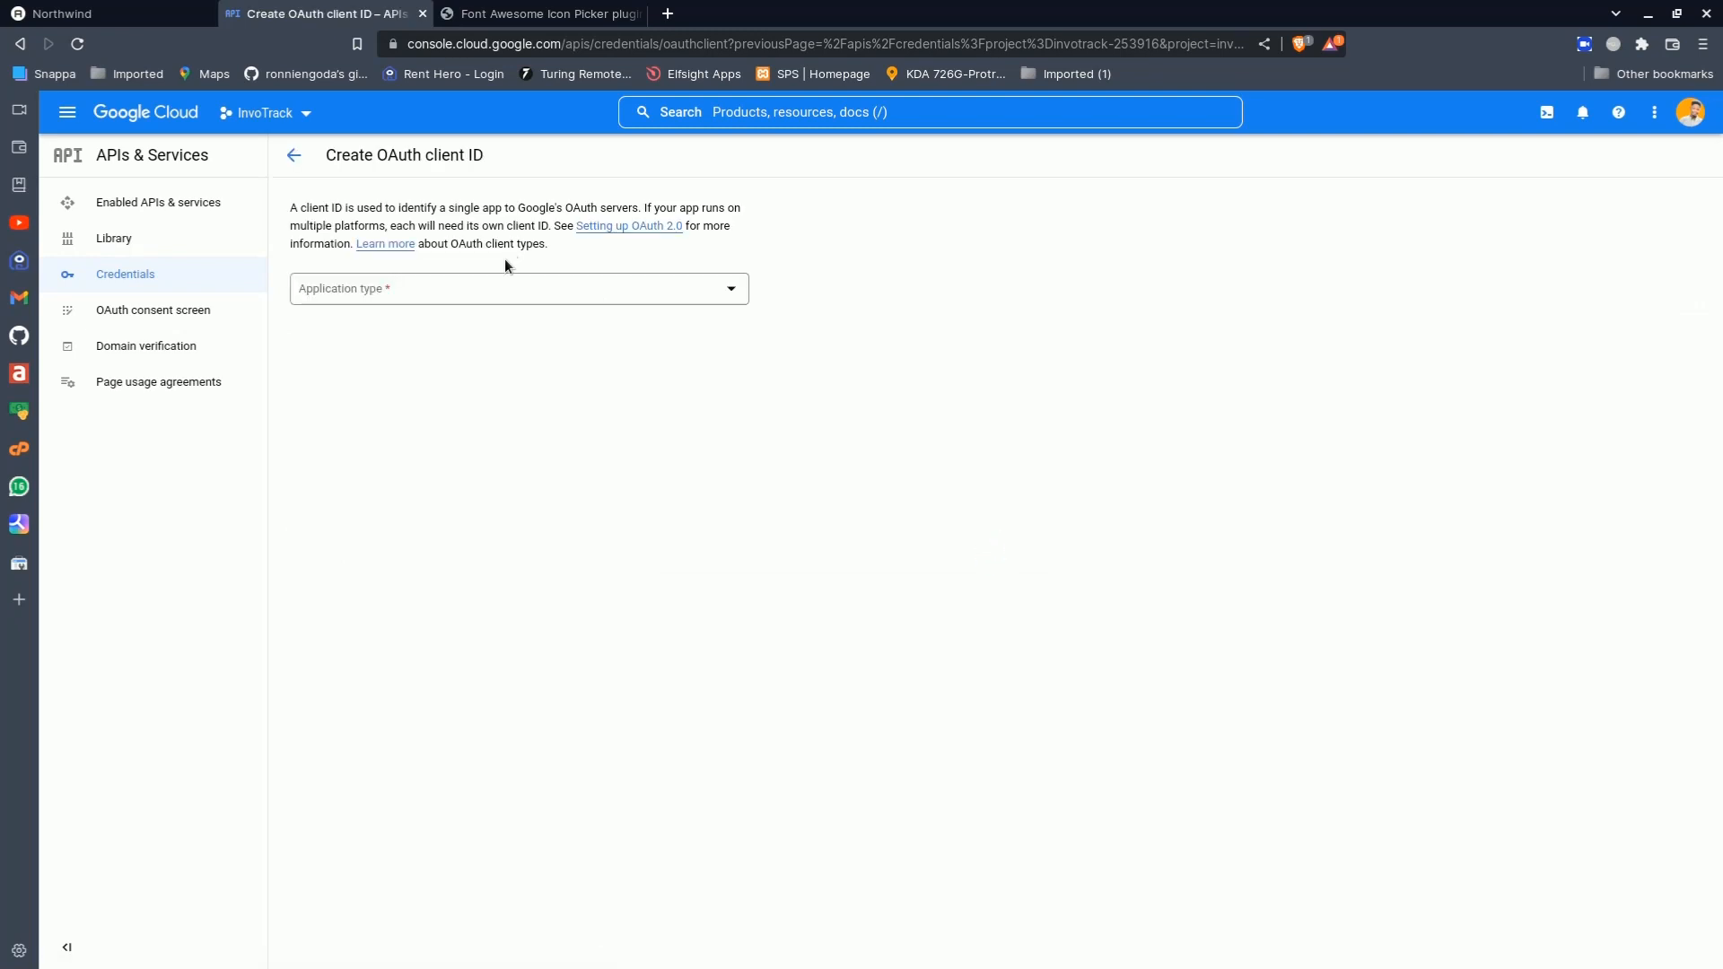
Set the OAuth client's application type to Web application and name it NwindApp
click(475, 287)
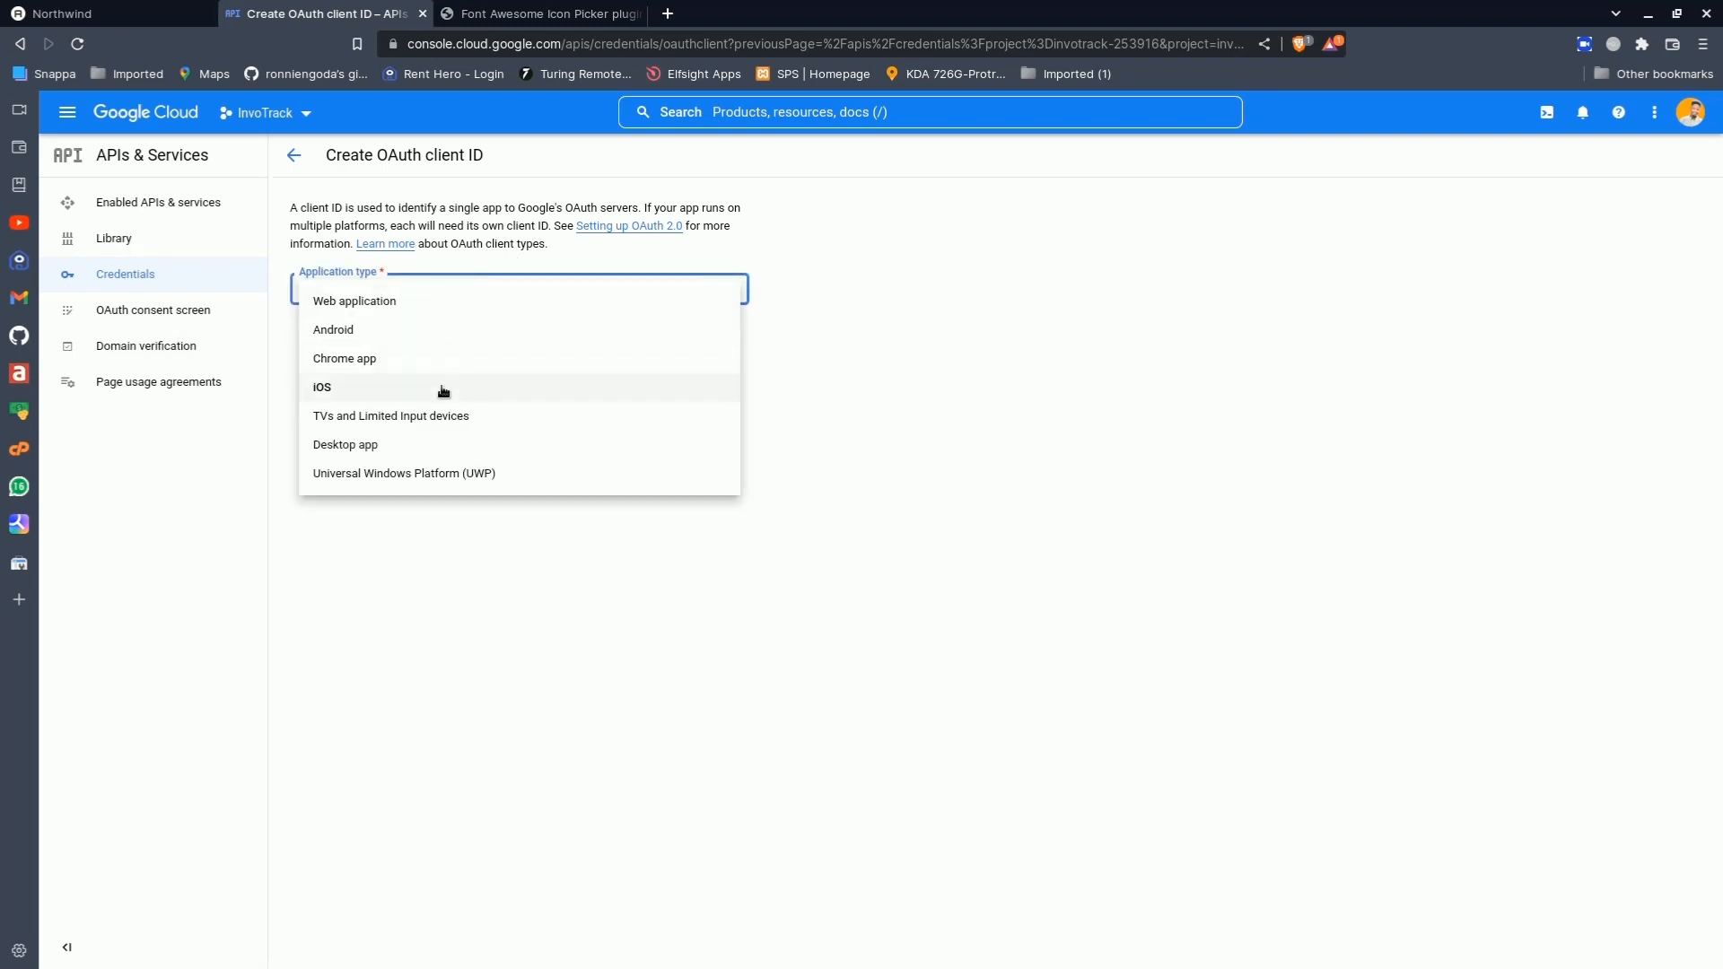
click(430, 300)
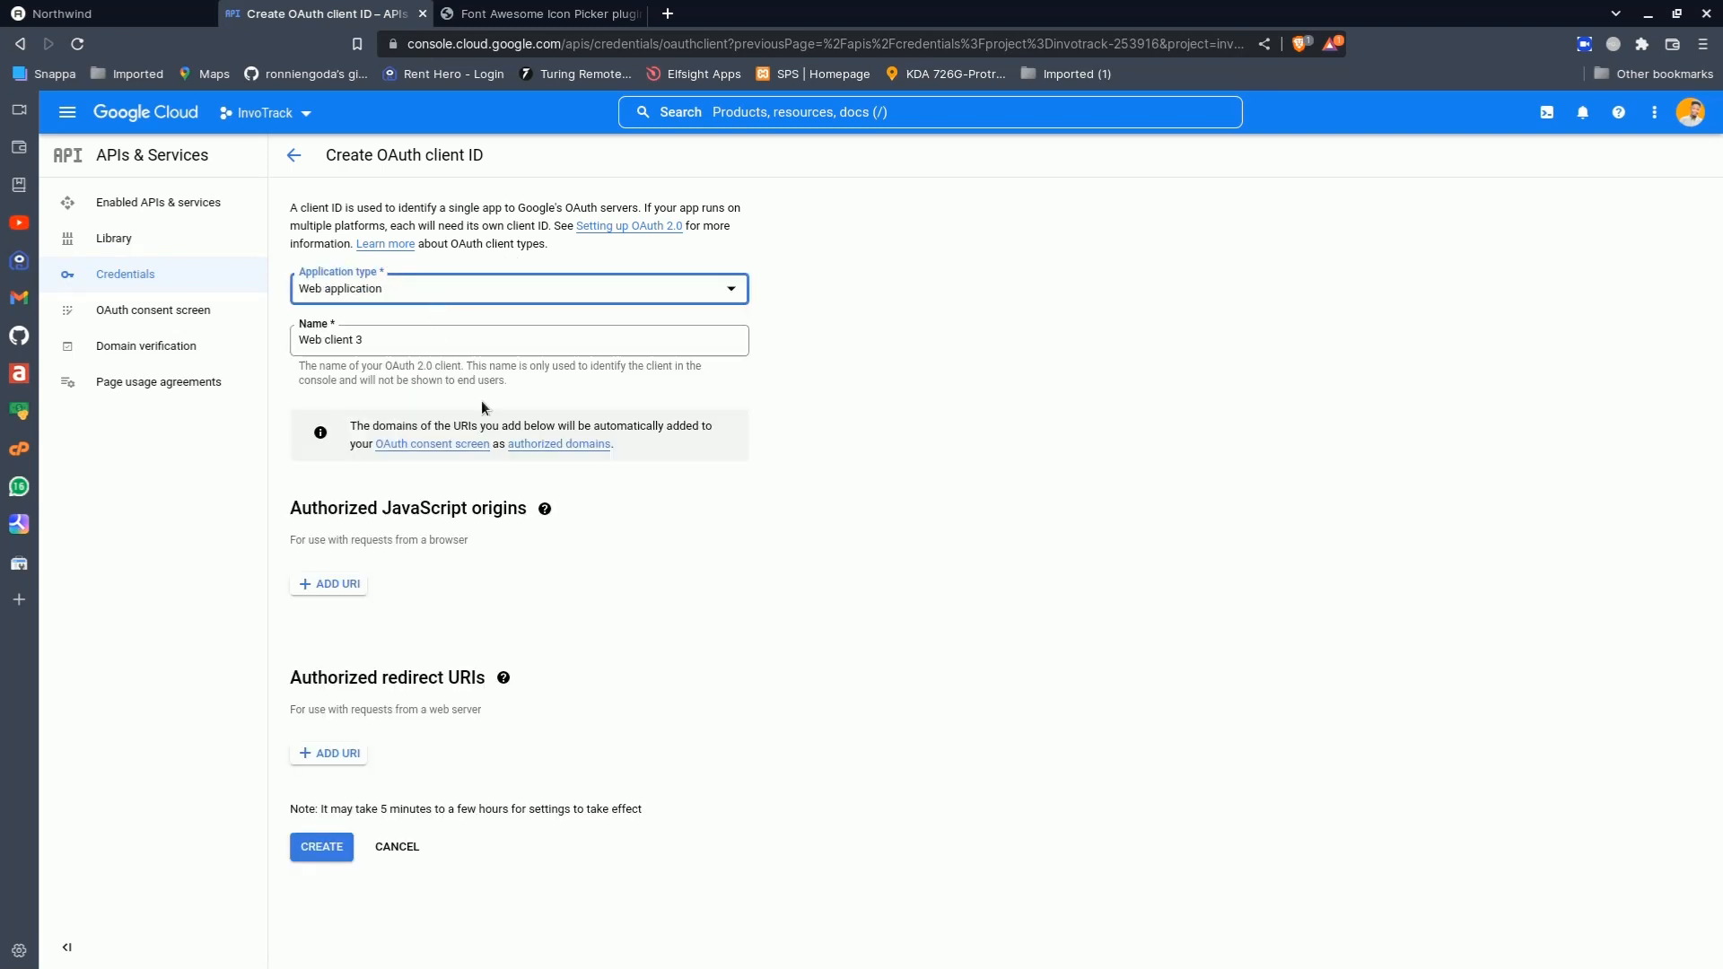
drag(425, 343, 282, 342)
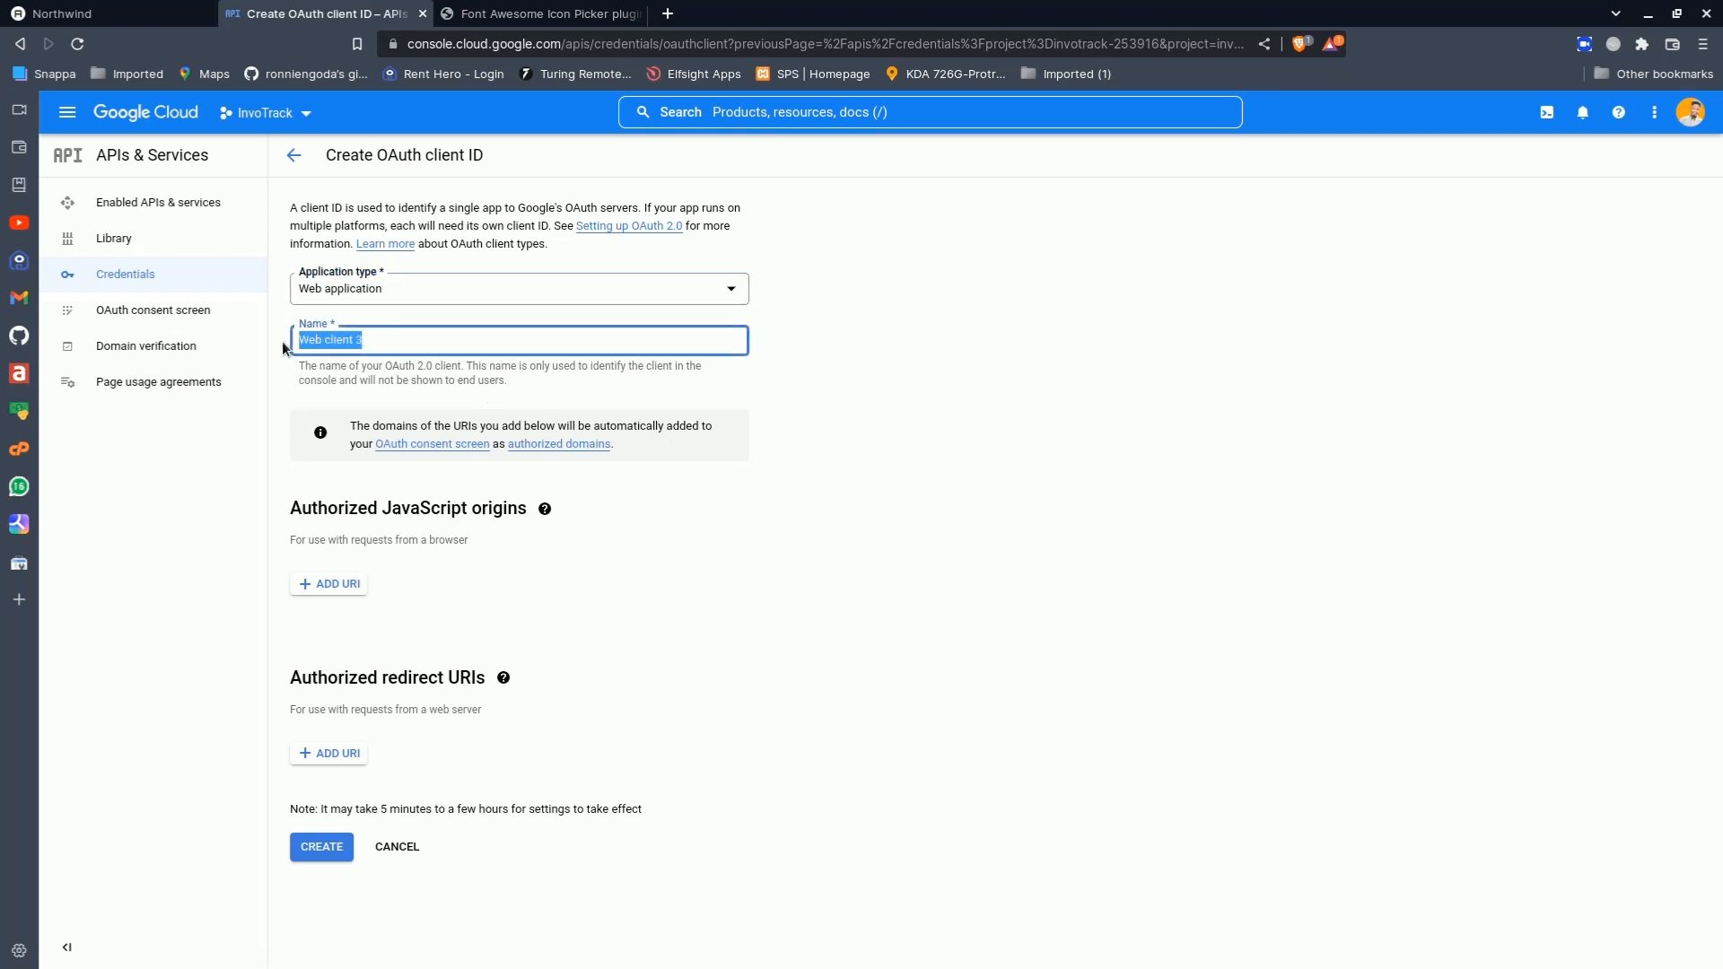
text(NwindApp)
click(112, 13)
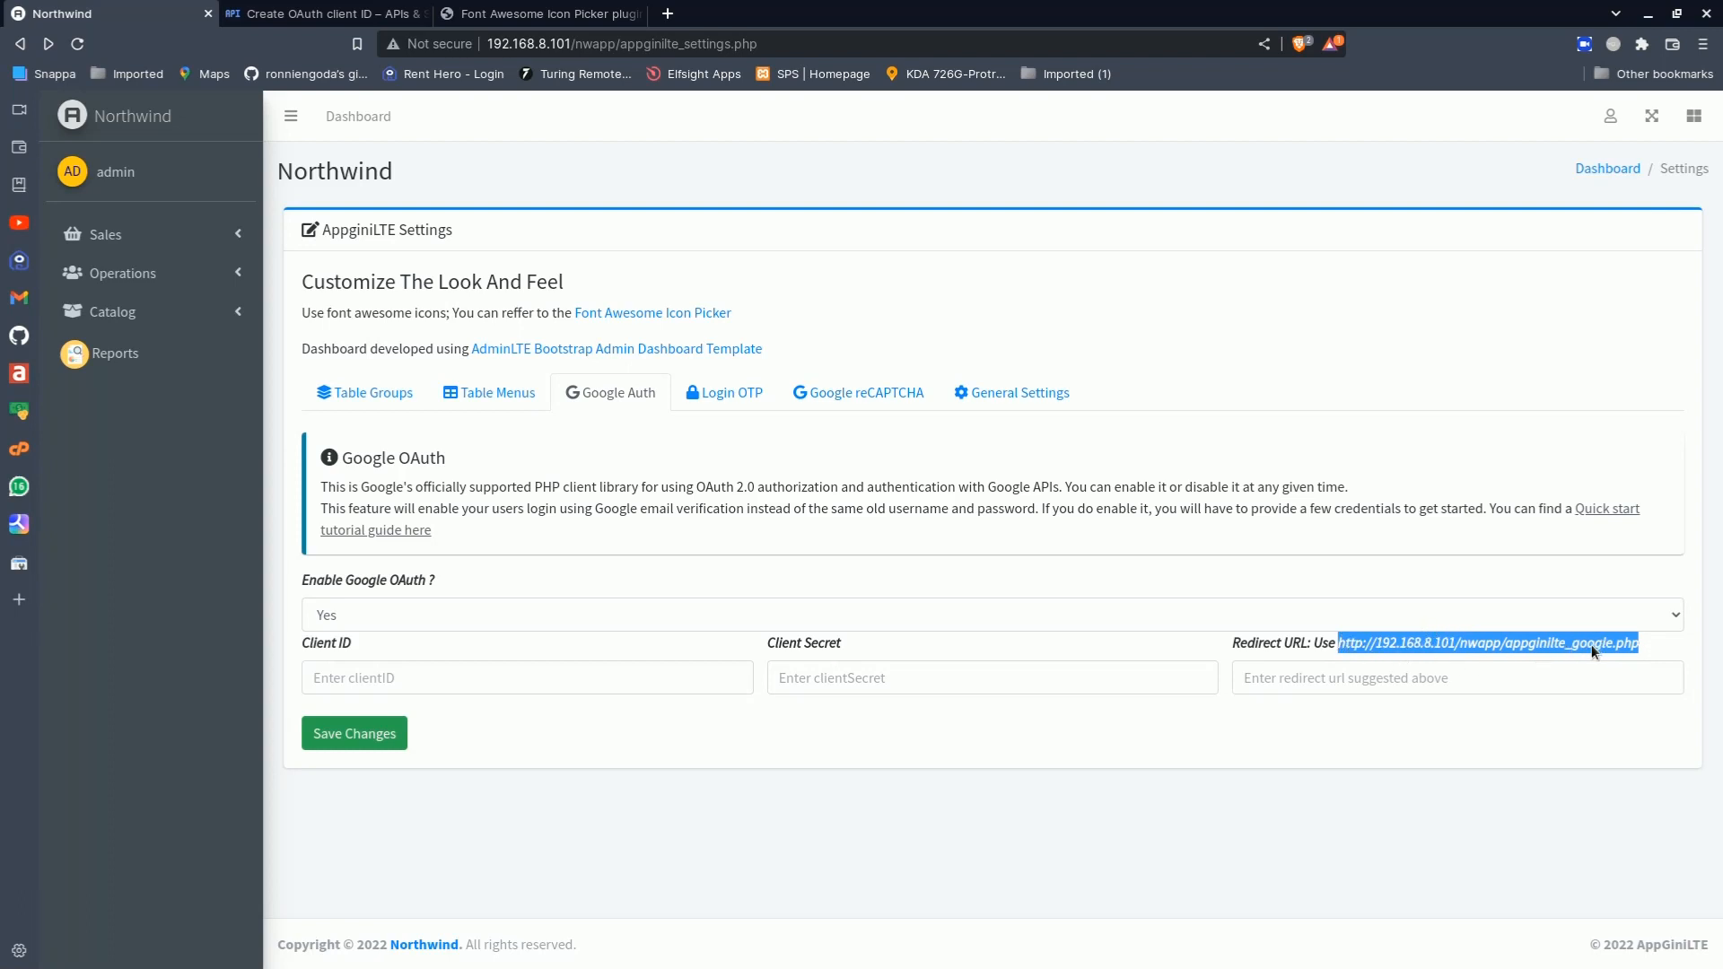
click(323, 14)
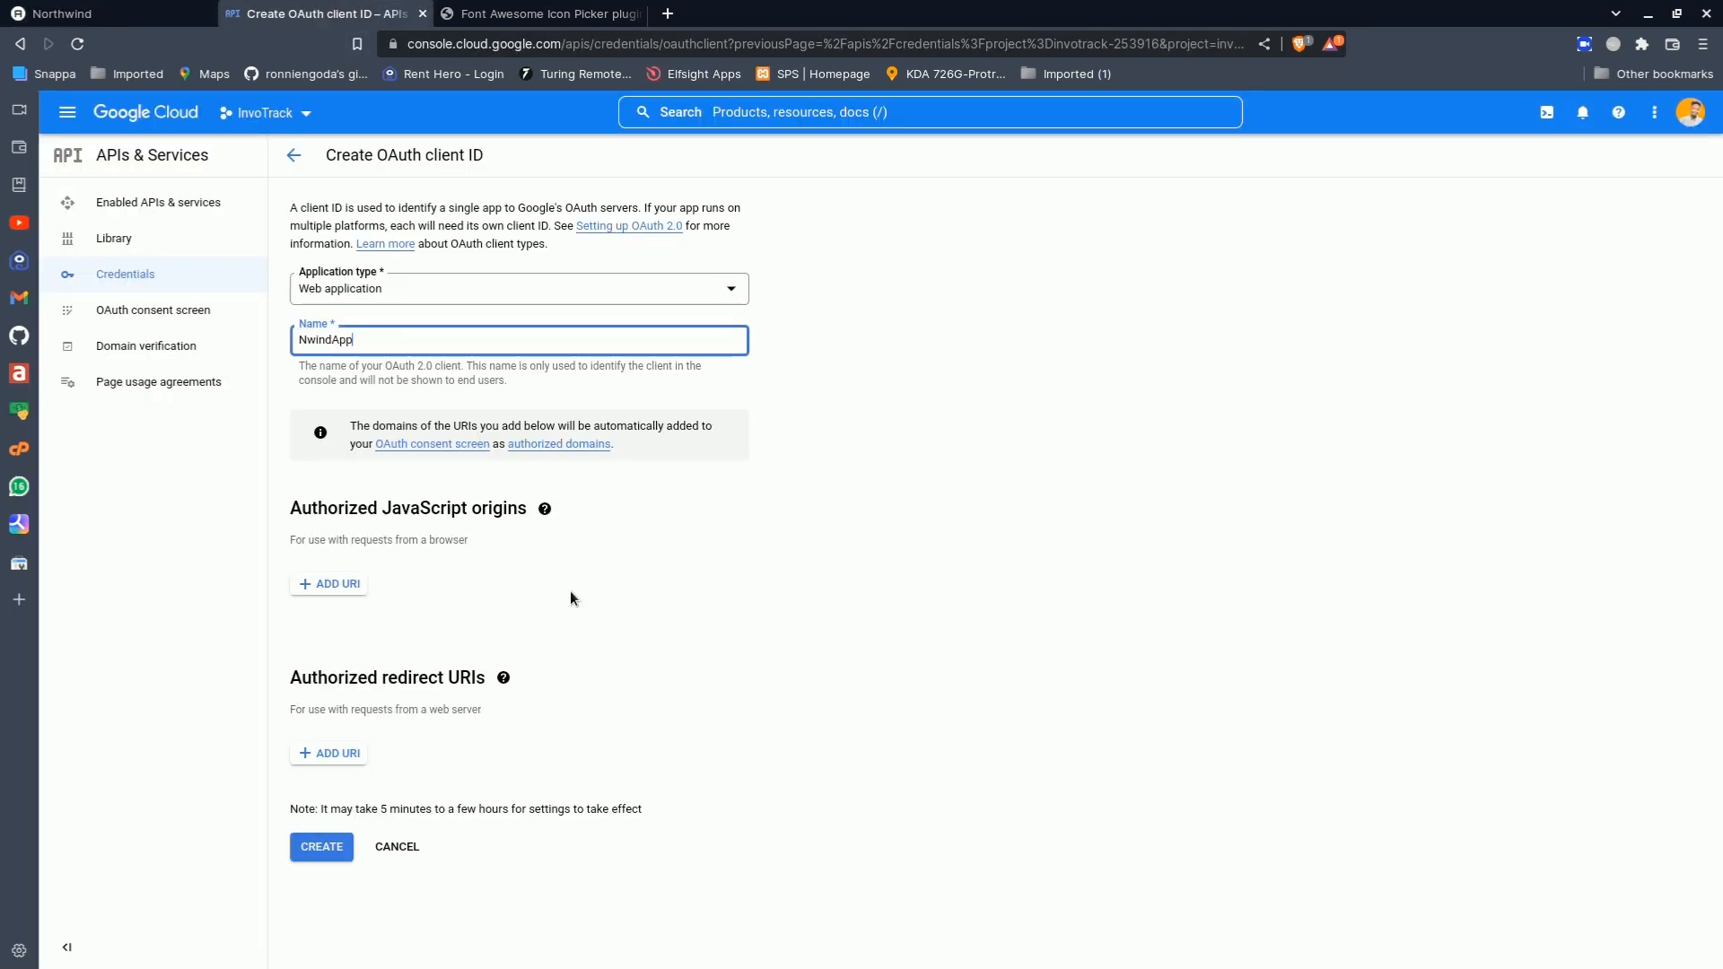
click(329, 752)
text(http://localhost/nwapp/appginilte_google.php)
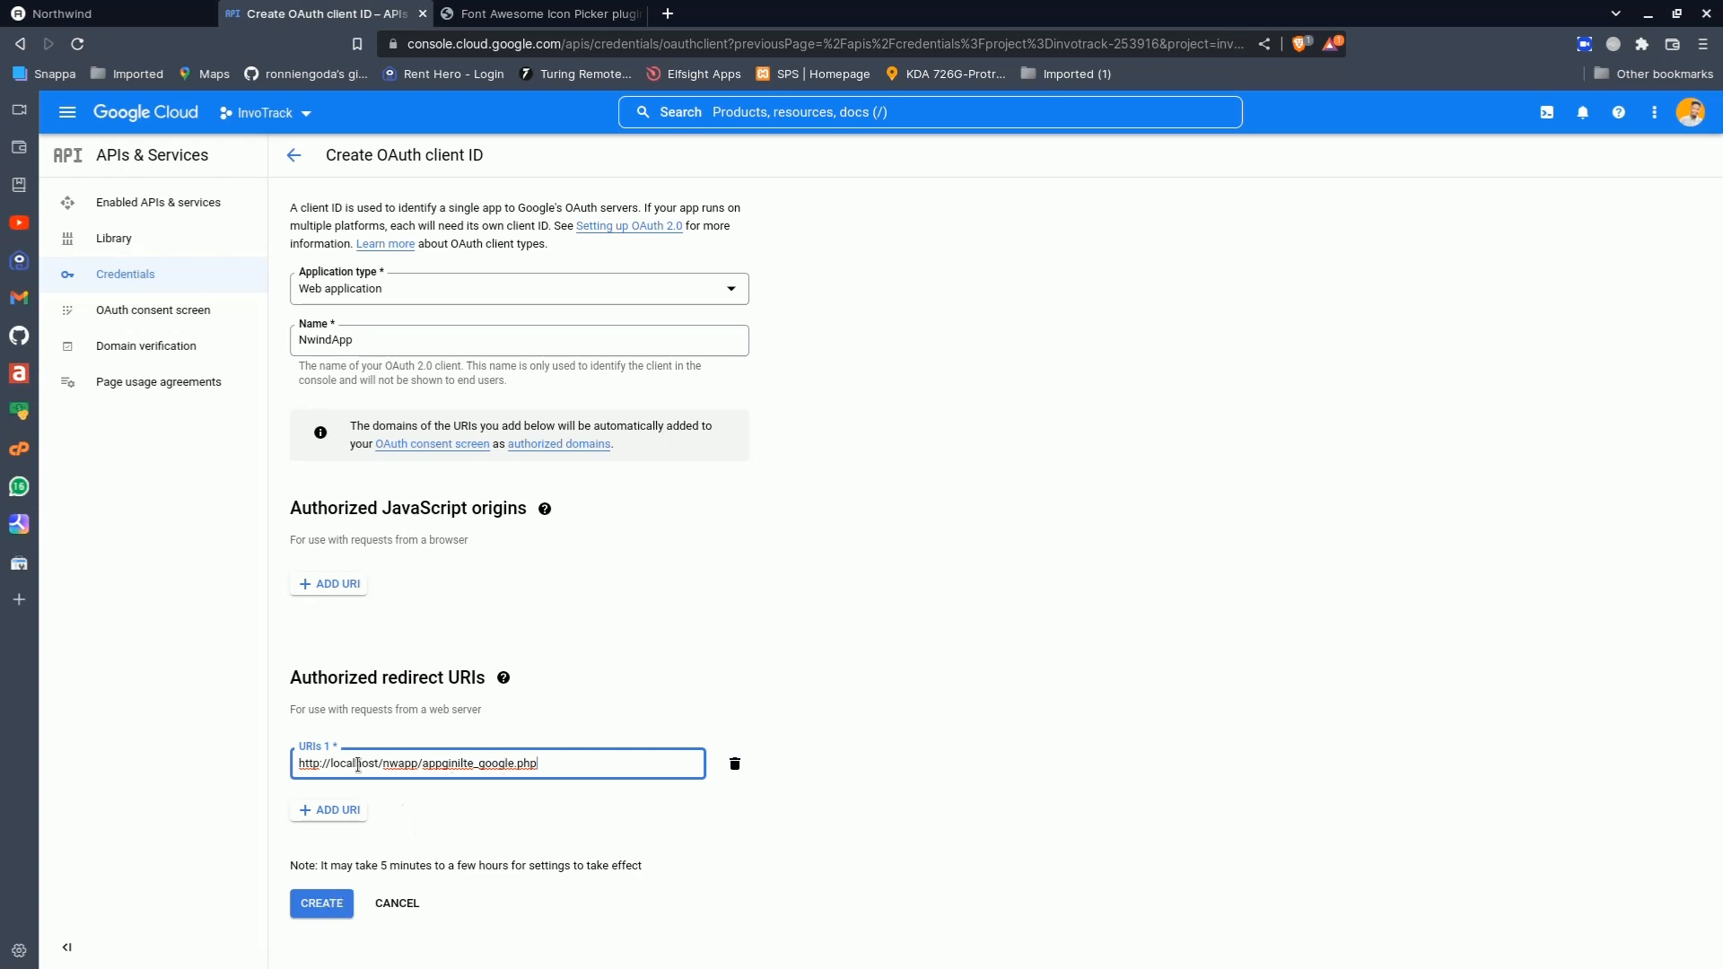
click(338, 911)
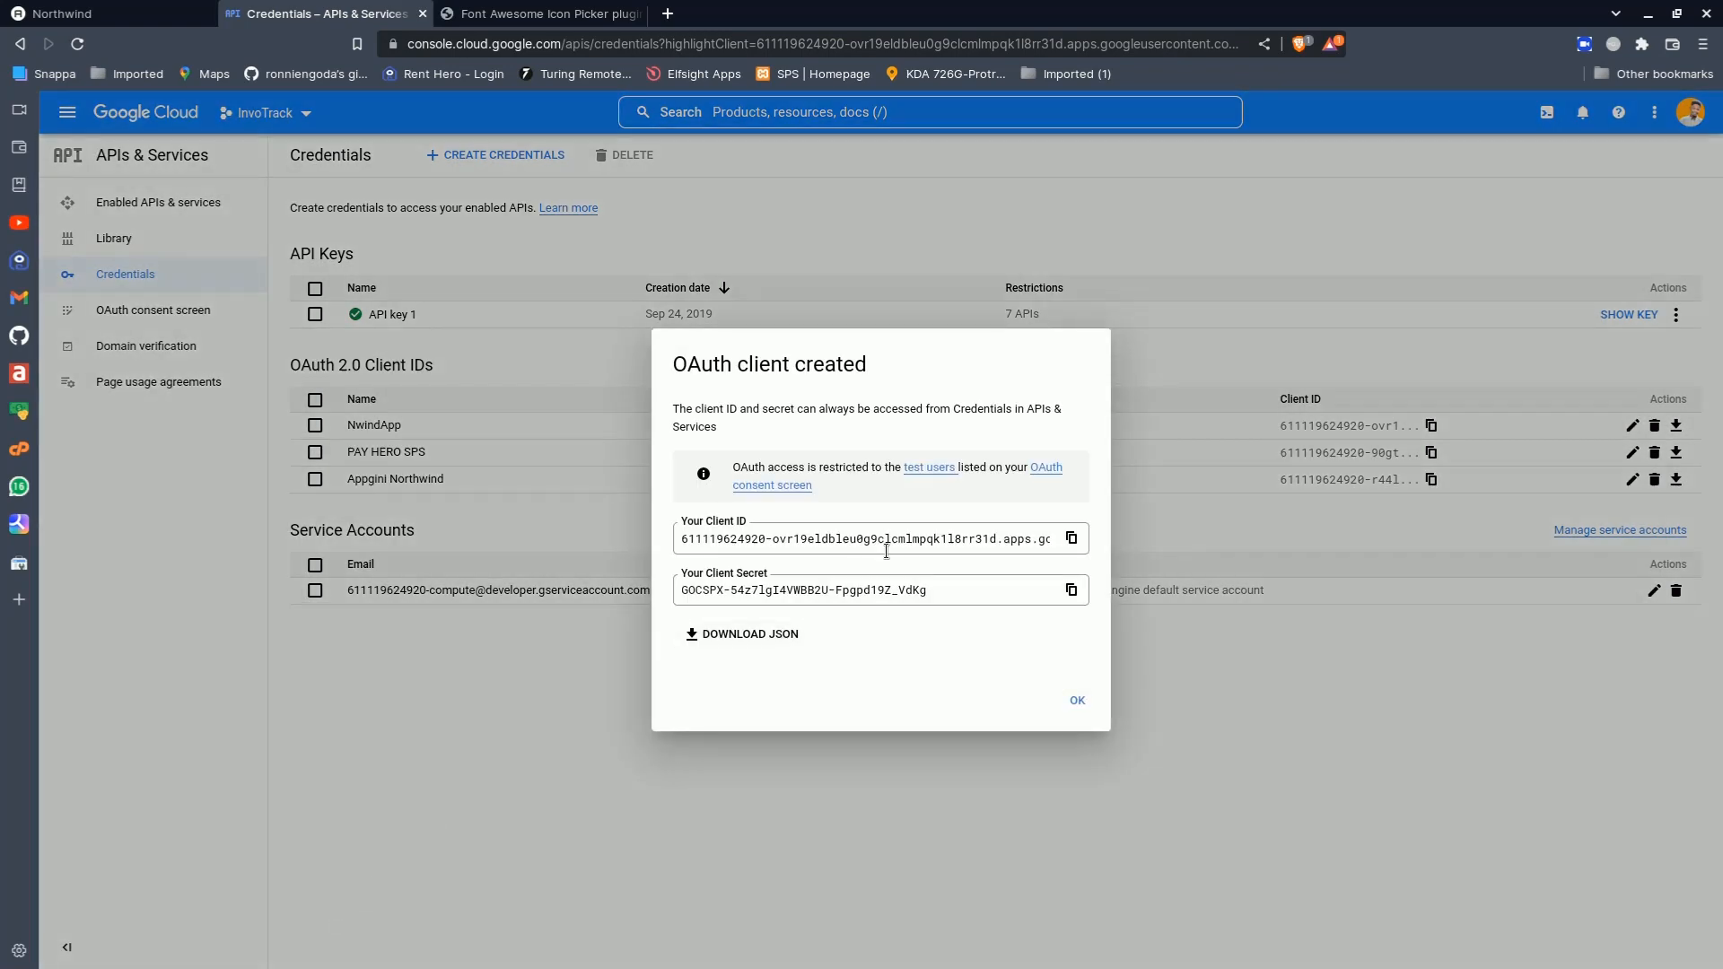
Copy the new OAuth client's ID from Google Cloud into the Client ID field of Northwind's Google Auth settings
click(1072, 537)
key(ctrl+c)
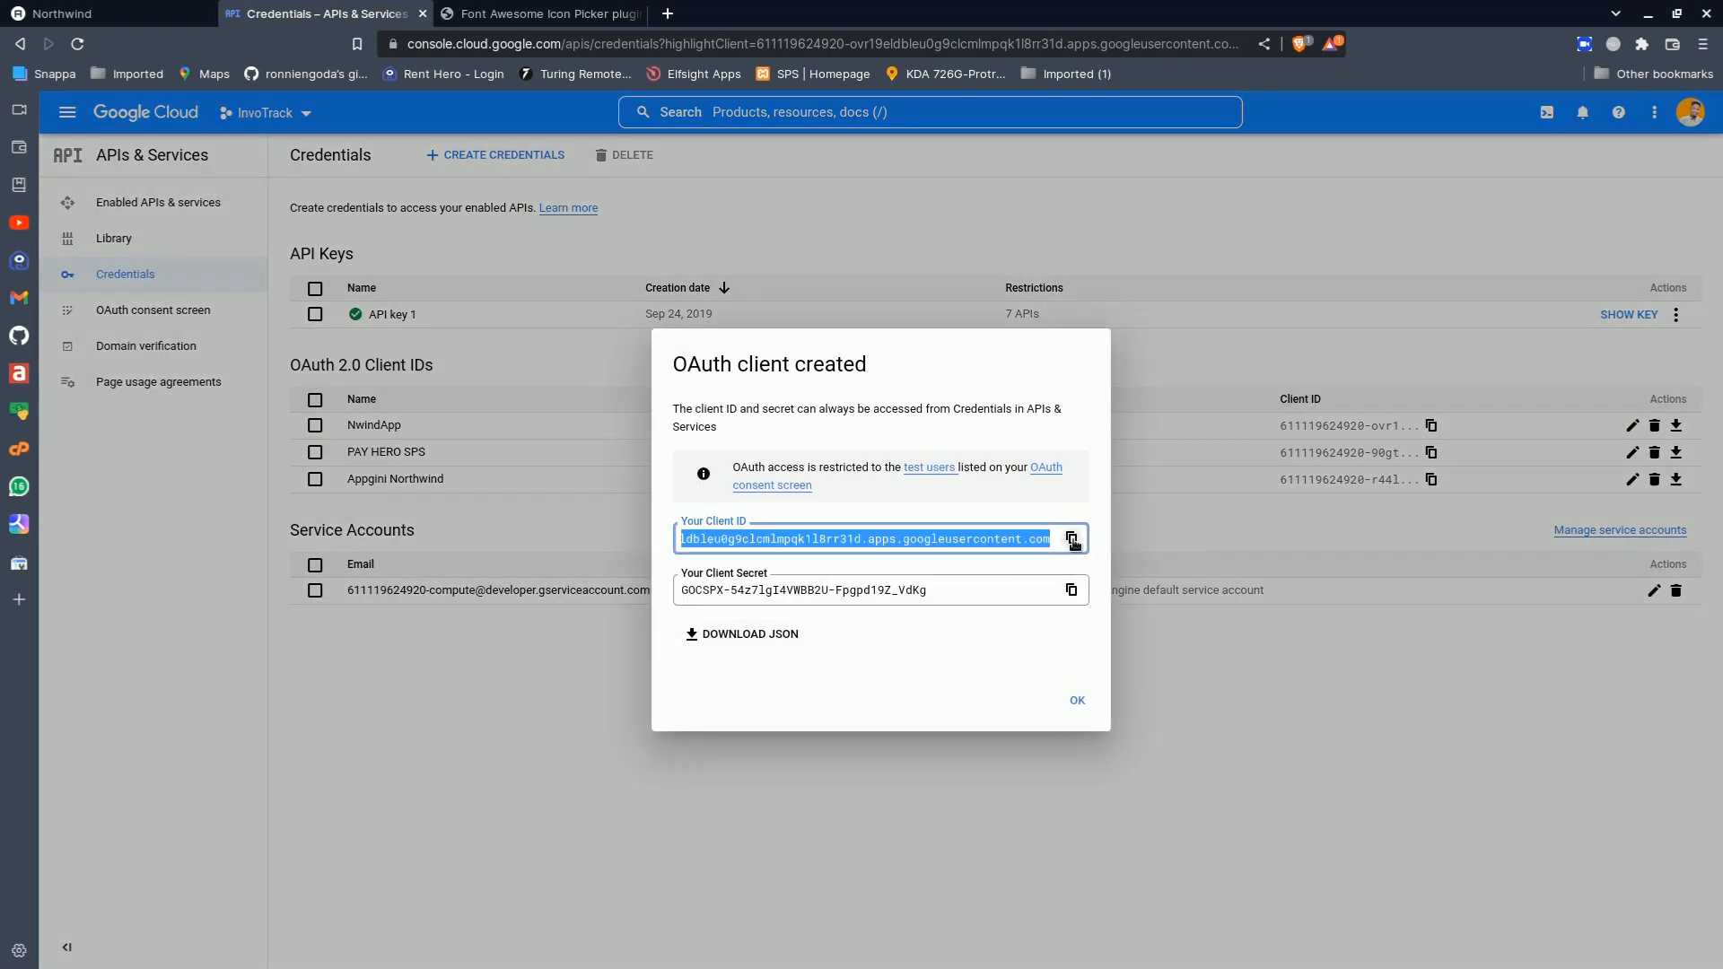
click(116, 4)
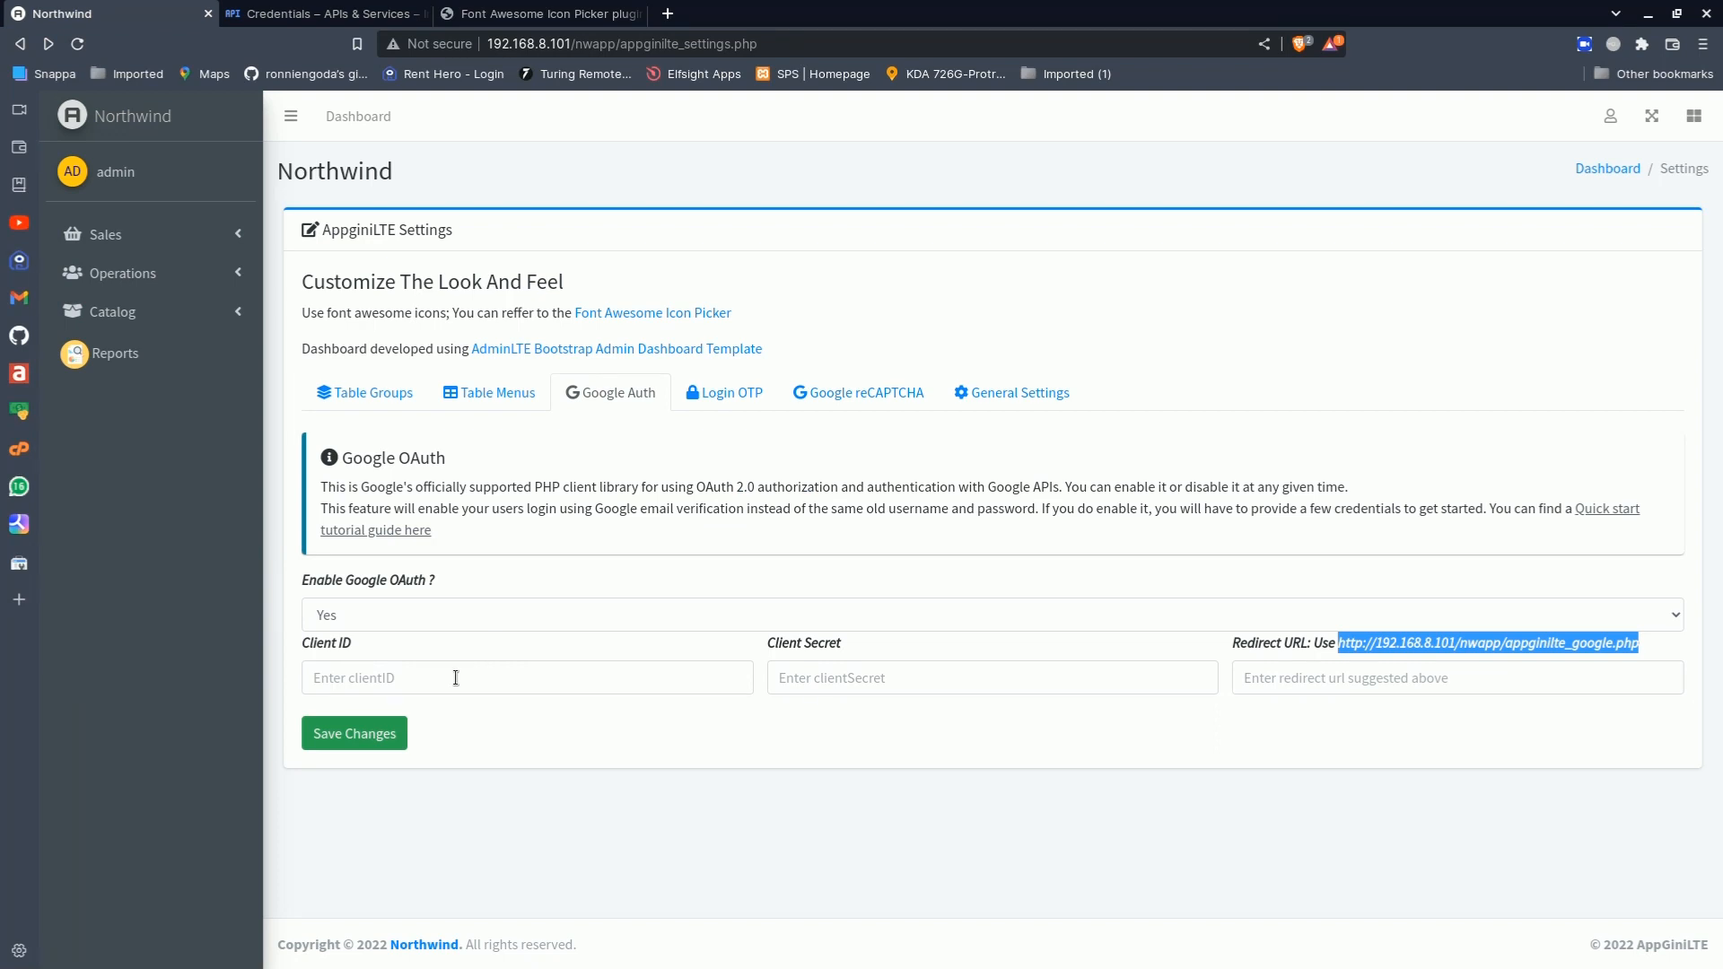
click(565, 673)
key(ctrl+v)
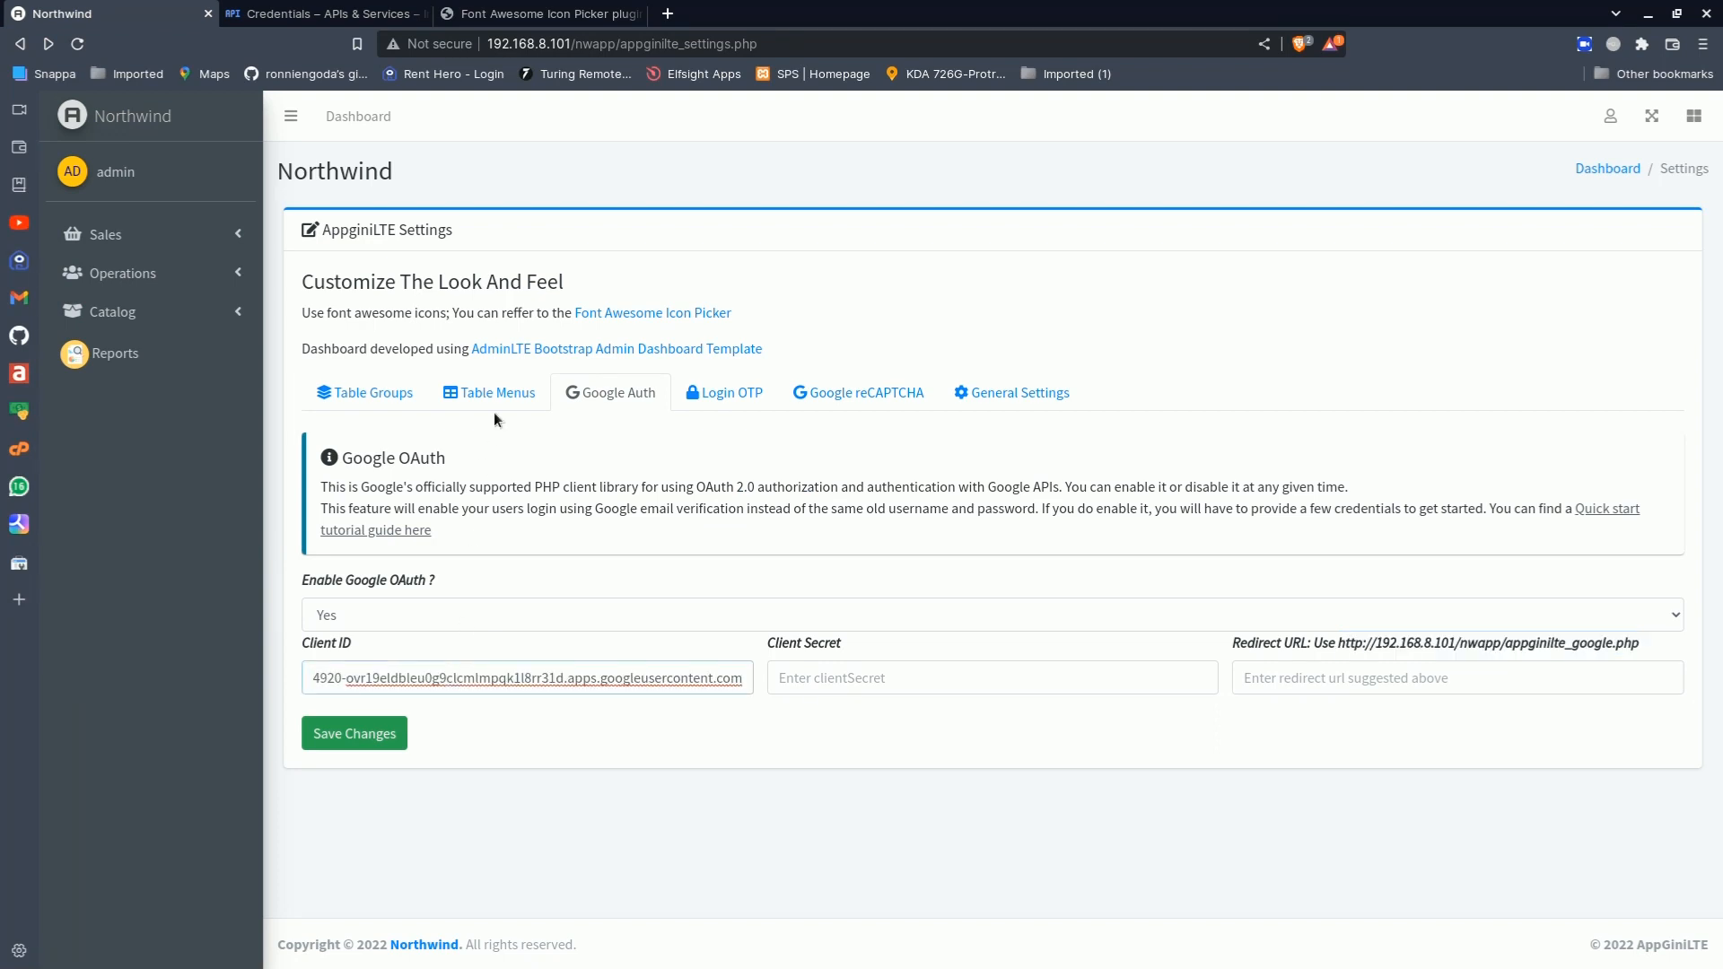
Copy the OAuth client's secret from Google Cloud into the Client Secret field of Northwind's Google Auth settings
click(323, 13)
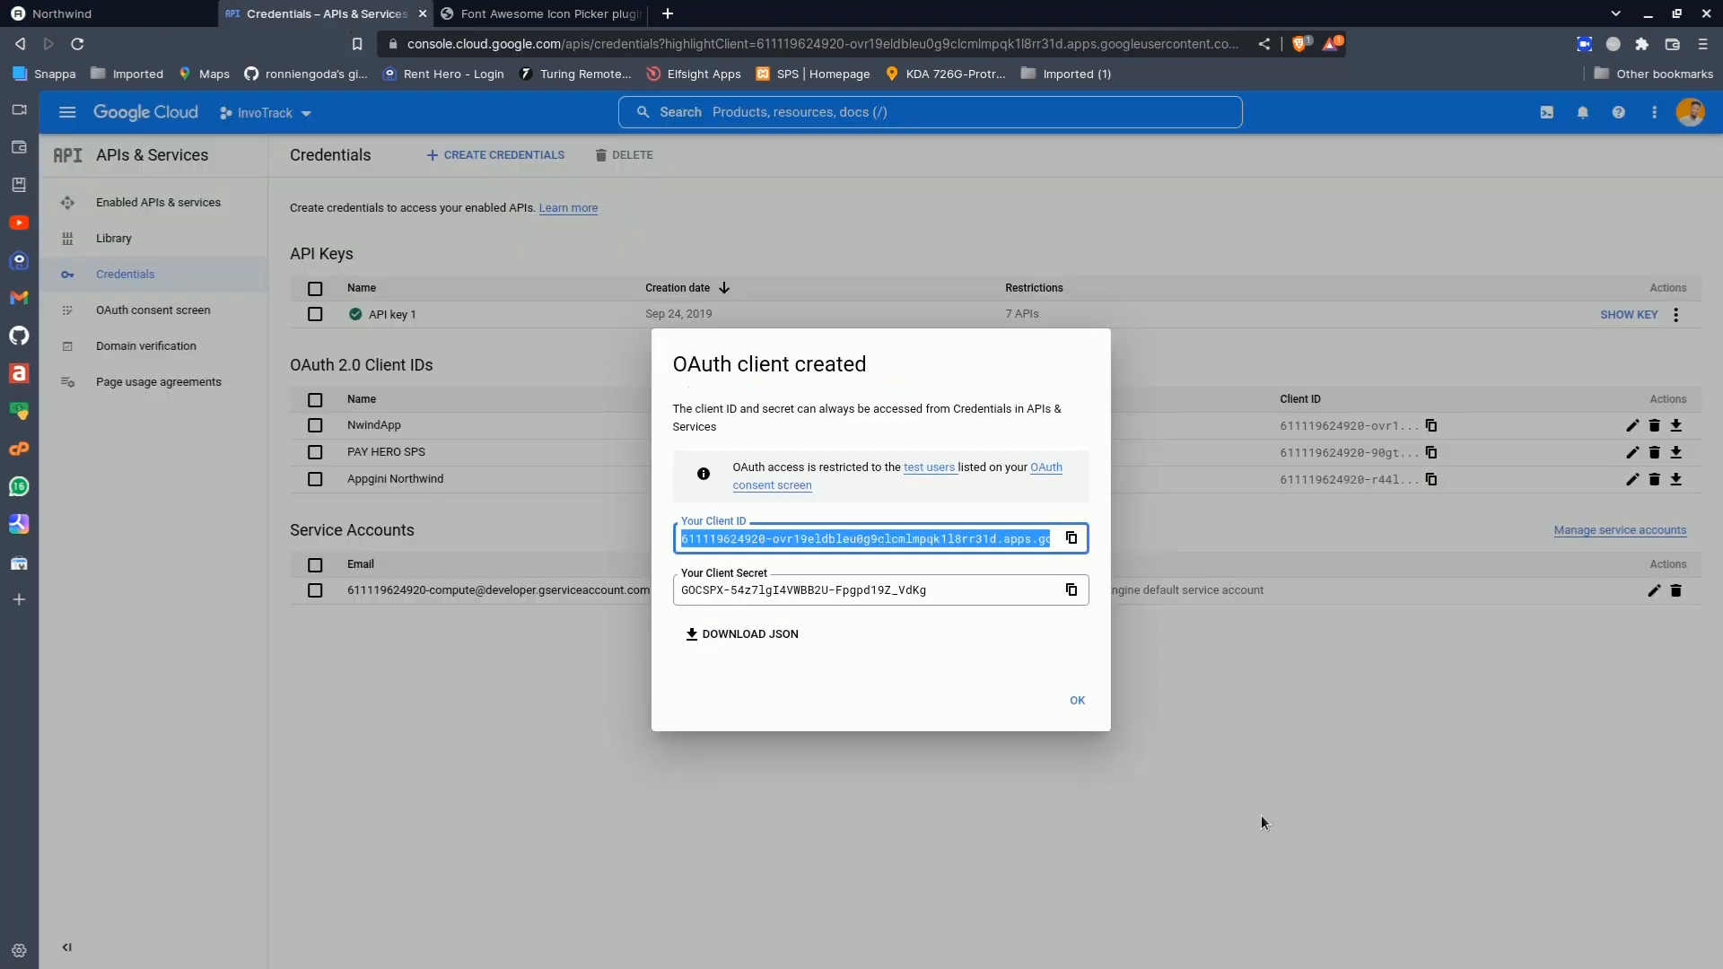
click(1070, 590)
click(630, 777)
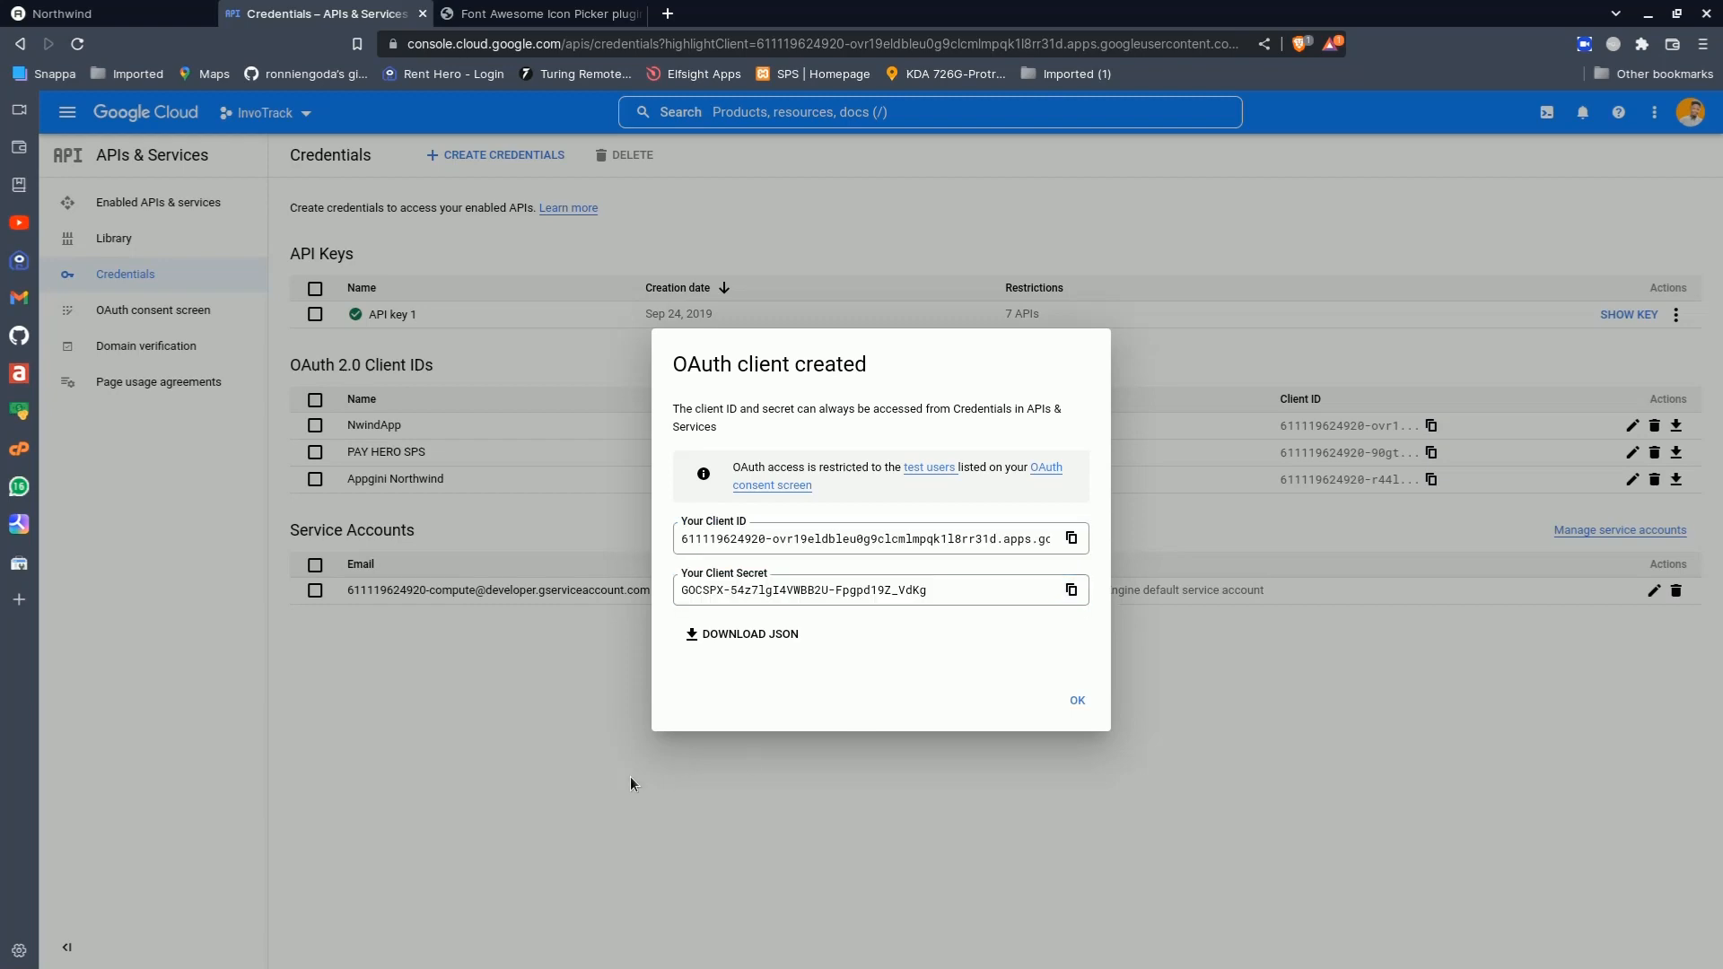
click(107, 14)
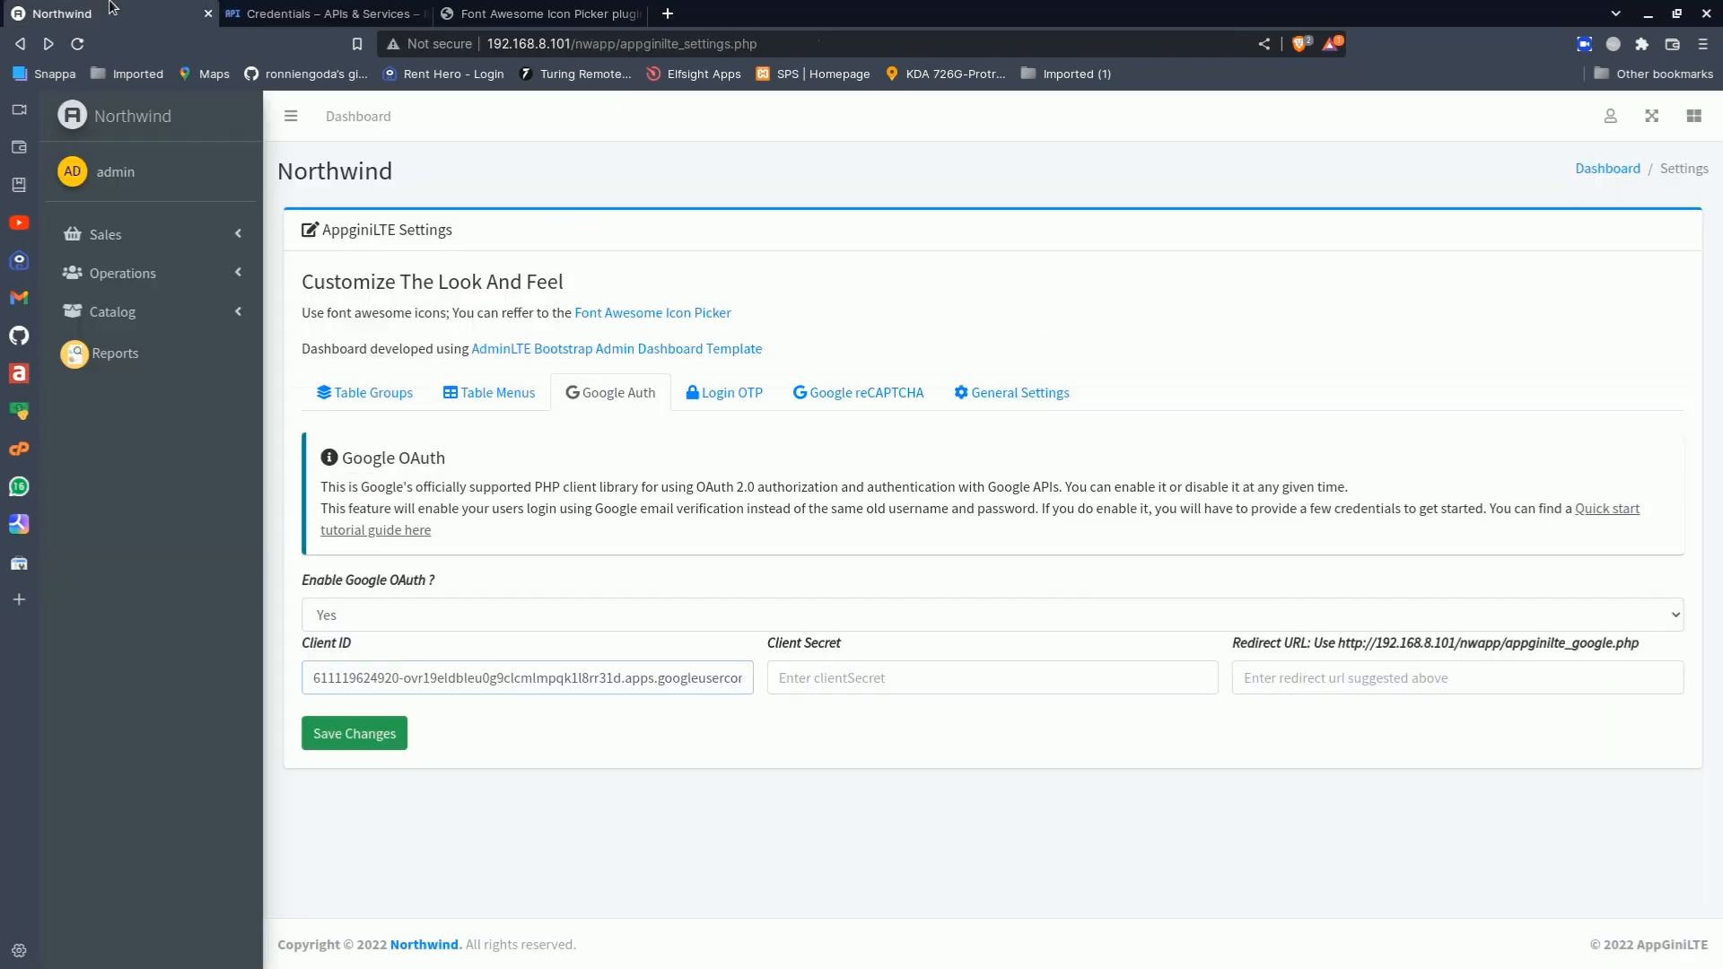
click(855, 673)
key(ctrl+v)
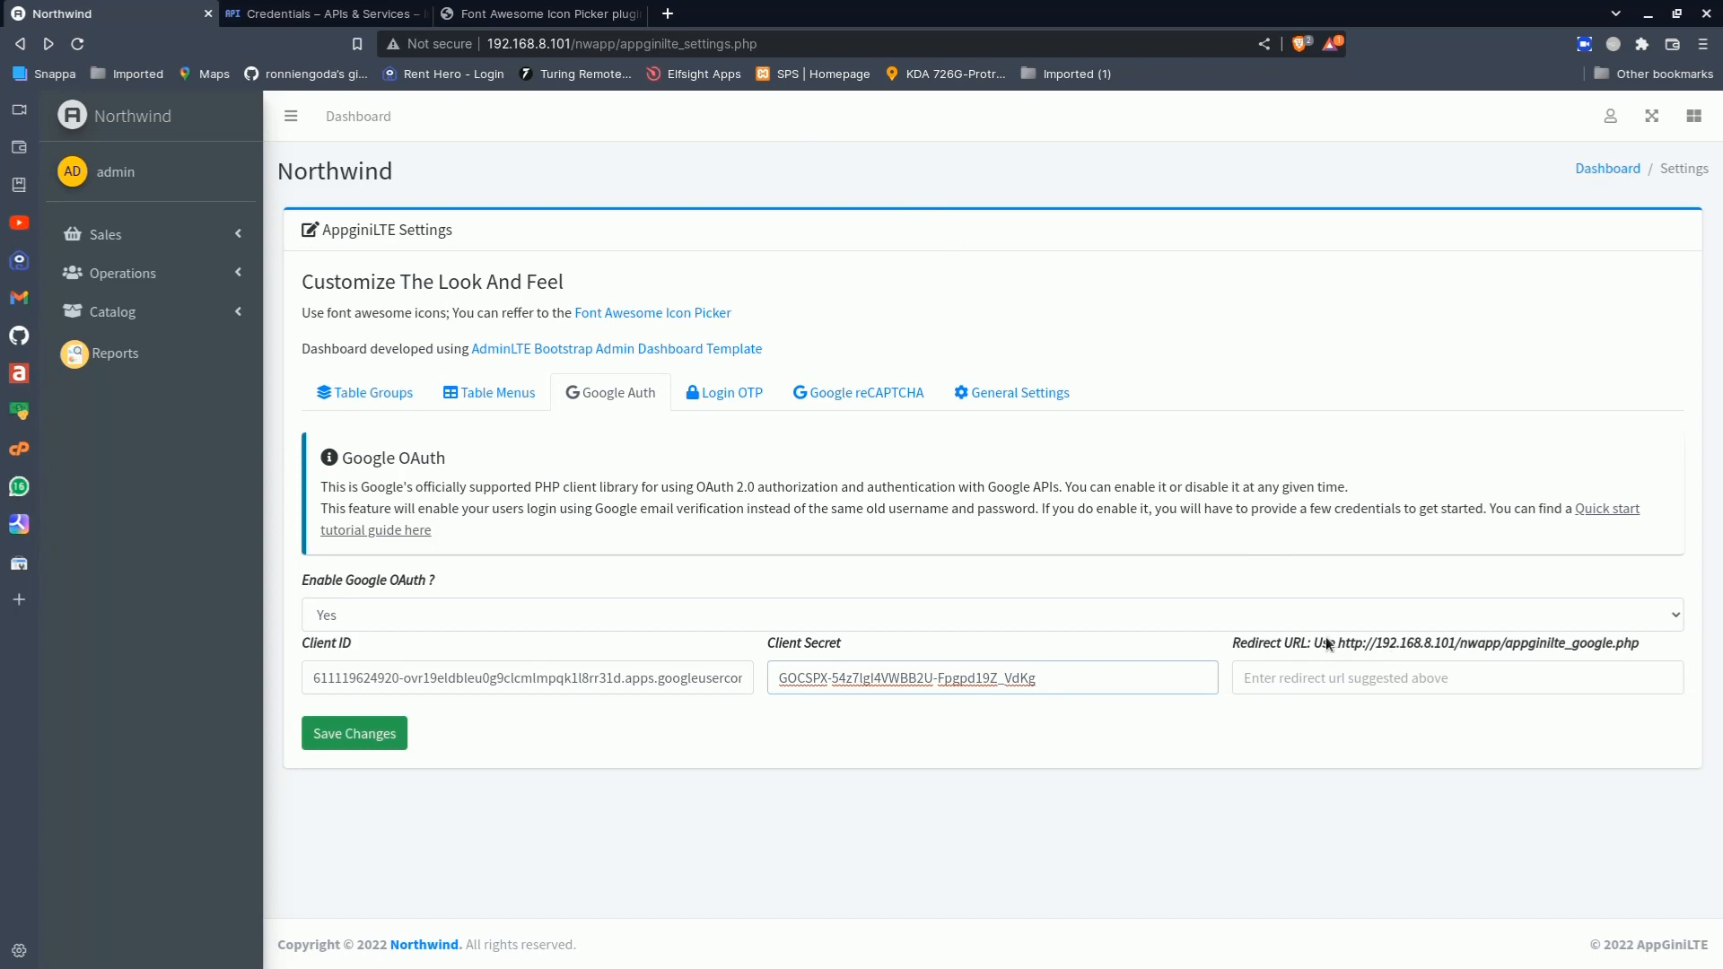
drag(1341, 643, 1417, 650)
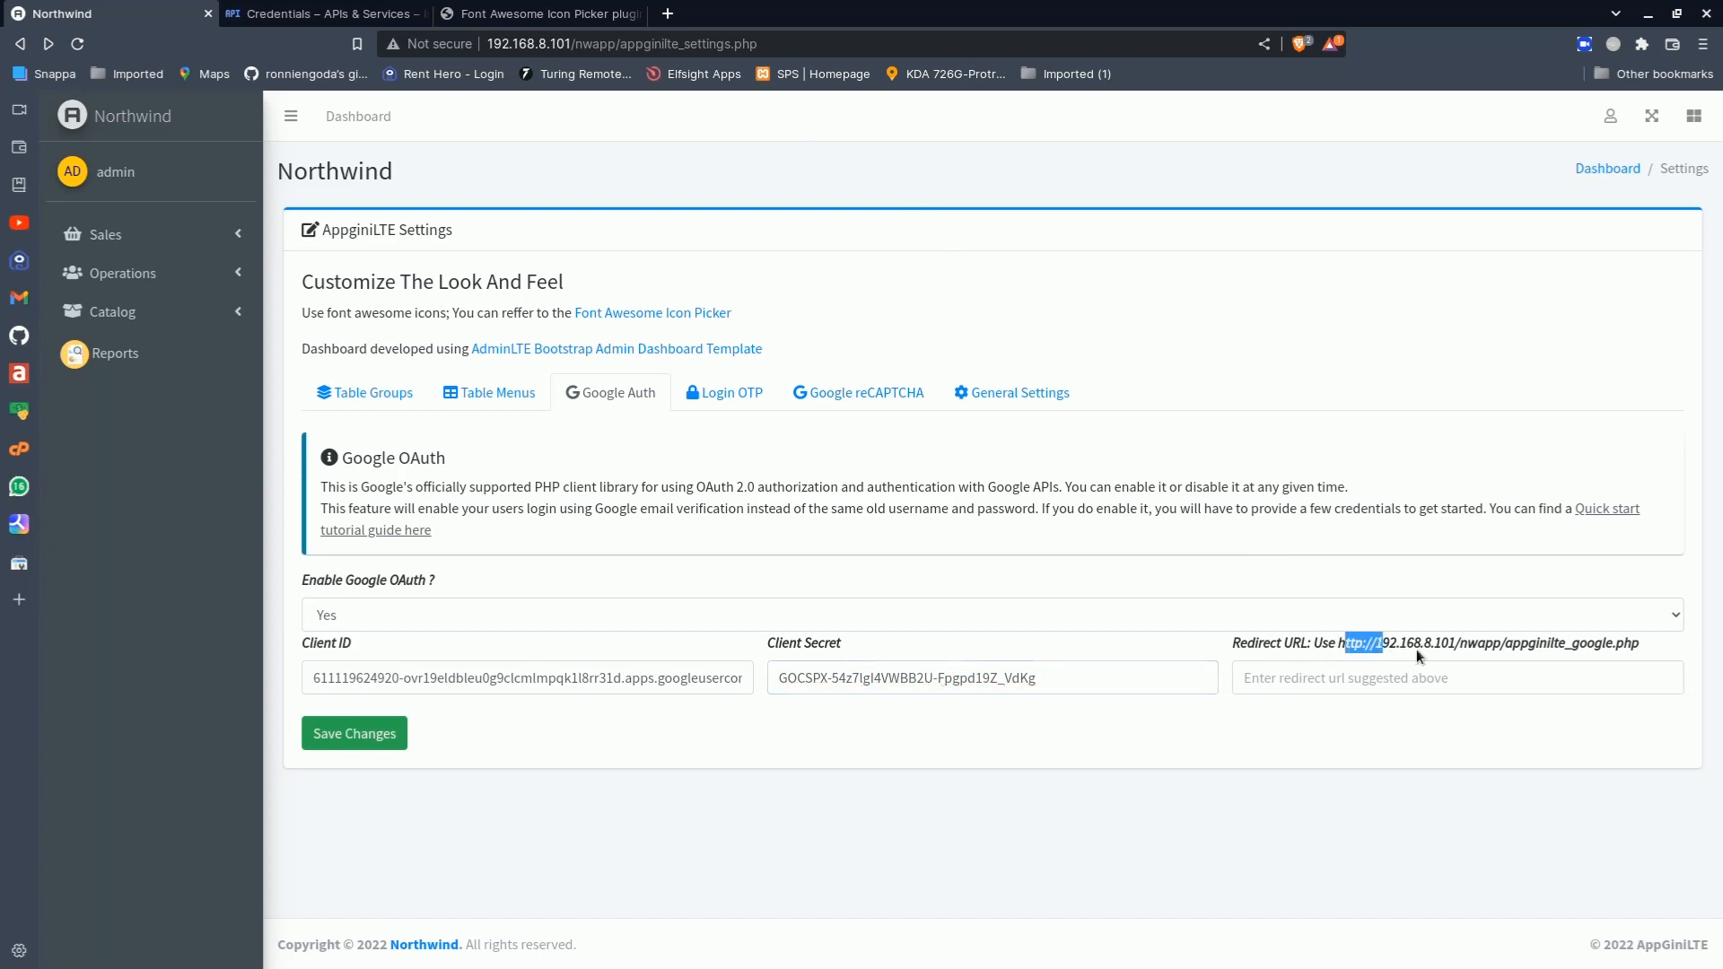
click(1627, 649)
drag(1338, 640, 1534, 653)
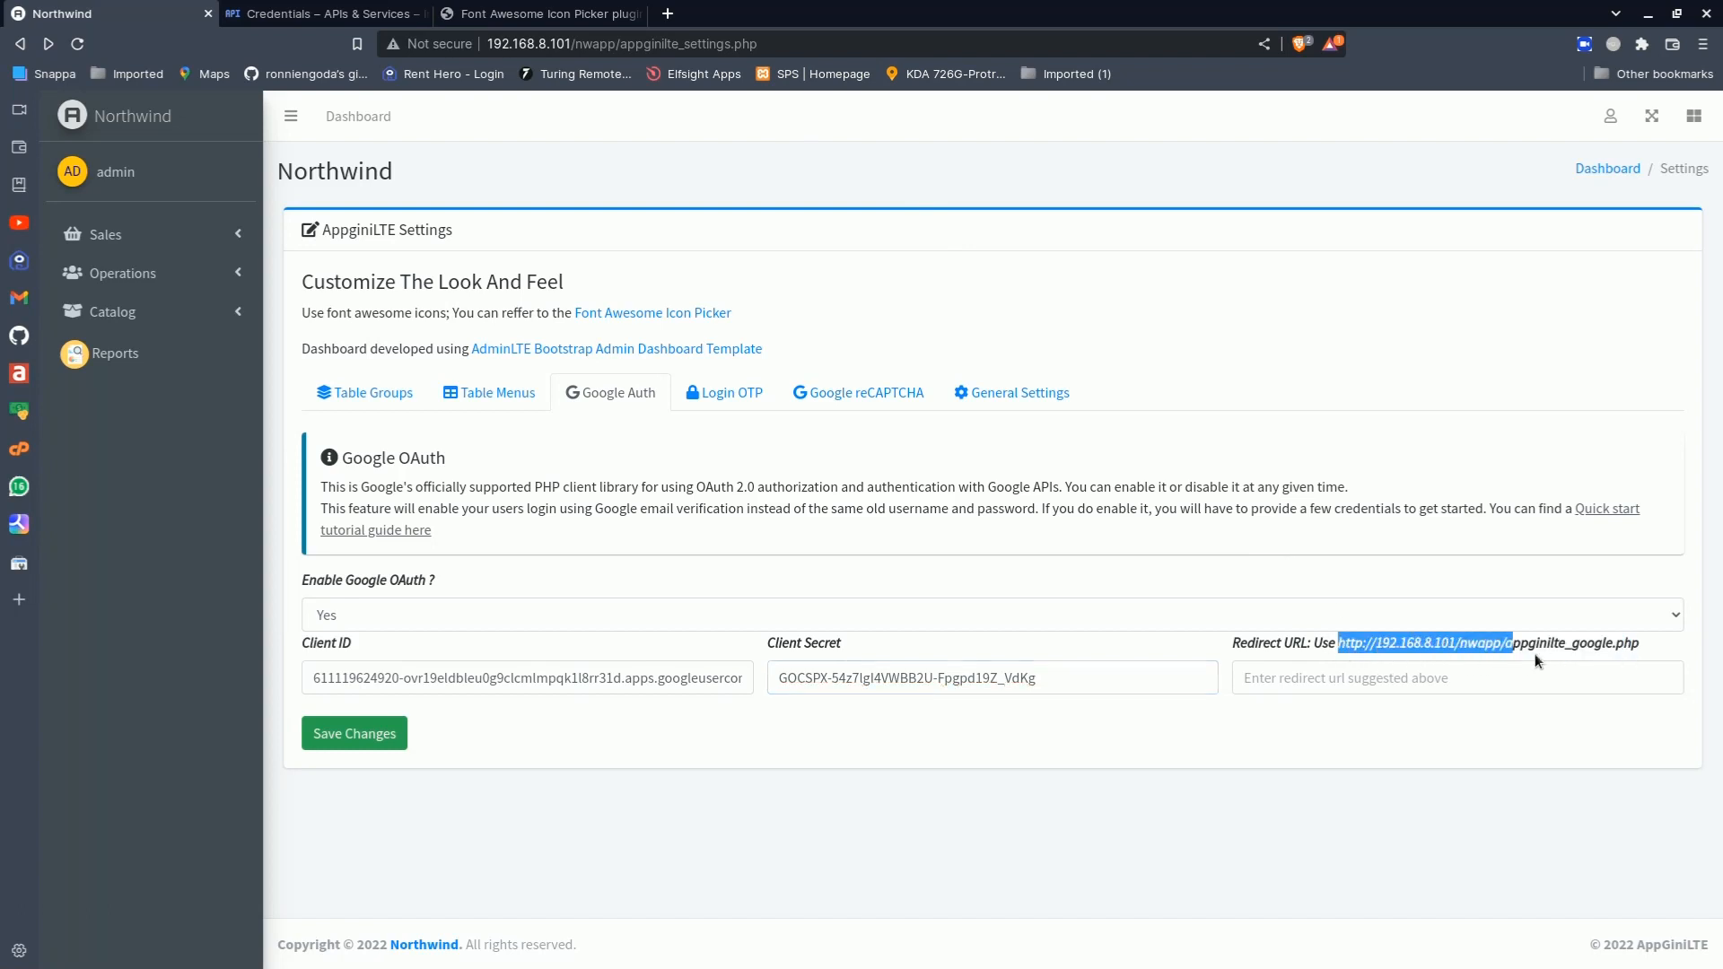
click(1392, 684)
key(ctrl+v)
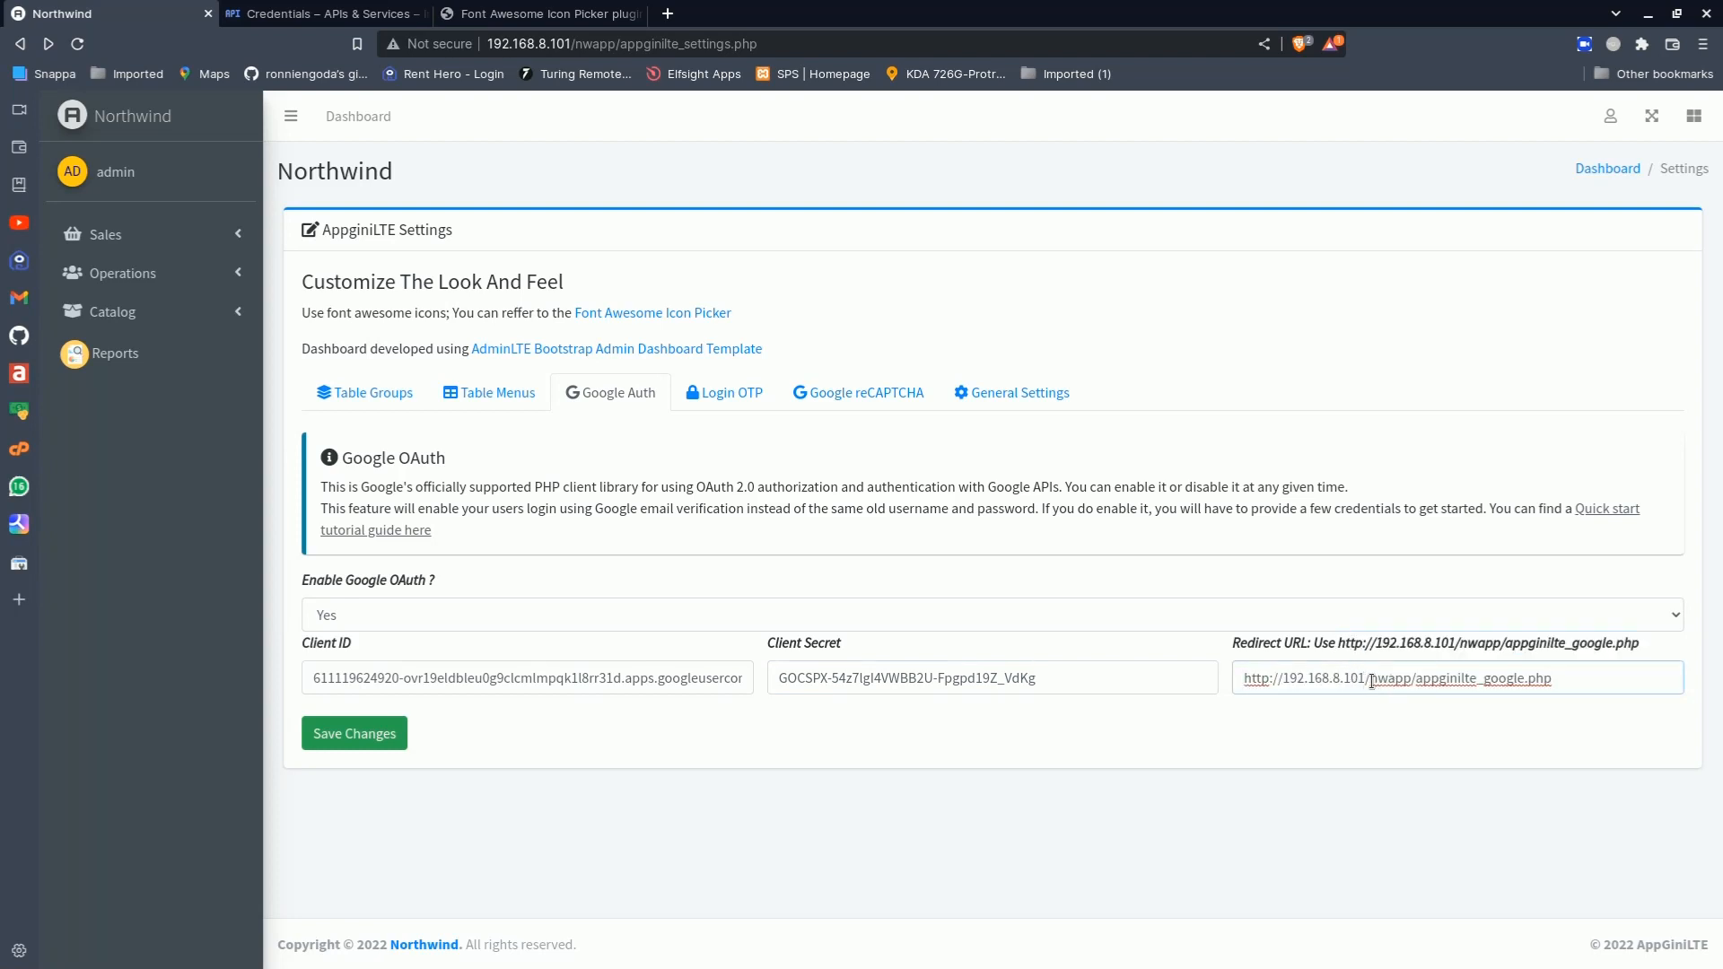
key(BackSpace)
key(BackSpace)
key(BackSpace)
key(BackSpace)
key(BackSpace)
key(BackSpace)
key(BackSpace)
key(BackSpace)
key(BackSpace)
key(BackSpace)
key(BackSpace)
key(BackSpace)
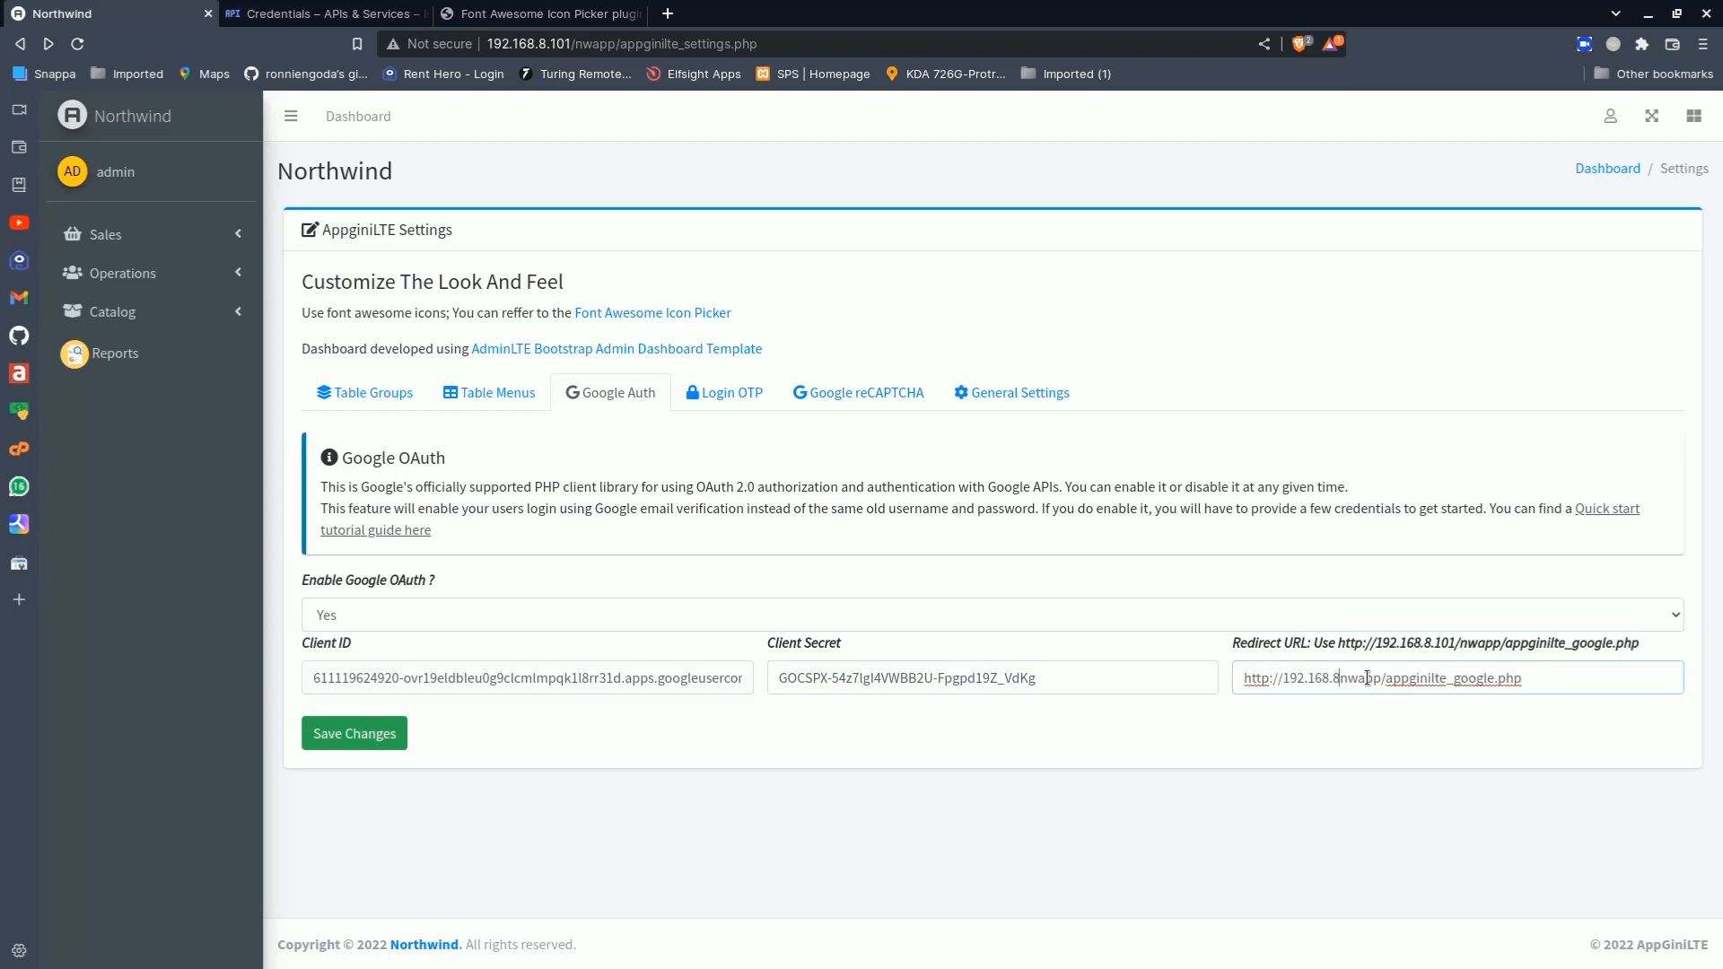
key(BackSpace)
key(BackSpace)
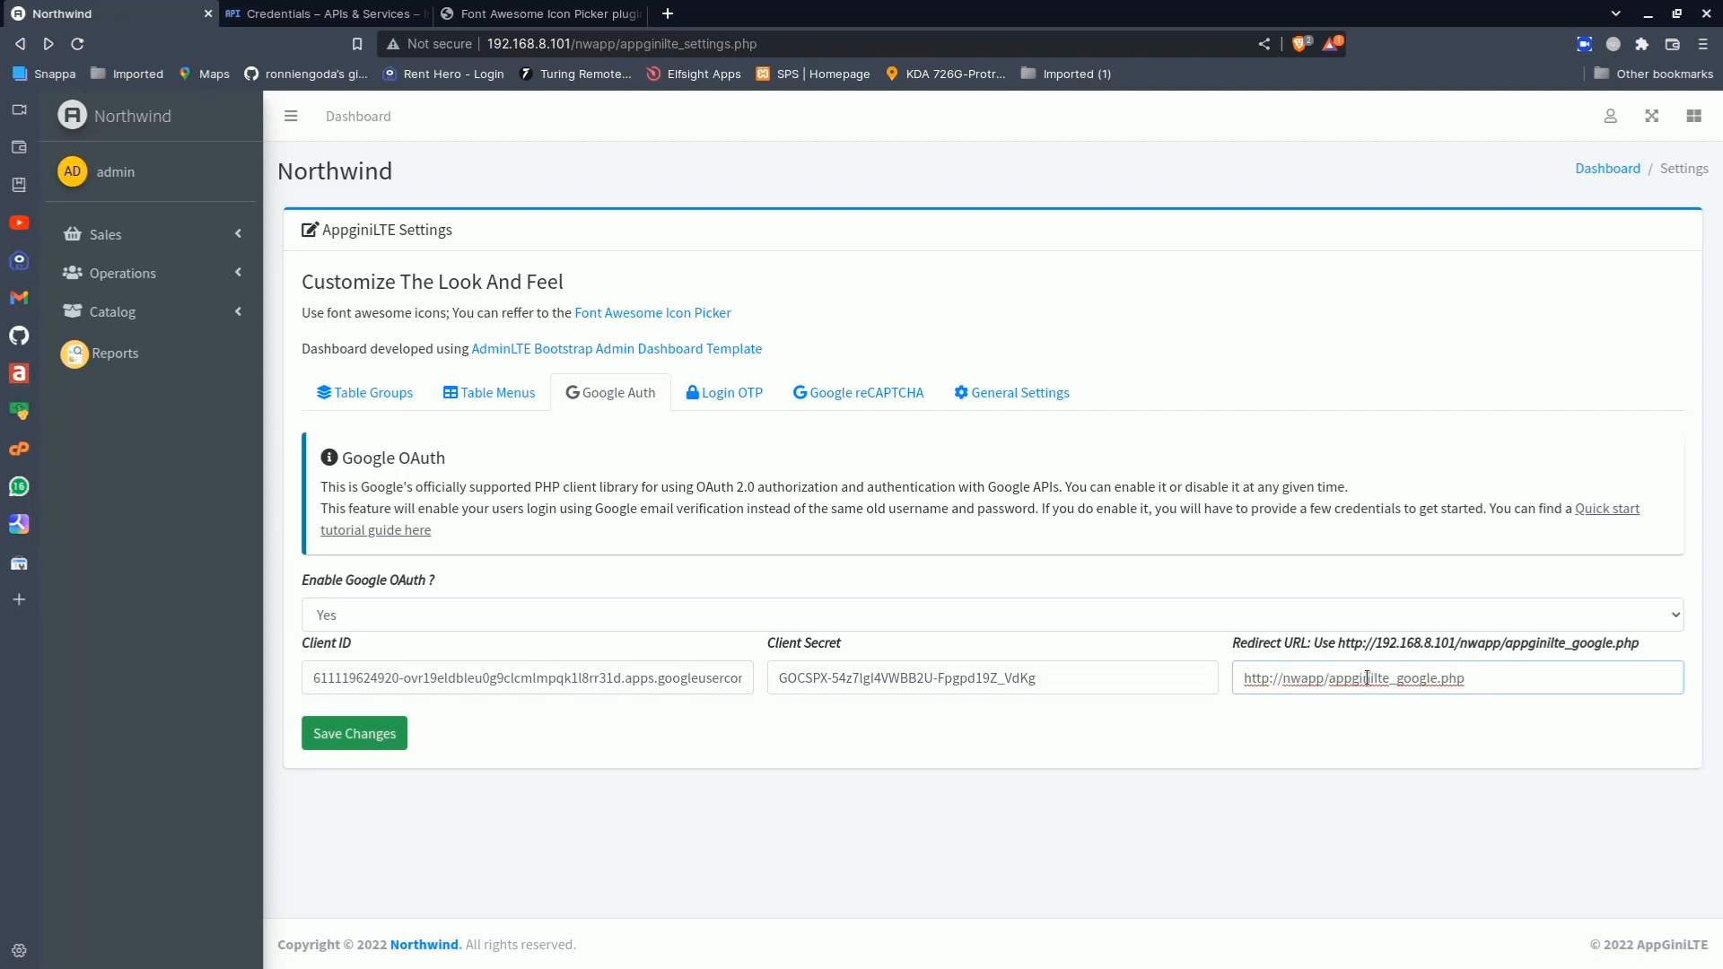
text(localhost/)
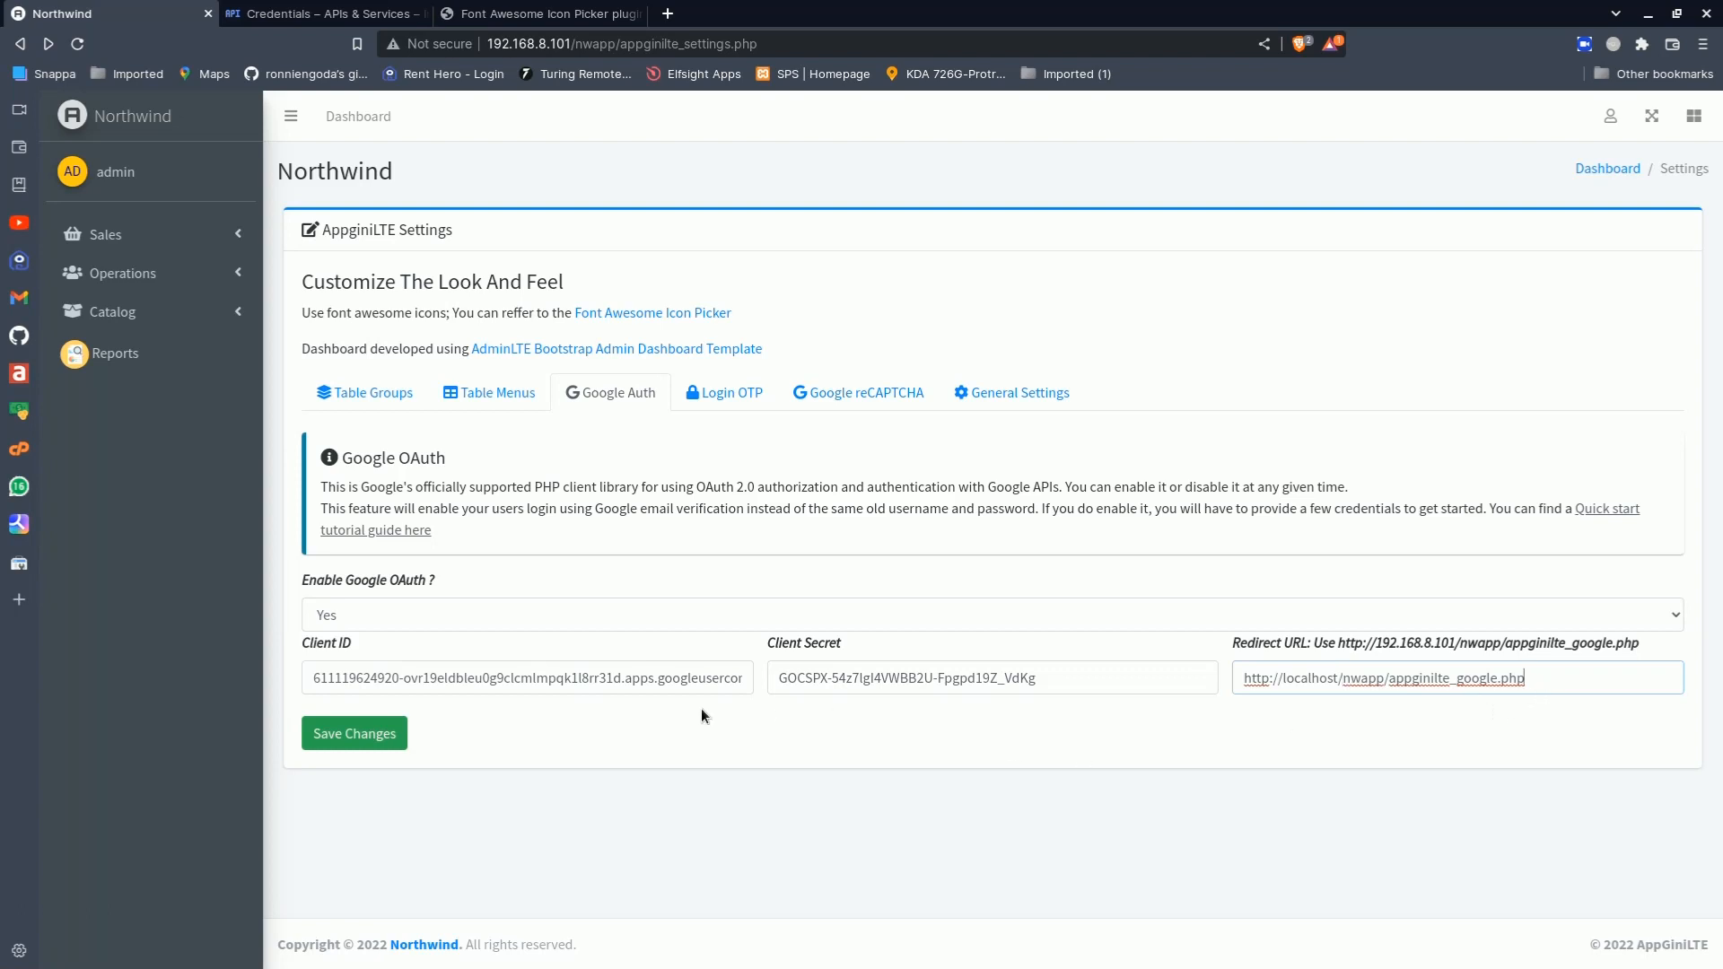
click(357, 733)
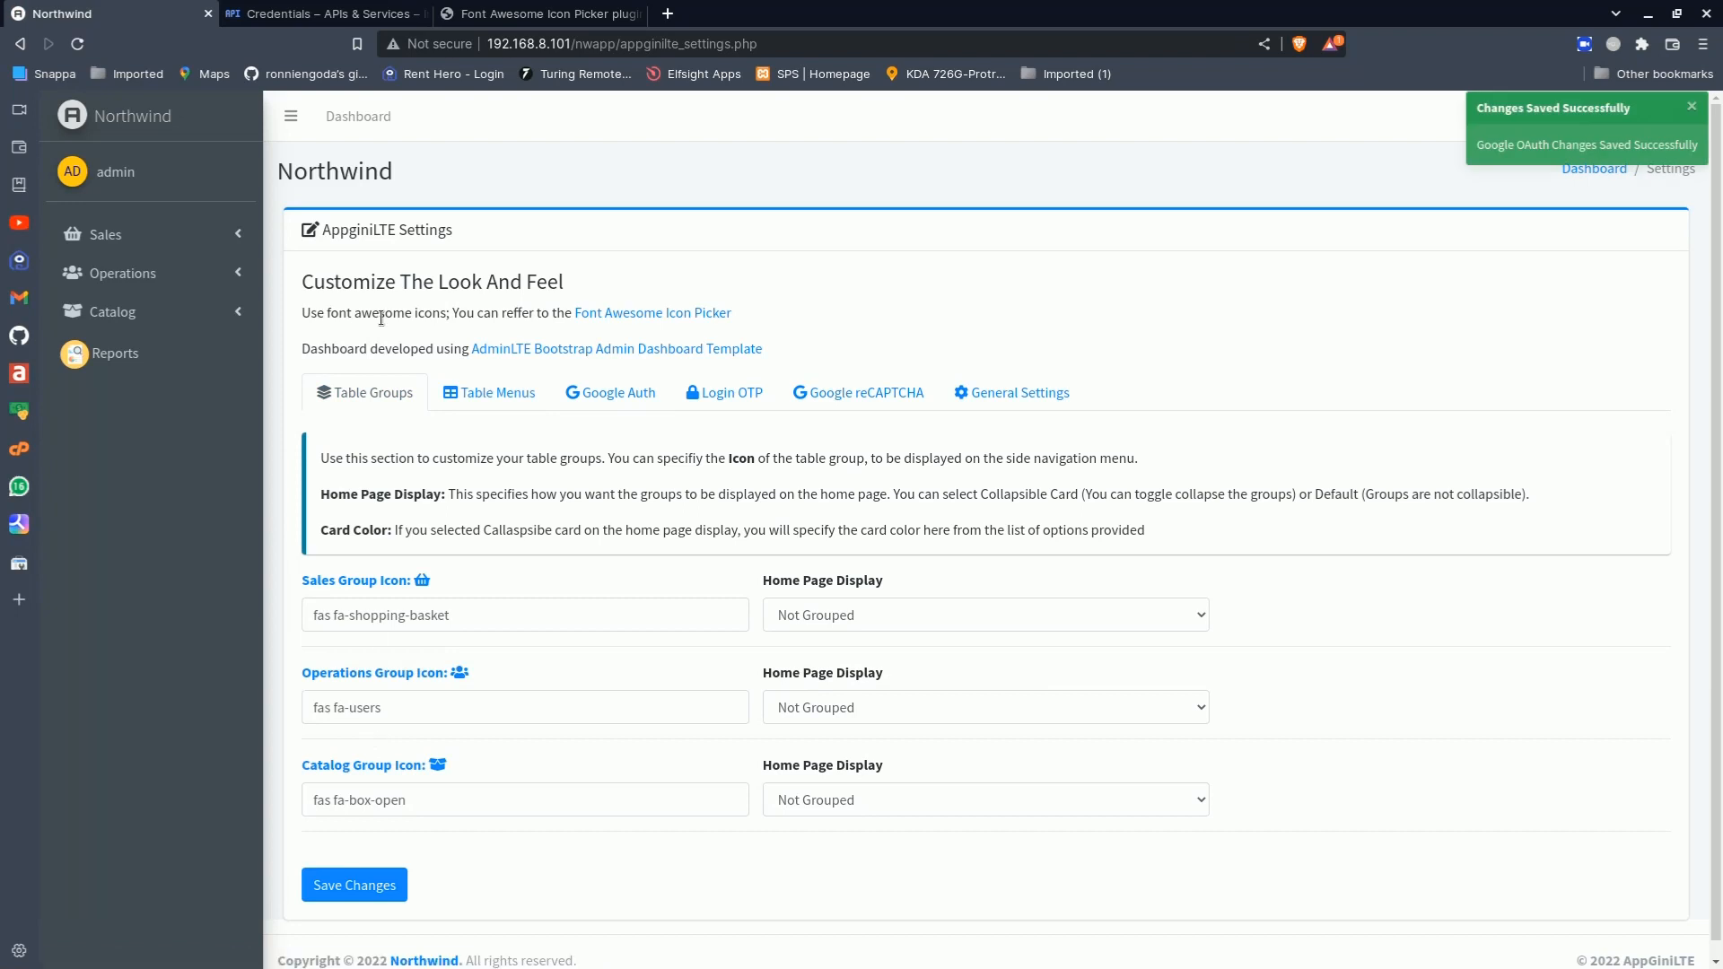
Go to the Northwind homepage and sign out of the admin account
click(151, 122)
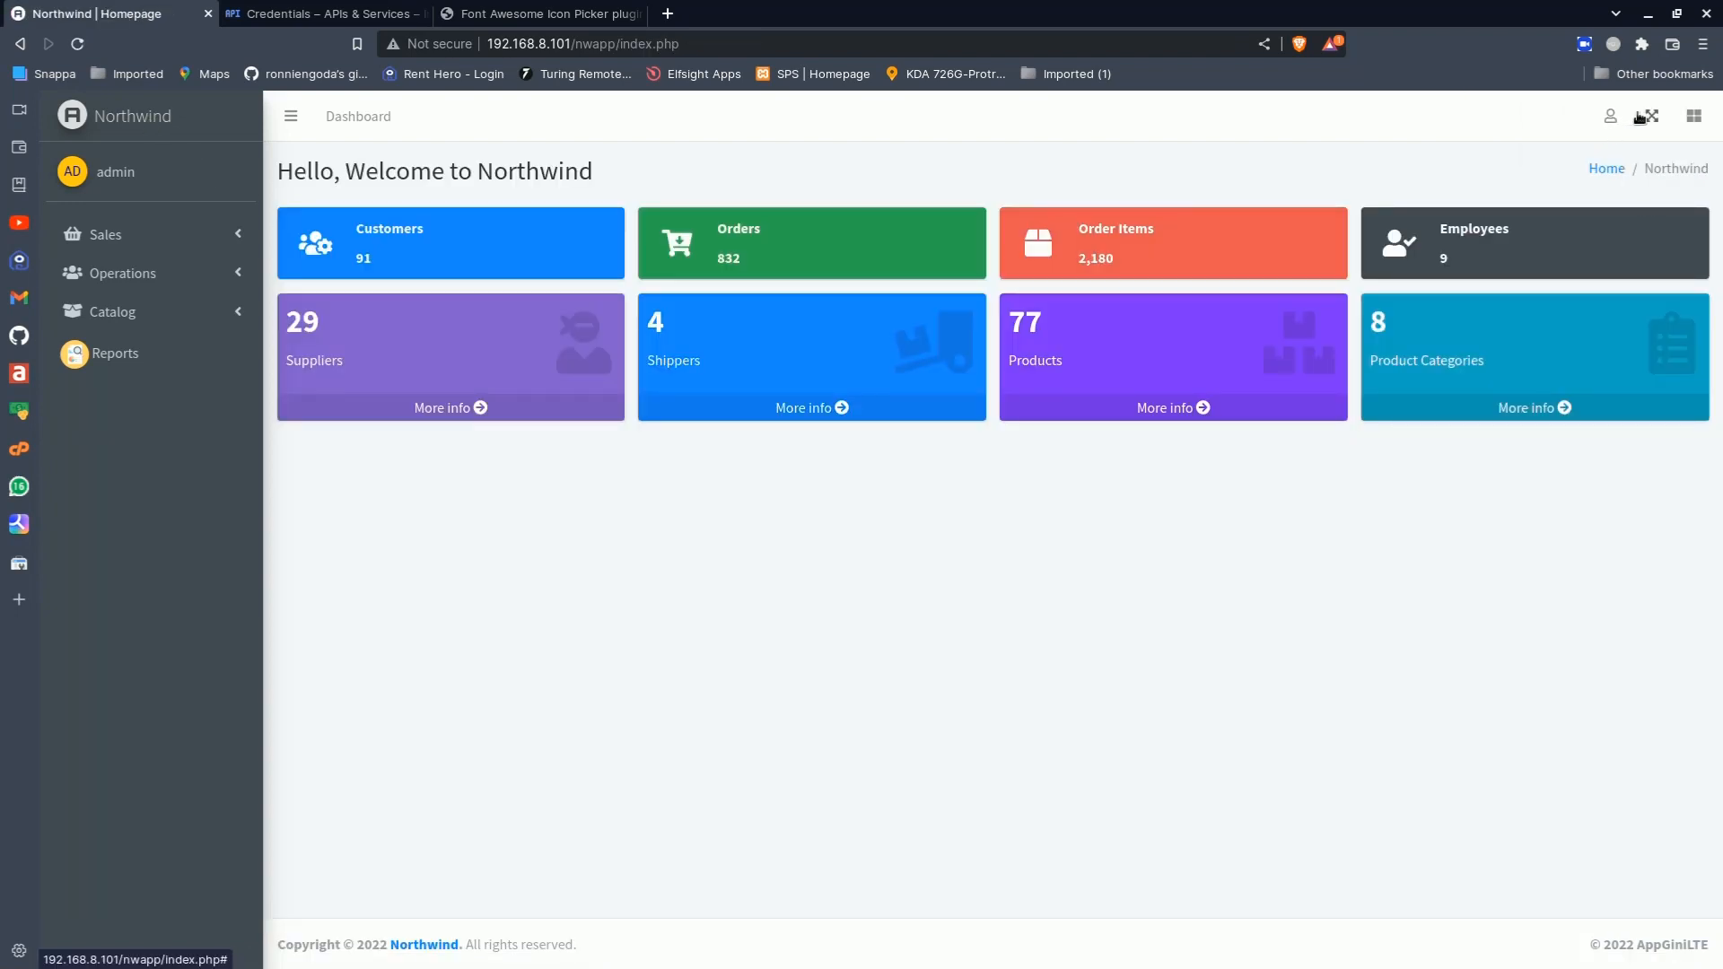
click(1610, 116)
click(1516, 448)
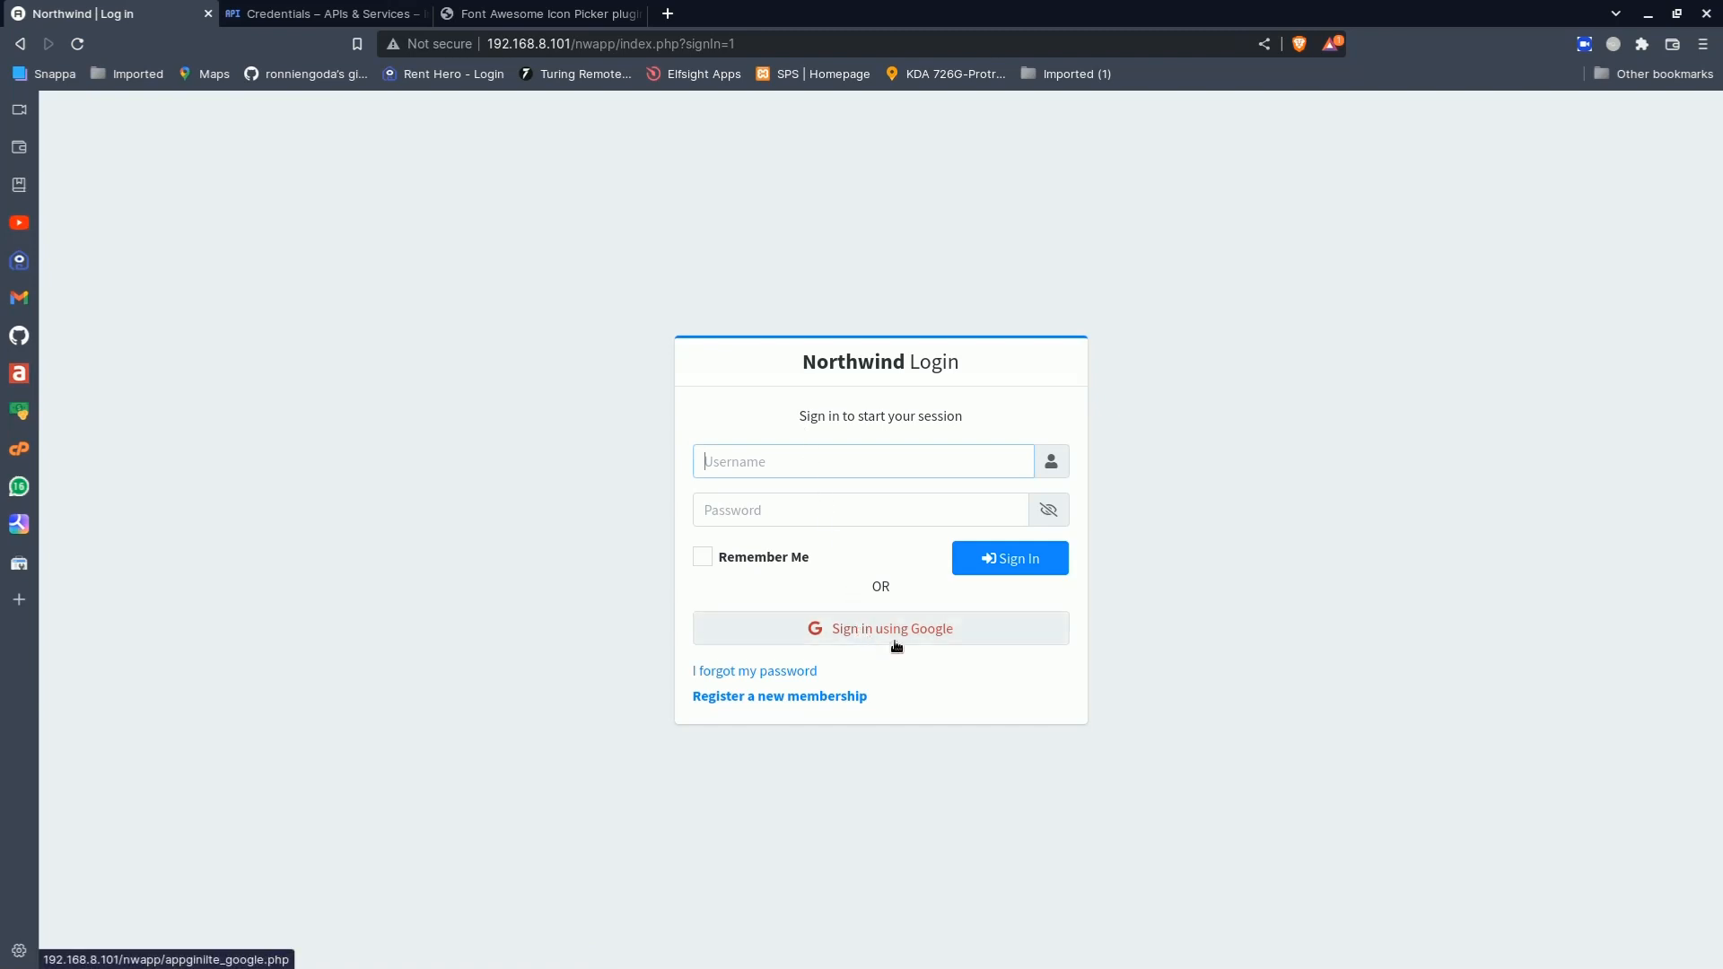
Sign in to Northwind using Google instead of a username and password, choosing the first listed Google account
click(777, 454)
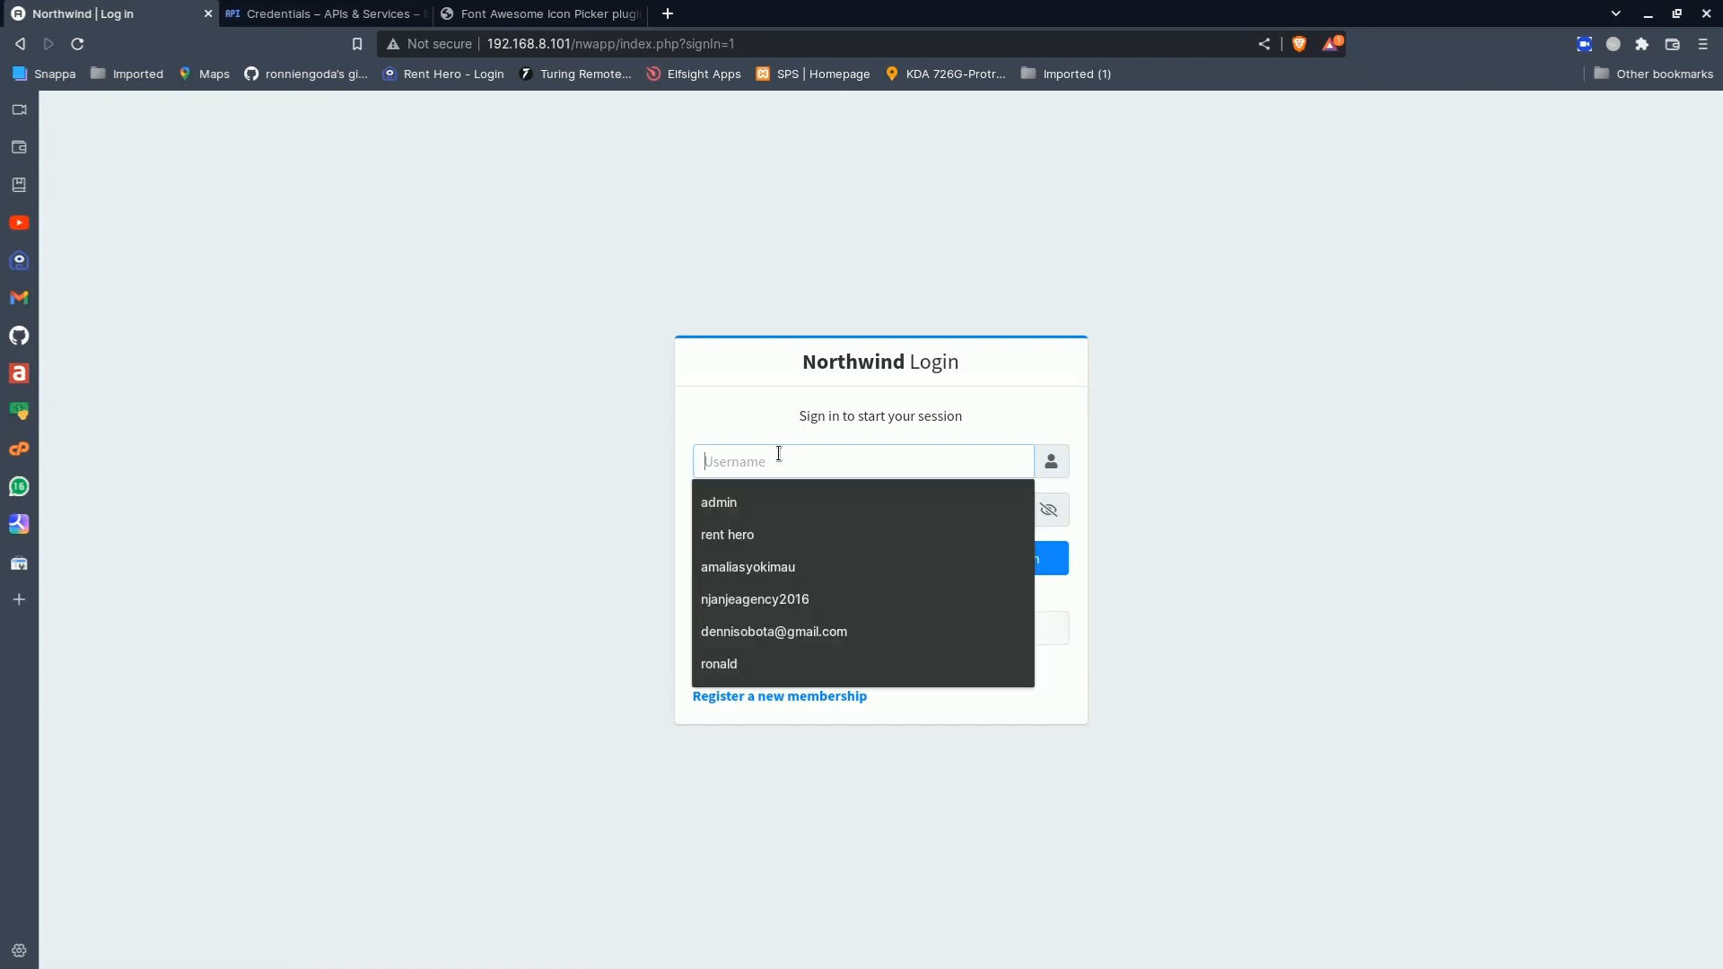
click(630, 446)
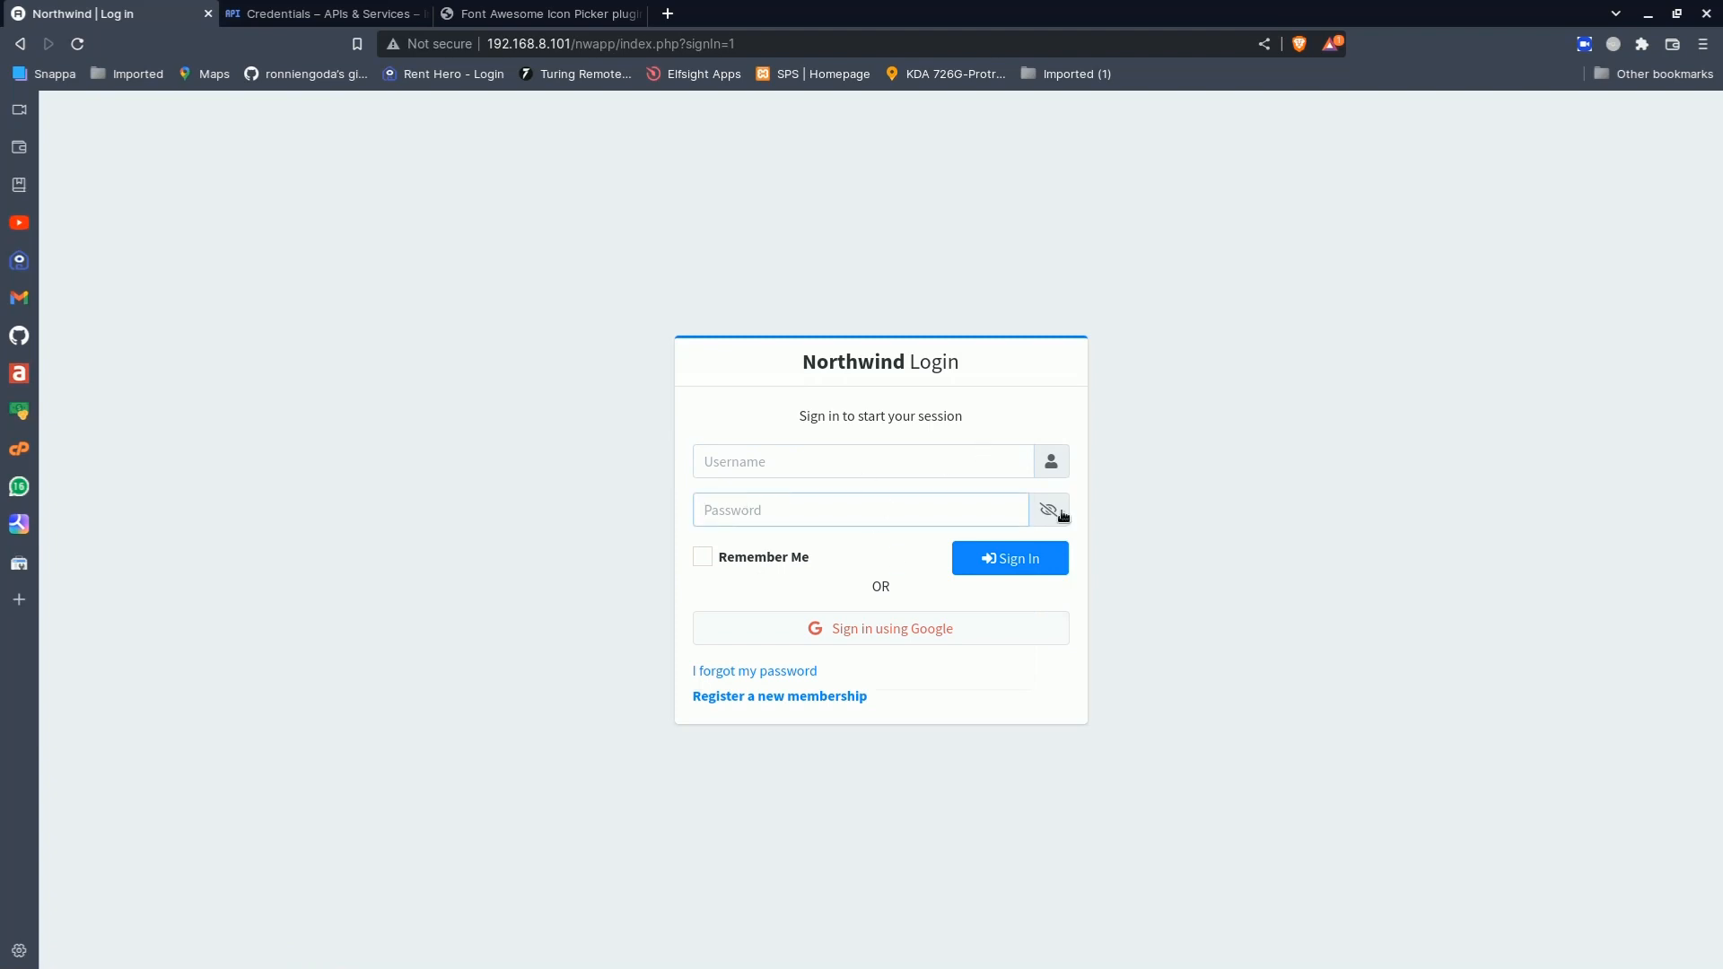
click(853, 631)
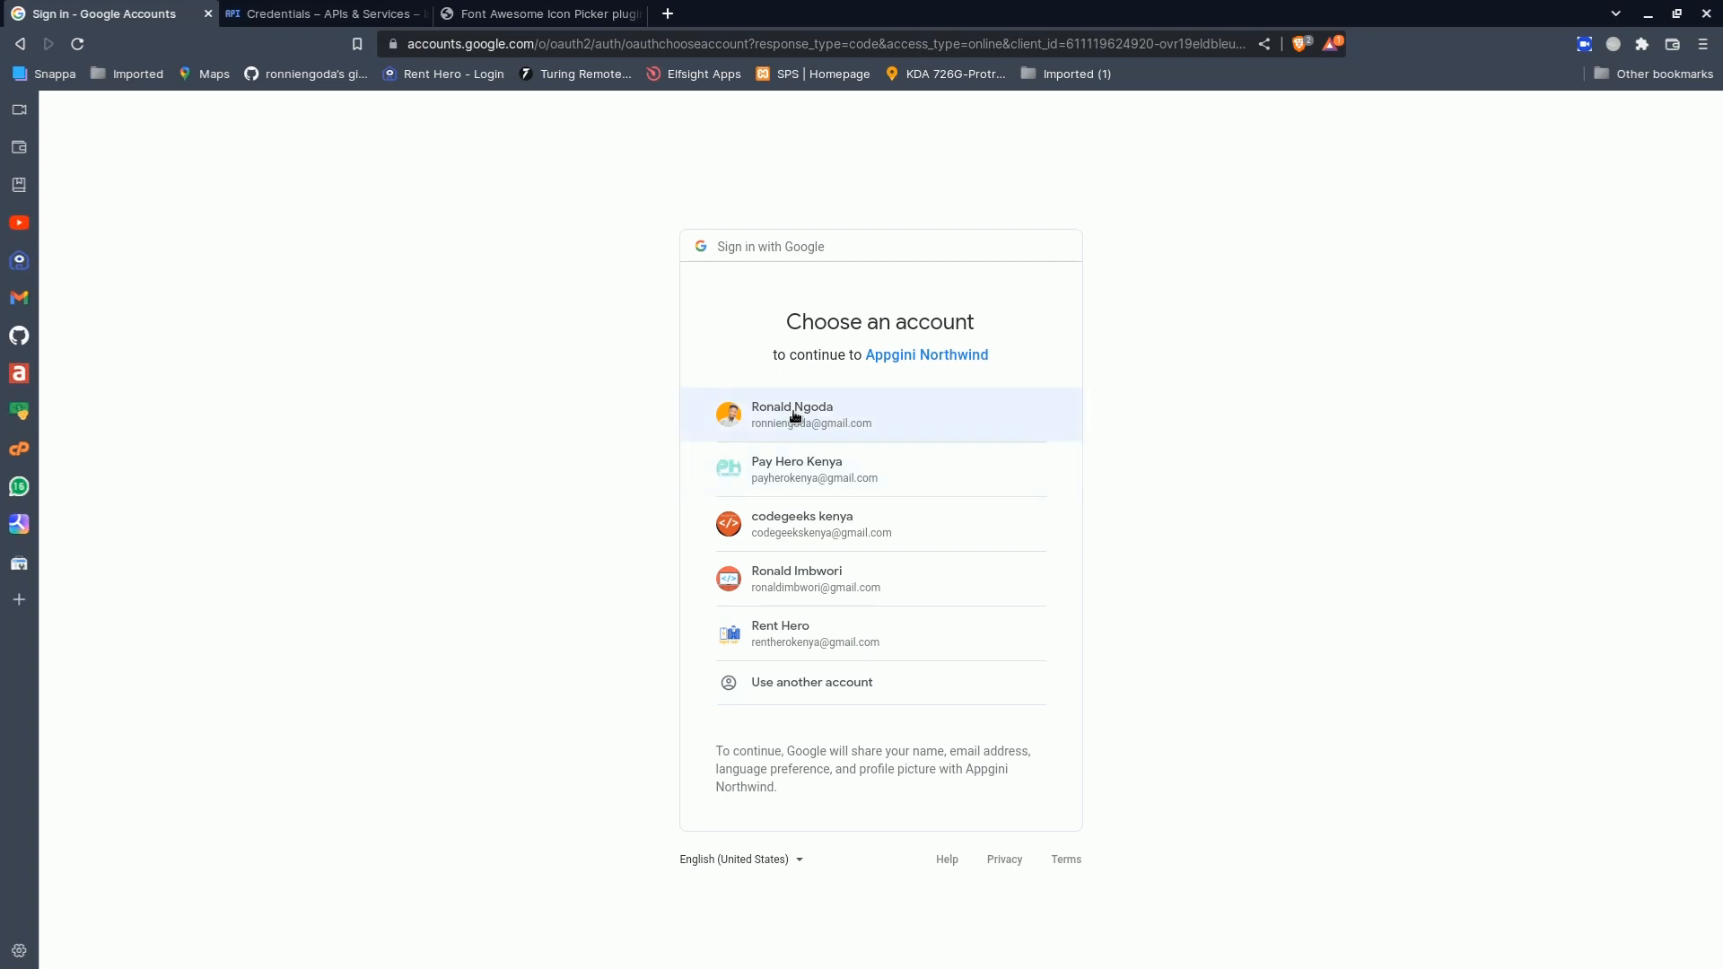
click(769, 410)
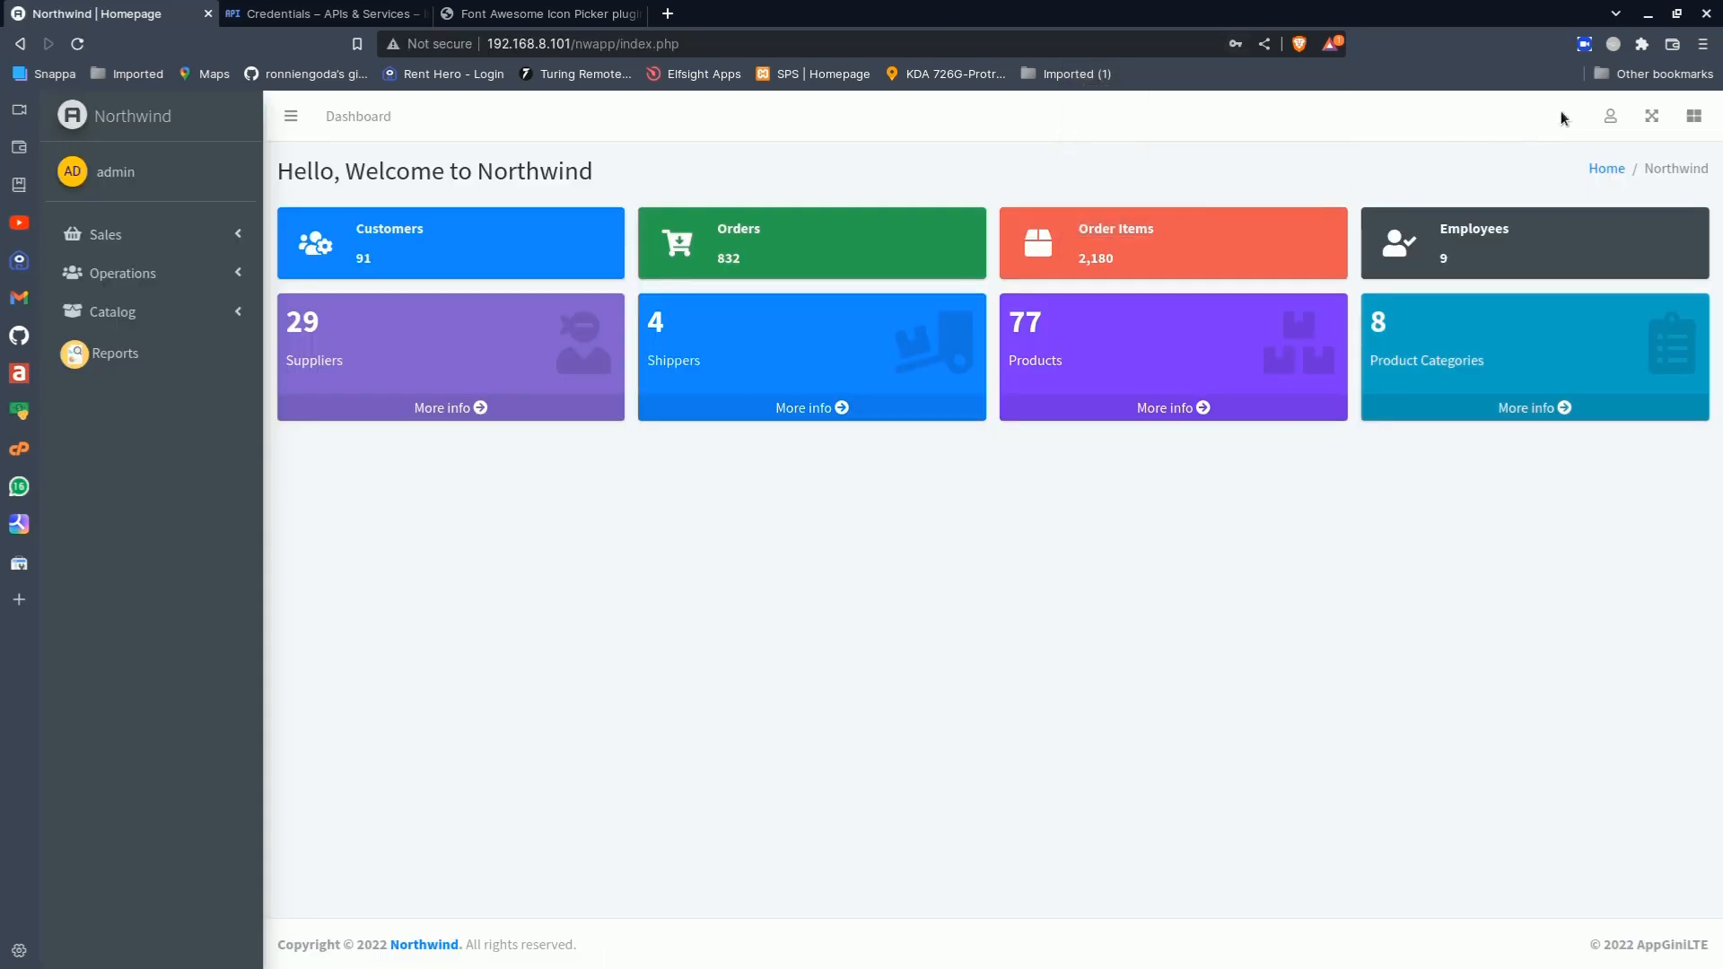
Open the Login OTP section of the AppginiLTE Settings
click(1606, 116)
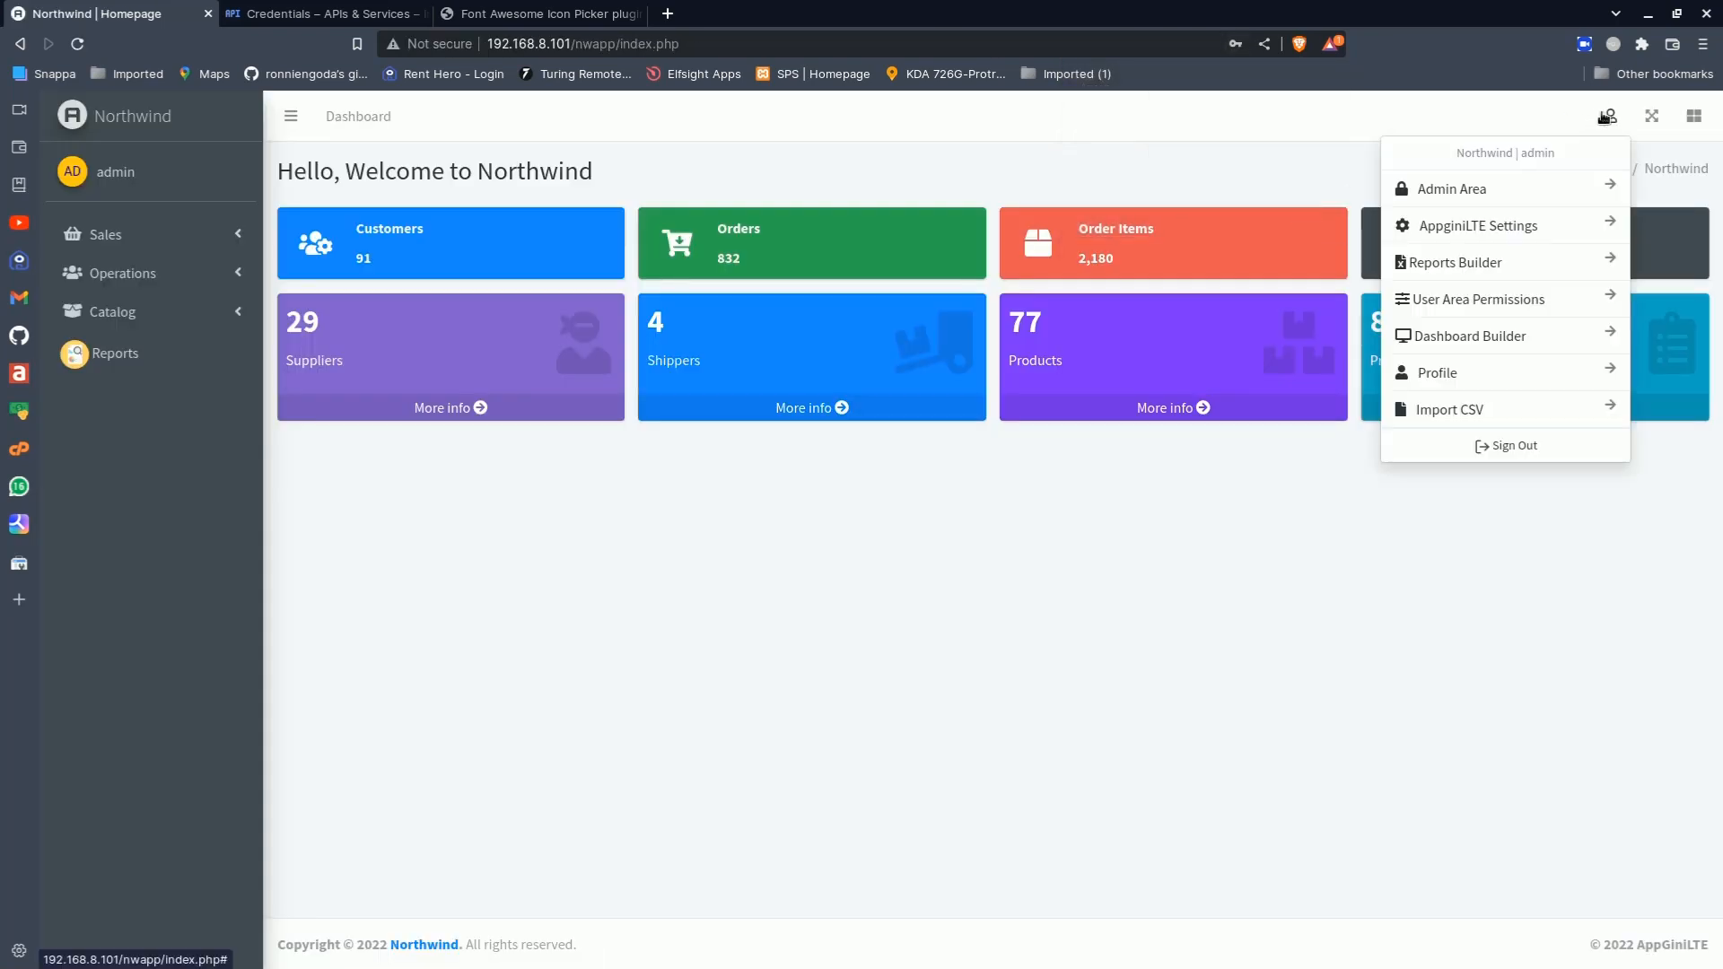
click(1436, 225)
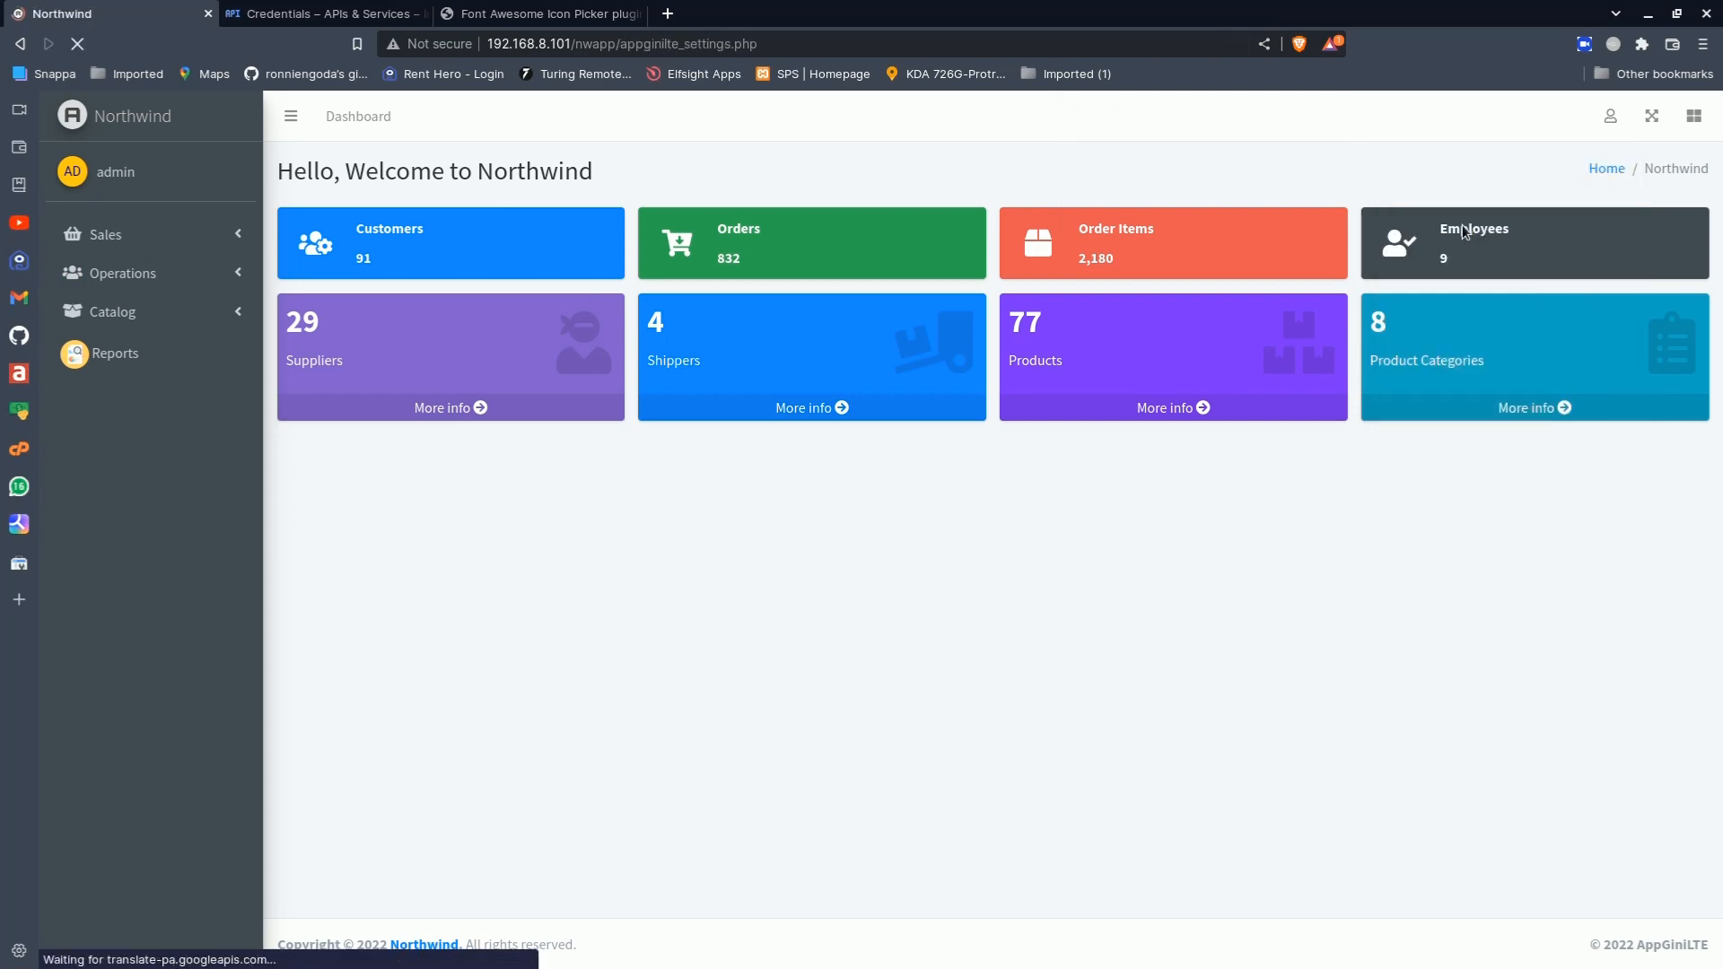
click(718, 392)
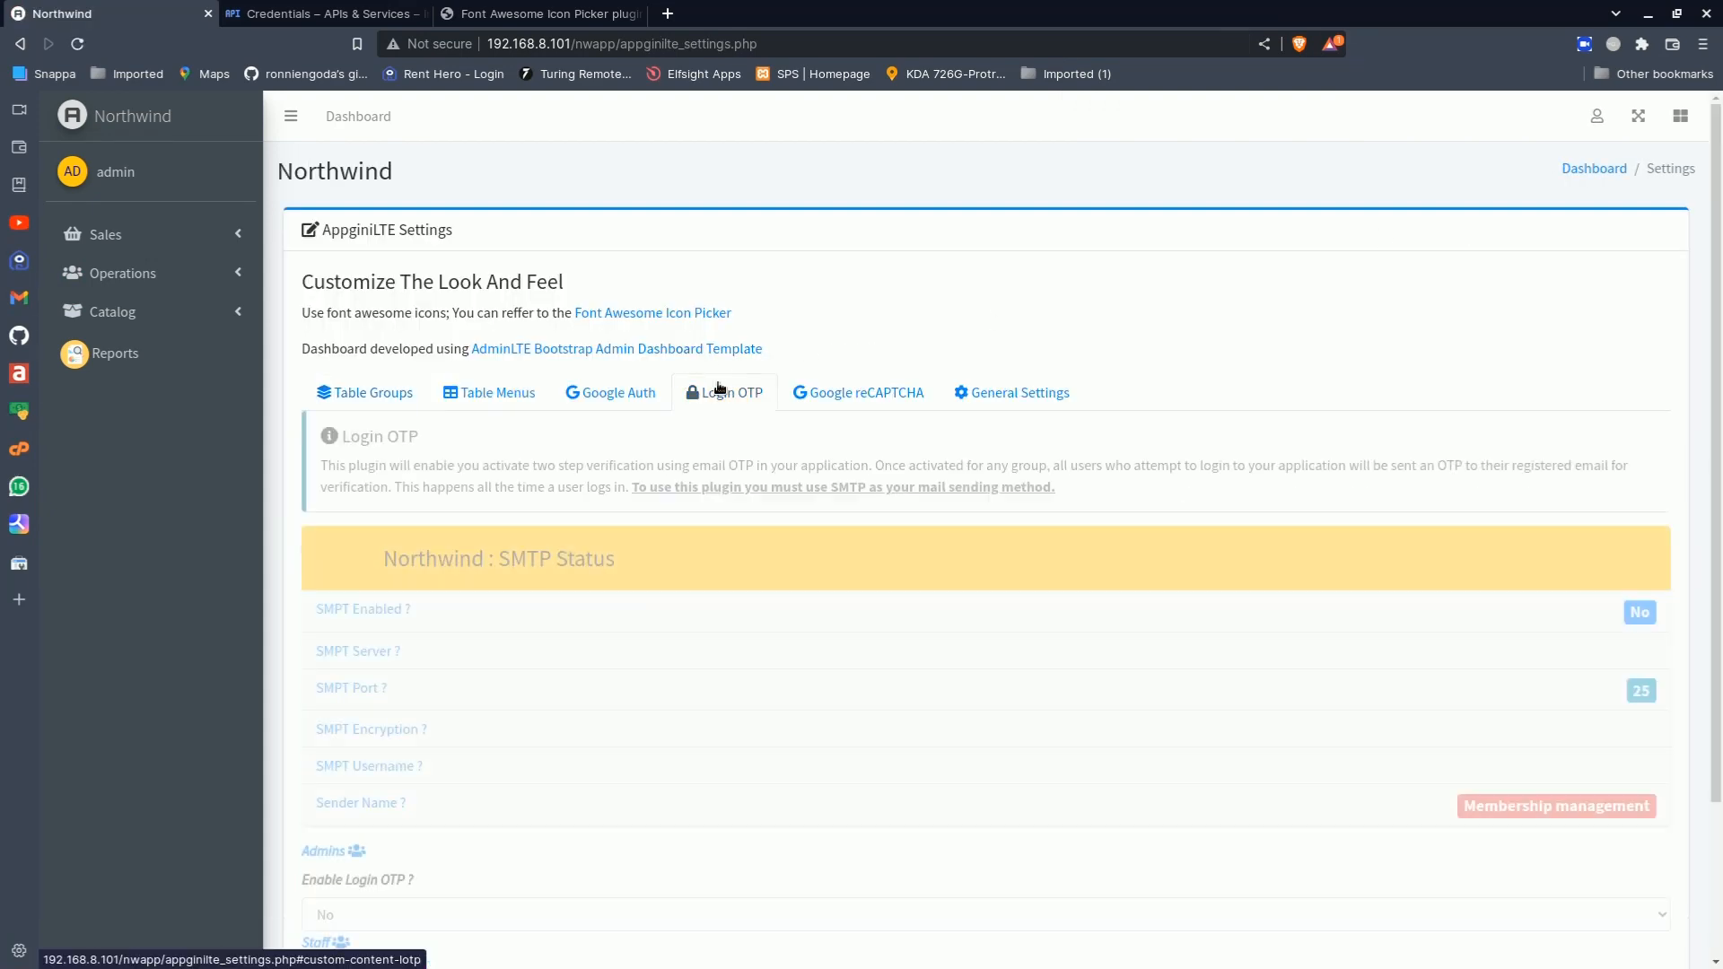
Set Enable Login OTP to Yes for the Staff group and review the SMTP Status heading
scroll(654, 599, down, 3)
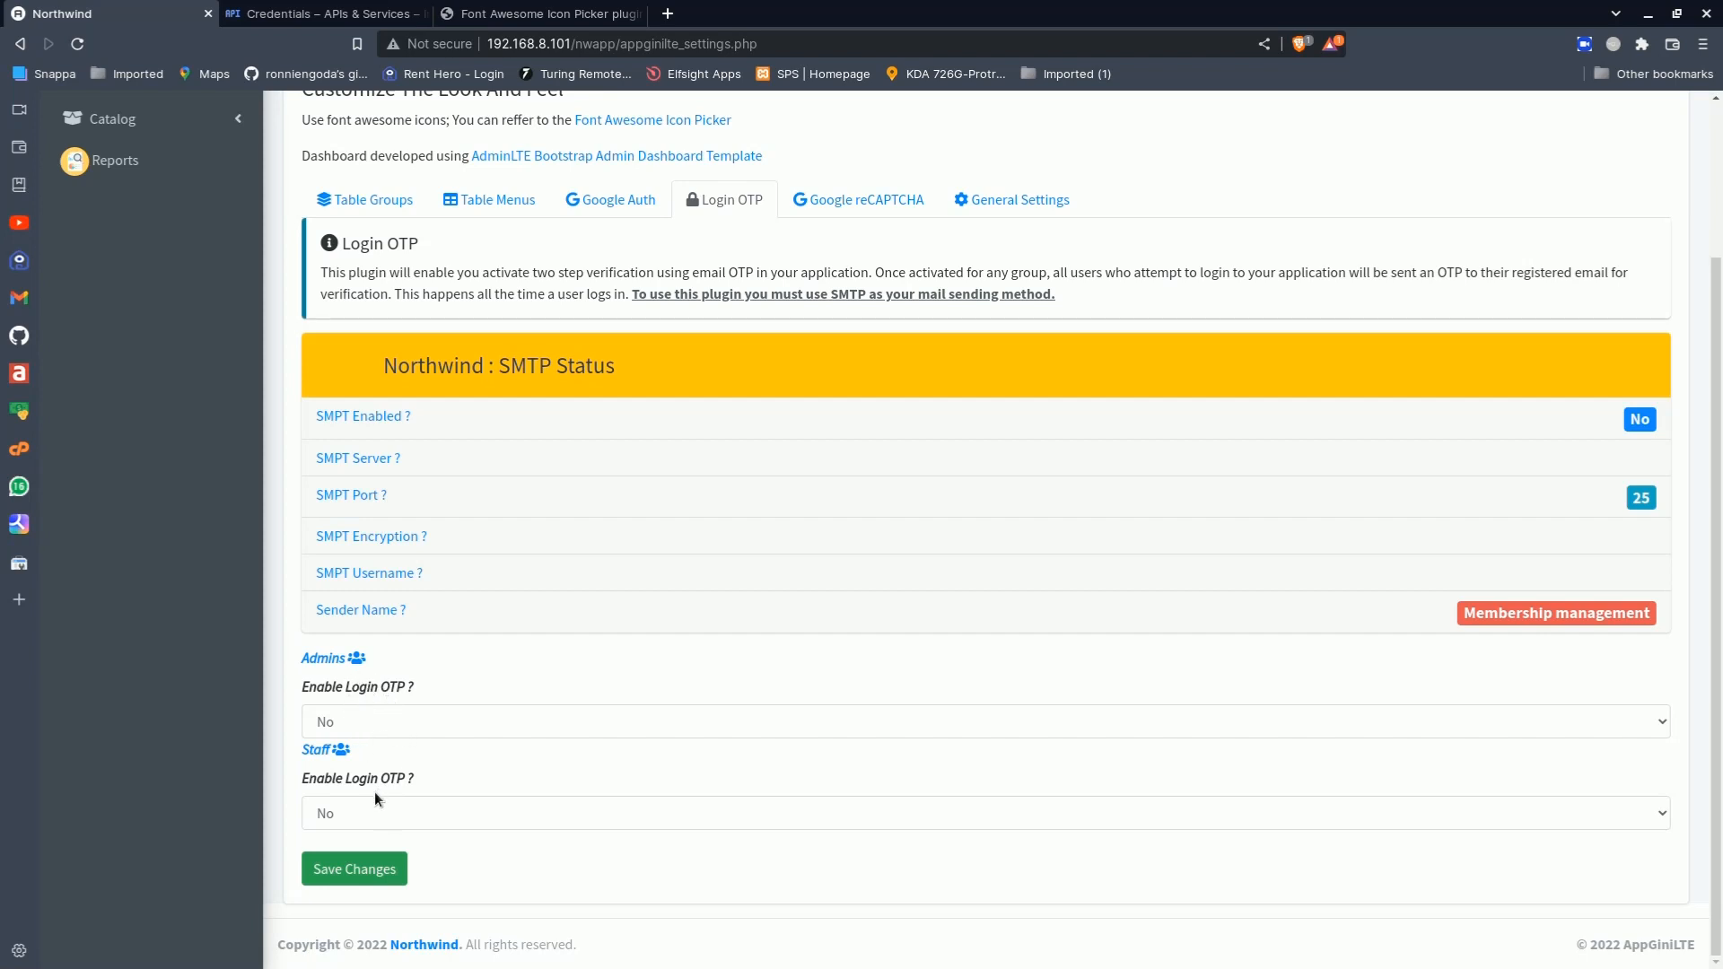
click(411, 815)
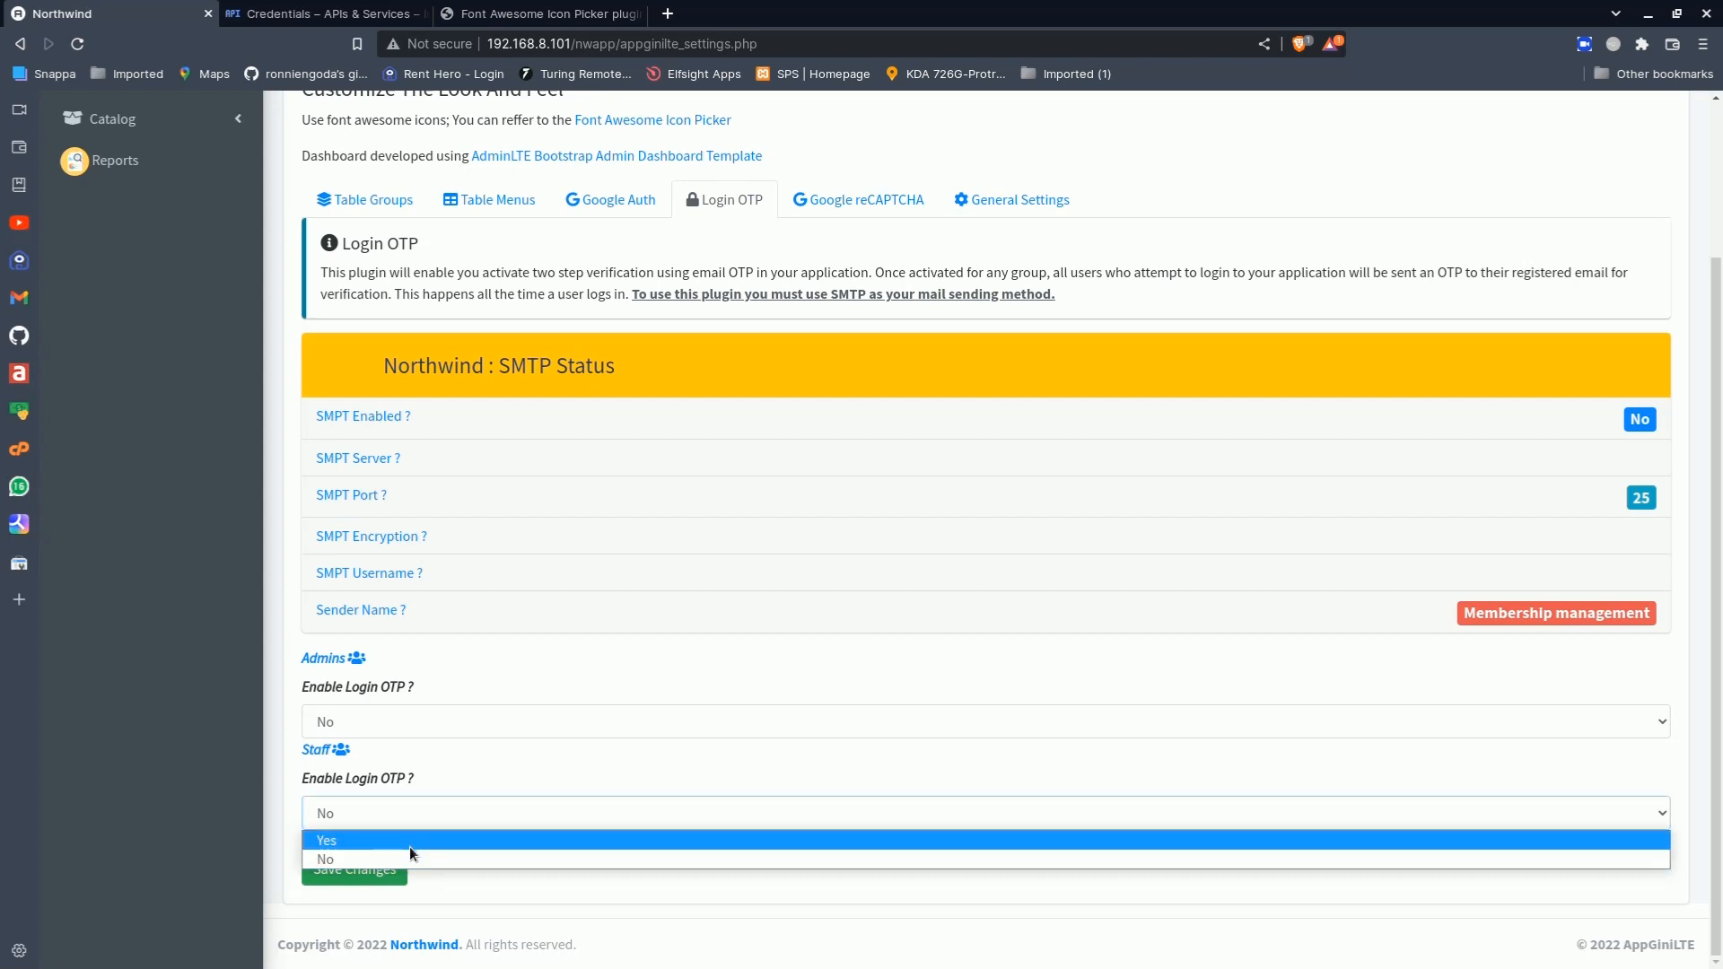
click(409, 843)
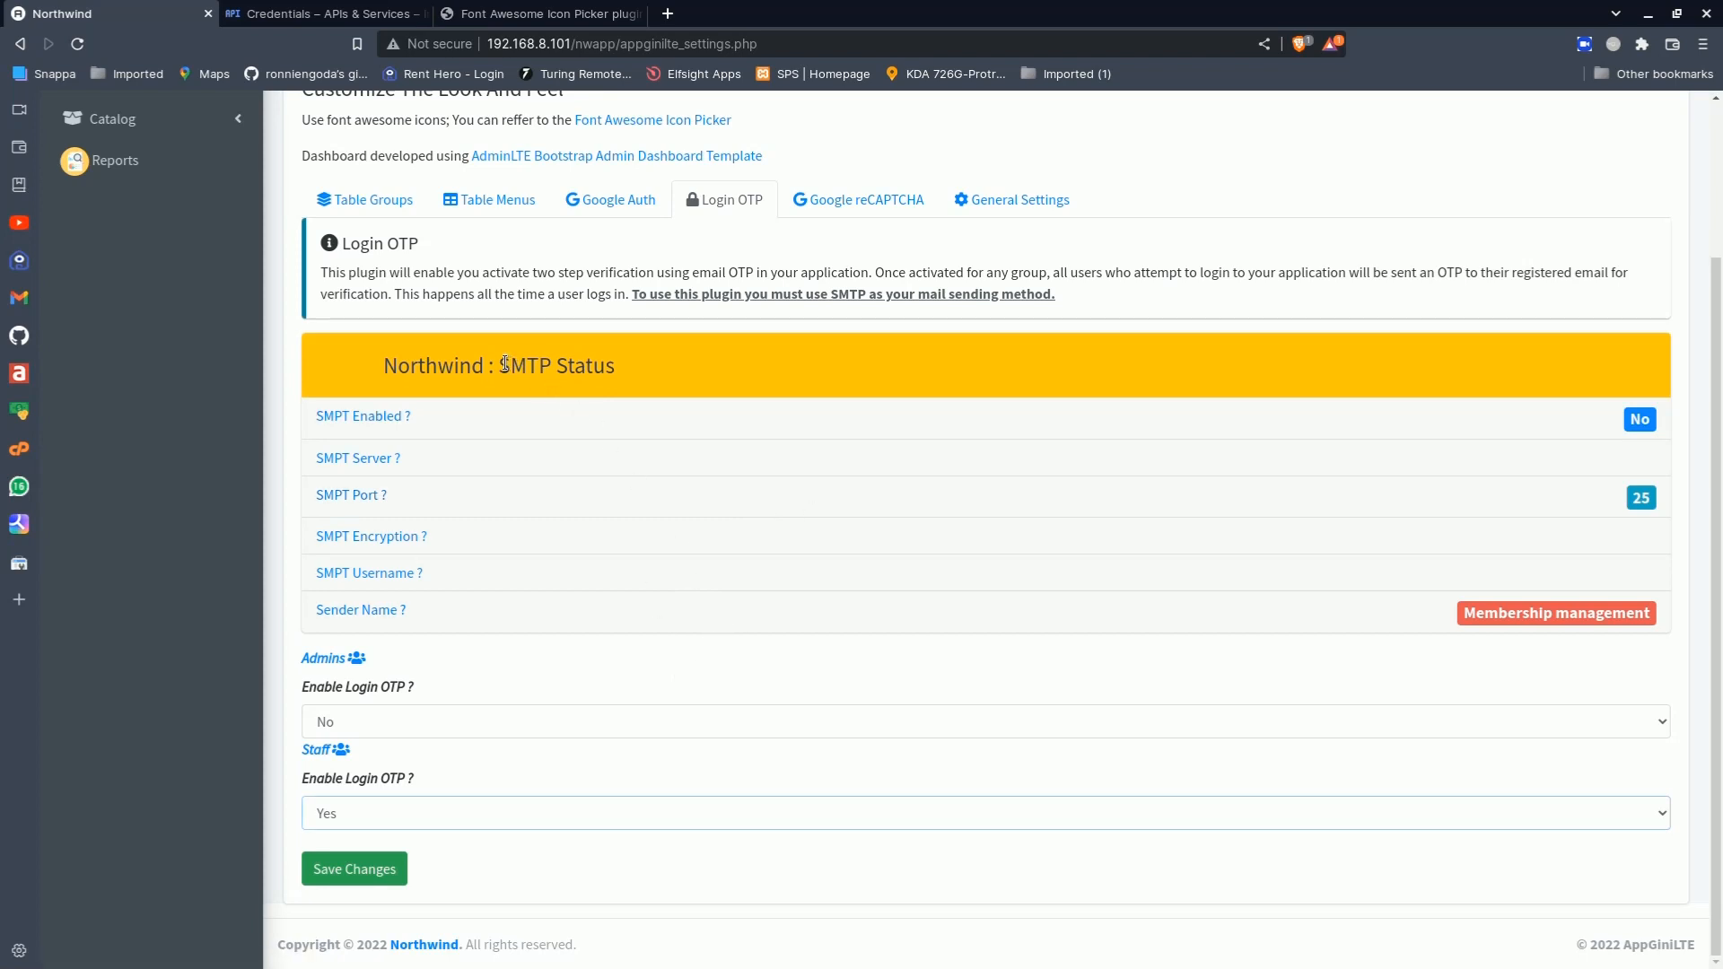
drag(505, 364, 680, 359)
click(680, 359)
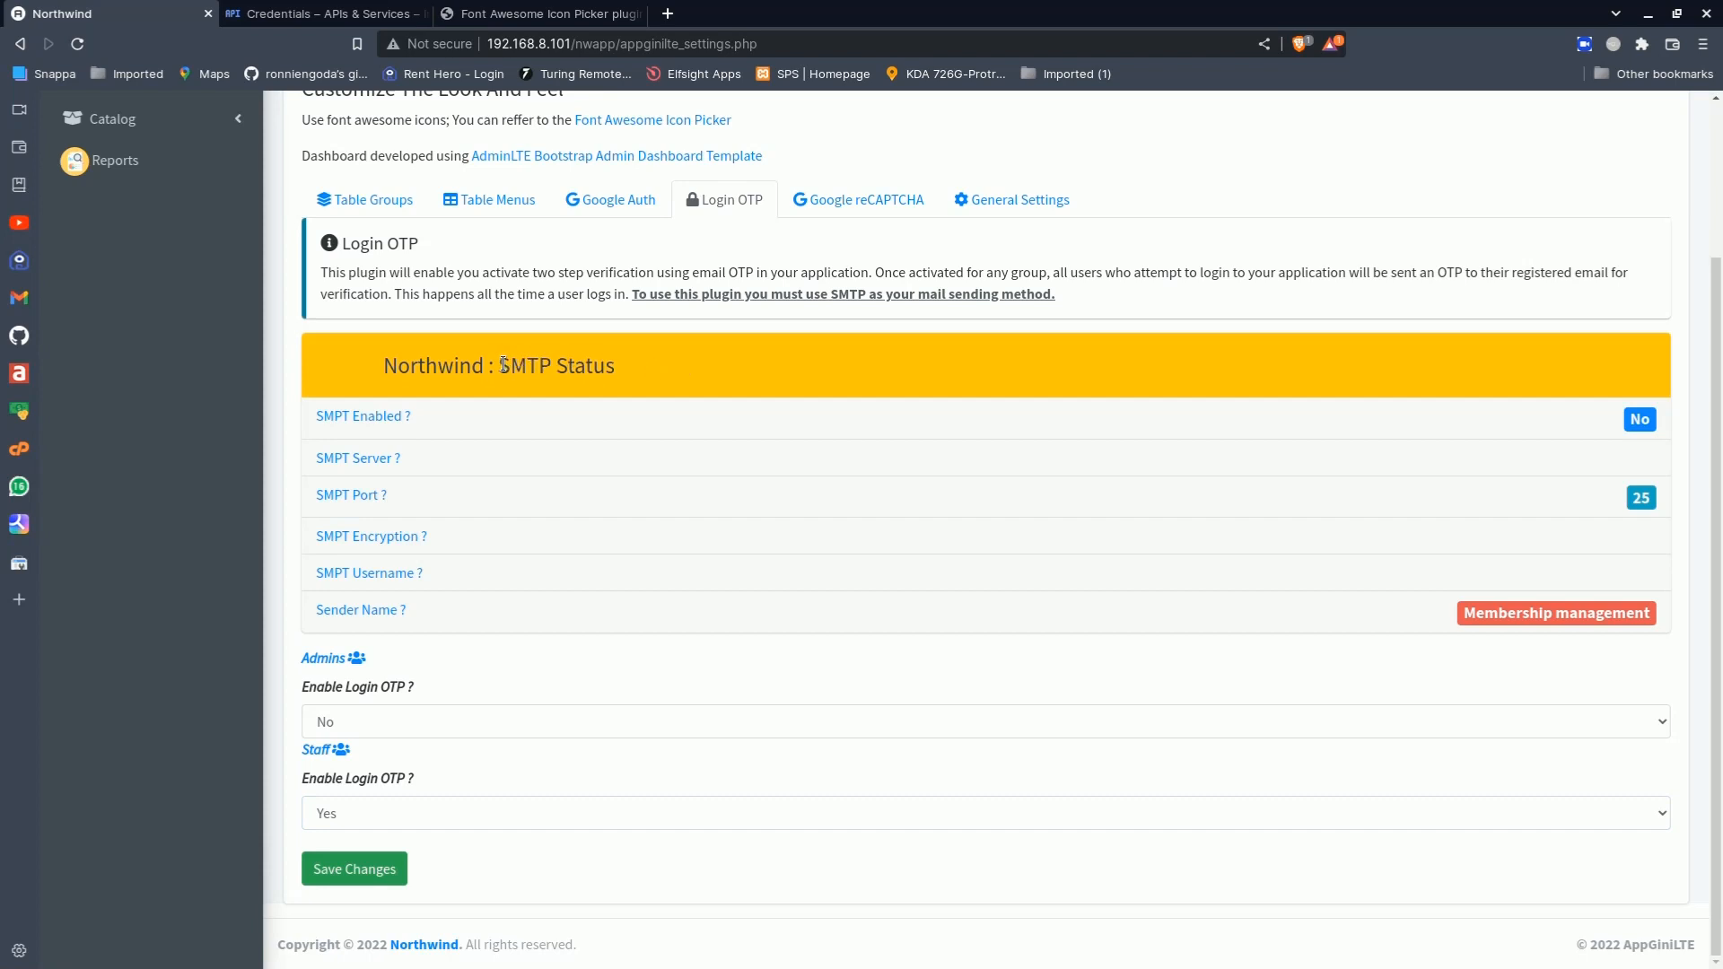
drag(500, 365, 575, 367)
drag(682, 375, 677, 359)
click(677, 359)
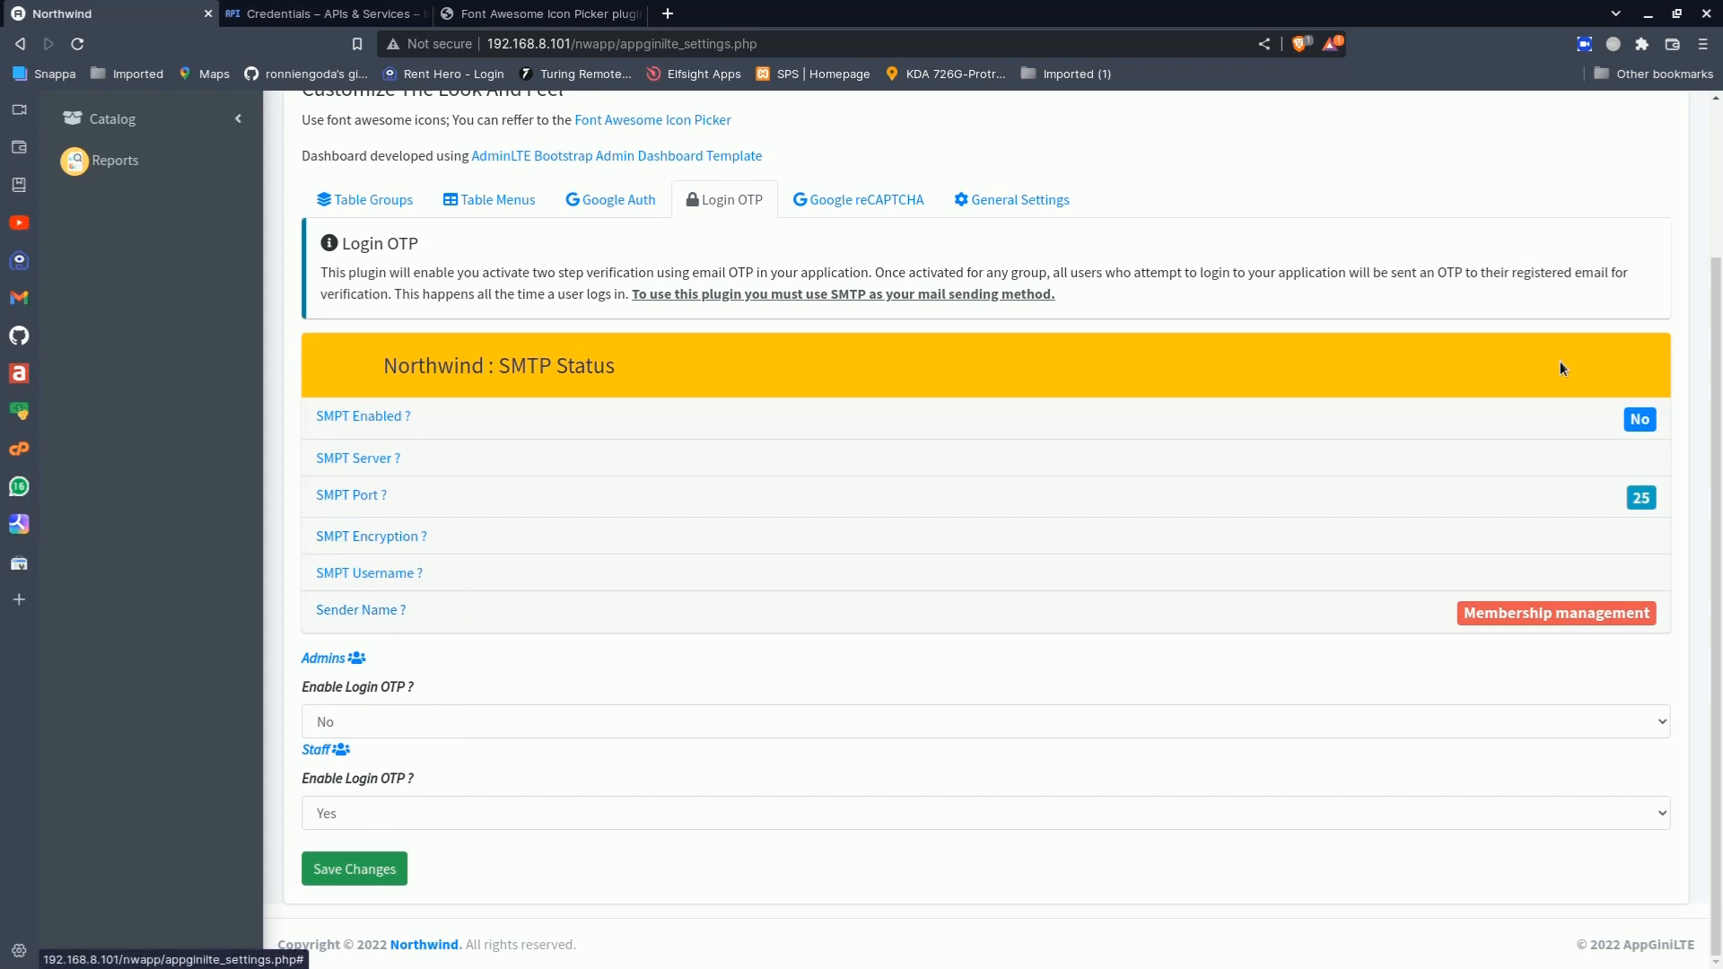
Open the Google reCAPTCHA settings and set Enable Google reCaptcha to Yes
click(861, 205)
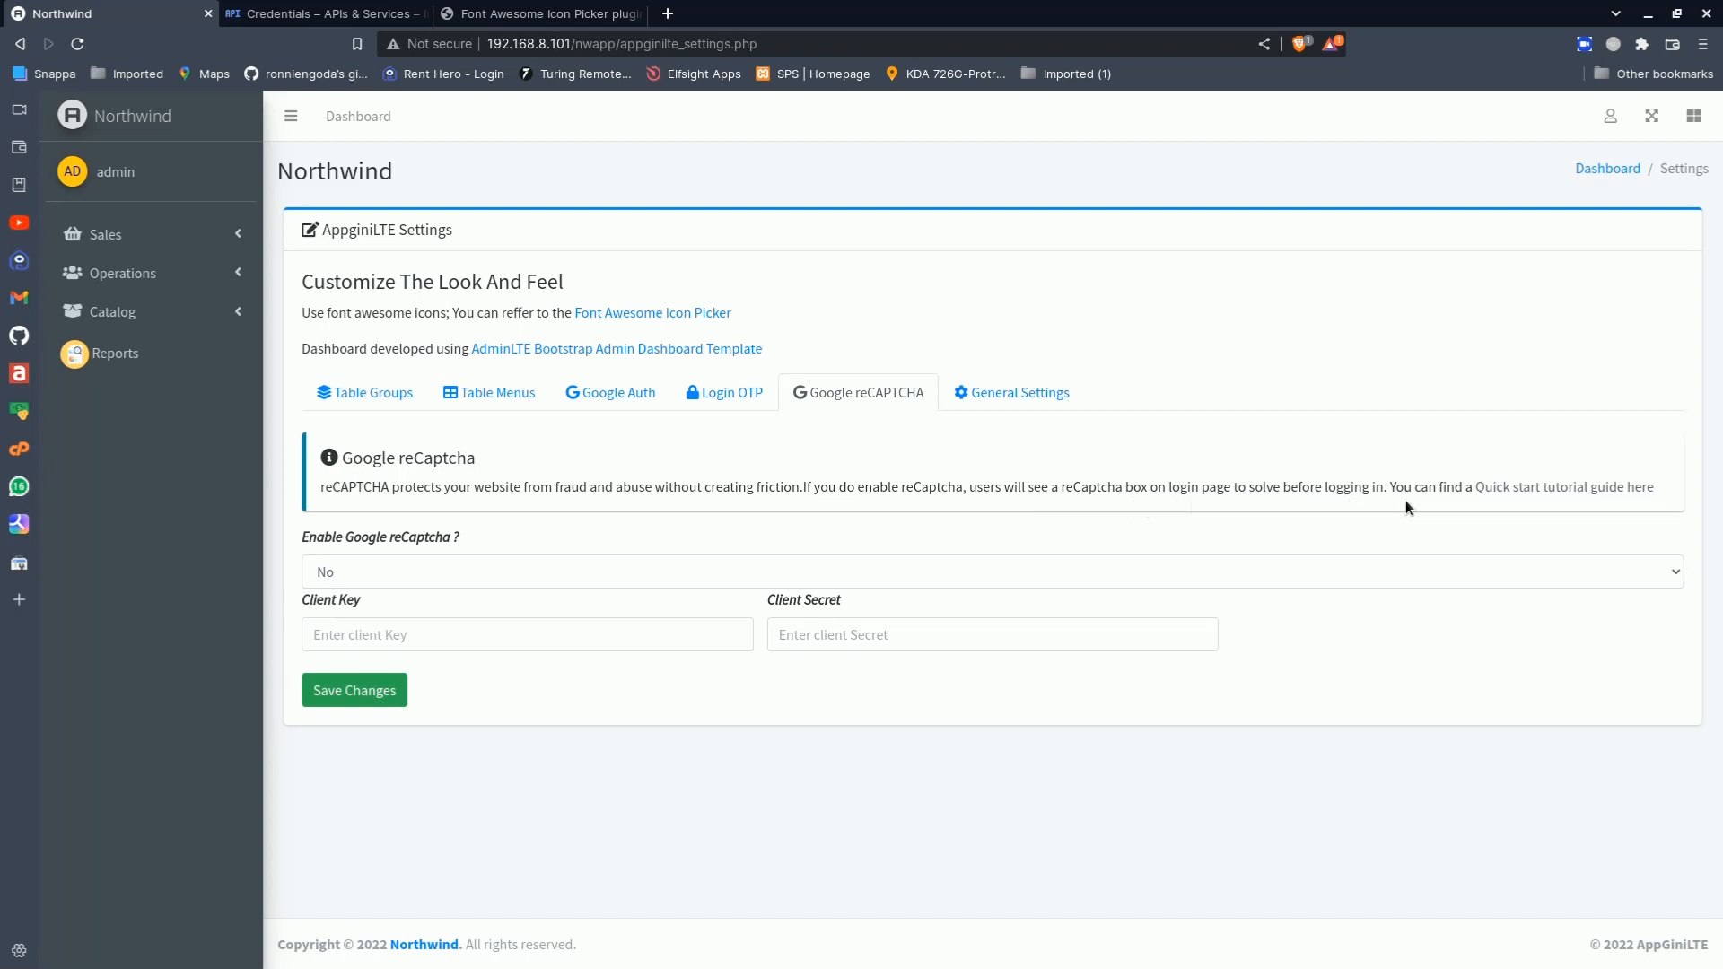
click(436, 570)
click(400, 599)
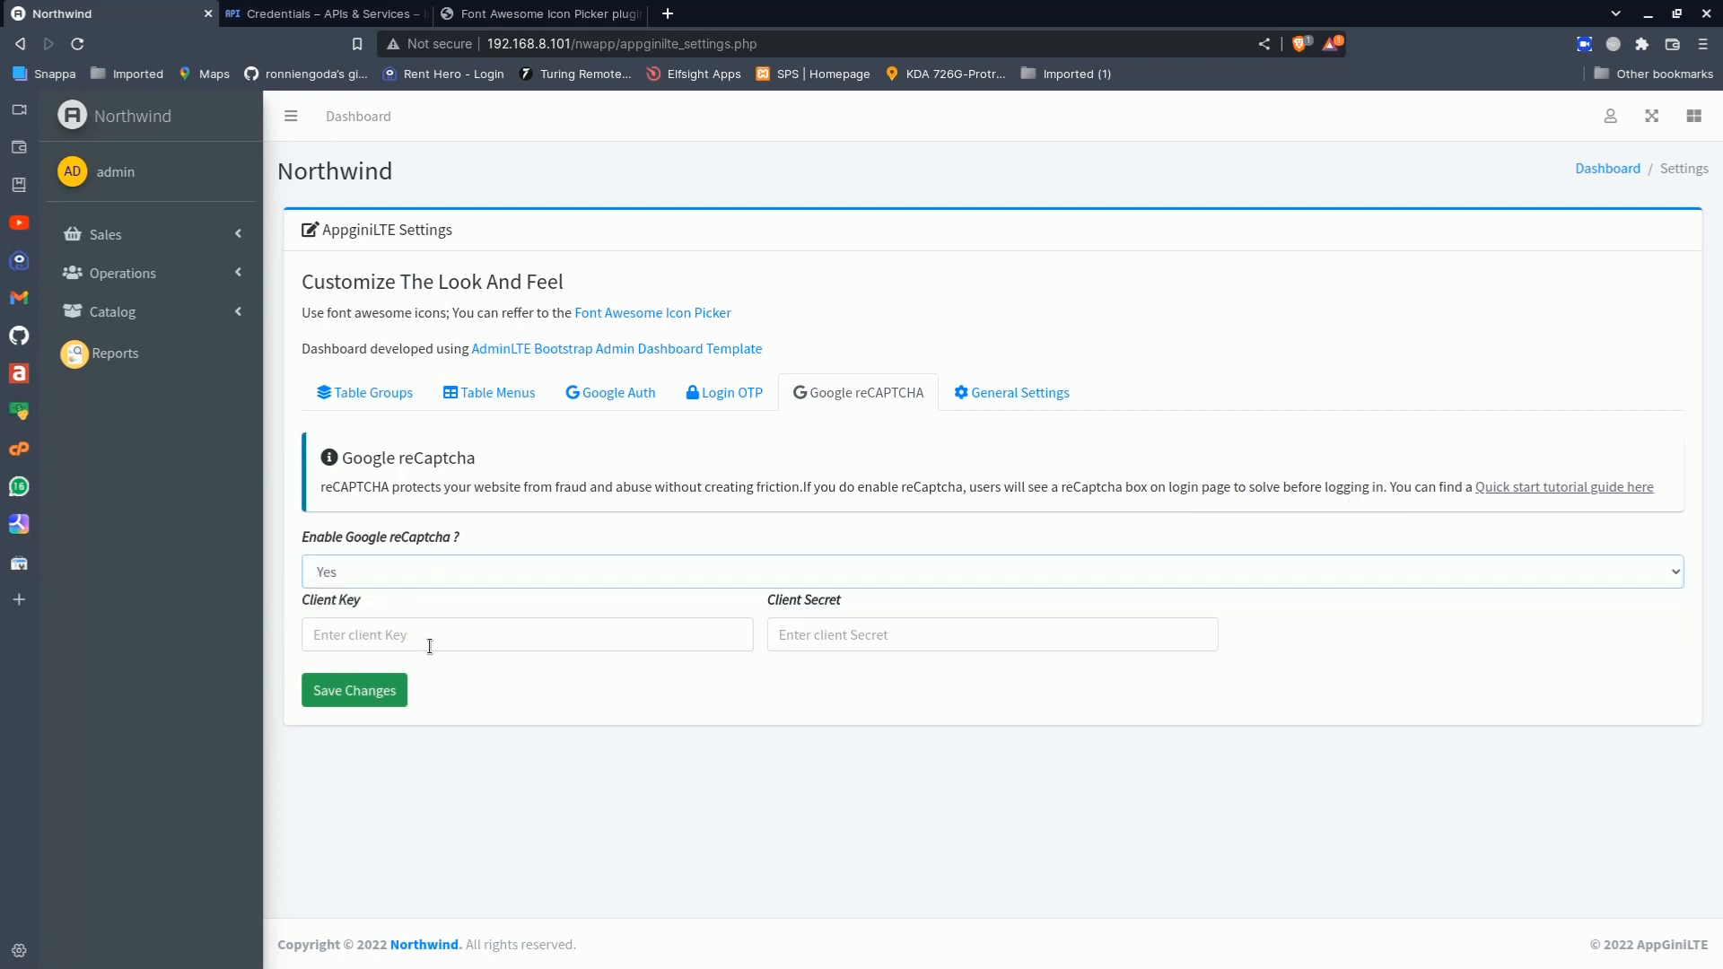
click(430, 646)
click(787, 637)
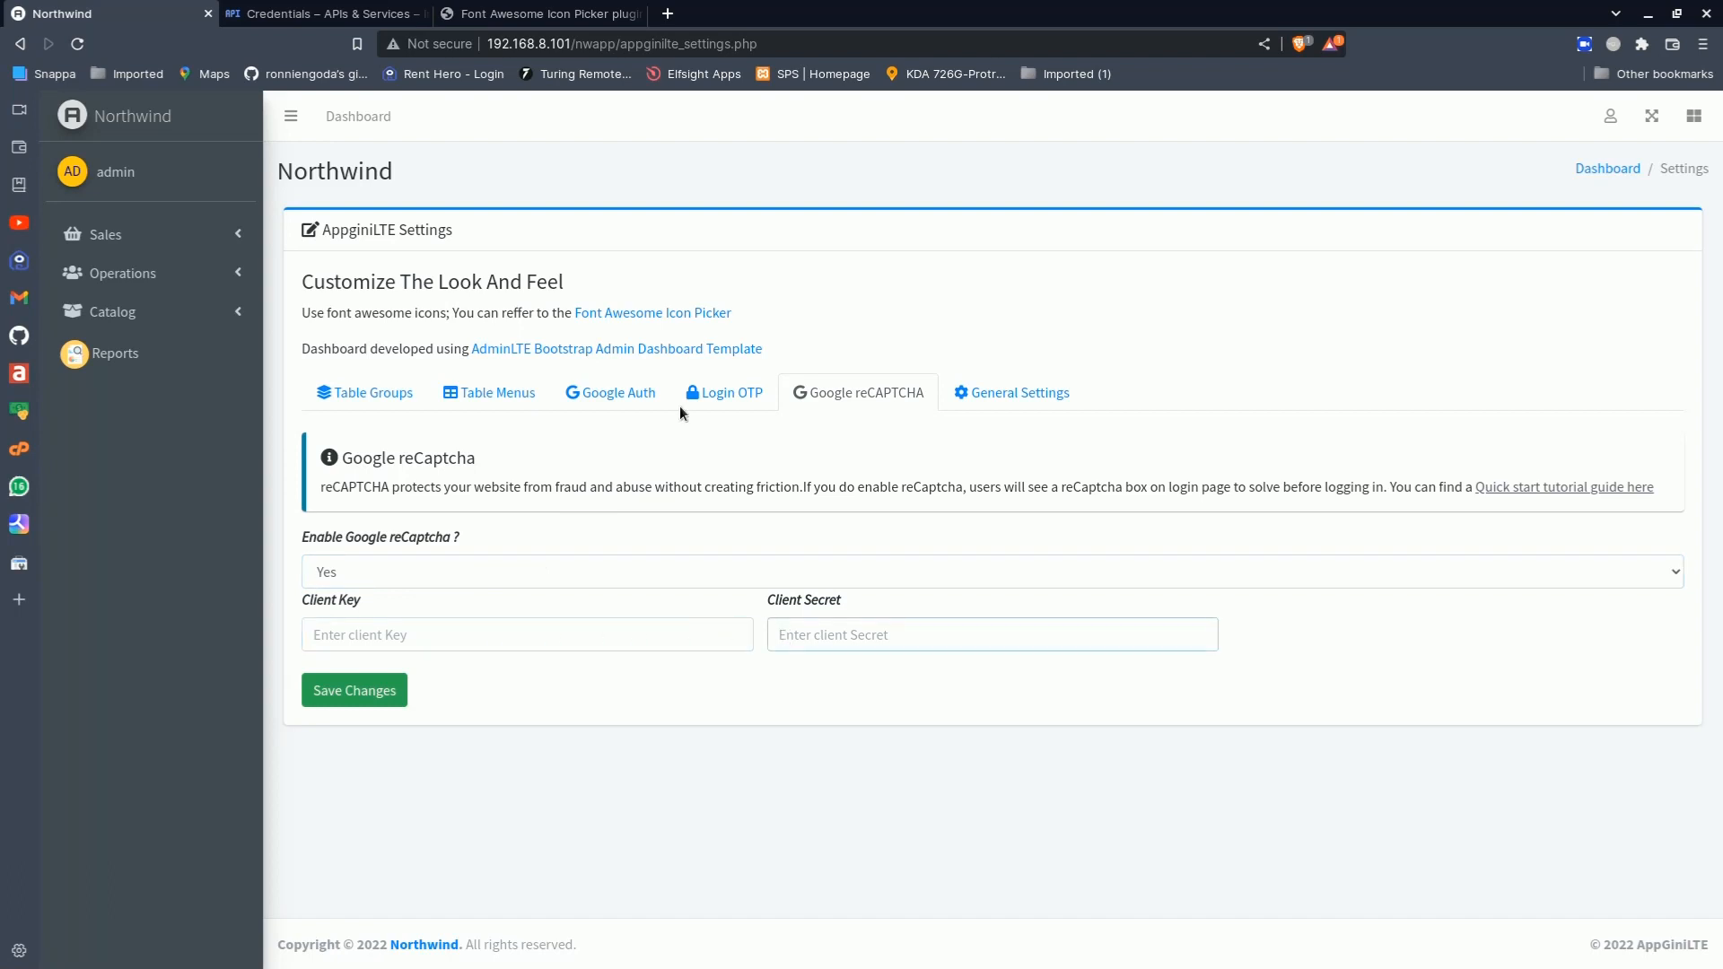
Close the Google Cloud credentials page and open the Google reCAPTCHA dashboard through the quick start tutorial guide
click(422, 14)
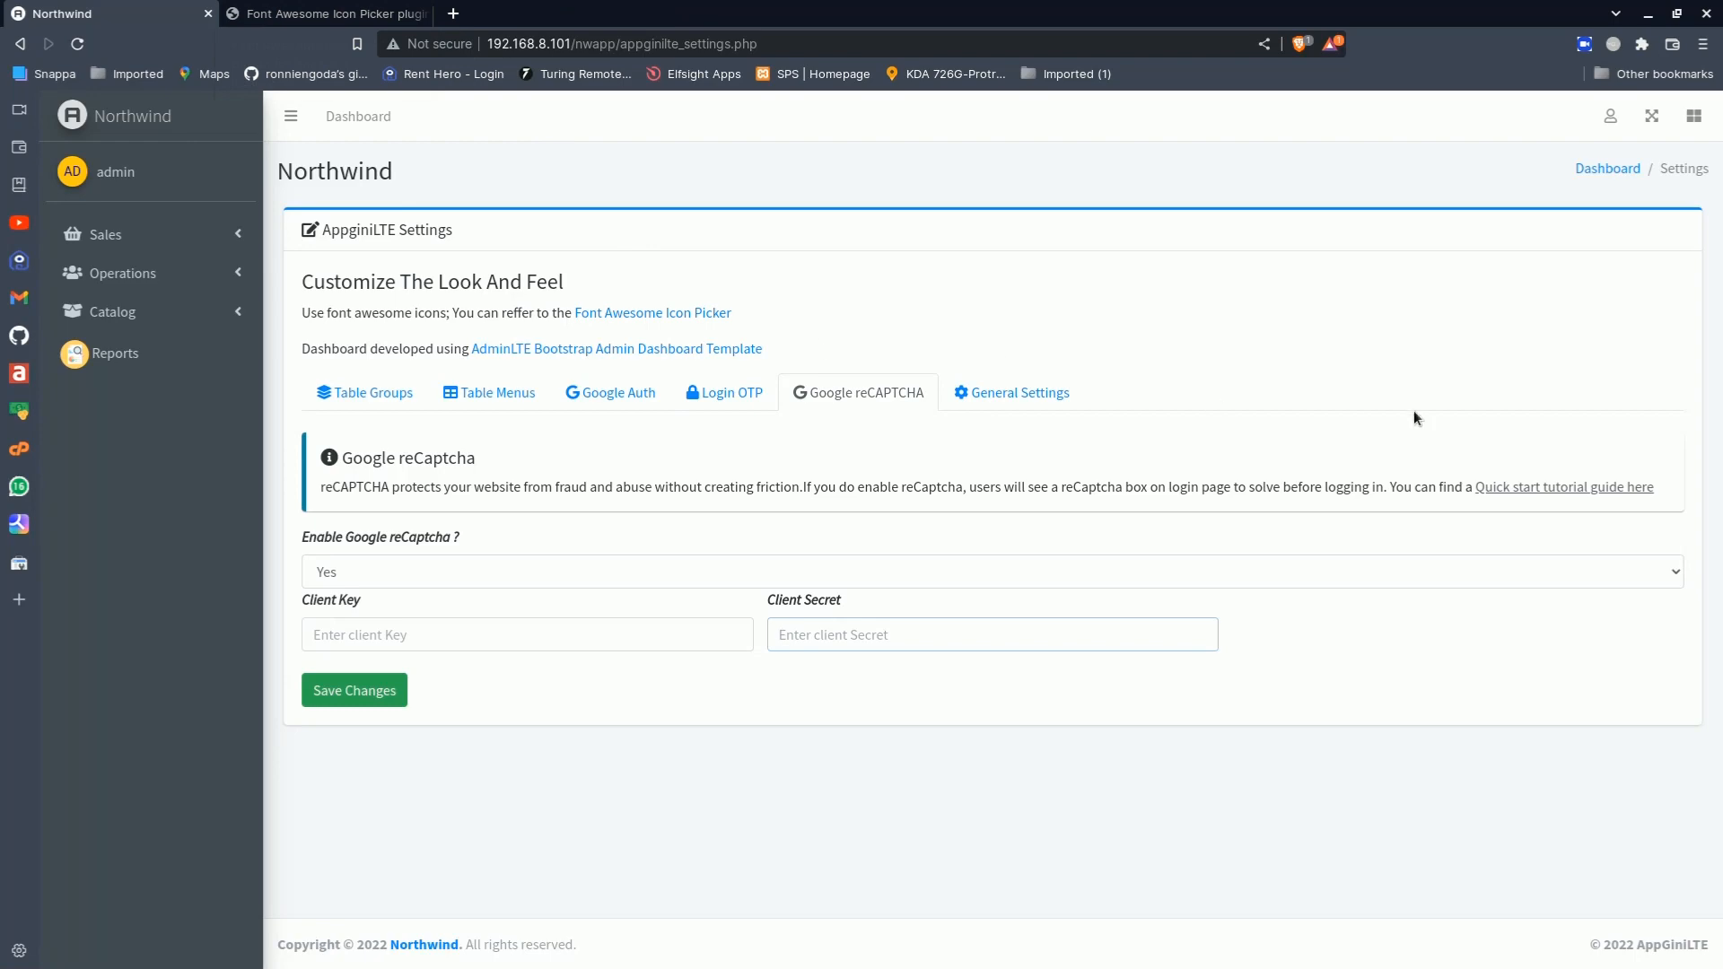
click(1540, 490)
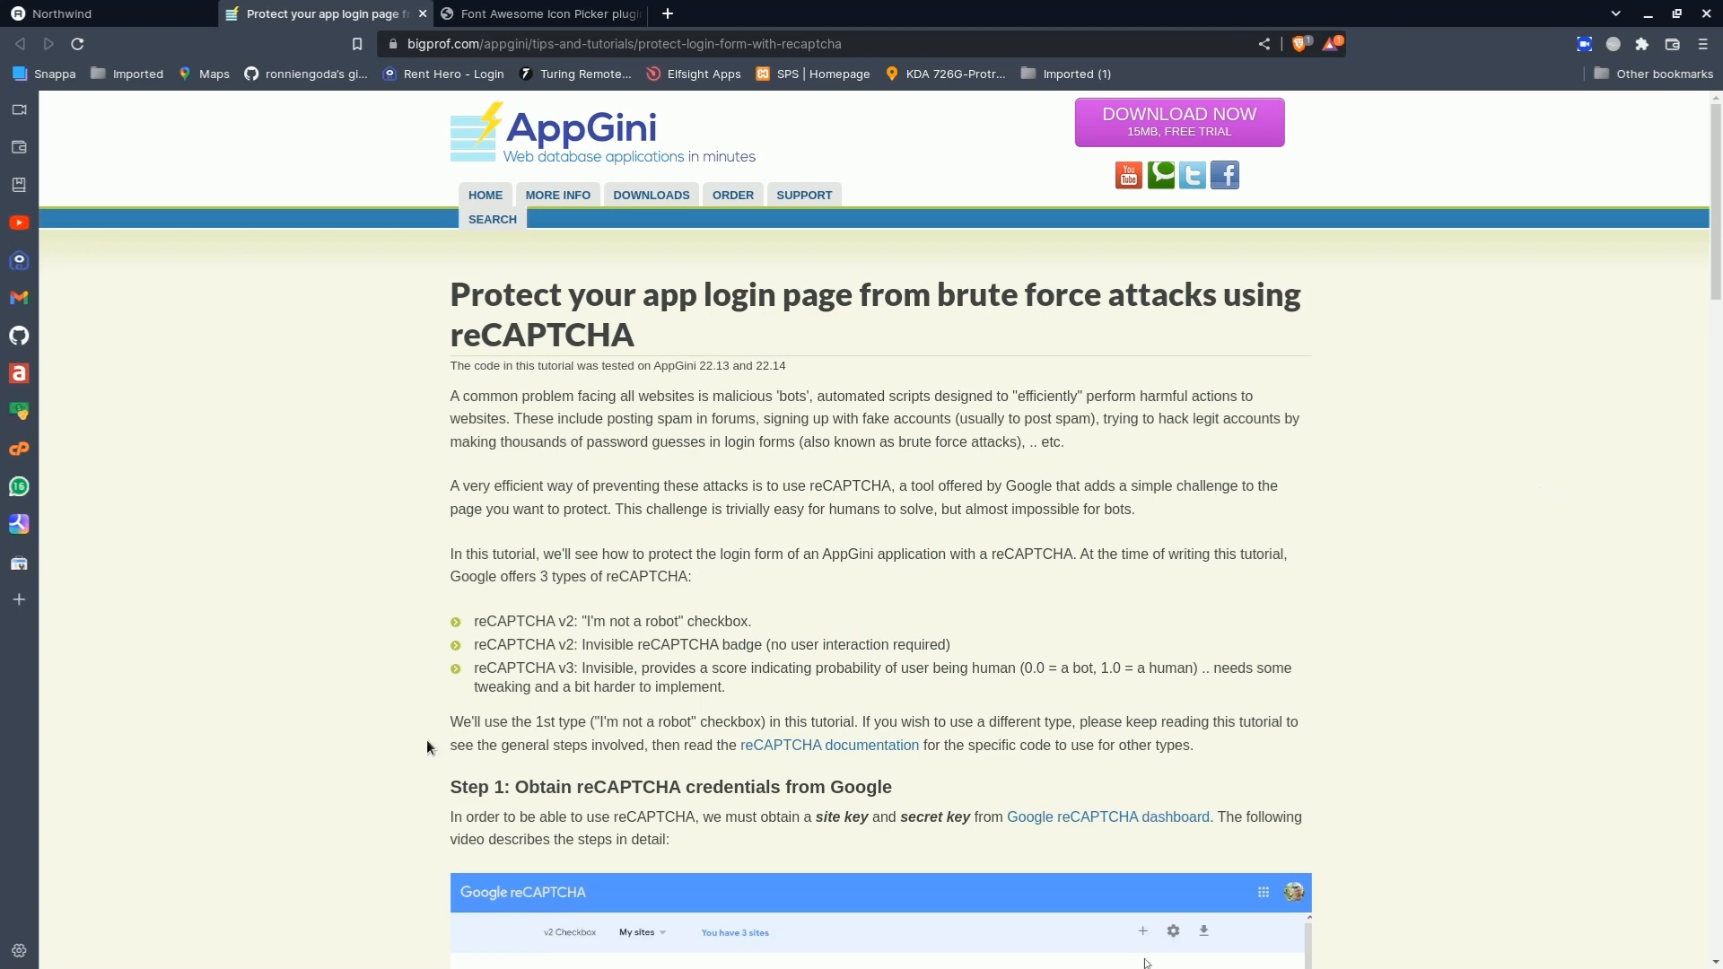
scroll(427, 745, down, 4)
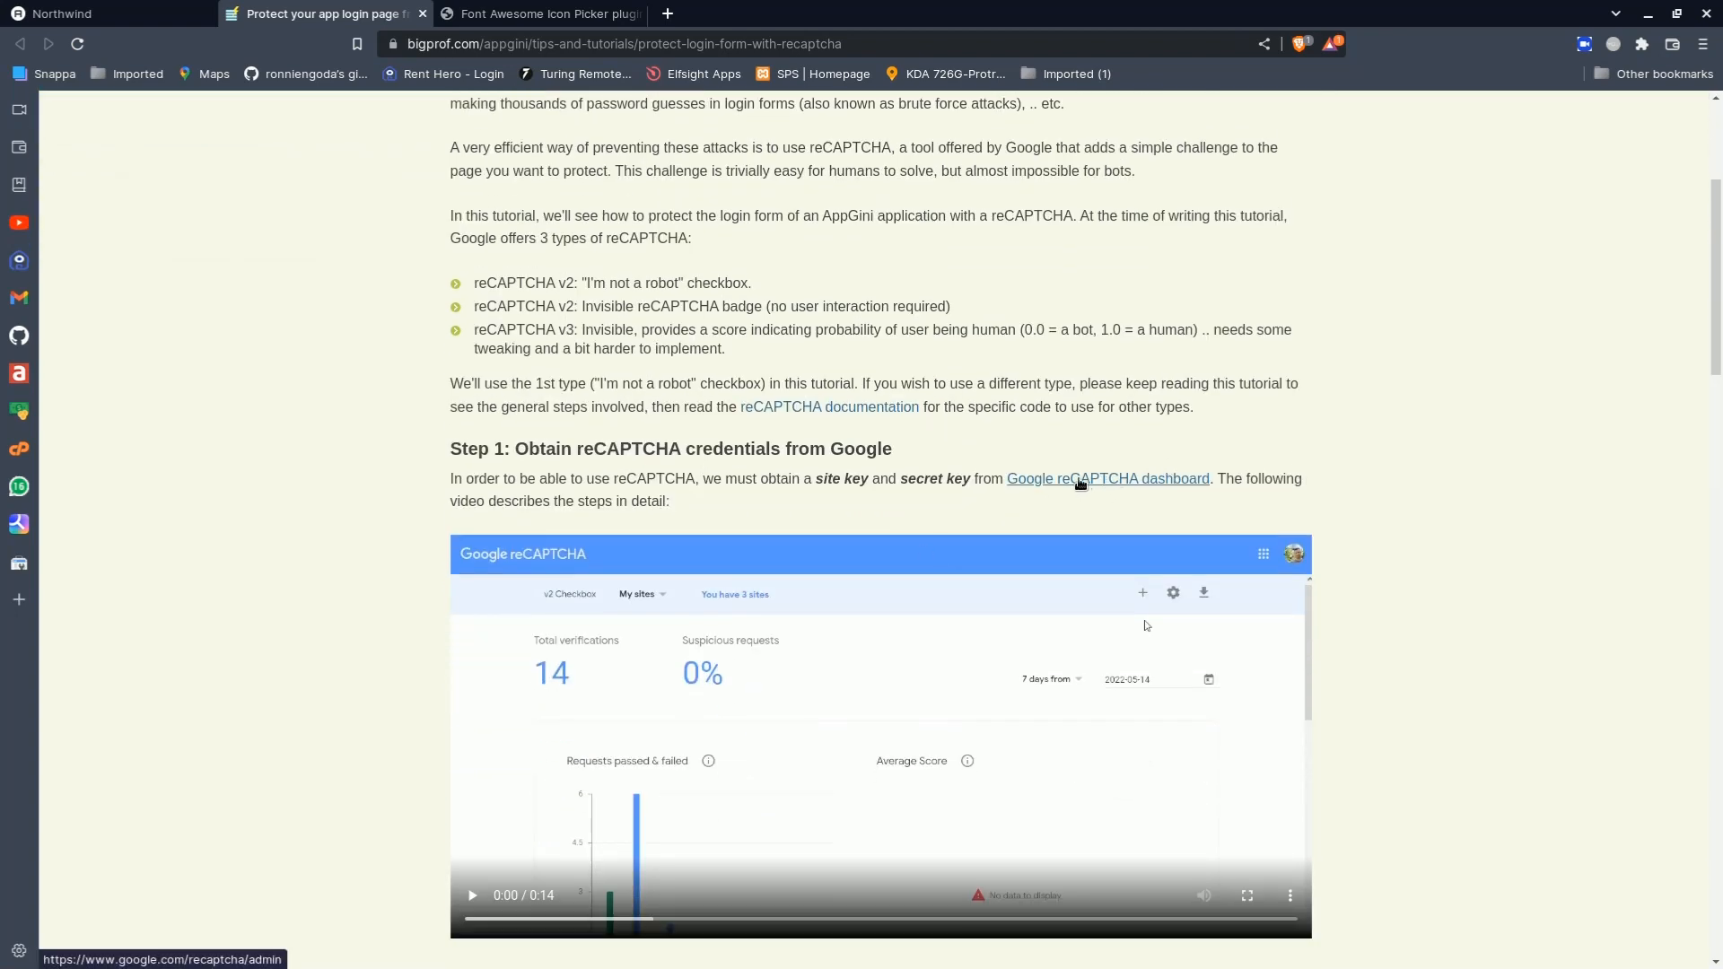
click(1081, 482)
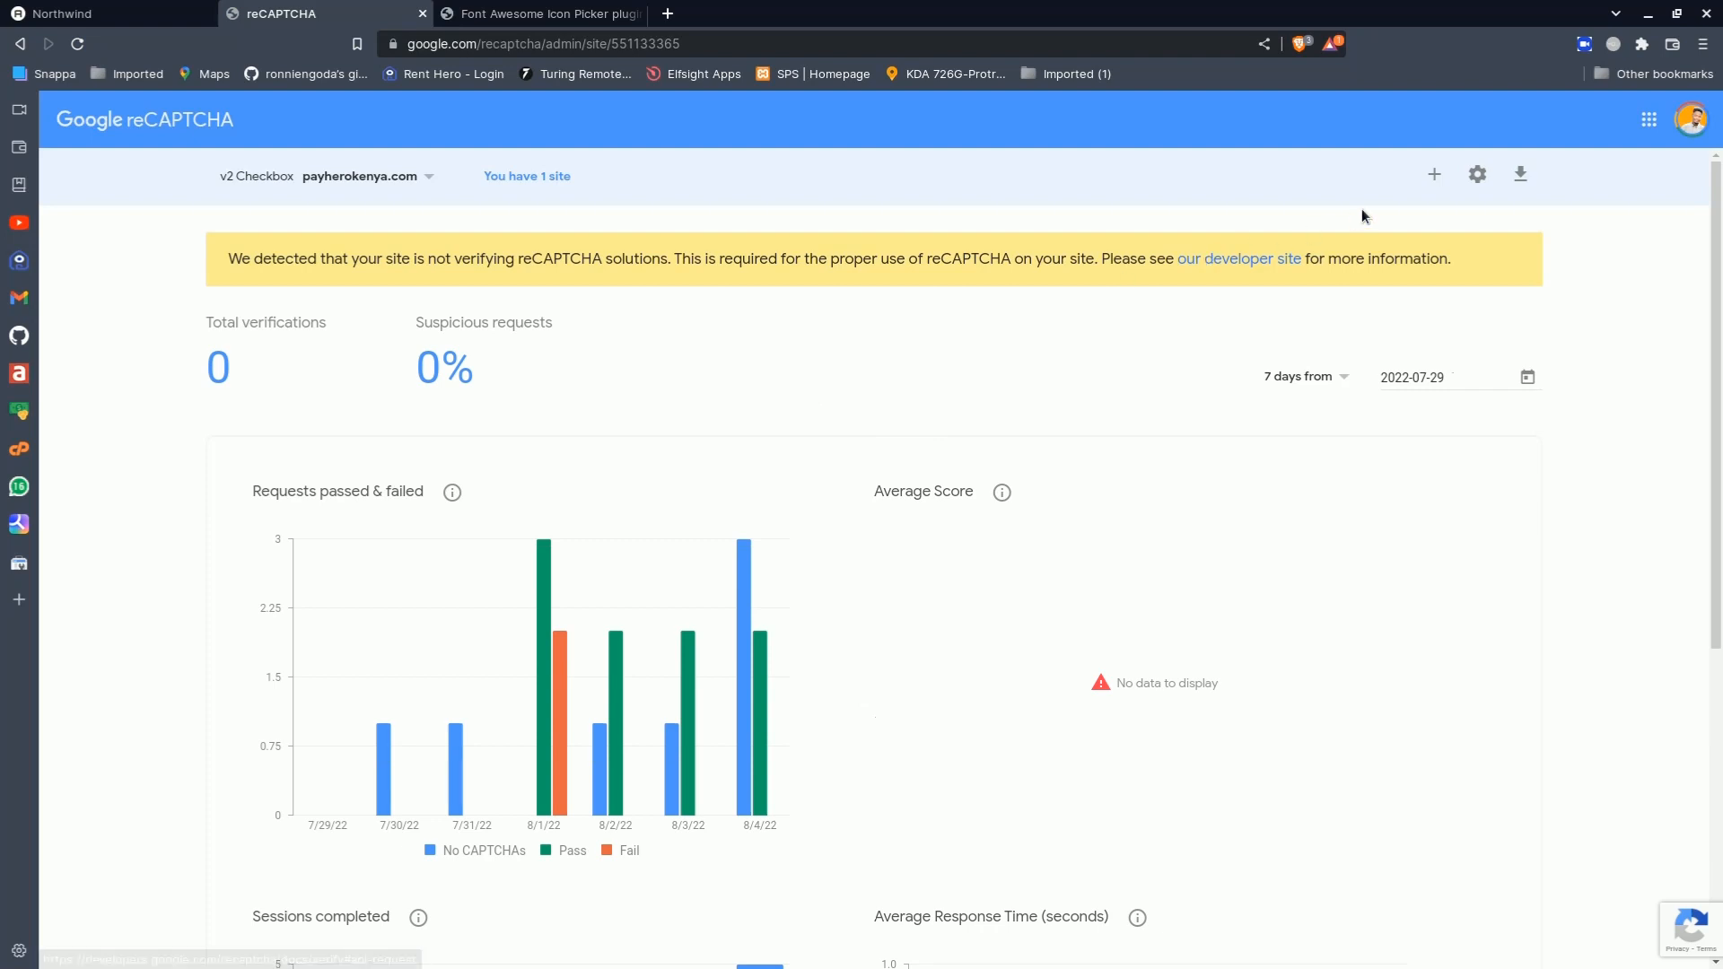
Open the form for registering a new reCAPTCHA site, review its fields, and close the page without submitting
click(1434, 176)
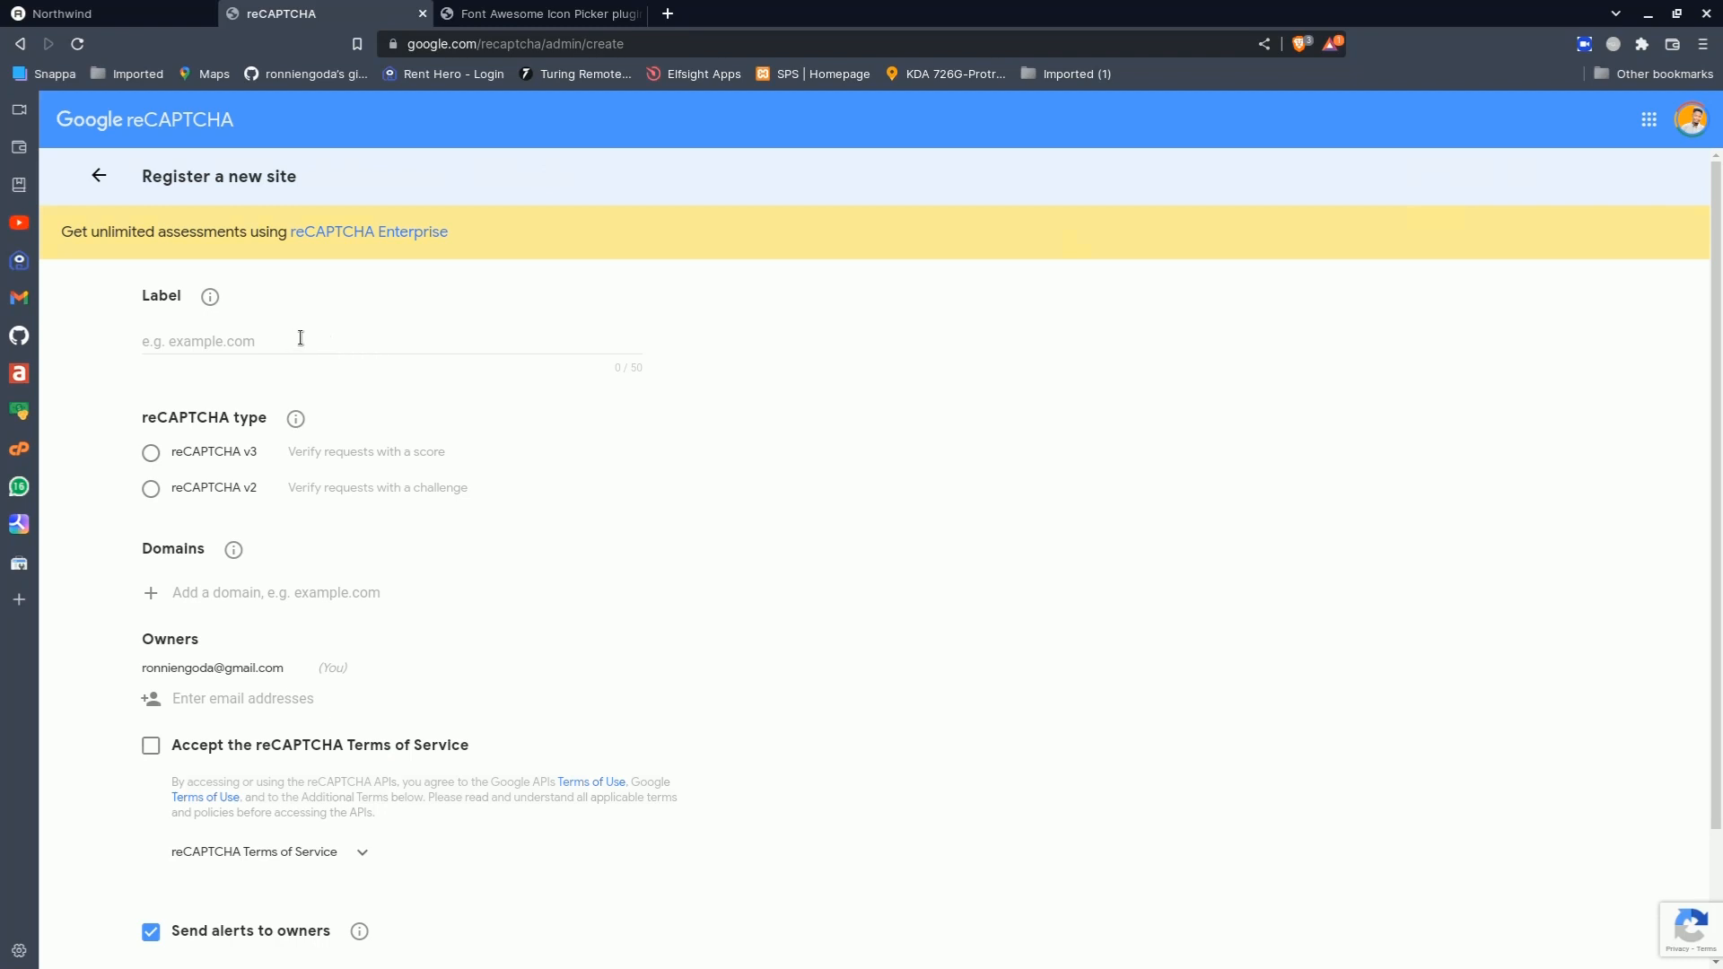
scroll(466, 511, down, 2)
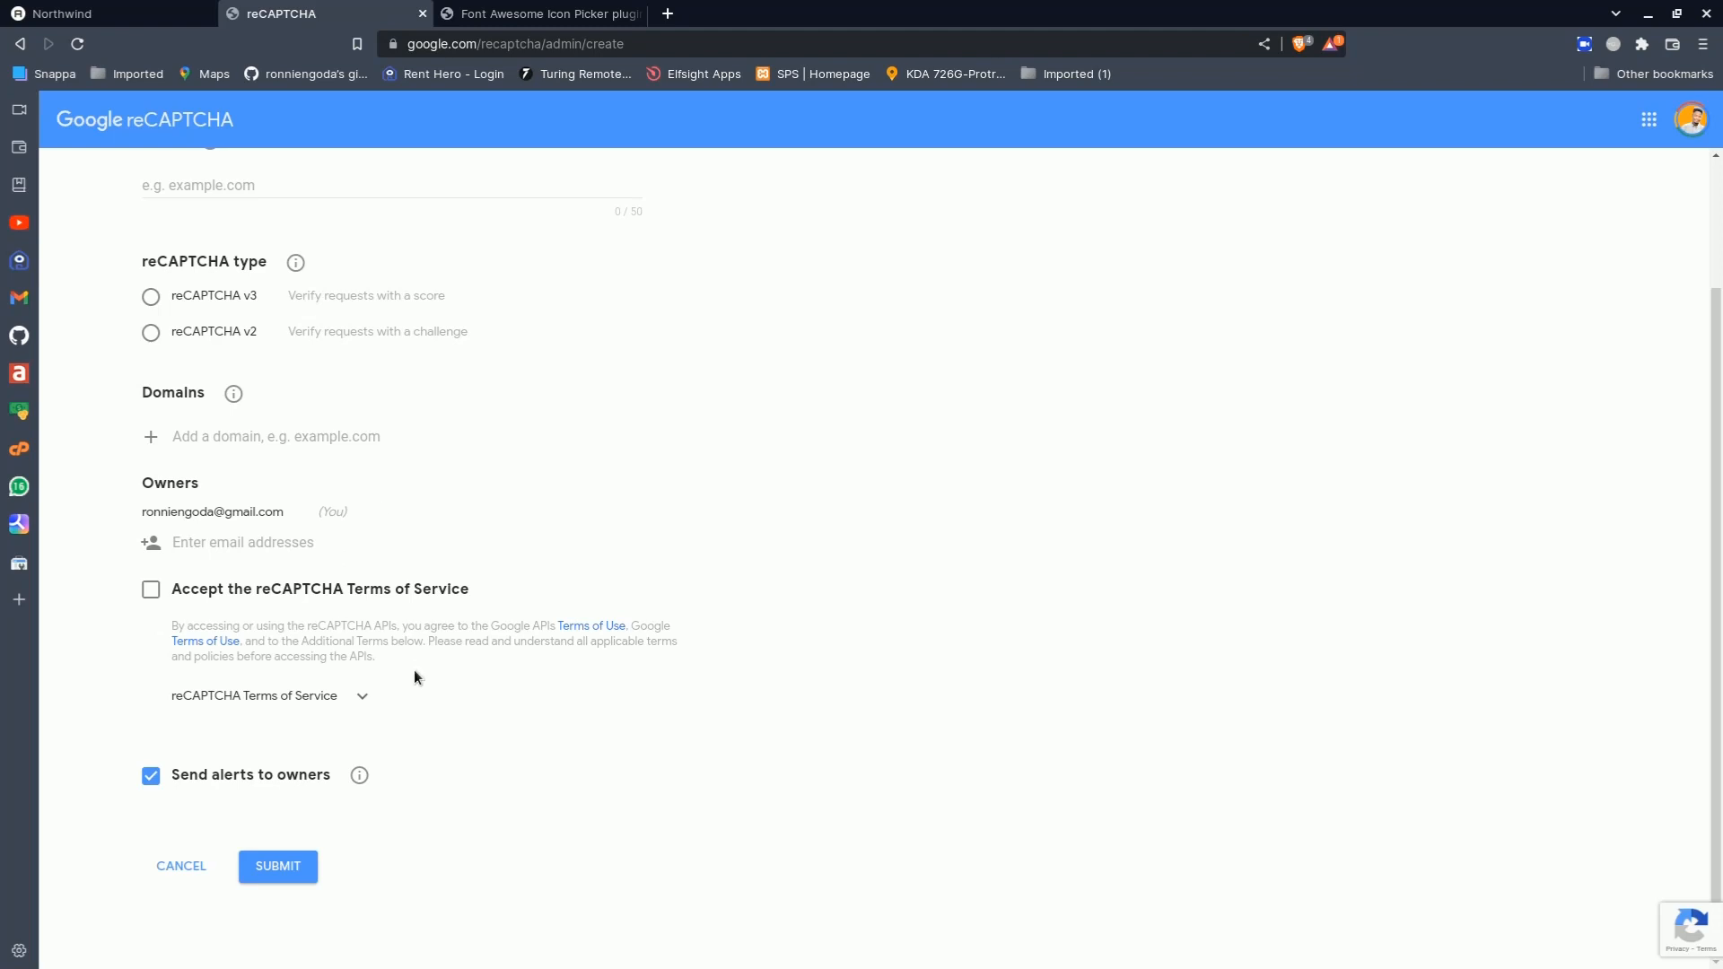
scroll(550, 684, up, 2)
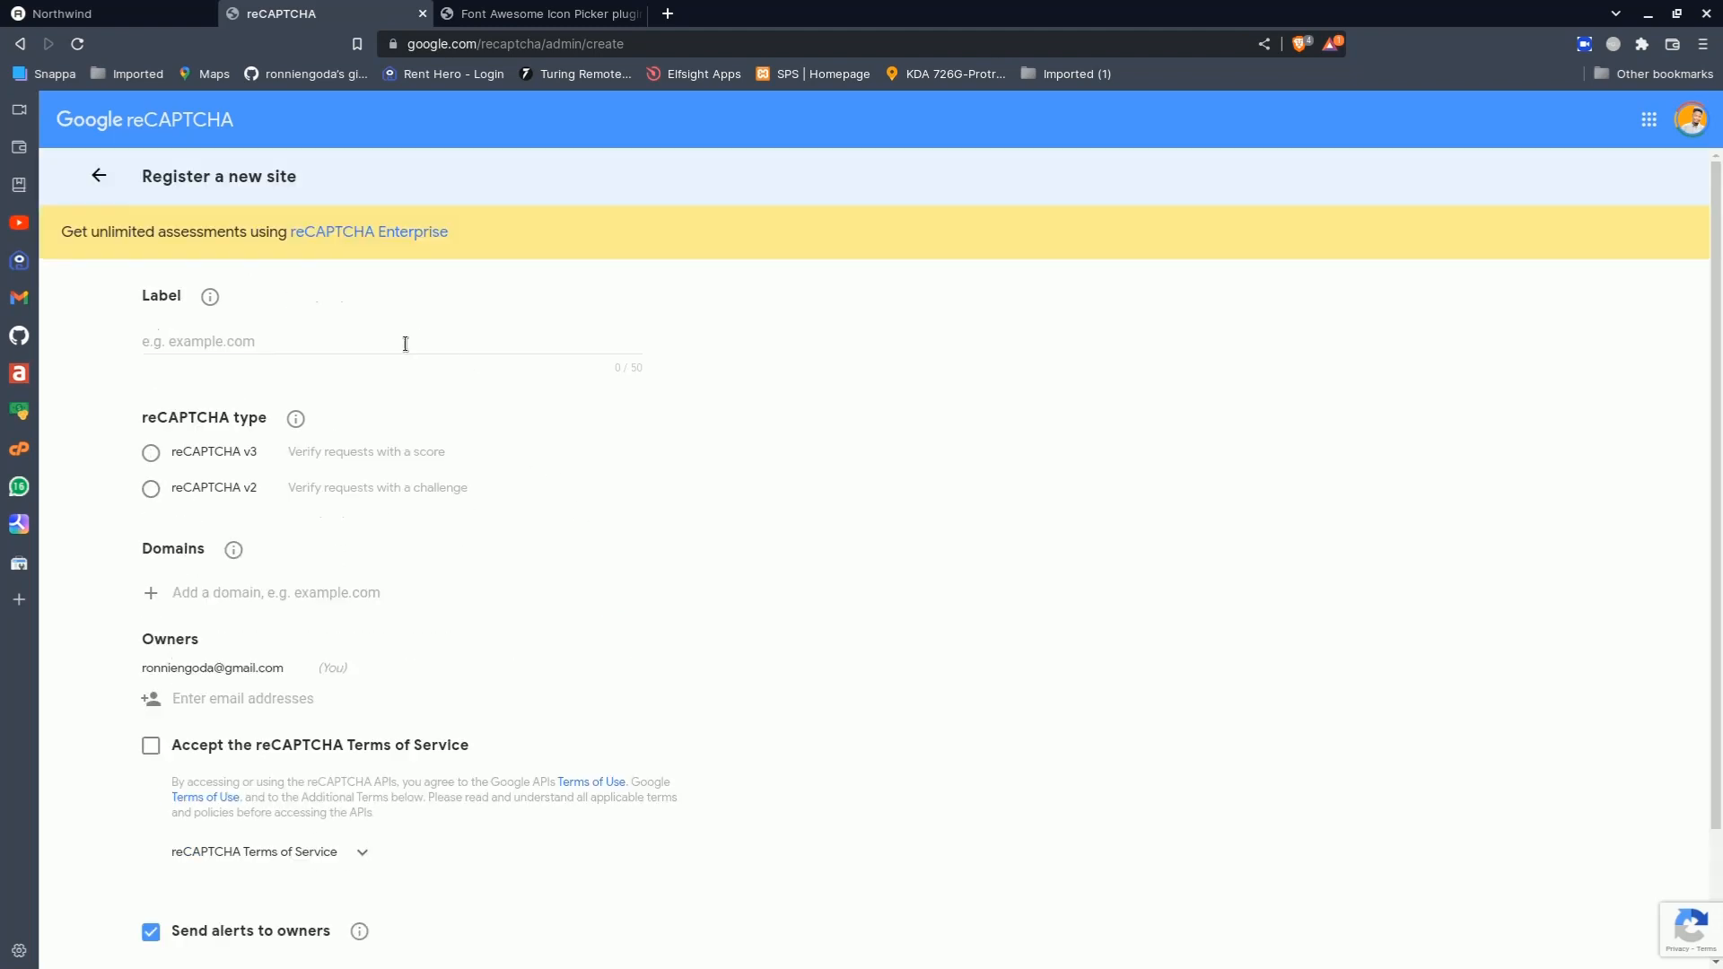
click(422, 14)
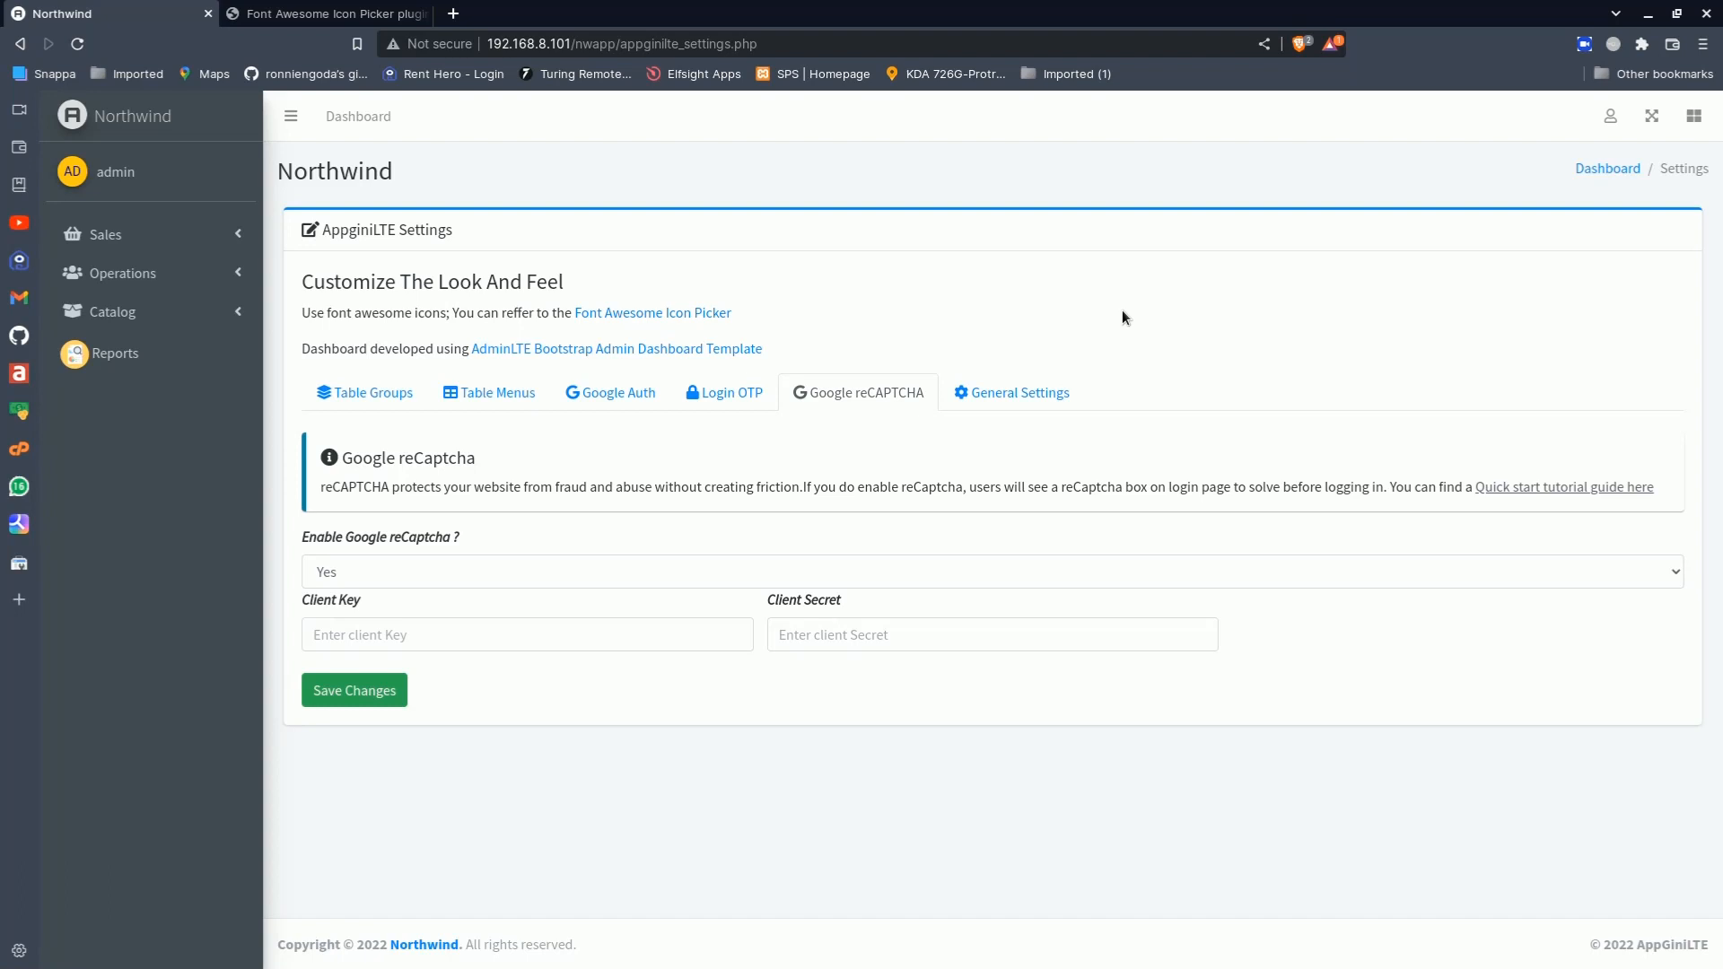
Open General Settings and examine the access permissions, app translation and general configuration options
click(1012, 392)
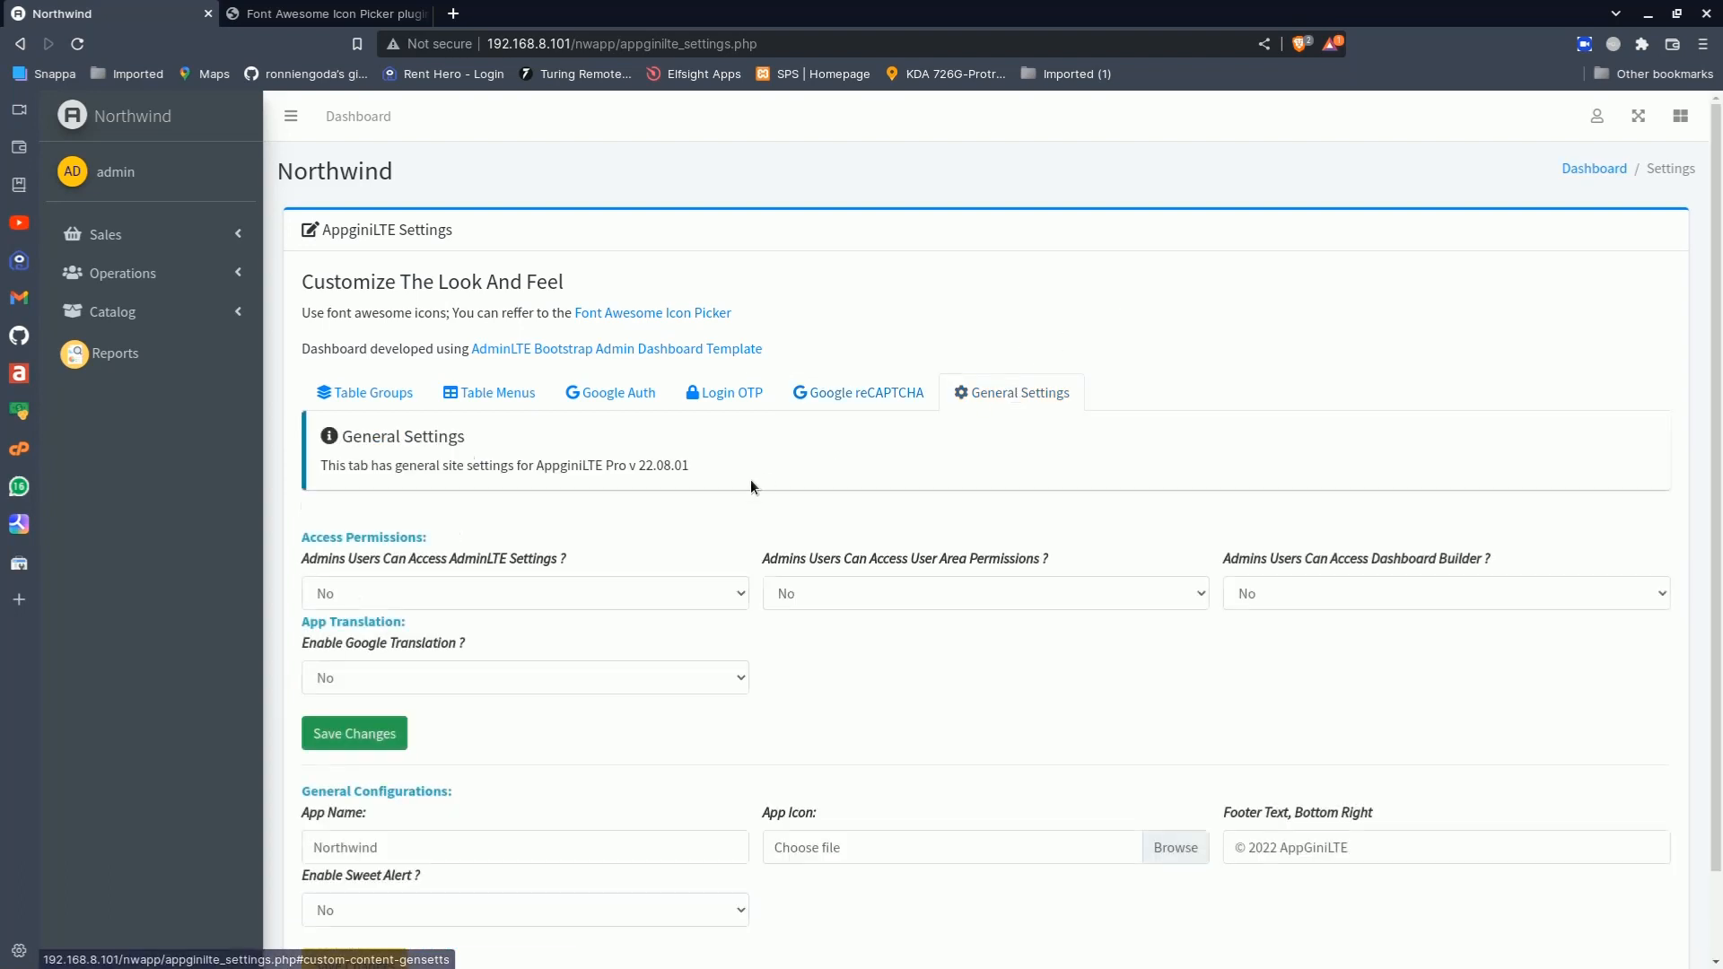
scroll(505, 528, down, 2)
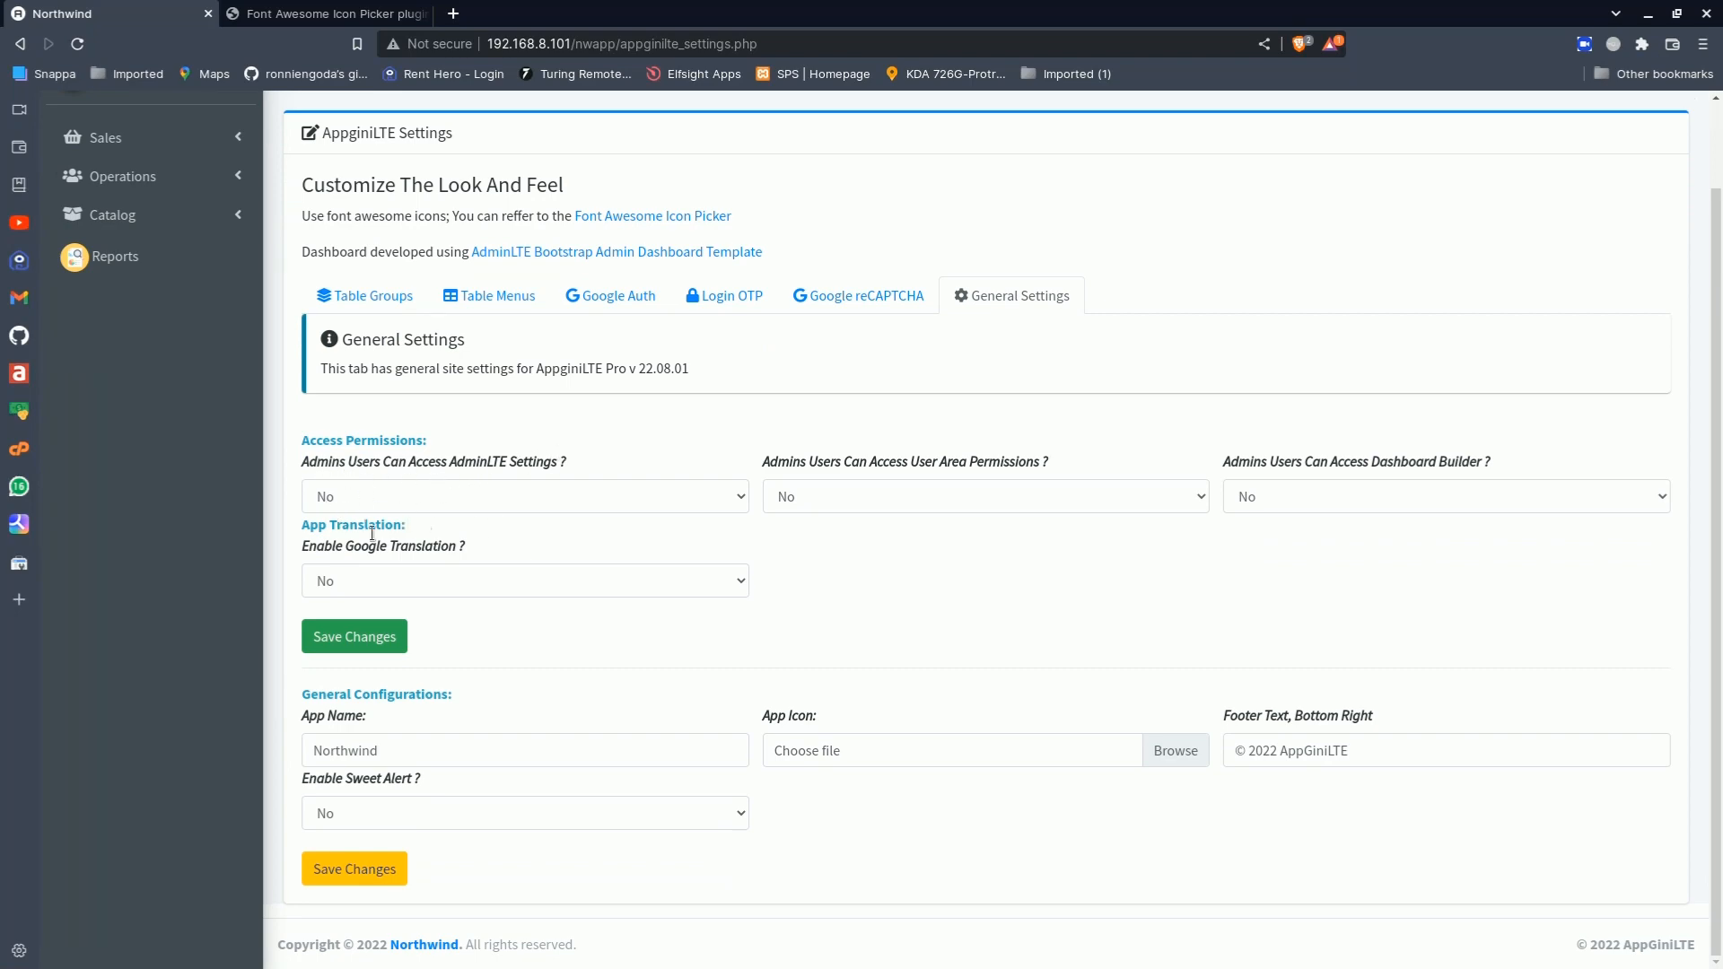
scroll(590, 519, up, 1)
scroll(590, 524, down, 1)
scroll(699, 458, up, 2)
scroll(699, 458, down, 2)
scroll(700, 457, up, 2)
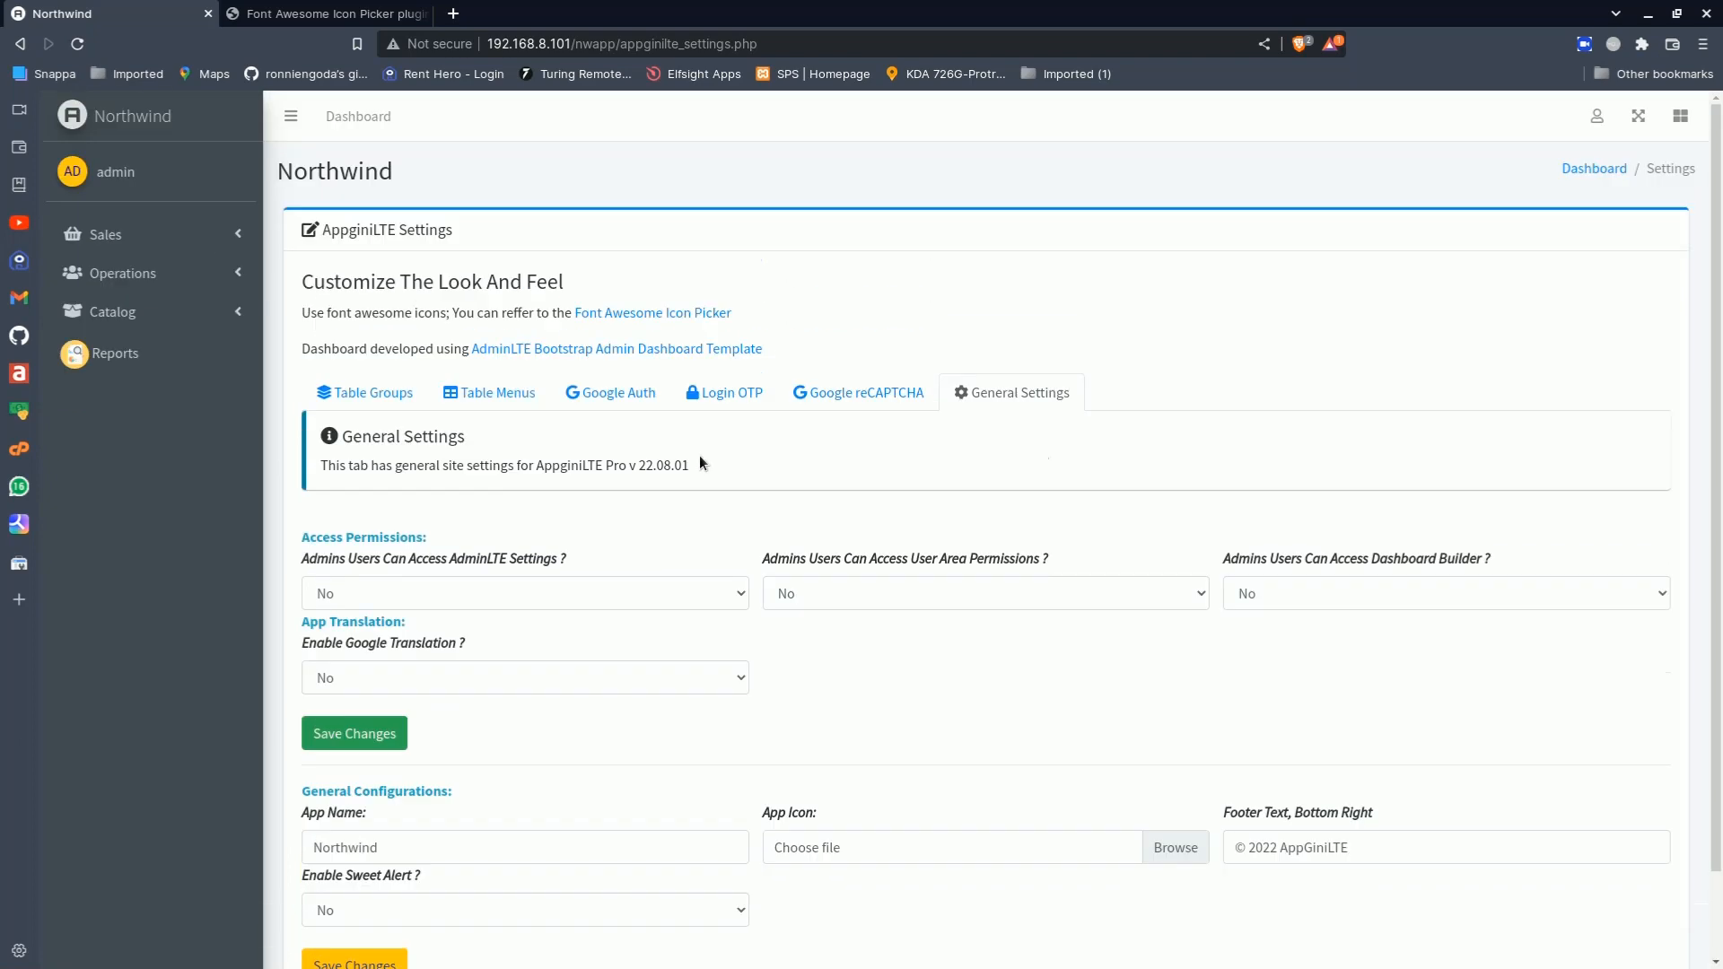
scroll(700, 457, down, 2)
scroll(700, 458, up, 2)
scroll(700, 457, down, 2)
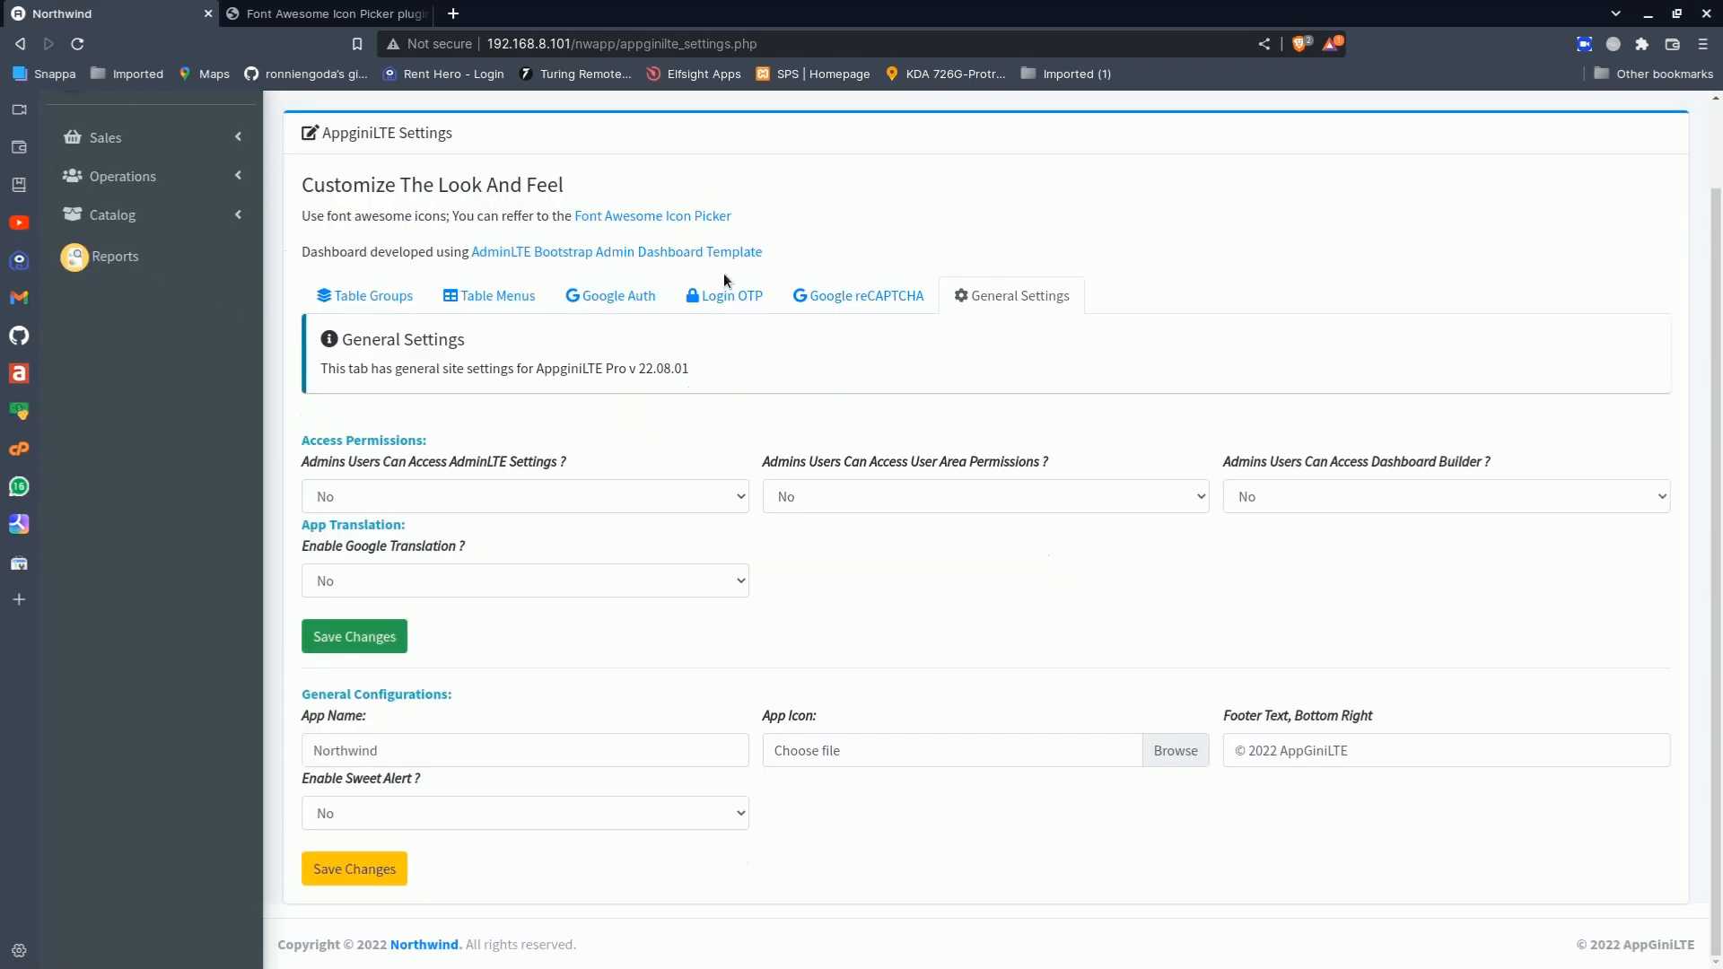
scroll(723, 273, up, 2)
scroll(617, 542, down, 2)
scroll(623, 527, up, 2)
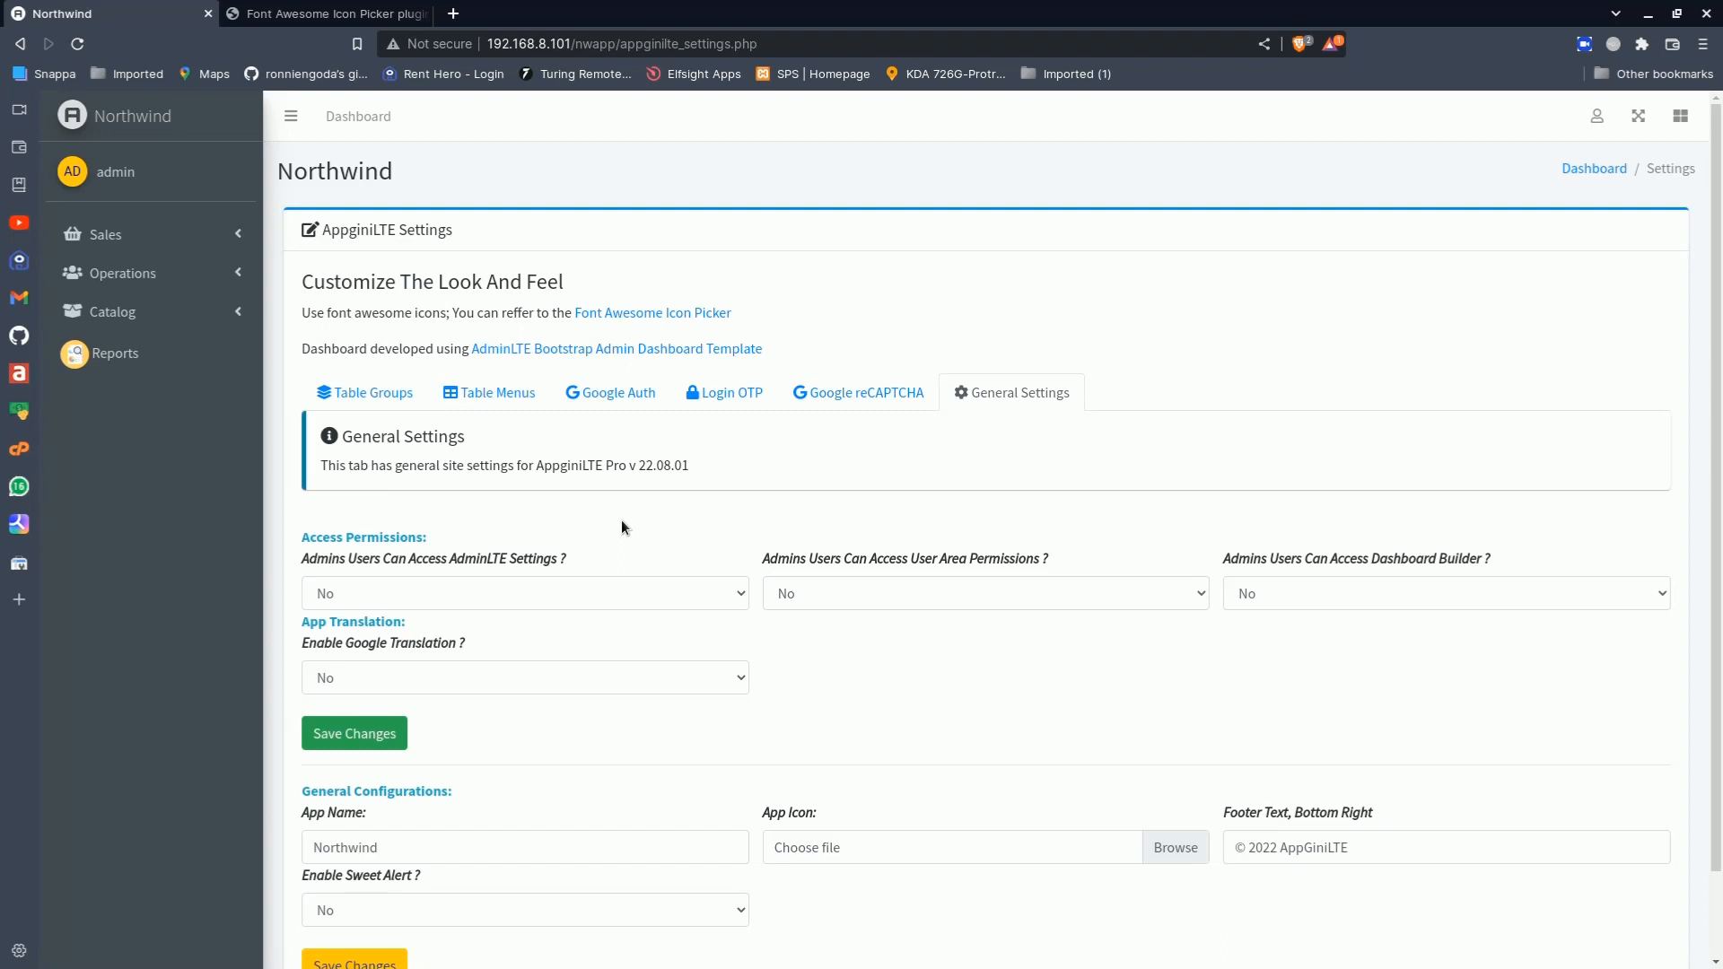
scroll(625, 502, down, 2)
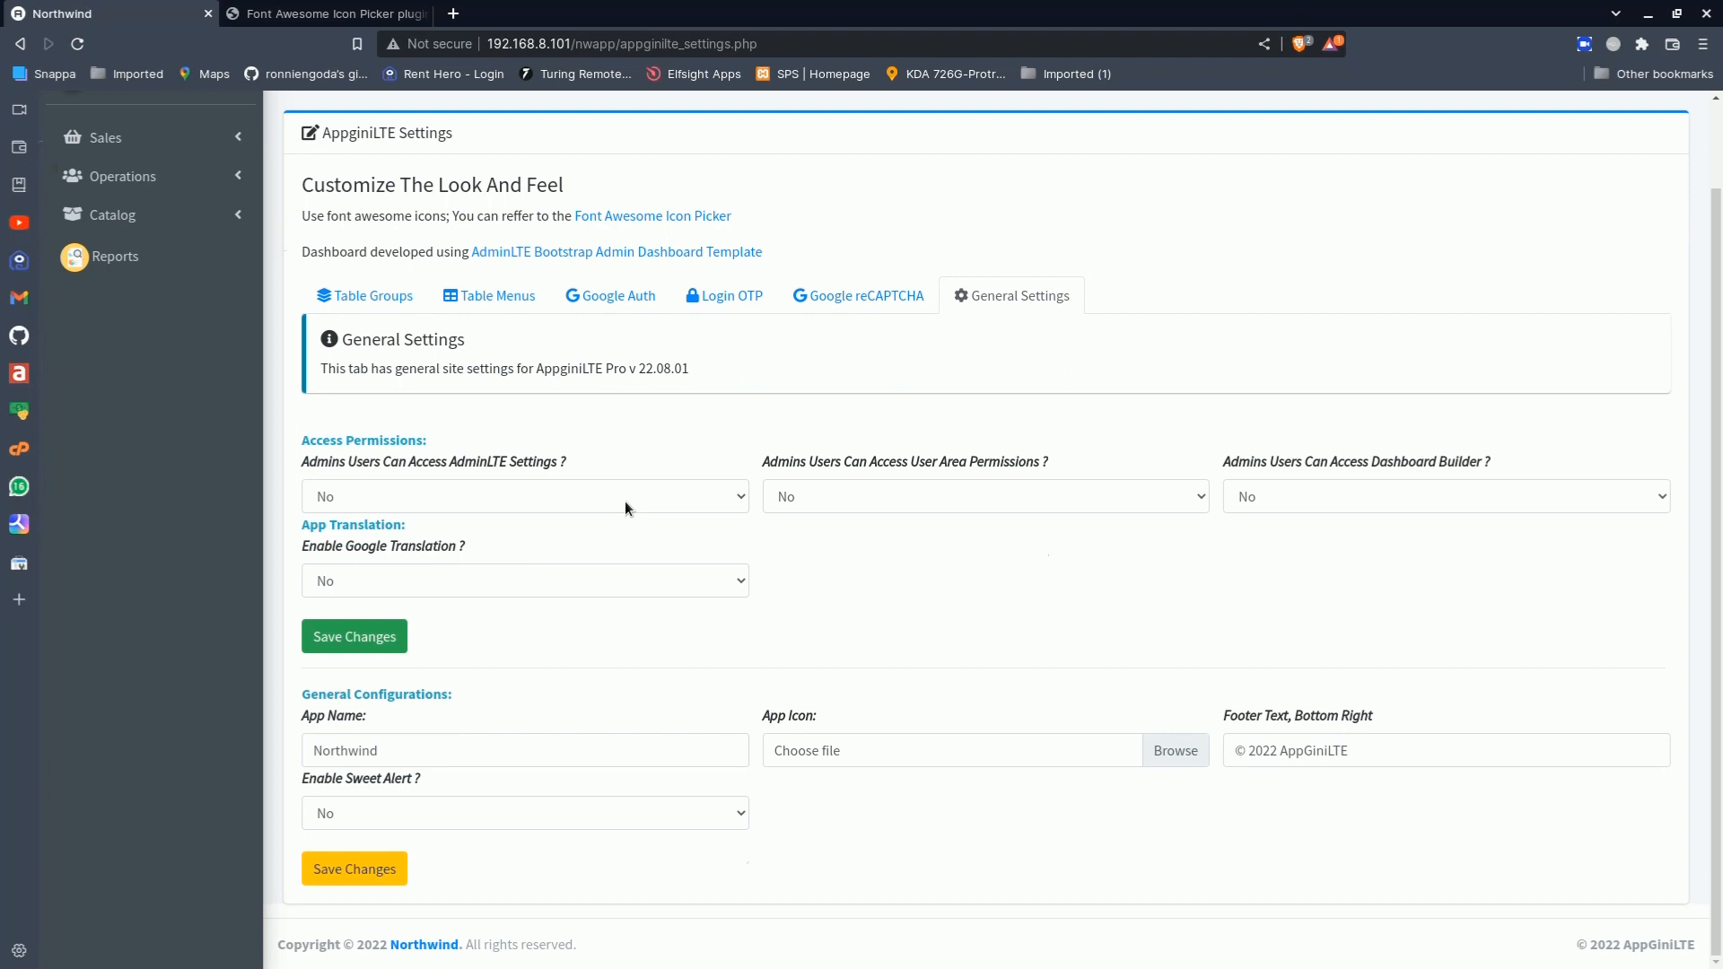
Look through the Google Auth, Login OTP and Google reCAPTCHA sections again and return to General Settings
click(618, 304)
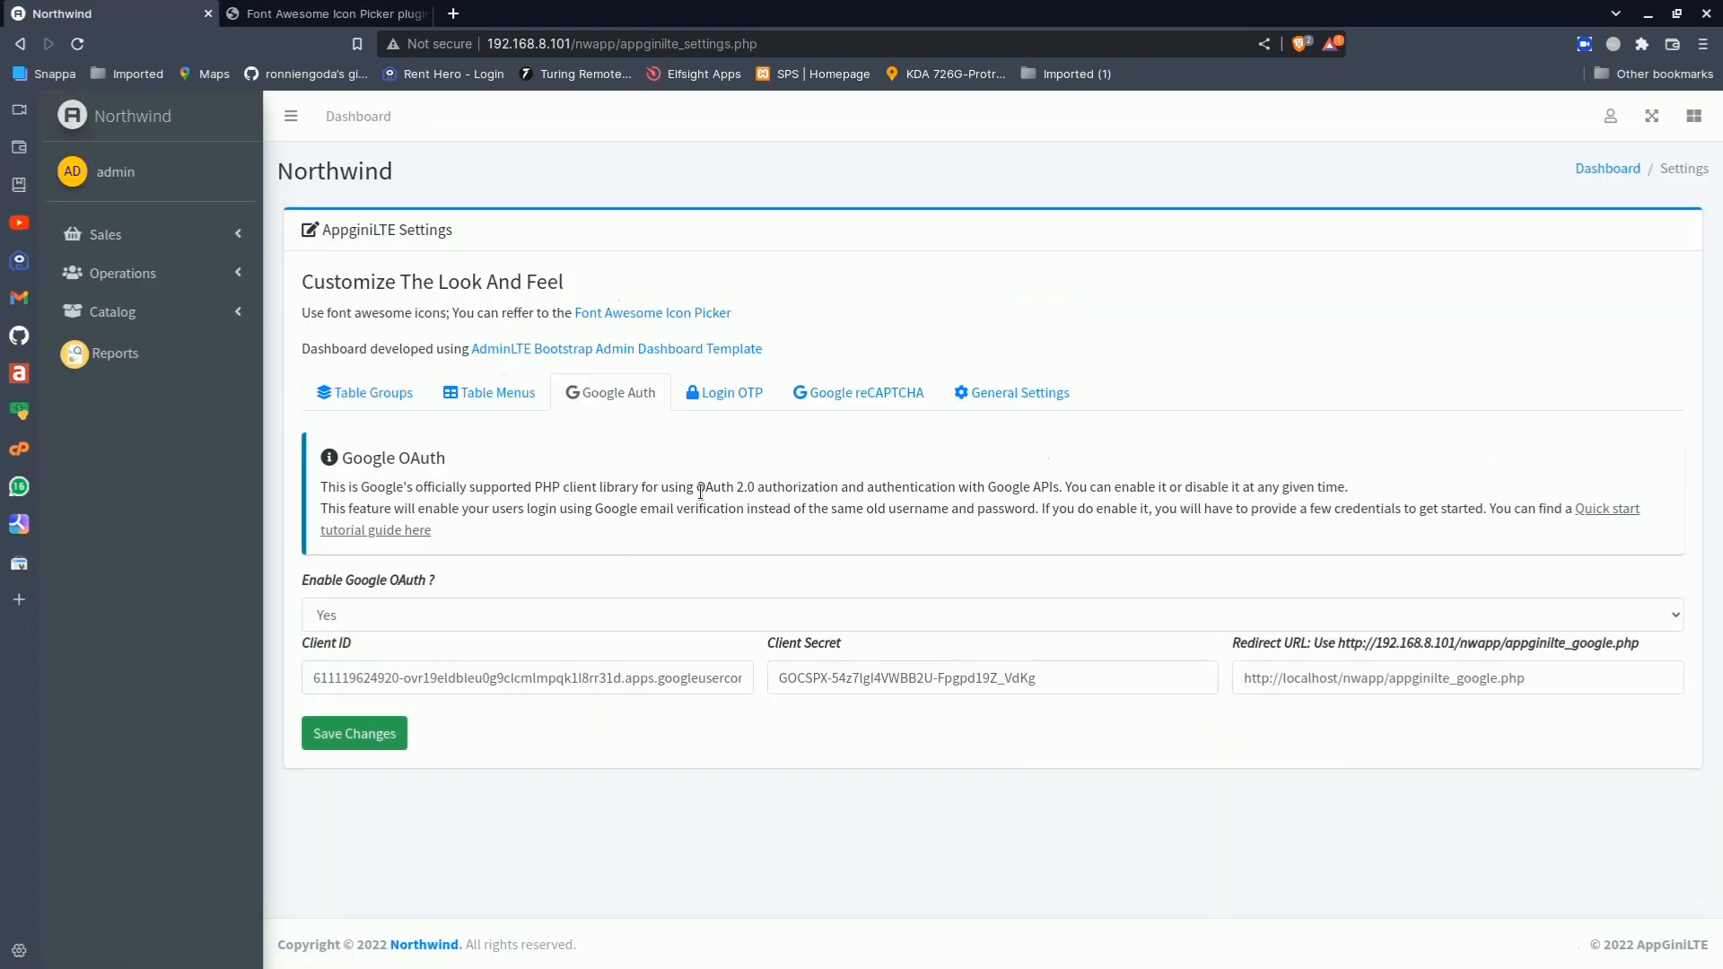
click(753, 393)
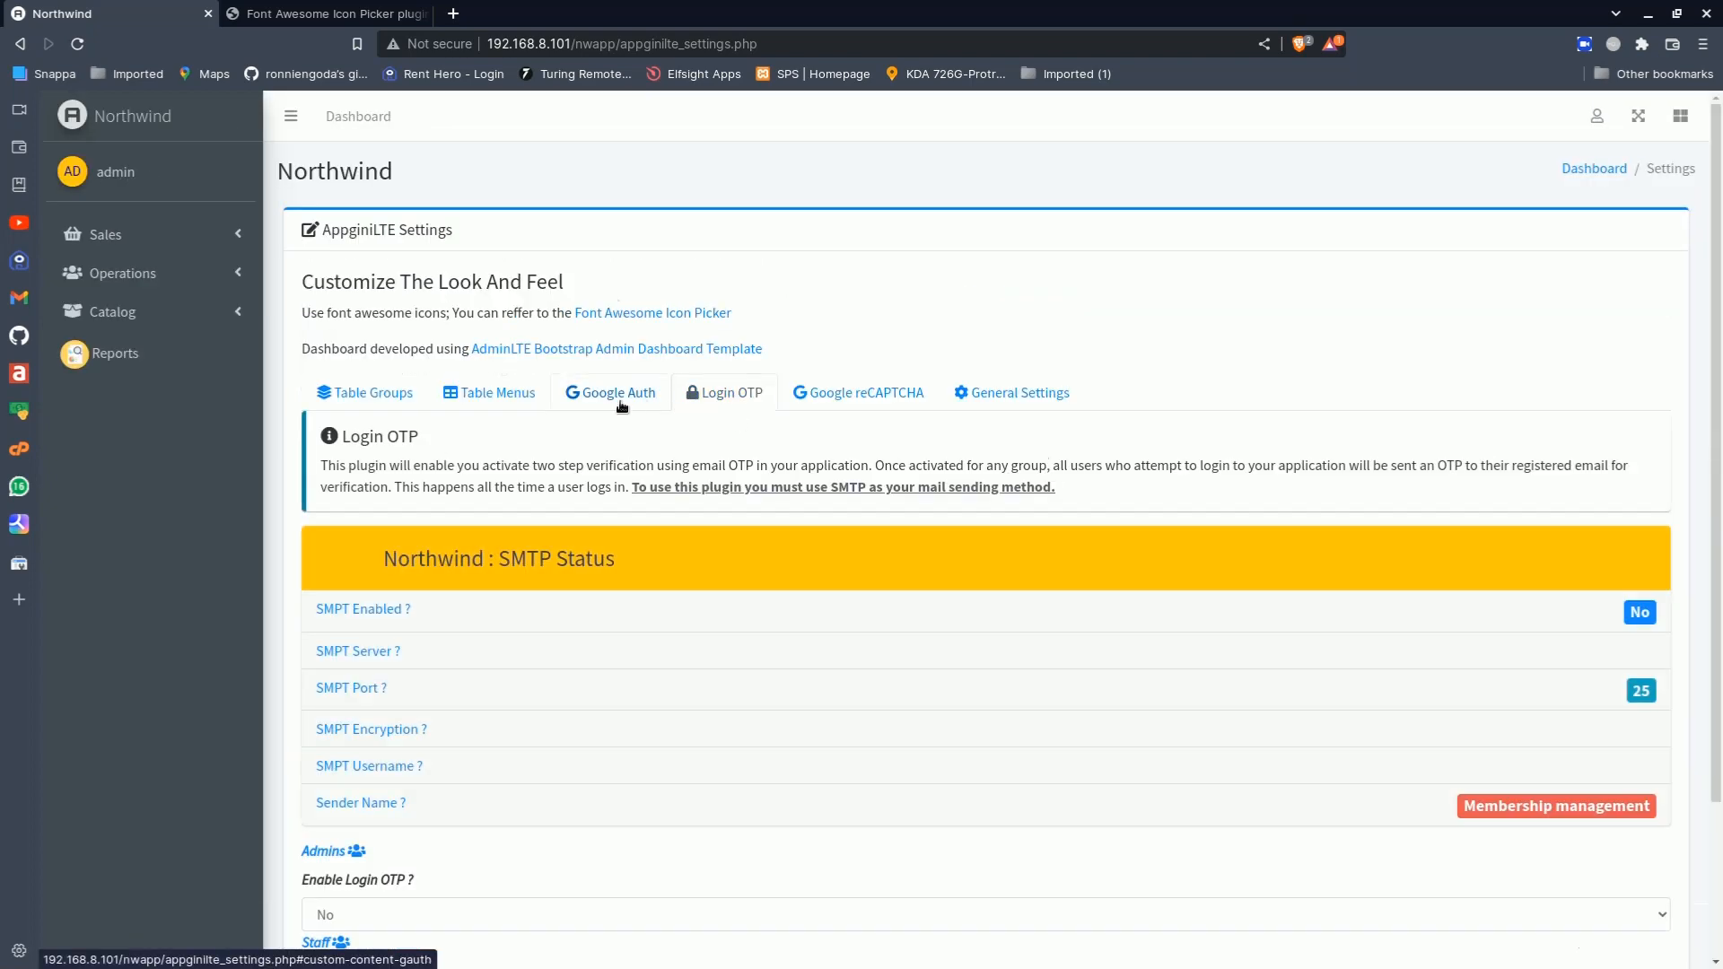
click(797, 392)
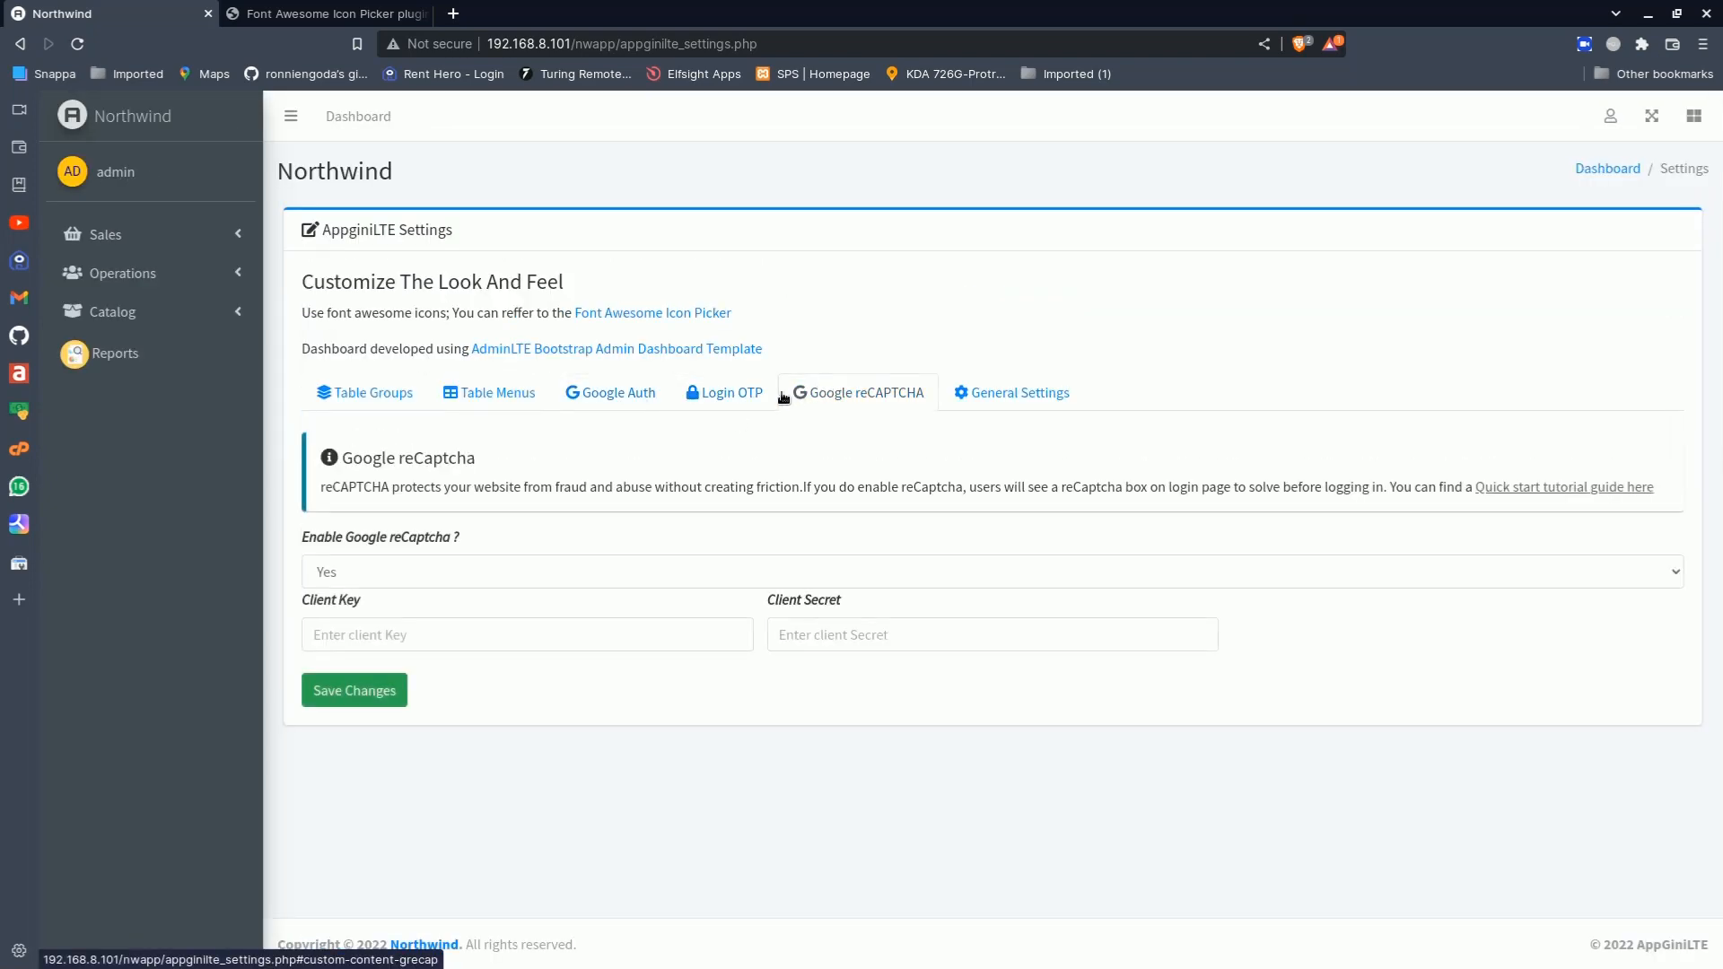
click(967, 395)
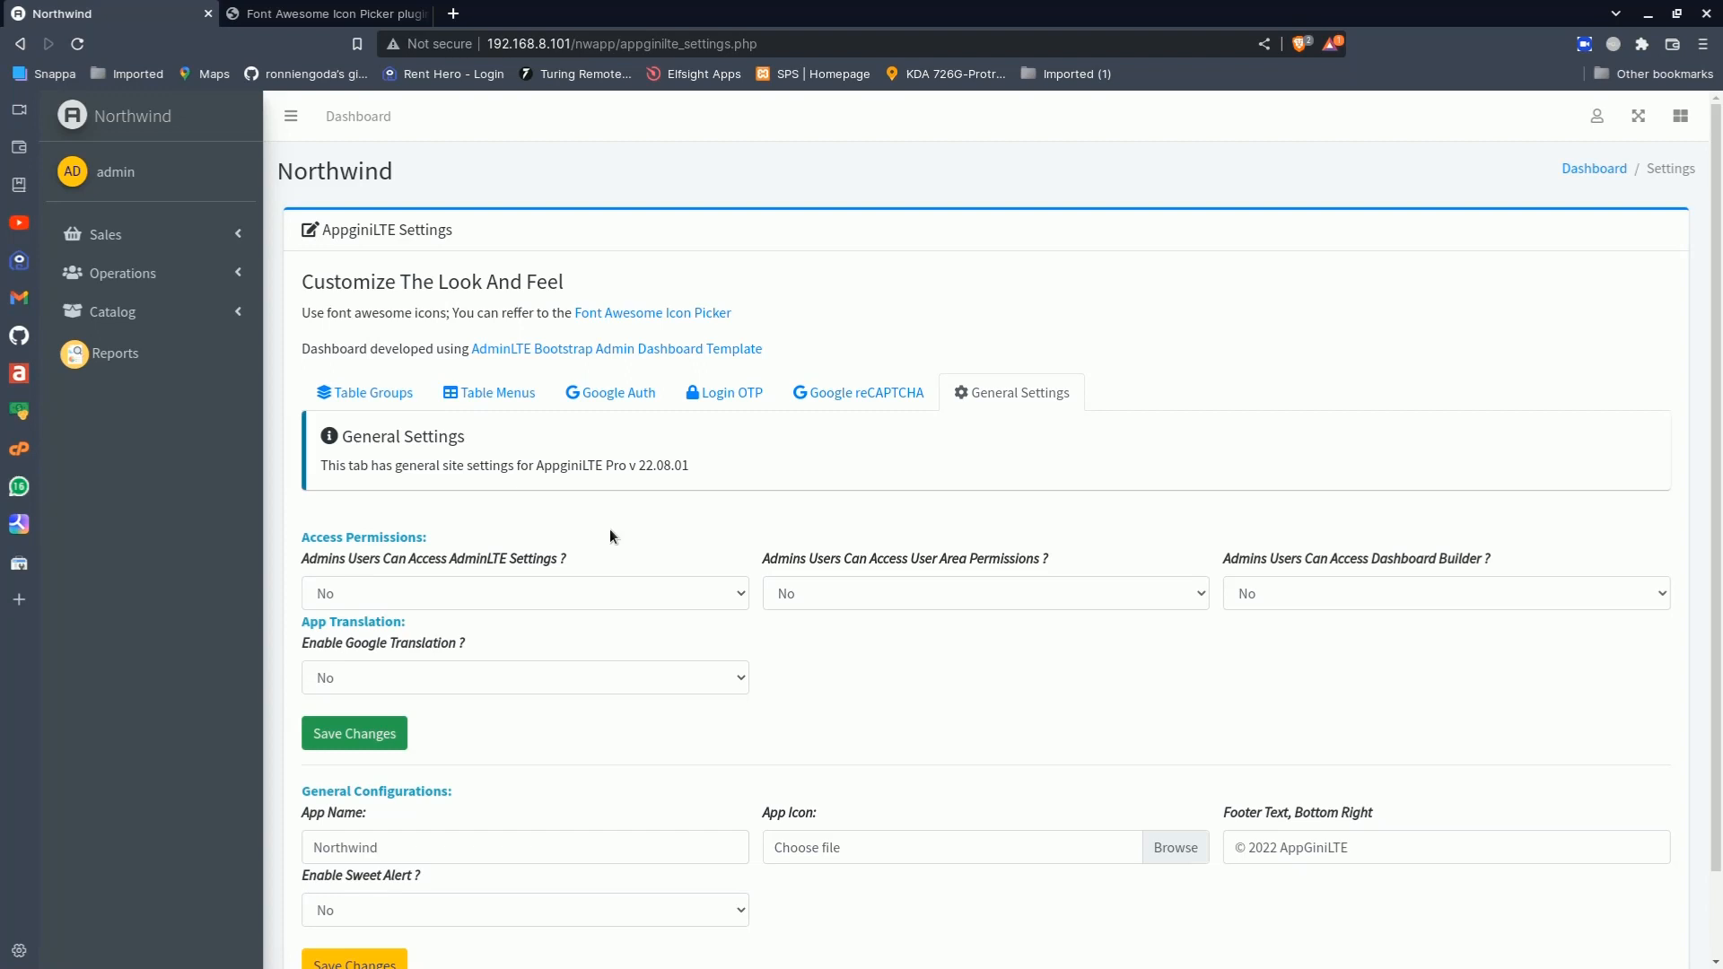
Check the choices for admin access to AdminLTE Settings and User Area Permissions, and view the related entries in the account menu
click(477, 591)
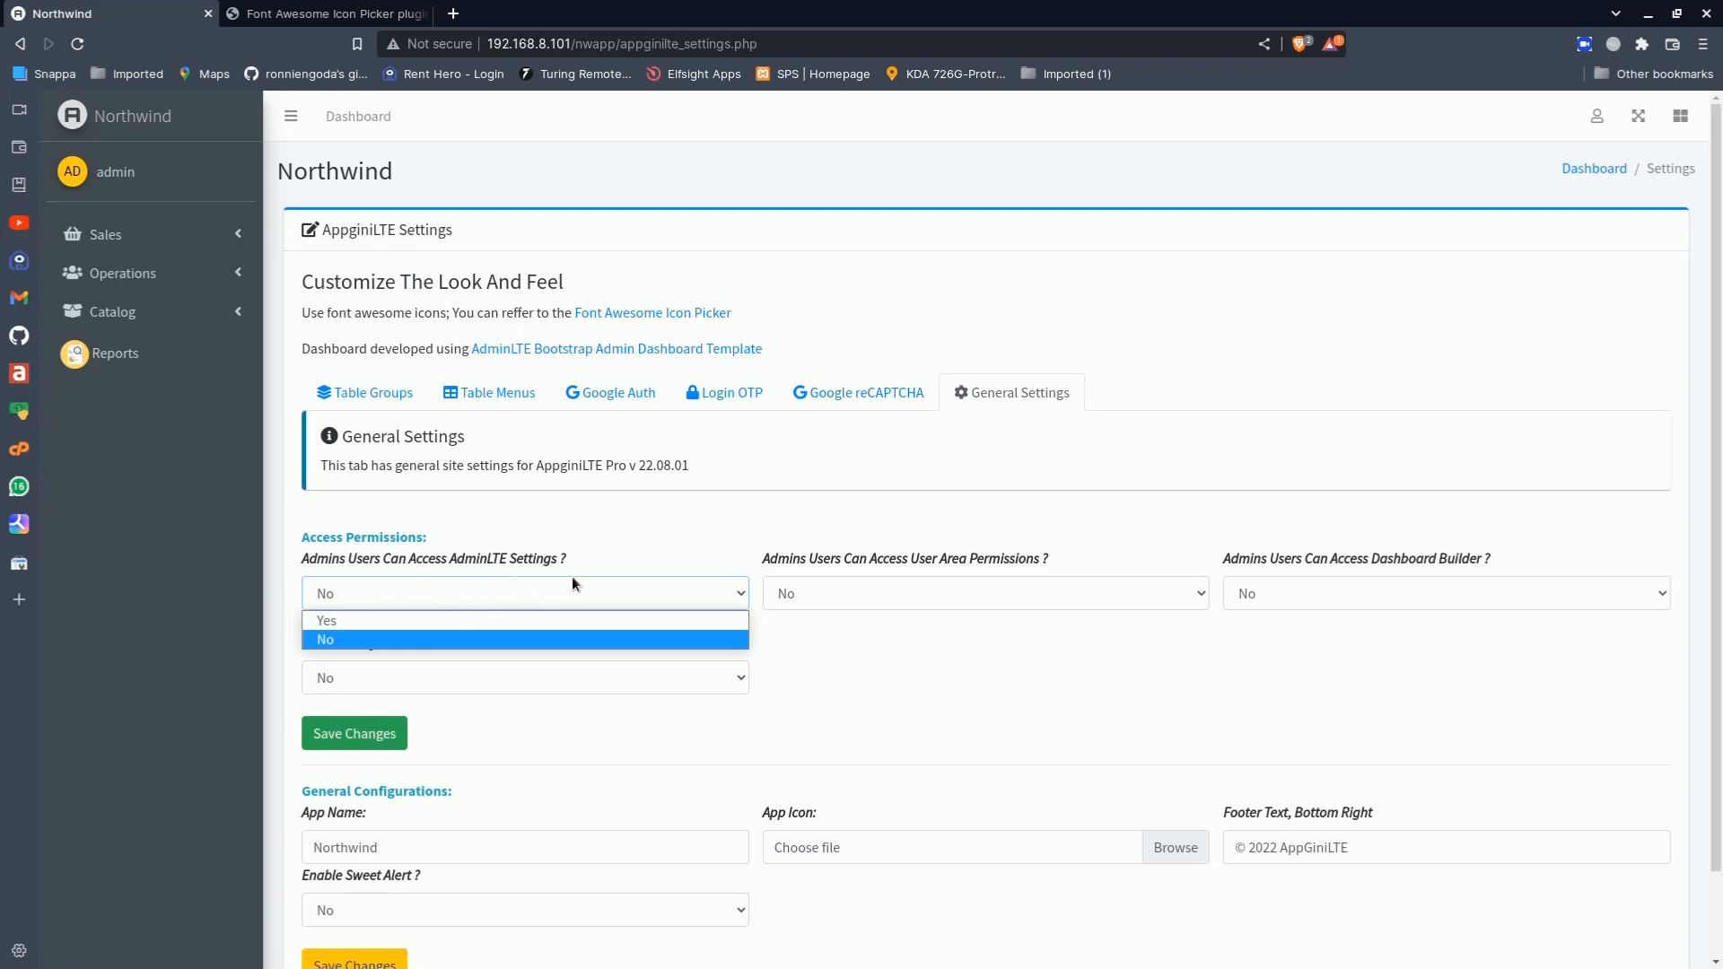
click(640, 549)
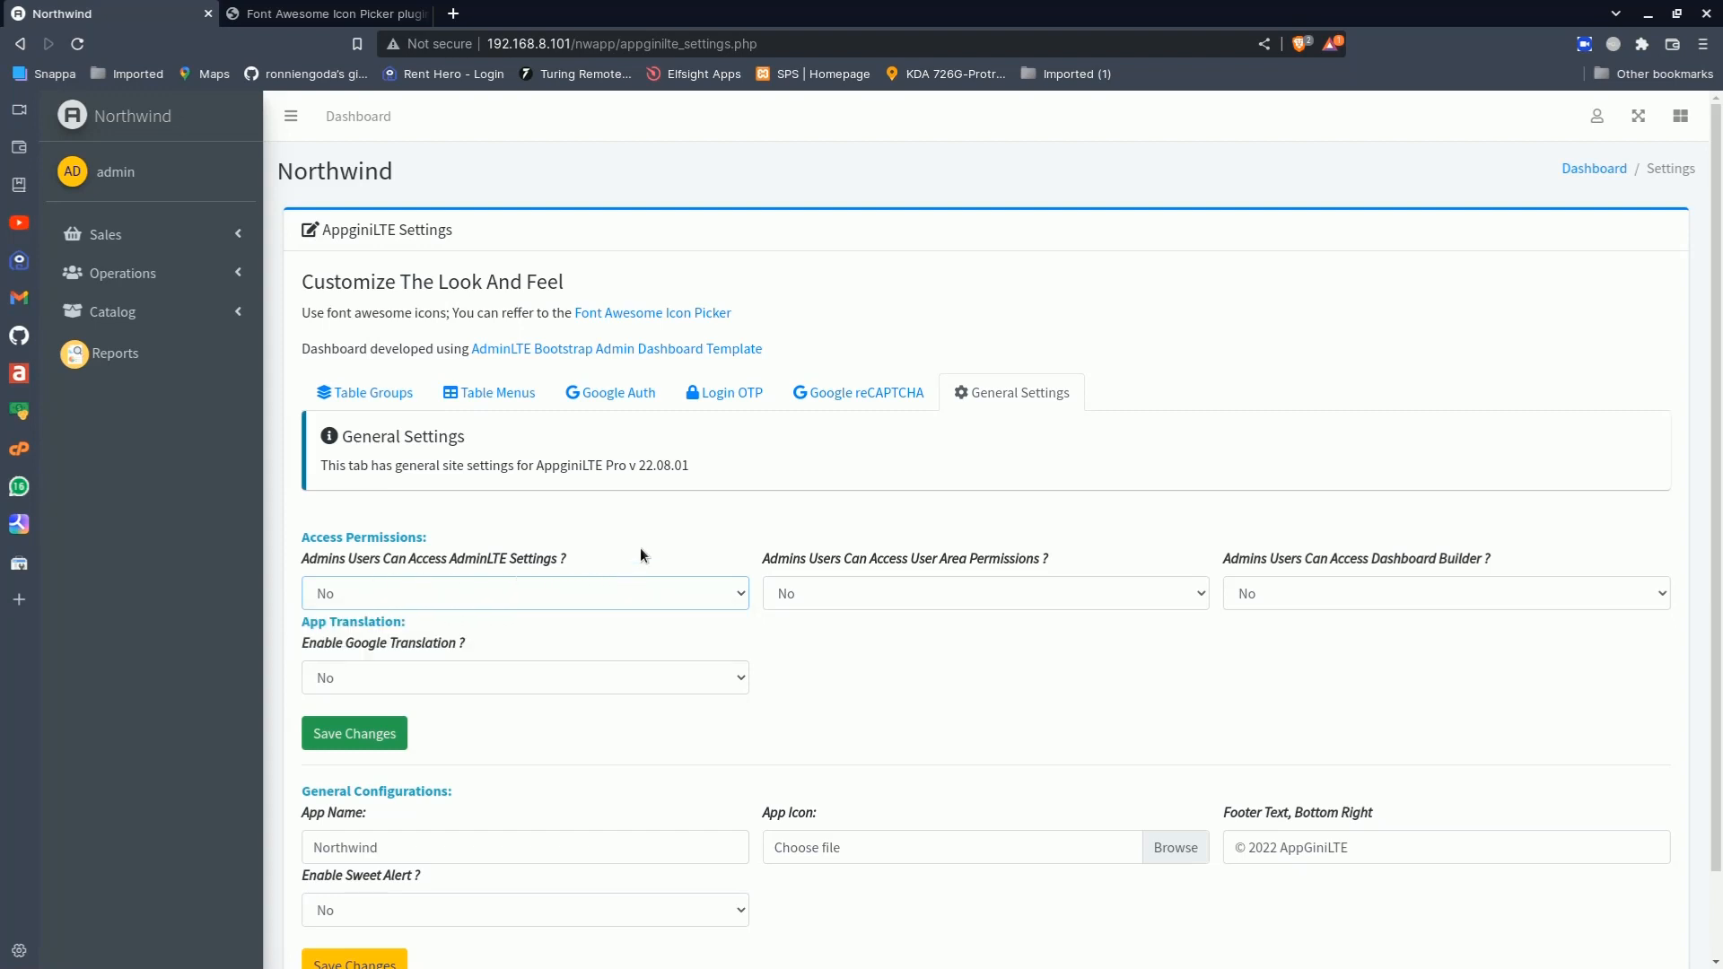
click(841, 590)
click(840, 589)
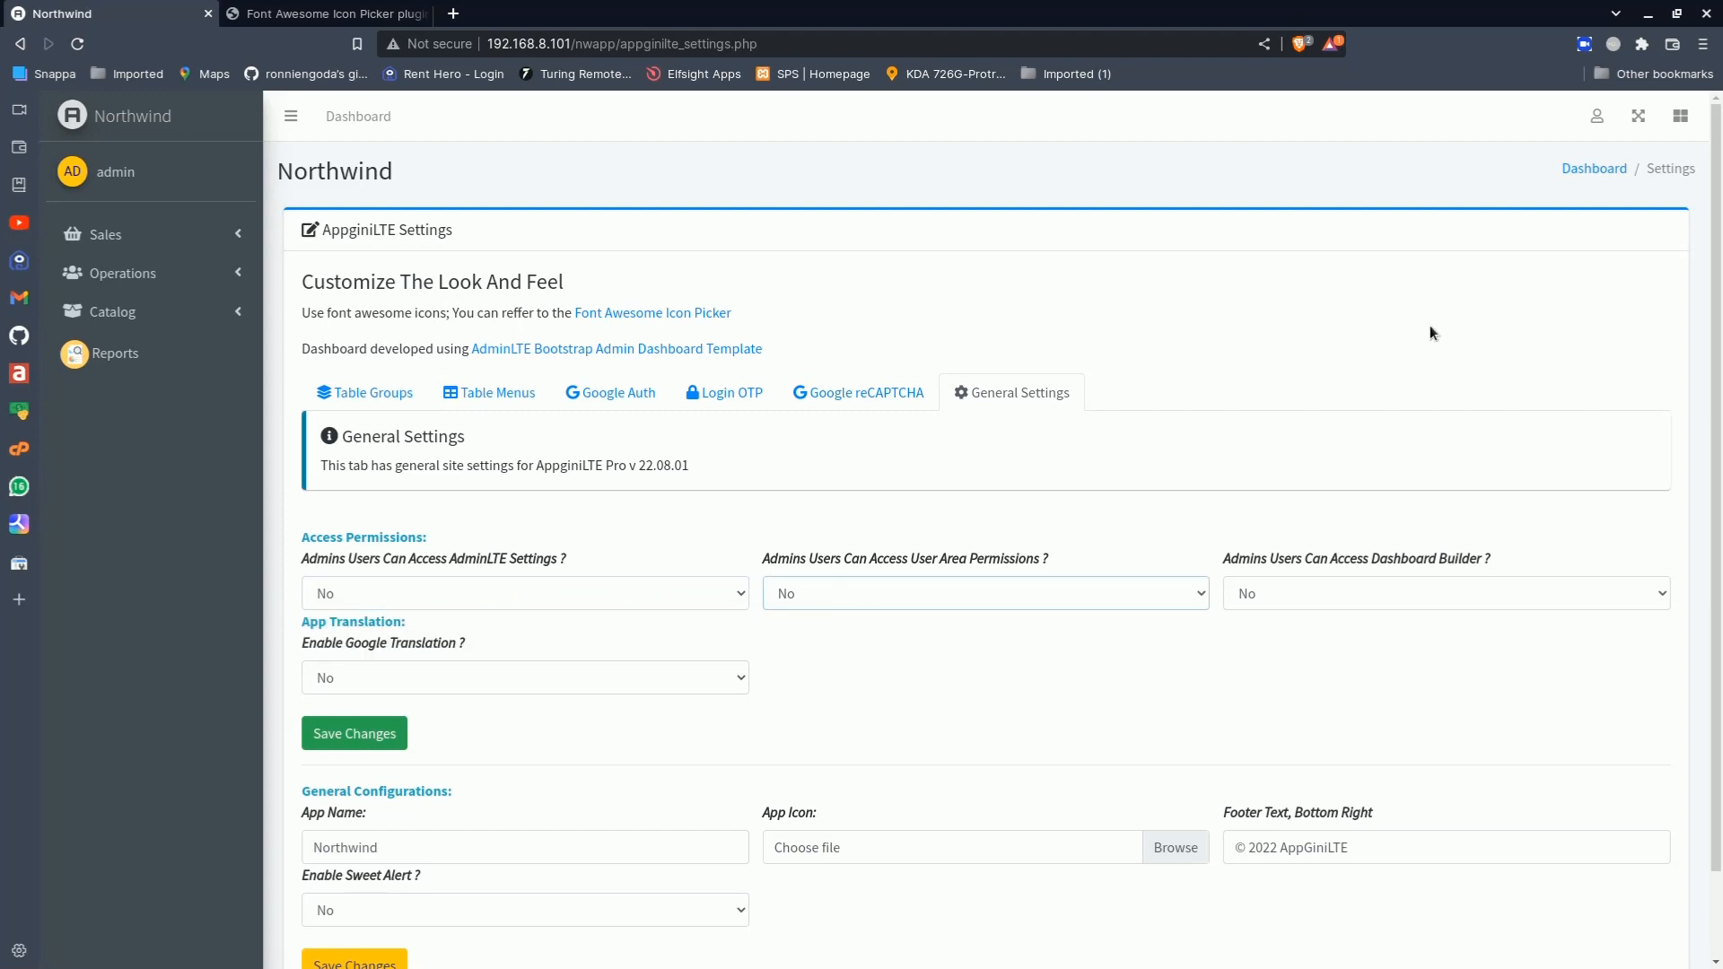
click(1597, 116)
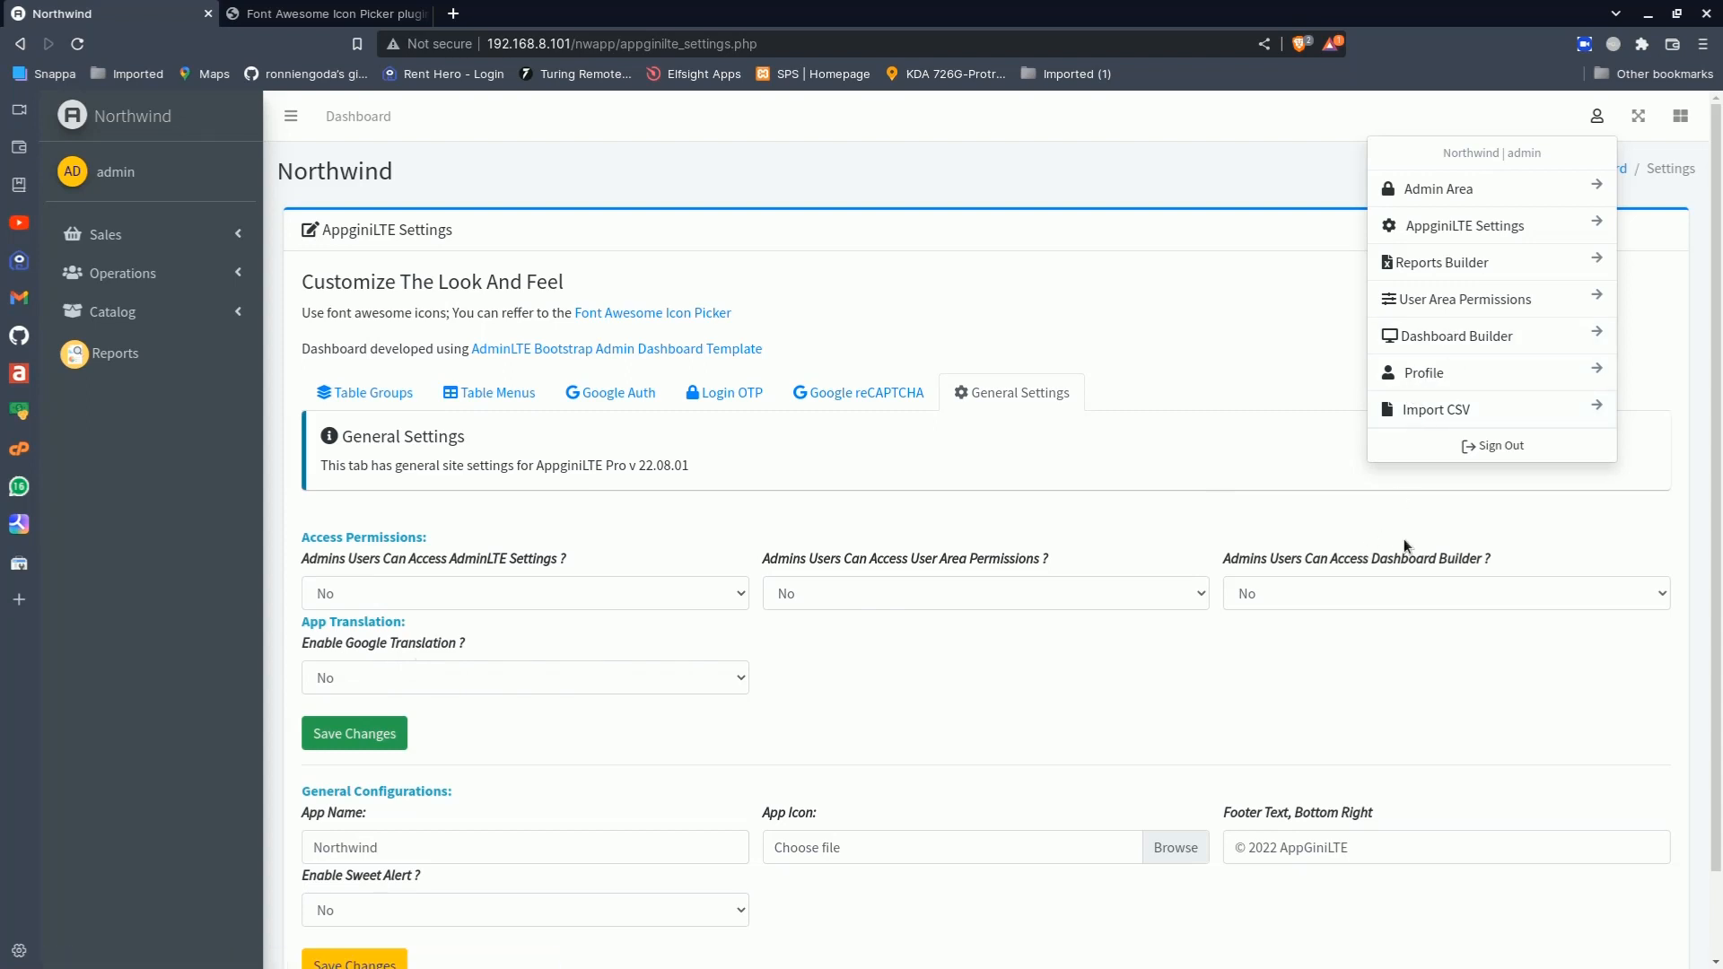
click(1516, 525)
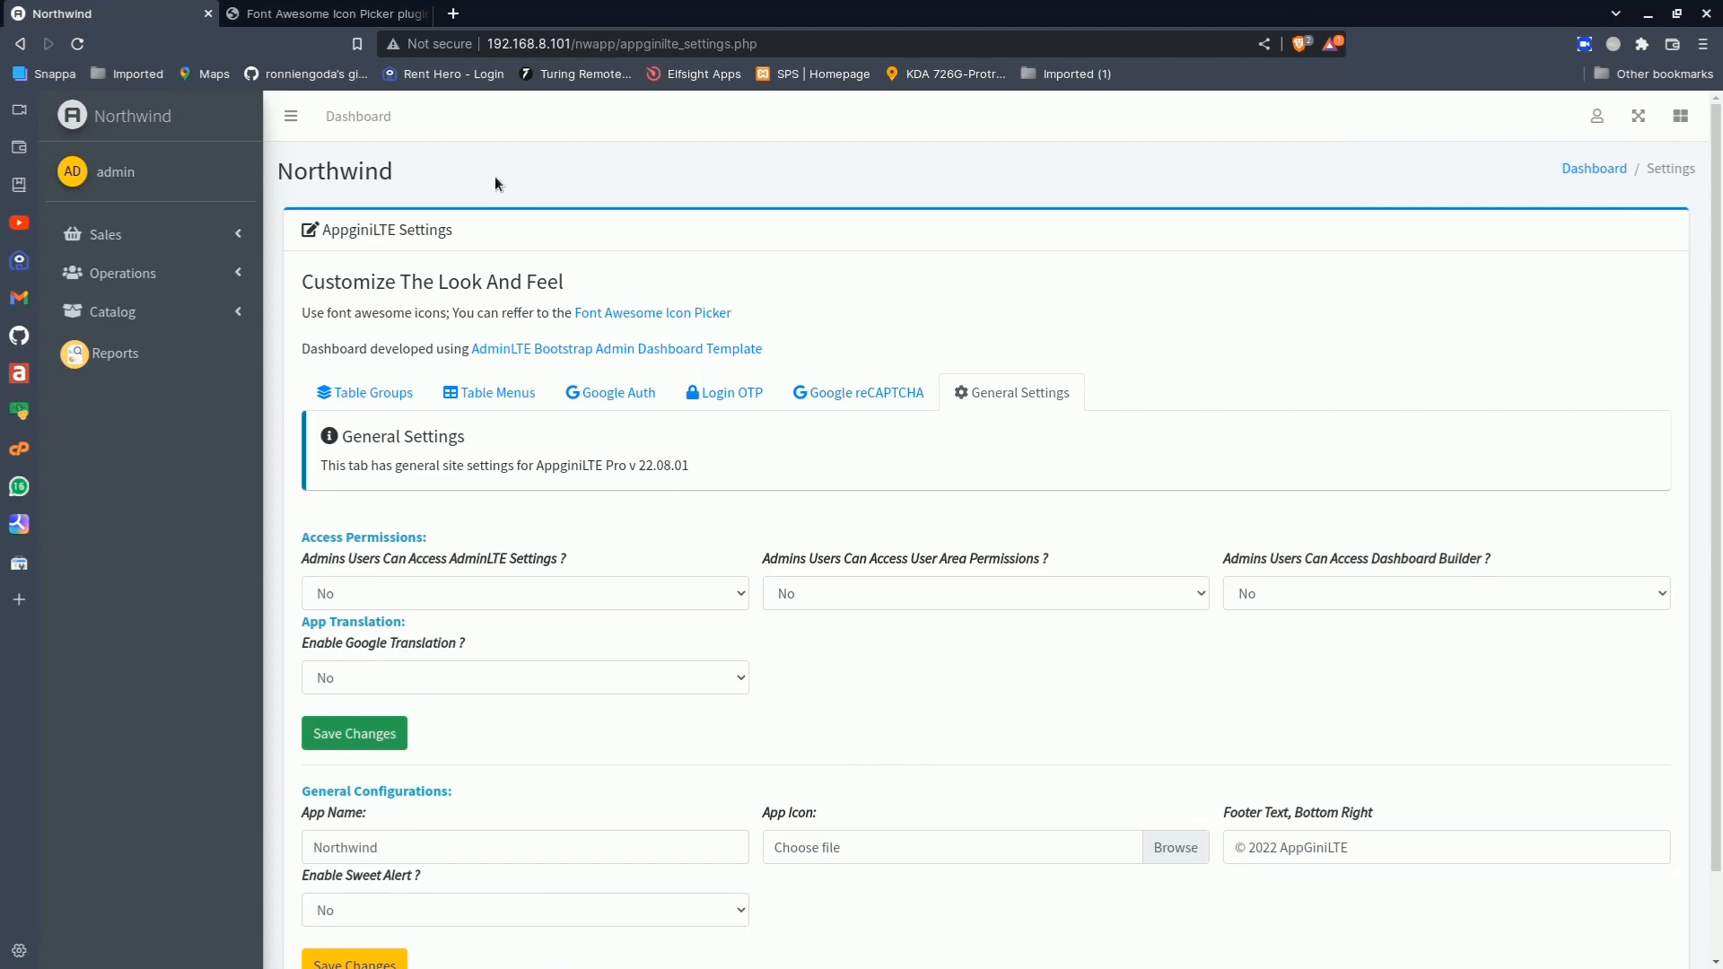
Set Enable Google Translation to Yes and save the access permission and translation settings
click(619, 672)
click(531, 706)
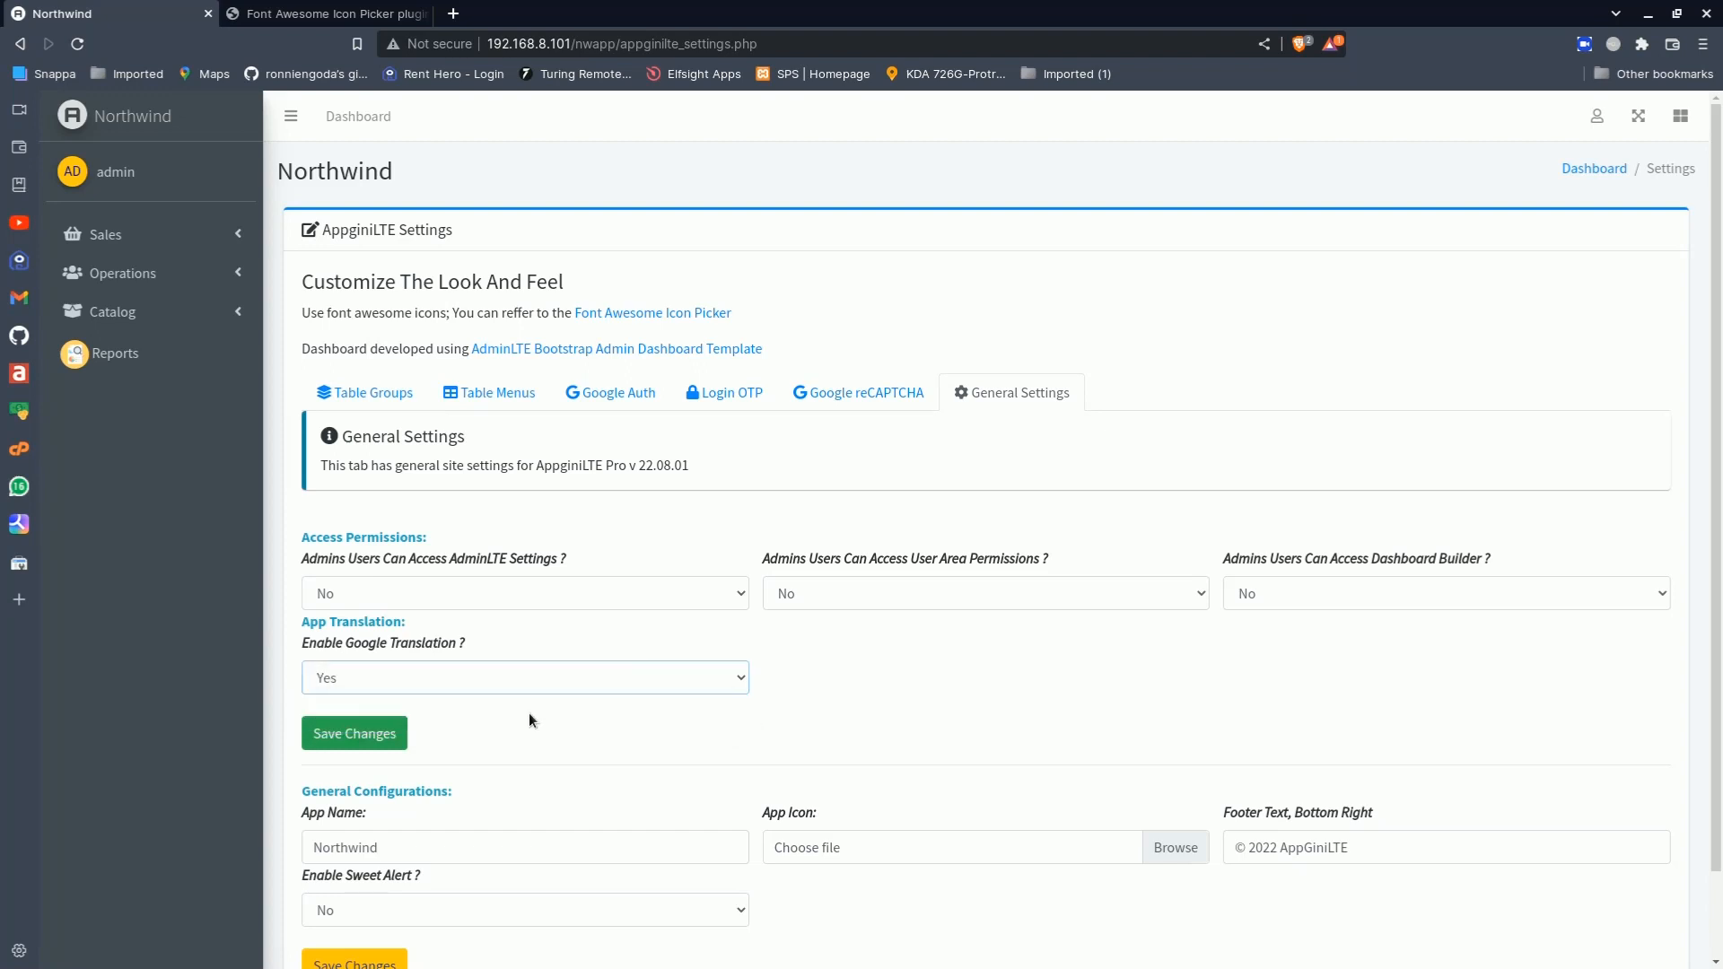
click(368, 735)
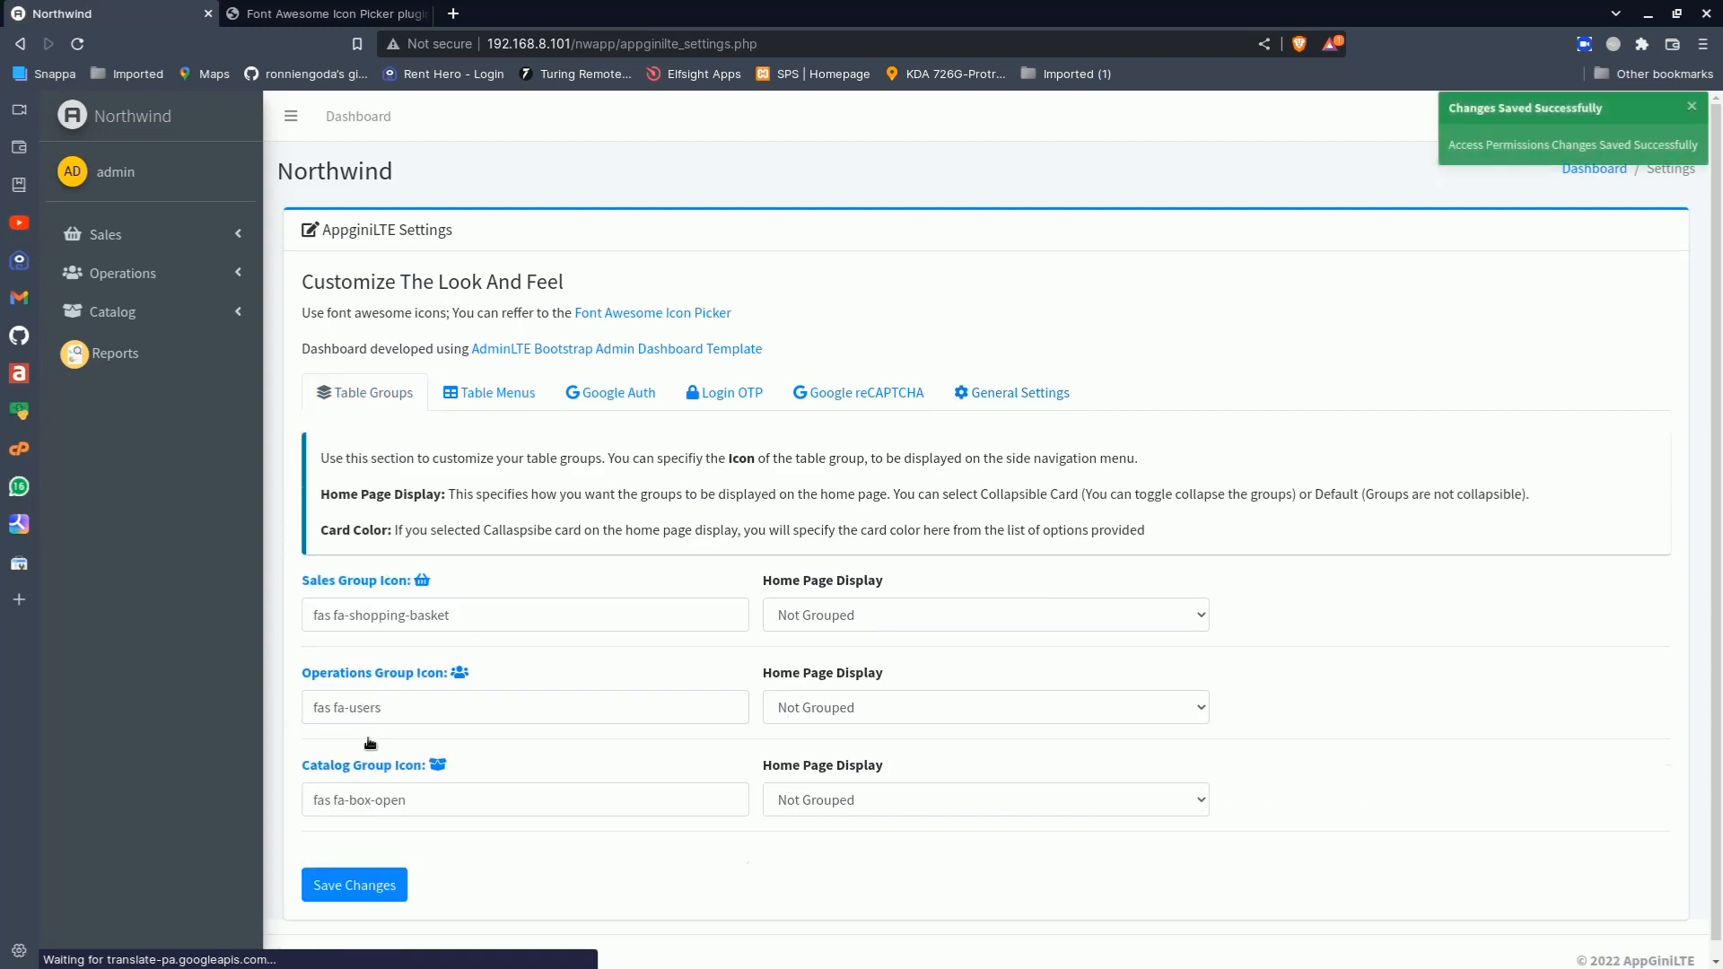
Go to the home page and translate the app into Arabic with the Google language selector
click(136, 120)
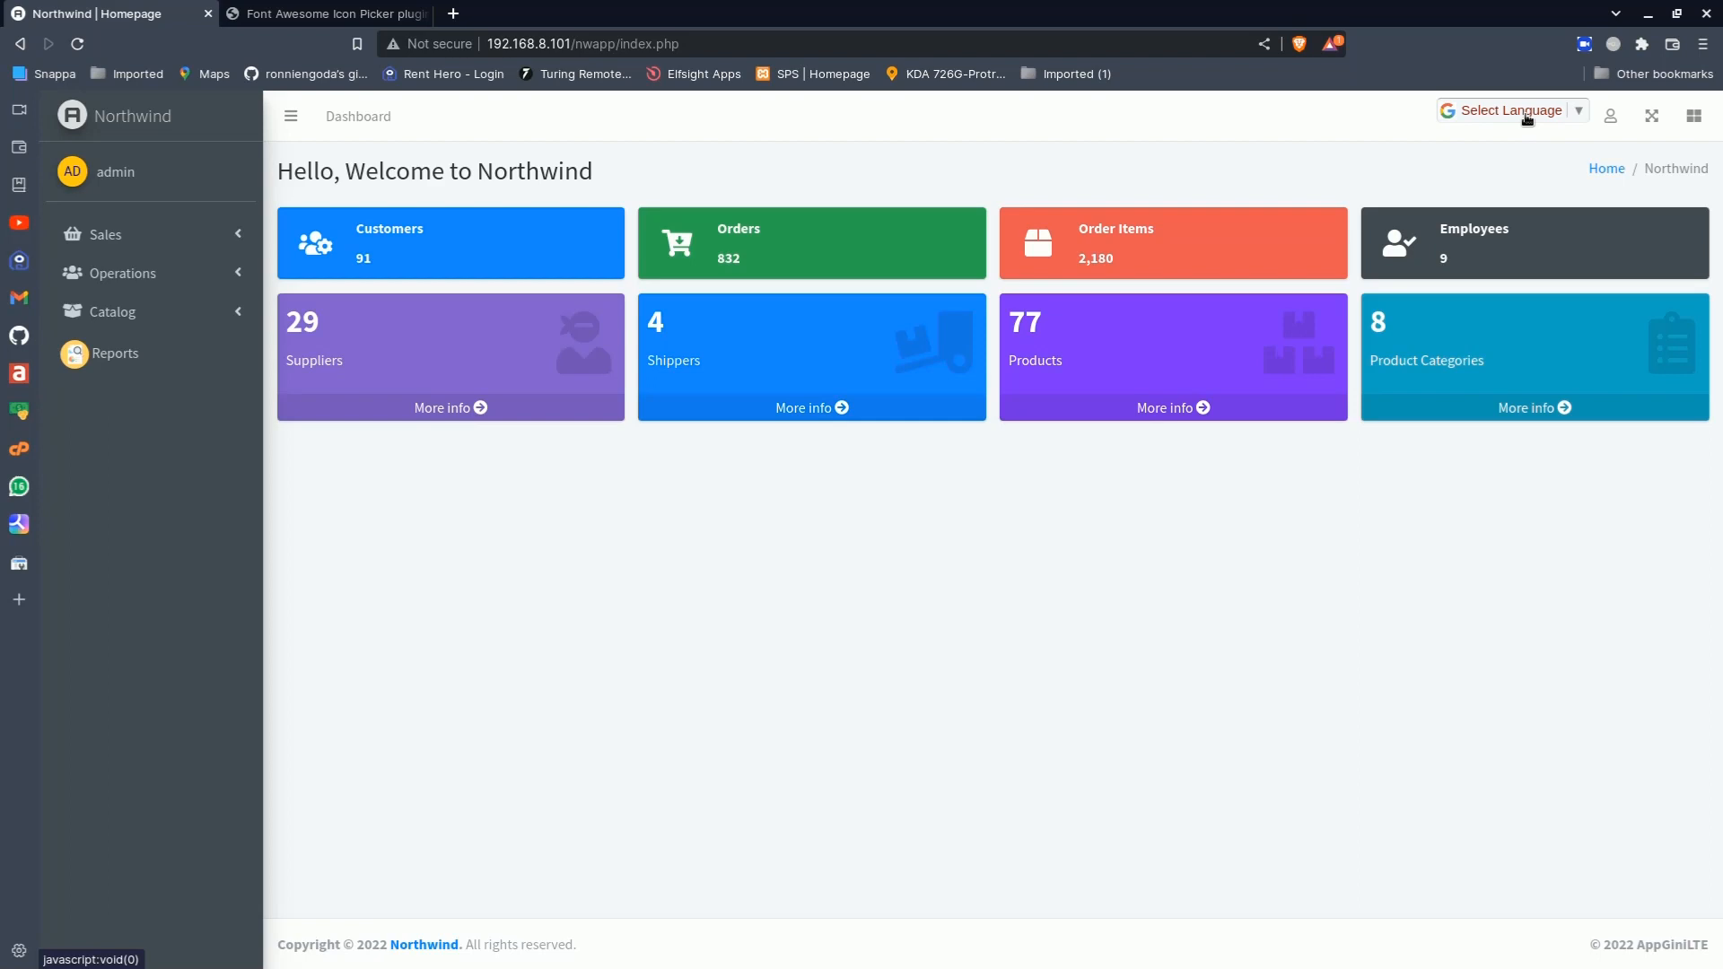
click(1581, 113)
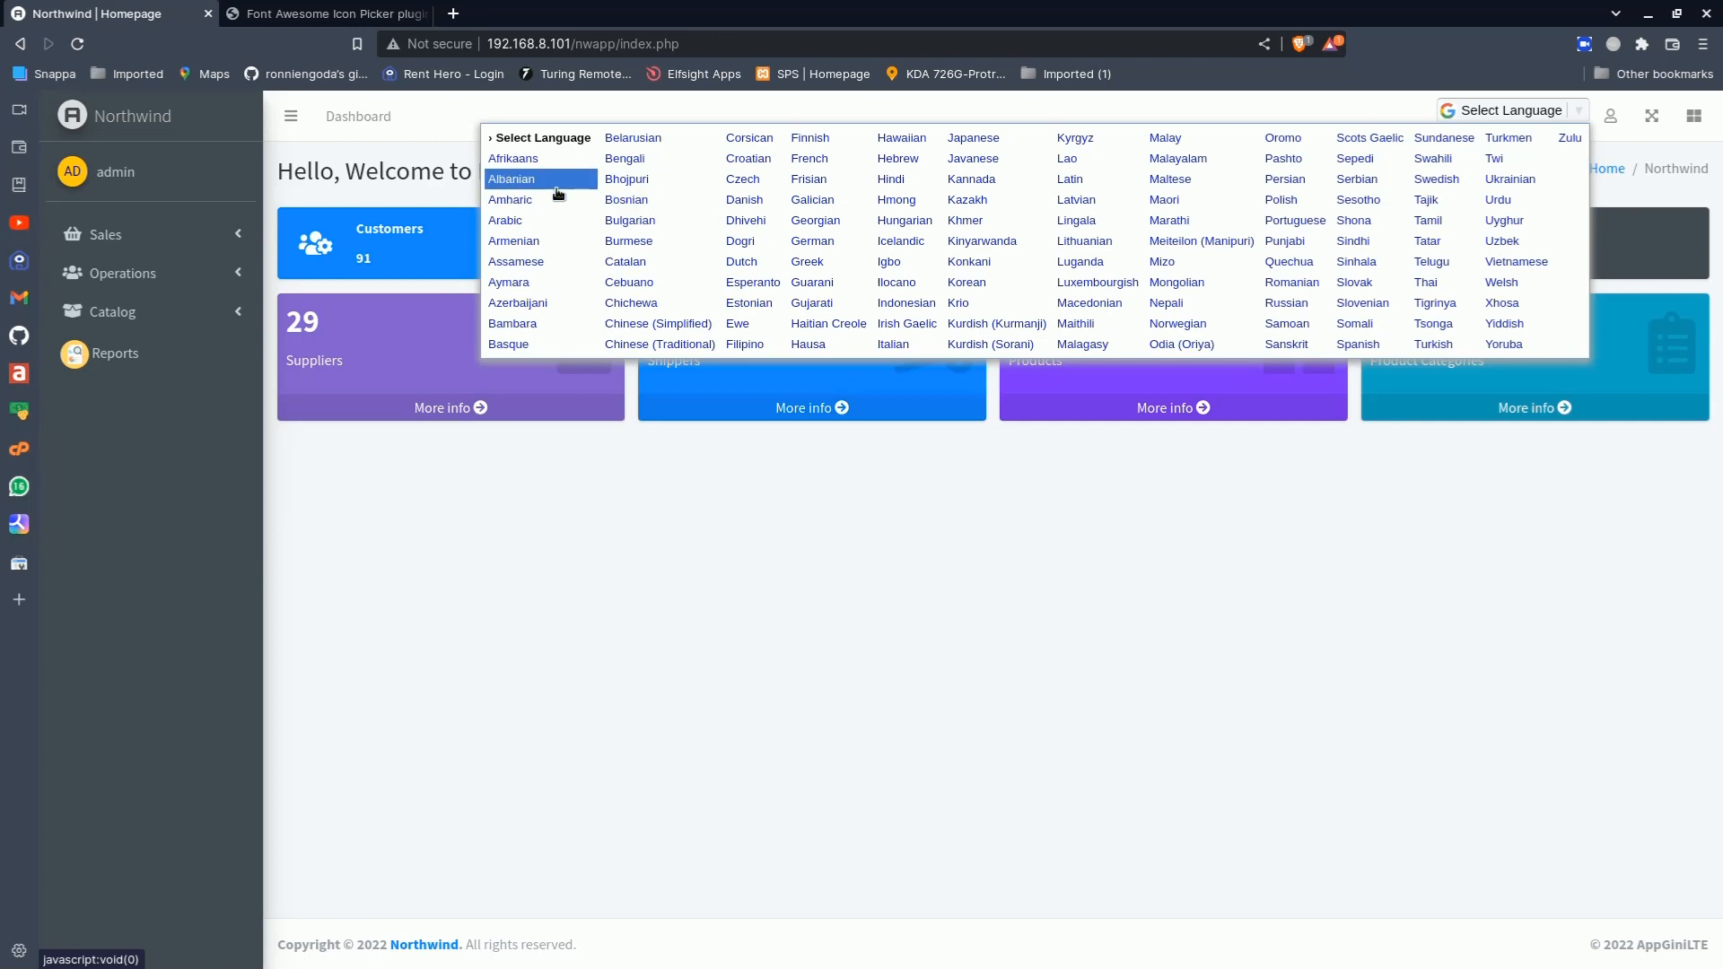
click(515, 219)
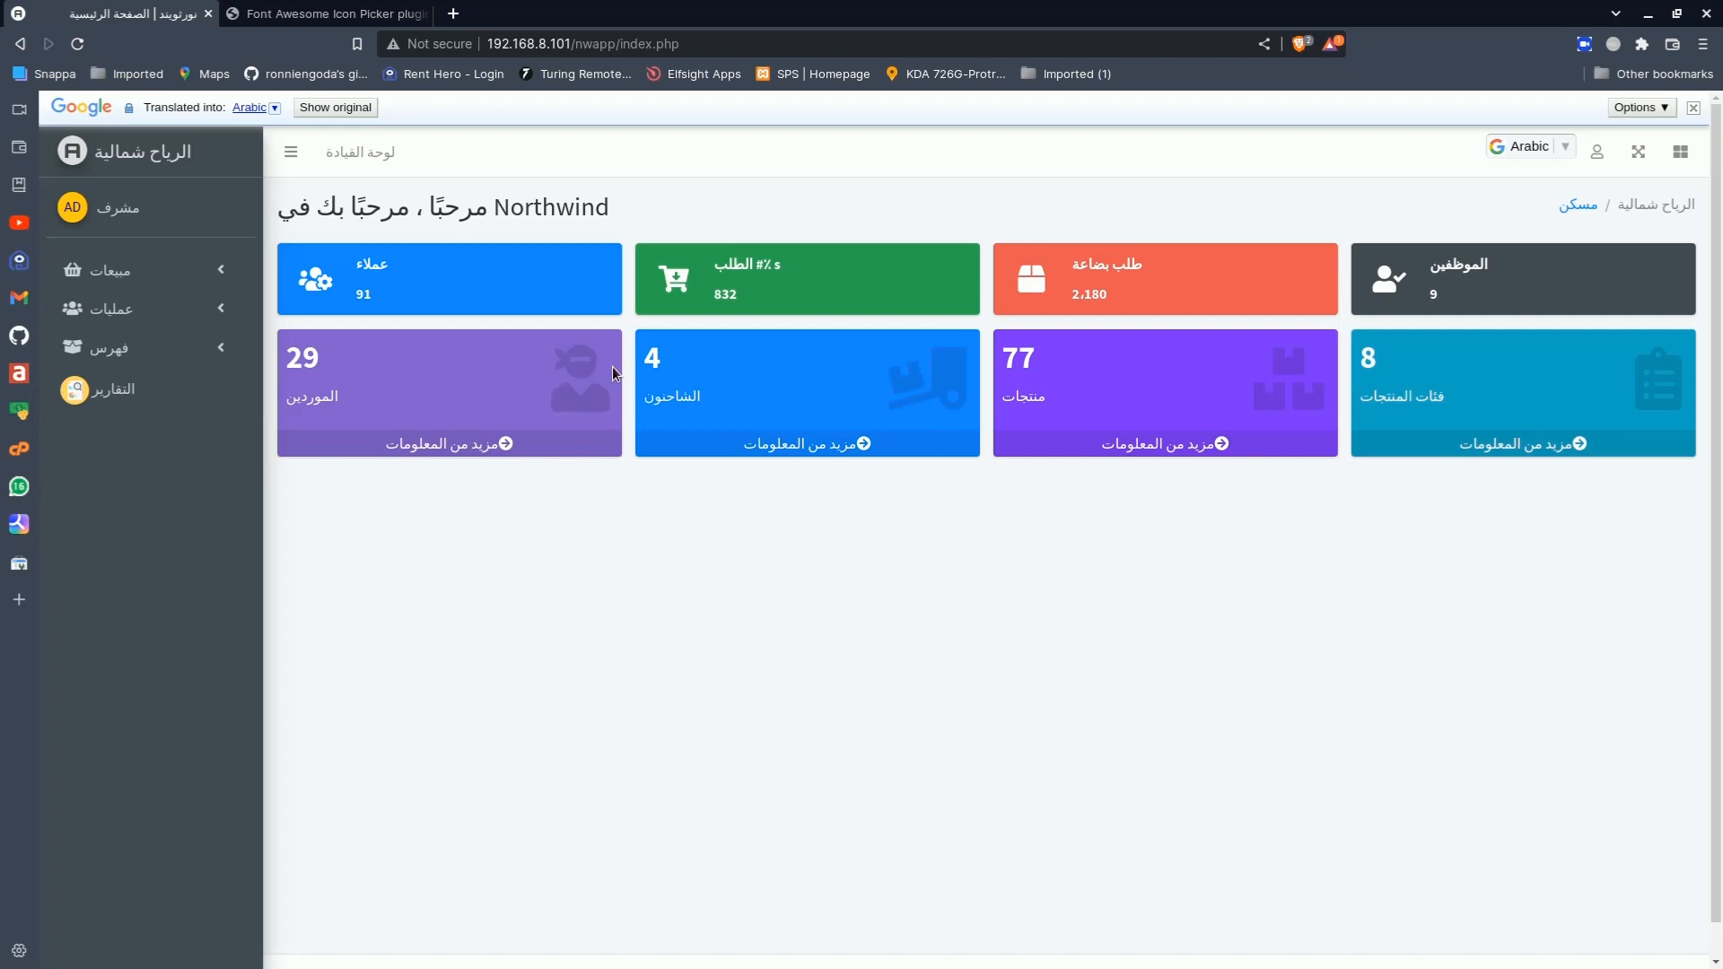
Examine the Customers table in Arabic and view the list of available translation languages
click(376, 265)
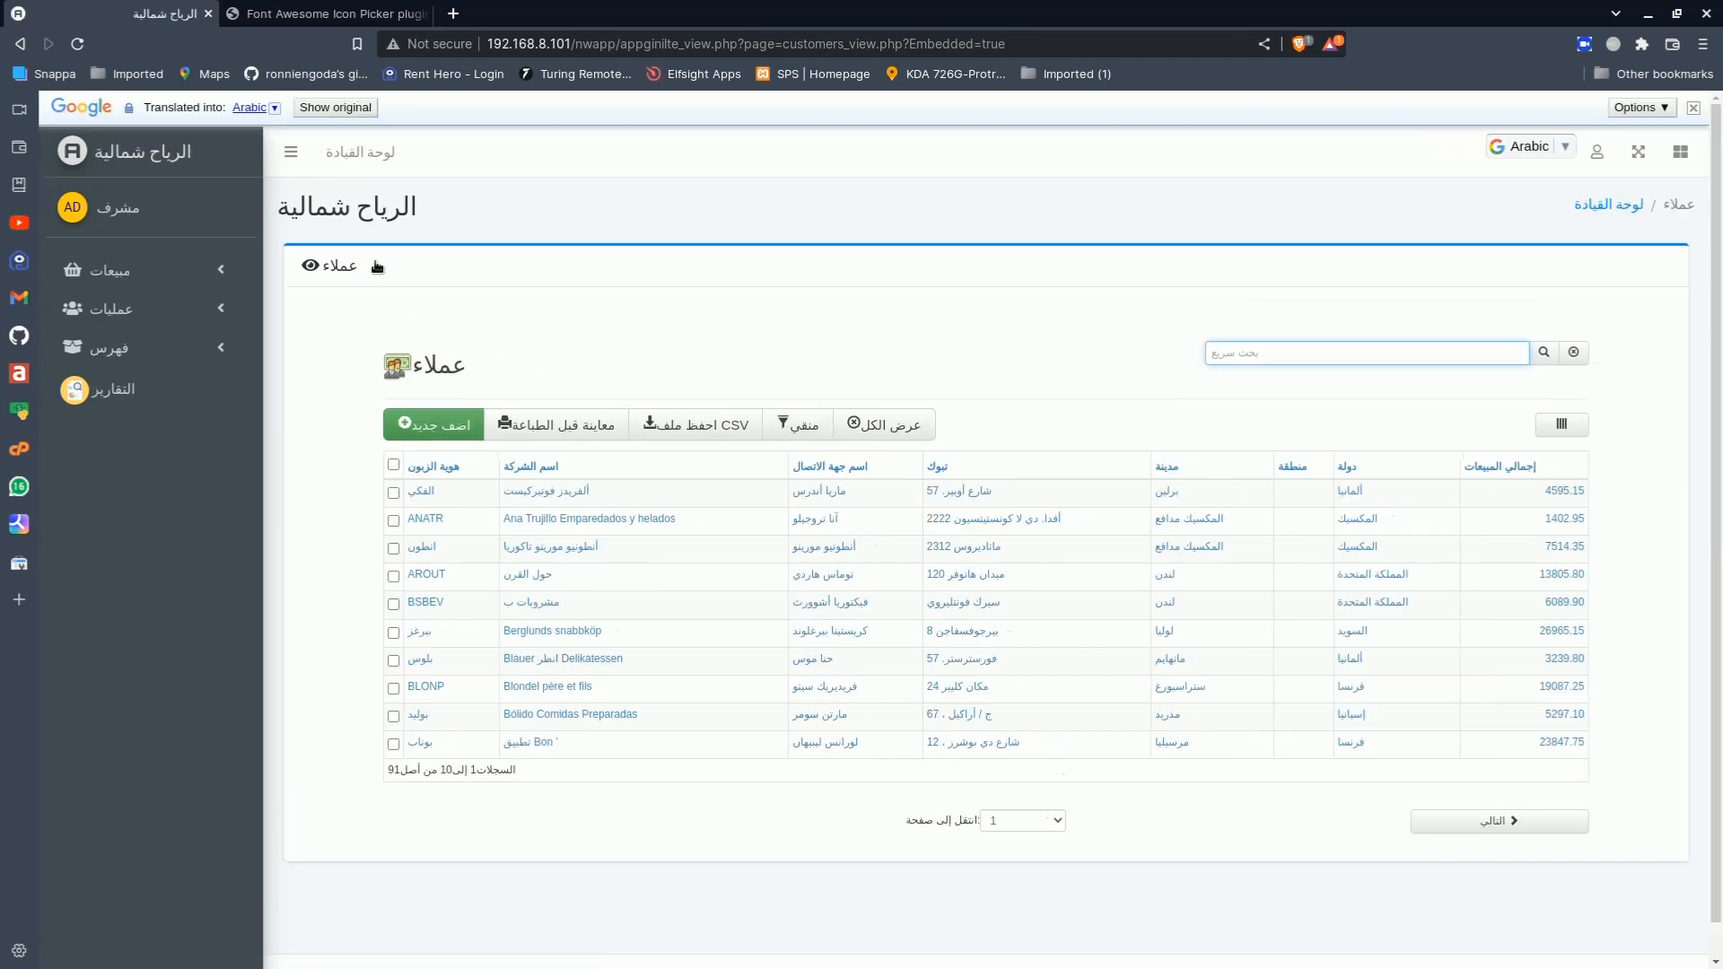
scroll(380, 643, down, 1)
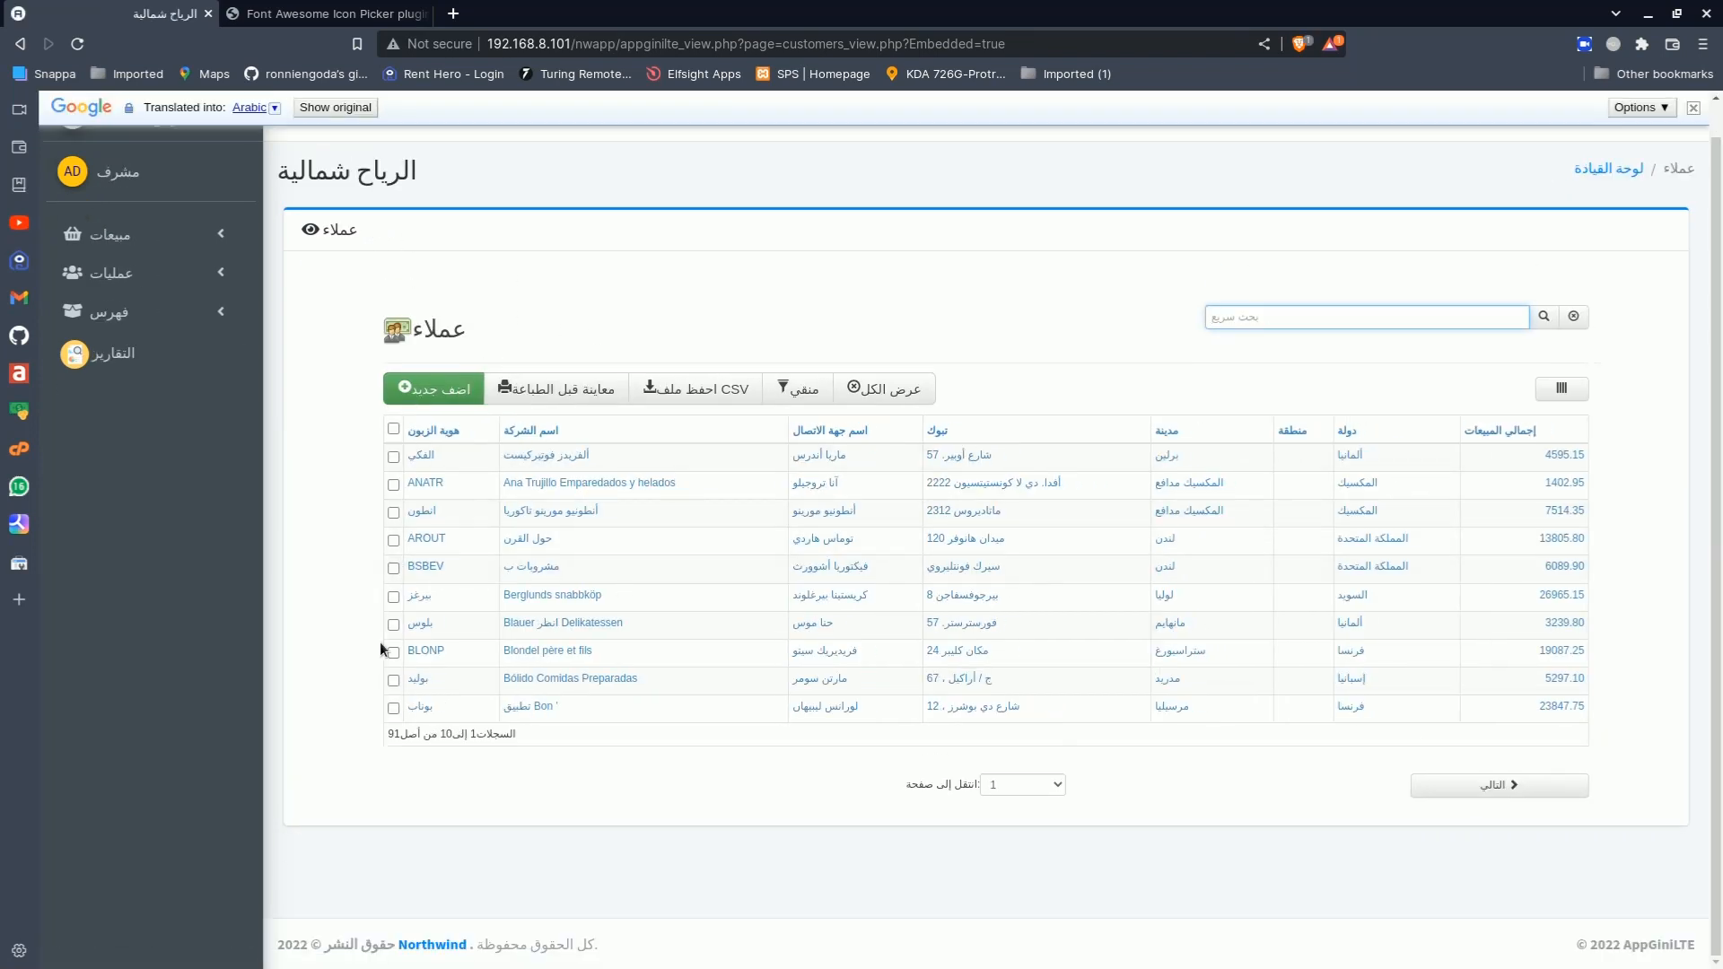
scroll(380, 643, up, 1)
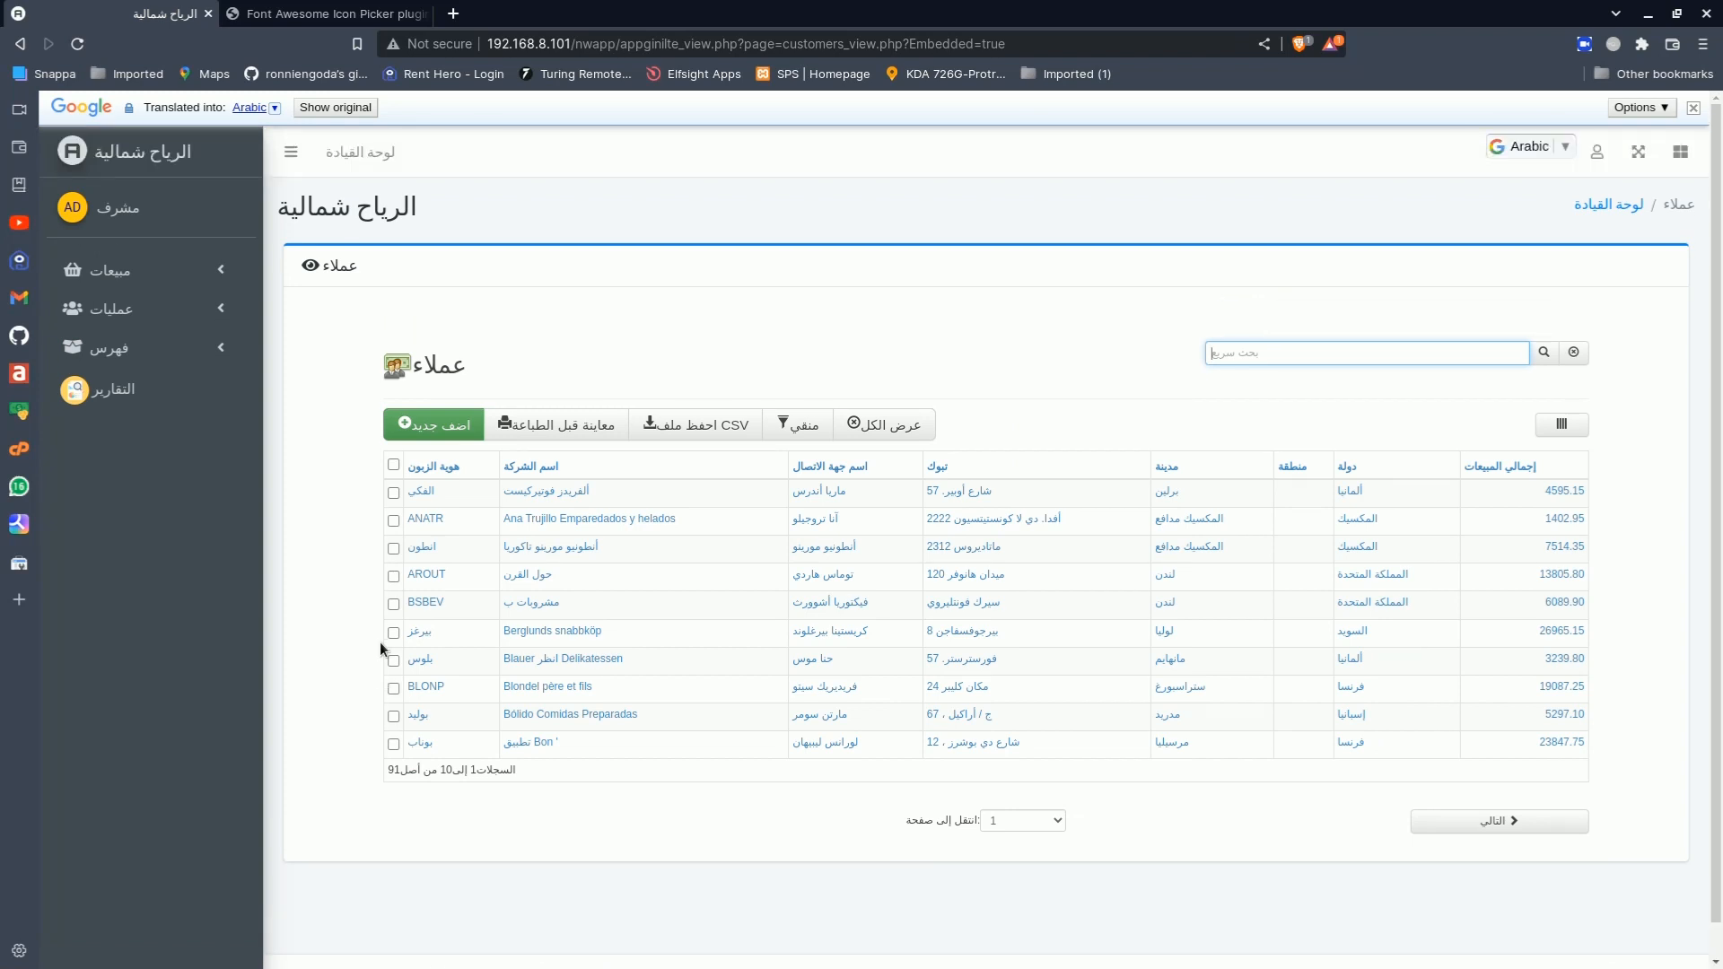
scroll(380, 642, down, 1)
scroll(379, 643, up, 1)
scroll(379, 643, down, 1)
scroll(379, 643, up, 1)
click(1564, 151)
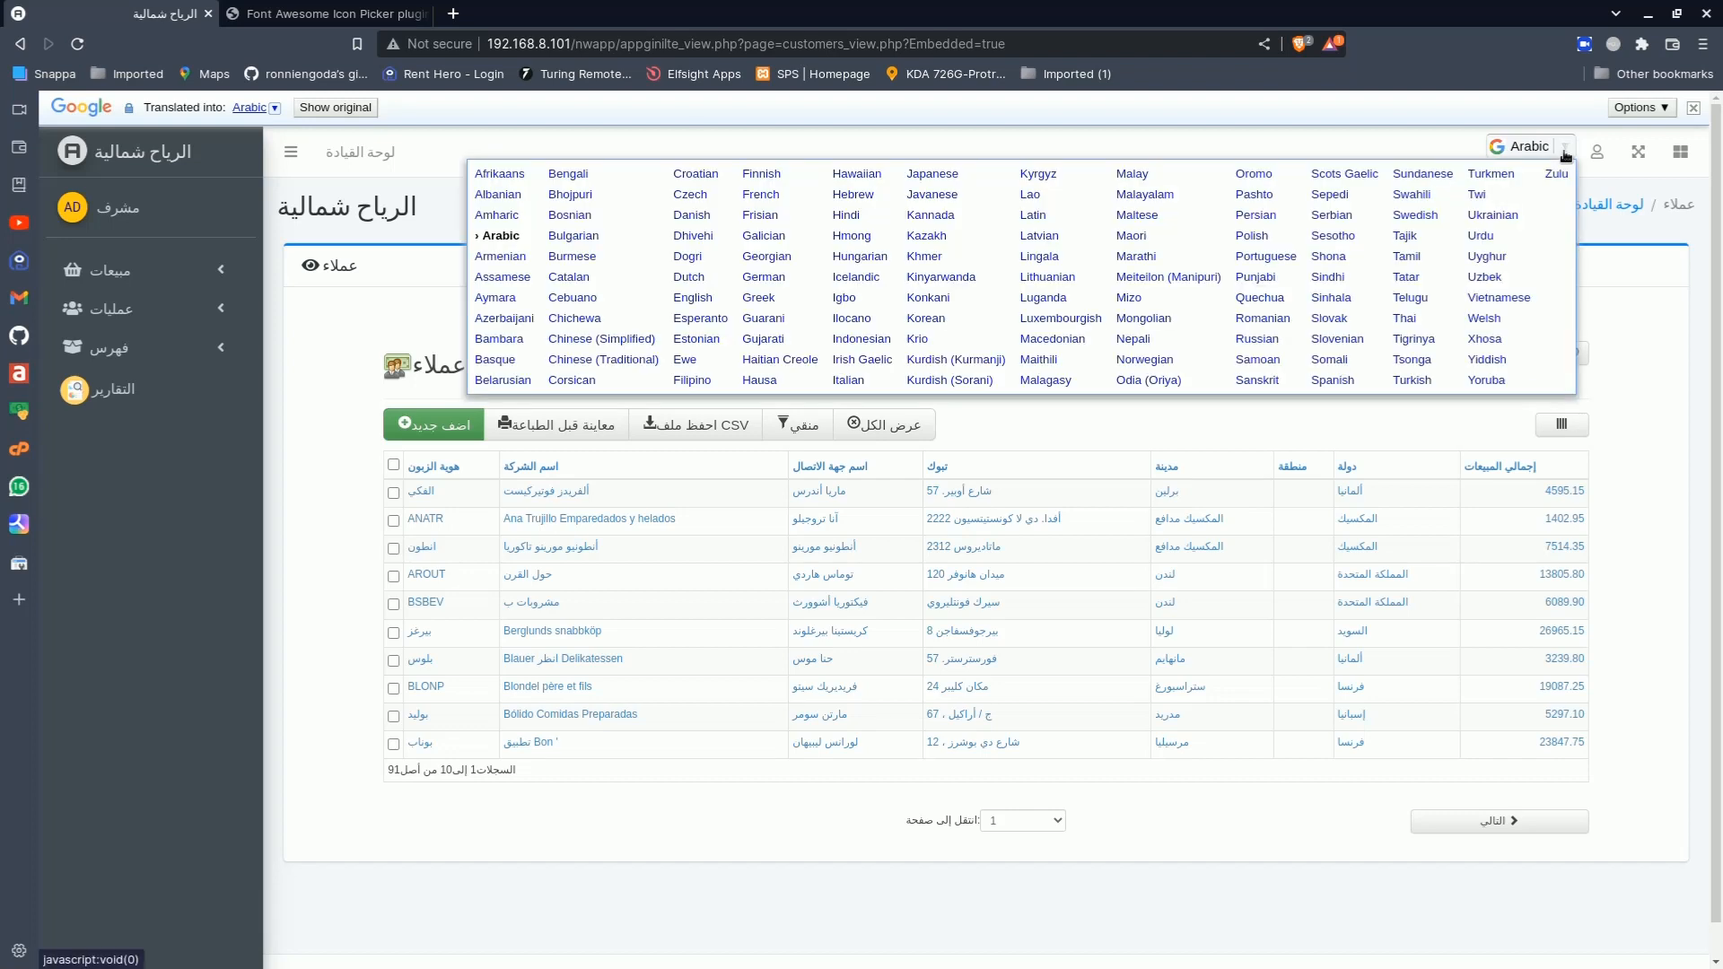
click(703, 141)
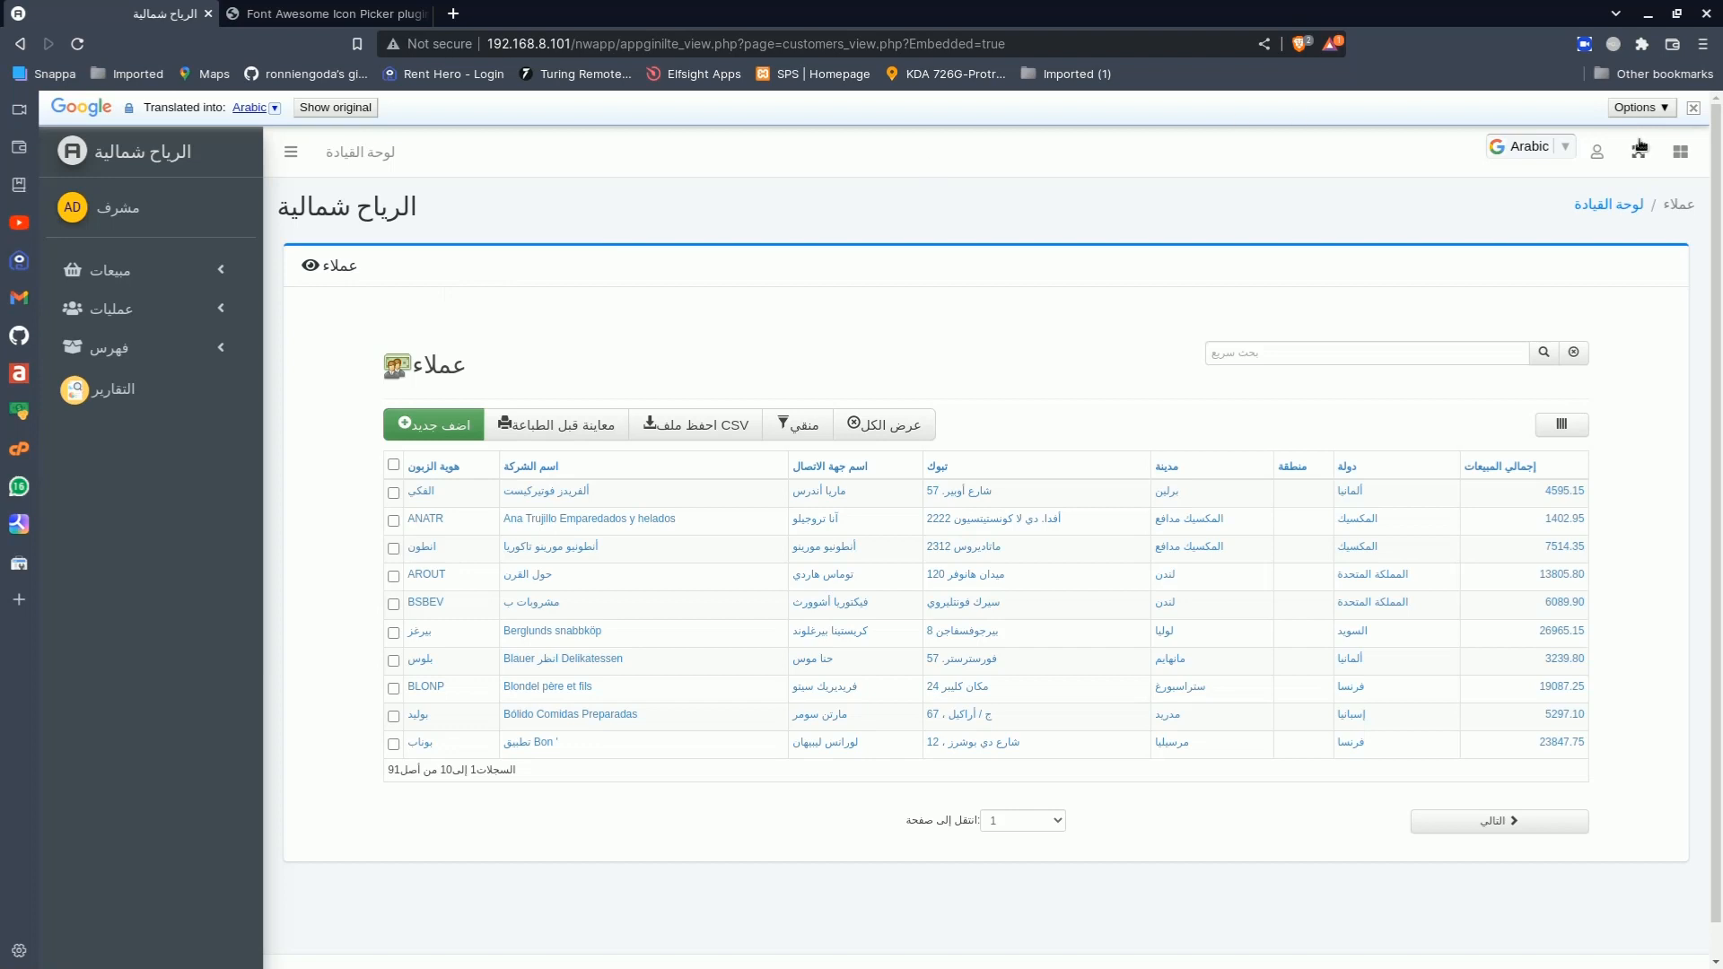
In the general AppginiLTE settings, set Enable Google Translation to No and save the access permission and translation settings
click(1601, 152)
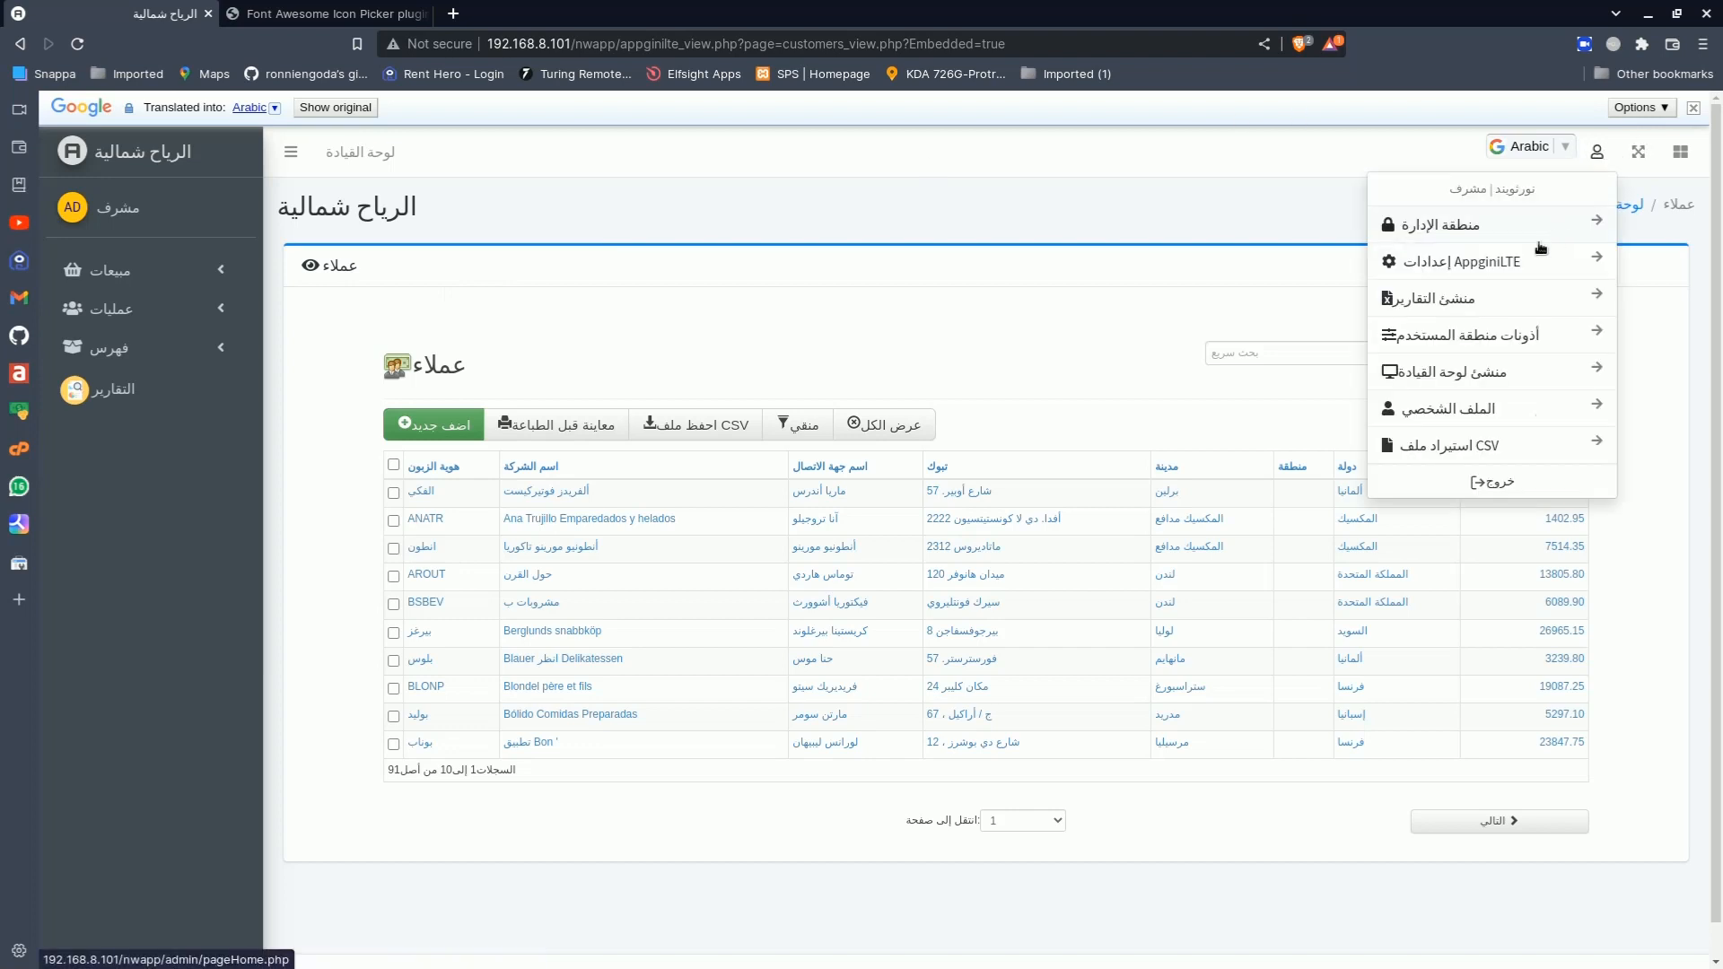
click(1493, 266)
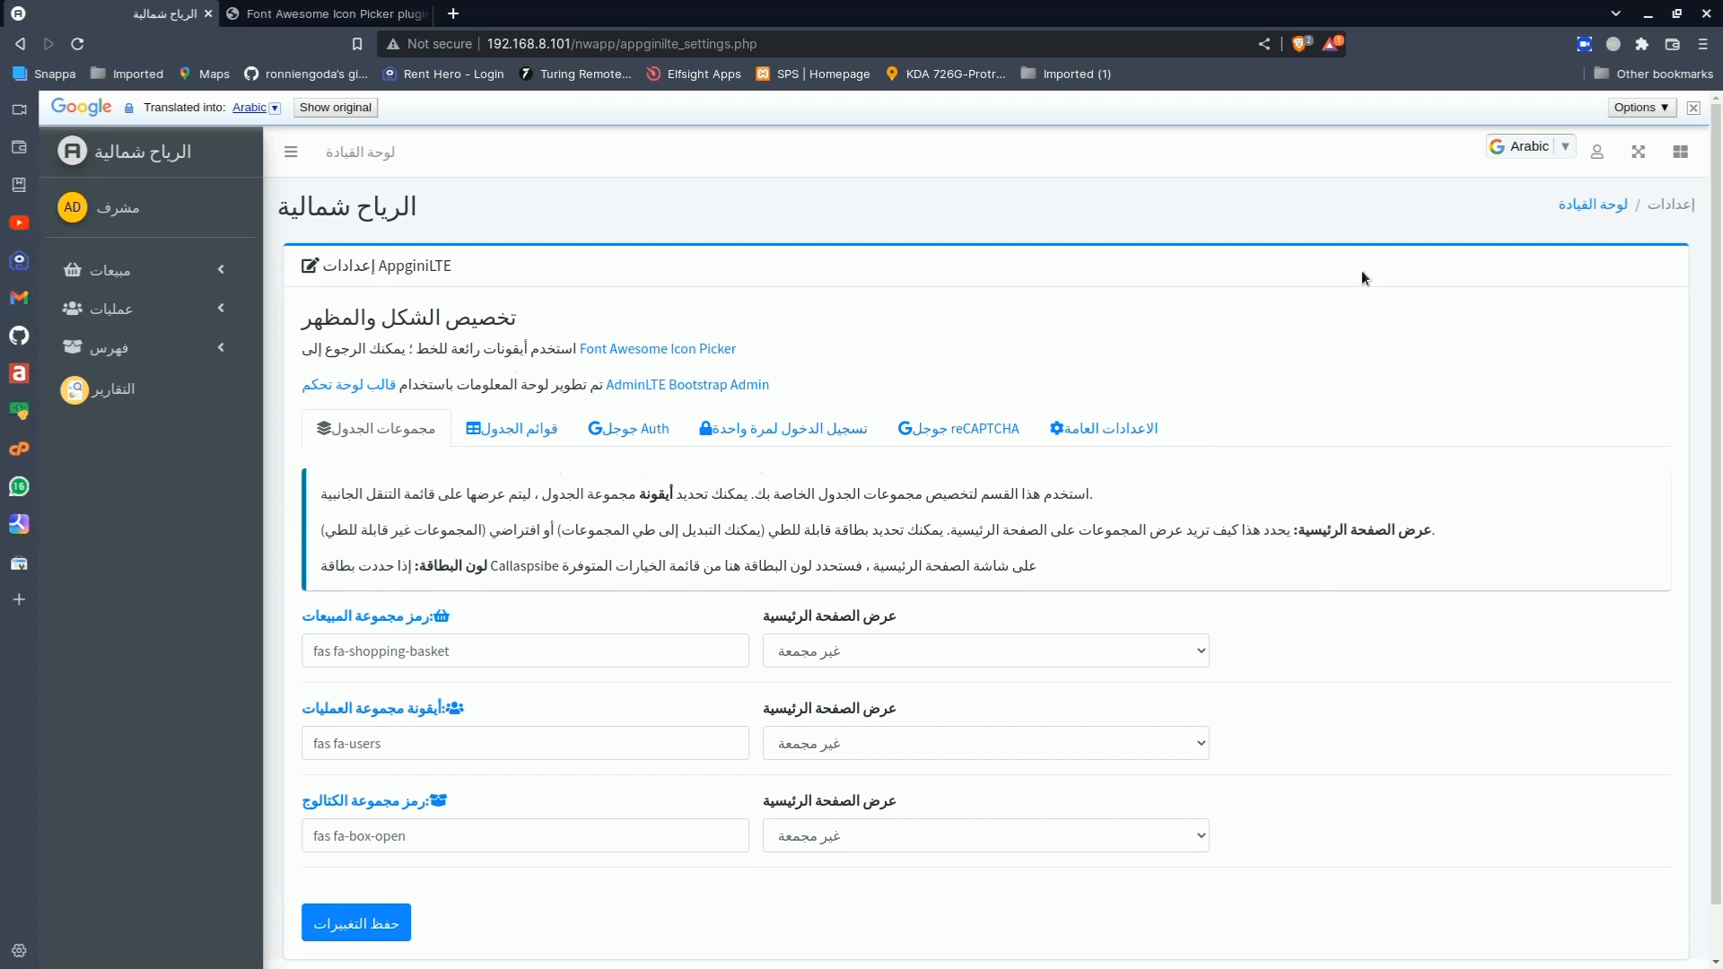
click(1105, 428)
scroll(741, 625, down, 3)
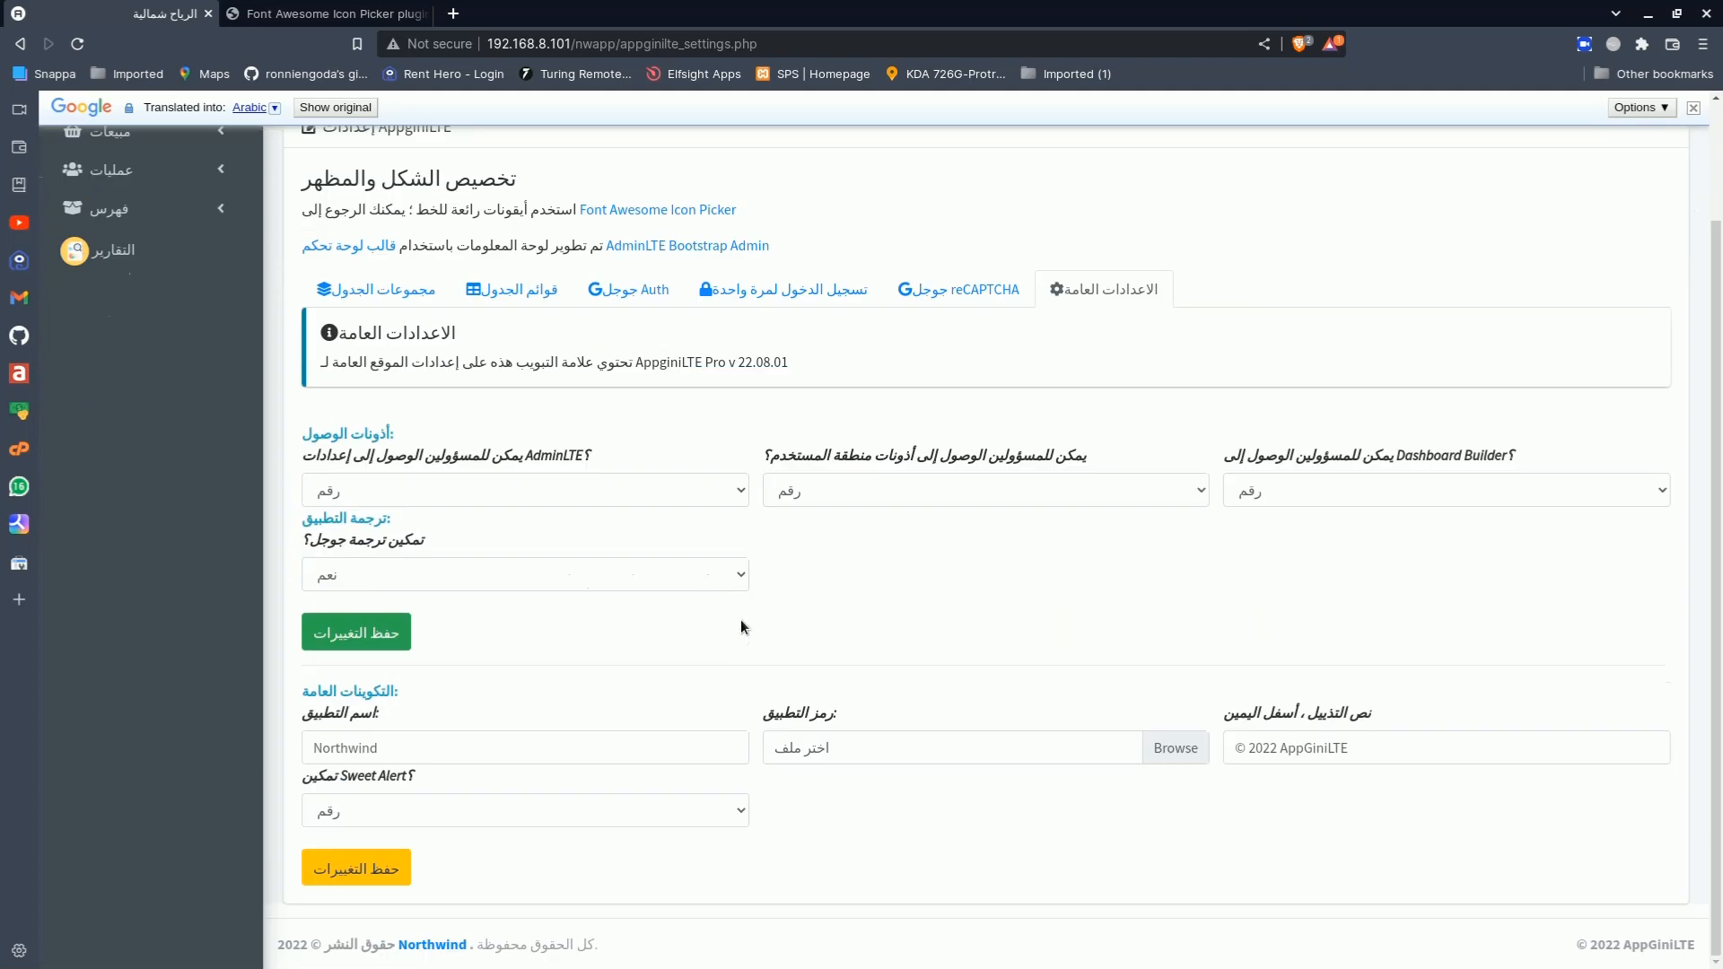
click(676, 575)
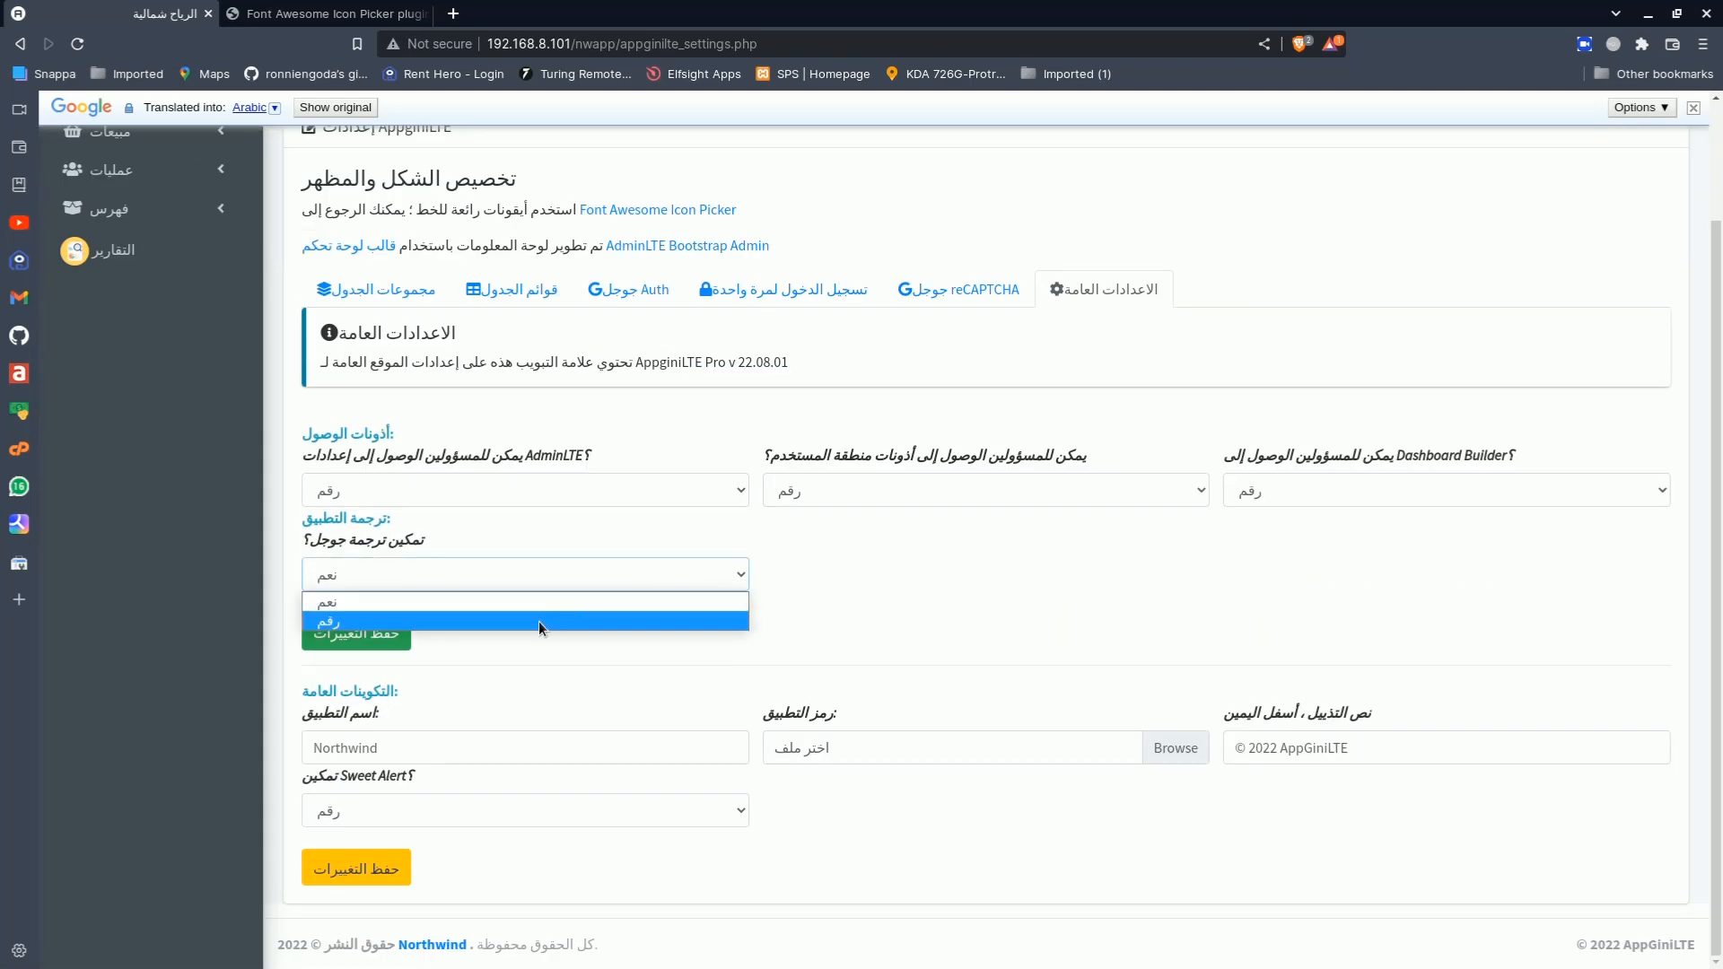
click(539, 621)
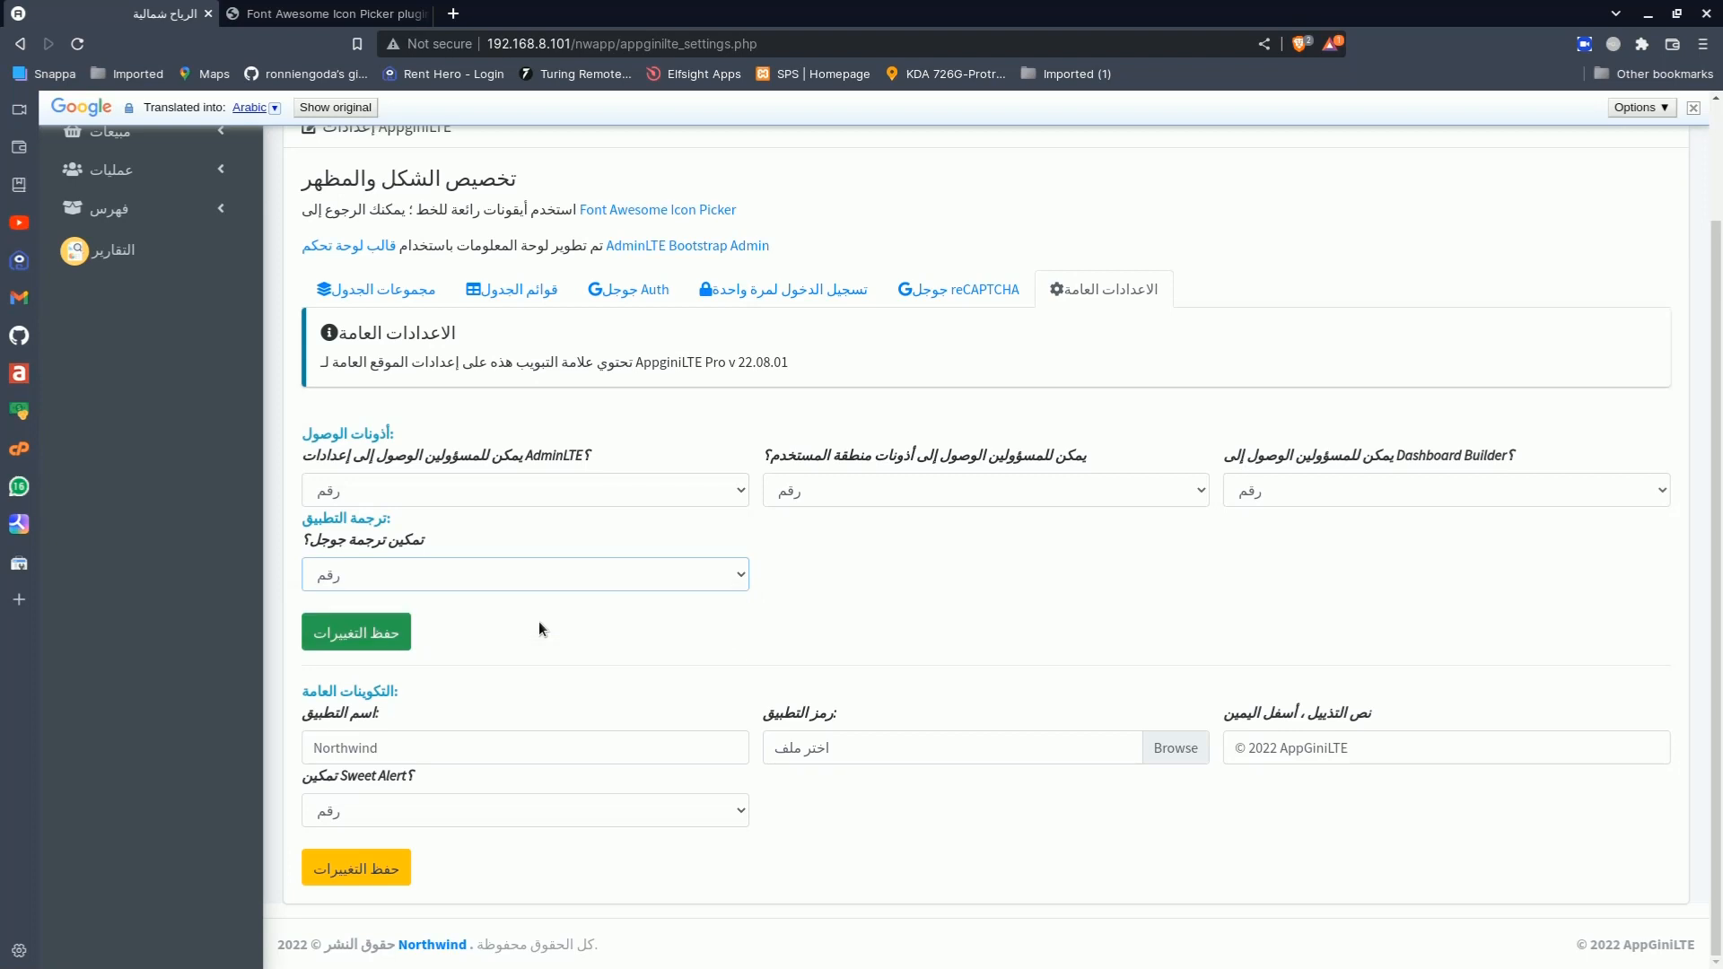
click(367, 633)
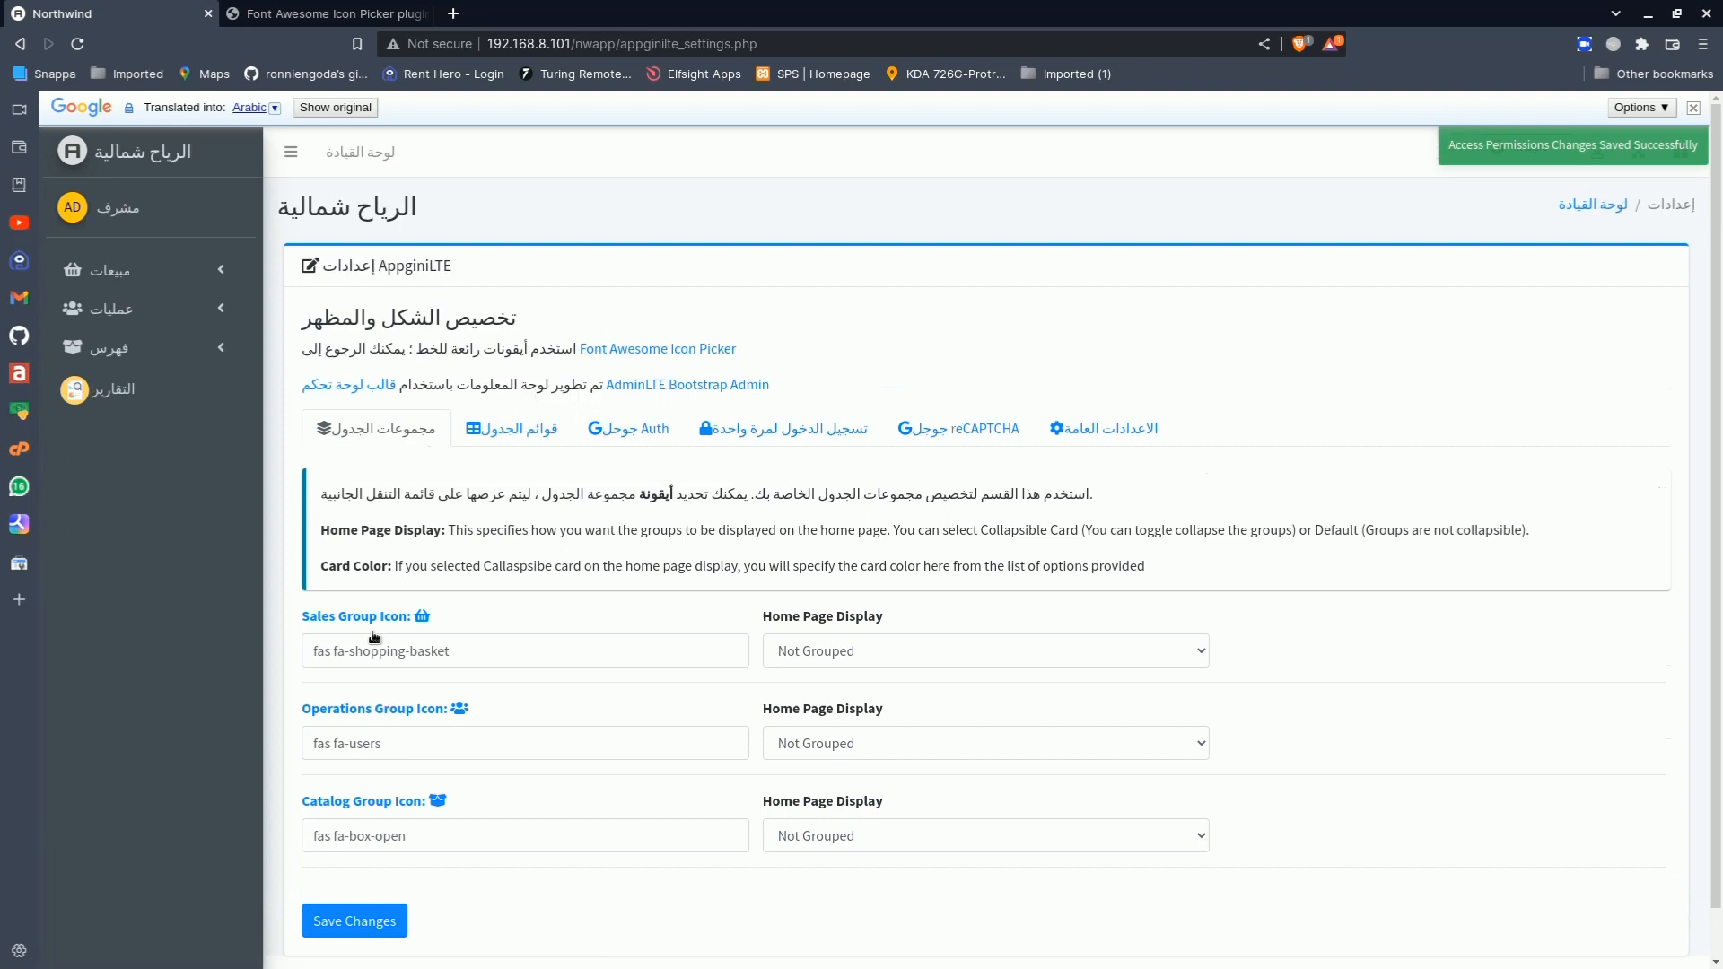
Close the Google translation on the home page to restore the original language, and check the Orders table
click(153, 172)
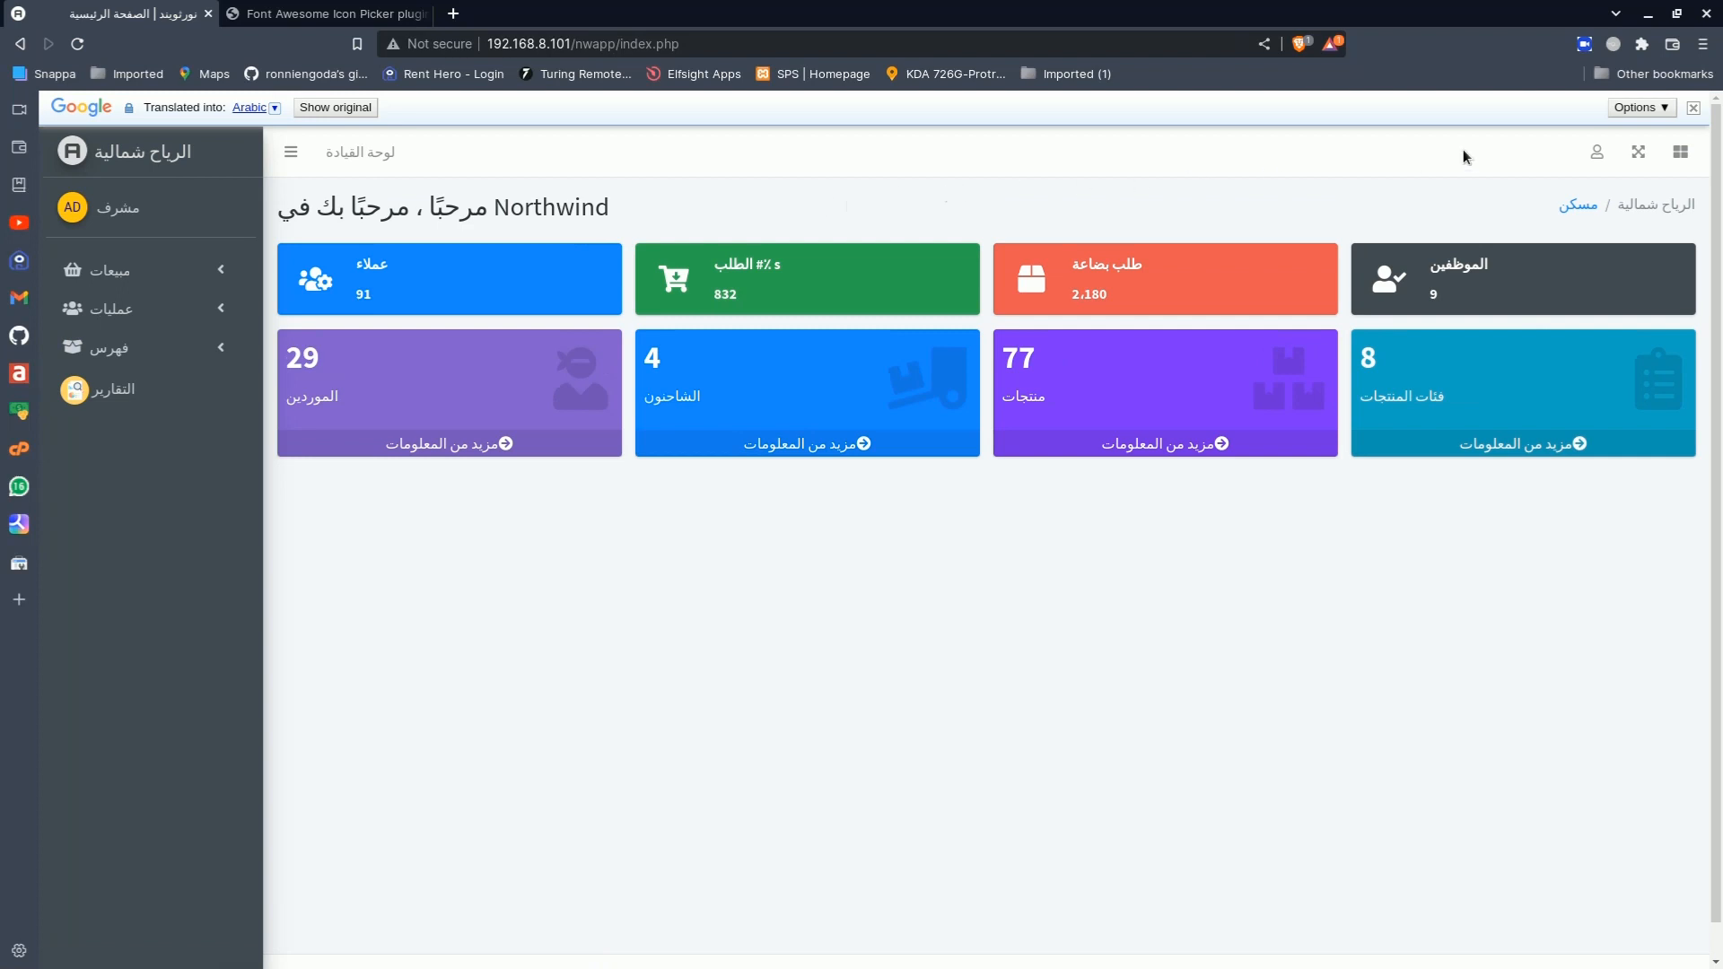
click(1694, 108)
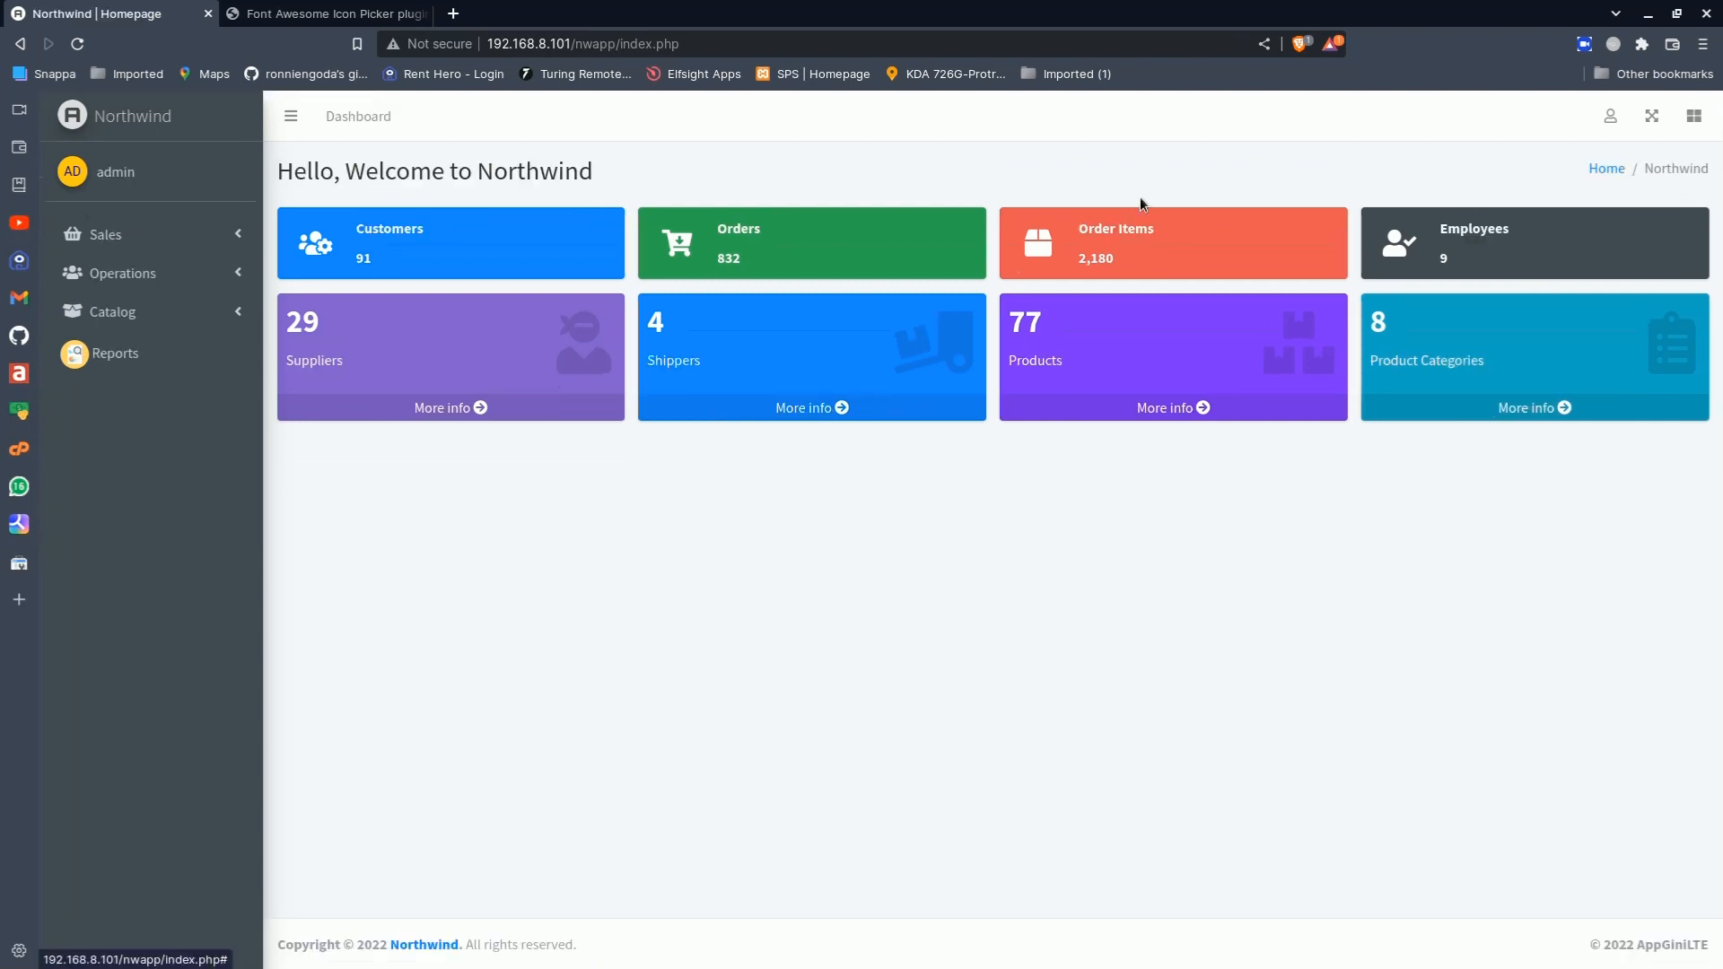
click(739, 226)
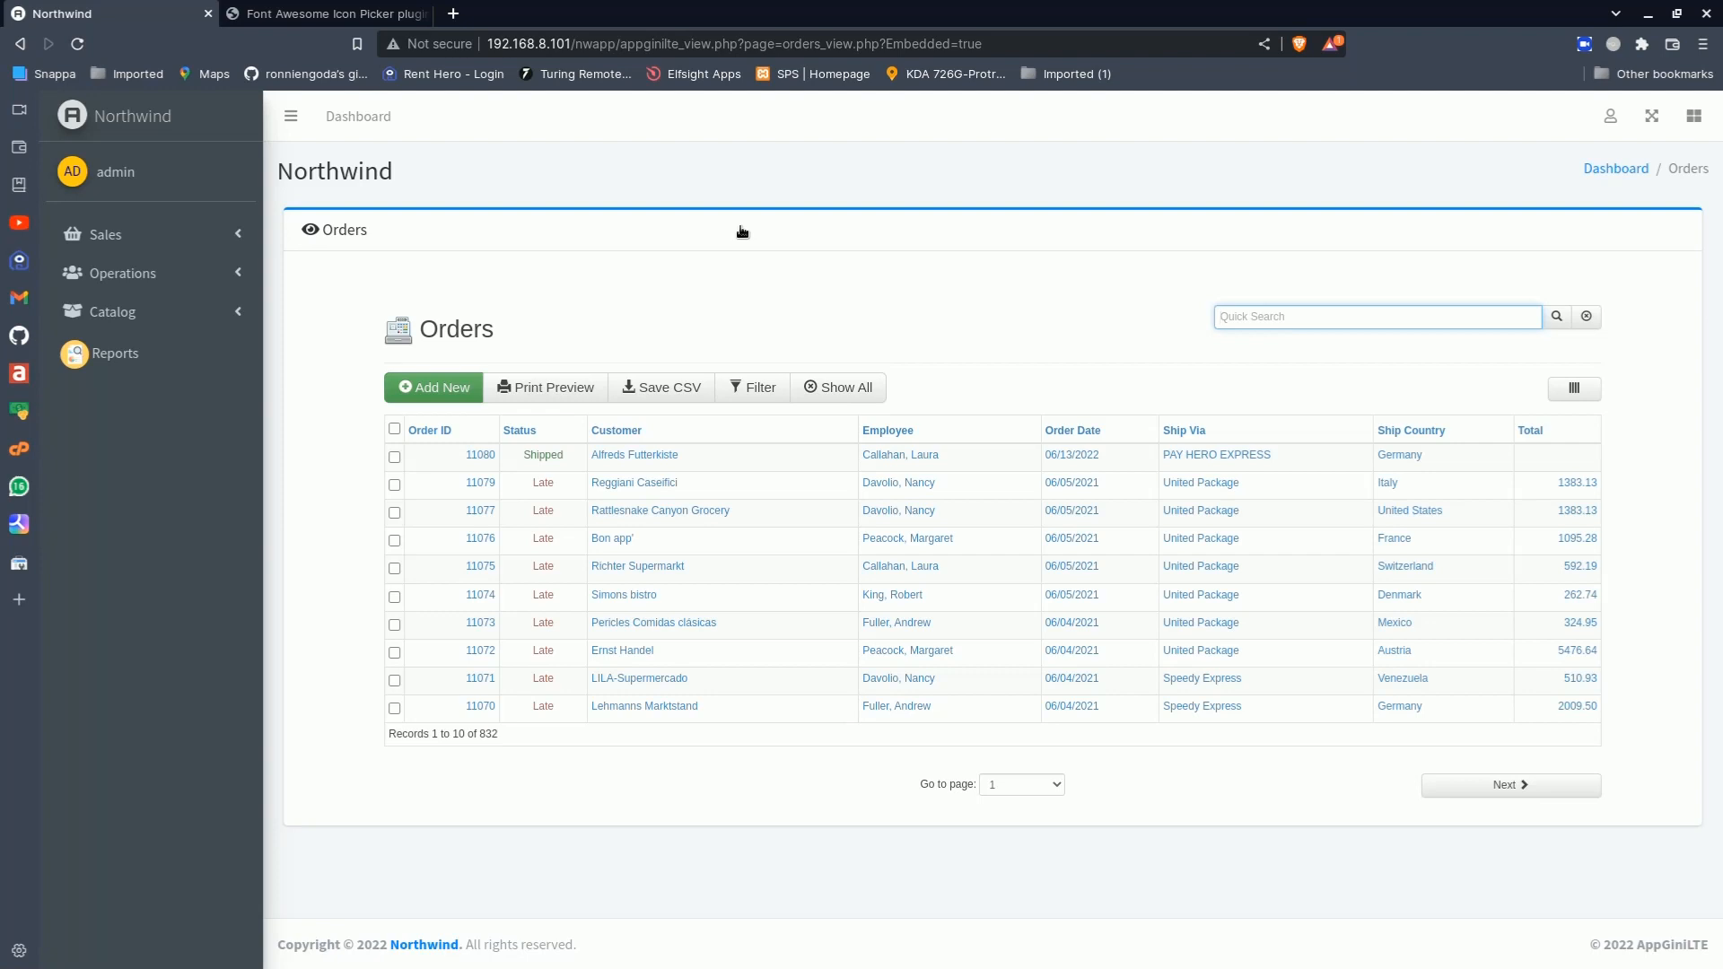
Open the general AppginiLTE settings and change the App Name to Northwind ERP
click(1613, 113)
click(1526, 226)
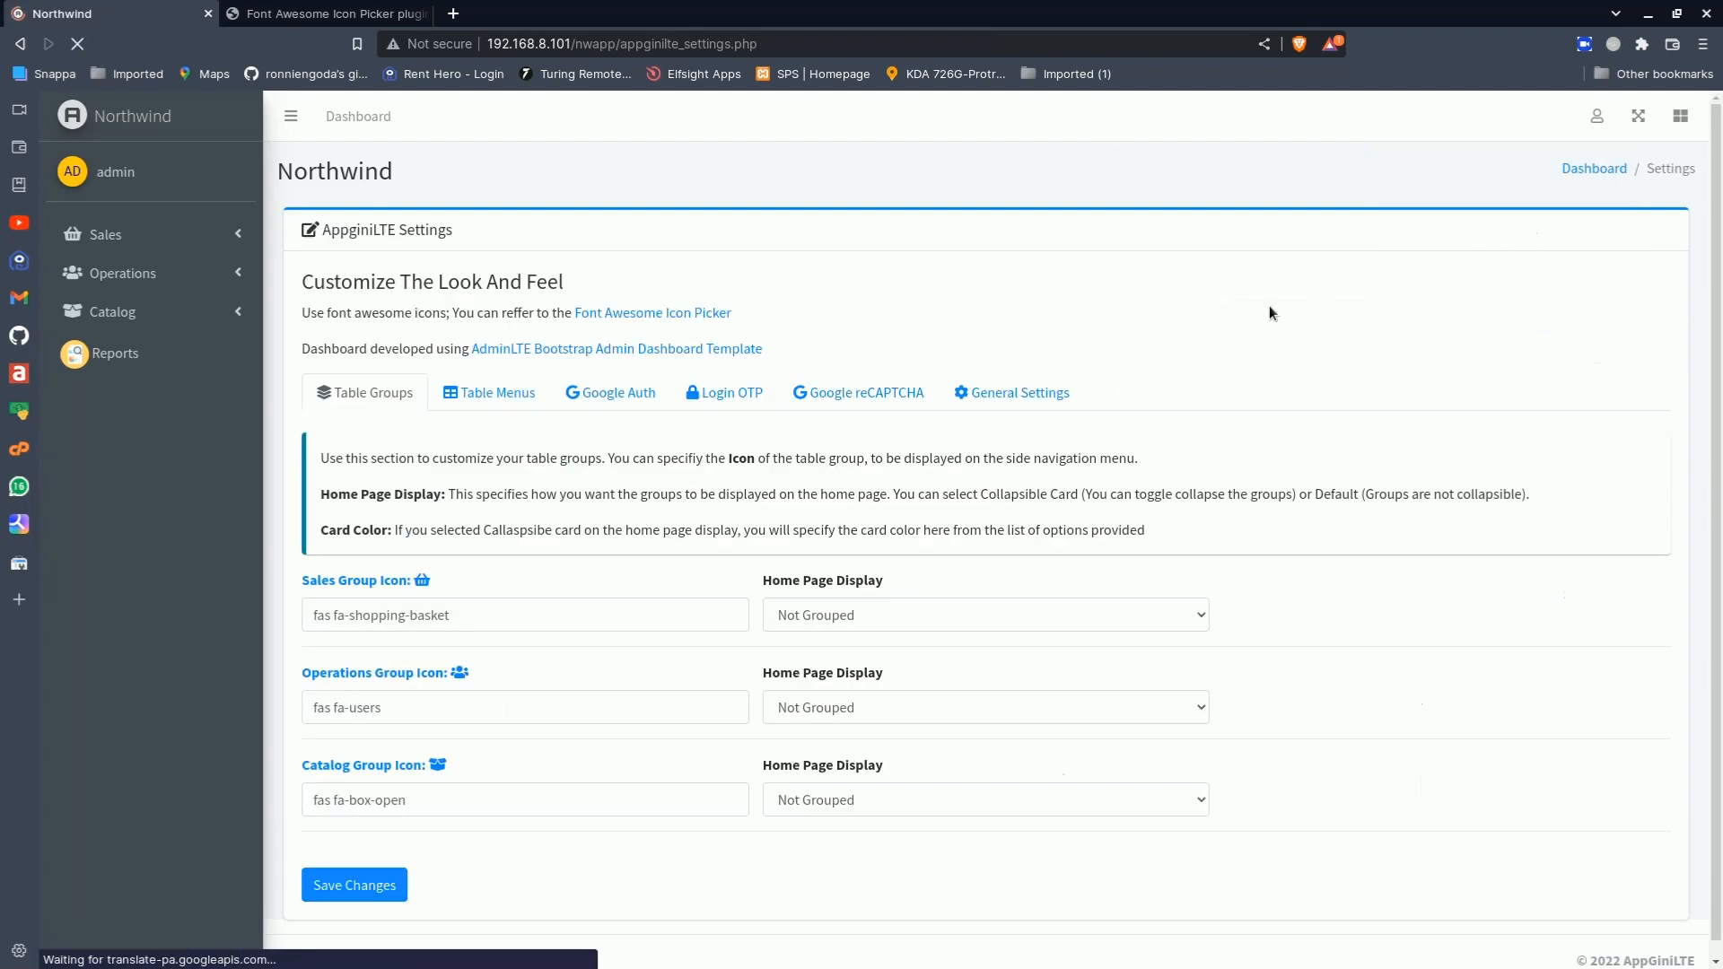
click(1041, 398)
scroll(769, 621, down, 2)
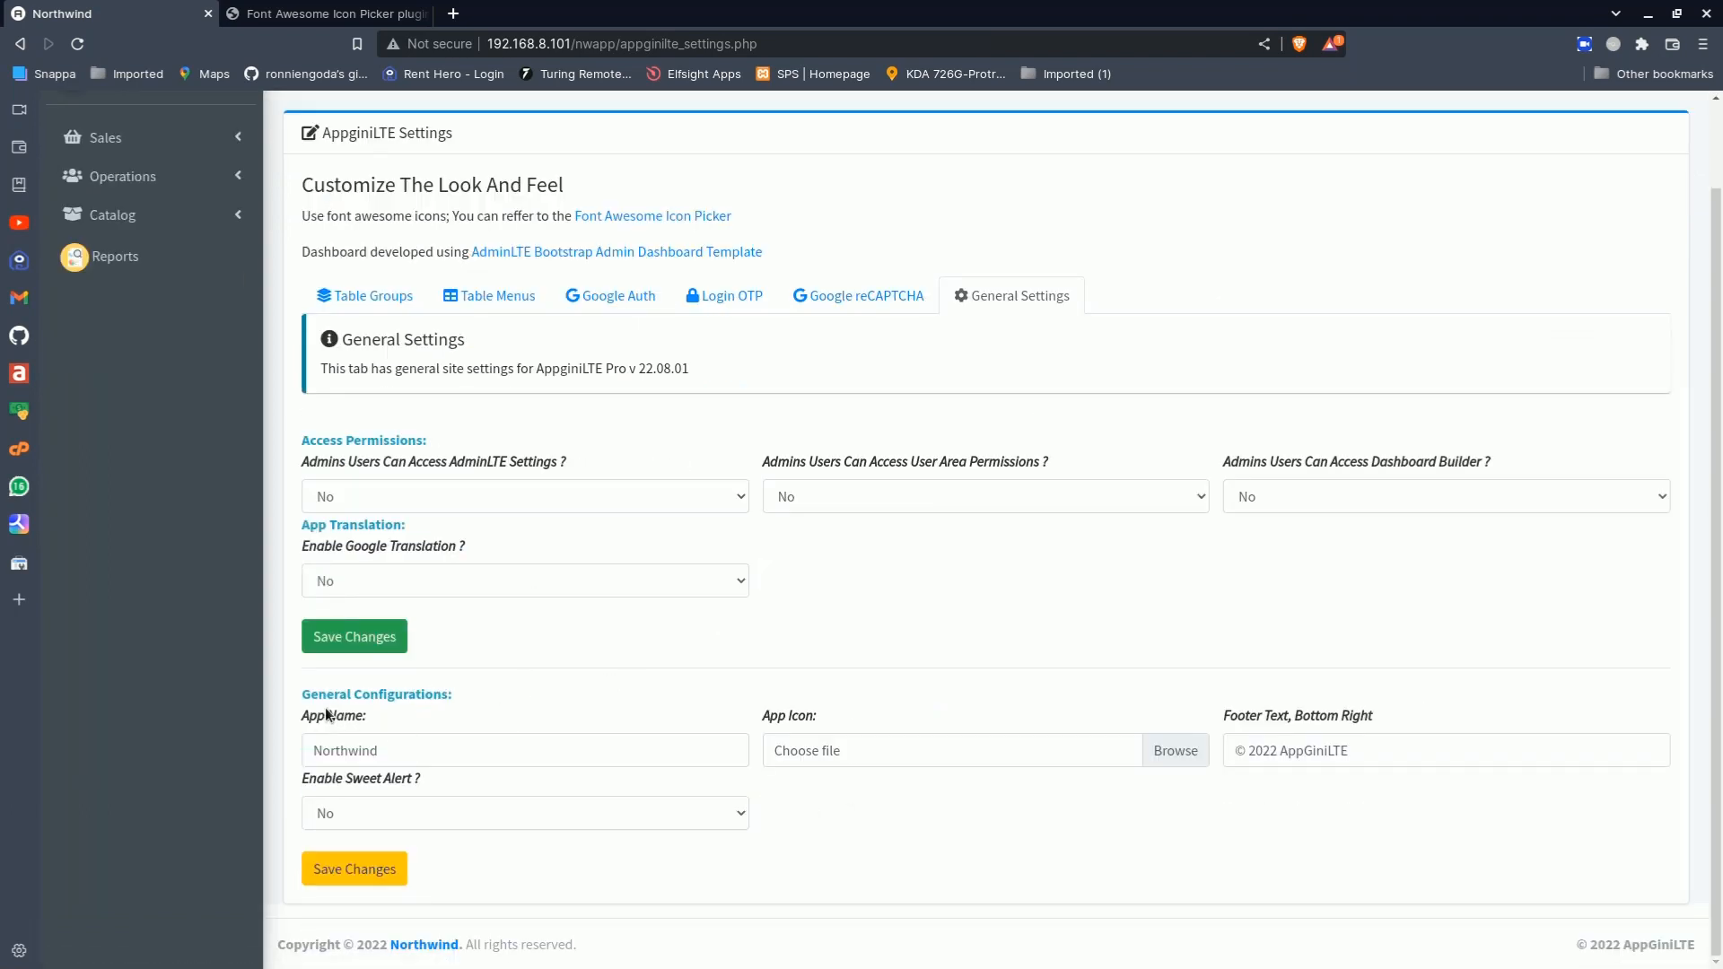
click(421, 750)
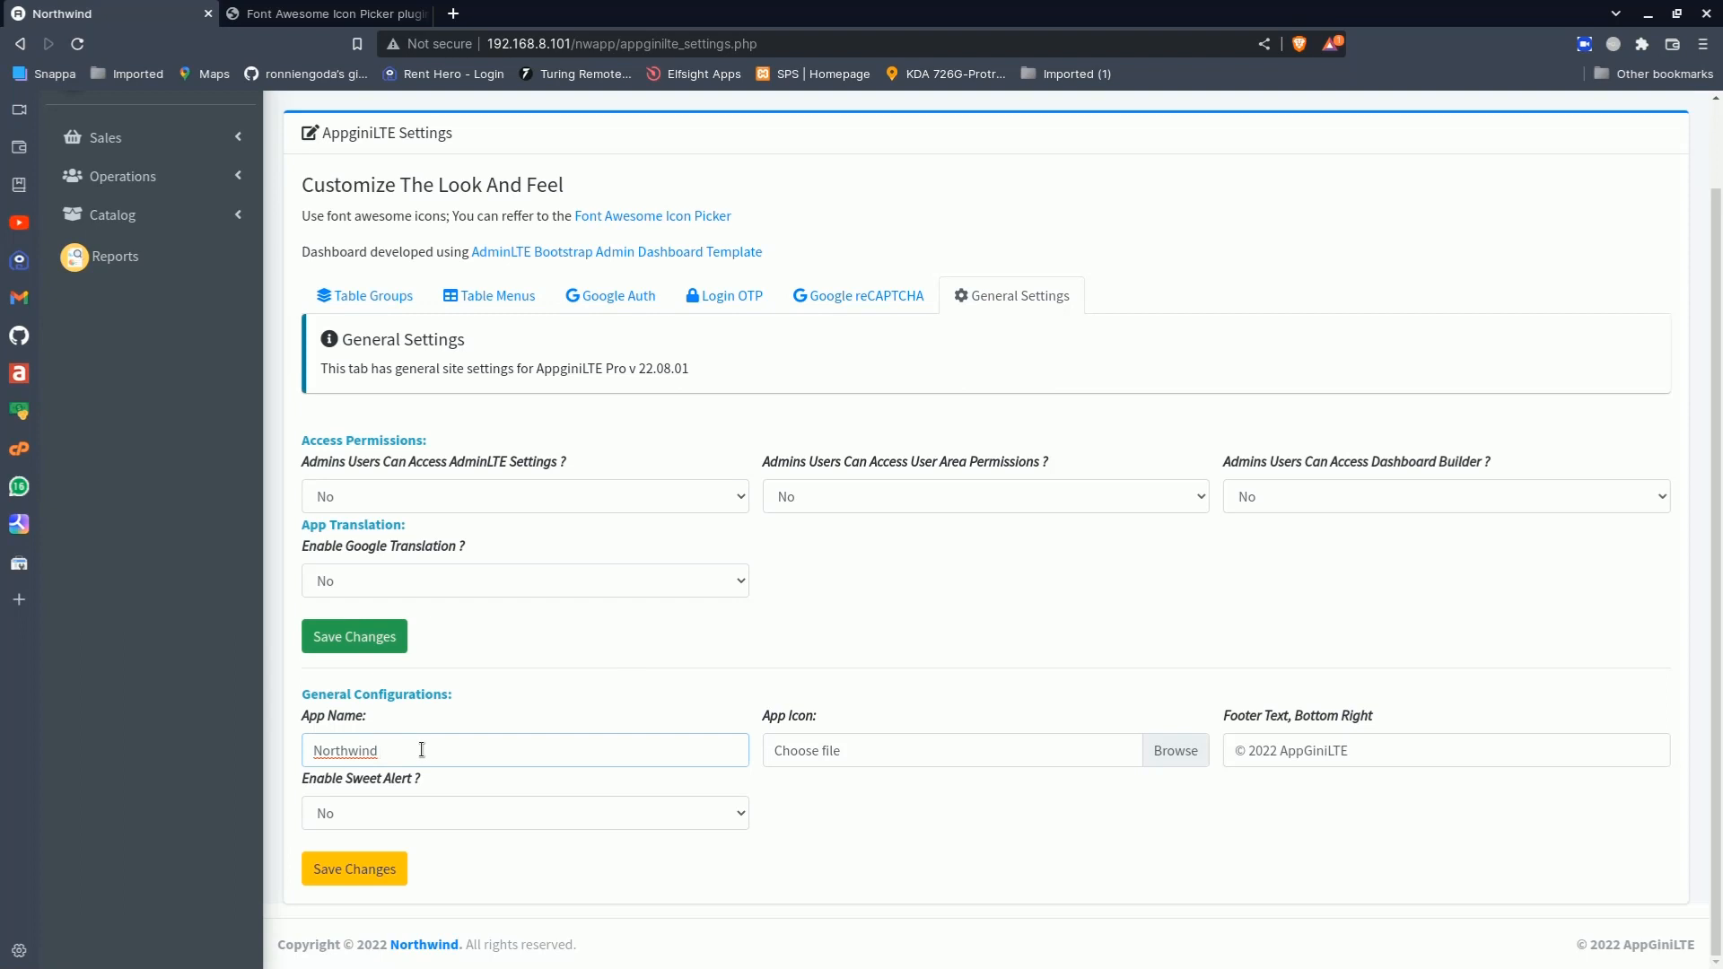
text(ERP)
scroll(777, 614, up, 2)
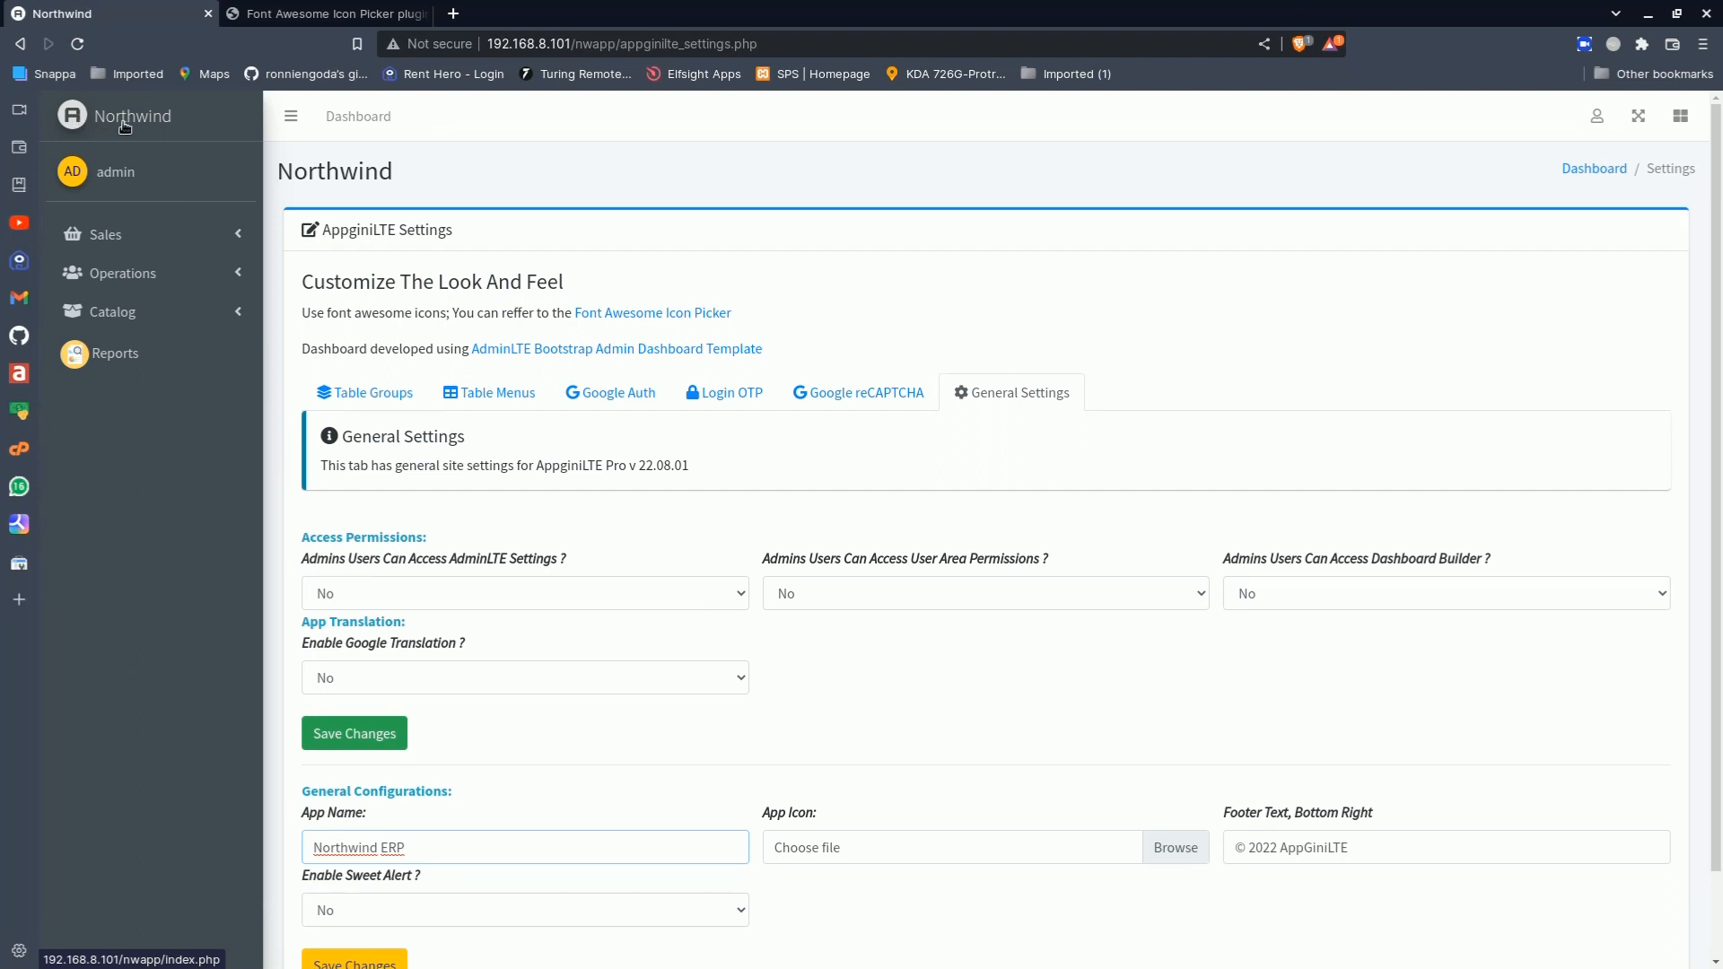
Choose erp.png from the Pictures folder as the App Icon
scroll(577, 562, down, 3)
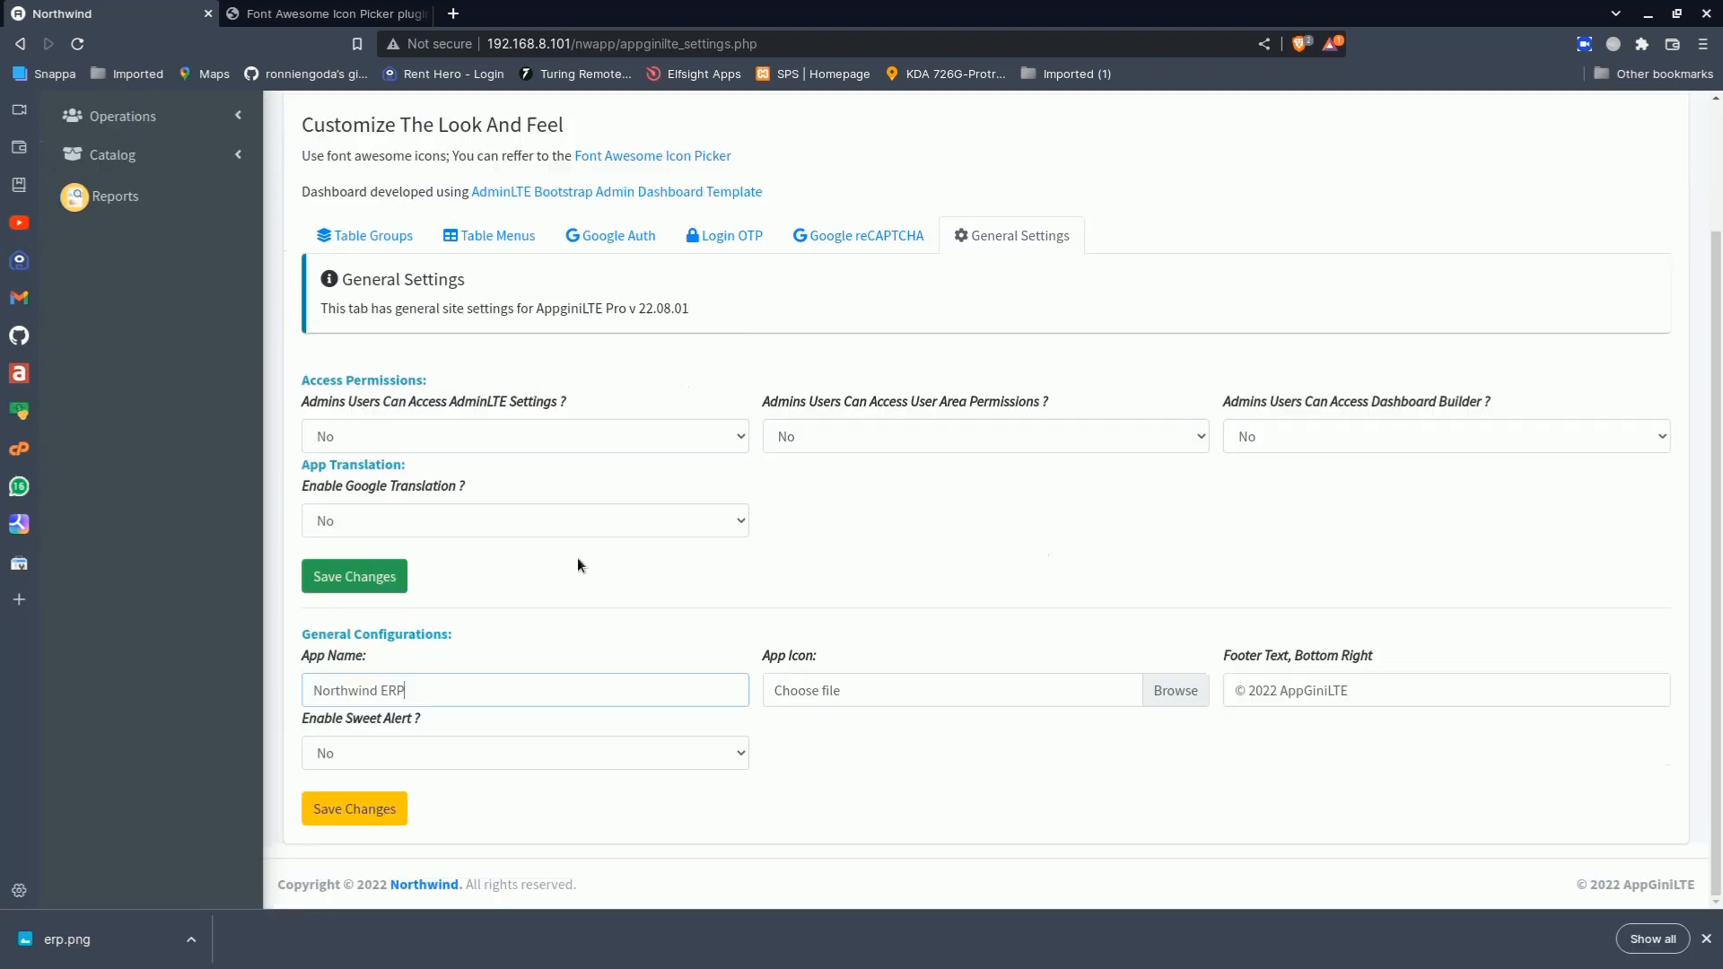
click(805, 695)
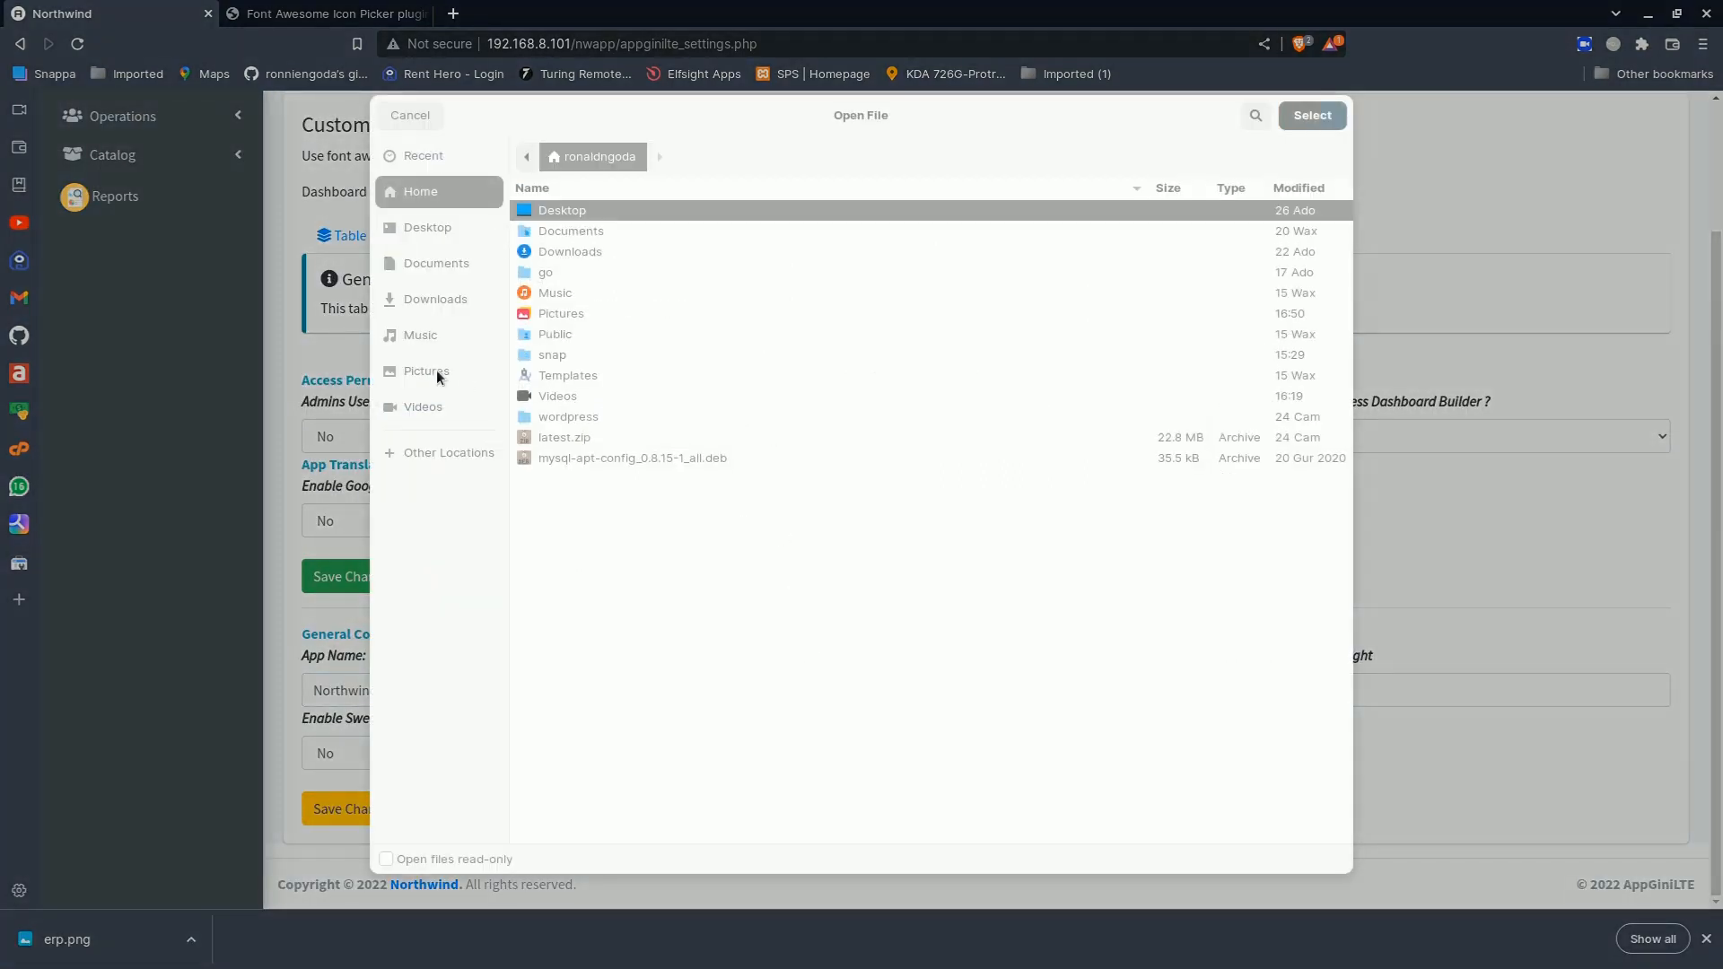
click(436, 372)
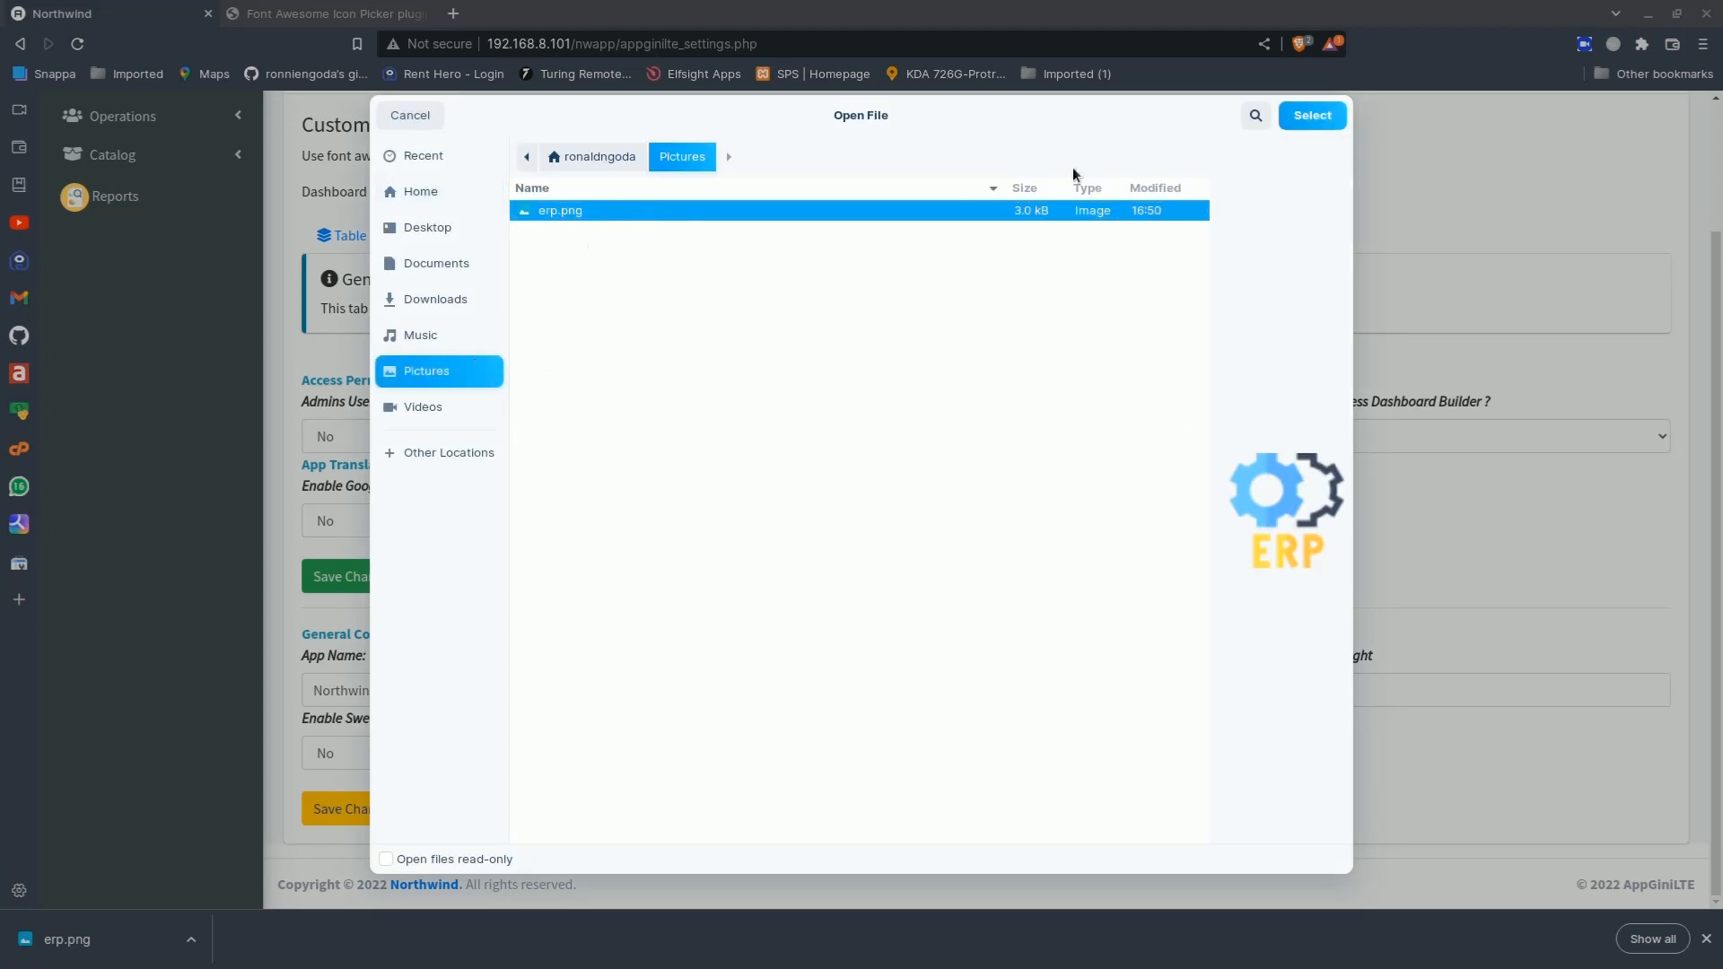
click(1310, 116)
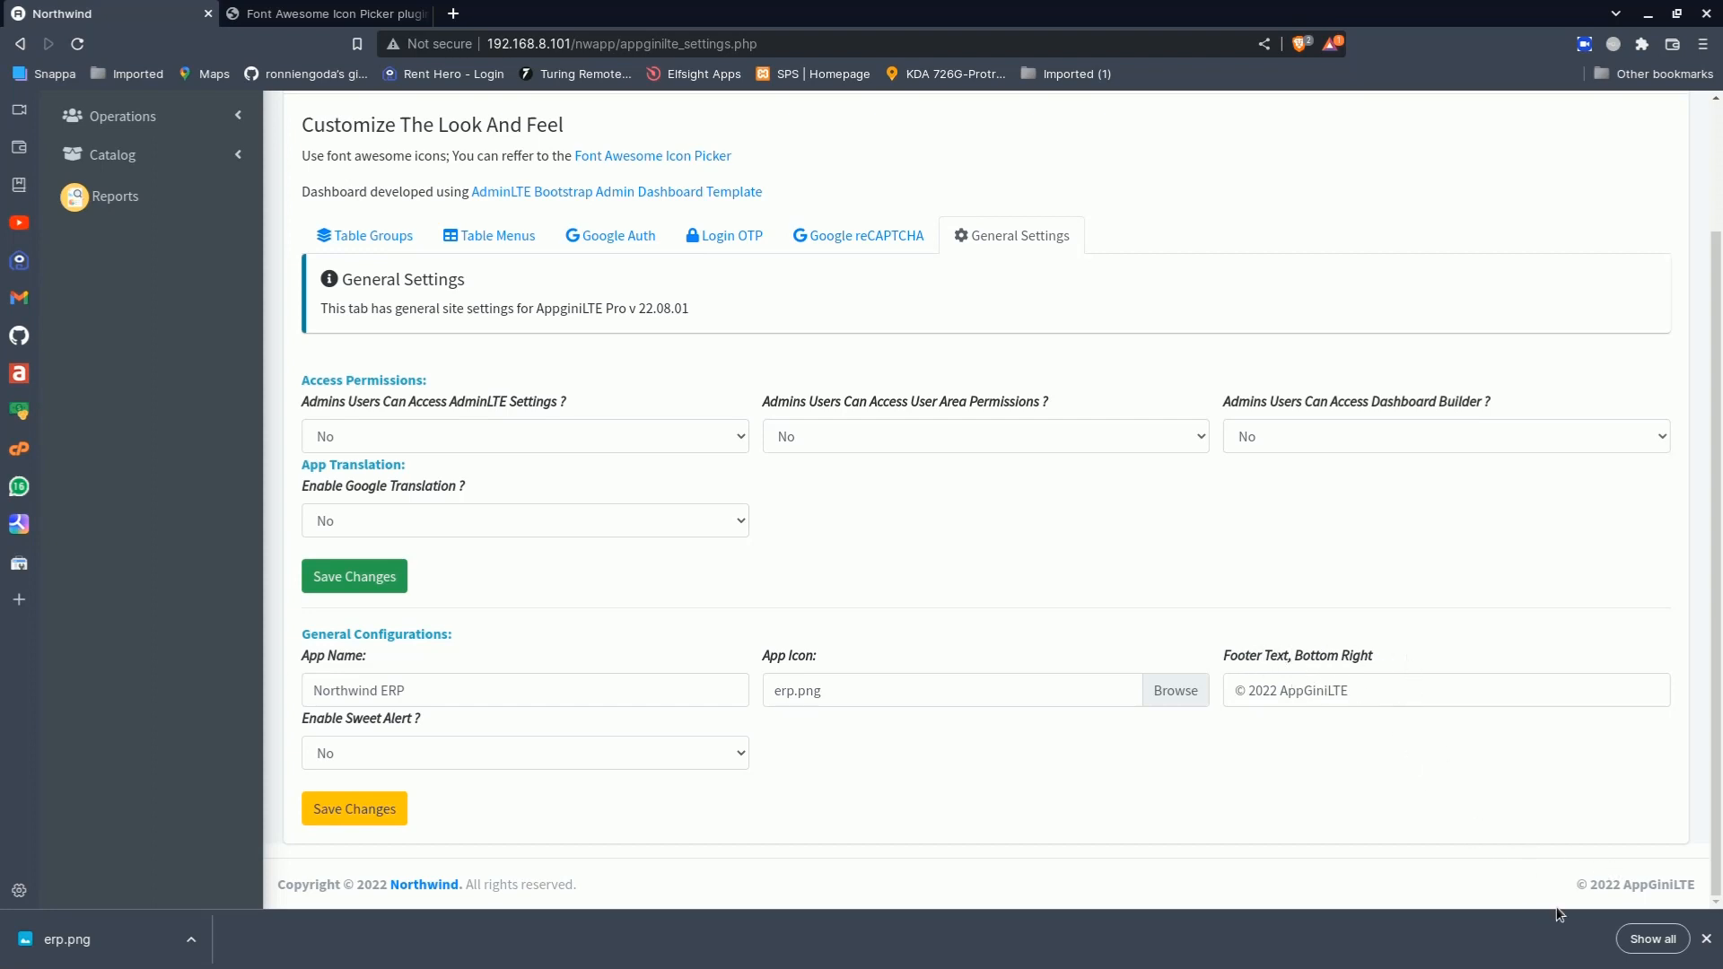
Replace the bottom-right footer text with "Powered By Google"
drag(1380, 695, 1243, 688)
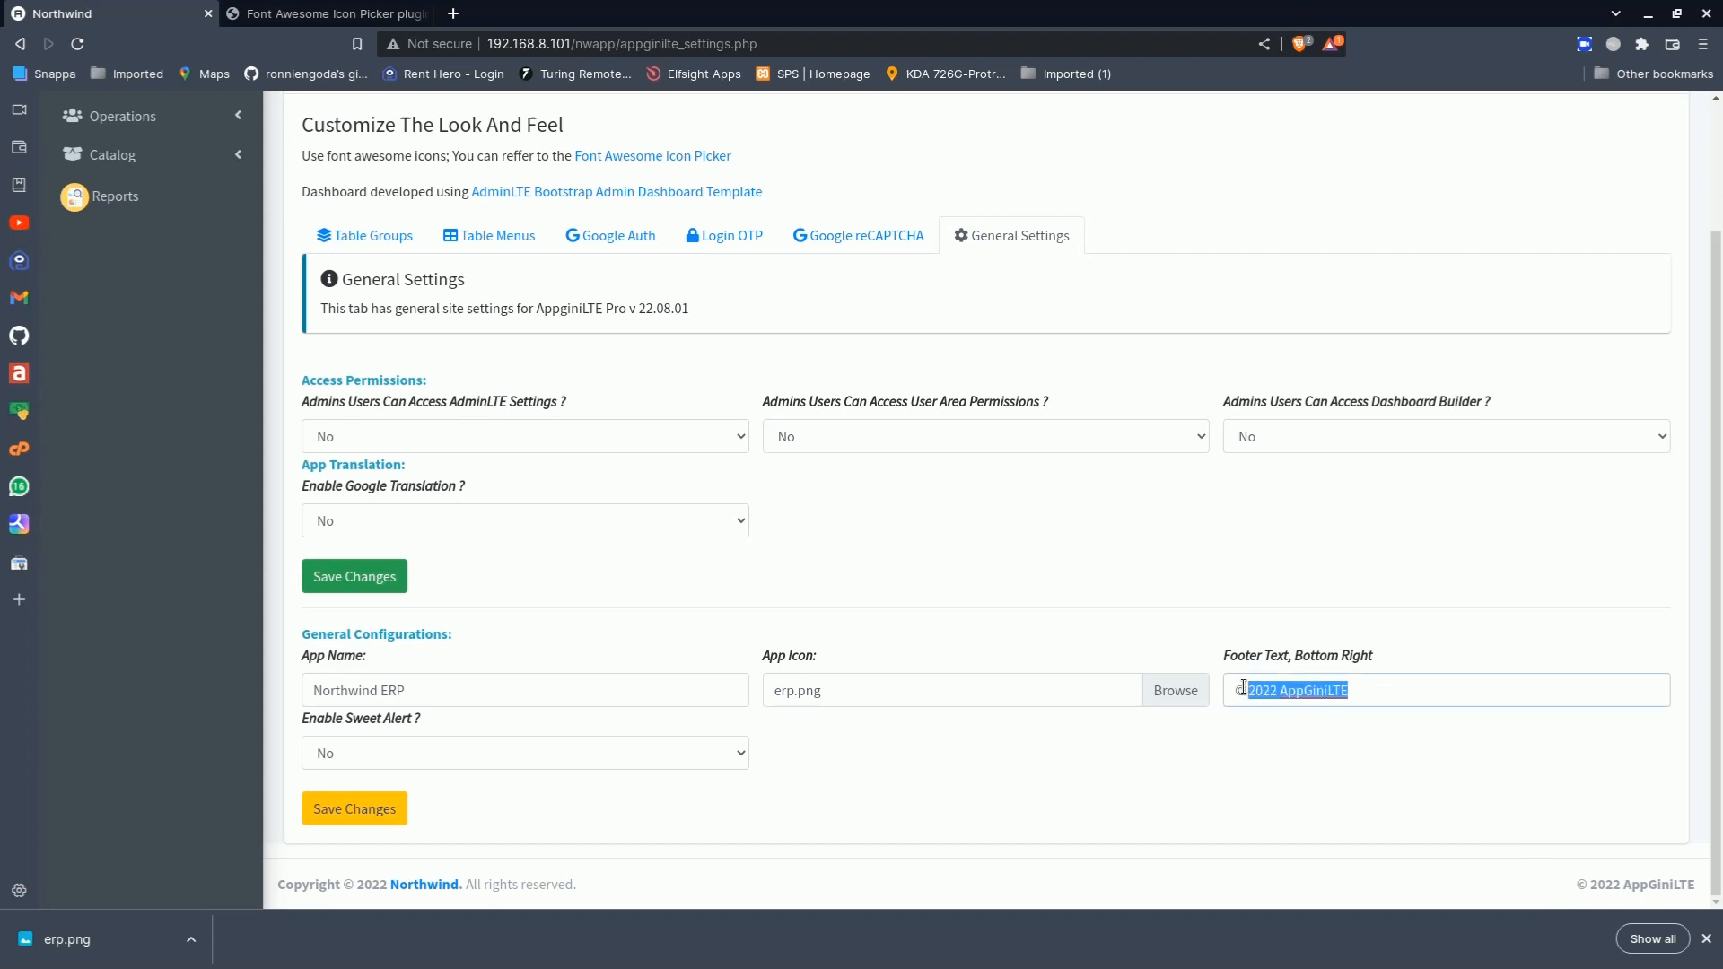
key(BackSpace)
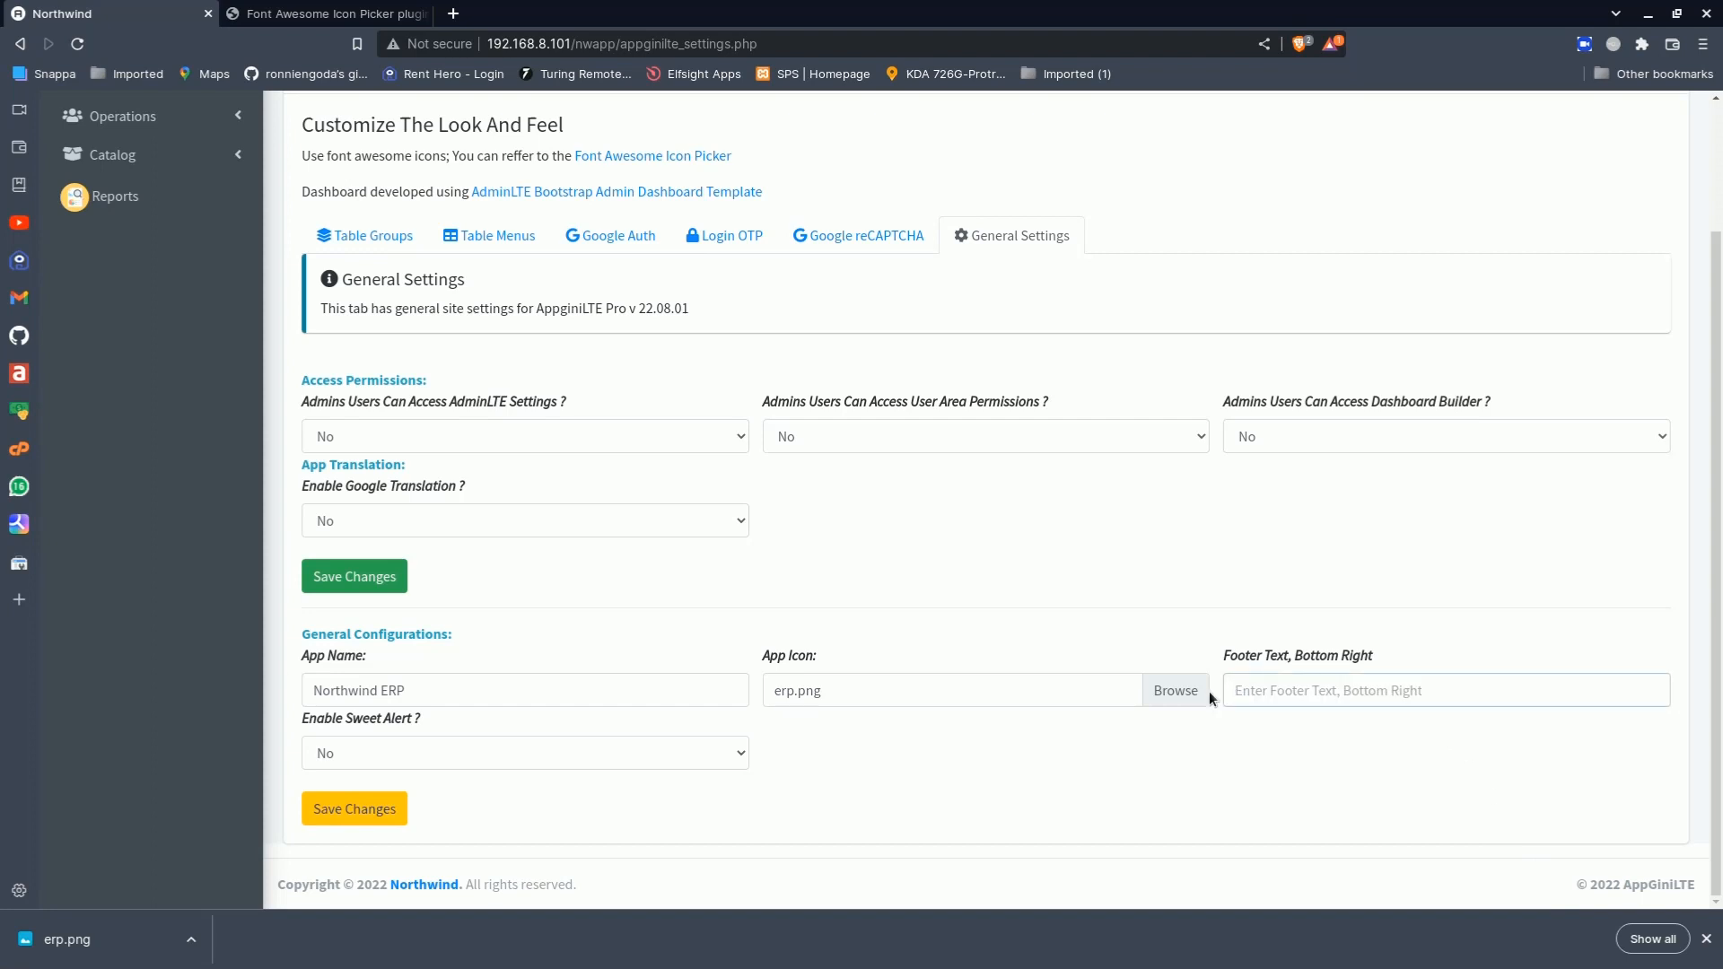
text(Powered By Google)
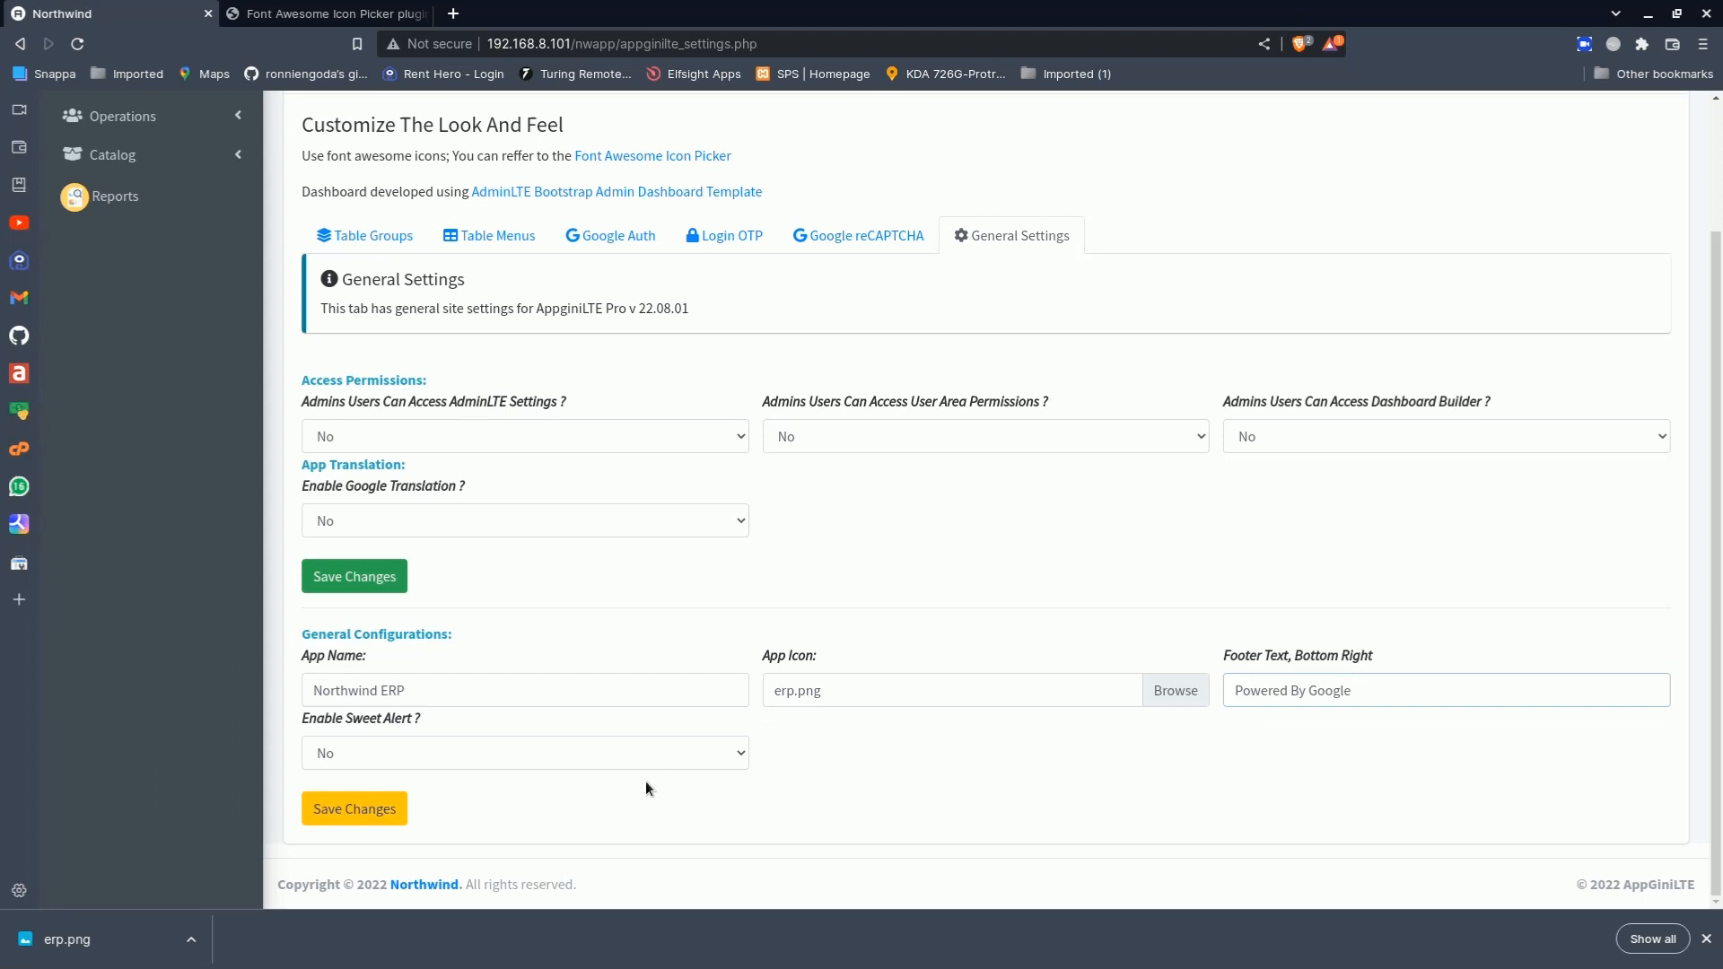
Set Enable Sweet Alert to Yes and save the general configurations
click(536, 753)
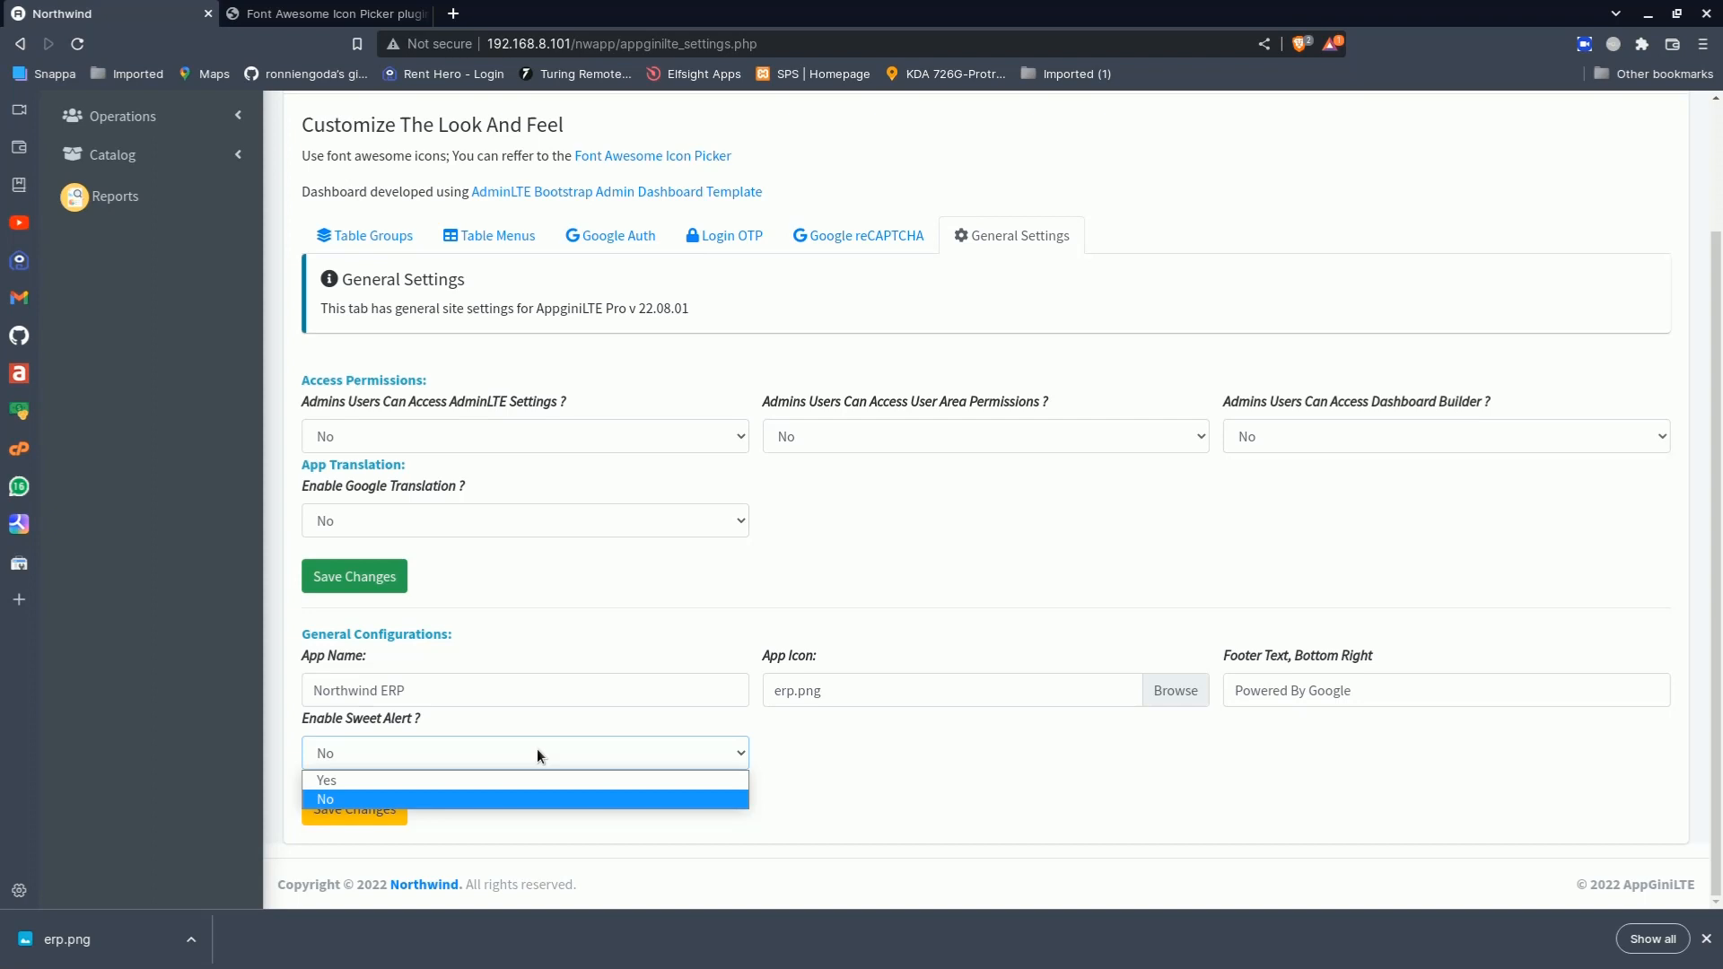
click(466, 777)
click(382, 807)
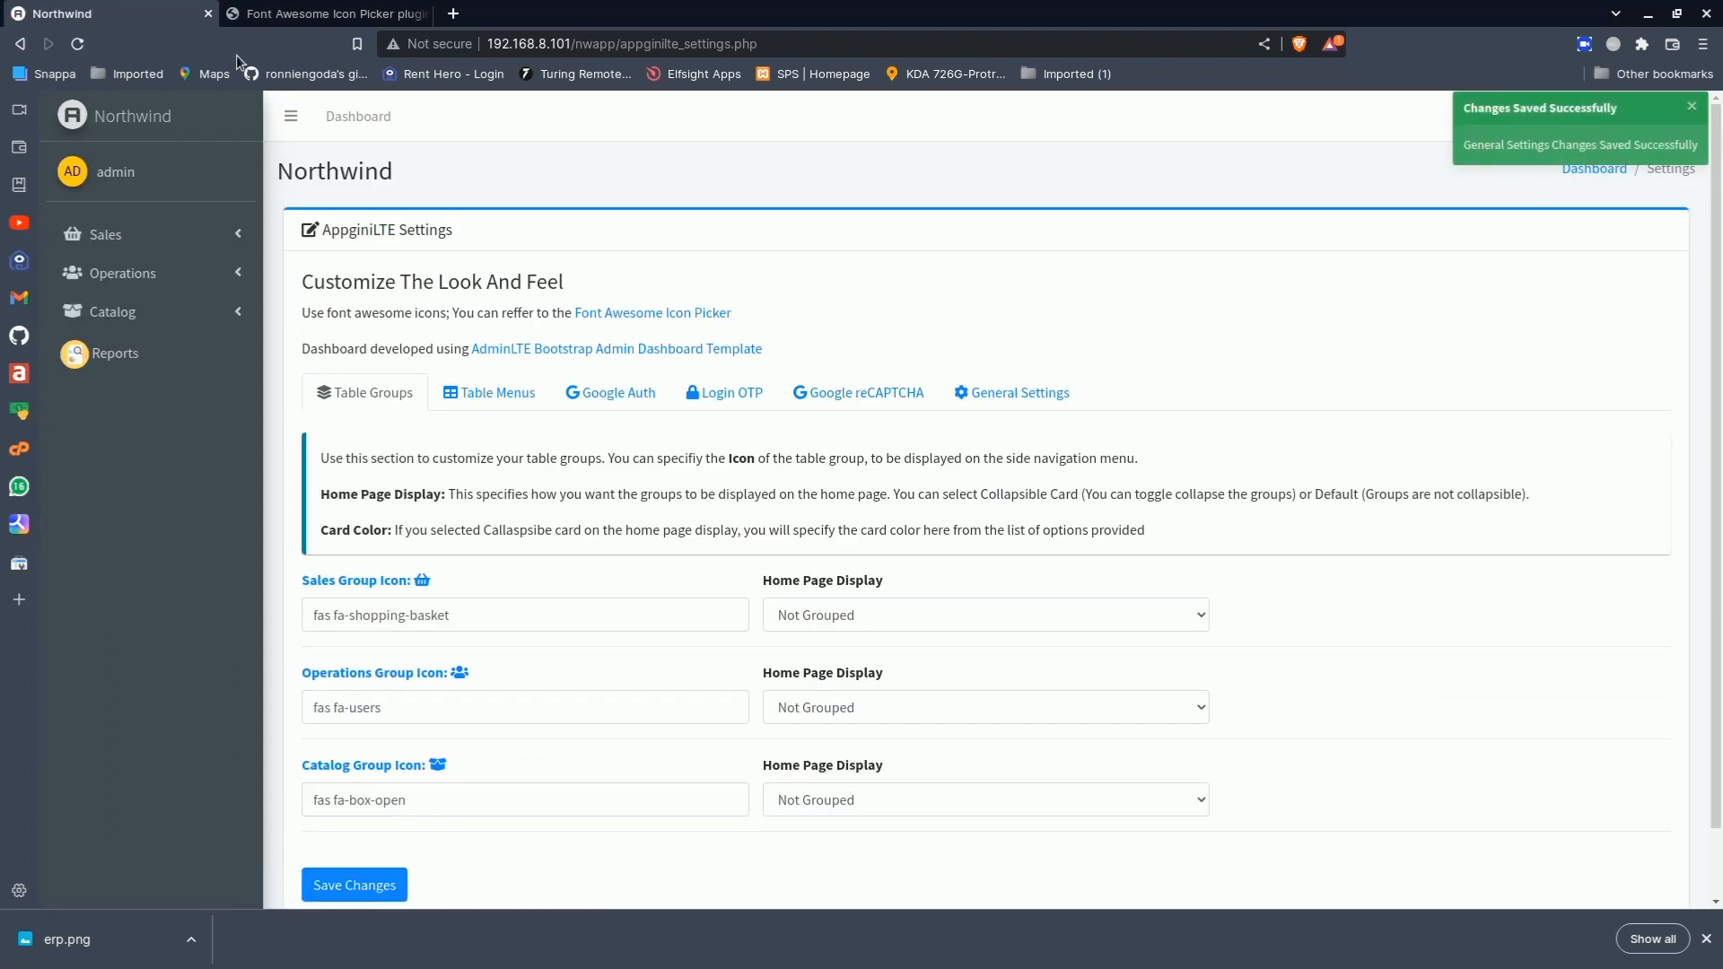
Check the branding on the home page, and save the Alfreds Futterkiste record in Customers to test the alert
click(135, 117)
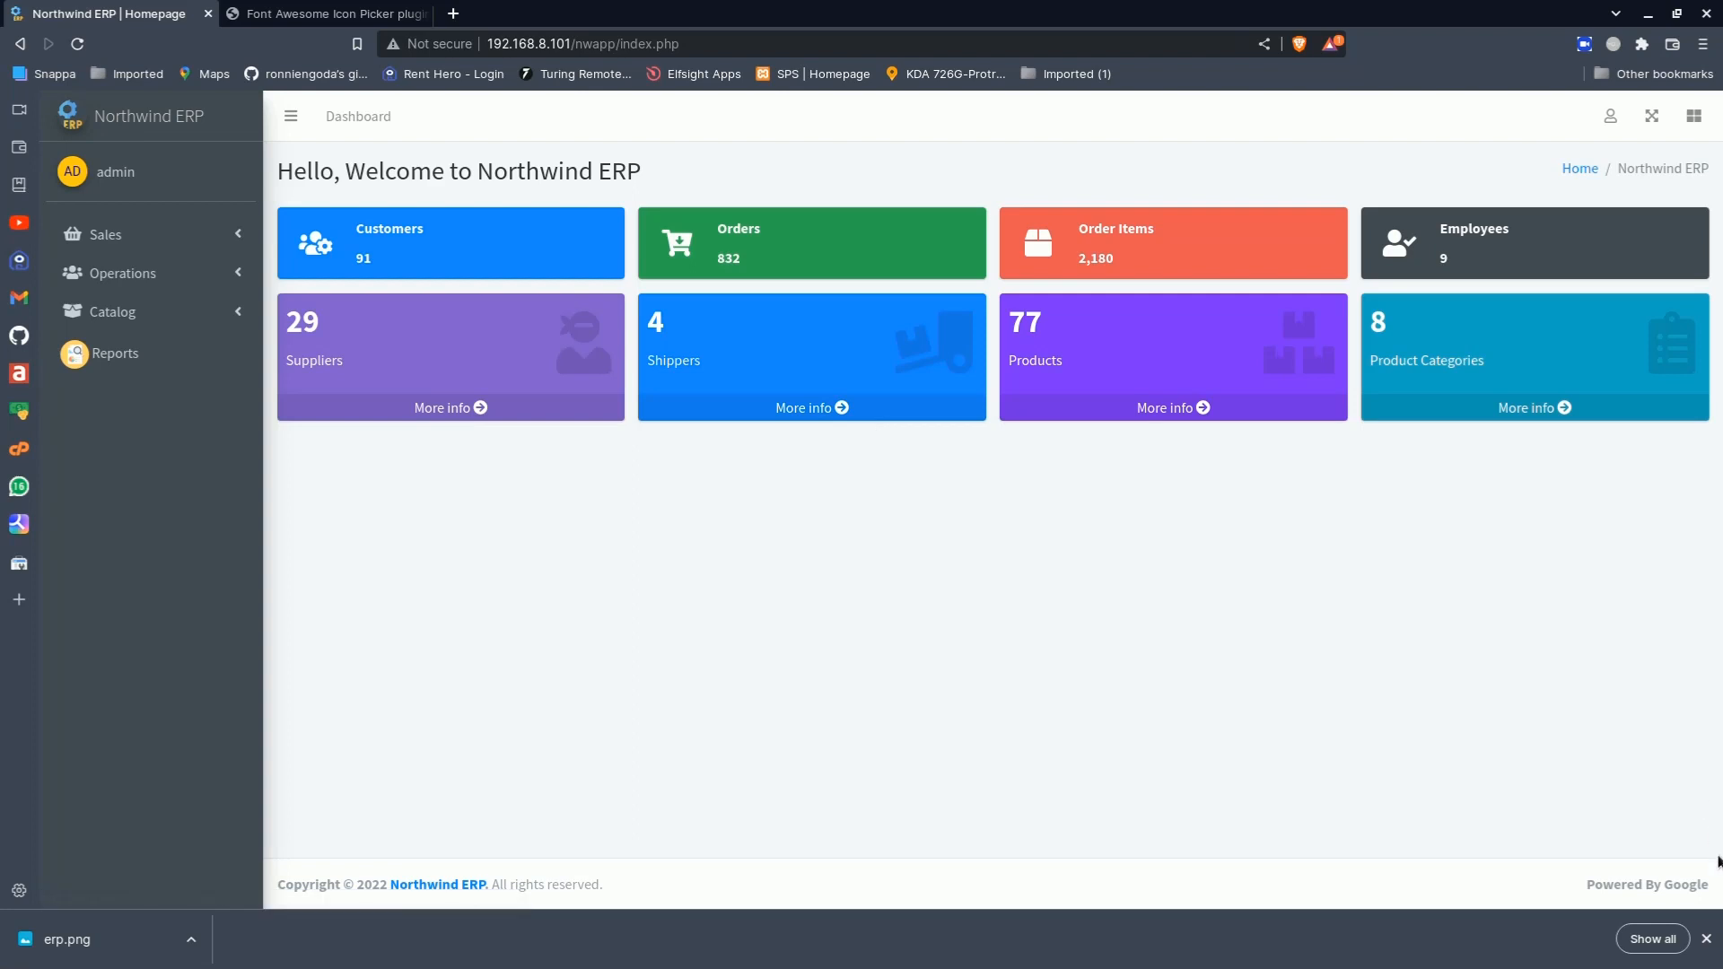
click(1706, 938)
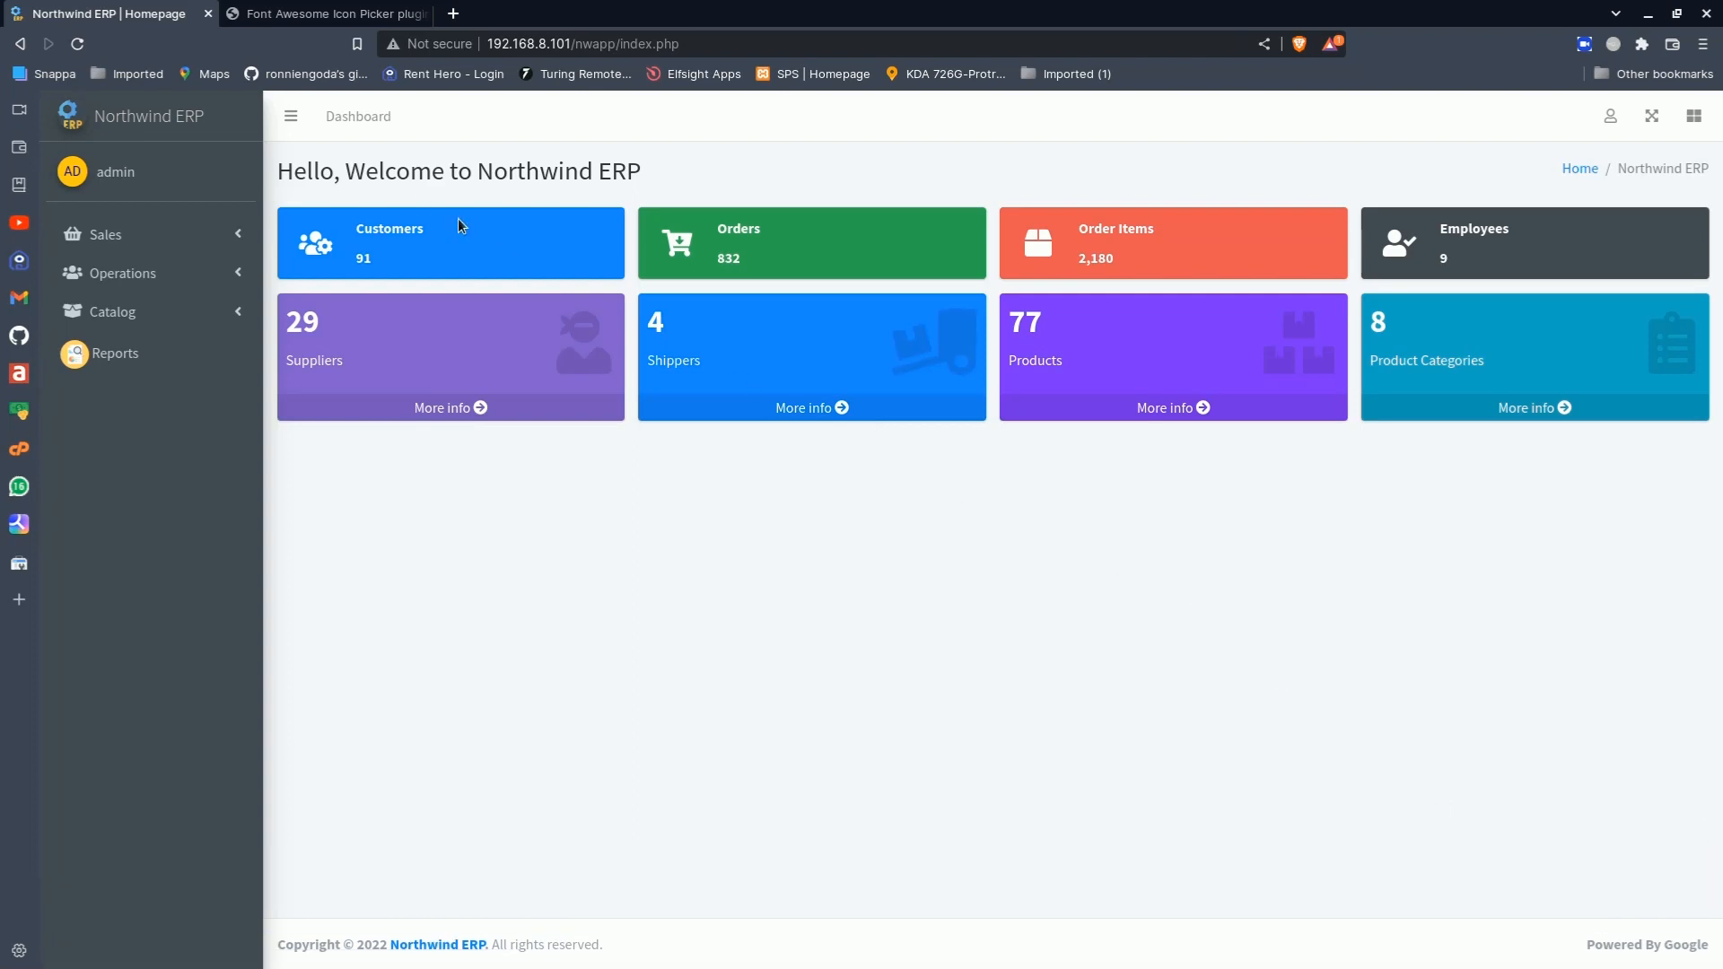
click(381, 230)
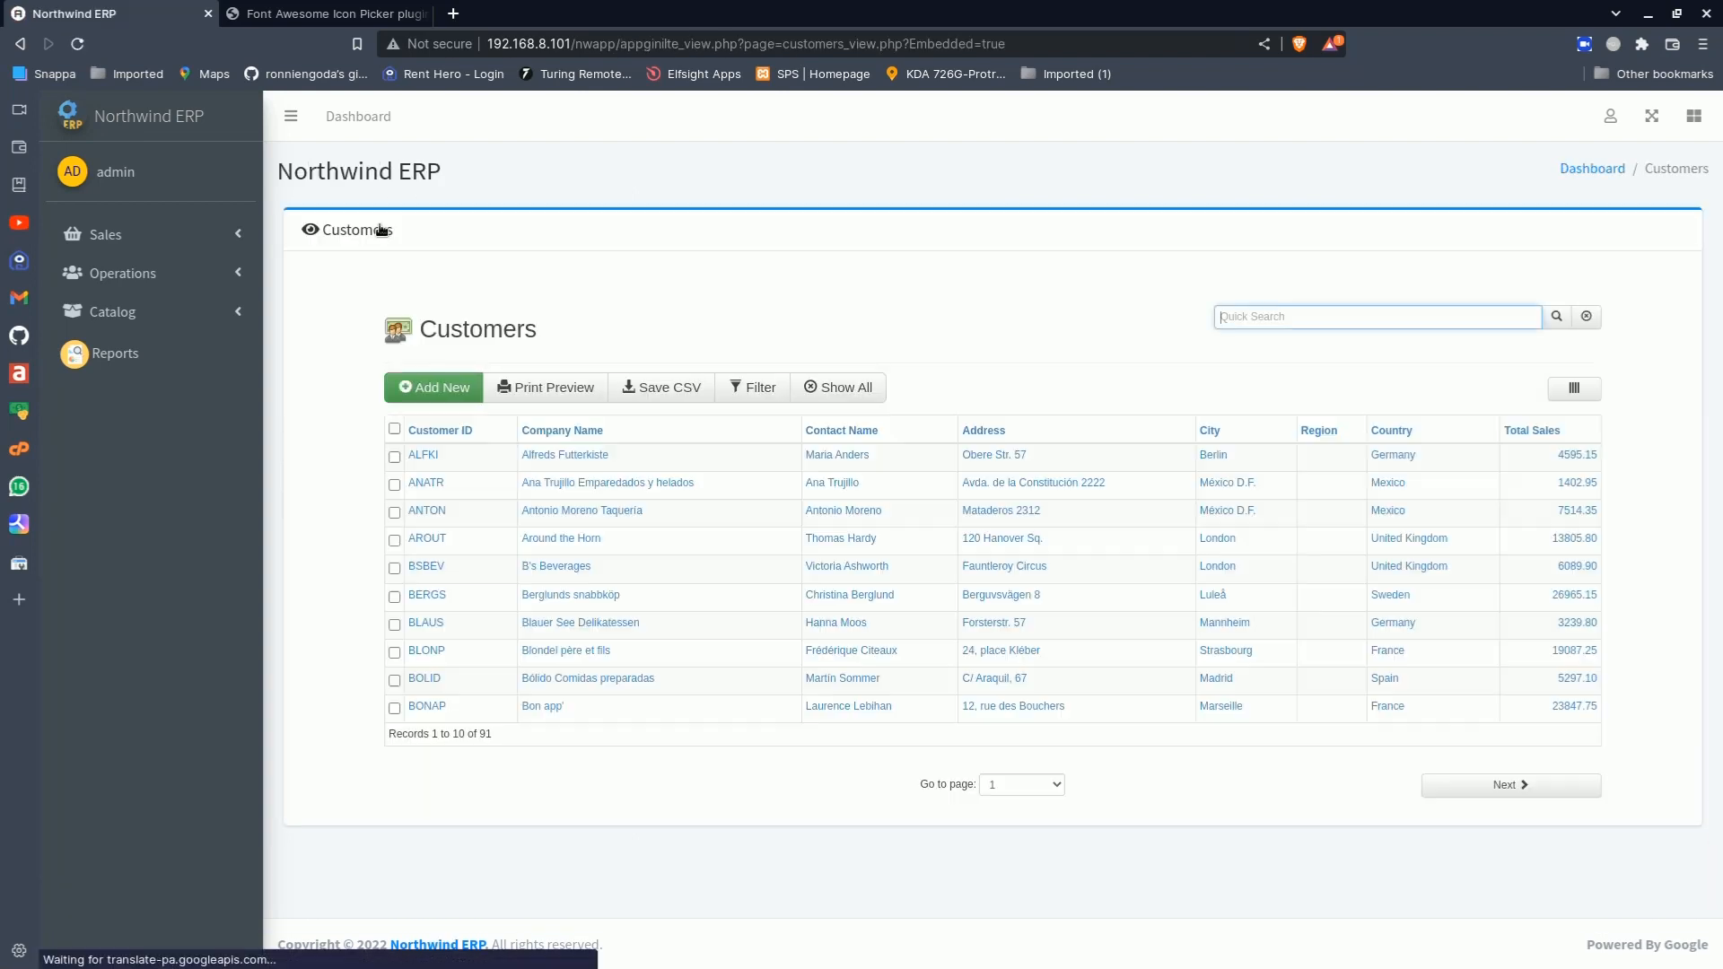
click(553, 455)
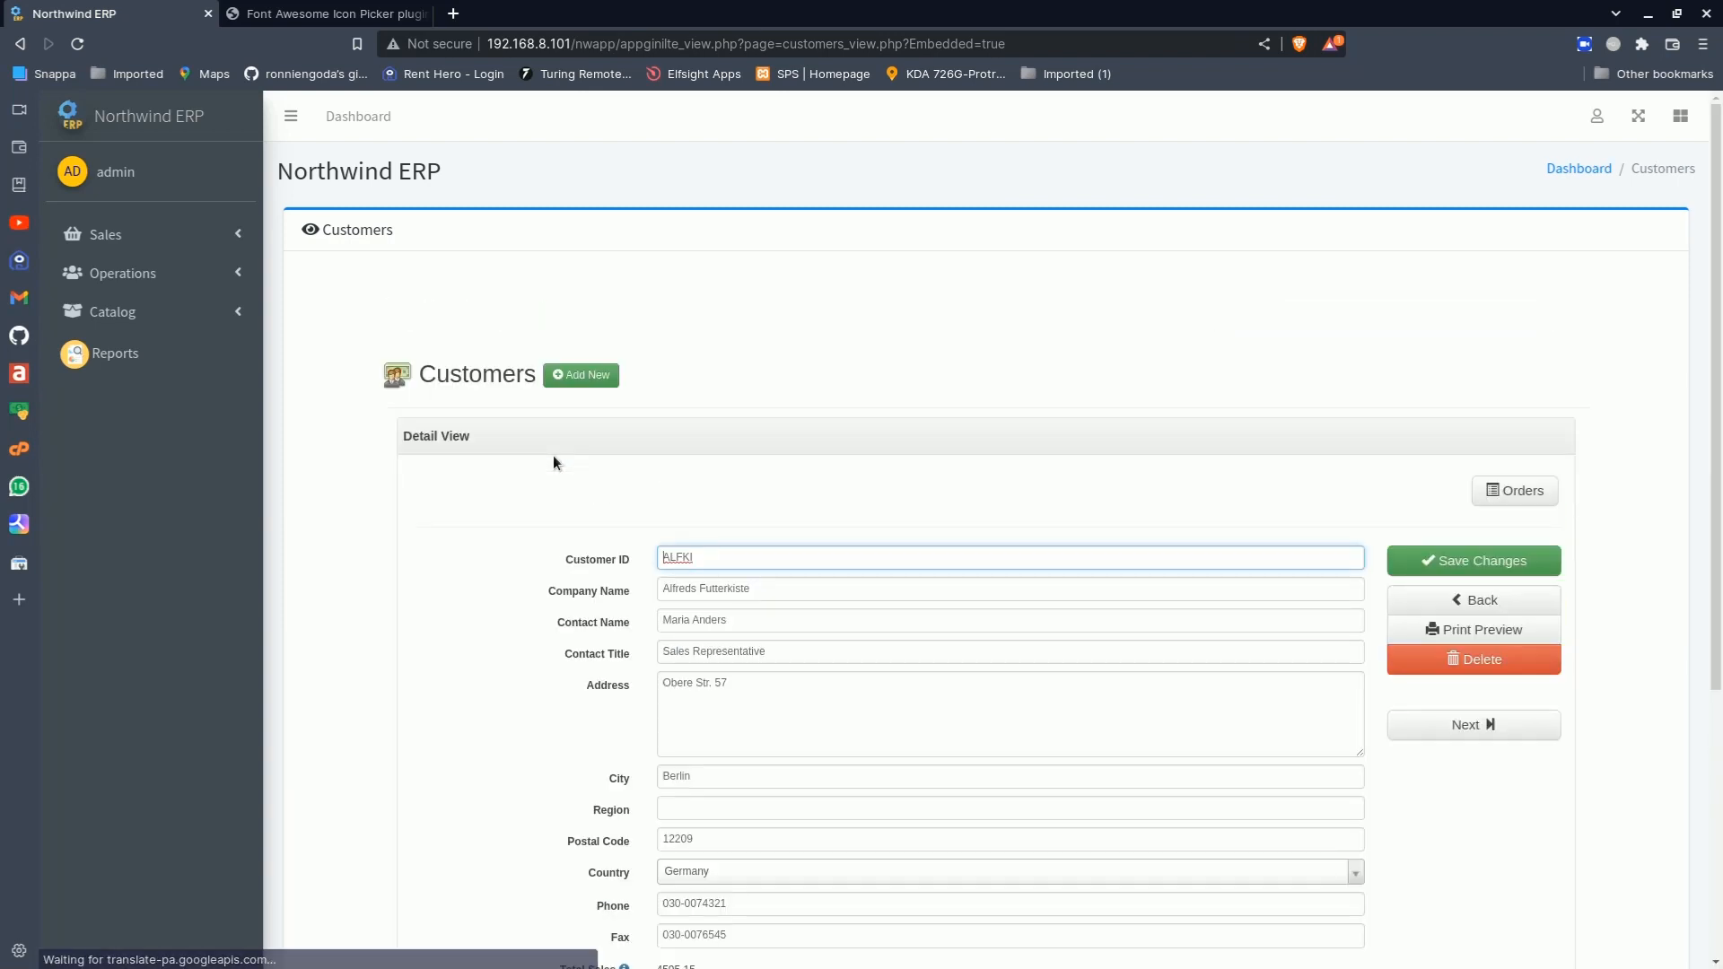
click(1445, 560)
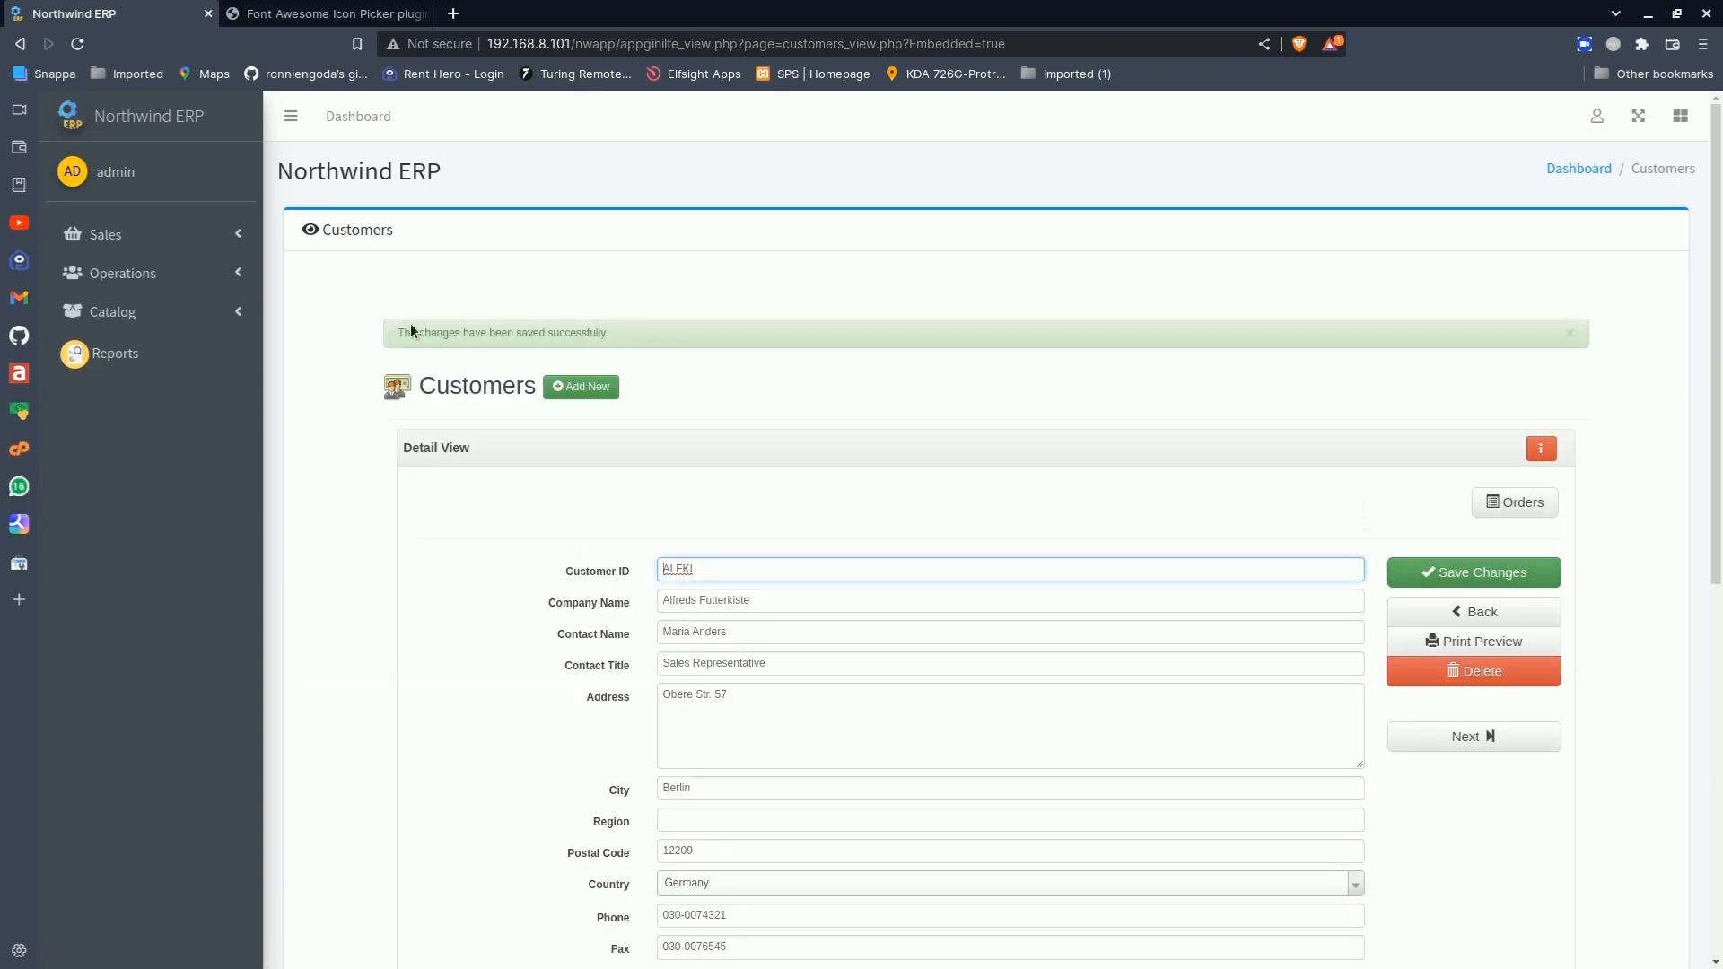
Rerun the AppginiLTE installer by loading appginilte_install.php under nwapp, and read the line about showNotifications in its report
drag(393, 333, 492, 344)
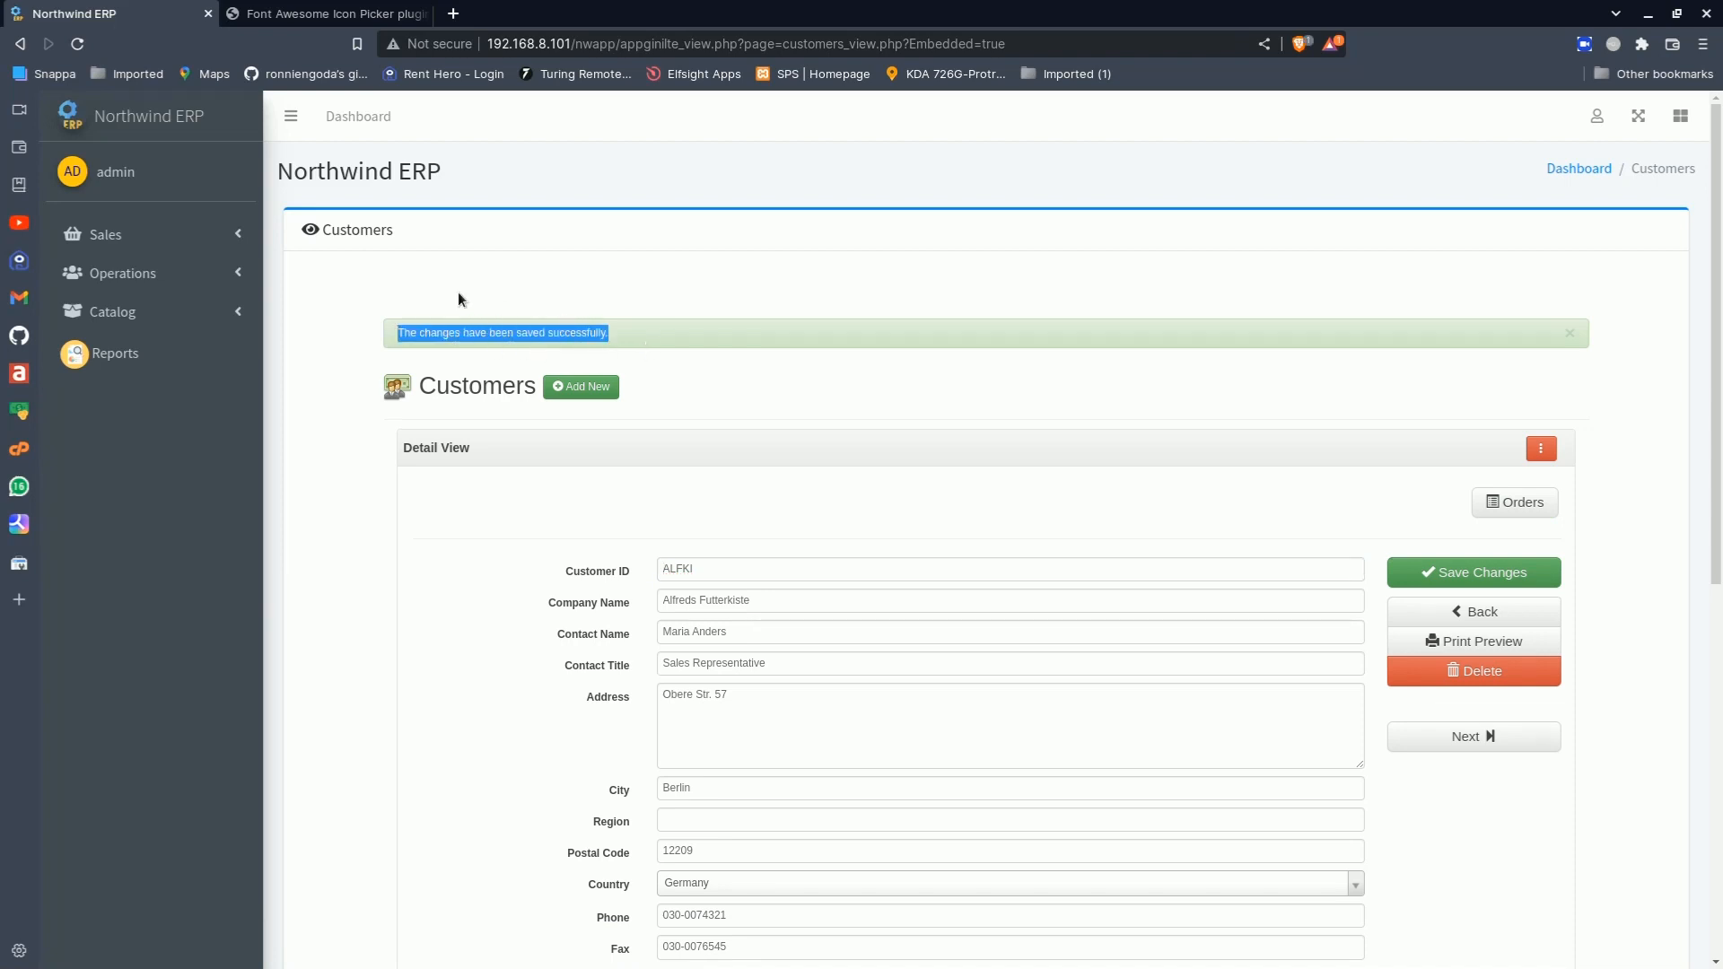
click(176, 121)
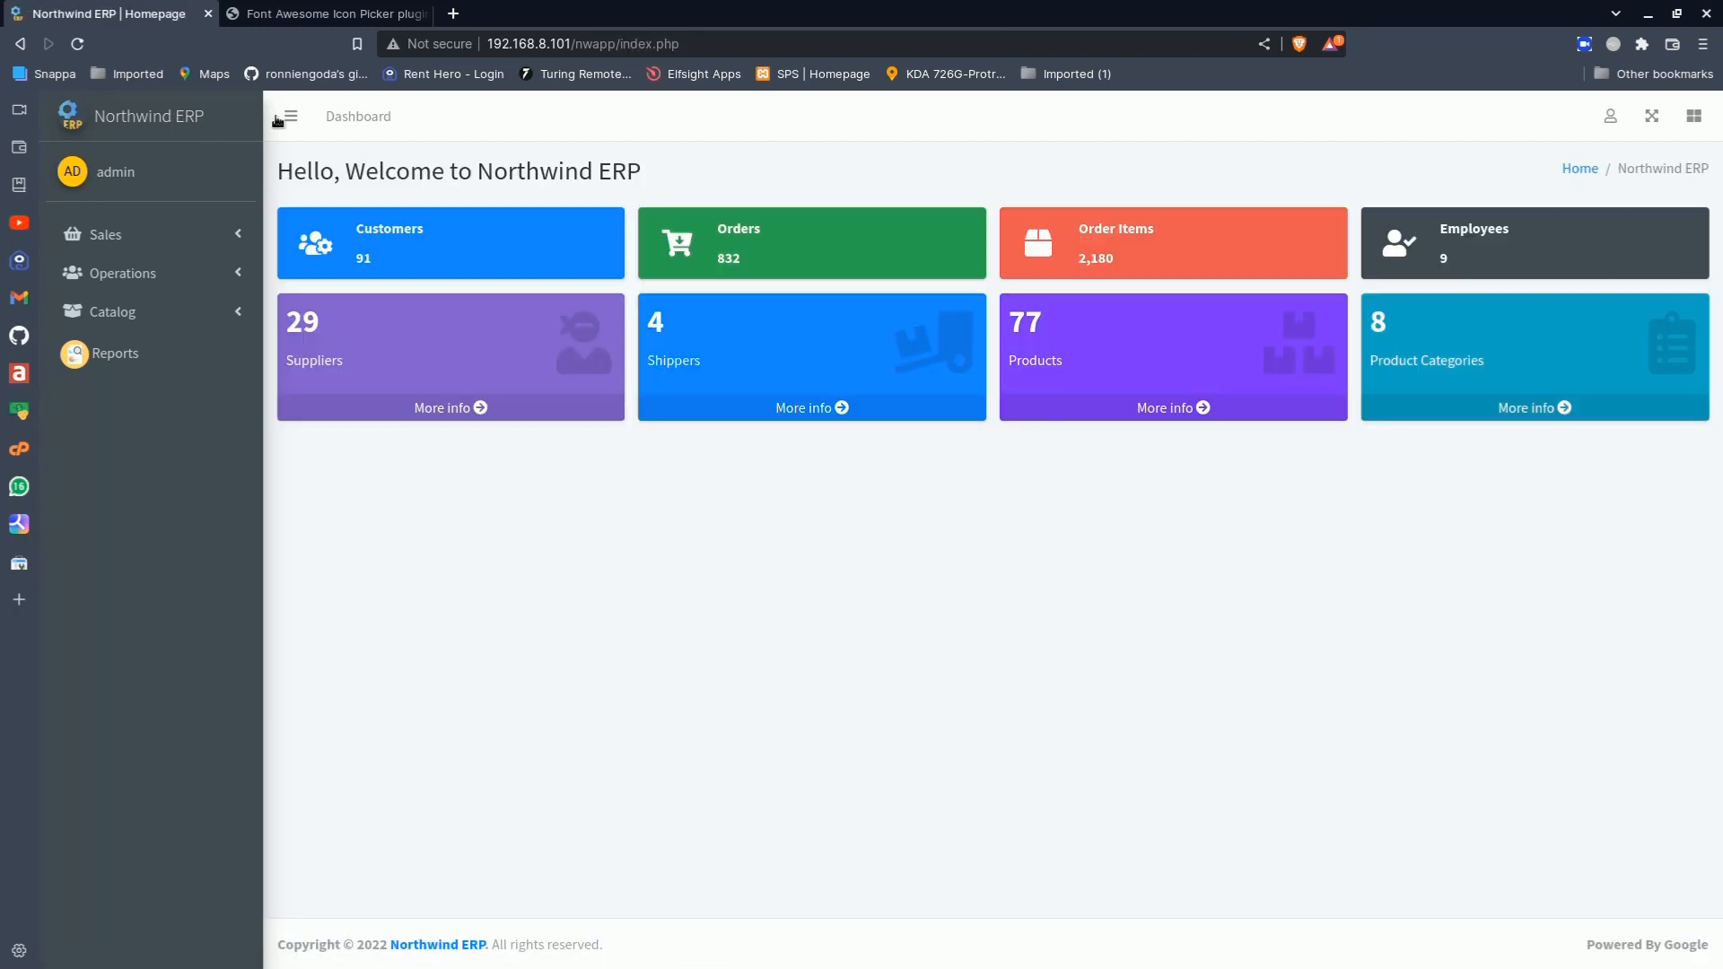
drag(620, 51, 734, 59)
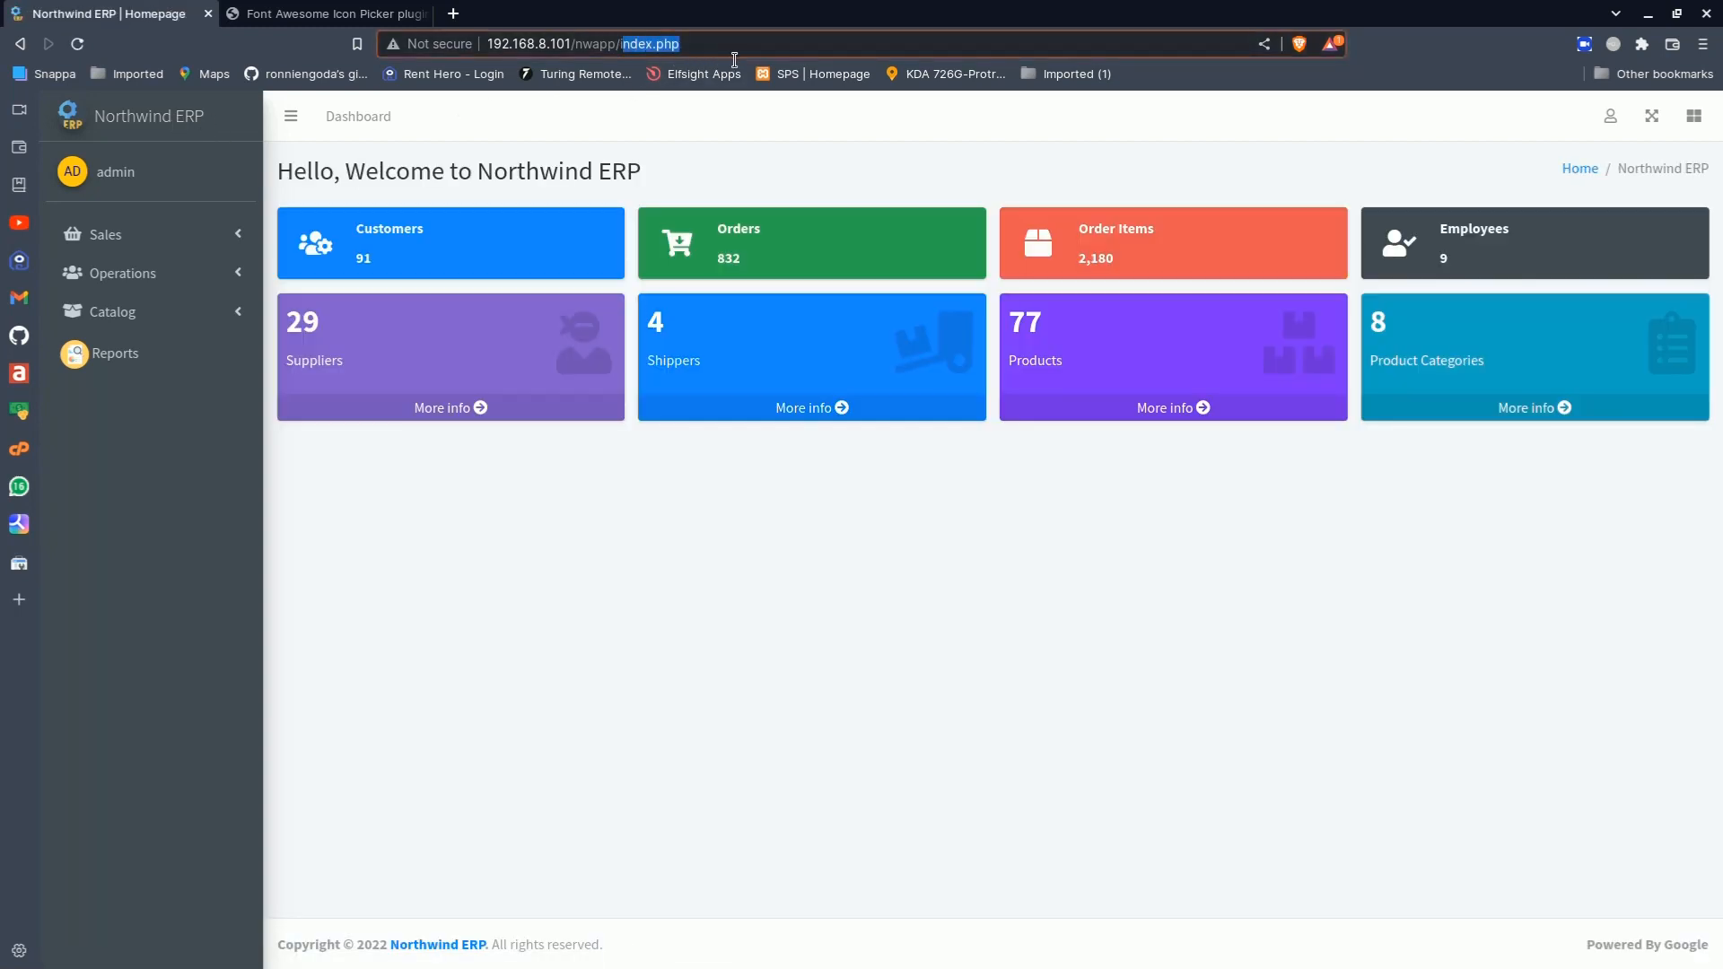
key(BackSpace)
text(a)
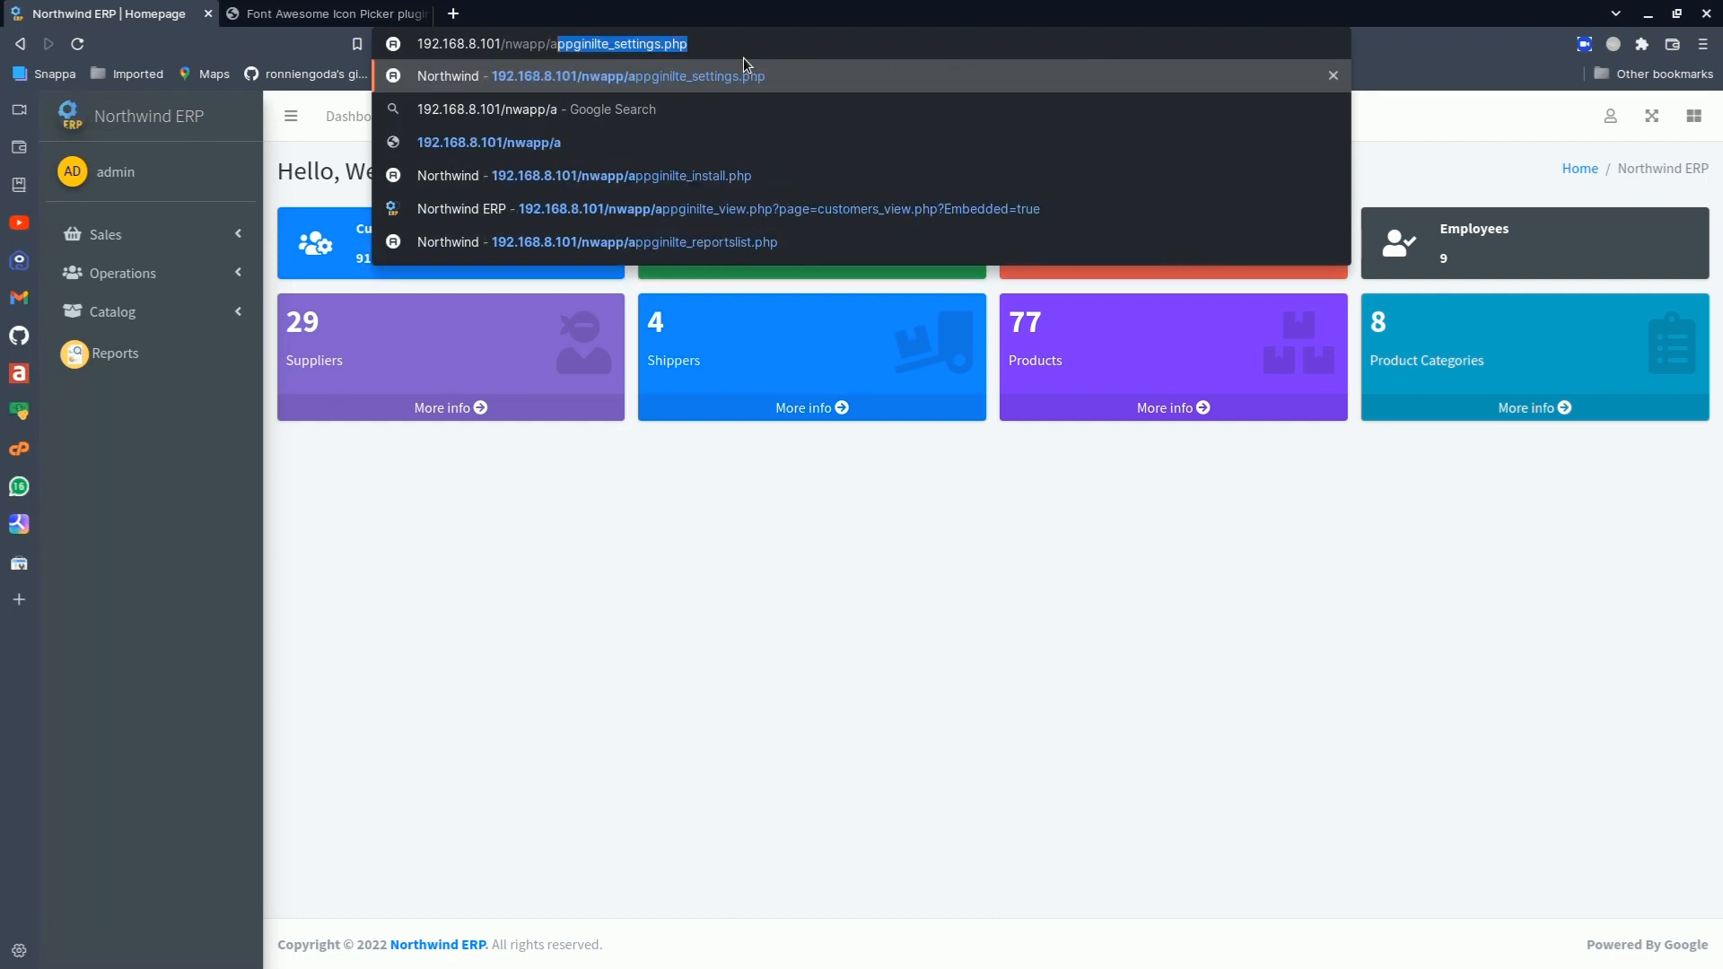
text(pp)
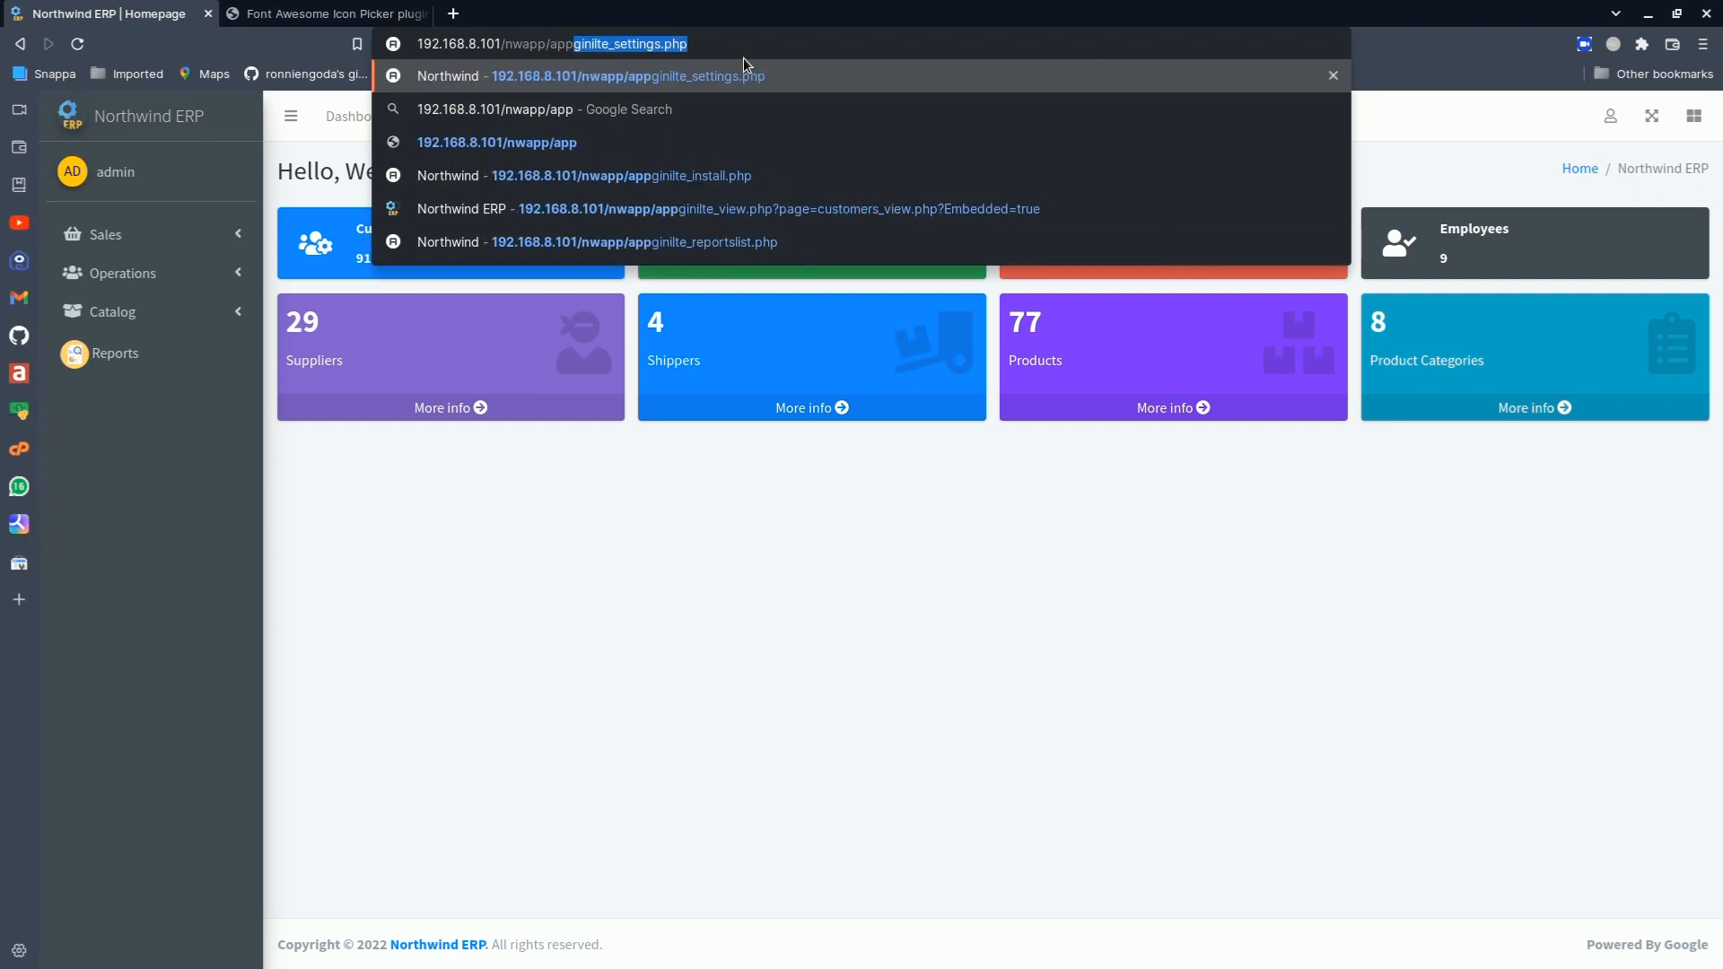
click(719, 176)
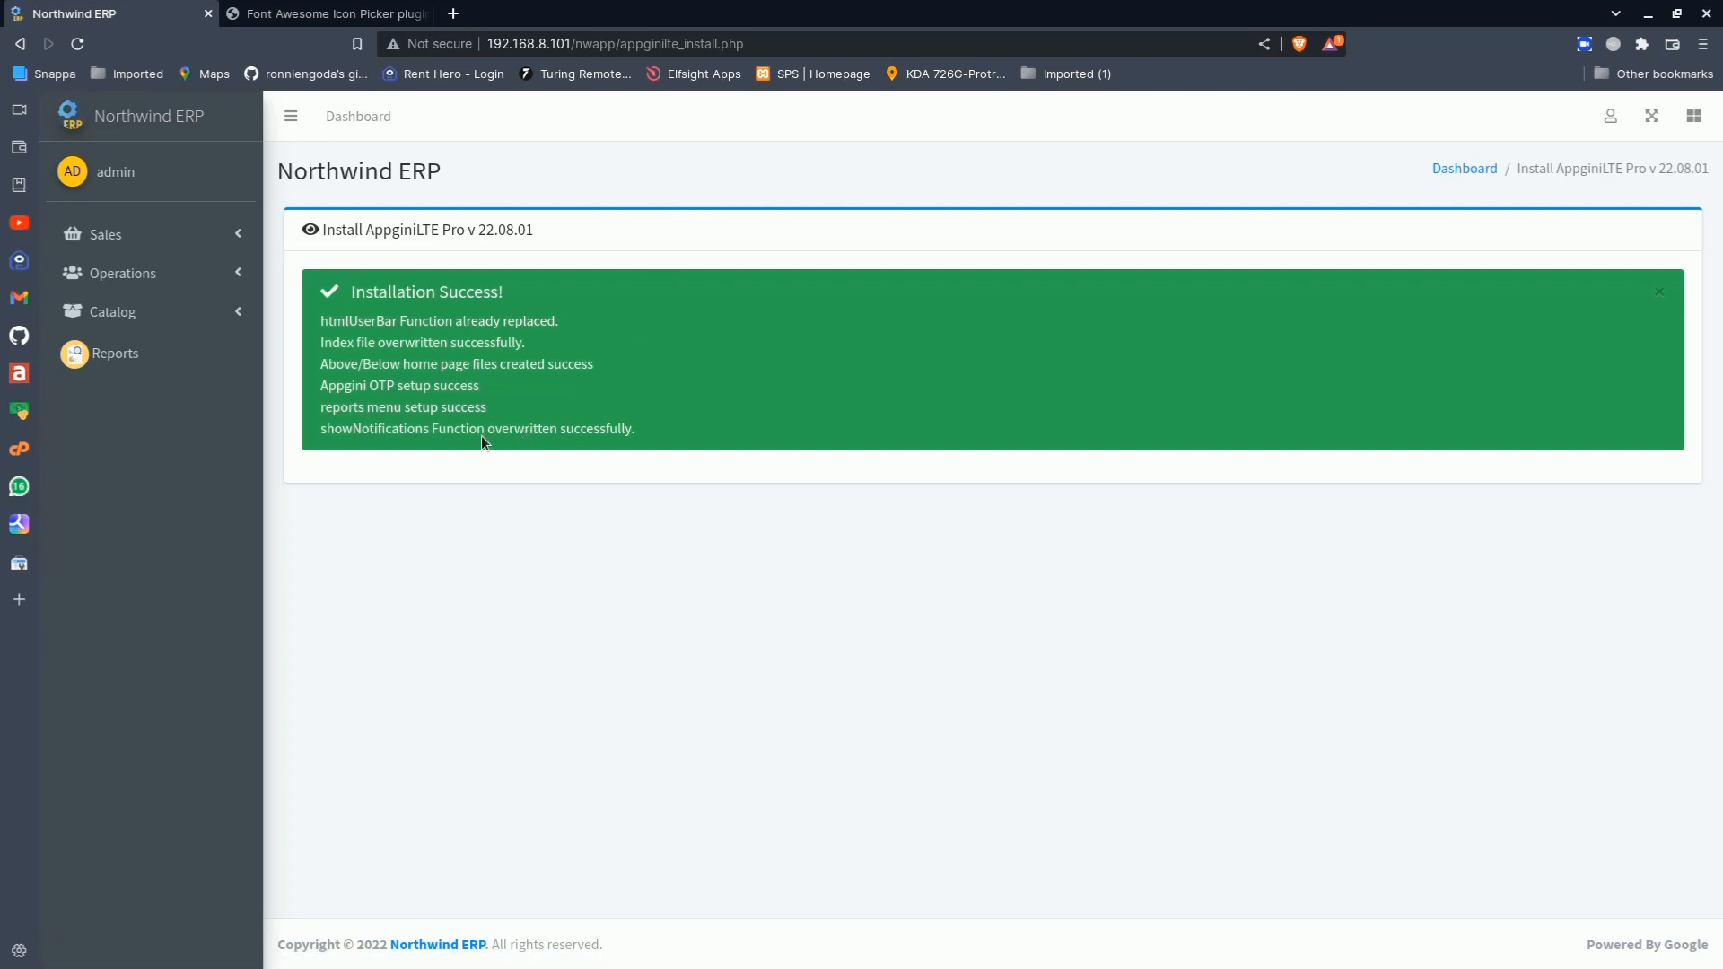
double_click(331, 429)
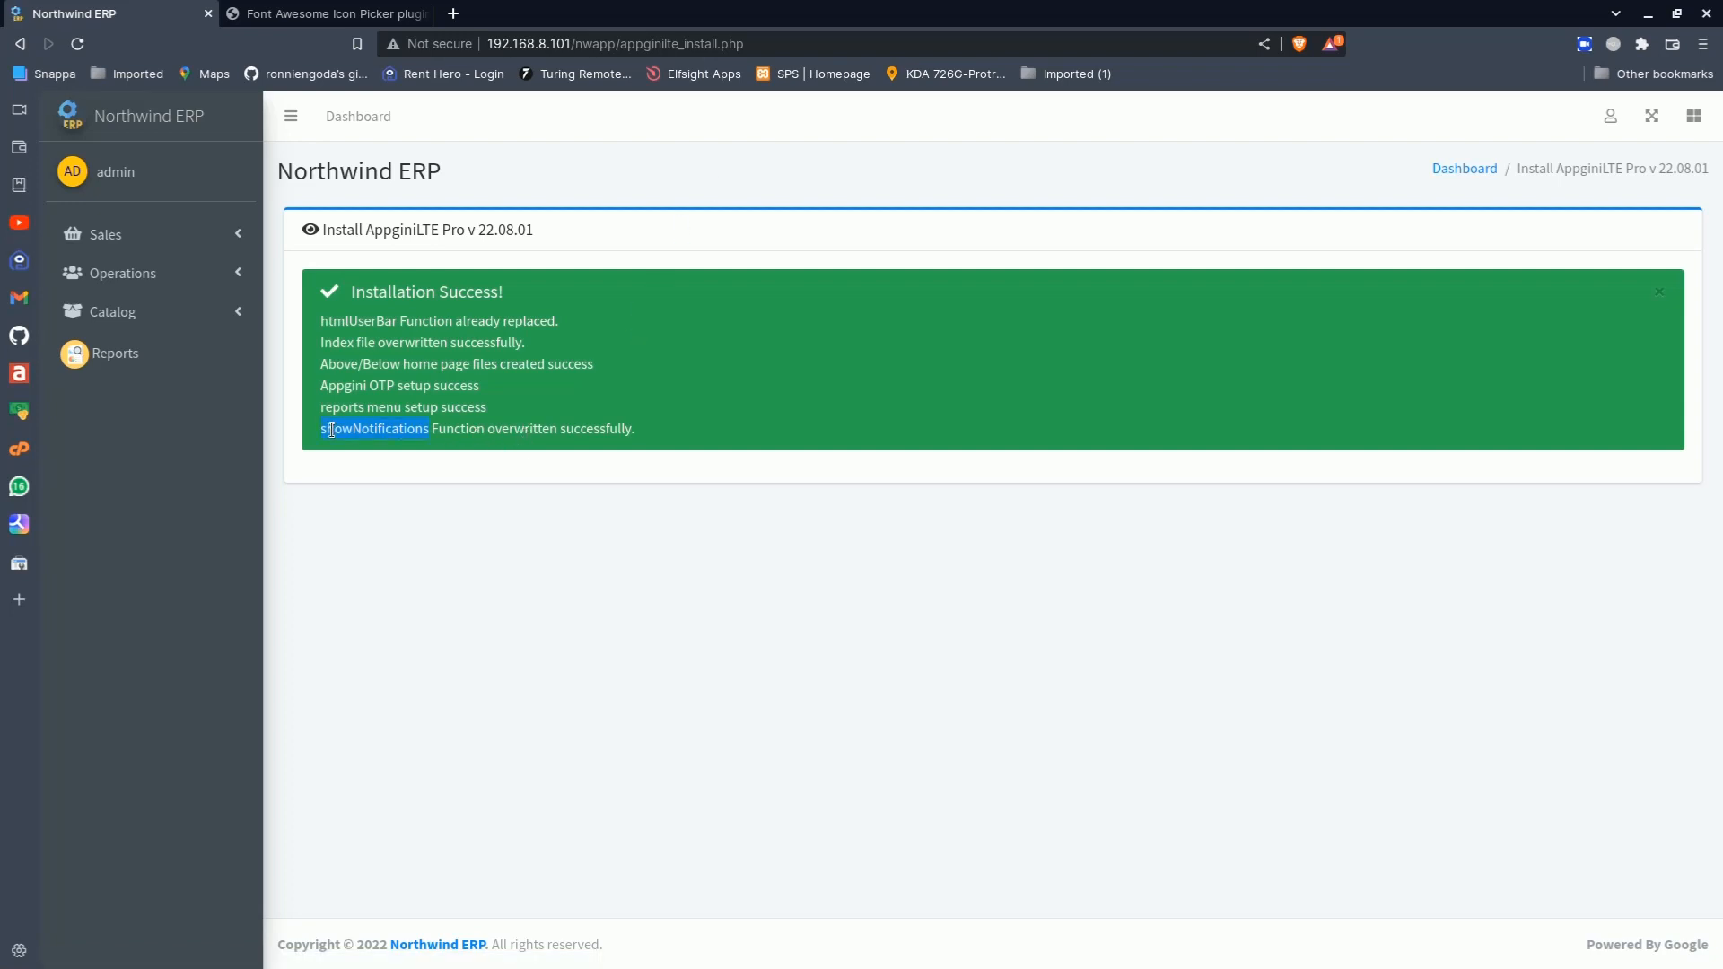
Save the Alfreds Futterkiste record in Customers again to test the Sweet Alert, and dismiss the alert
click(183, 124)
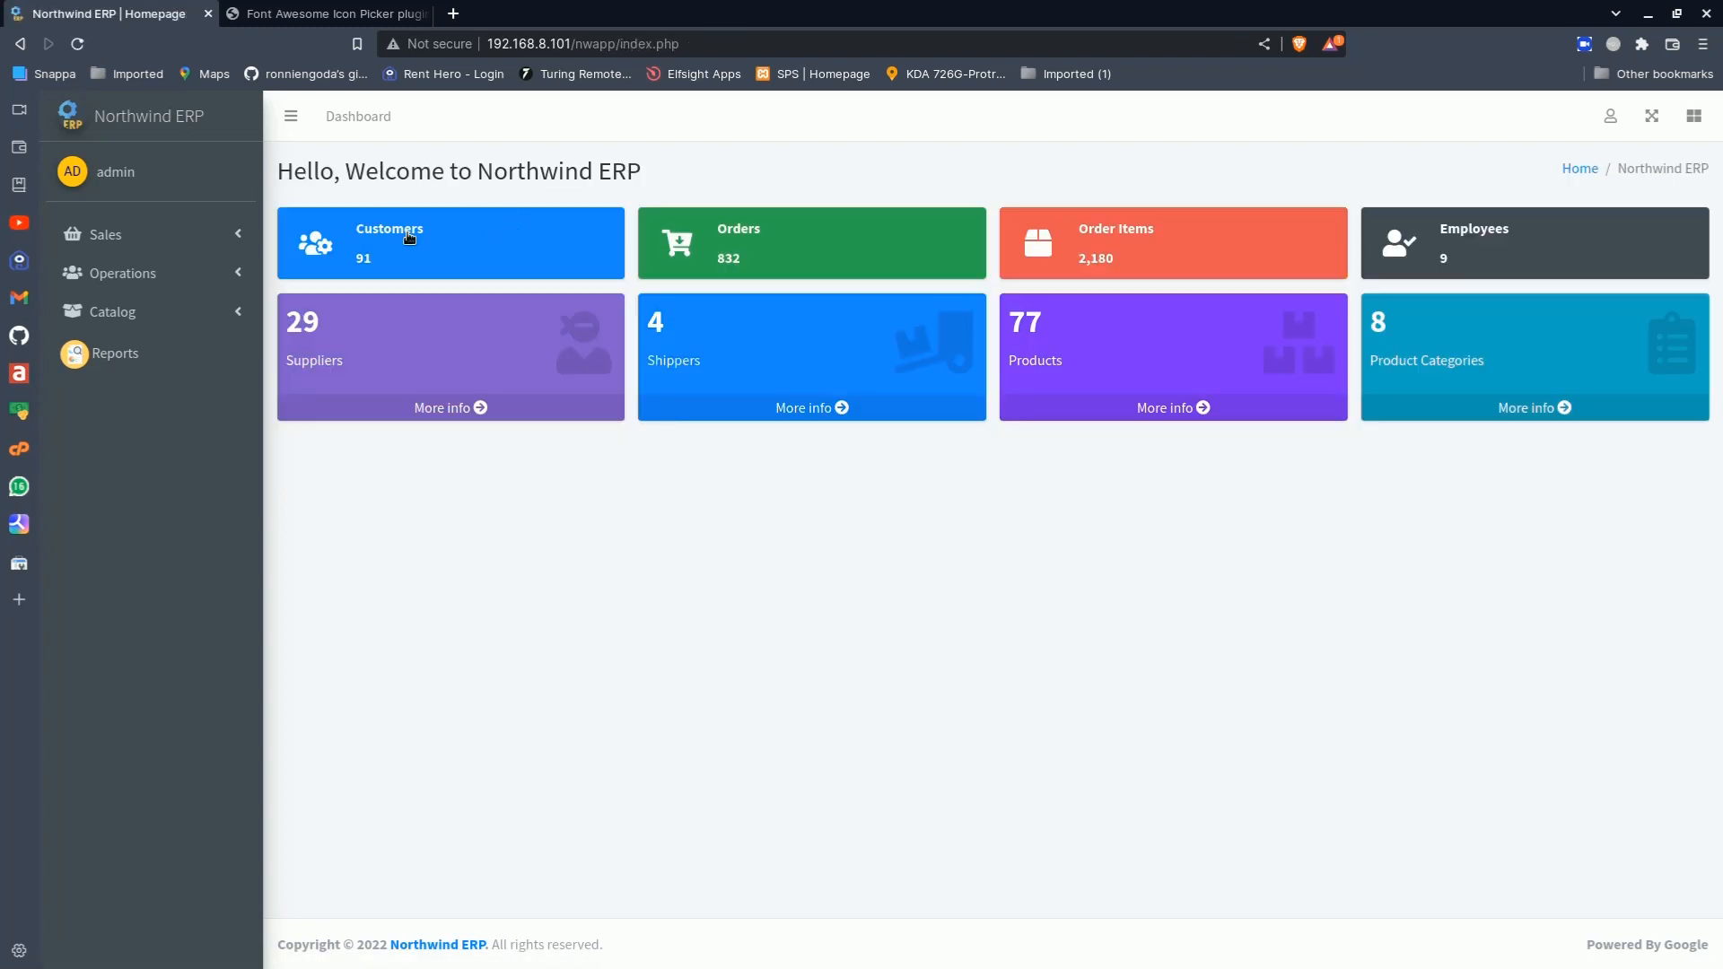
click(395, 230)
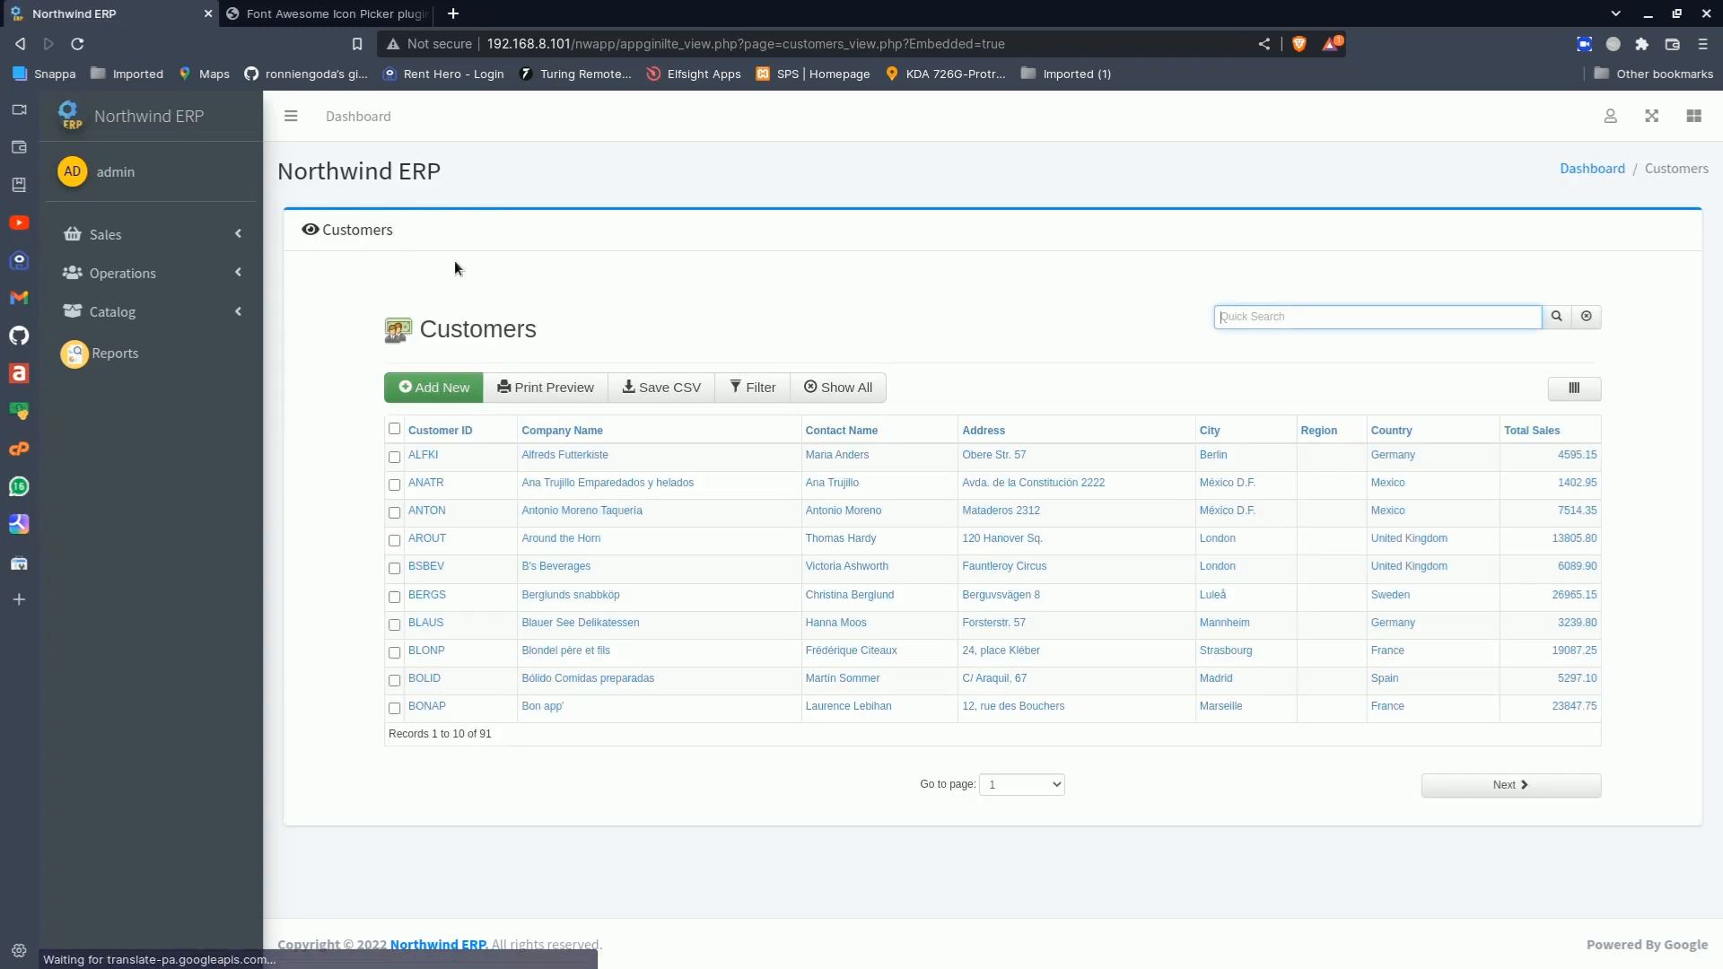
click(589, 455)
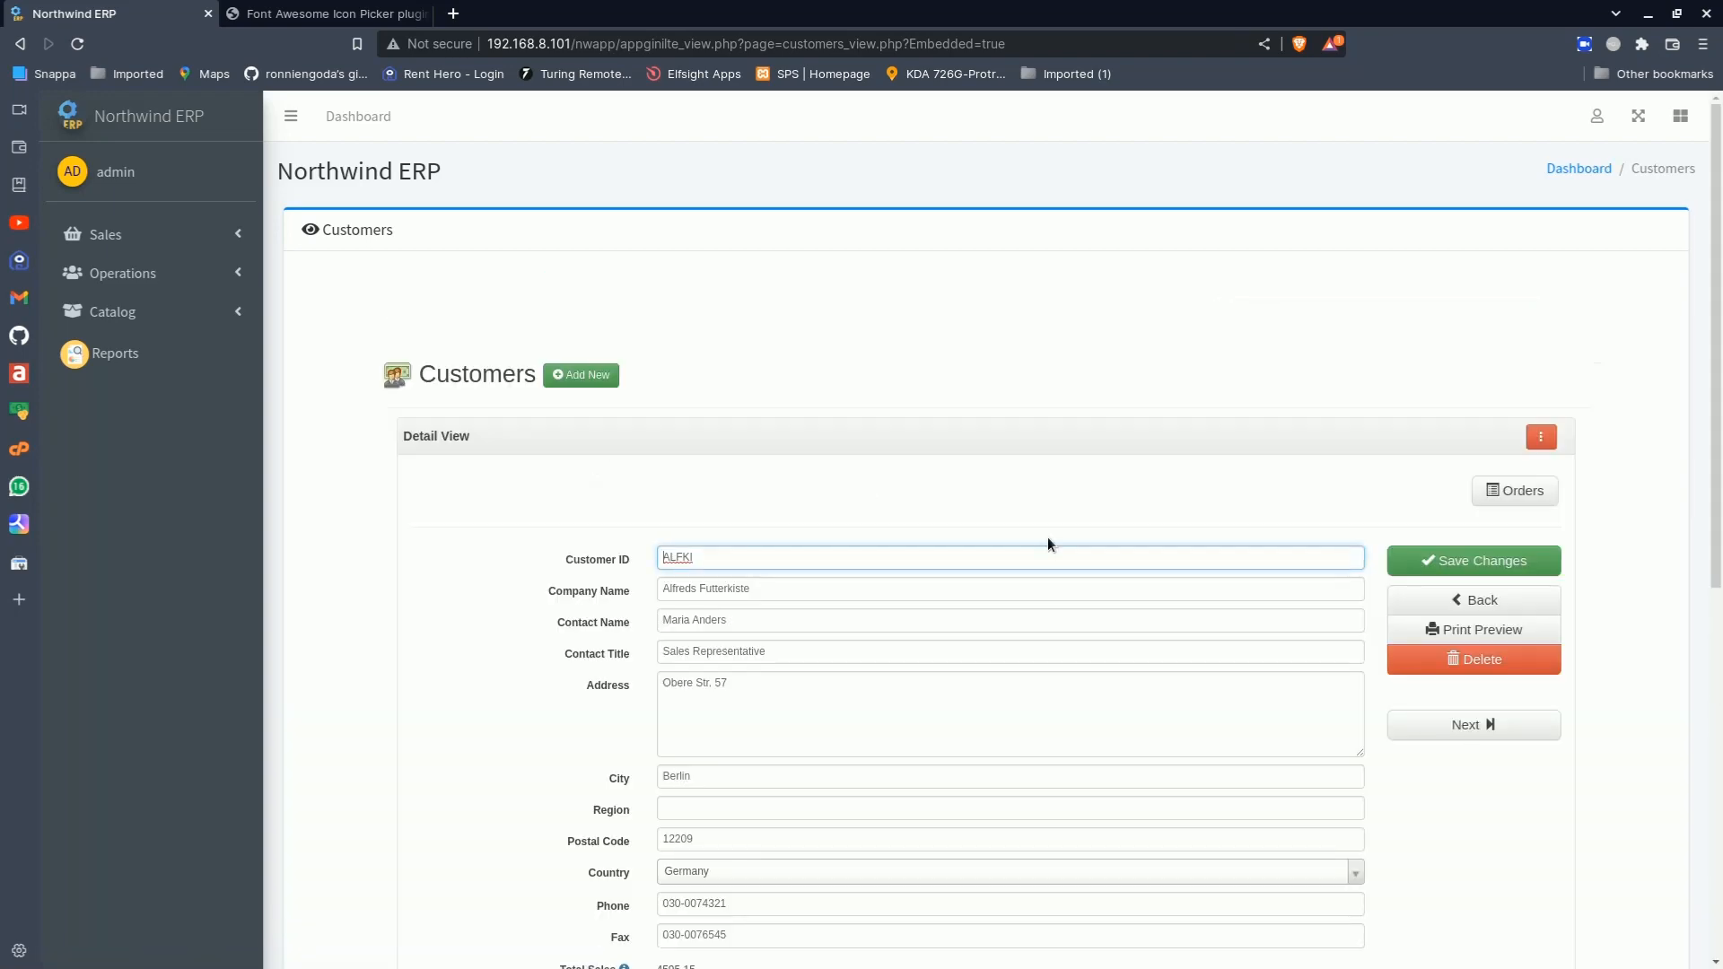
scroll(1301, 569, down, 2)
click(1463, 437)
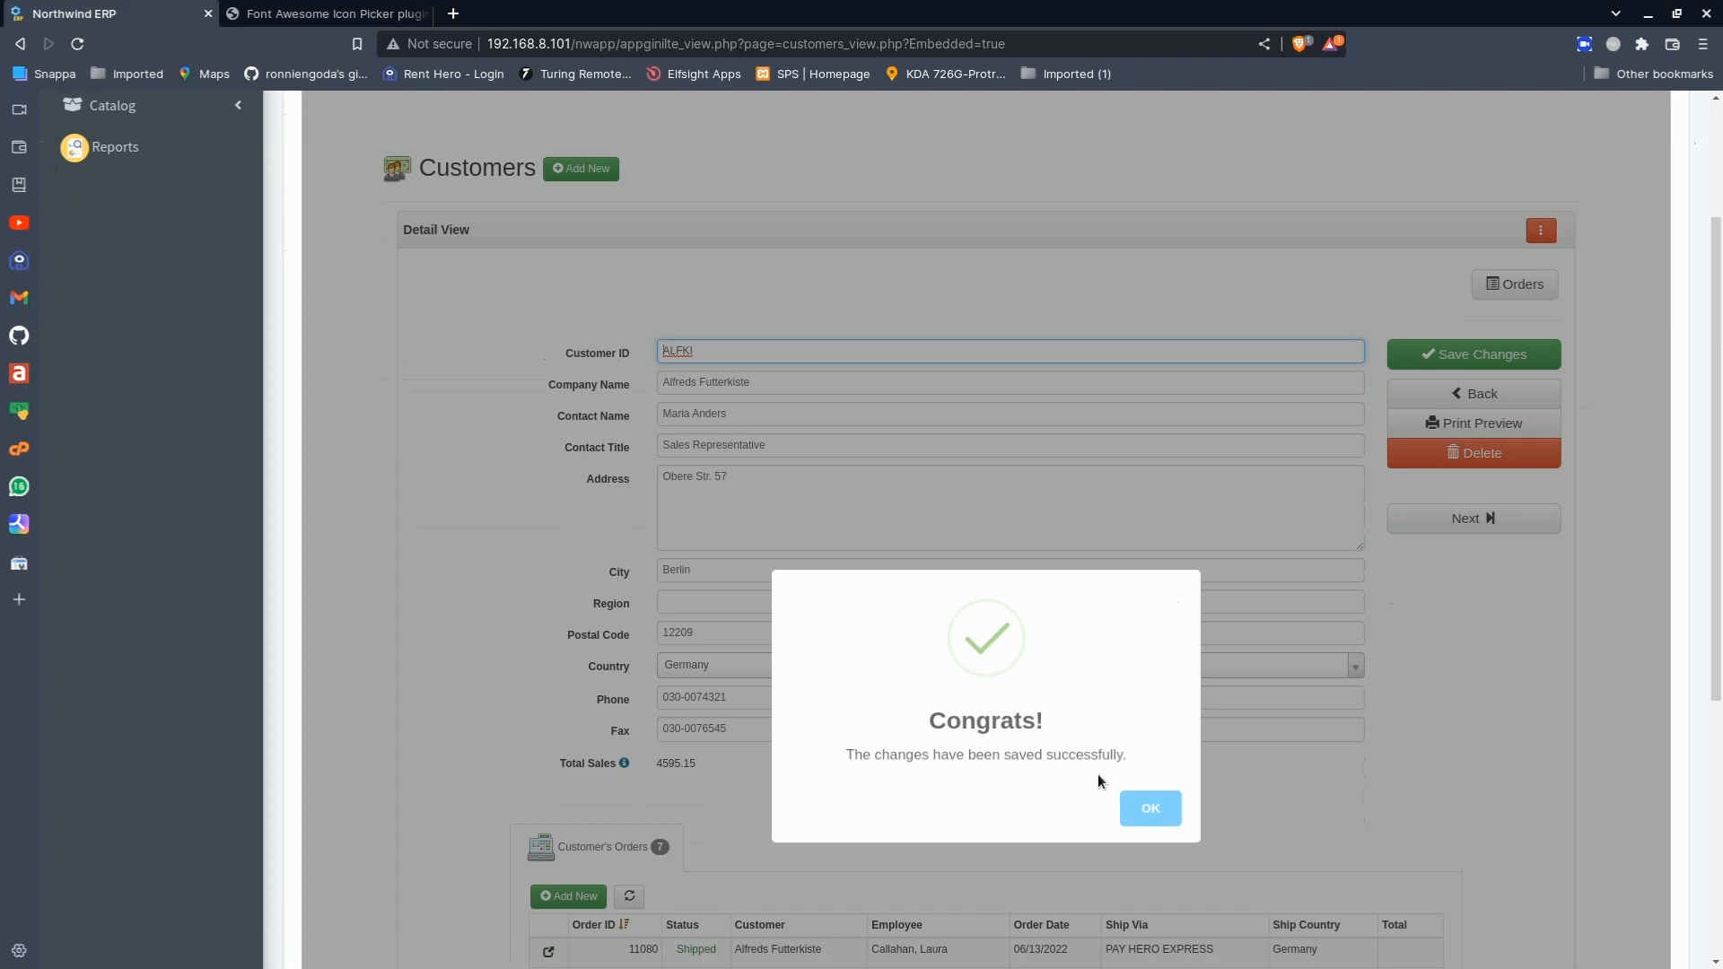
click(1148, 808)
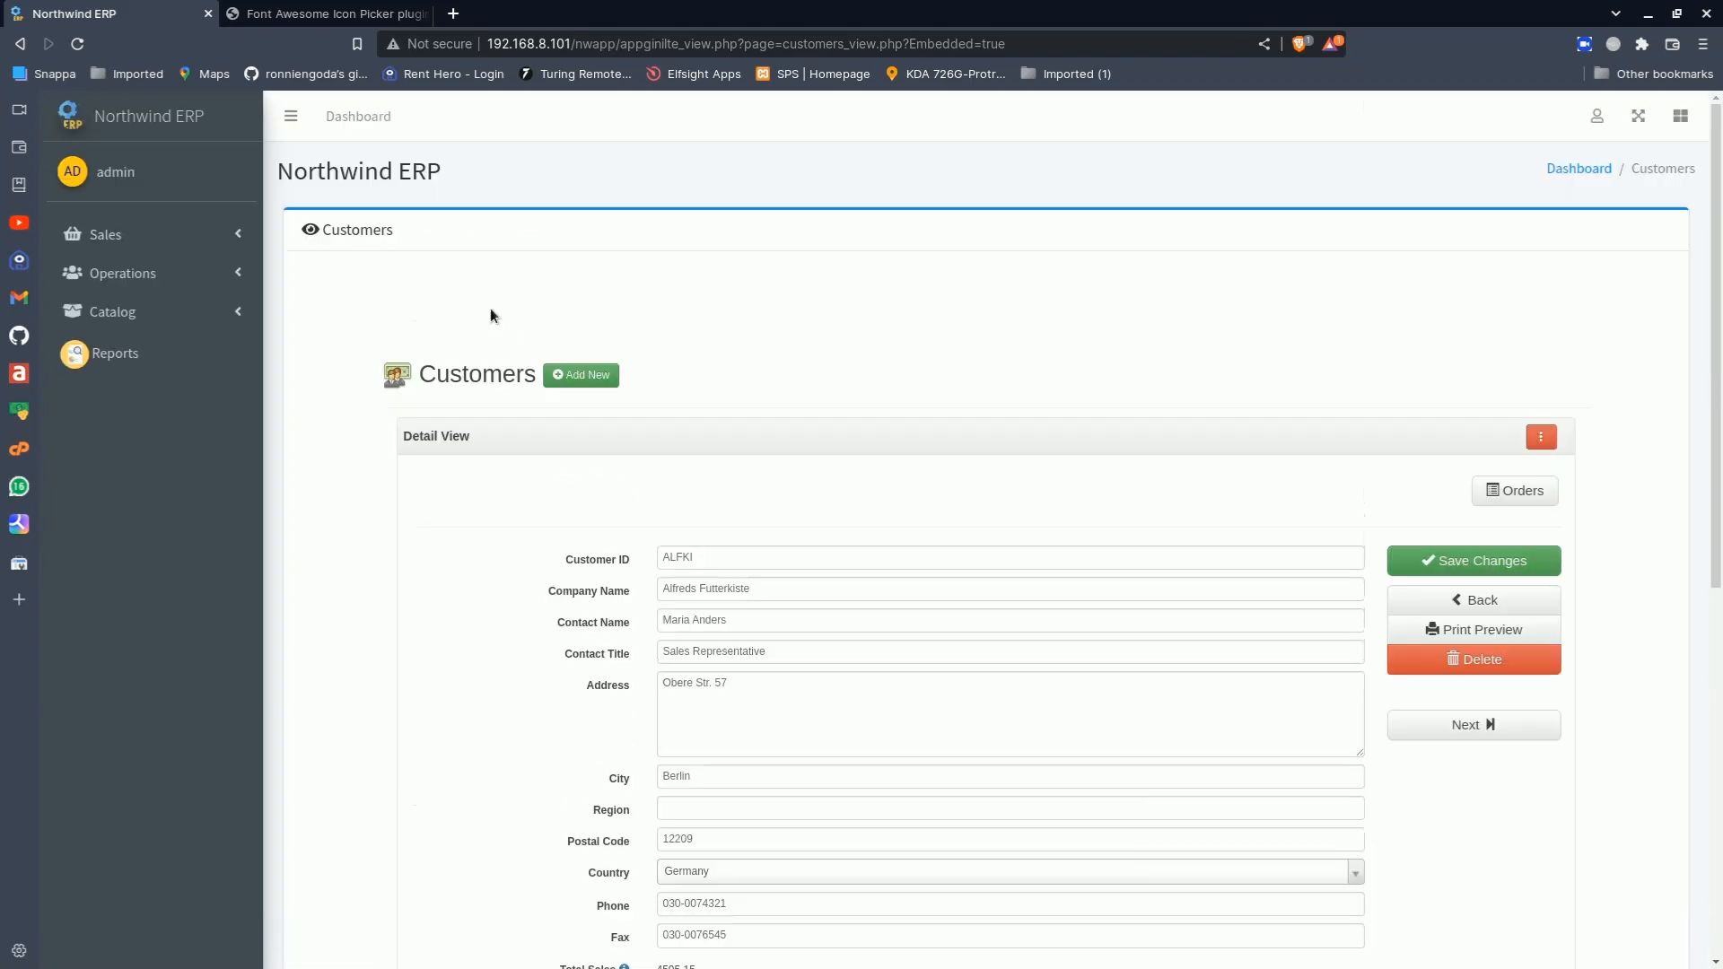
Look through the AppginiLTE Settings sections from Table Menus to General Settings
click(1596, 116)
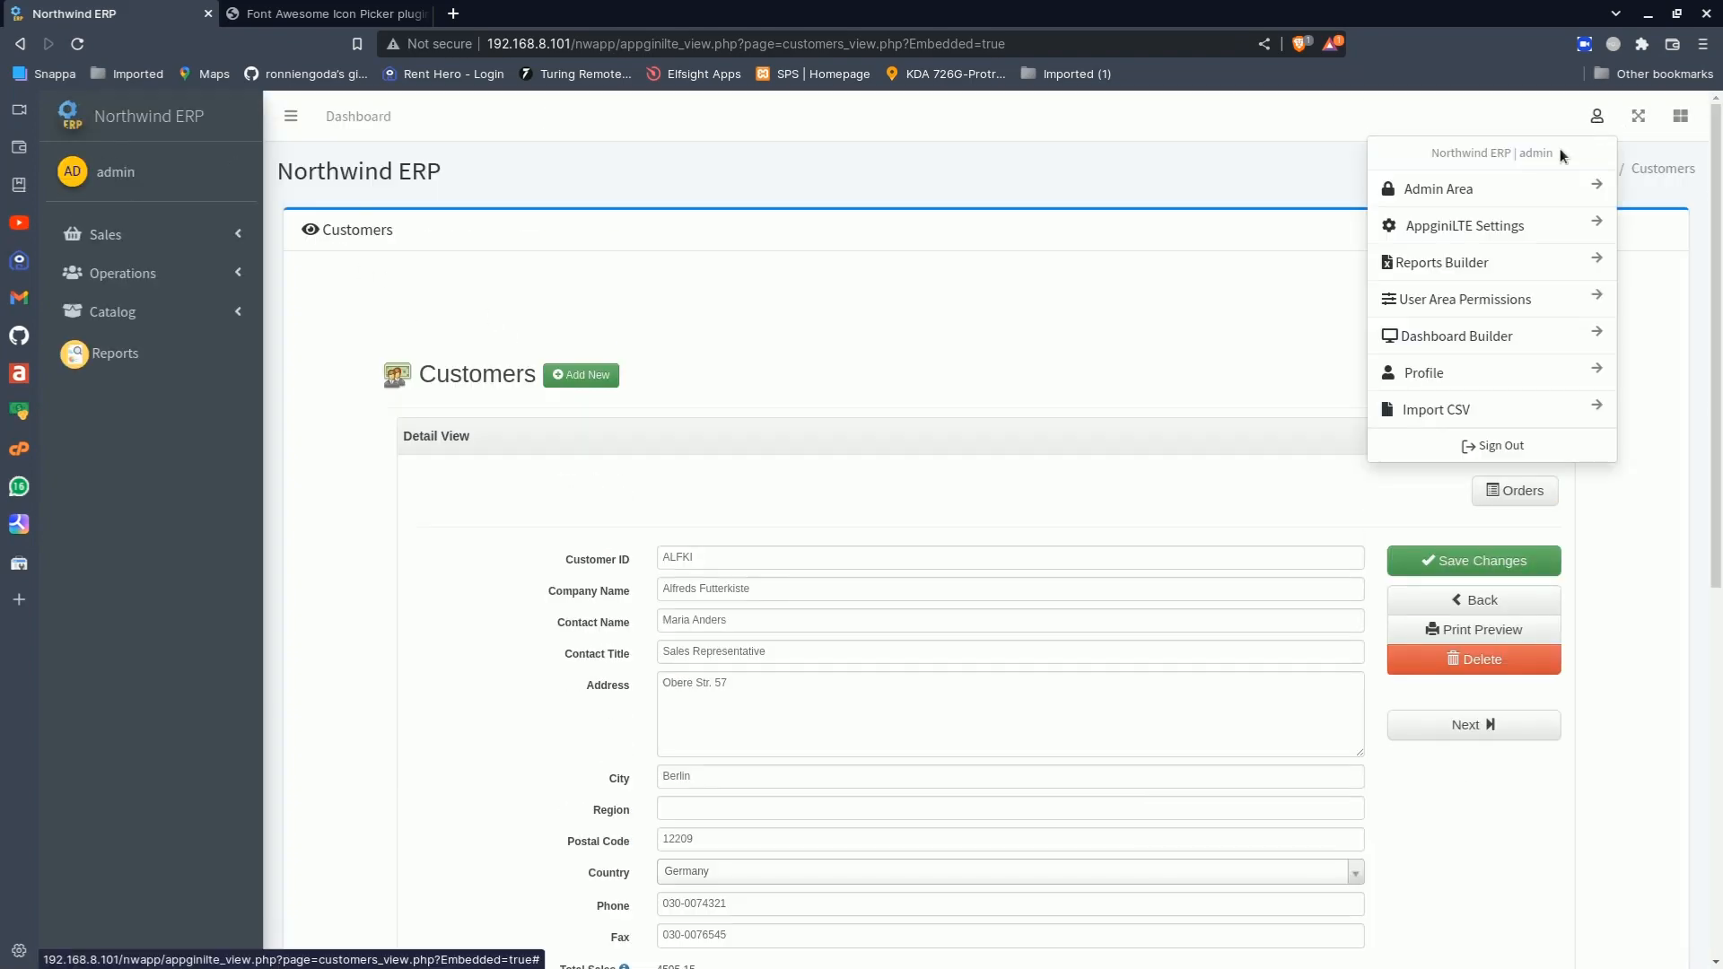
click(1471, 224)
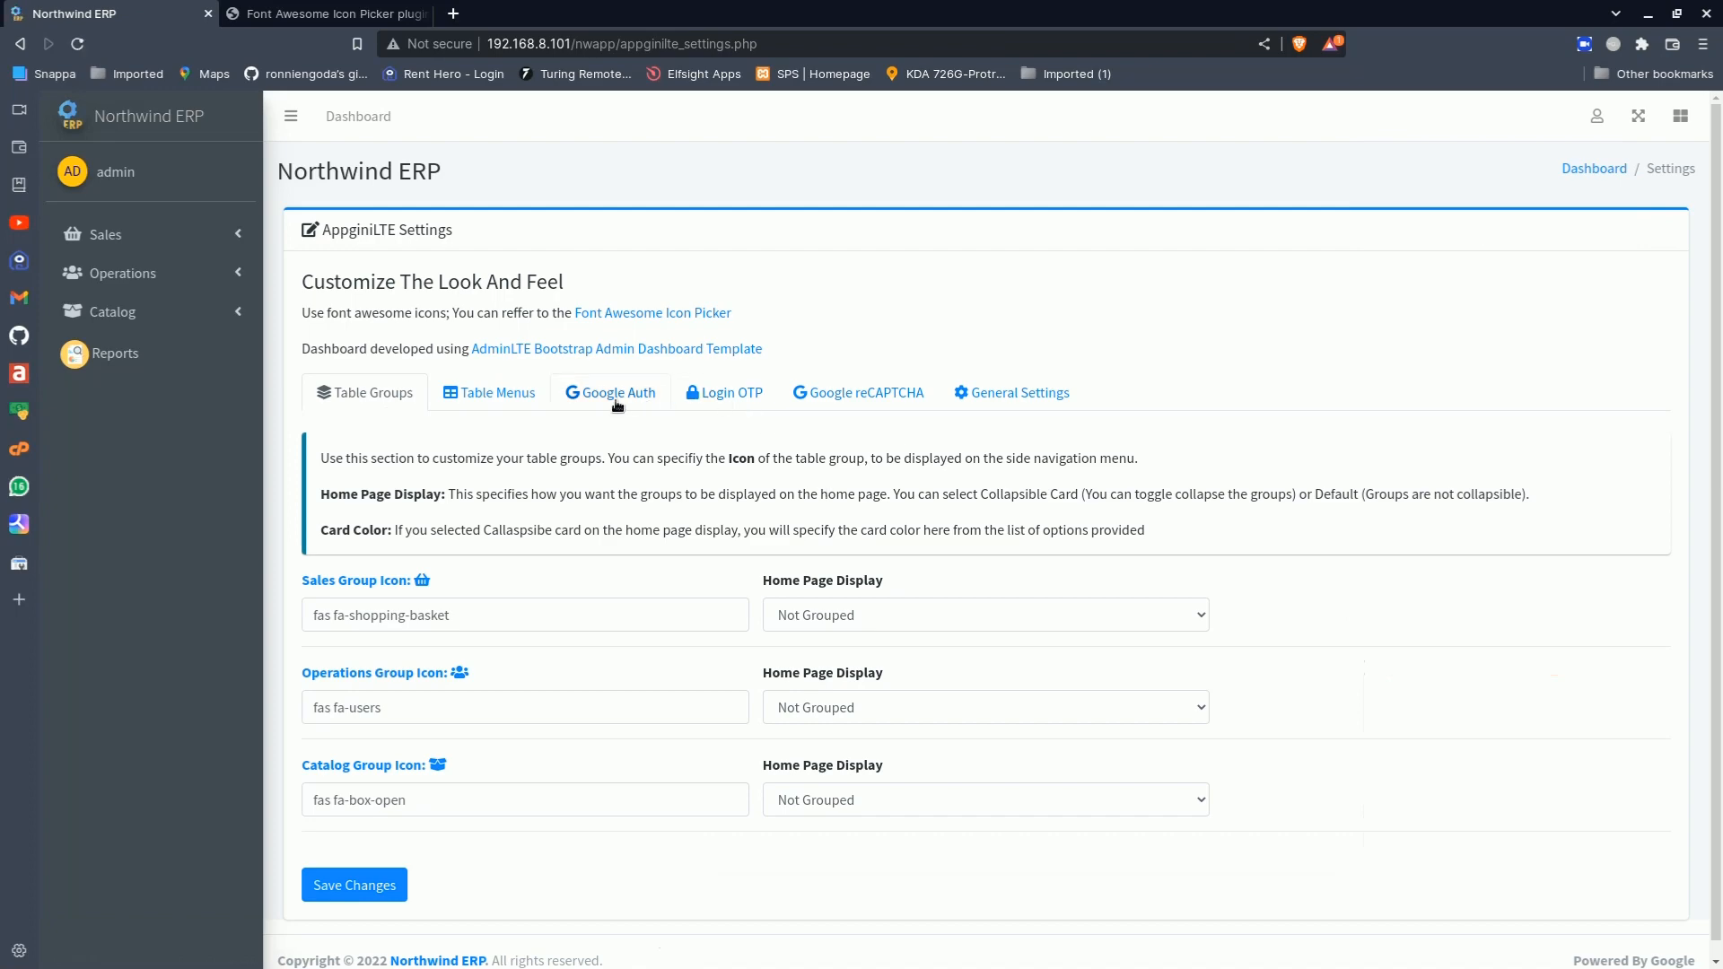
click(494, 399)
click(592, 400)
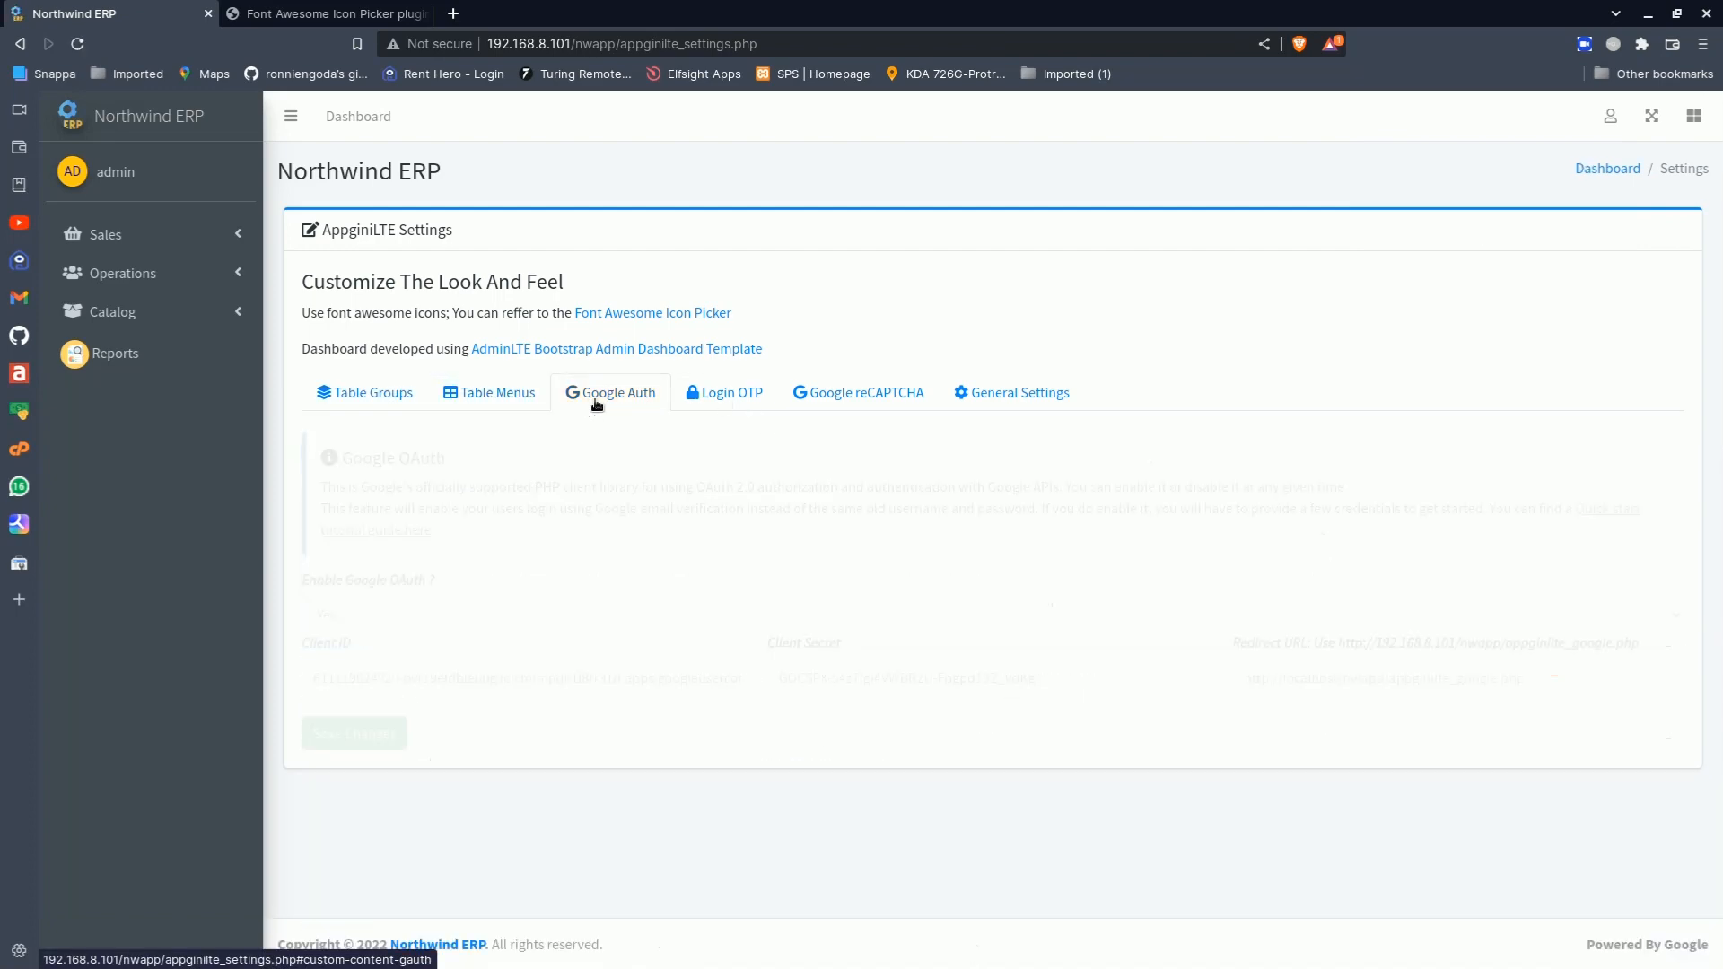
click(728, 396)
click(844, 408)
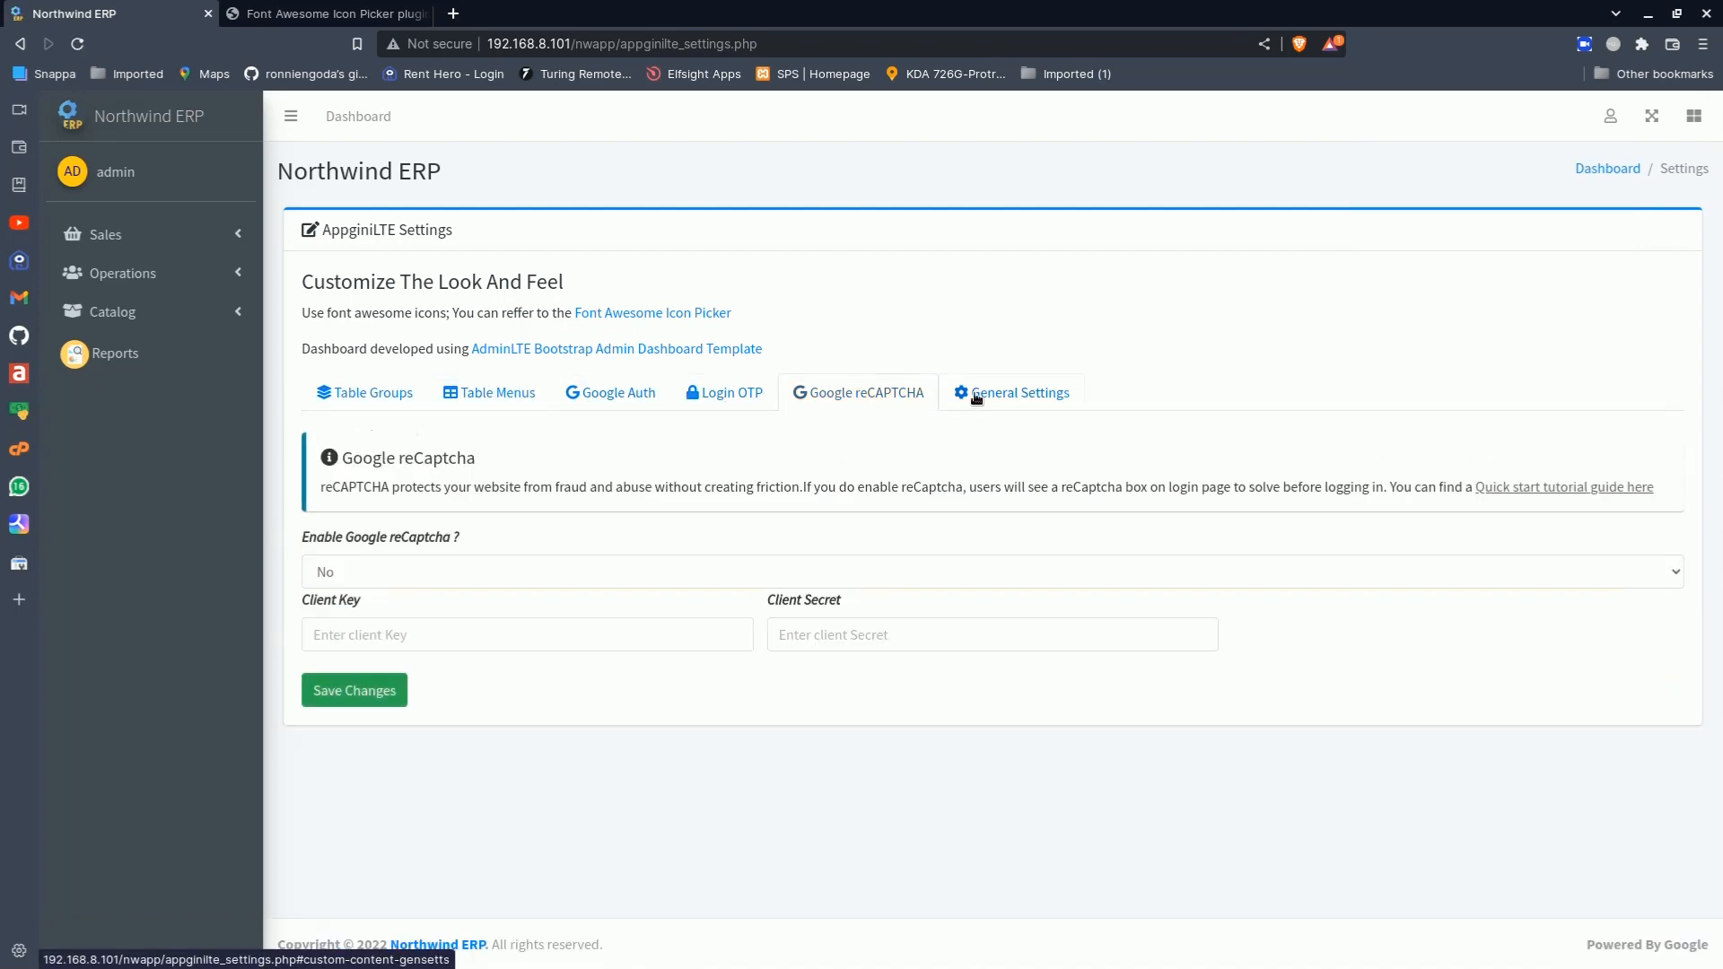
click(973, 393)
scroll(1057, 581, down, 1)
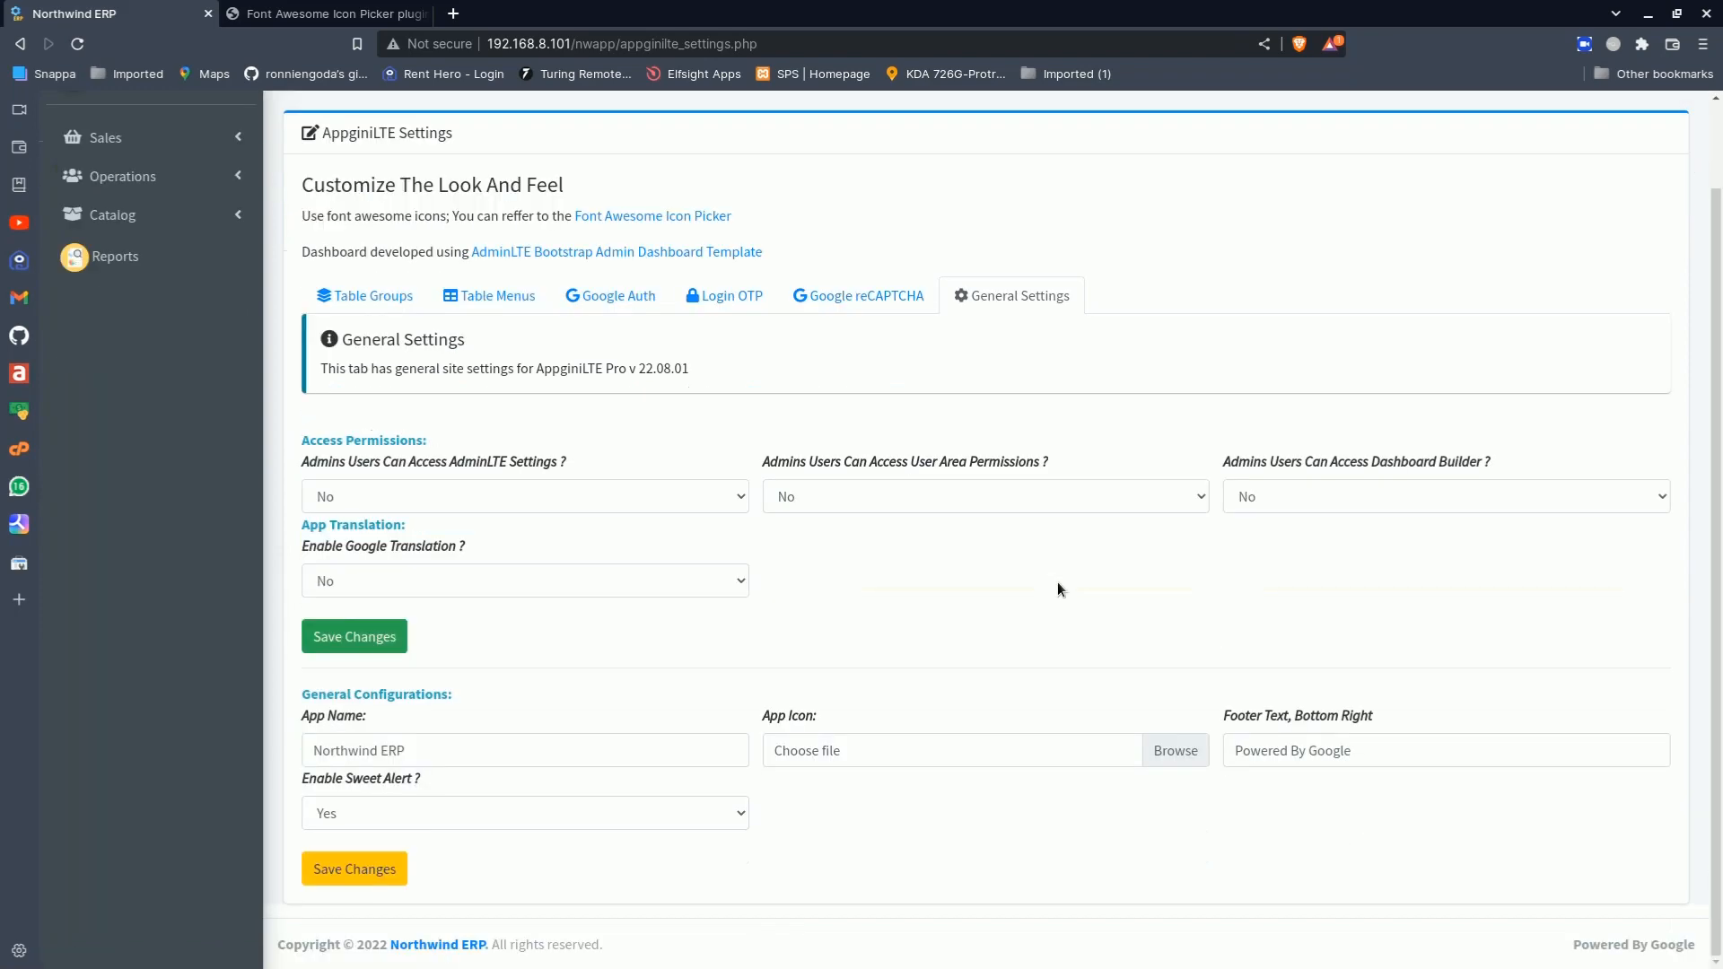
scroll(1058, 585, up, 1)
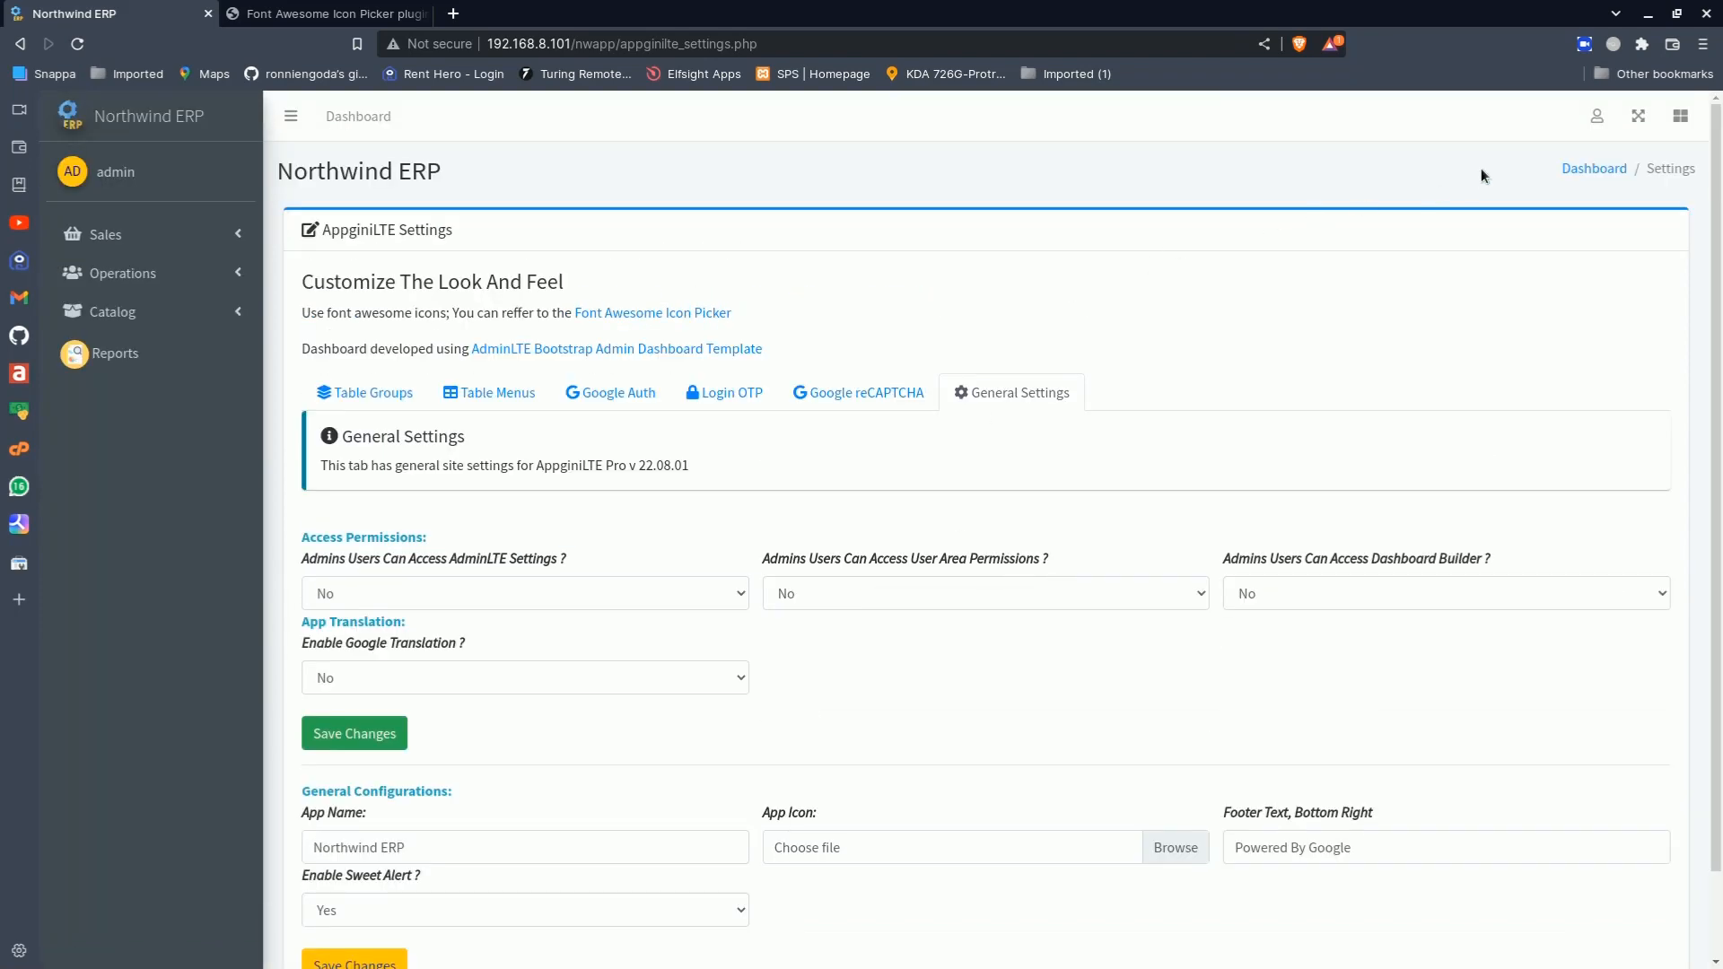
Open User Area Permissions and review the table permissions of the Admins and Staff groups
click(1595, 119)
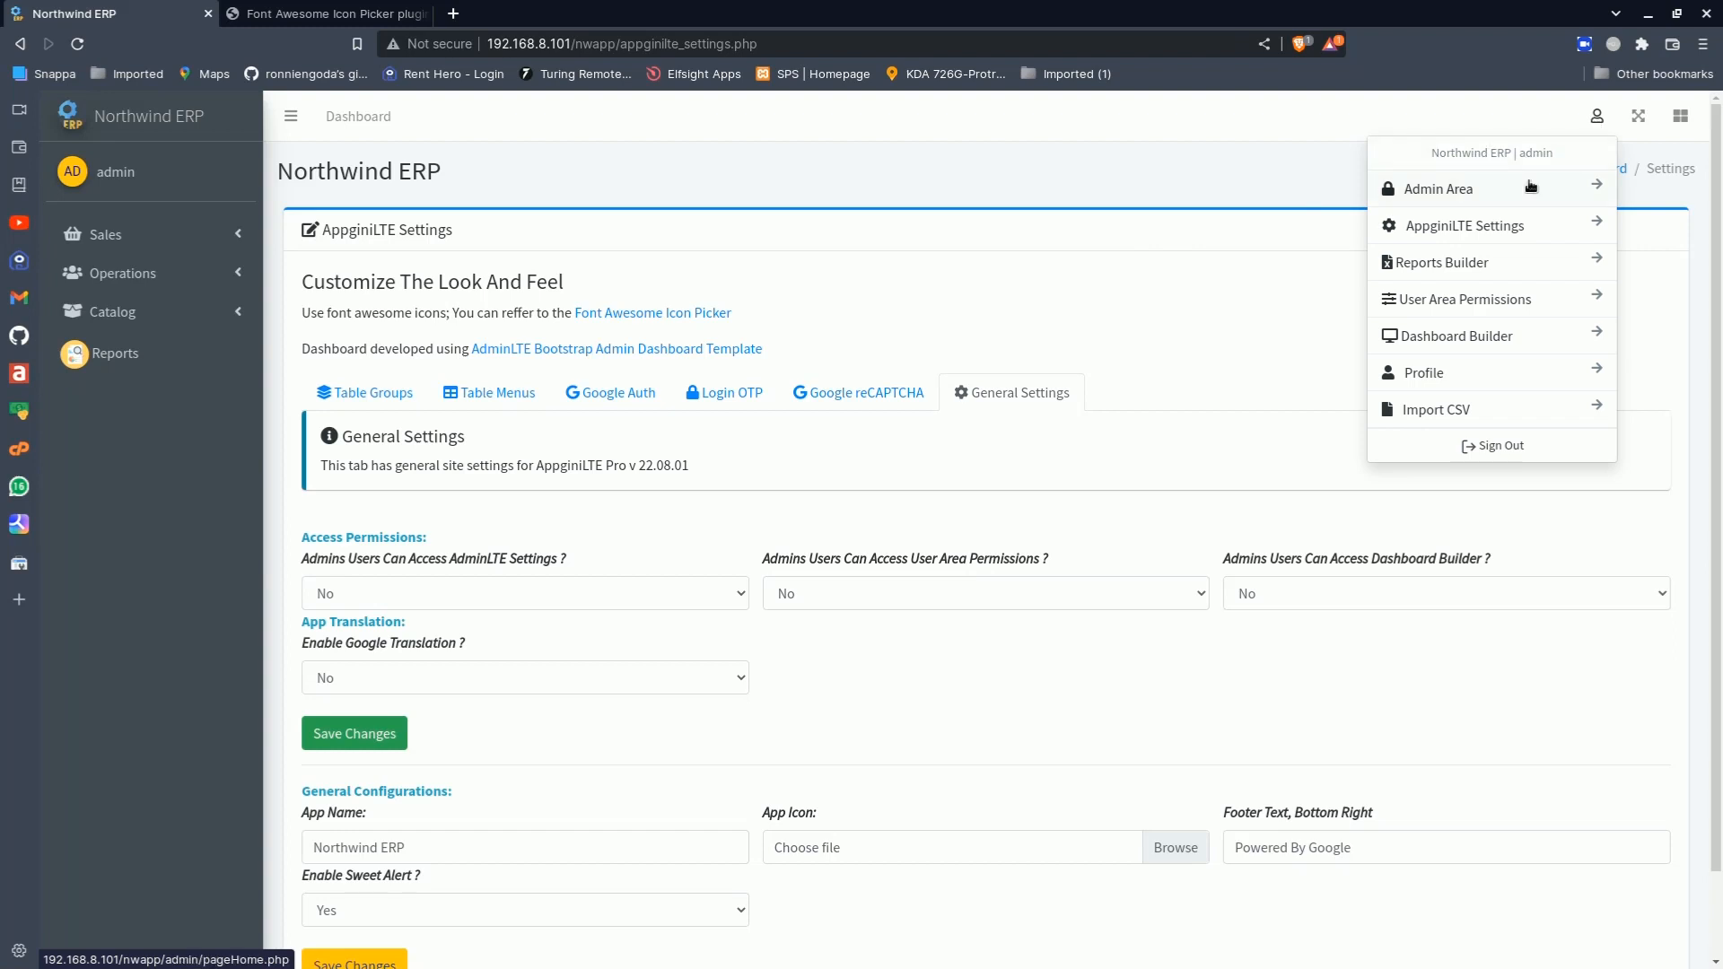
click(1417, 302)
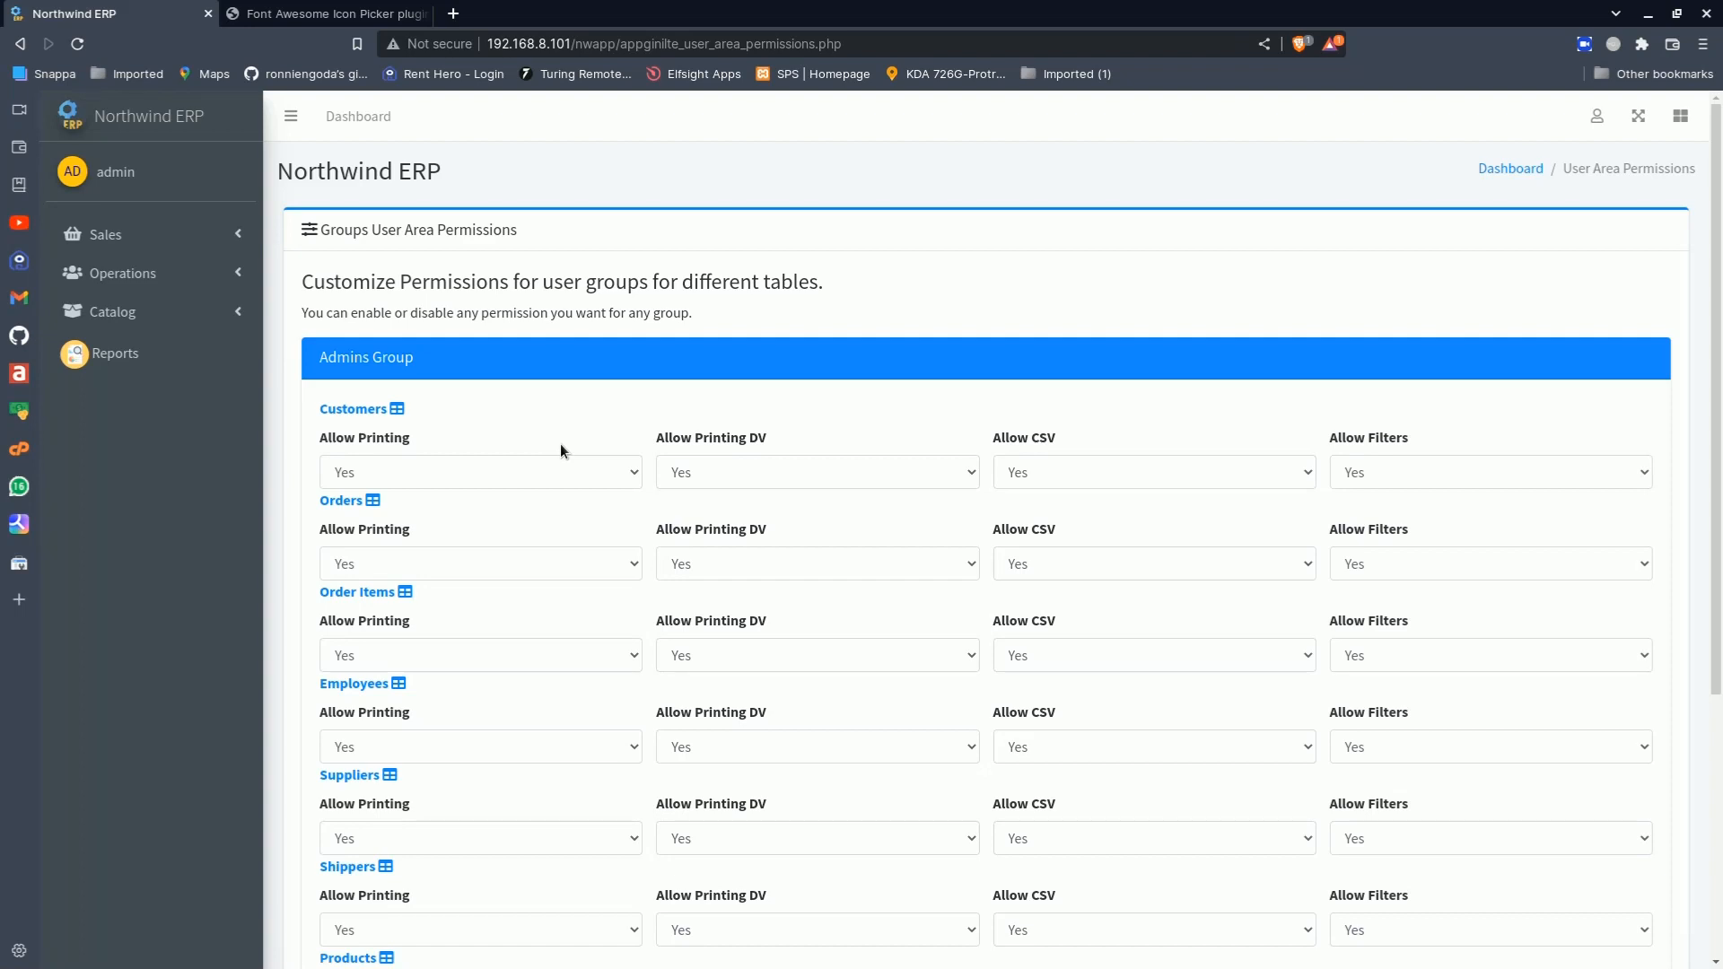
click(389, 363)
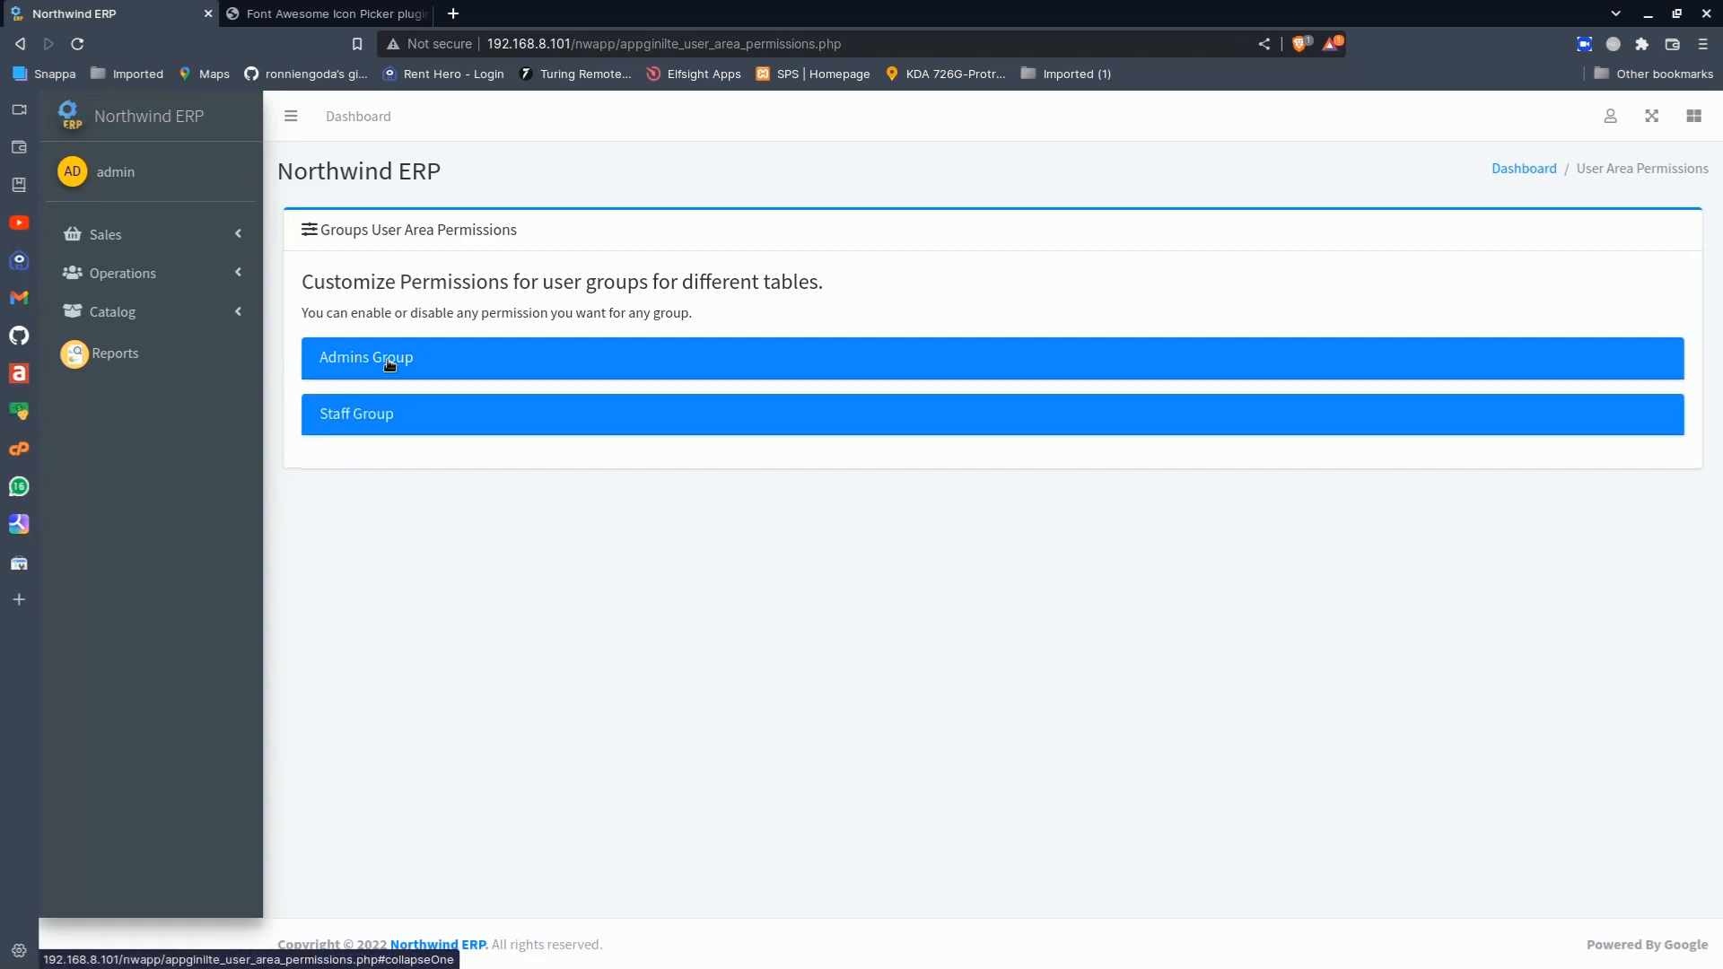
click(358, 420)
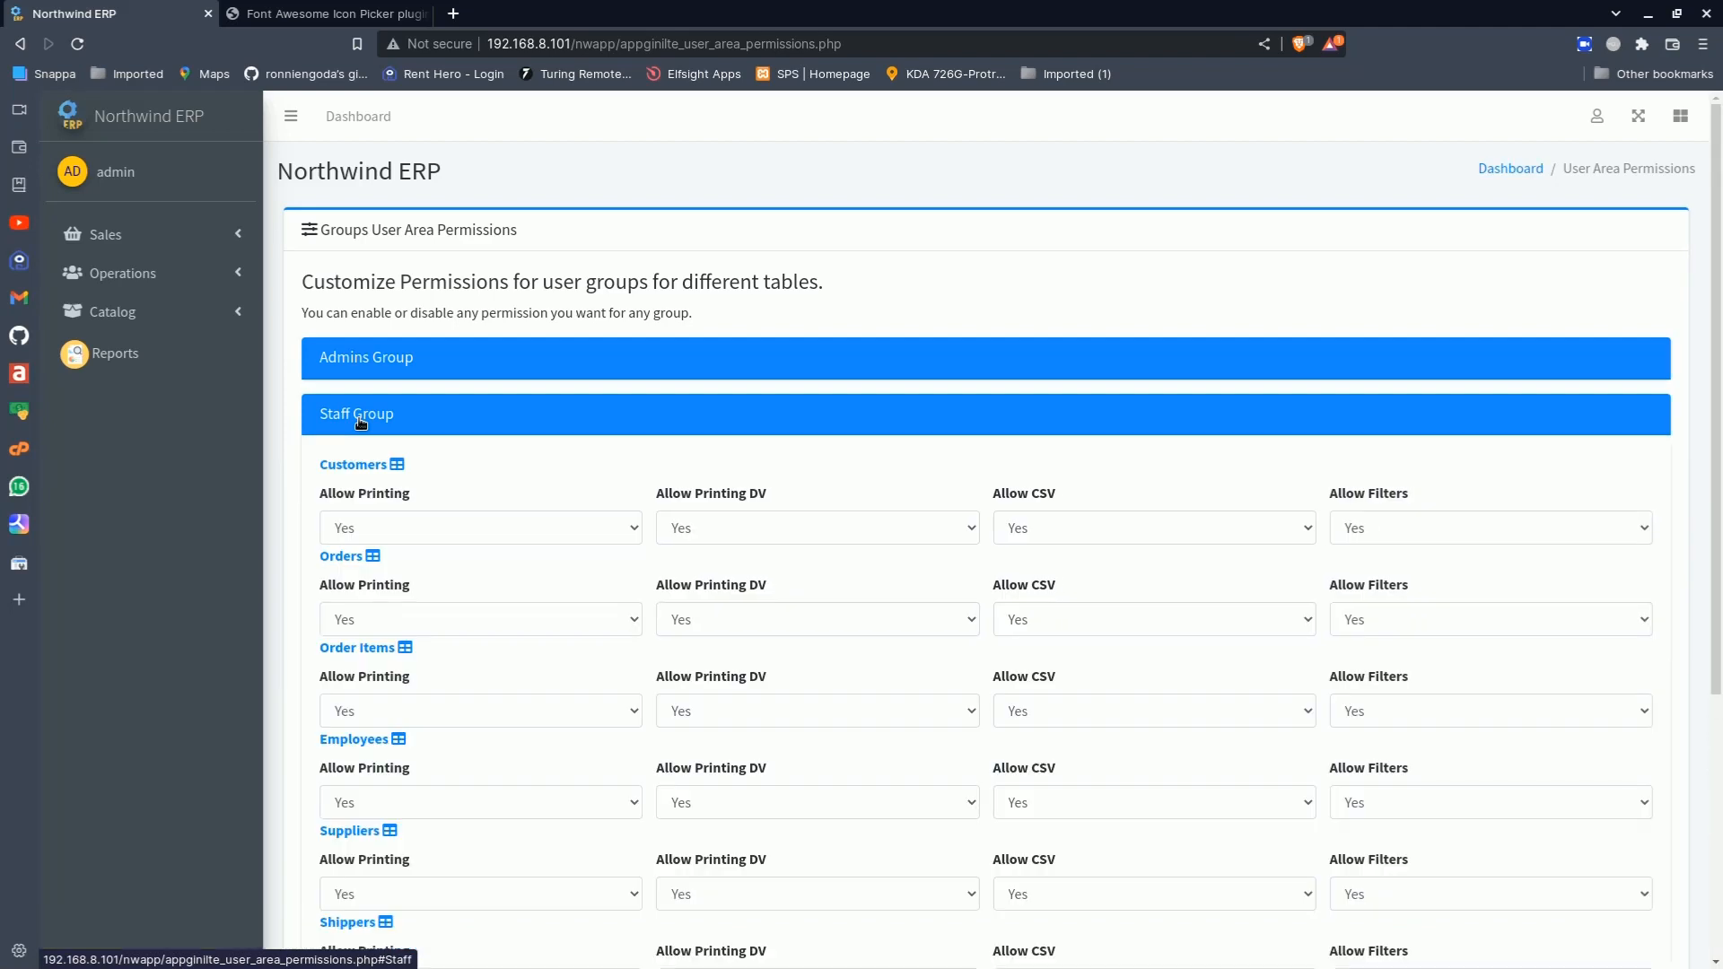
click(359, 420)
click(390, 361)
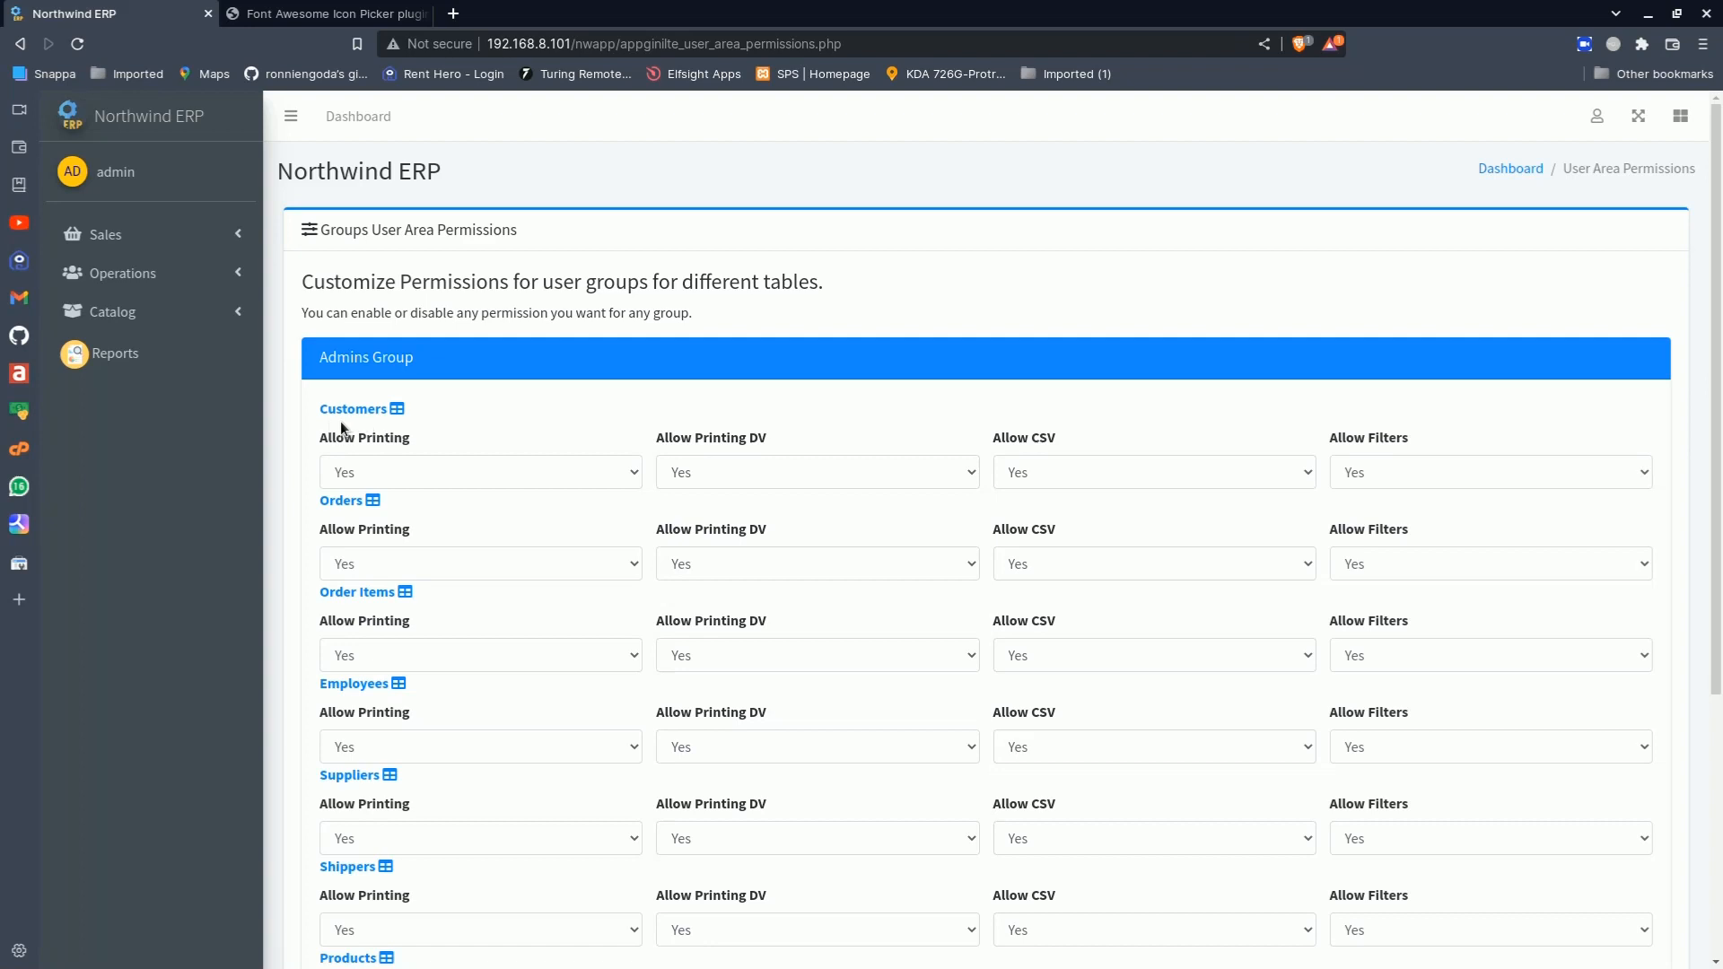
Set Allow Printing, Allow Printing DV, Allow CSV and Allow Filters to No for the Admins group's Customers table, and save the changes
click(449, 468)
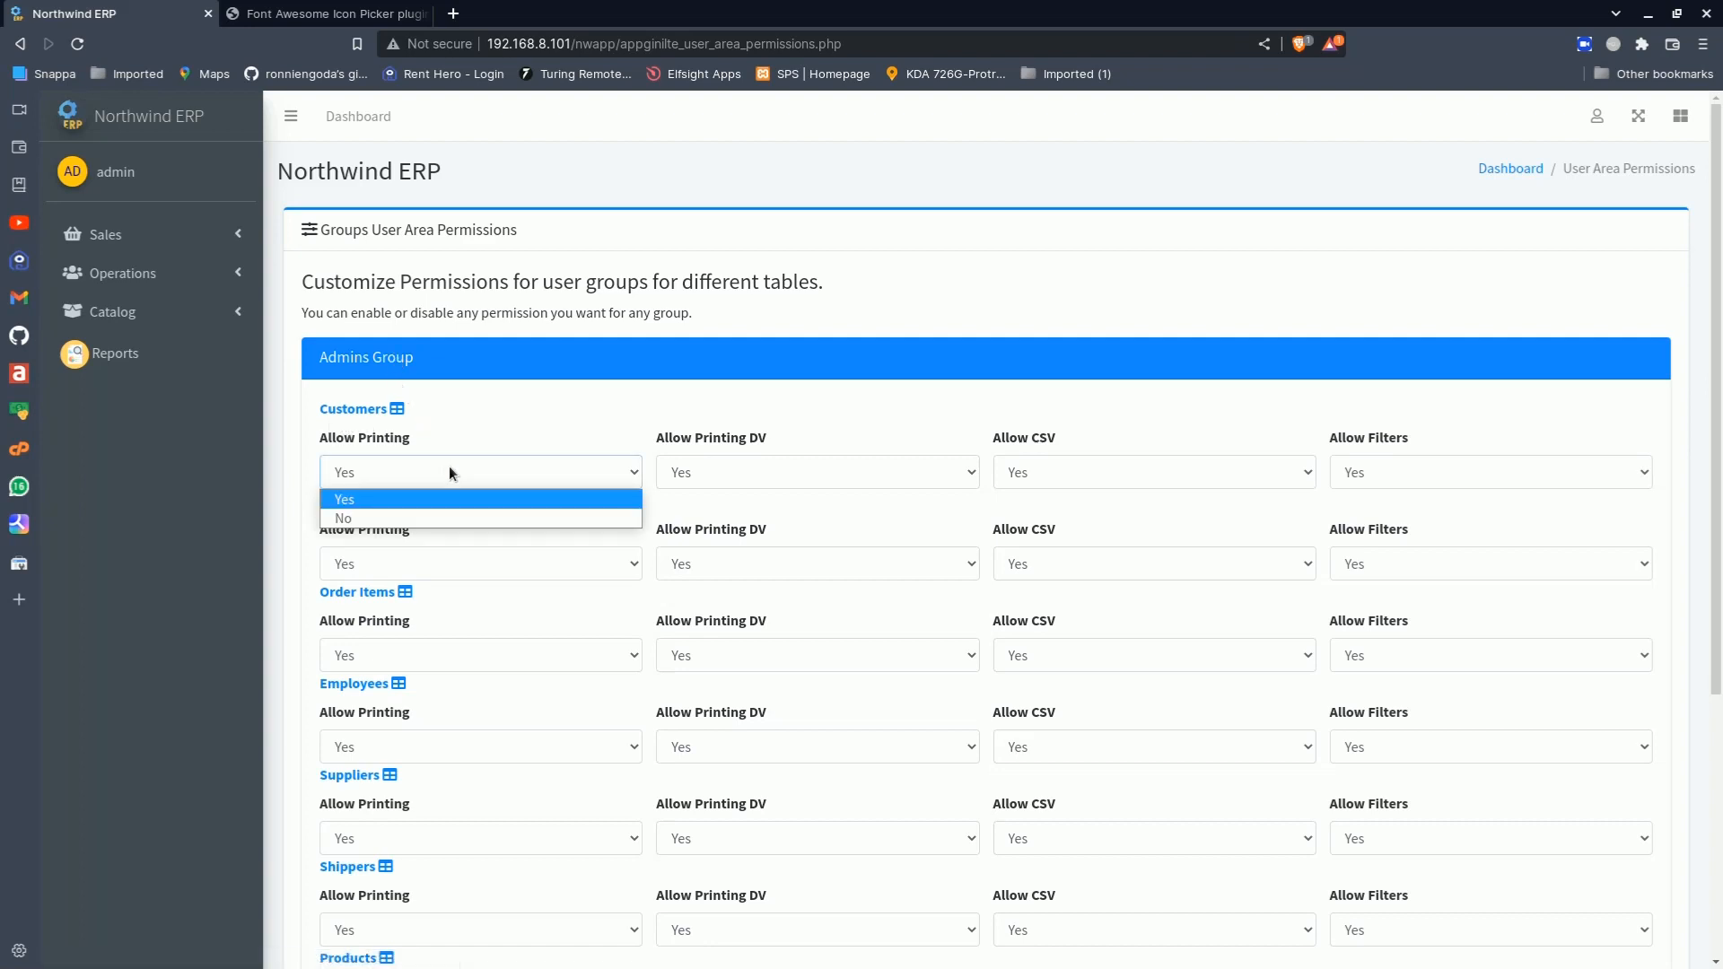
click(427, 518)
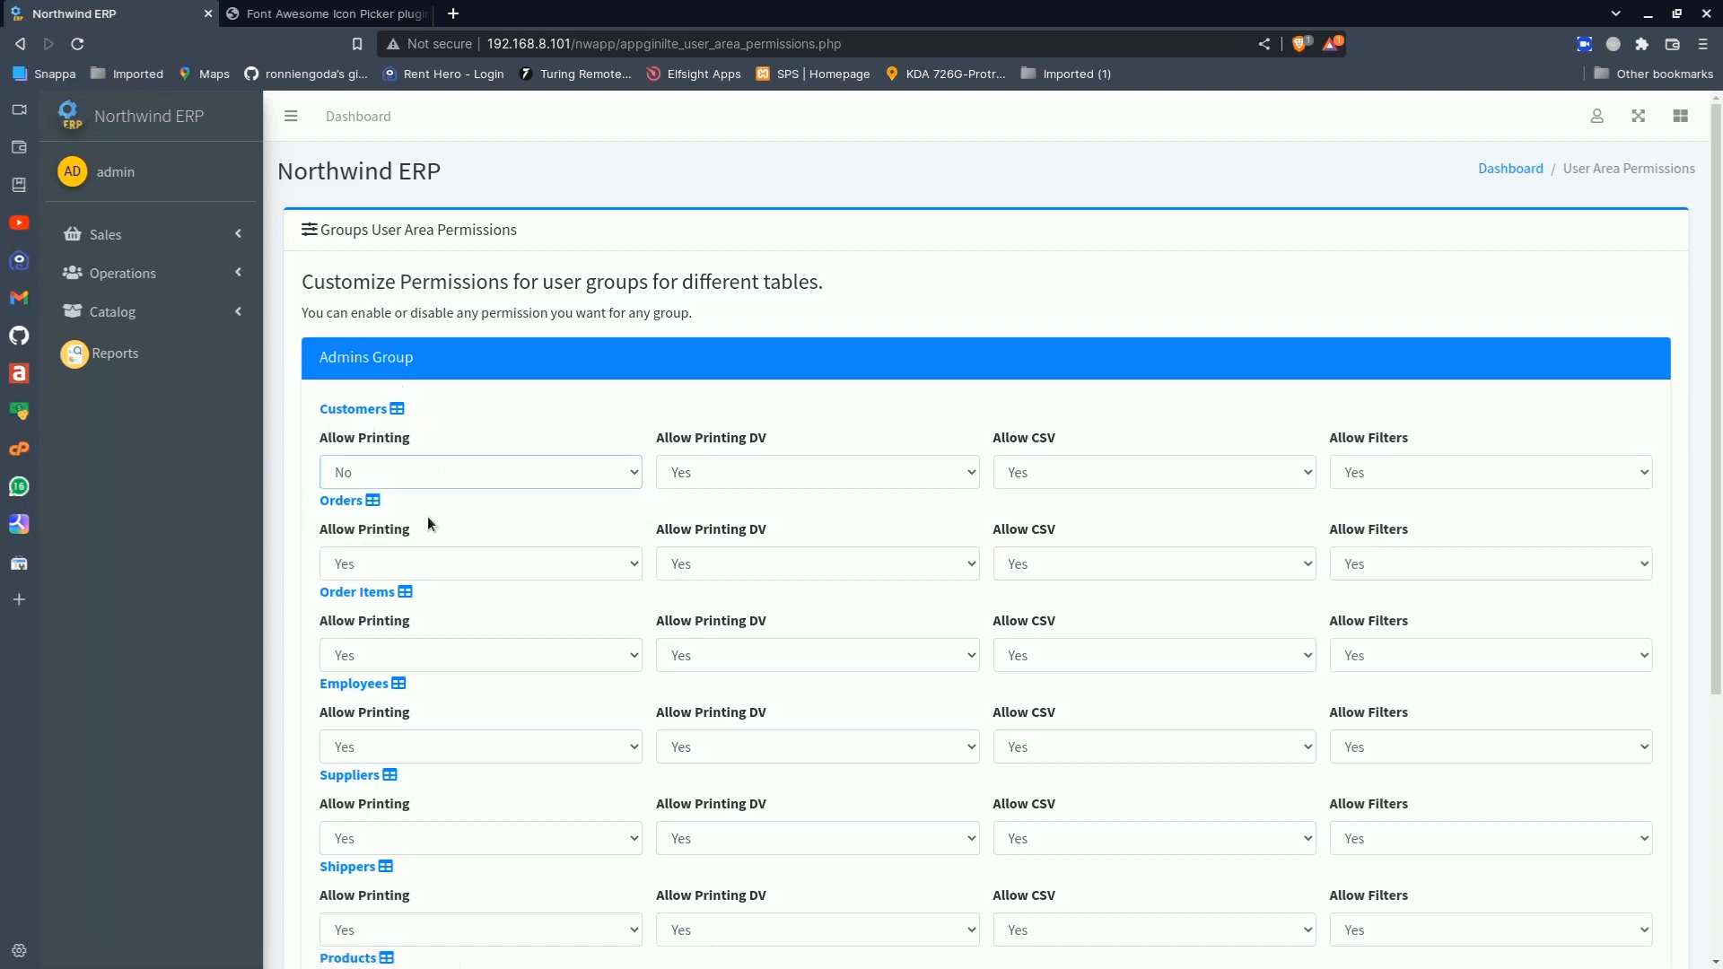
click(716, 467)
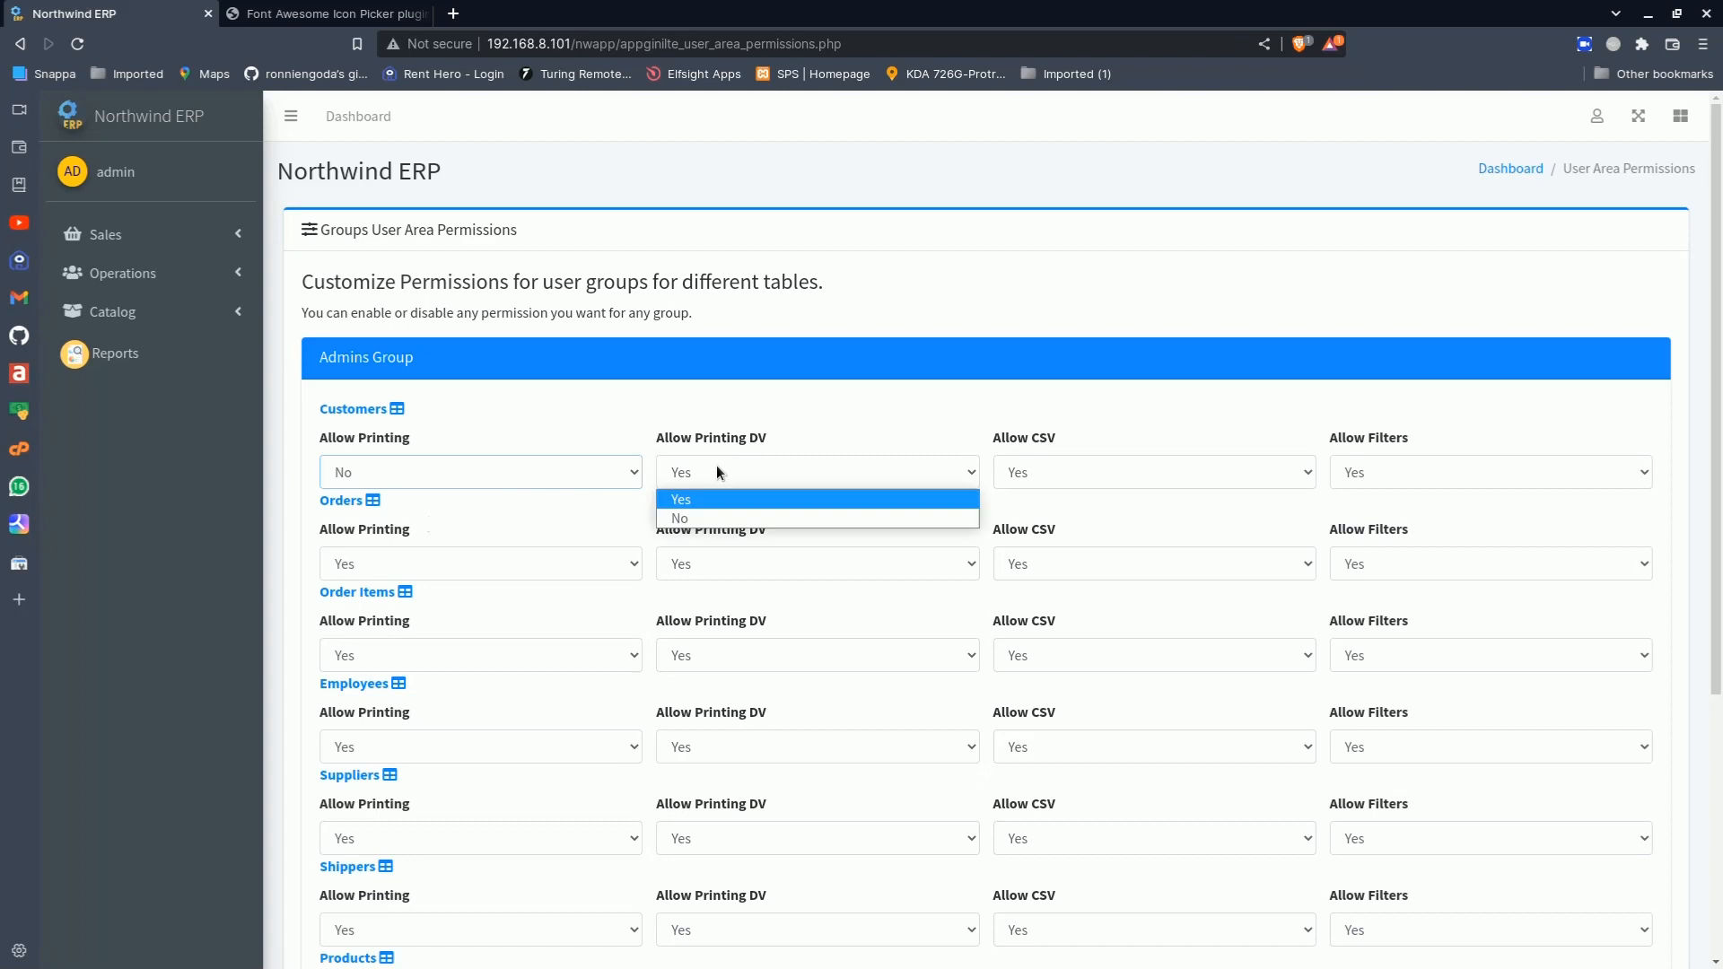
click(709, 520)
click(1048, 476)
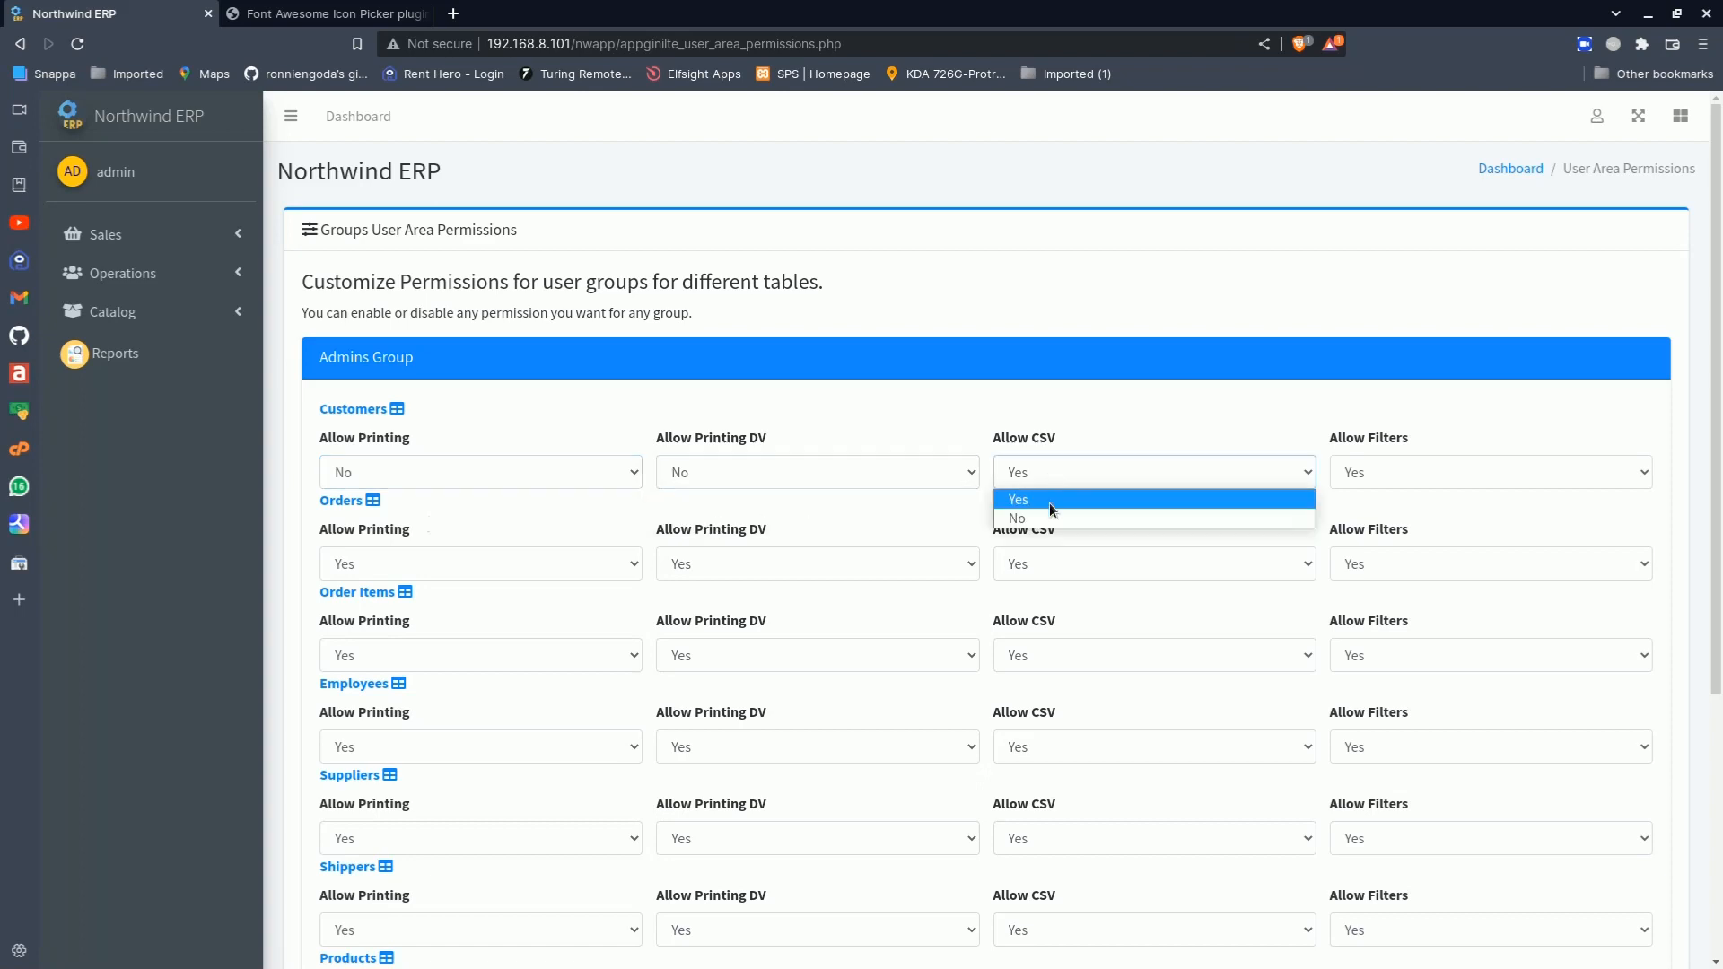
click(1048, 519)
click(1377, 463)
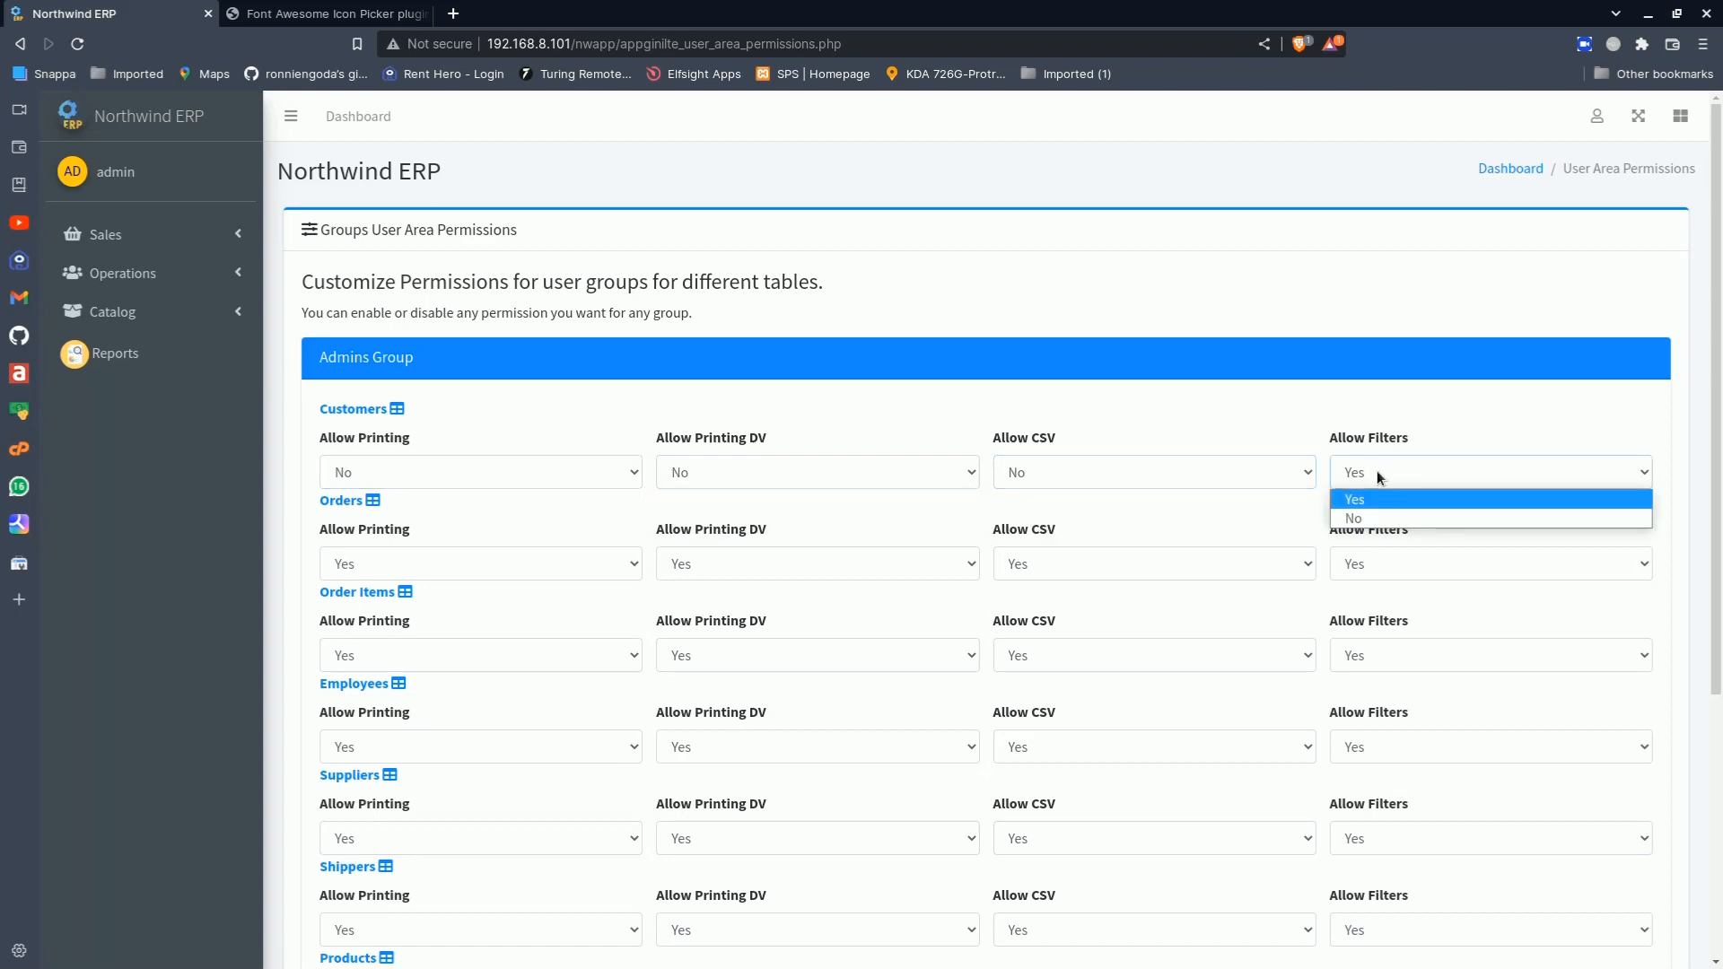
click(1374, 526)
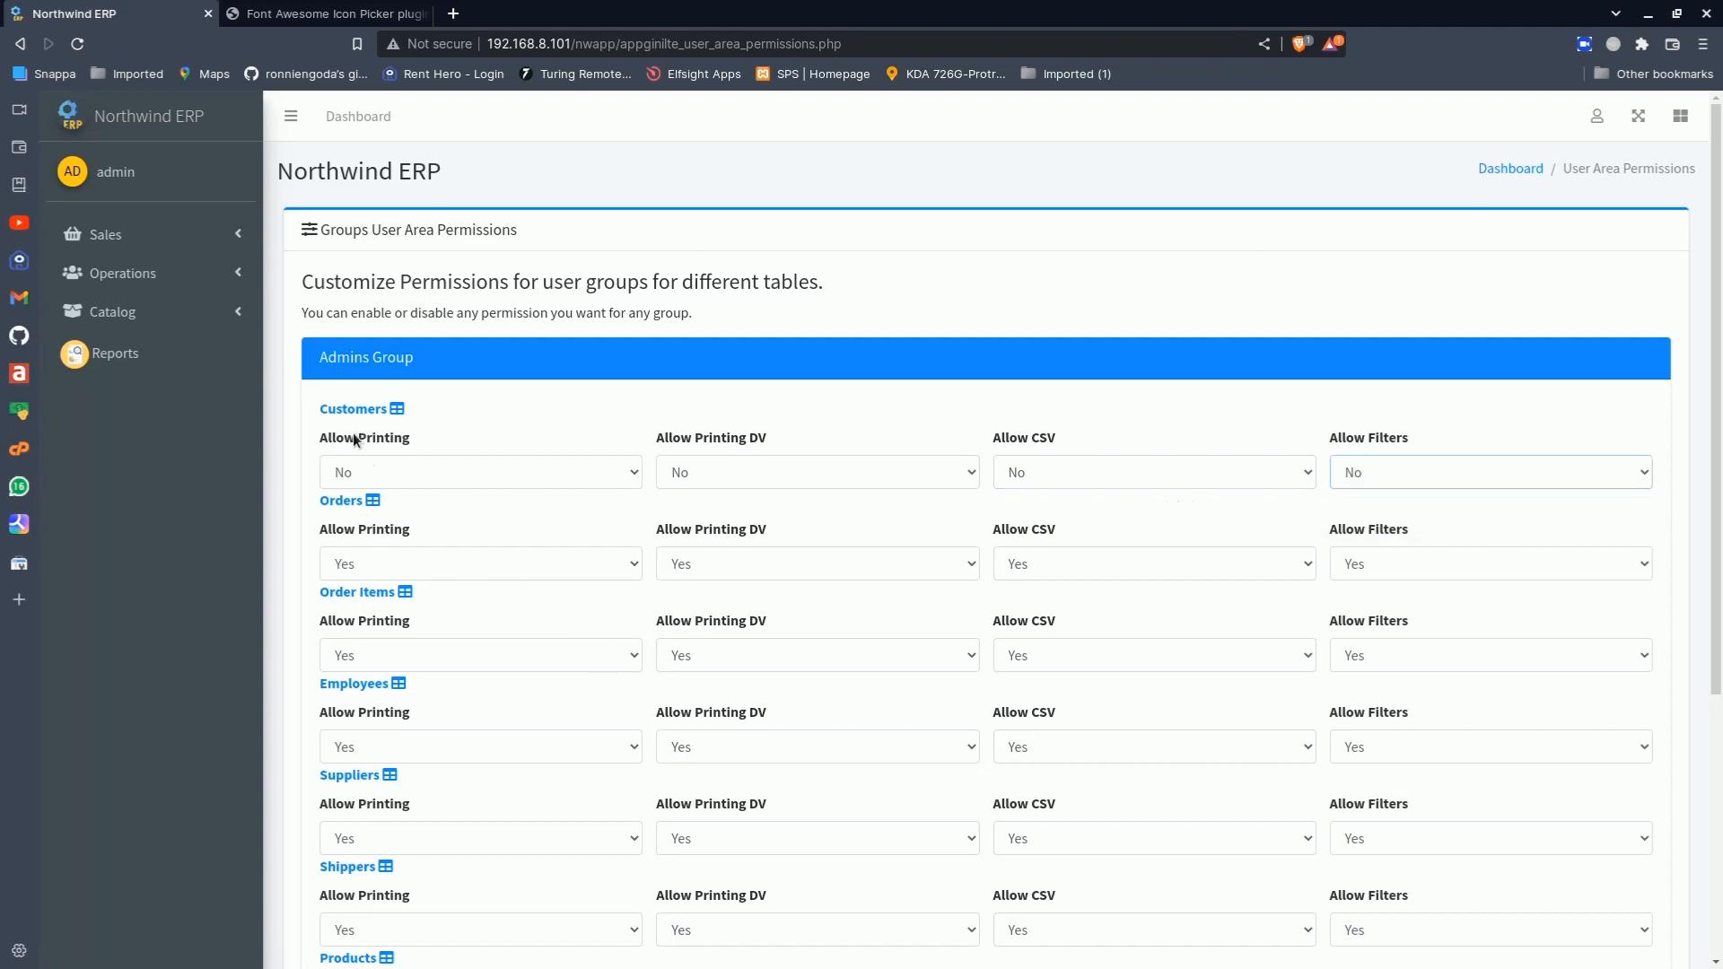
drag(322, 406, 364, 413)
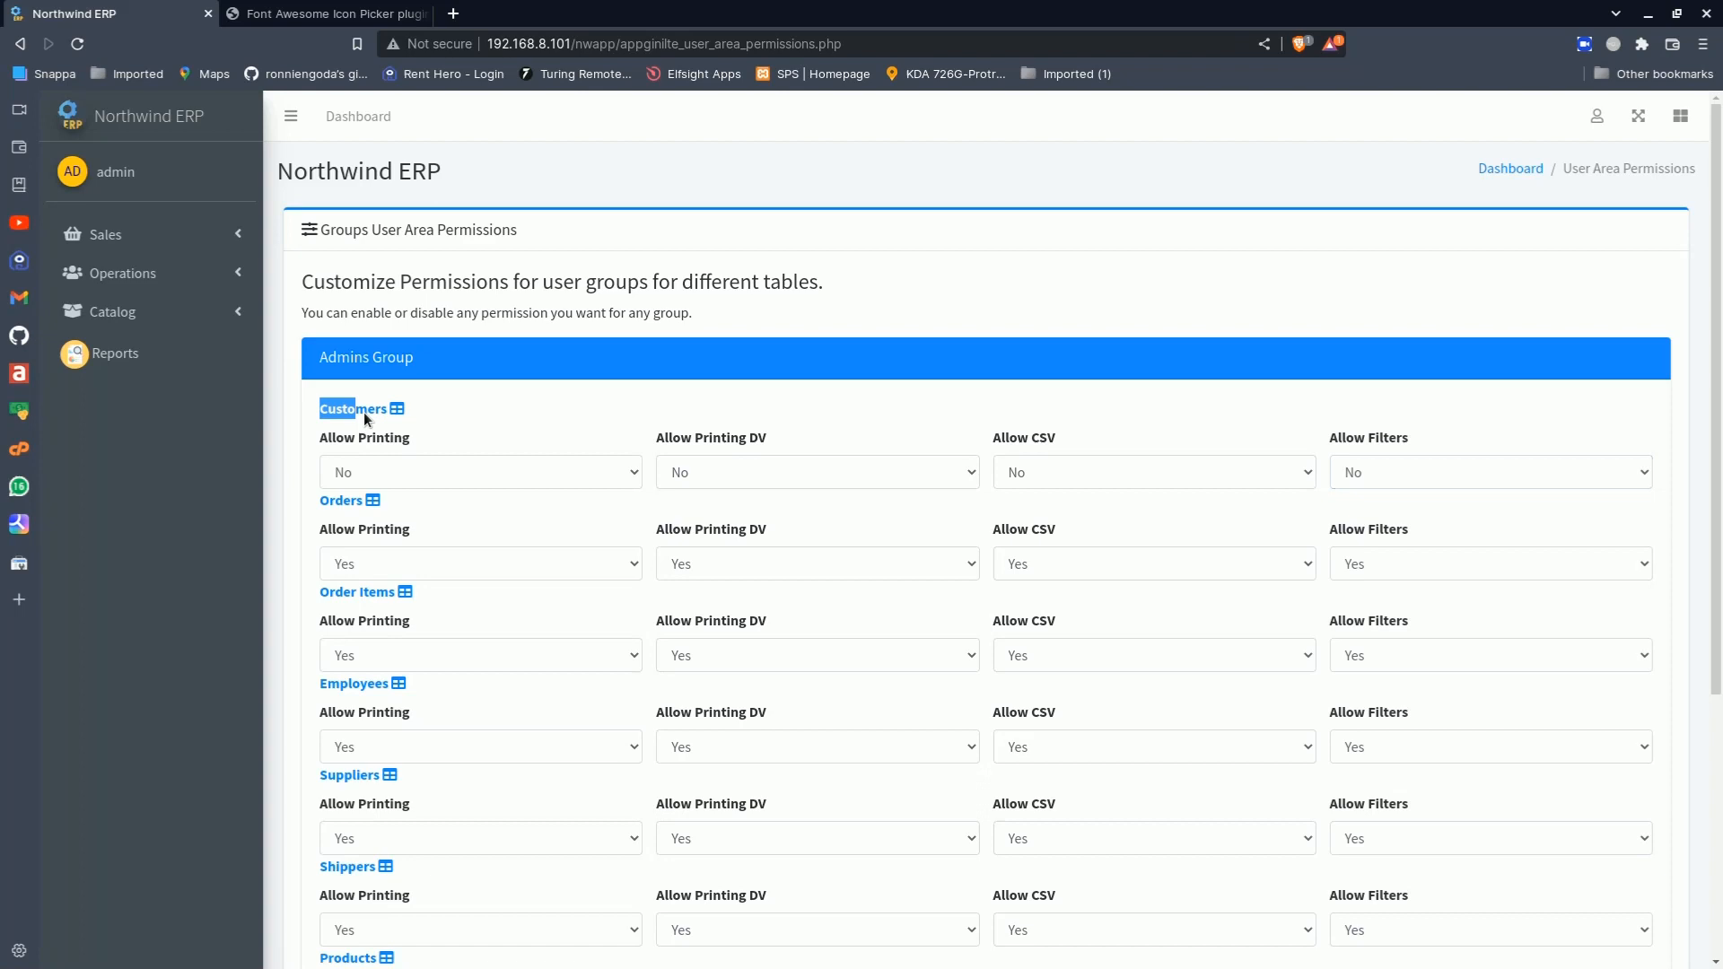
click(417, 413)
scroll(581, 645, down, 4)
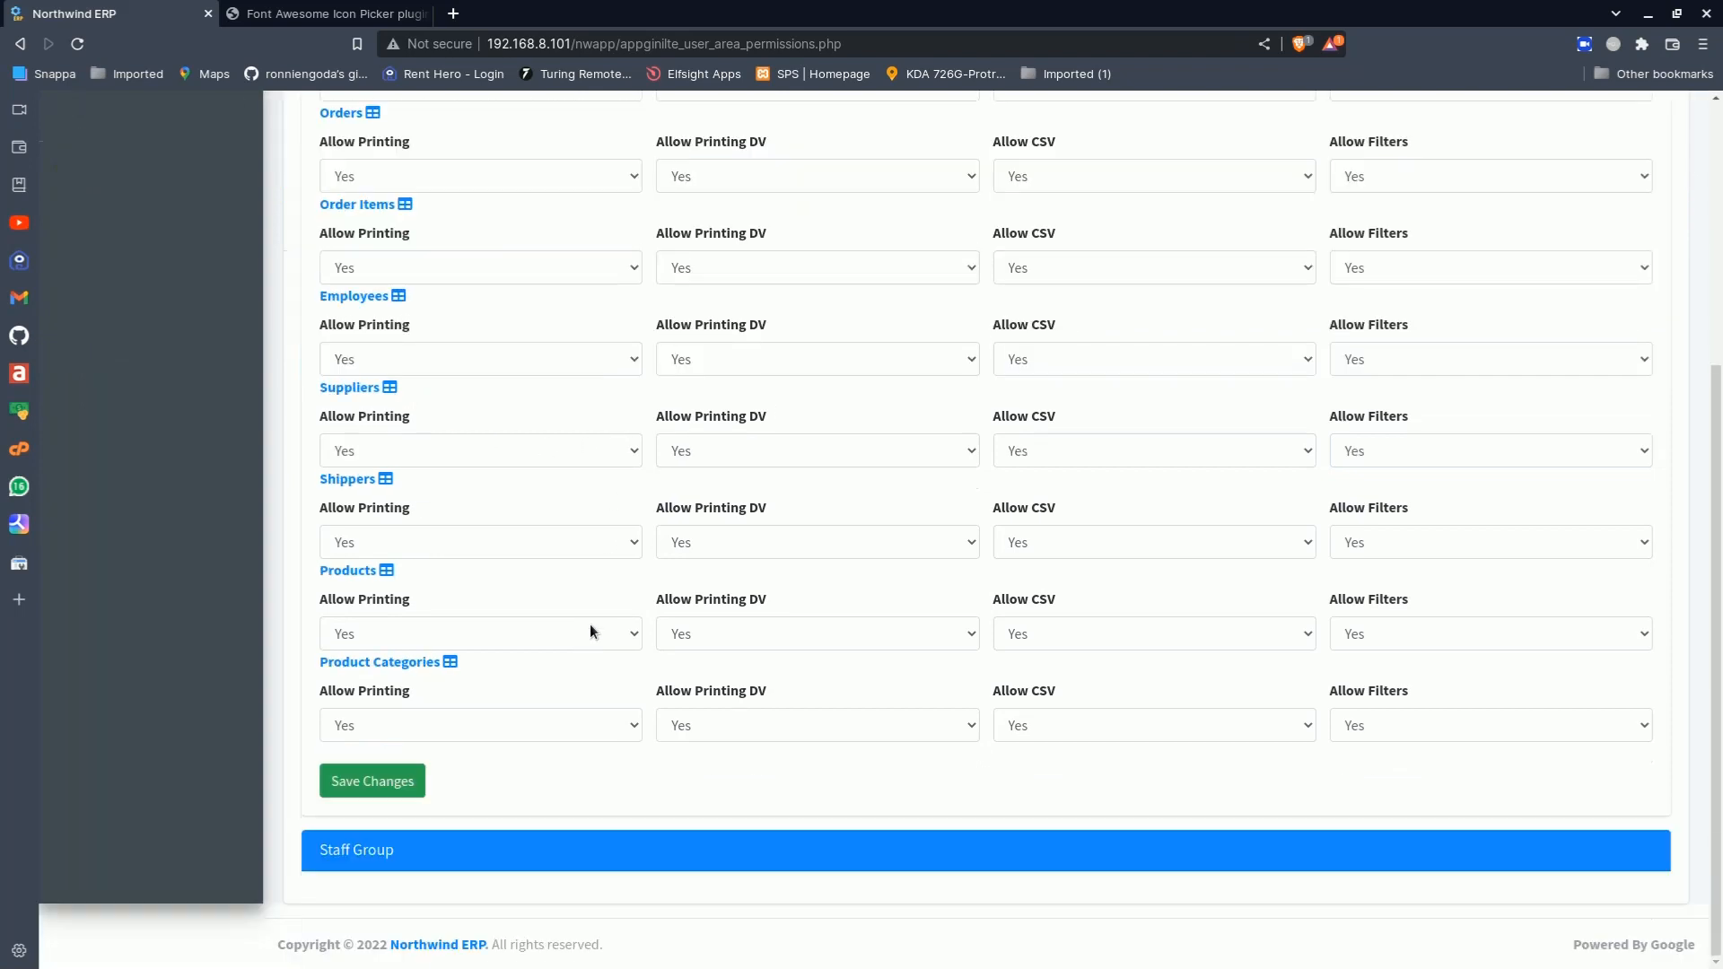
click(373, 782)
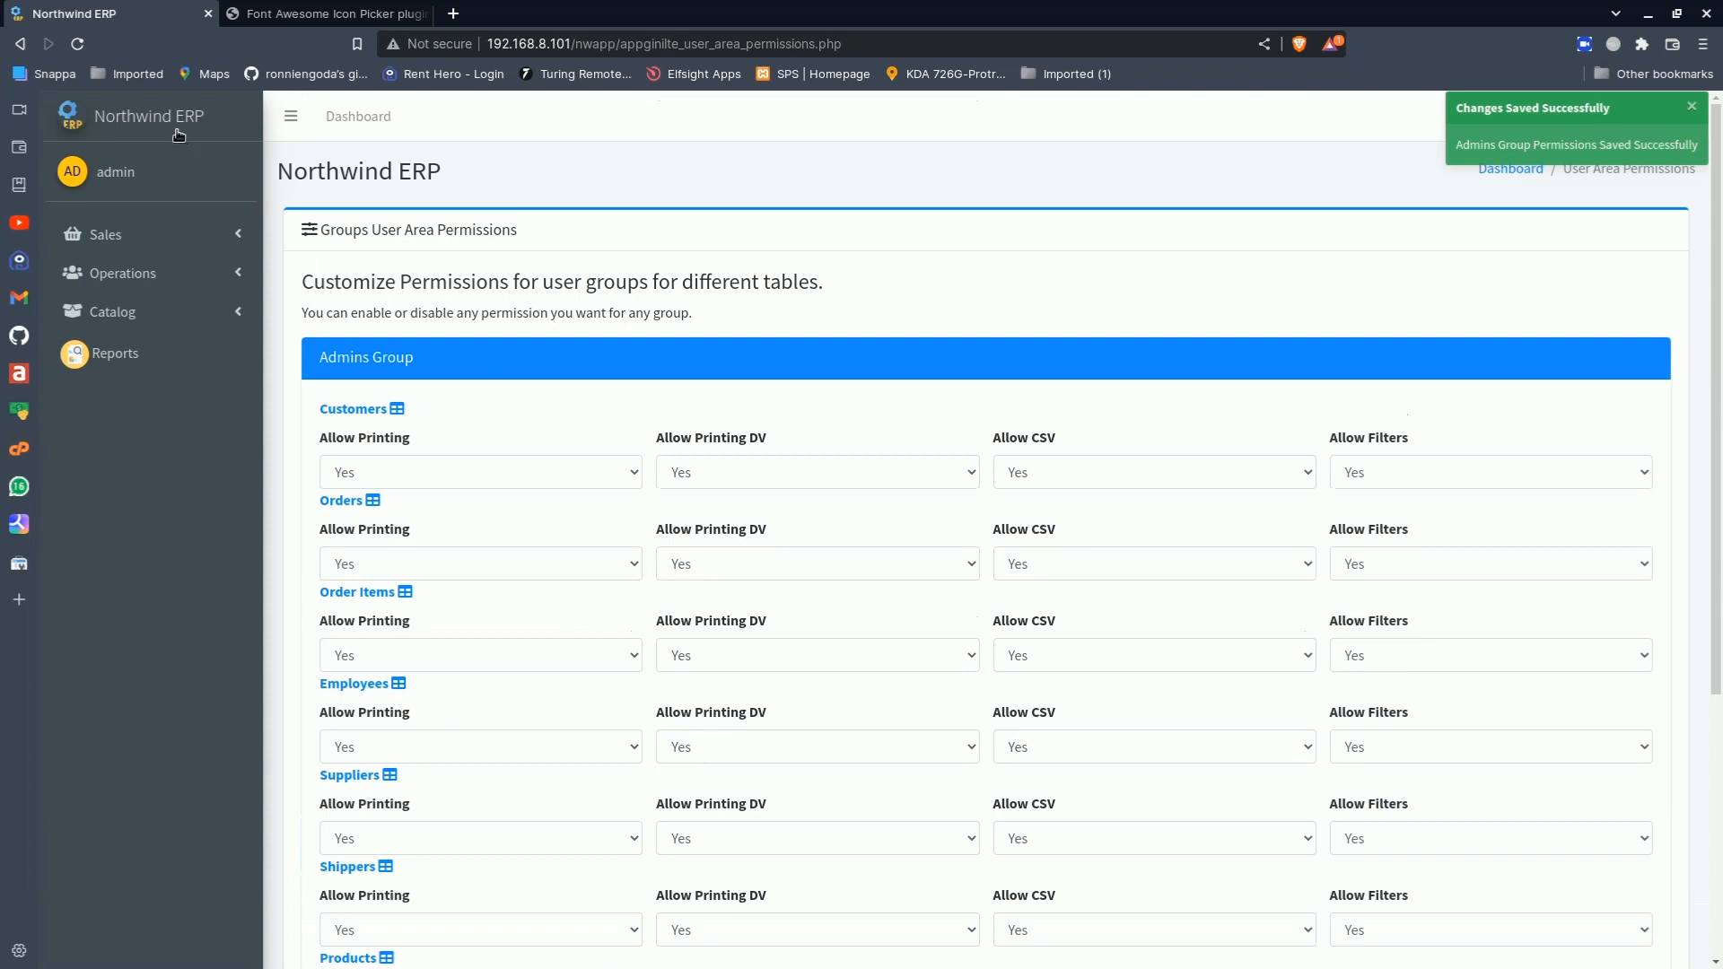
Compare the actions offered above the Customers list with those above the Orders list, and return to Customers
click(151, 241)
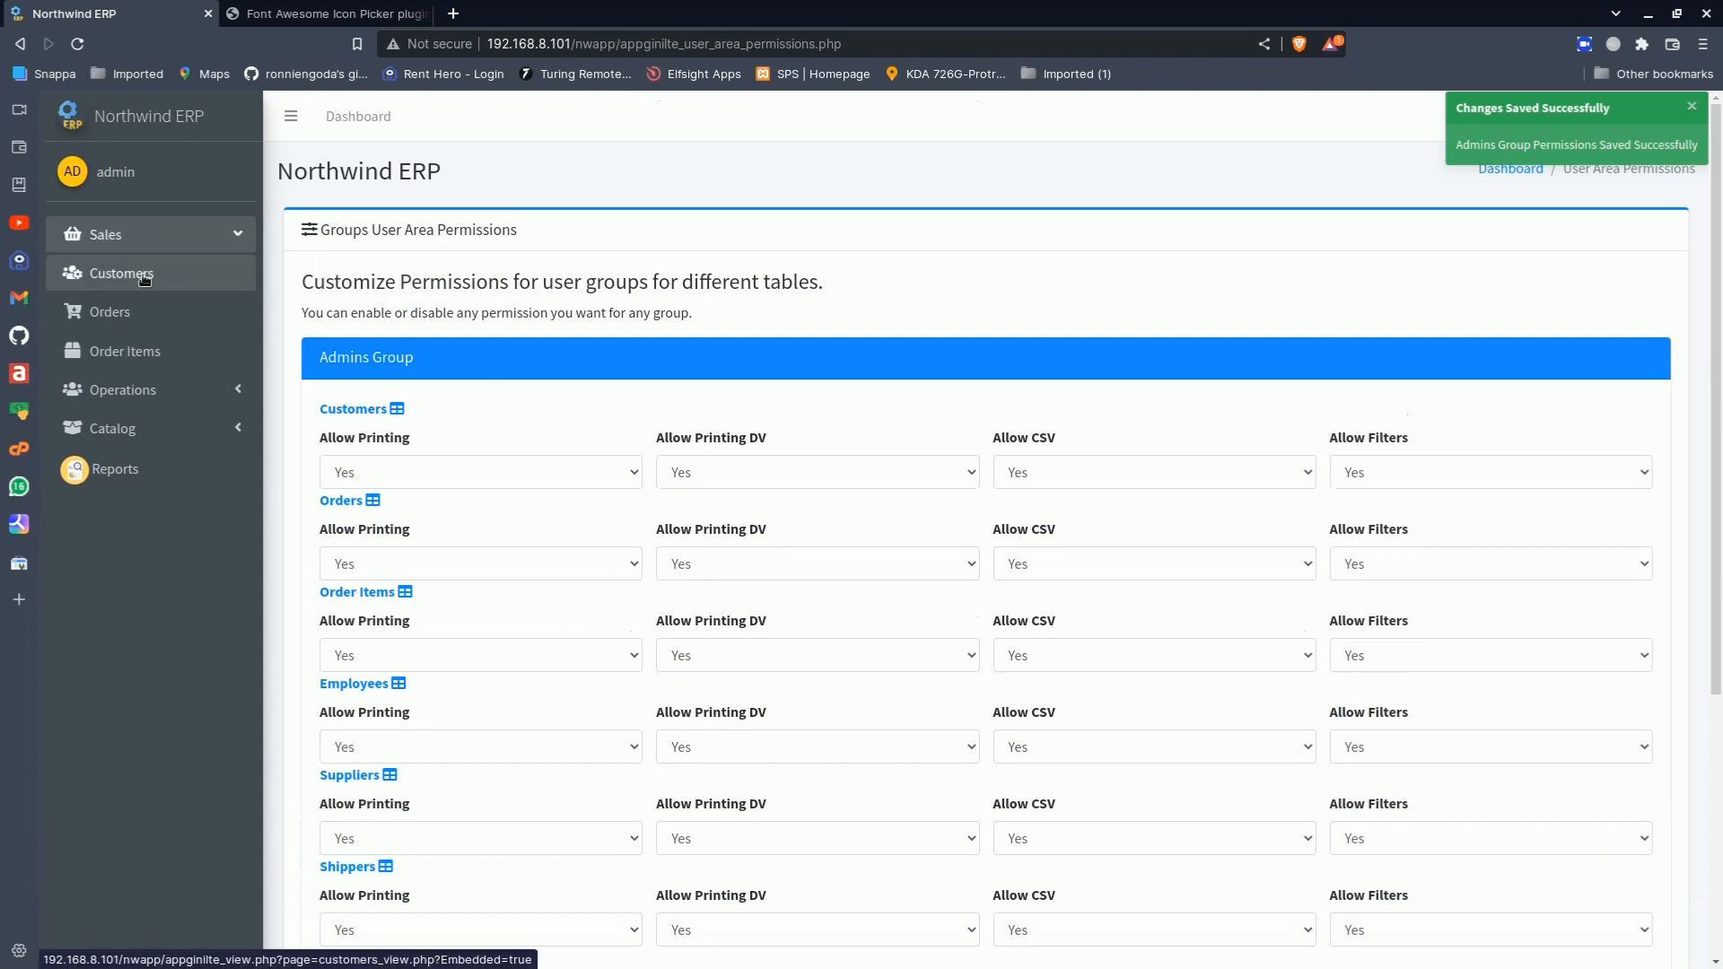
click(142, 272)
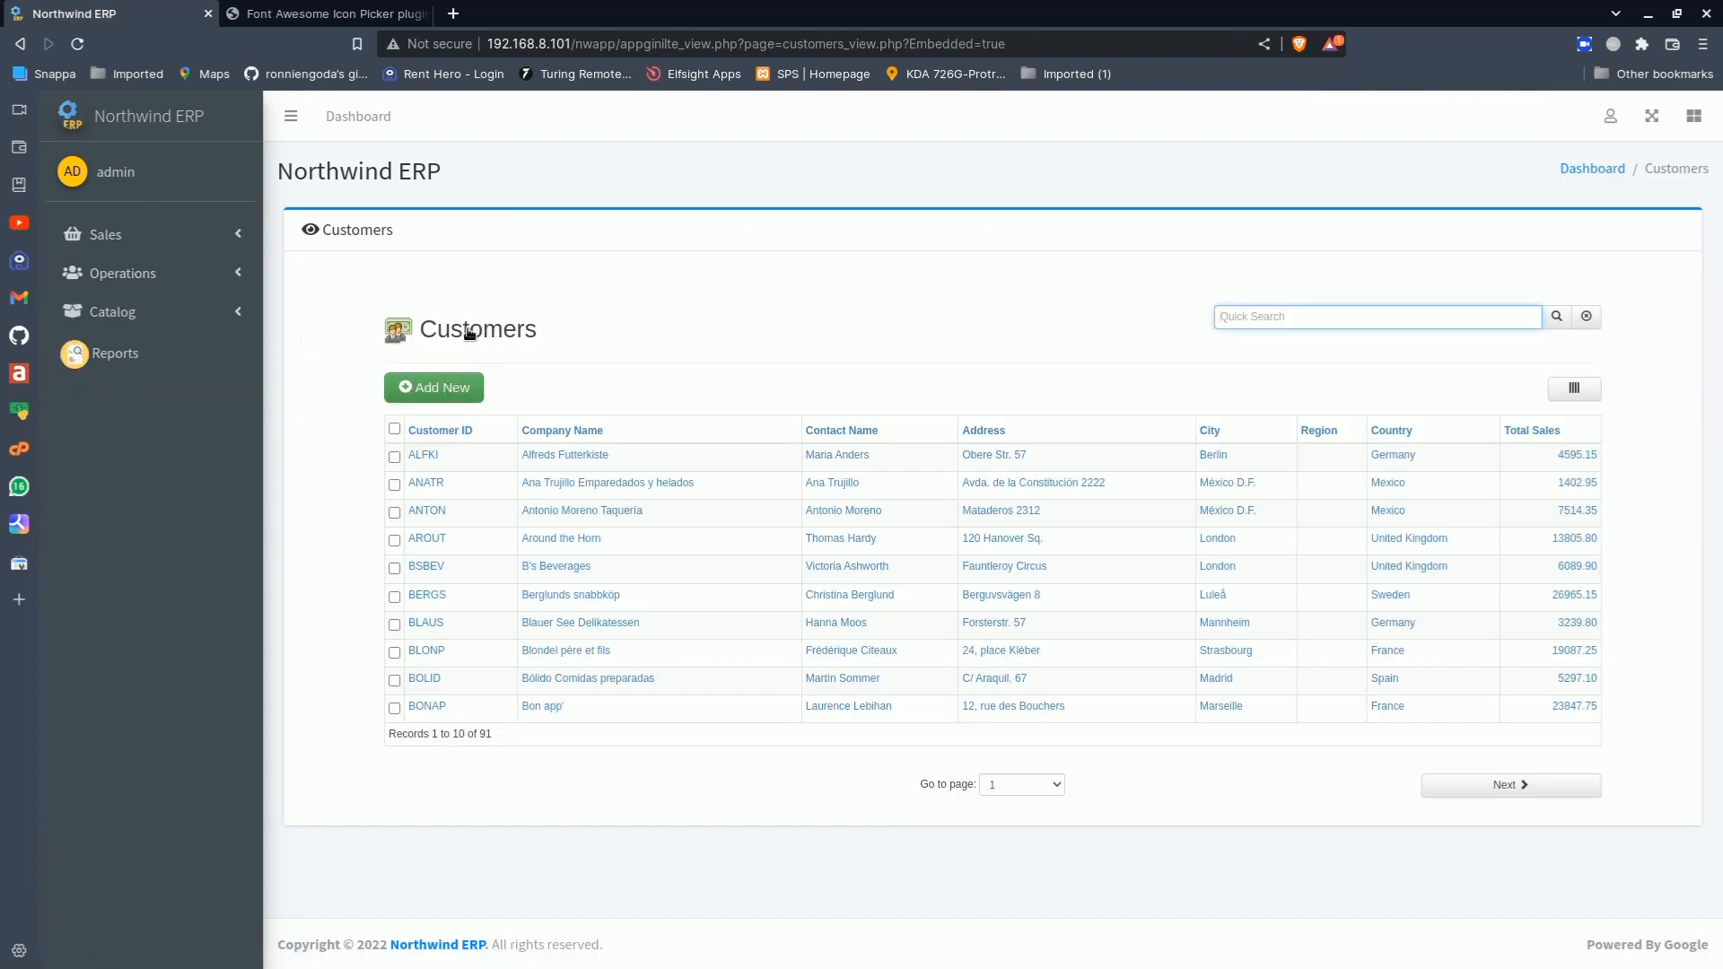
click(468, 390)
click(238, 242)
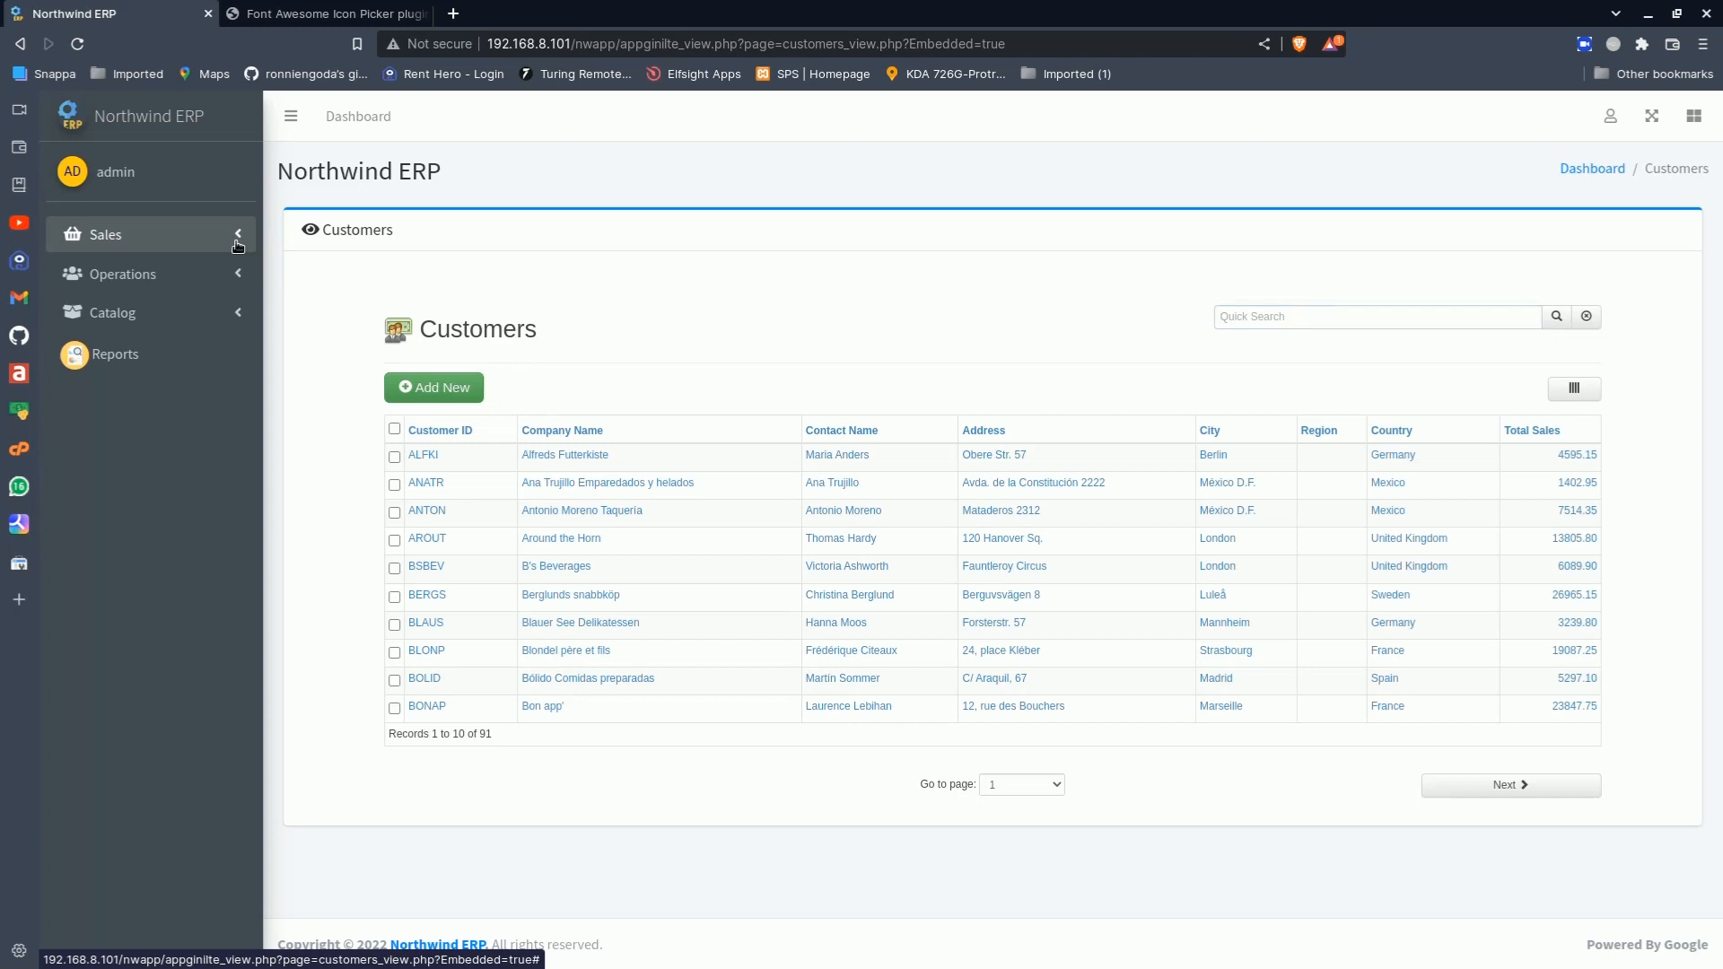
click(163, 310)
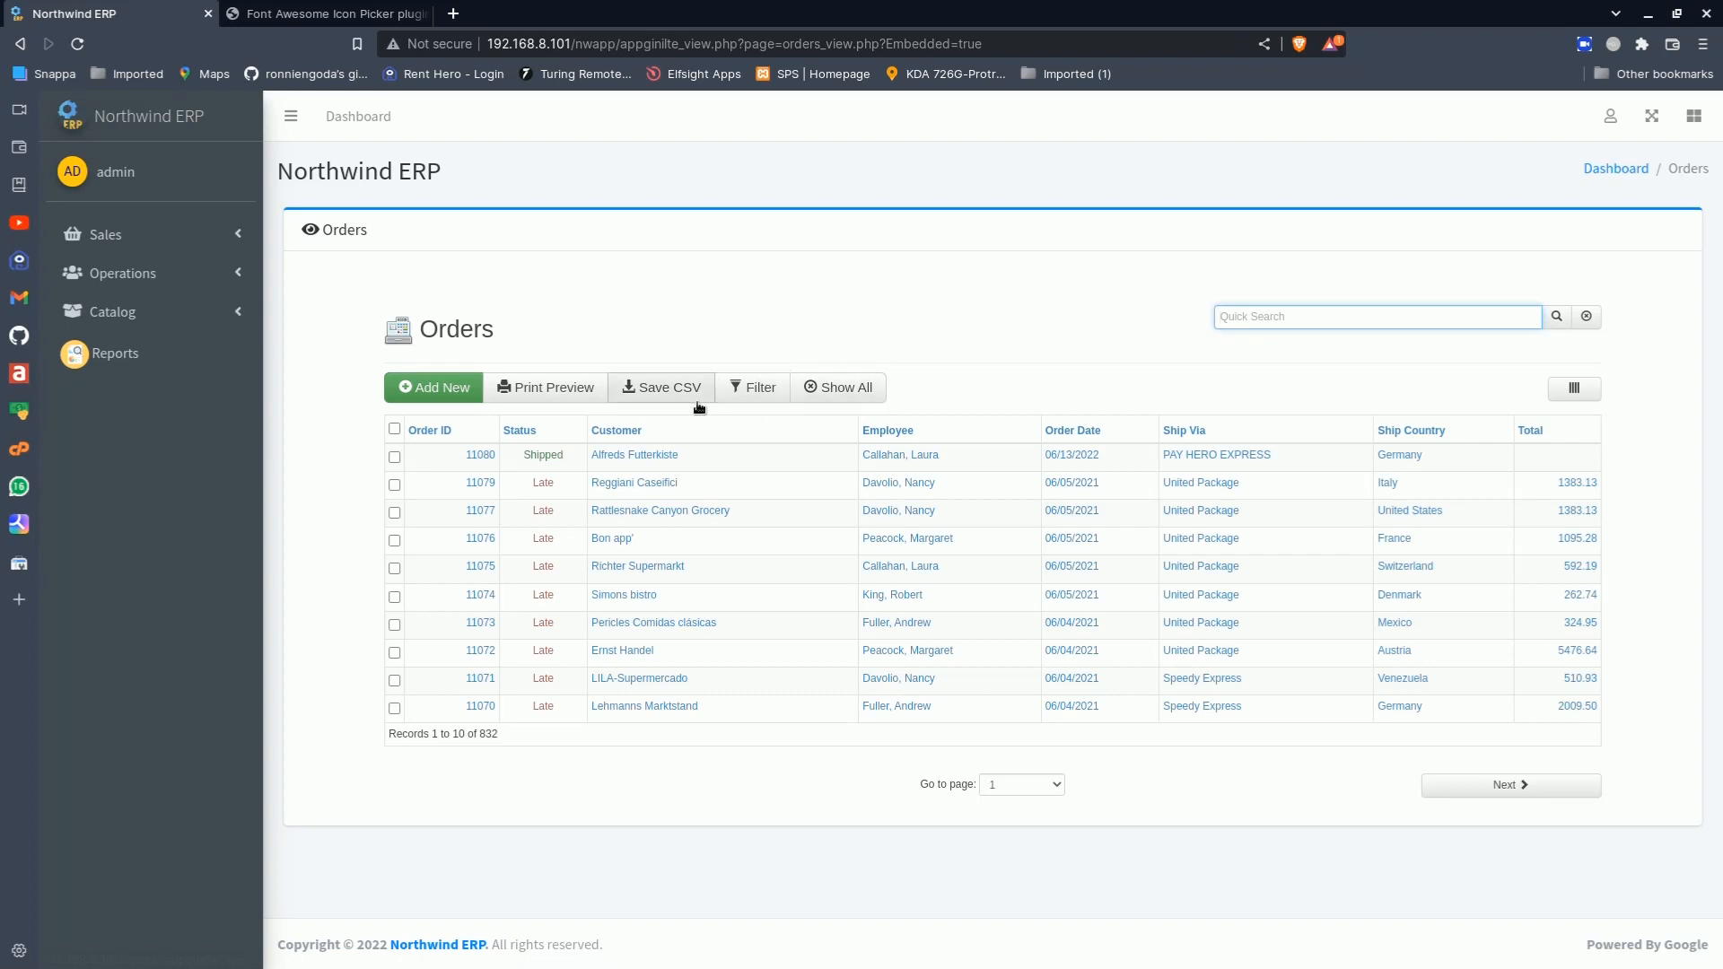
click(222, 245)
click(160, 284)
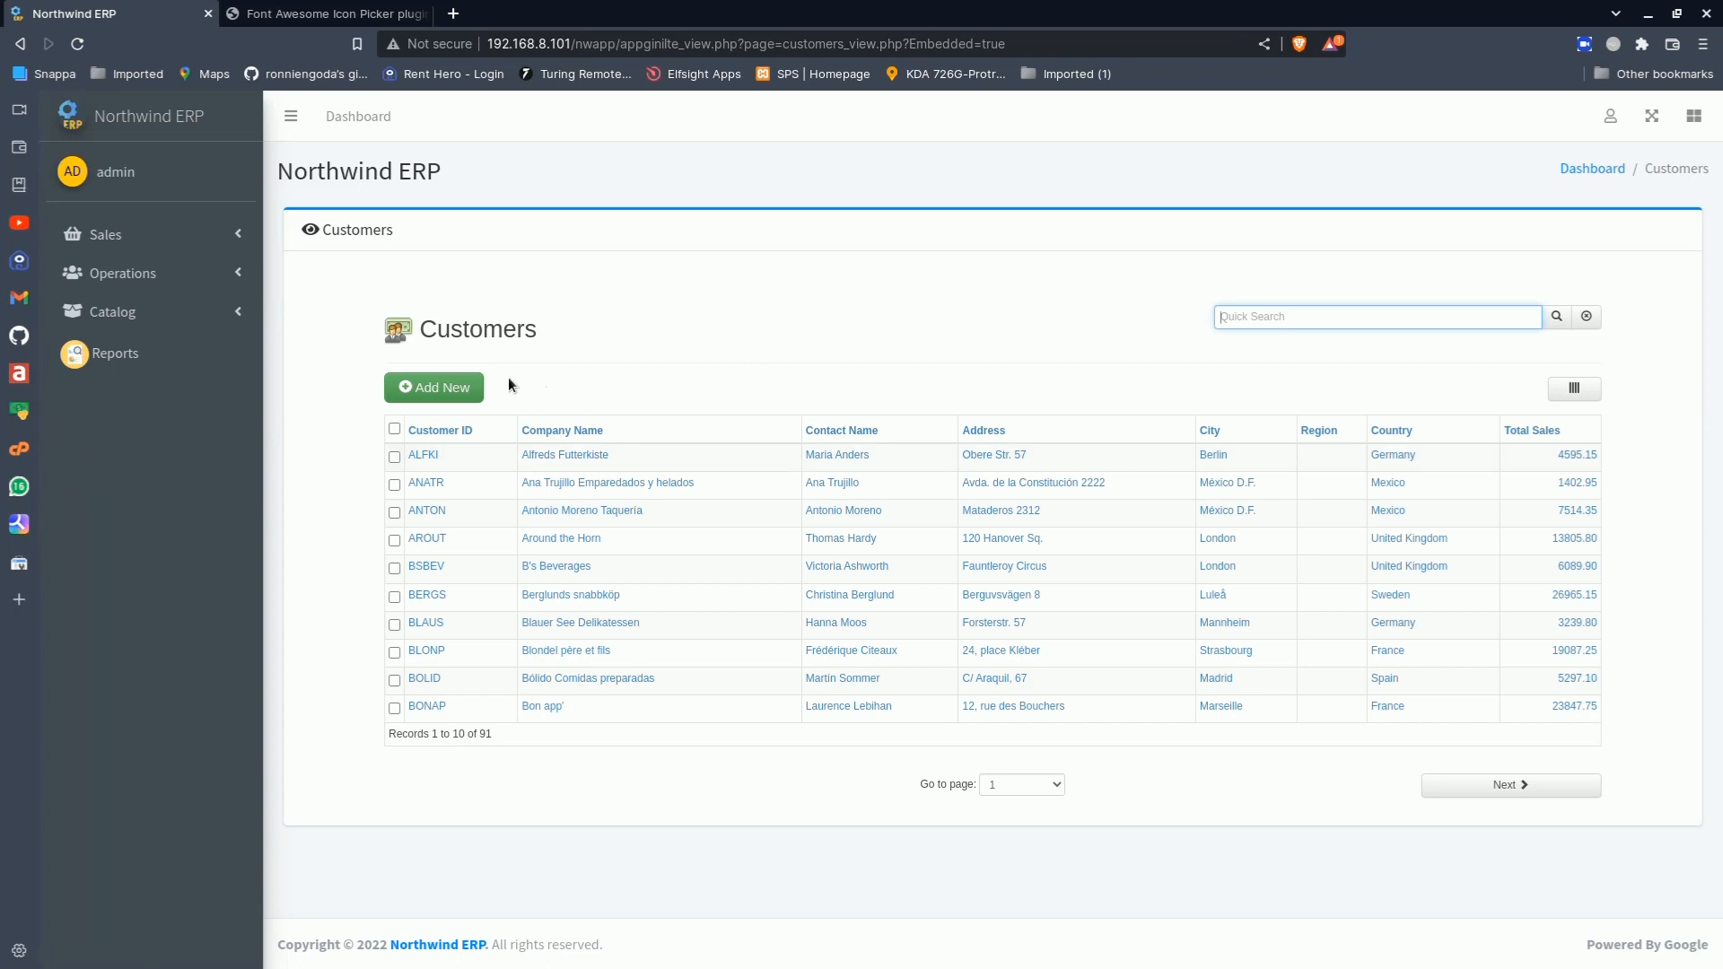
Select all the listed Customers records to review the additional batch actions, and reload the Customers table
click(394, 429)
click(393, 430)
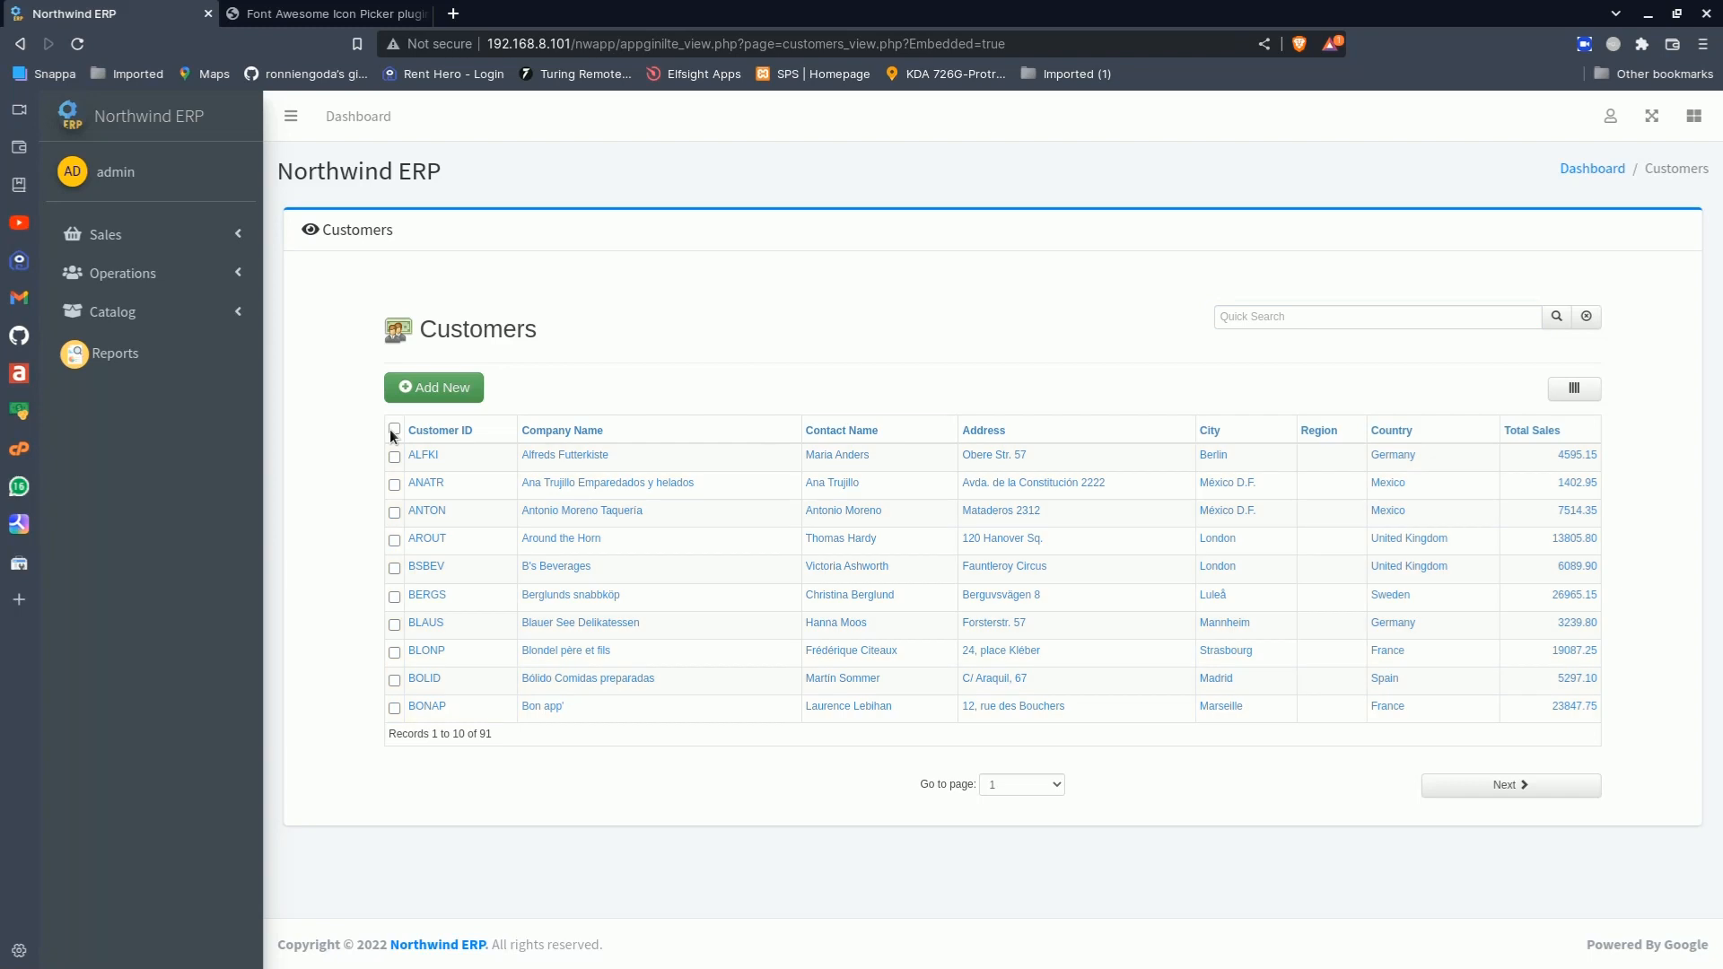
click(393, 432)
click(535, 391)
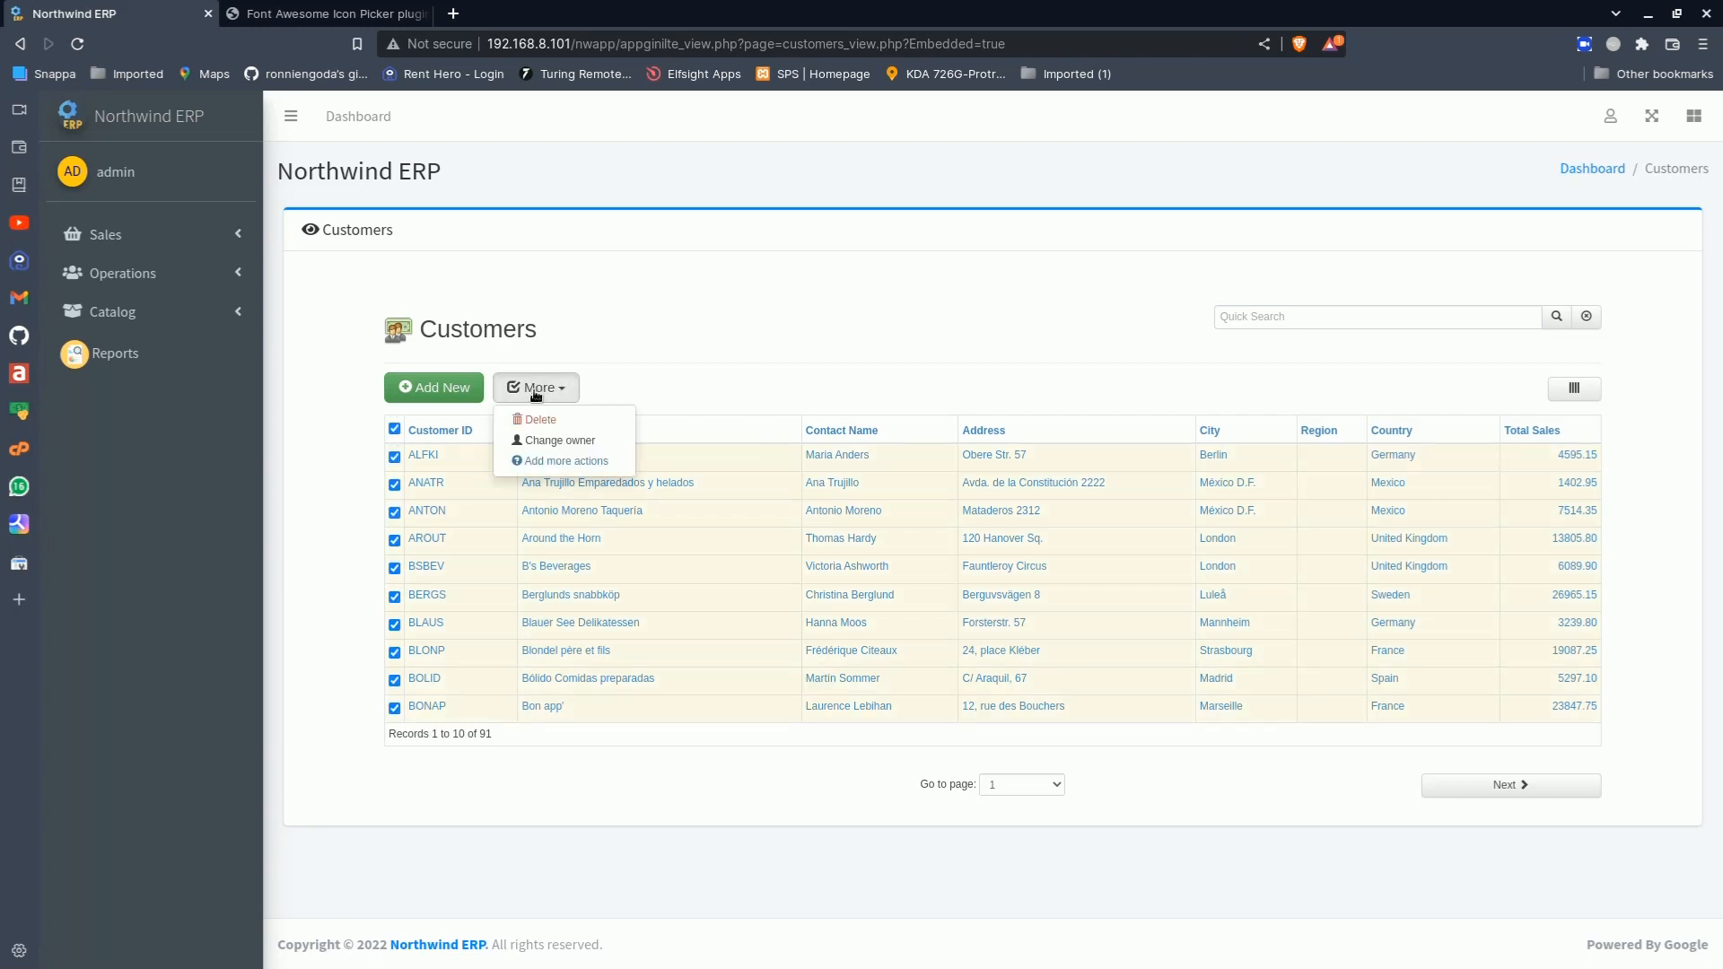
click(671, 355)
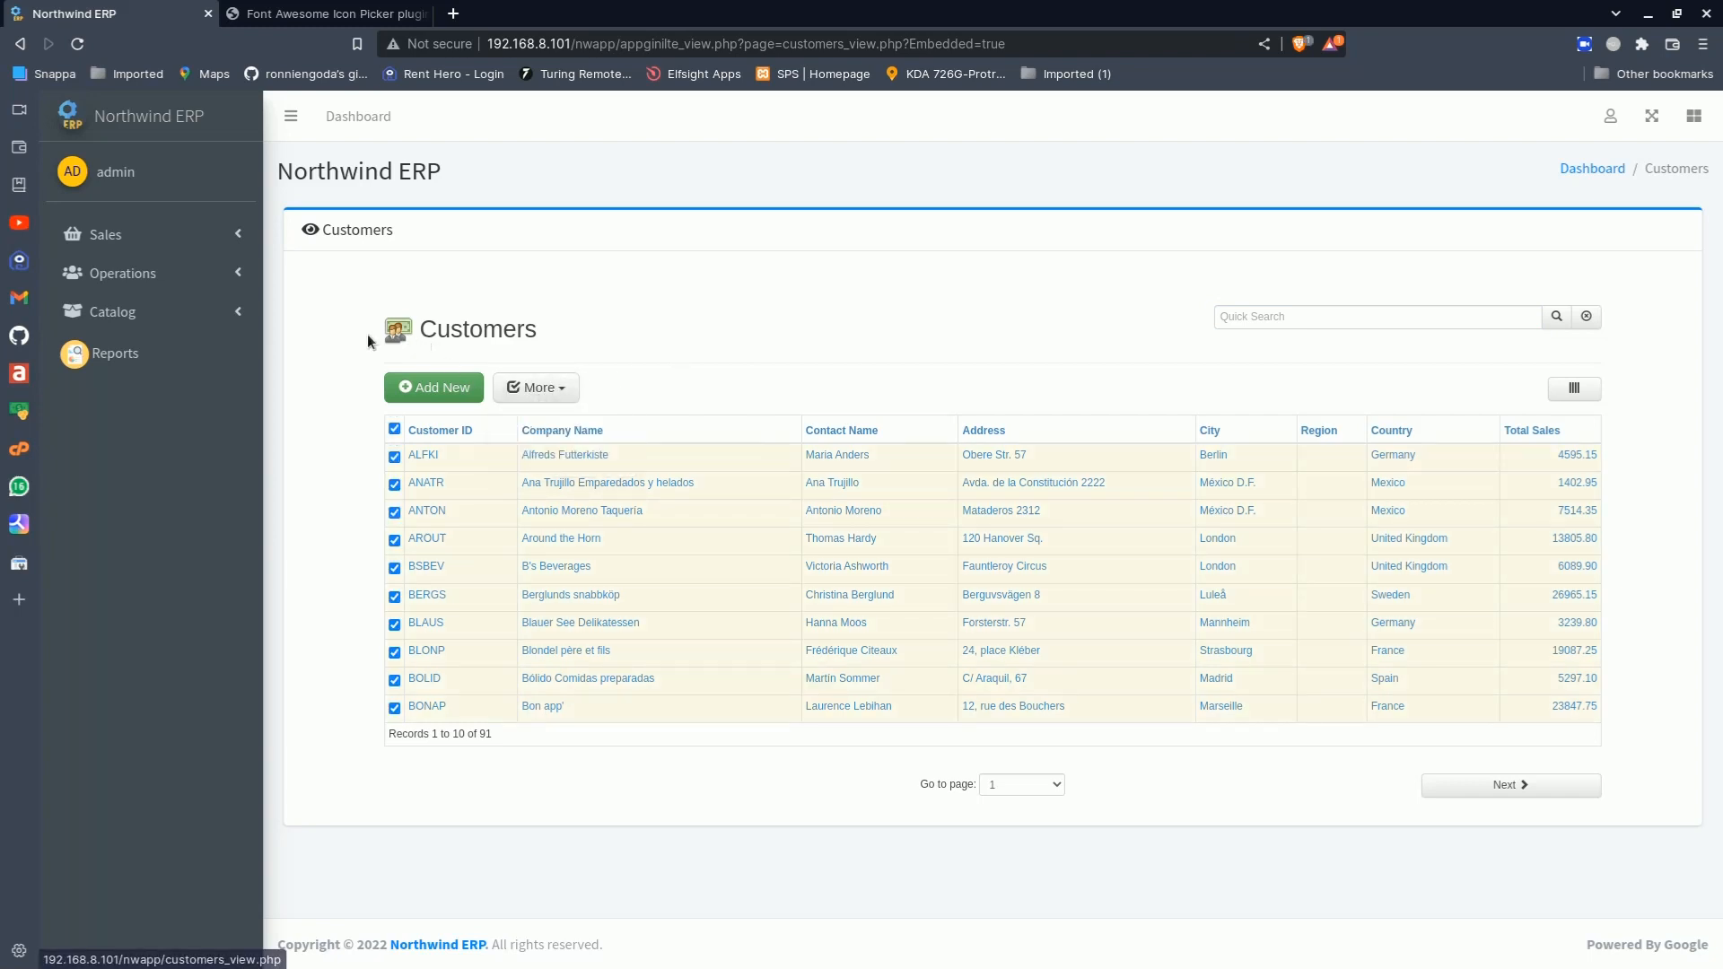
click(217, 230)
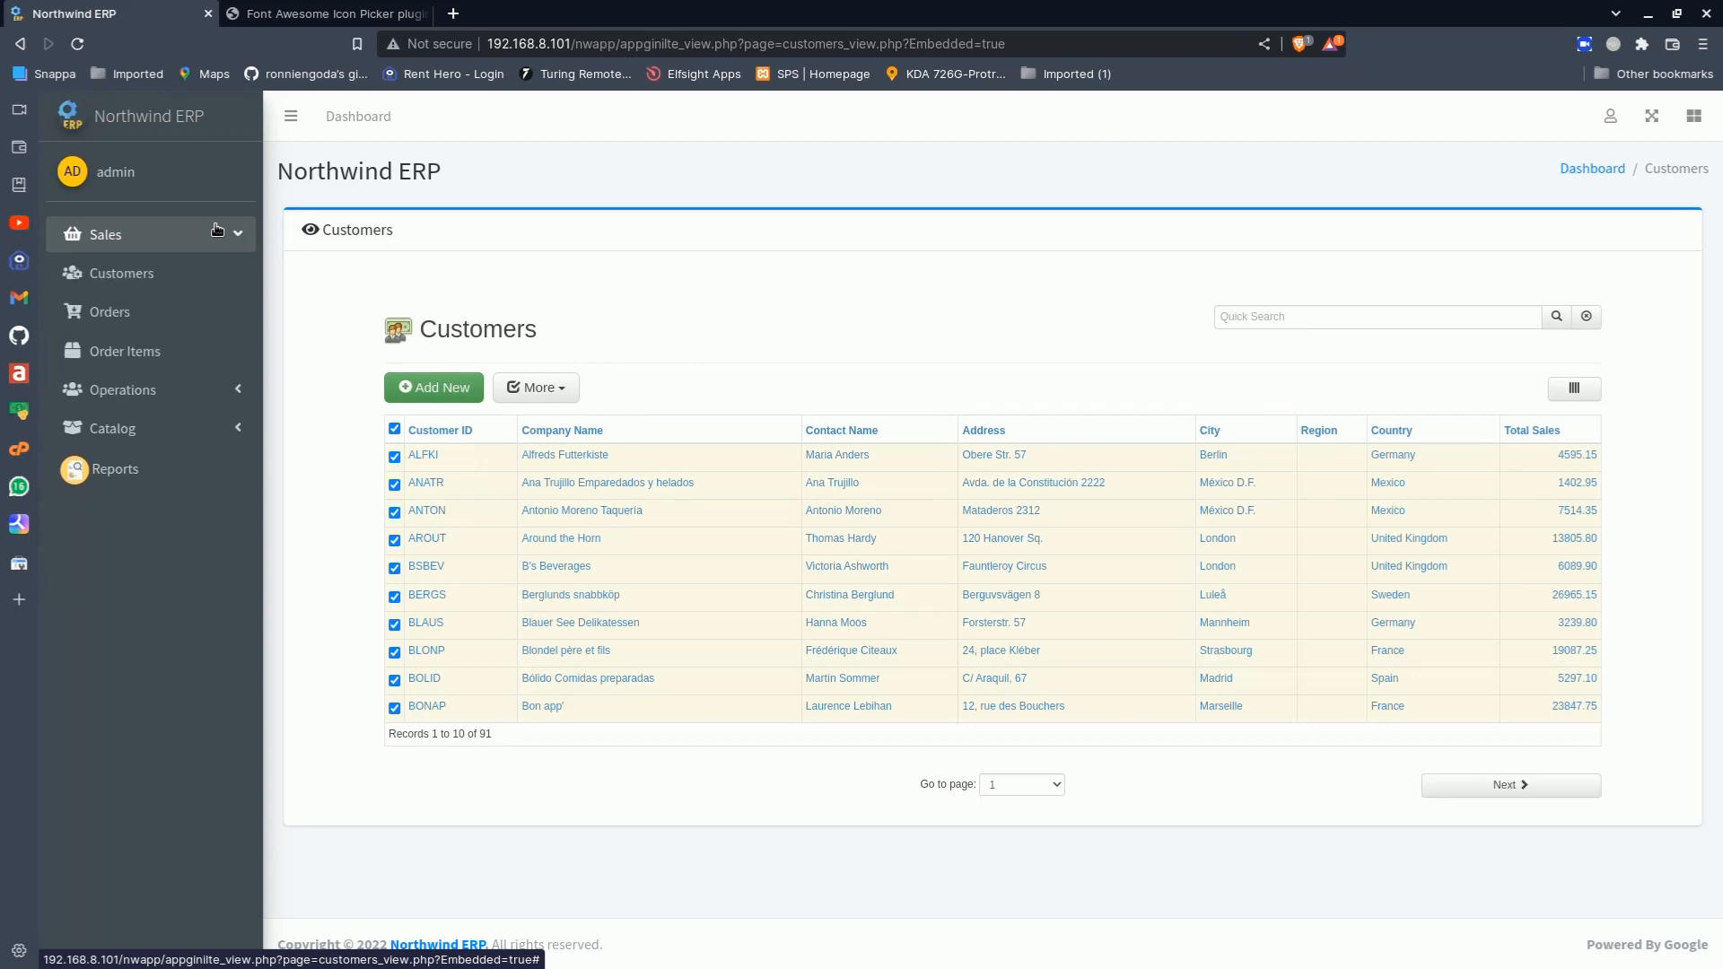
click(160, 275)
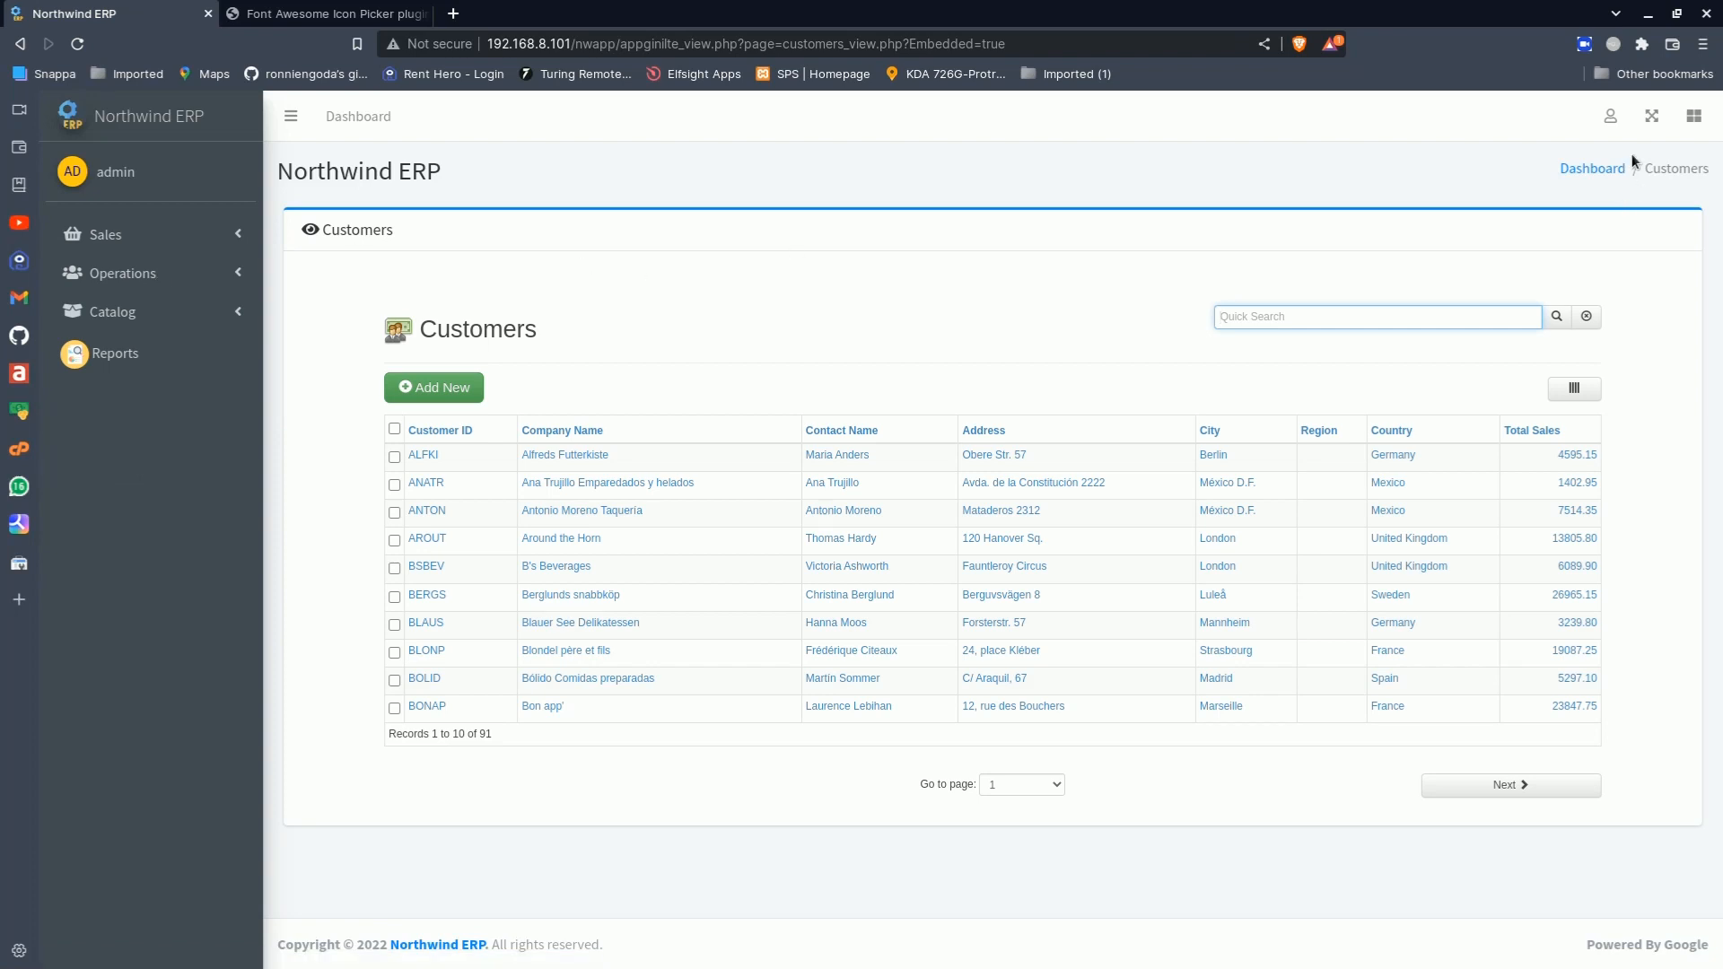
Set Allow Printing, Allow Printing DV, Allow CSV and Allow Filters to Yes for the Admins group's Customers table, save, and check the Customers list
click(1612, 124)
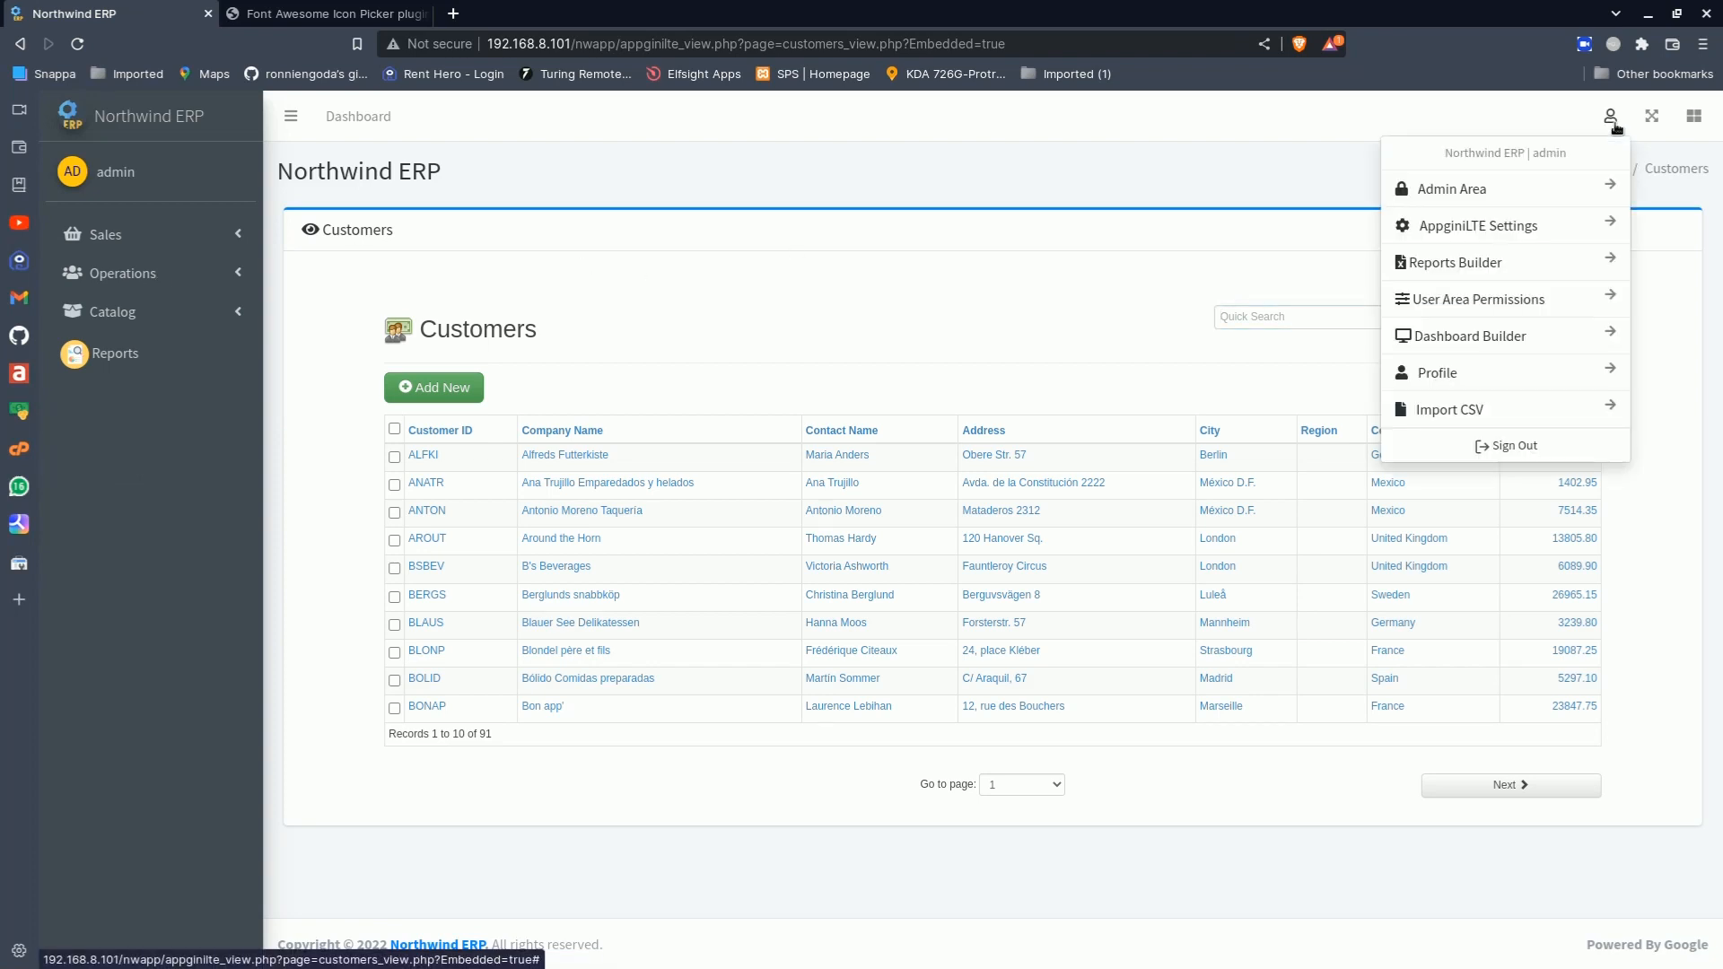
click(1486, 310)
click(583, 472)
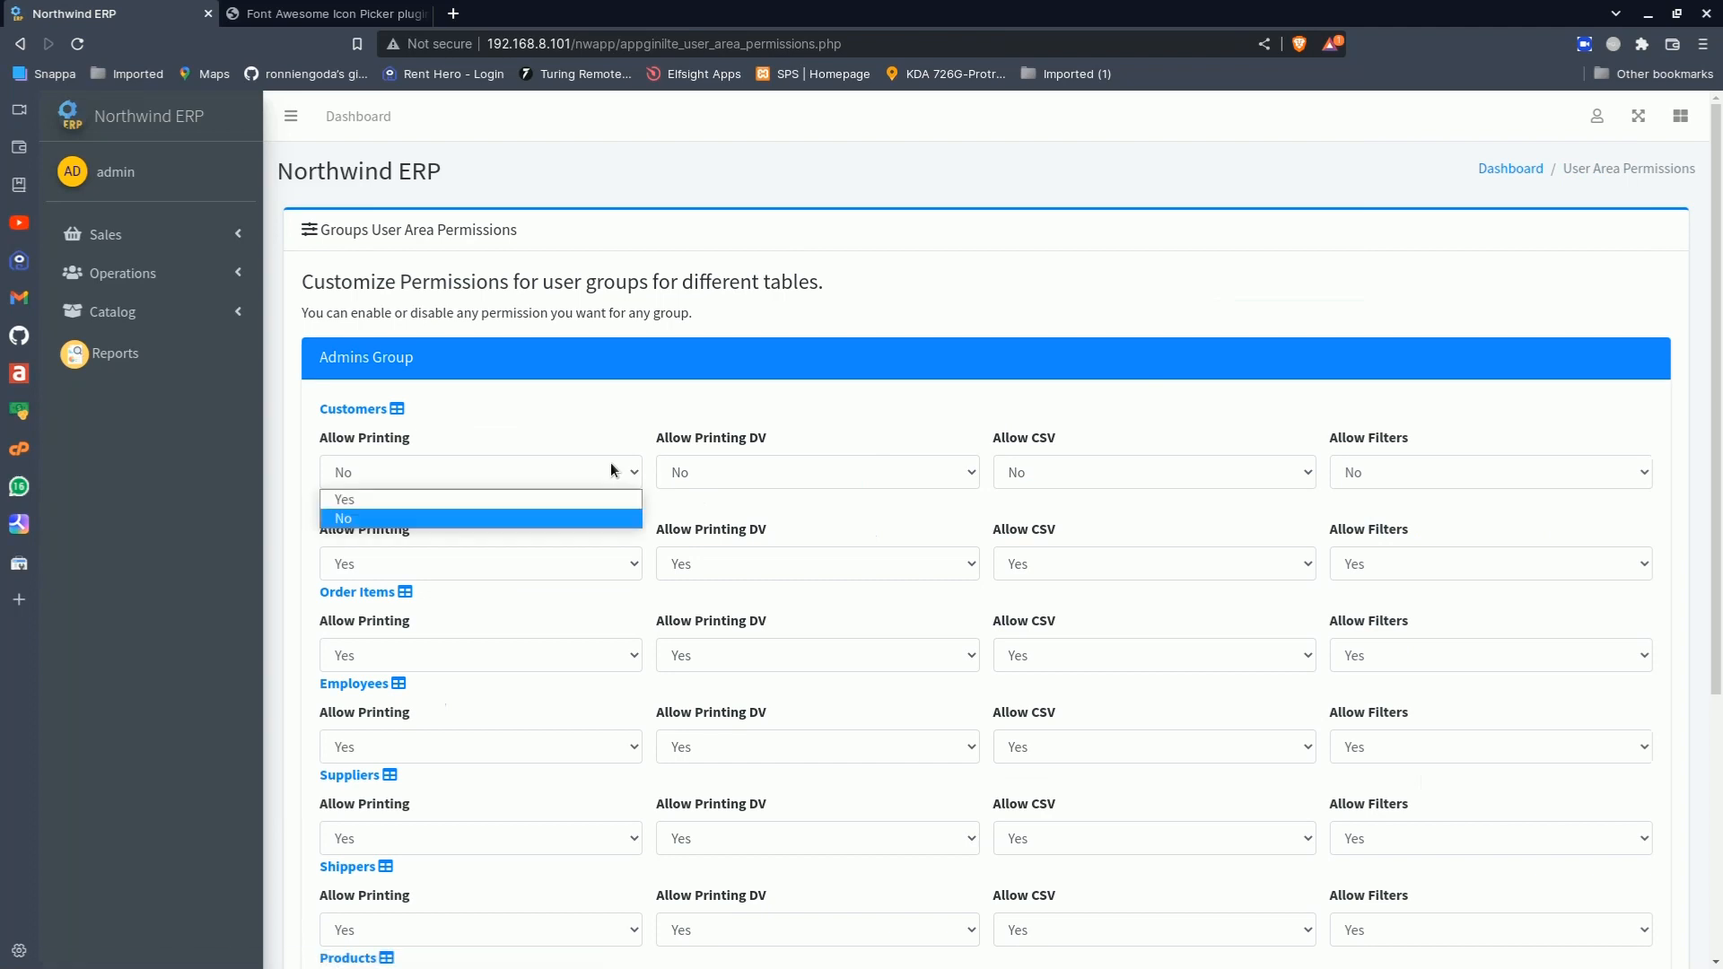
click(563, 499)
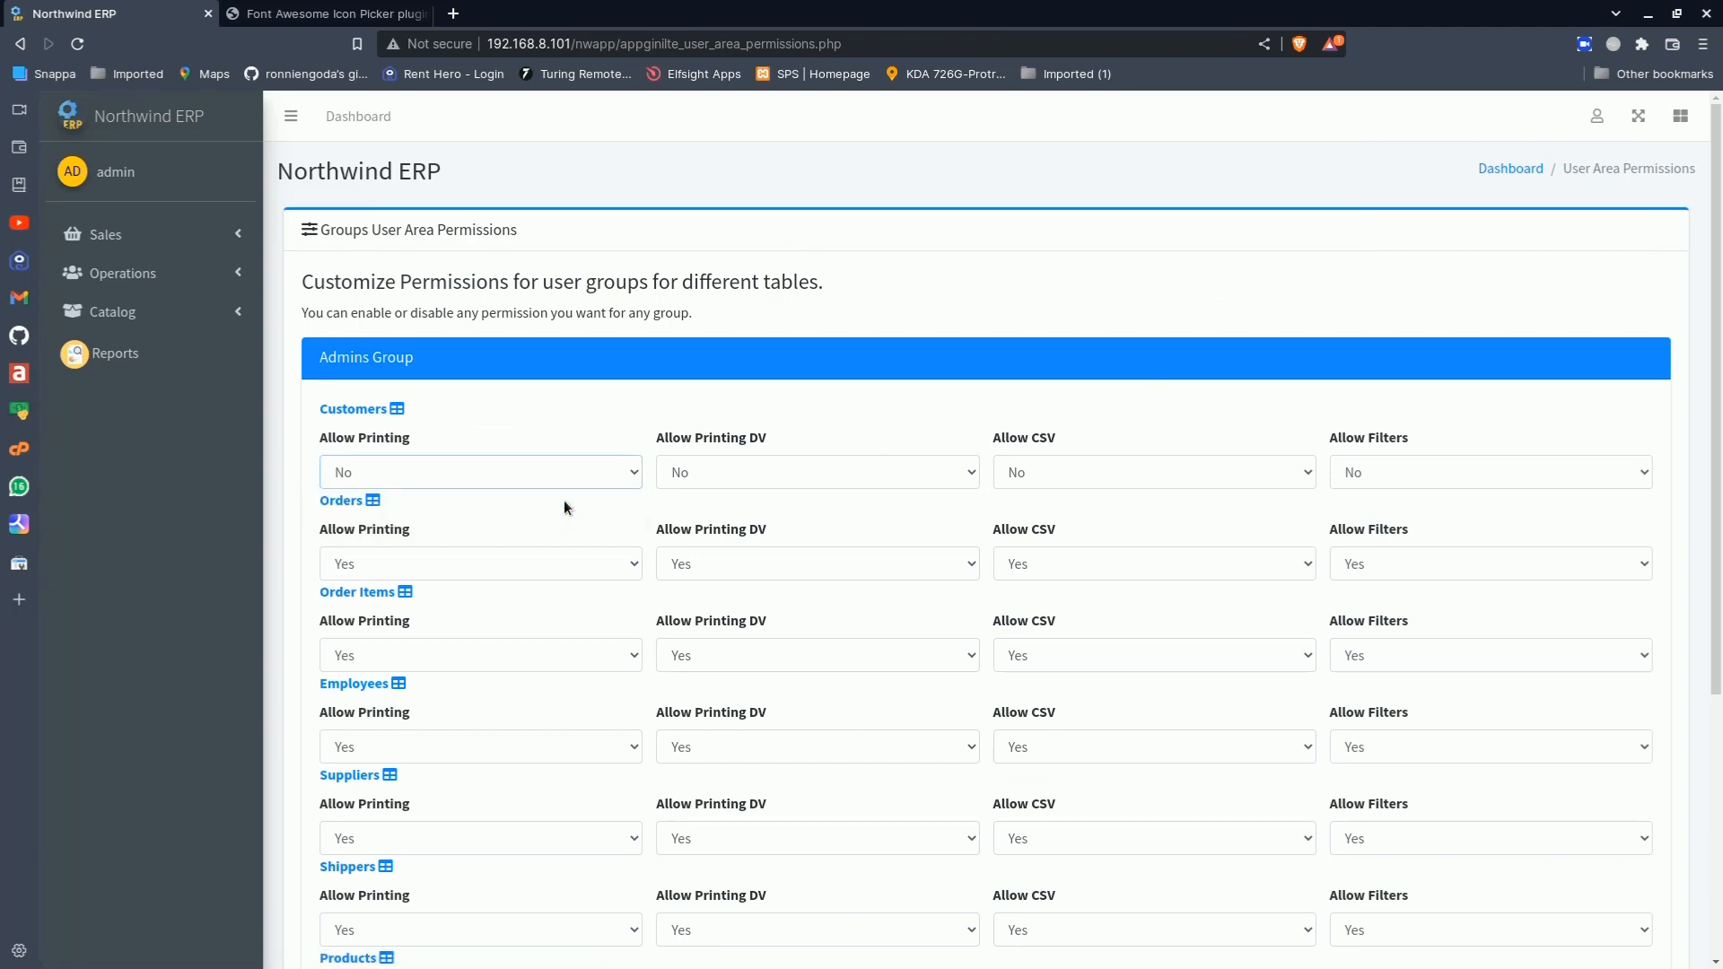
click(724, 472)
click(724, 493)
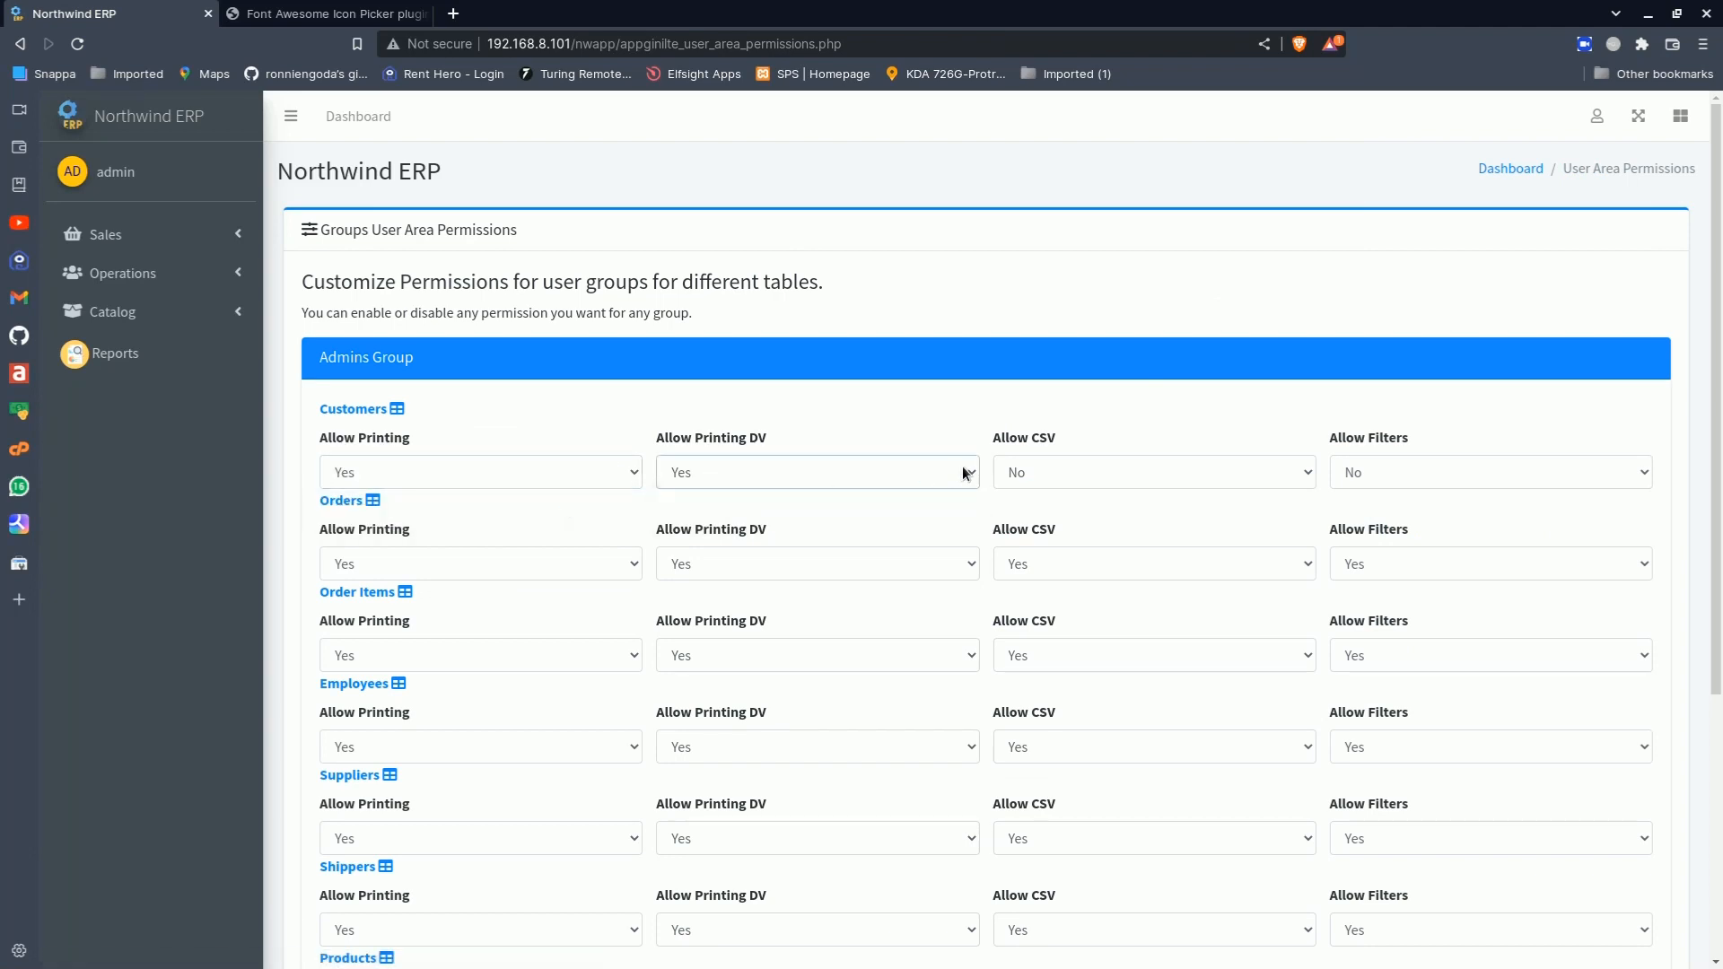
click(1062, 468)
click(1056, 495)
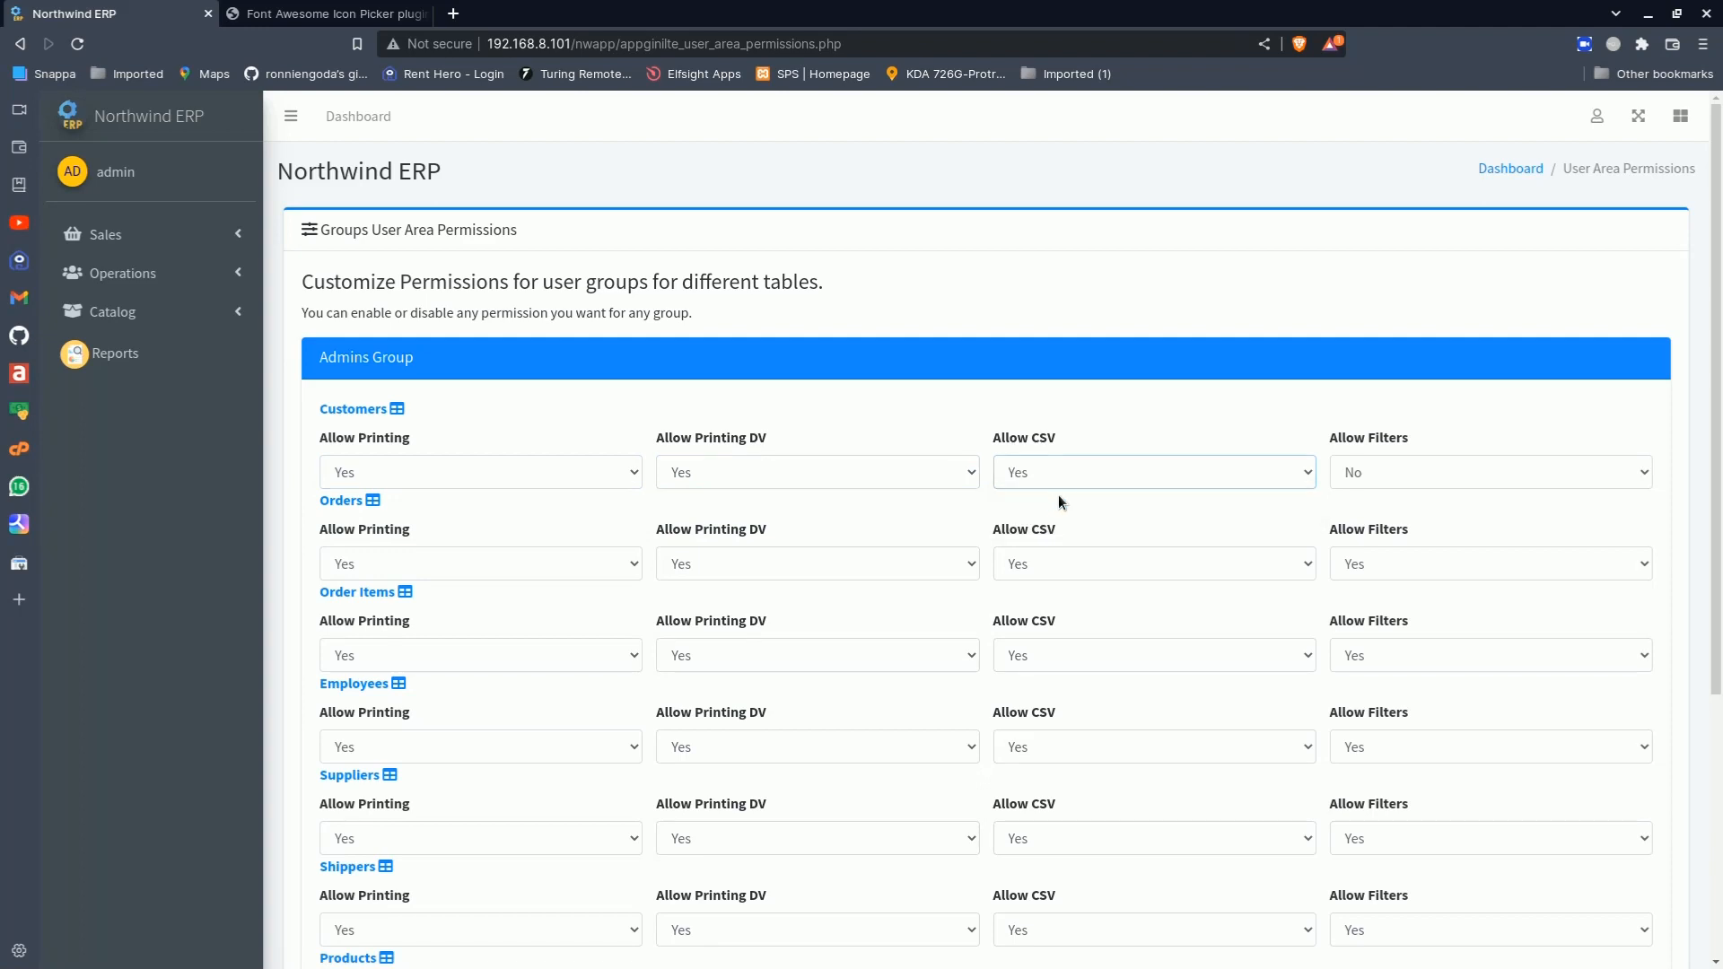
click(1365, 465)
click(1369, 494)
scroll(1158, 558, down, 5)
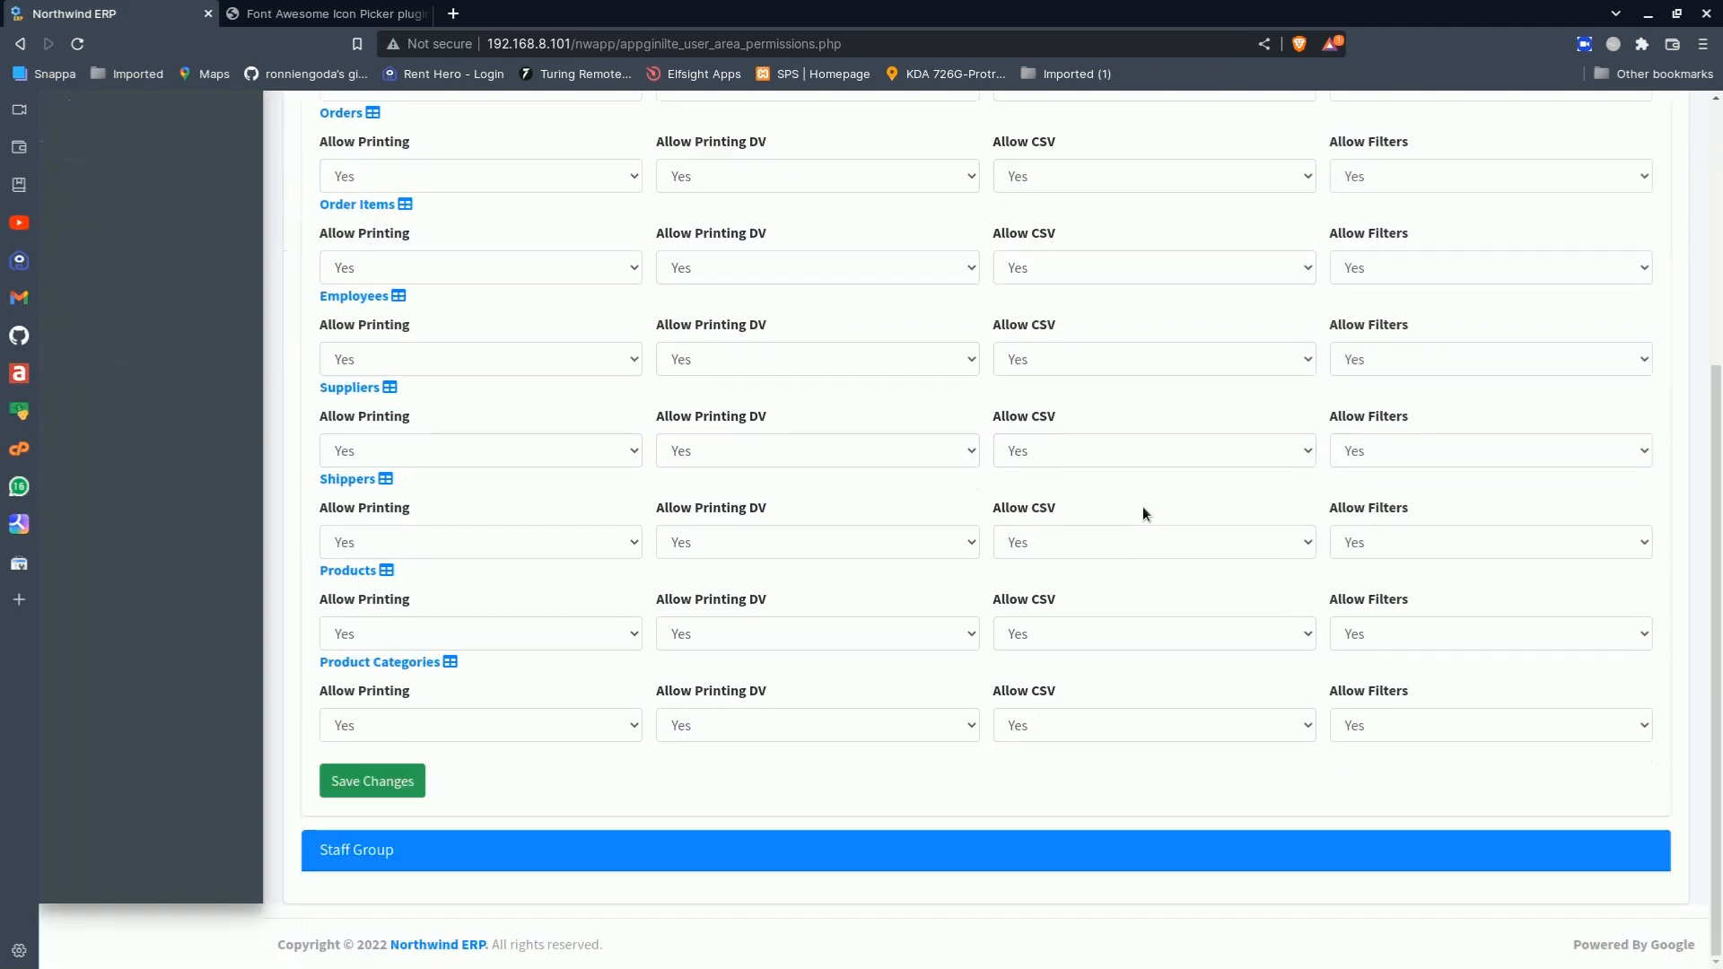
click(372, 780)
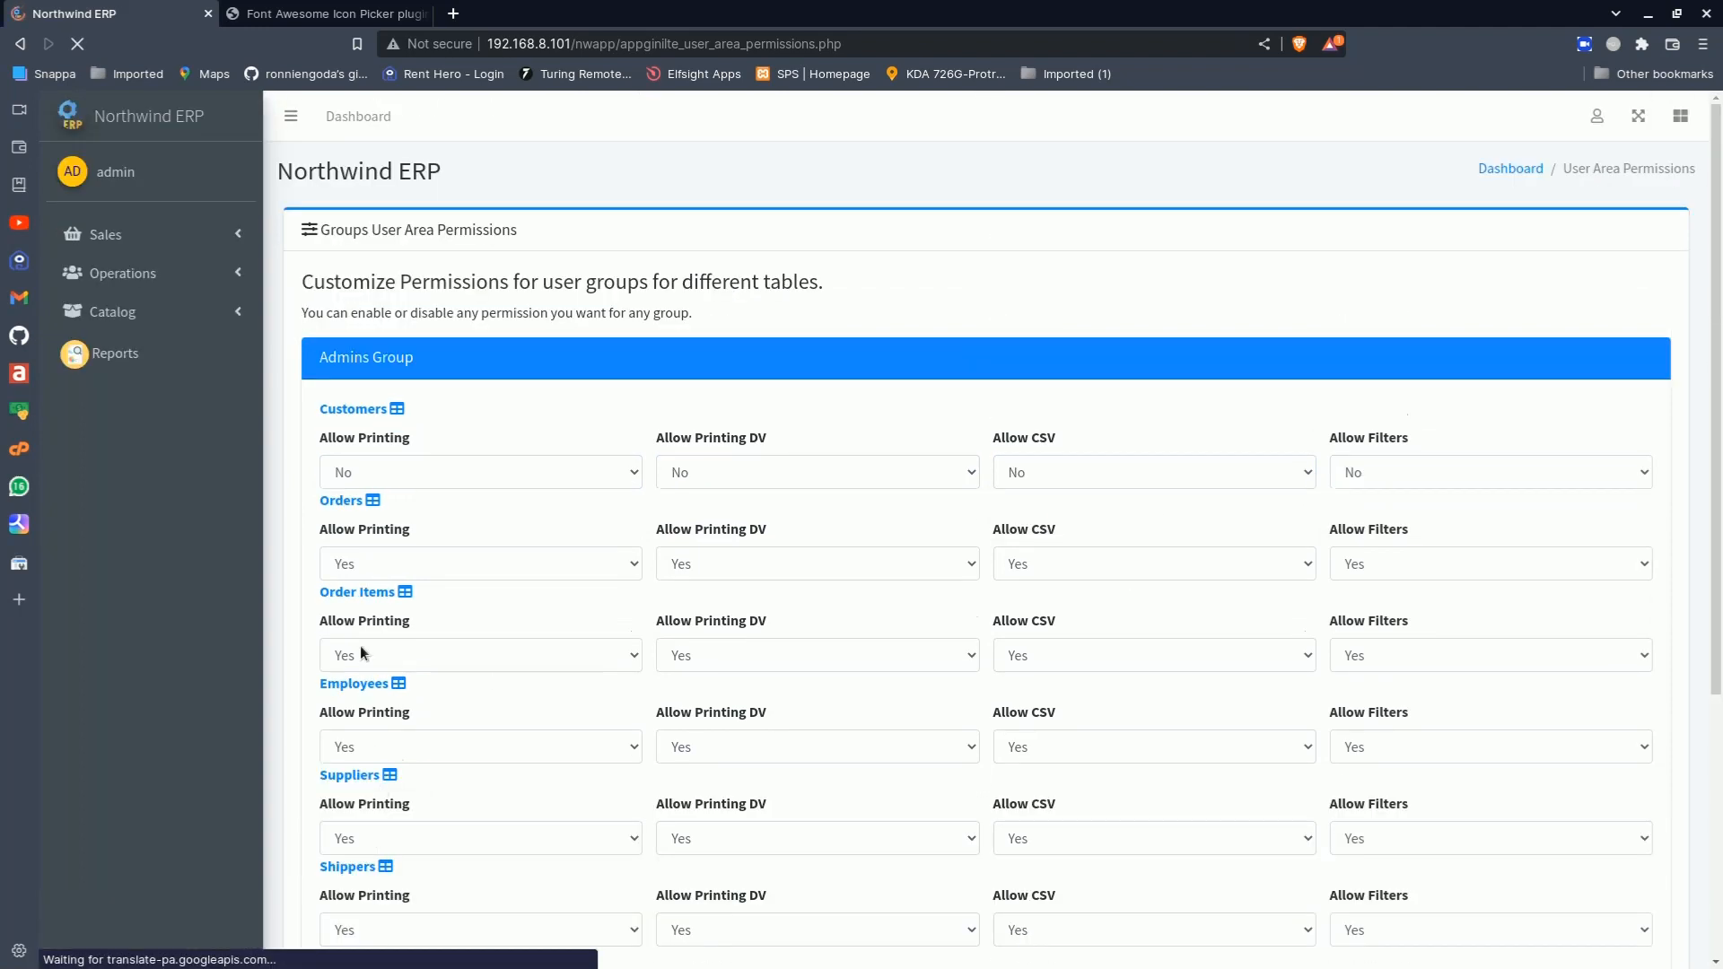
click(171, 234)
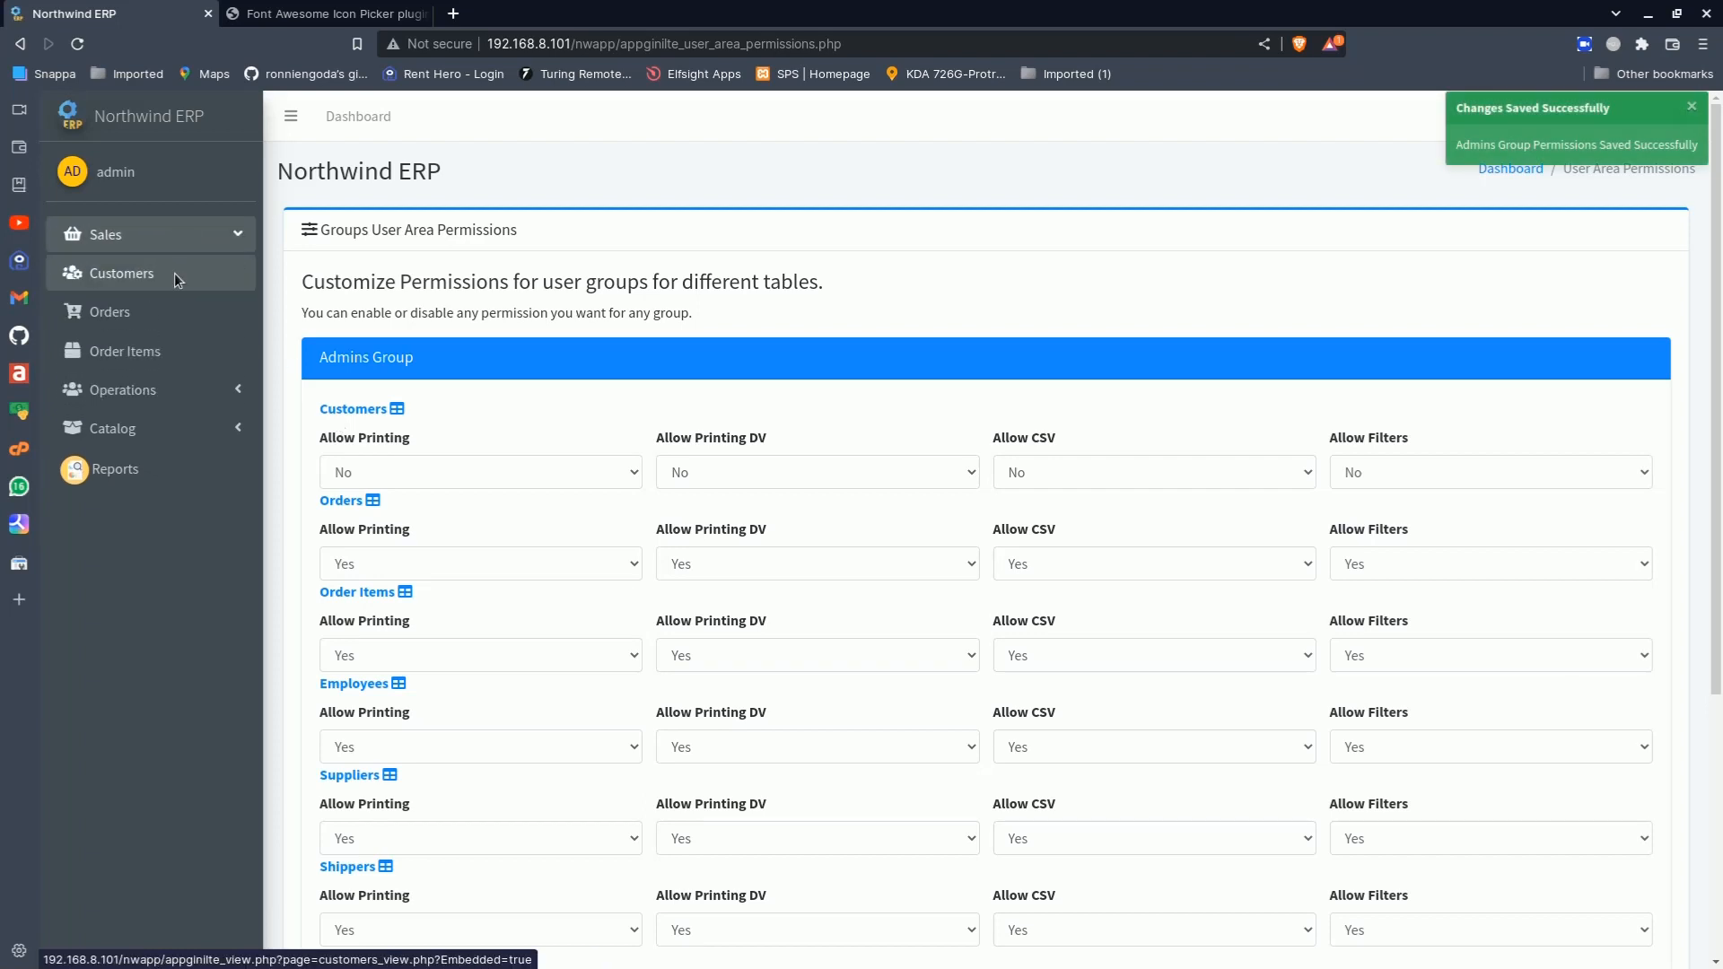
click(175, 273)
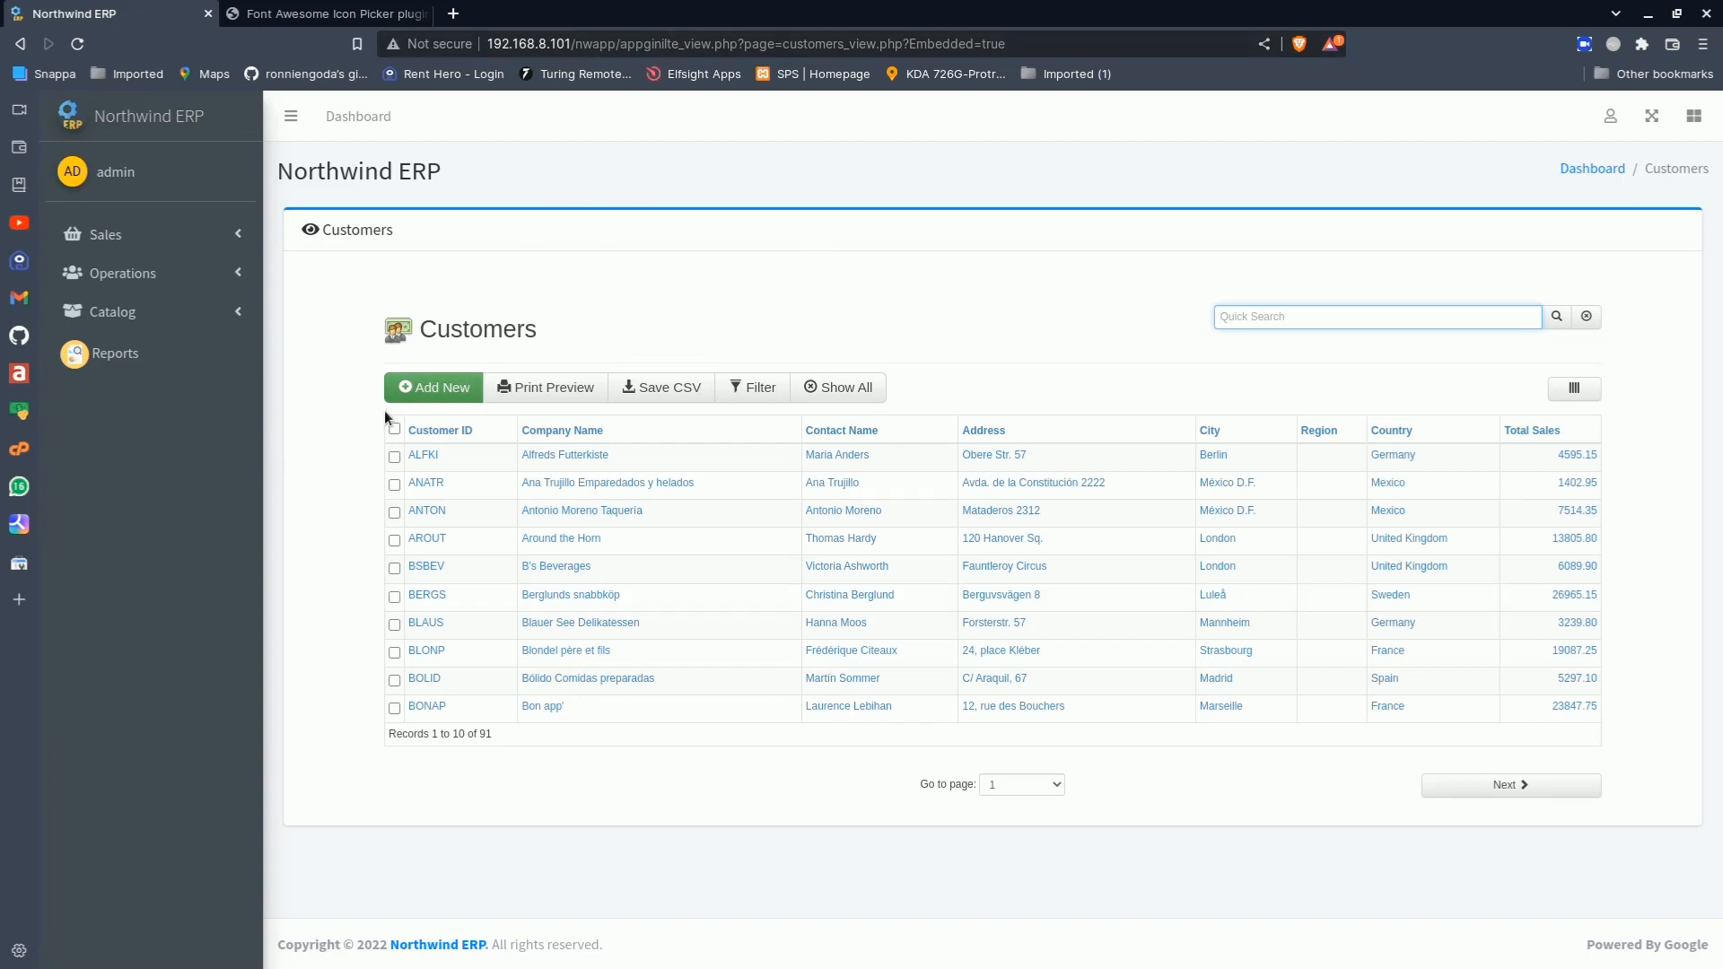
Open the Dashboard Builder, view the home dashboard for comparison, and return to the Dashboard Builder
click(1608, 117)
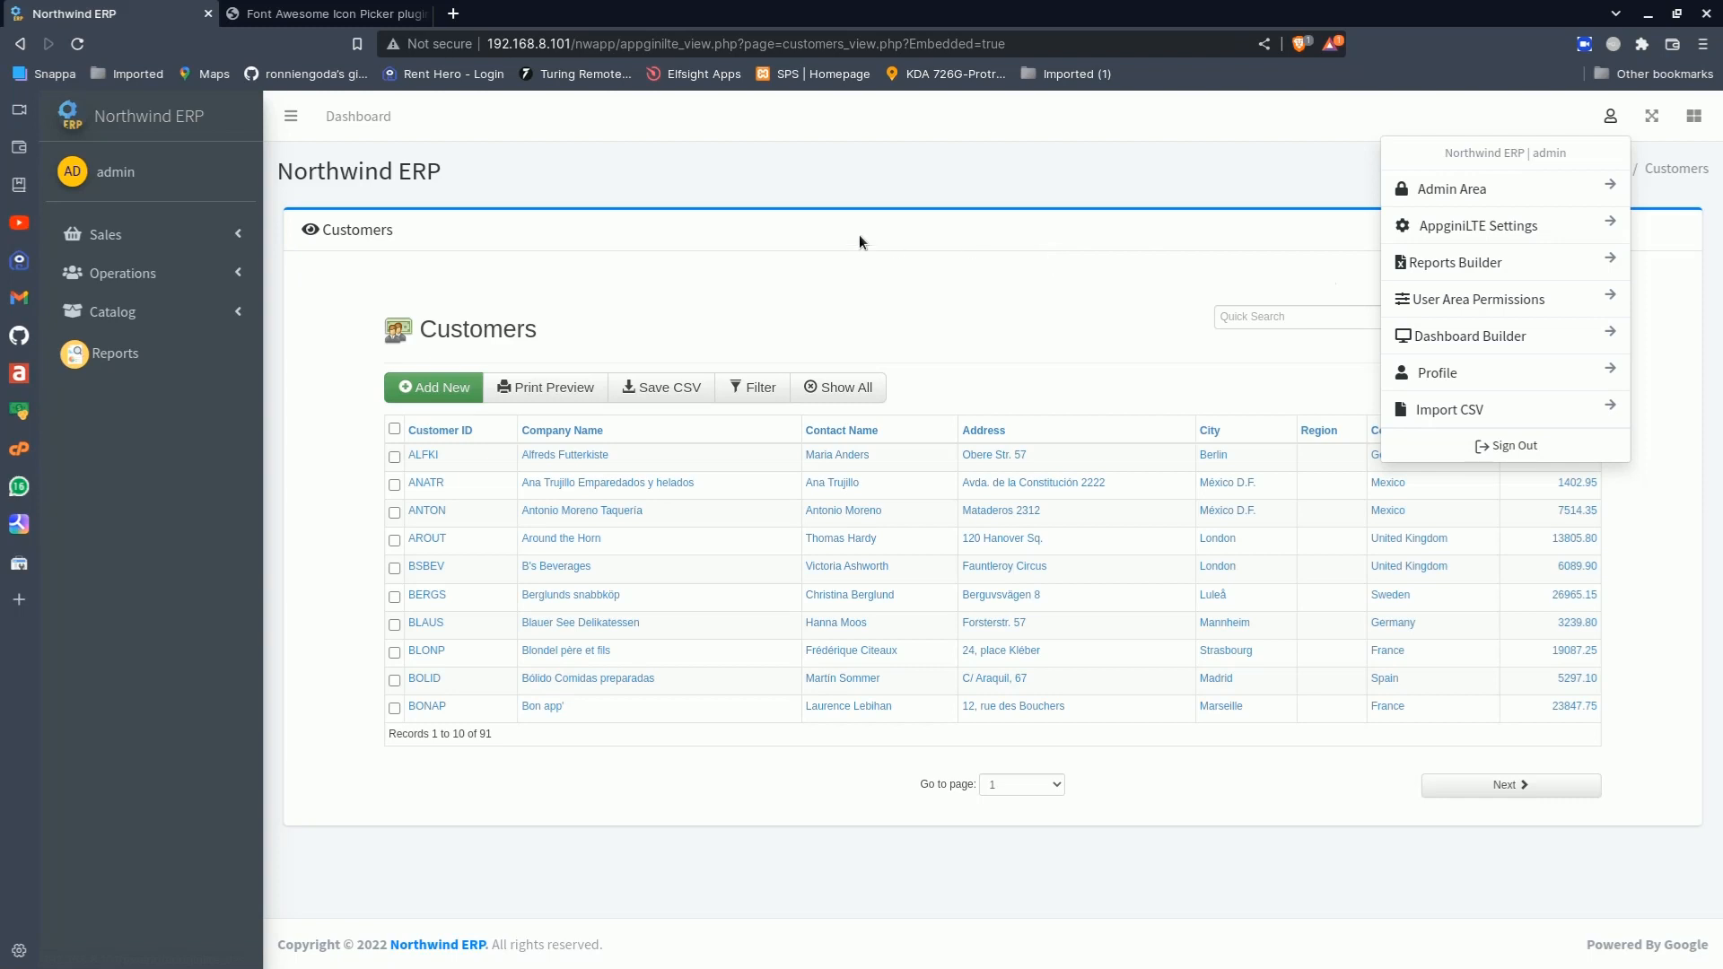
click(1430, 339)
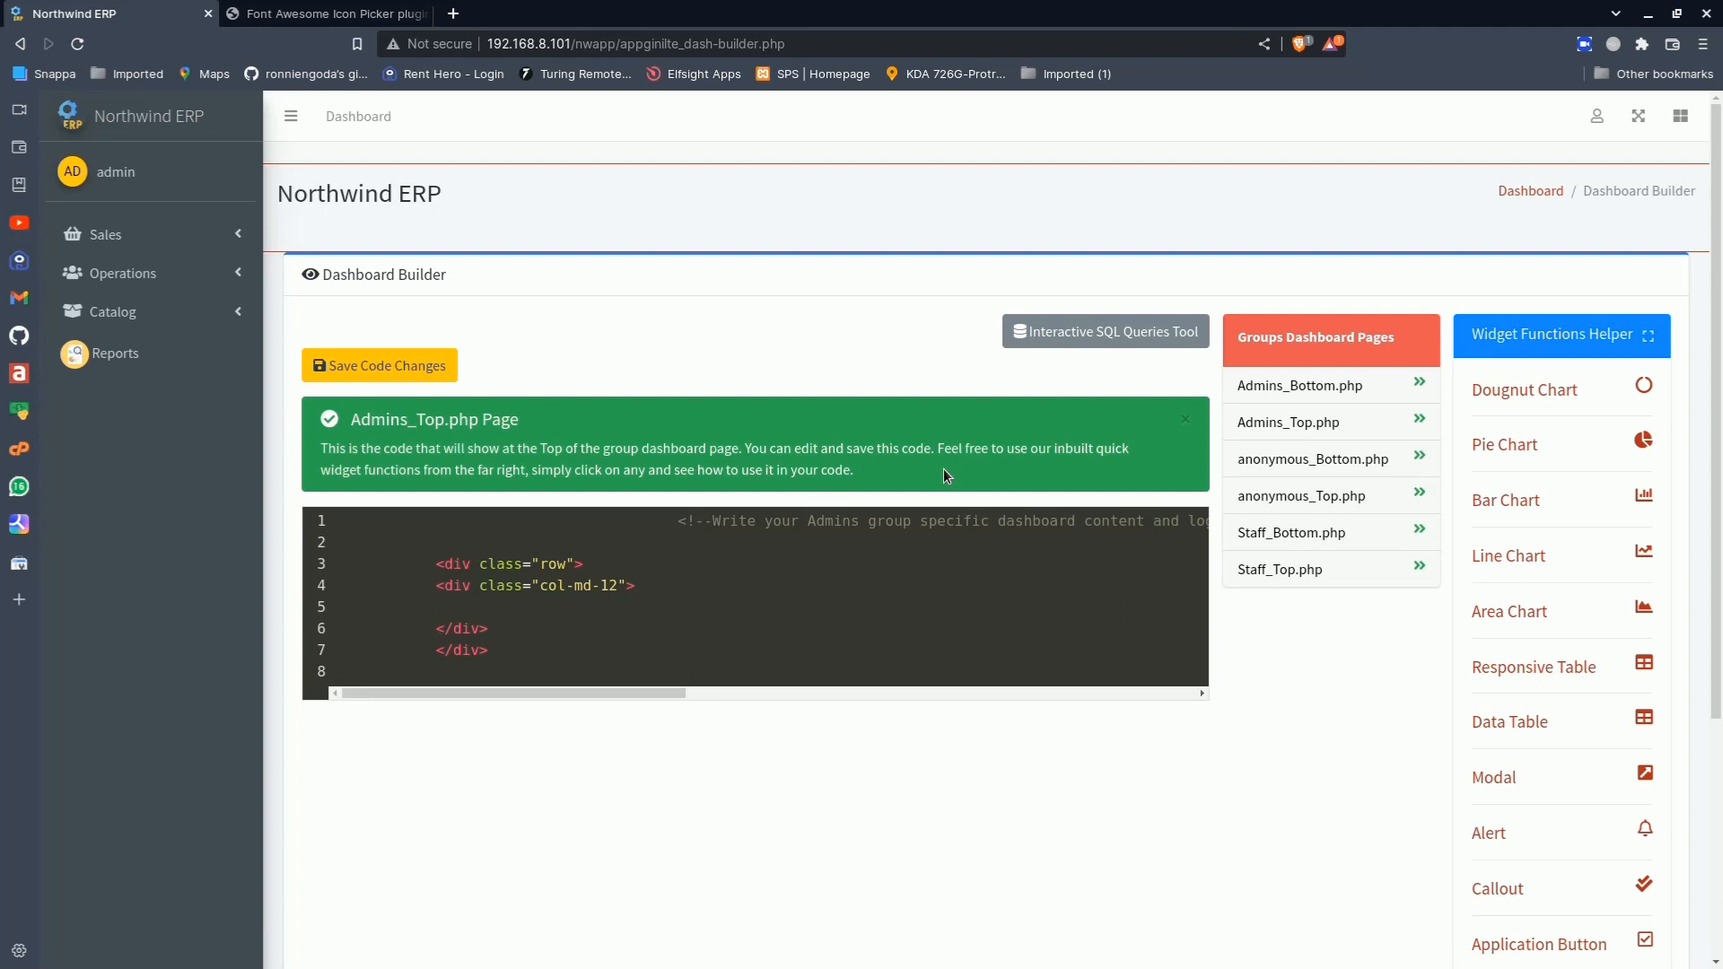
click(161, 116)
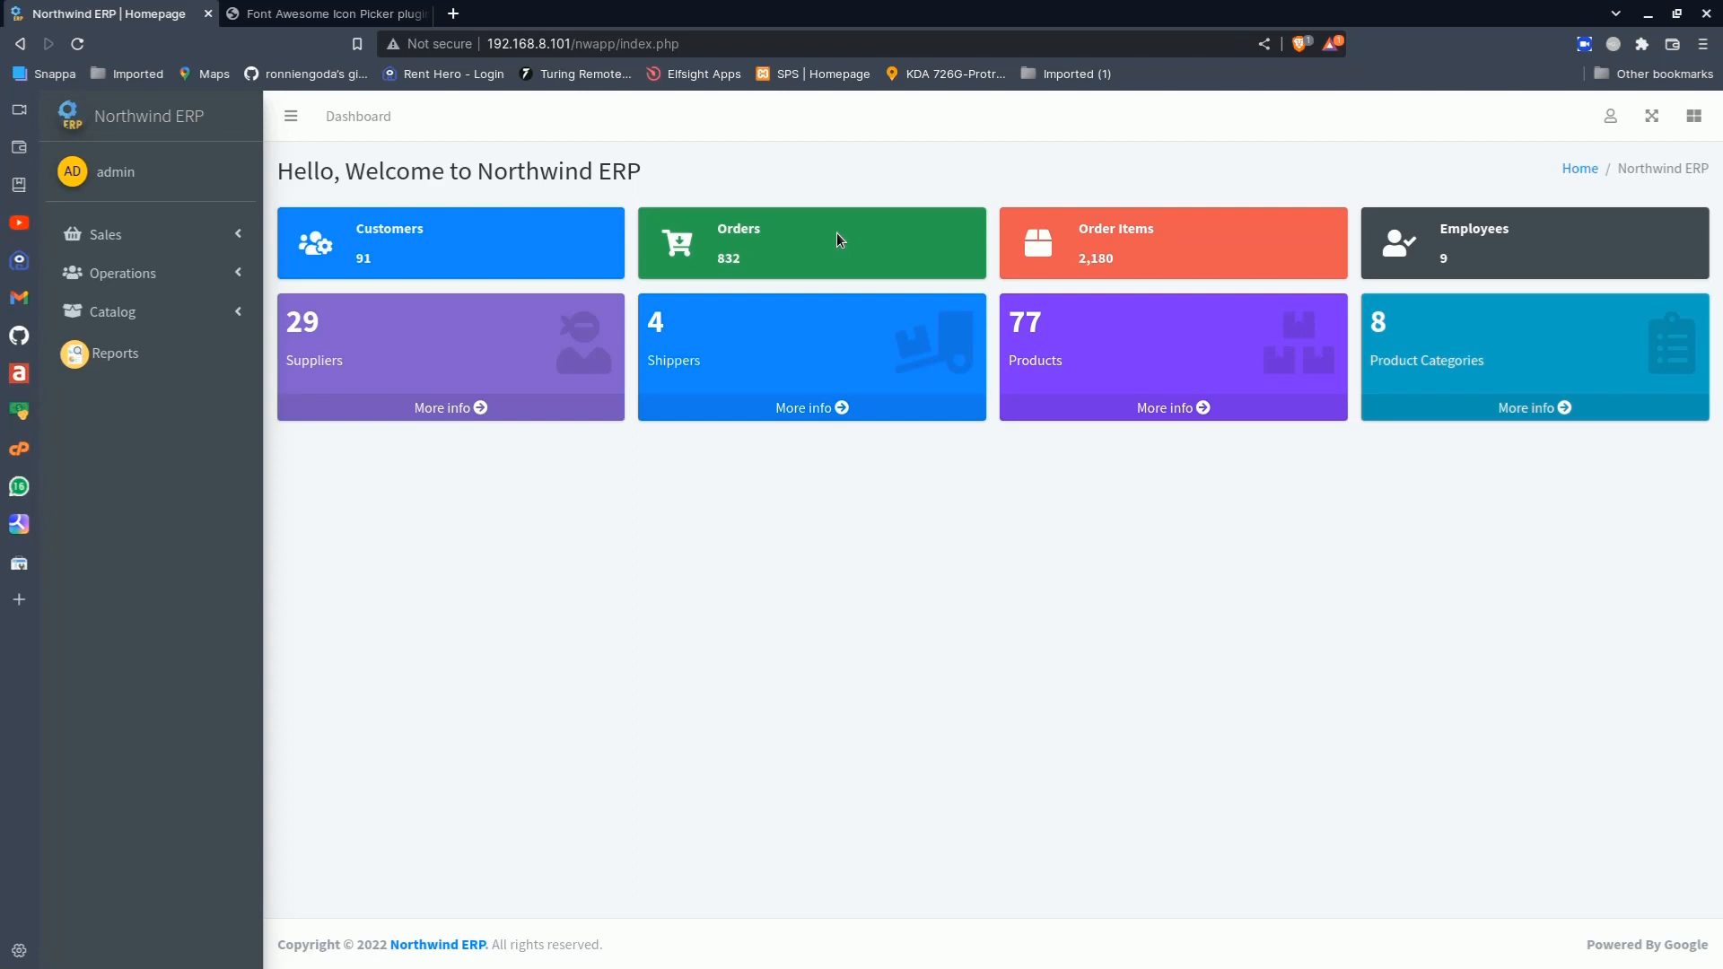
click(1609, 115)
click(1488, 336)
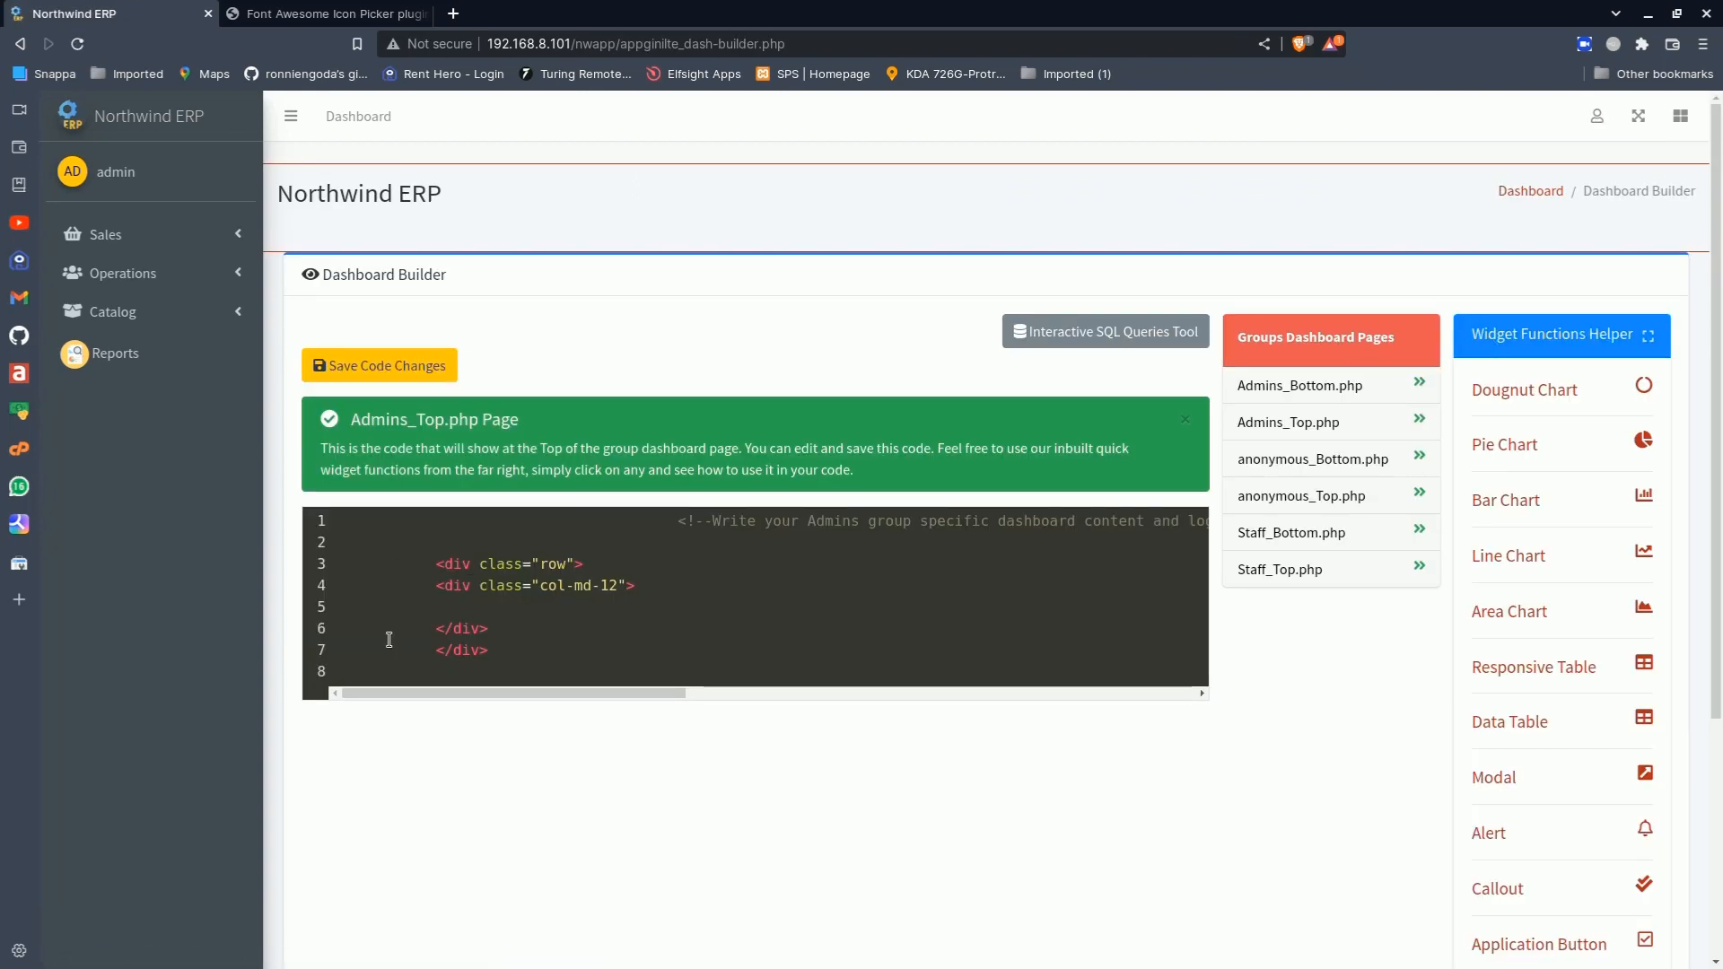
Review the code of the group dashboard pages Admins_Top.php, Staff_Bottom.php and Admins_Bottom.php, and return to Admins_Top.php
drag(436, 563, 510, 671)
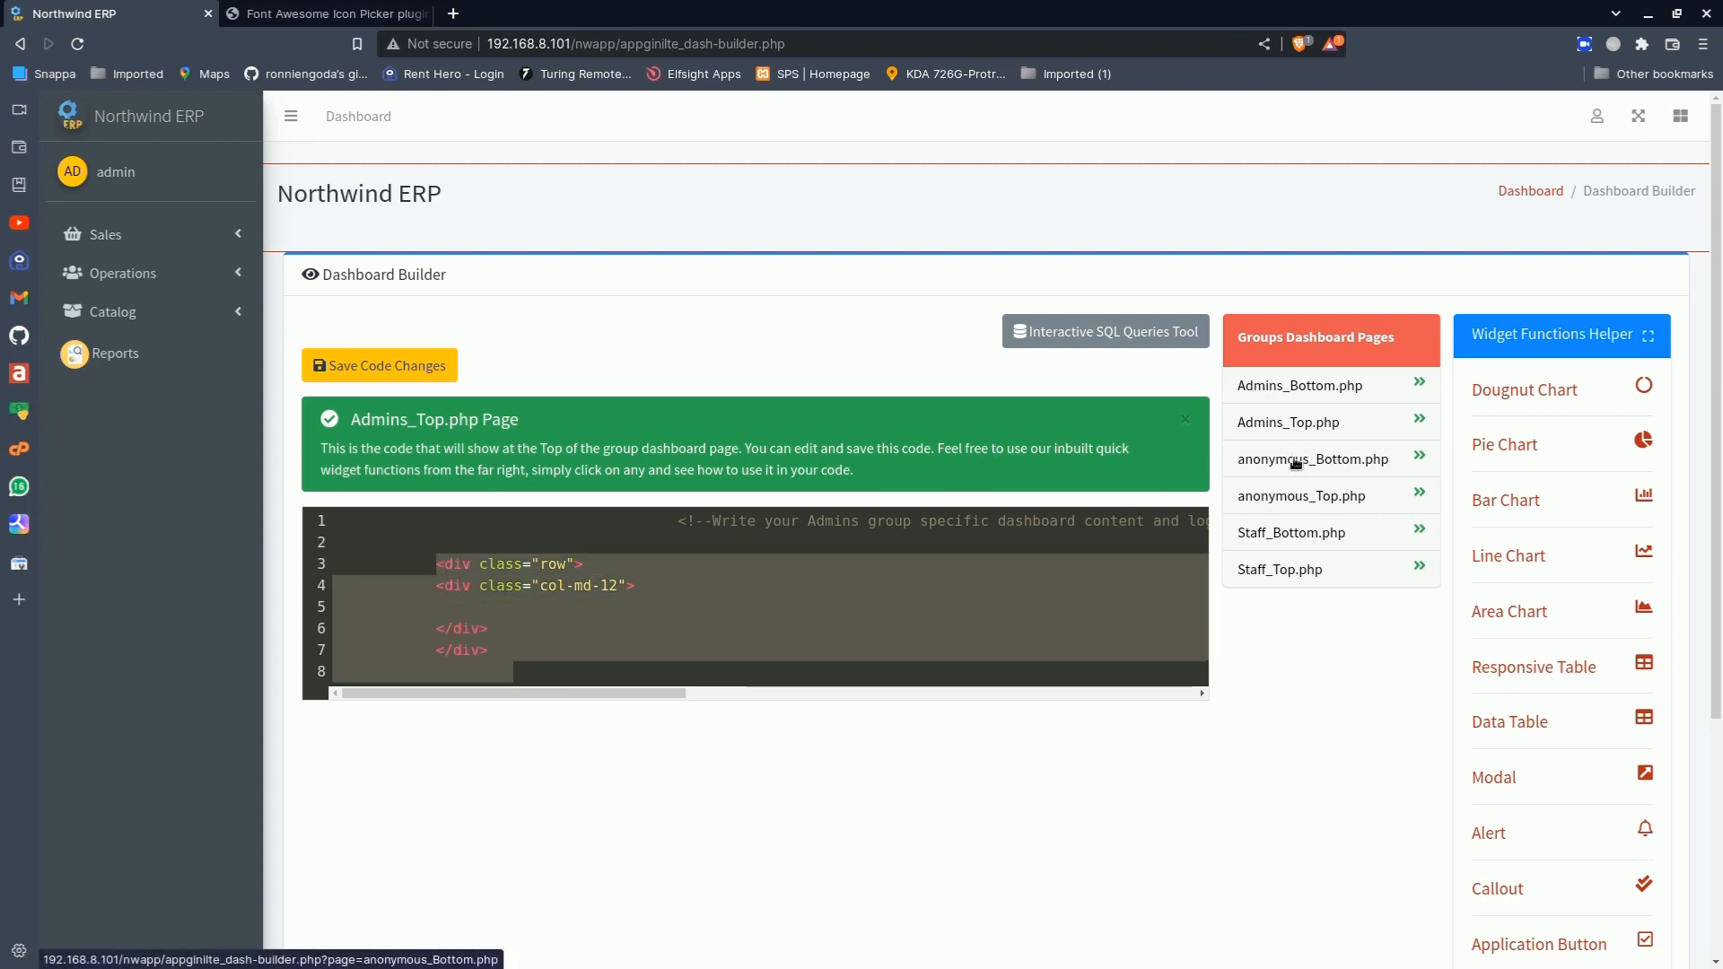
click(1275, 536)
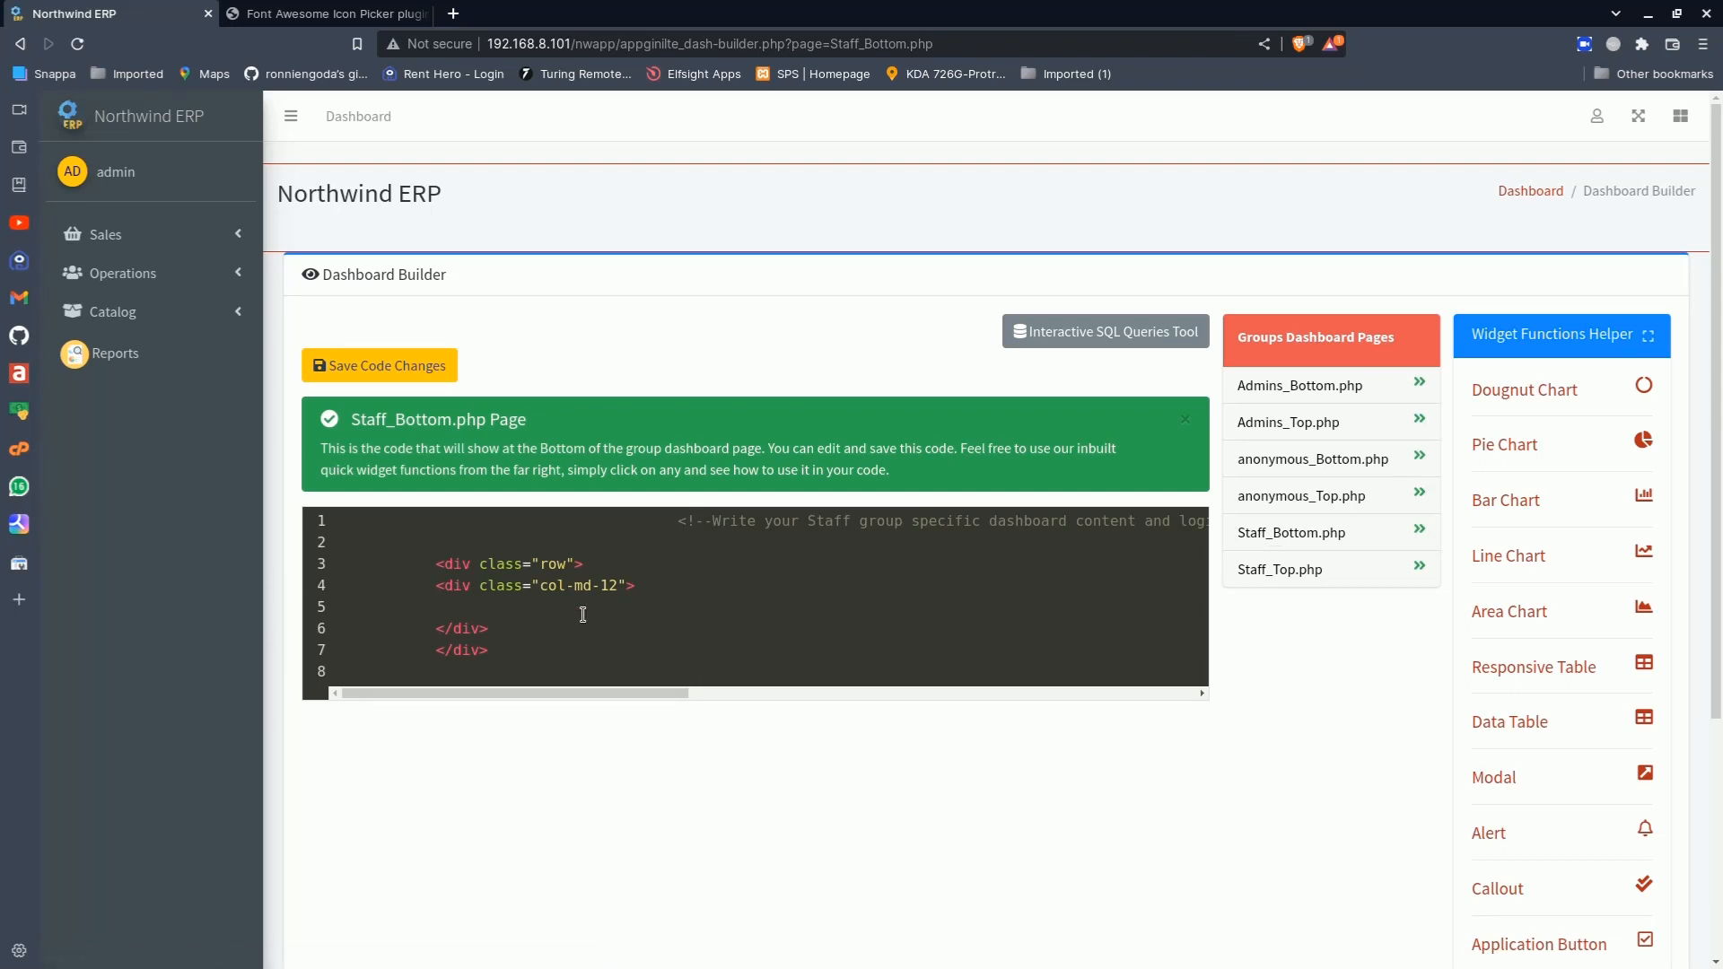
click(1281, 388)
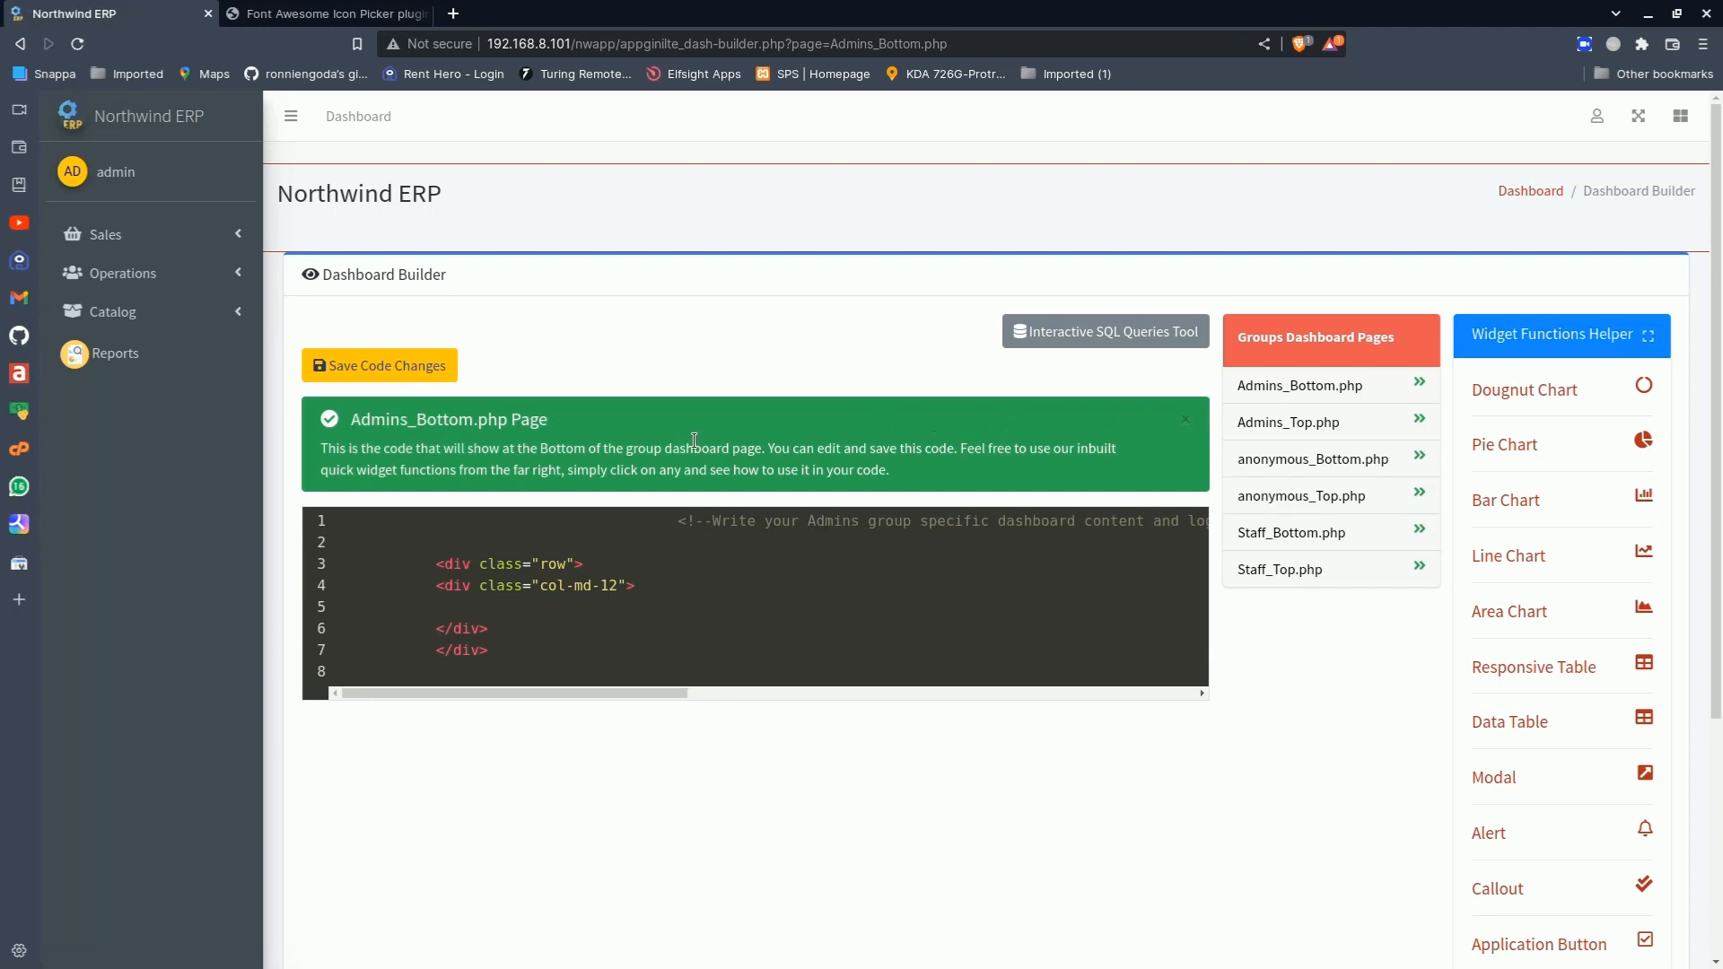
drag(360, 419, 549, 420)
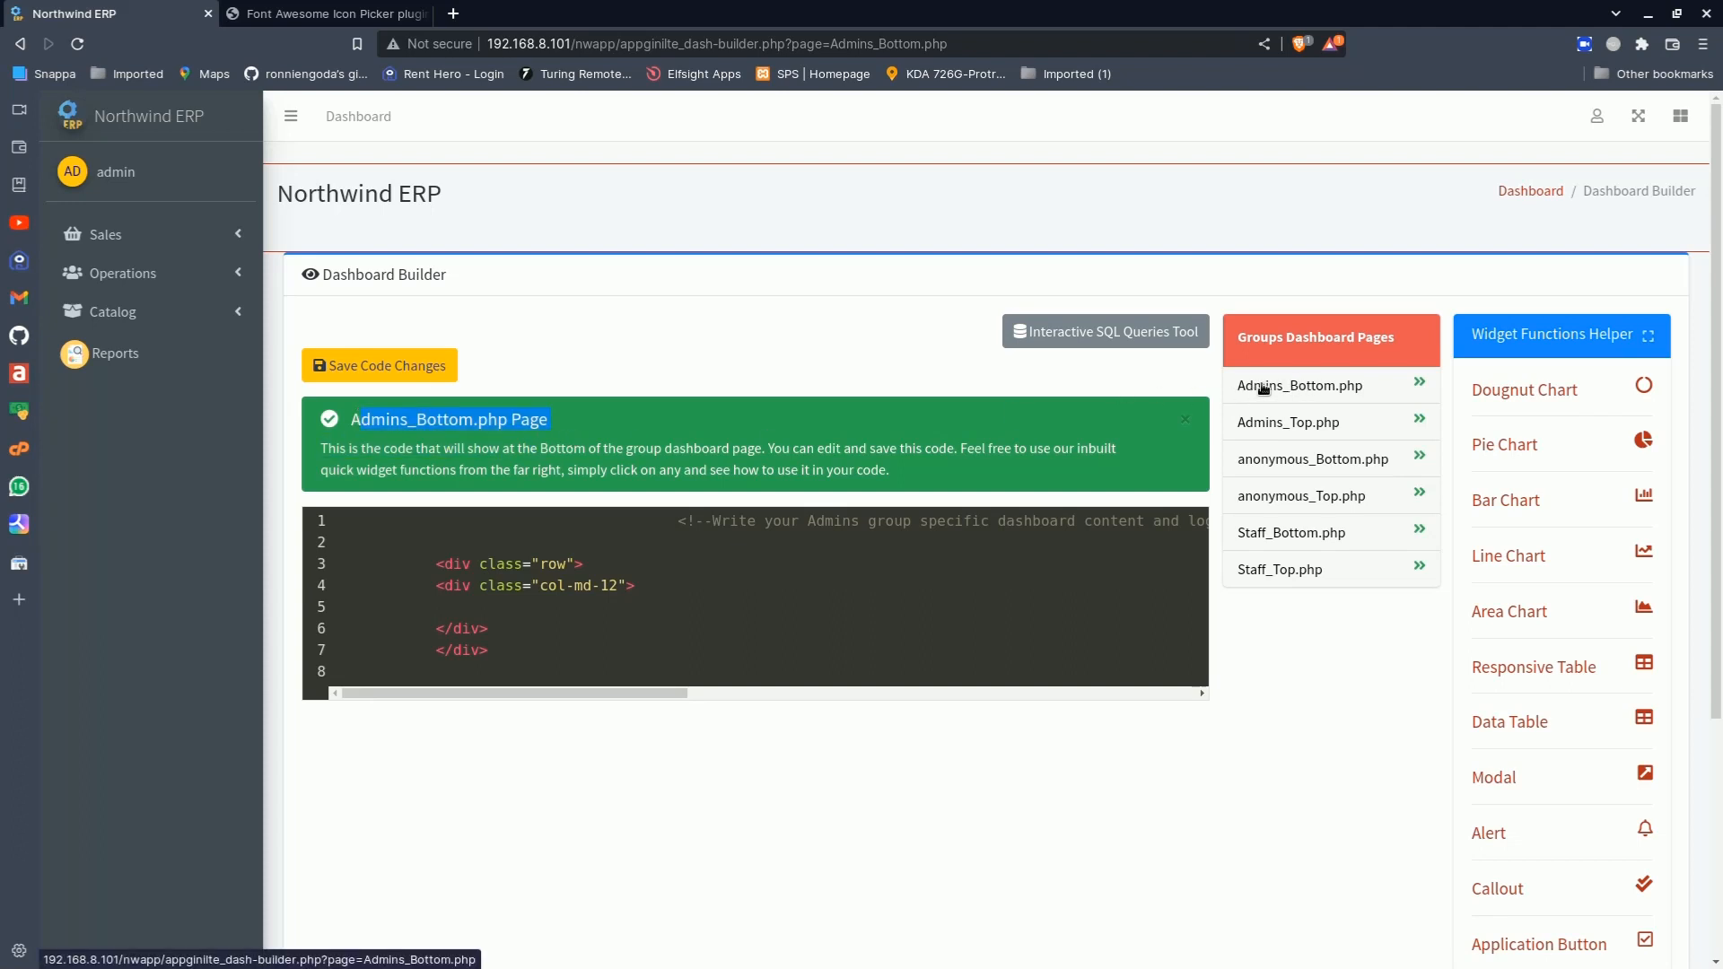
click(1273, 428)
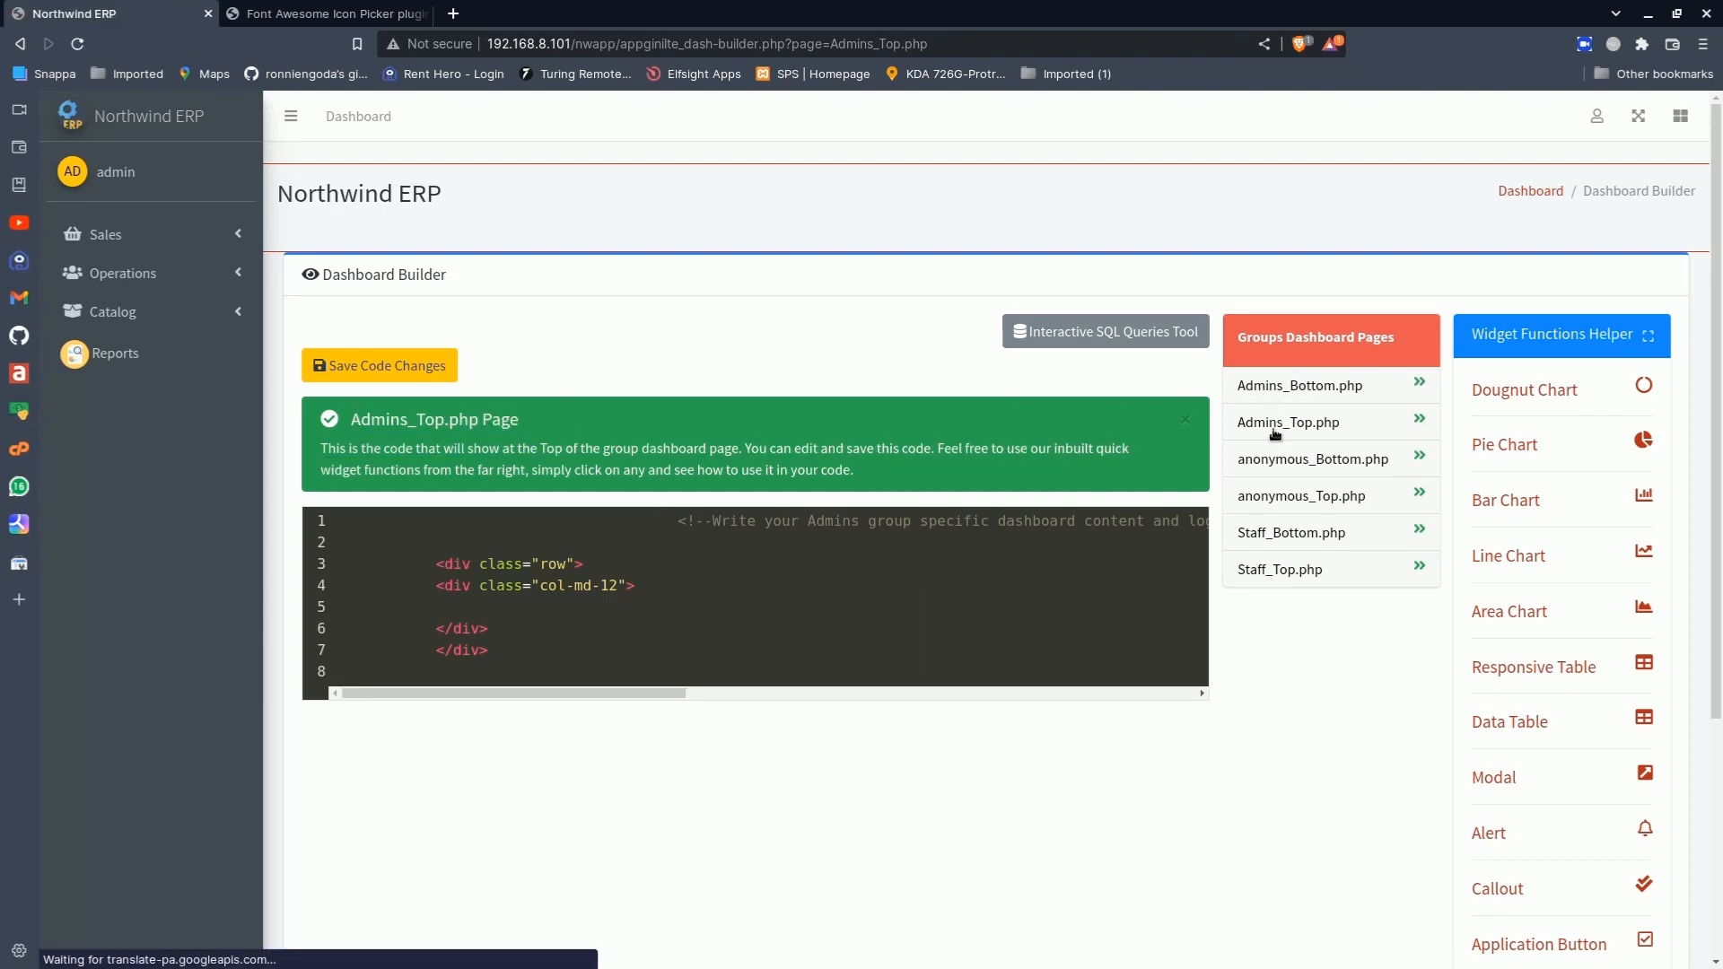
View the home dashboard again, and examine the row and column markup of Admins_Top.php and the widget functions in the Dashboard Builder
click(167, 119)
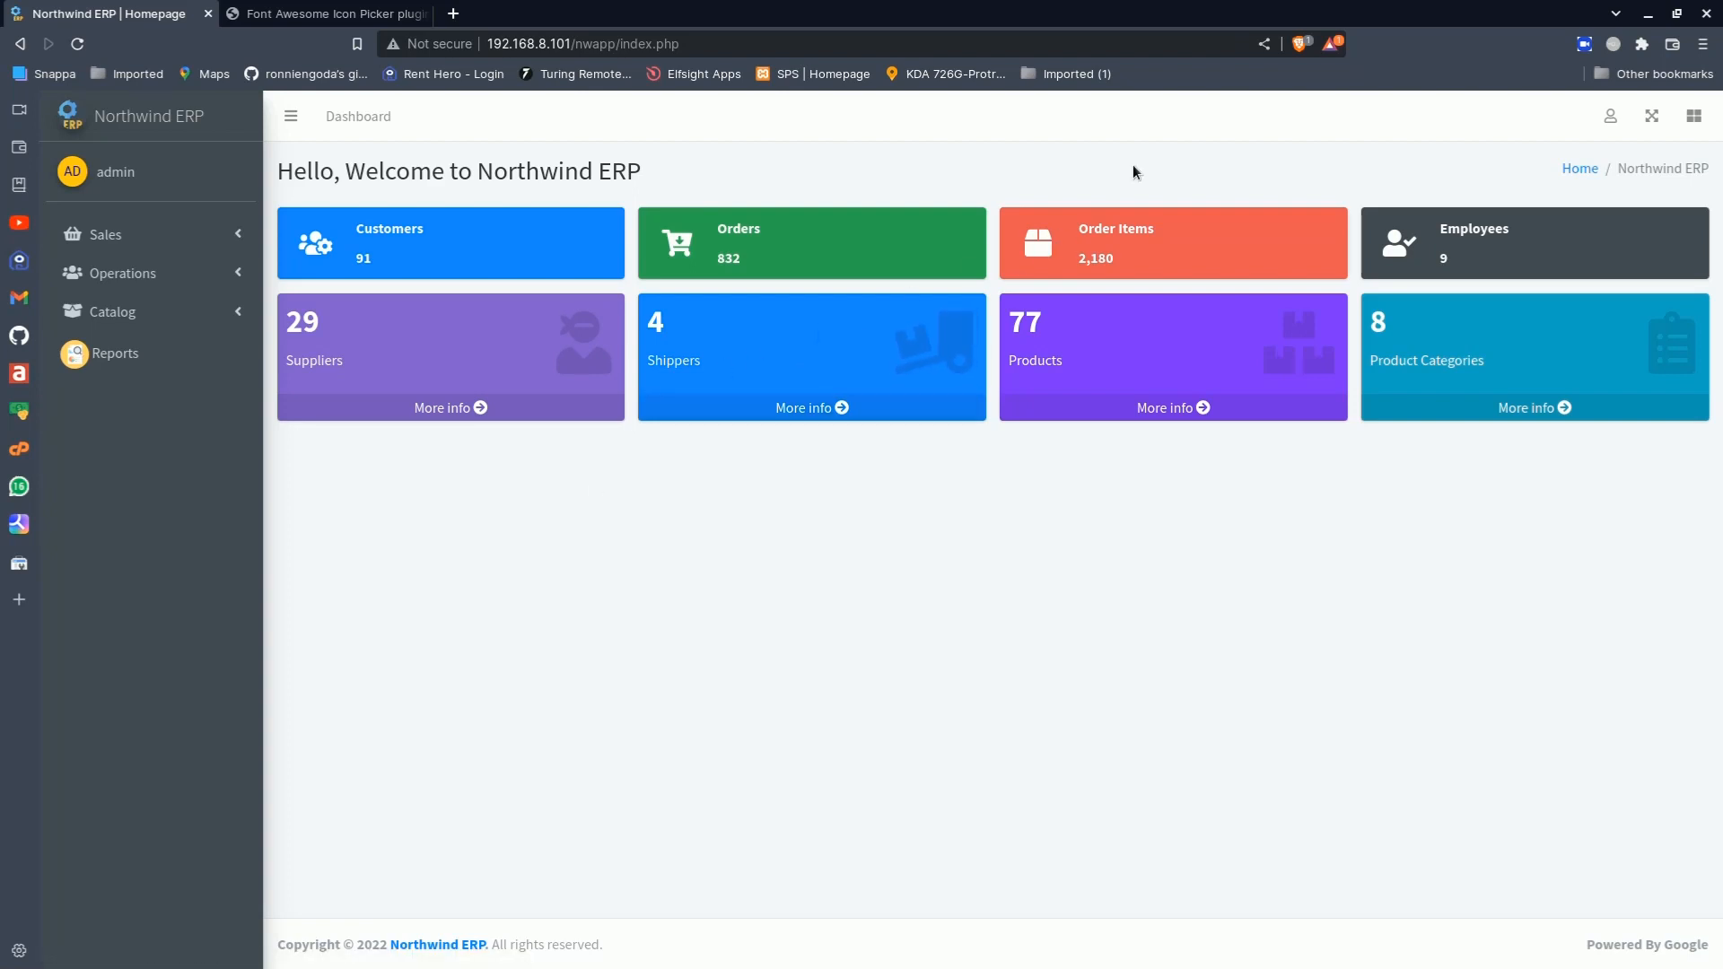
click(1615, 115)
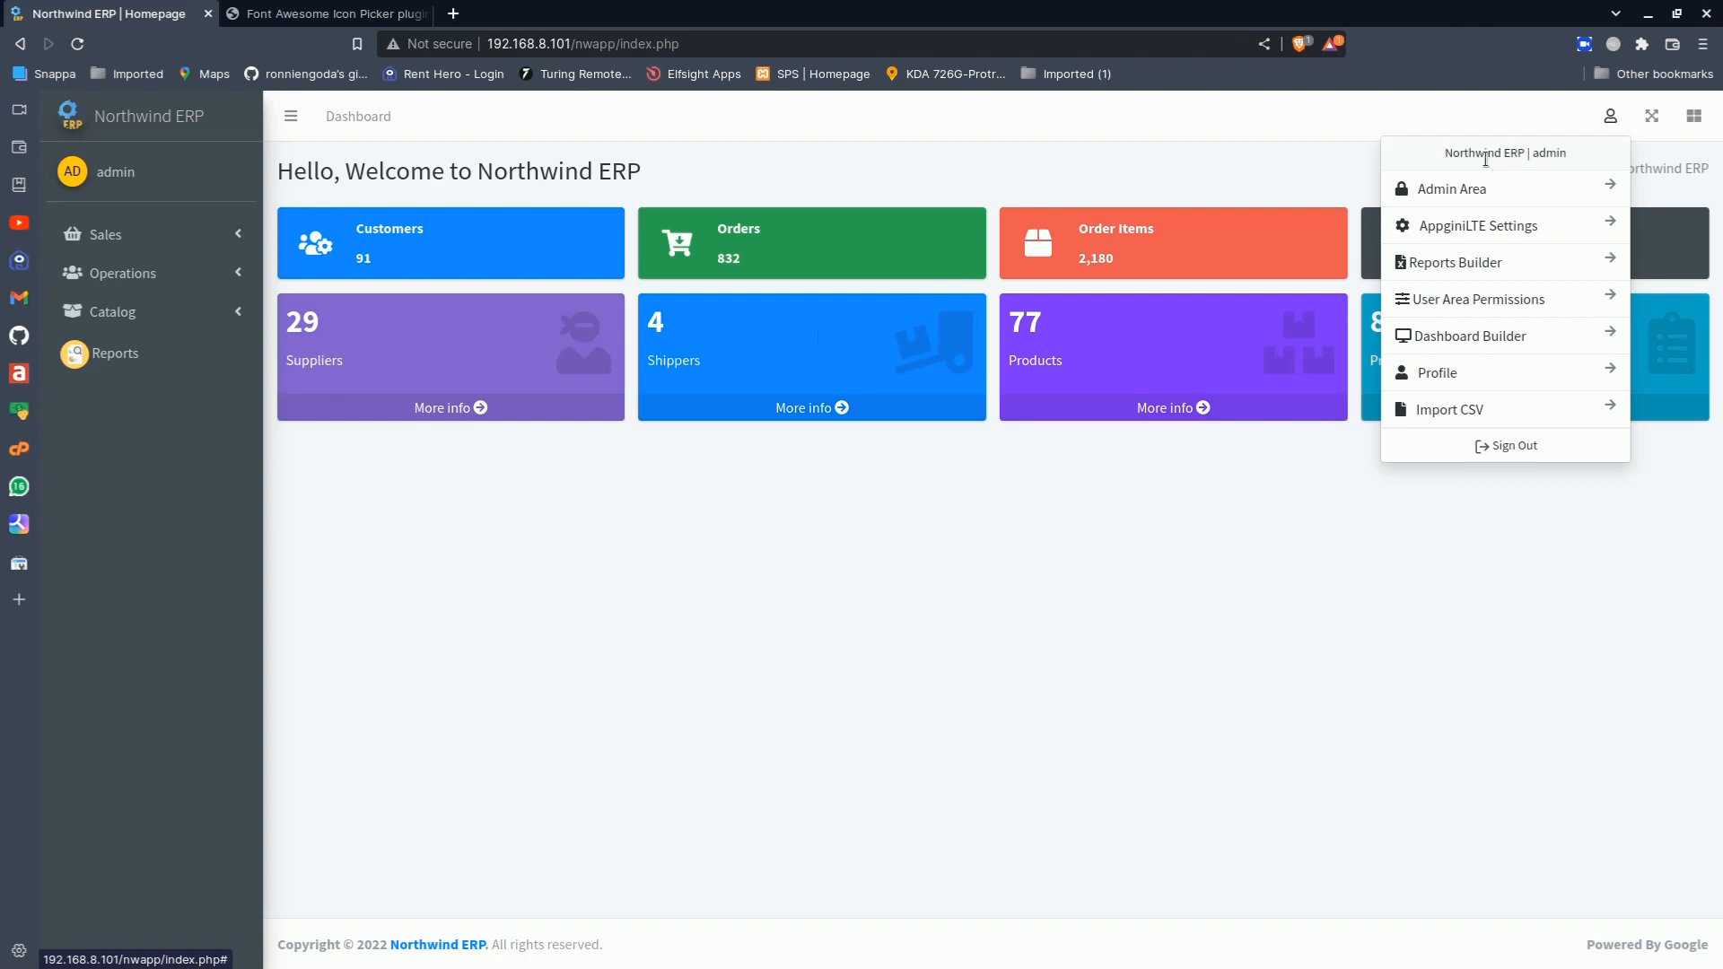
click(1460, 337)
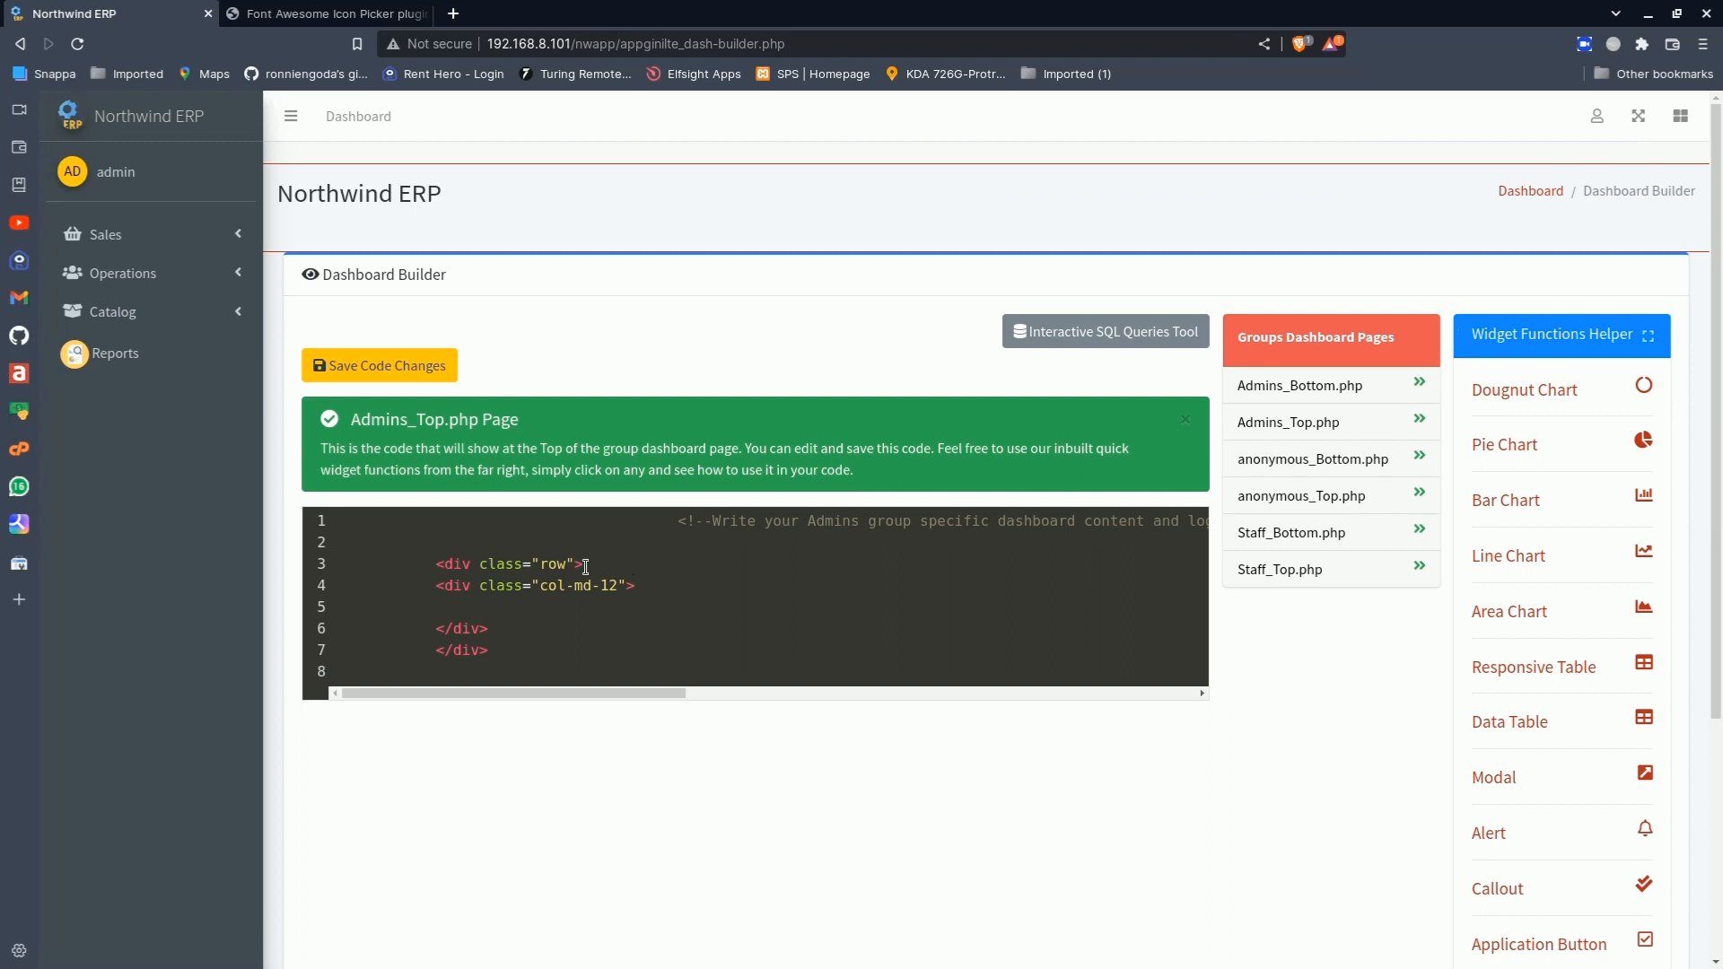
drag(436, 564, 493, 647)
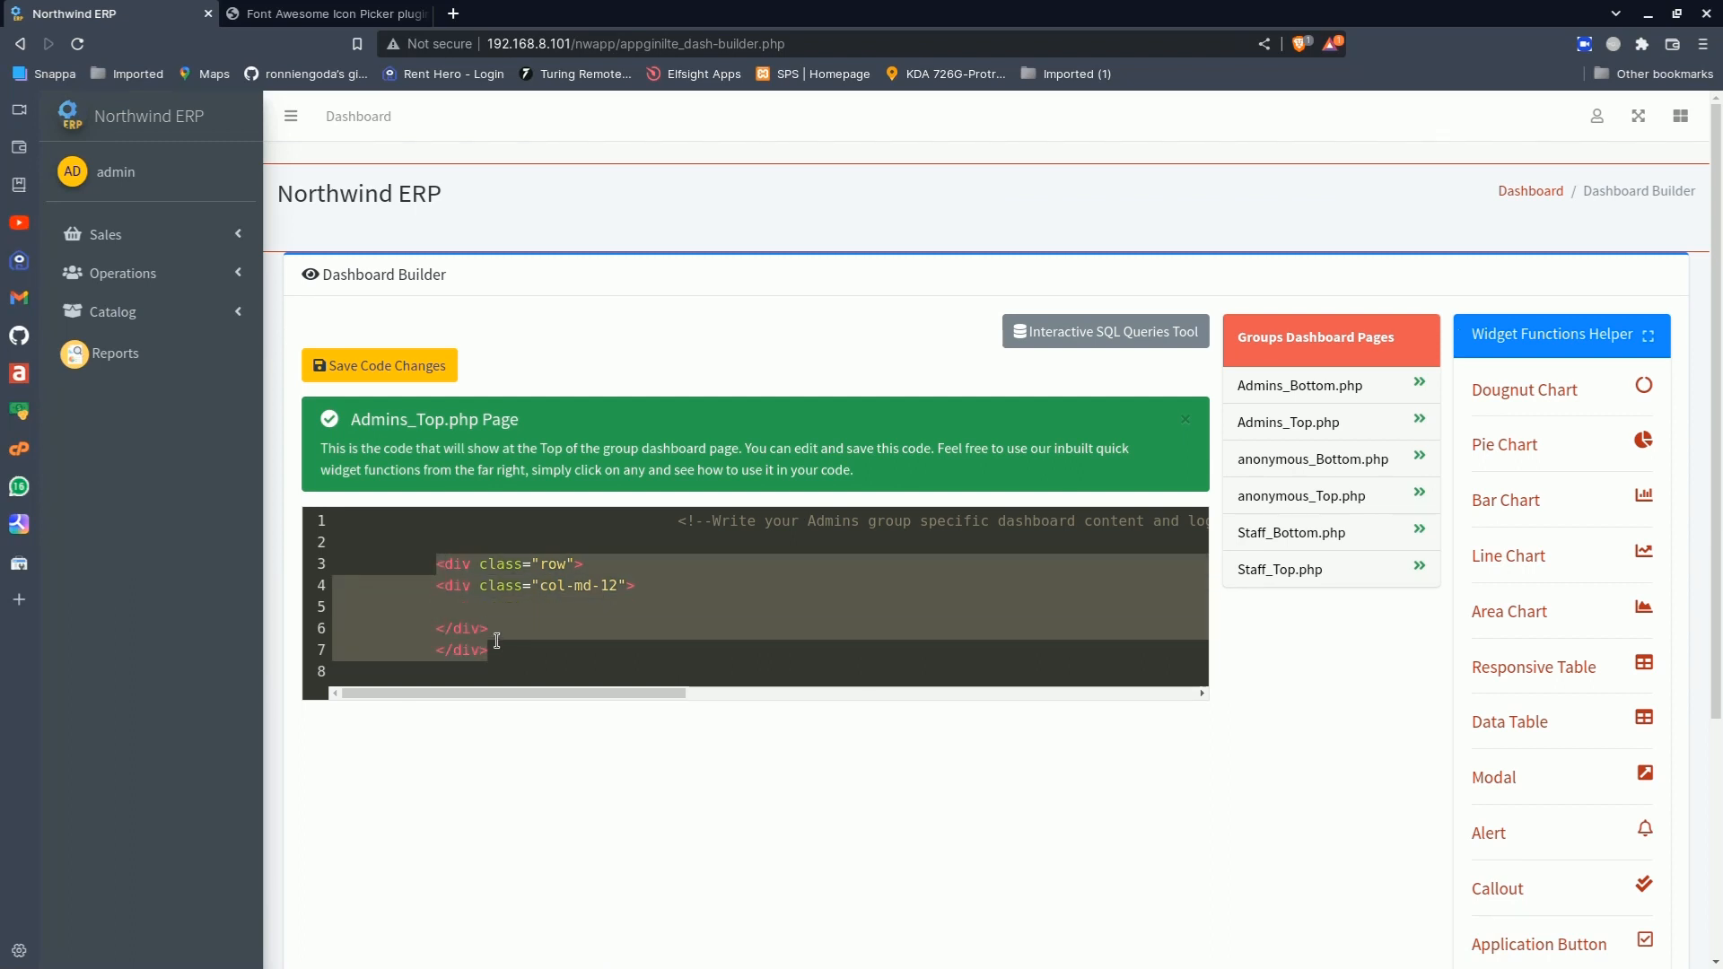
click(496, 650)
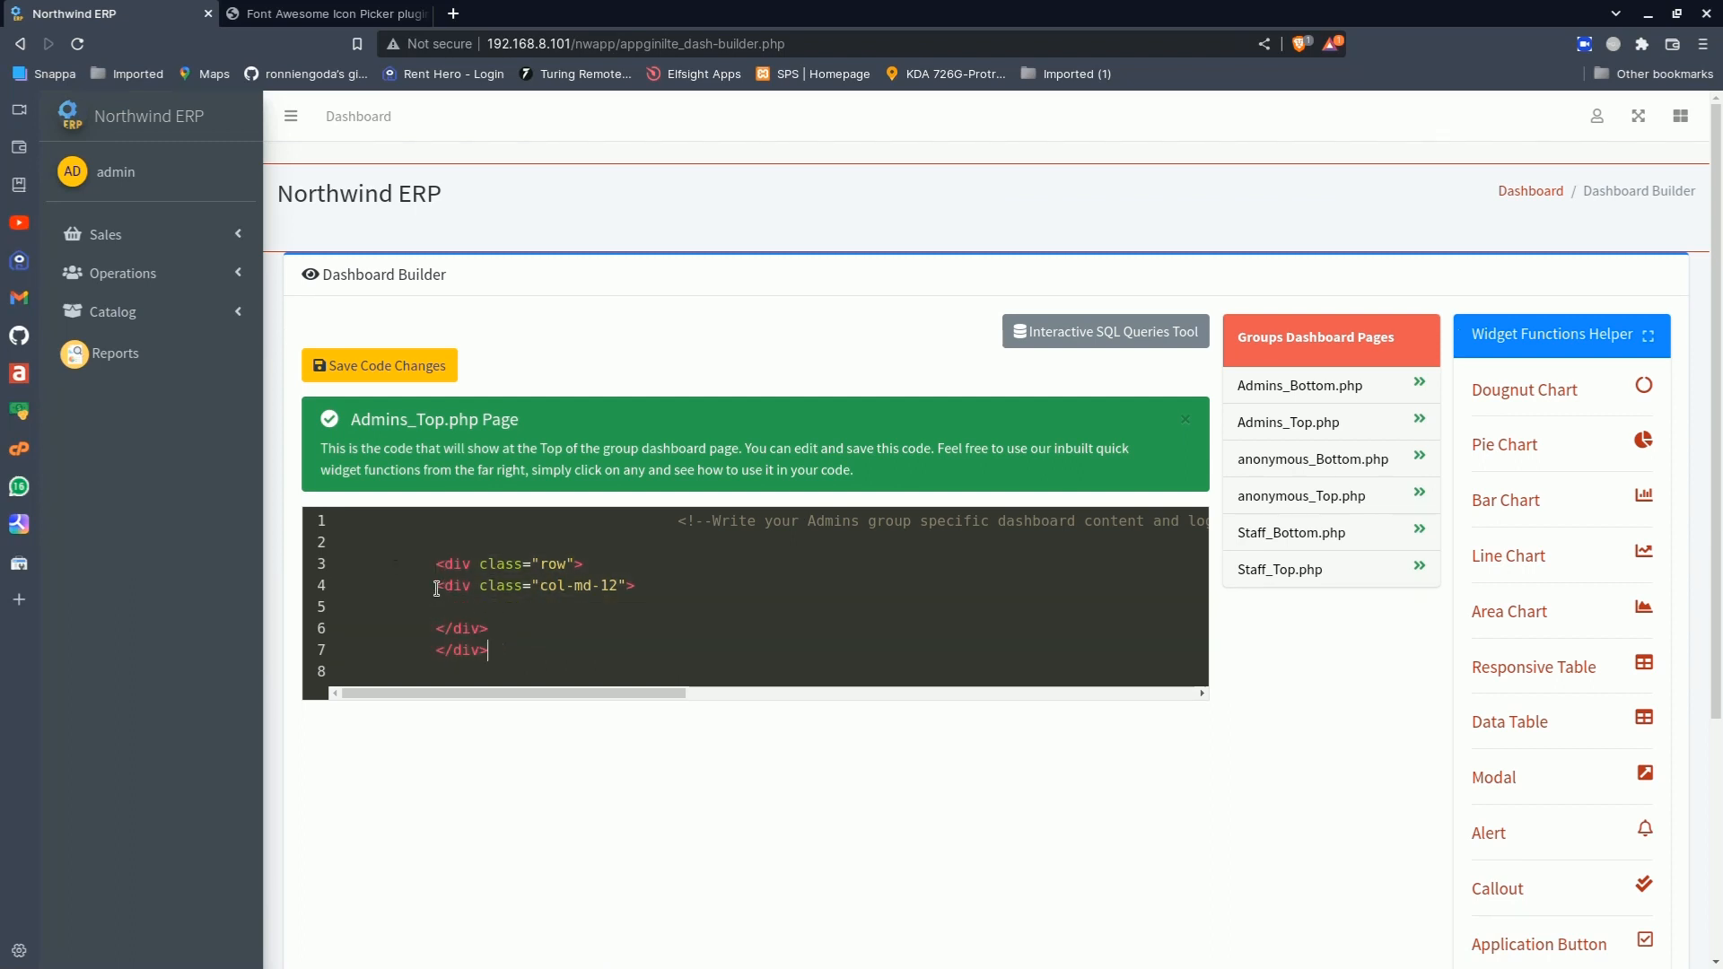
drag(437, 585, 512, 629)
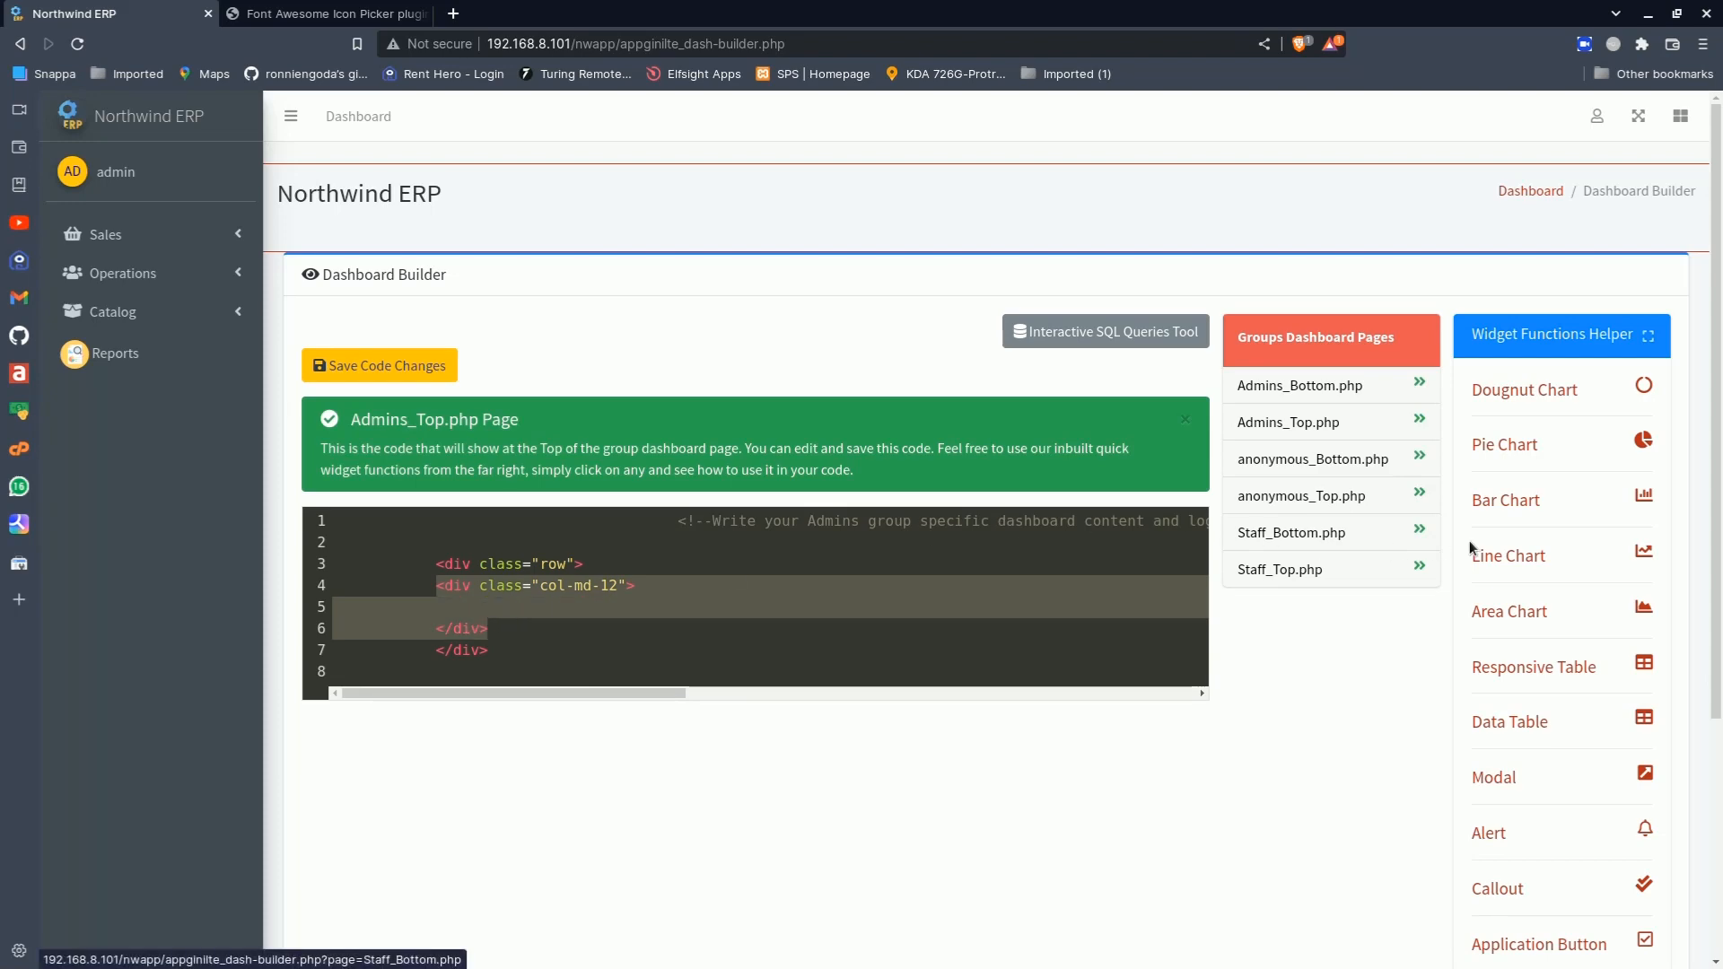
scroll(1557, 602, down, 4)
scroll(1558, 601, up, 4)
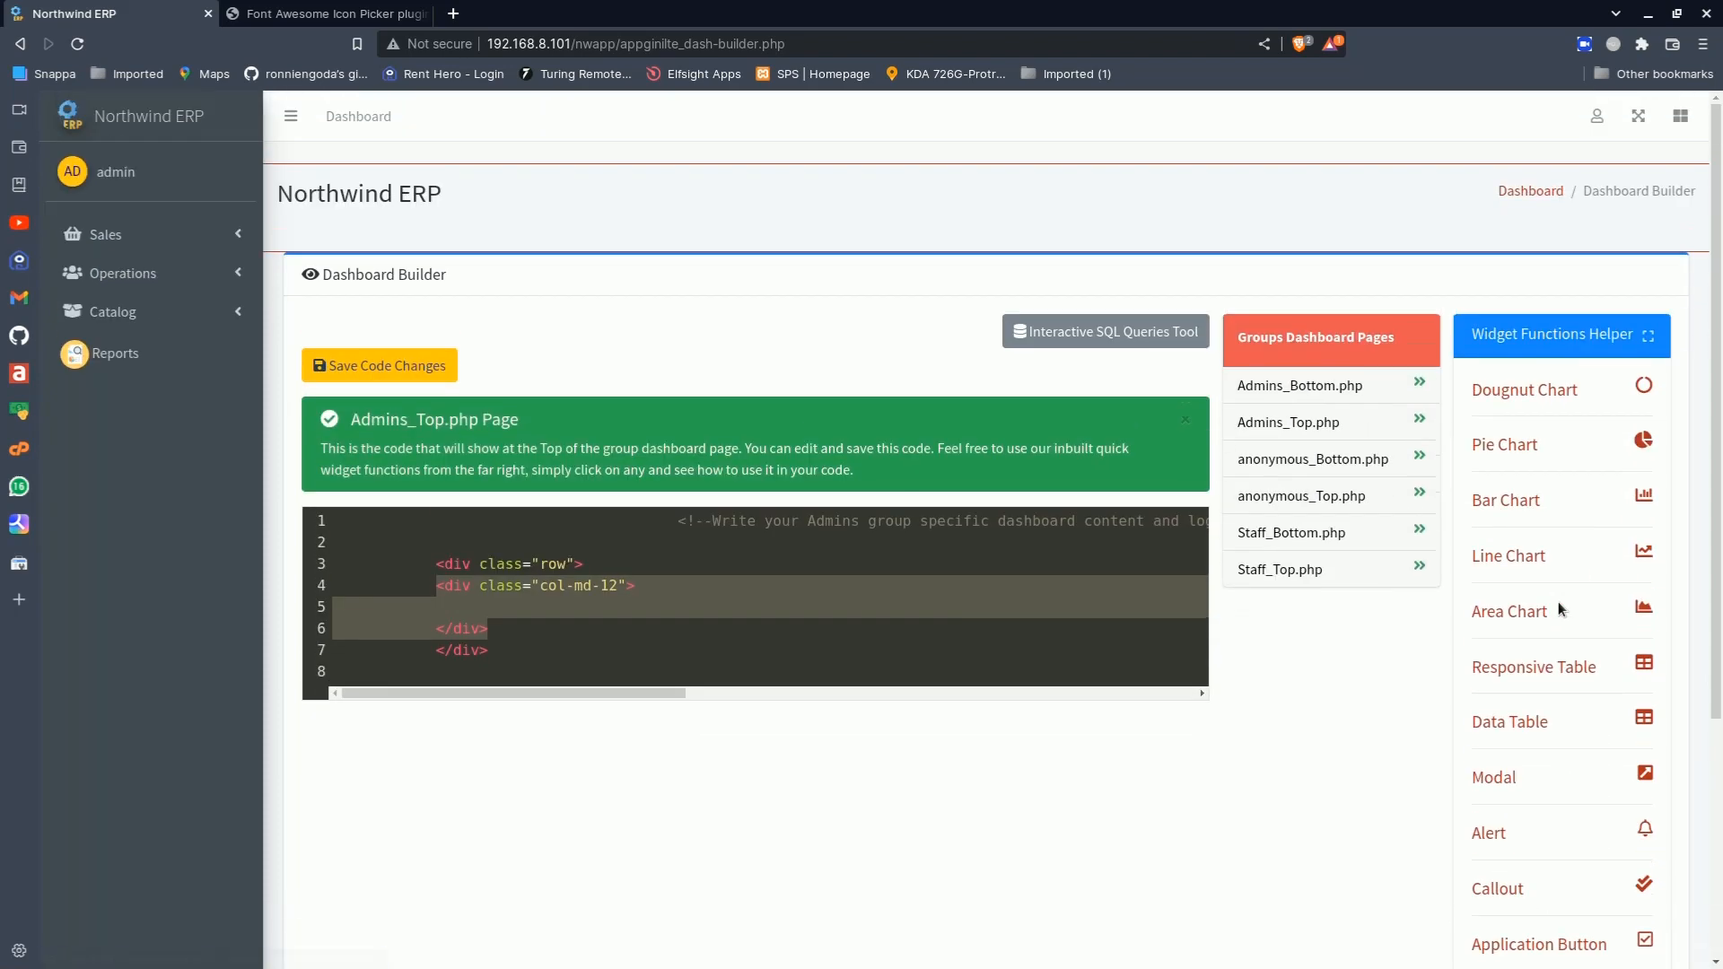
Look through the list of widget functions in the Dashboard Builder, including the help for Queries And Data
scroll(1558, 601, down, 4)
scroll(1558, 601, up, 4)
scroll(1557, 601, down, 2)
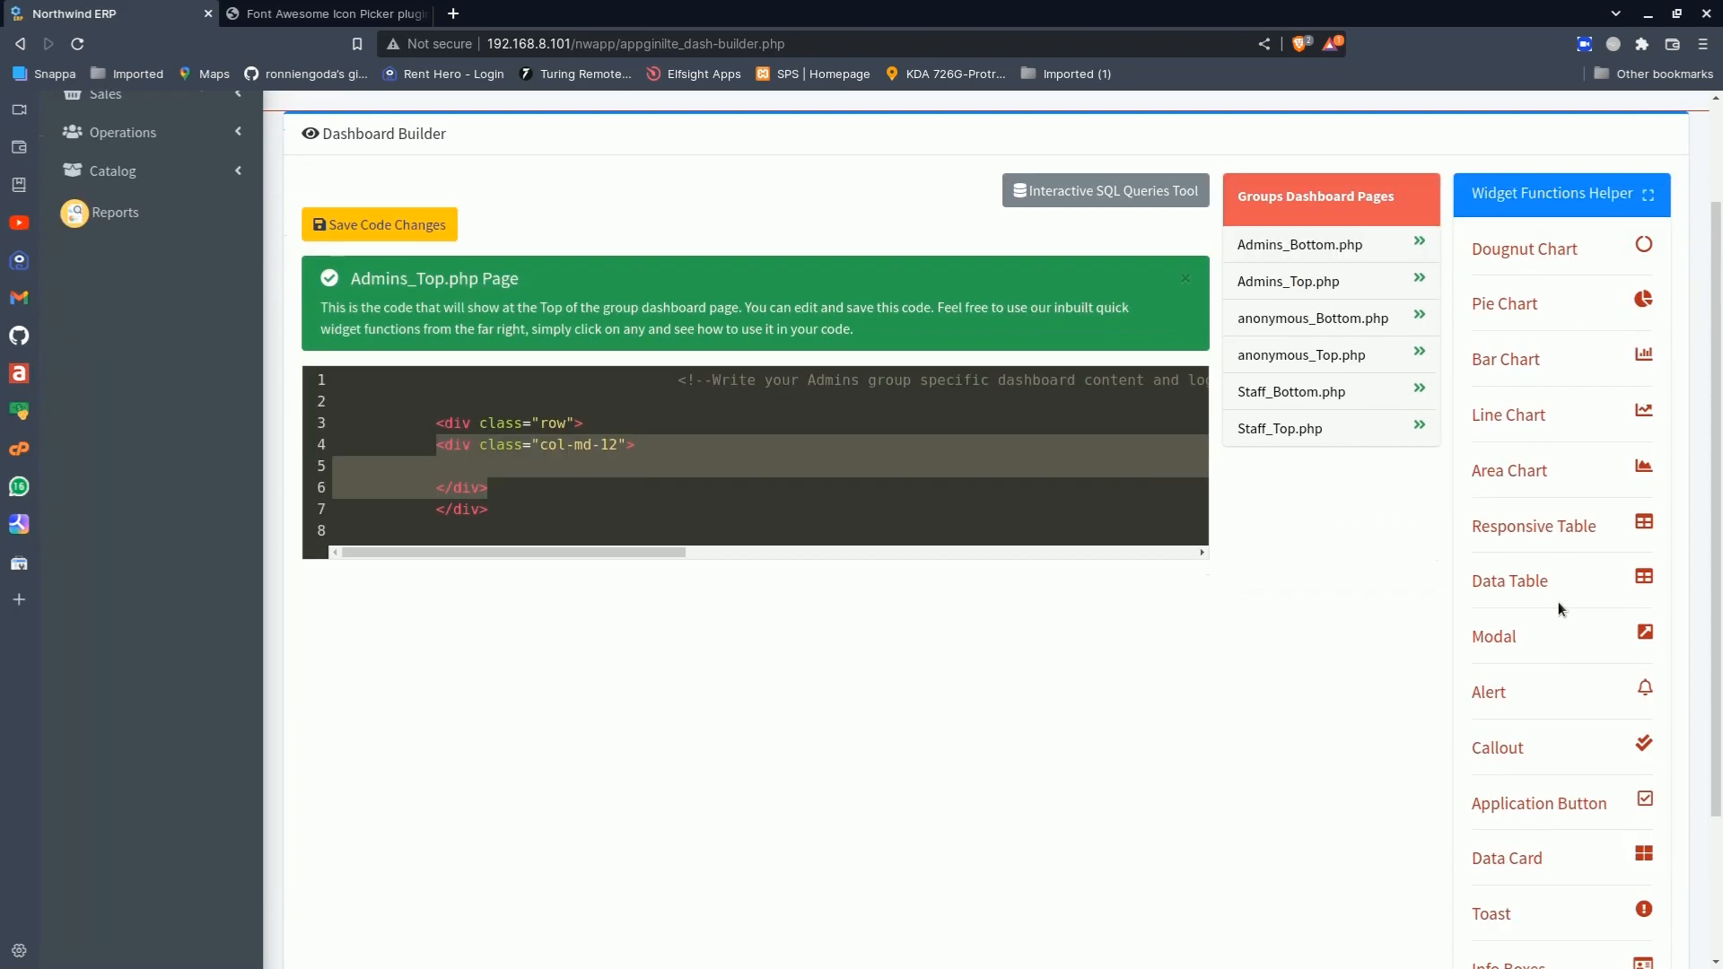
scroll(1557, 601, up, 2)
scroll(1558, 601, down, 4)
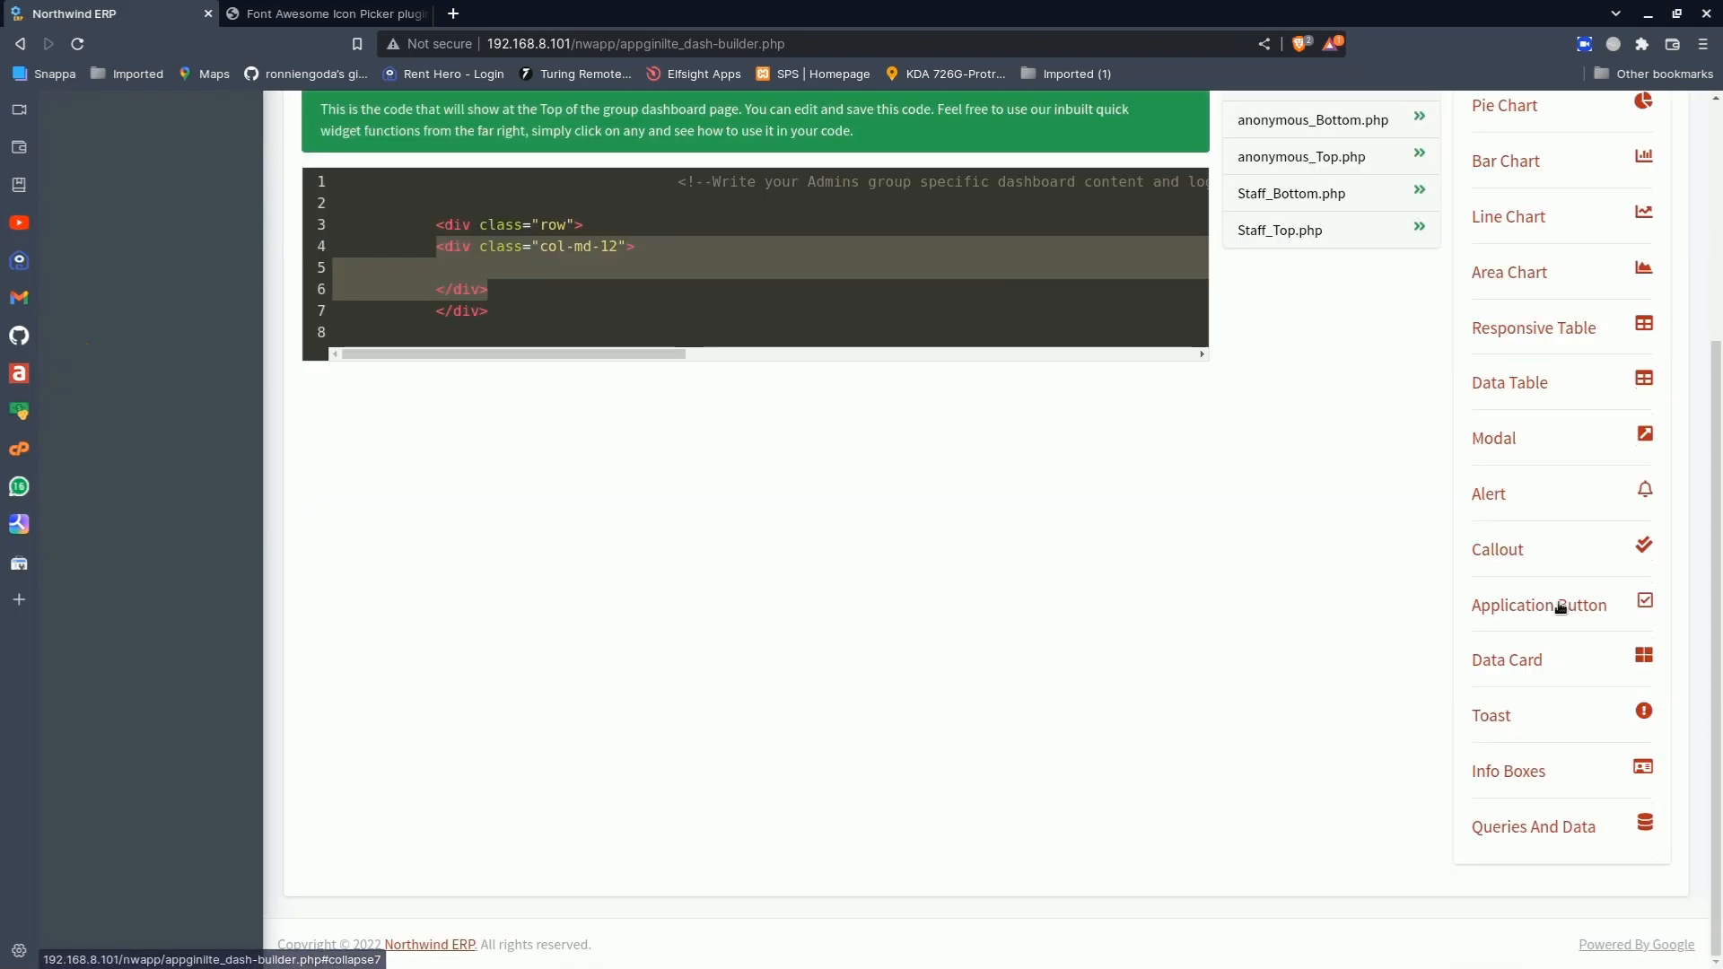
scroll(1558, 601, up, 4)
scroll(1565, 550, down, 1)
scroll(1568, 609, down, 3)
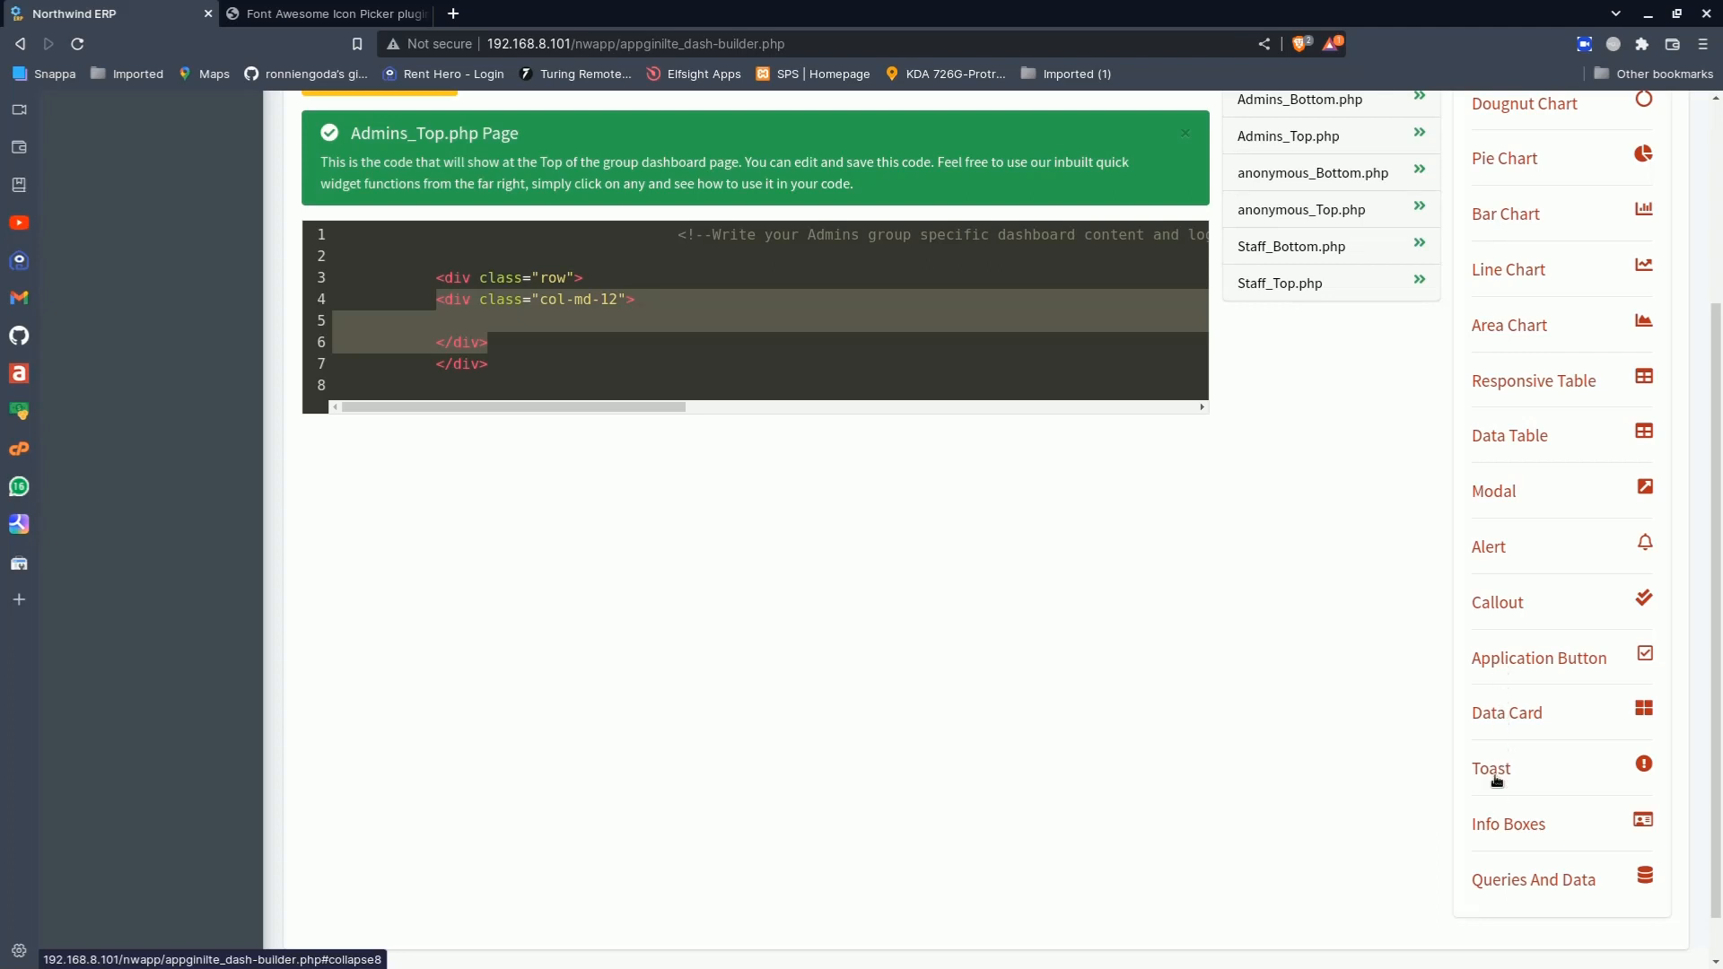
click(1506, 888)
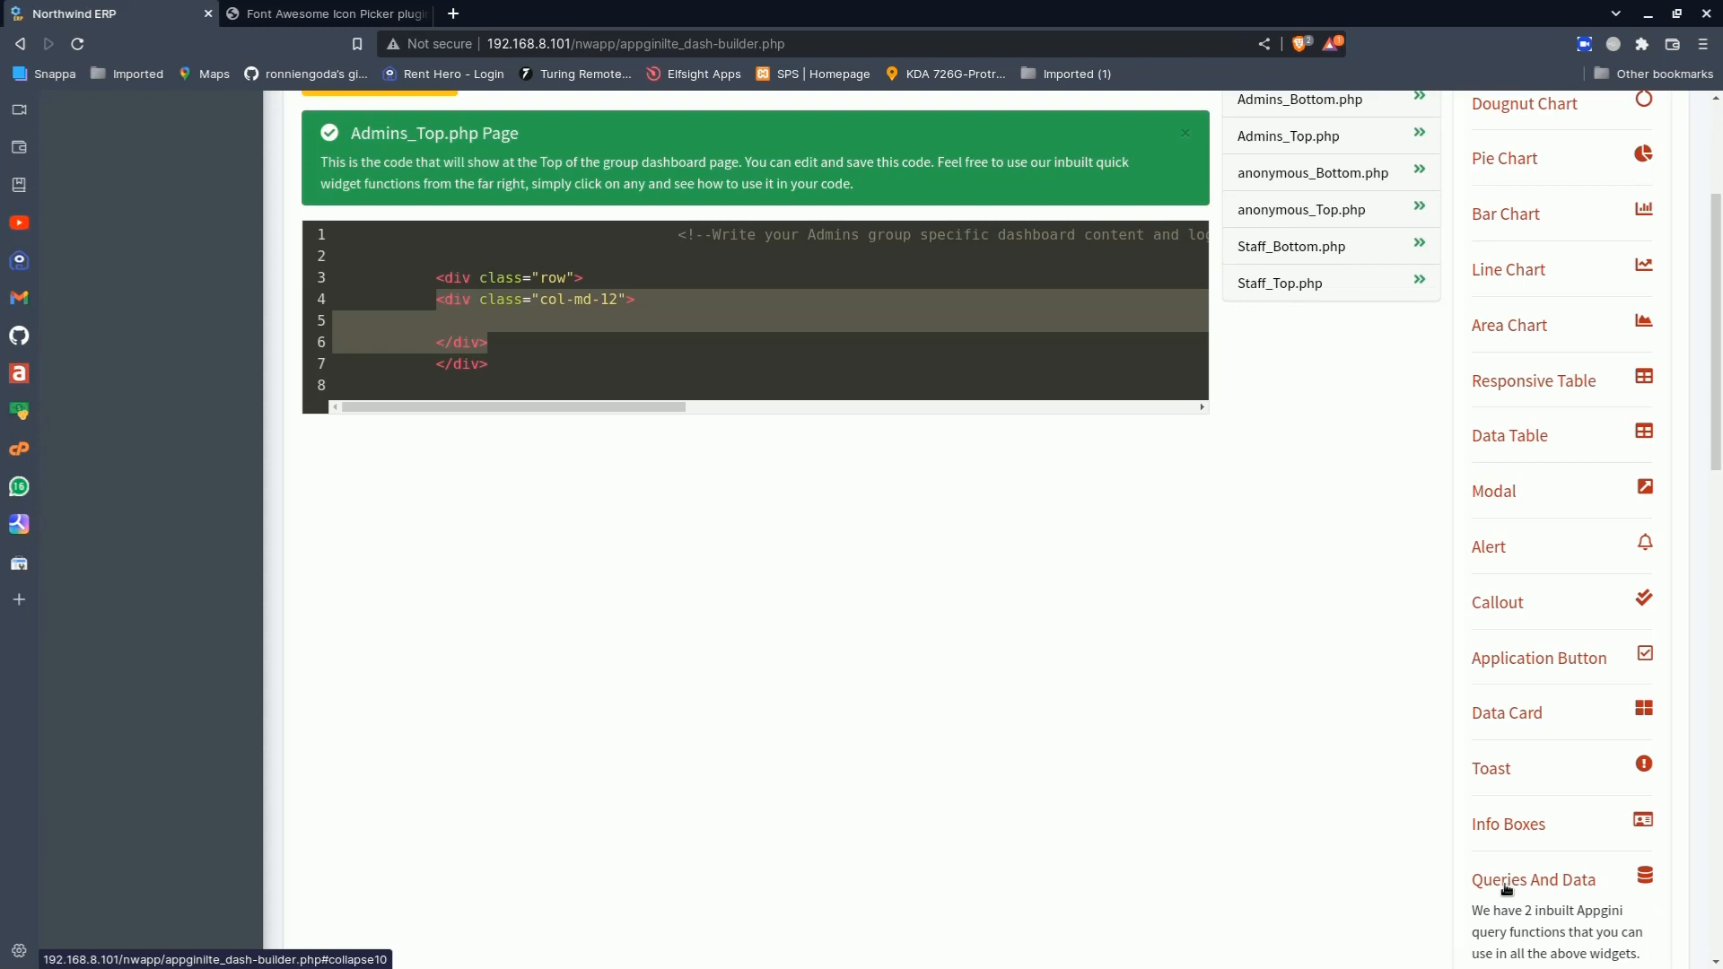
click(1507, 884)
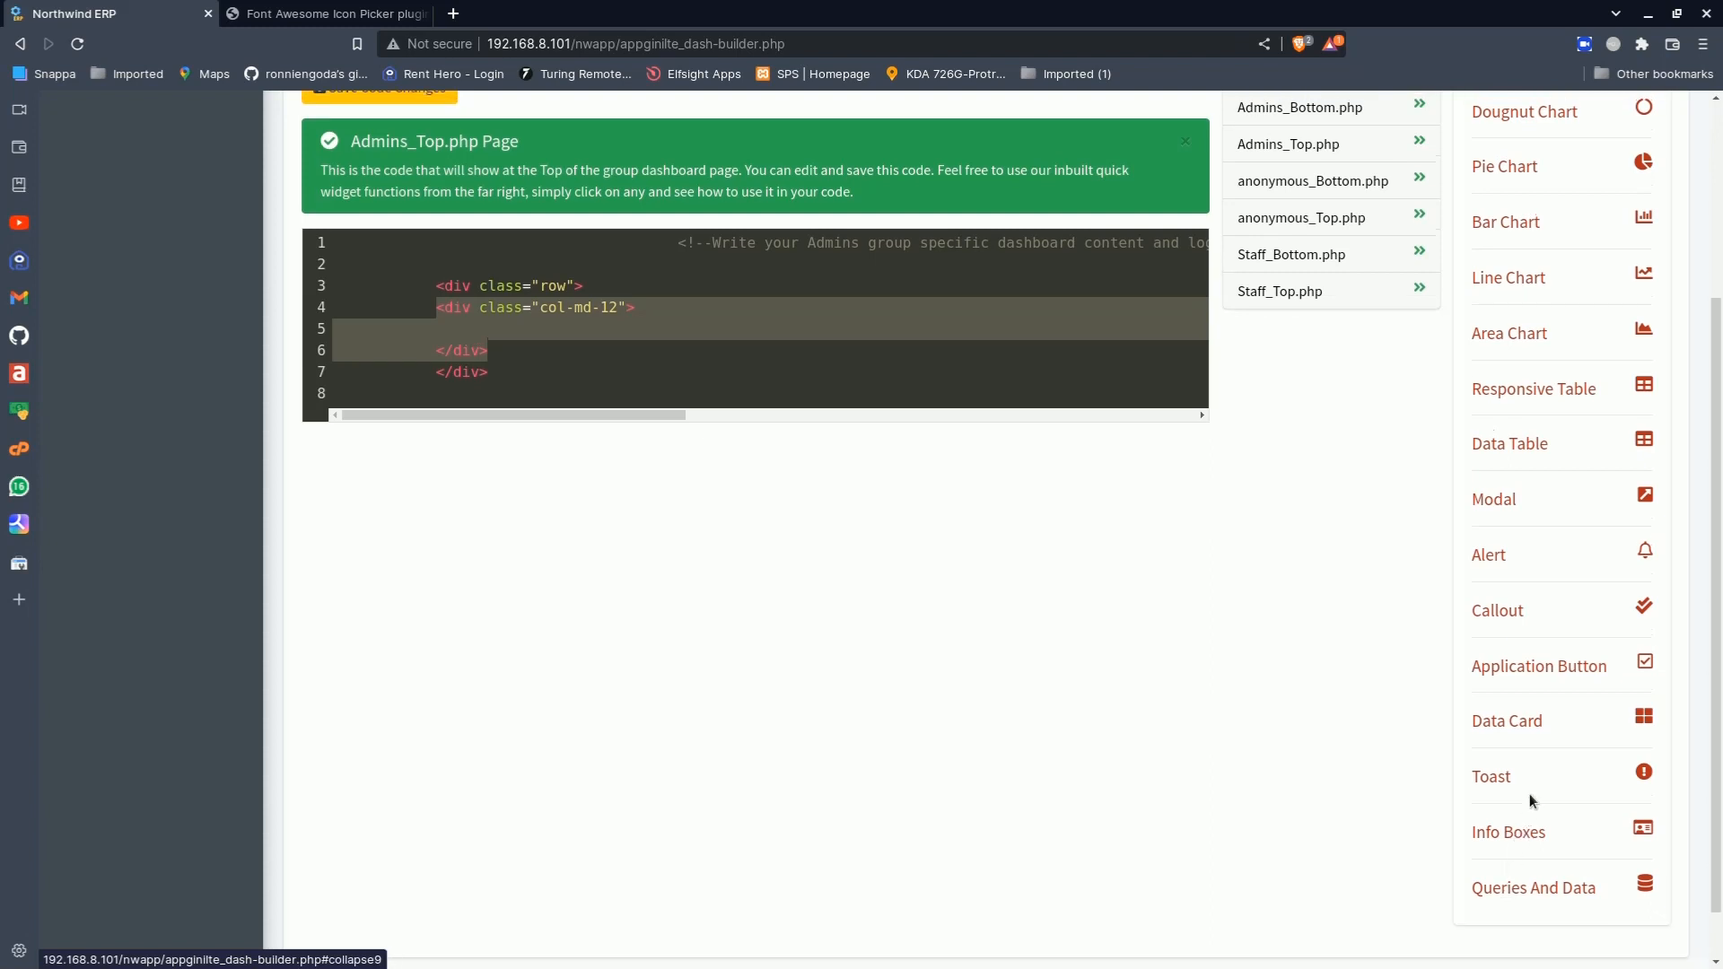
Open the help for the Alert widget function and copy its example showAlert call without the echo
click(1496, 558)
scroll(1506, 655, down, 4)
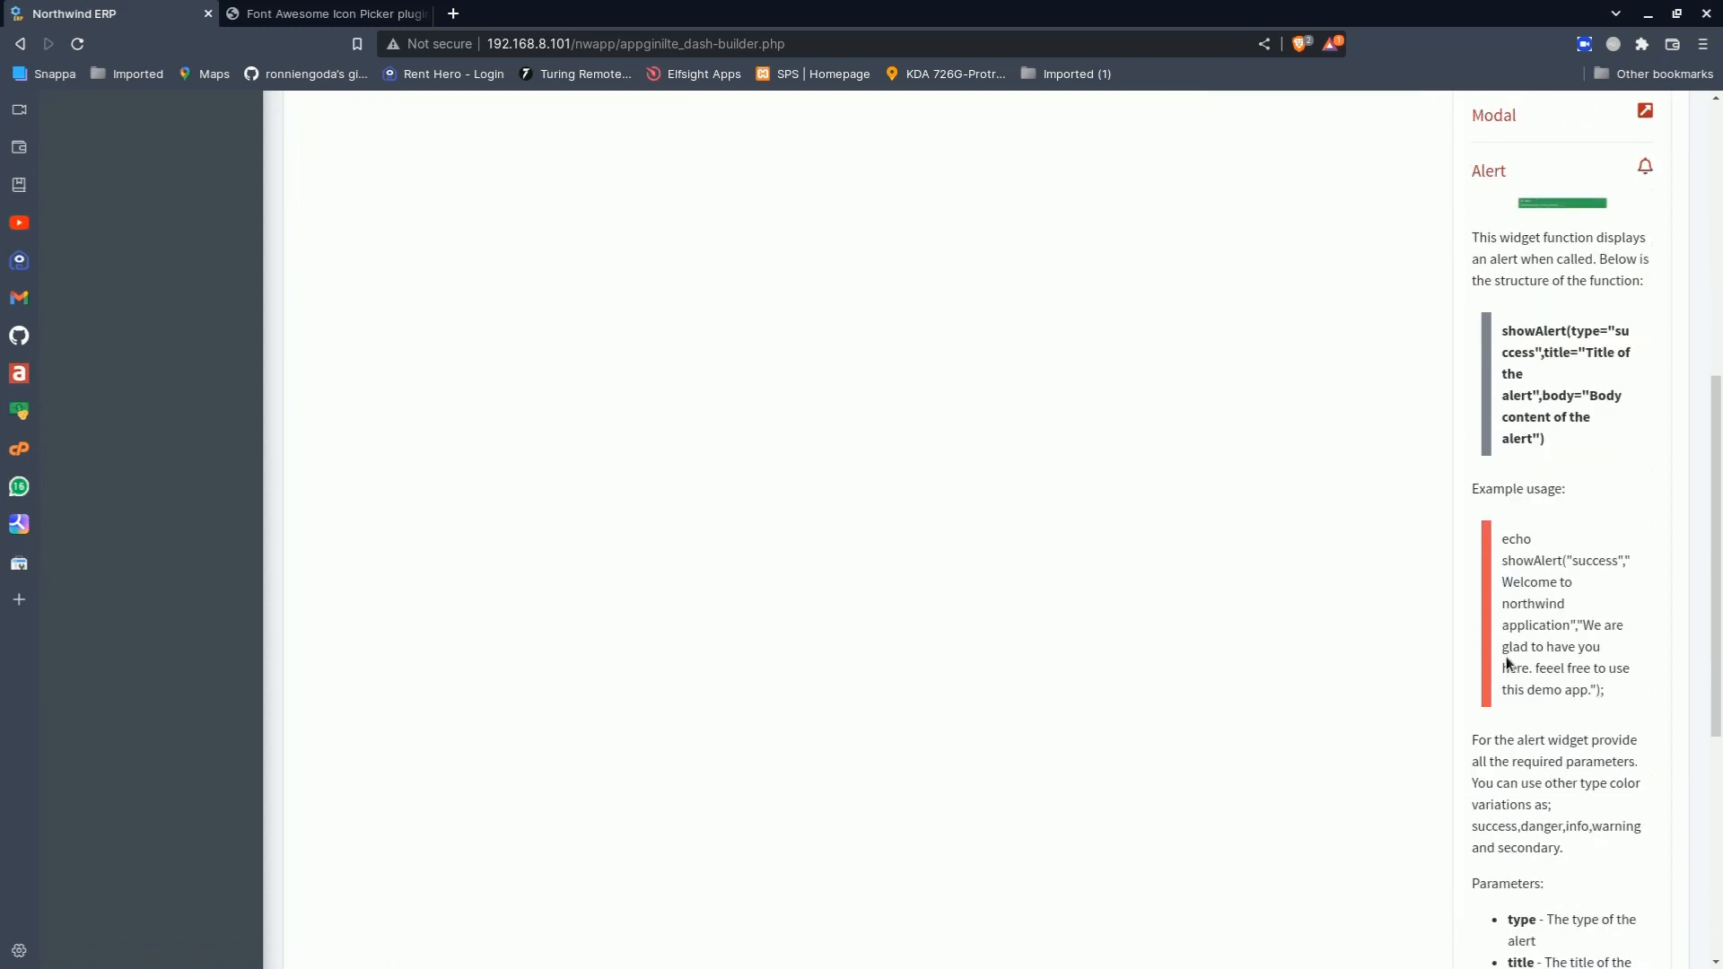
drag(1507, 561, 1606, 691)
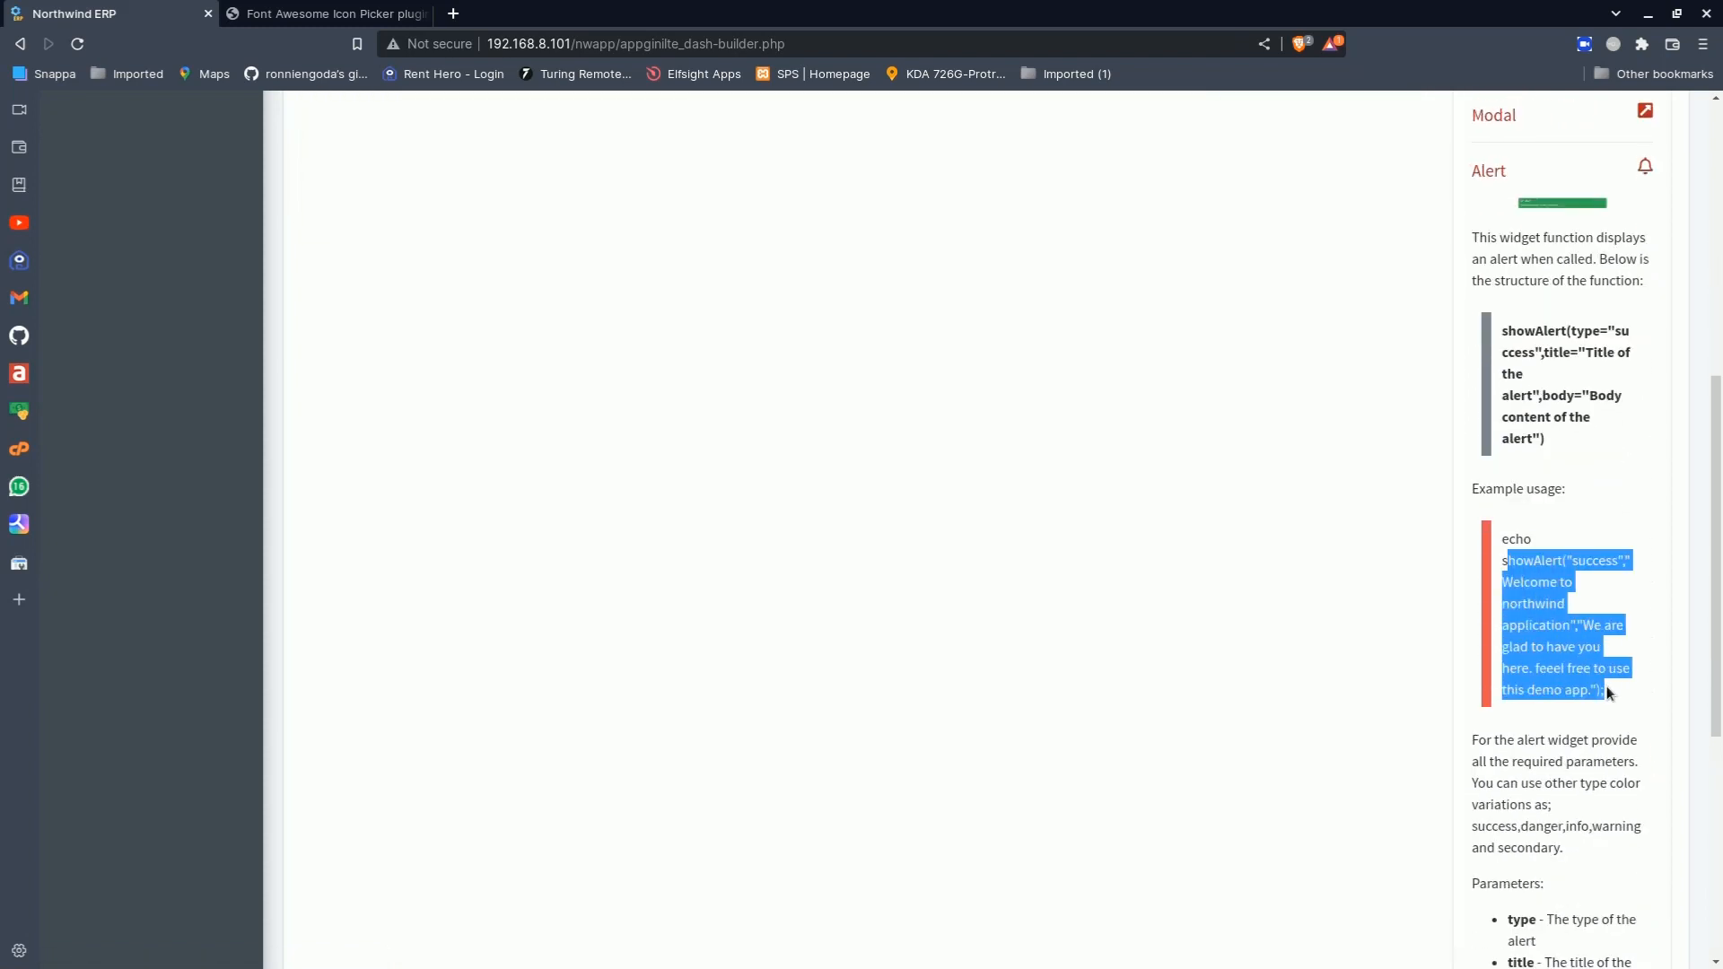
drag(1501, 558, 1601, 696)
Insert the copied showAlert call in the col-md-12 div of Admins_Top.php, enclosed in PHP tags and preceded by echo
scroll(1131, 572, up, 8)
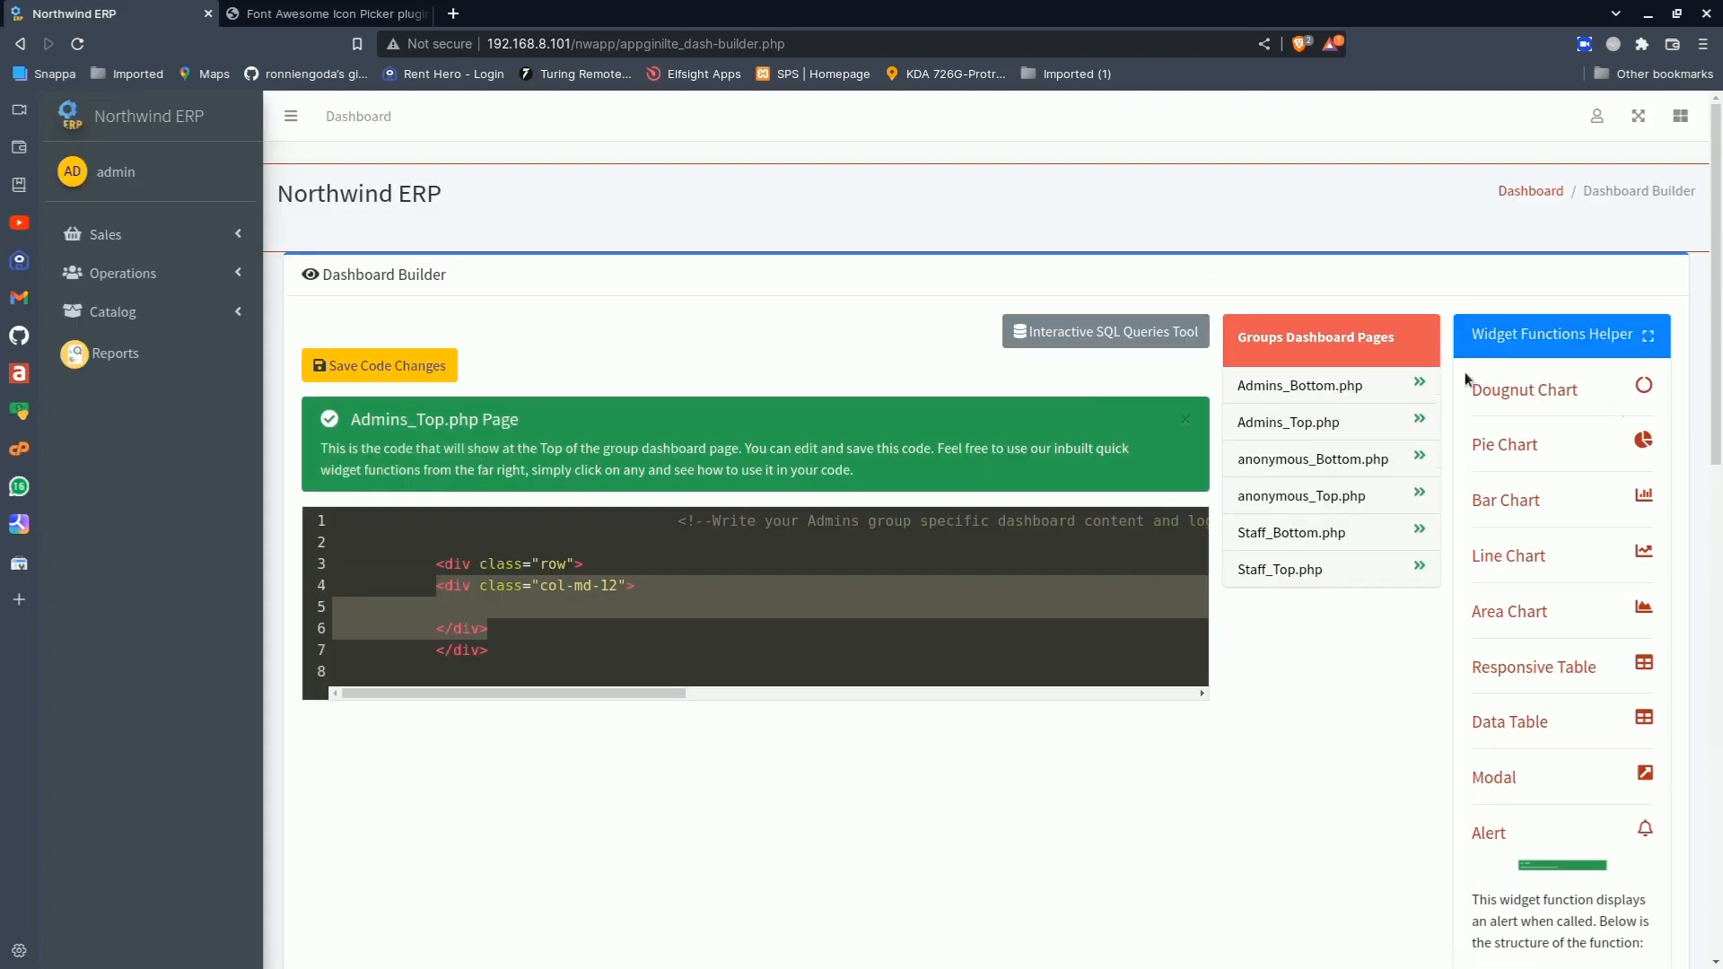
click(502, 618)
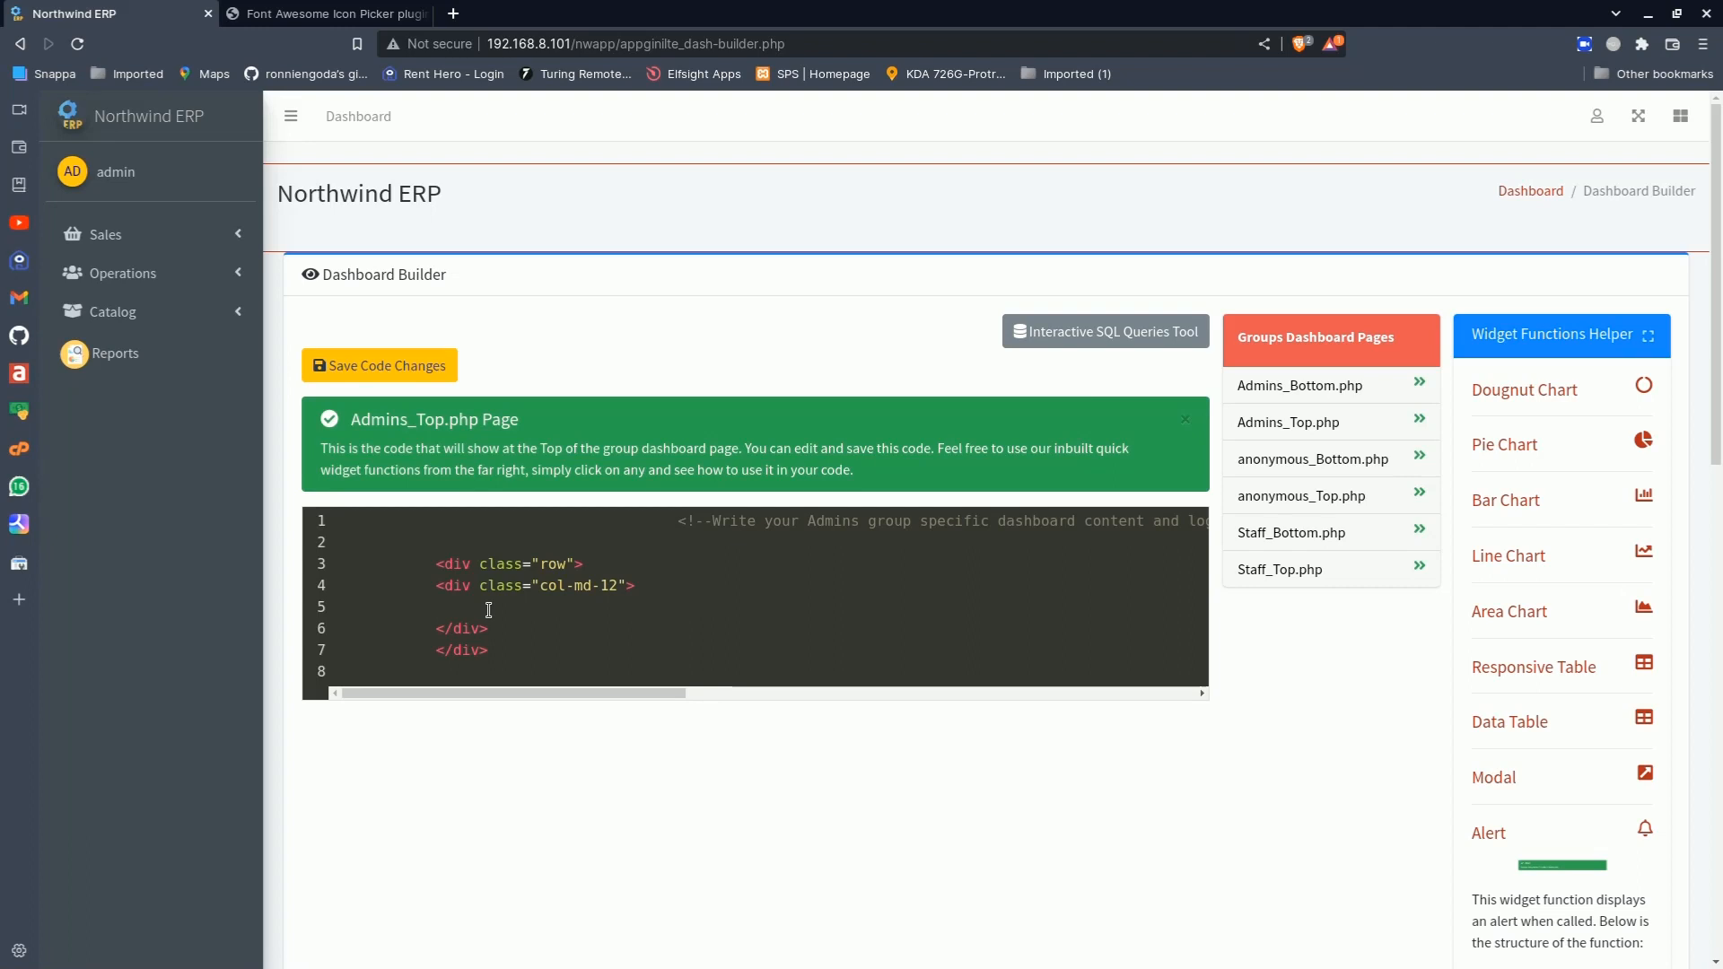
text(<?php)
key(ctrl+v)
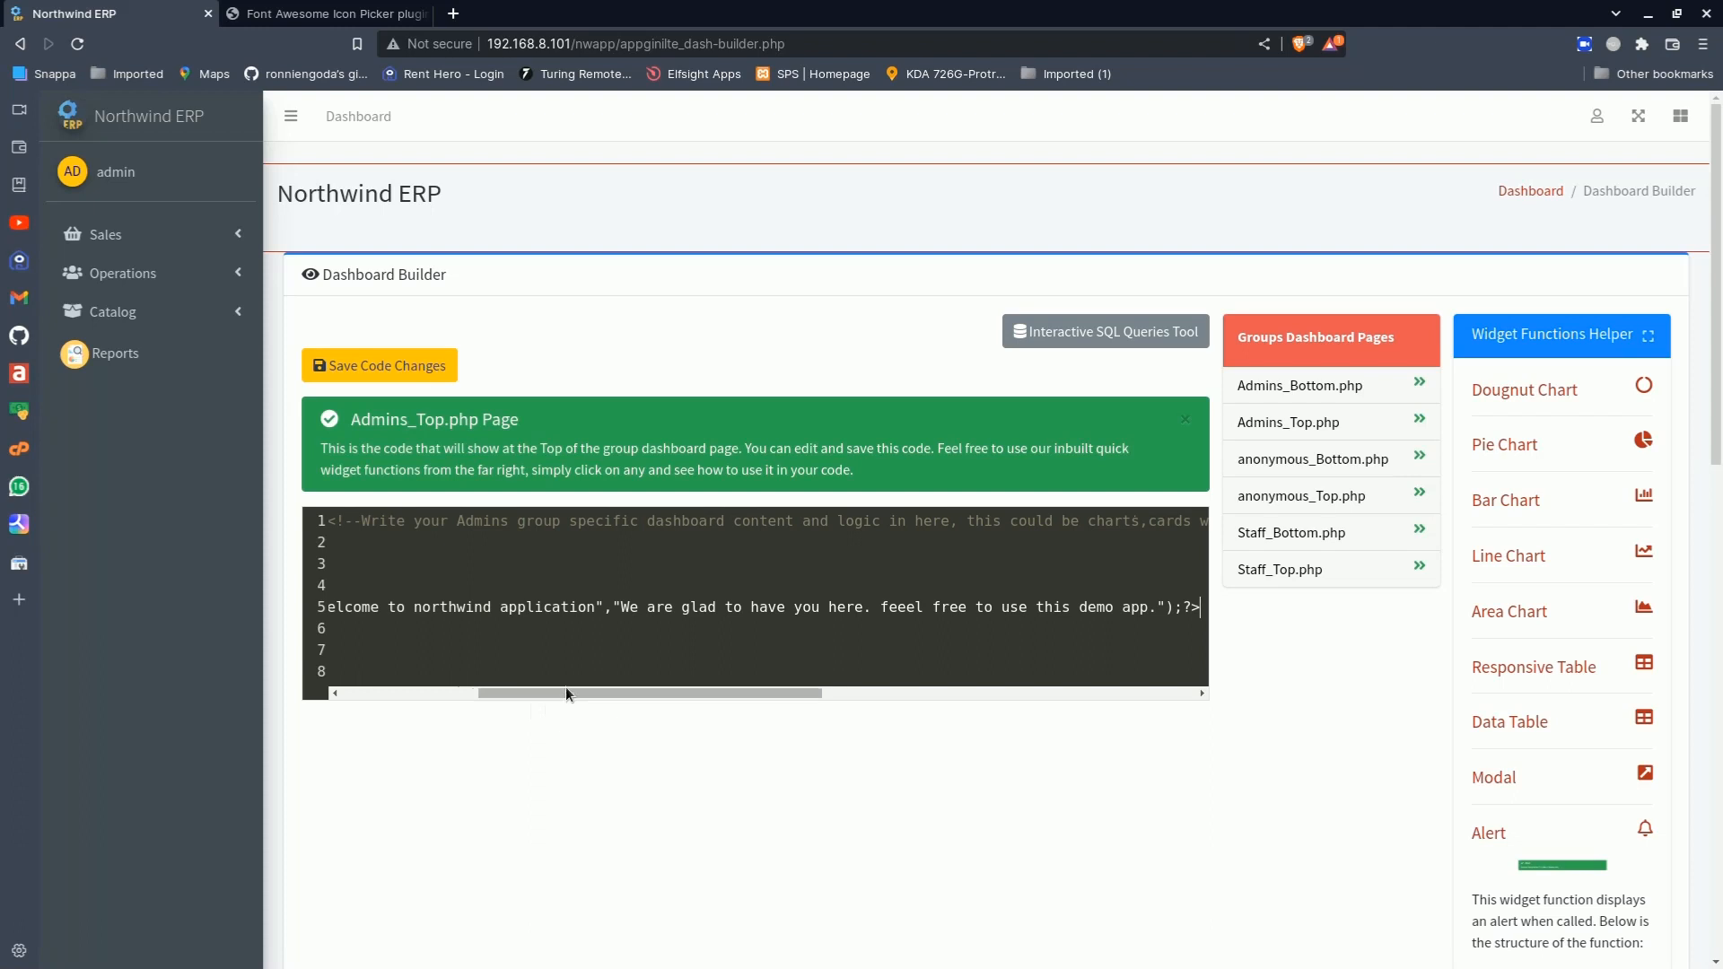
drag(565, 688, 334, 691)
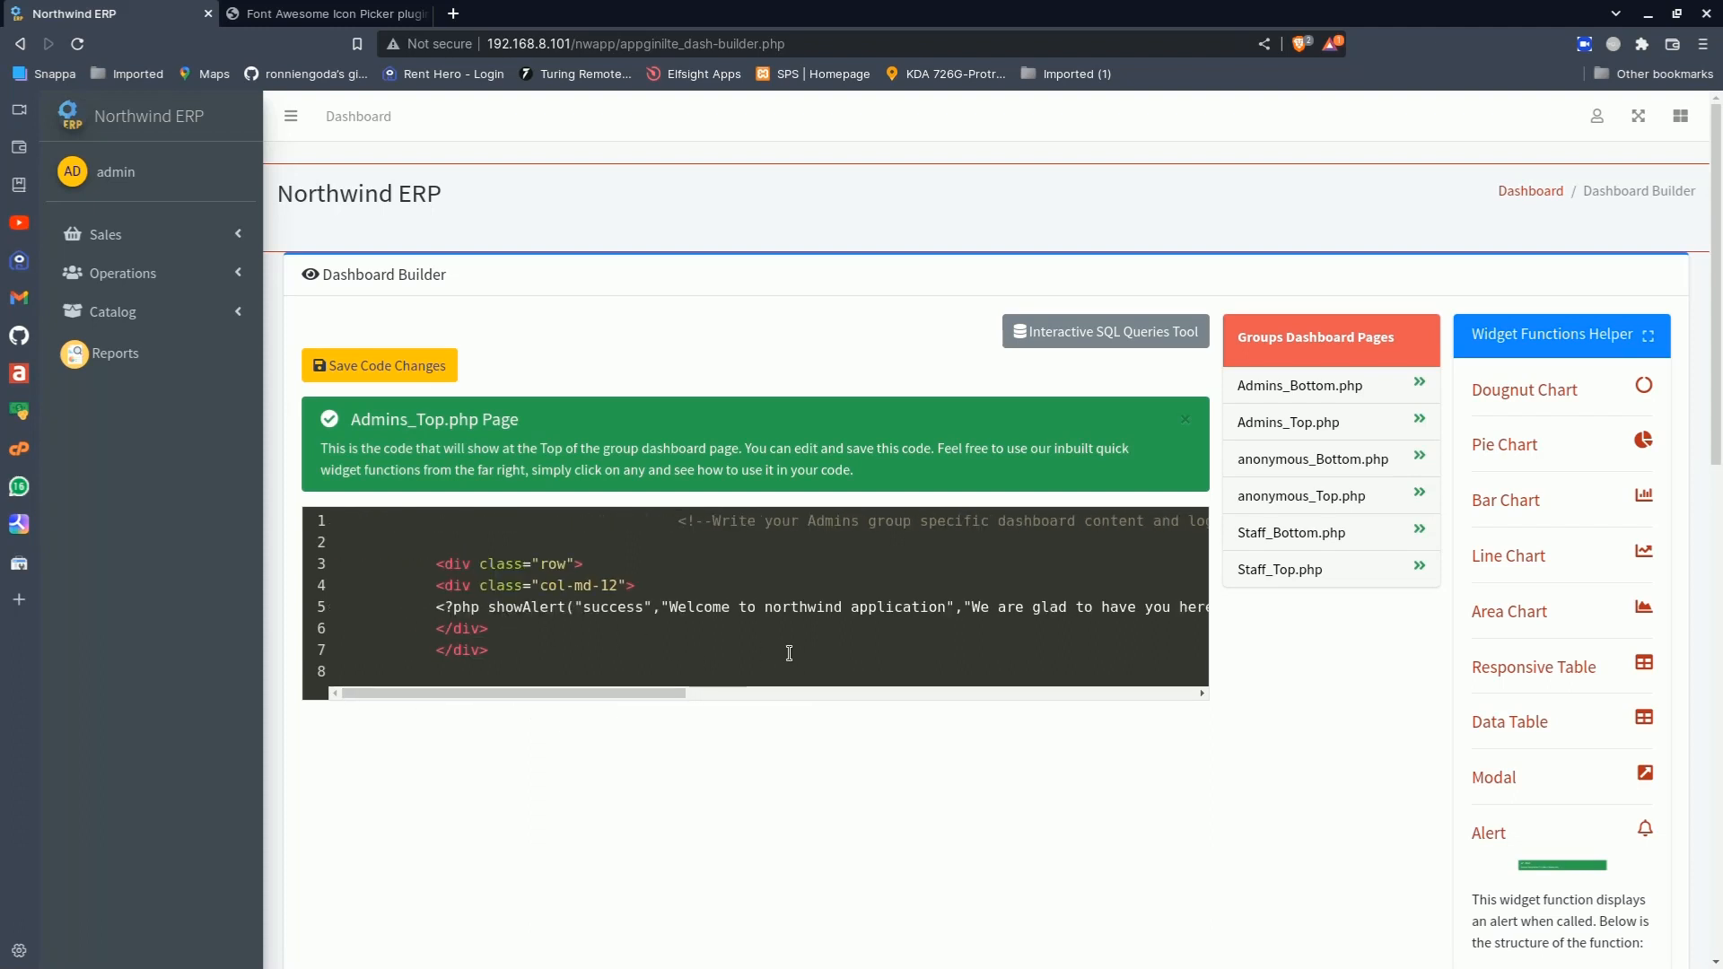
click(491, 609)
text(ech)
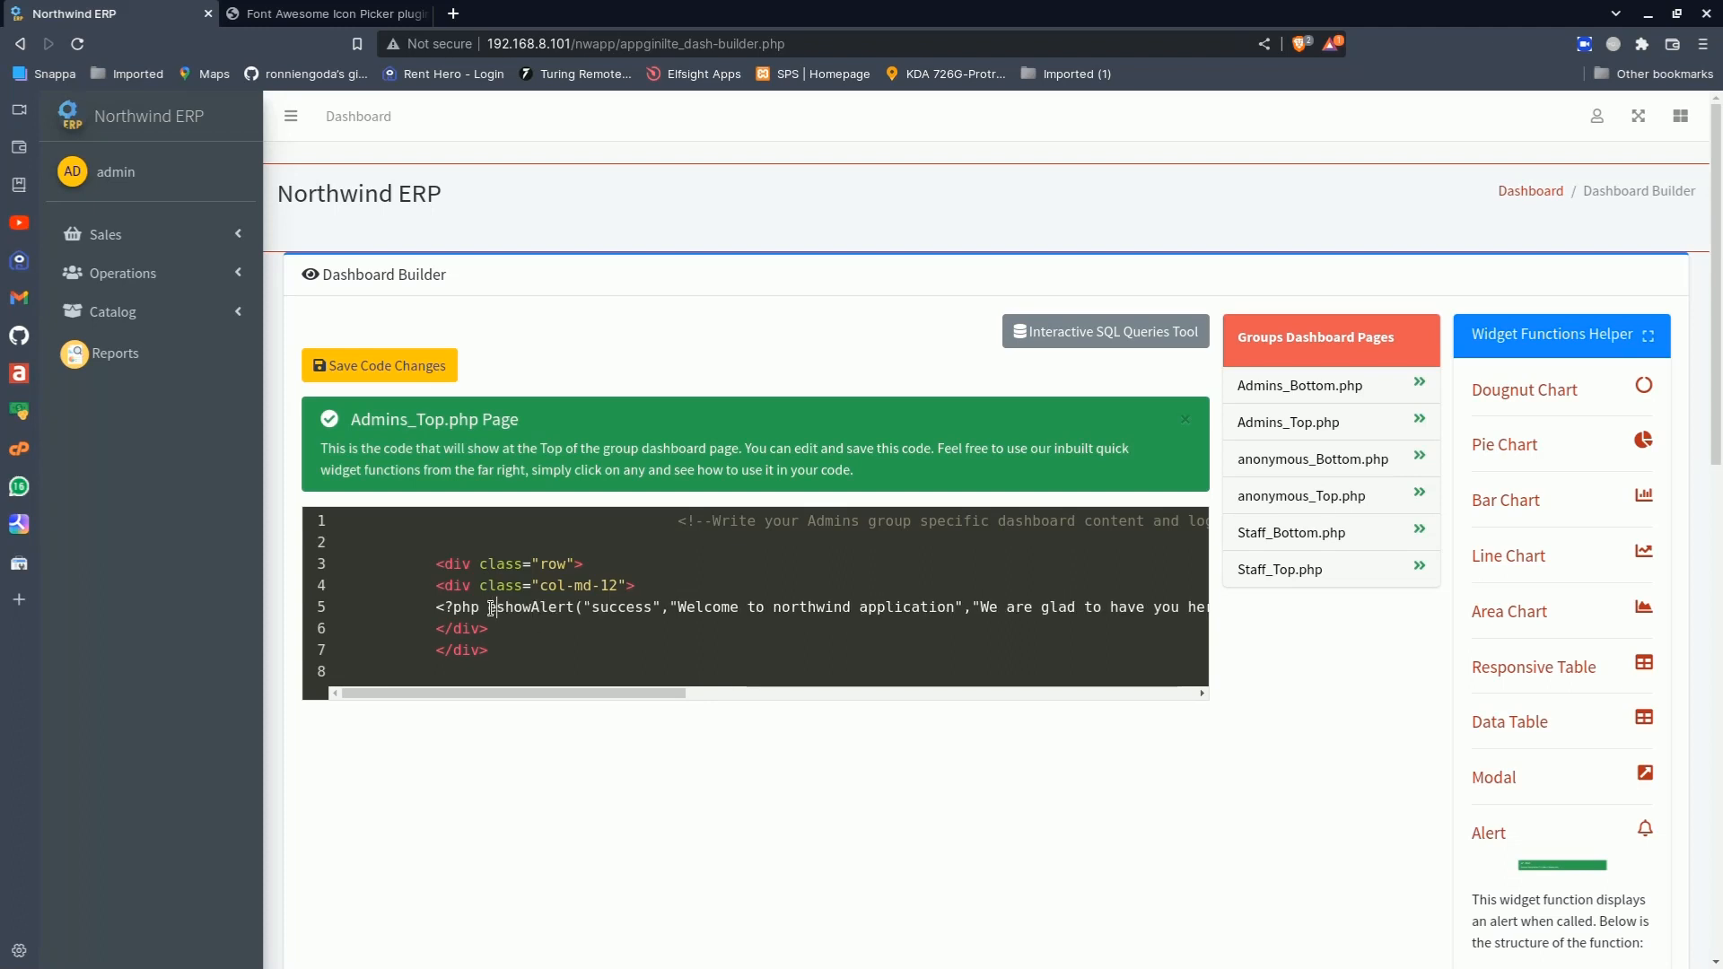
text(o)
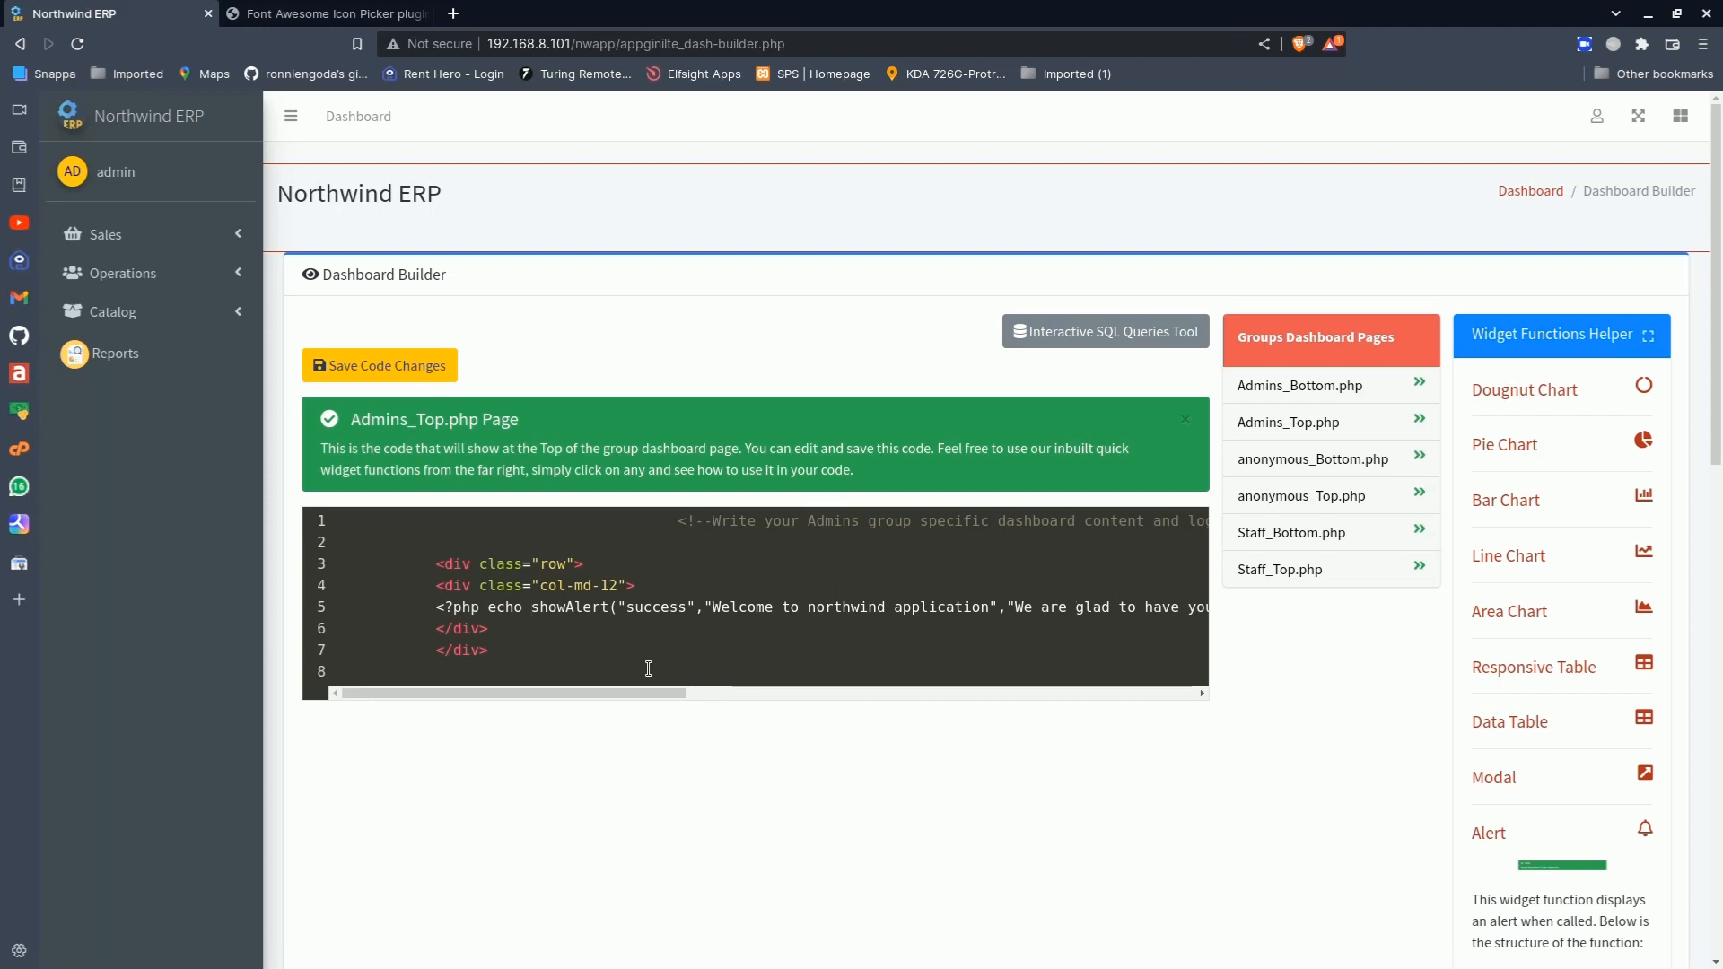
Review the type, title and body arguments of the showAlert call in Admins_Top.php
drag(542, 691, 472, 682)
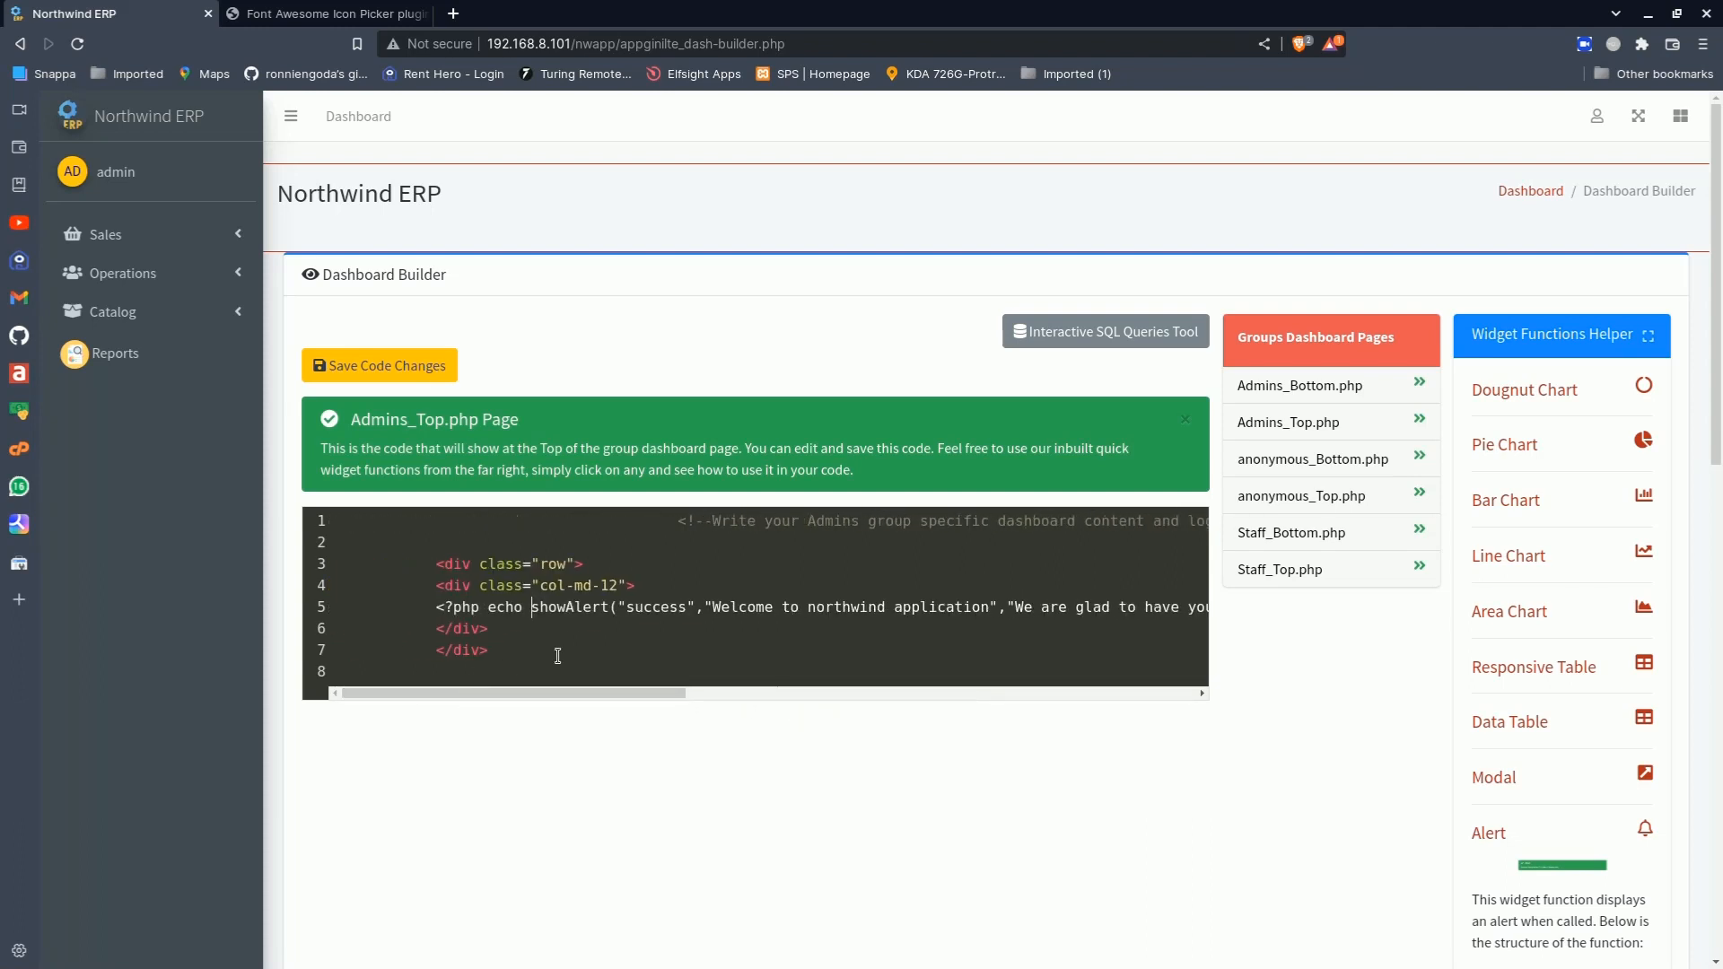
double_click(665, 608)
drag(625, 691, 679, 692)
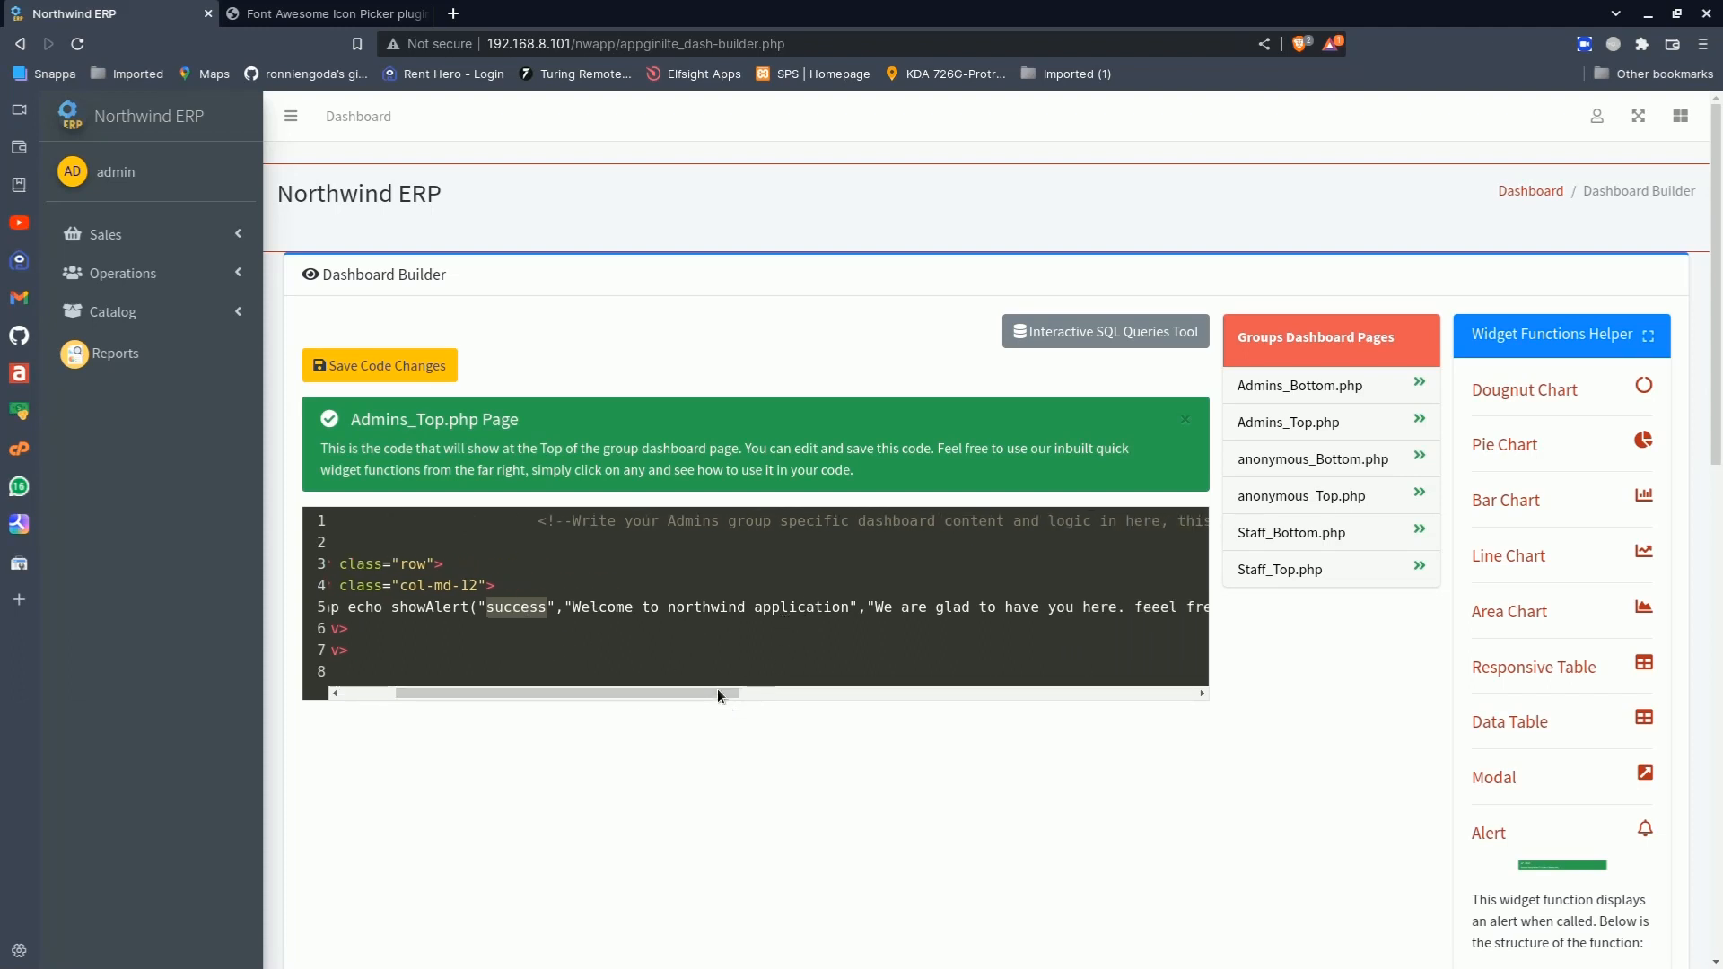
drag(718, 687, 799, 691)
drag(735, 609, 743, 609)
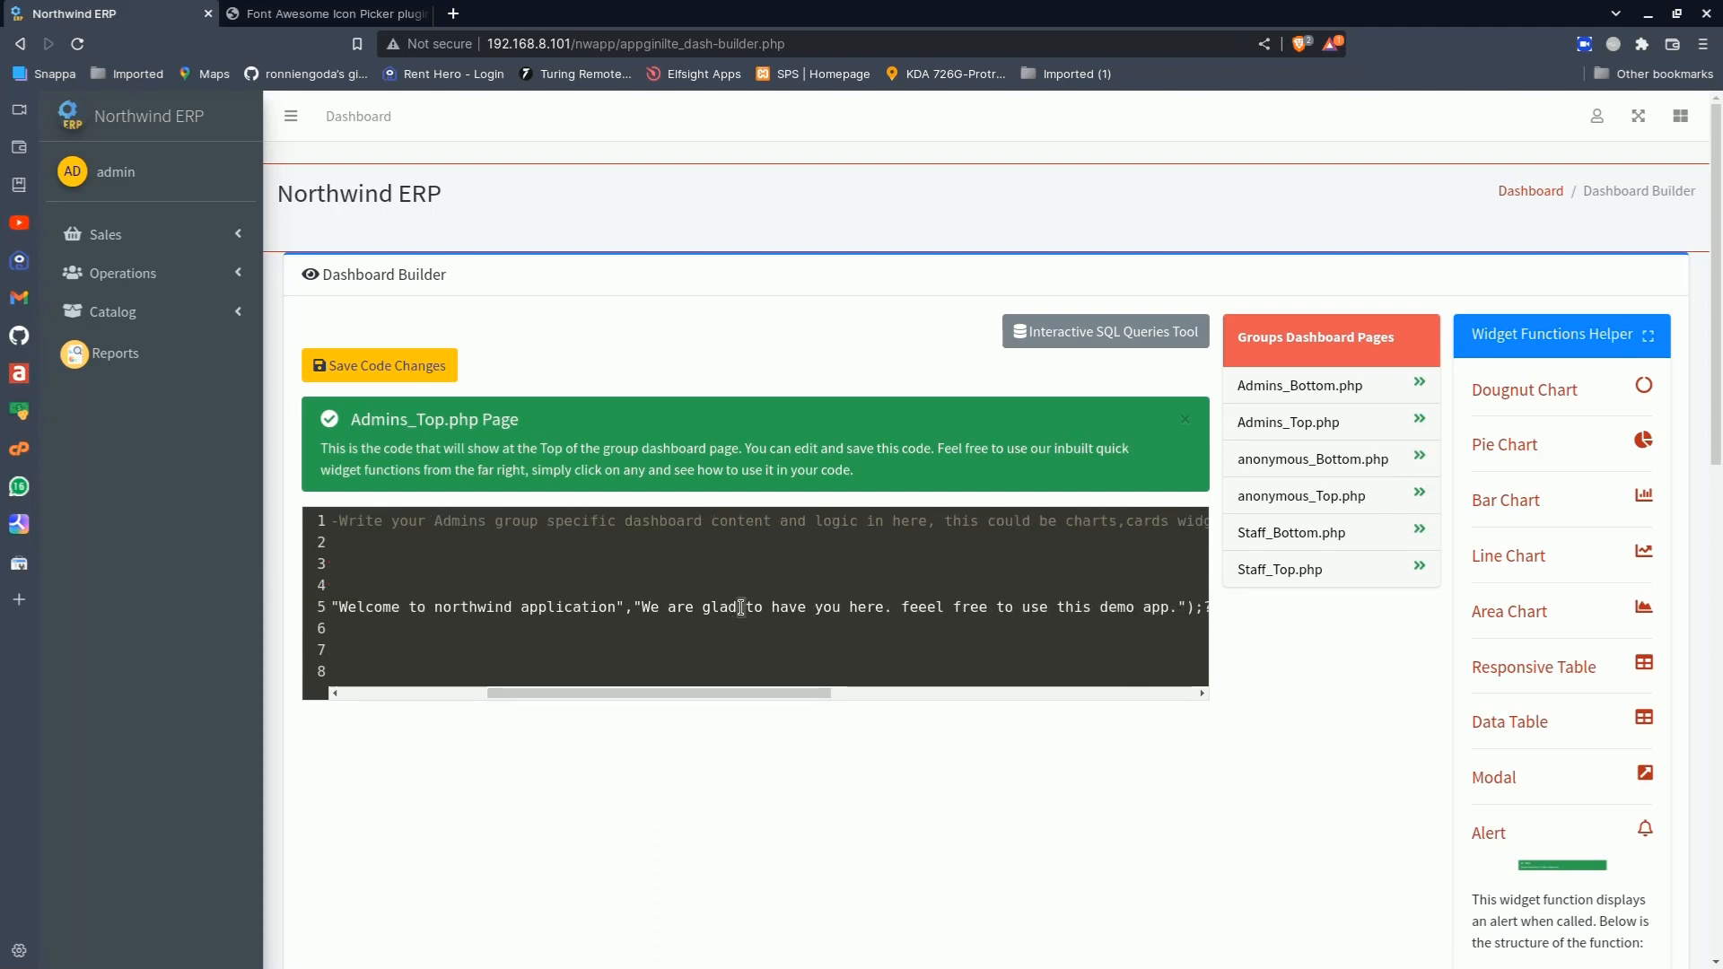
drag(761, 694, 864, 688)
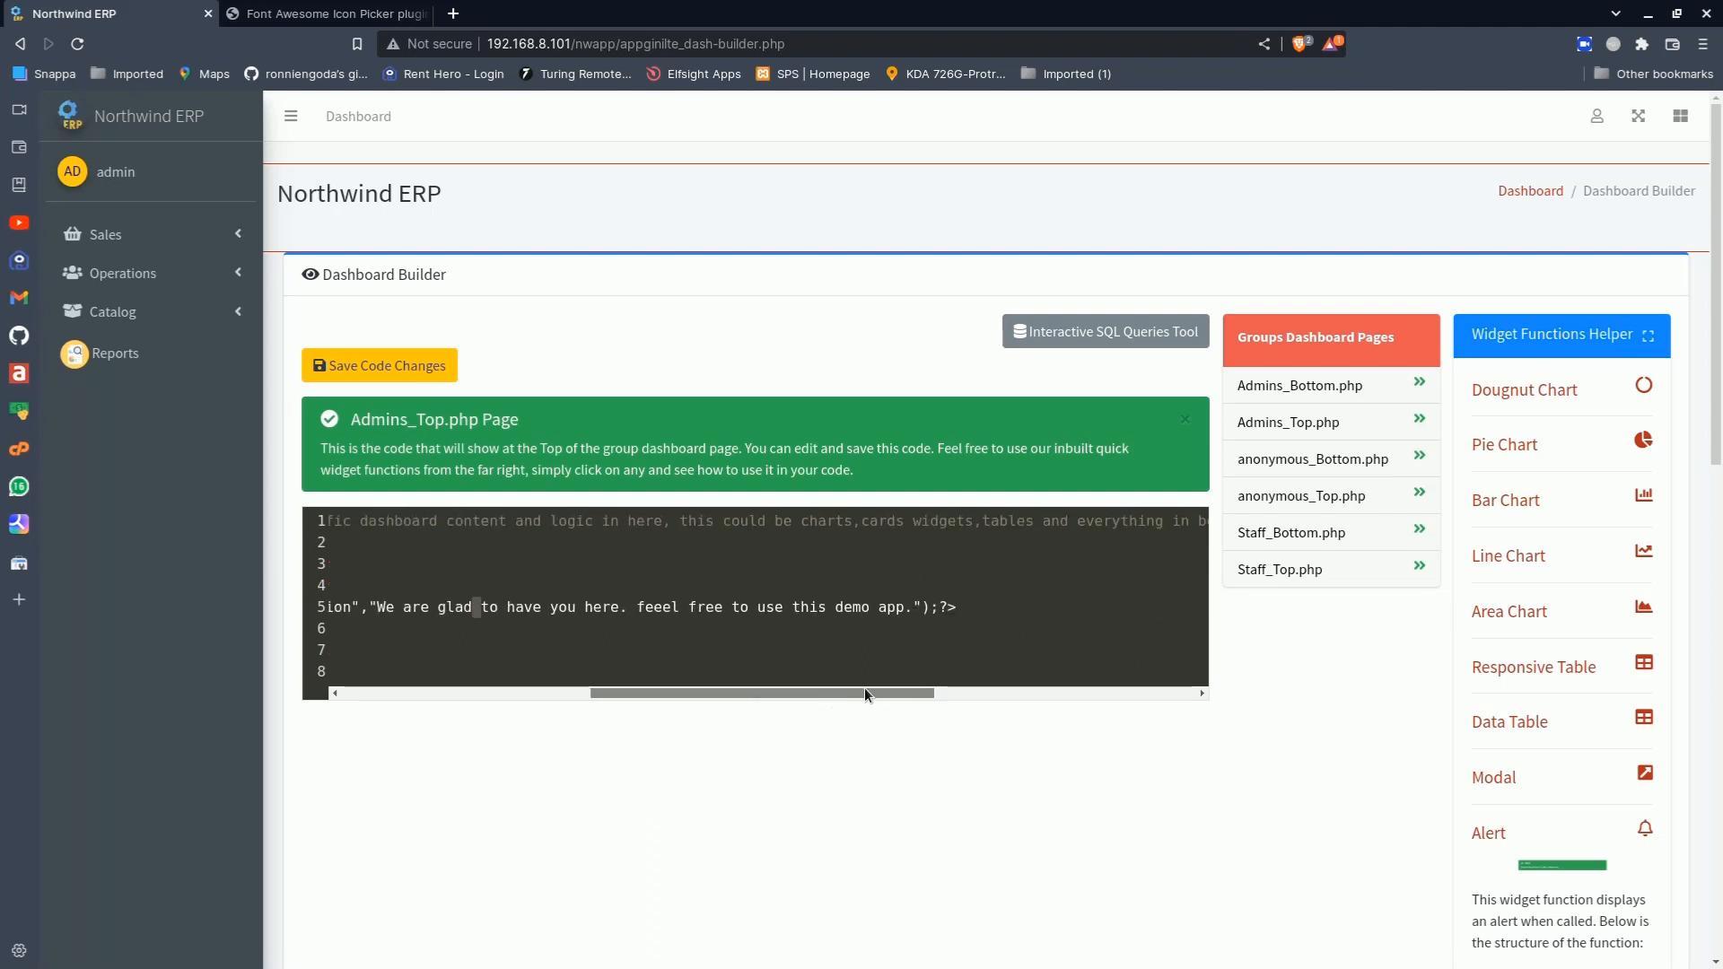
Add a space before the closing PHP tag of the showAlert line and save the code of Admins_Top.php
click(939, 609)
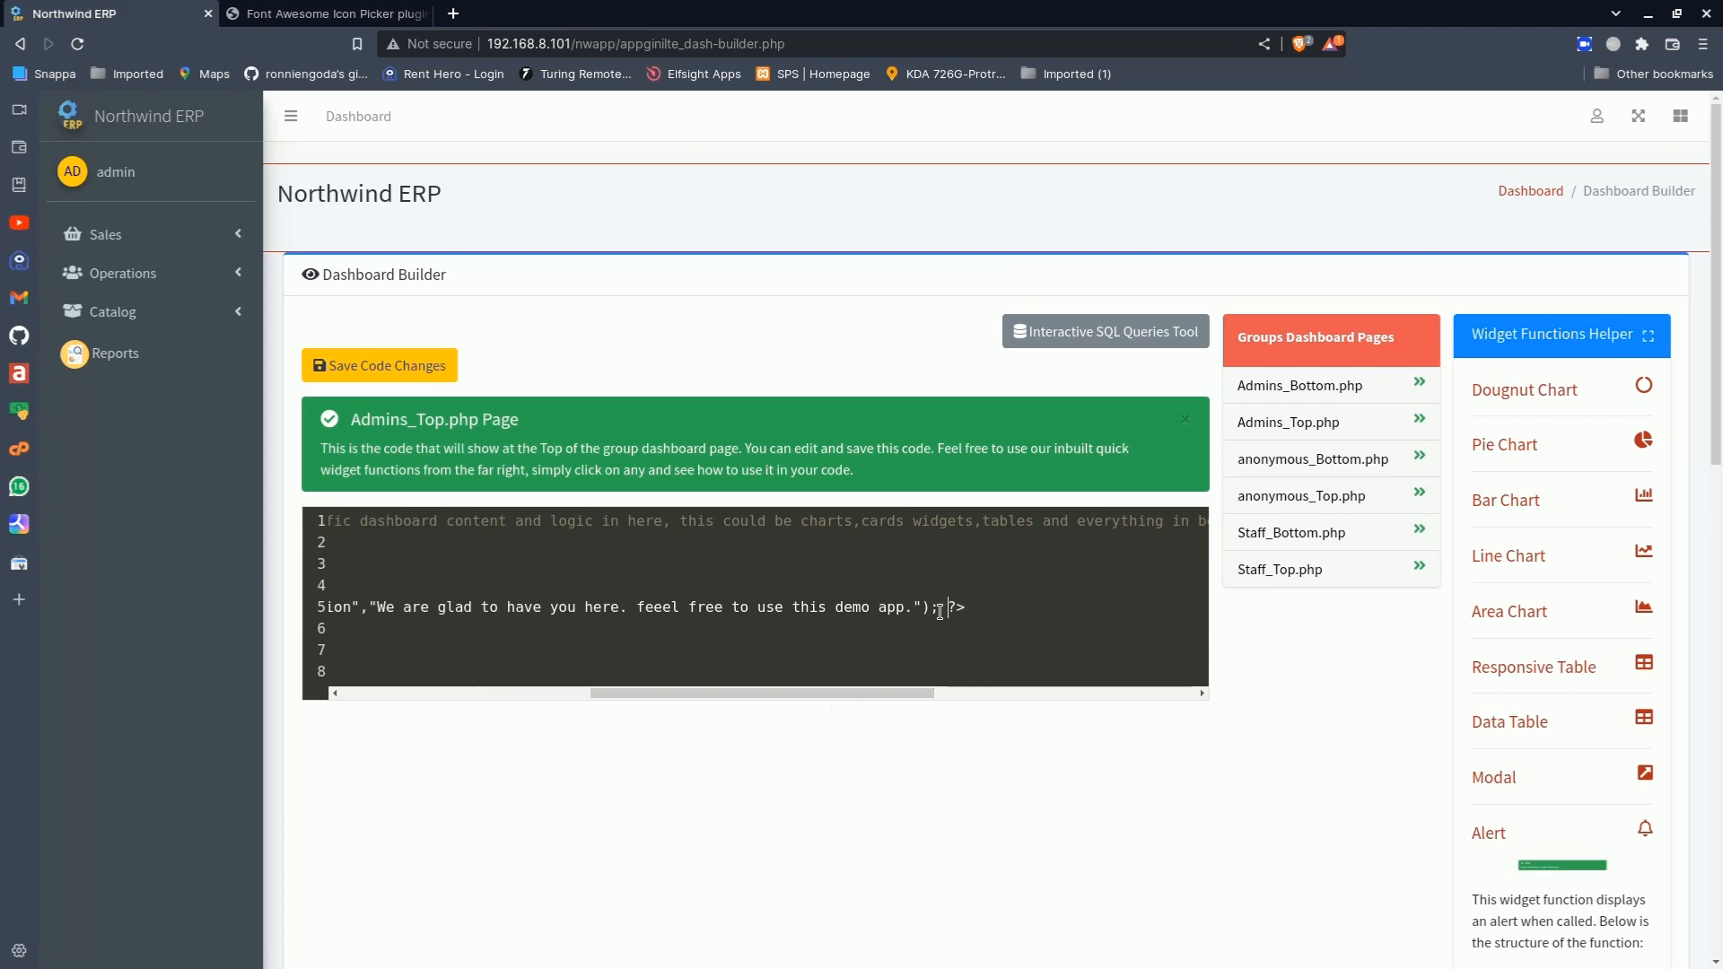
drag(829, 696, 498, 688)
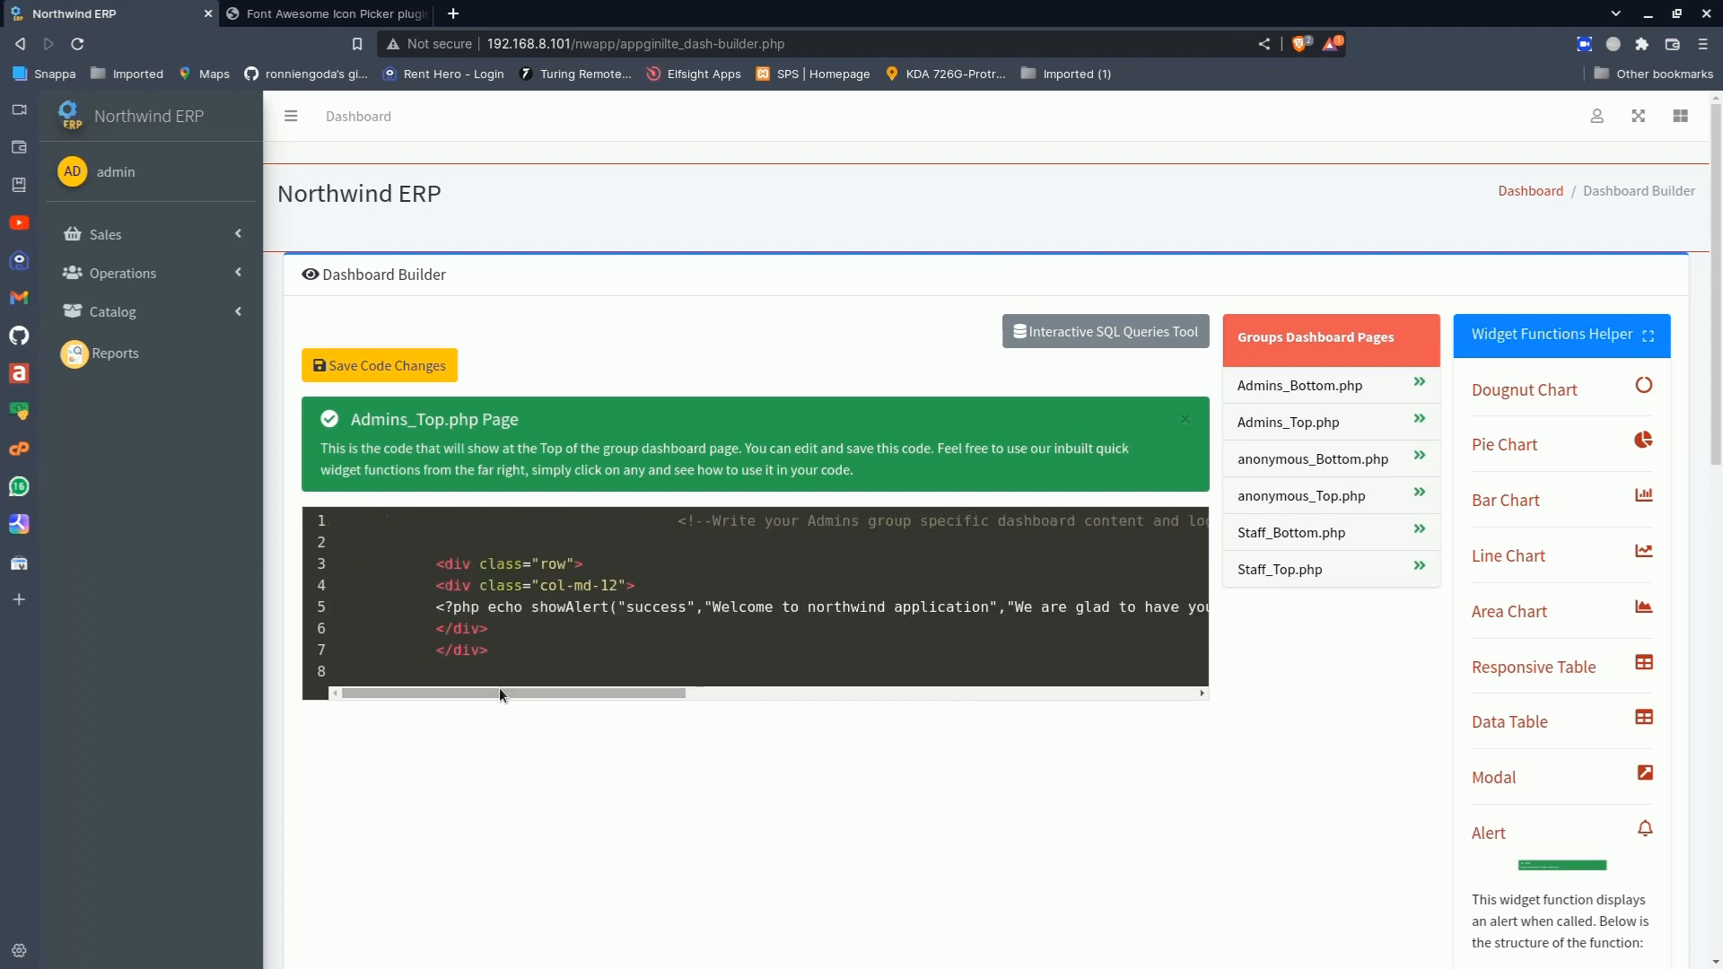
click(406, 370)
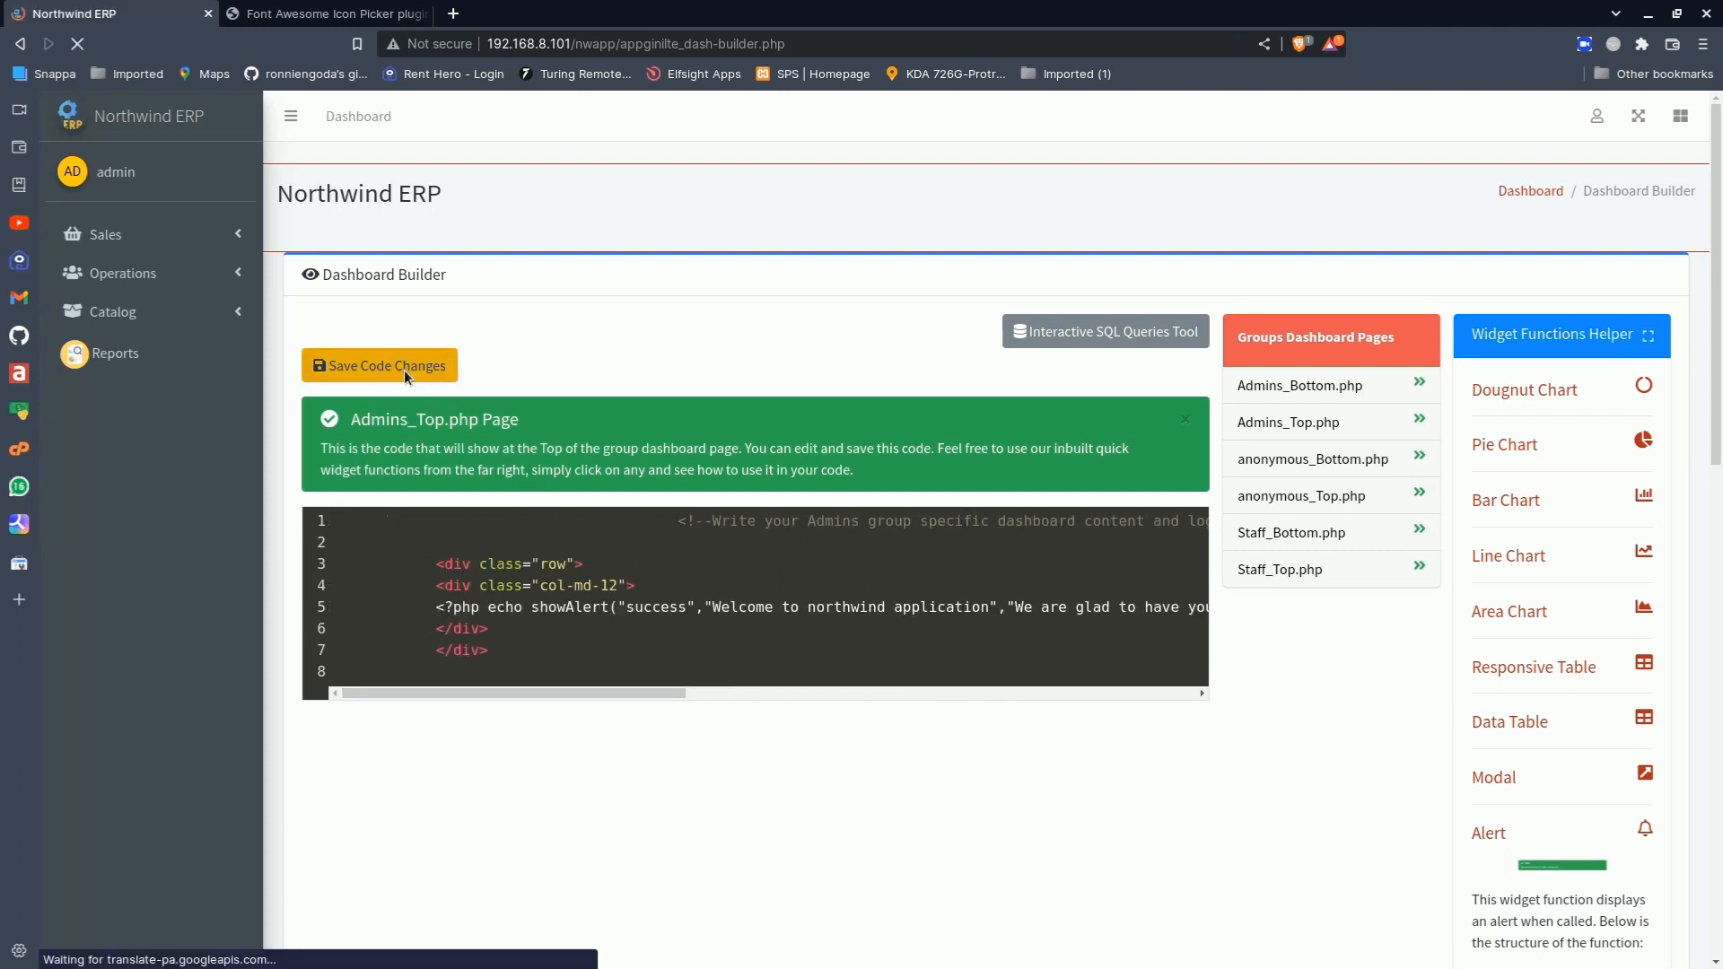
Open the home dashboard and check the welcome alert's title and body text
click(171, 120)
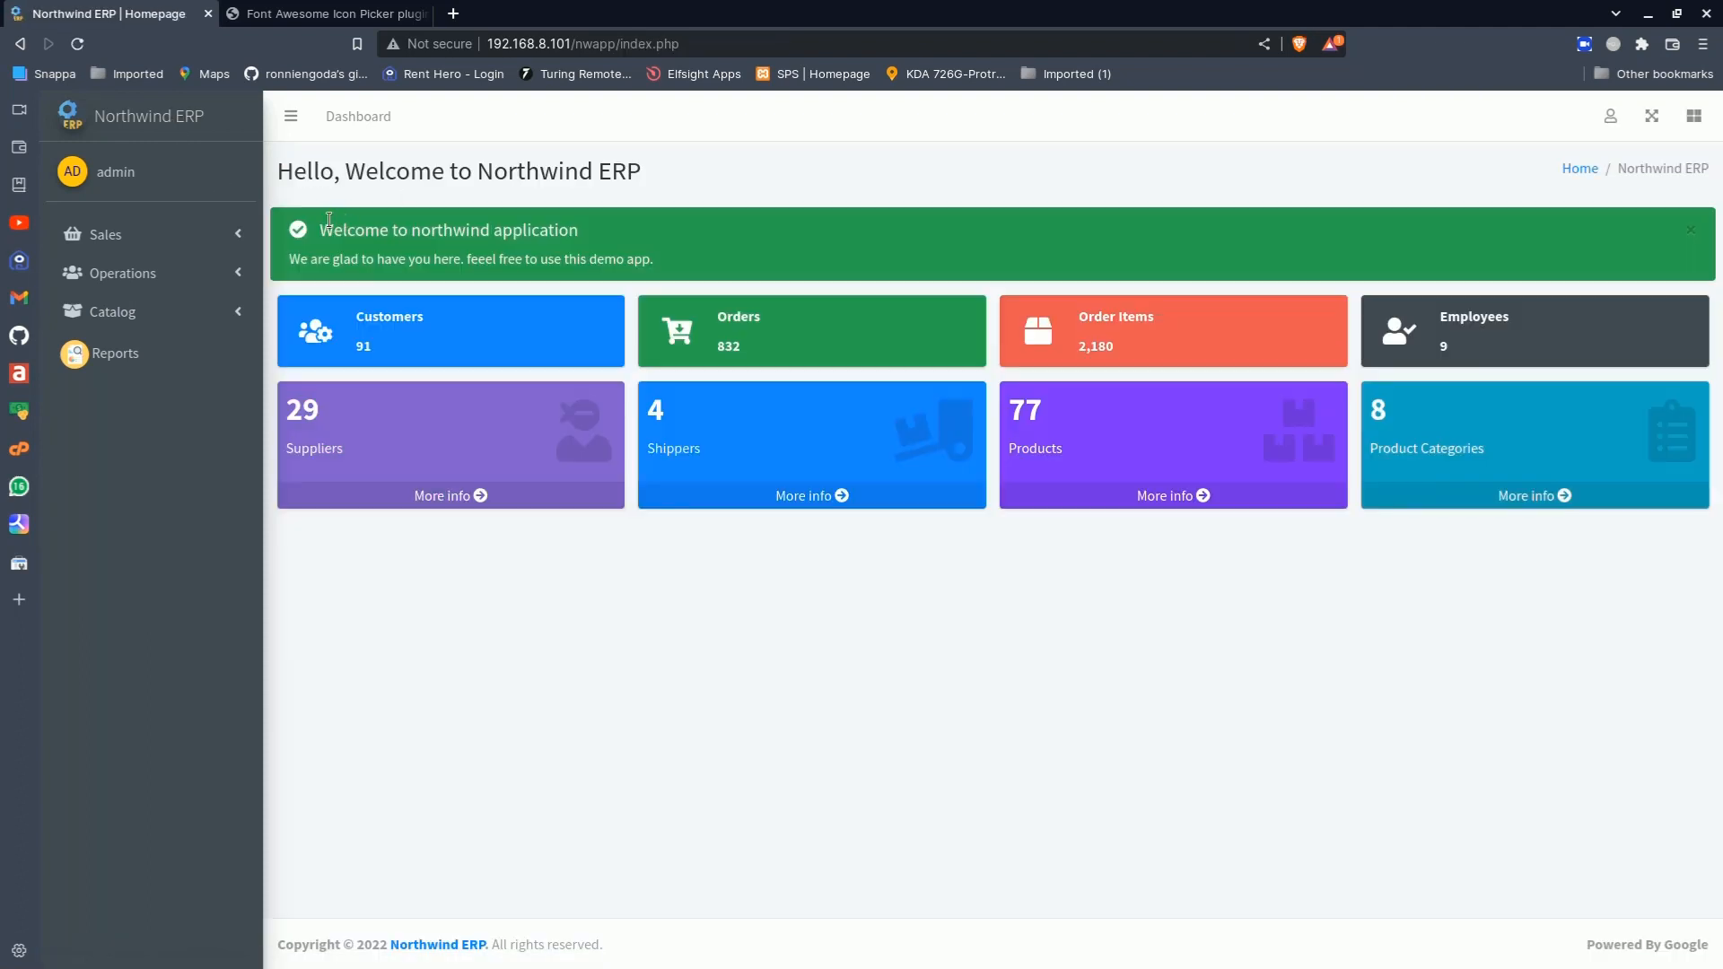
drag(322, 218, 665, 259)
click(665, 258)
Reopen the Dashboard Builder, change the alert type in Admins_Top.php to danger, and save the code
click(1609, 116)
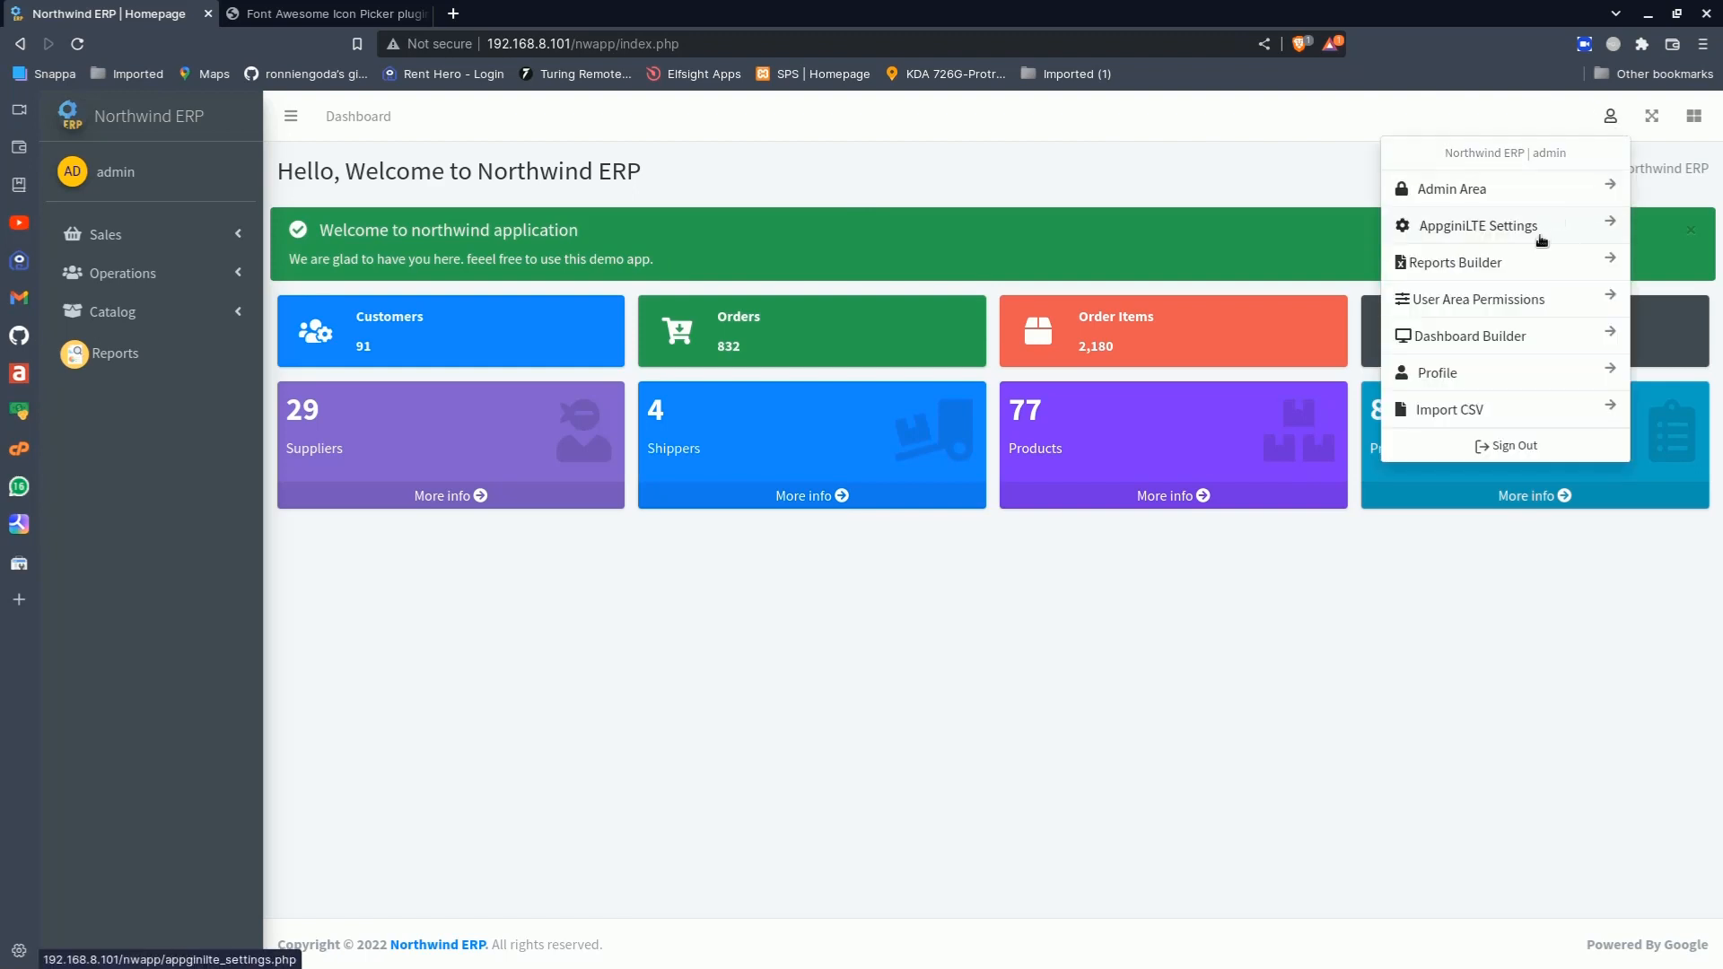
click(1452, 339)
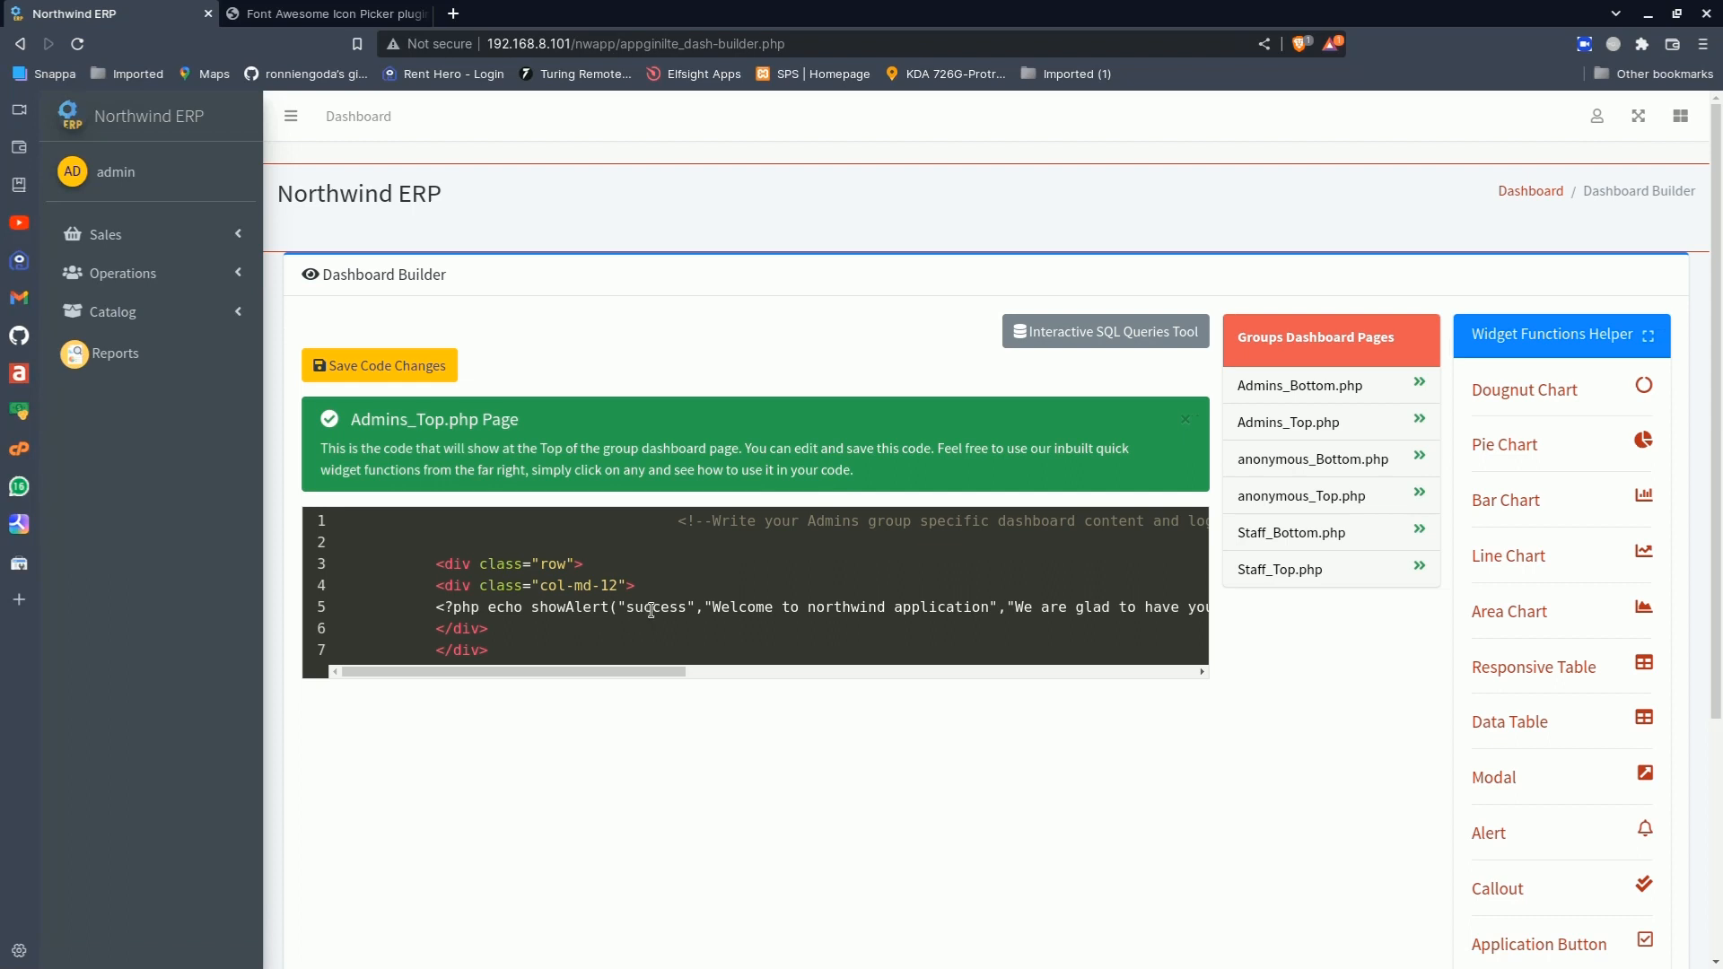
double_click(651, 610)
text(danger)
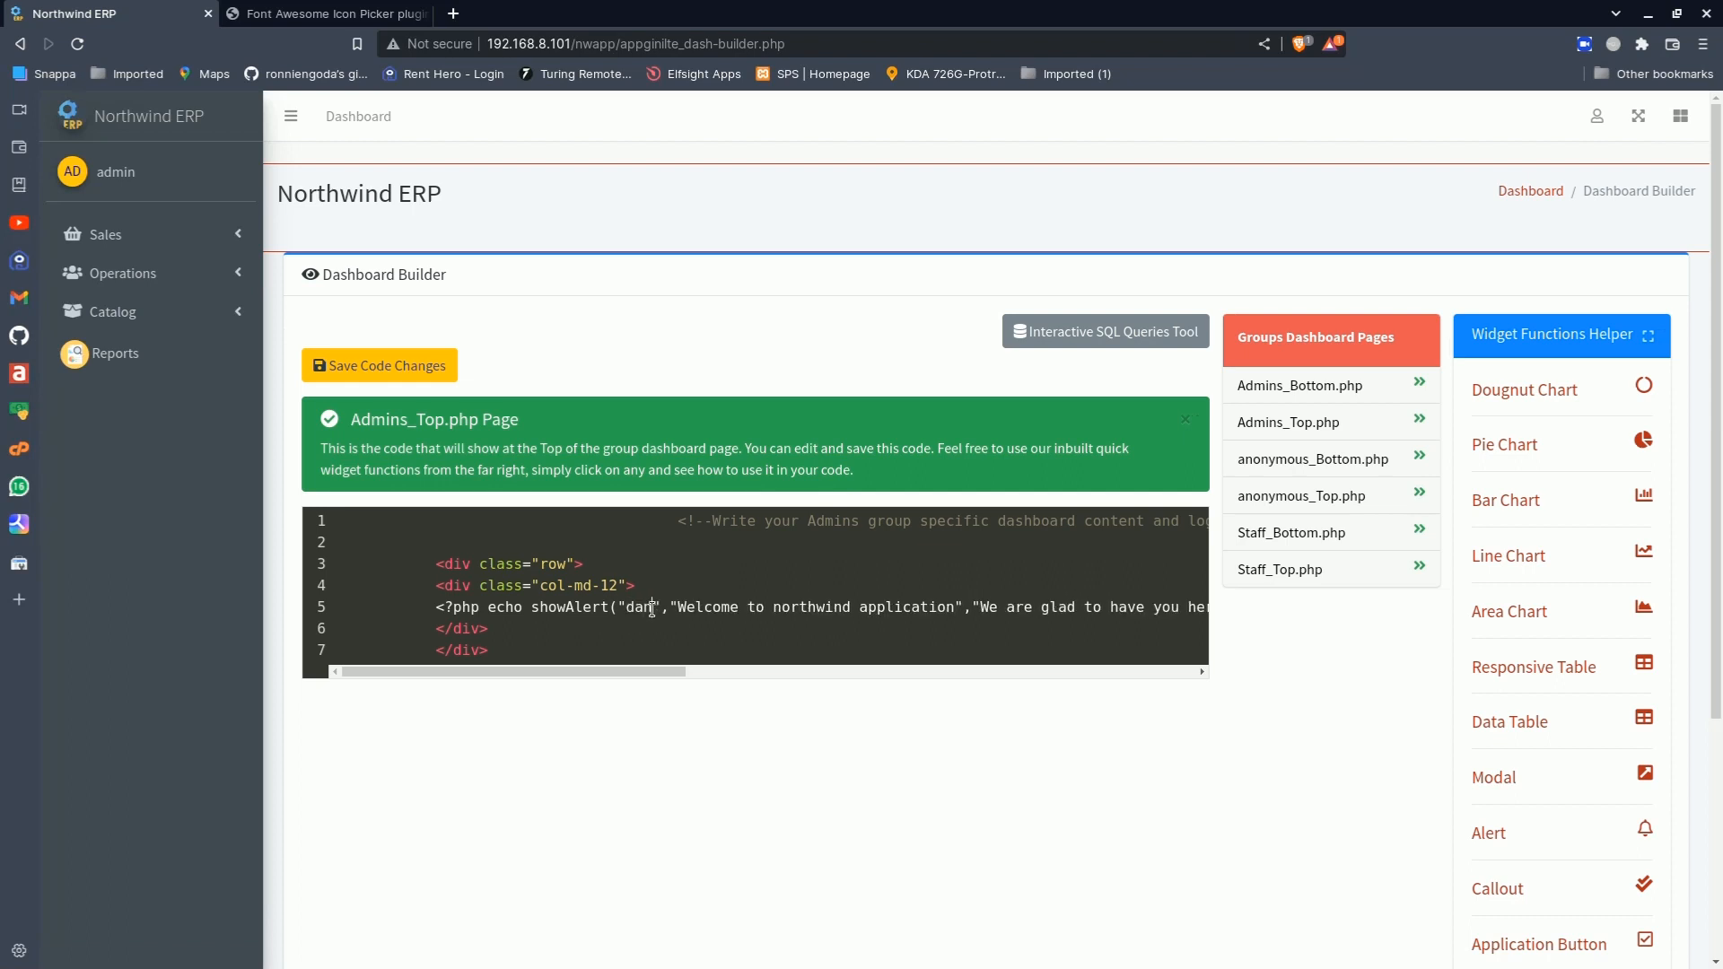
click(400, 375)
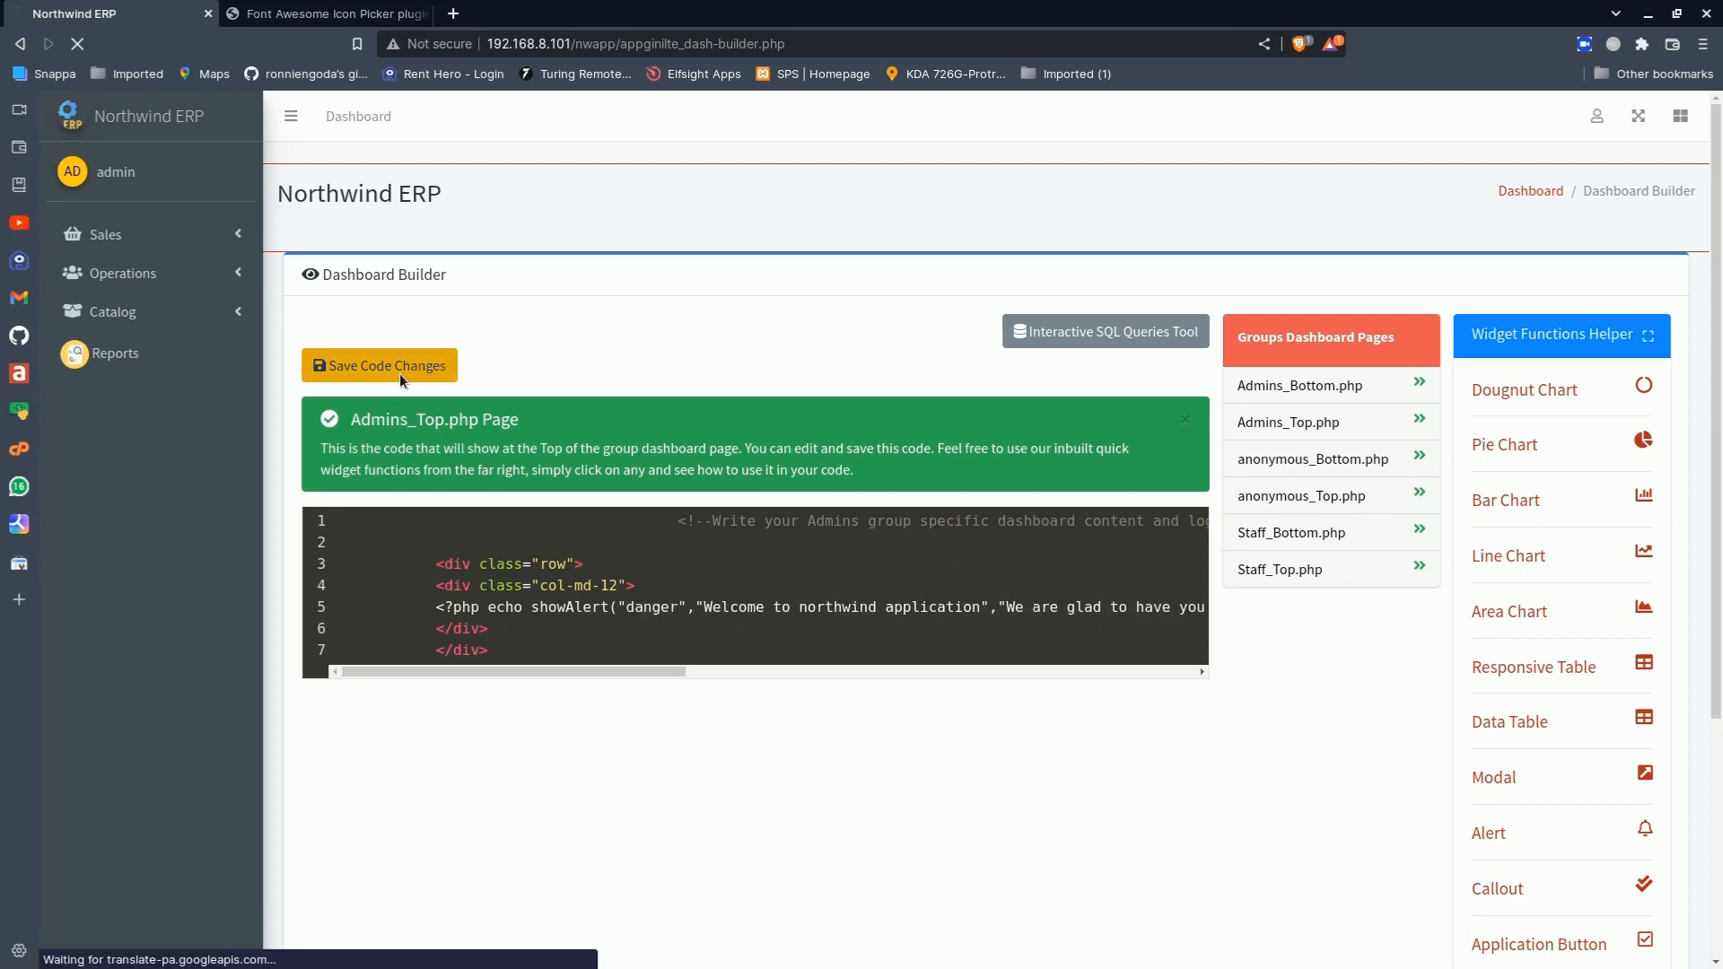
View the home dashboard to check how the danger alert is displayed
click(180, 119)
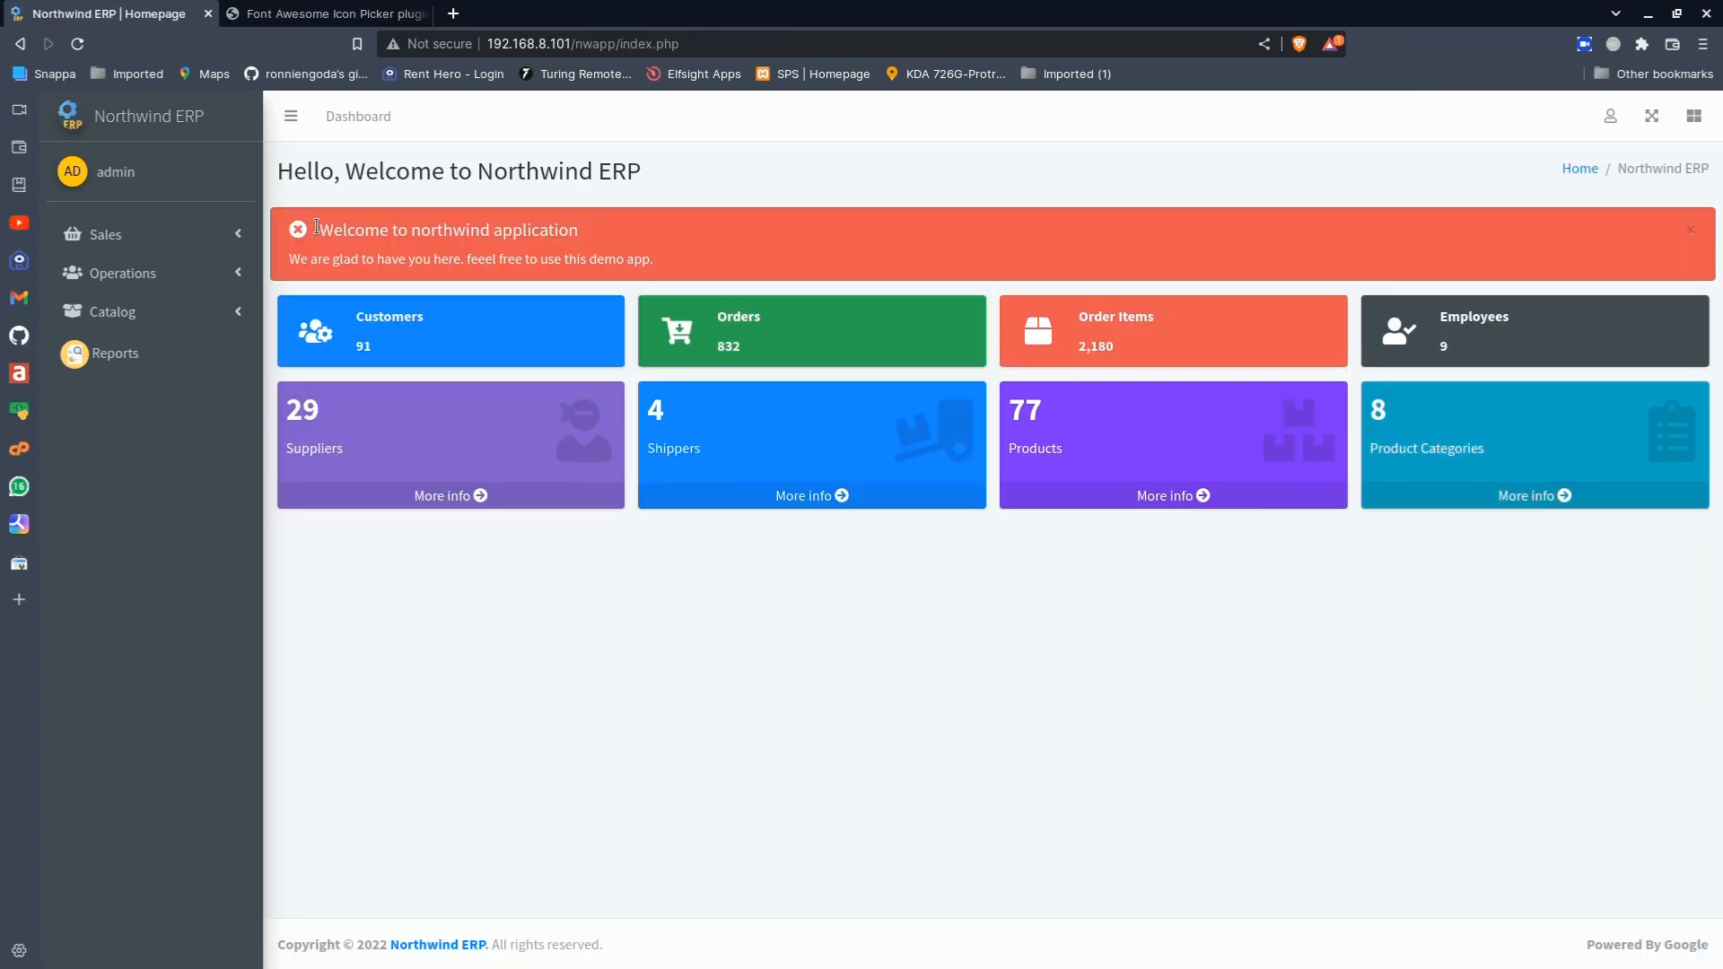
drag(318, 230, 664, 260)
click(664, 260)
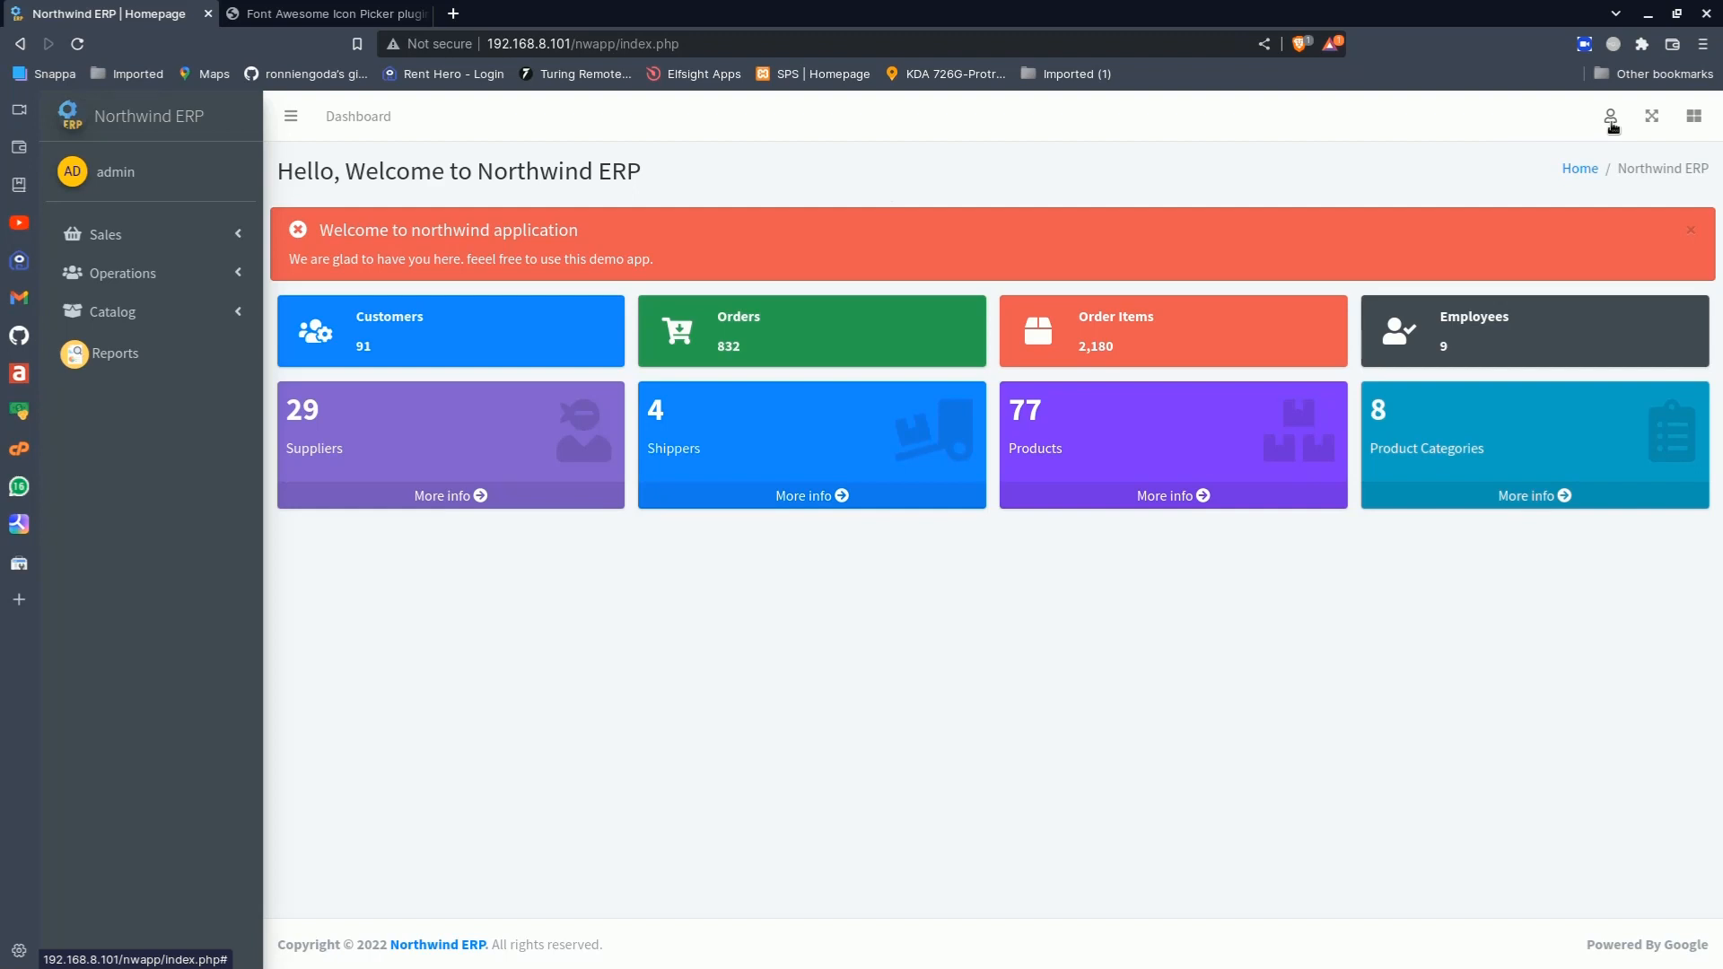
Return to the Dashboard Builder and examine the widget functions list and the code of Admins_Top.php
click(1611, 123)
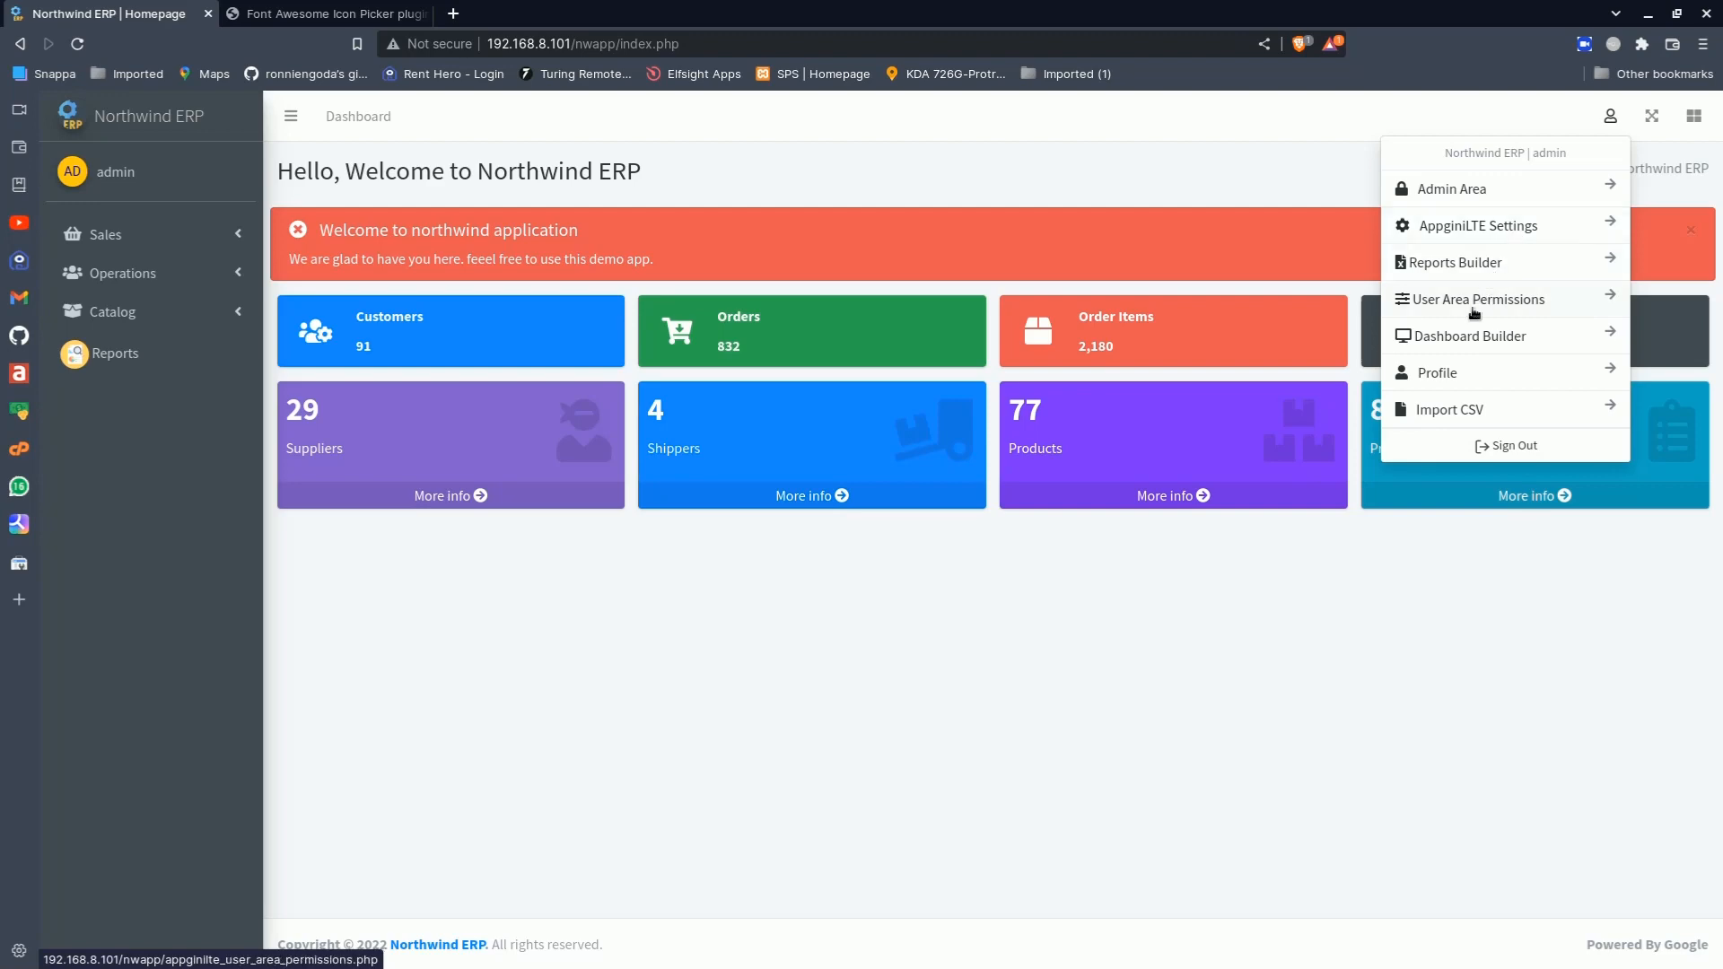
click(1445, 336)
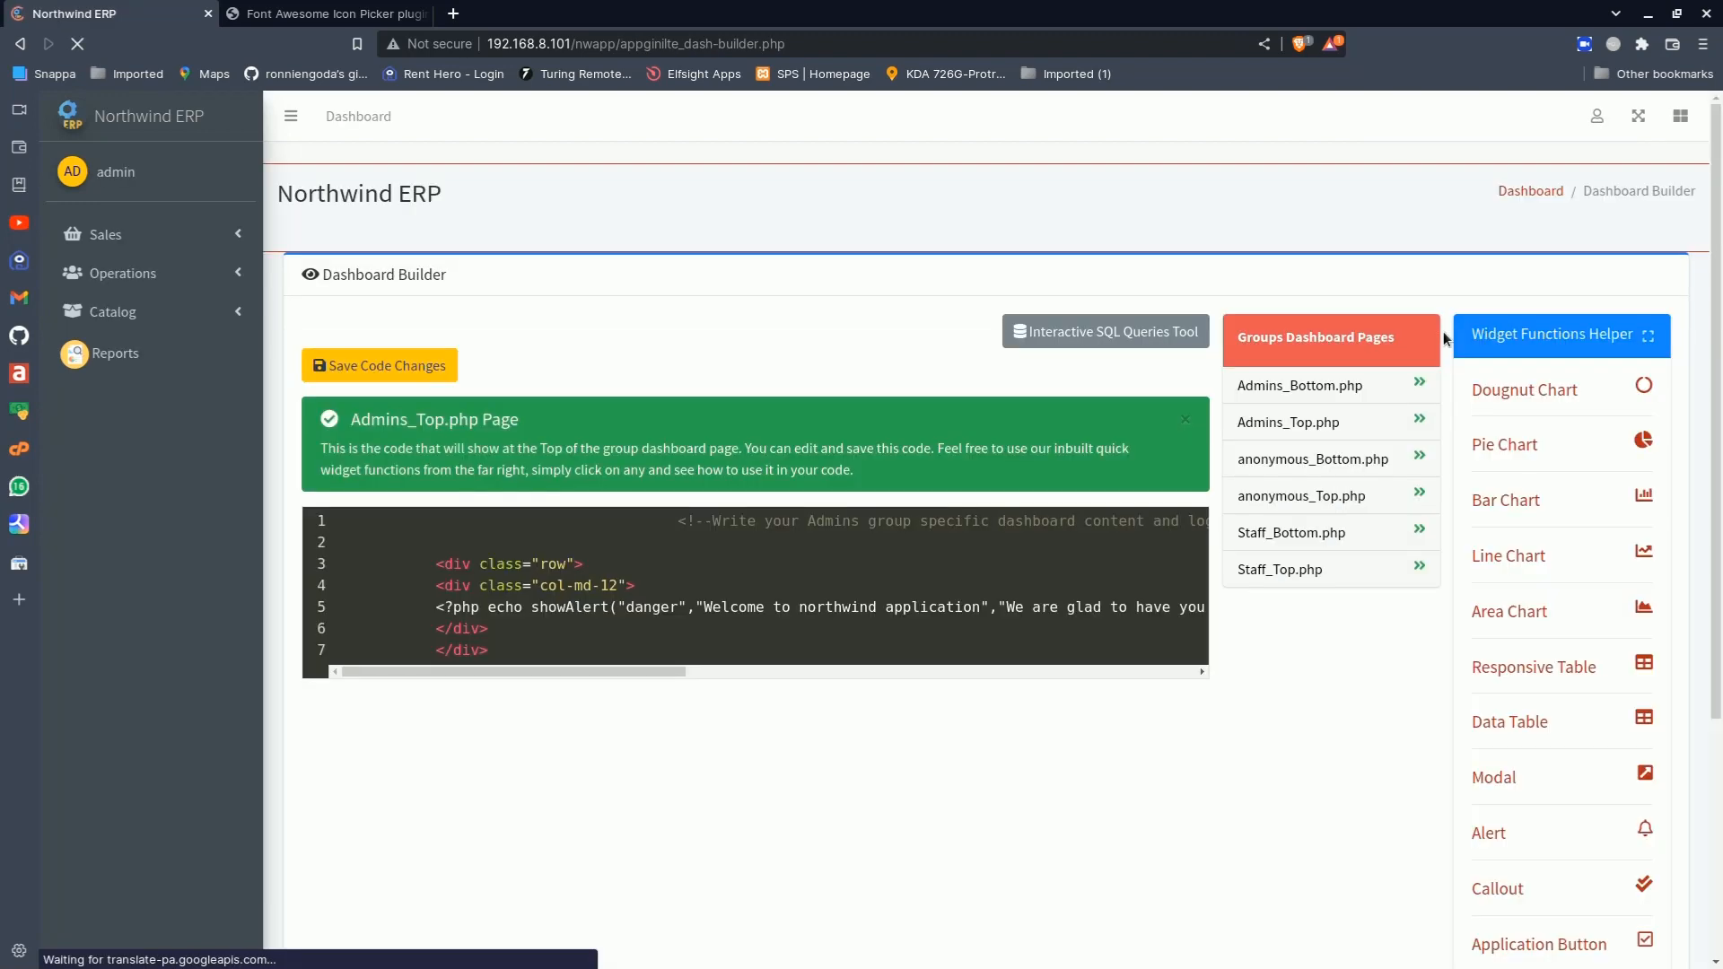
scroll(1473, 485, down, 5)
scroll(1473, 485, up, 5)
scroll(1472, 483, down, 3)
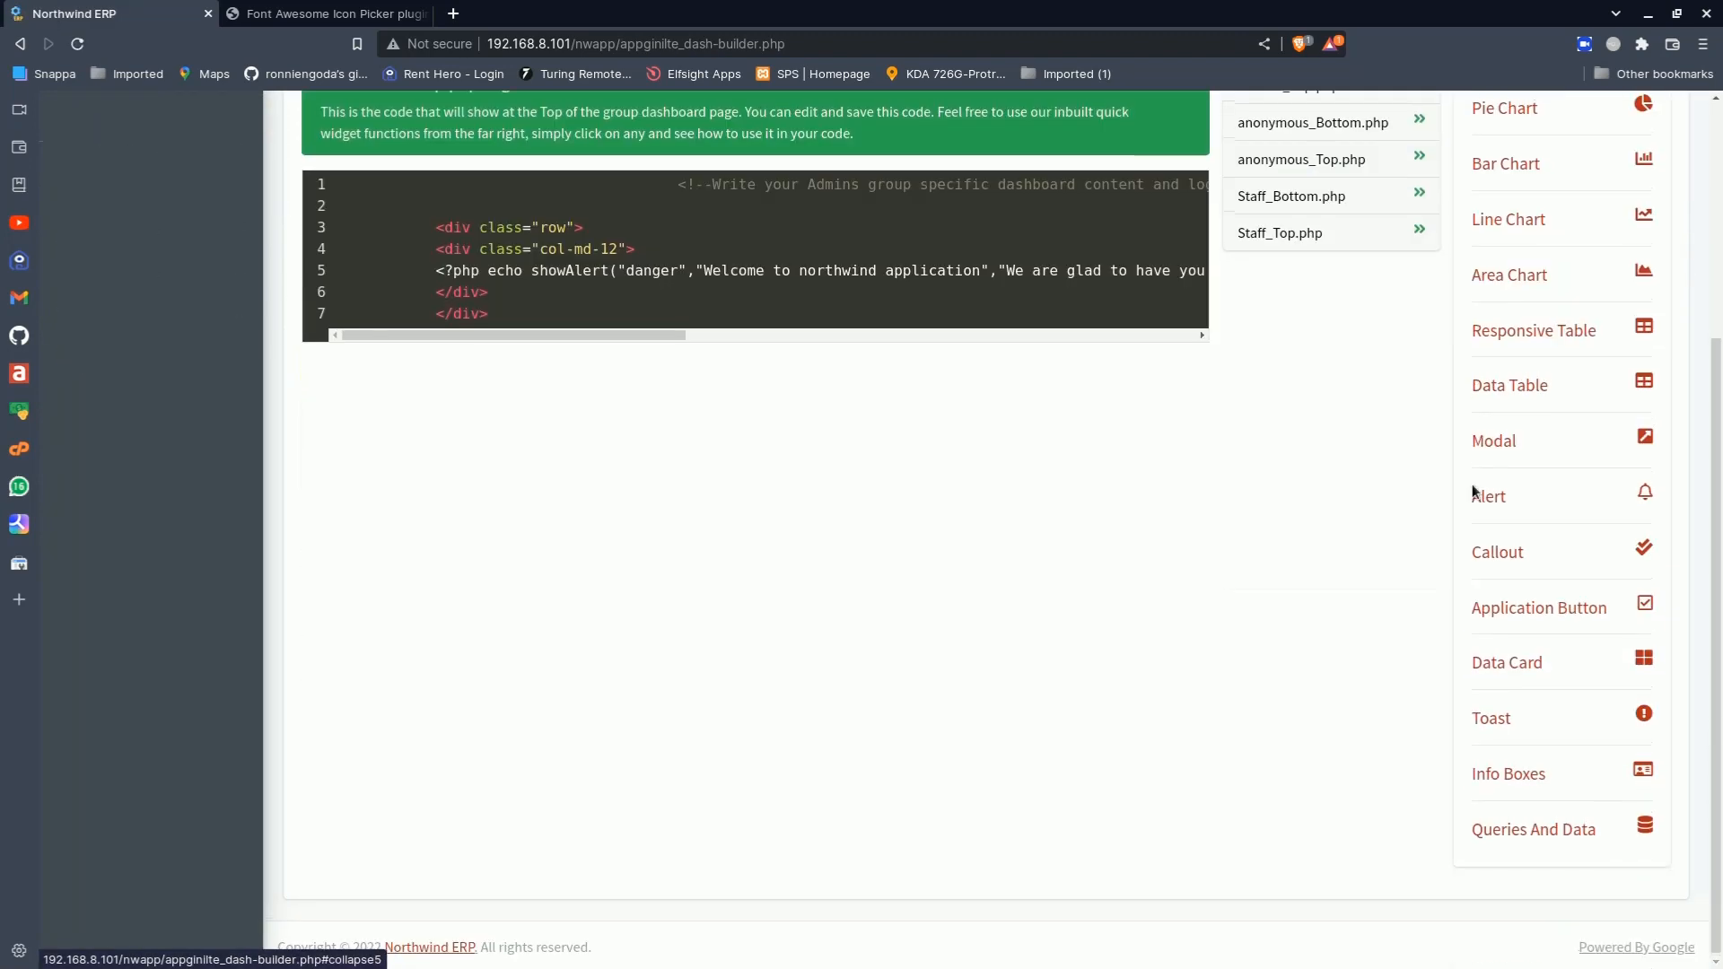
scroll(1471, 482, up, 3)
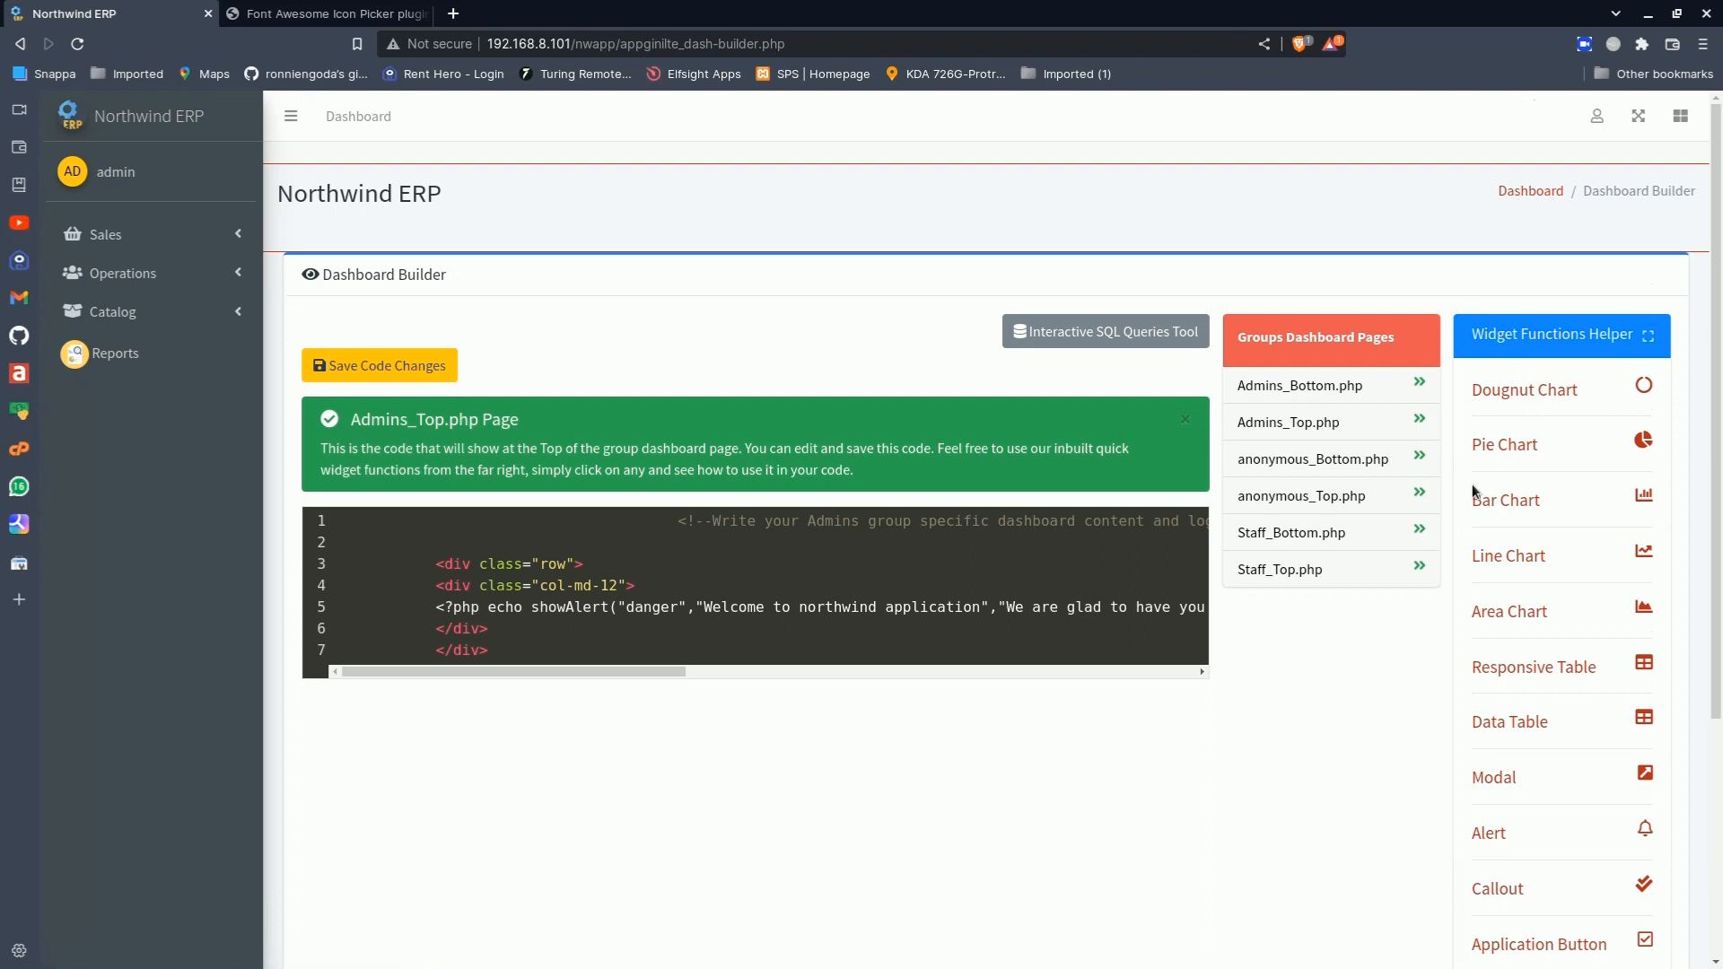
drag(506, 671, 448, 671)
mouse_move(616, 670)
mouse_down()
mouse_move(1010, 664)
mouse_move(616, 670)
mouse_up()
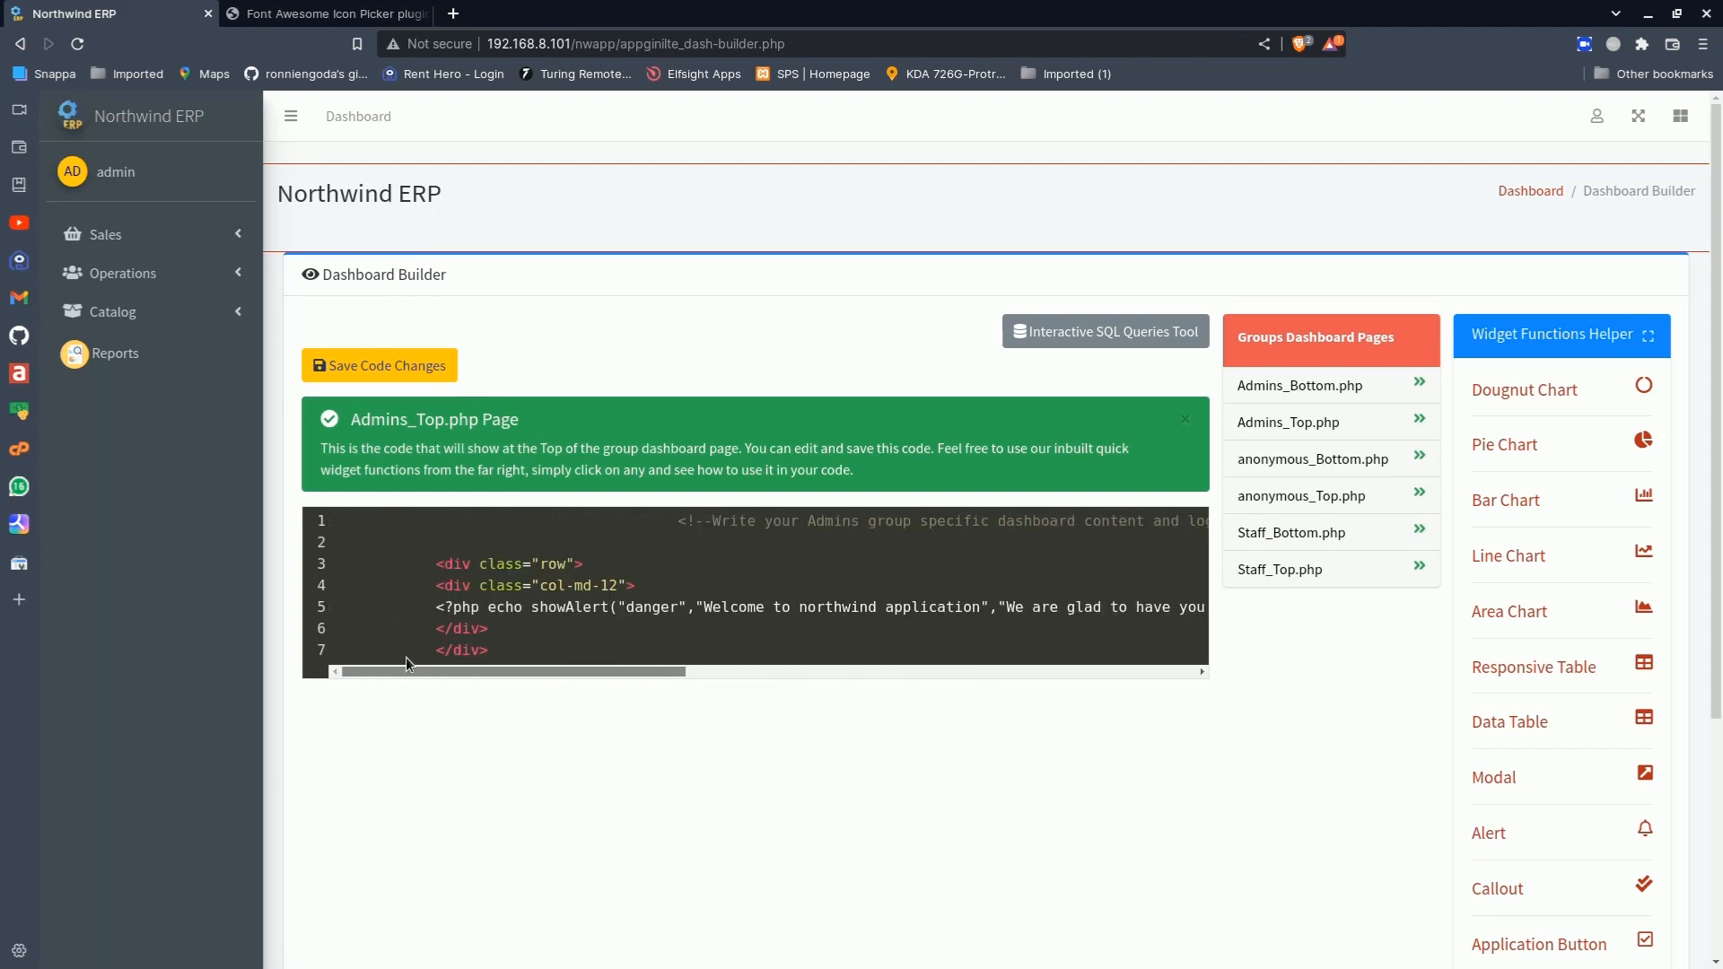
Go back to the home dashboard, and expand and collapse the Sales group to view its tables
click(173, 119)
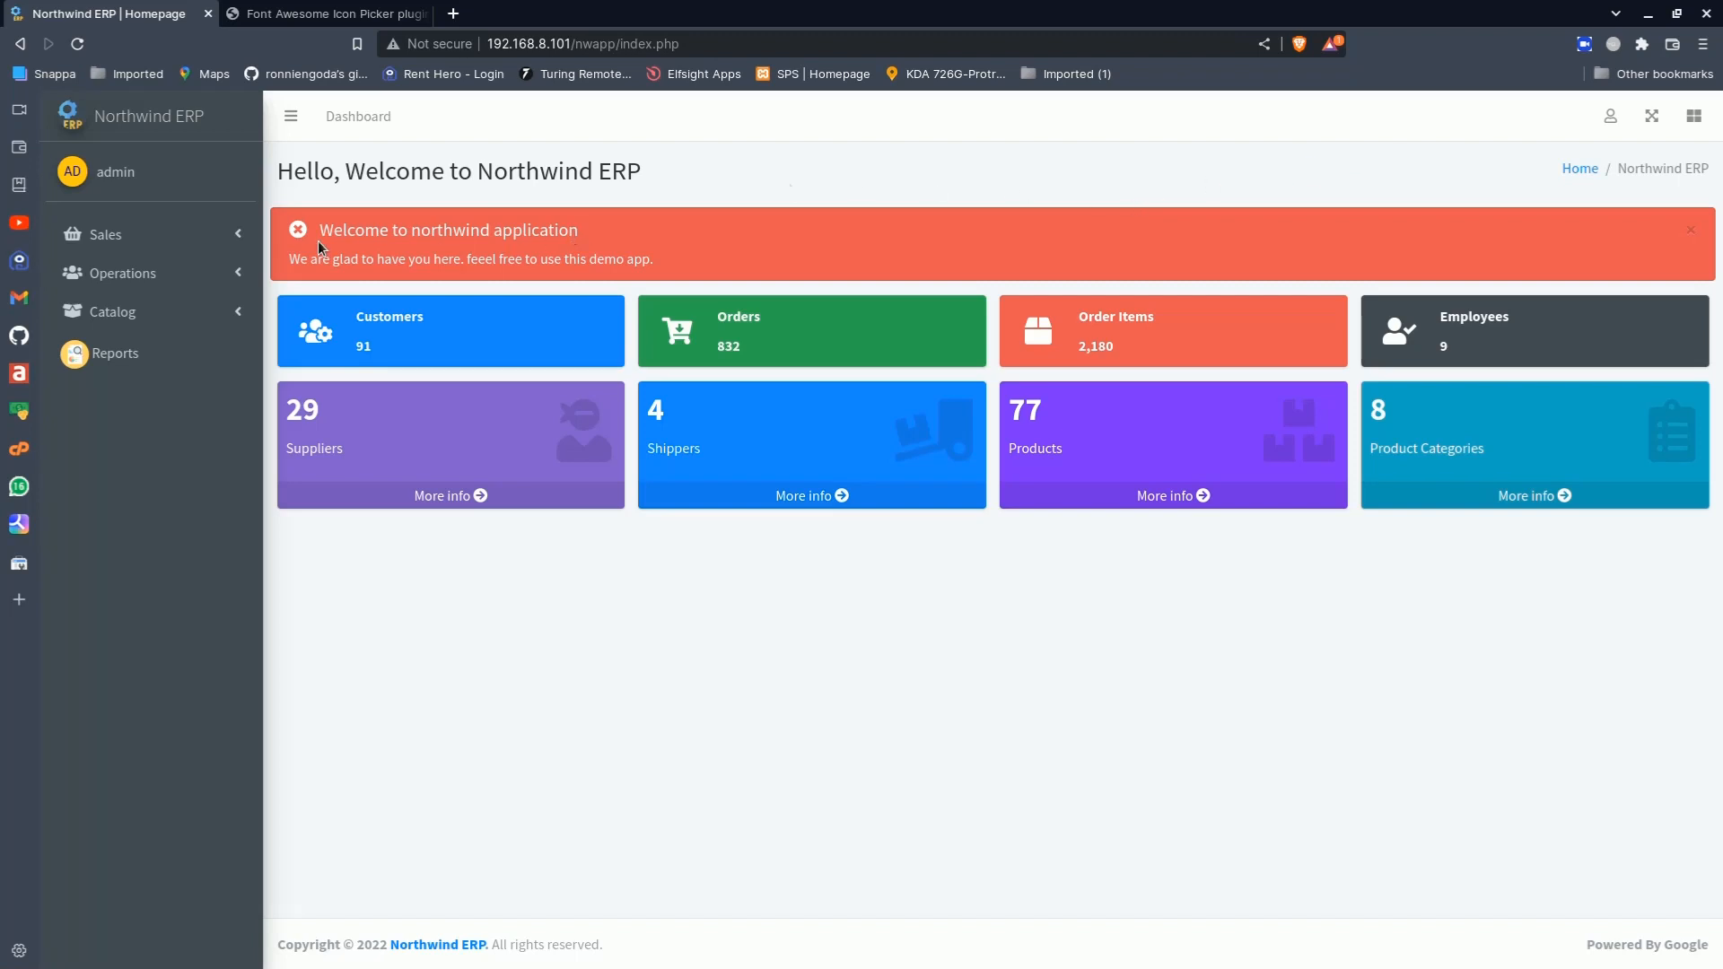
click(125, 234)
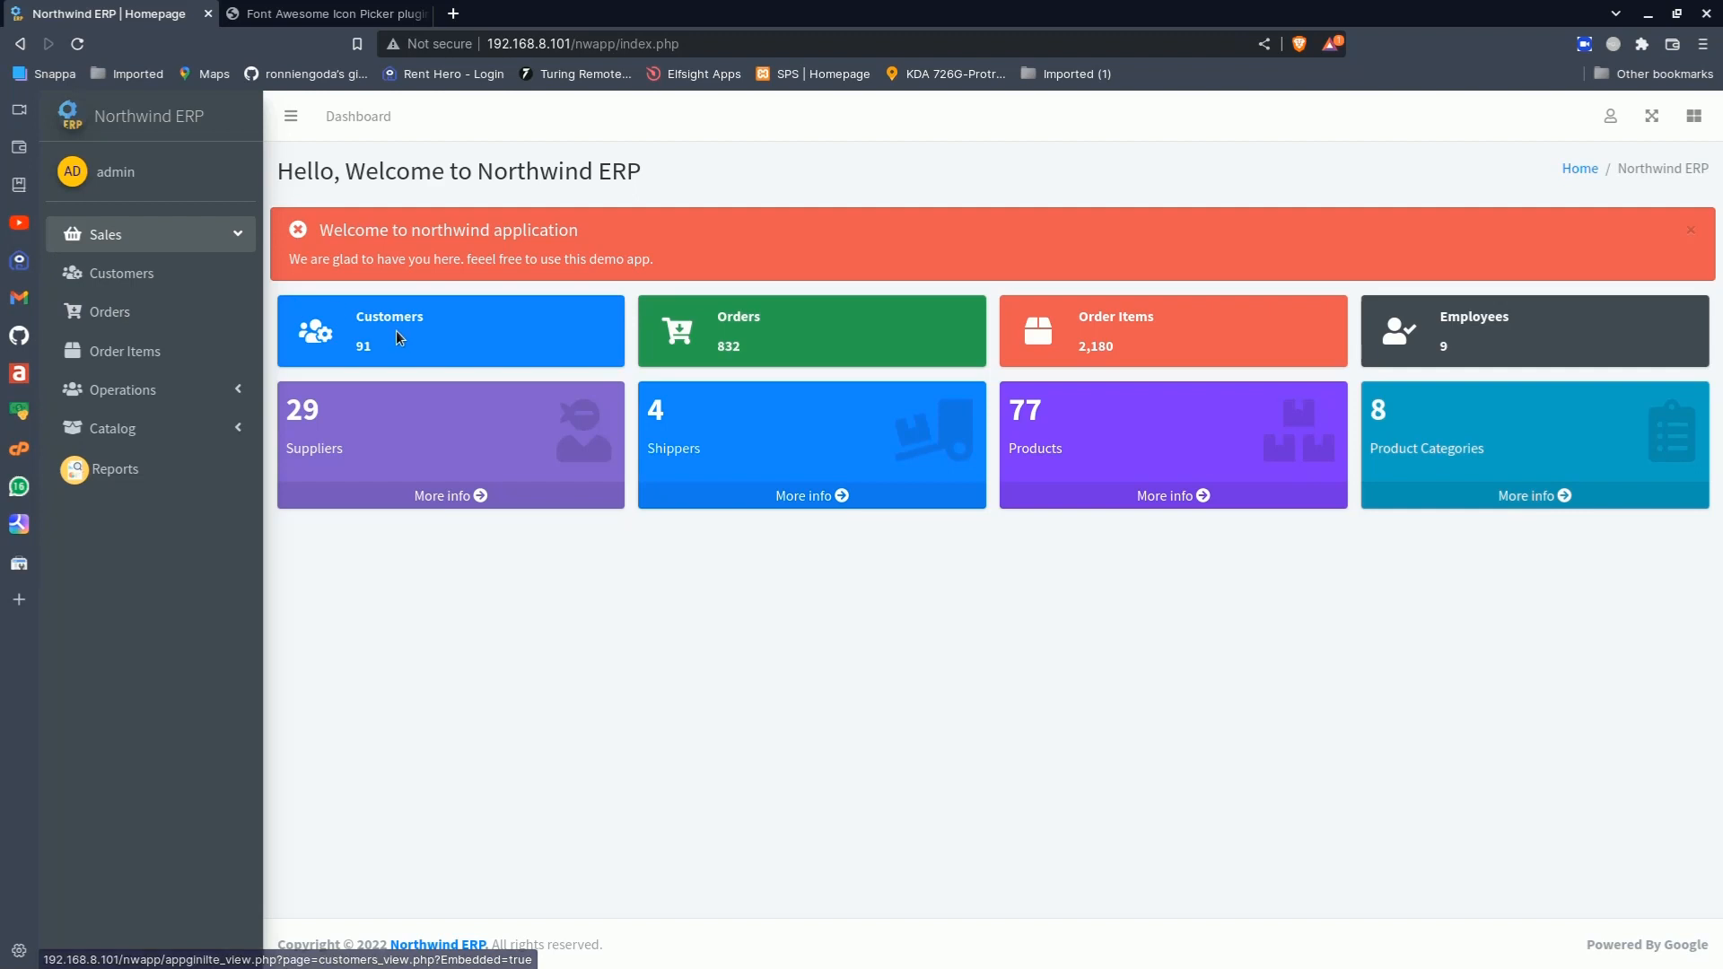
click(175, 238)
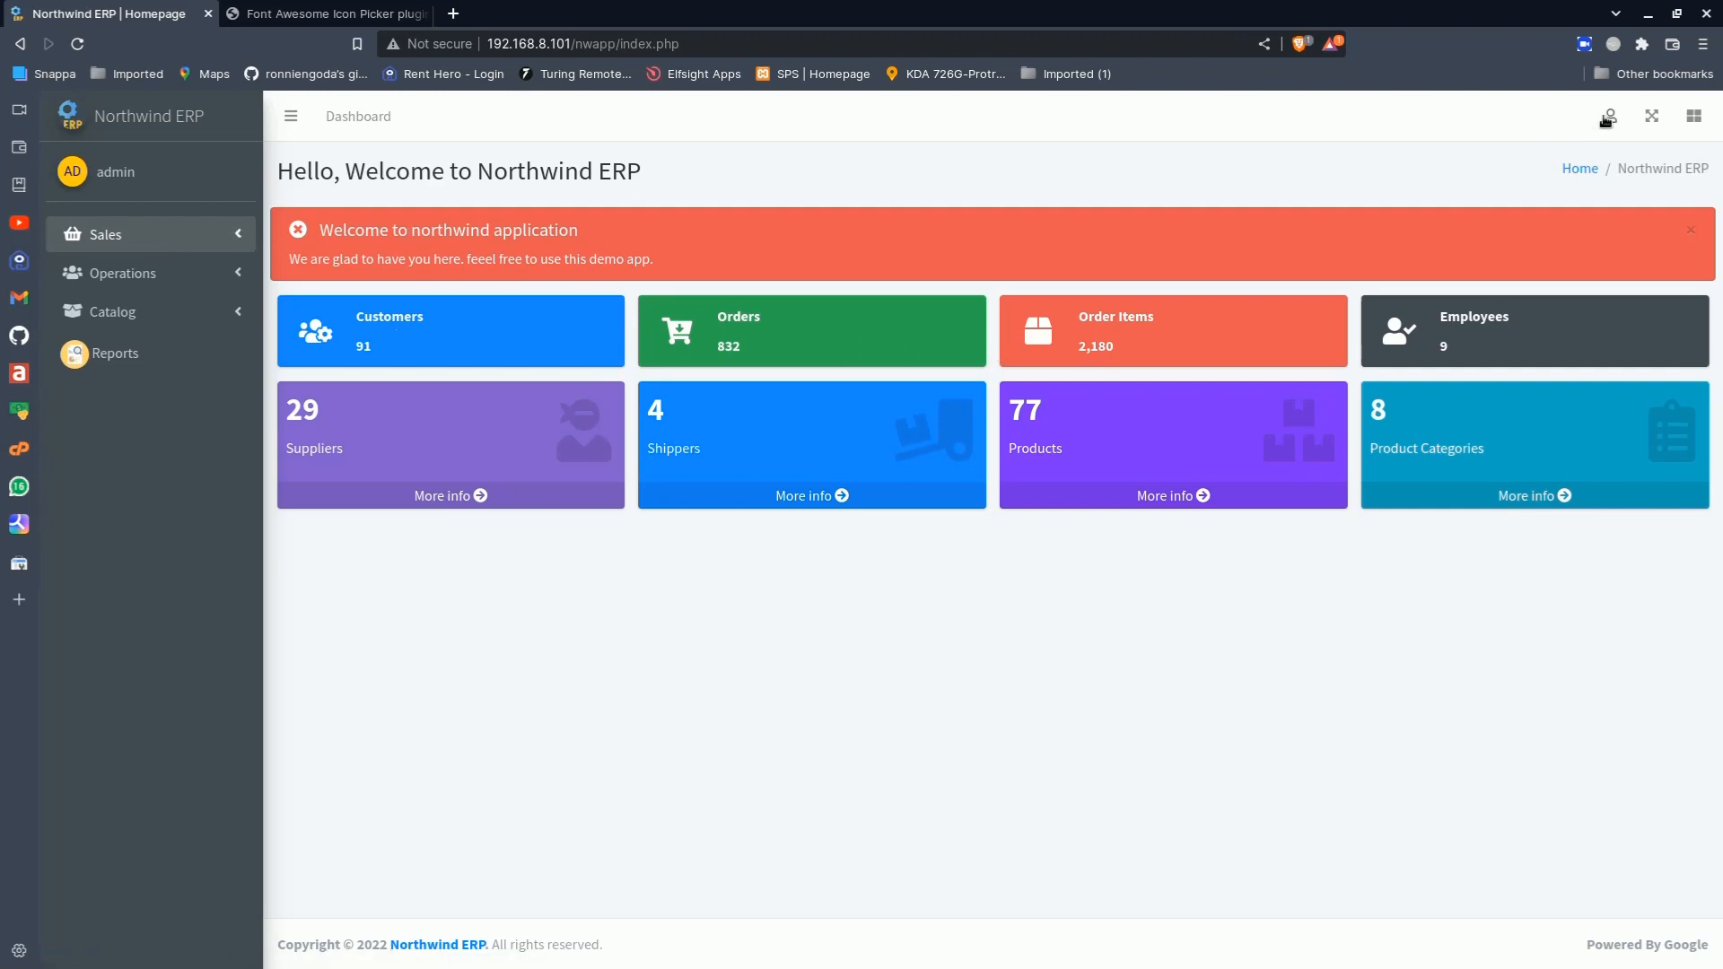
Review the AppginiLTE settings sections, including Table Menus, Google Auth, Login OTP, Google reCAPTCHA and General Settings, and return to the home dashboard
click(1610, 116)
click(1454, 224)
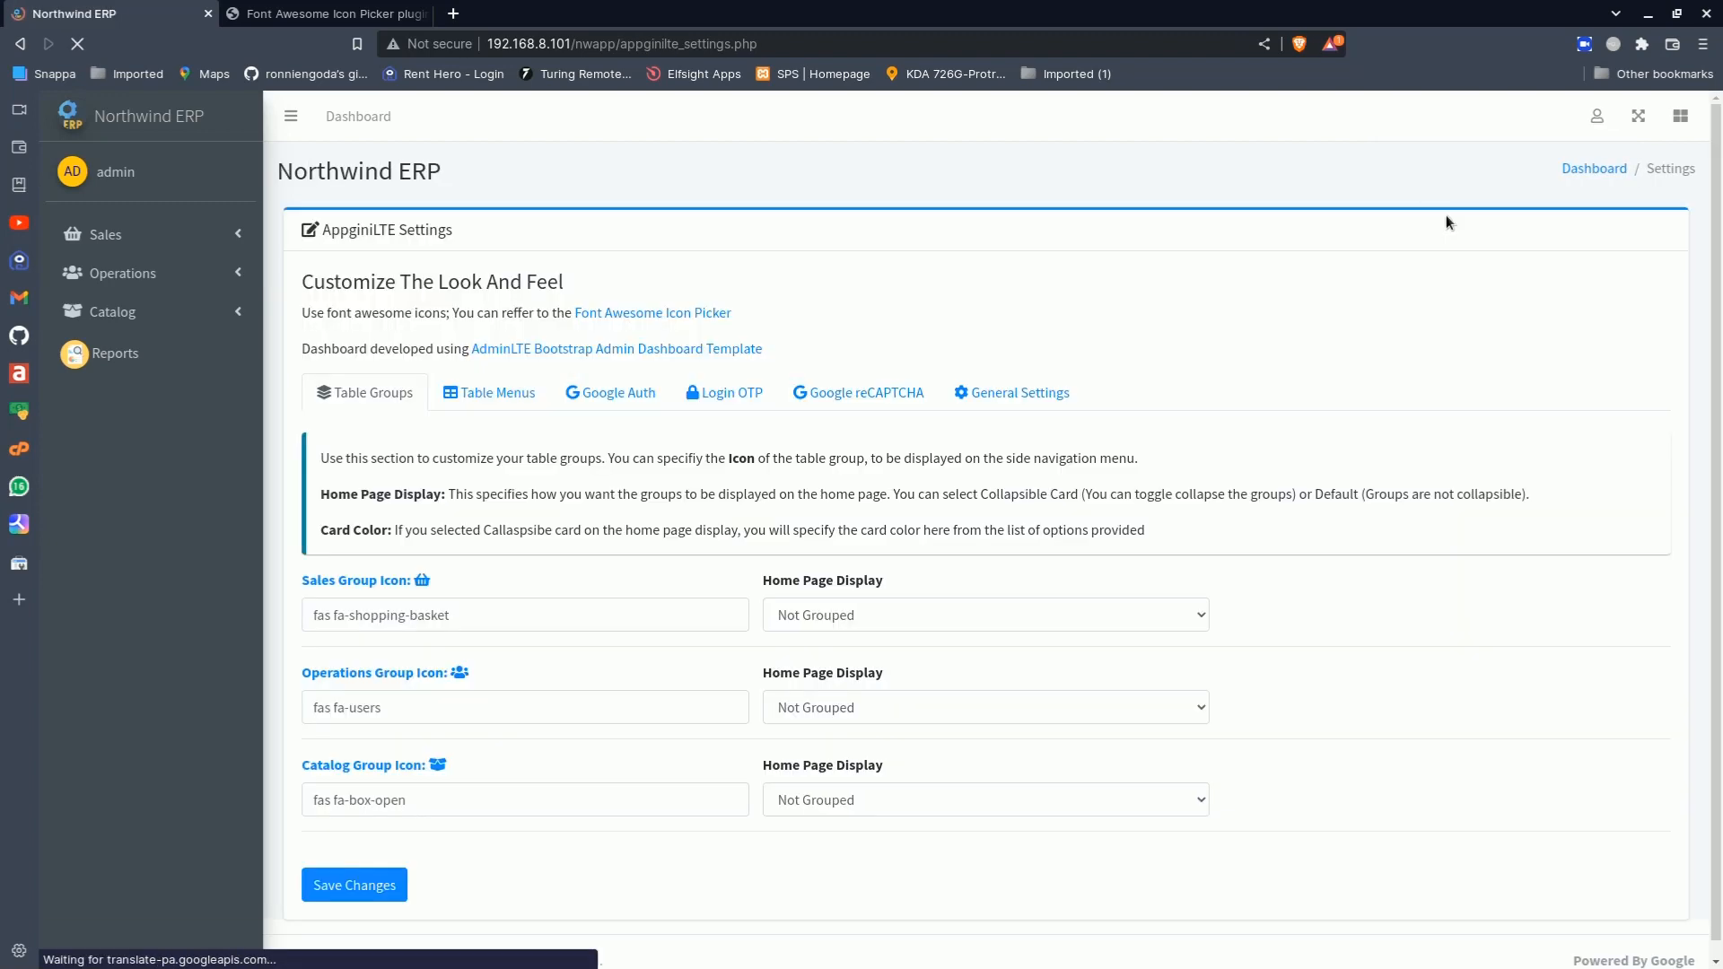
click(465, 405)
click(627, 395)
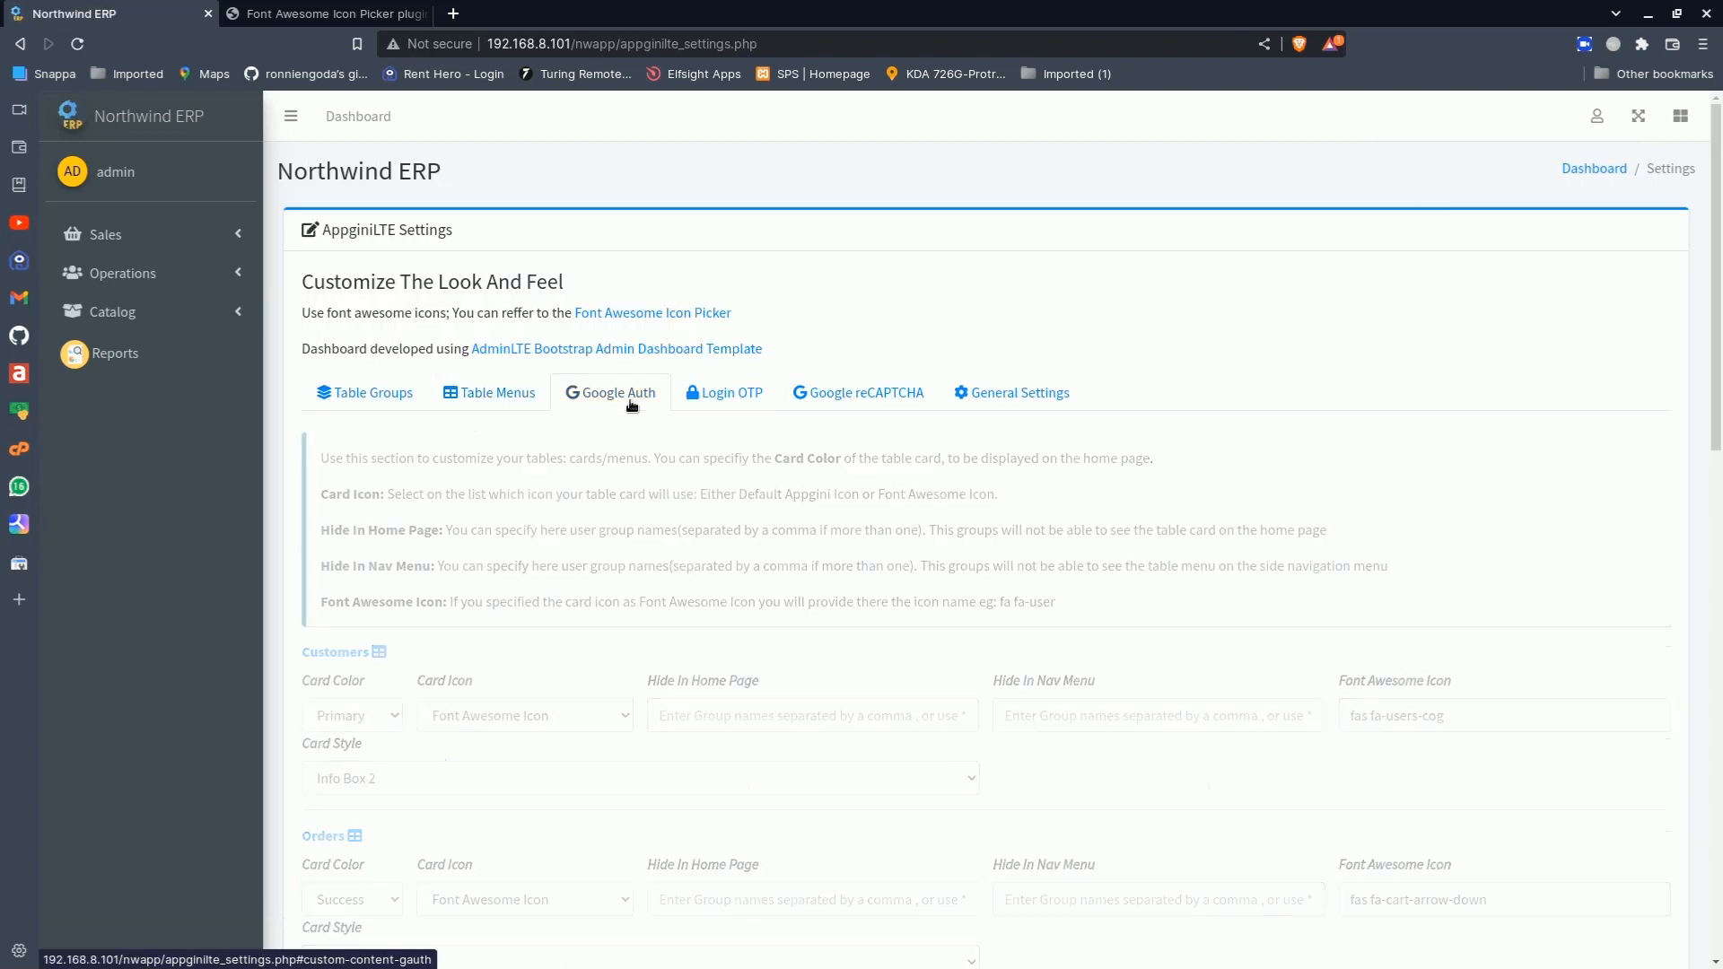
click(717, 395)
click(855, 406)
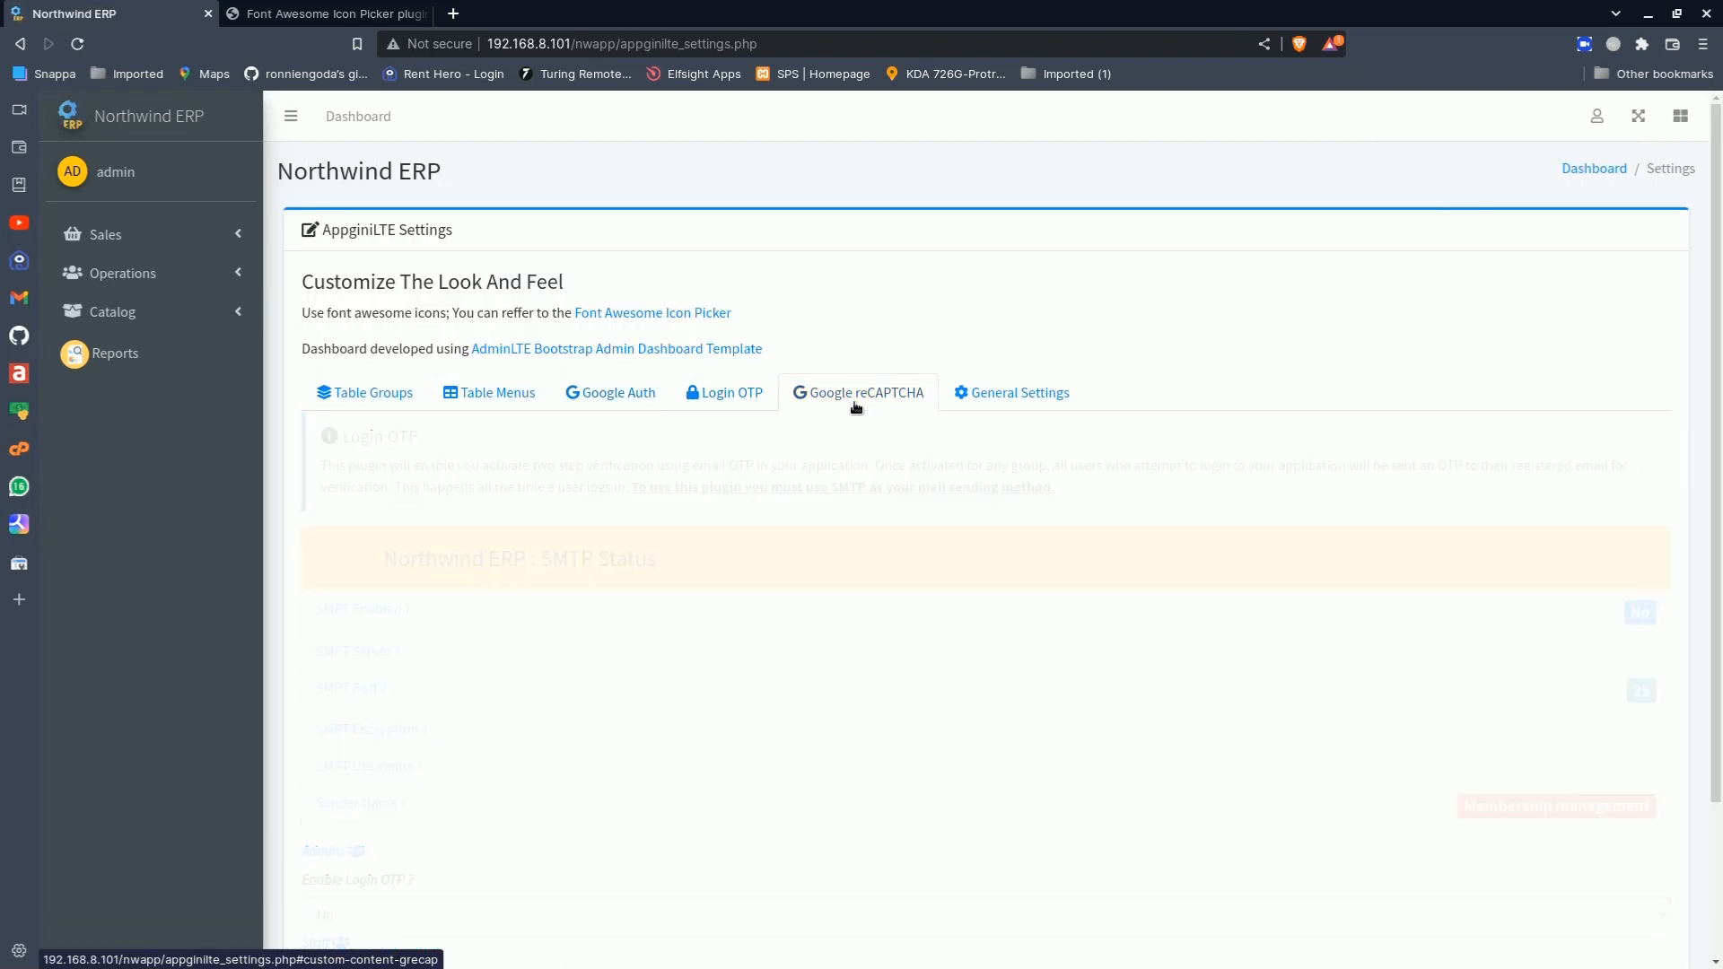
click(994, 391)
scroll(818, 635, down, 2)
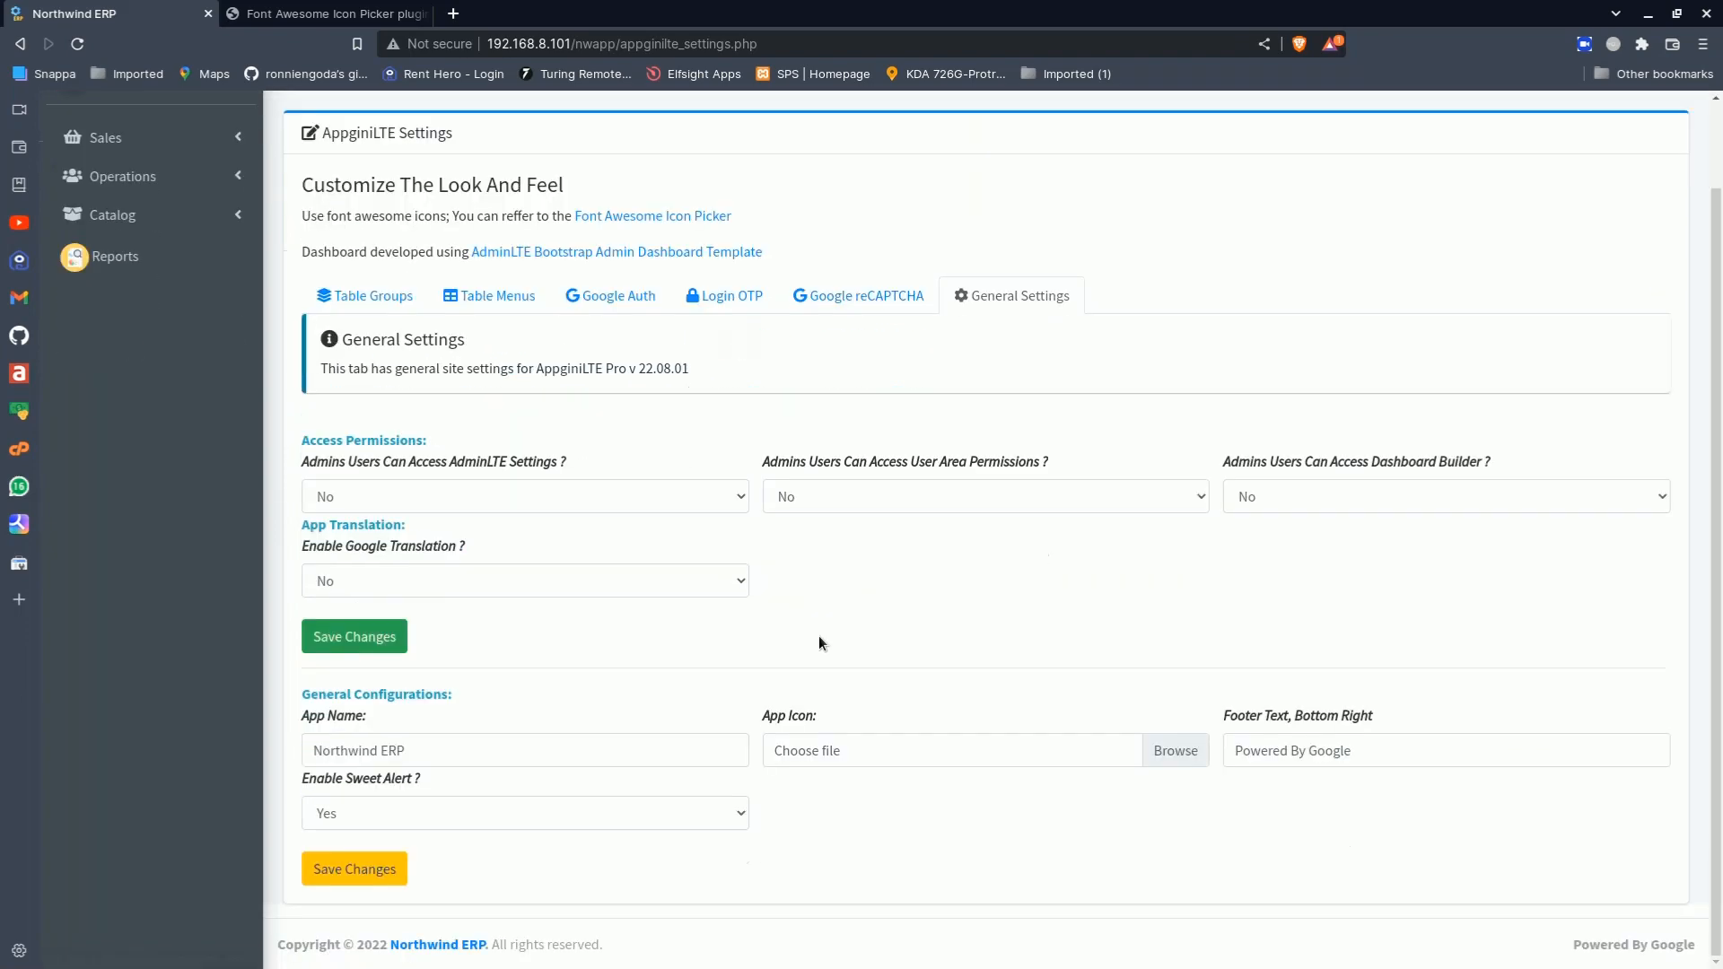
scroll(818, 635, up, 1)
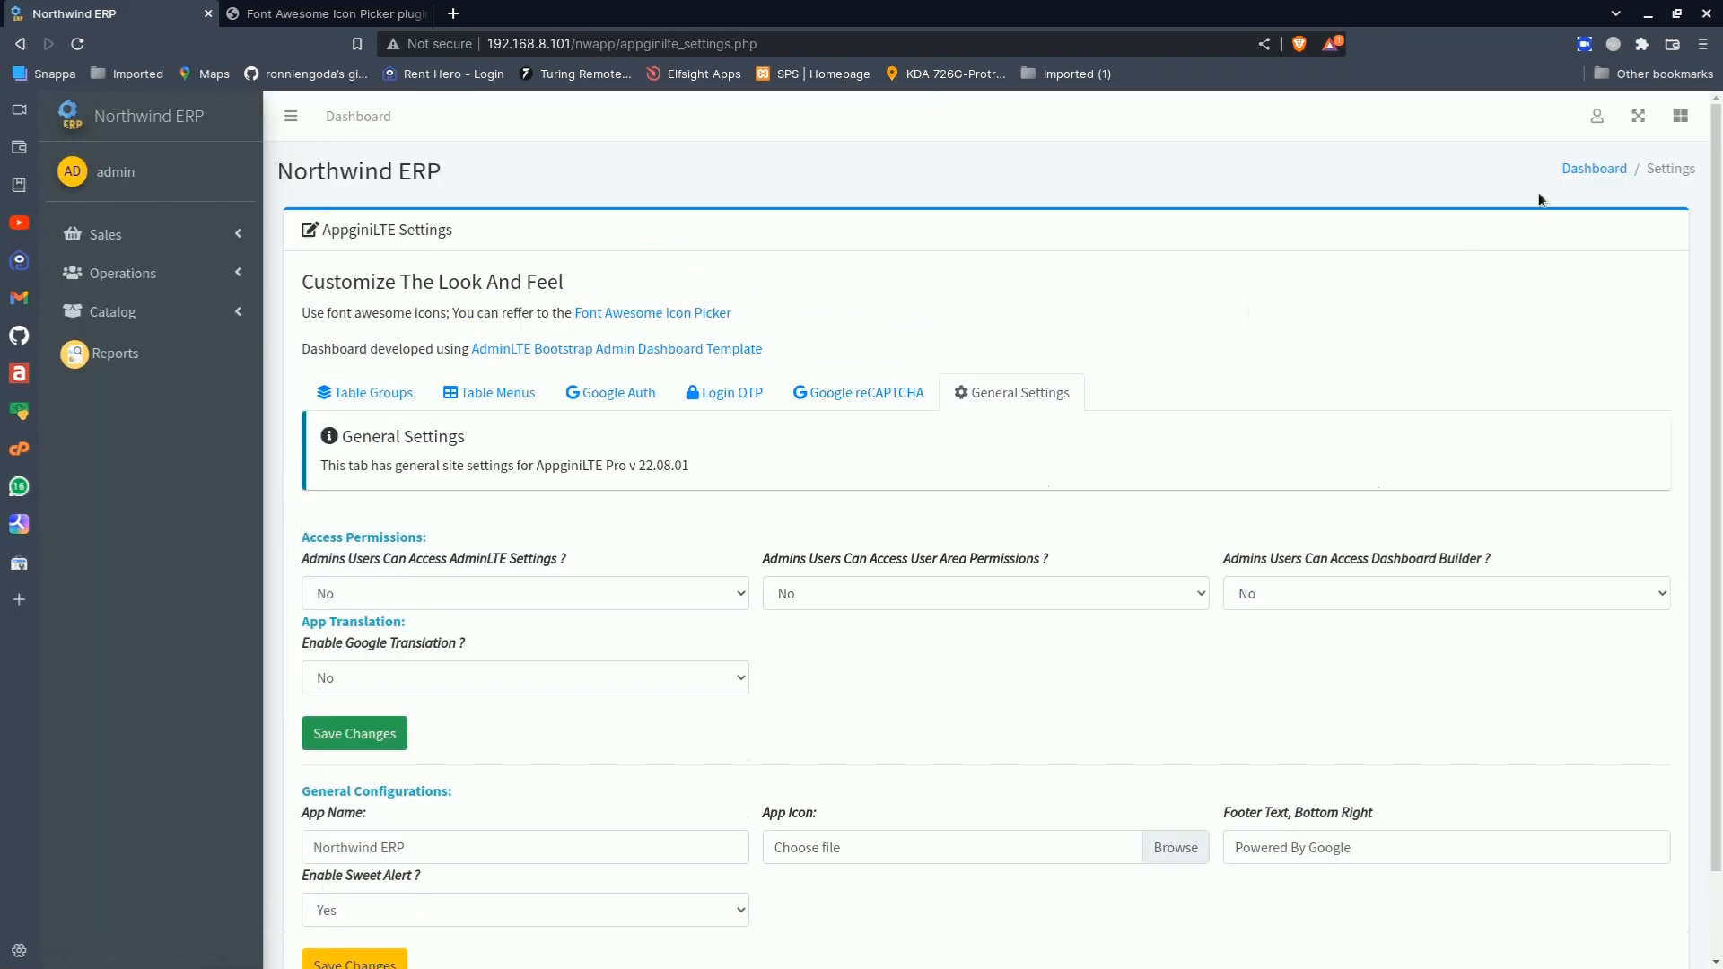
click(1596, 120)
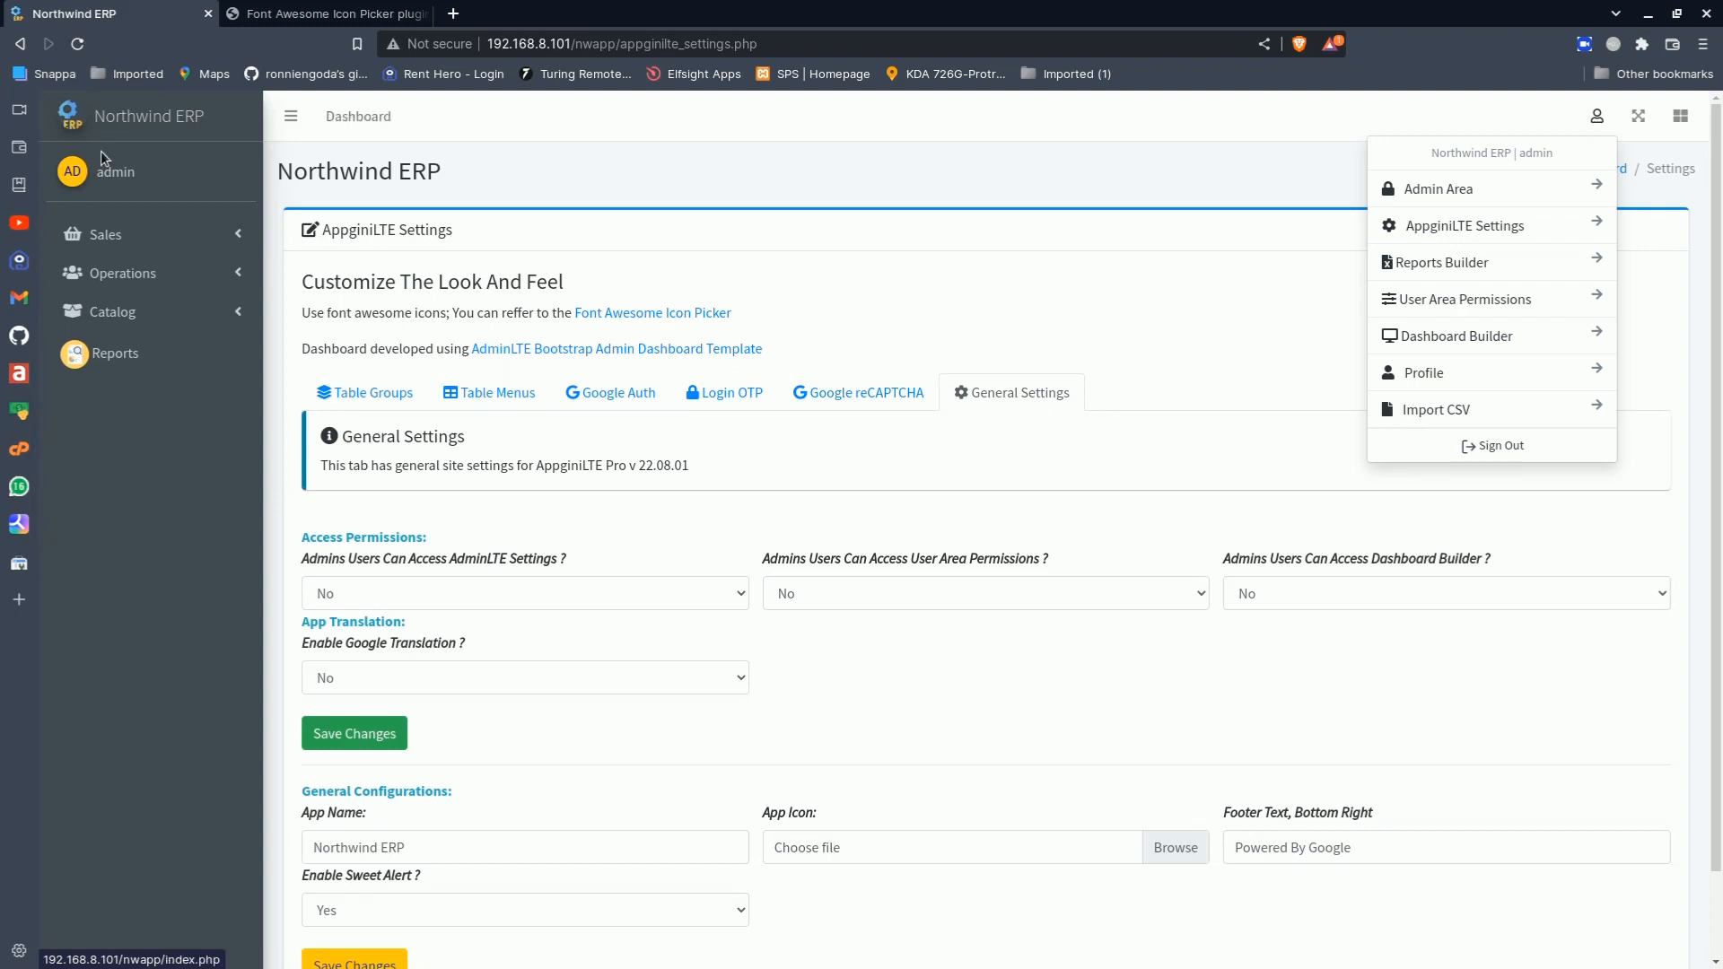
click(123, 123)
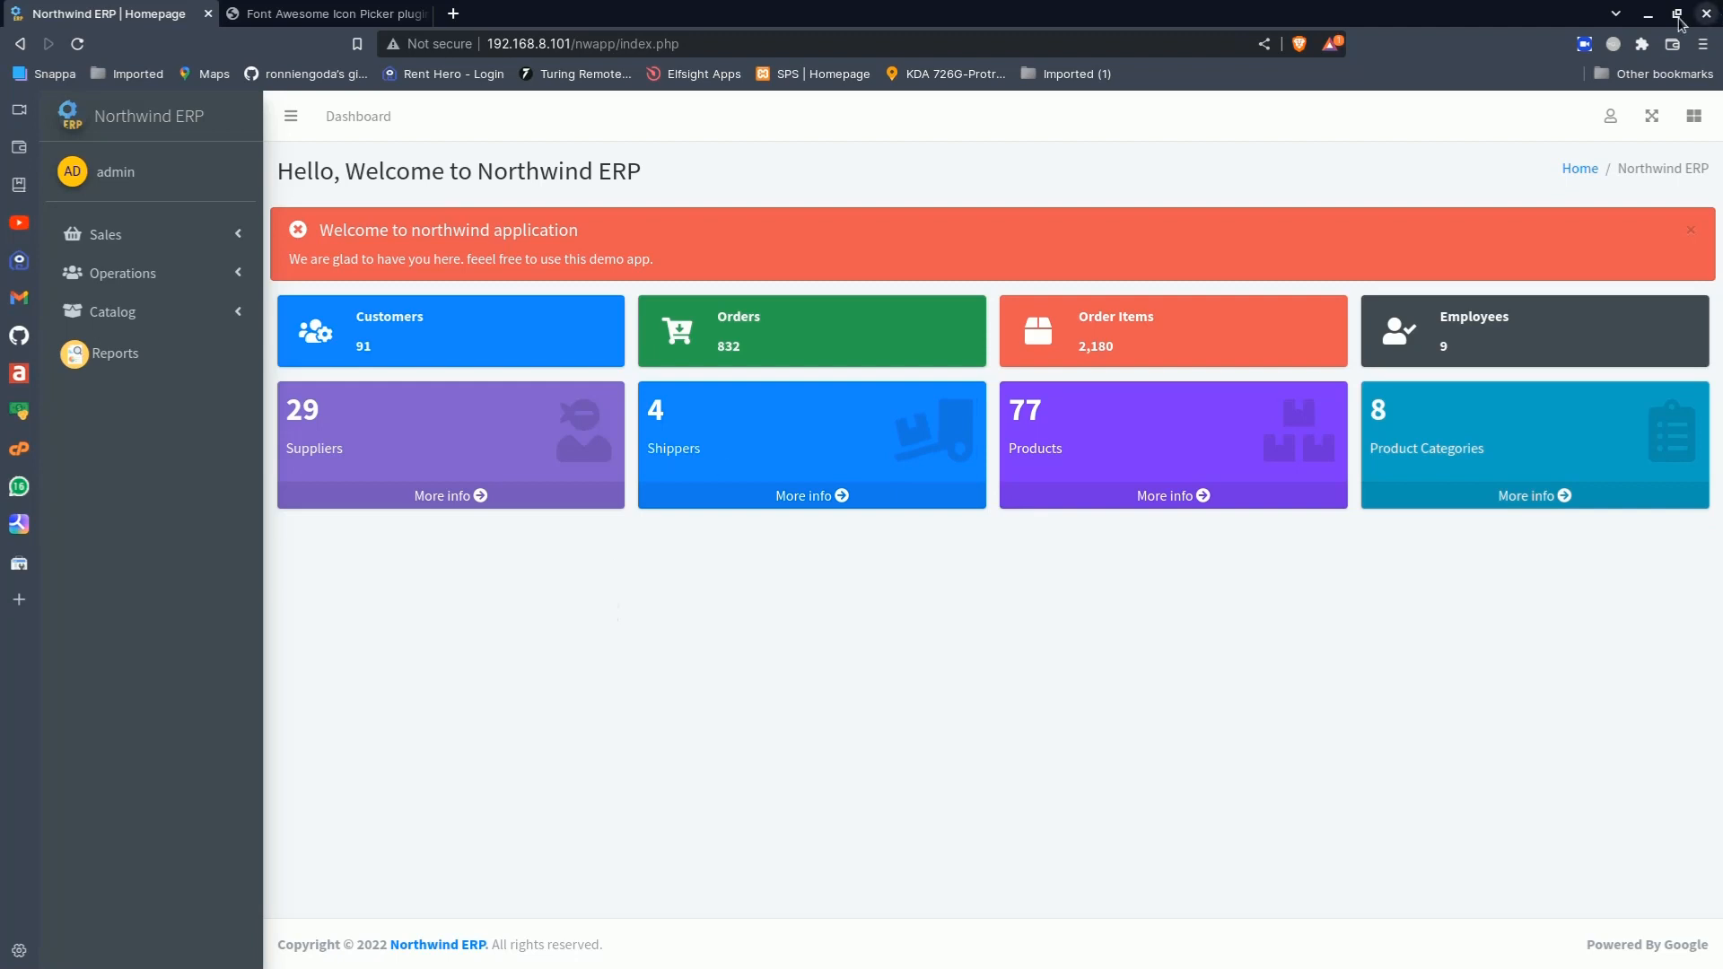
Sign out of the admin account, view the password reset page, and return to the login page
click(1609, 116)
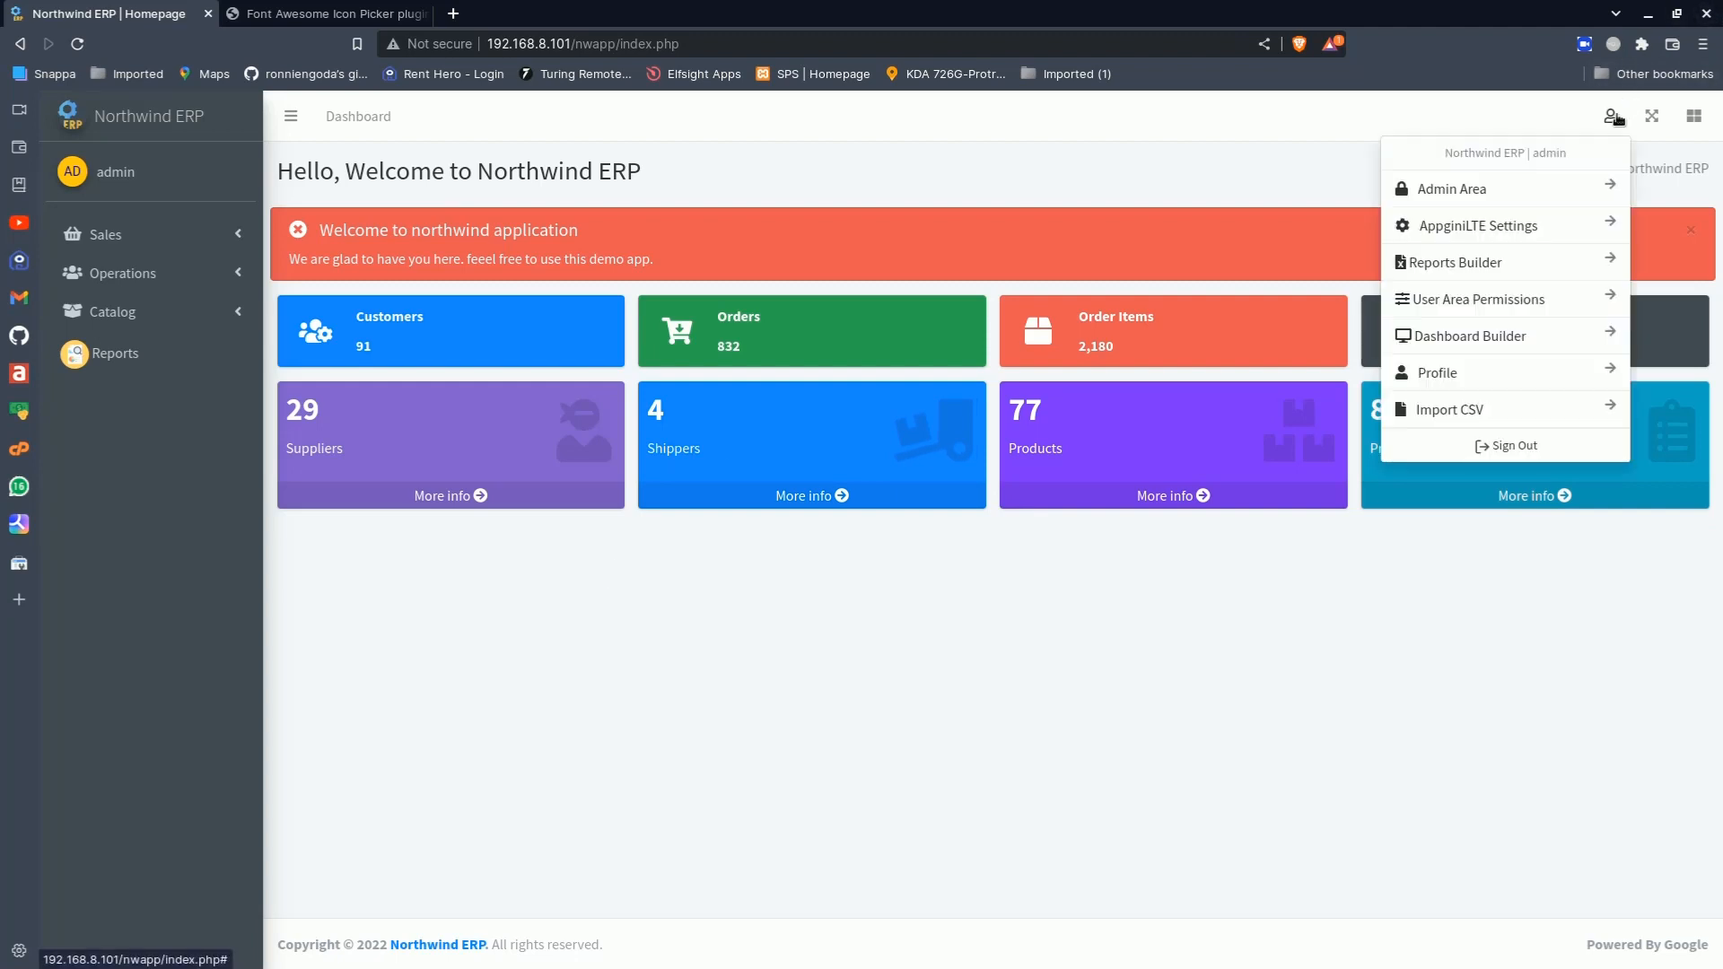
click(1507, 440)
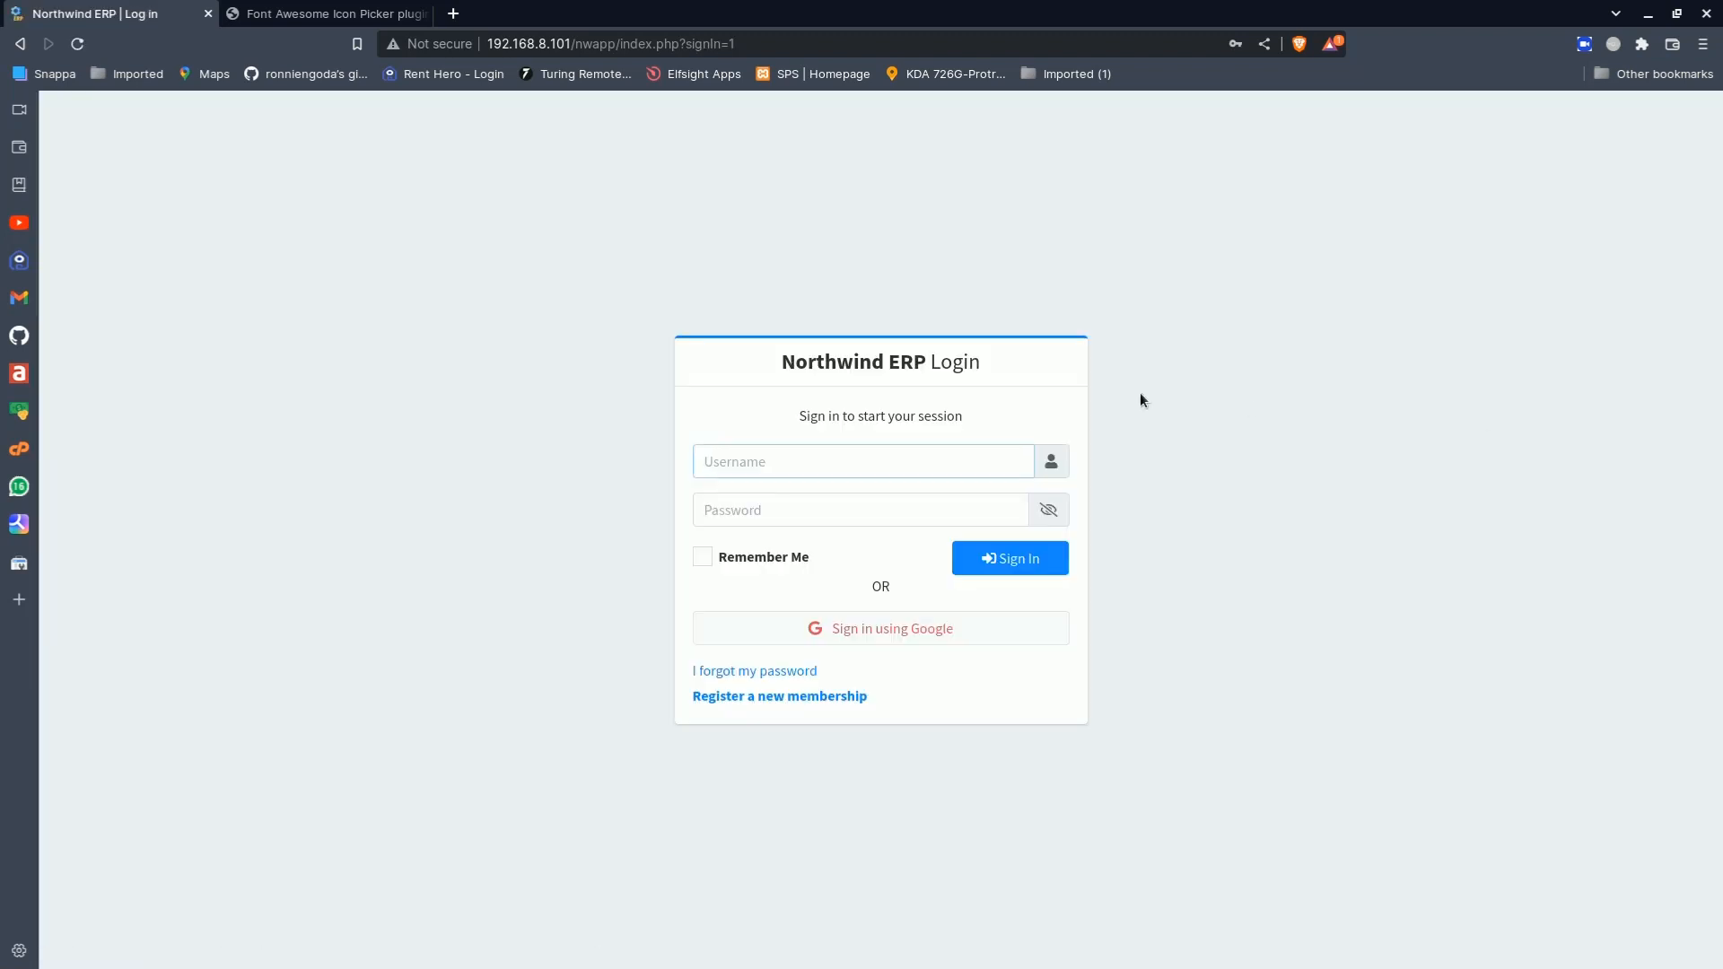
click(741, 670)
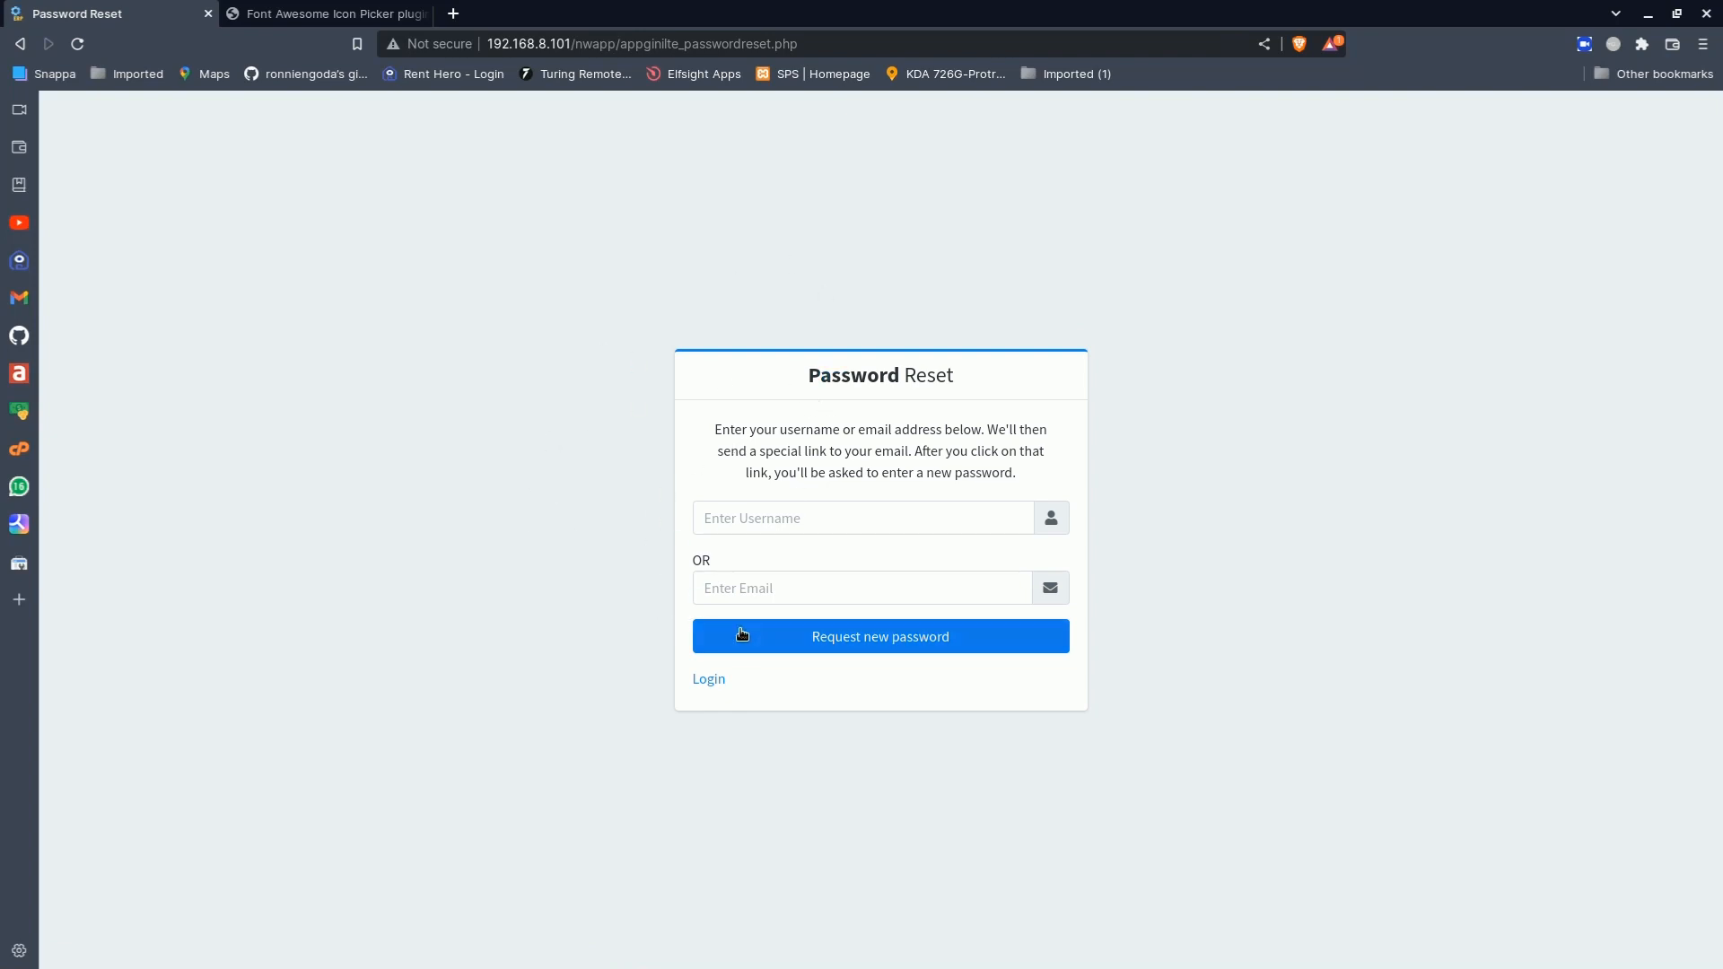
click(714, 681)
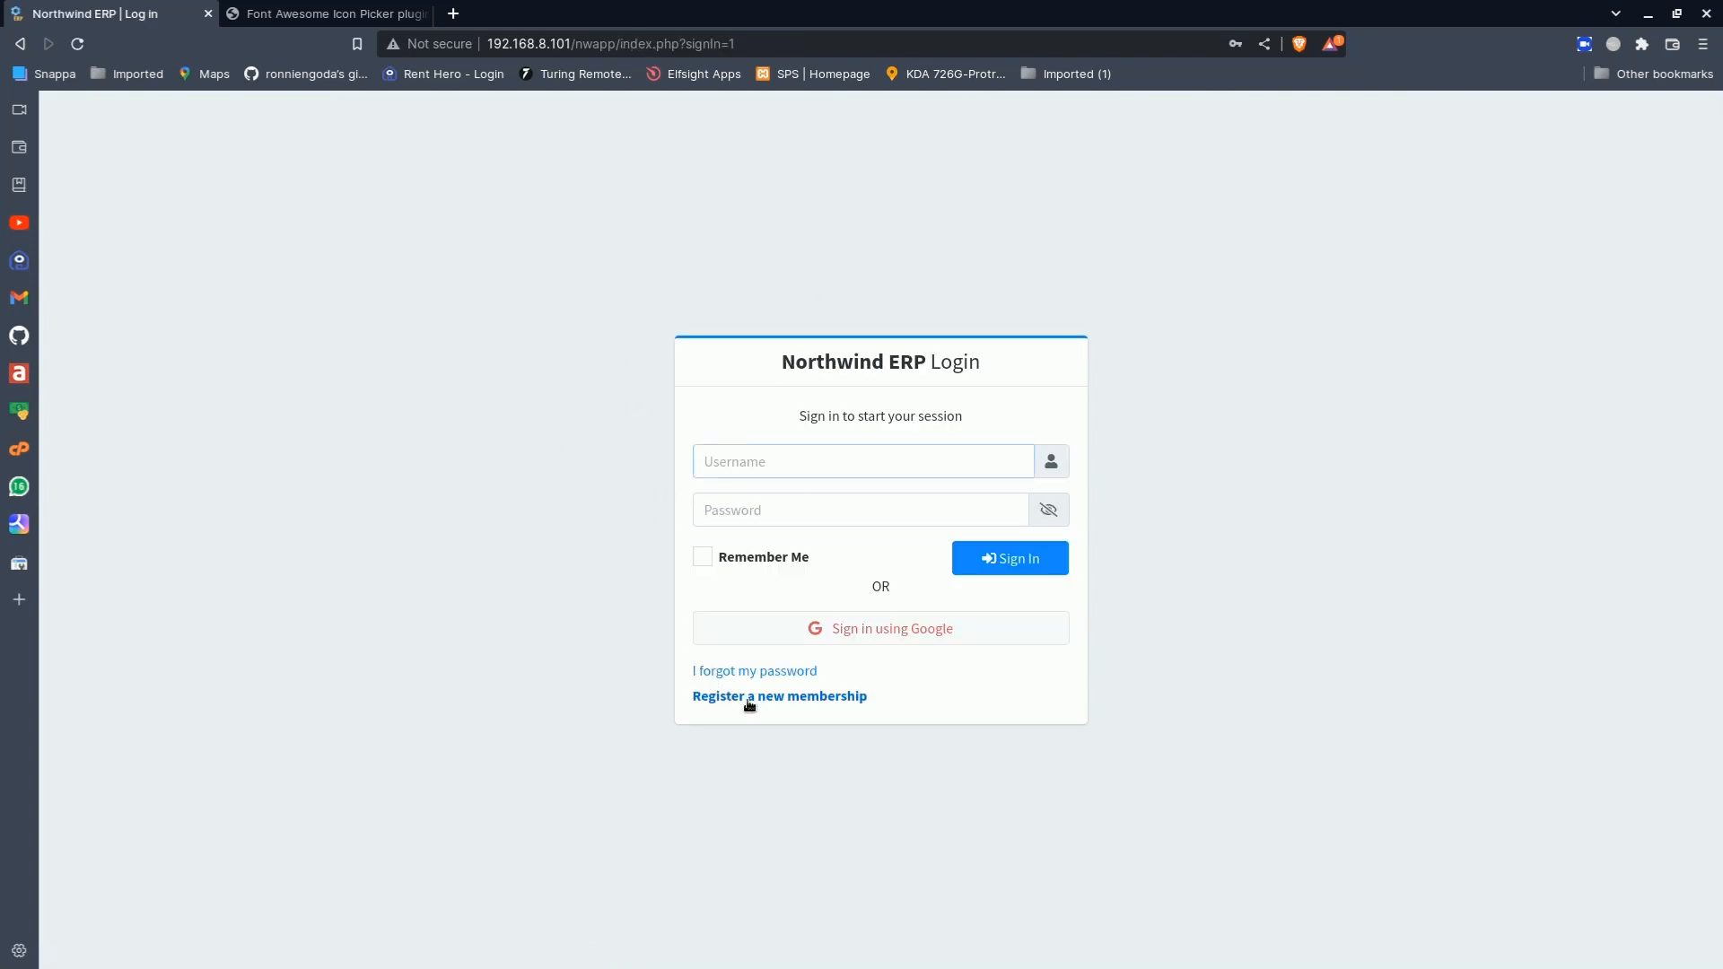
Open the new membership registration form, examine its group choices and custom profile fields, and return to the login page
click(746, 698)
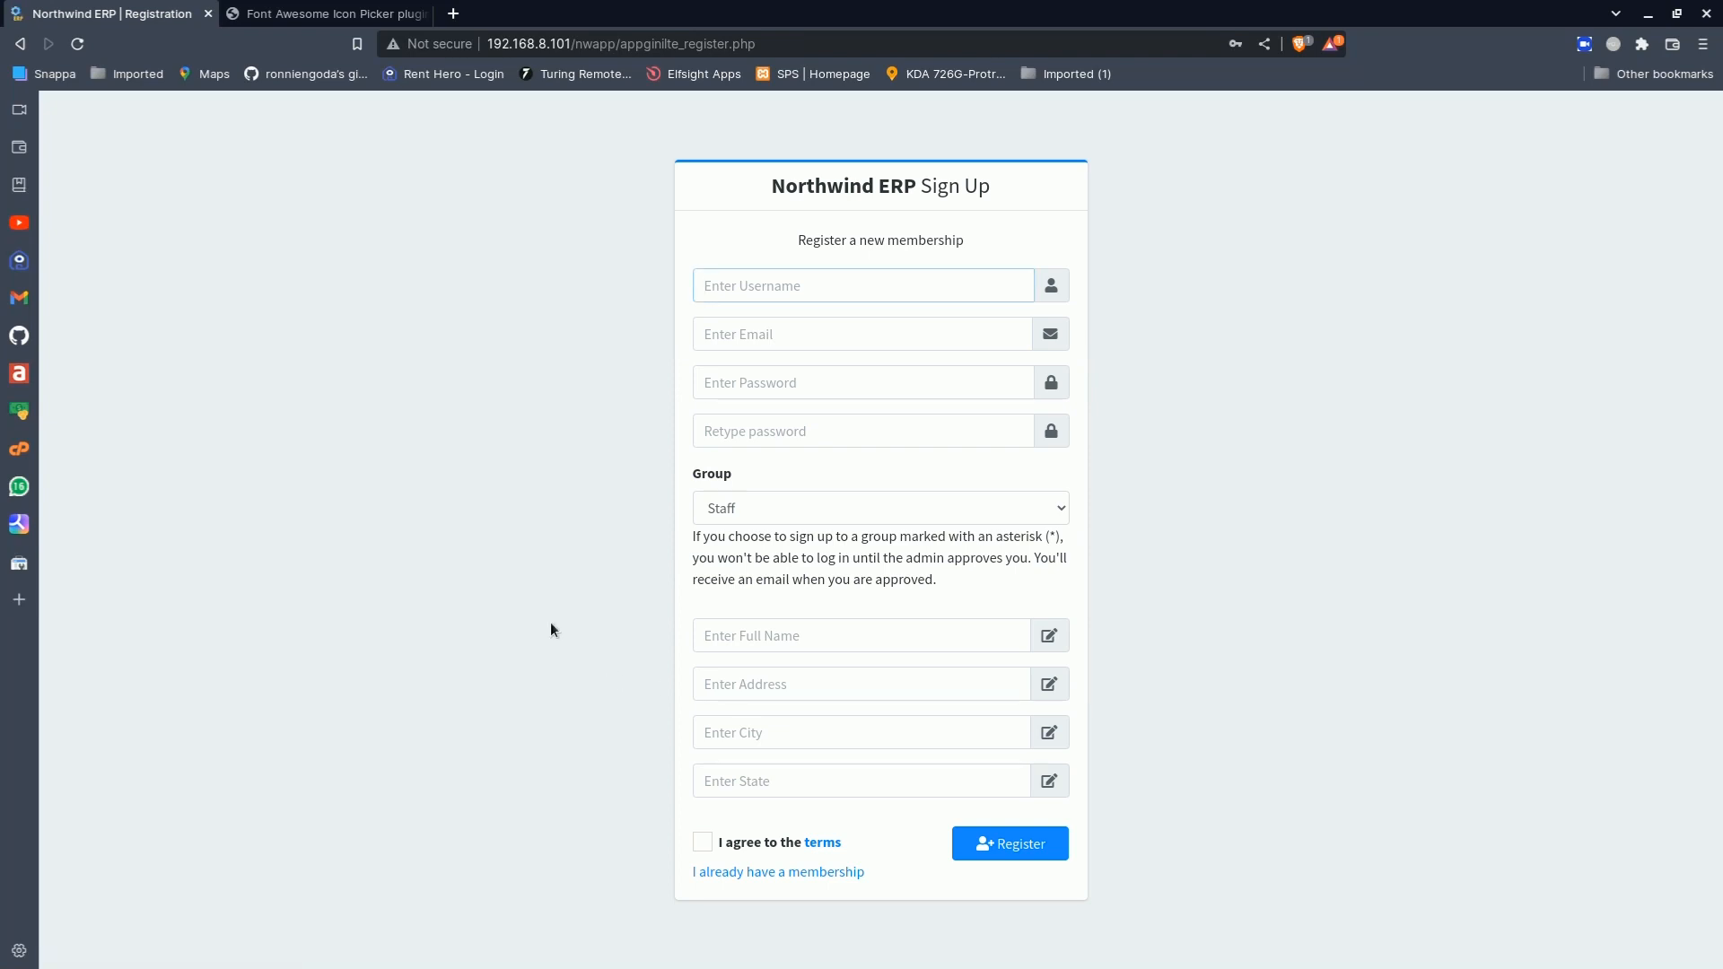
click(786, 499)
click(600, 524)
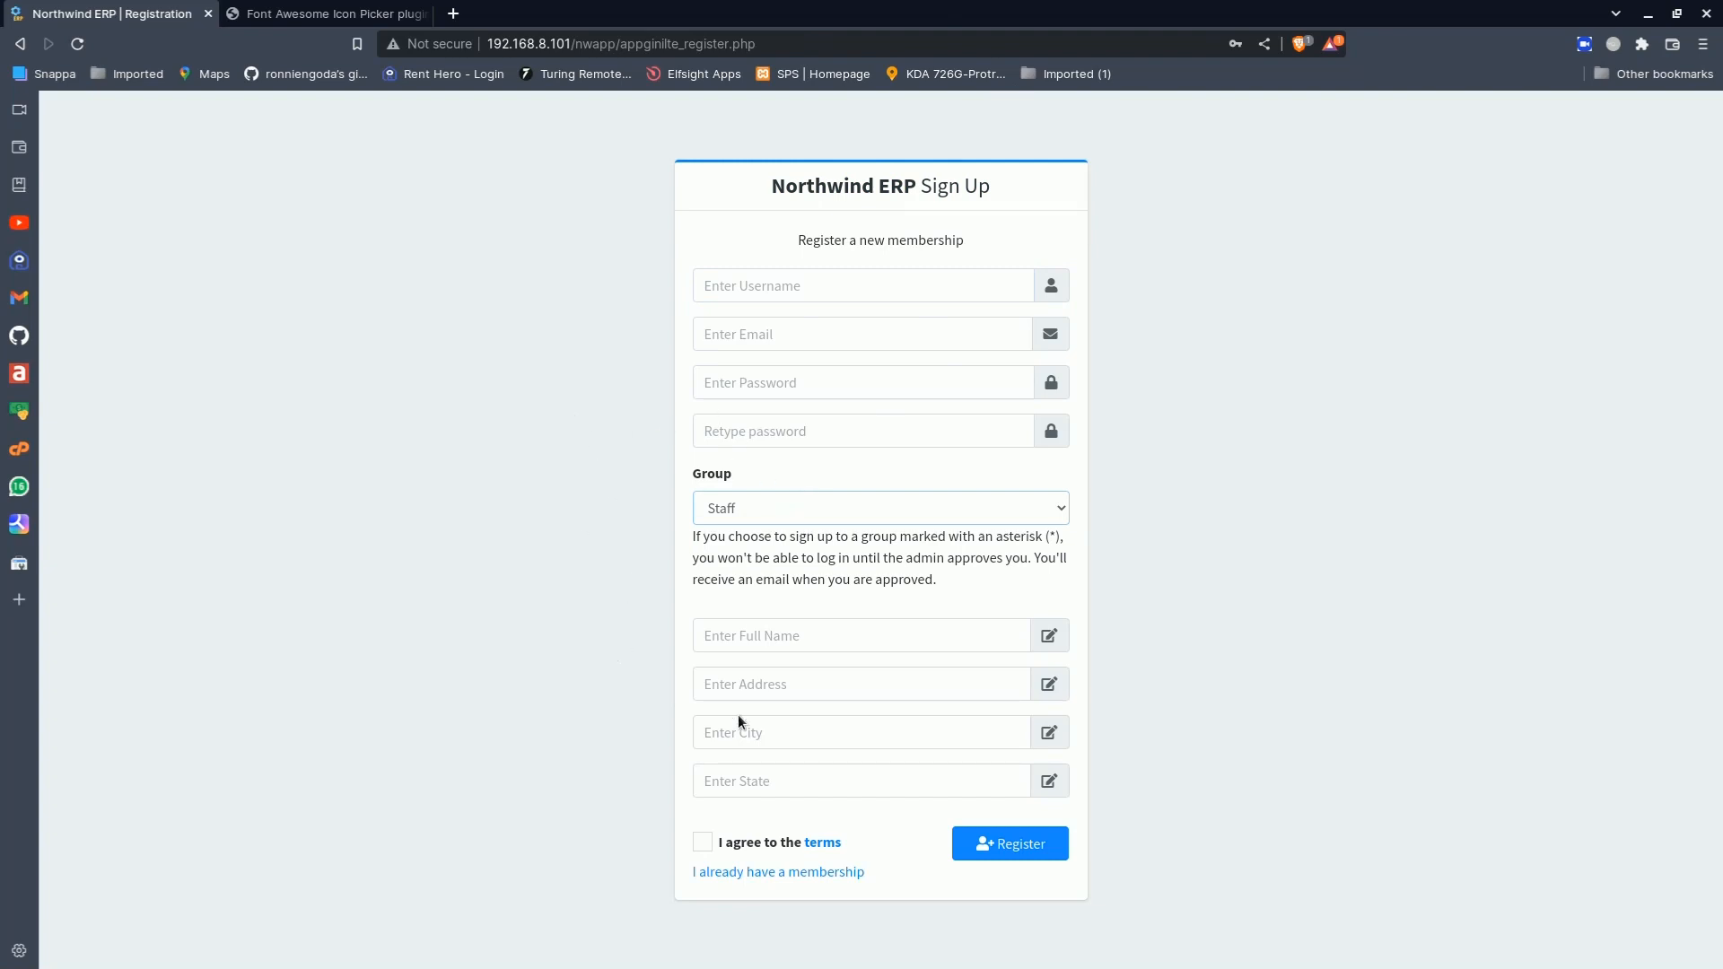
click(742, 649)
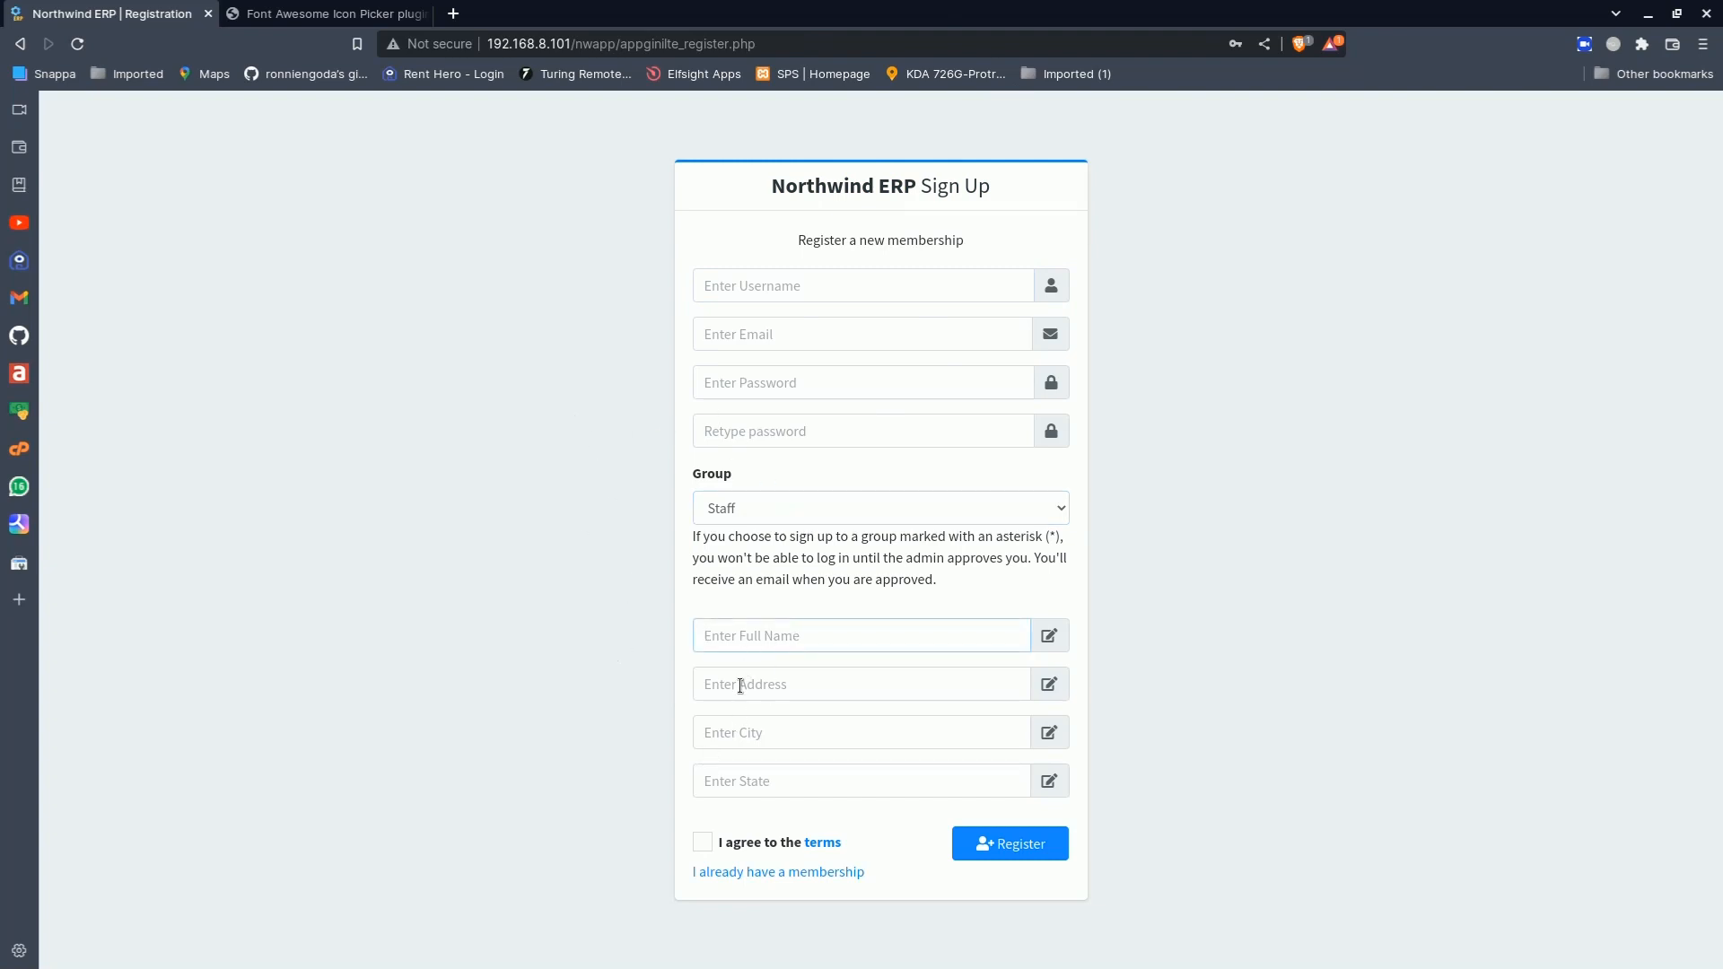
click(740, 686)
click(708, 734)
click(762, 773)
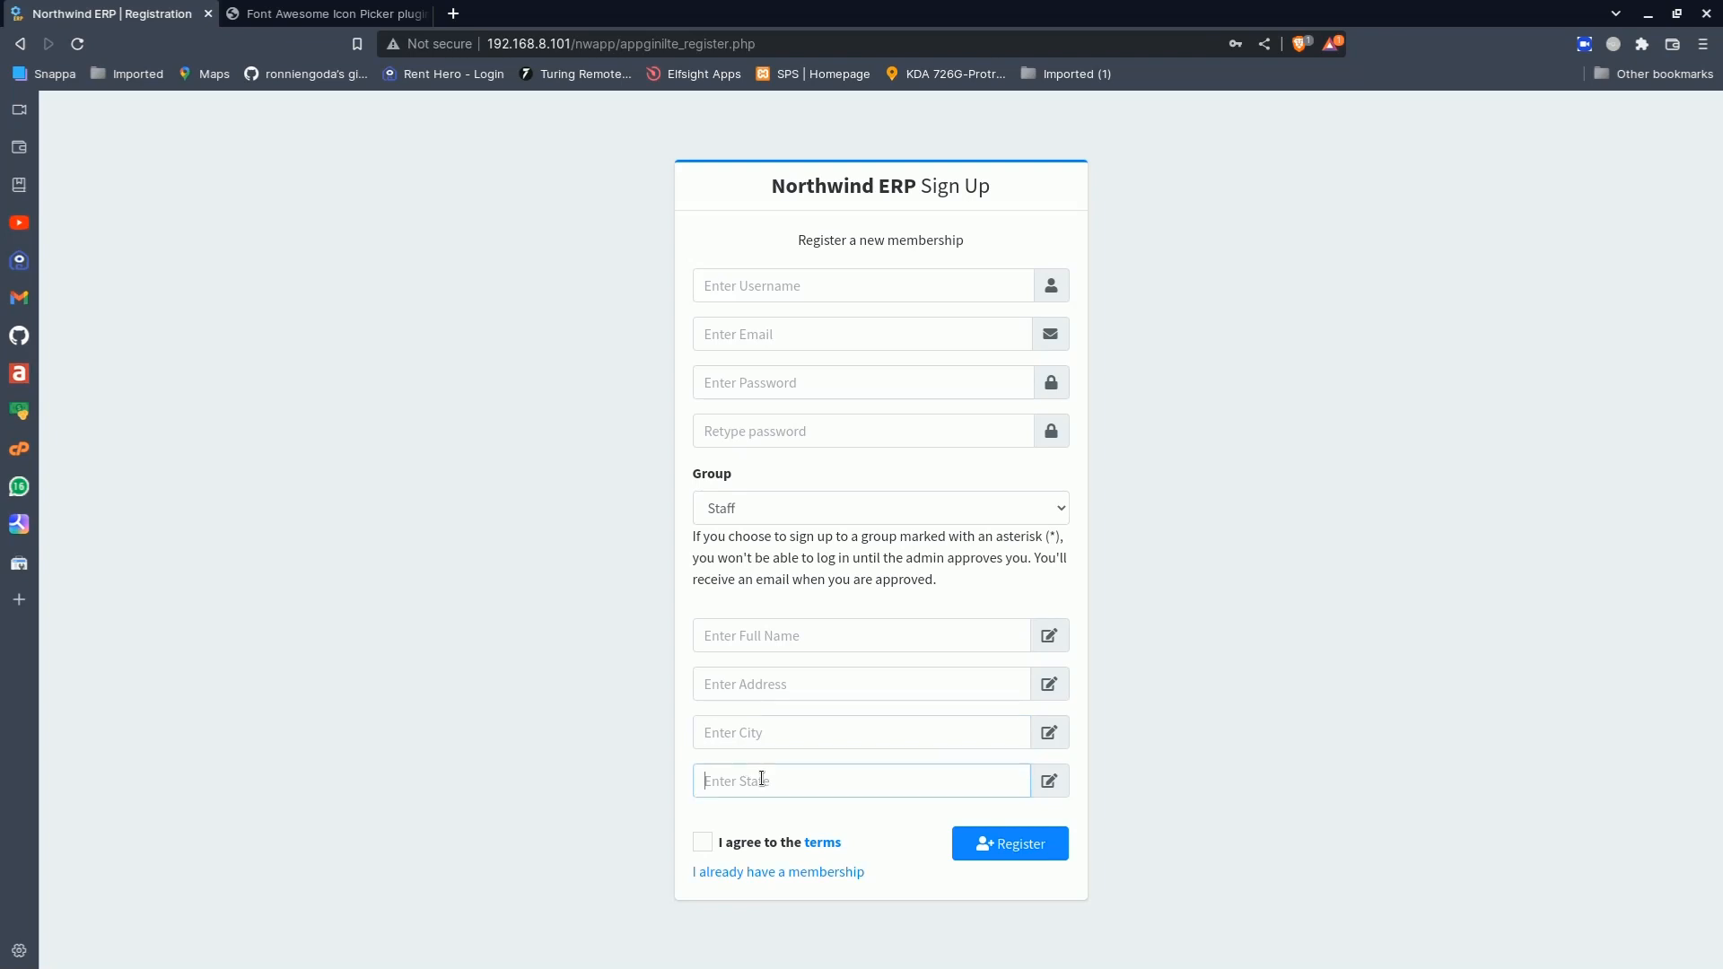
click(766, 729)
click(805, 679)
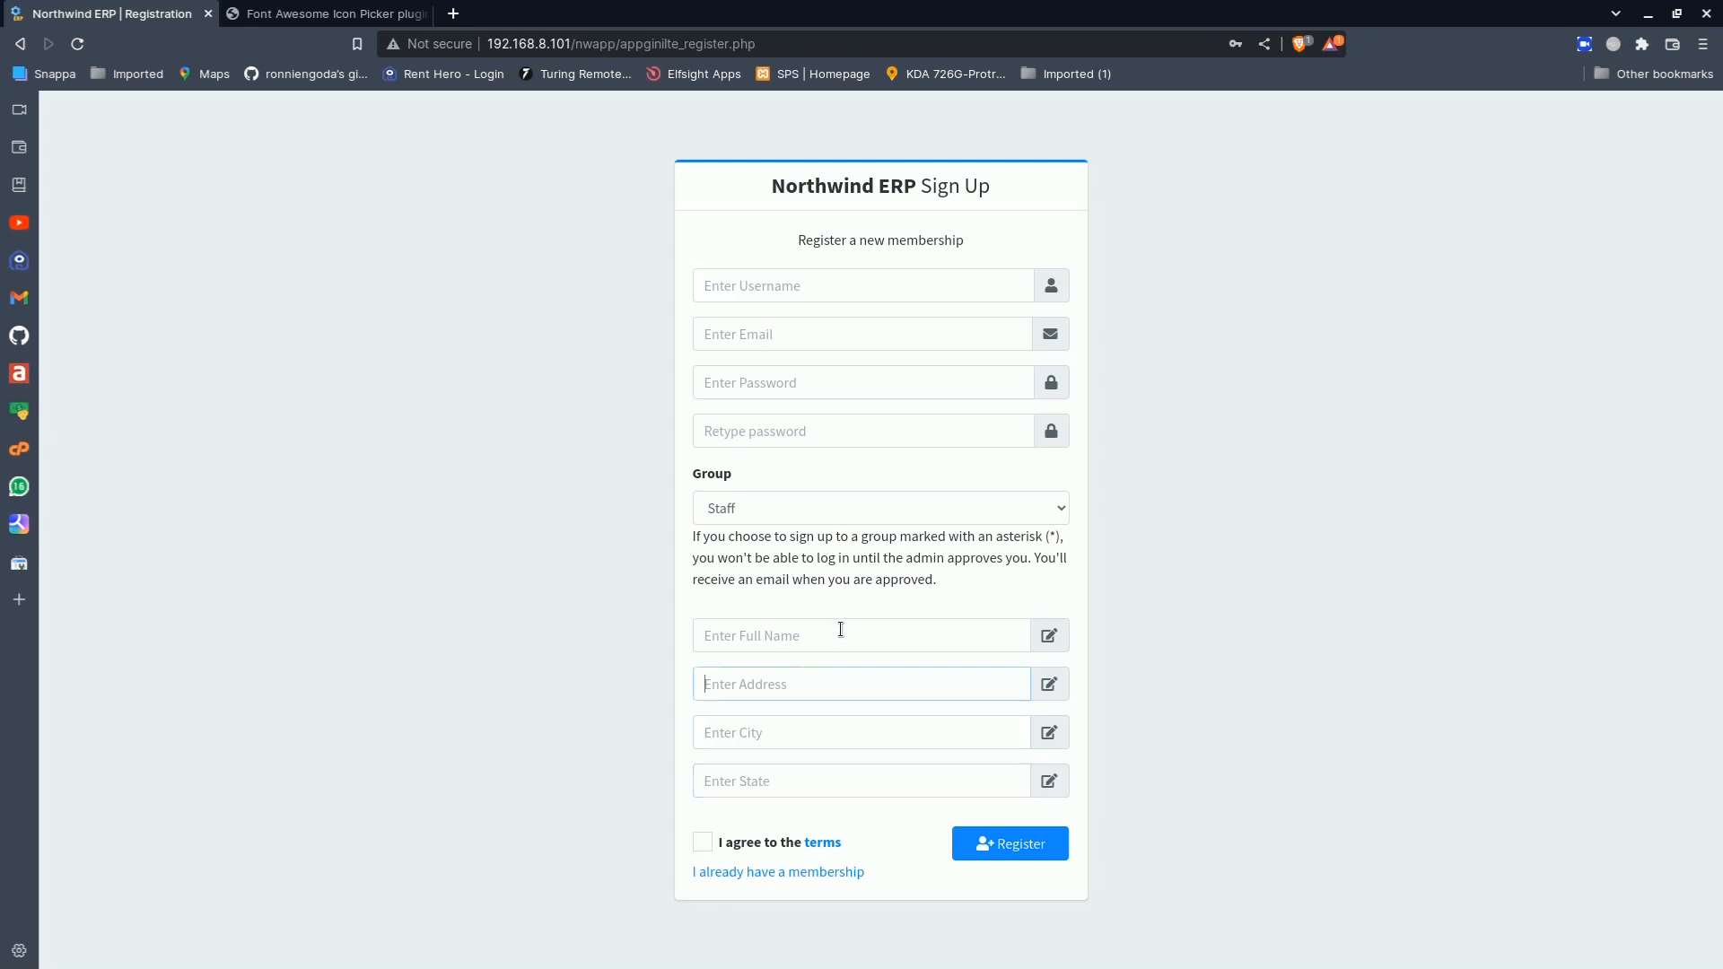
click(840, 630)
click(812, 687)
click(839, 872)
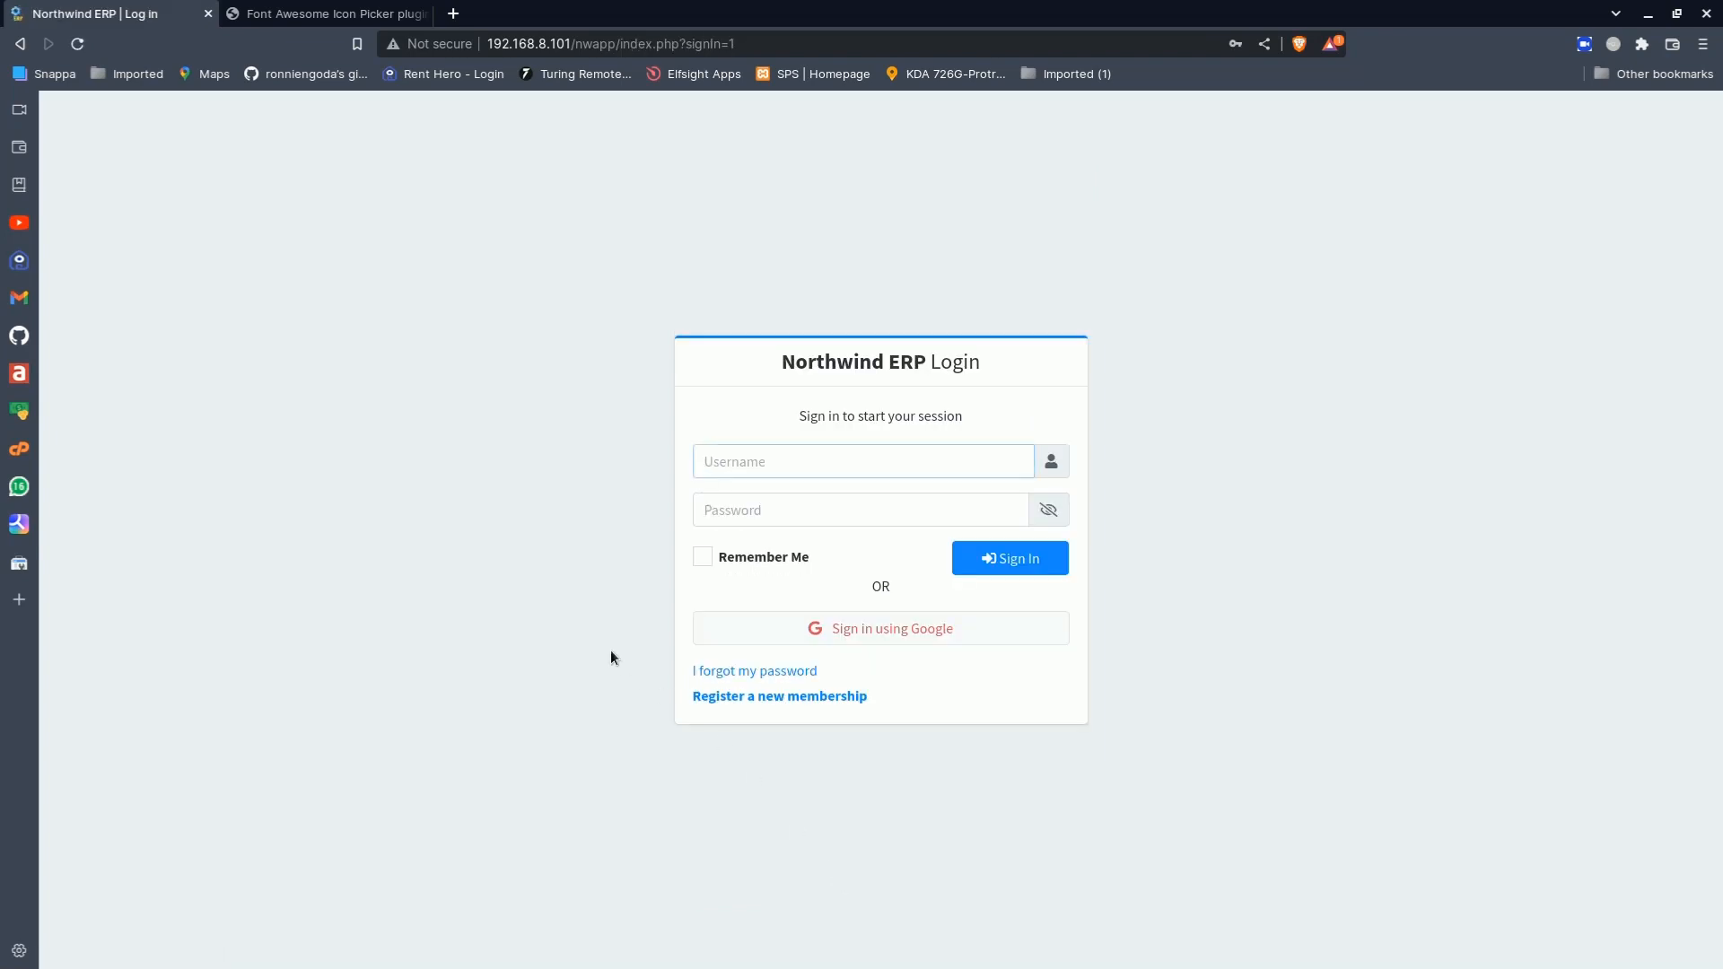